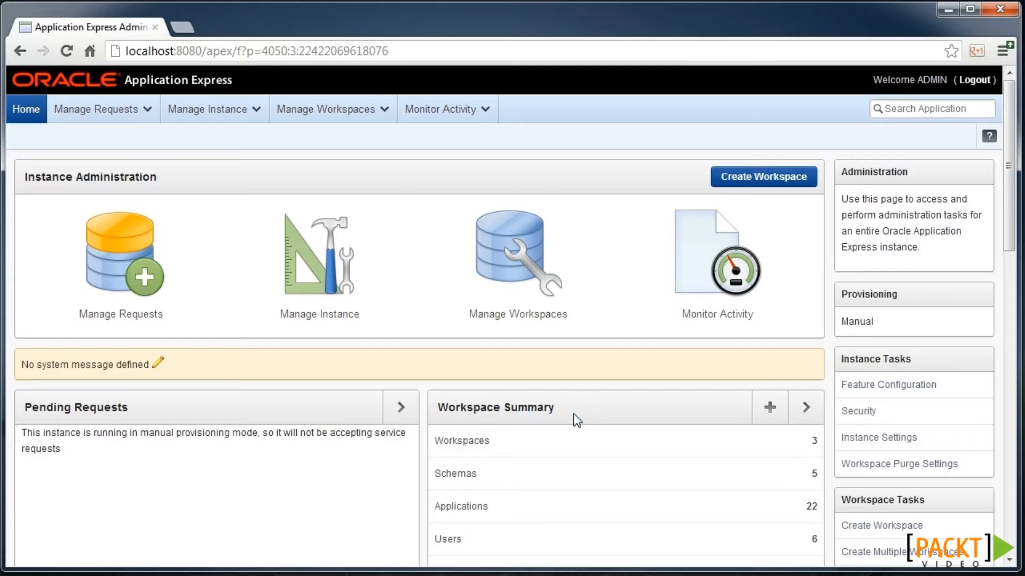
- Open Manage Workspaces from the instance administration home page
{"action": "left_click", "coordinate": [457, 269]}
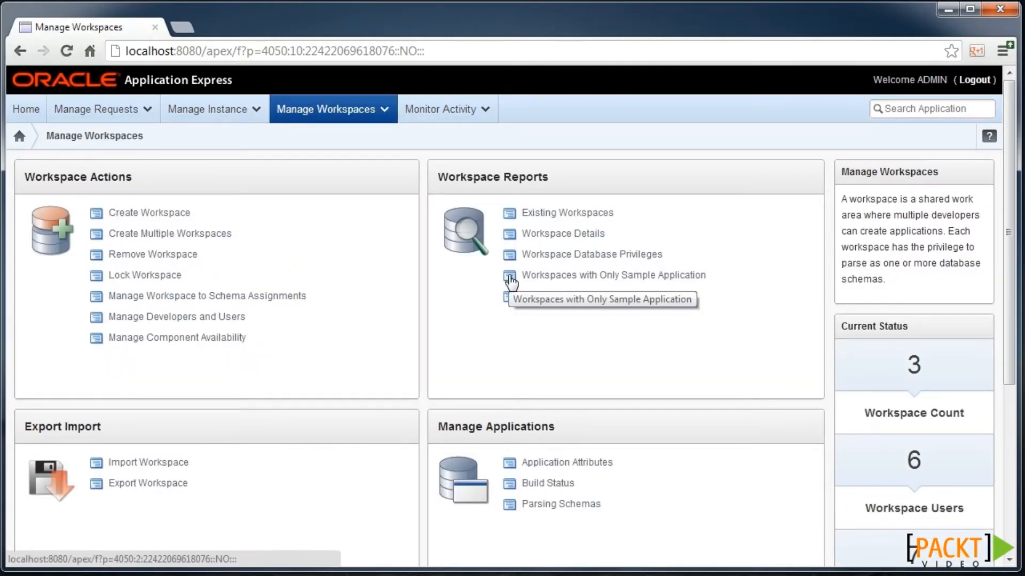
- Name the new workspace packt_new2 after packt_new is rejected as already existing
{"action": "left_click", "coordinate": [177, 213]}
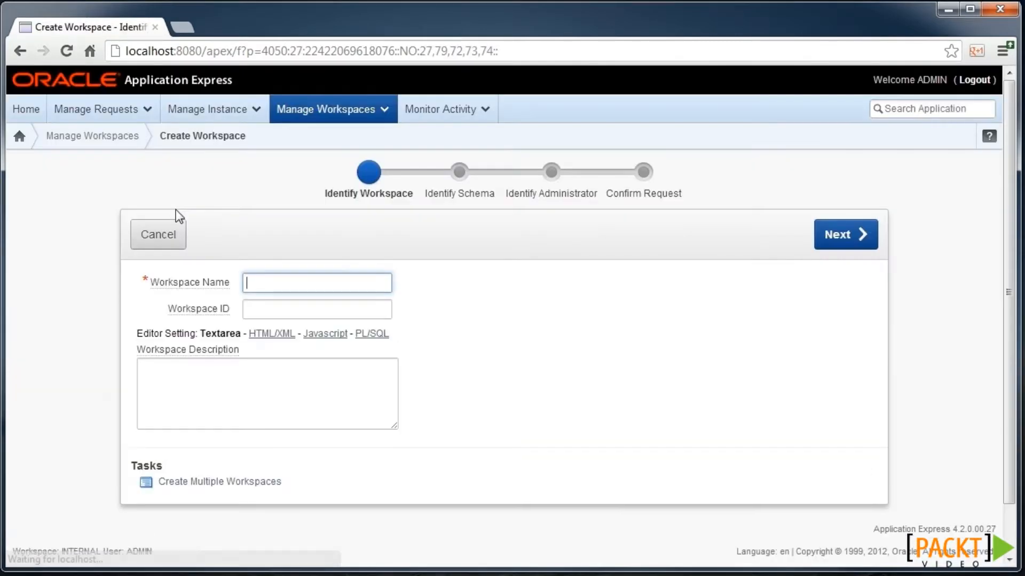
{"action": "type", "text": "pack"}
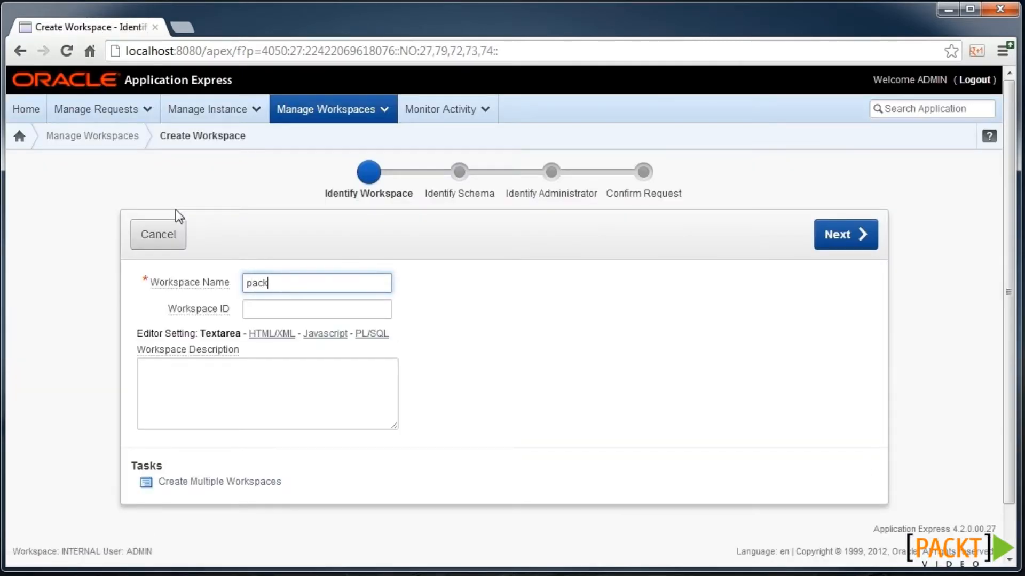
{"action": "type", "text": "t_new"}
{"action": "left_click", "coordinate": [829, 245]}
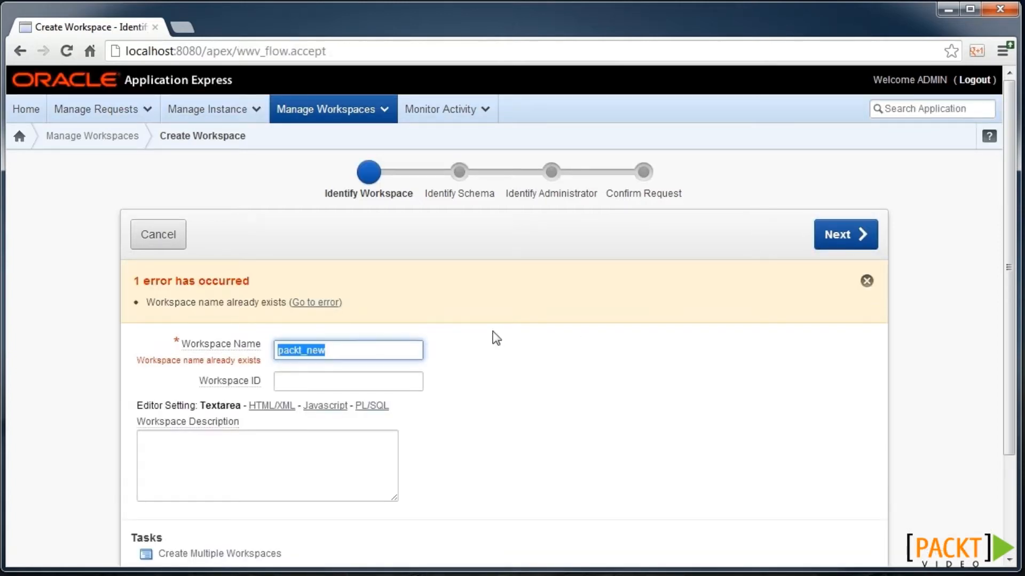
{"action": "key", "text": "Right"}
{"action": "type", "text": "2"}
{"action": "left_click", "coordinate": [839, 235]}
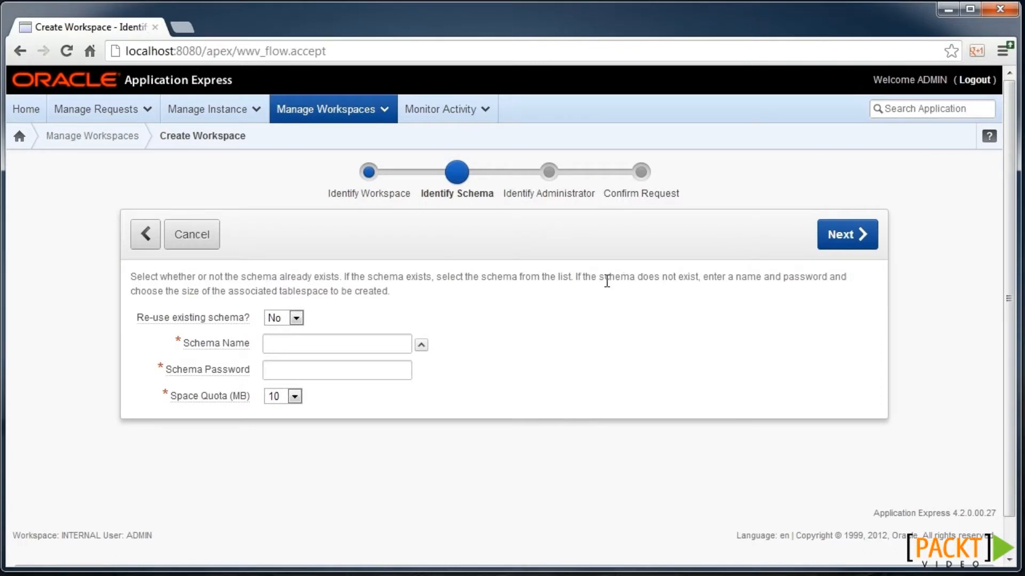
- Set the workspace to reuse the existing PACKT_NEW schema and continue
{"action": "left_click", "coordinate": [296, 318]}
{"action": "left_click", "coordinate": [278, 347]}
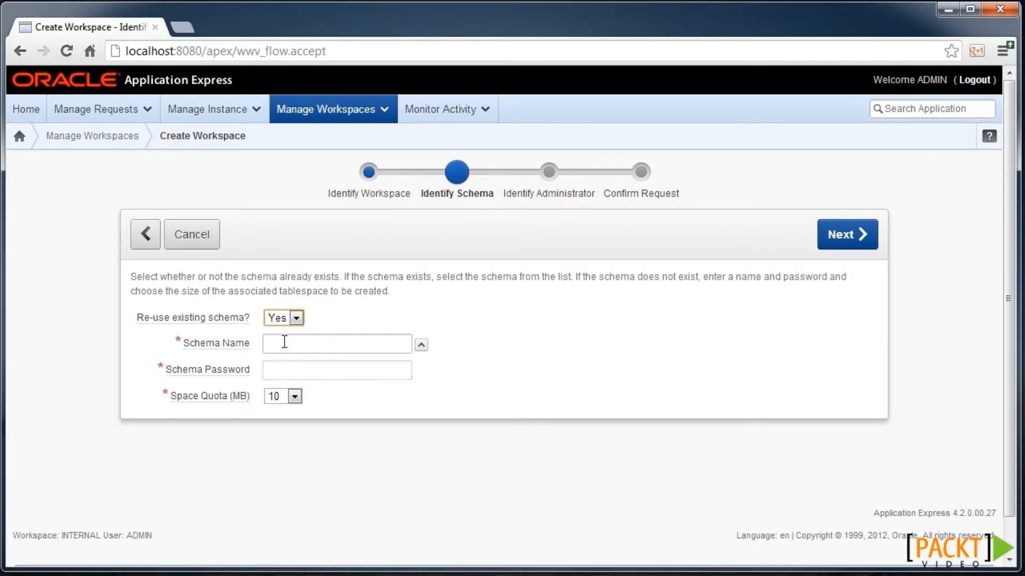
{"action": "left_click", "coordinate": [422, 346]}
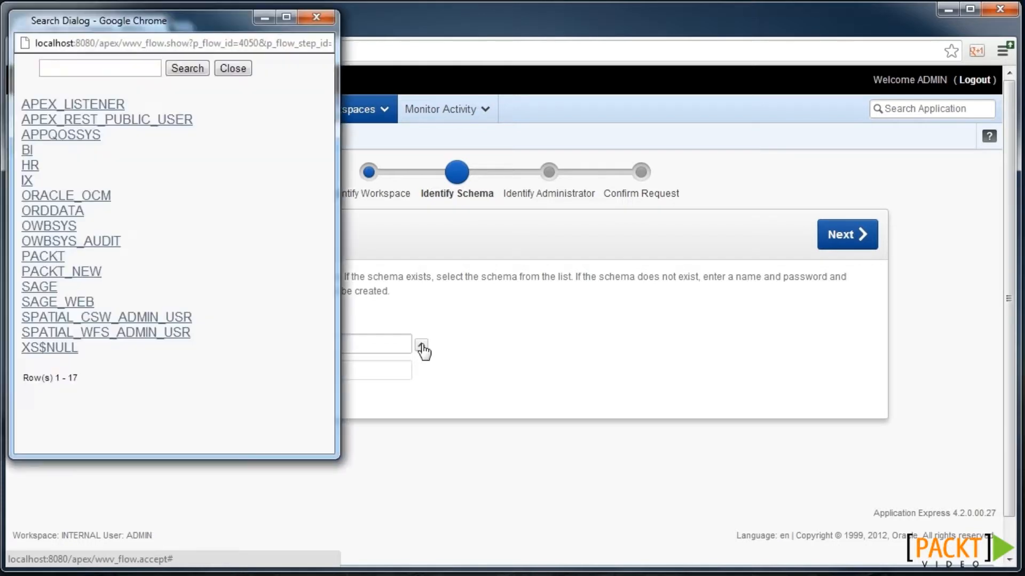
{"action": "left_click", "coordinate": [77, 273]}
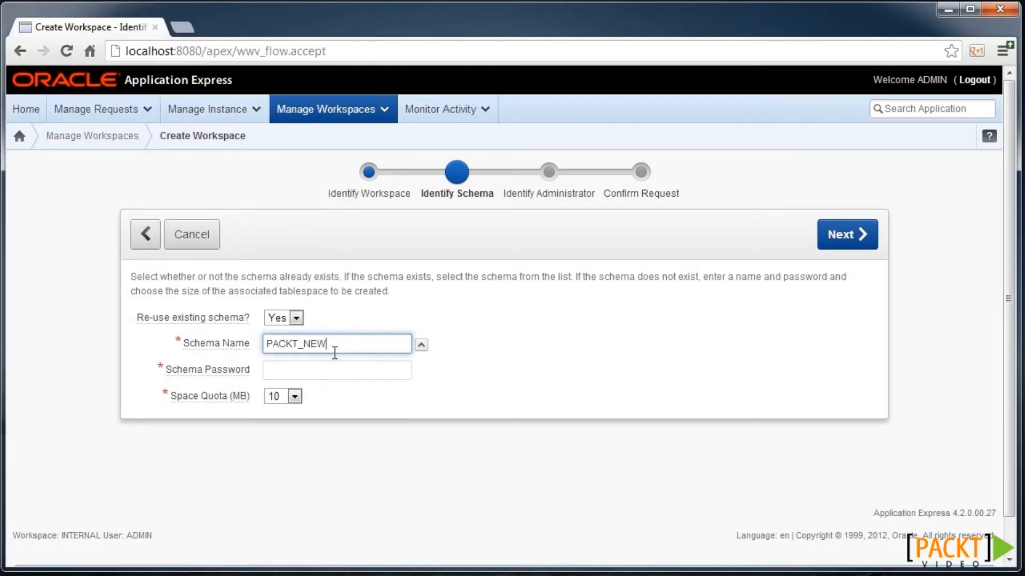
{"action": "left_click", "coordinate": [822, 236]}
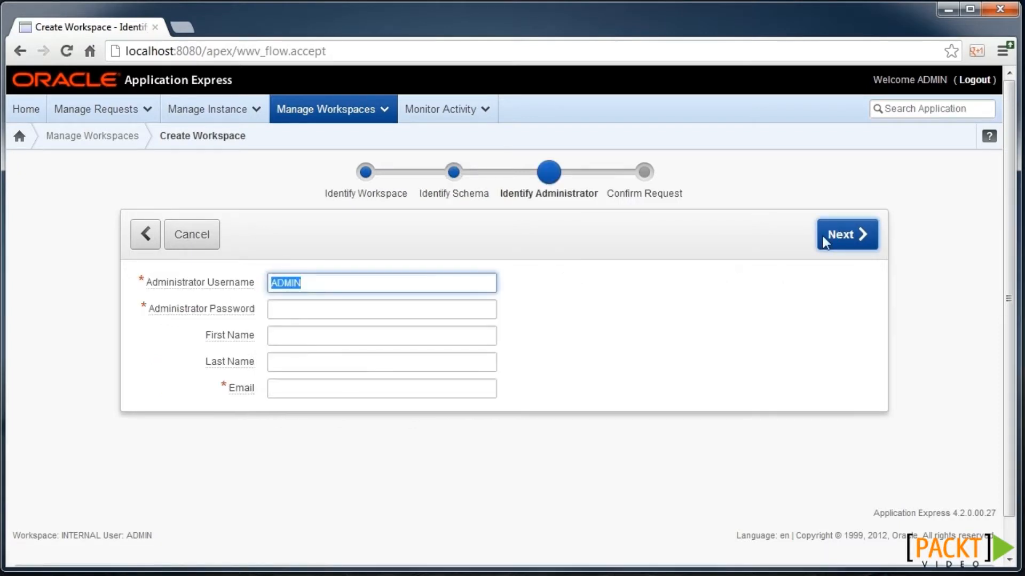
- Enter the workspace administrator's password and e-mail address
{"action": "key", "text": "Tab"}
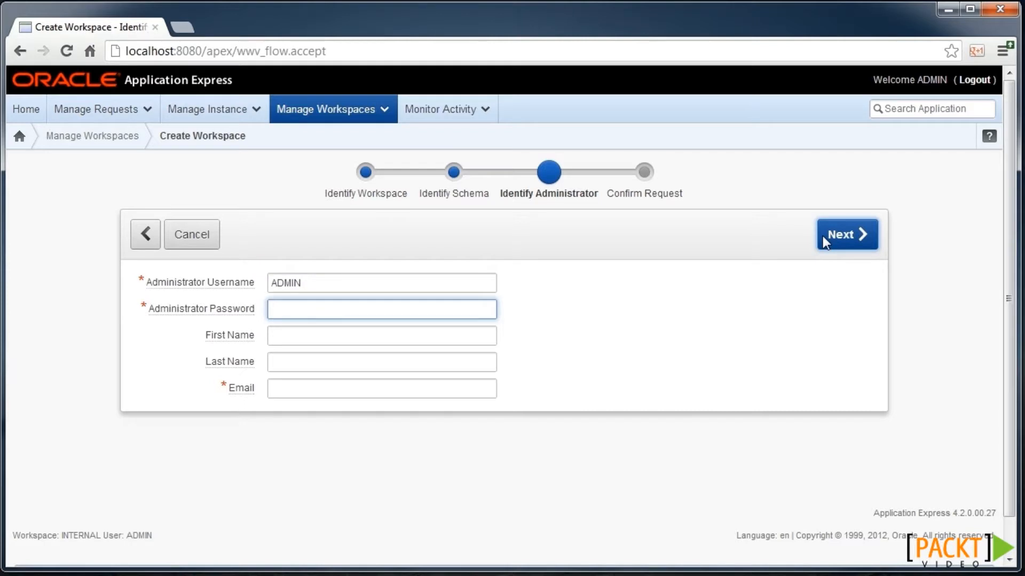
{"action": "type", "text": "admin"}
{"action": "key", "text": "BackSpace"}
{"action": "key", "text": "BackSpace"}
{"action": "key", "text": "BackSpace"}
{"action": "key", "text": "BackSpace"}
{"action": "key", "text": "BackSpace"}
{"action": "type", "text": "••••••"}
{"action": "key", "text": "Tab"}
{"action": "key", "text": "Tab"}
{"action": "key", "text": "Tab"}
{"action": "type", "text": "username@eampl"}
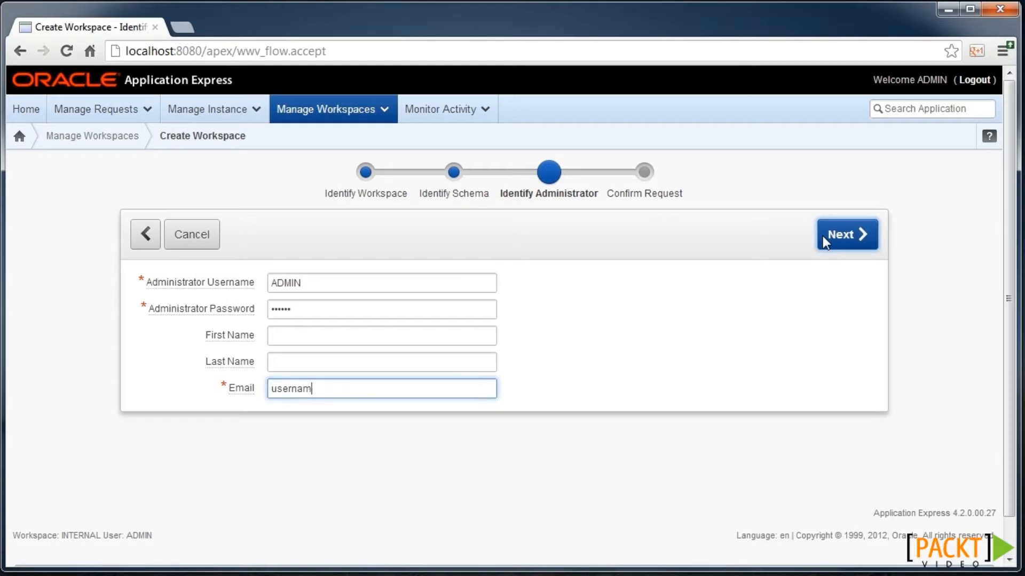
{"action": "key", "text": "BackSpace"}
{"action": "key", "text": "BackSpace"}
{"action": "key", "text": "BackSpace"}
{"action": "key", "text": "BackSpace"}
{"action": "type", "text": "xample.com"}
- Confirm and create workspace packt_new2, returning to Manage Workspaces
{"action": "left_click", "coordinate": [859, 233]}
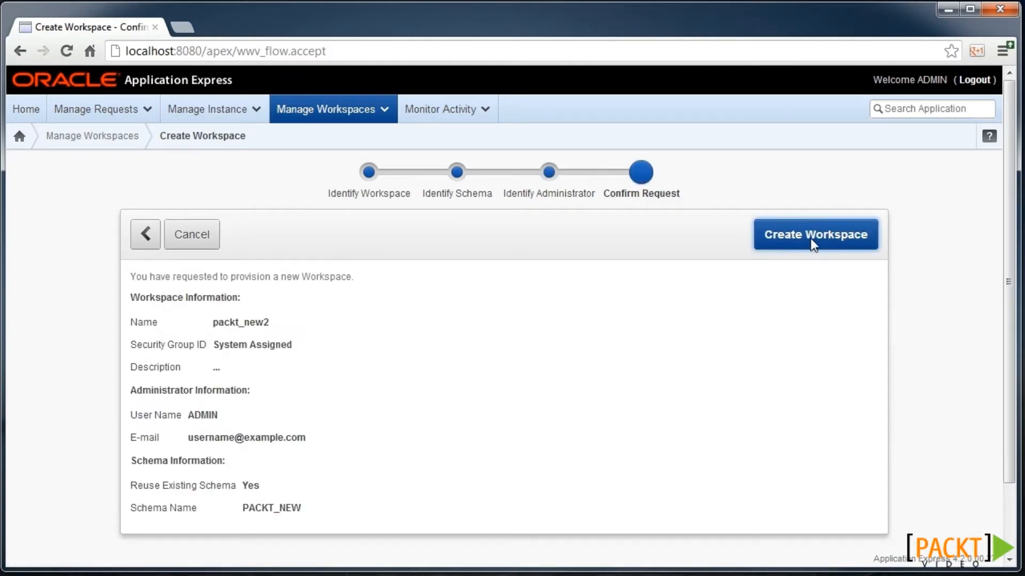
{"action": "left_click", "coordinate": [810, 238]}
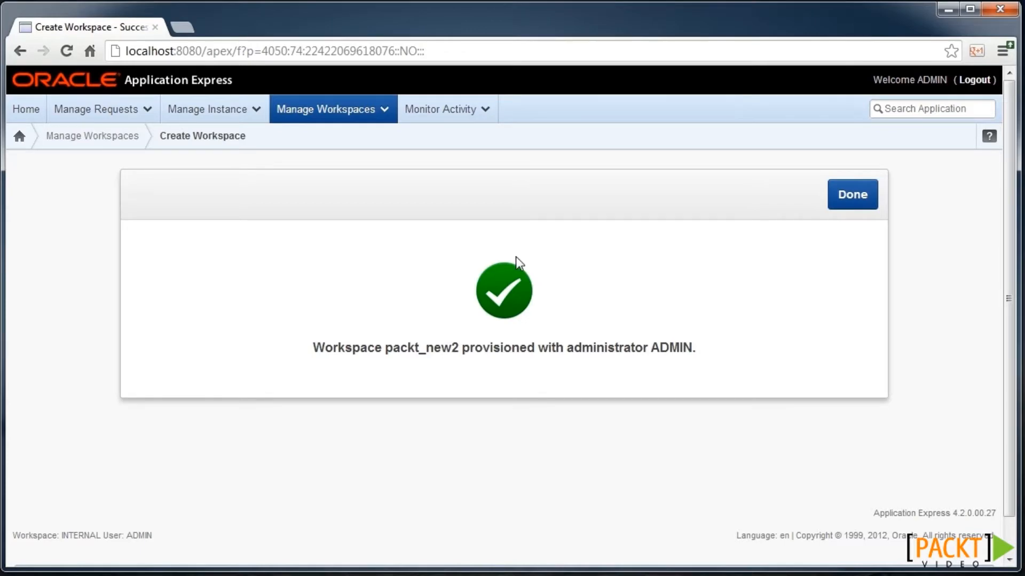
{"action": "left_click", "coordinate": [843, 192]}
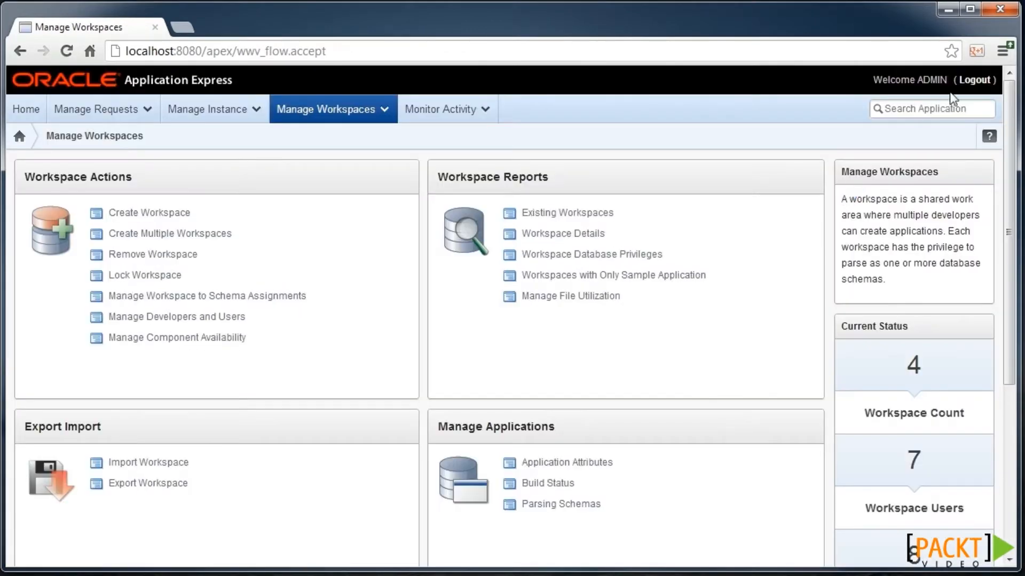
- Log out and sign in to workspace packt_new2 as the ADMIN user
{"action": "left_click", "coordinate": [974, 80]}
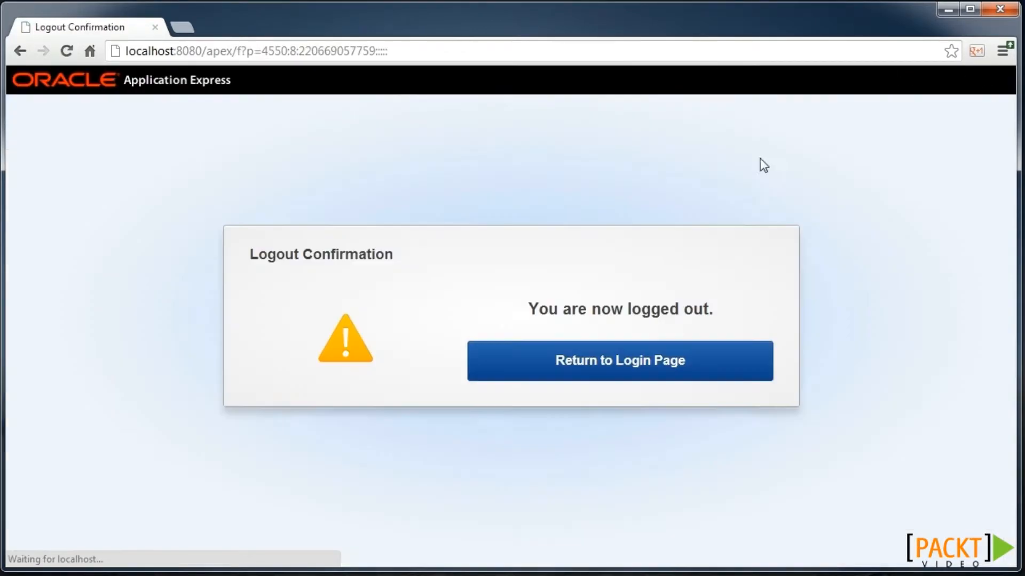
{"action": "left_click", "coordinate": [640, 365]}
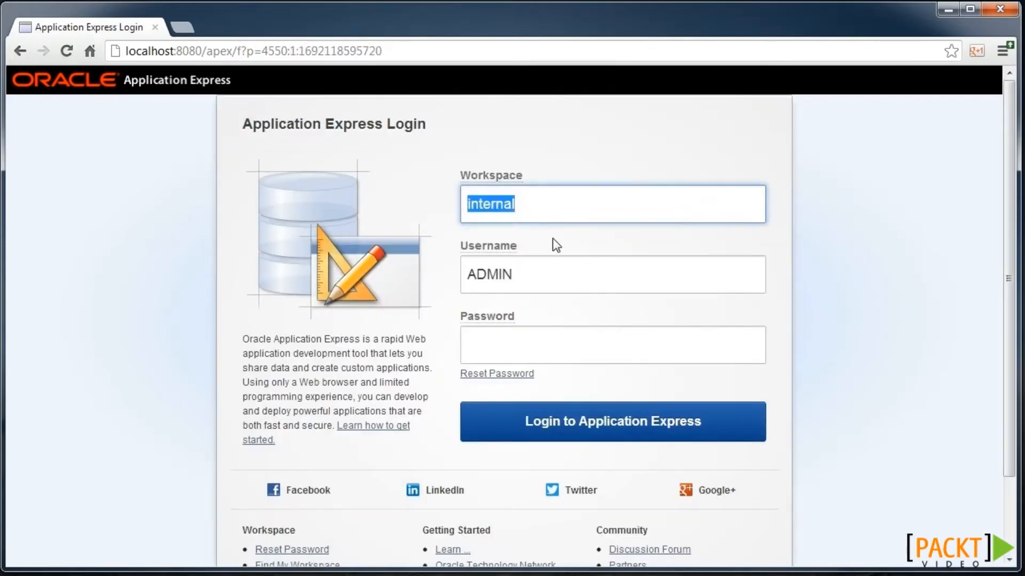
{"action": "type", "text": "packt"}
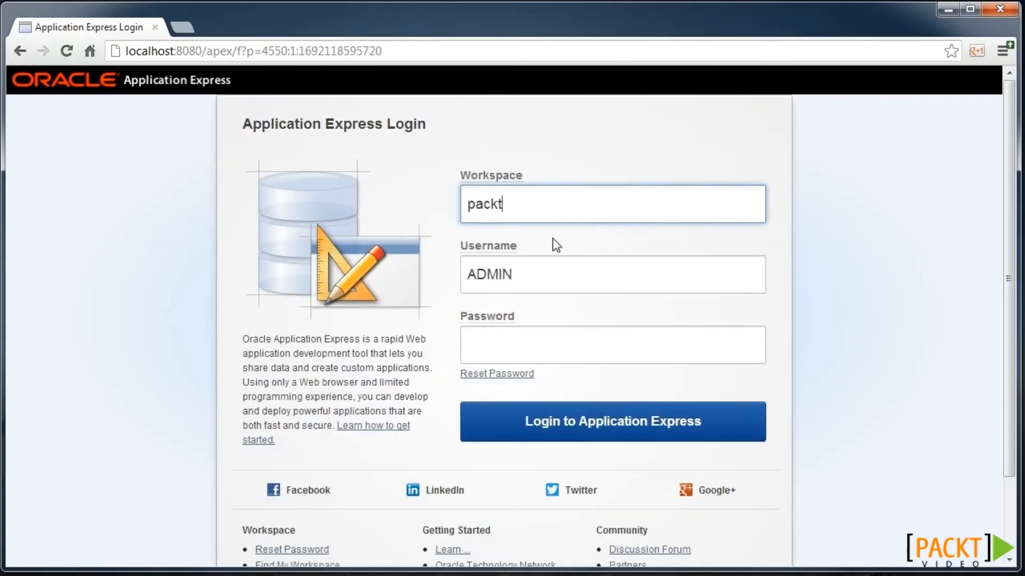
{"action": "type", "text": "_new2"}
{"action": "key", "text": "Tab"}
{"action": "key", "text": "Tab"}
{"action": "type", "text": "admin"}
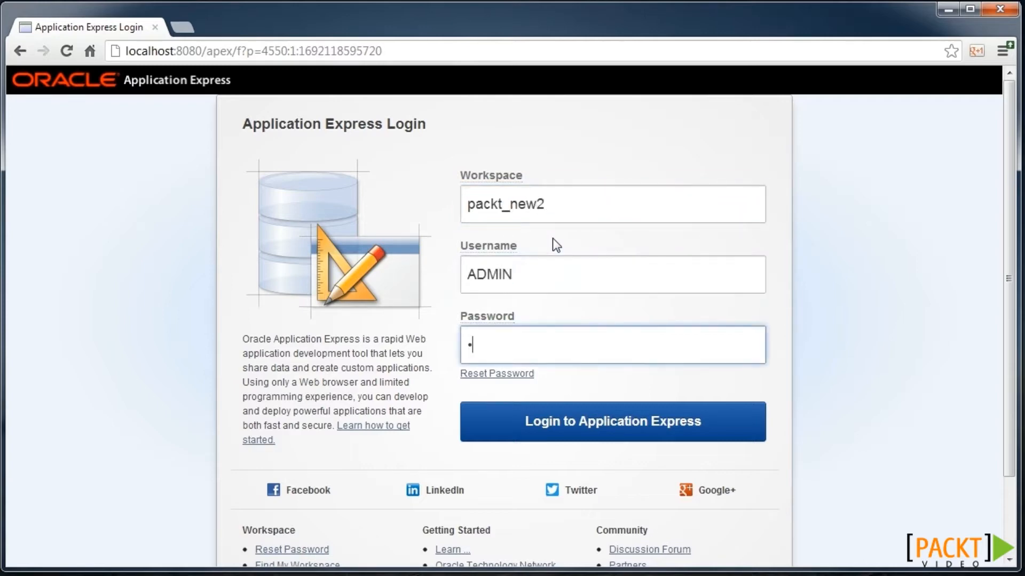
{"action": "type", "text": "1"}
{"action": "key", "text": "Return"}
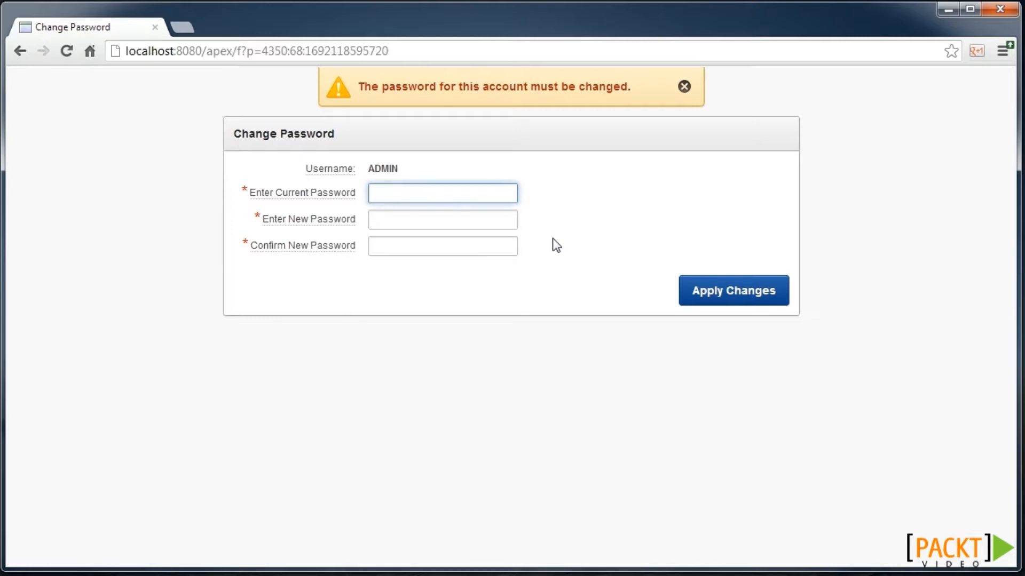
- Set the required new password and log back in with it
{"action": "type", "text": "••••••"}
{"action": "key", "text": "Tab"}
{"action": "type", "text": "••••••"}
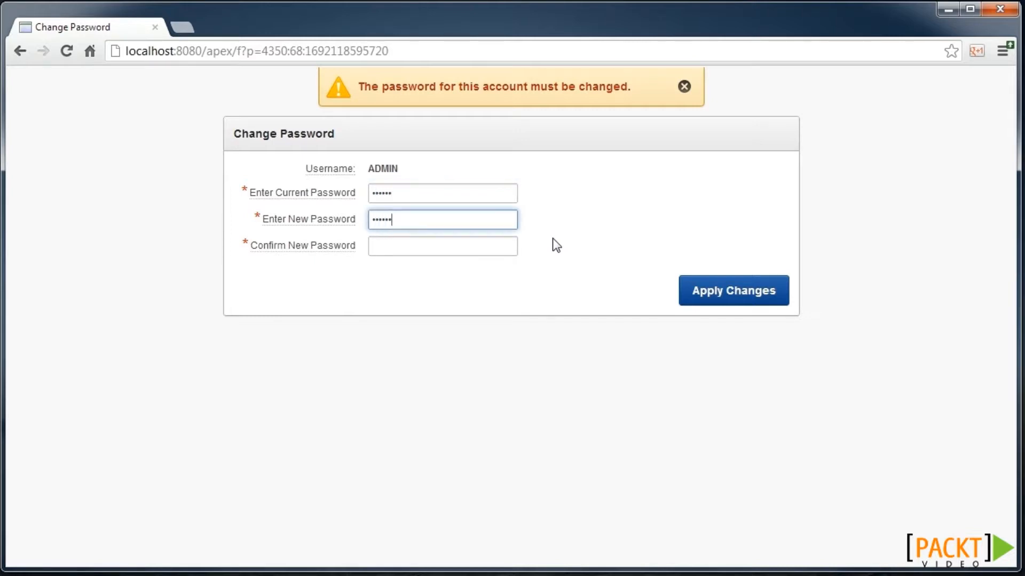
{"action": "key", "text": "Tab"}
{"action": "type", "text": "••••••"}
{"action": "left_click", "coordinate": [743, 286]}
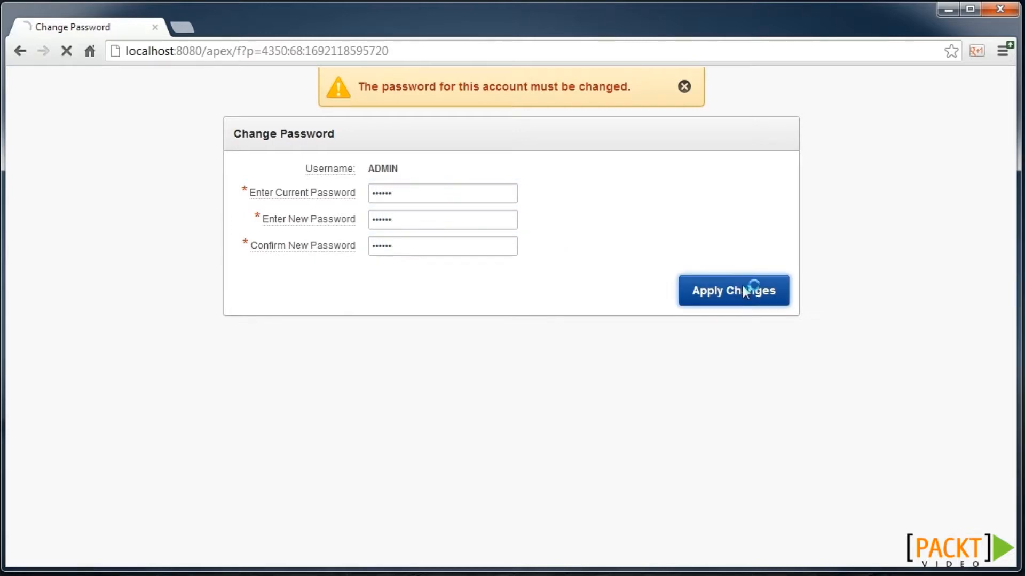
{"action": "left_click", "coordinate": [971, 130]}
{"action": "left_click", "coordinate": [522, 335]}
{"action": "type", "text": "••••••"}
{"action": "key", "text": "Return"}
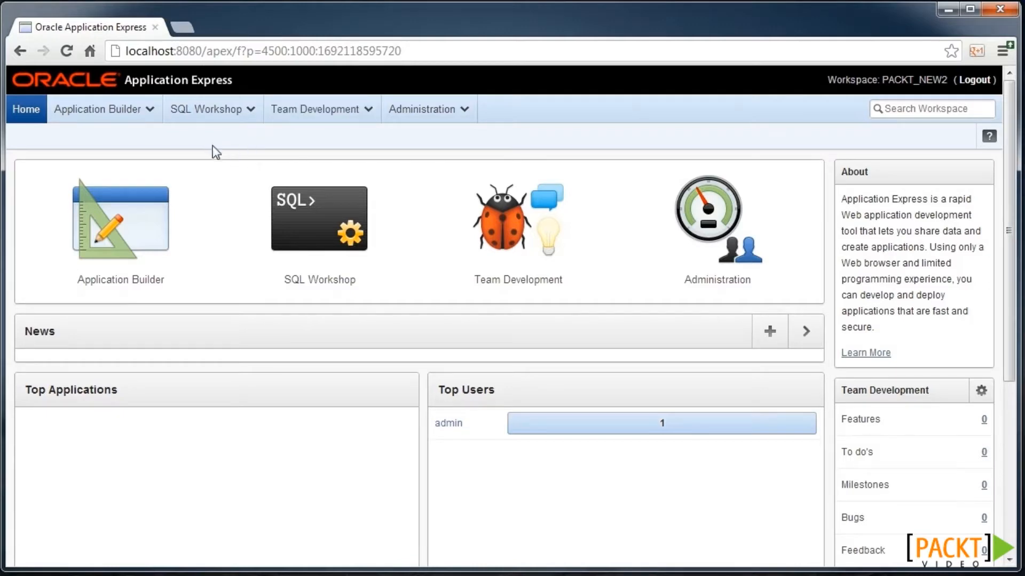
- Start a new workspace user named scott and enter its e-mail address
{"action": "left_click", "coordinate": [407, 126]}
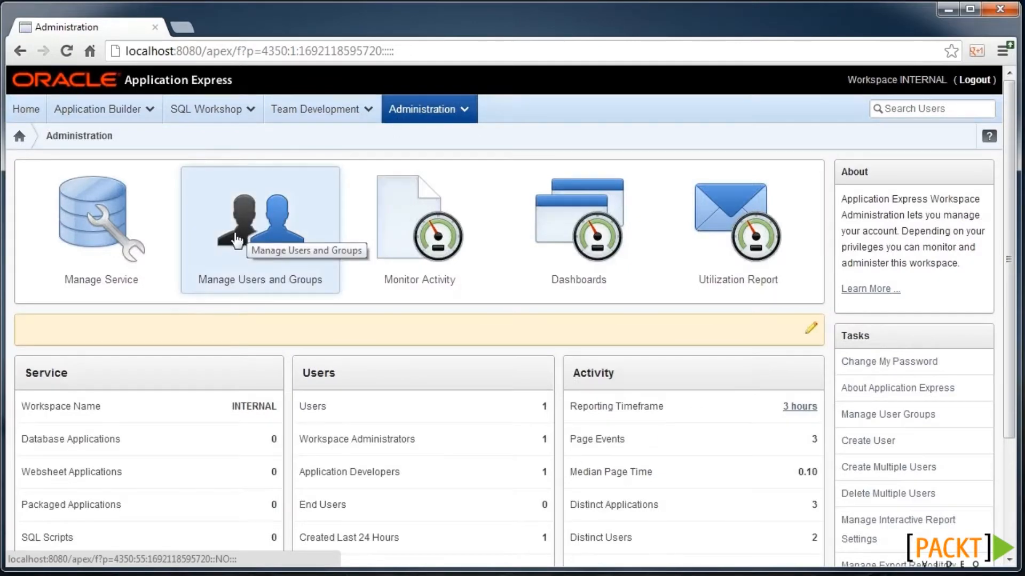
{"action": "left_click", "coordinate": [230, 234]}
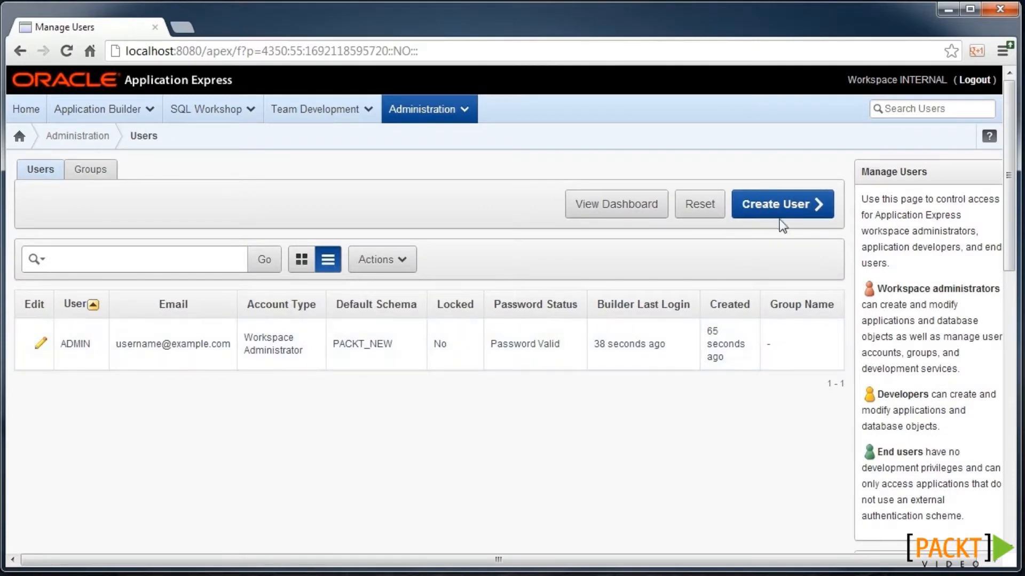
{"action": "left_click", "coordinate": [792, 206]}
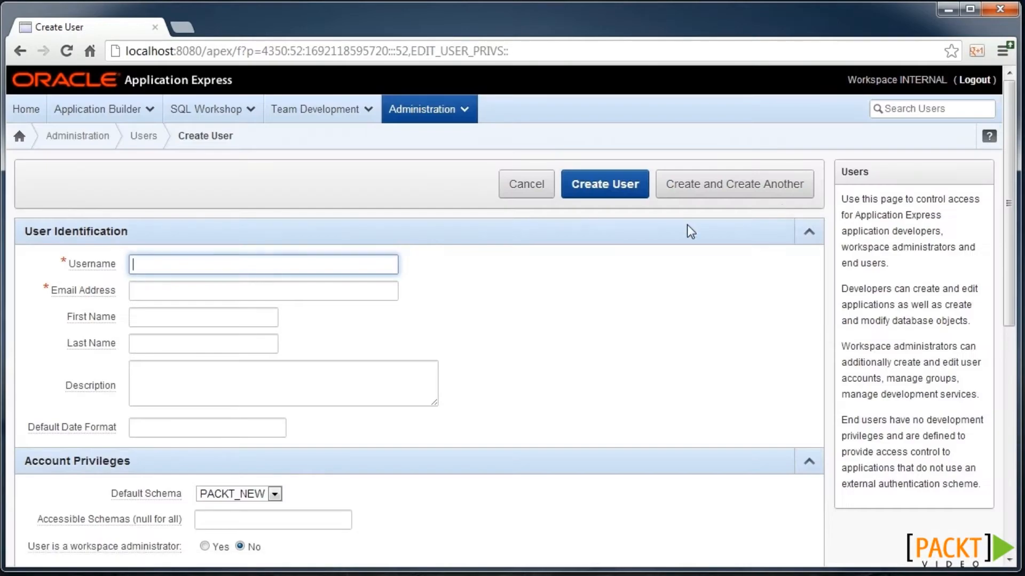
{"action": "type", "text": "scott"}
{"action": "key", "text": "Tab"}
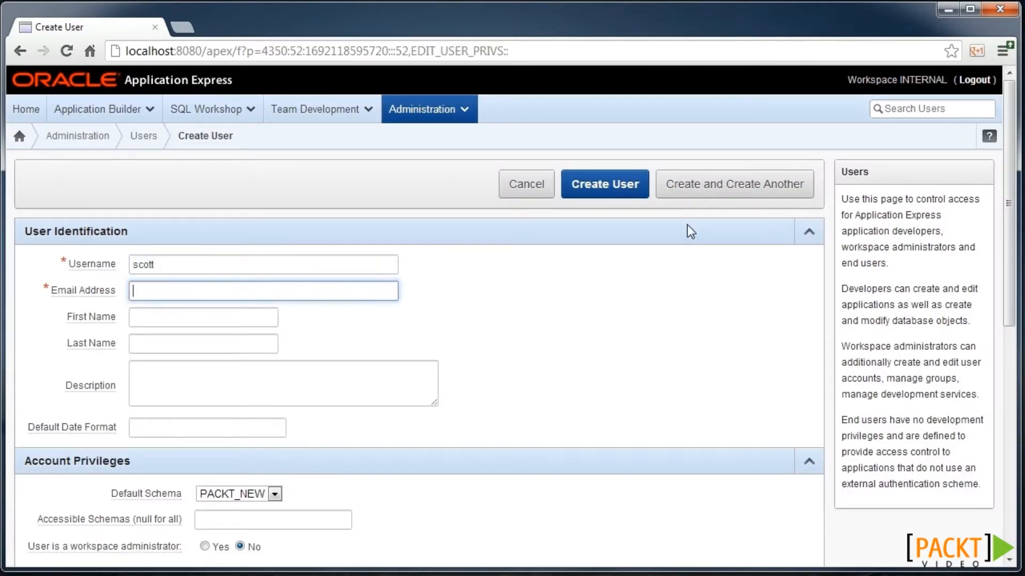
{"action": "type", "text": "username@example.com"}
- Make scott a developer, set and confirm its password, and create the user
{"action": "scroll", "coordinate": [431, 303], "scroll_direction": "down", "scroll_amount": 3}
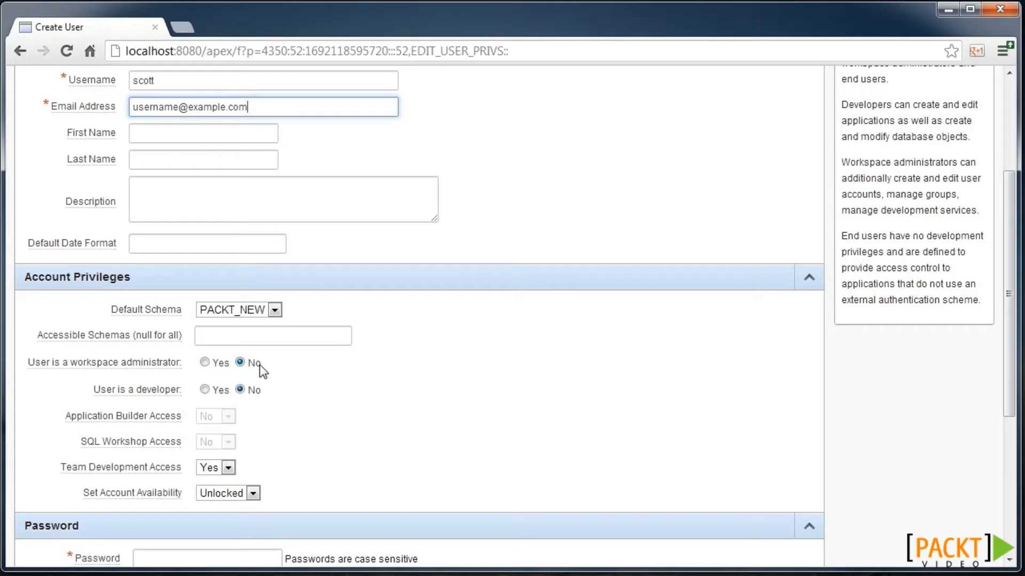
{"action": "left_click", "coordinate": [205, 390]}
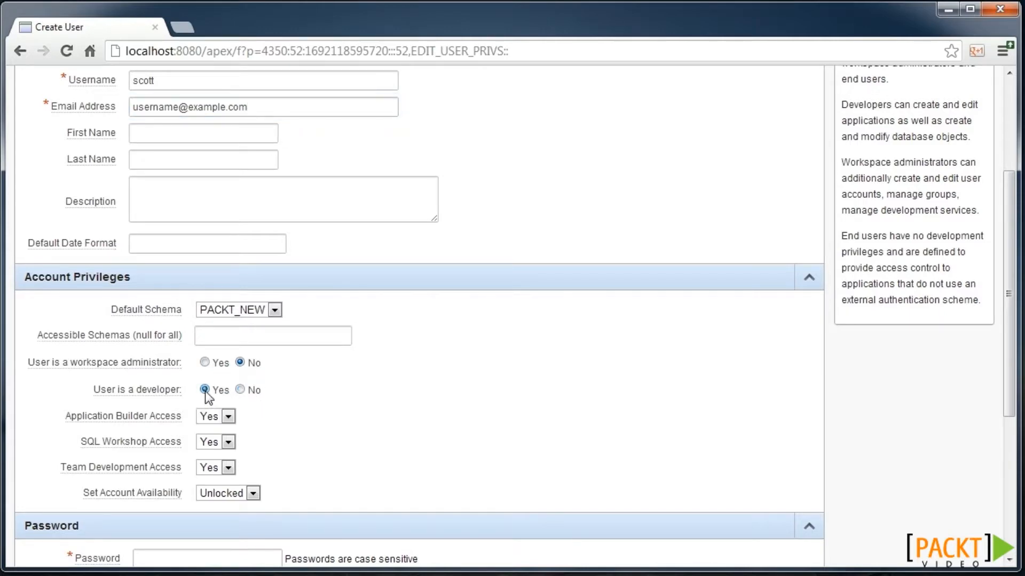
{"action": "scroll", "coordinate": [228, 444], "scroll_direction": "down", "scroll_amount": 3}
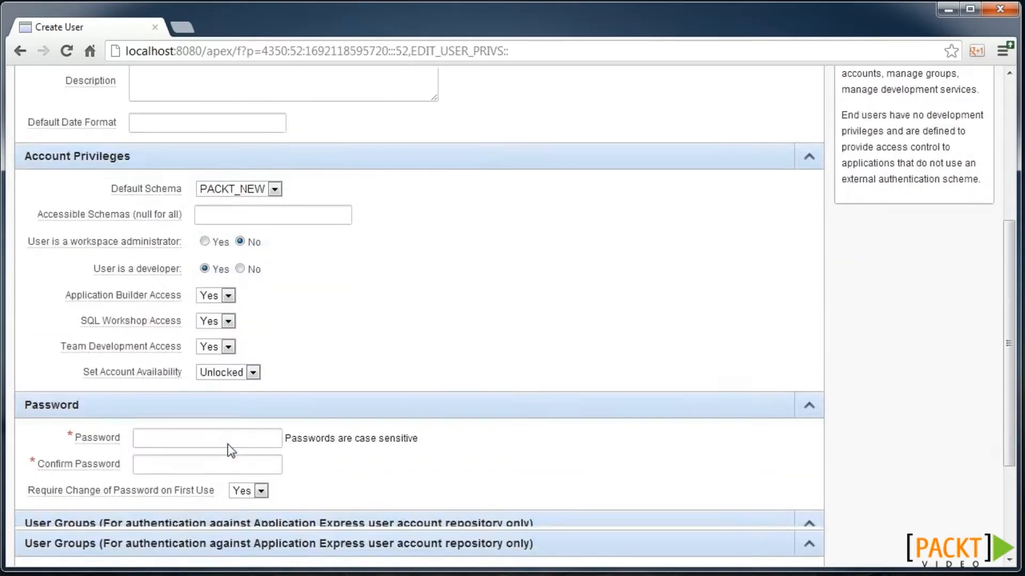
{"action": "scroll", "coordinate": [216, 447], "scroll_direction": "down", "scroll_amount": 2}
{"action": "left_click", "coordinate": [197, 309]}
{"action": "type", "text": "••••••"}
{"action": "key", "text": "Tab"}
{"action": "type", "text": "••••••"}
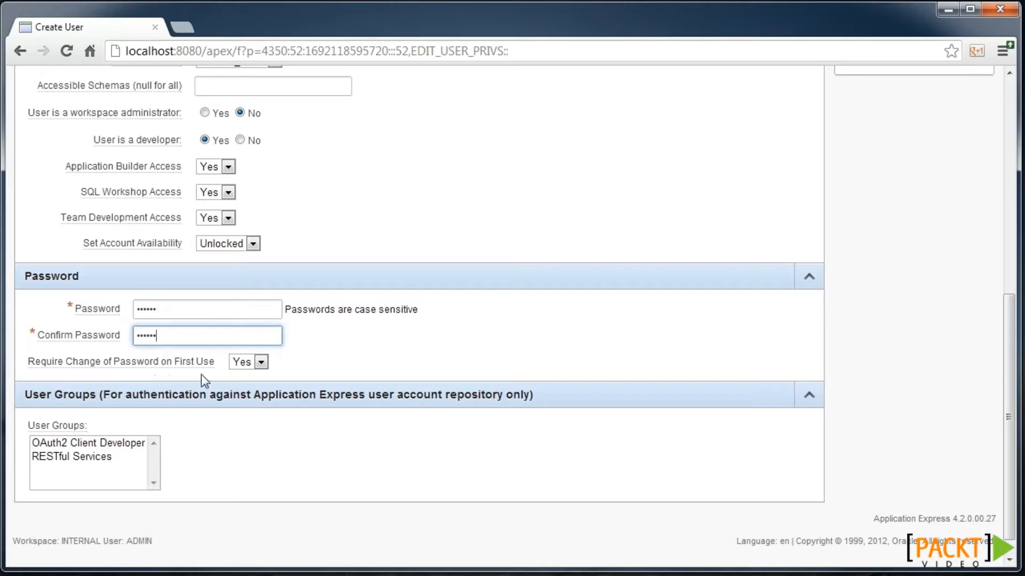
{"action": "scroll", "coordinate": [784, 249], "scroll_direction": "up", "scroll_amount": 8}
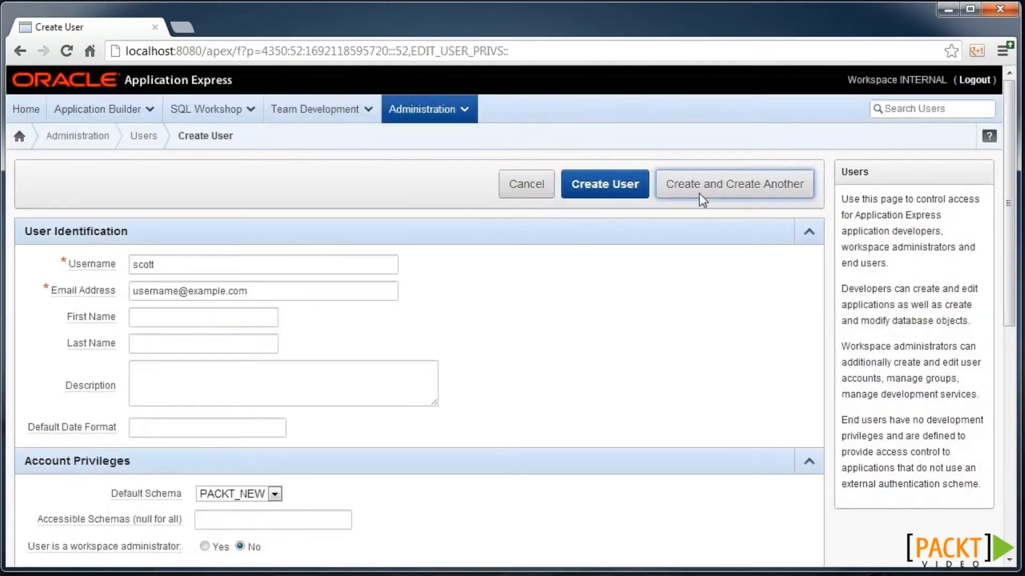
{"action": "left_click", "coordinate": [619, 194]}
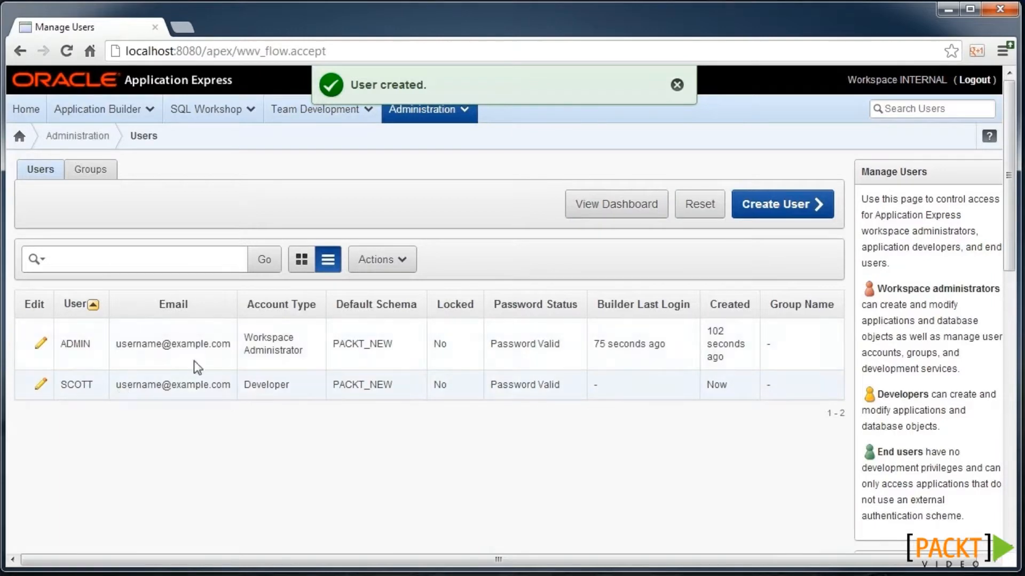
- Go to Application Builder and open the Application Express help documentation
{"action": "left_click", "coordinate": [128, 111]}
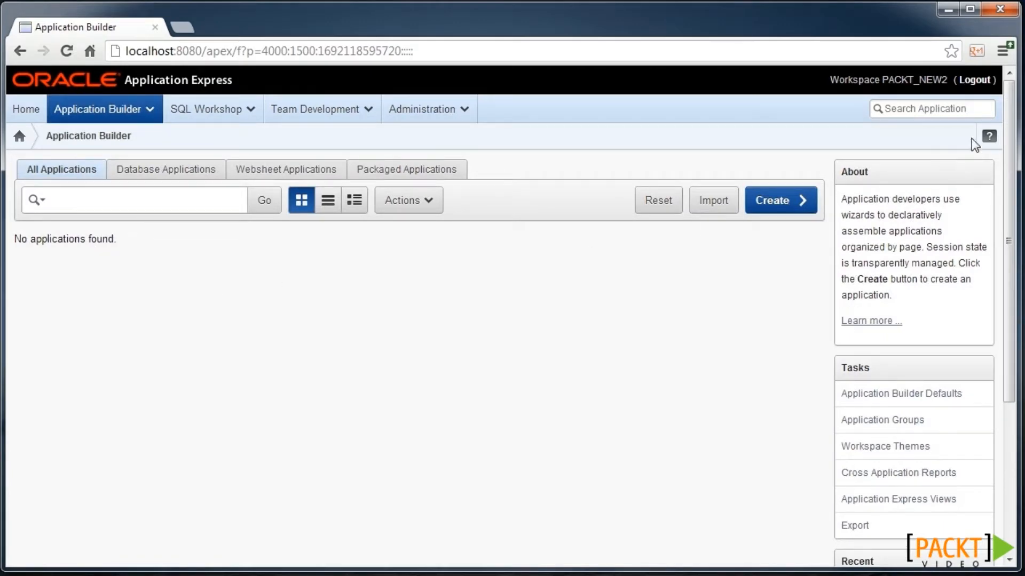
{"action": "left_click", "coordinate": [987, 137]}
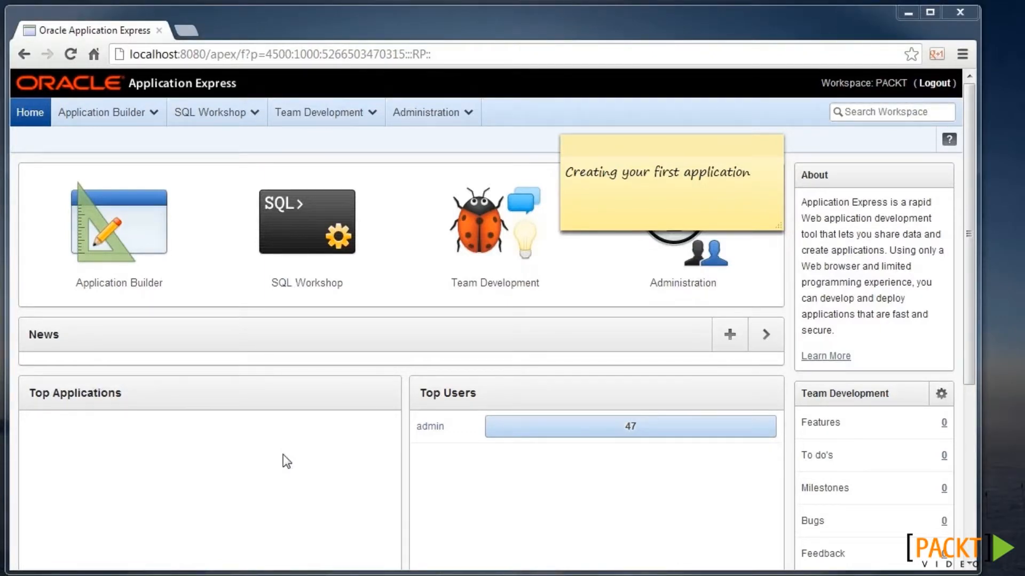
- Open the workspace's application list and start the Create Application wizard
{"action": "left_click", "coordinate": [149, 293]}
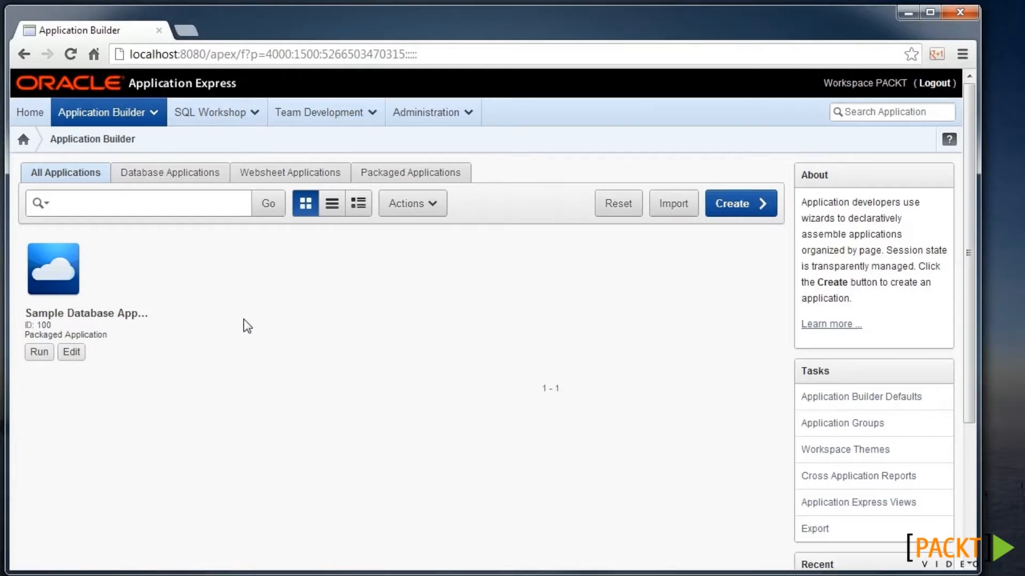
{"action": "left_click", "coordinate": [743, 204]}
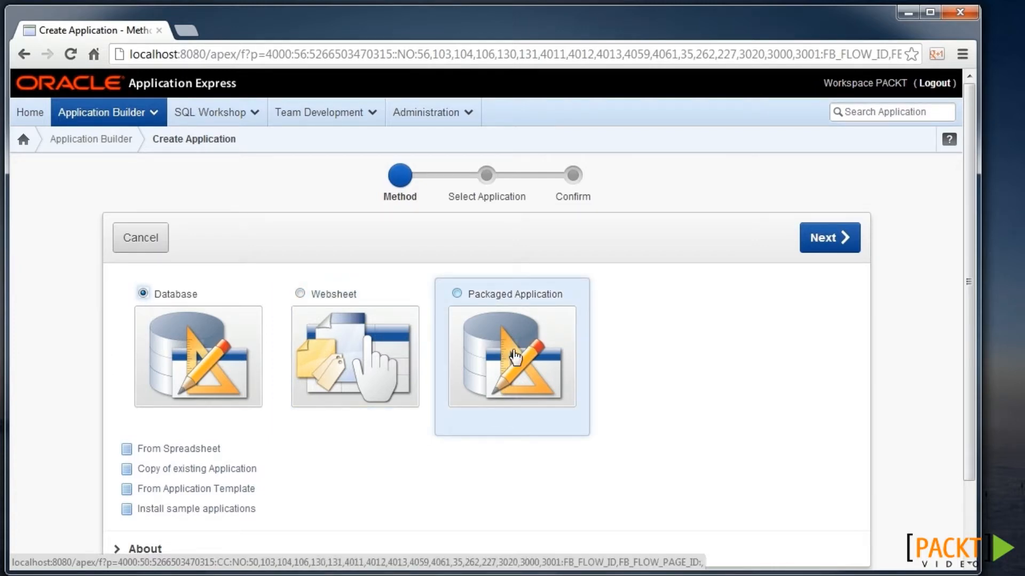
- Start a database application named packt, keeping default pages, shared components and attributes
{"action": "left_click", "coordinate": [172, 346]}
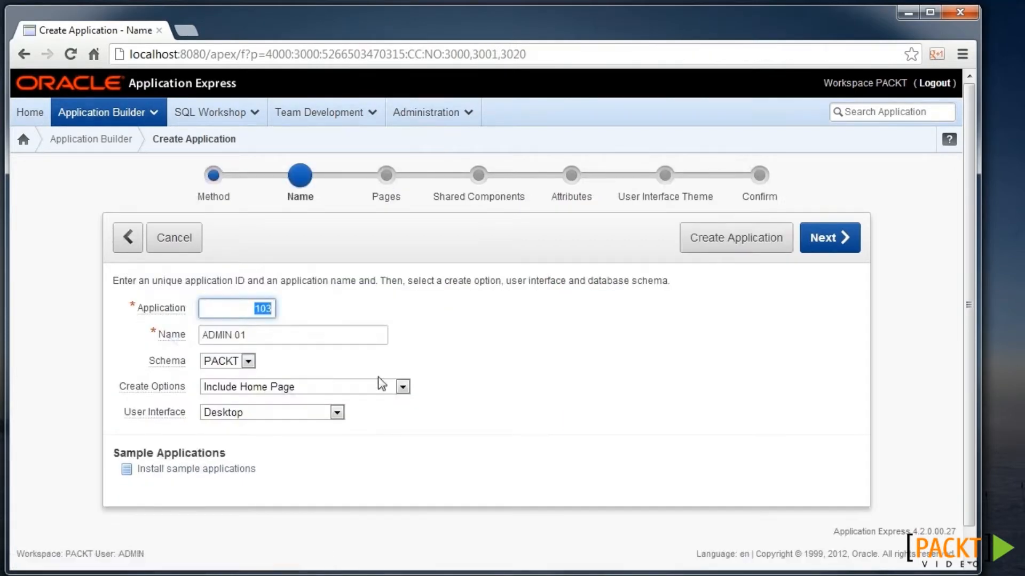
{"action": "key", "text": "Tab"}
{"action": "type", "text": "a"}
{"action": "type", "text": "ackt"}
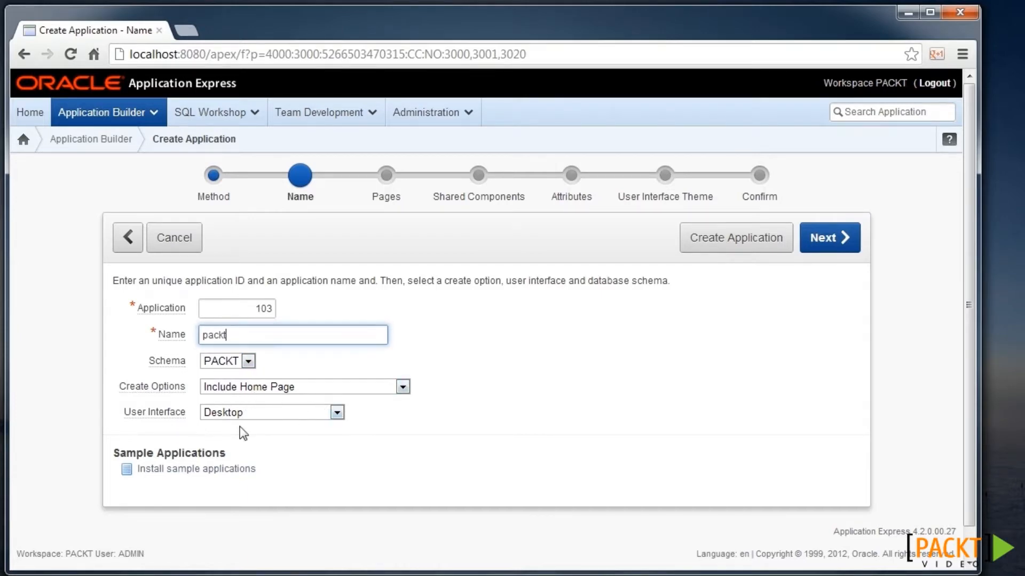
{"action": "left_click", "coordinate": [835, 239]}
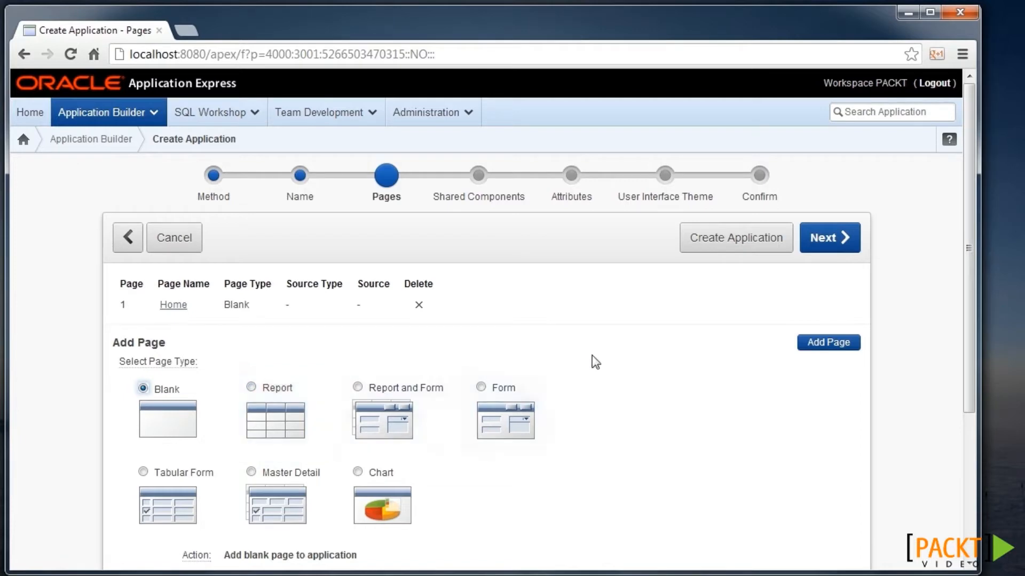
{"action": "left_click", "coordinate": [837, 235]}
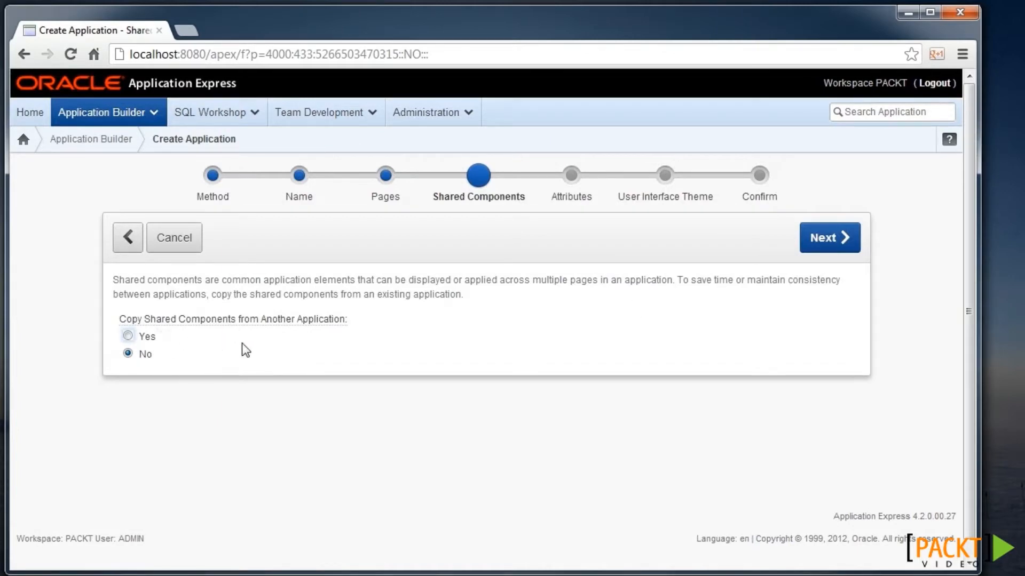
{"action": "left_click", "coordinate": [837, 251]}
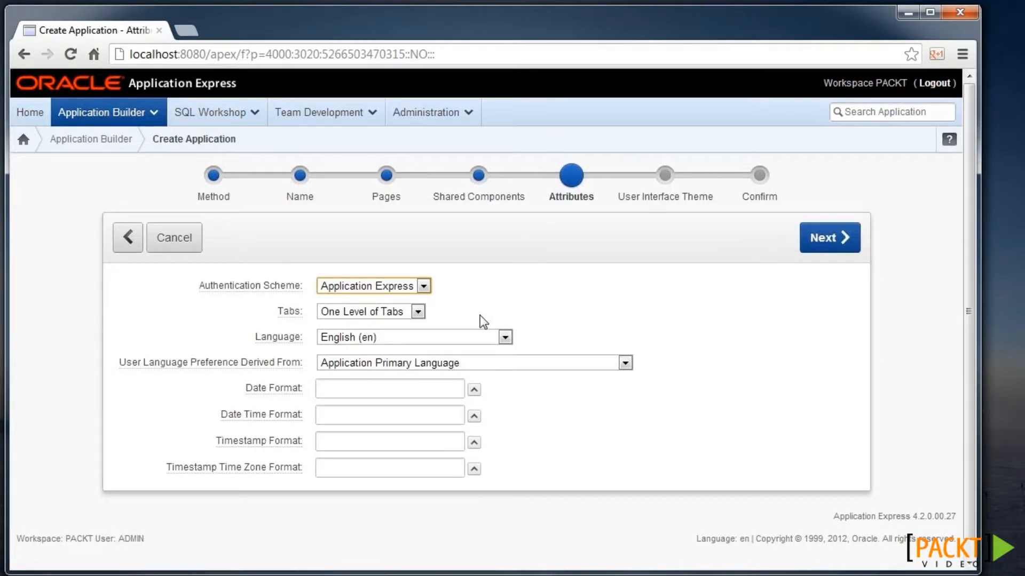
{"action": "left_click", "coordinate": [838, 247]}
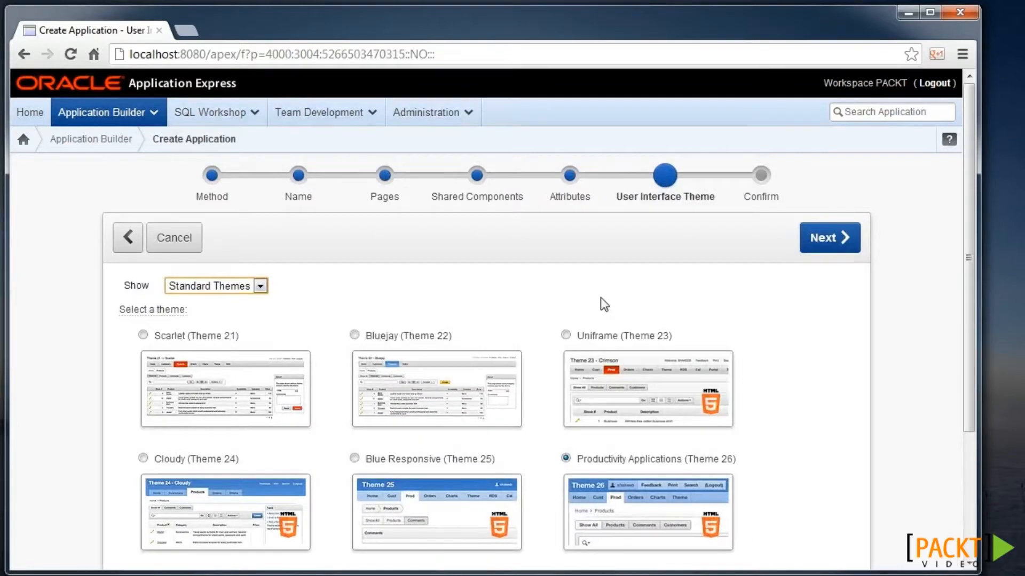
- Choose the Blue Responsive theme and create the application
{"action": "scroll", "coordinate": [454, 304], "scroll_direction": "down", "scroll_amount": 1}
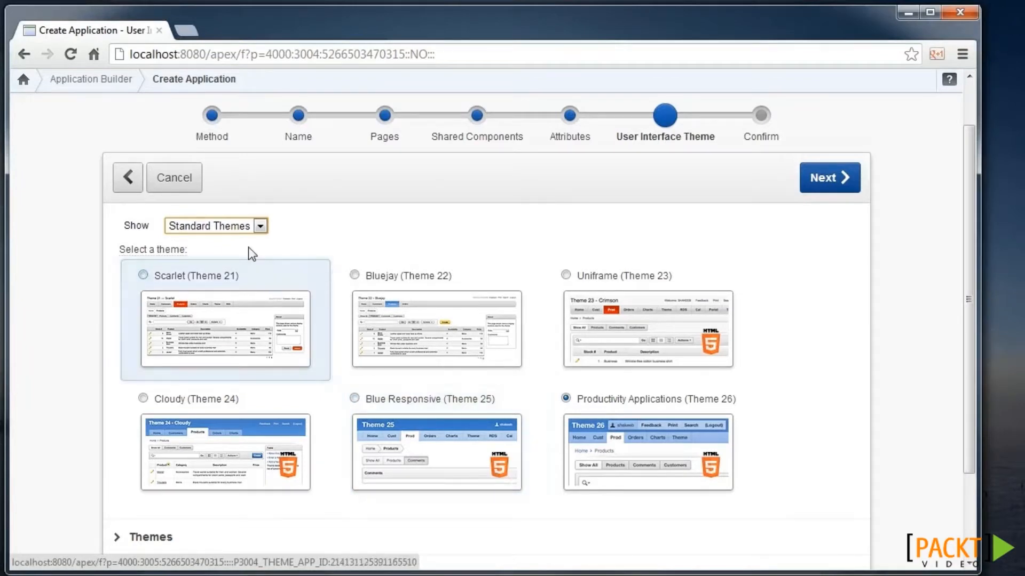
{"action": "left_click", "coordinate": [240, 229]}
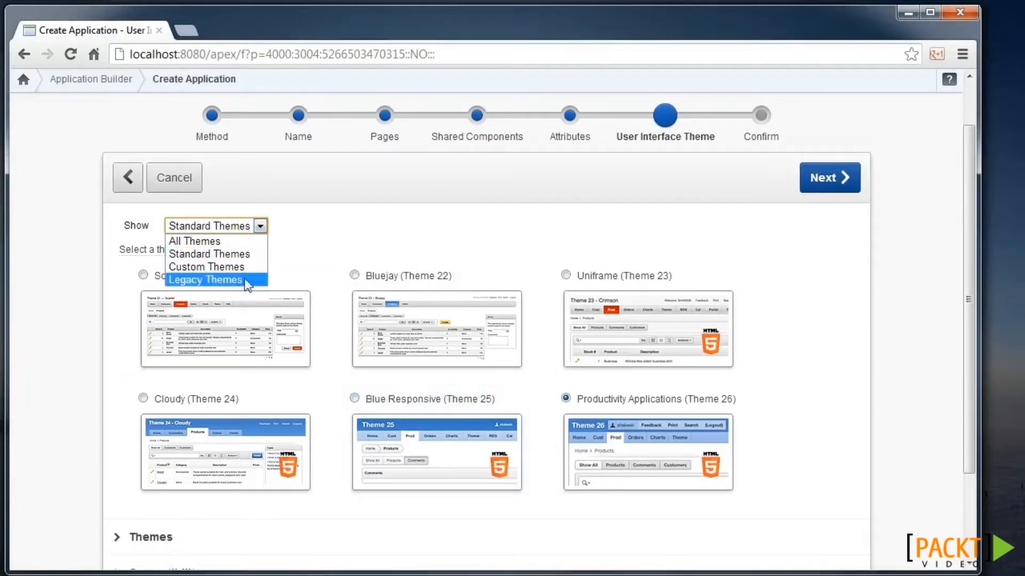
{"action": "left_click", "coordinate": [378, 228]}
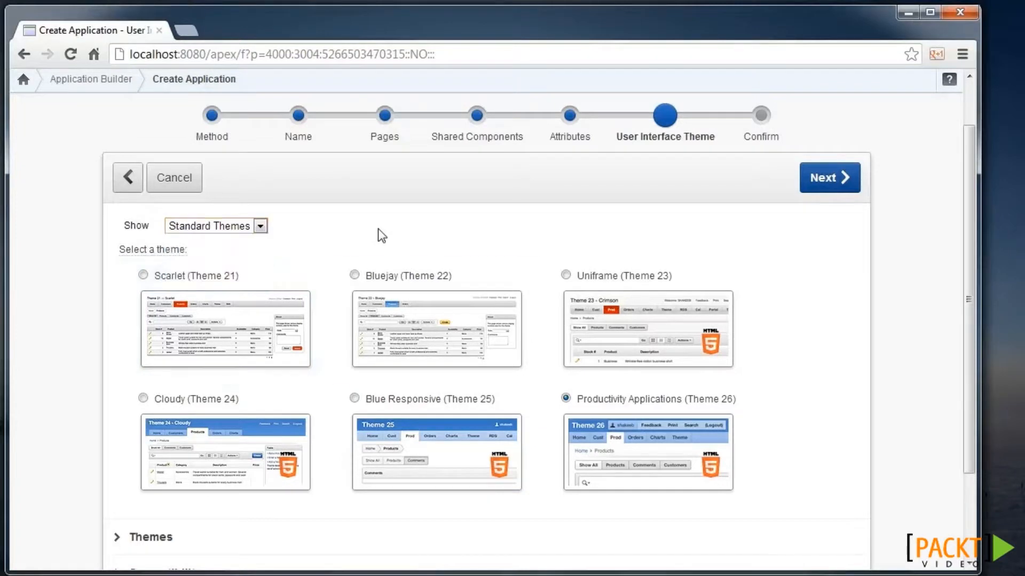
{"action": "left_click", "coordinate": [355, 398]}
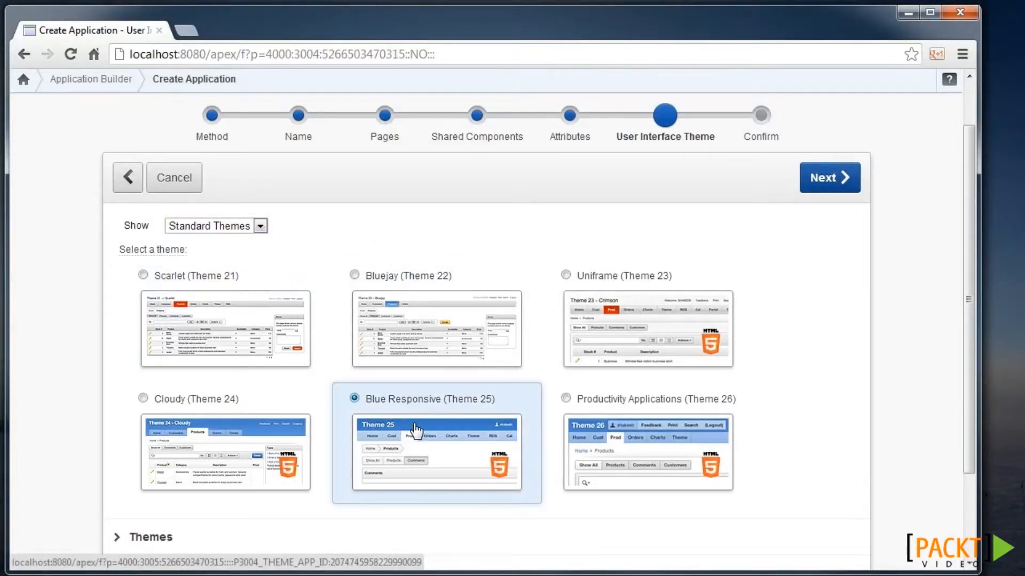
{"action": "left_click", "coordinate": [825, 181]}
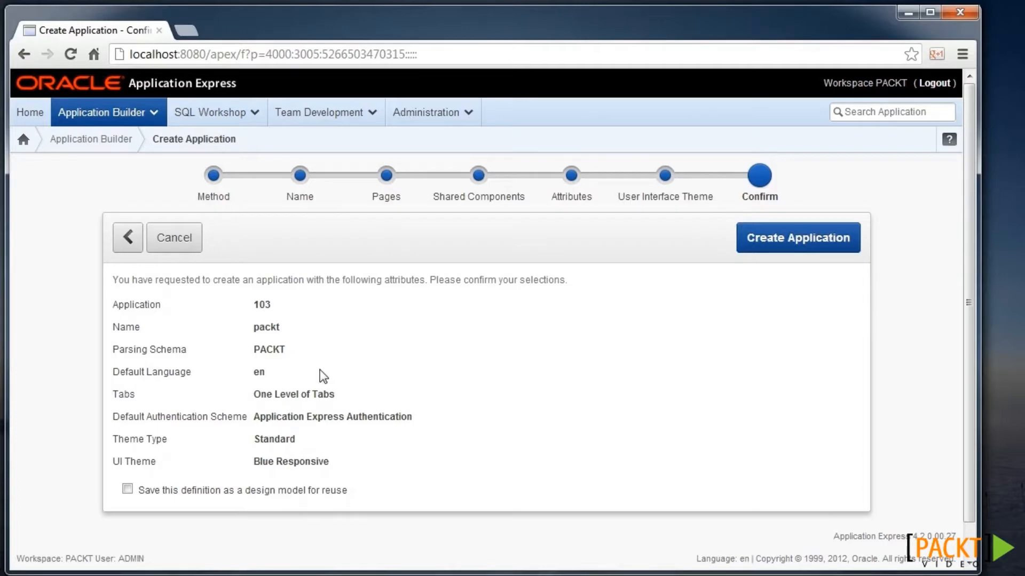
{"action": "left_click", "coordinate": [781, 243]}
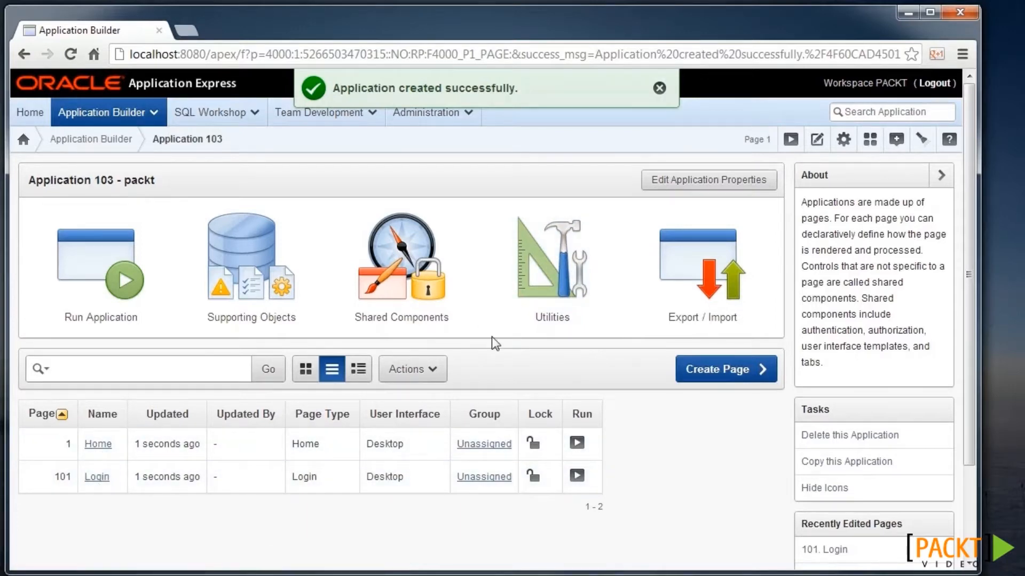
{"action": "left_click", "coordinate": [89, 280]}
{"action": "key", "text": "Tab"}
{"action": "type", "text": "aracle"}
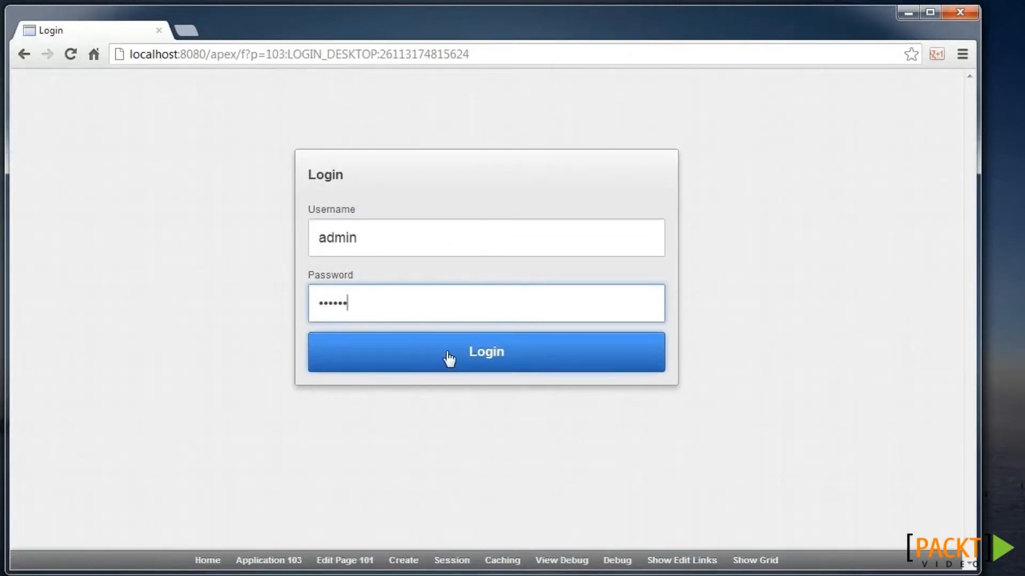
{"action": "left_click", "coordinate": [449, 358]}
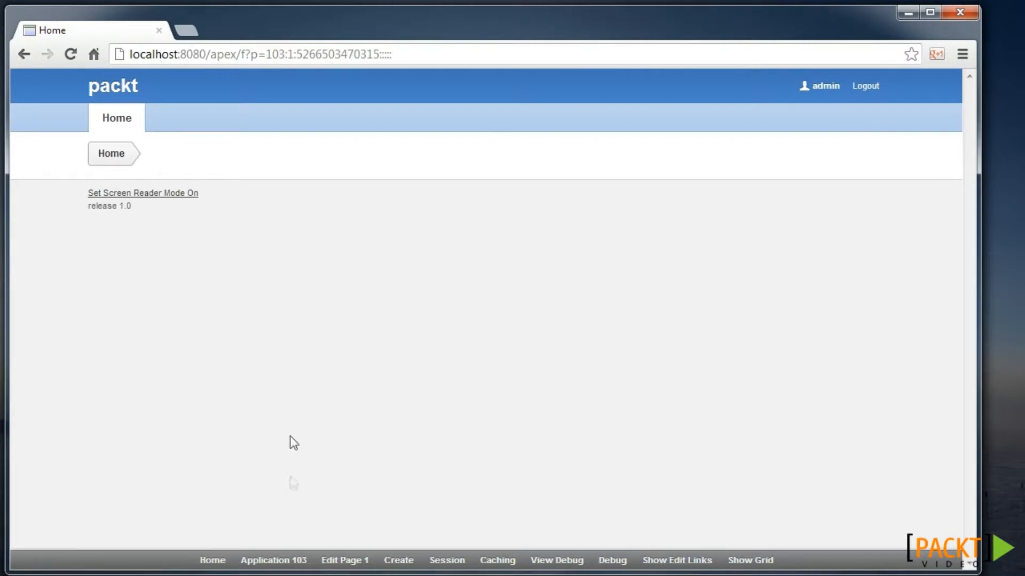
{"action": "left_click", "coordinate": [291, 553]}
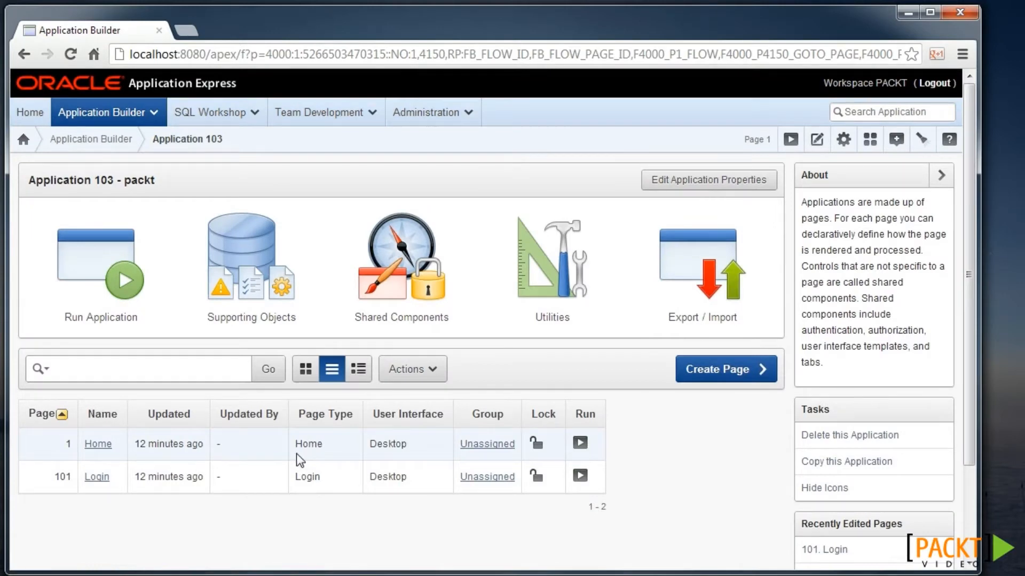
- Begin a new Form page, choosing Form on a Table with Report
{"action": "left_click", "coordinate": [724, 376]}
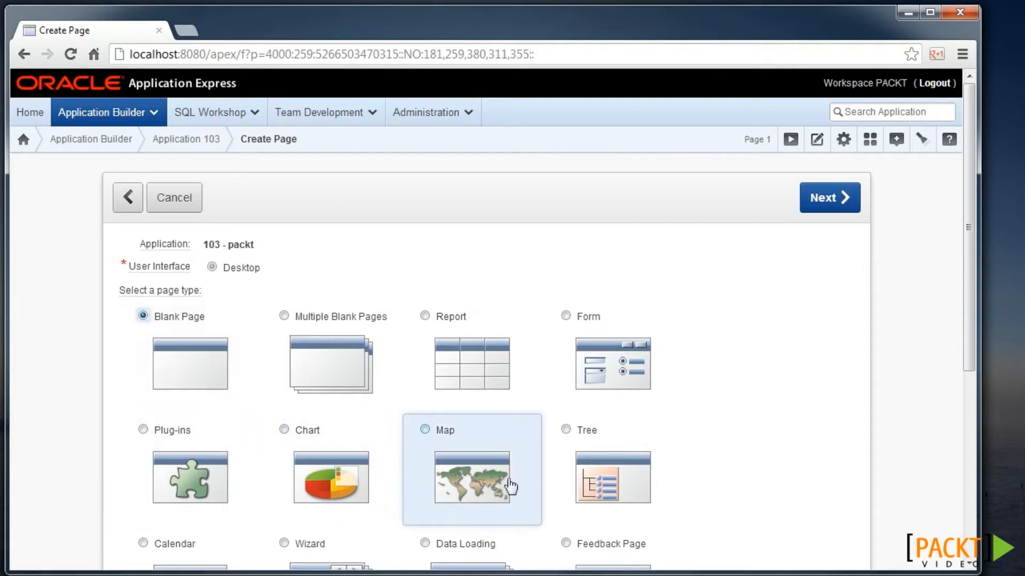
{"action": "left_click", "coordinate": [606, 362]}
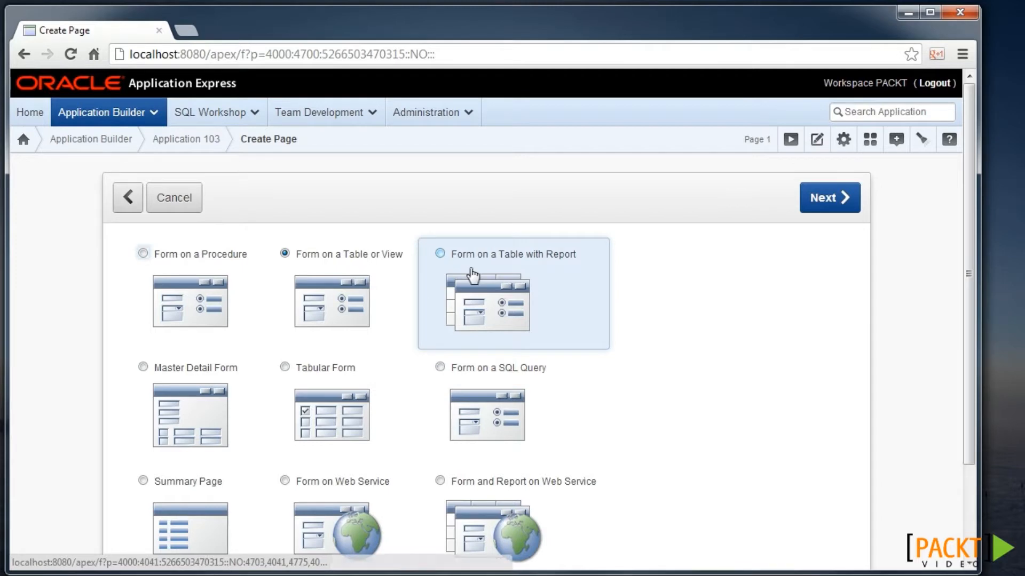
{"action": "left_click", "coordinate": [512, 295]}
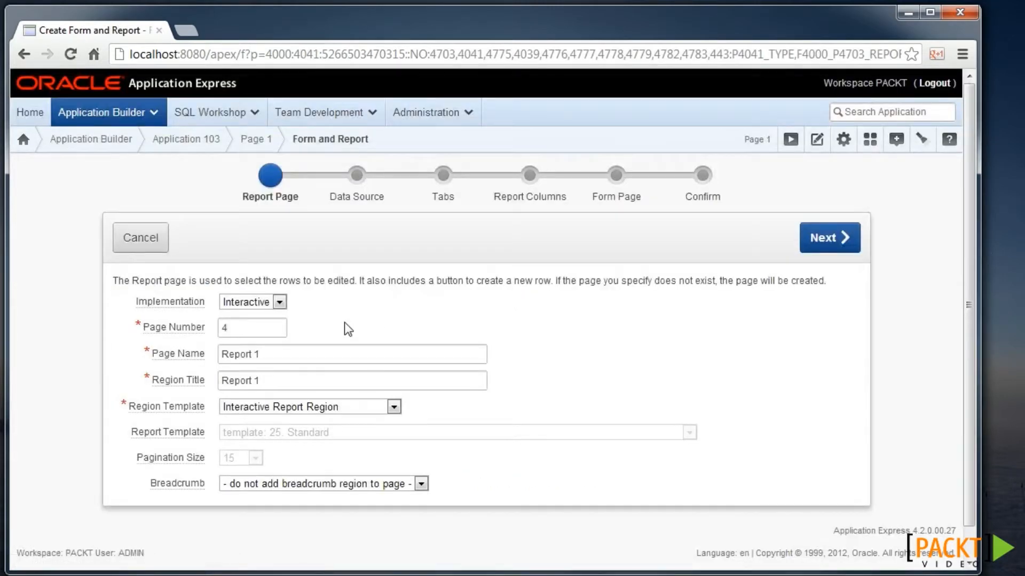
- Use the Classic report implementation and name the page and region title 'Products'
{"action": "left_click", "coordinate": [251, 303]}
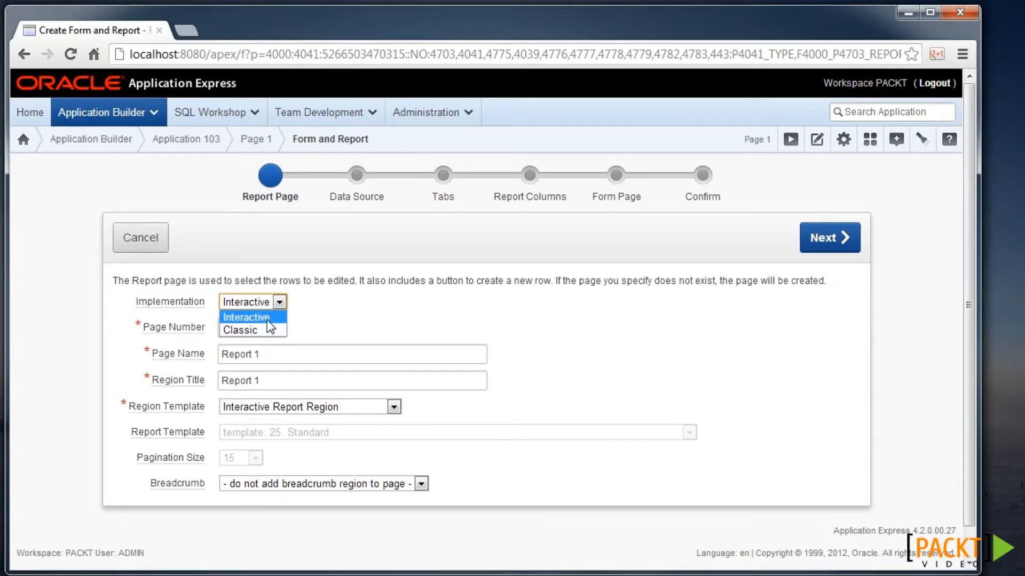
{"action": "left_click", "coordinate": [257, 331]}
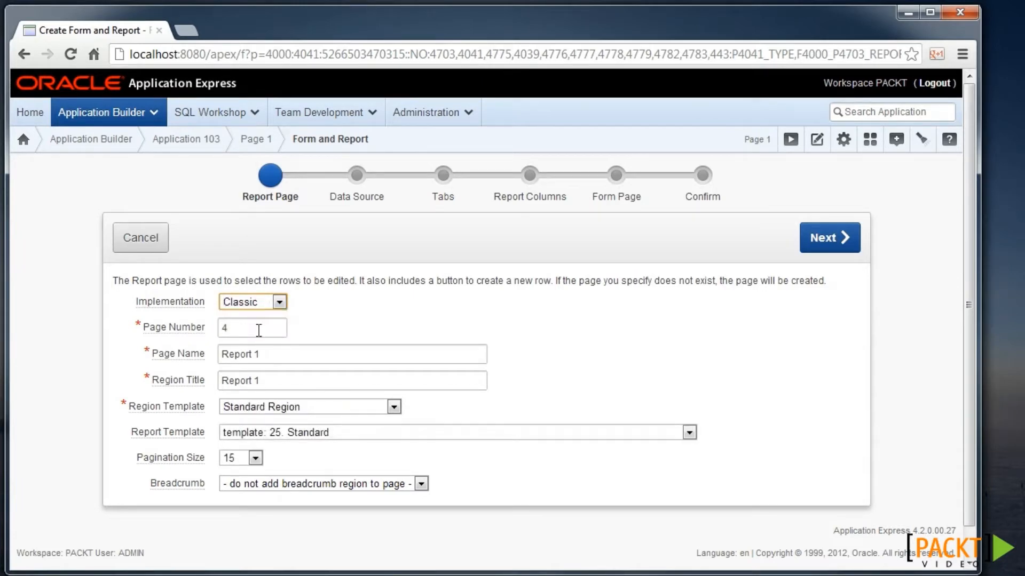
{"action": "left_click", "coordinate": [240, 327]}
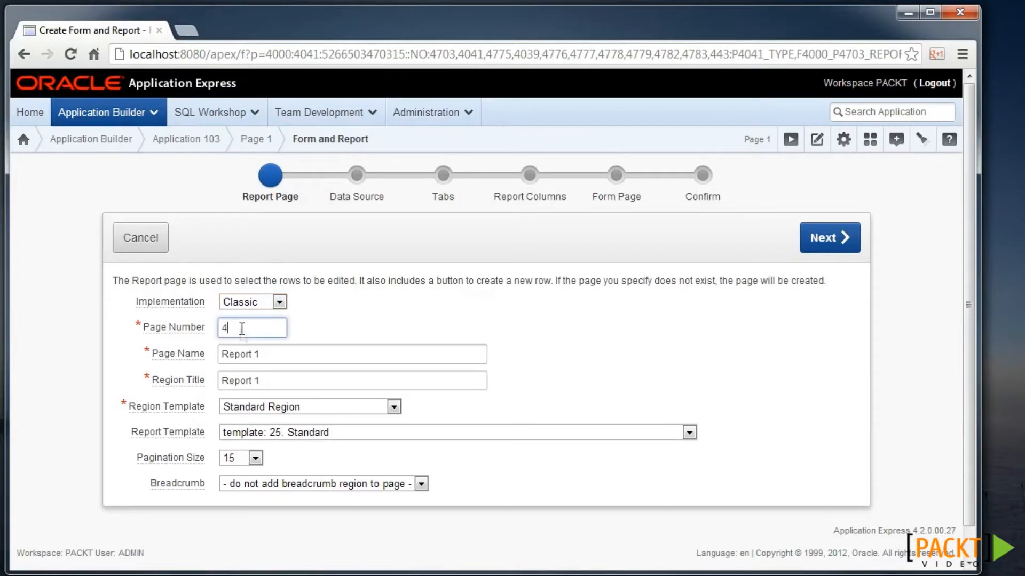
{"action": "left_click_drag", "start_coordinate": [262, 354], "coordinate": [211, 356]}
{"action": "type", "text": "Product"}
{"action": "key", "text": "Tab"}
{"action": "type", "text": "Prodc"}
{"action": "key", "text": "BackSpace"}
{"action": "type", "text": "uct"}
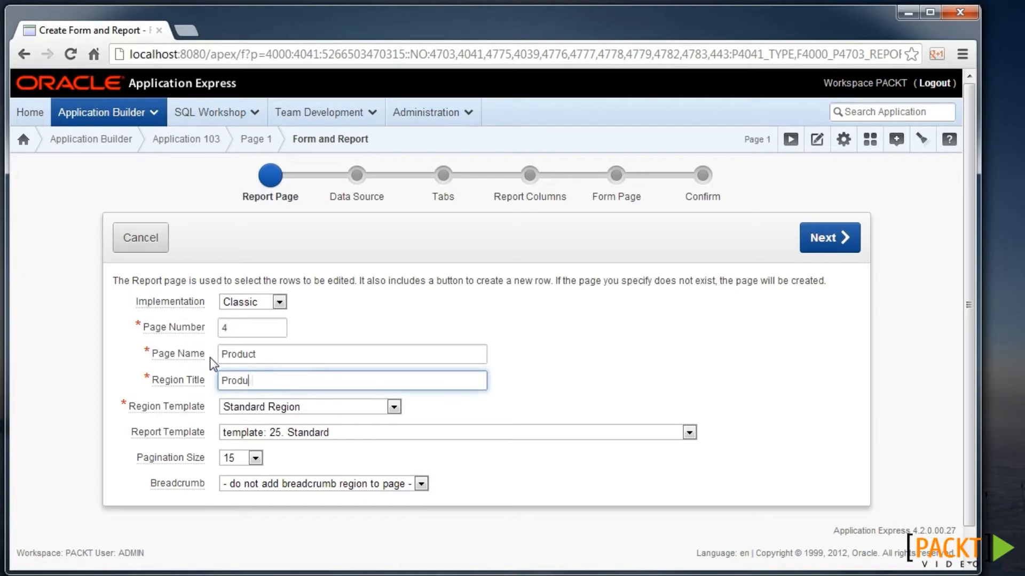
{"action": "key", "text": "BackSpace"}
{"action": "key", "text": "BackSpace"}
{"action": "type", "text": "cts"}
{"action": "left_click", "coordinate": [294, 362]}
{"action": "type", "text": "s"}
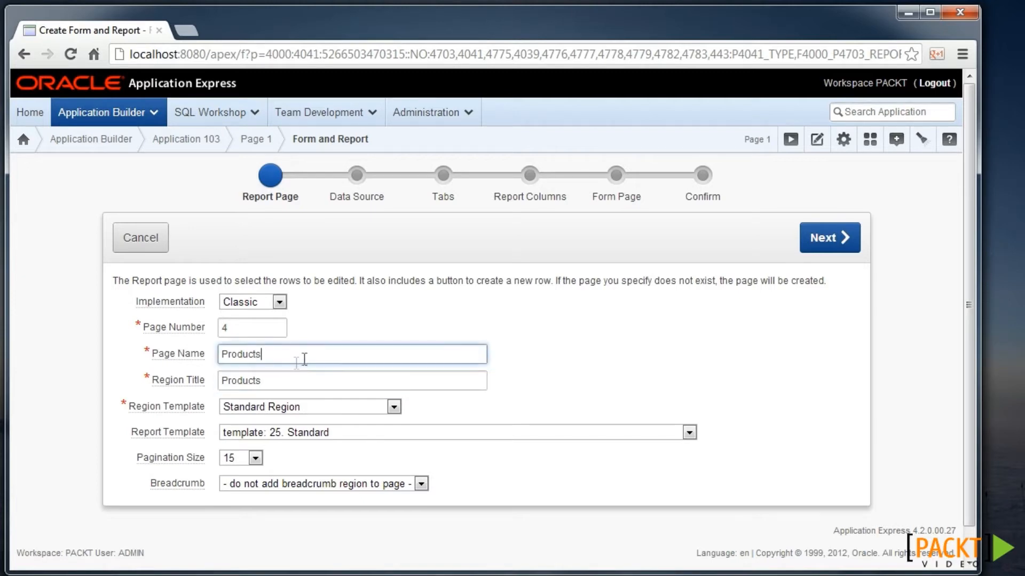
- Base the report on the MY_PRODUCTS view and add a new tab to the existing tab set
{"action": "left_click", "coordinate": [821, 240]}
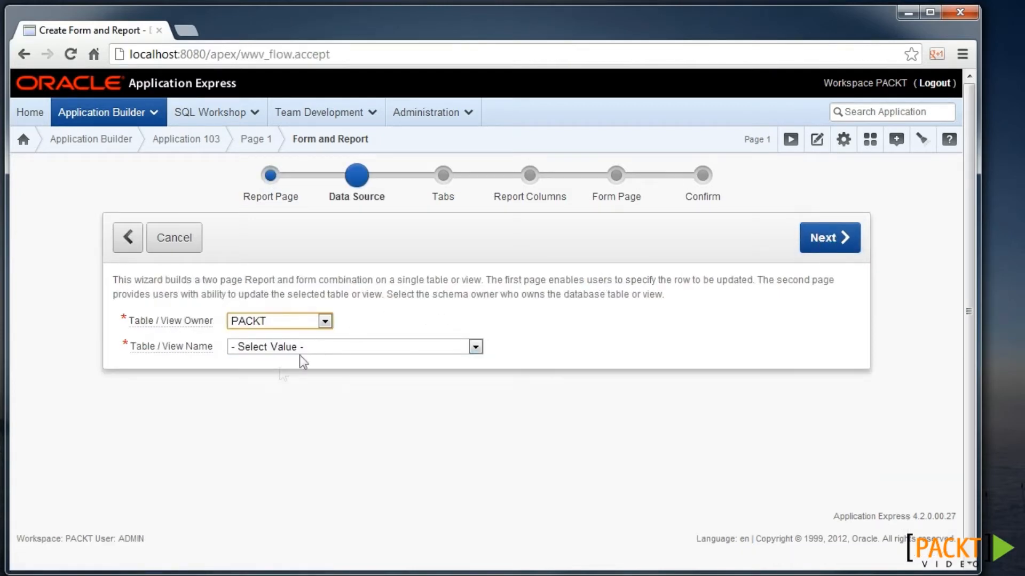
{"action": "scroll", "coordinate": [284, 370], "scroll_direction": "down", "scroll_amount": 1}
{"action": "left_click", "coordinate": [374, 334]}
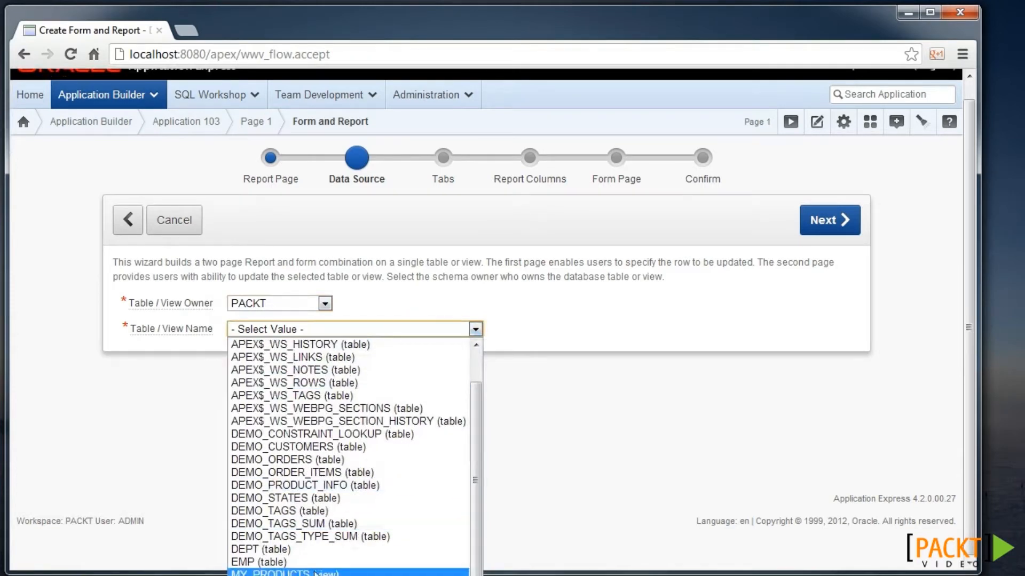
{"action": "left_click", "coordinate": [316, 573]}
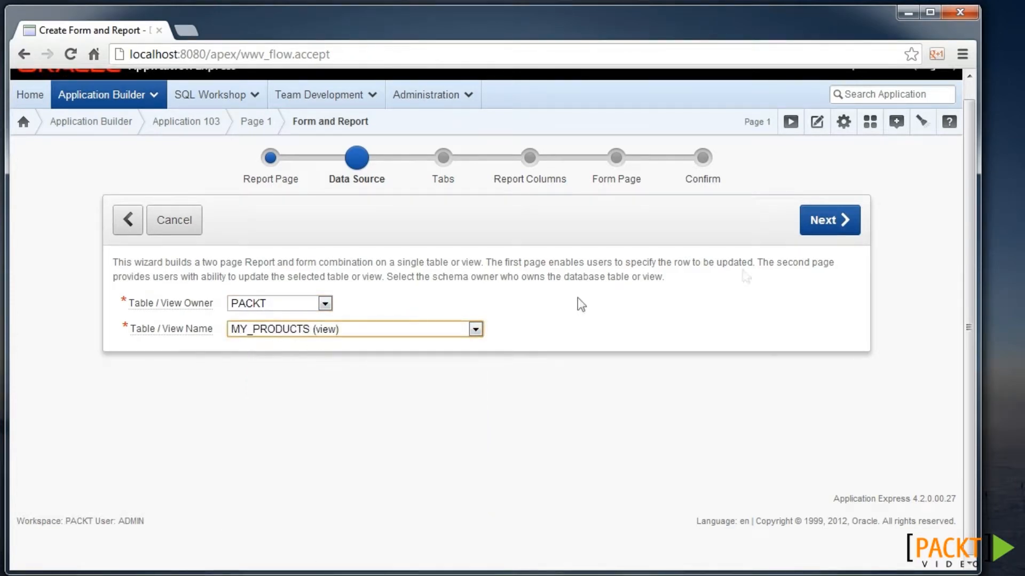
{"action": "left_click", "coordinate": [828, 222]}
{"action": "left_click", "coordinate": [419, 344]}
{"action": "left_click", "coordinate": [322, 411]}
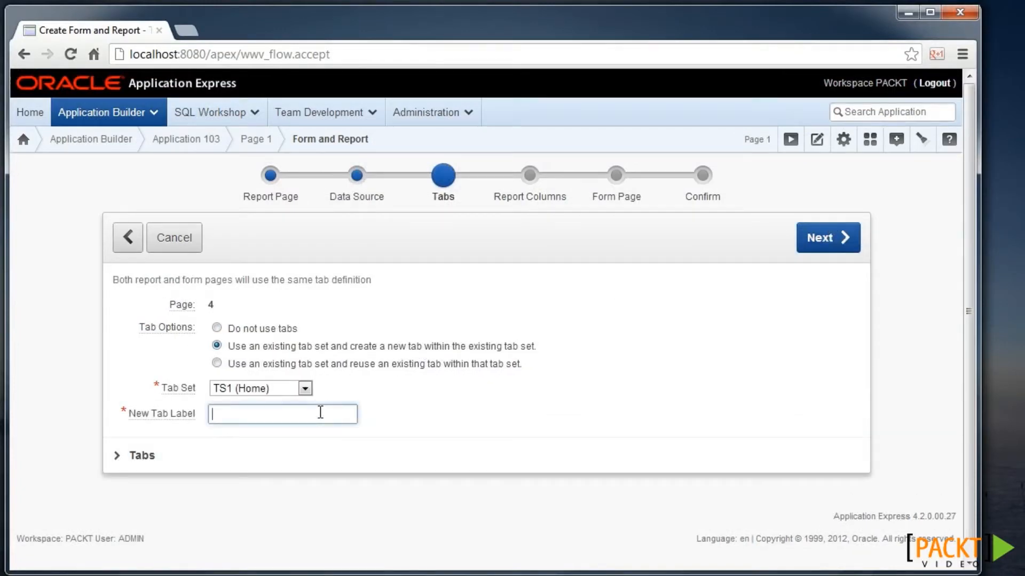
- Name the new tab 'Products' and keep the default report columns and edit link image
{"action": "type", "text": "Products"}
{"action": "left_click", "coordinate": [826, 249]}
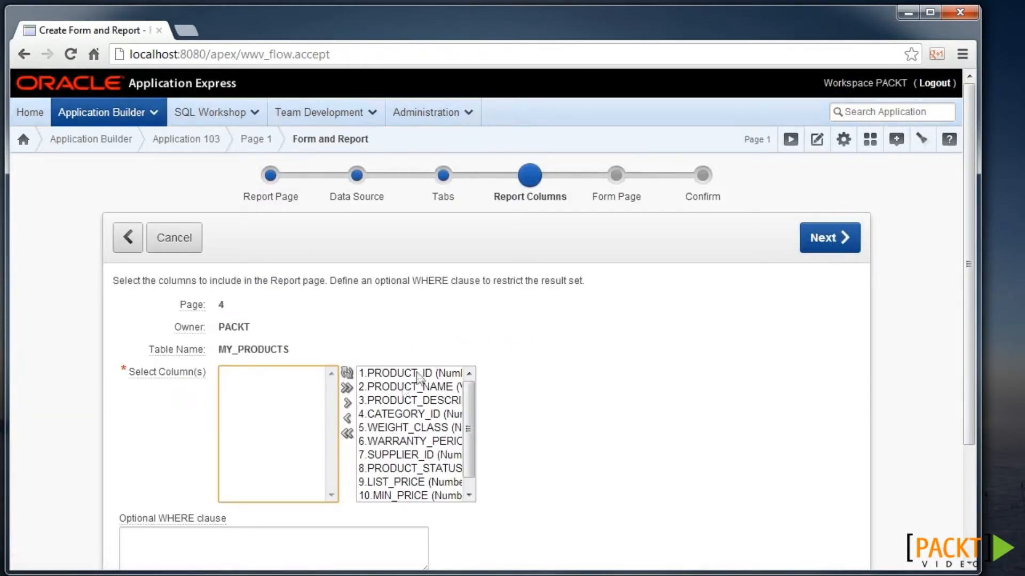
{"action": "left_click", "coordinate": [846, 247]}
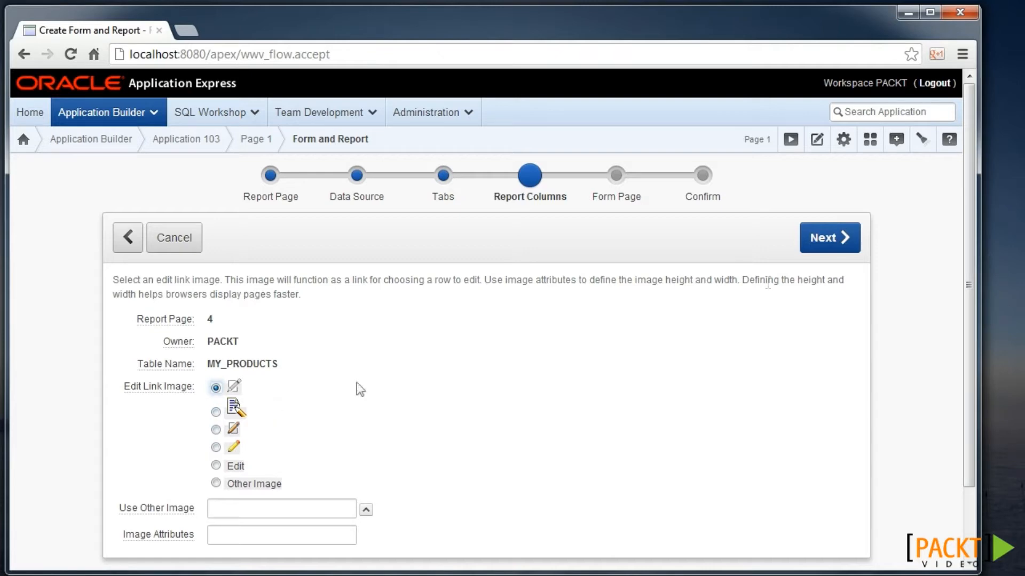
{"action": "left_click", "coordinate": [849, 238]}
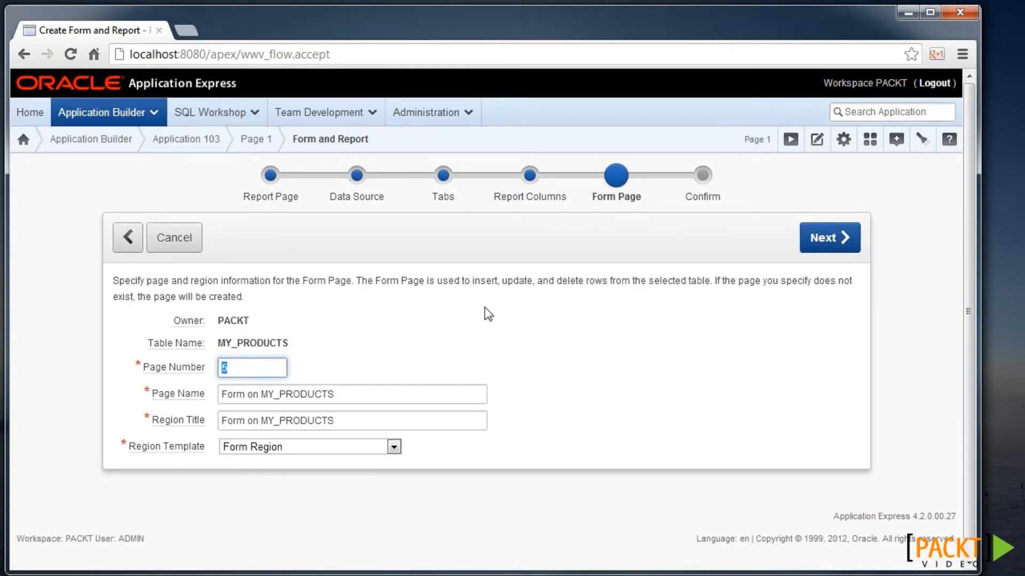
- Name the form page 'Manage Products' with region title 'Products'
{"action": "key", "text": "Tab"}
{"action": "type", "text": "Manage Products"}
{"action": "key", "text": "ctrl+a"}
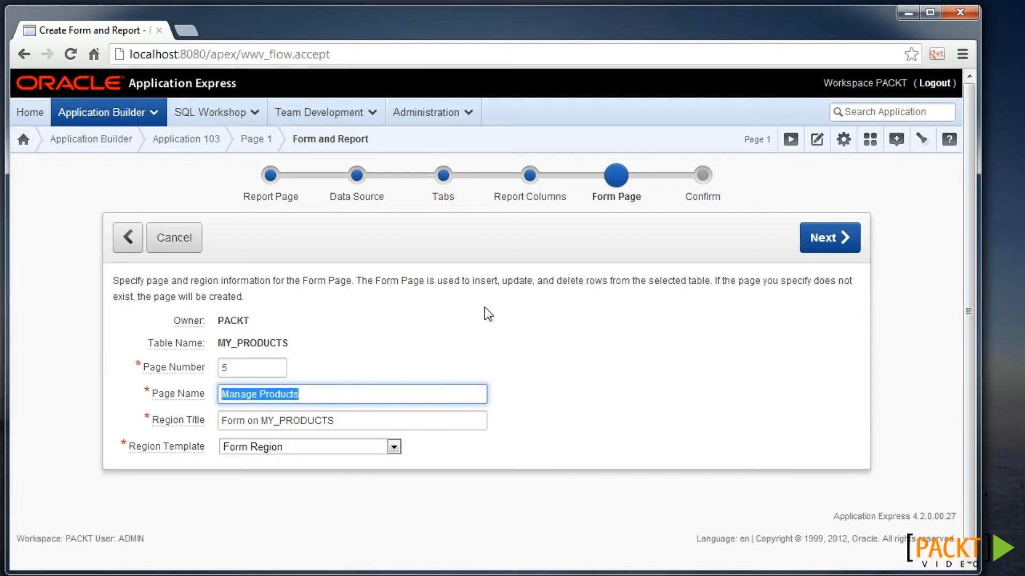
{"action": "key", "text": "Tab"}
{"action": "type", "text": "Products"}
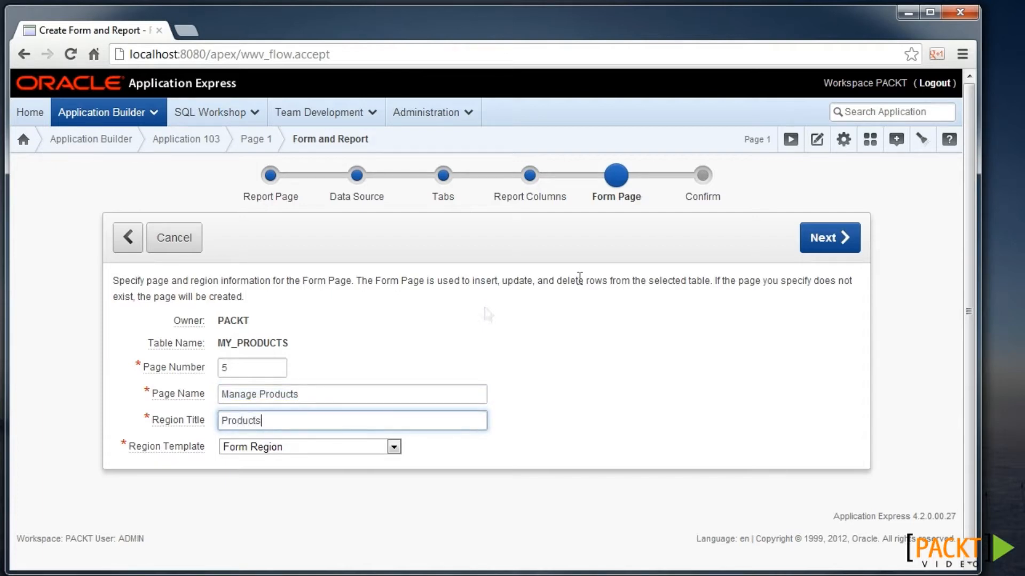
{"action": "left_click", "coordinate": [811, 235]}
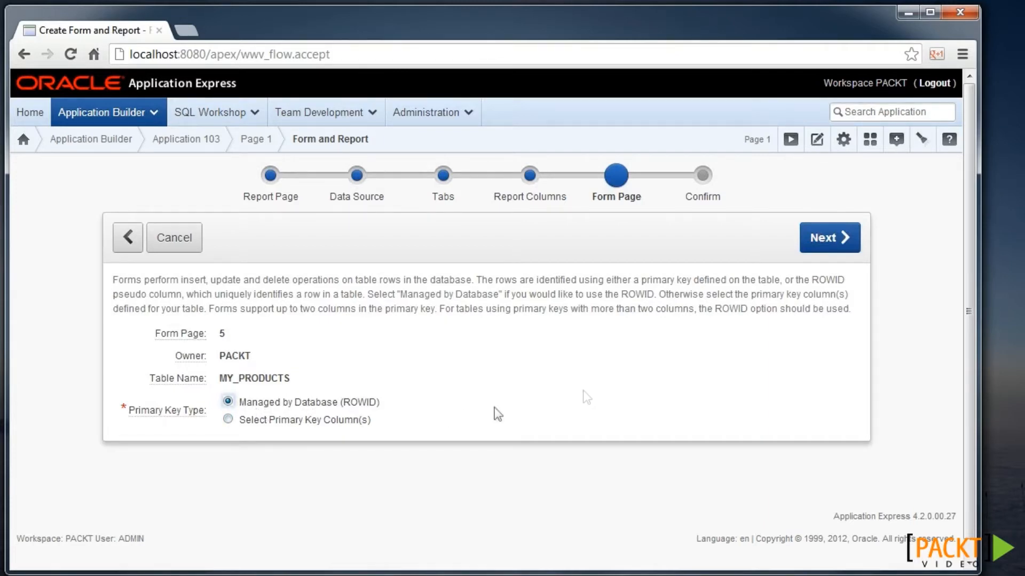
- Keep ROWID as the key, include all columns, allow insert, update and delete, and create
{"action": "left_click", "coordinate": [846, 236]}
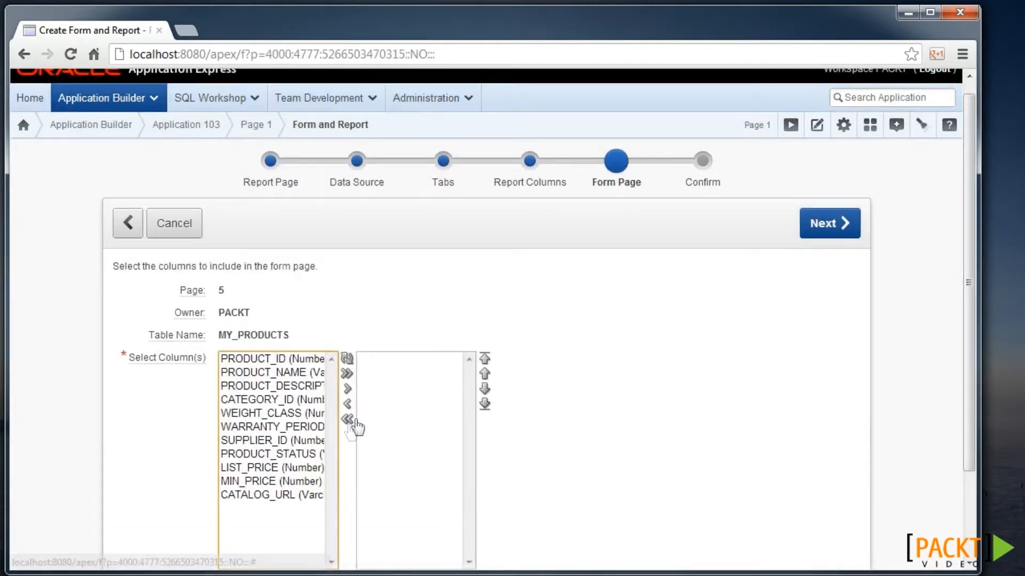
{"action": "left_click", "coordinate": [347, 375]}
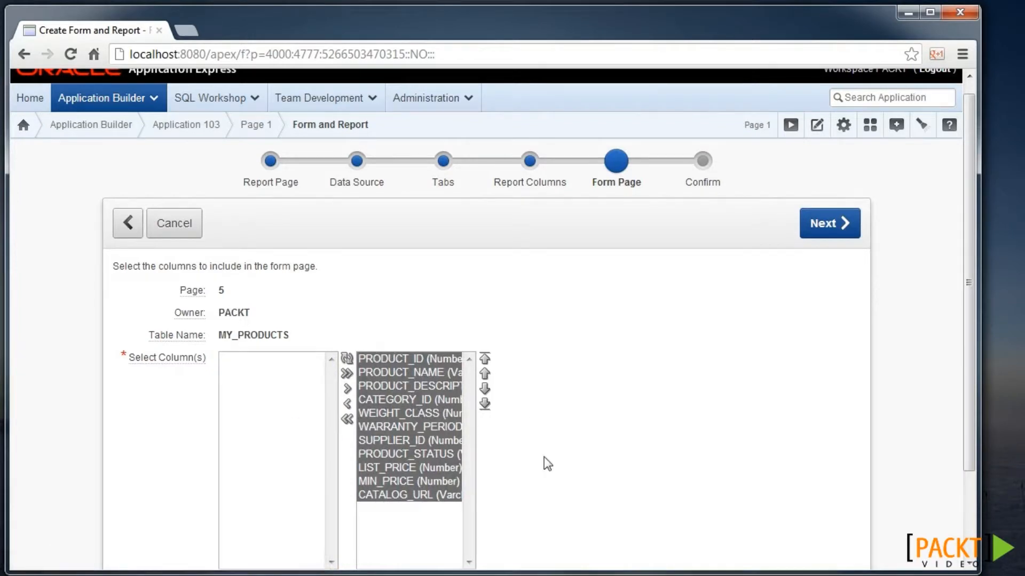
{"action": "left_click", "coordinate": [837, 223]}
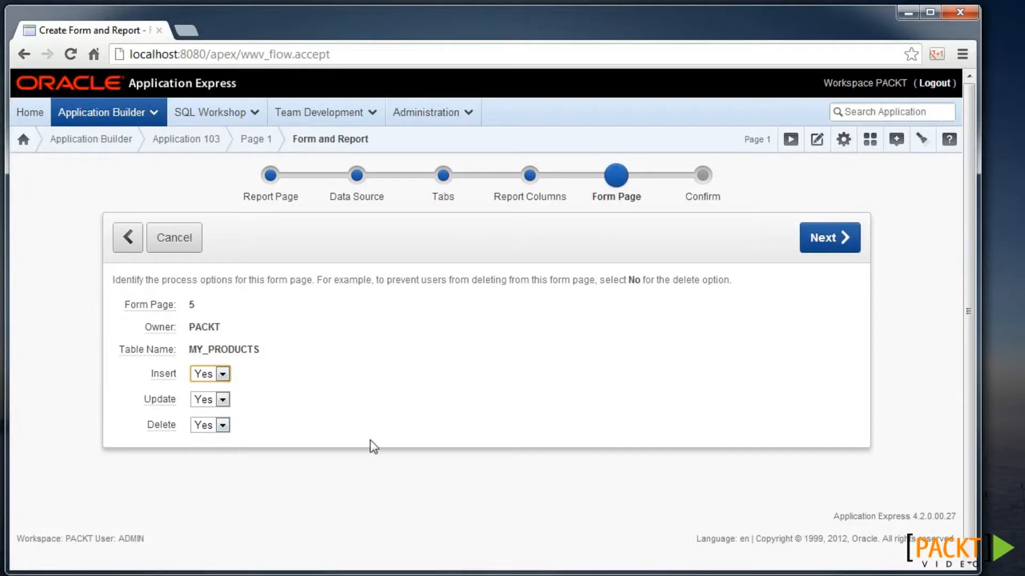
{"action": "left_click", "coordinate": [845, 236]}
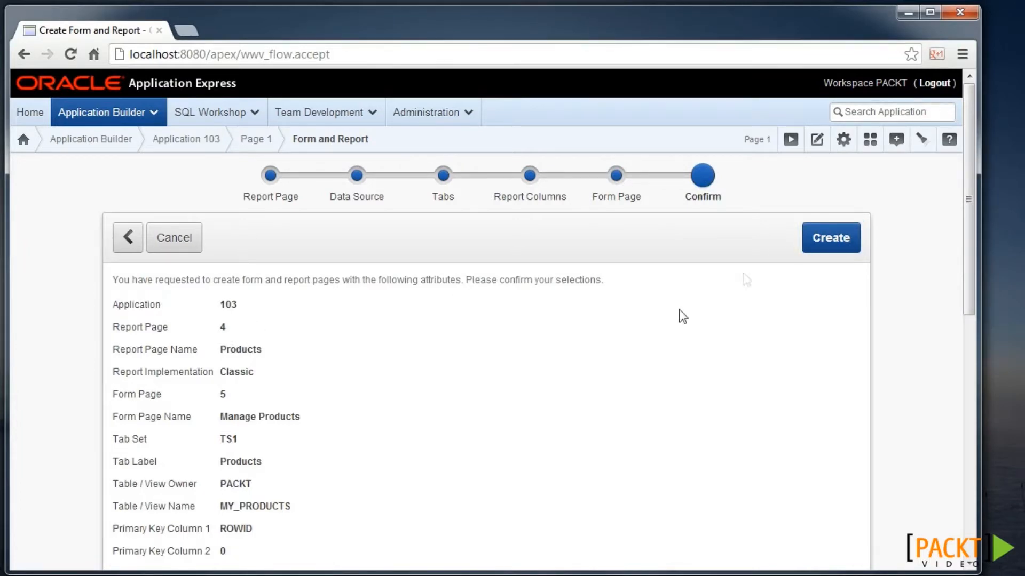
{"action": "left_click", "coordinate": [830, 248]}
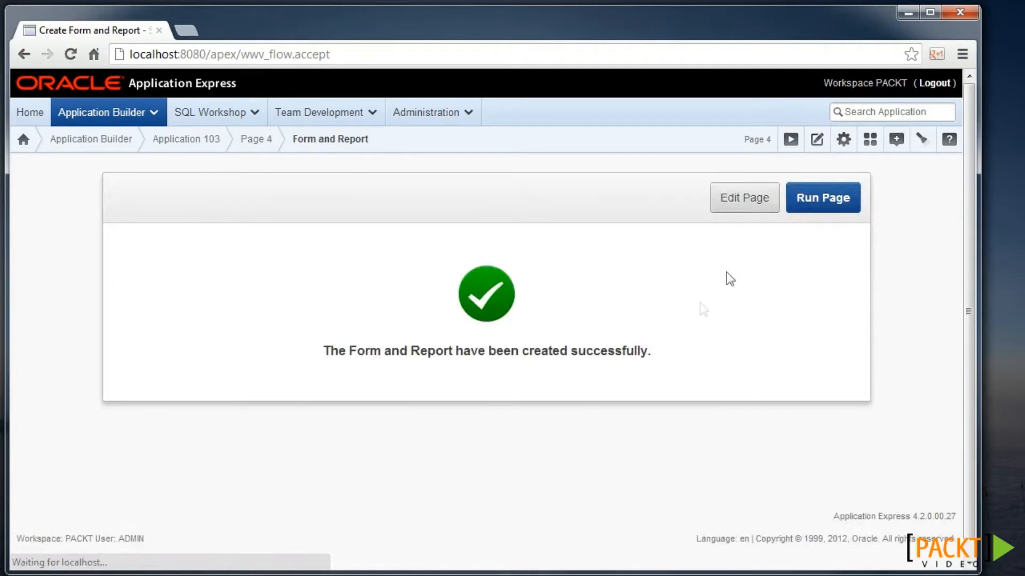
- Run the Products report, open product 14 in the edit form, then open page 5's definition
{"action": "left_click", "coordinate": [824, 200]}
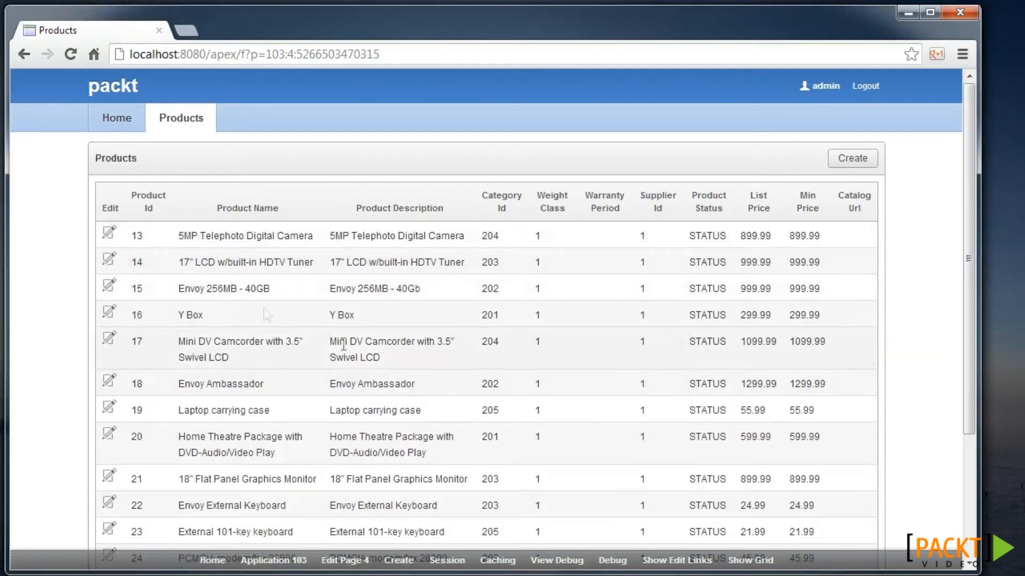
{"action": "left_click", "coordinate": [115, 263]}
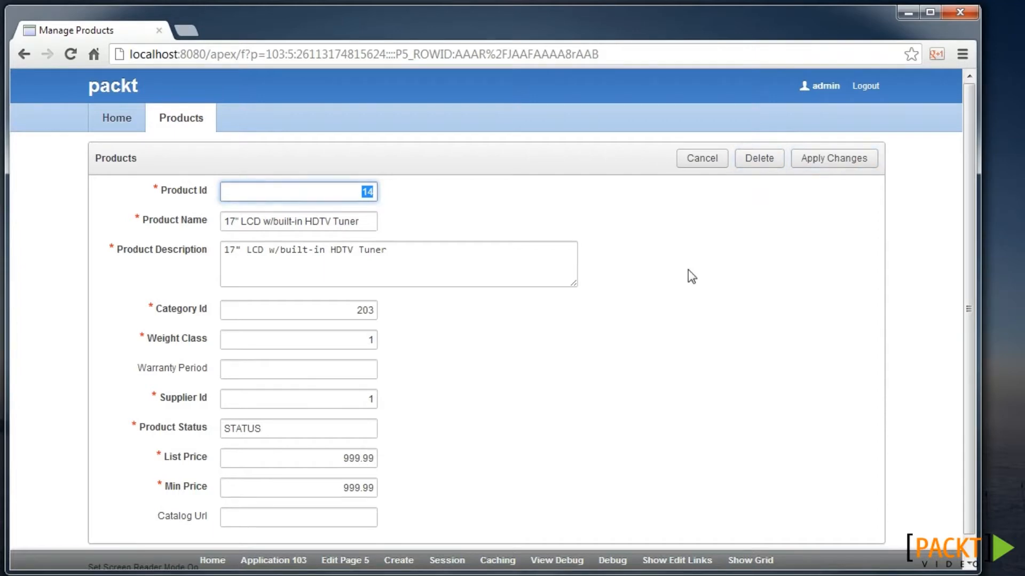
{"action": "left_click", "coordinate": [339, 565]}
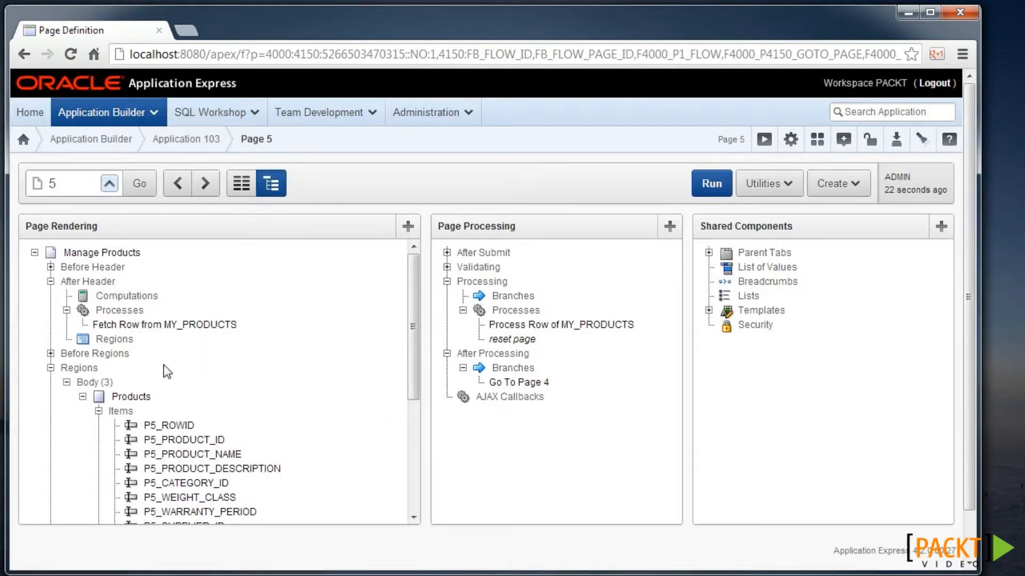
- Review the page 5 tree, then the Products page 4 definition and its report columns
{"action": "scroll", "coordinate": [149, 350], "scroll_direction": "down", "scroll_amount": 3}
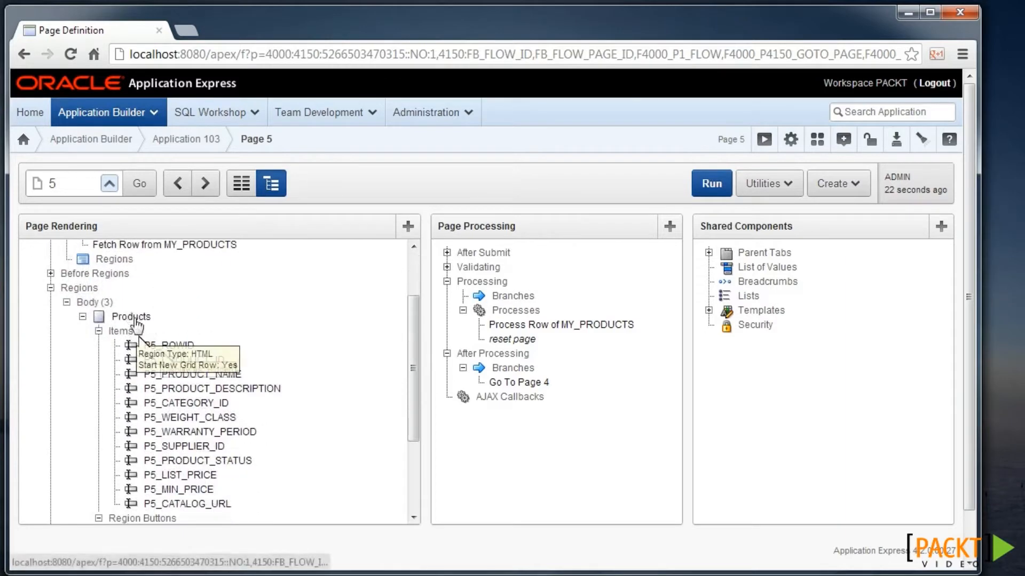
{"action": "scroll", "coordinate": [187, 475], "scroll_direction": "down", "scroll_amount": 2}
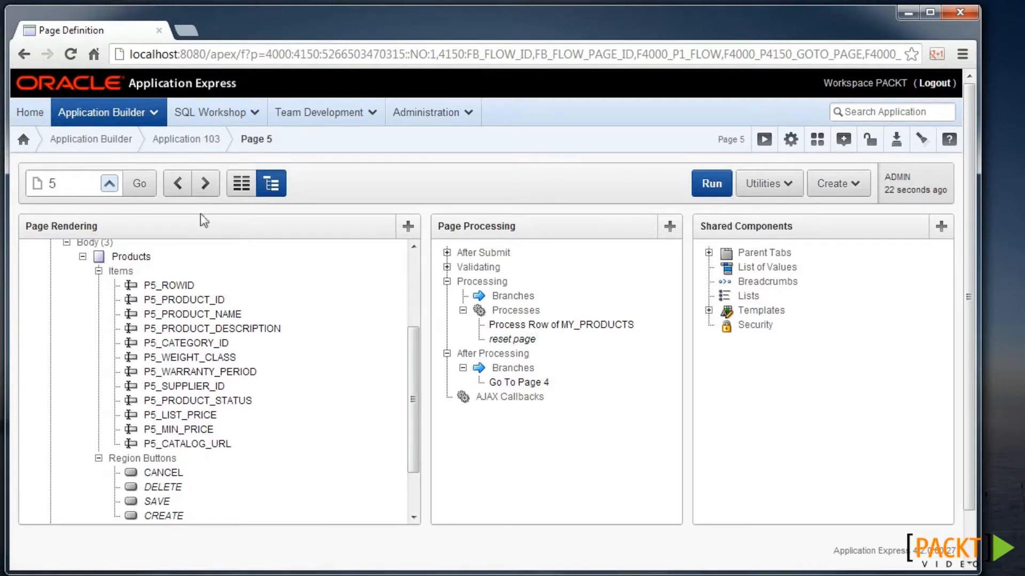
{"action": "left_click", "coordinate": [178, 184]}
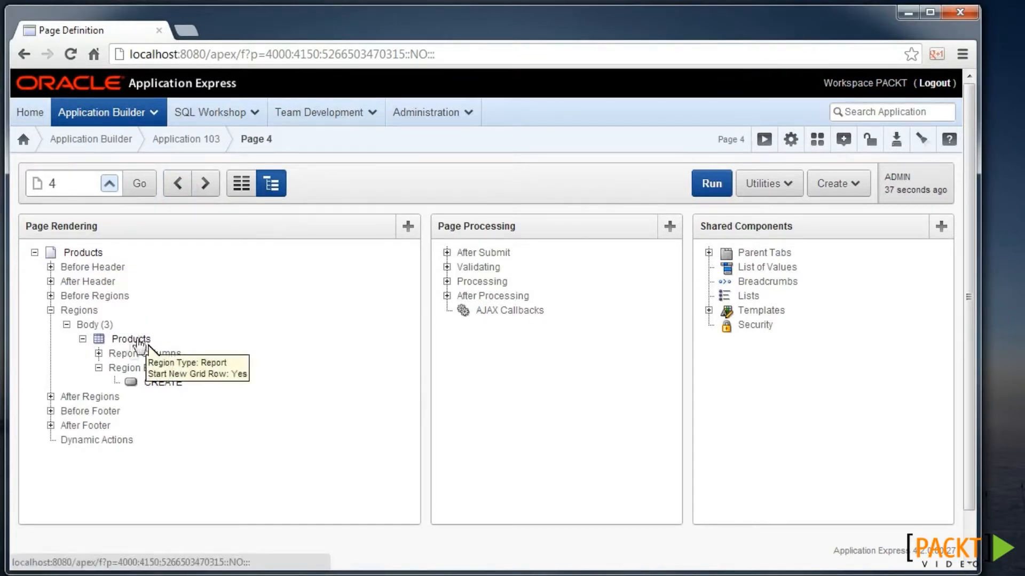
{"action": "left_click", "coordinate": [98, 353]}
{"action": "scroll", "coordinate": [177, 375], "scroll_direction": "down", "scroll_amount": 3}
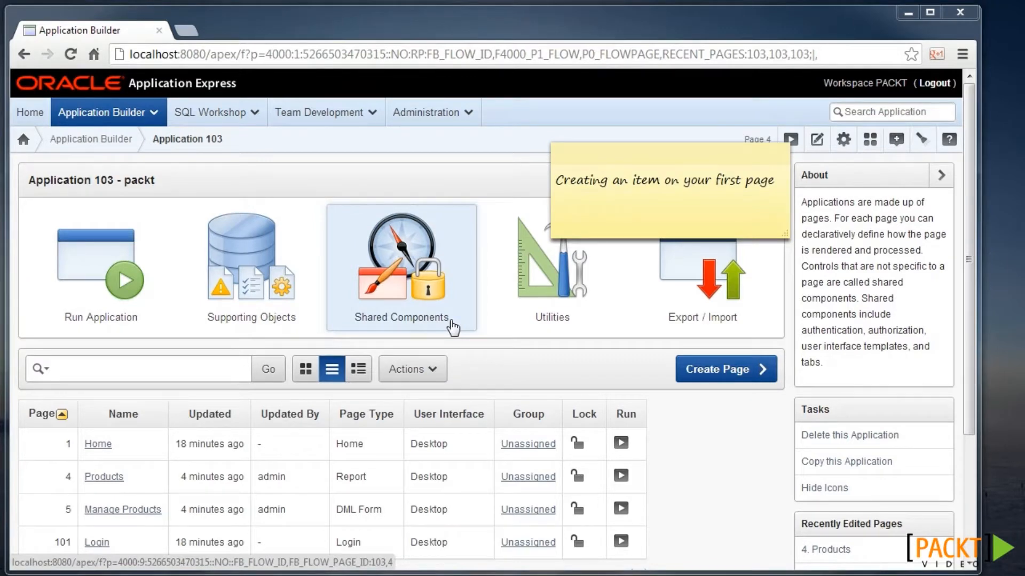
- Open the Products page 4 definition and start a new page item in its Products region
{"action": "left_click", "coordinate": [117, 482]}
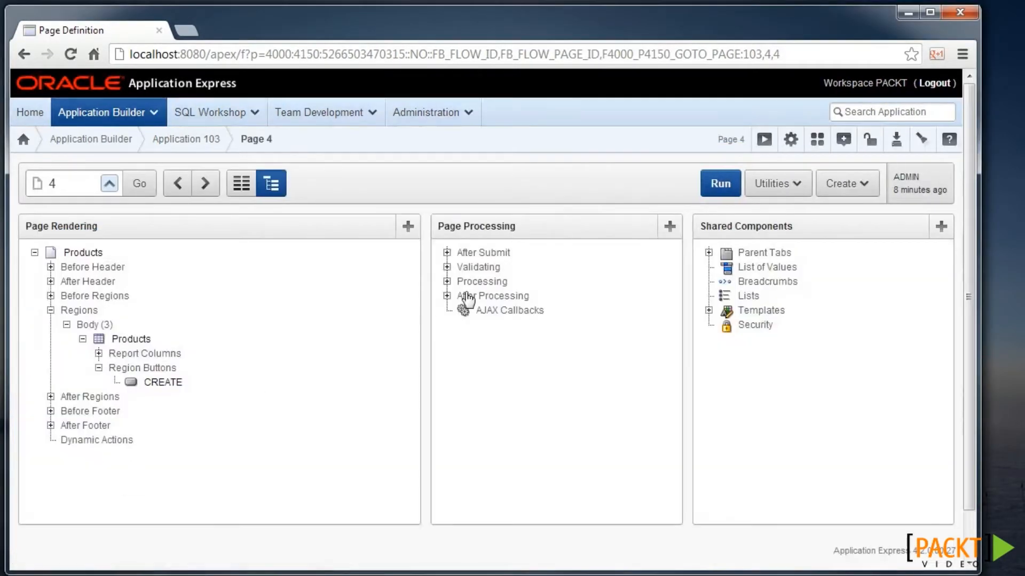
{"action": "right_click", "coordinate": [133, 342]}
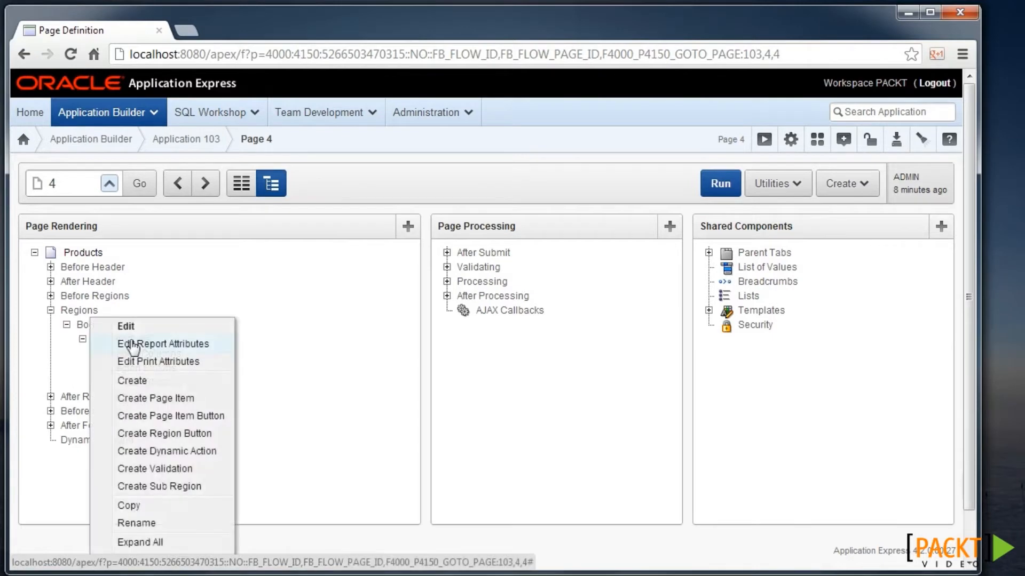
{"action": "left_click", "coordinate": [201, 400]}
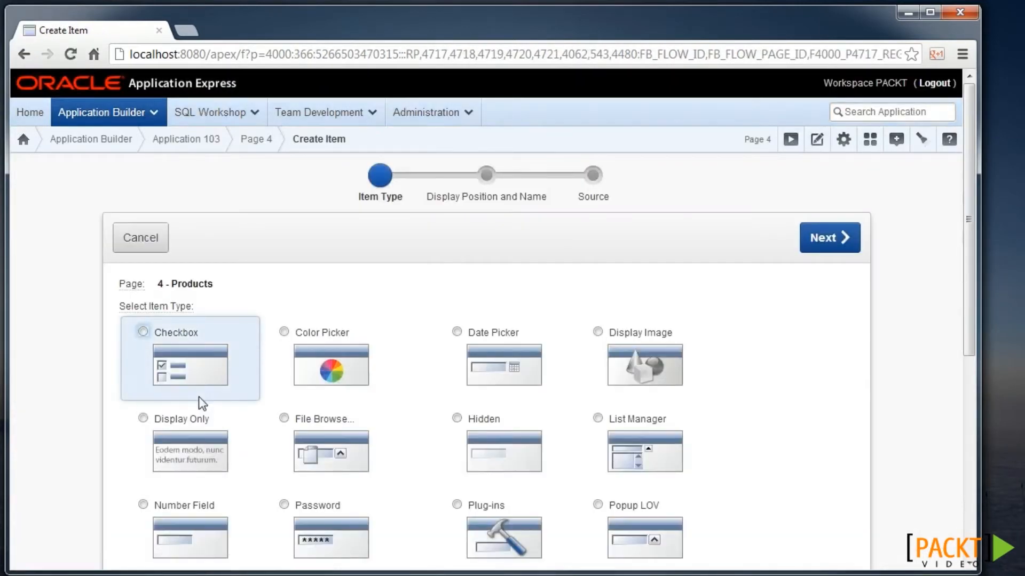
- Make the new item a text field named P4_SEARCH
{"action": "scroll", "coordinate": [508, 373], "scroll_direction": "down", "scroll_amount": 3}
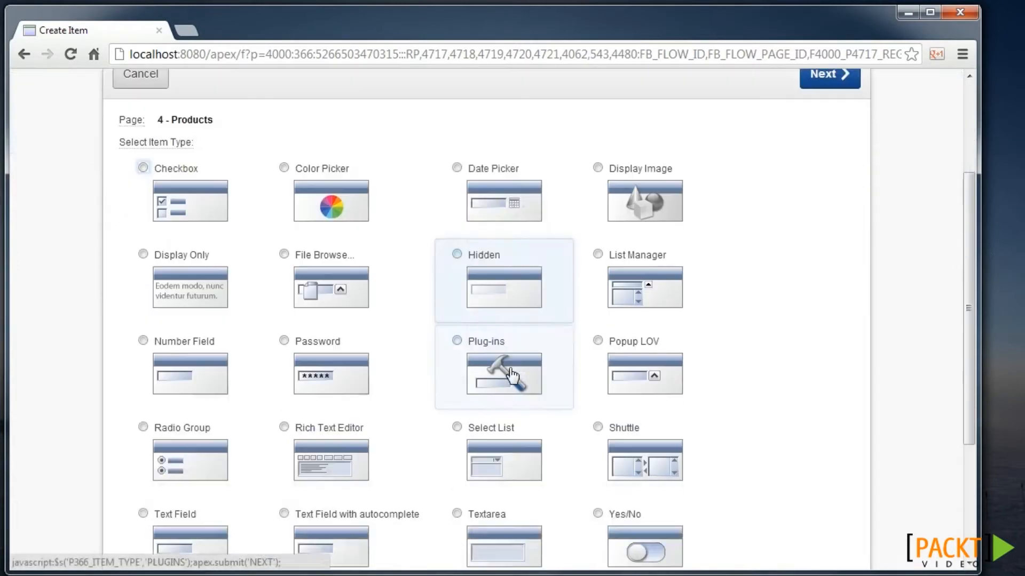
{"action": "scroll", "coordinate": [511, 374], "scroll_direction": "down", "scroll_amount": 2}
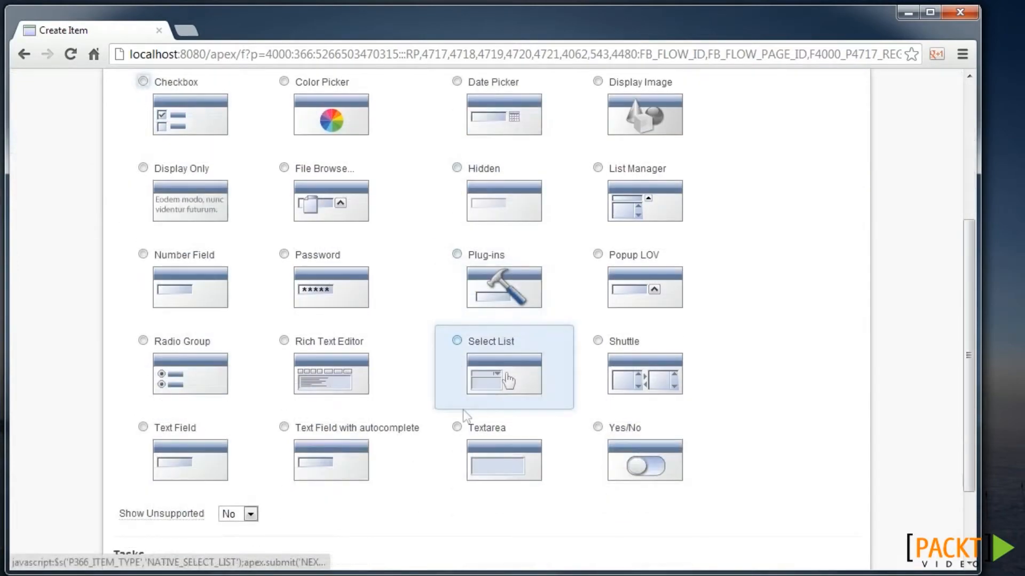
{"action": "left_click", "coordinate": [183, 467]}
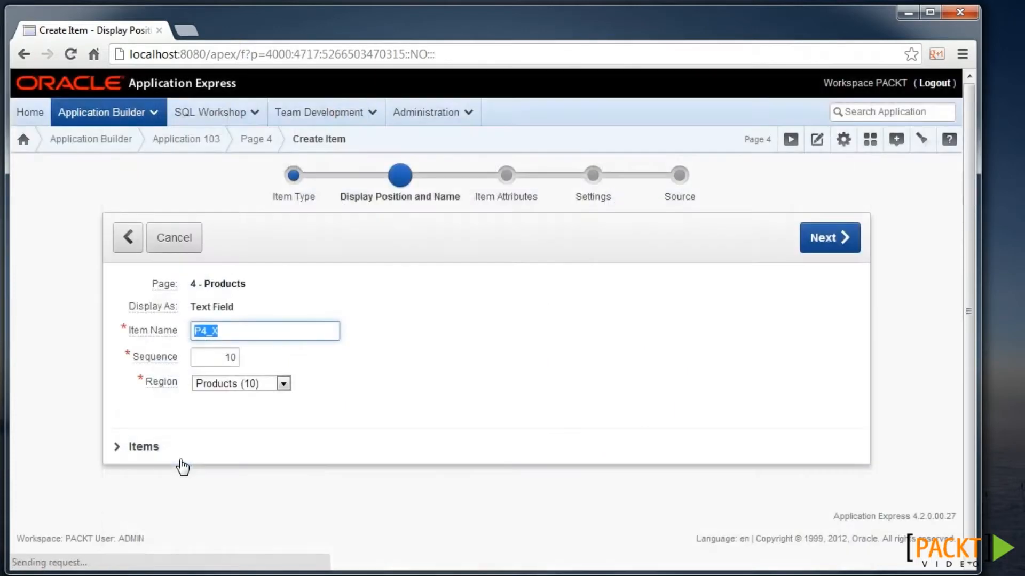
{"action": "key", "text": "End"}
{"action": "key", "text": "BackSpace"}
{"action": "type", "text": "SEARCH"}
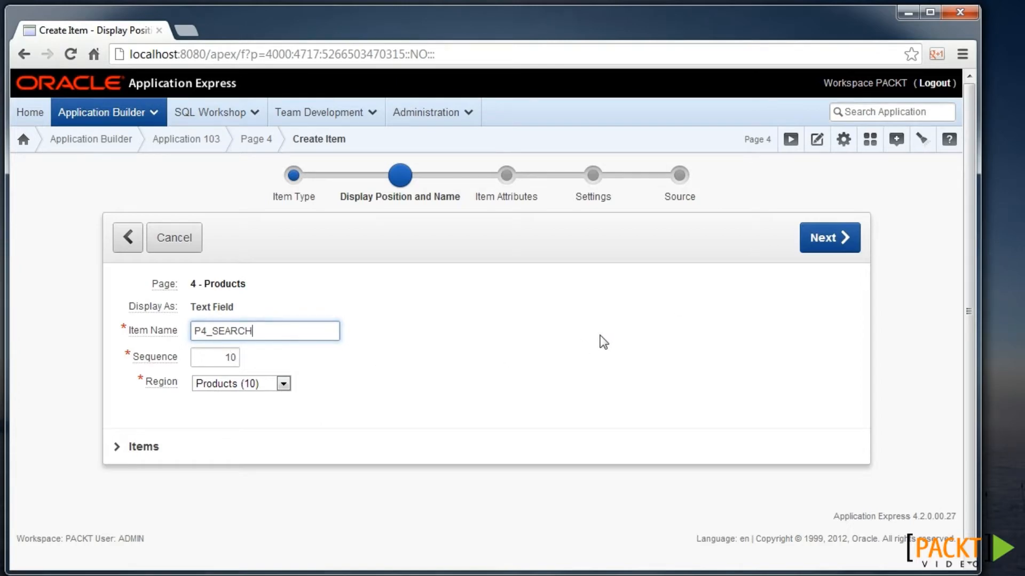
{"action": "left_click", "coordinate": [812, 249]}
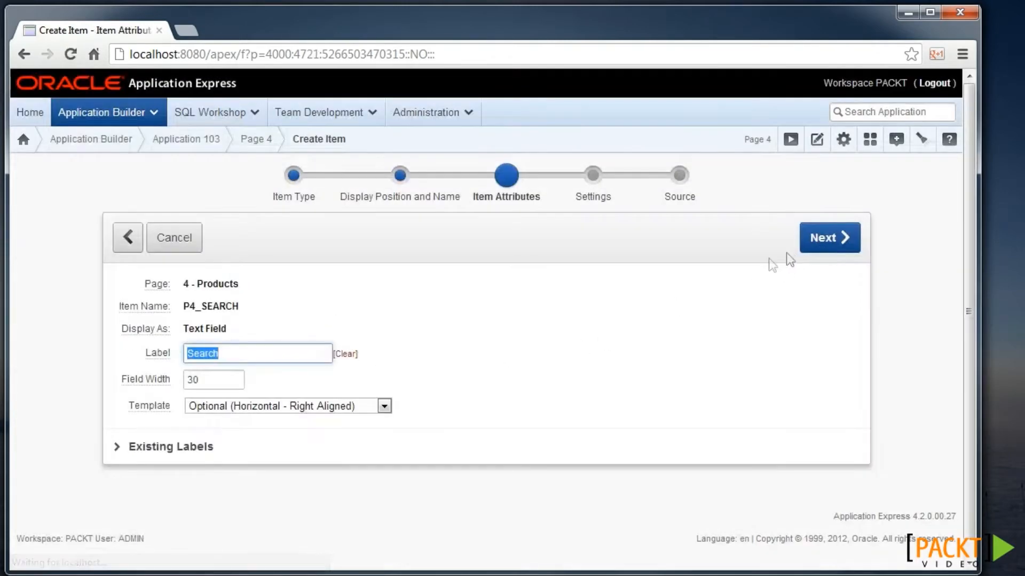
- Keep the Search label, make it submit when Enter is pressed, and create the item
{"action": "left_click", "coordinate": [844, 242]}
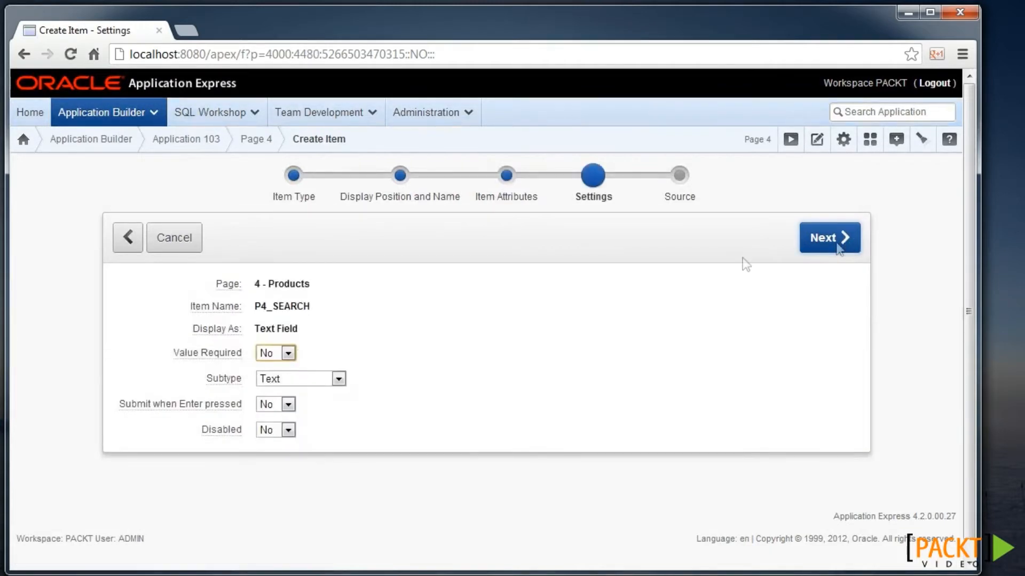
{"action": "left_click", "coordinate": [287, 404]}
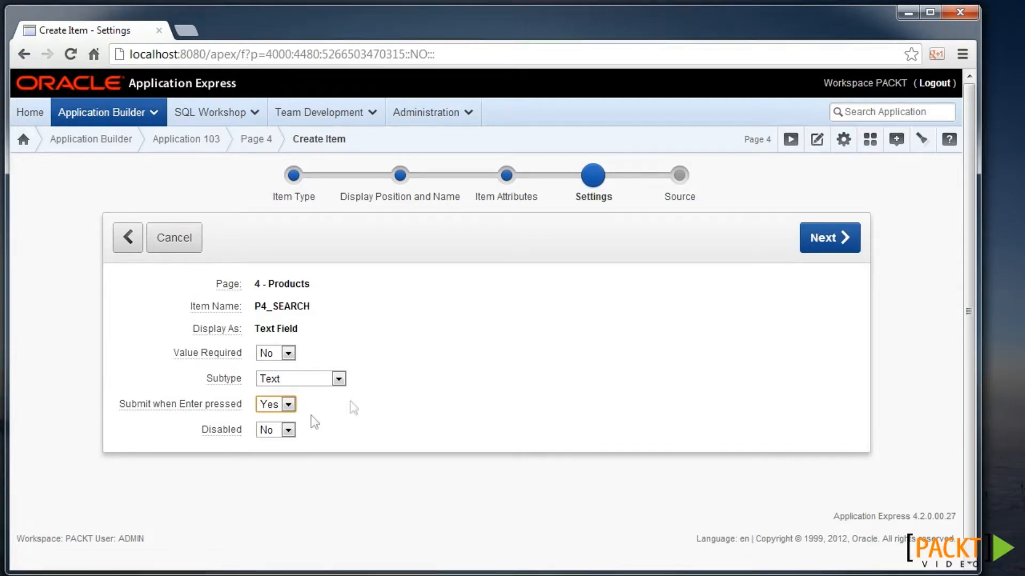
{"action": "left_click", "coordinate": [836, 244]}
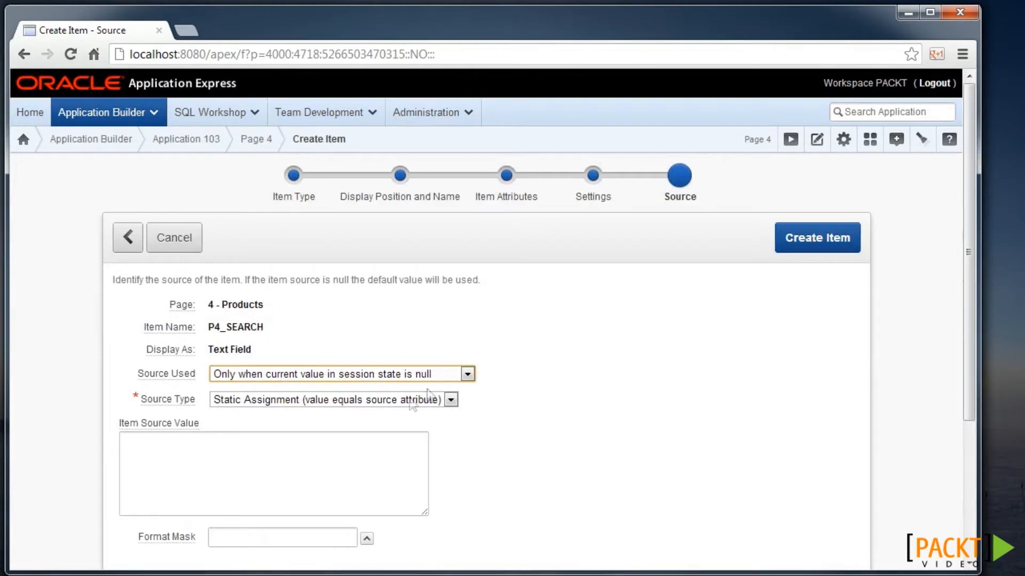
{"action": "left_click", "coordinate": [842, 241]}
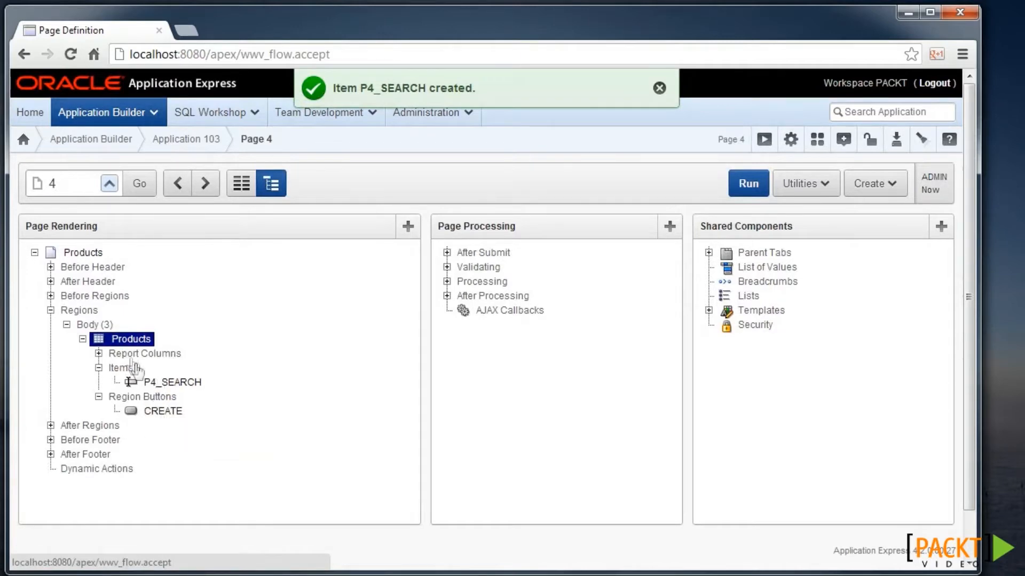
- Append the P4_SEARCH description filter to the Products region query and apply changes
{"action": "right_click", "coordinate": [127, 341]}
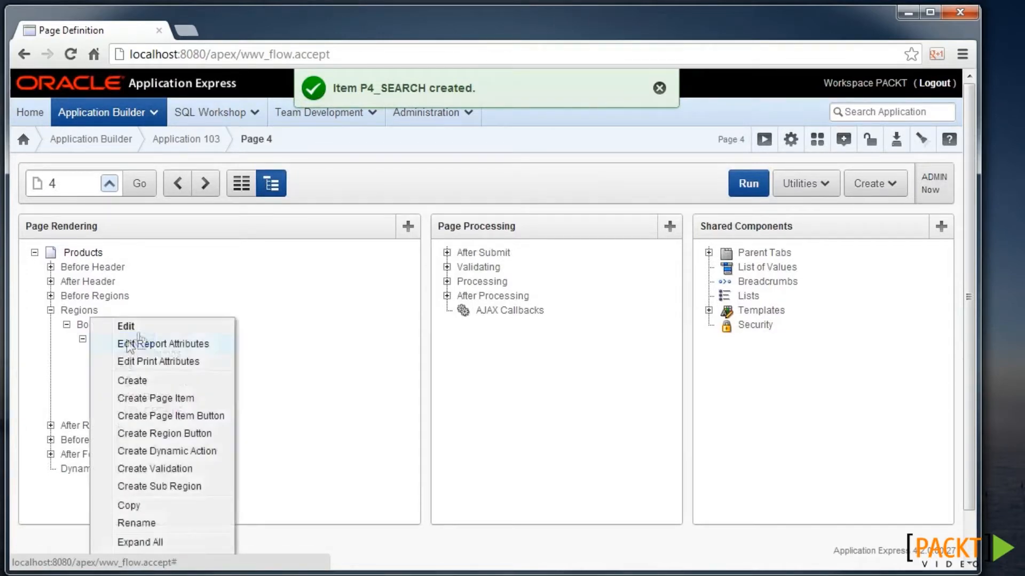
{"action": "left_click", "coordinate": [147, 329]}
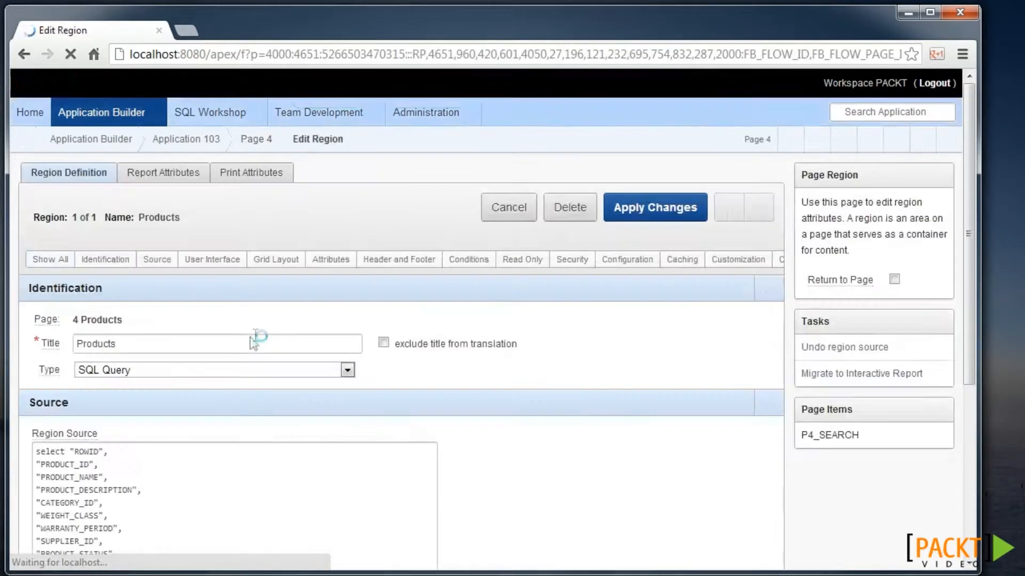
{"action": "scroll", "coordinate": [272, 331], "scroll_direction": "down", "scroll_amount": 3}
{"action": "left_click", "coordinate": [227, 479]}
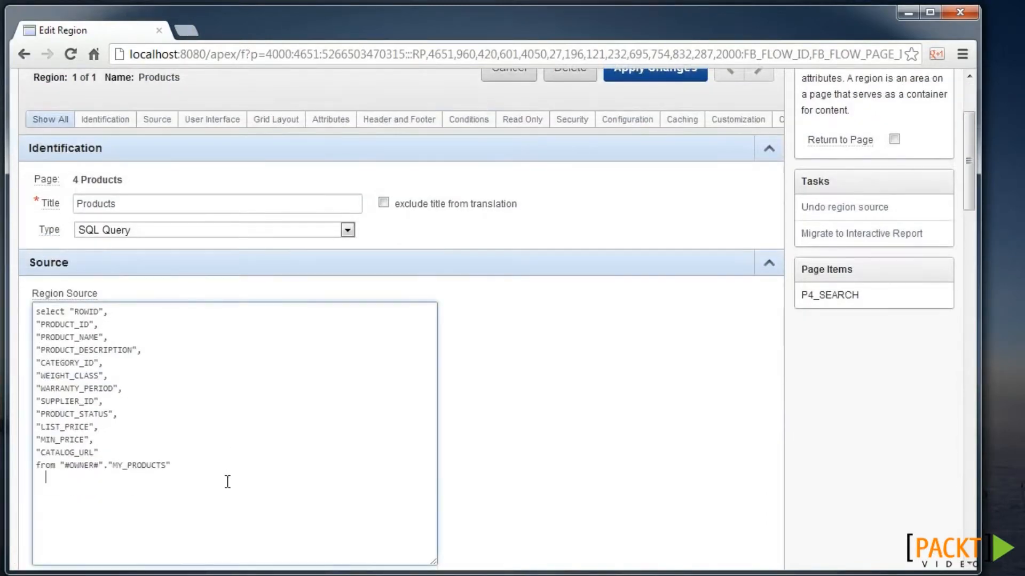
{"action": "type", "text": "where instr(upper(product_description), upper(:P4_SEARCH)) > 0 or :P4_SEARCH IS NULL"}
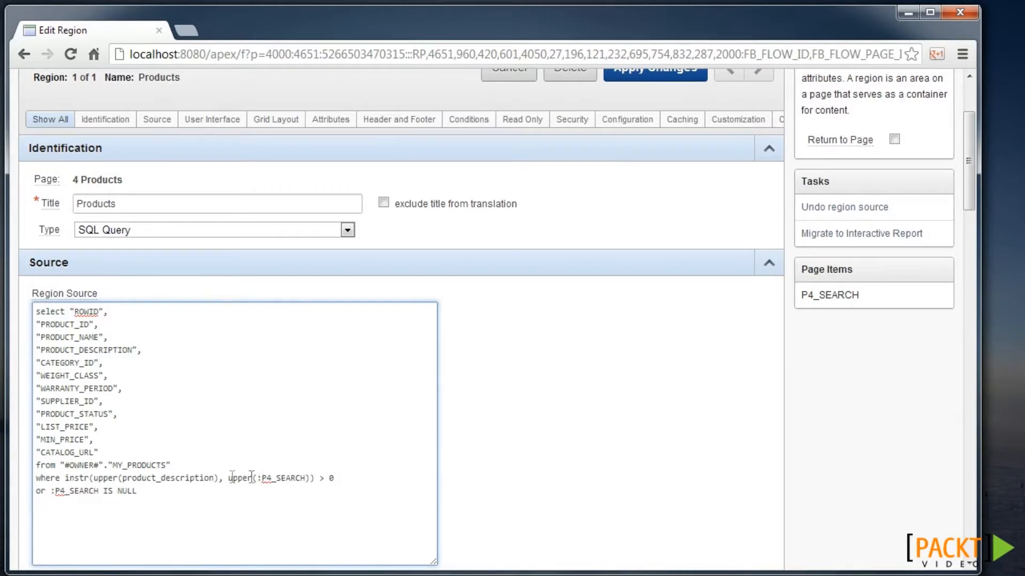
{"action": "left_click_drag", "start_coordinate": [258, 478], "coordinate": [307, 478]}
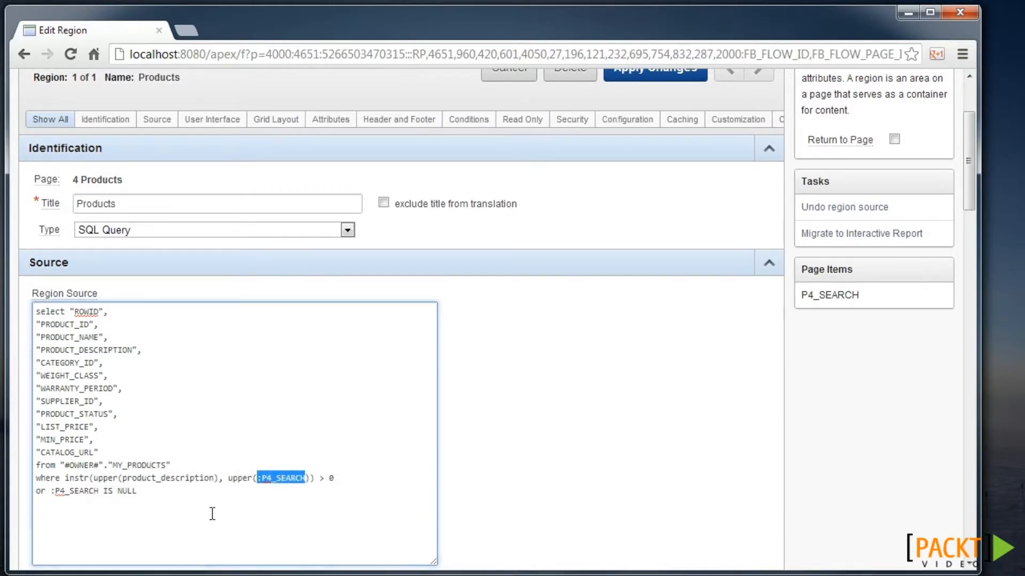
{"action": "scroll", "coordinate": [648, 200], "scroll_direction": "up", "scroll_amount": 2}
{"action": "scroll", "coordinate": [652, 192], "scroll_direction": "up", "scroll_amount": 1}
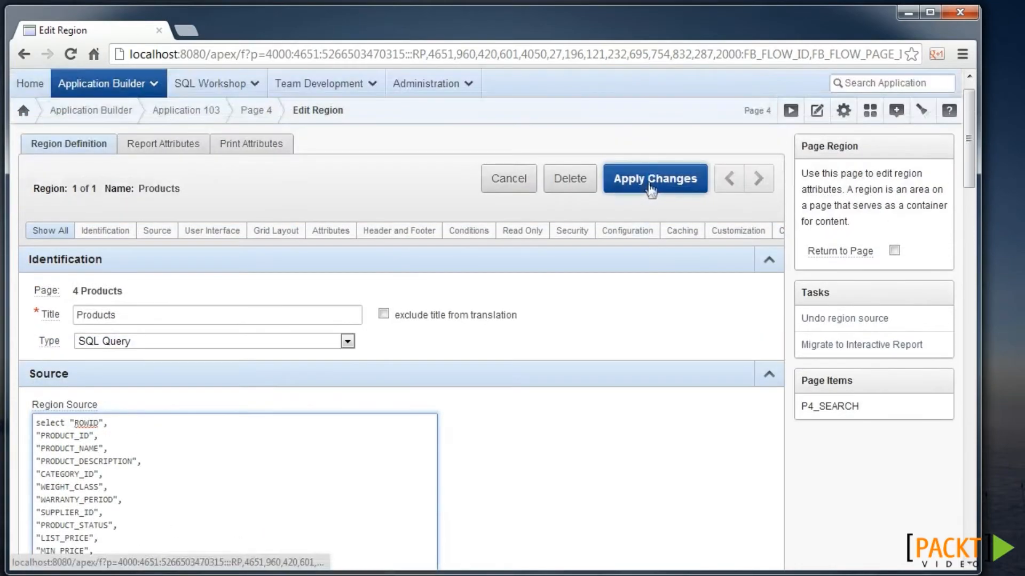
{"action": "scroll", "coordinate": [611, 235], "scroll_direction": "down", "scroll_amount": 3}
{"action": "scroll", "coordinate": [608, 236], "scroll_direction": "up", "scroll_amount": 3}
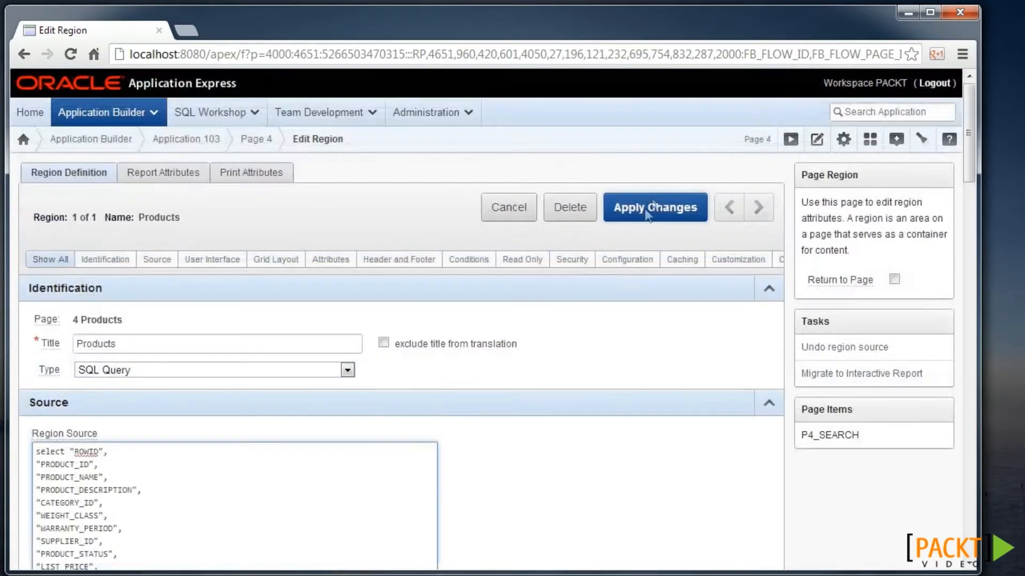
{"action": "left_click", "coordinate": [659, 202]}
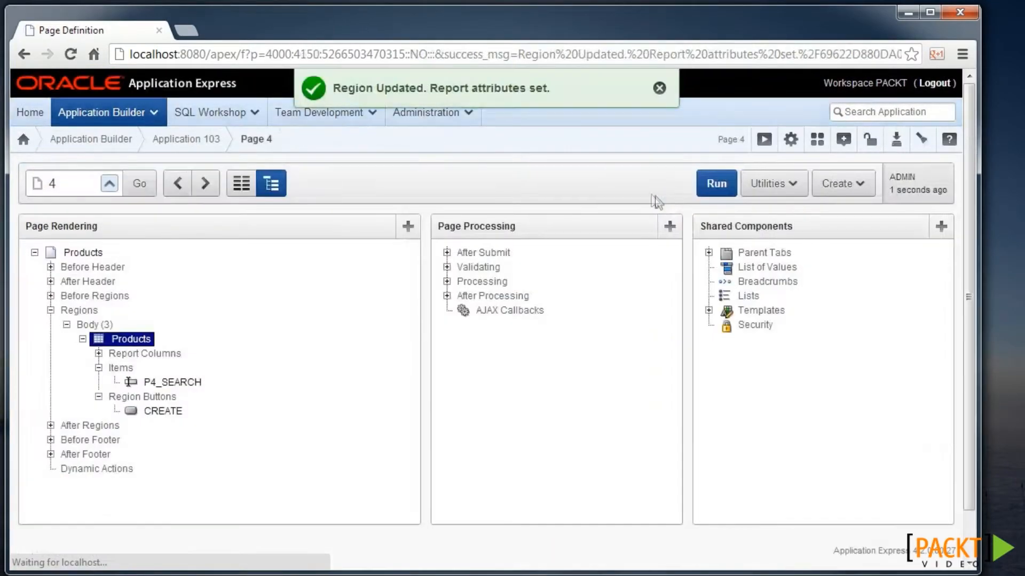
- Run the Products page and search for 'memory', leaving four matching products
{"action": "left_click", "coordinate": [707, 183]}
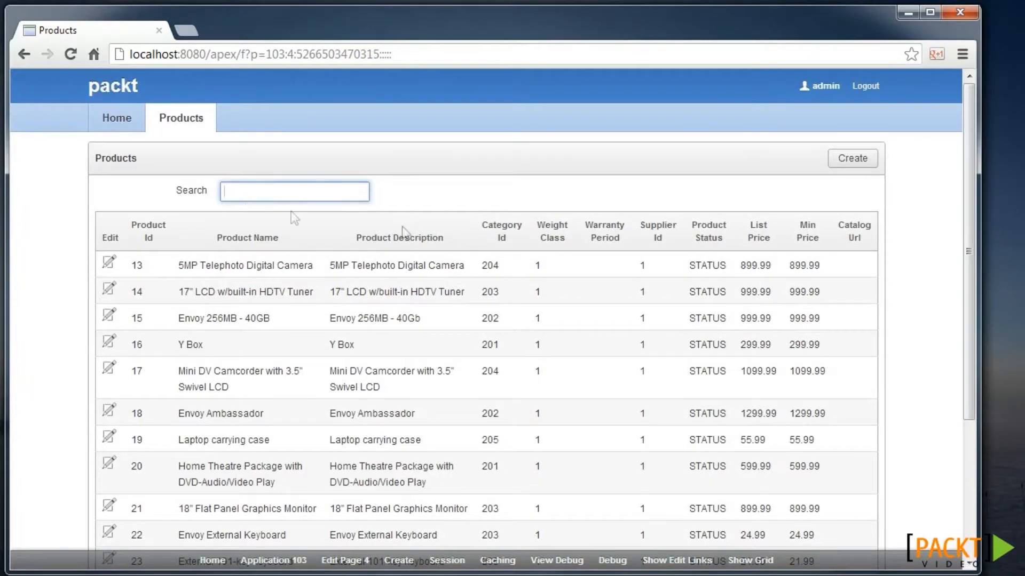
{"action": "type", "text": "memory"}
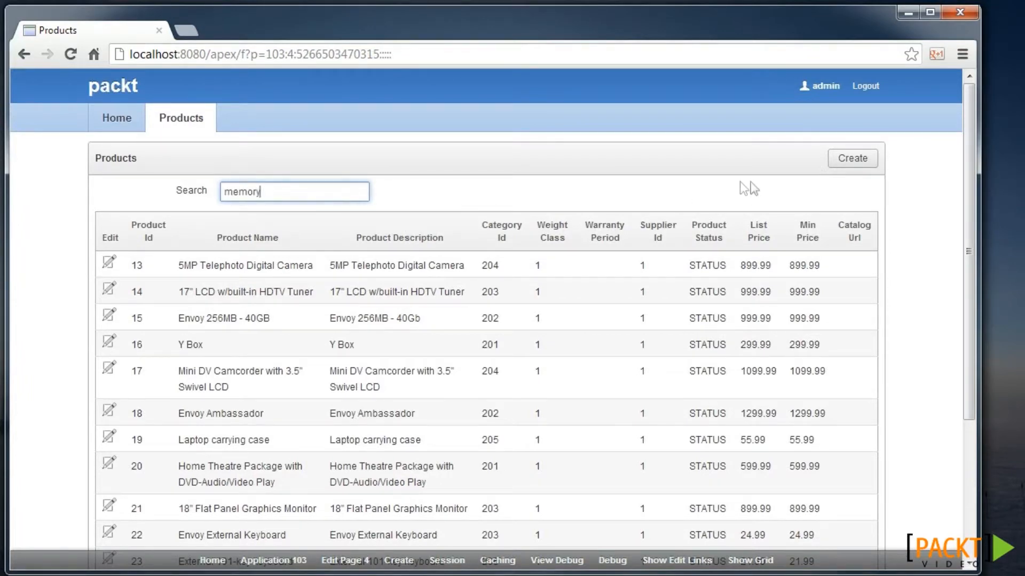
{"action": "key", "text": "Return"}
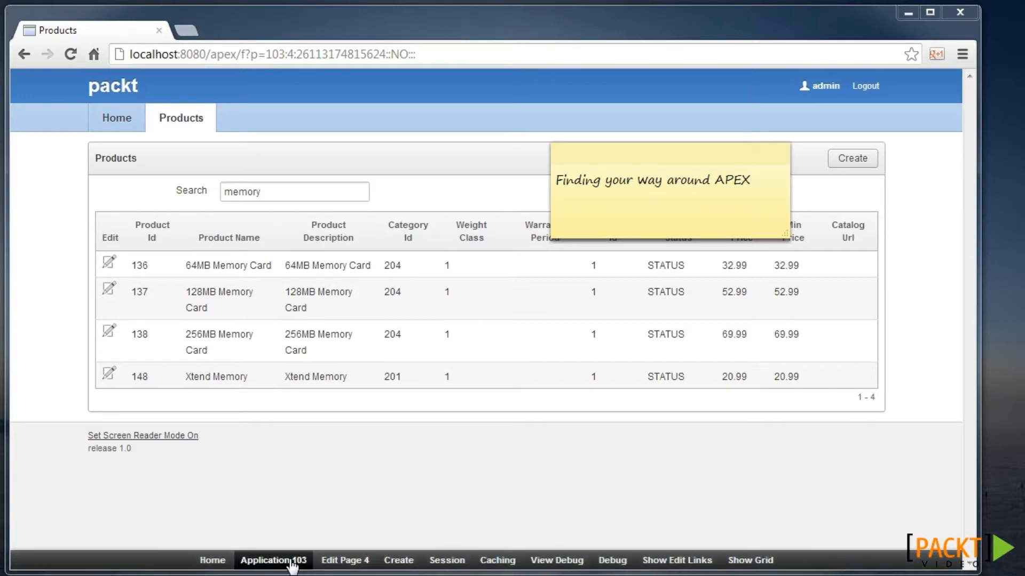
- Go back to the Application 103 builder and open the Products page 4 definition
{"action": "left_click", "coordinate": [288, 565]}
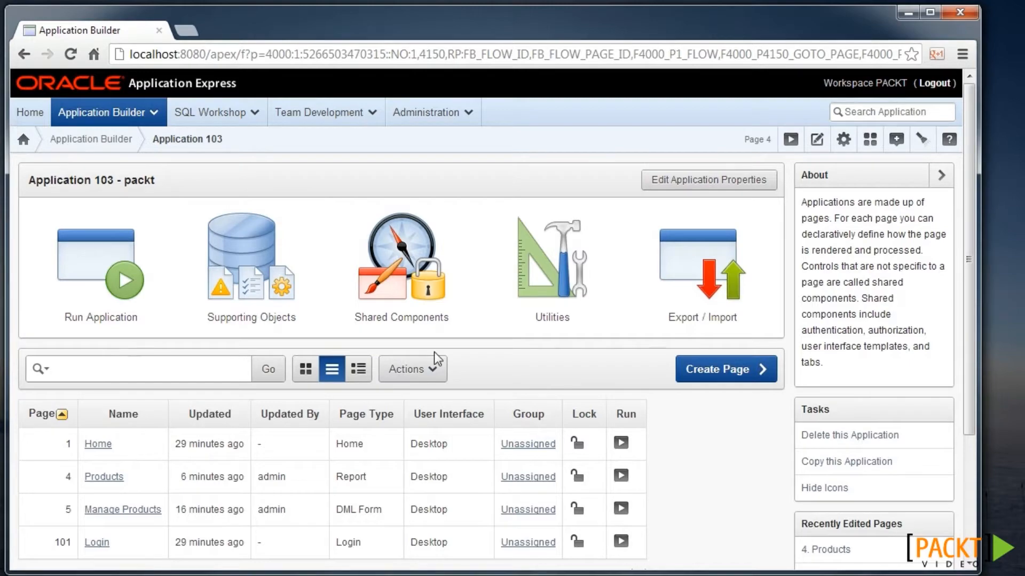
{"action": "scroll", "coordinate": [424, 384], "scroll_direction": "down", "scroll_amount": 2}
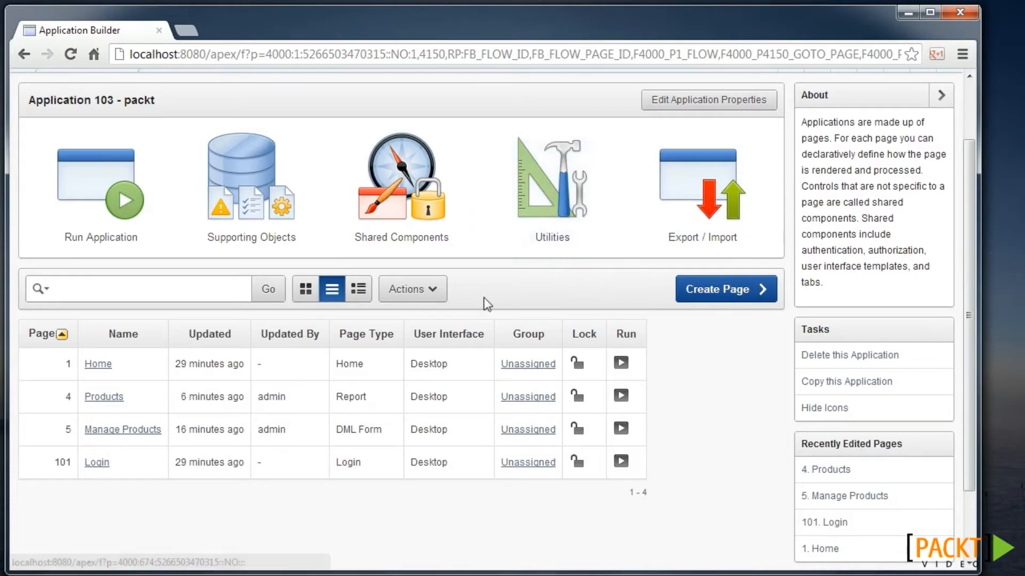
{"action": "left_click", "coordinate": [104, 398]}
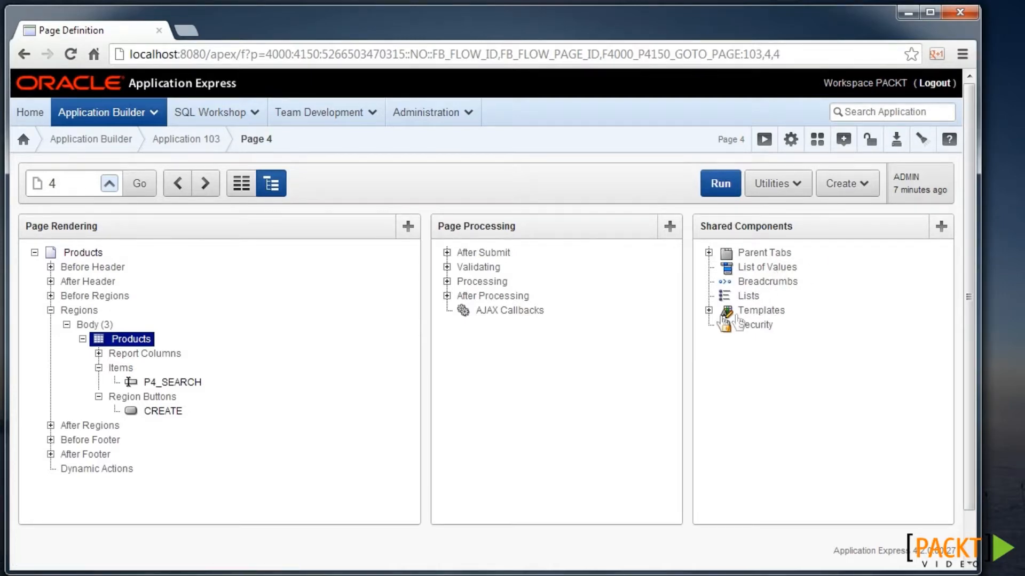
- Expand the page's Templates, then jump to page 5, Manage Products, via the Page Finder
{"action": "left_click", "coordinate": [709, 310]}
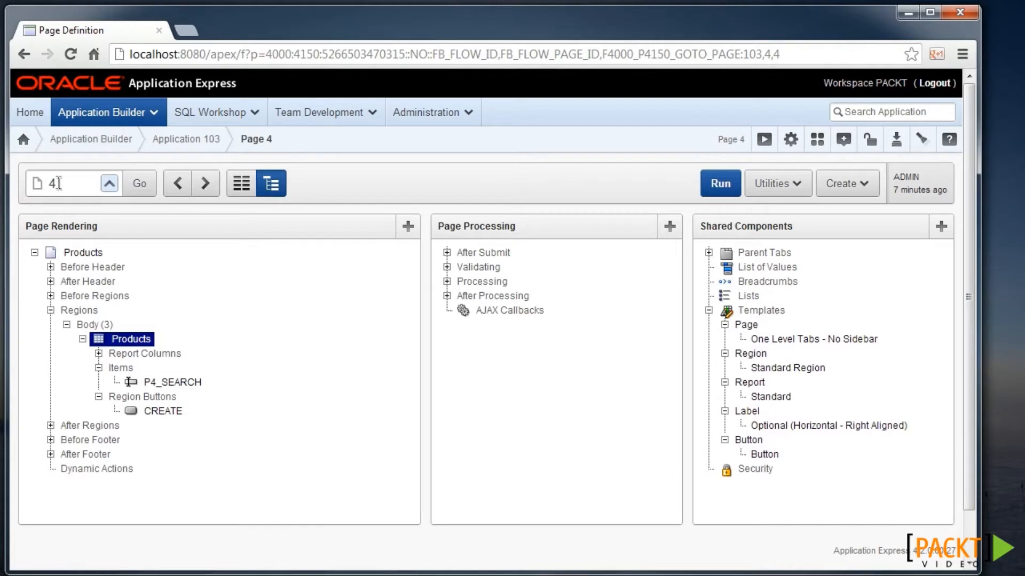
{"action": "left_click", "coordinate": [109, 183]}
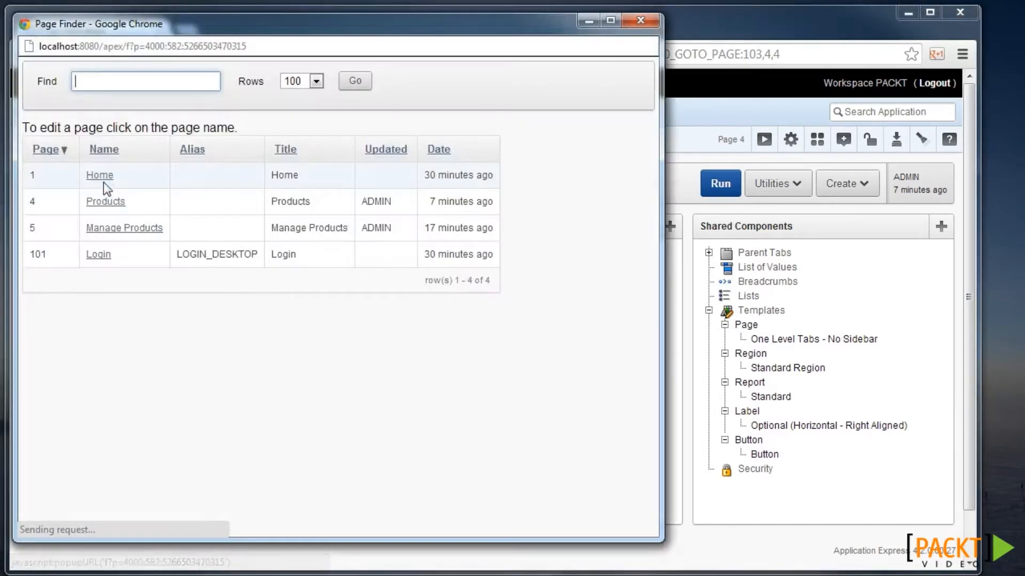
{"action": "left_click", "coordinate": [123, 228]}
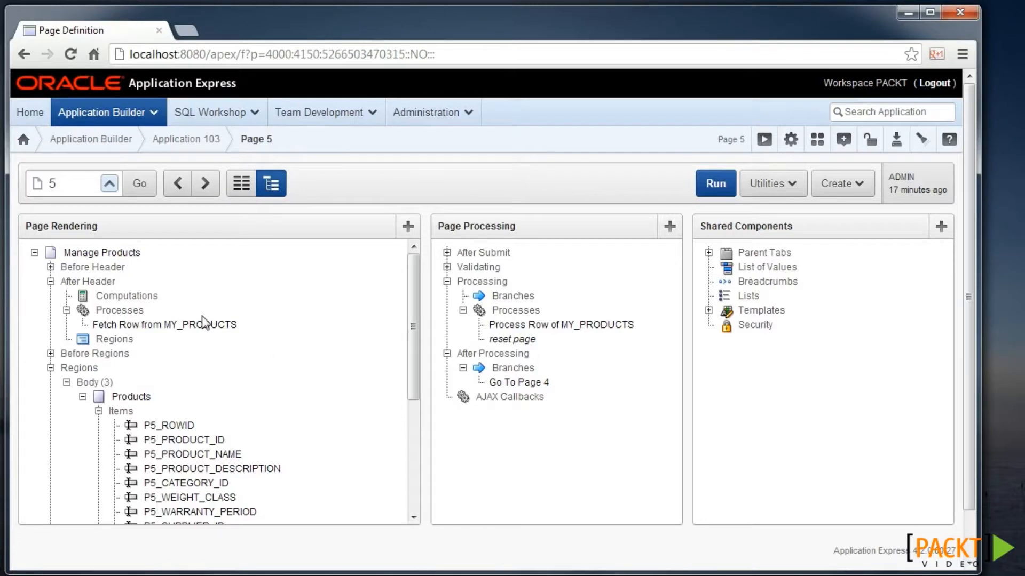
- Show page 5 in Component View and review its Products region buttons
{"action": "left_click", "coordinate": [244, 188]}
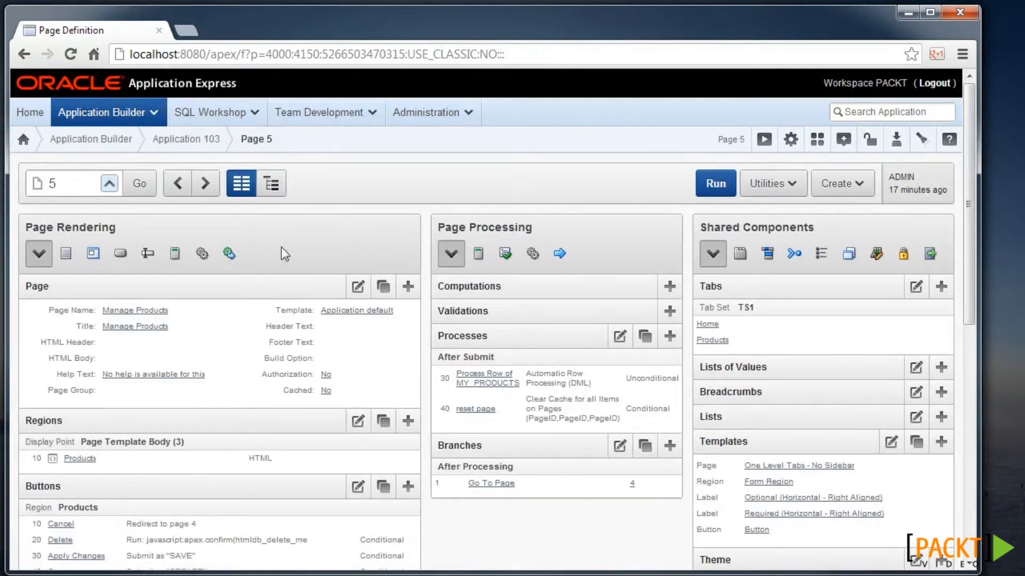
{"action": "scroll", "coordinate": [280, 254], "scroll_direction": "down", "scroll_amount": 1}
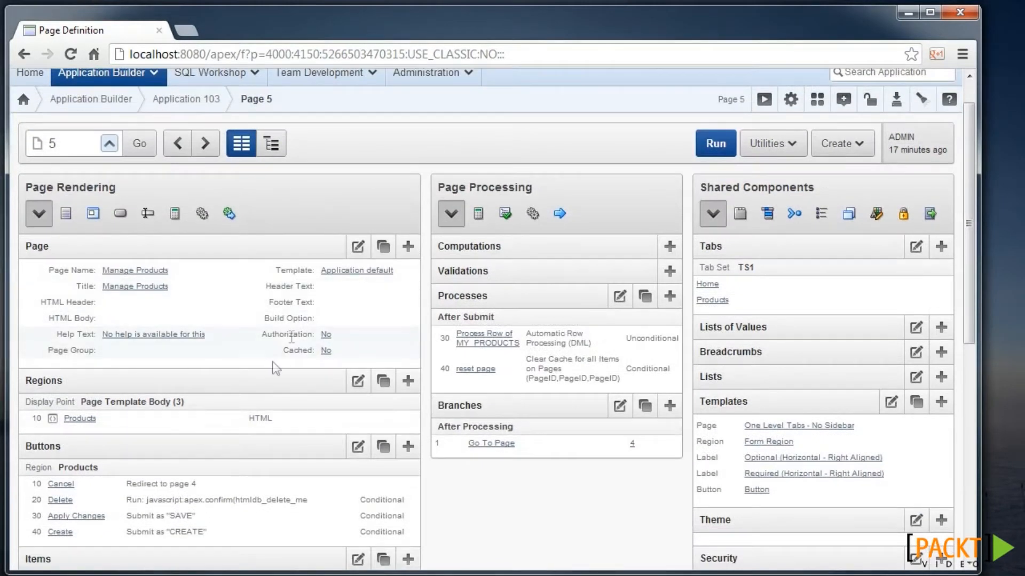
{"action": "scroll", "coordinate": [272, 368], "scroll_direction": "down", "scroll_amount": 2}
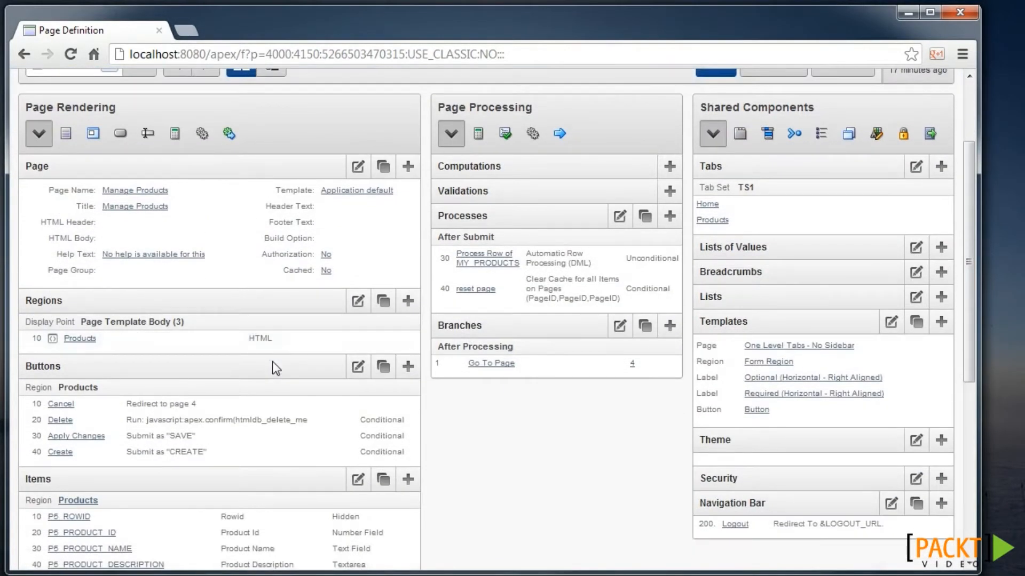
{"action": "scroll", "coordinate": [272, 361], "scroll_direction": "down", "scroll_amount": 1}
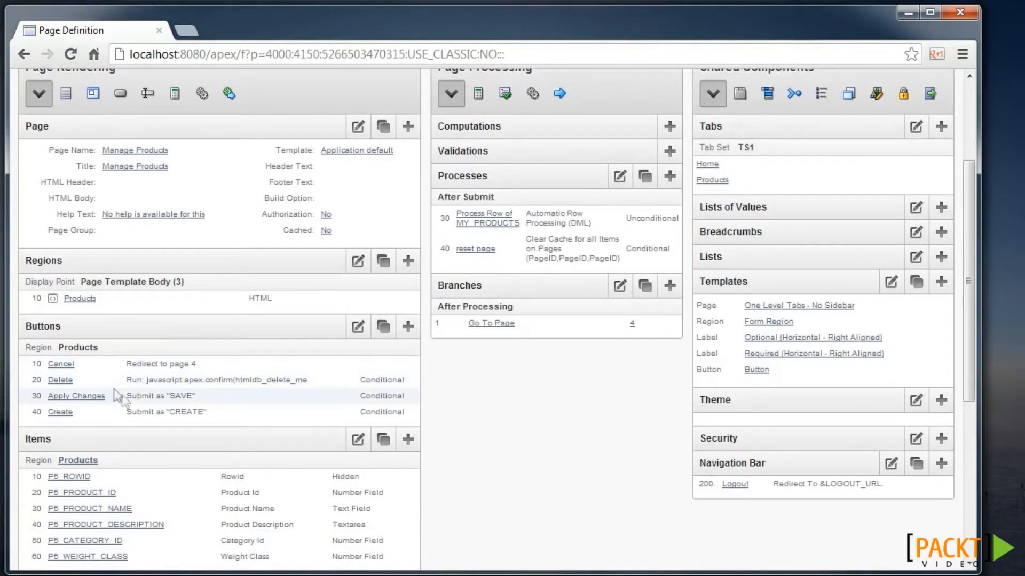
{"action": "scroll", "coordinate": [258, 401], "scroll_direction": "up", "scroll_amount": 4}
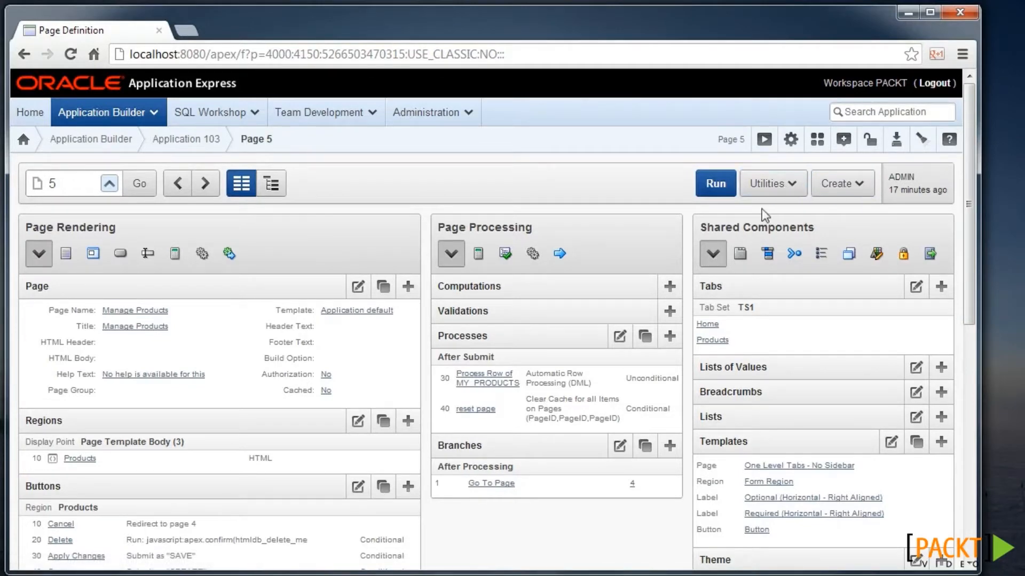
- Browse the page Utilities menu, then go to Application 103's Shared Components
{"action": "left_click", "coordinate": [798, 190]}
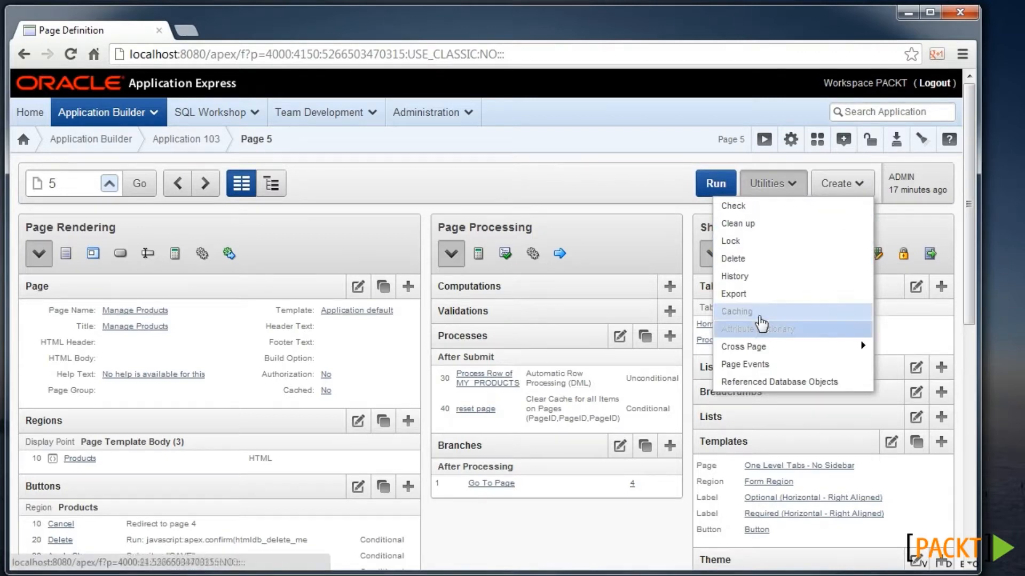
{"action": "mouse_move", "coordinate": [760, 350]}
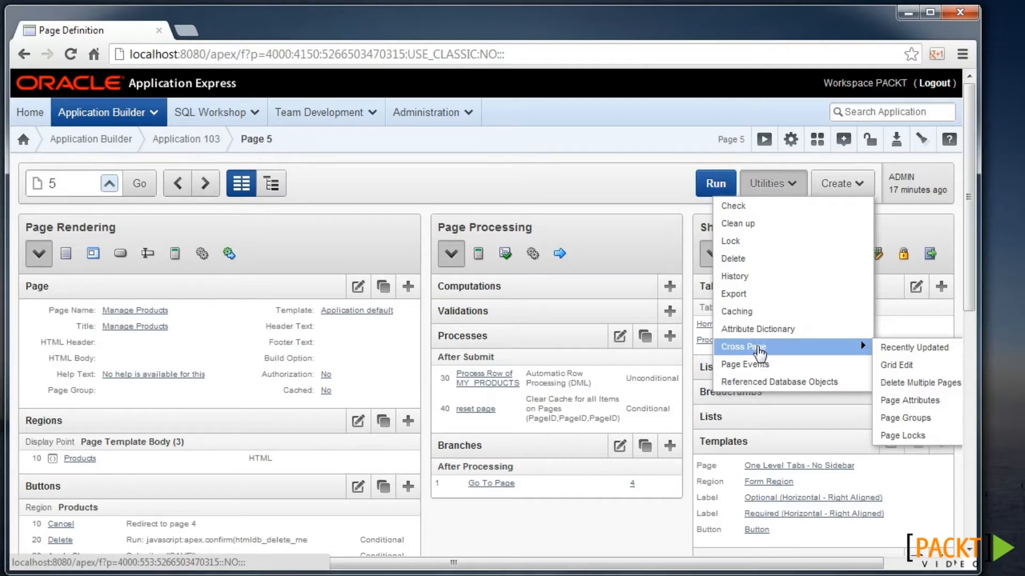
{"action": "left_click", "coordinate": [792, 141]}
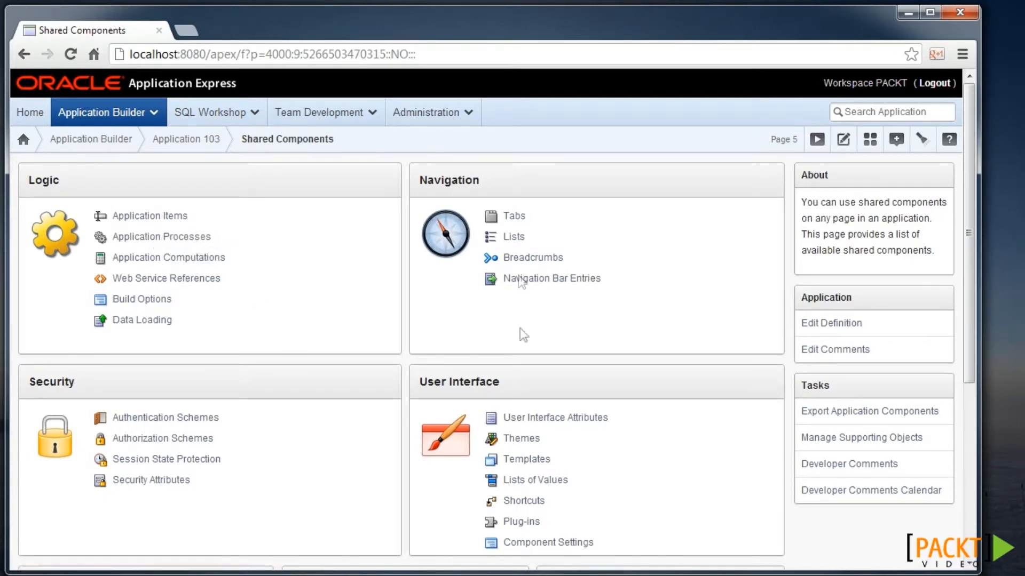
- Return from Shared Components to the Application 103 home page via the breadcrumb
{"action": "scroll", "coordinate": [518, 274], "scroll_direction": "down", "scroll_amount": 1}
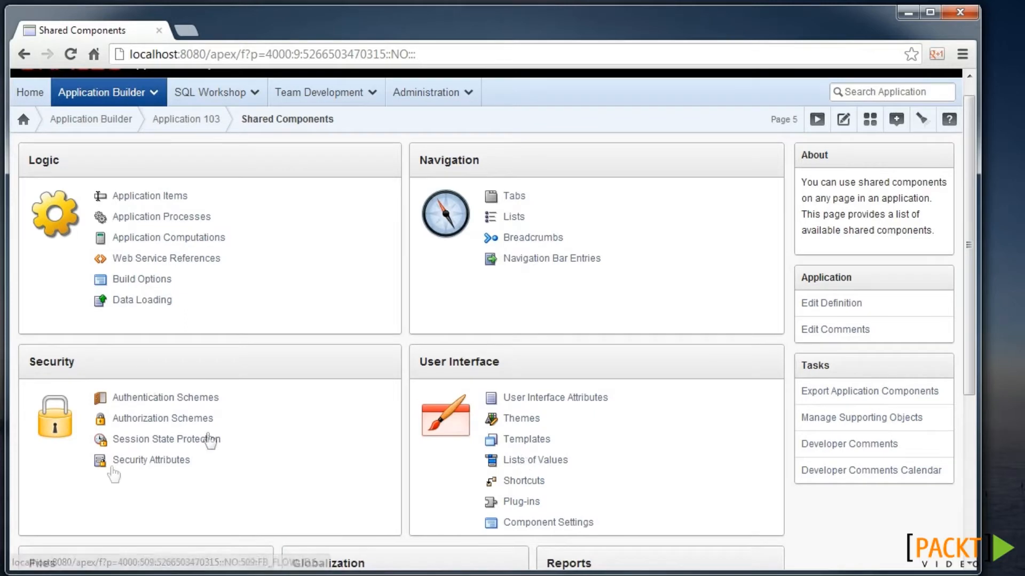
{"action": "scroll", "coordinate": [256, 407], "scroll_direction": "up", "scroll_amount": 1}
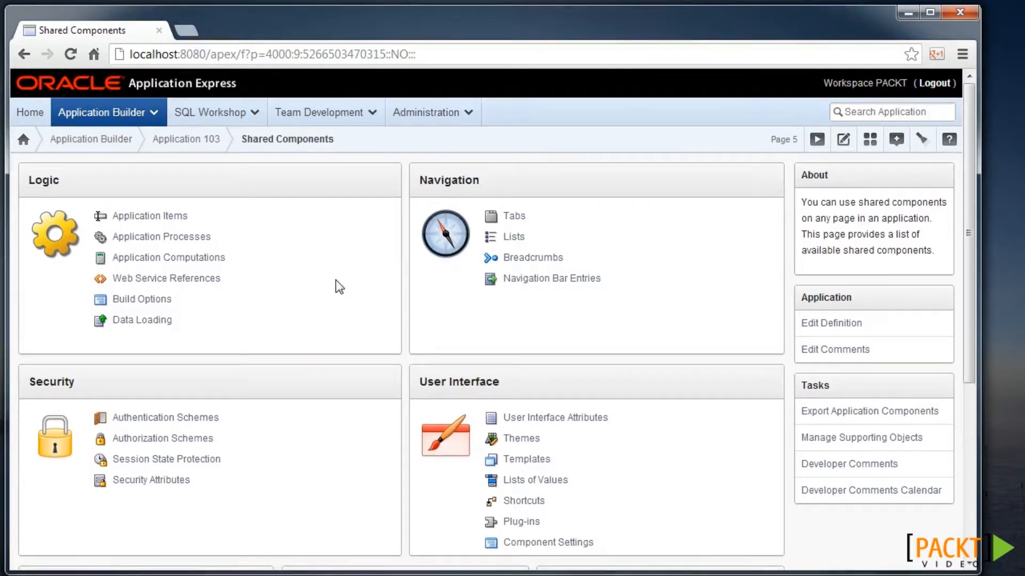
{"action": "left_click", "coordinate": [198, 141]}
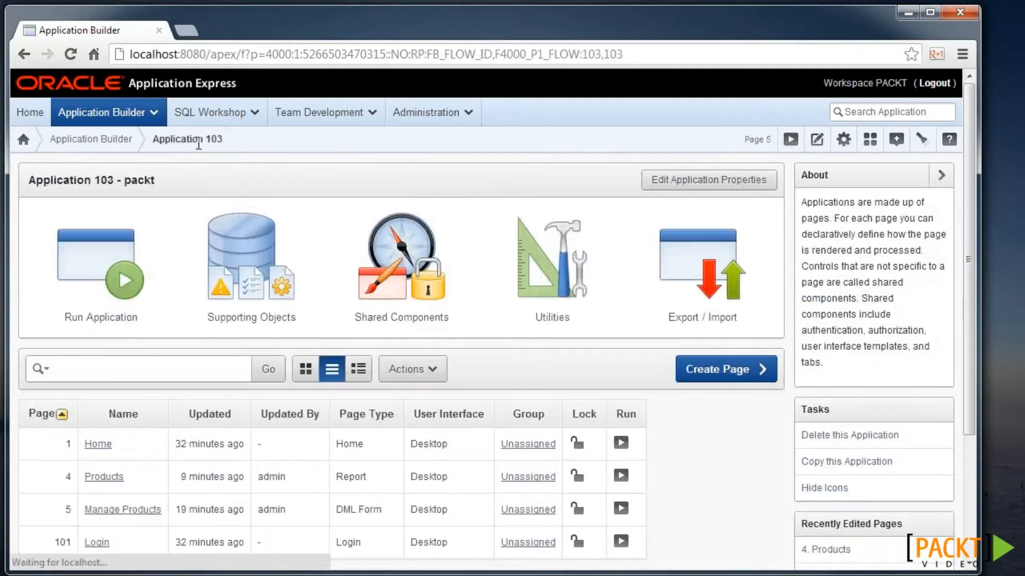
- Visit Export / Import, return to Application 103, and open its Shared Components tile
{"action": "left_click", "coordinate": [689, 291]}
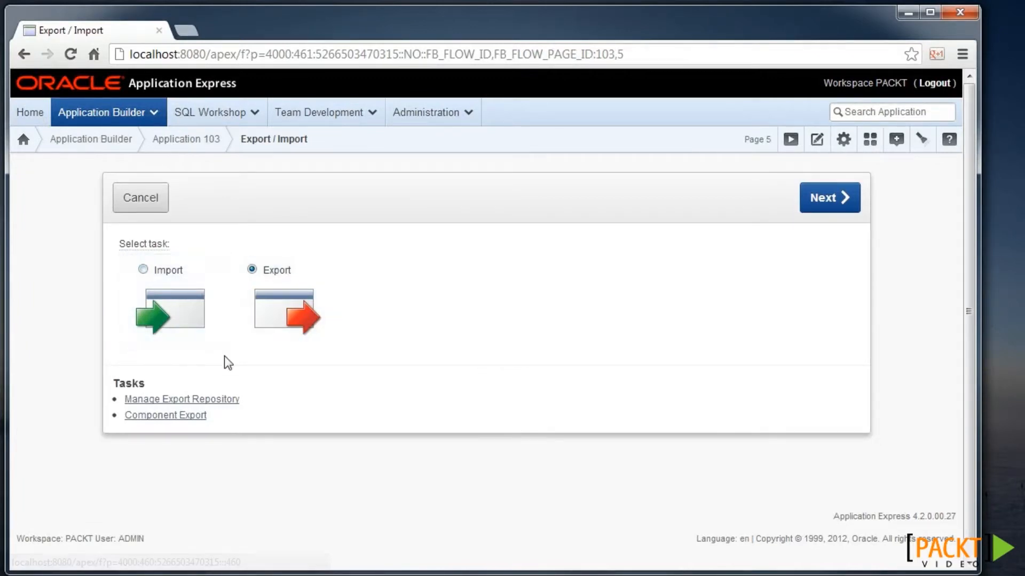
{"action": "left_click", "coordinate": [199, 142]}
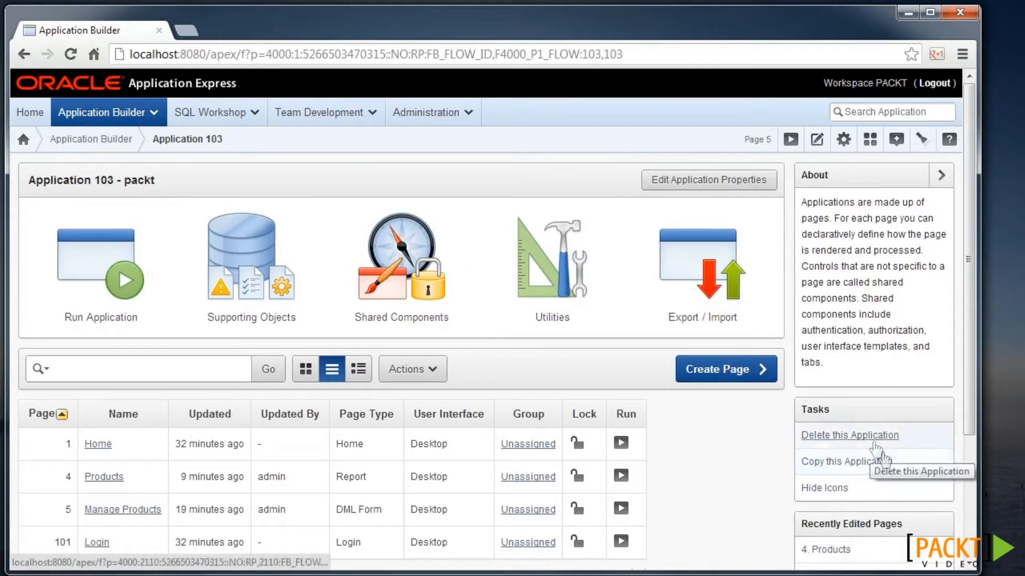
{"action": "scroll", "coordinate": [902, 446], "scroll_direction": "down", "scroll_amount": 1}
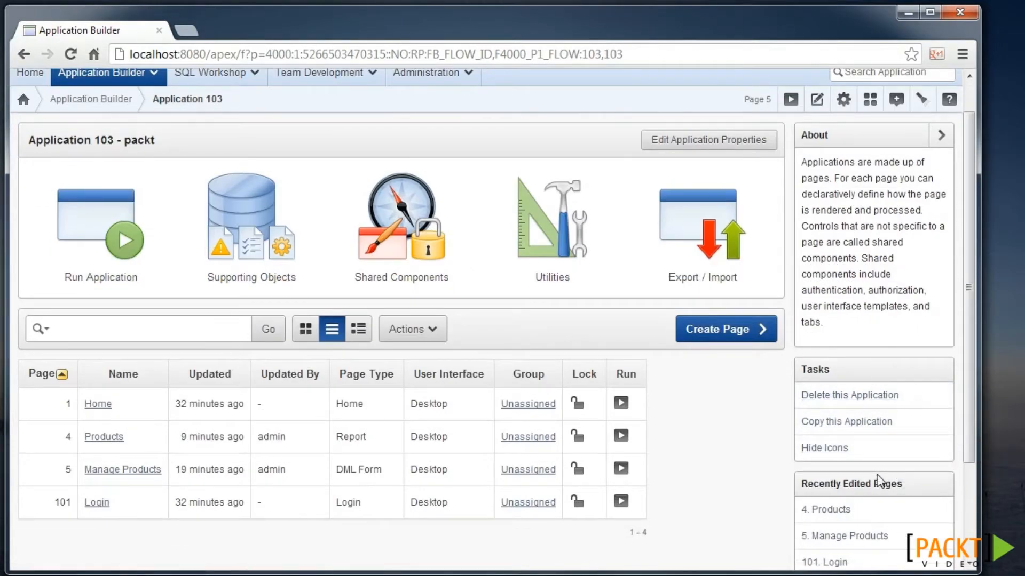
{"action": "scroll", "coordinate": [877, 475], "scroll_direction": "up", "scroll_amount": 1}
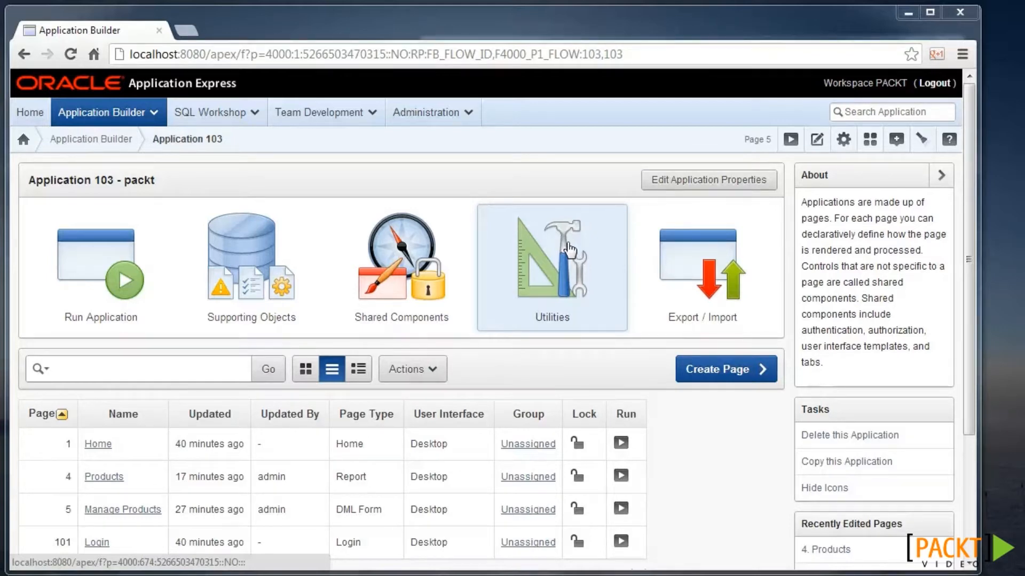
{"action": "left_click", "coordinate": [437, 271]}
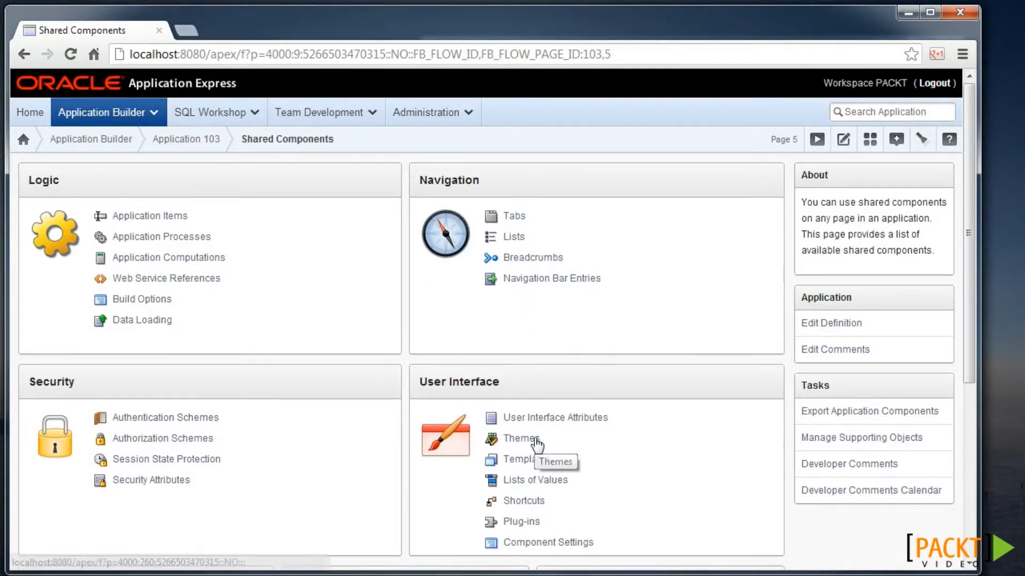
- Copy theme 25, Blue Responsive, to a new theme with ID 150
{"action": "left_click", "coordinate": [534, 438]}
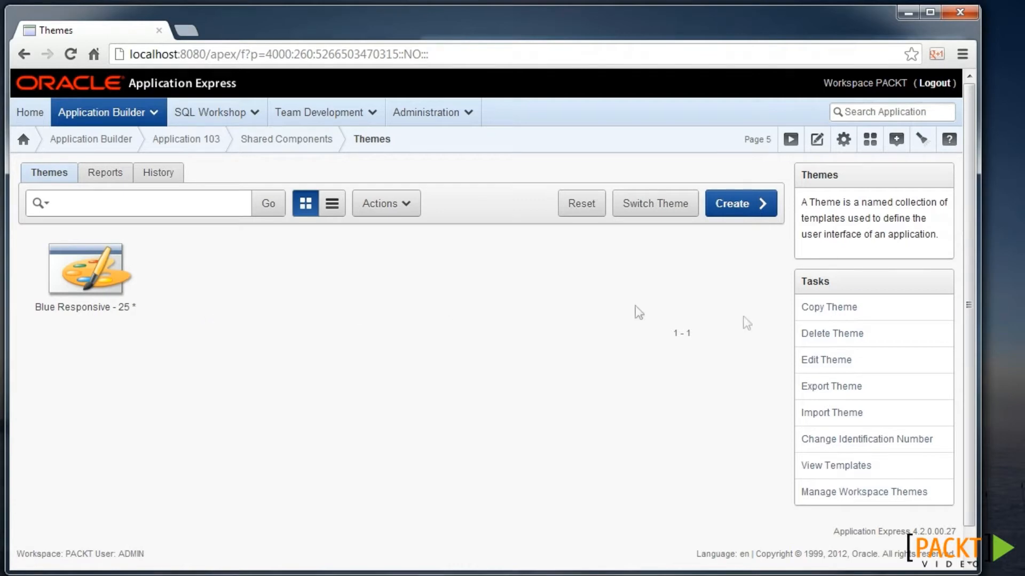
{"action": "left_click", "coordinate": [838, 310]}
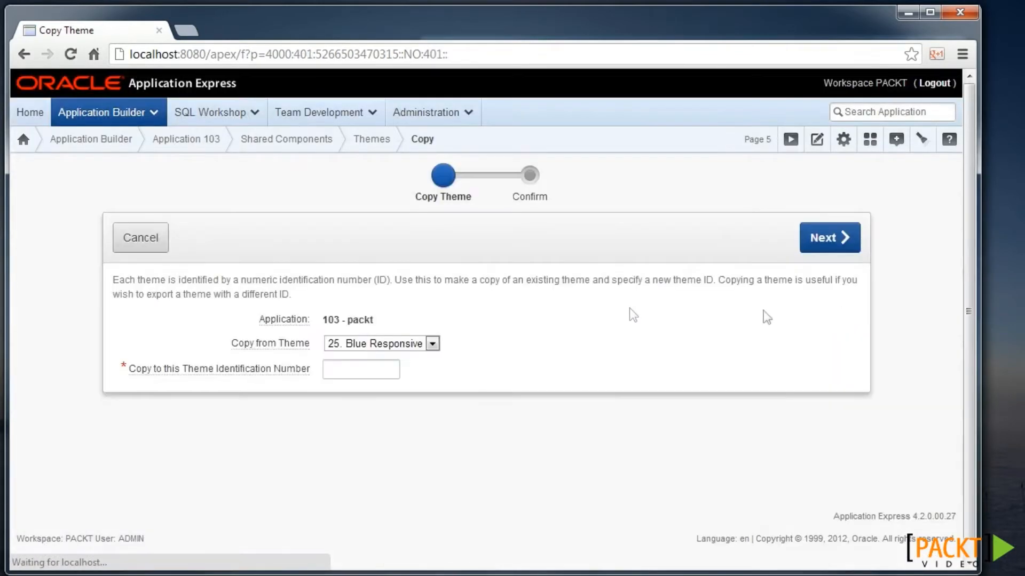
{"action": "left_click", "coordinate": [365, 370]}
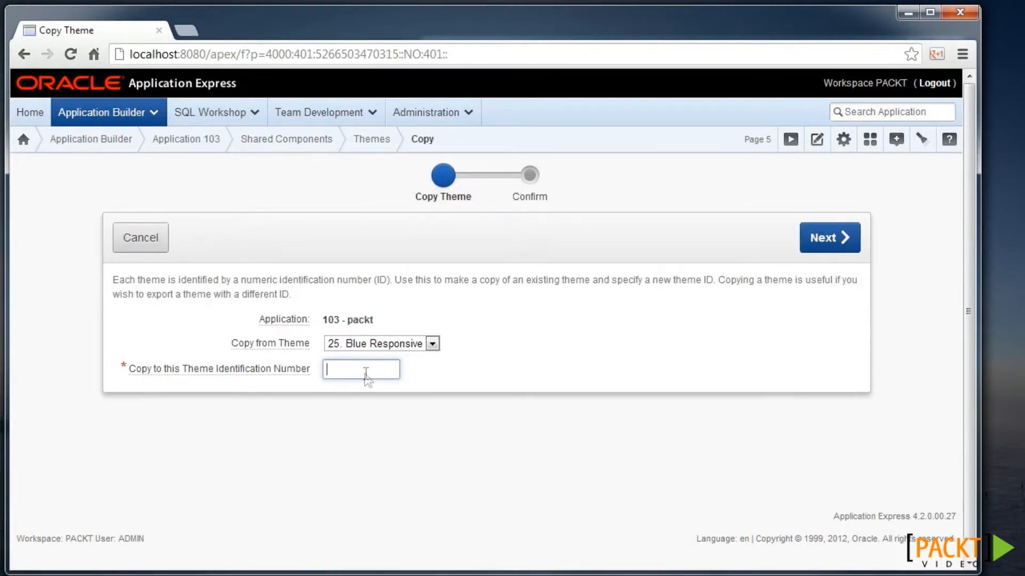
{"action": "type", "text": "150"}
{"action": "left_click", "coordinate": [830, 238]}
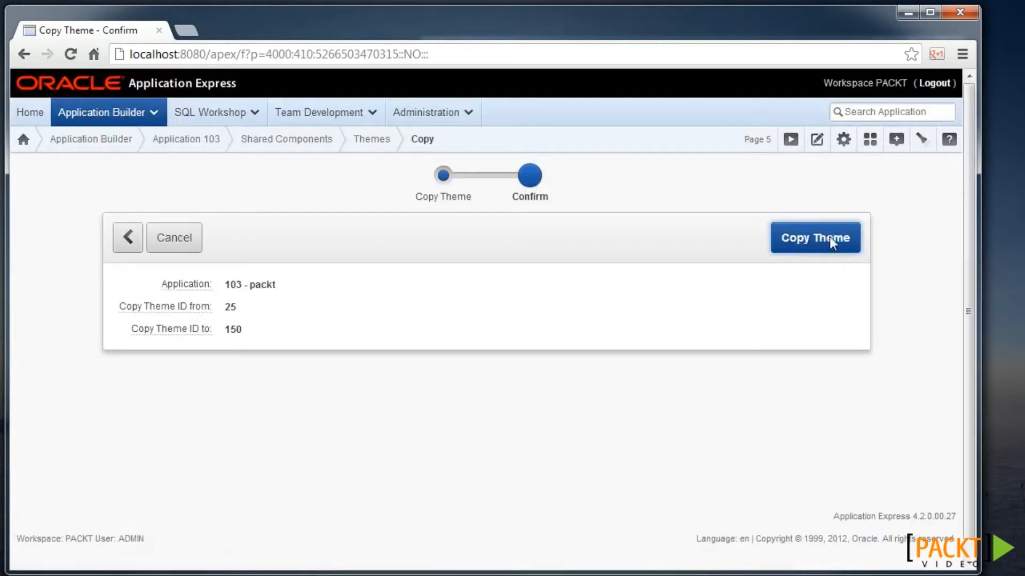
{"action": "left_click", "coordinate": [816, 236]}
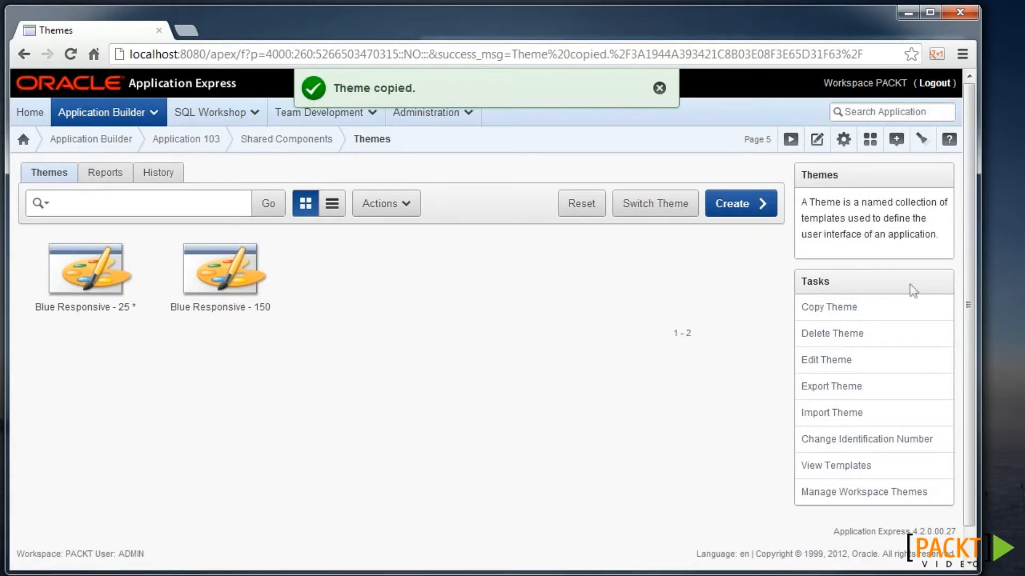
- In Windows Explorer, go to images\themes and select the theme_25 folder
{"action": "key", "text": "alt+Tab"}
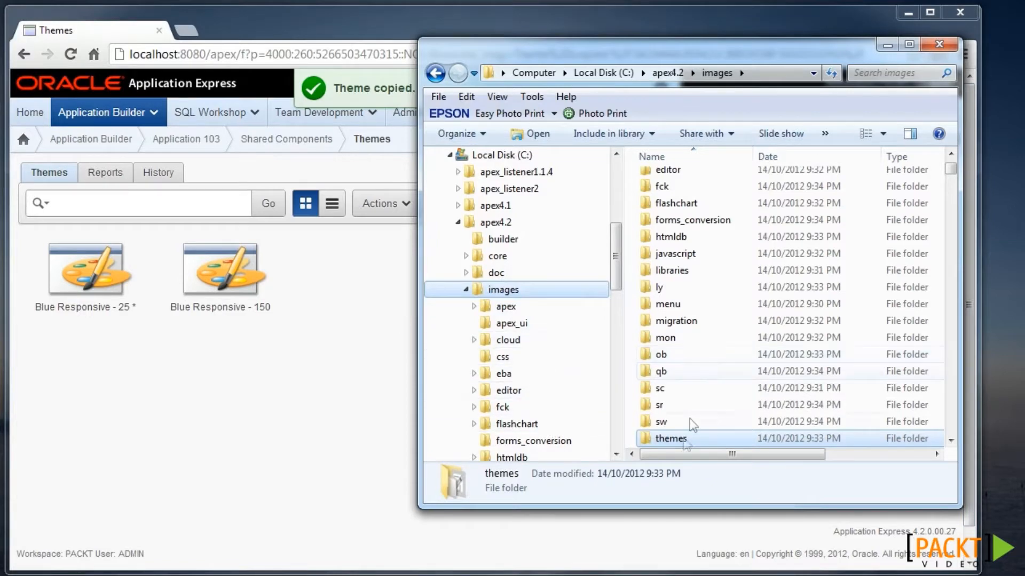
{"action": "double_click", "coordinate": [673, 439]}
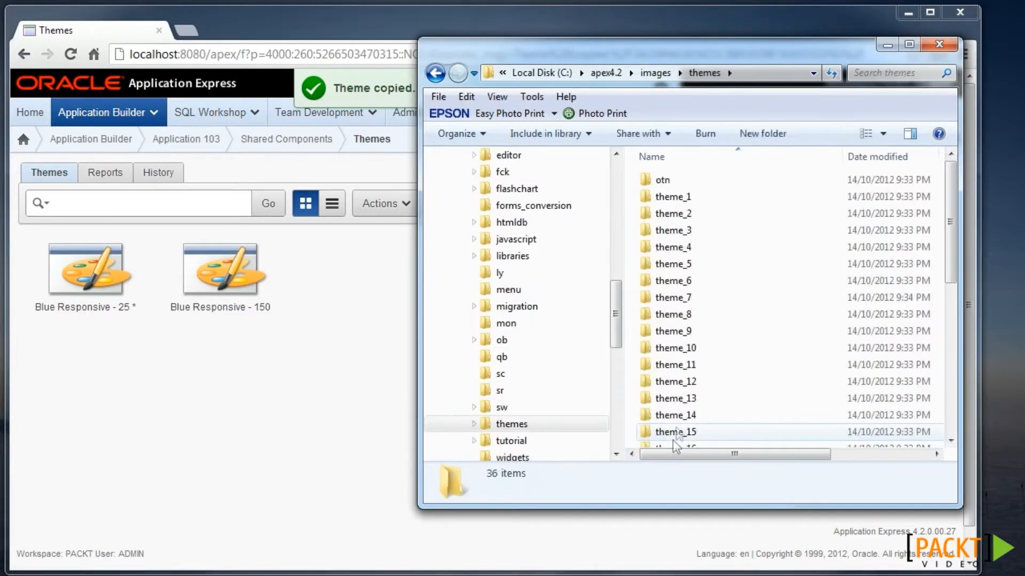
{"action": "left_click", "coordinate": [688, 249]}
{"action": "scroll", "coordinate": [689, 248], "scroll_direction": "down", "scroll_amount": 4}
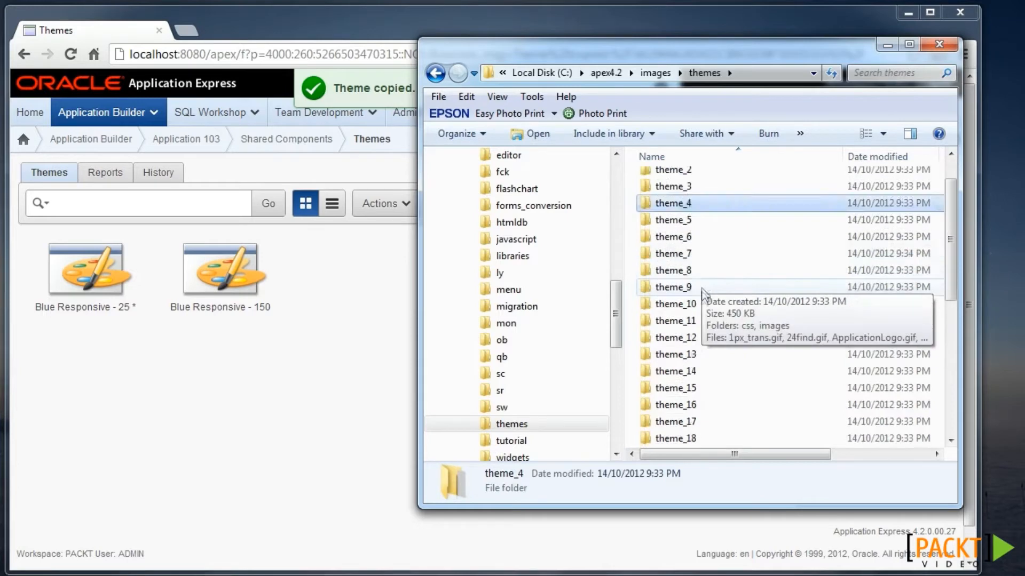
{"action": "scroll", "coordinate": [704, 314], "scroll_direction": "down", "scroll_amount": 1}
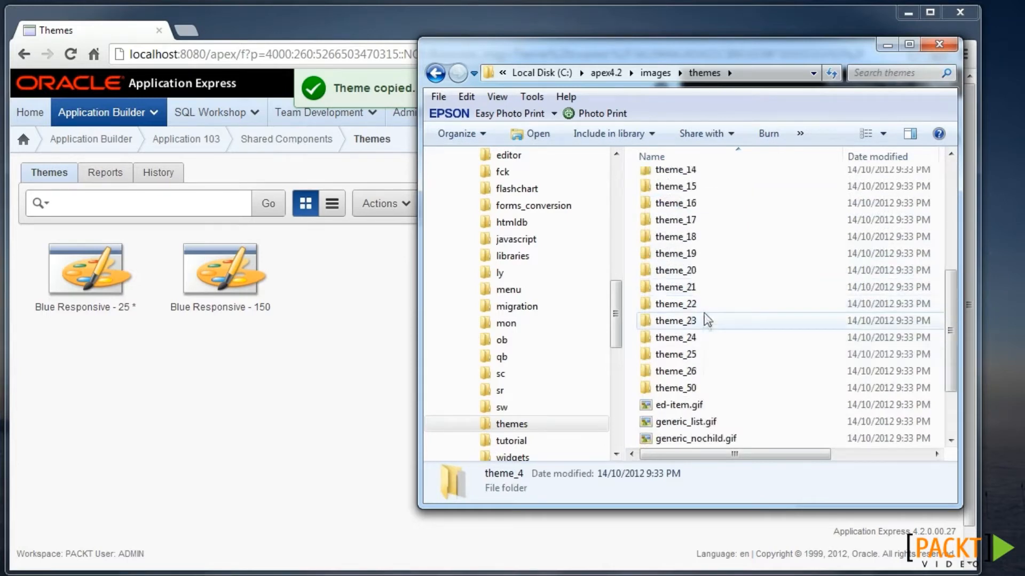
{"action": "left_click", "coordinate": [705, 356]}
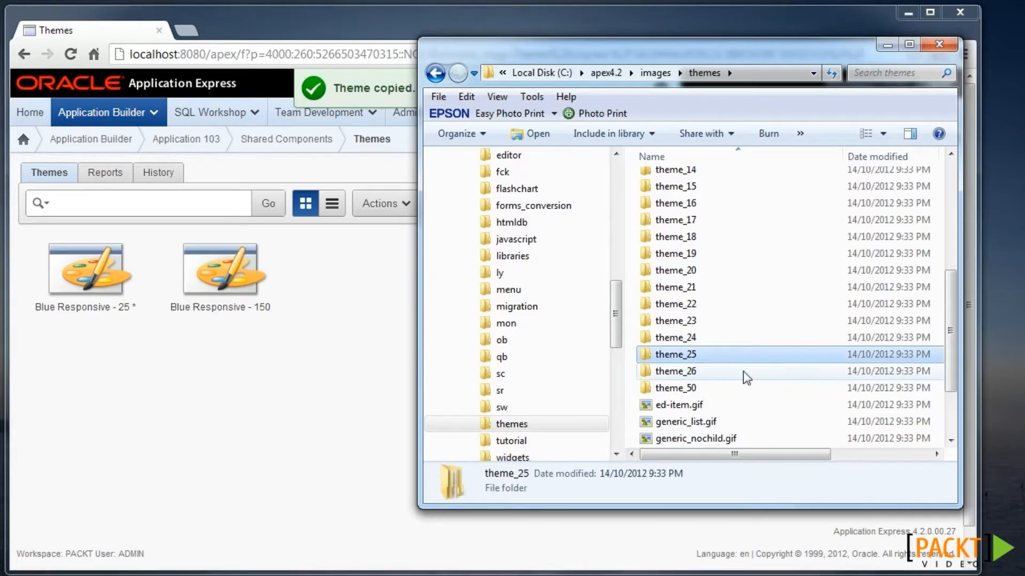
{"action": "mouse_move", "coordinate": [745, 350]}
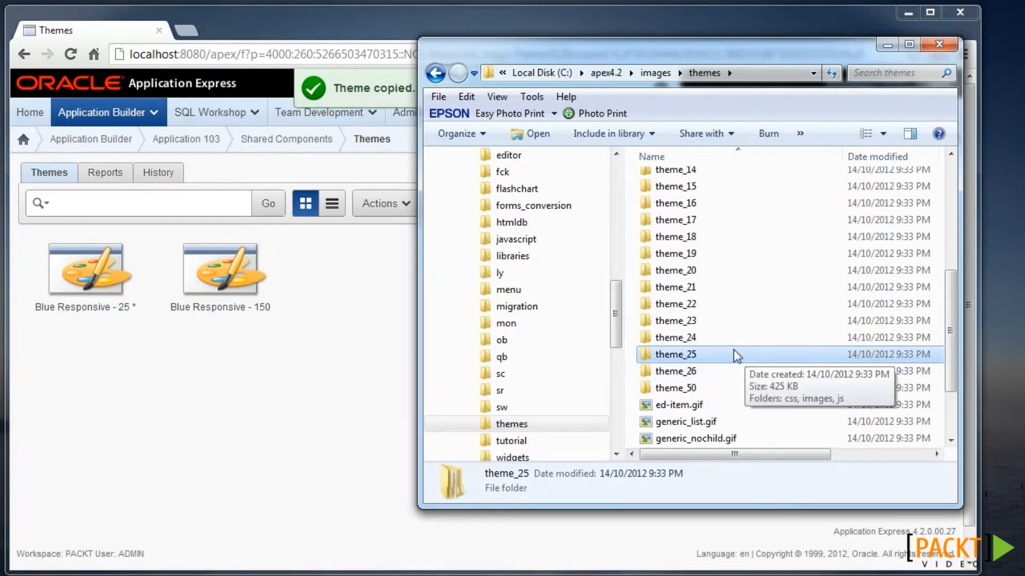
- Duplicate theme_25, rename the copy to theme_150, and check its contents
{"action": "key", "text": "ctrl+c"}
{"action": "key", "text": "ctrl+v"}
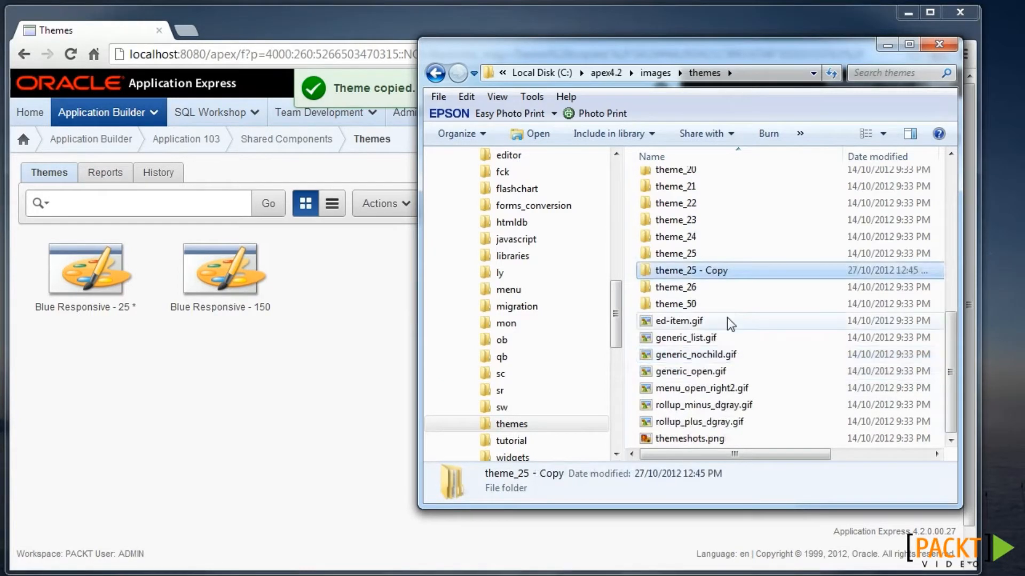
{"action": "key", "text": "F2"}
{"action": "key", "text": "End"}
{"action": "key", "text": "BackSpace"}
{"action": "key", "text": "BackSpace"}
{"action": "key", "text": "BackSpace"}
{"action": "key", "text": "BackSpace"}
{"action": "key", "text": "BackSpace"}
{"action": "key", "text": "BackSpace"}
{"action": "key", "text": "BackSpace"}
{"action": "key", "text": "BackSpace"}
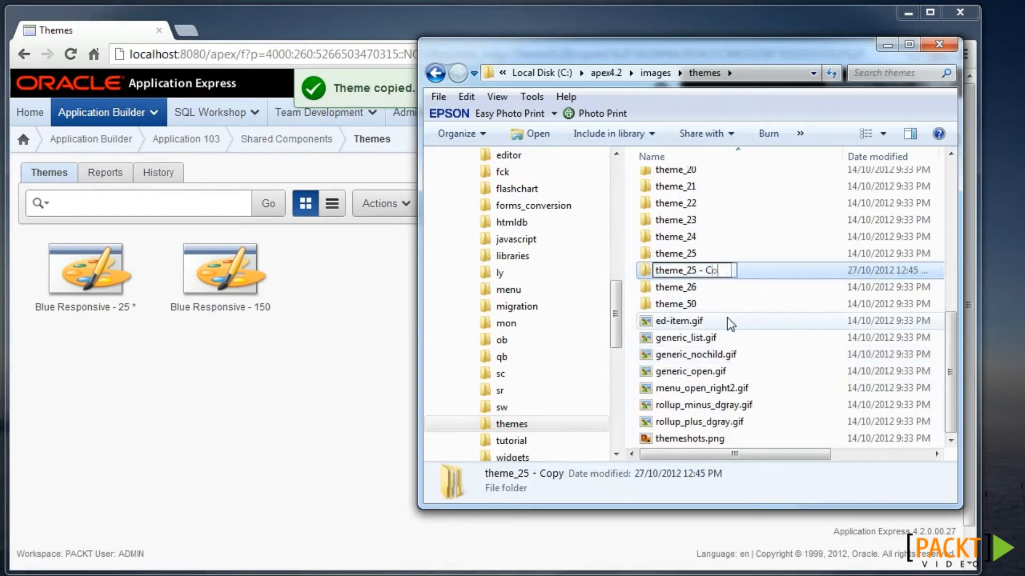
{"action": "key", "text": "BackSpace"}
{"action": "type", "text": "150"}
{"action": "key", "text": "Return"}
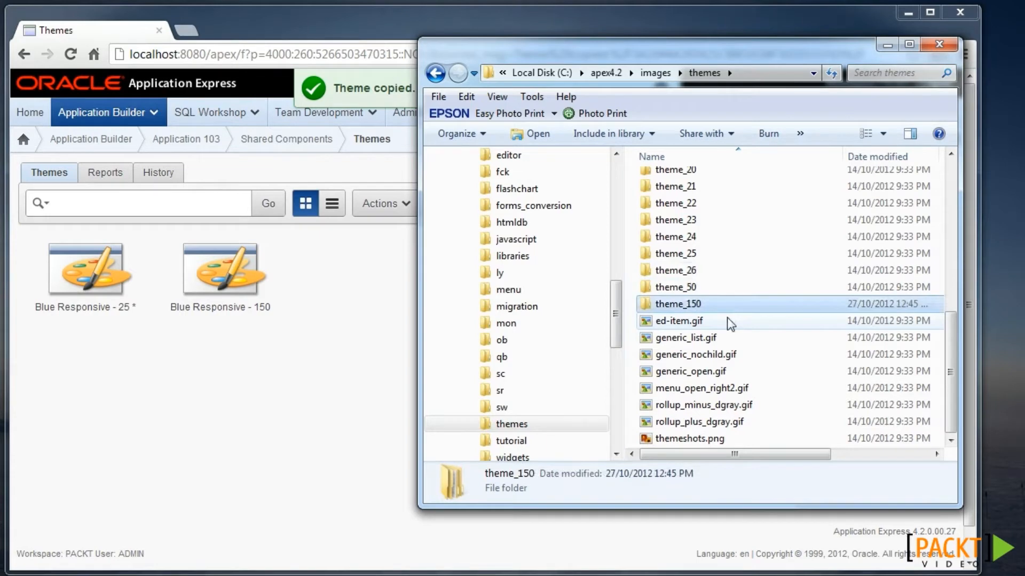
{"action": "key", "text": "Return"}
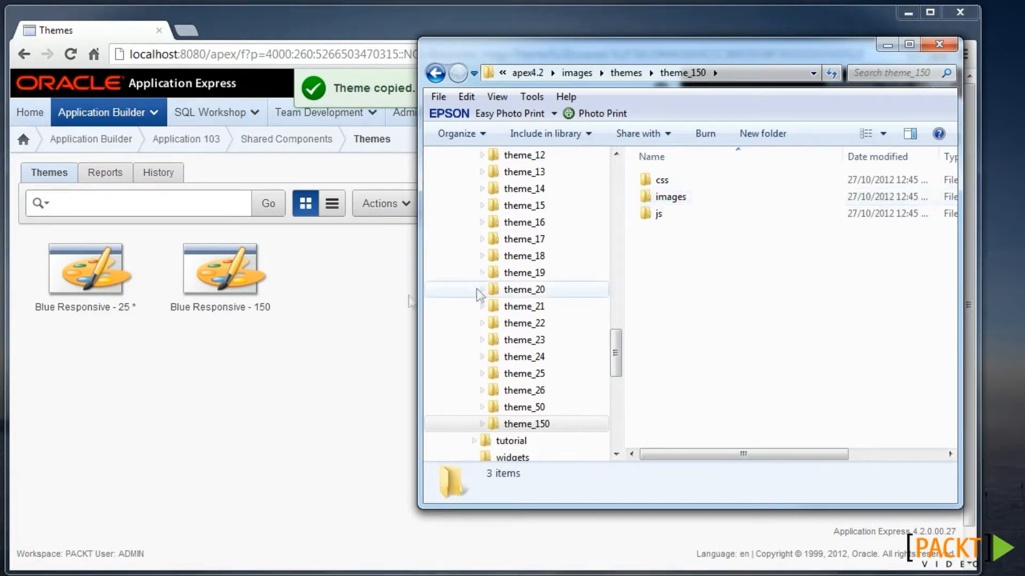
{"action": "left_click", "coordinate": [360, 310]}
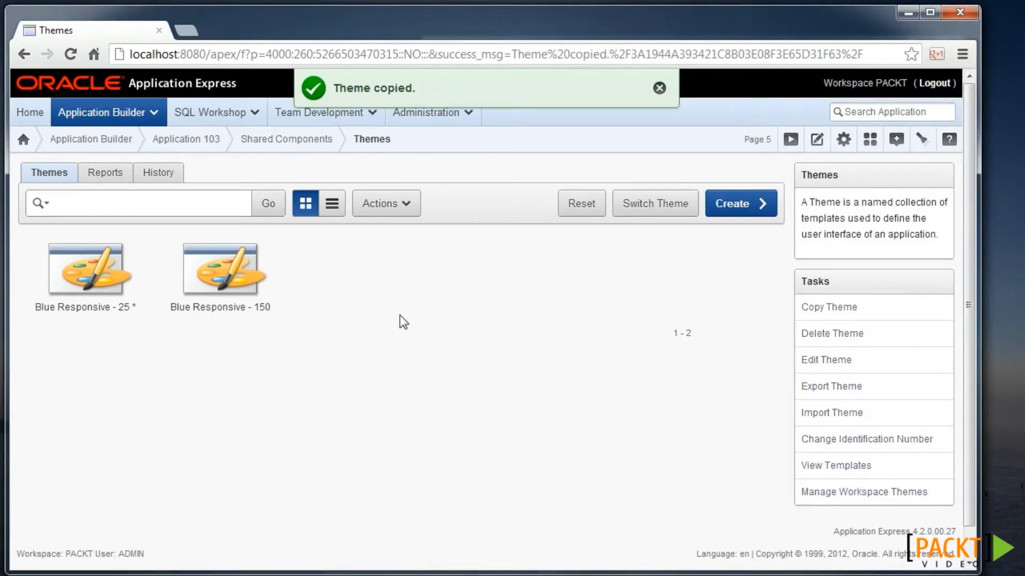
- Set up a theme switch from 25. Blue Responsive to 150. Blue Responsive
{"action": "left_click", "coordinate": [653, 202]}
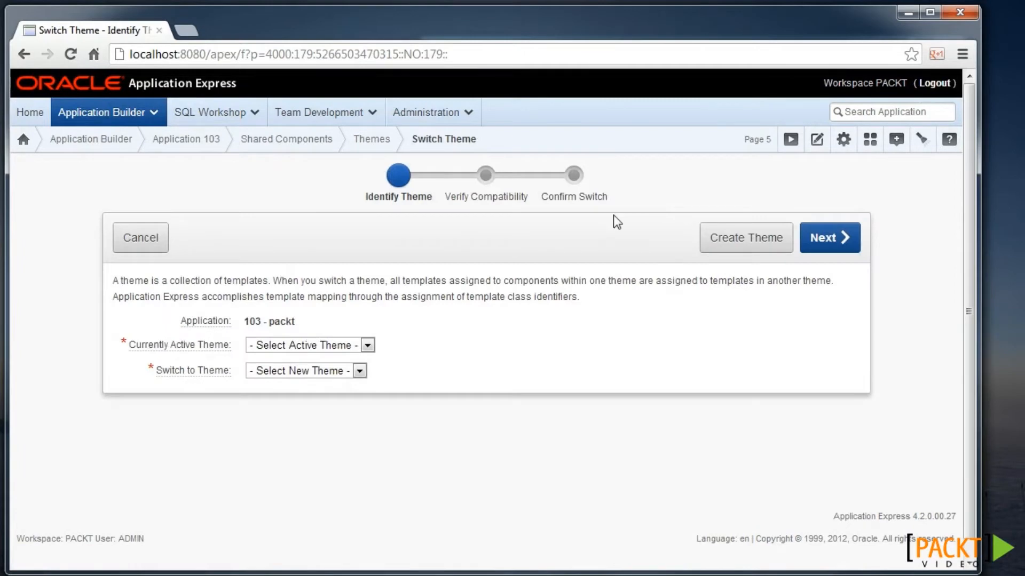
{"action": "left_click", "coordinate": [367, 342]}
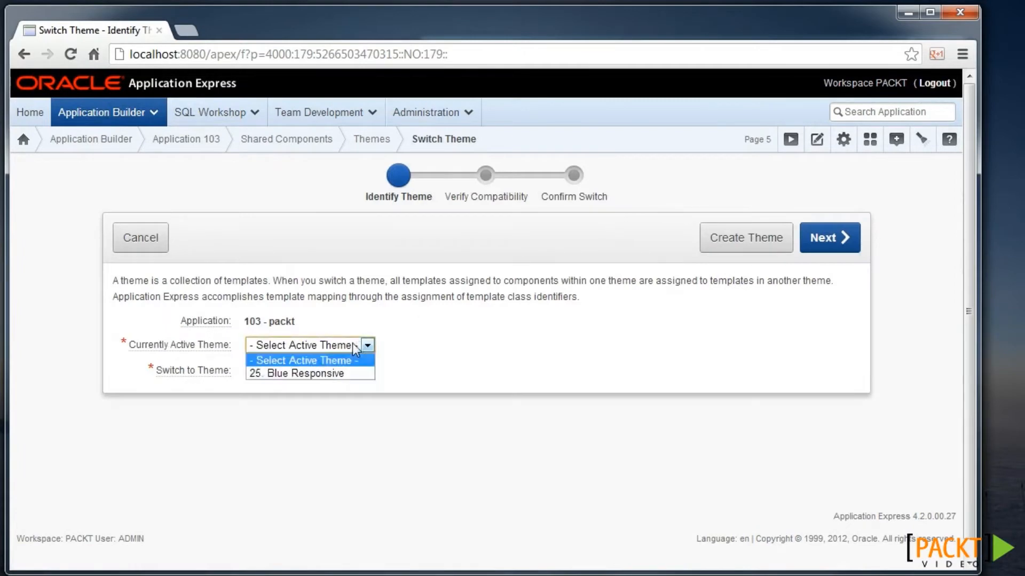
{"action": "left_click", "coordinate": [337, 374]}
{"action": "left_click", "coordinate": [335, 374]}
{"action": "left_click", "coordinate": [329, 399]}
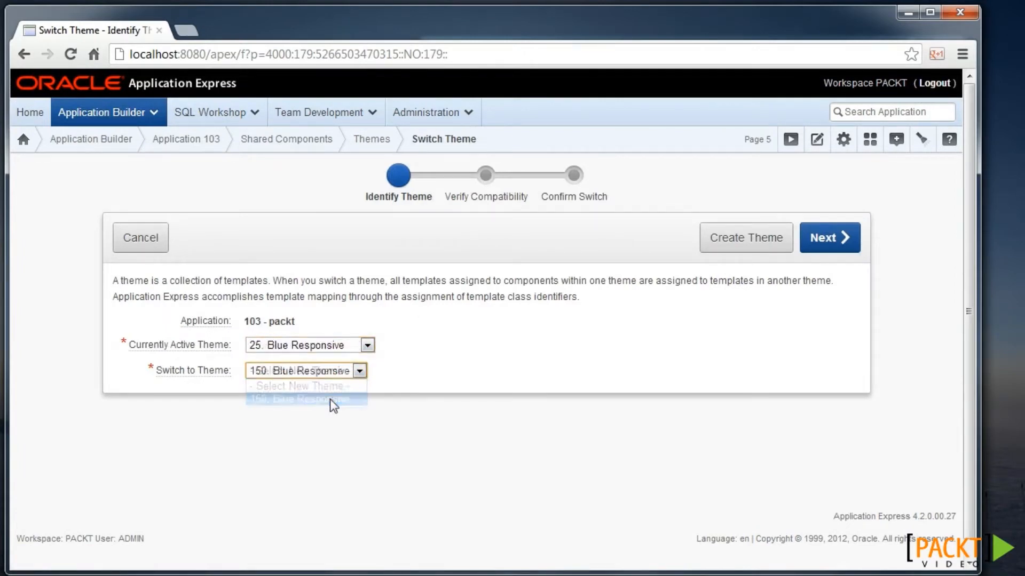
{"action": "left_click", "coordinate": [824, 251]}
- Review the compatibility check, leaving the label template unchanged, and confirm switching to theme 150
{"action": "scroll", "coordinate": [598, 309], "scroll_direction": "down", "scroll_amount": 5}
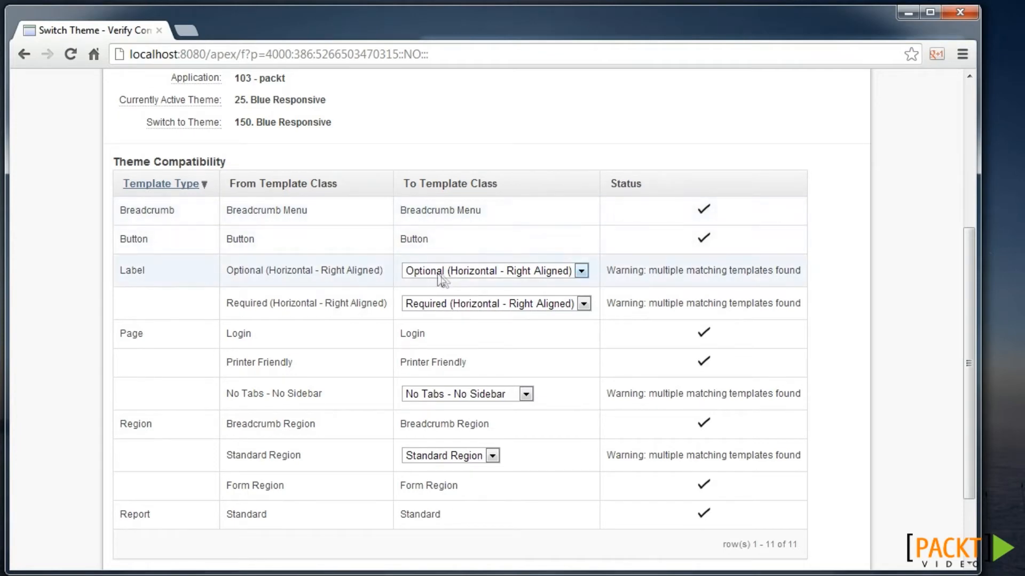
{"action": "left_click", "coordinate": [479, 271]}
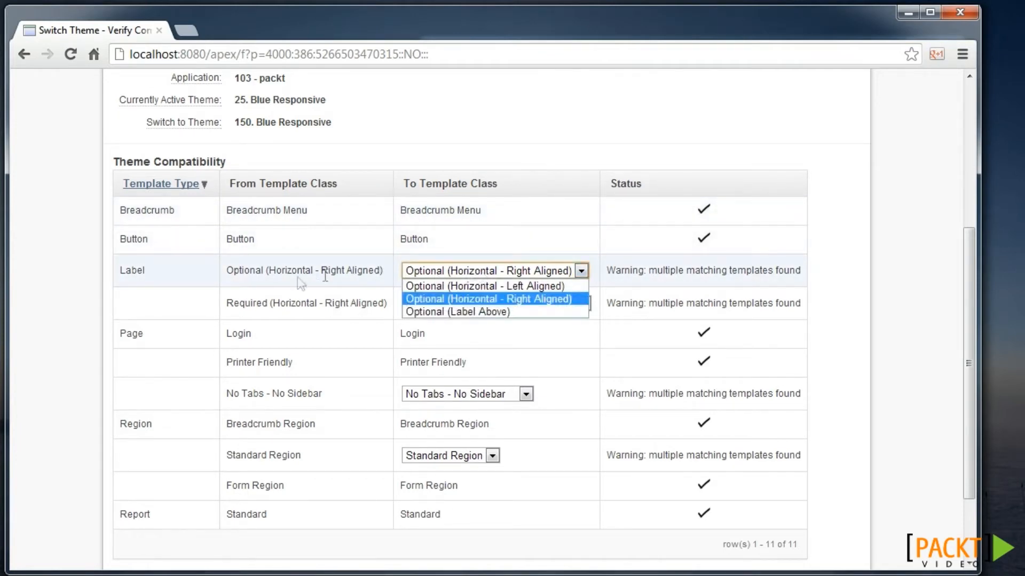
{"action": "left_click", "coordinate": [348, 309]}
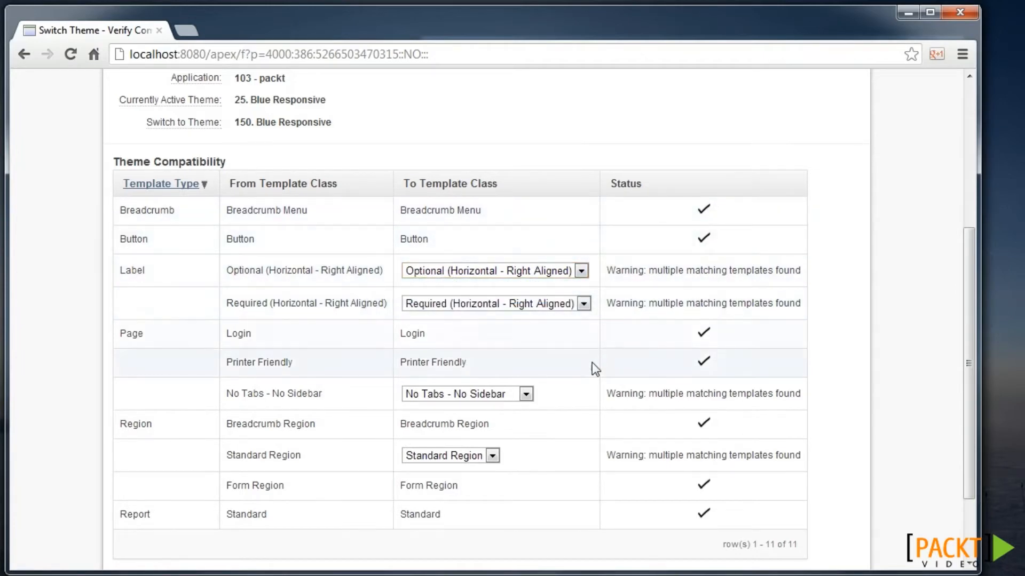
{"action": "scroll", "coordinate": [591, 363], "scroll_direction": "down", "scroll_amount": 1}
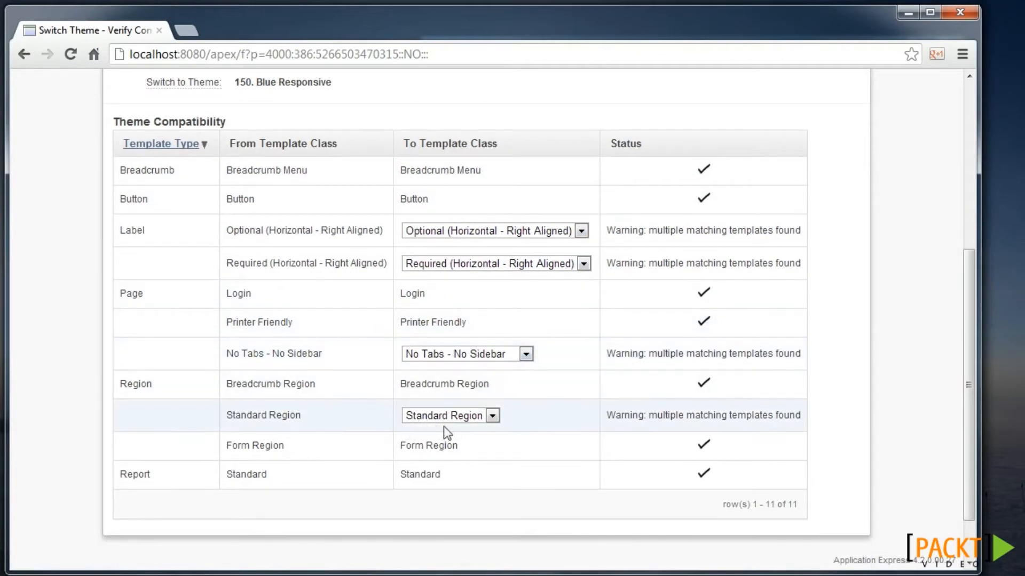
{"action": "scroll", "coordinate": [635, 458], "scroll_direction": "up", "scroll_amount": 3}
{"action": "scroll", "coordinate": [640, 458], "scroll_direction": "up", "scroll_amount": 3}
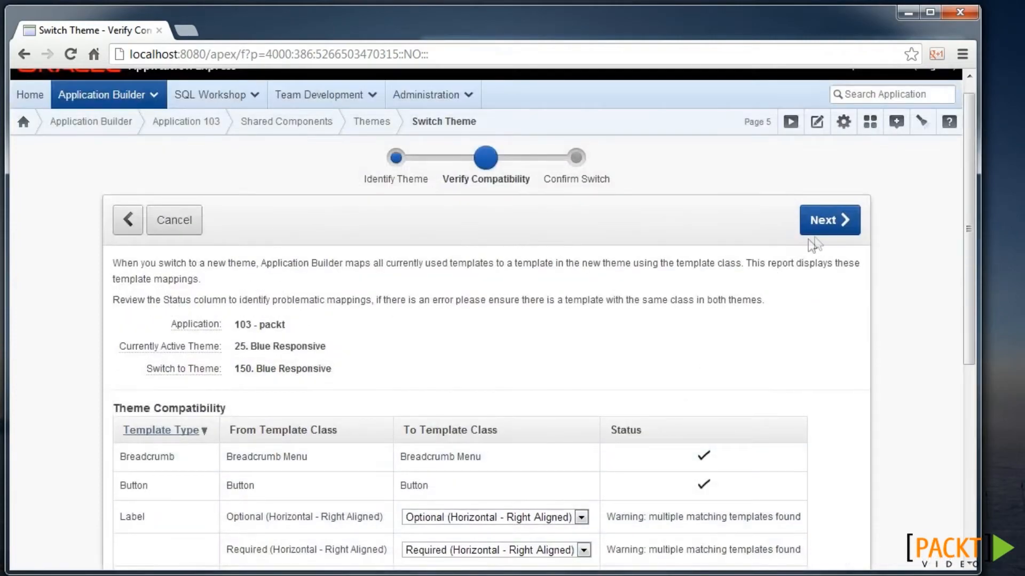
{"action": "left_click", "coordinate": [825, 223]}
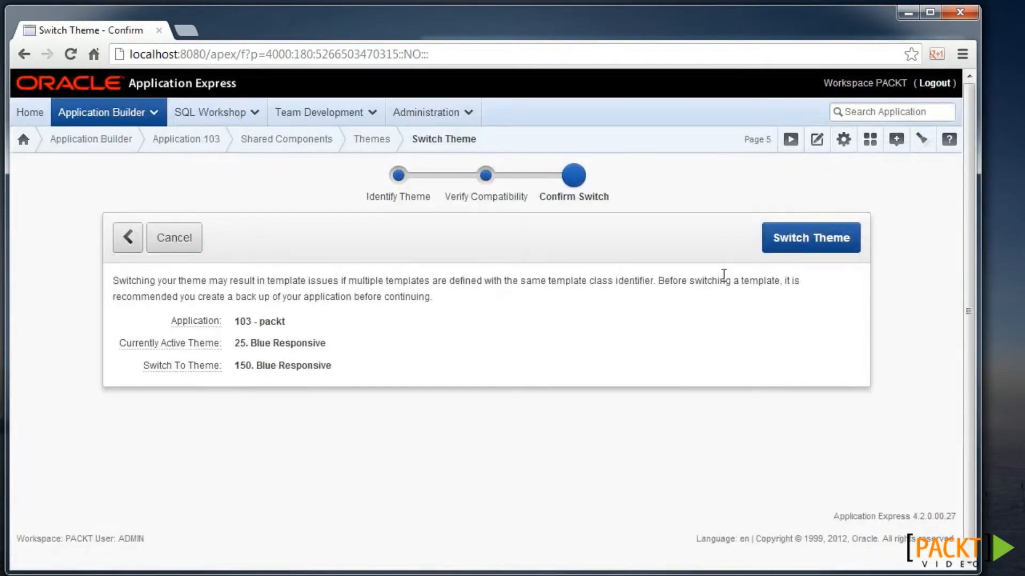
{"action": "left_click", "coordinate": [809, 238]}
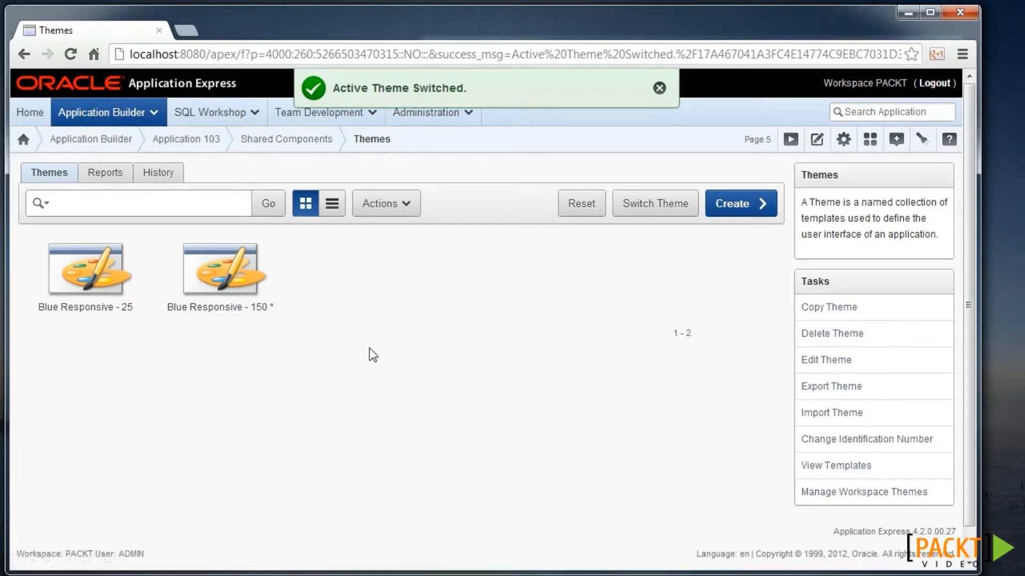
- Search the application for 'theme_25'
{"action": "left_click", "coordinate": [855, 113]}
{"action": "type", "text": "theme"}
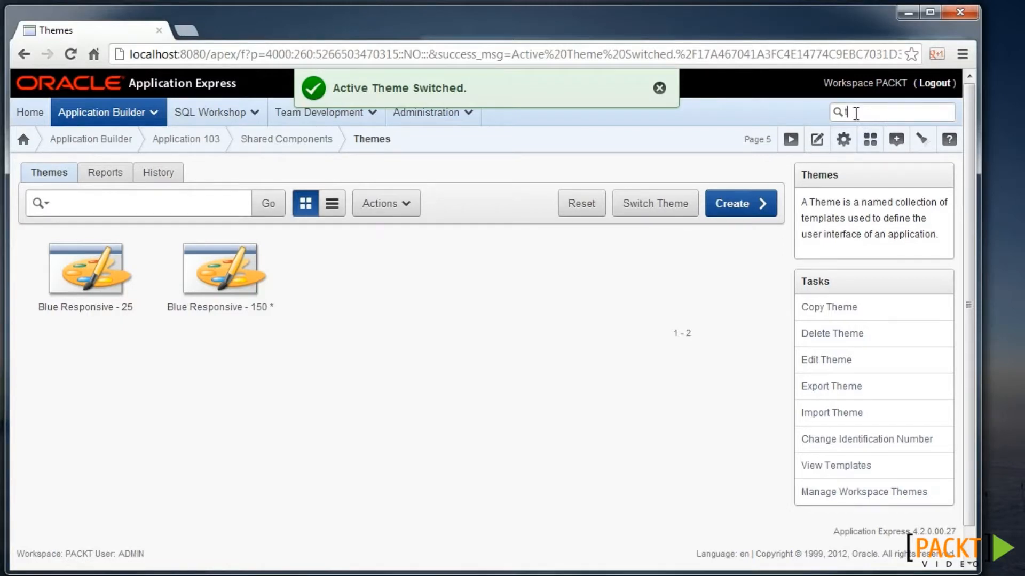
{"action": "type", "text": "_25"}
{"action": "key", "text": "Return"}
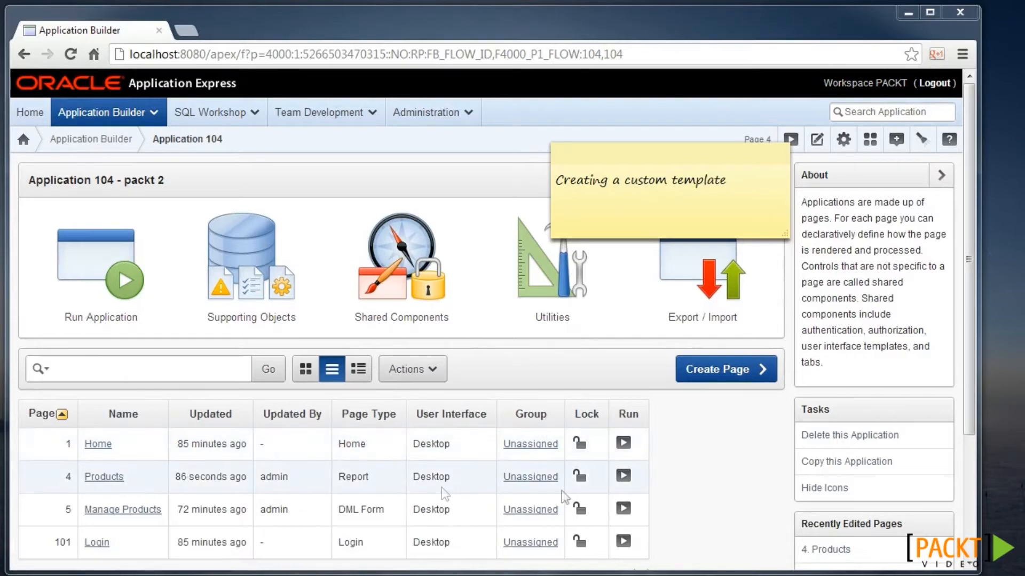
- Run the Products page, edit page 4, and open its Standard report template
{"action": "left_click", "coordinate": [623, 475]}
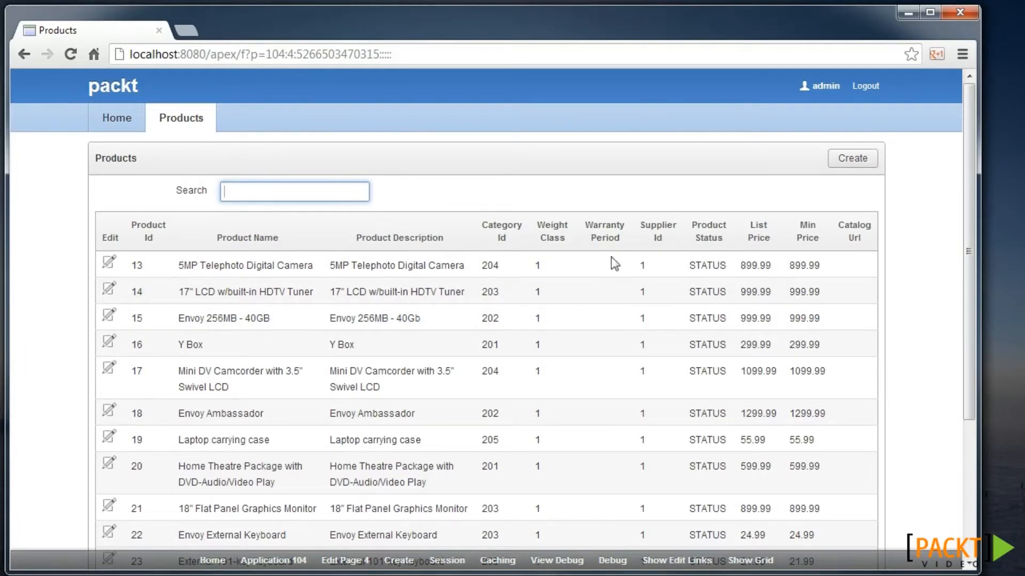
{"action": "left_click", "coordinate": [352, 561]}
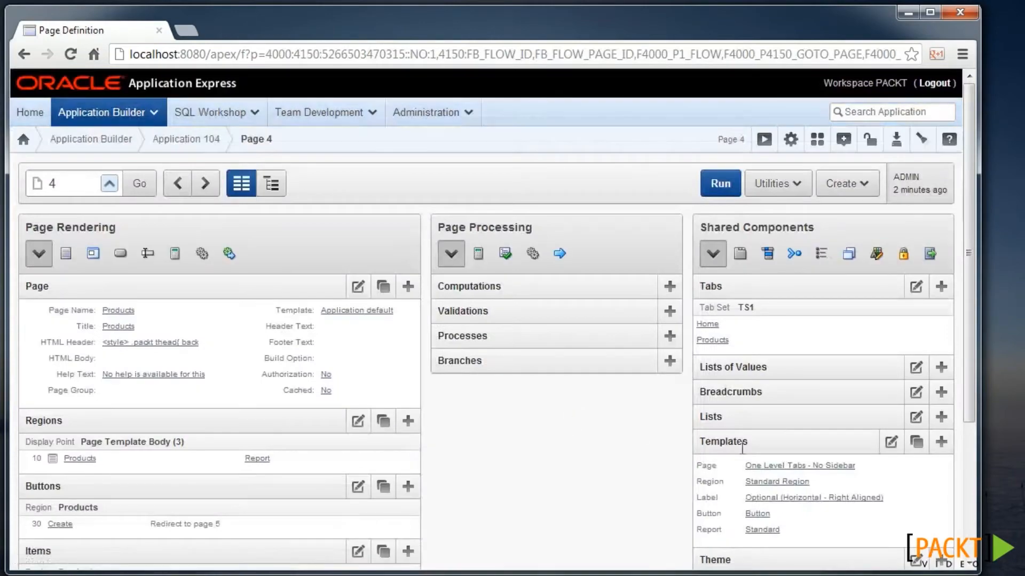
{"action": "scroll", "coordinate": [574, 425], "scroll_direction": "down", "scroll_amount": 1}
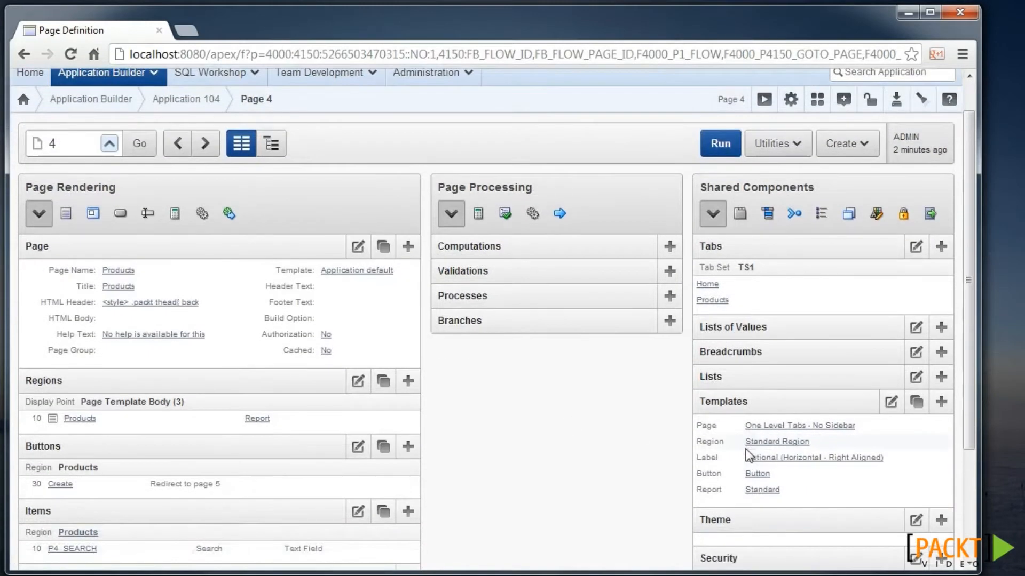
{"action": "left_click", "coordinate": [753, 490]}
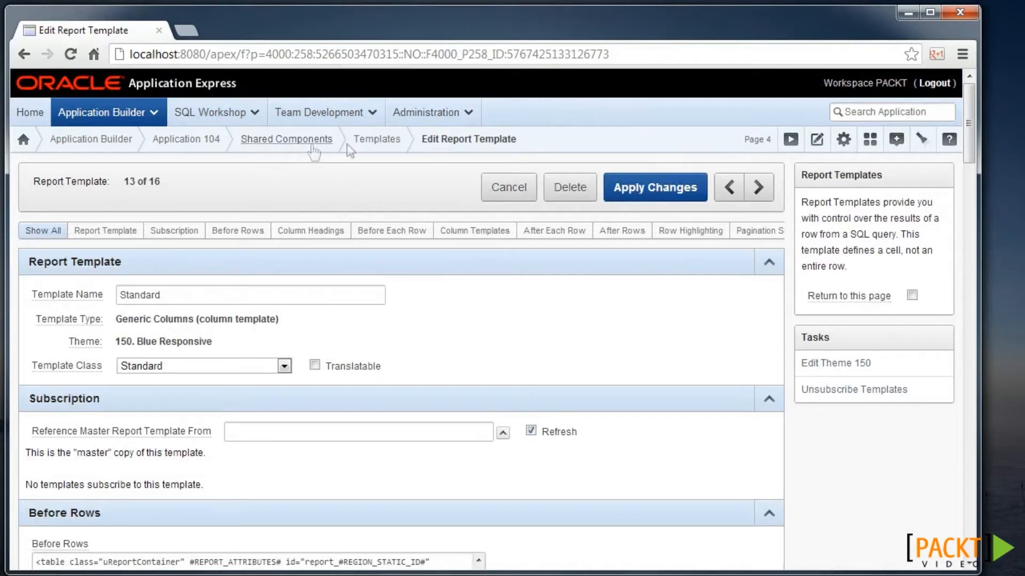
- Copy the Horizontal Border report template under the new name 'Packt horizontal'
{"action": "left_click", "coordinate": [395, 142]}
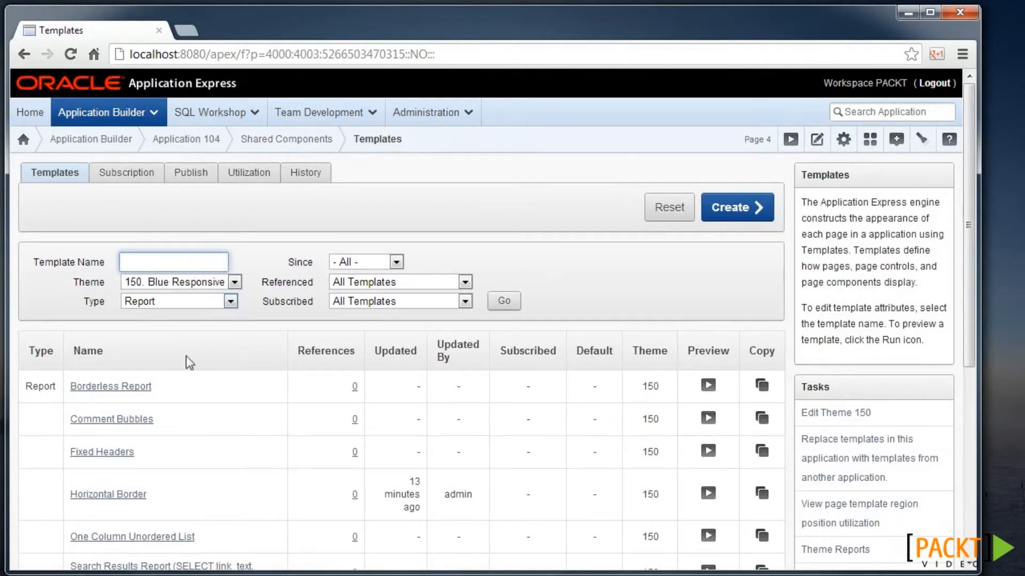
{"action": "scroll", "coordinate": [171, 423], "scroll_direction": "down", "scroll_amount": 1}
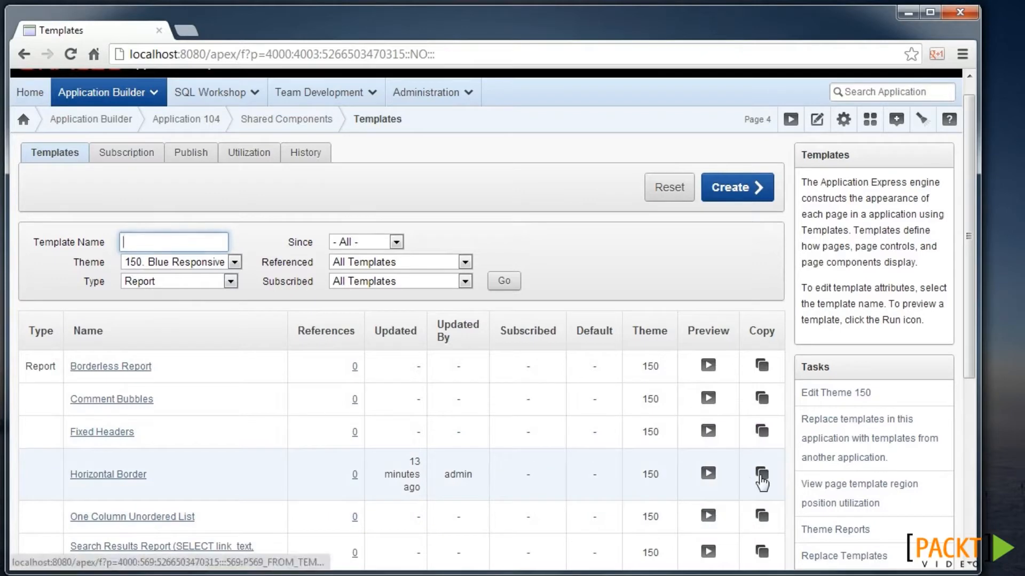
{"action": "left_click", "coordinate": [761, 476]}
{"action": "type", "text": "Packt hop"}
{"action": "type", "text": "izontal"}
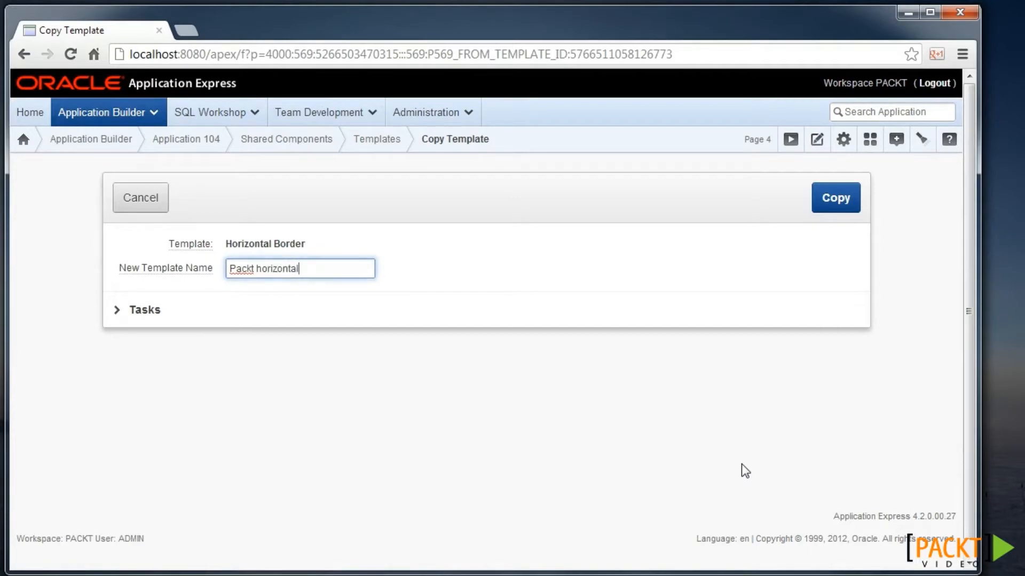
{"action": "left_click", "coordinate": [836, 198]}
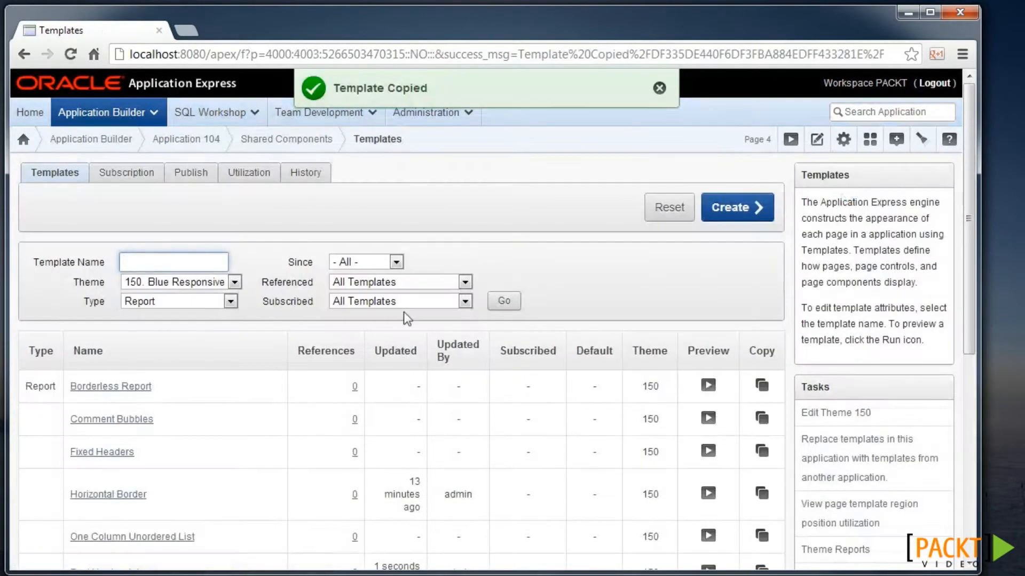
{"action": "scroll", "coordinate": [249, 433], "scroll_direction": "down", "scroll_amount": 1}
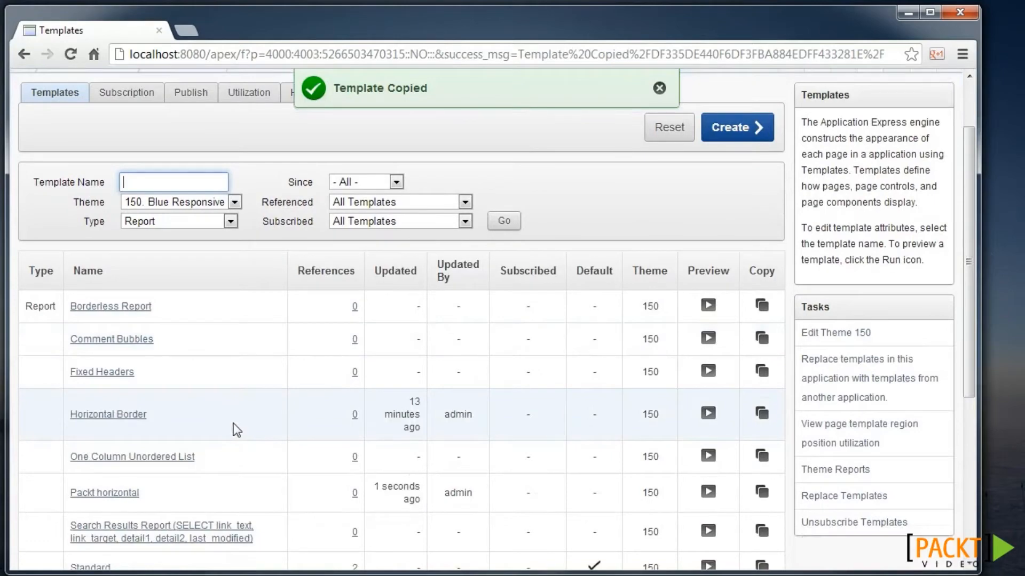
{"action": "scroll", "coordinate": [219, 421], "scroll_direction": "down", "scroll_amount": 1}
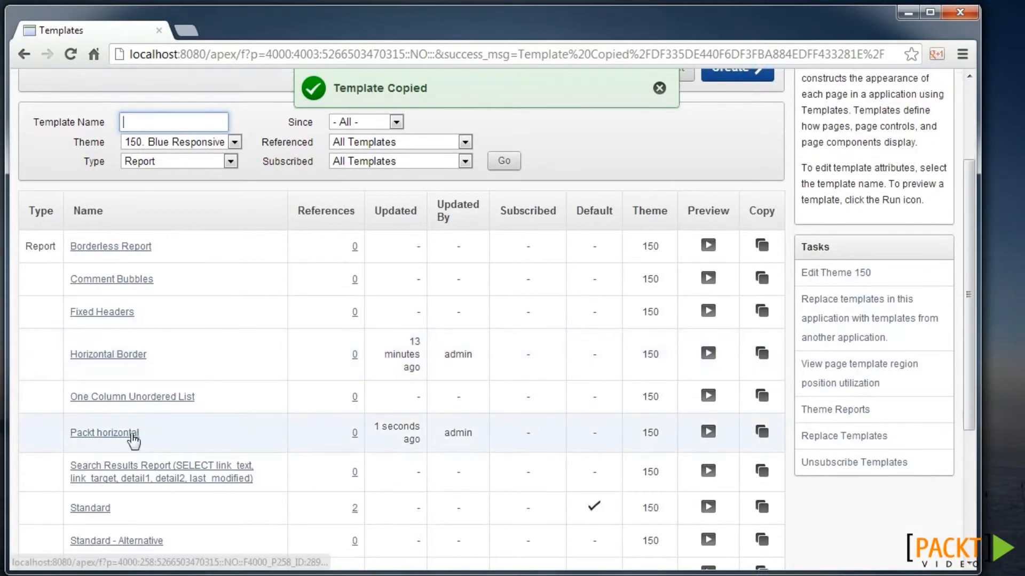
- Add 'packt' after uReportHorizontal in Packt horizontal's Before Rows table class, then apply changes
{"action": "left_click", "coordinate": [133, 435]}
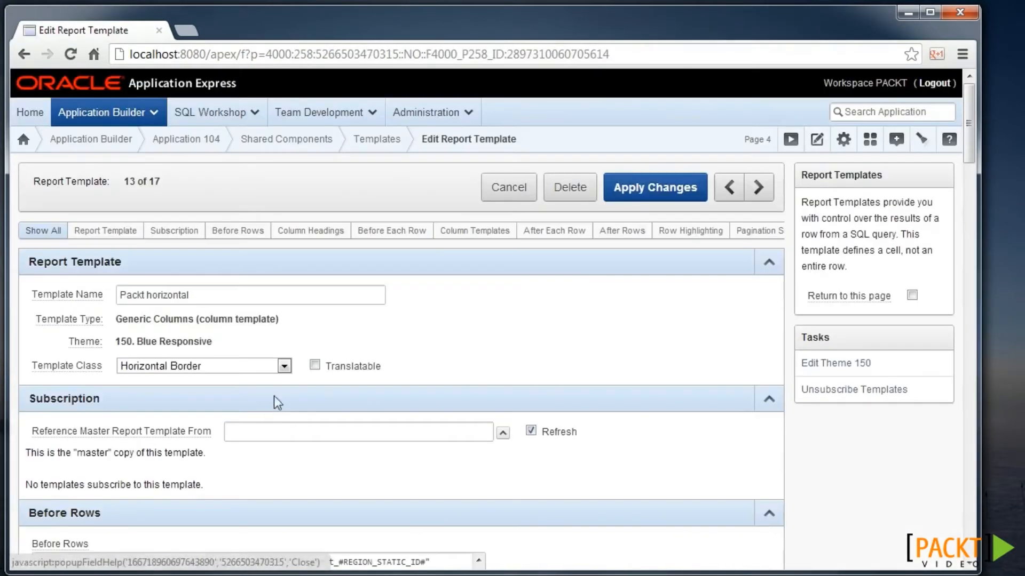
{"action": "scroll", "coordinate": [273, 396], "scroll_direction": "down", "scroll_amount": 3}
{"action": "scroll", "coordinate": [320, 368], "scroll_direction": "down", "scroll_amount": 4}
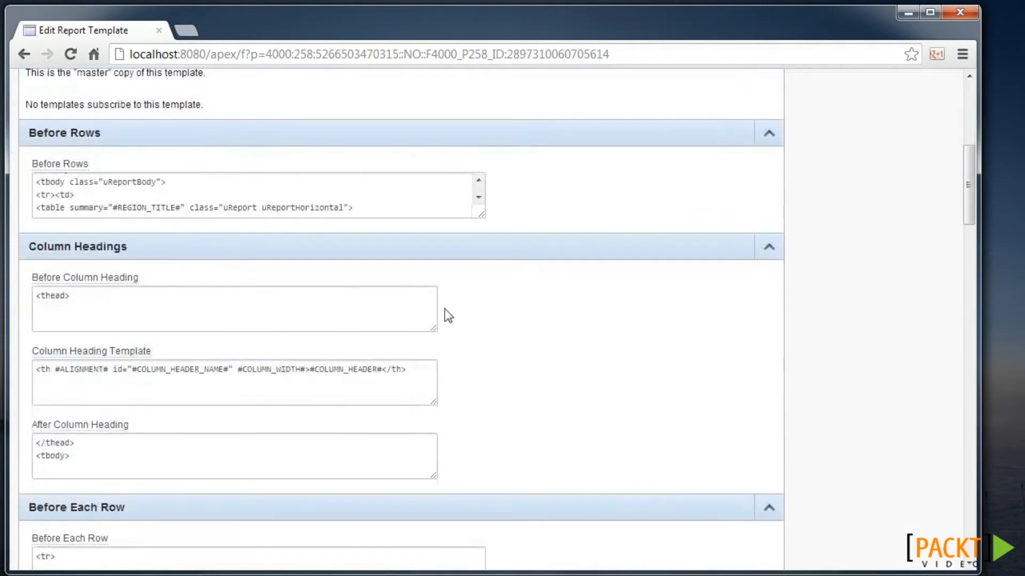
{"action": "left_click_drag", "start_coordinate": [482, 216], "coordinate": [534, 328]}
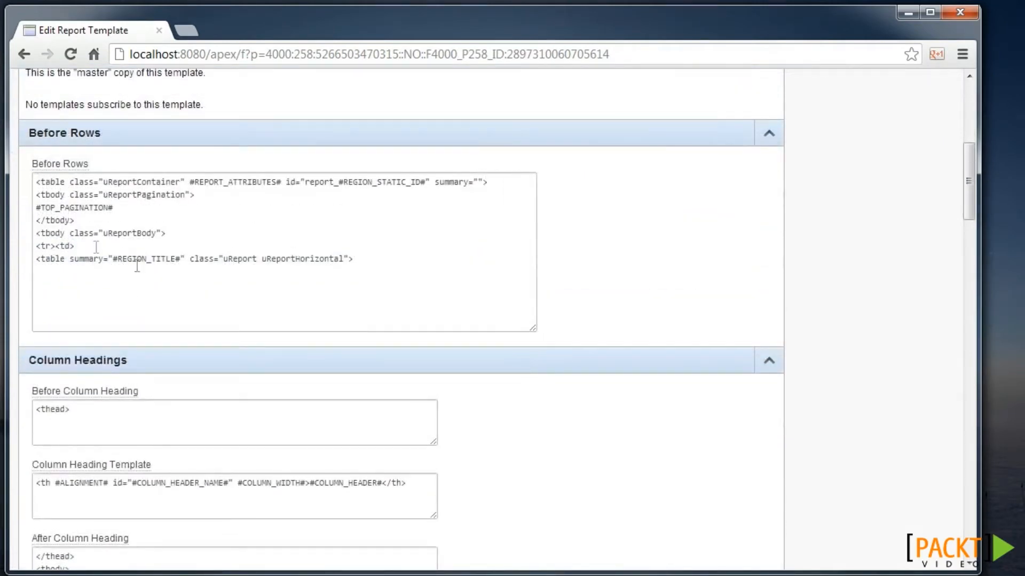
{"action": "left_click", "coordinate": [348, 259]}
{"action": "type", "text": "packt"}
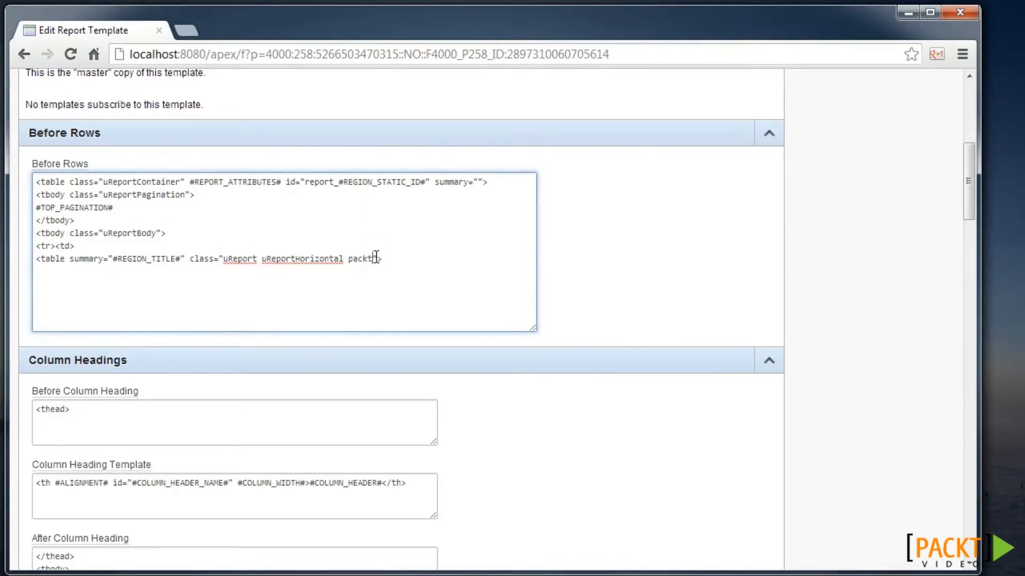
{"action": "scroll", "coordinate": [637, 280], "scroll_direction": "up", "scroll_amount": 6}
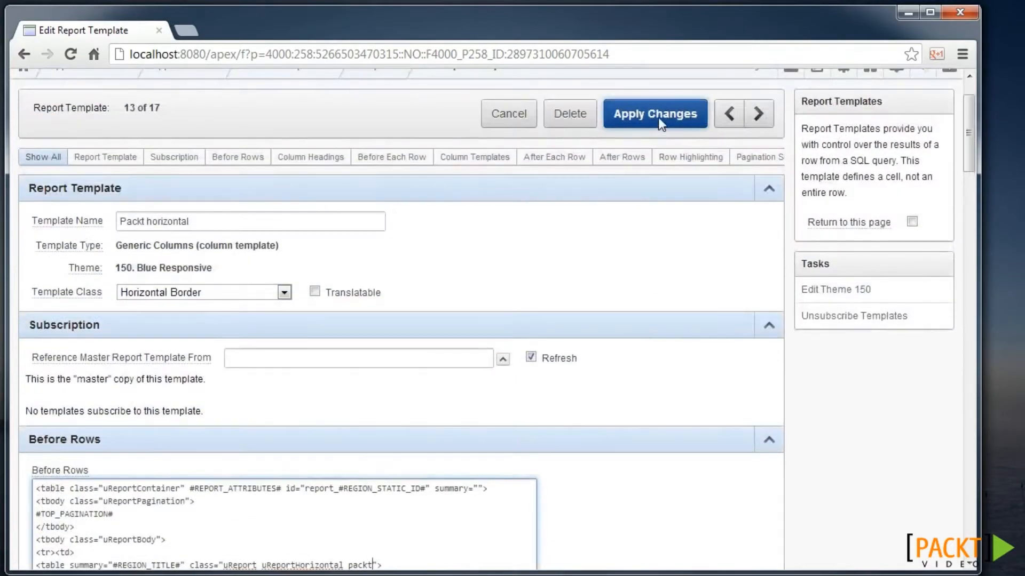
{"action": "left_click", "coordinate": [658, 117]}
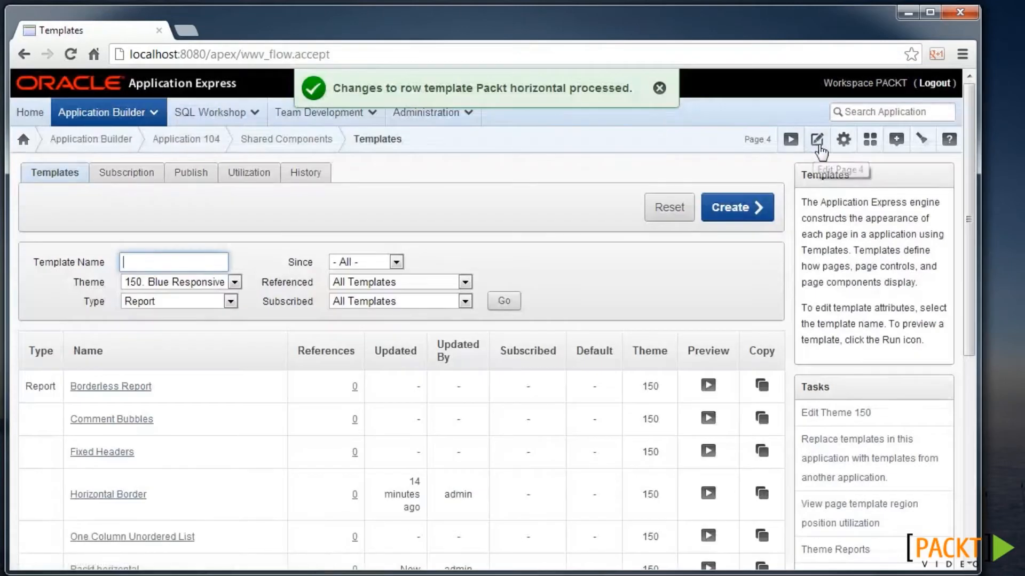
- Review page 4's HTML Header style giving .packt thead a lightgrey background, and apply the page changes
{"action": "left_click", "coordinate": [818, 141]}
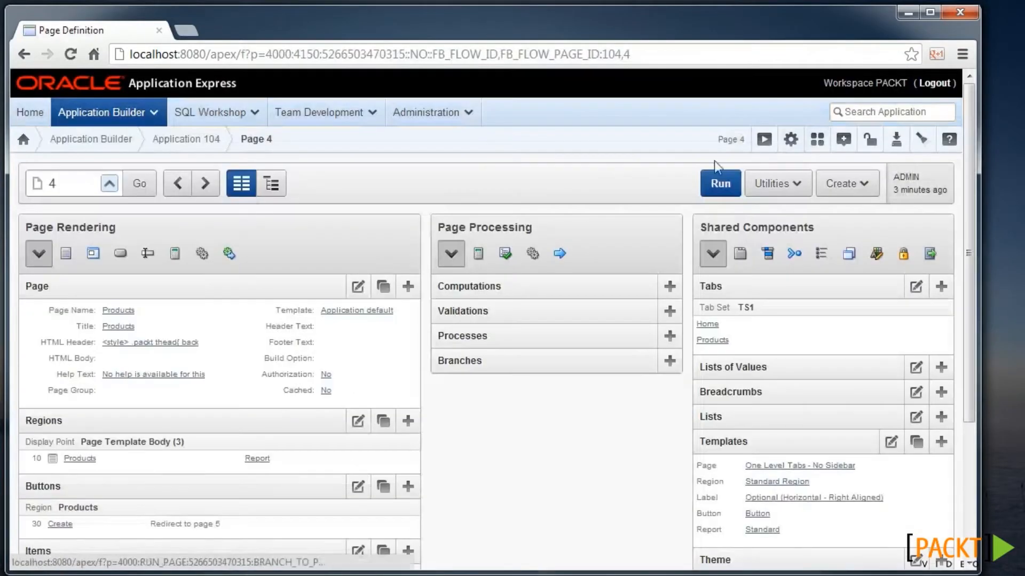
{"action": "left_click", "coordinate": [358, 289]}
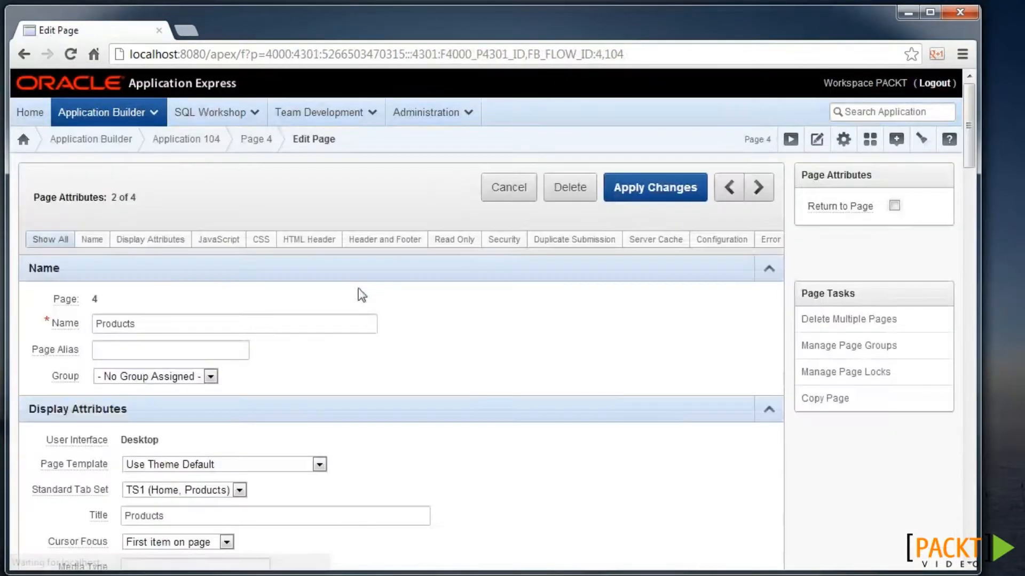
{"action": "scroll", "coordinate": [289, 297], "scroll_direction": "down", "scroll_amount": 2}
{"action": "scroll", "coordinate": [289, 297], "scroll_direction": "down", "scroll_amount": 12}
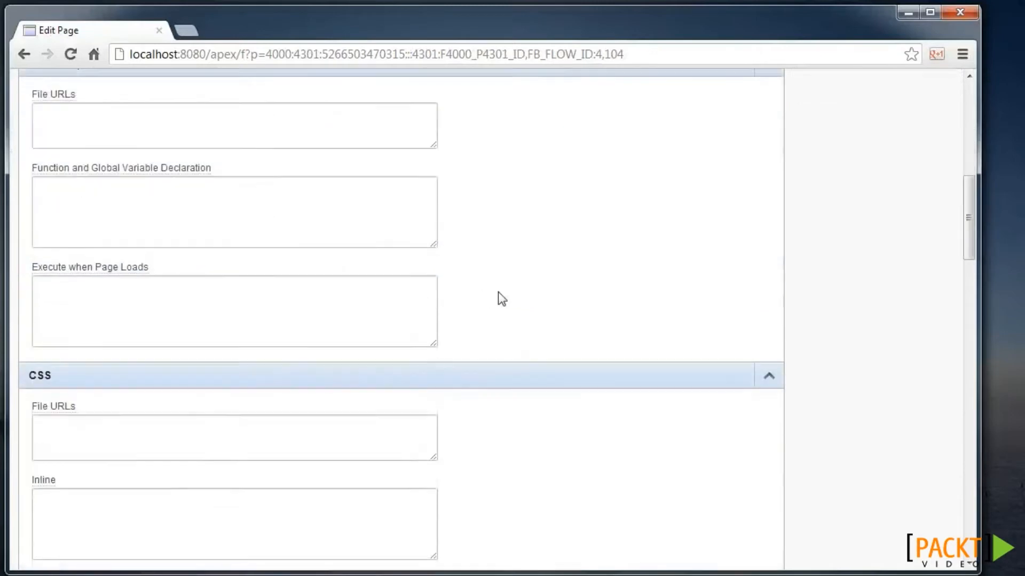
{"action": "scroll", "coordinate": [227, 267], "scroll_direction": "down", "scroll_amount": 2}
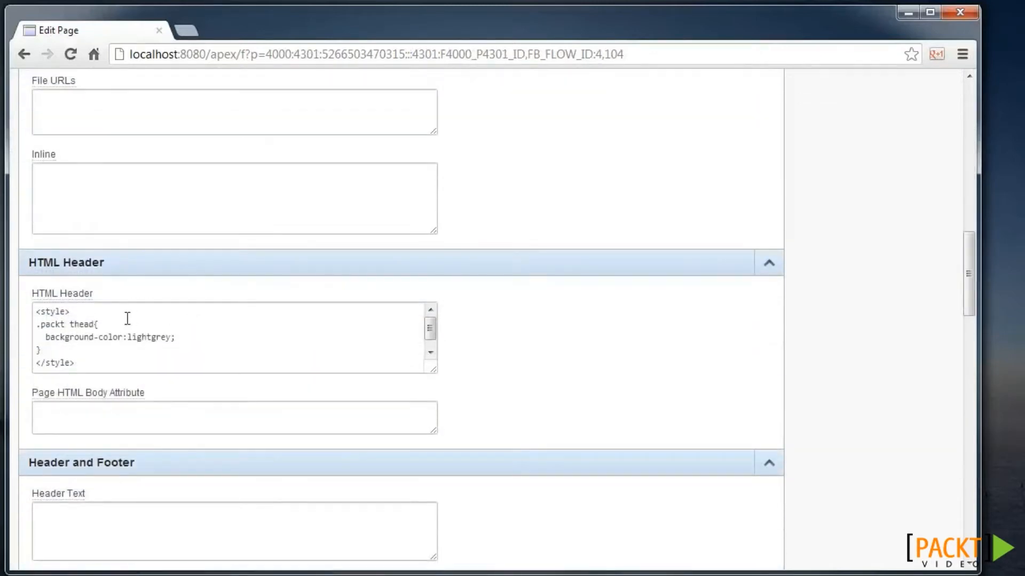
{"action": "left_click_drag", "start_coordinate": [434, 372], "coordinate": [493, 436]}
{"action": "left_click", "coordinate": [114, 327]}
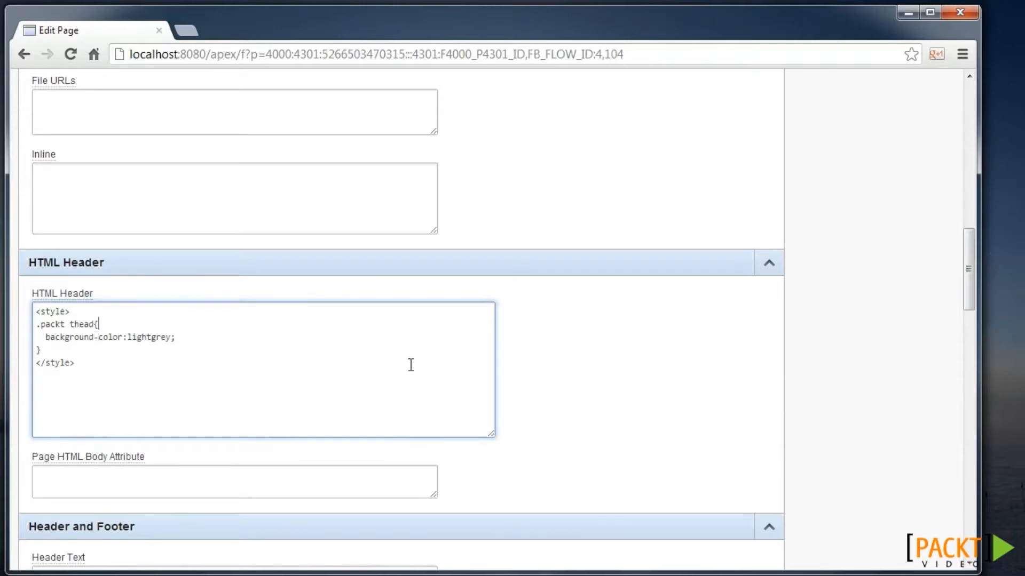
{"action": "scroll", "coordinate": [663, 293], "scroll_direction": "up", "scroll_amount": 15}
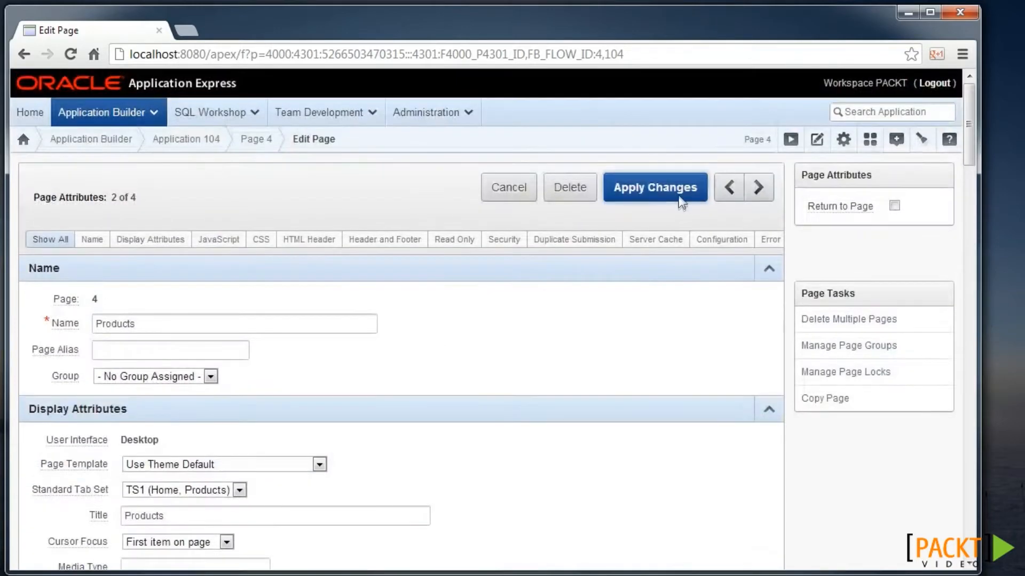
{"action": "left_click", "coordinate": [680, 201]}
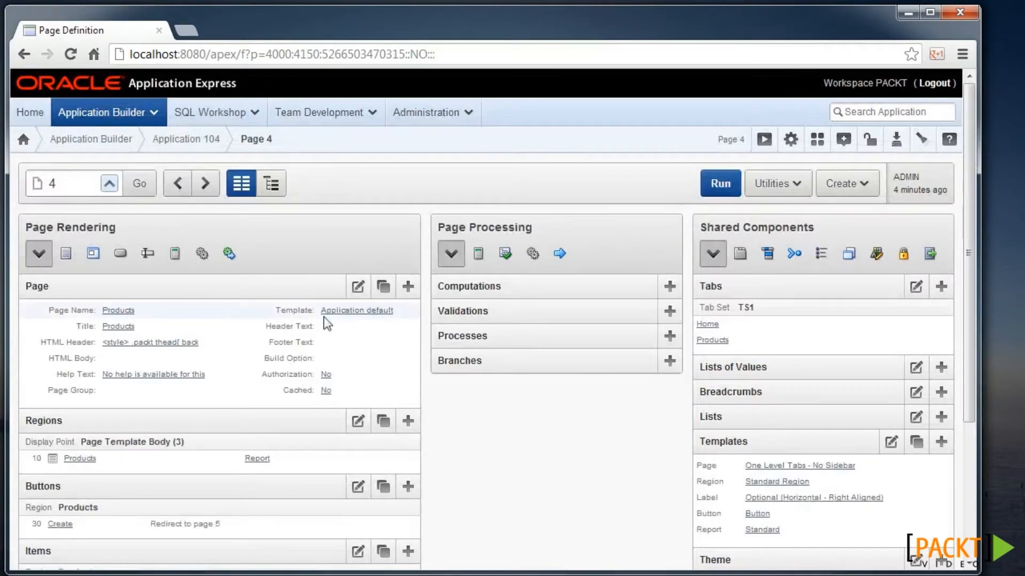
- Switch the Products report's template to '150. Packt horizontal' and apply the changes
{"action": "scroll", "coordinate": [219, 344], "scroll_direction": "down", "scroll_amount": 2}
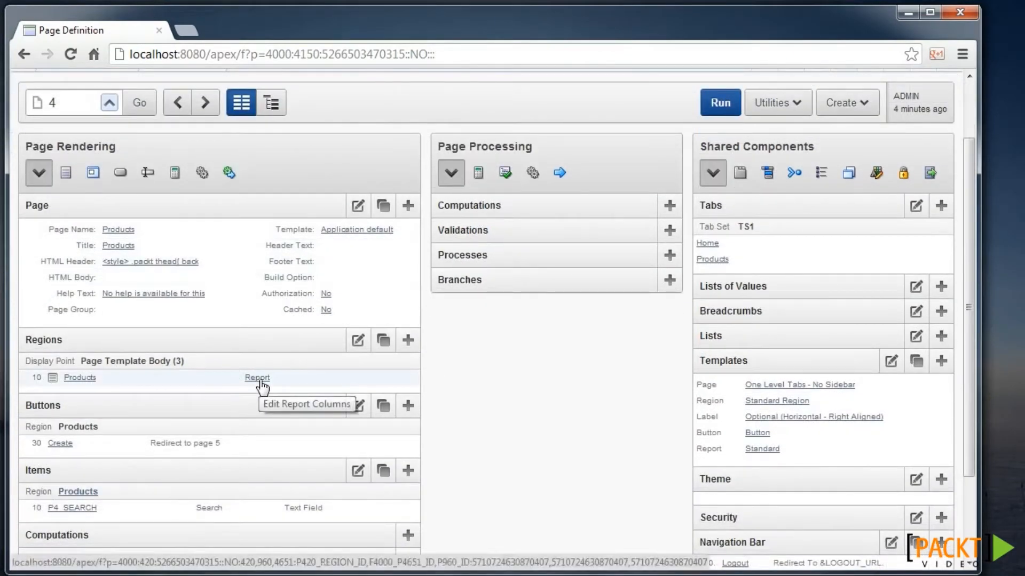
{"action": "left_click", "coordinate": [259, 378]}
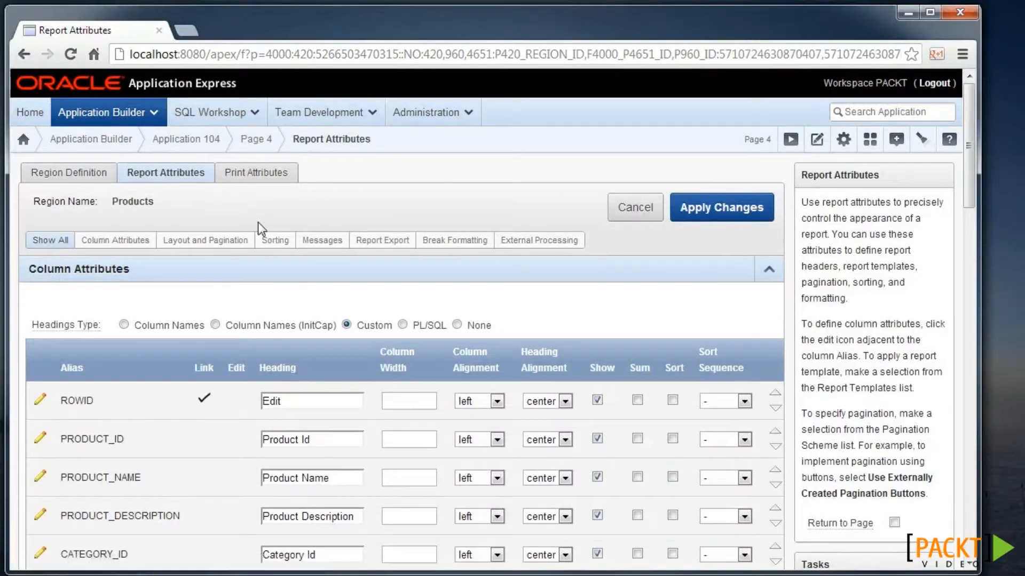
{"action": "scroll", "coordinate": [258, 222], "scroll_direction": "down", "scroll_amount": 5}
{"action": "scroll", "coordinate": [251, 247], "scroll_direction": "down", "scroll_amount": 8}
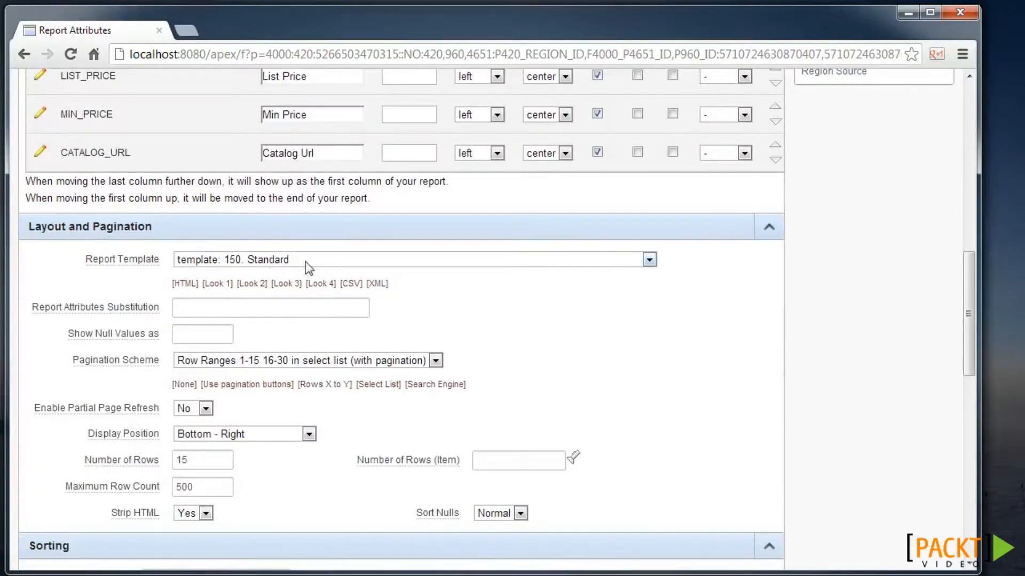
{"action": "left_click", "coordinate": [306, 261]}
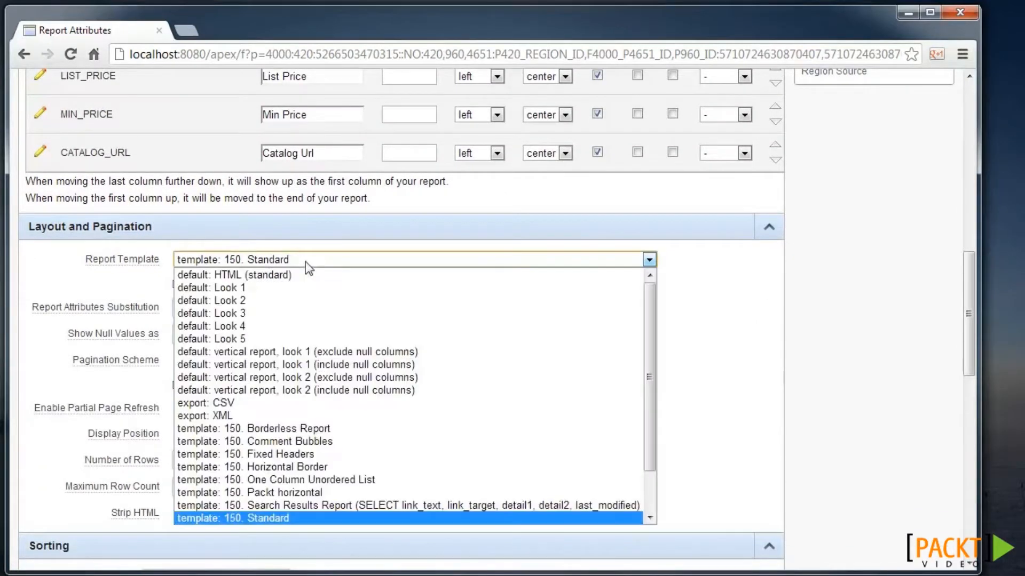
{"action": "left_click", "coordinate": [348, 492]}
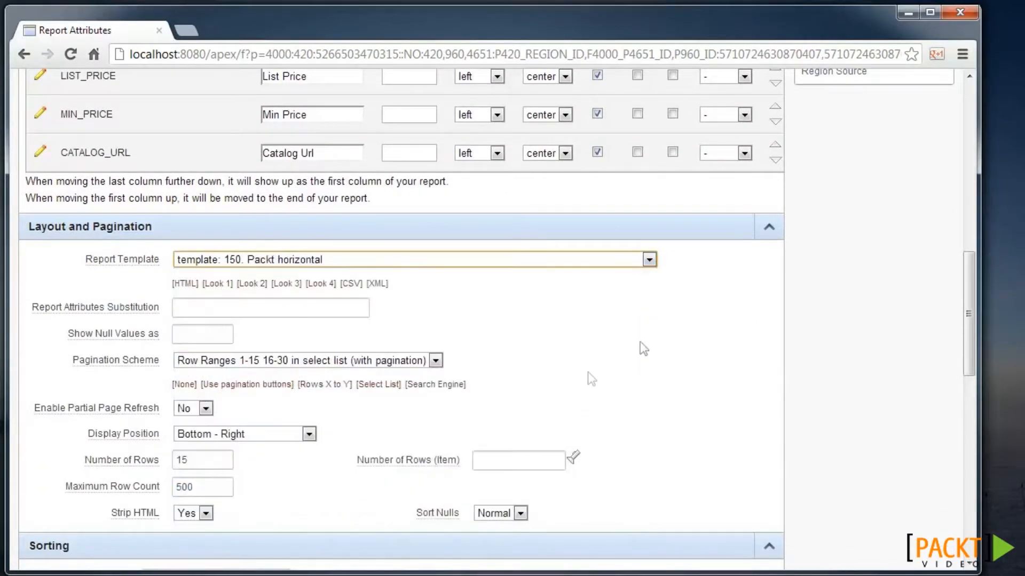
{"action": "left_click", "coordinate": [768, 229]}
{"action": "left_click", "coordinate": [724, 217]}
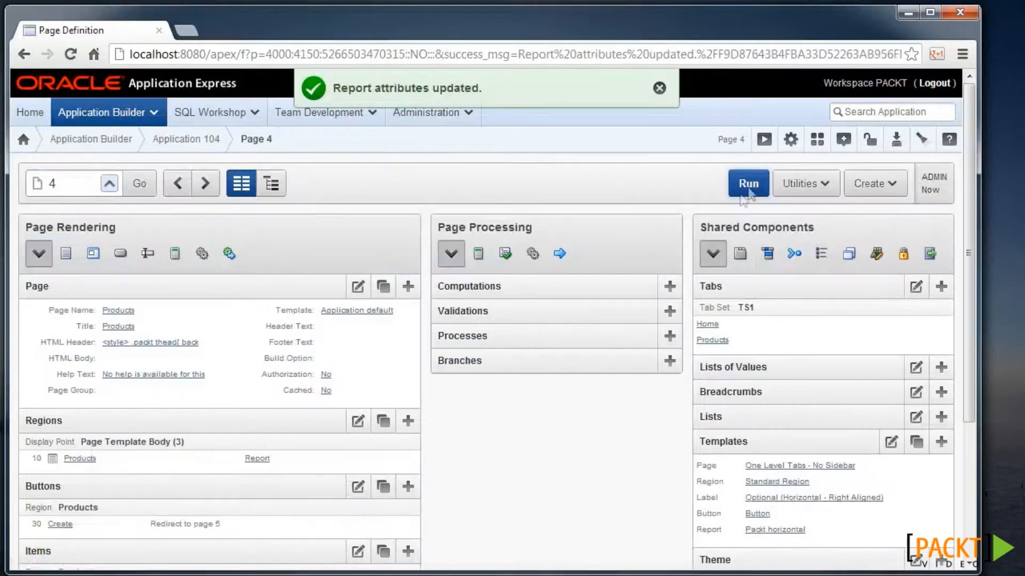
- Run page 4 to preview the Products report
{"action": "left_click", "coordinate": [749, 187]}
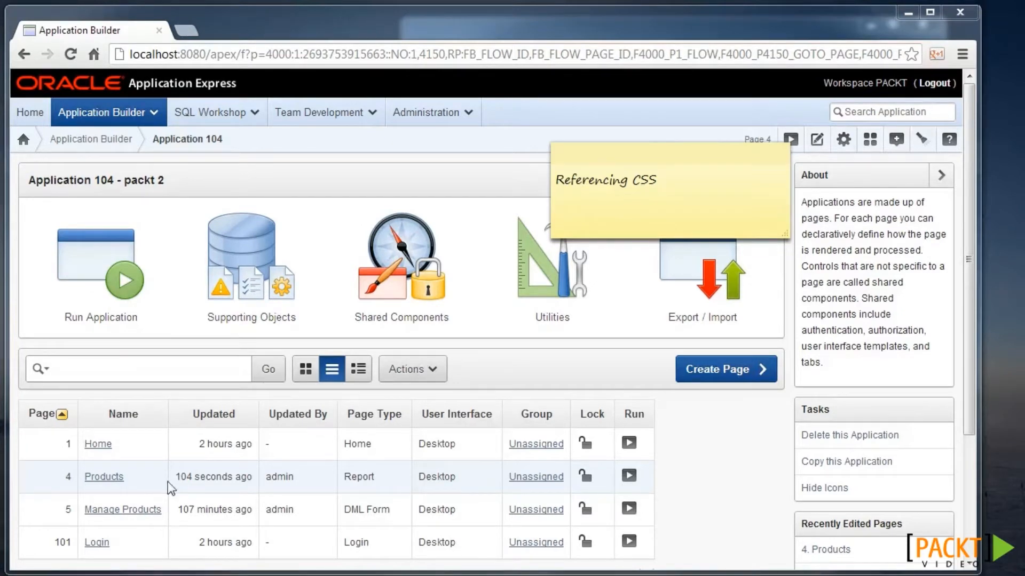
- Clear the inline .packt thead style from page 4's Header Text and save the page
{"action": "left_click", "coordinate": [115, 478]}
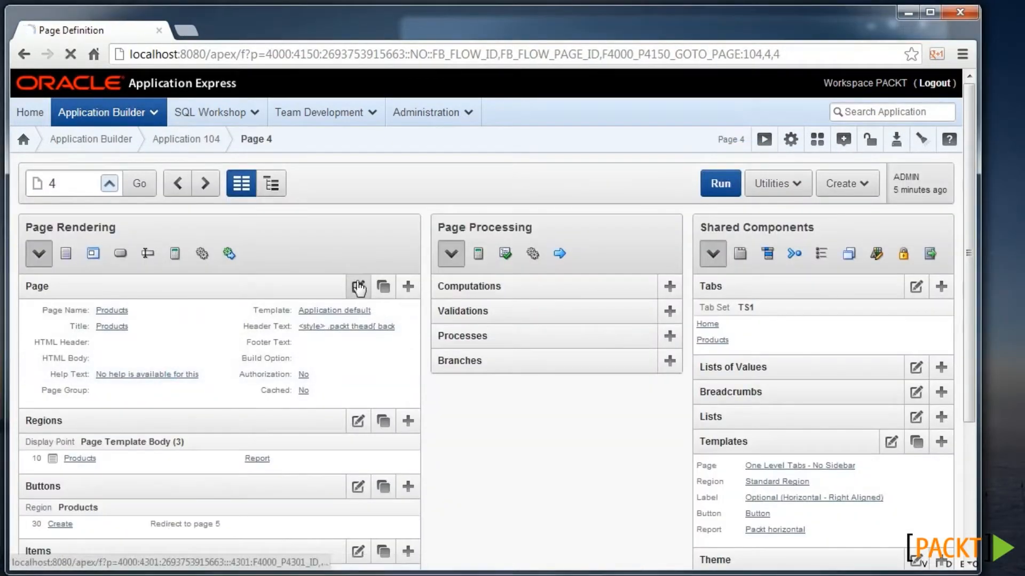
{"action": "left_click", "coordinate": [358, 289]}
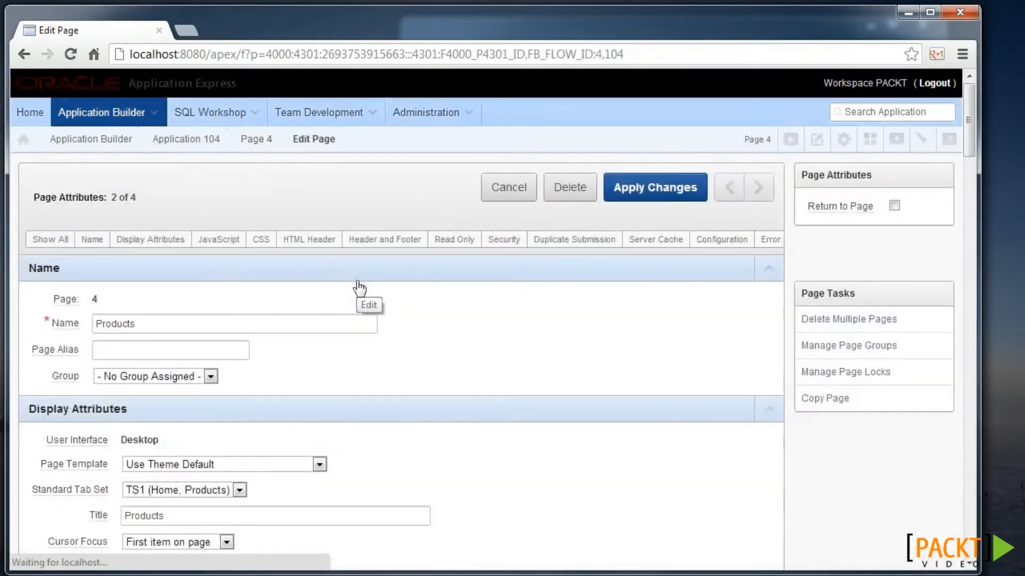
{"action": "scroll", "coordinate": [344, 240], "scroll_direction": "down", "scroll_amount": 10}
{"action": "scroll", "coordinate": [346, 239], "scroll_direction": "down", "scroll_amount": 8}
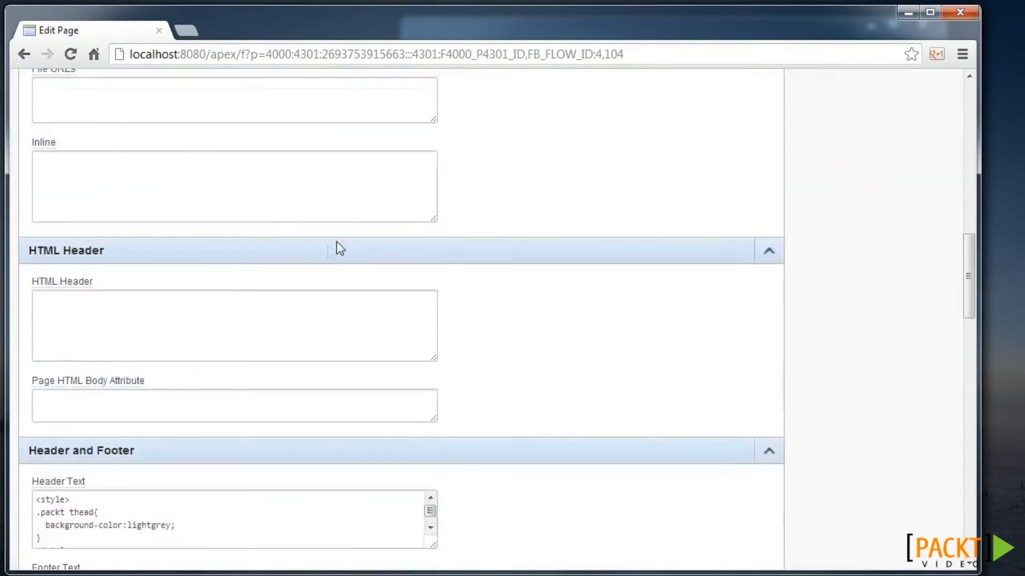
{"action": "left_click", "coordinate": [156, 348]}
{"action": "key", "text": "ctrl+a"}
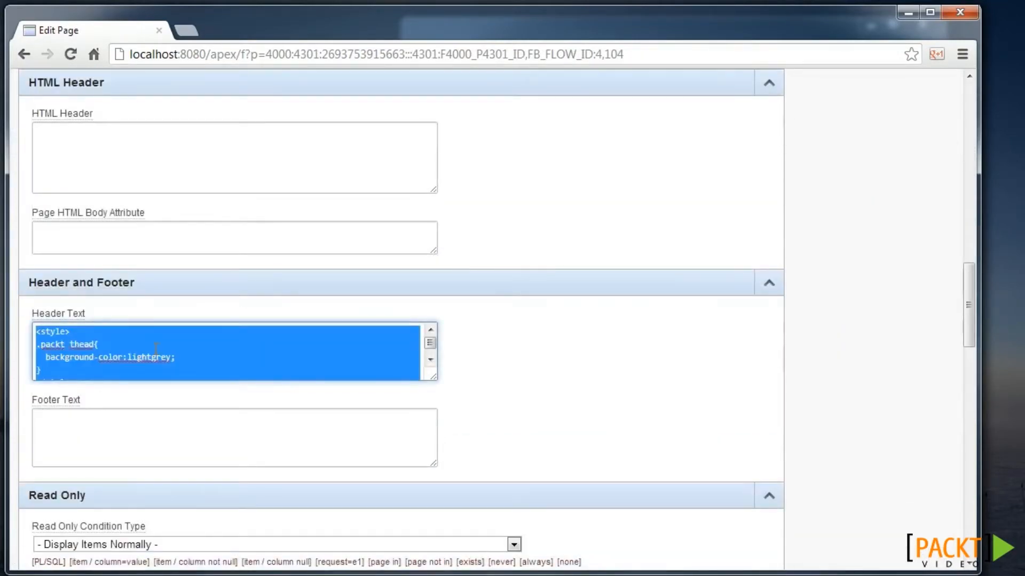
{"action": "key", "text": "ctrl+x"}
{"action": "left_click", "coordinate": [769, 288]}
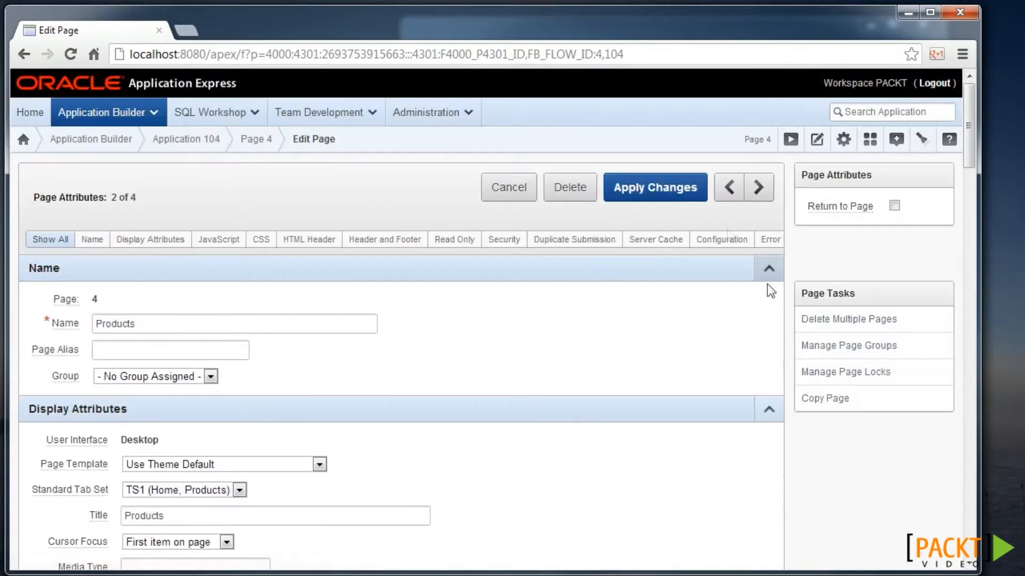
{"action": "left_click", "coordinate": [686, 196]}
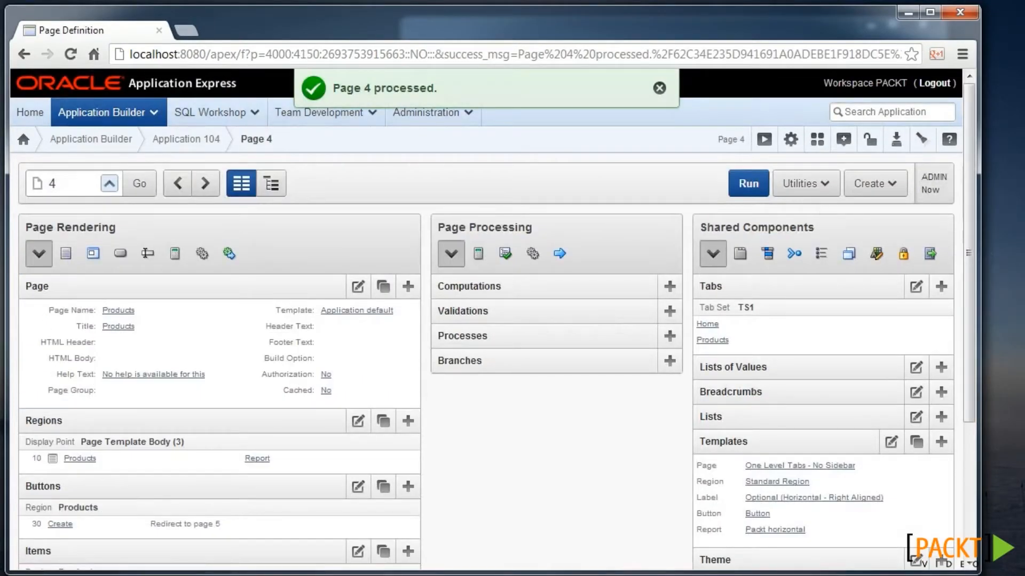
{"action": "key", "text": "alt+Tab"}
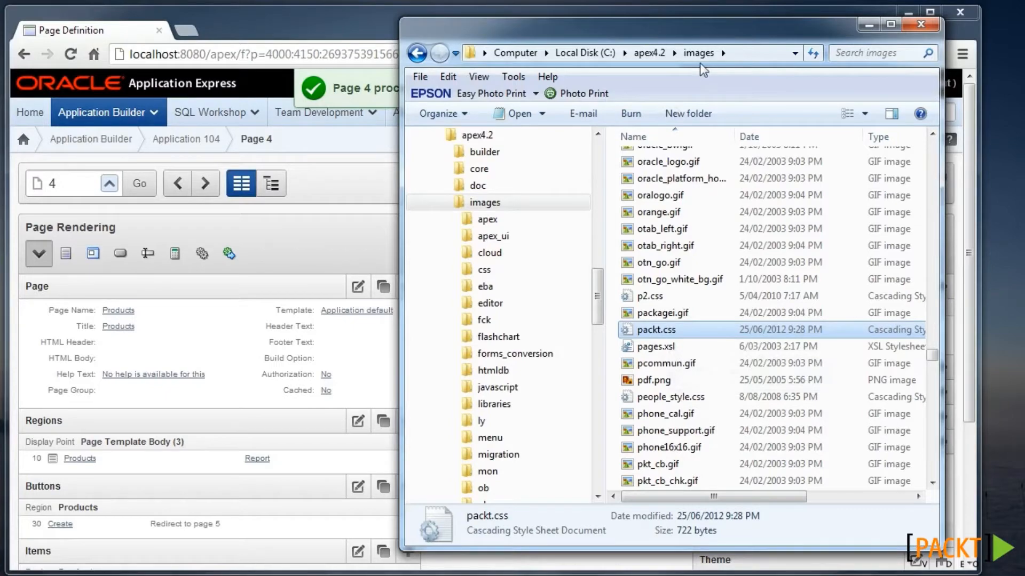
{"action": "double_click", "coordinate": [666, 333]}
{"action": "left_click_drag", "start_coordinate": [275, 268], "coordinate": [303, 306]}
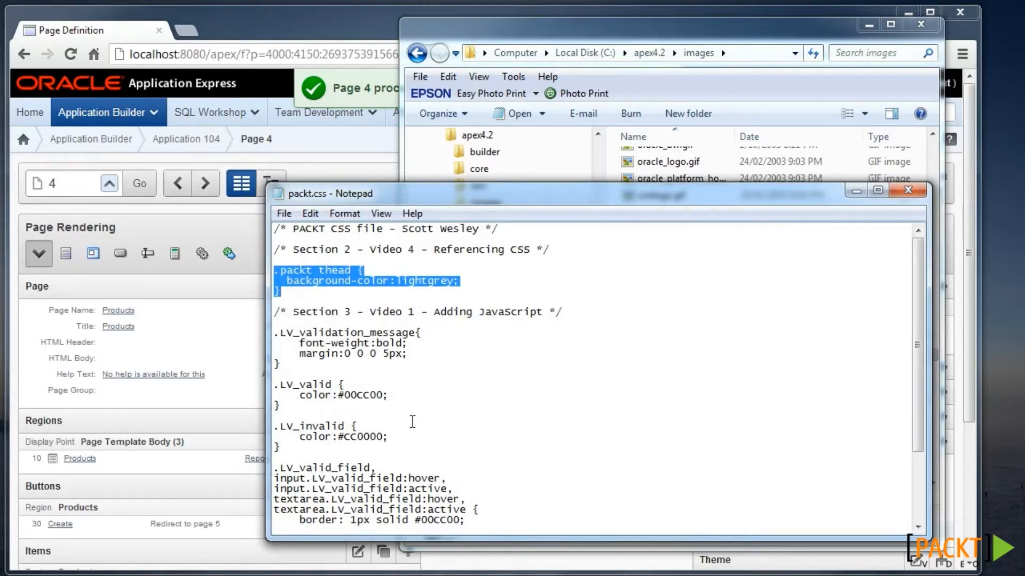
{"action": "left_click", "coordinate": [907, 190]}
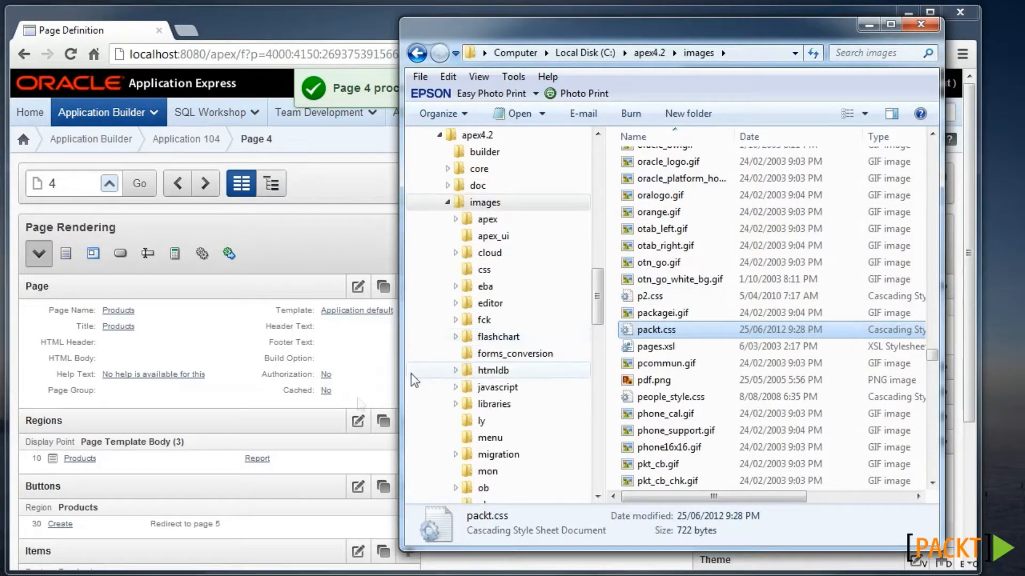
{"action": "left_click", "coordinate": [310, 447]}
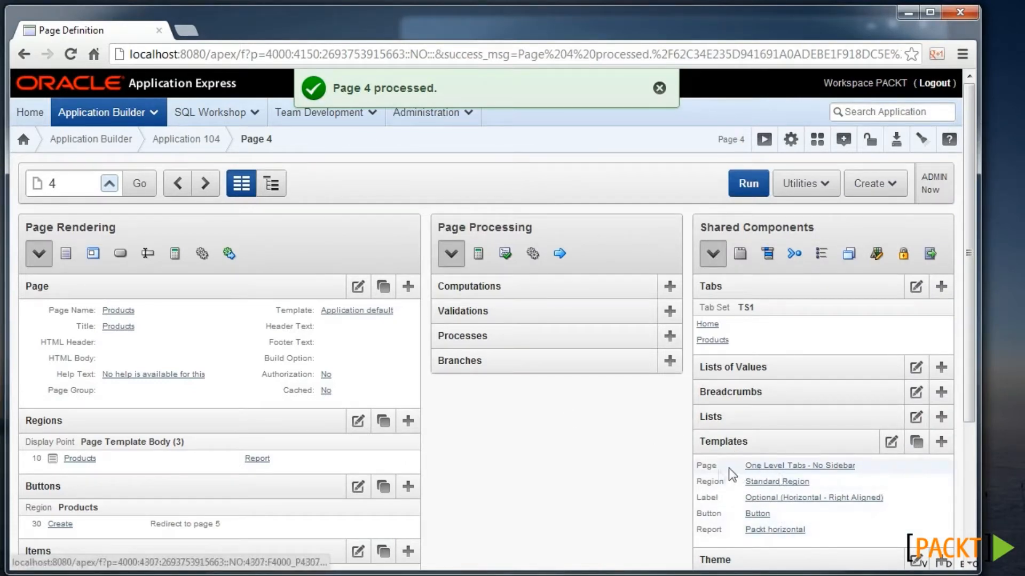
- Add '#IMAGE_PREFIX#packt.css' to the One Level Tabs - No Sidebar template's CSS file URLs and save
{"action": "left_click", "coordinate": [810, 469]}
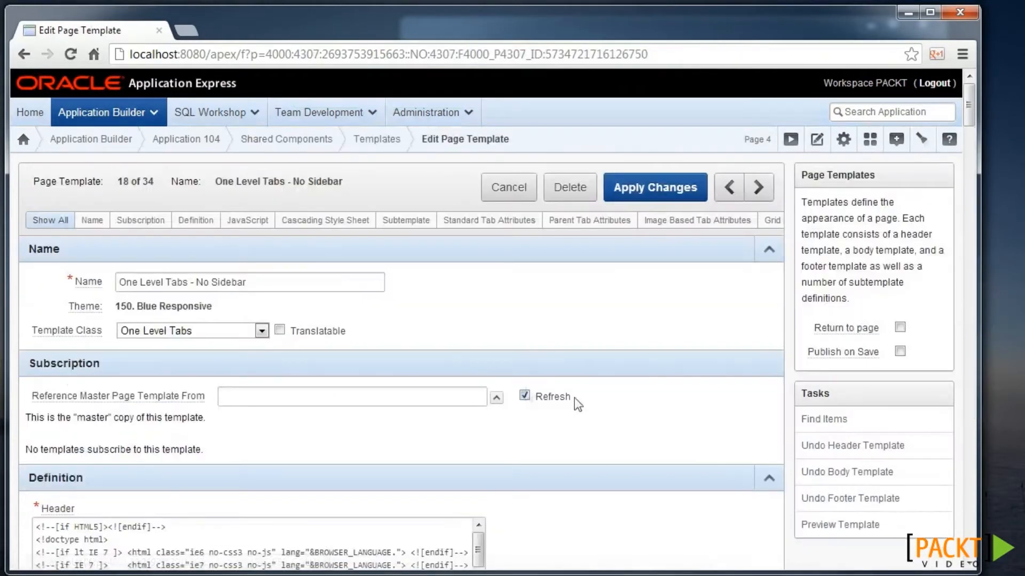
{"action": "scroll", "coordinate": [561, 395], "scroll_direction": "down", "scroll_amount": 3}
{"action": "scroll", "coordinate": [575, 379], "scroll_direction": "down", "scroll_amount": 20}
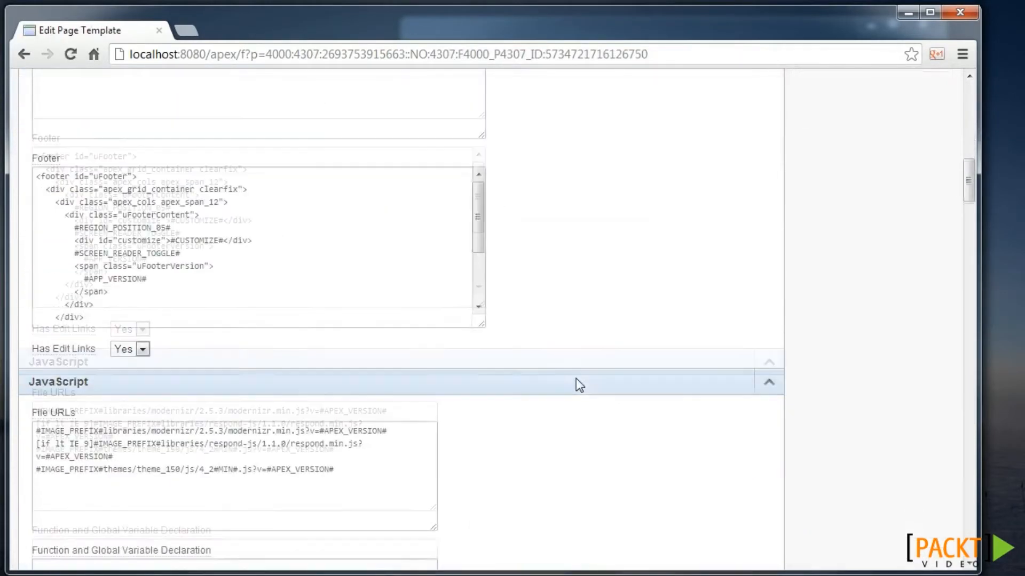
{"action": "scroll", "coordinate": [575, 379], "scroll_direction": "down", "scroll_amount": 3}
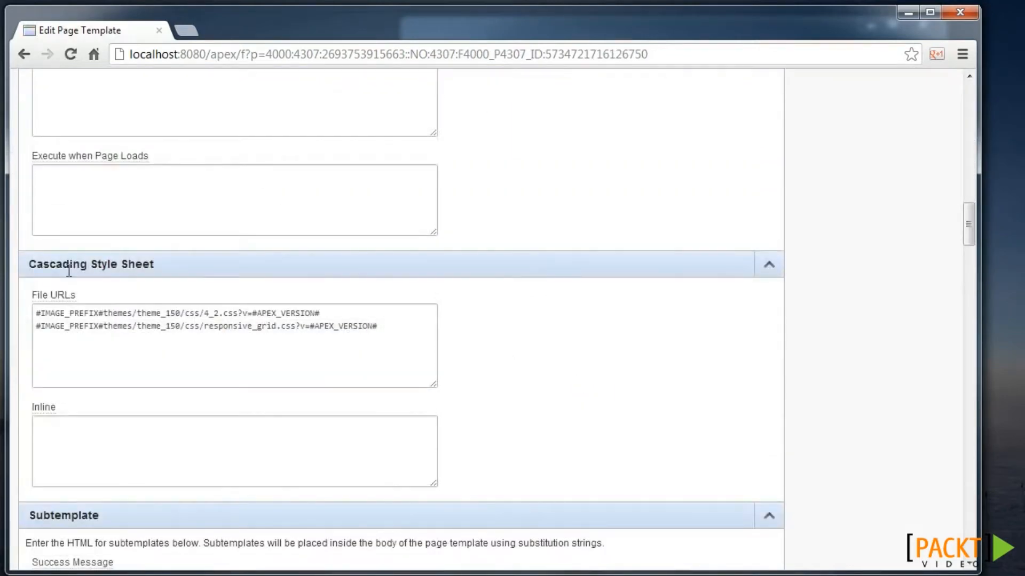
{"action": "left_click", "coordinate": [395, 326]}
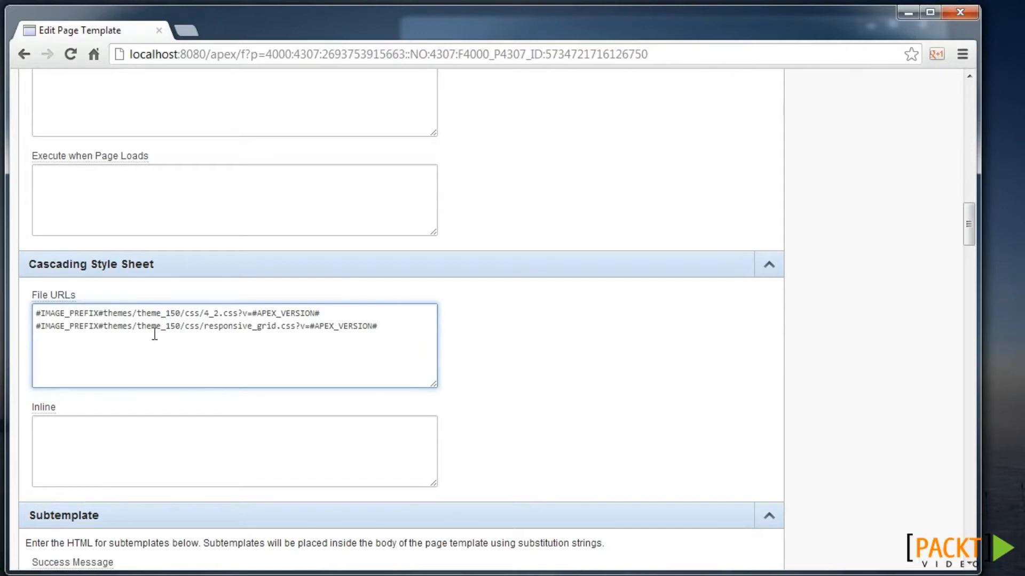
{"action": "key", "text": "Return"}
{"action": "type", "text": "#IMAGE_PREFIX#"}
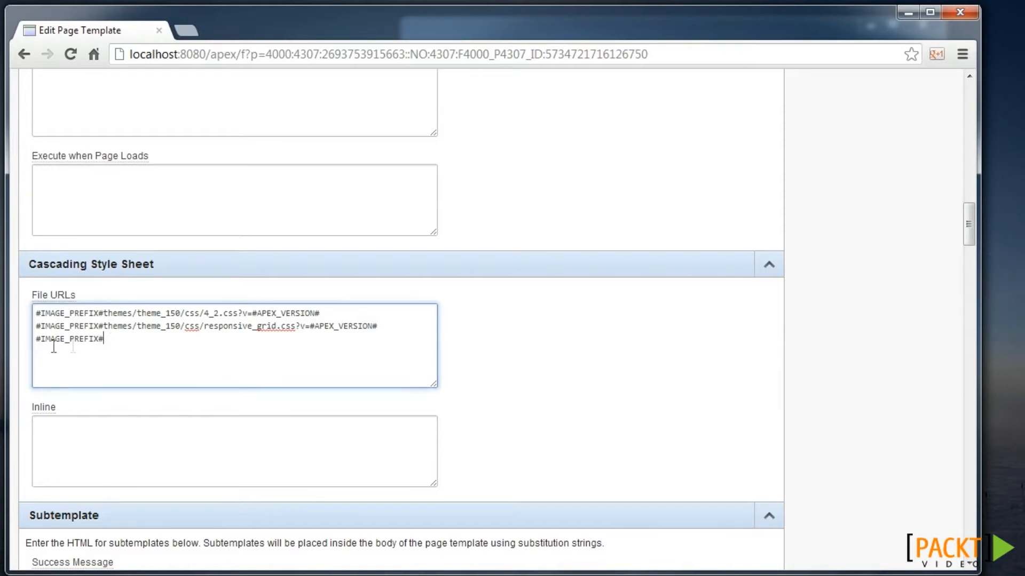
{"action": "key", "text": "alt+Tab"}
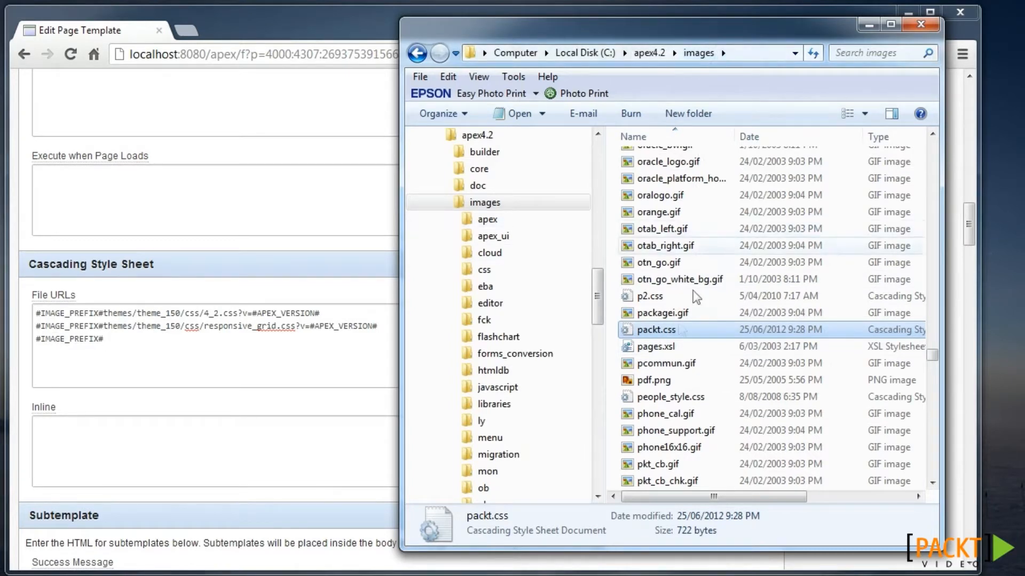
{"action": "left_click", "coordinate": [291, 349]}
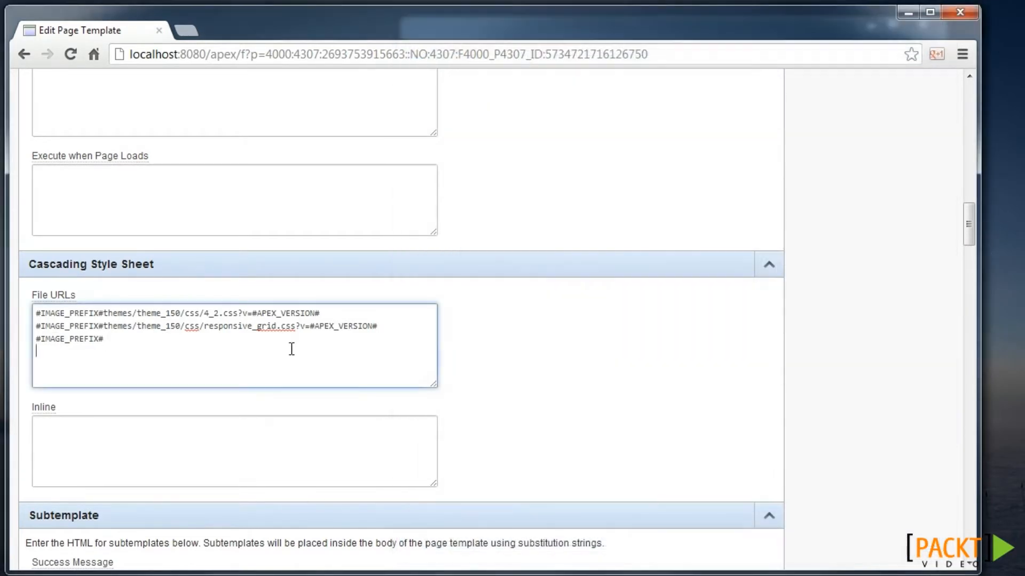
{"action": "type", "text": "packt.css"}
{"action": "left_click", "coordinate": [769, 265]}
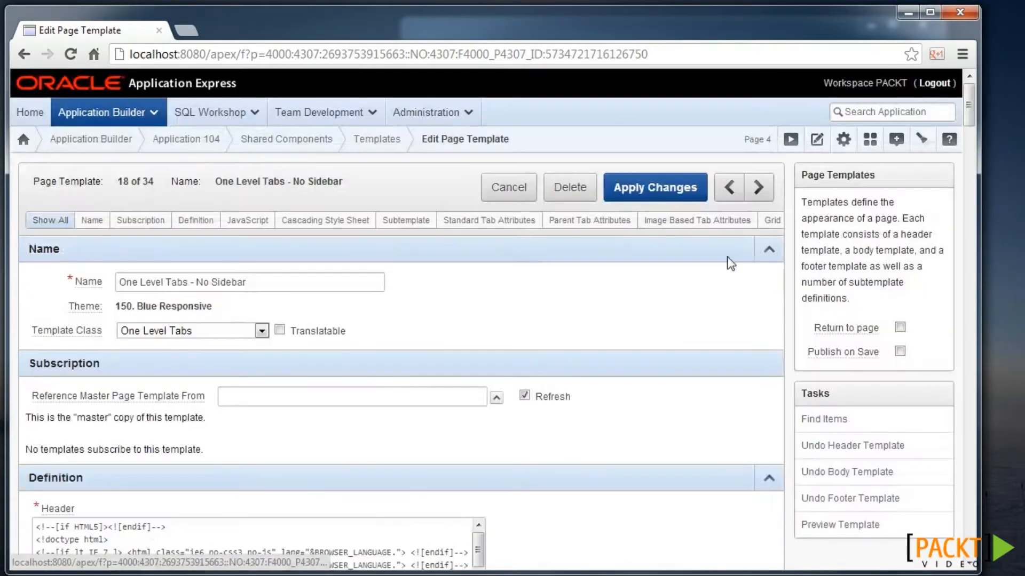
{"action": "left_click", "coordinate": [650, 185]}
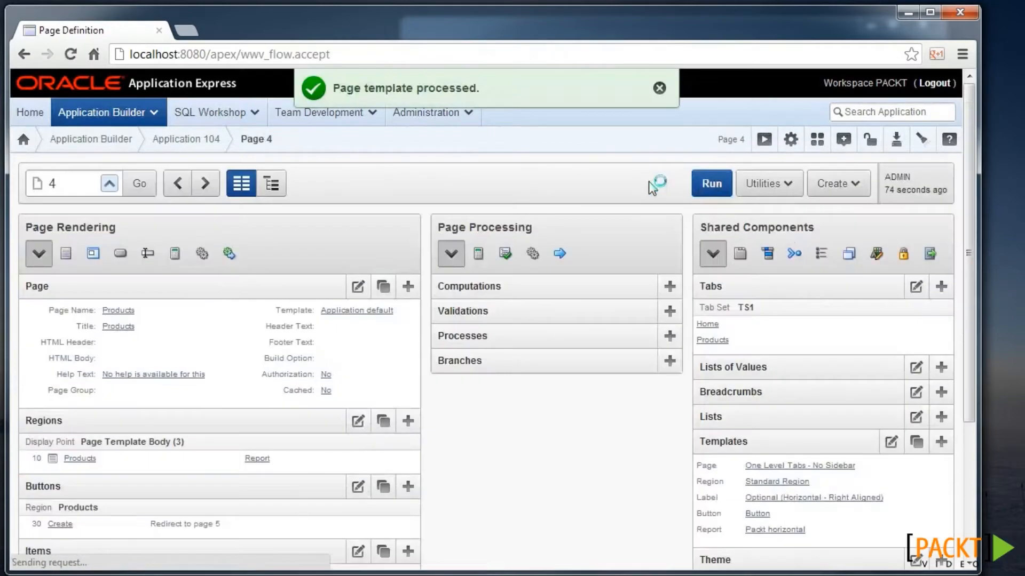
- Run the Products page, inspect the report's thead, and toggle its lightGrey background-color from packt.css
{"action": "left_click", "coordinate": [710, 186]}
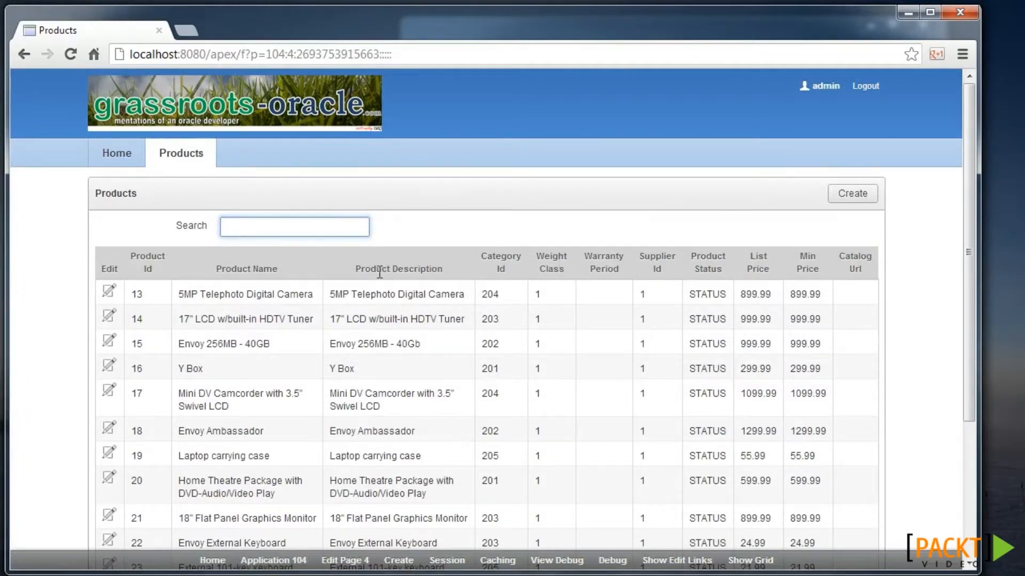
{"action": "right_click", "coordinate": [340, 268]}
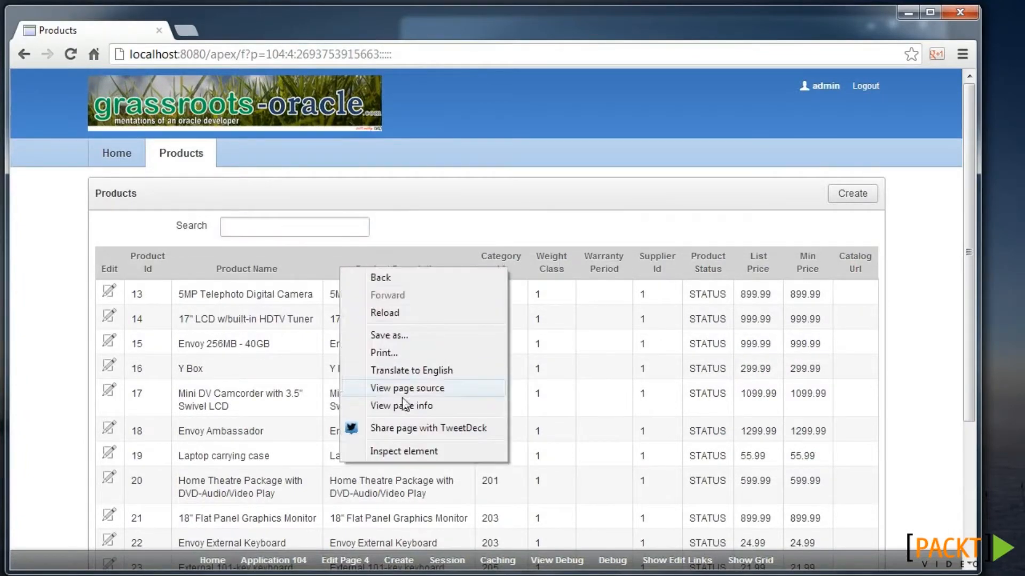
{"action": "left_click", "coordinate": [411, 452]}
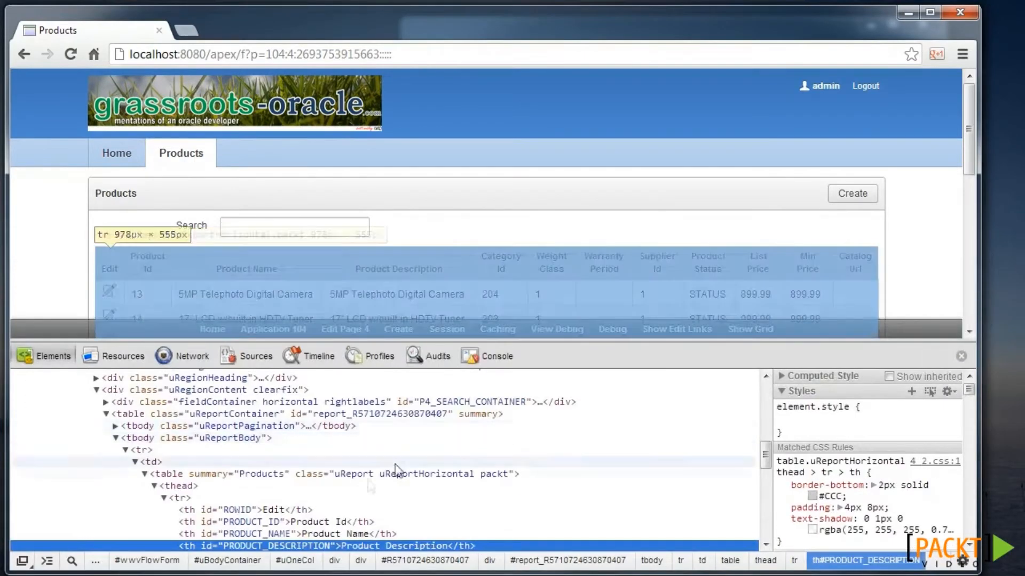
{"action": "left_click", "coordinate": [182, 487]}
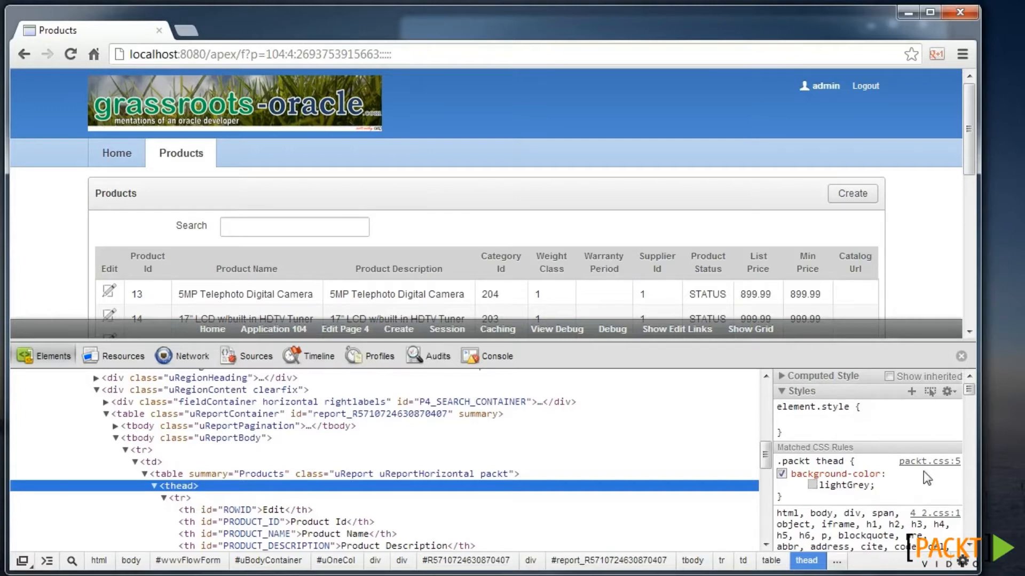
{"action": "left_click", "coordinate": [781, 473]}
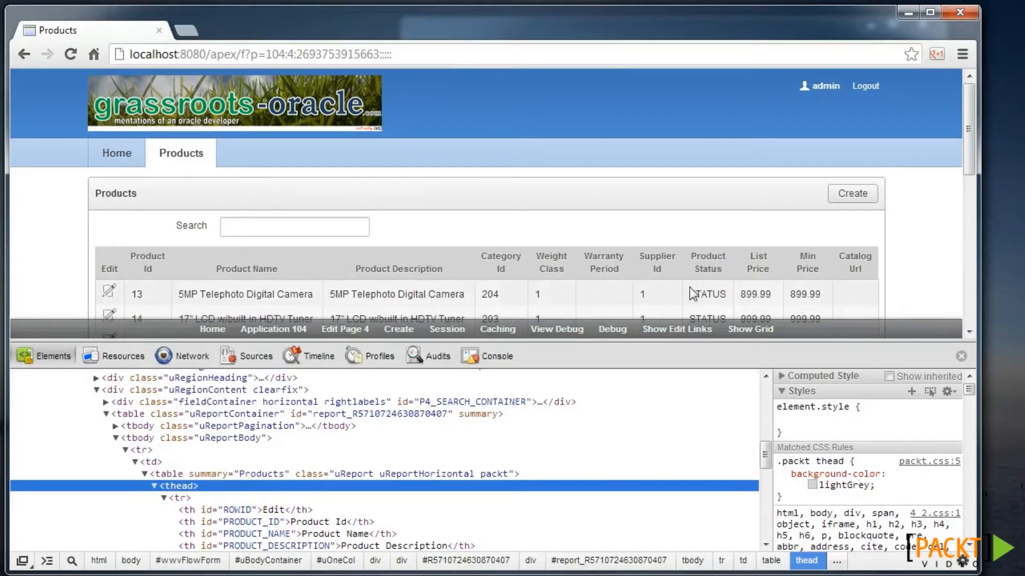
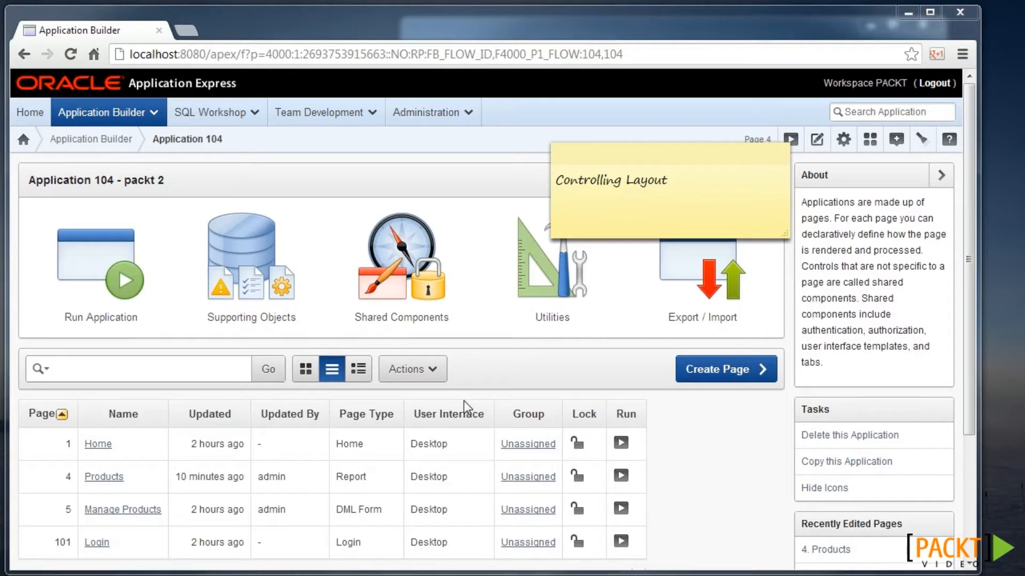
- Set the Blue Responsive - 150 theme's default page template to One Level Tabs - Right Sidebar and apply changes
{"action": "left_click", "coordinate": [436, 322]}
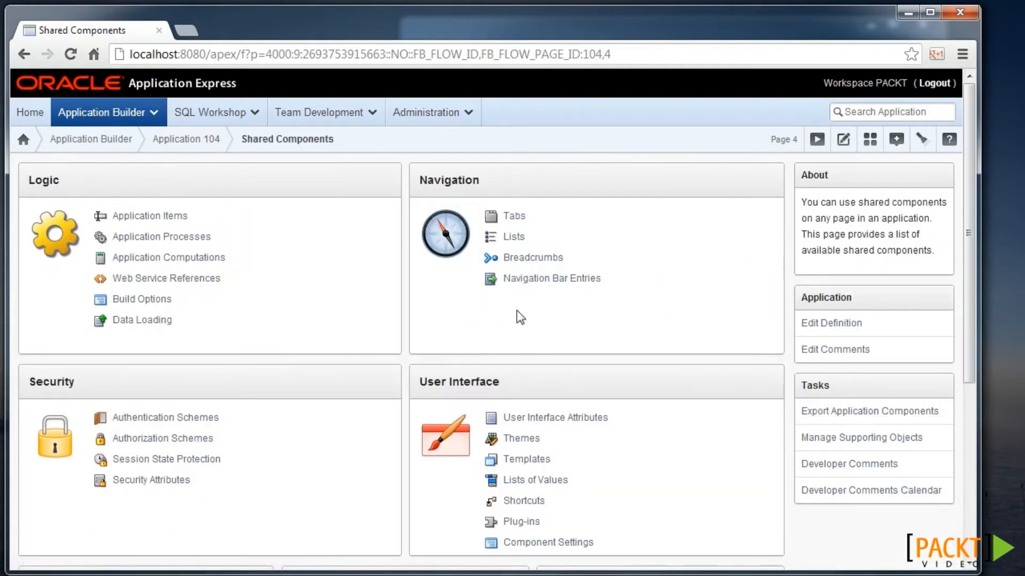
{"action": "left_click", "coordinate": [516, 440]}
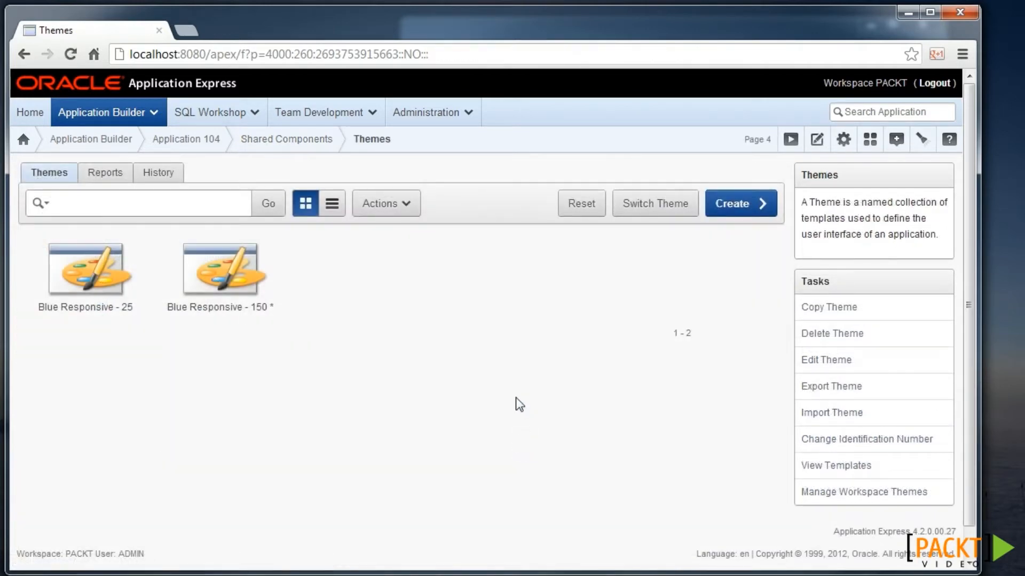
{"action": "left_click", "coordinate": [332, 205]}
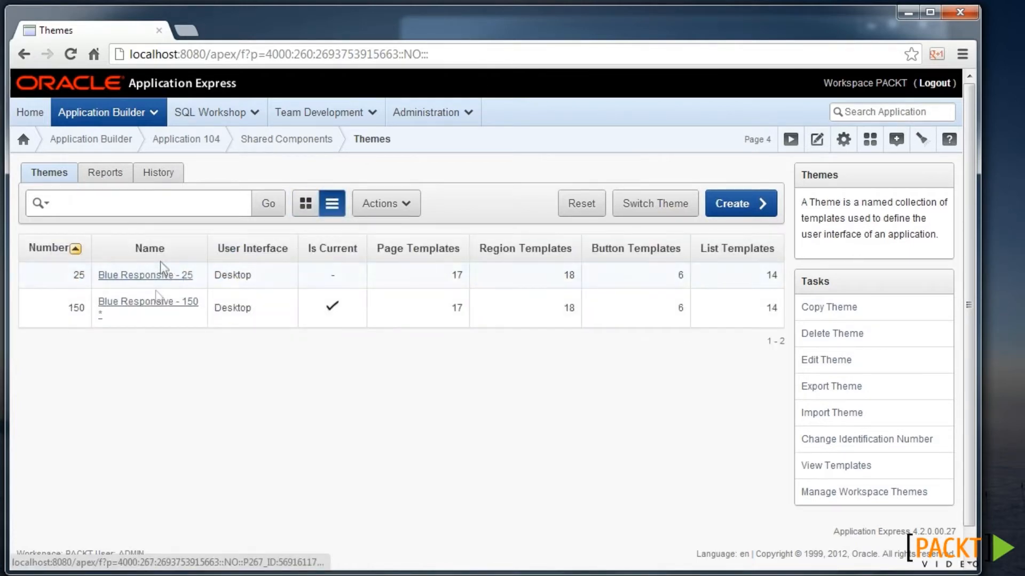
{"action": "left_click", "coordinate": [166, 307]}
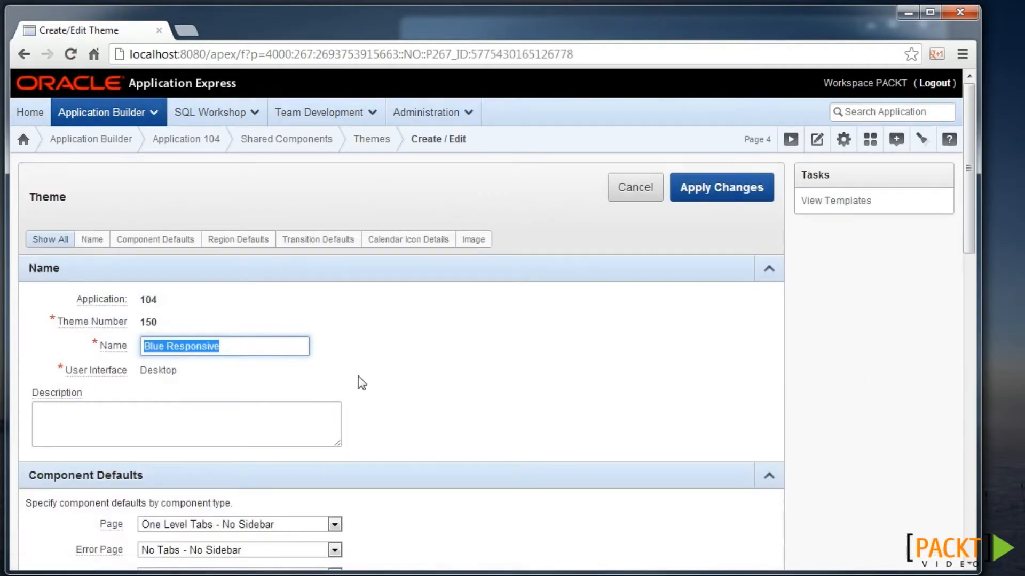
{"action": "scroll", "coordinate": [362, 383], "scroll_direction": "down", "scroll_amount": 7}
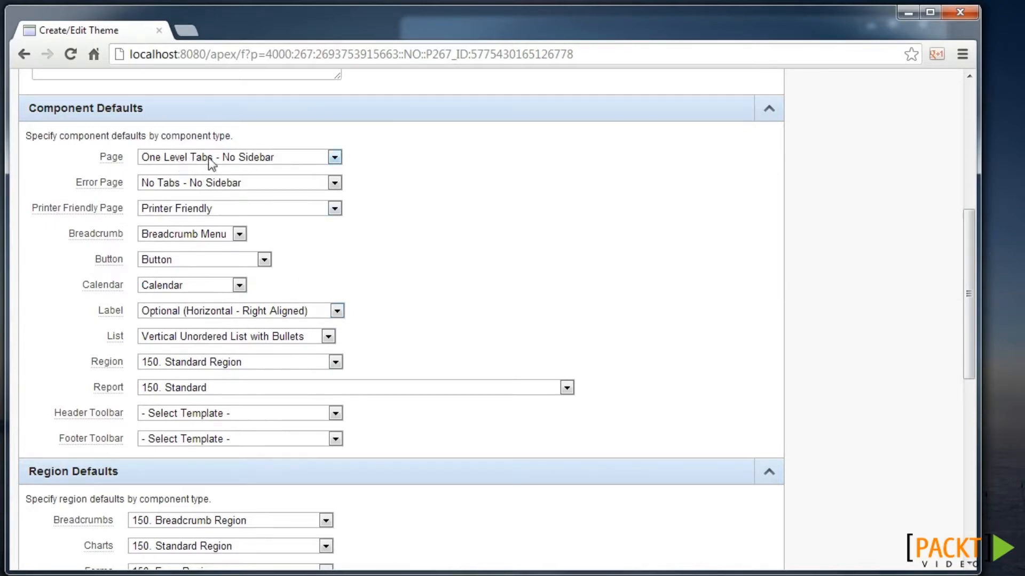
{"action": "left_click", "coordinate": [265, 161]}
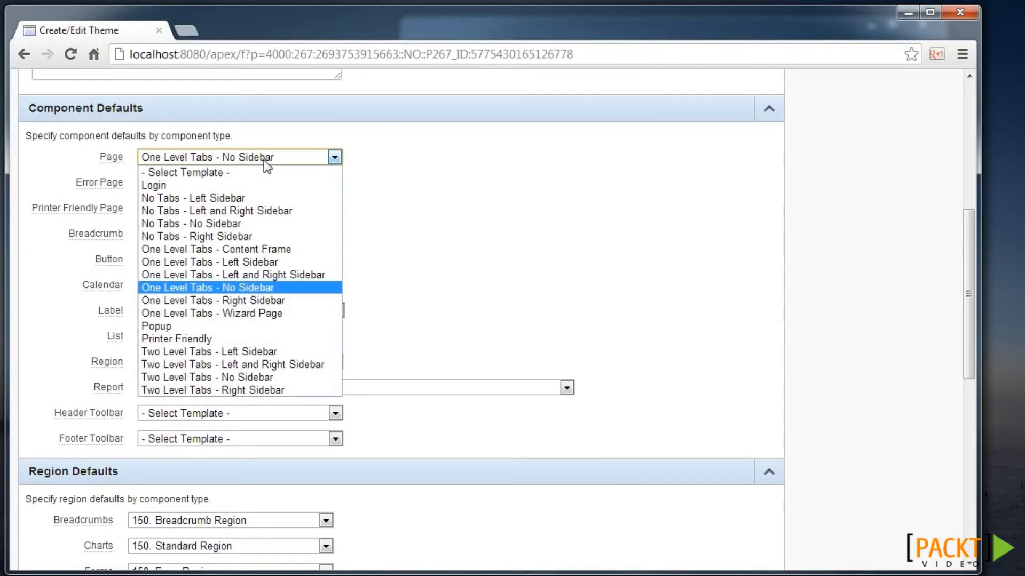
{"action": "left_click", "coordinate": [284, 303]}
{"action": "scroll", "coordinate": [766, 118], "scroll_direction": "up", "scroll_amount": 7}
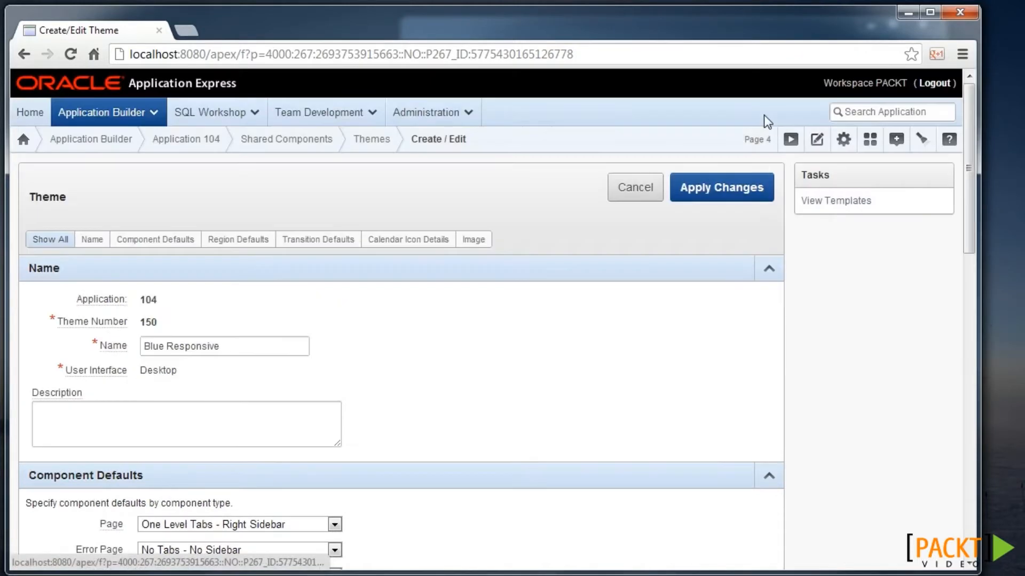
{"action": "left_click", "coordinate": [735, 191]}
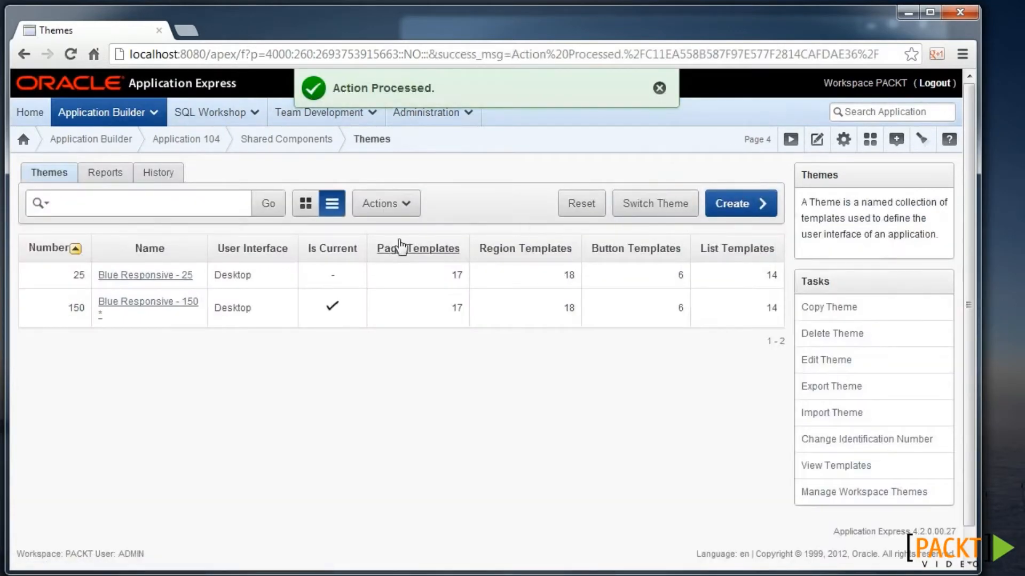
- Preview the Products page, then start a plain HTML region titled Help at Region Position 3
{"action": "left_click", "coordinate": [790, 139]}
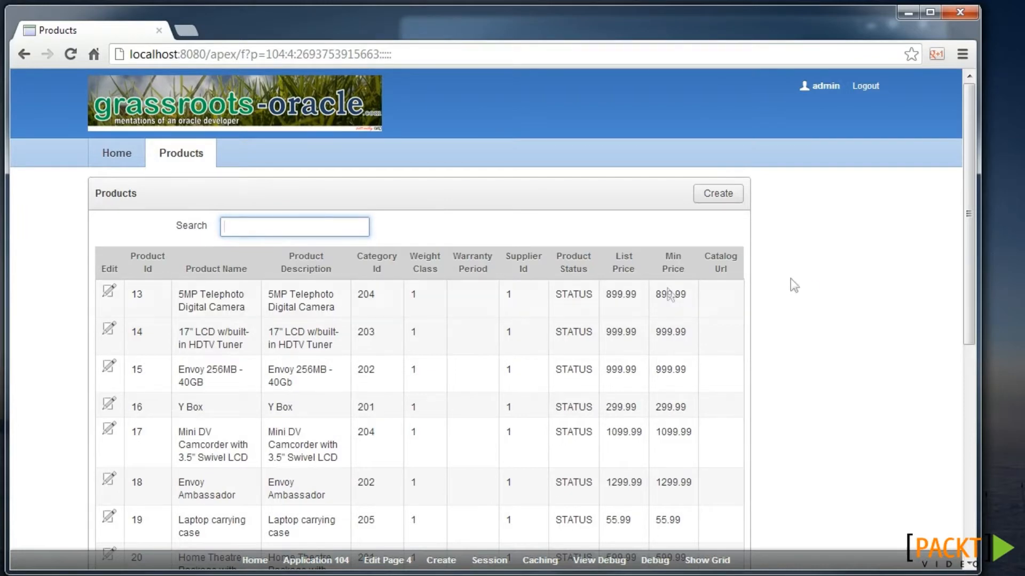
{"action": "left_click", "coordinate": [388, 562]}
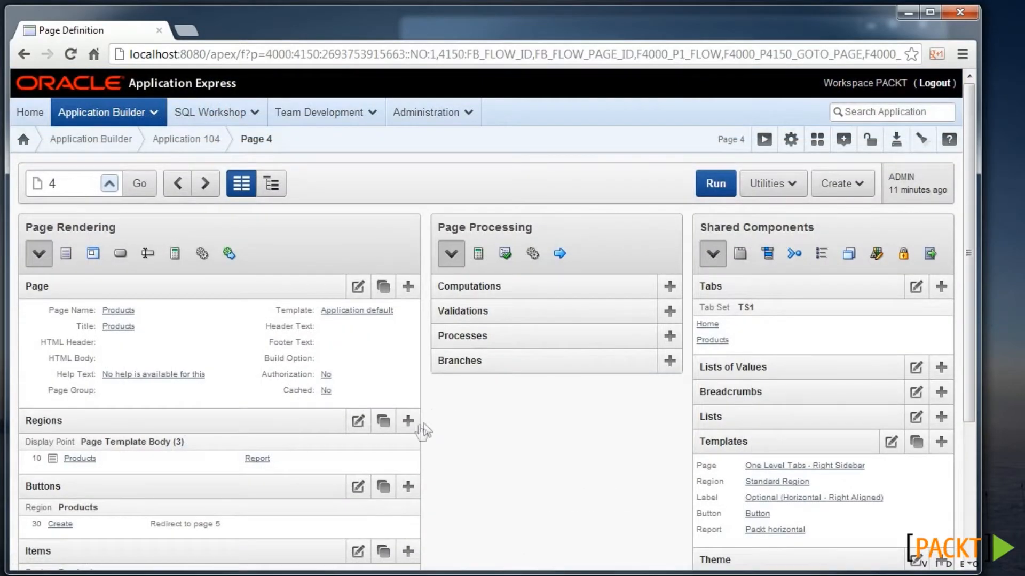
{"action": "left_click", "coordinate": [407, 421]}
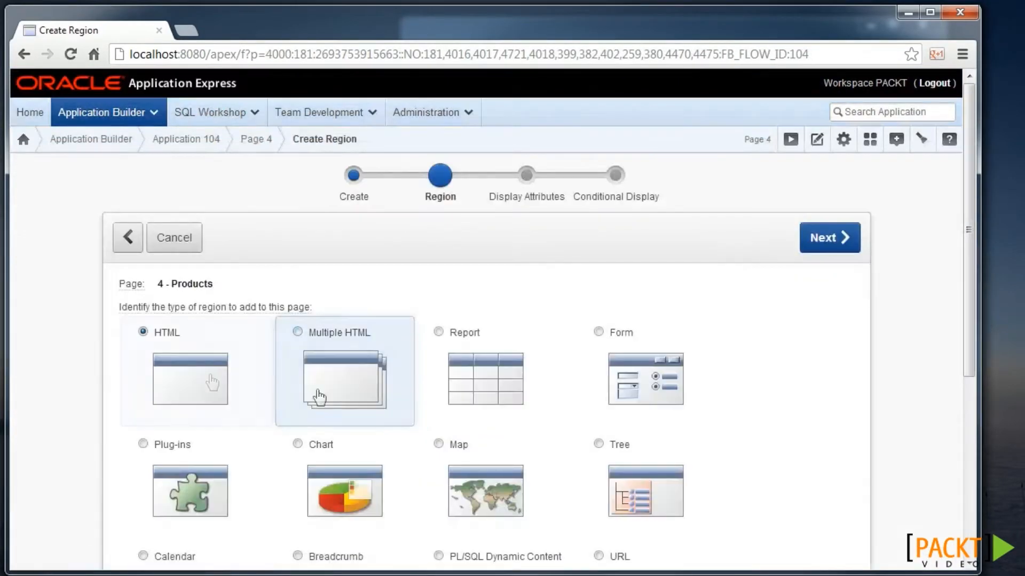
{"action": "left_click", "coordinate": [184, 377]}
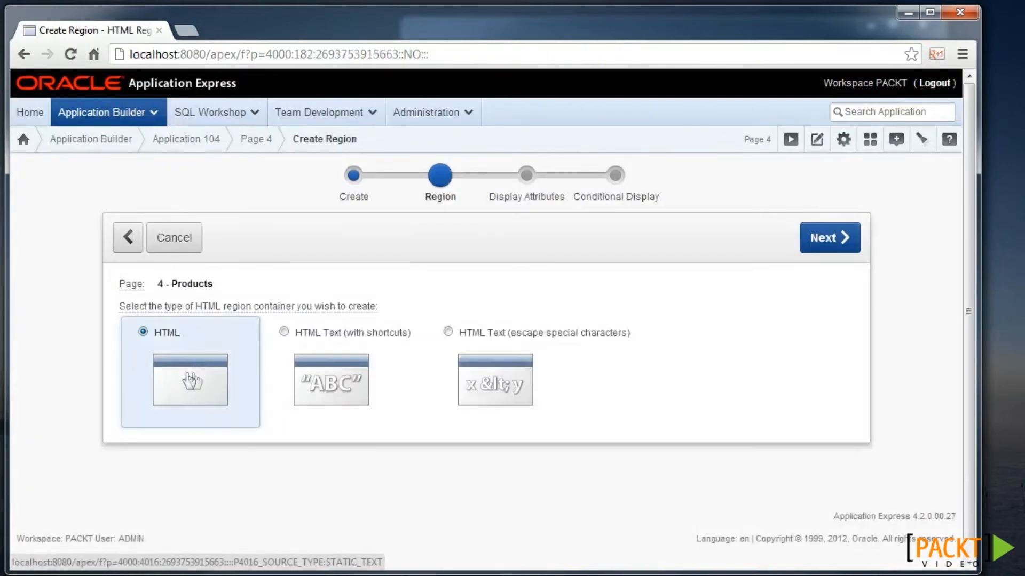
{"action": "left_click", "coordinate": [204, 380]}
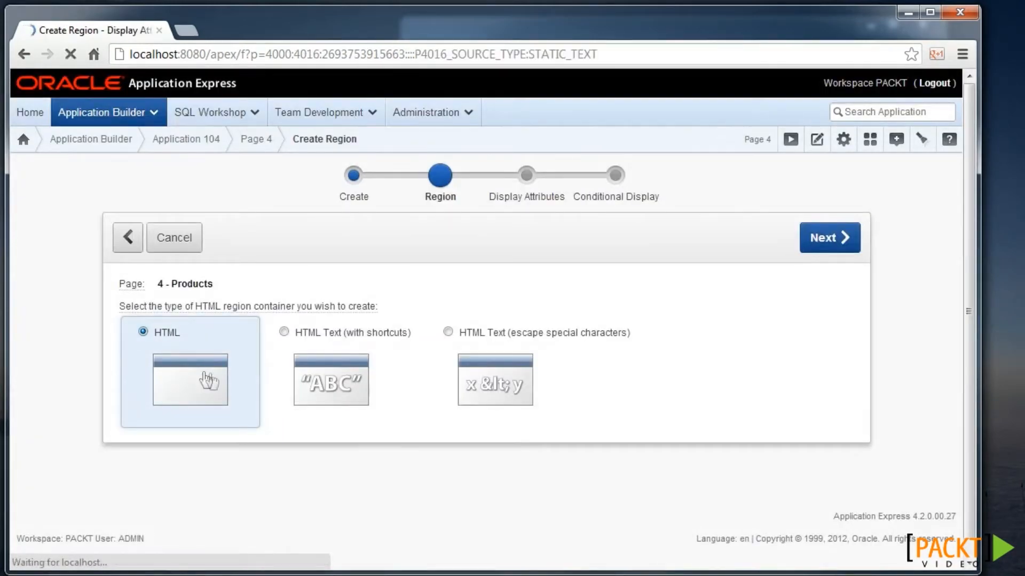
{"action": "type", "text": "Help"}
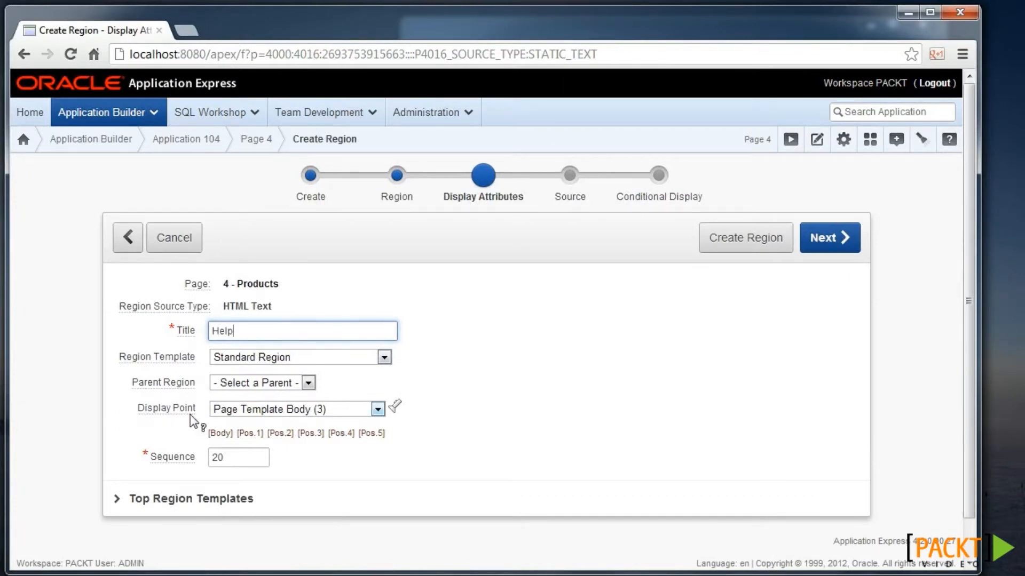
{"action": "left_click", "coordinate": [396, 407]}
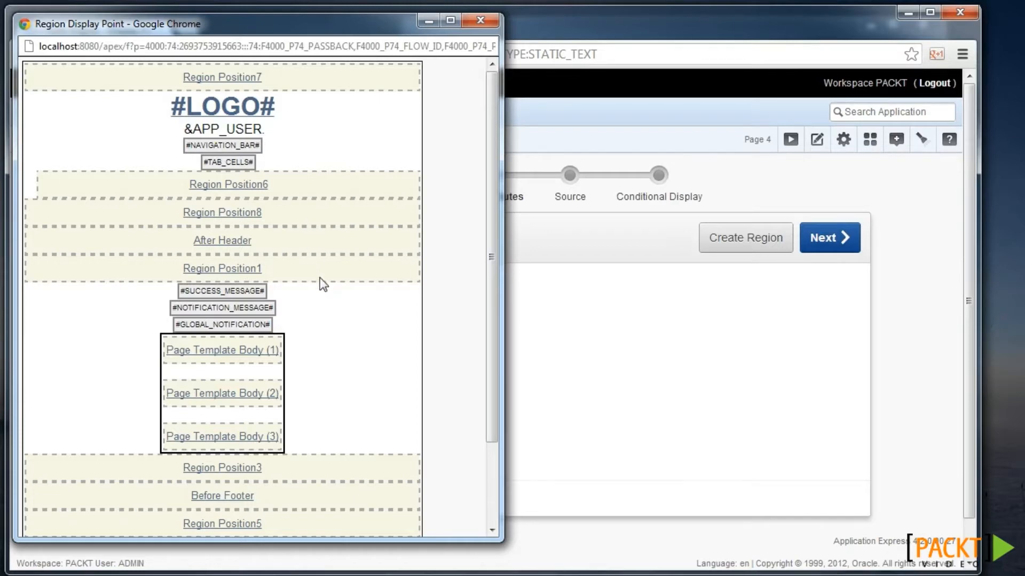
{"action": "scroll", "coordinate": [319, 277], "scroll_direction": "down", "scroll_amount": 3}
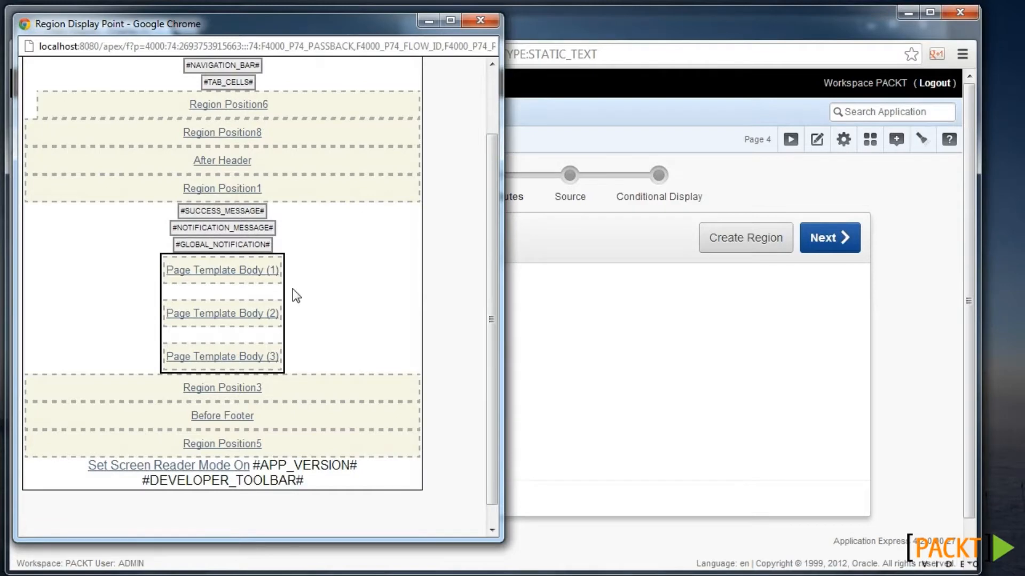
{"action": "scroll", "coordinate": [293, 289], "scroll_direction": "up", "scroll_amount": 1}
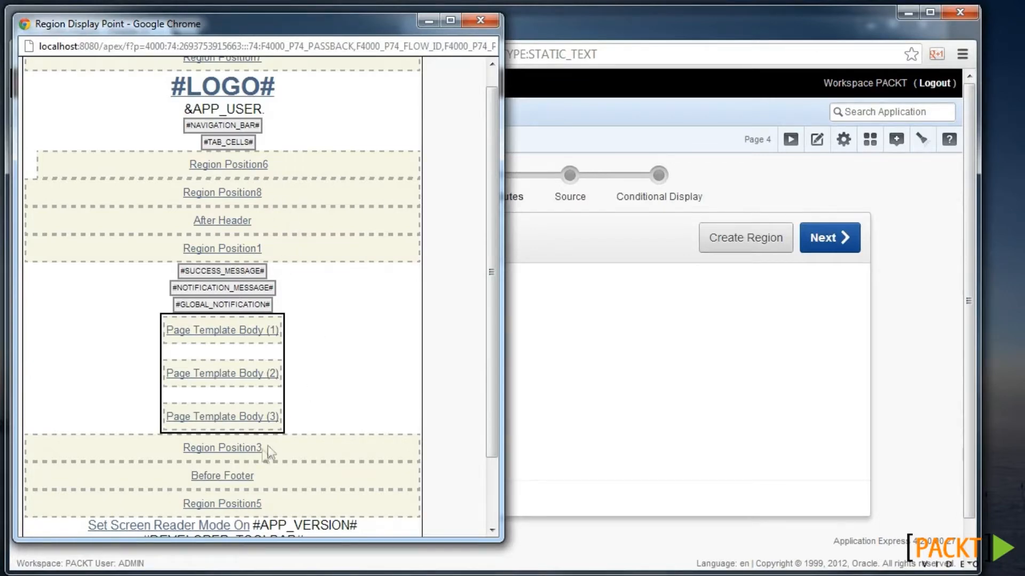
{"action": "left_click", "coordinate": [254, 452]}
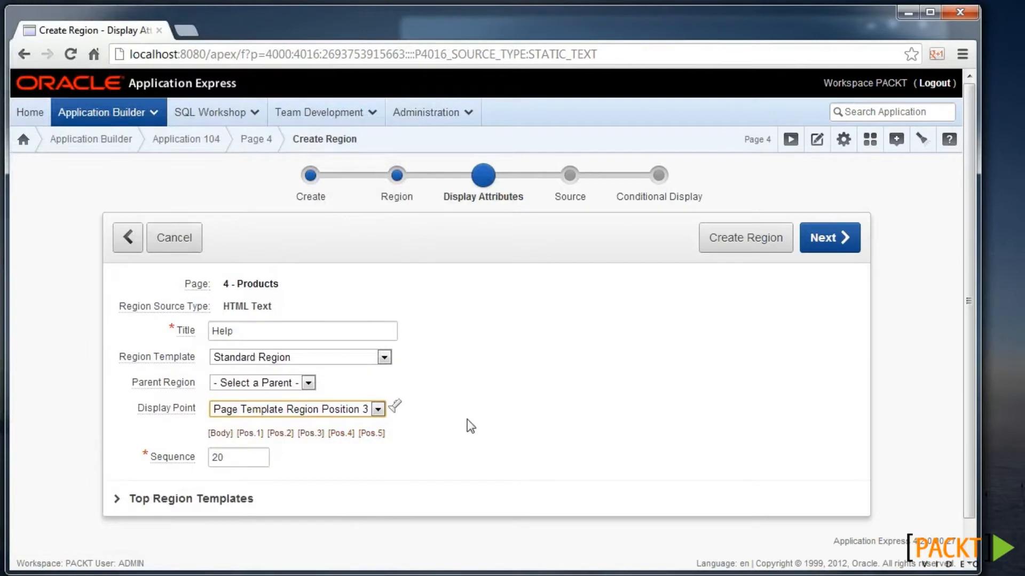
- Enter 'This is our page help' as the region source and create the Help region
{"action": "left_click", "coordinate": [830, 237]}
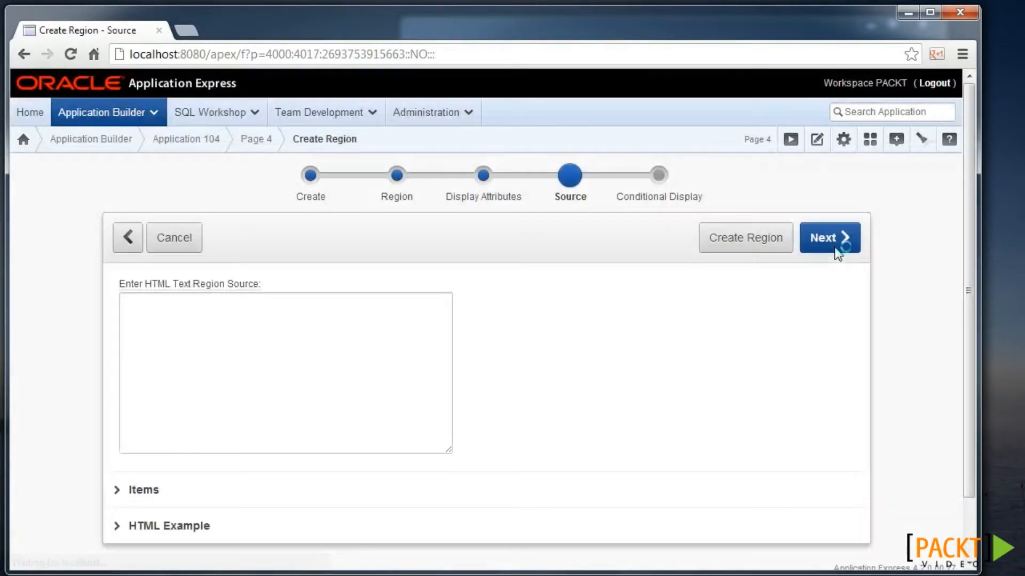
{"action": "left_click", "coordinate": [284, 309]}
{"action": "type", "text": "This is oiur"}
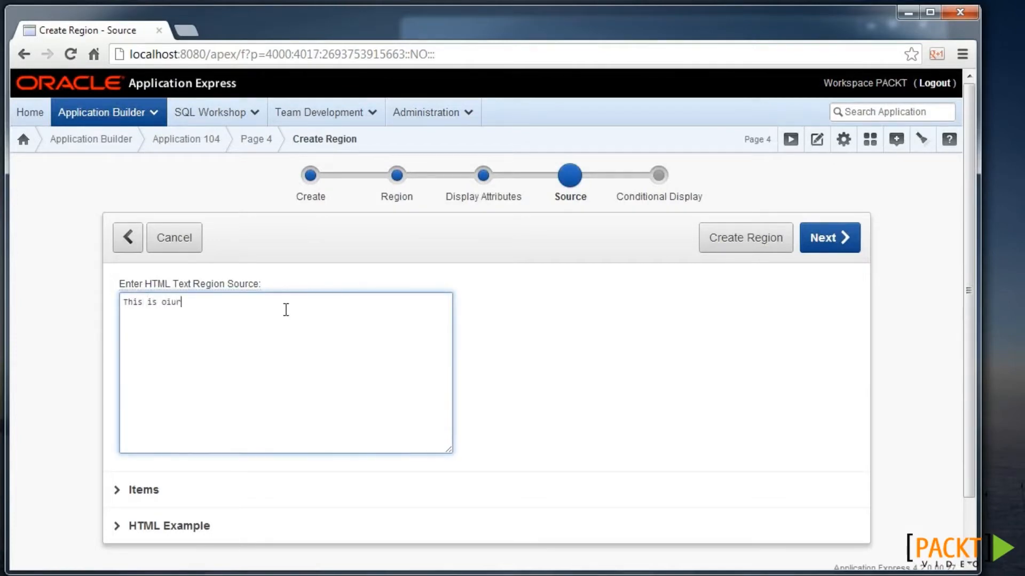
{"action": "key", "text": "BackSpace"}
{"action": "key", "text": "BackSpace"}
{"action": "key", "text": "BackSpace"}
{"action": "type", "text": "ur page help"}
{"action": "left_click", "coordinate": [834, 238]}
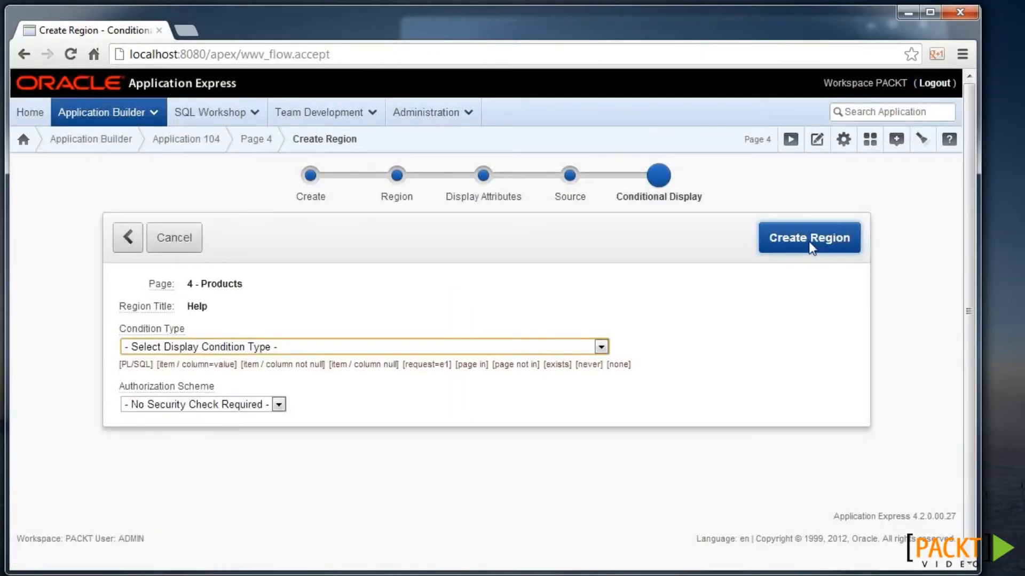
{"action": "left_click", "coordinate": [808, 241]}
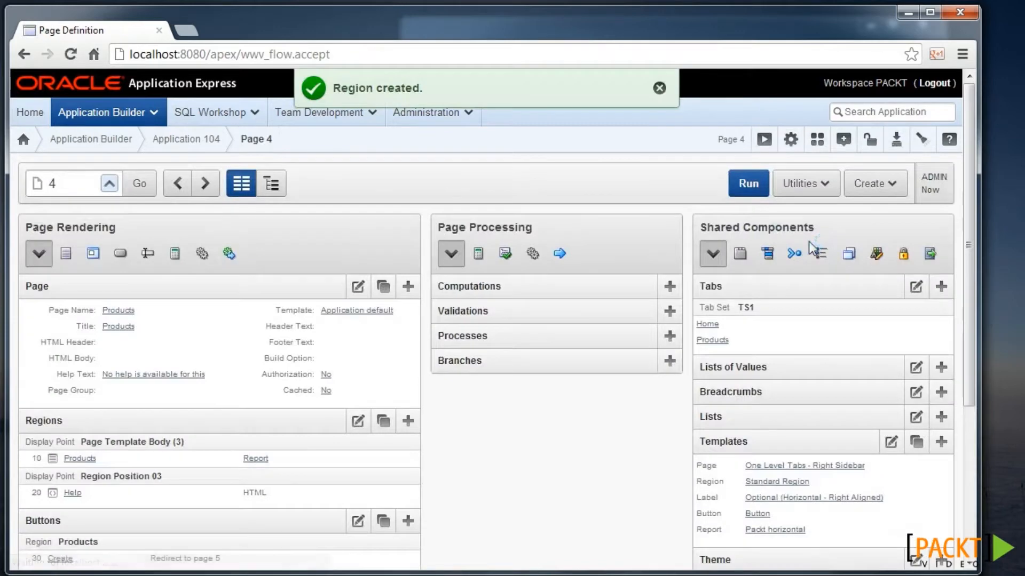
- Check the new Help region on the running page, then open the One Level Tabs - Right Sidebar template
{"action": "left_click", "coordinate": [749, 184]}
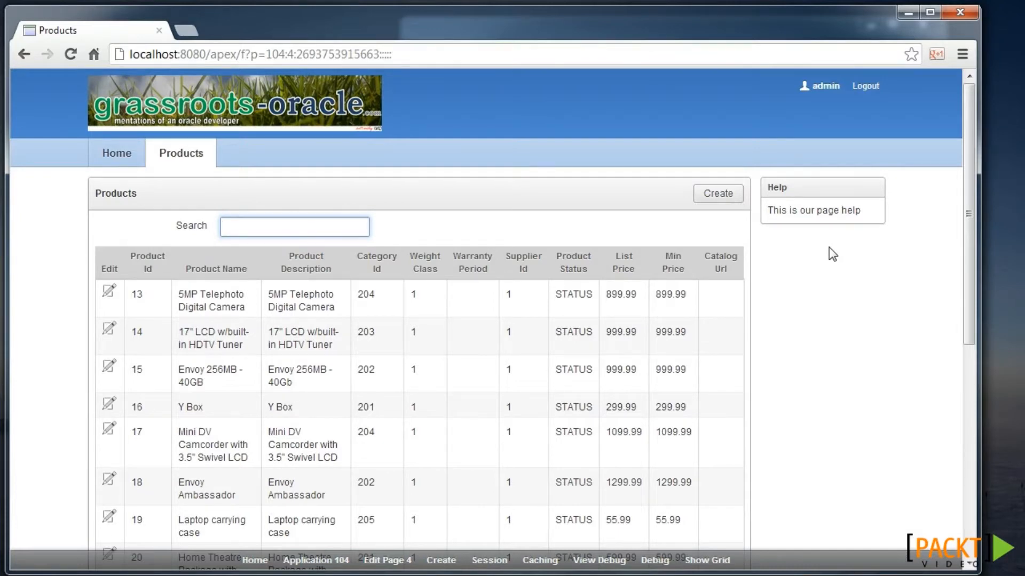
{"action": "left_click", "coordinate": [383, 566]}
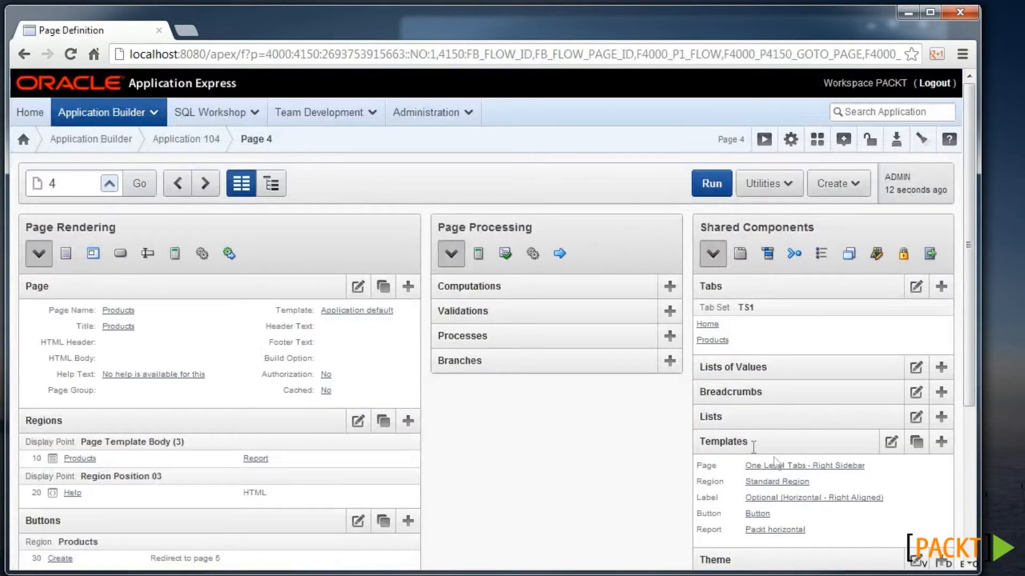
{"action": "left_click", "coordinate": [844, 467]}
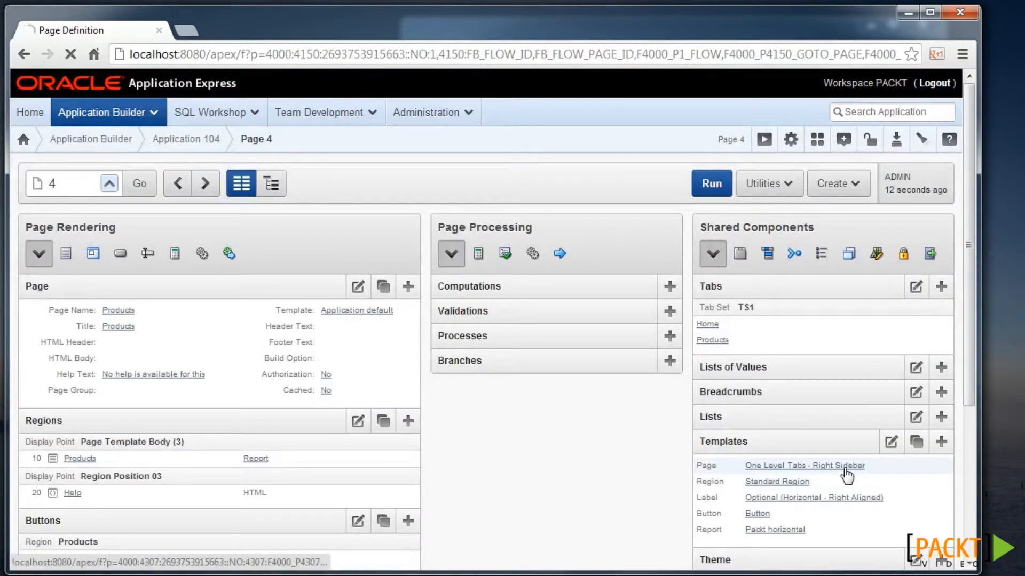
- Highlight the template's main column attributes, #BOX_BODY#, the uRightCol id and the region position number
{"action": "scroll", "coordinate": [619, 373], "scroll_direction": "down", "scroll_amount": 3}
{"action": "scroll", "coordinate": [619, 373], "scroll_direction": "down", "scroll_amount": 5}
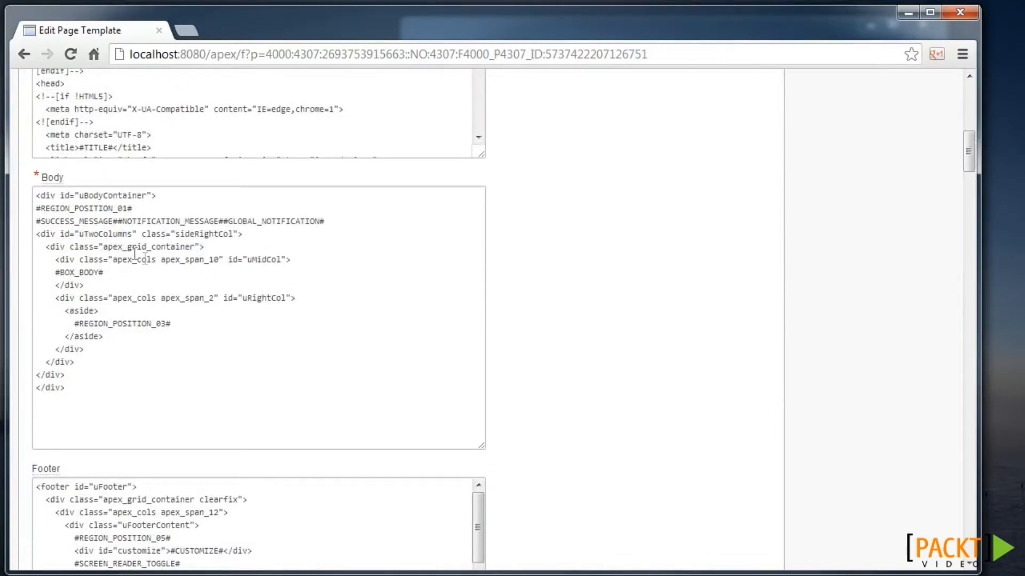
{"action": "left_click_drag", "start_coordinate": [283, 259], "coordinate": [165, 260]}
{"action": "left_click_drag", "start_coordinate": [55, 272], "coordinate": [105, 273]}
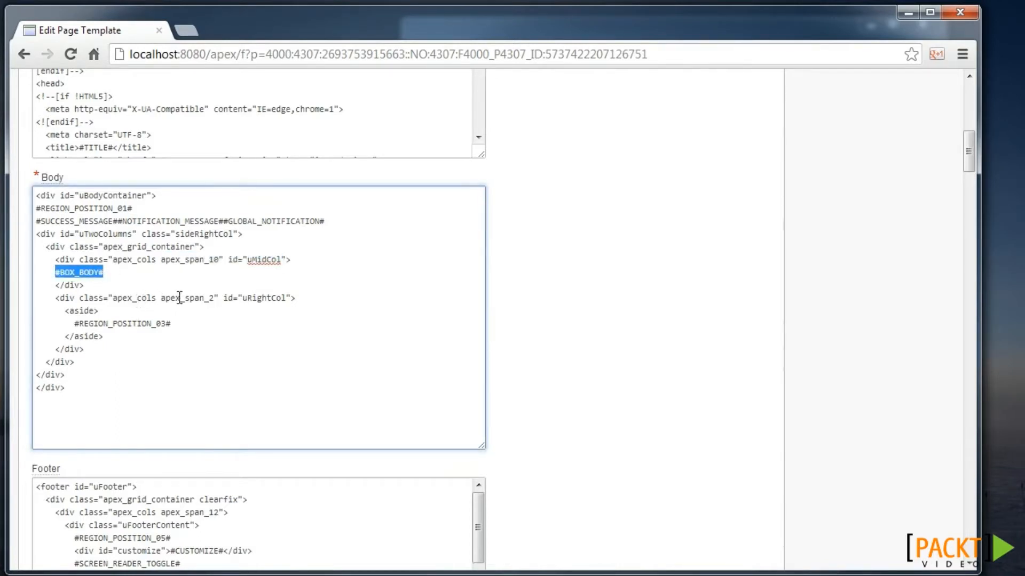
{"action": "left_click_drag", "start_coordinate": [247, 299], "coordinate": [286, 297]}
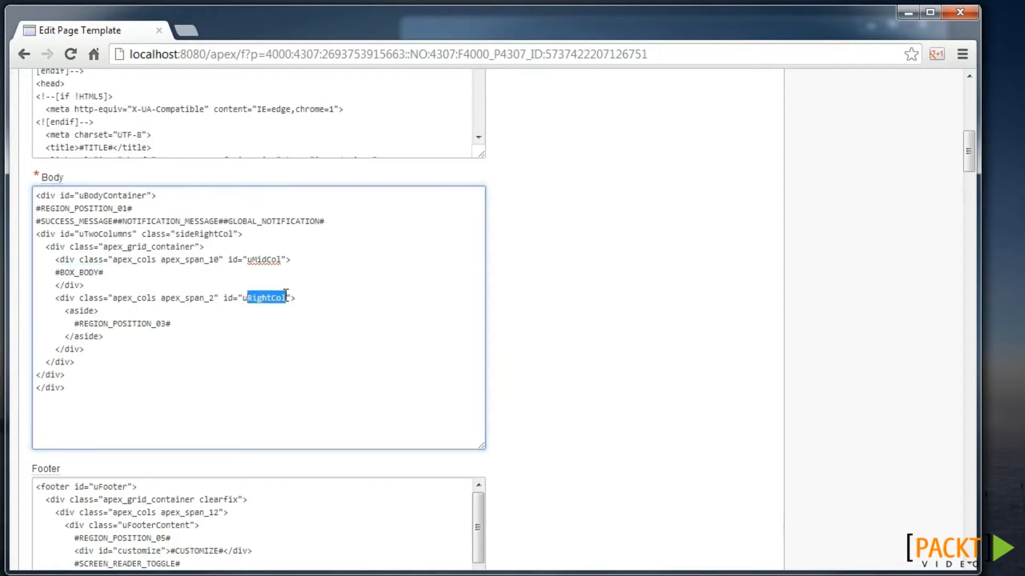
{"action": "left_click_drag", "start_coordinate": [146, 324], "coordinate": [160, 324]}
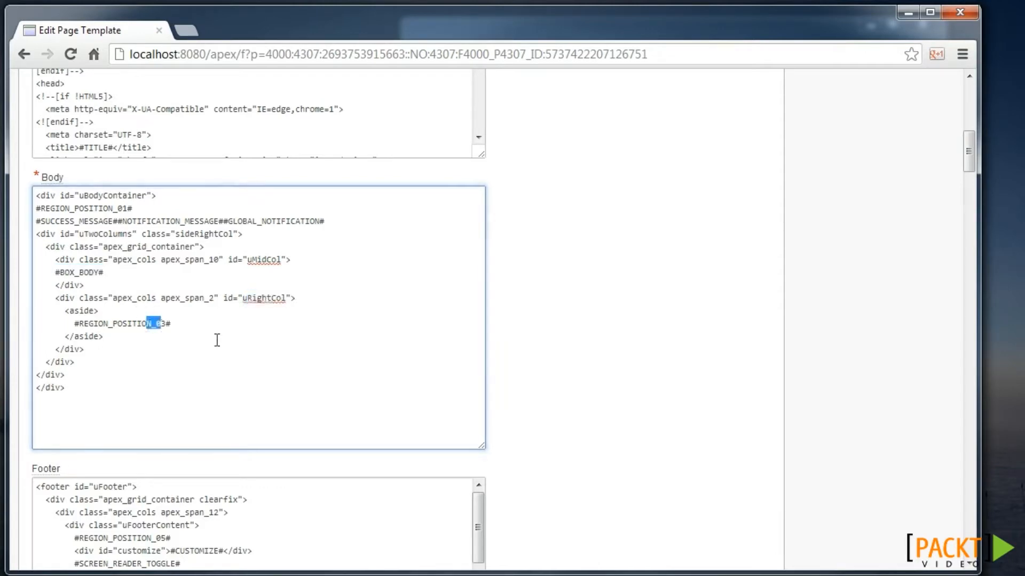
{"action": "scroll", "coordinate": [218, 340], "scroll_direction": "down", "scroll_amount": 2}
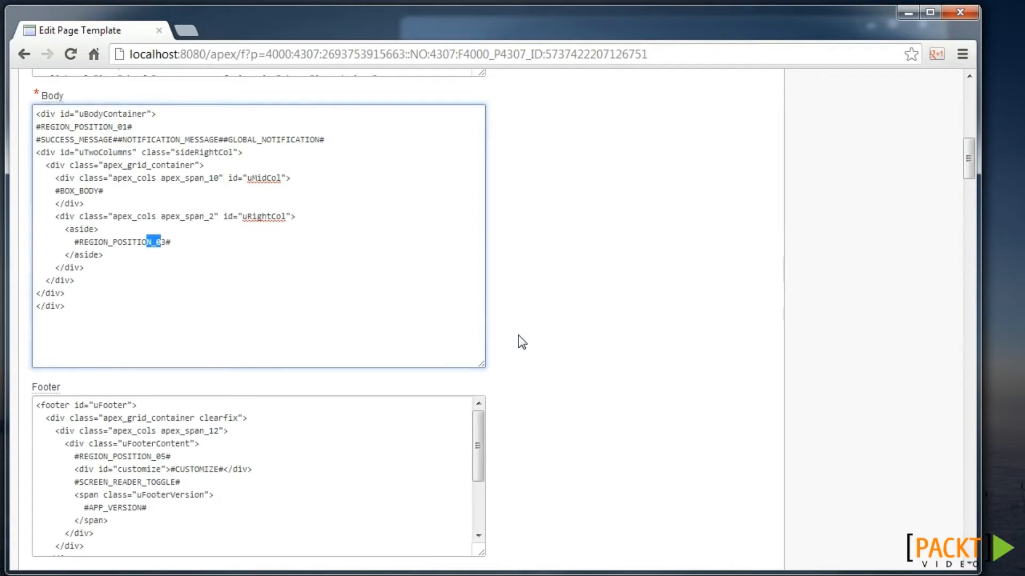
{"action": "scroll", "coordinate": [517, 335], "scroll_direction": "up", "scroll_amount": 1}
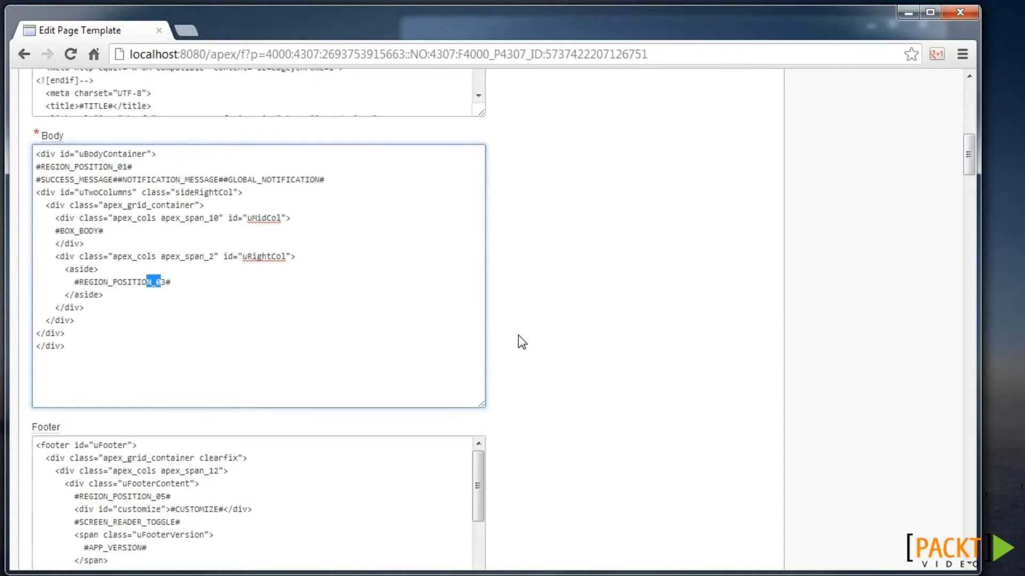
{"action": "scroll", "coordinate": [517, 336], "scroll_direction": "up", "scroll_amount": 10}
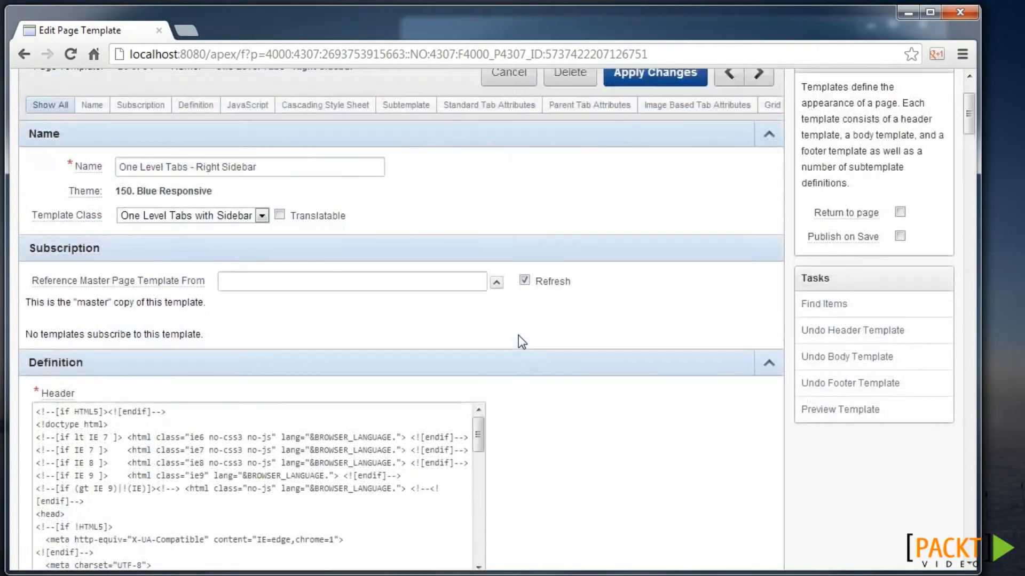
{"action": "scroll", "coordinate": [517, 335], "scroll_direction": "up", "scroll_amount": 1}
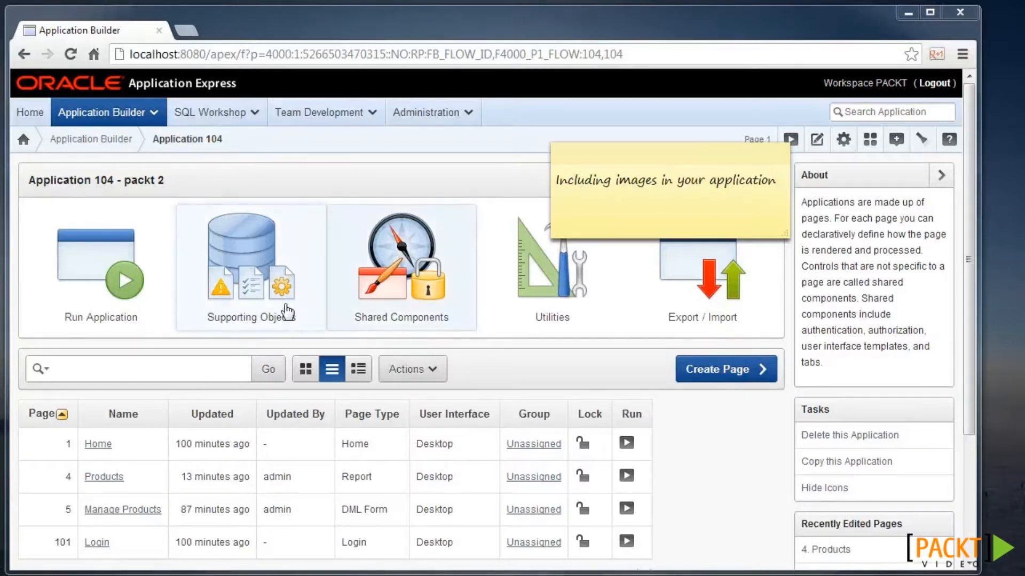
- Upload grassroots-oracle.png as a new image in the application's shared Images
{"action": "left_click", "coordinate": [124, 291]}
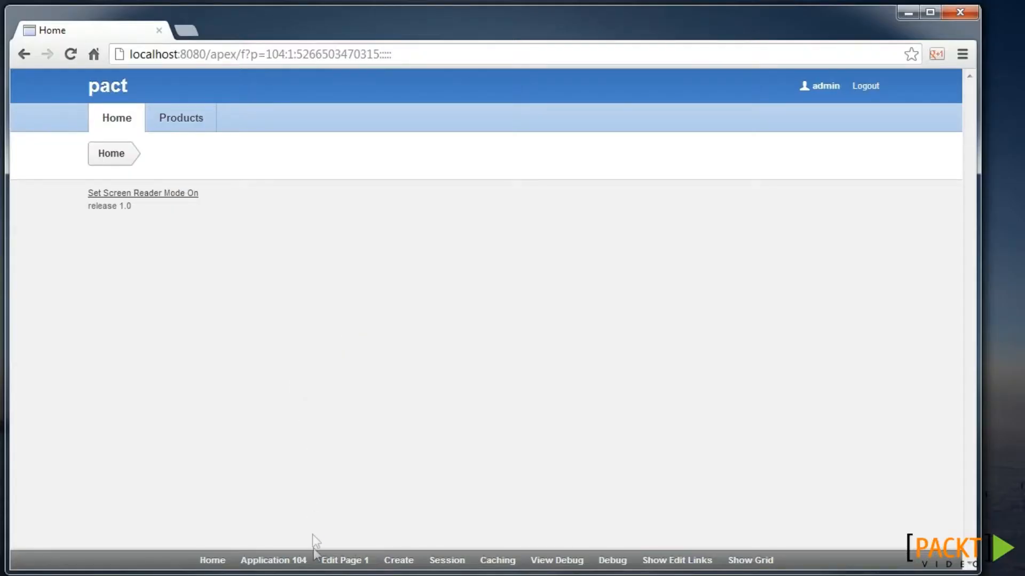
{"action": "left_click", "coordinate": [304, 564]}
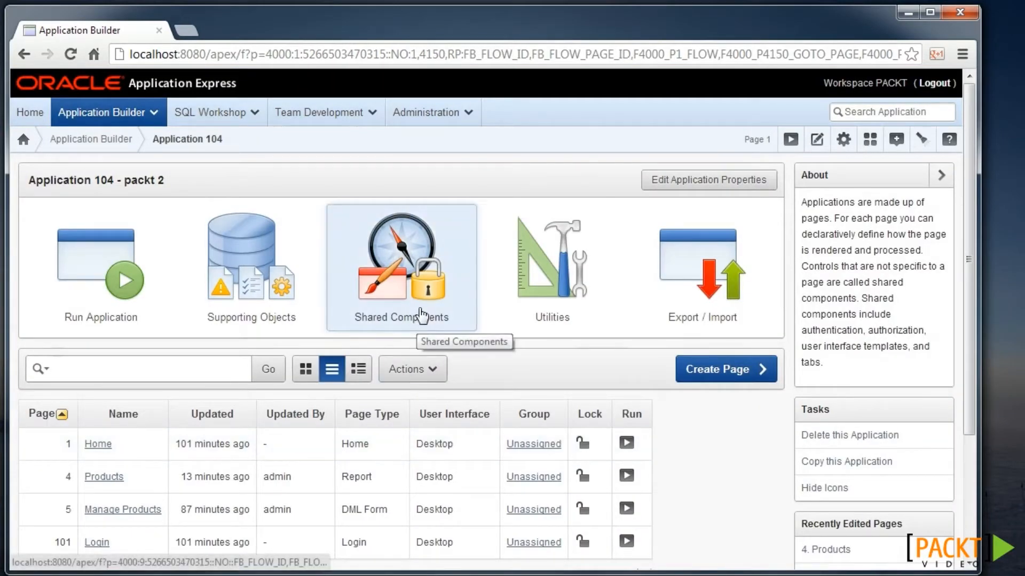
{"action": "left_click", "coordinate": [416, 285]}
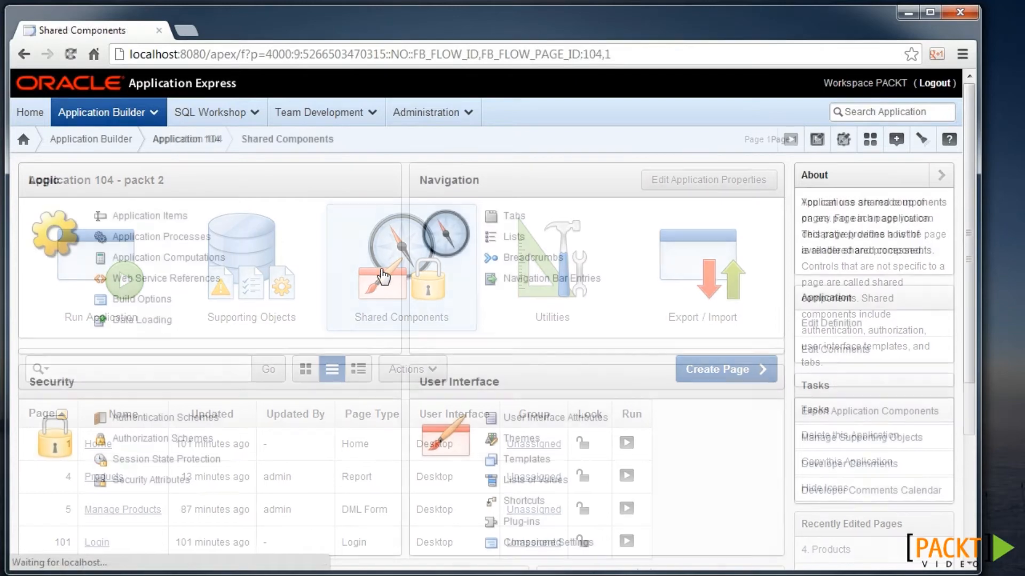
{"action": "scroll", "coordinate": [249, 370], "scroll_direction": "down", "scroll_amount": 3}
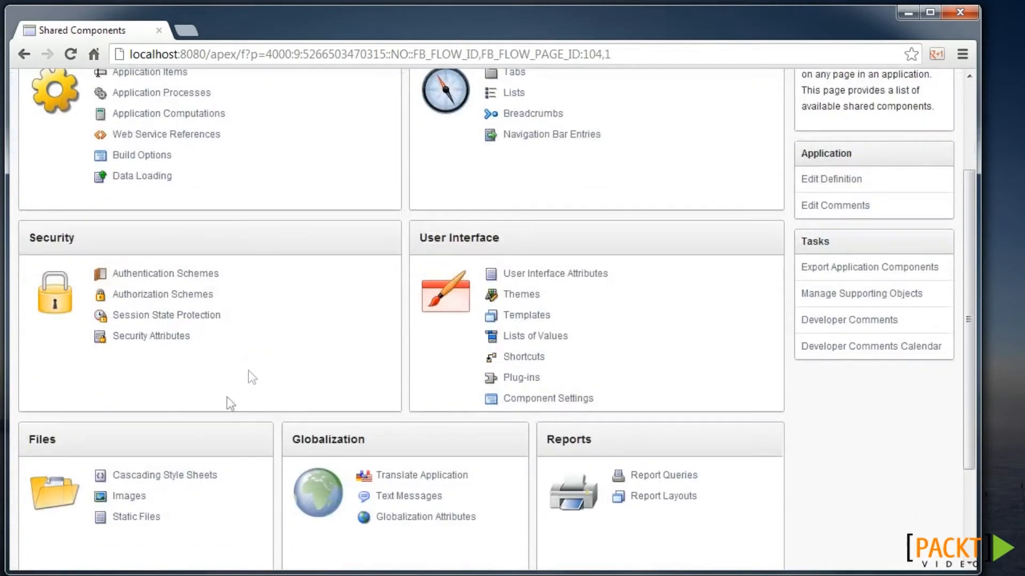
{"action": "left_click", "coordinate": [126, 497]}
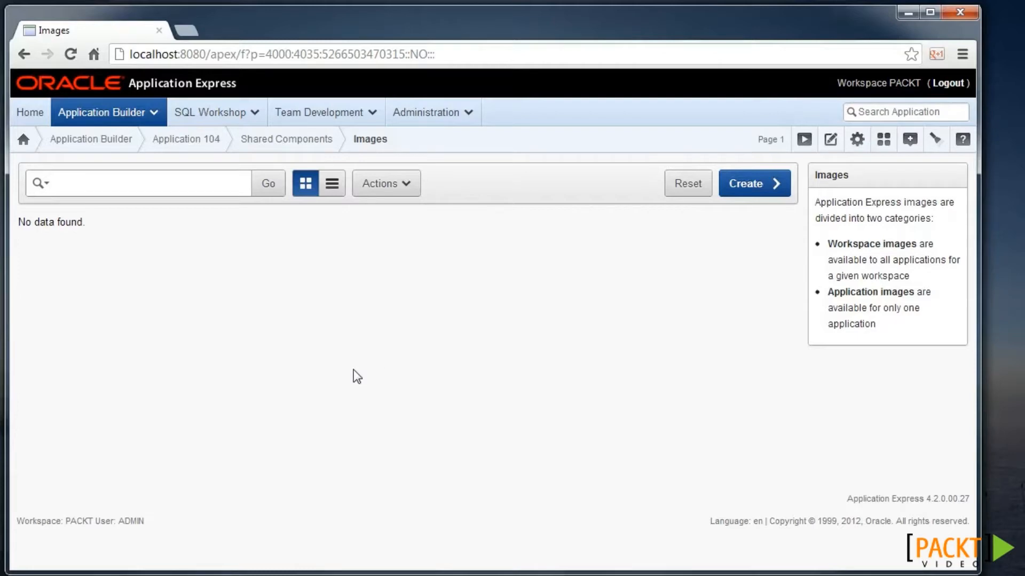
{"action": "left_click", "coordinate": [754, 189]}
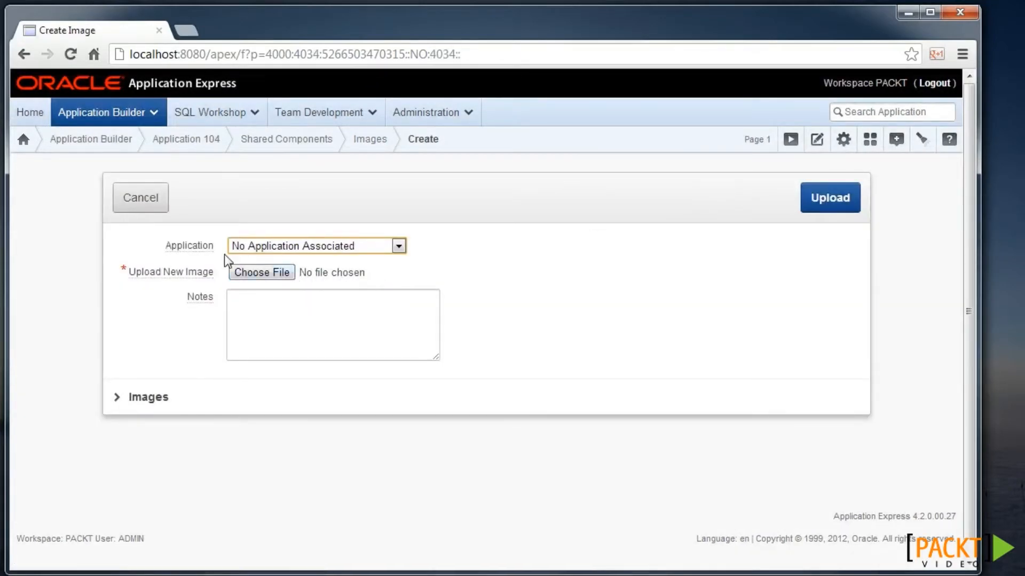
{"action": "left_click", "coordinate": [257, 279]}
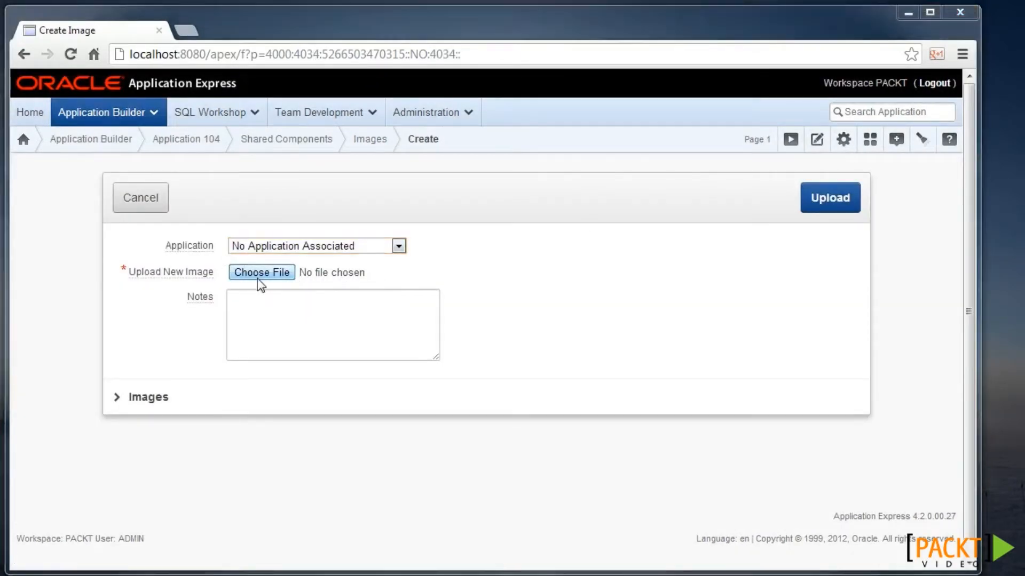
{"action": "double_click", "coordinate": [232, 198]}
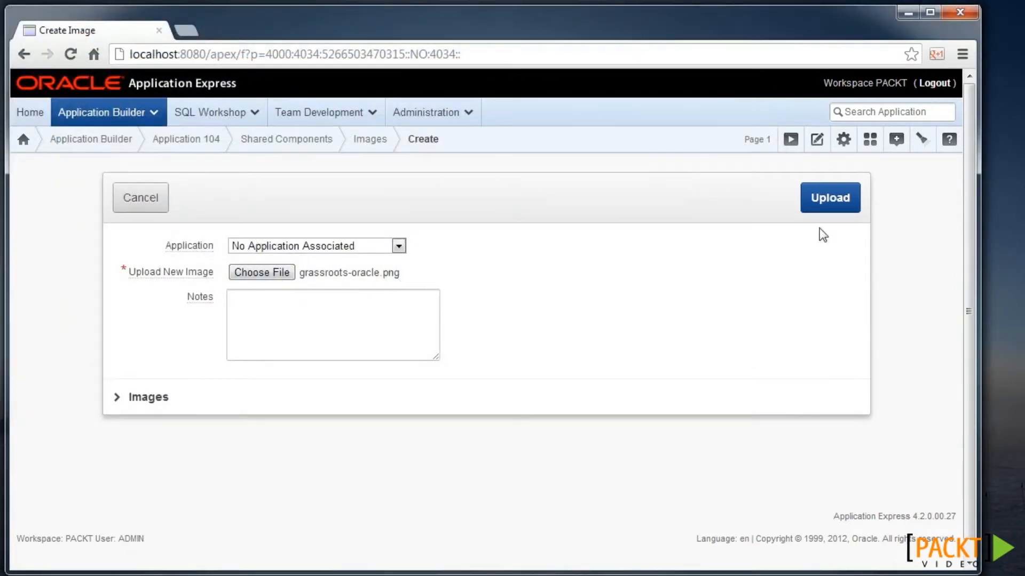
{"action": "left_click", "coordinate": [831, 211]}
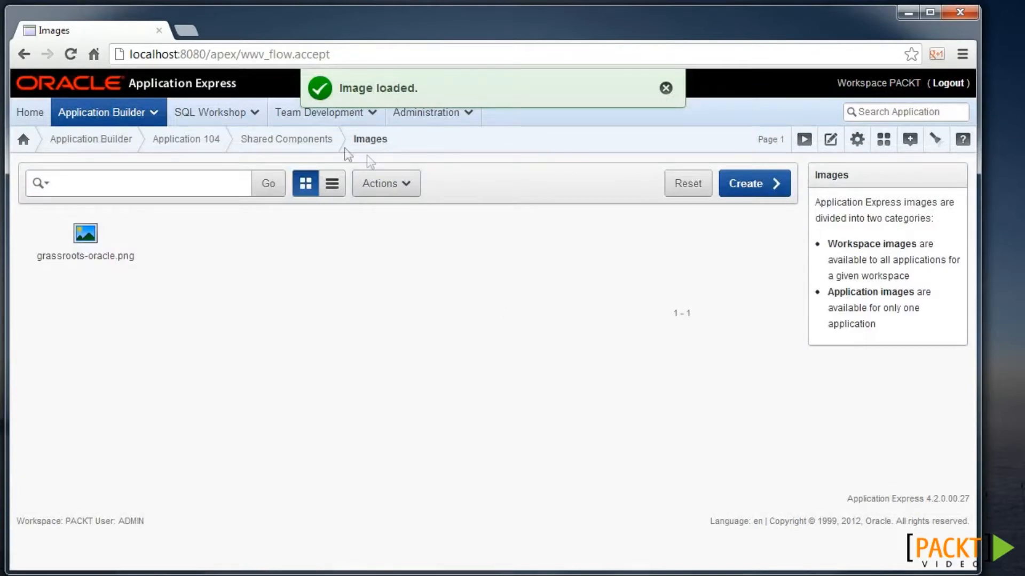
- Switch the application's Logo Type from text to Image in the User Interface settings
{"action": "left_click", "coordinate": [302, 142]}
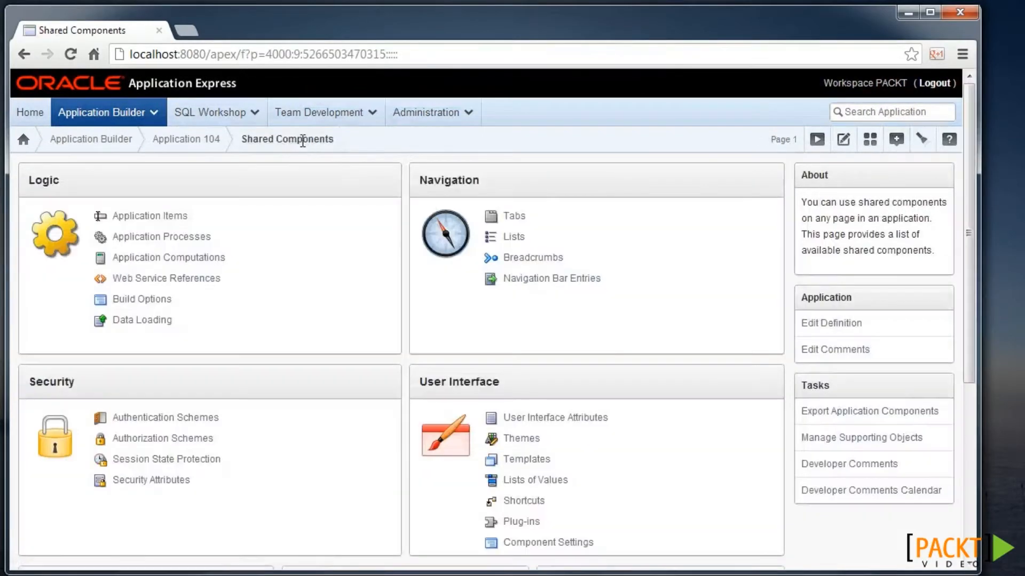
{"action": "left_click", "coordinate": [834, 324]}
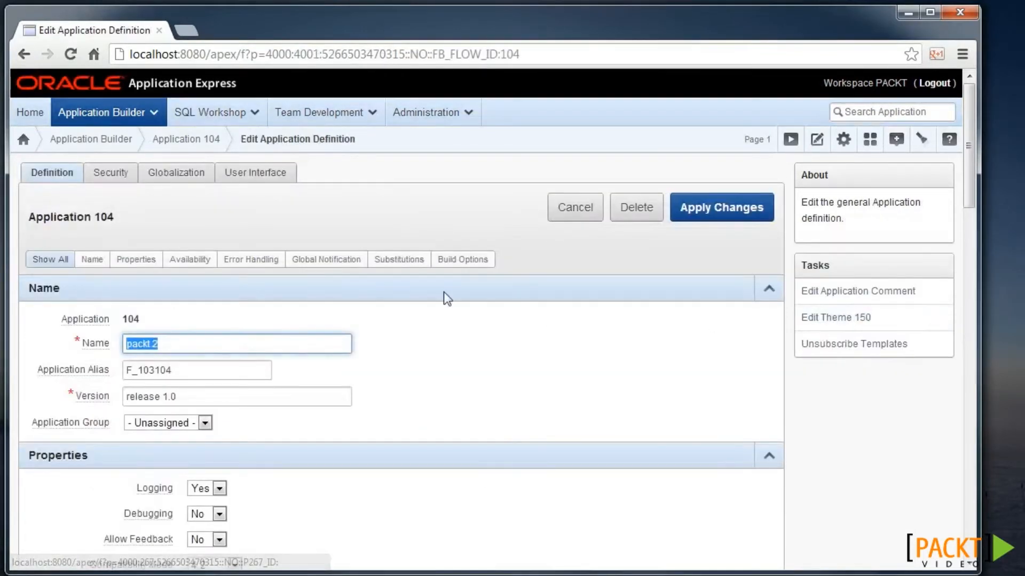
{"action": "left_click", "coordinate": [253, 181]}
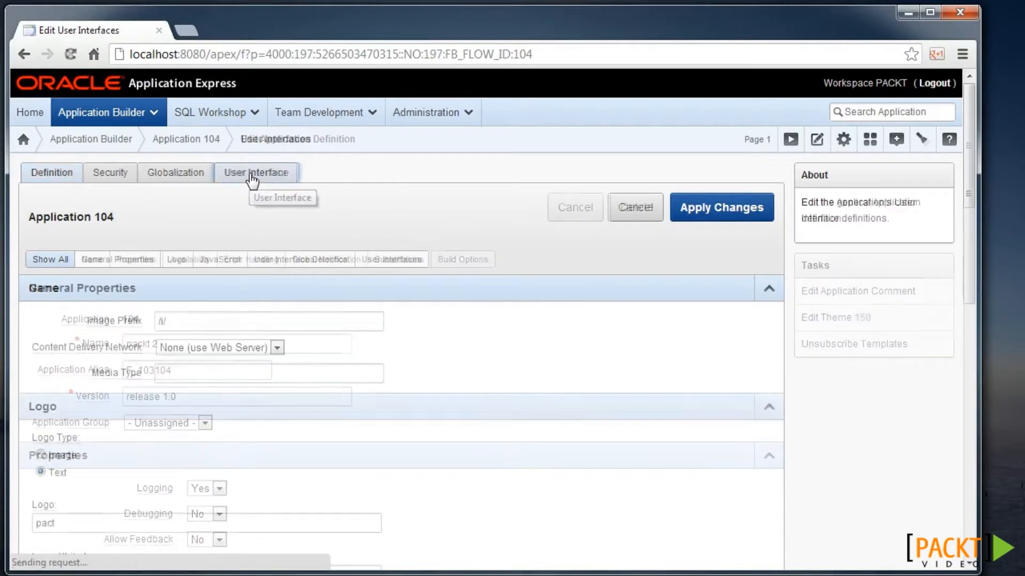
{"action": "scroll", "coordinate": [202, 282], "scroll_direction": "down", "scroll_amount": 2}
{"action": "scroll", "coordinate": [198, 287], "scroll_direction": "down", "scroll_amount": 1}
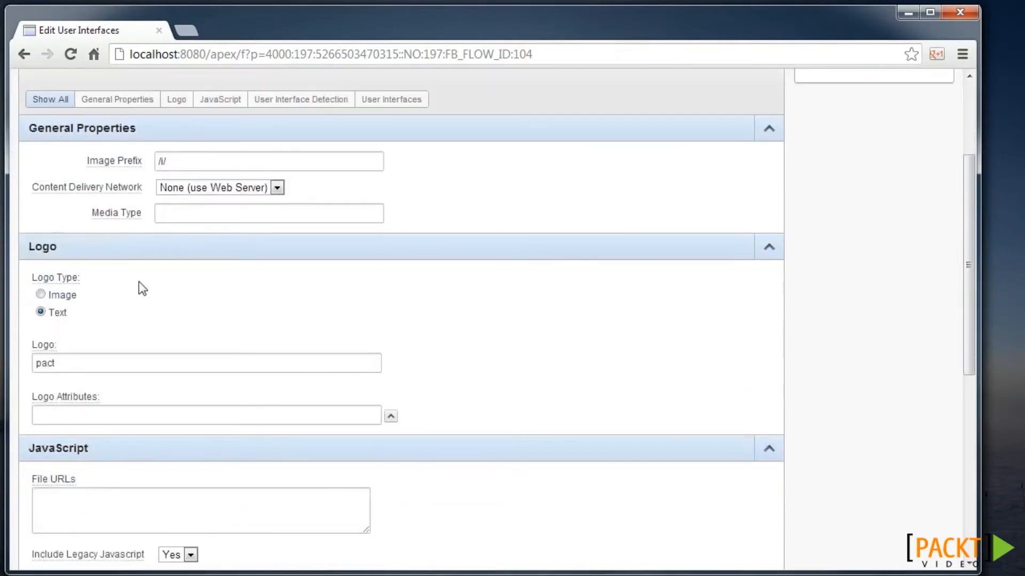
{"action": "left_click", "coordinate": [66, 365]}
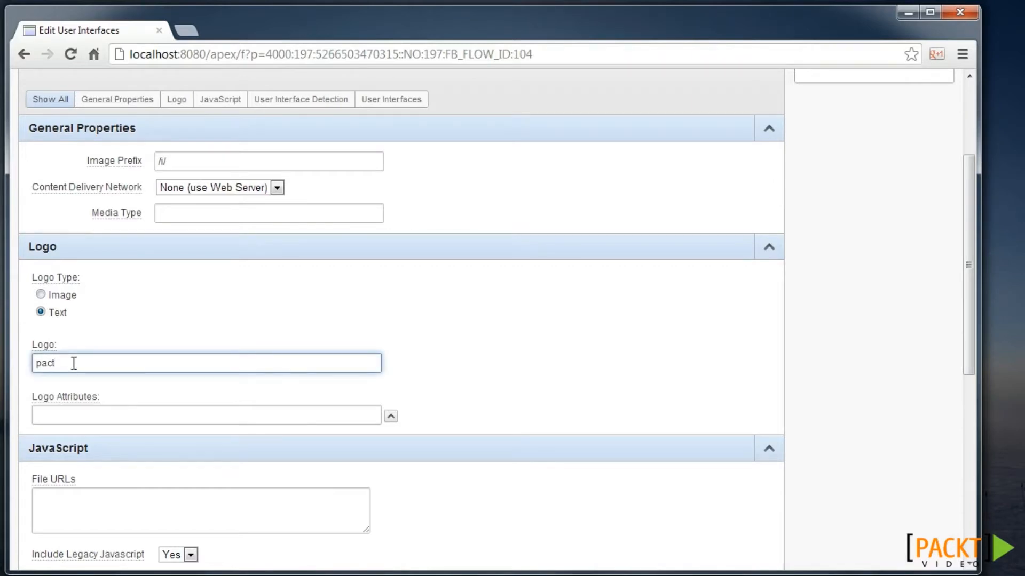
{"action": "left_click", "coordinate": [59, 298]}
- Replace the logo text 'pact' with #WORKSPACE_IMAGES#grassroots-oracle.png and apply changes
{"action": "left_click_drag", "start_coordinate": [64, 361], "coordinate": [24, 369]}
{"action": "type", "text": "#WORKSPACE_IMAGES"}
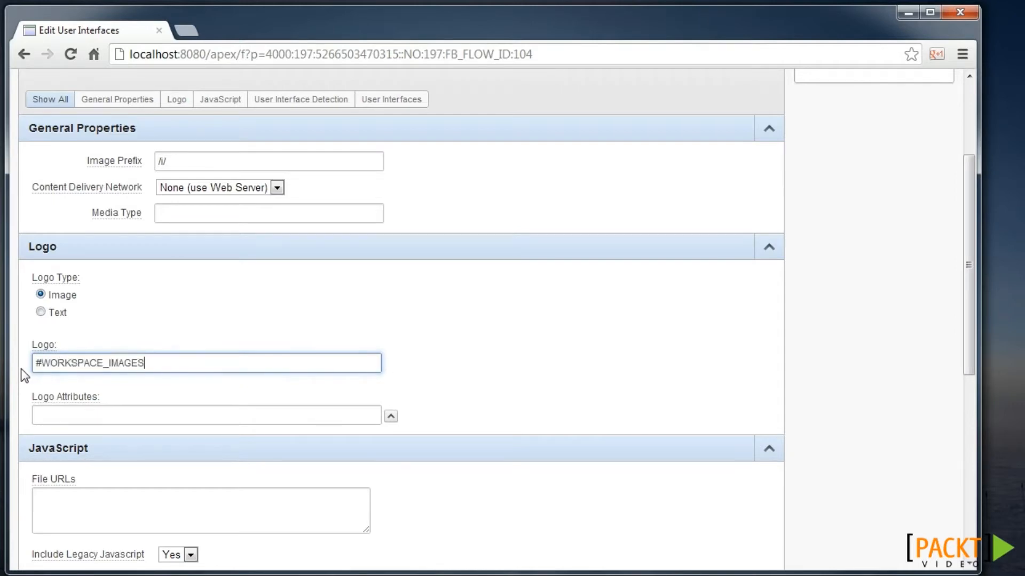
{"action": "type", "text": "#"}
{"action": "type", "text": "grassw"}
{"action": "type", "text": "oots-o"}
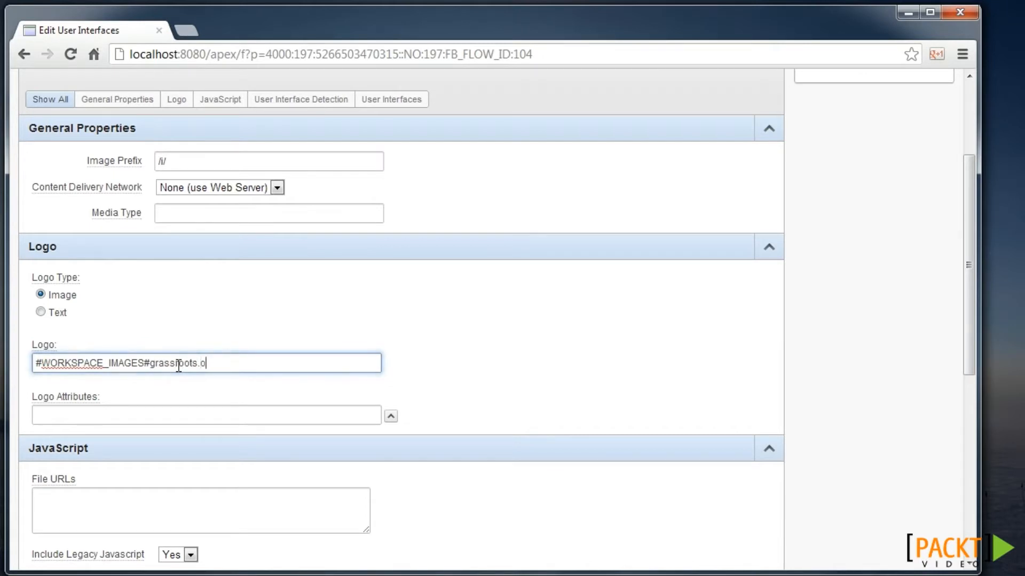
{"action": "type", "text": "racle.pnmg"}
{"action": "key", "text": "BackSpace"}
{"action": "key", "text": "BackSpace"}
{"action": "type", "text": "g"}
{"action": "scroll", "coordinate": [320, 363], "scroll_direction": "up", "scroll_amount": 3}
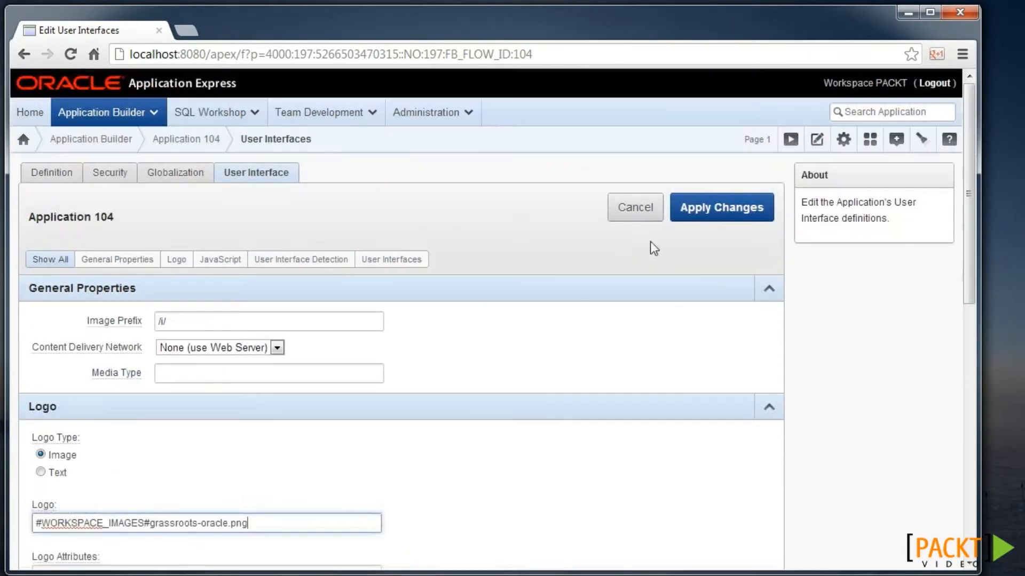
{"action": "left_click", "coordinate": [716, 207]}
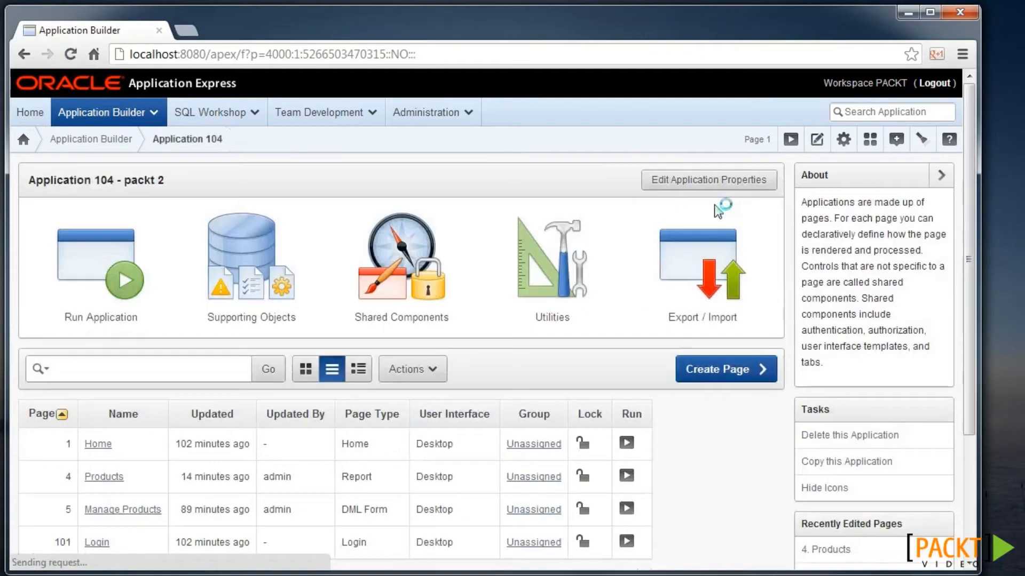
- Check the new logo in the running app, then set Logo Attributes to height=70px and apply
{"action": "left_click", "coordinate": [139, 299]}
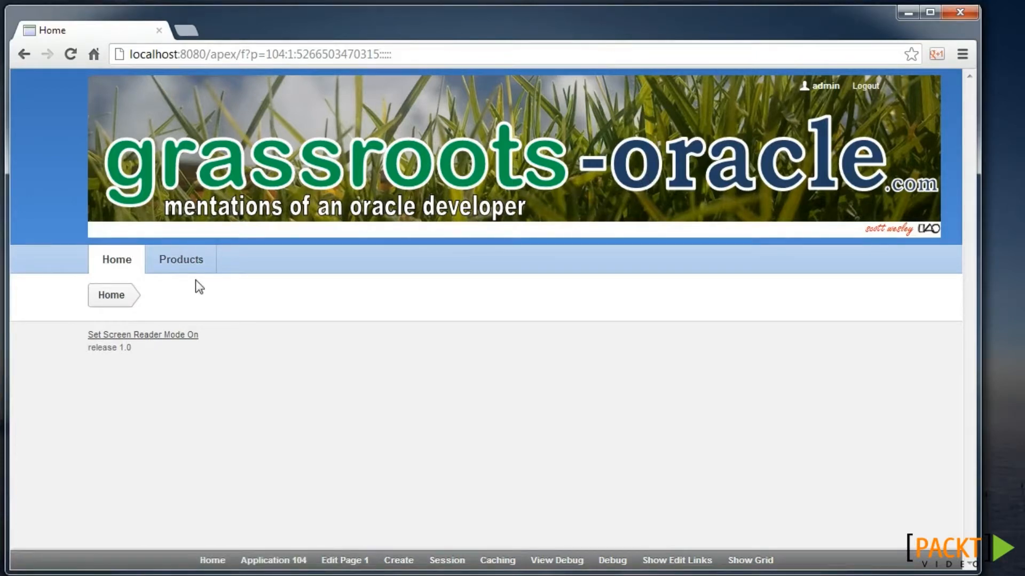
{"action": "left_click", "coordinate": [283, 560]}
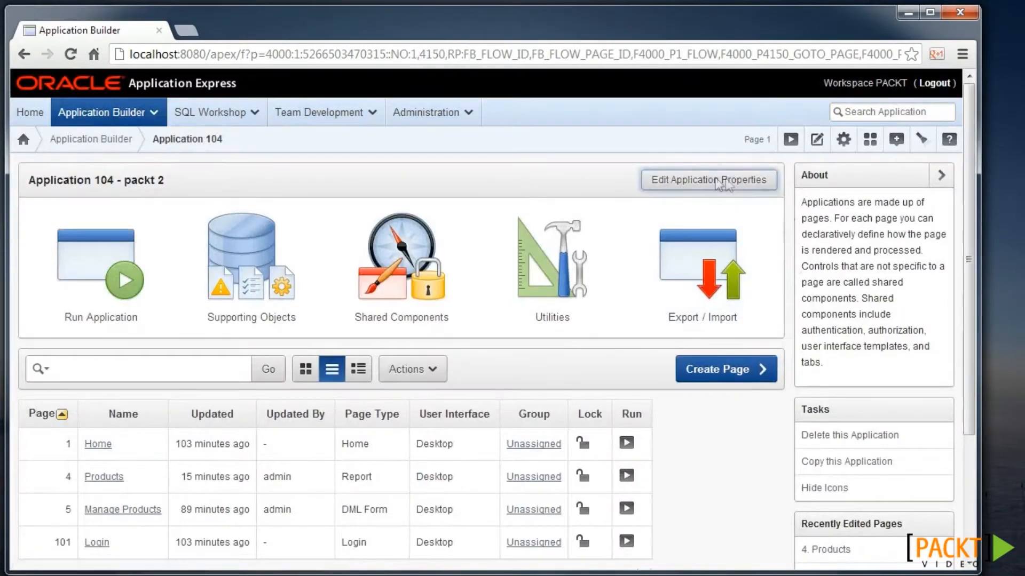
{"action": "left_click", "coordinate": [715, 179]}
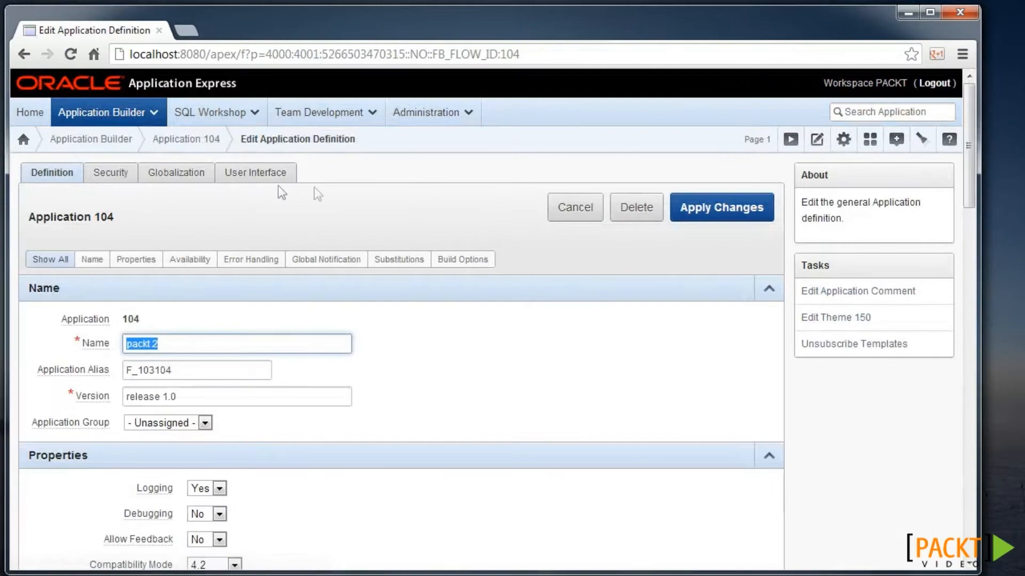
{"action": "left_click", "coordinate": [248, 179]}
{"action": "scroll", "coordinate": [165, 309], "scroll_direction": "down", "scroll_amount": 2}
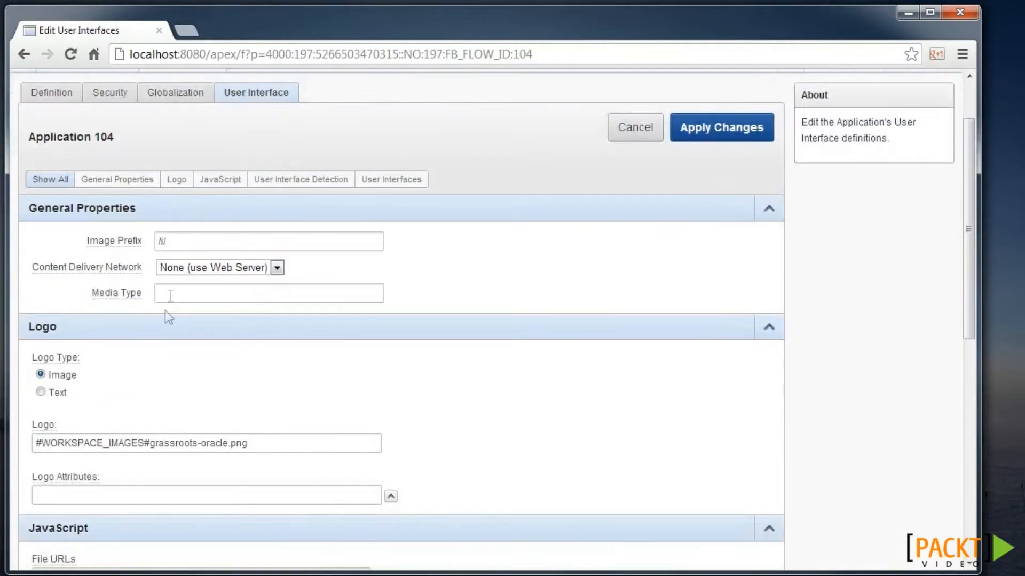
{"action": "left_click", "coordinate": [107, 472]}
{"action": "type", "text": "height="}
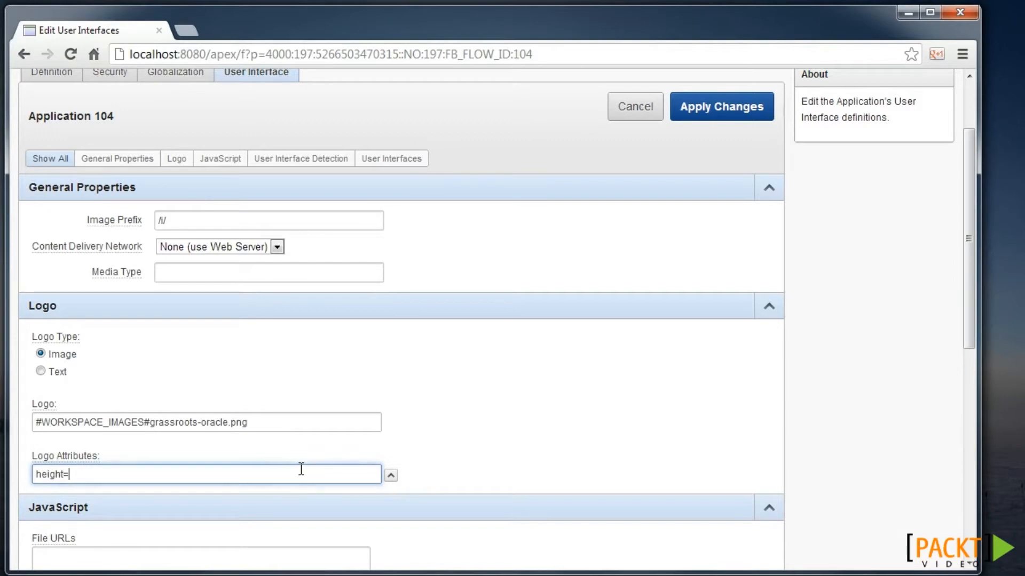
{"action": "type", "text": "70px"}
{"action": "scroll", "coordinate": [674, 267], "scroll_direction": "up", "scroll_amount": 2}
{"action": "left_click", "coordinate": [727, 196]}
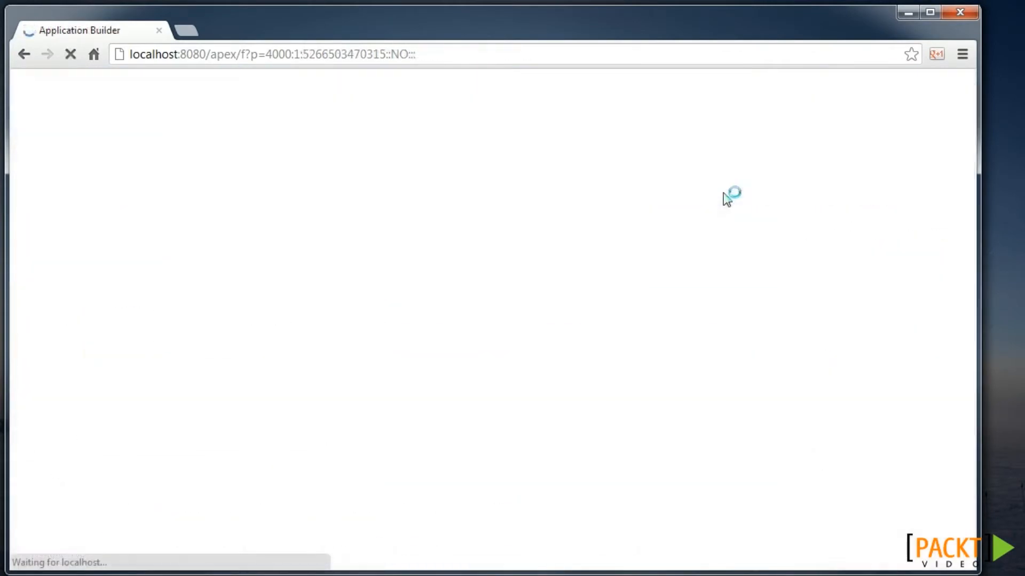
- Run the app and search the Home page source for 'grass' to locate the logo image reference
{"action": "left_click", "coordinate": [132, 296]}
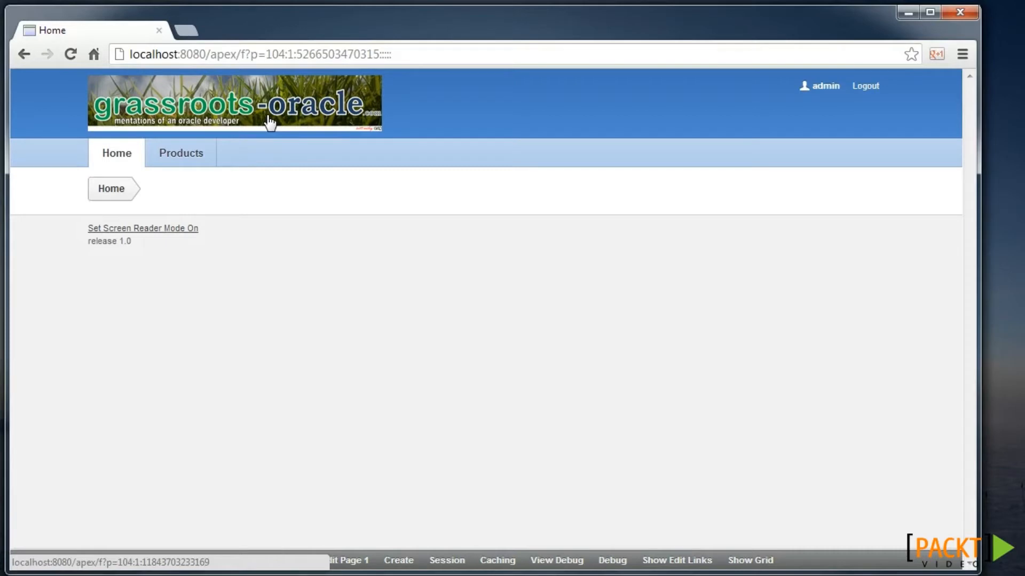
{"action": "key", "text": "ctrl+u"}
{"action": "key", "text": "ctrl+f"}
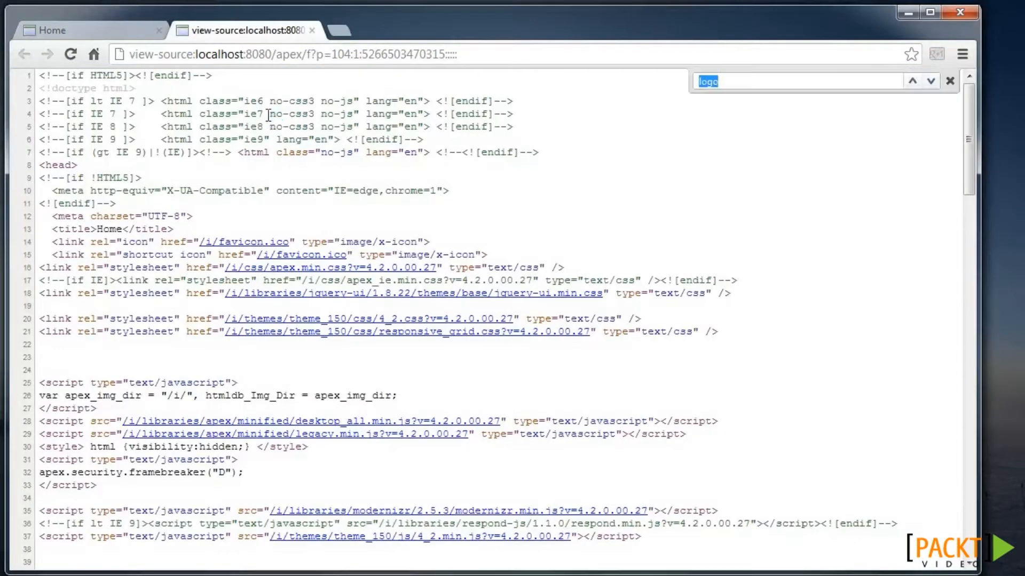
{"action": "type", "text": "grass"}
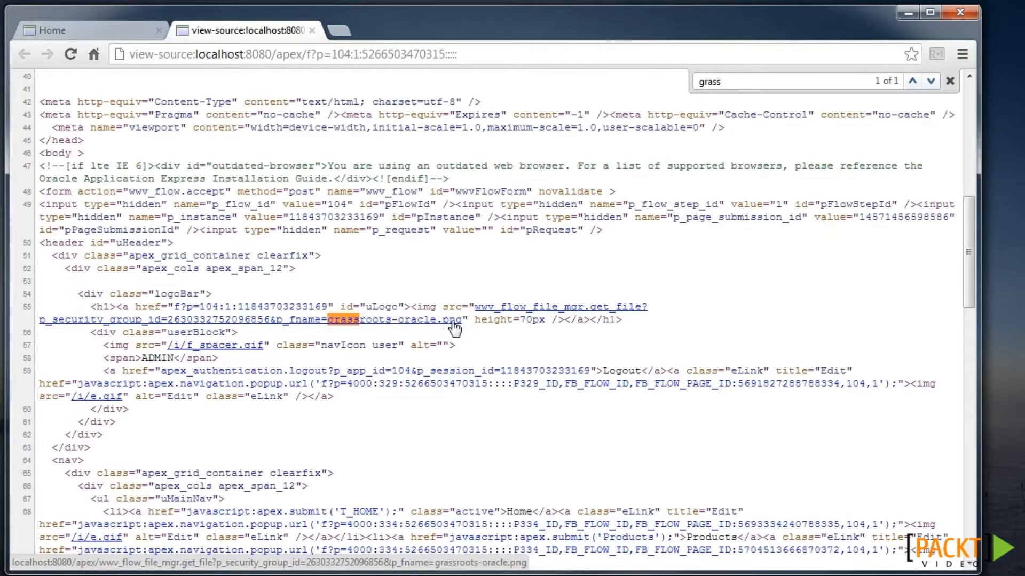
{"action": "left_click", "coordinate": [110, 35]}
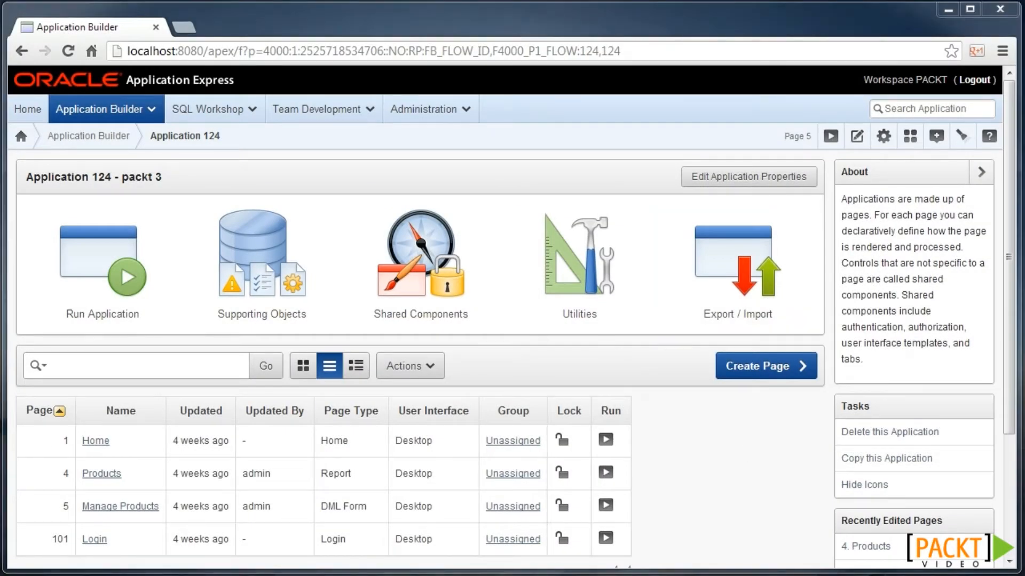
- Jump from the Home page definition to page 5, Manage Products
{"action": "left_click", "coordinate": [746, 446]}
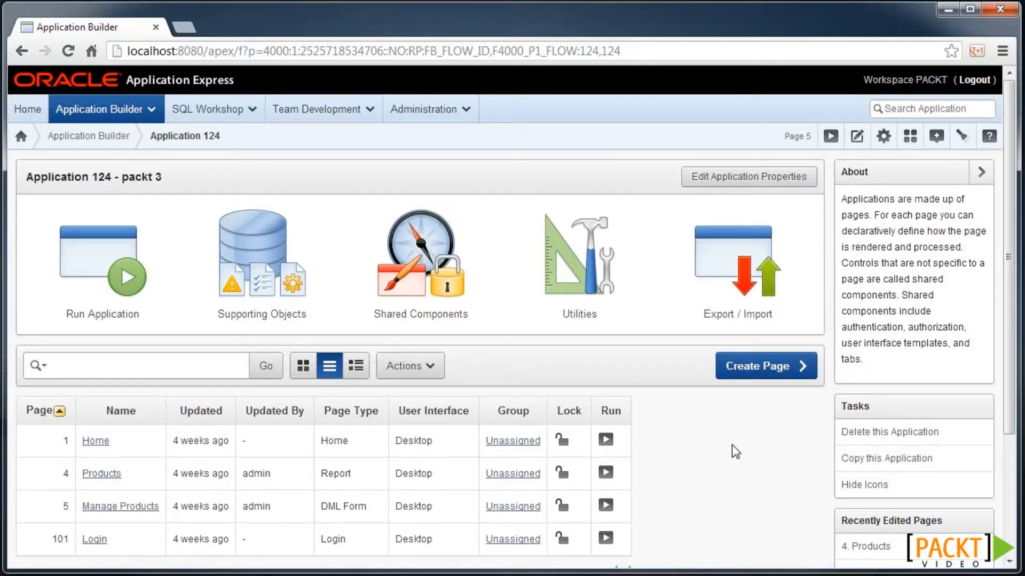
{"action": "left_click", "coordinate": [96, 442]}
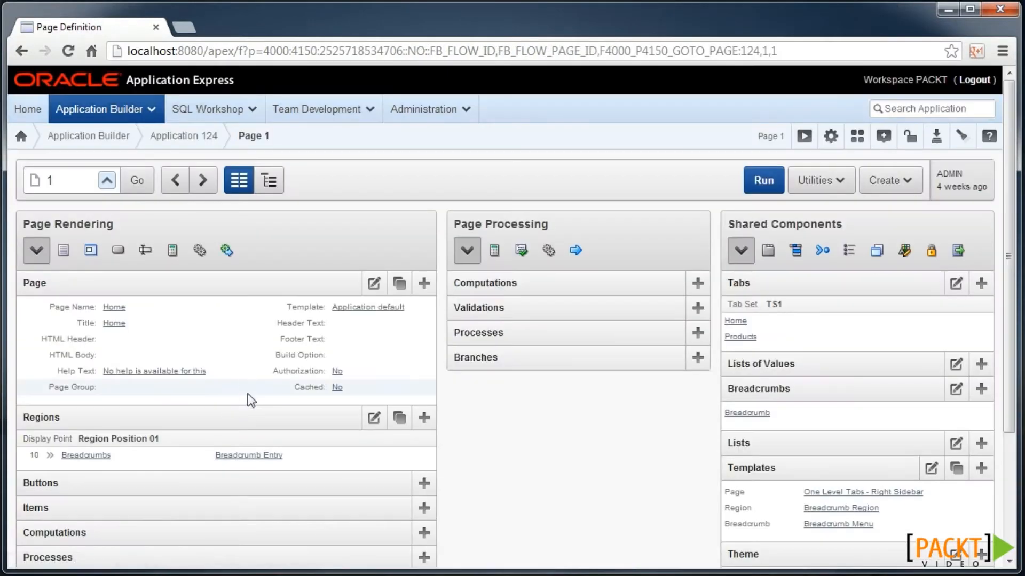
{"action": "left_click_drag", "start_coordinate": [77, 183], "coordinate": [17, 190]}
{"action": "type", "text": "5"}
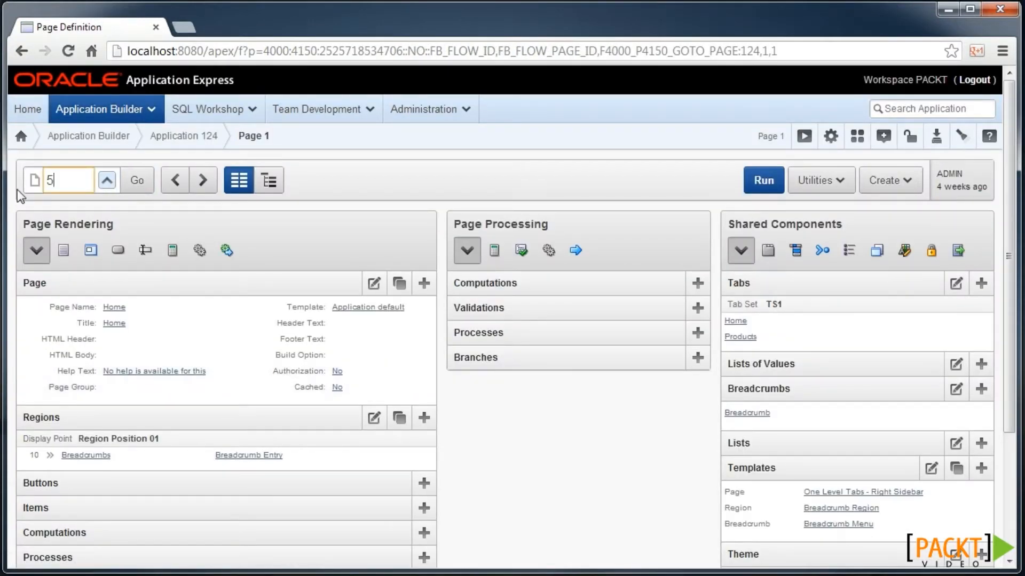
{"action": "key", "text": "Return"}
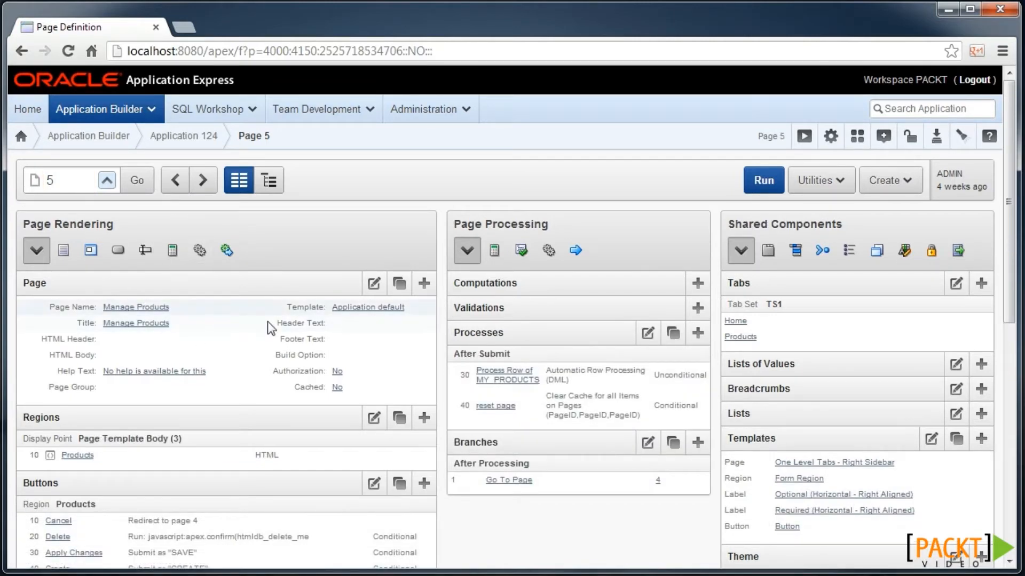
- Add #IMAGE_PREFIX#livevalidation_standalone.js to page 5's JavaScript File URLs and apply changes
{"action": "left_click", "coordinate": [378, 288]}
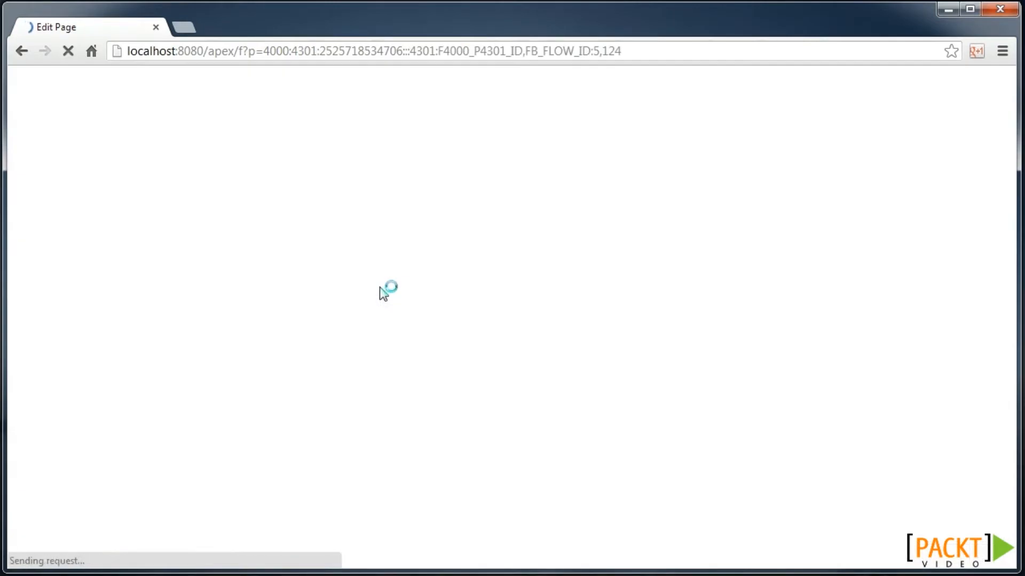
{"action": "scroll", "coordinate": [382, 294], "scroll_direction": "down", "scroll_amount": 7}
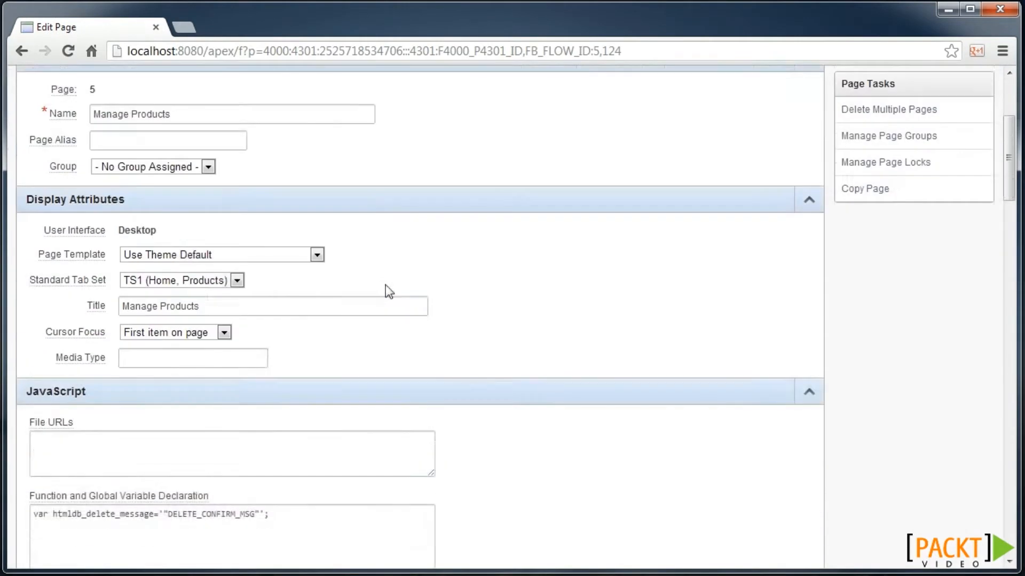
{"action": "left_click", "coordinate": [275, 278]}
{"action": "type", "text": "#IMAGE_PREFIX#livevalidation_standalone.js"}
{"action": "left_click", "coordinate": [102, 251]}
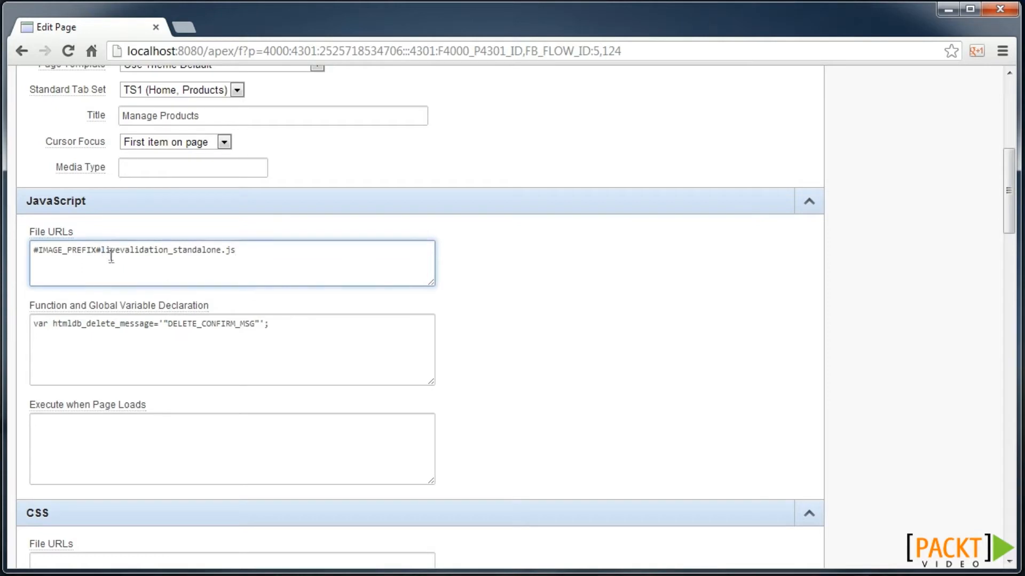
{"action": "left_click_drag", "start_coordinate": [102, 250], "coordinate": [238, 250]}
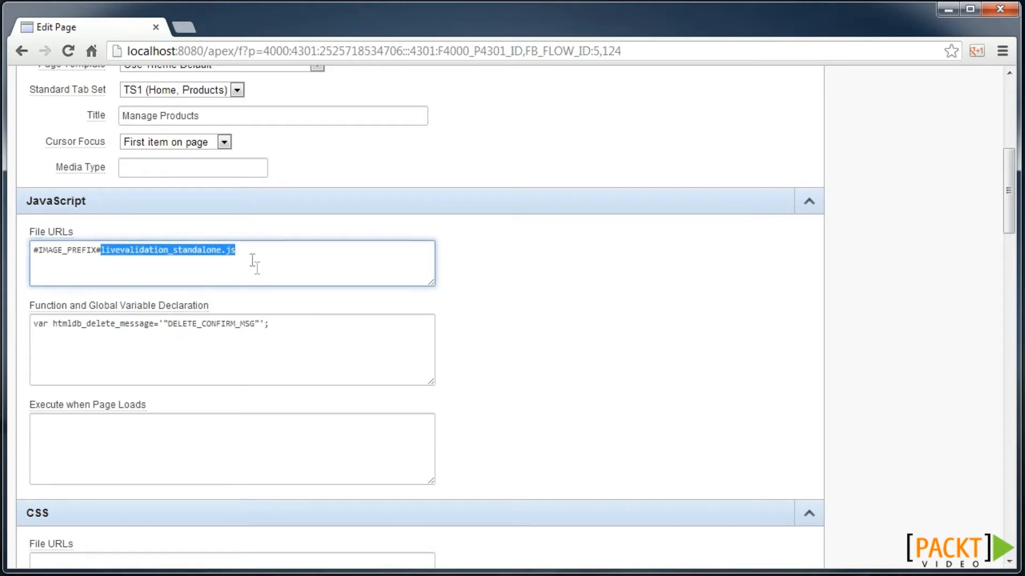
{"action": "left_click", "coordinate": [63, 251]}
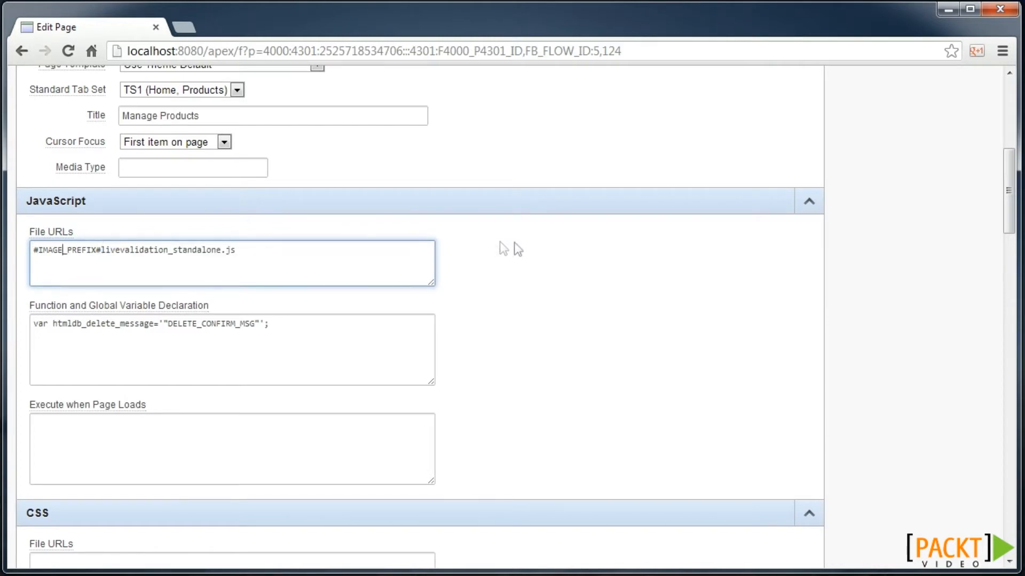
{"action": "scroll", "coordinate": [643, 250], "scroll_direction": "up", "scroll_amount": 2}
{"action": "scroll", "coordinate": [655, 244], "scroll_direction": "up", "scroll_amount": 5}
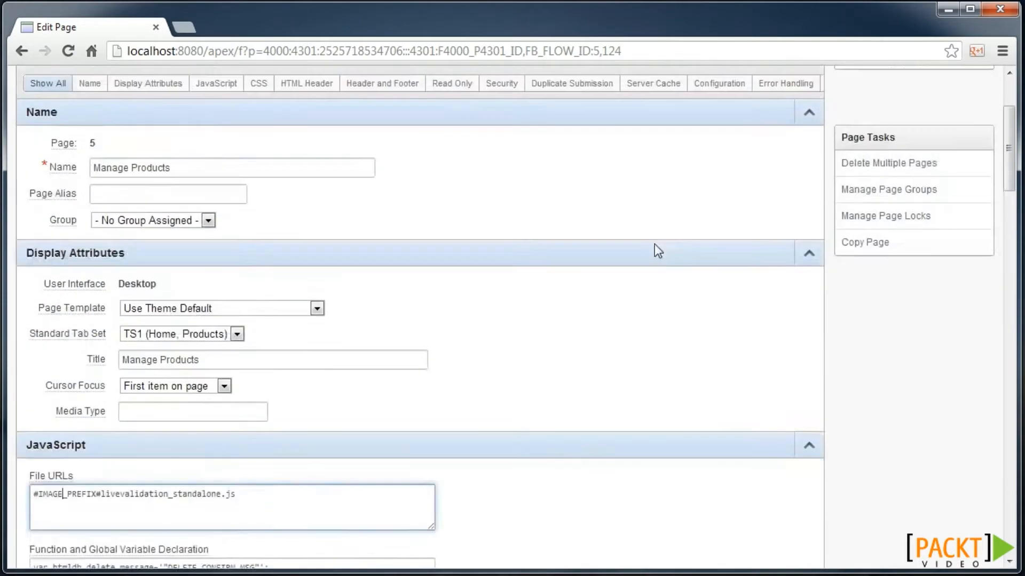
{"action": "left_click", "coordinate": [692, 151]}
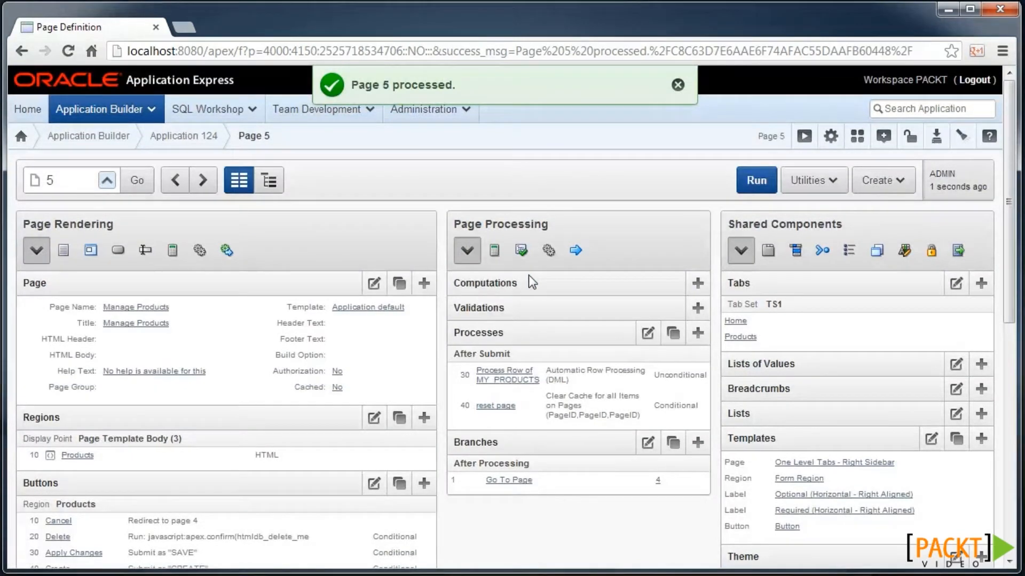
- Paste the LiveValidation list-price code into page 5's Execute when Page Loads box
{"action": "left_click", "coordinate": [374, 284]}
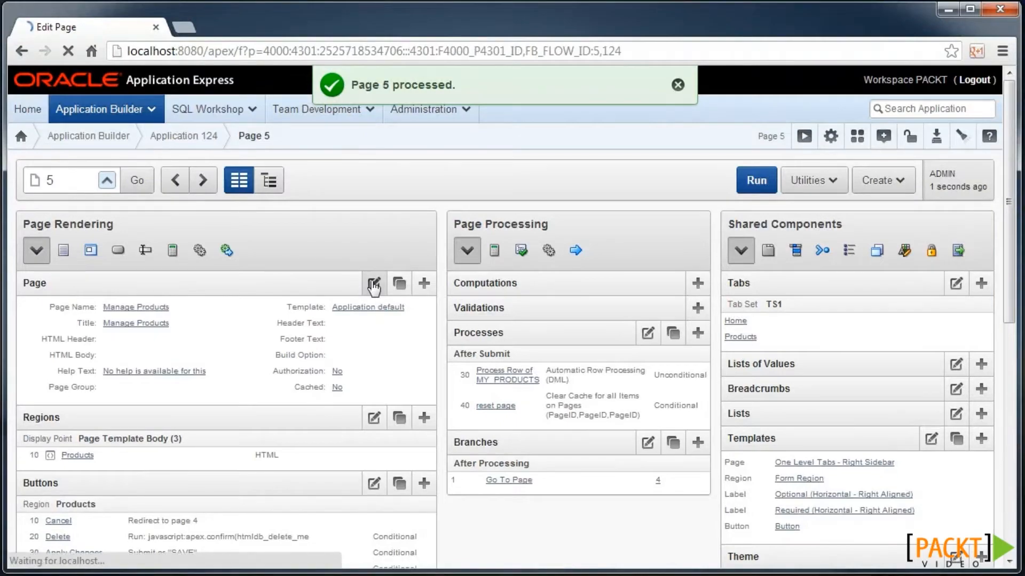
{"action": "scroll", "coordinate": [363, 283], "scroll_direction": "down", "scroll_amount": 3}
{"action": "scroll", "coordinate": [350, 281], "scroll_direction": "down", "scroll_amount": 5}
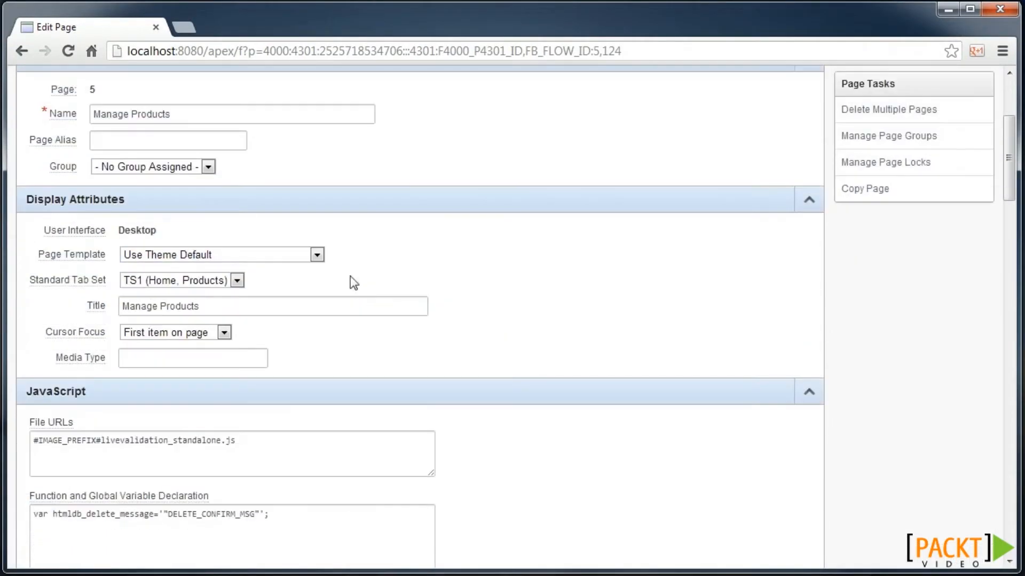
{"action": "left_click", "coordinate": [175, 379]}
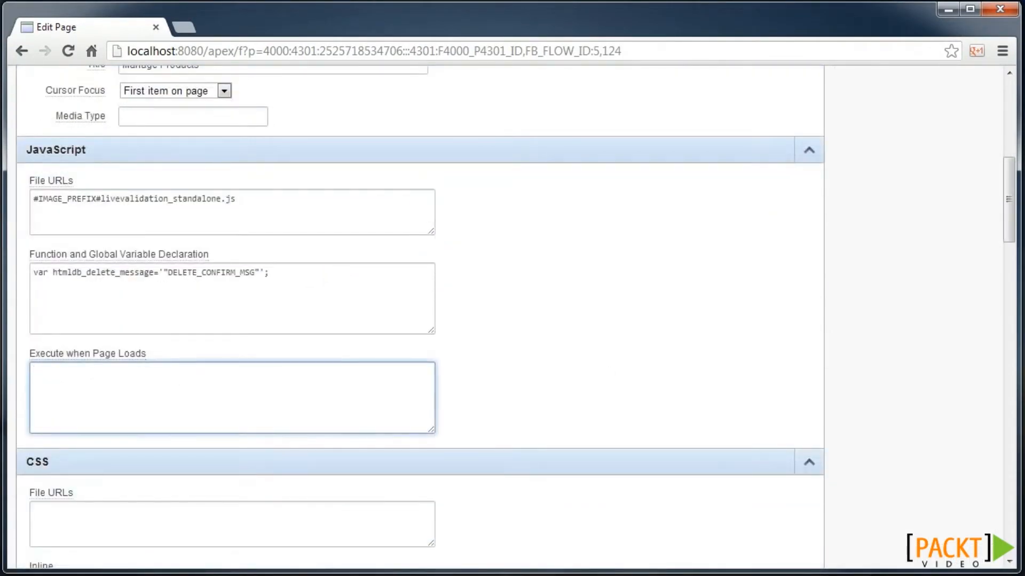
{"action": "key", "text": "alt+Tab"}
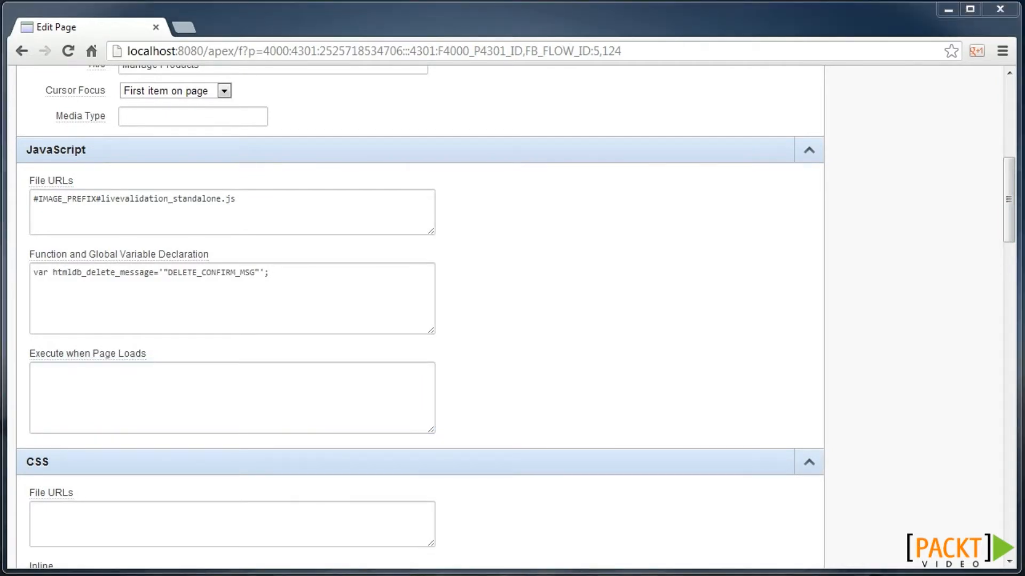
{"action": "key", "text": "alt+Tab"}
{"action": "type", "text": "var Pn_LIST_PRICE = new LiveValidation('Pn_LIST_PRICE'); Pn_LIST_PRICE.add( Validate.Numericality );"}
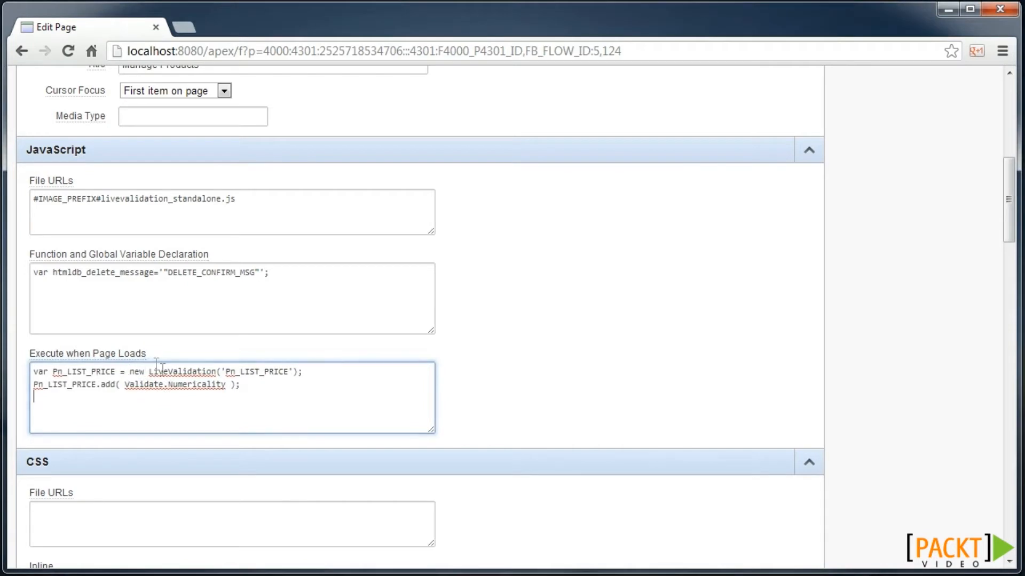
- Change the three Pn_ references in the code to P5_ and apply changes
{"action": "left_click", "coordinate": [233, 372]}
{"action": "key", "text": "BackSpace"}
{"action": "type", "text": "5"}
{"action": "left_click", "coordinate": [64, 372]}
{"action": "key", "text": "BackSpace"}
{"action": "type", "text": "5"}
{"action": "left_click", "coordinate": [42, 385]}
{"action": "key", "text": "BackSpace"}
{"action": "type", "text": "5"}
{"action": "scroll", "coordinate": [527, 236], "scroll_direction": "up", "scroll_amount": 6}
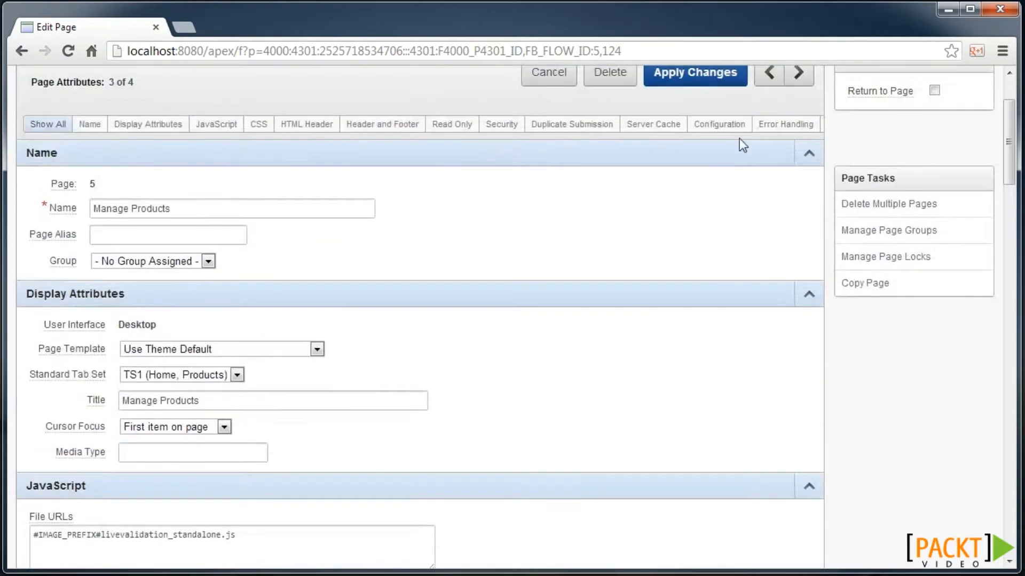
{"action": "left_click", "coordinate": [693, 73]}
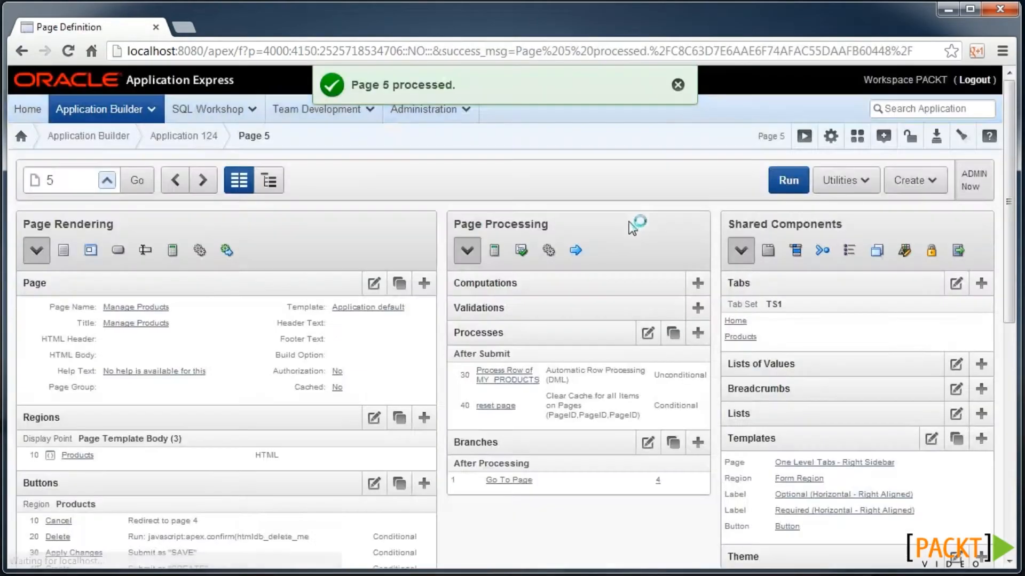
- Run page 5 and enter 'b', then '5', in List Price to see the validation messages
{"action": "left_click", "coordinate": [789, 184]}
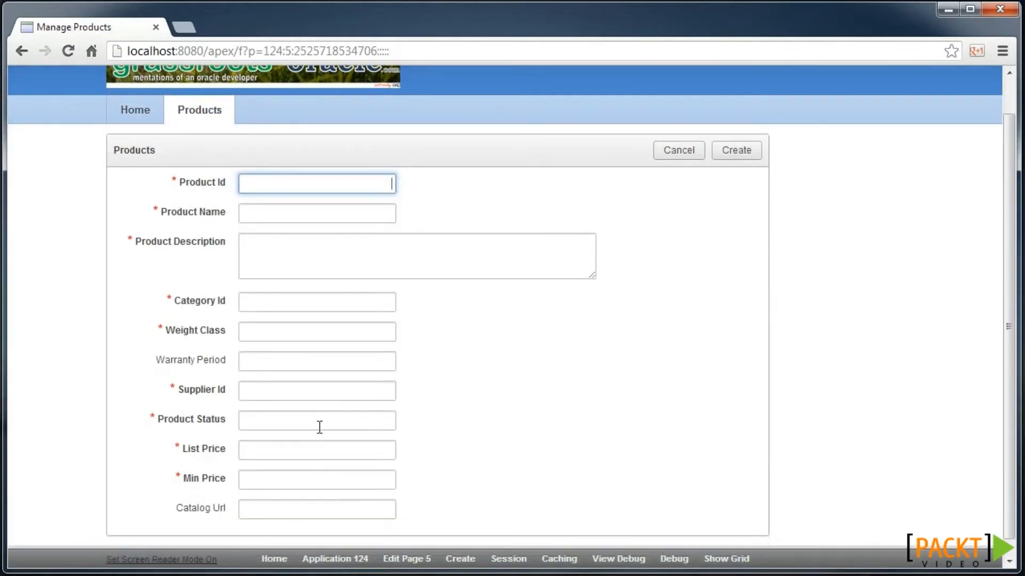
{"action": "left_click", "coordinate": [329, 442]}
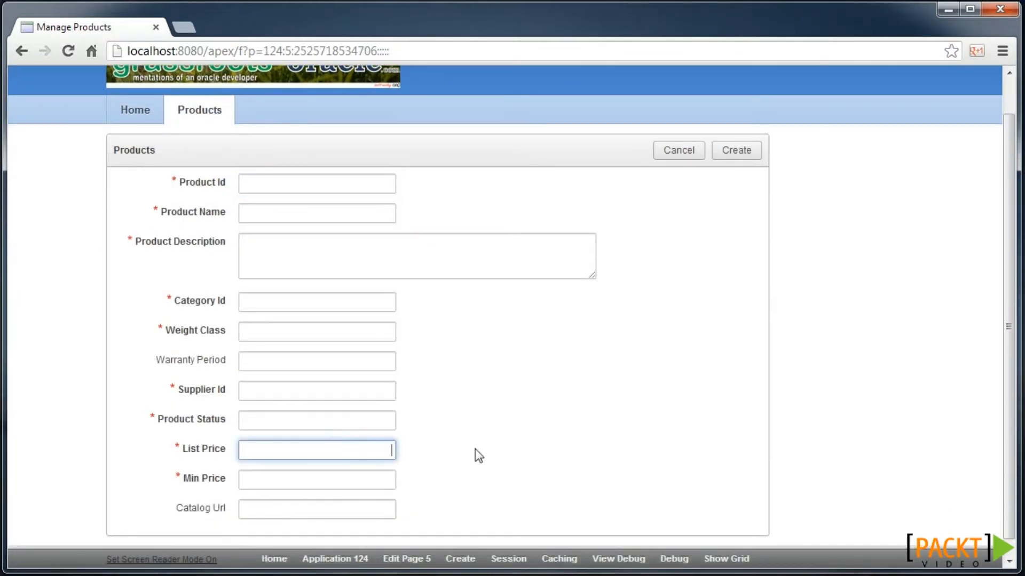
{"action": "type", "text": "b"}
{"action": "key", "text": "BackSpace"}
{"action": "type", "text": "5"}
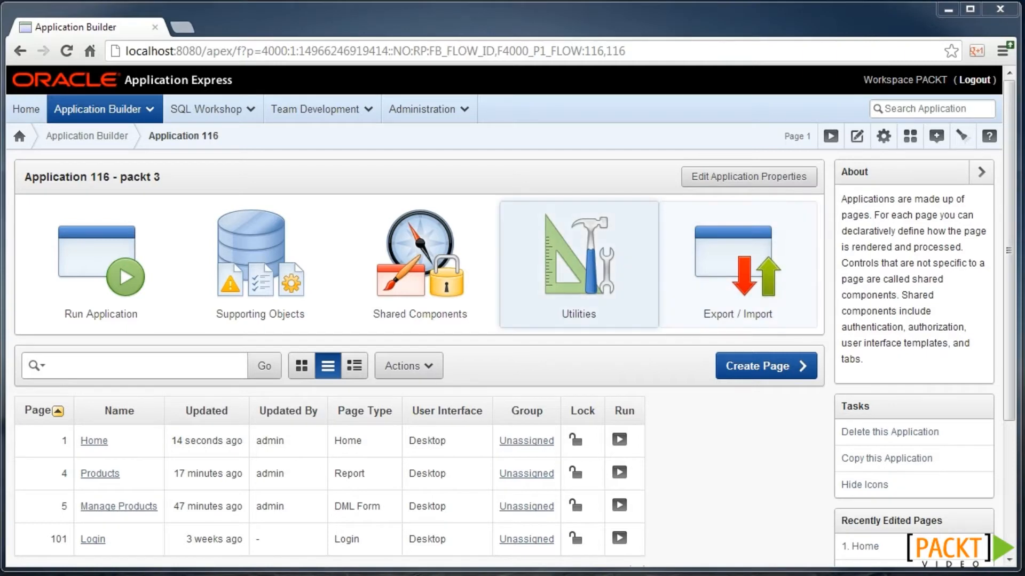
- From Shared Components' Templates, start a new region template built from scratch
{"action": "left_click", "coordinate": [447, 310]}
{"action": "left_click", "coordinate": [553, 461]}
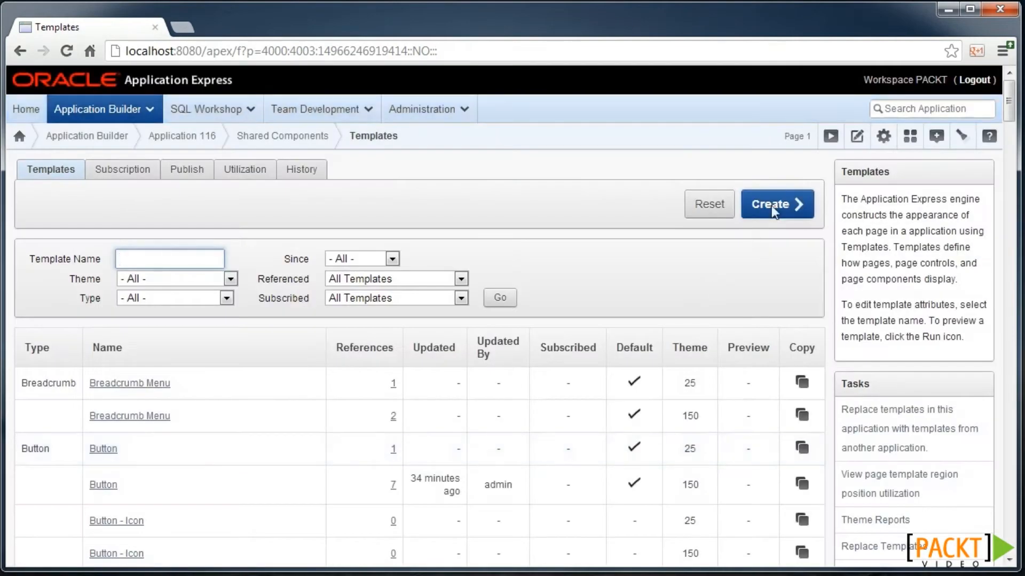
{"action": "left_click", "coordinate": [771, 204]}
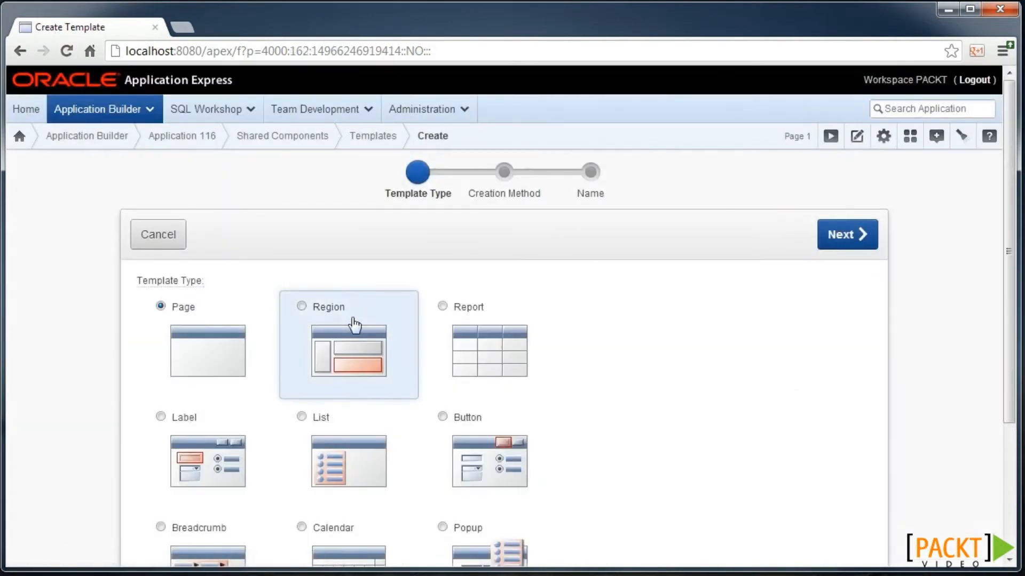
{"action": "left_click", "coordinate": [335, 353]}
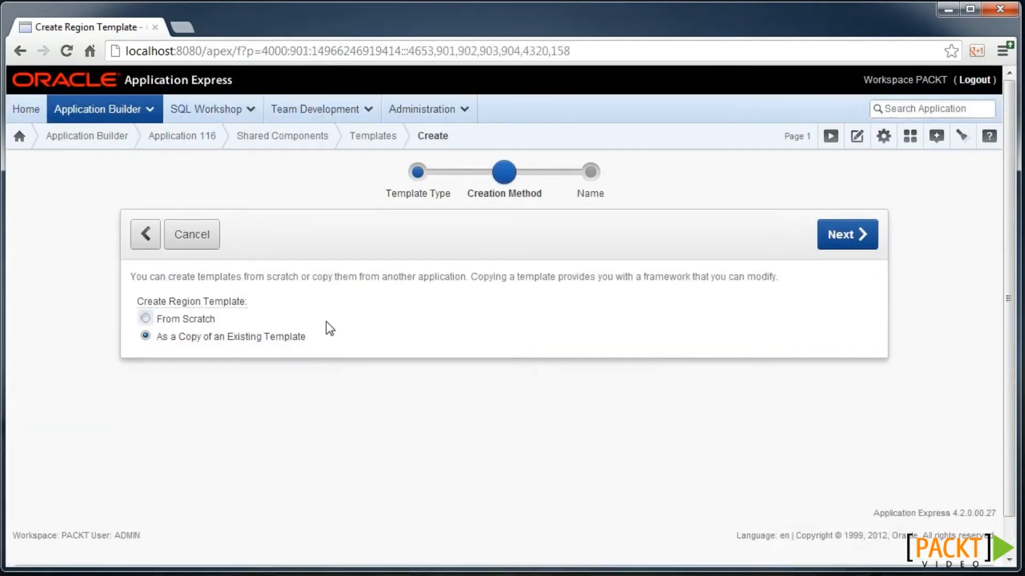
{"action": "left_click", "coordinate": [214, 323]}
{"action": "left_click", "coordinate": [836, 245]}
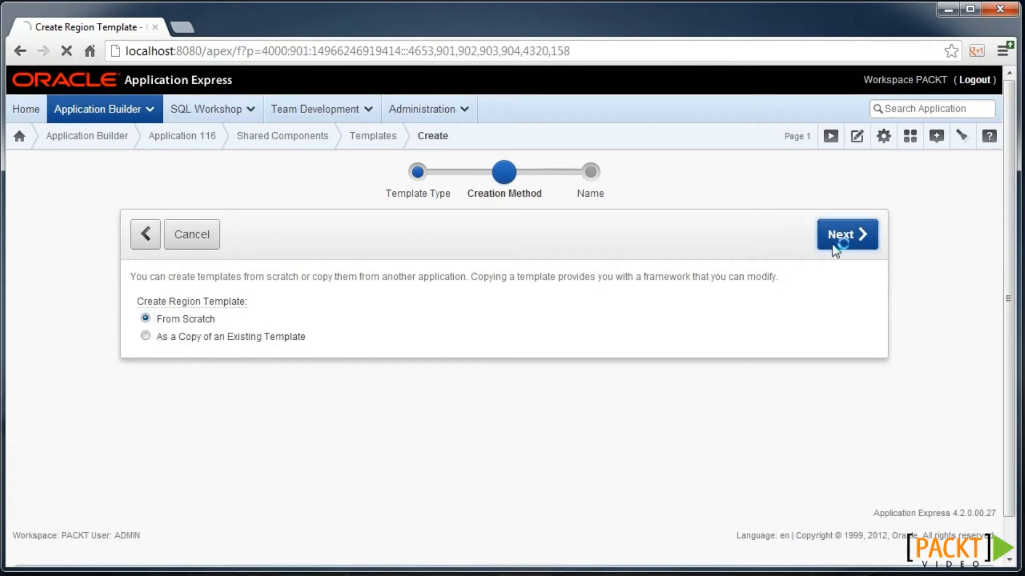
- Create region template 'Accordion' for theme 150. Blue Responsive, class Custom 1, then search 'acco'
{"action": "type", "text": "Accordion"}
{"action": "left_click", "coordinate": [319, 312]}
{"action": "left_click", "coordinate": [307, 338]}
{"action": "left_click", "coordinate": [325, 337]}
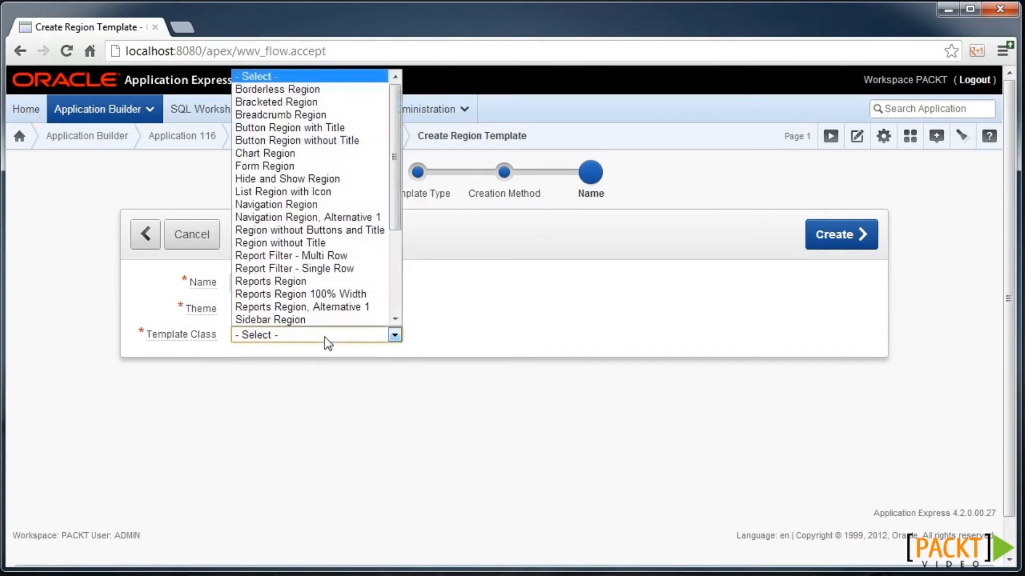
{"action": "scroll", "coordinate": [317, 292], "scroll_direction": "down", "scroll_amount": 3}
{"action": "left_click", "coordinate": [306, 252]}
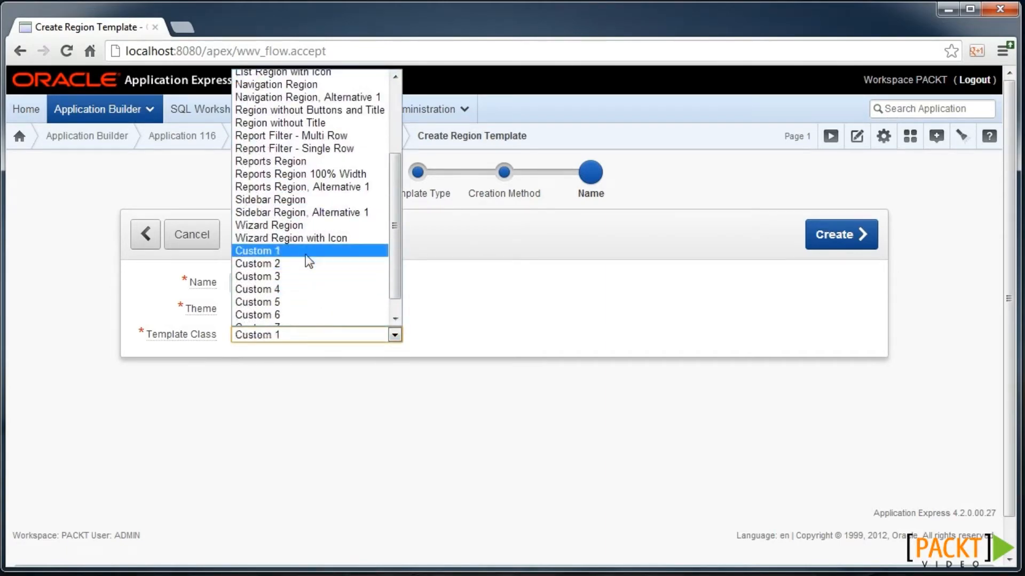
{"action": "left_click", "coordinate": [839, 231]}
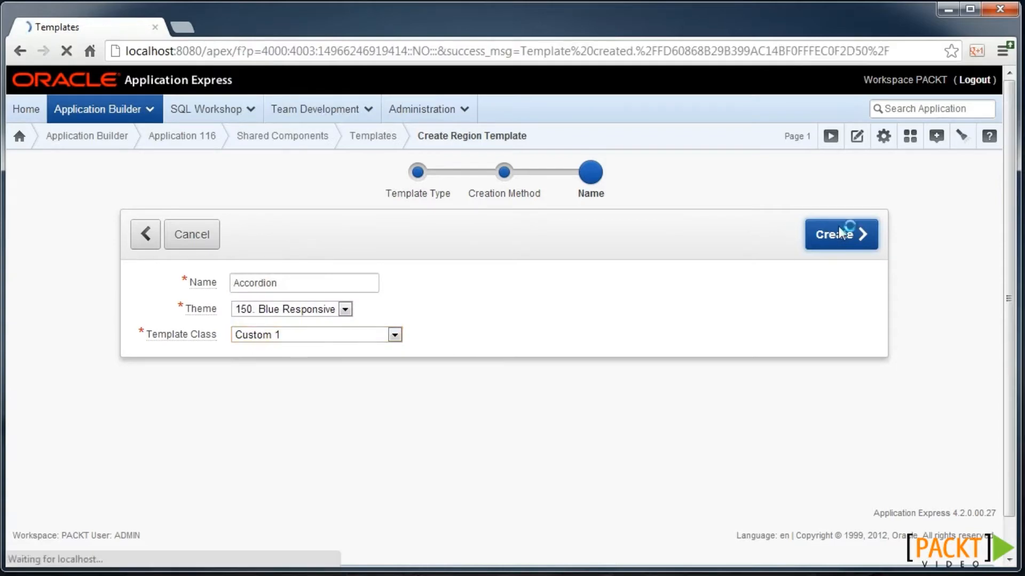
{"action": "key", "text": "ctrl+f"}
{"action": "type", "text": "acco"}
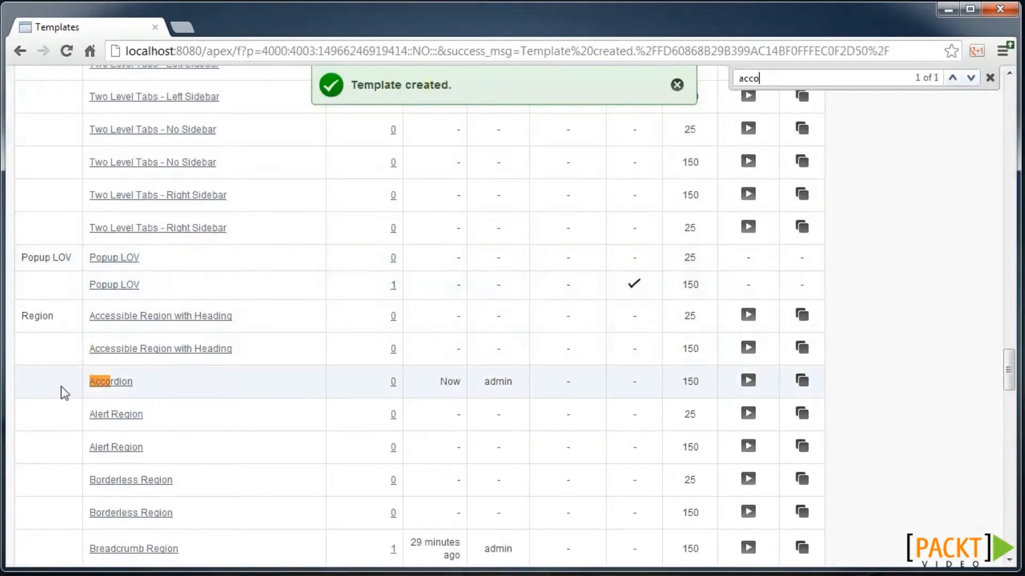
- Replace the Accordion template's Definition markup with the myAccordion div wrapper
{"action": "left_click", "coordinate": [109, 384]}
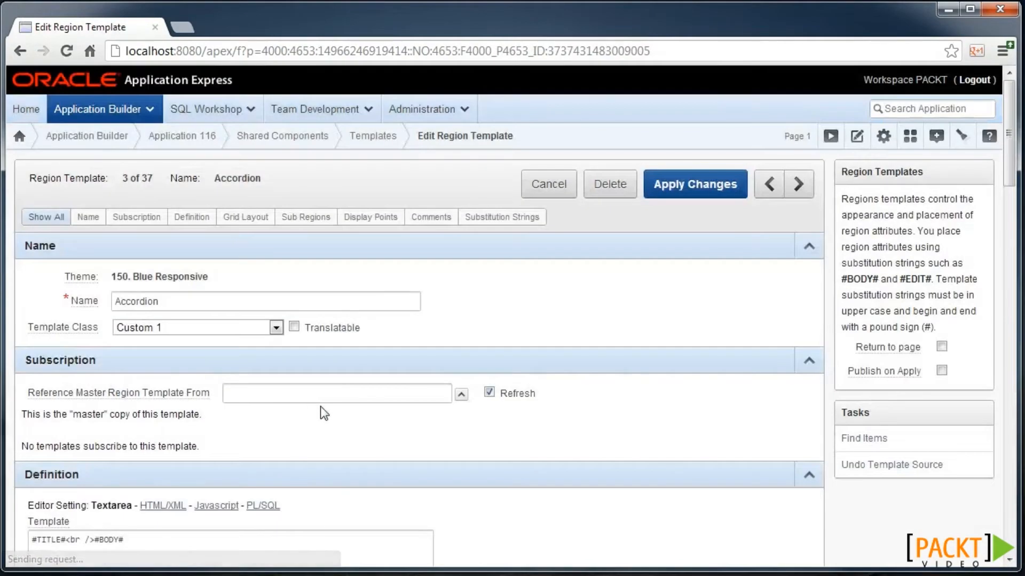
{"action": "scroll", "coordinate": [325, 389], "scroll_direction": "down", "scroll_amount": 3}
{"action": "triple_click", "coordinate": [138, 385]}
{"action": "type", "text": "<div id=\"myAccordion\" #REGION_ATTRIBUTES#>   #BODY##SUB_REGION_HEADERS##SUB_REGIONS# </div>"}
{"action": "scroll", "coordinate": [254, 393], "scroll_direction": "down", "scroll_amount": 1}
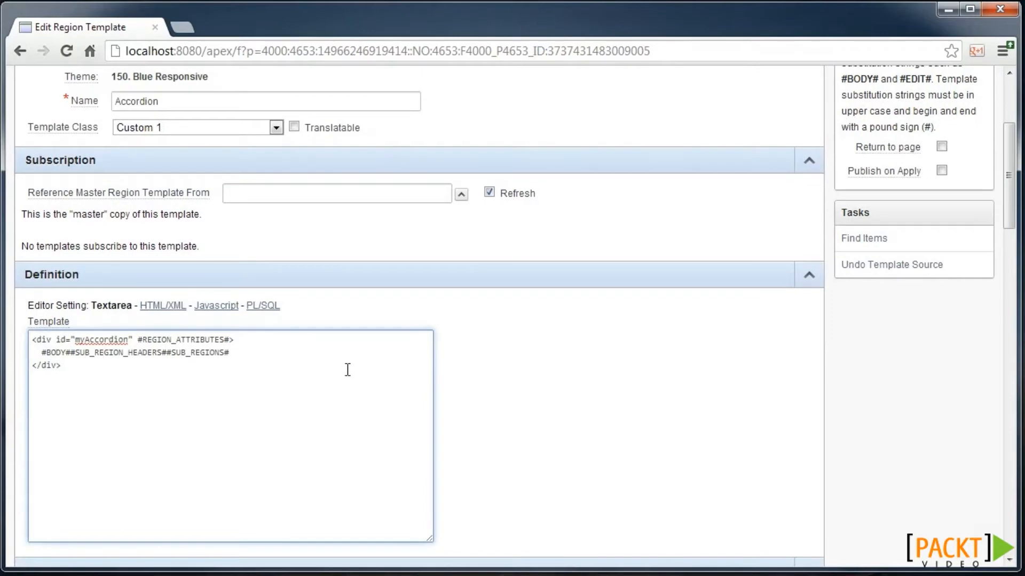
- Paste the h3/div markup into the Sub Regions template and apply the changes
{"action": "key", "text": "alt+Tab"}
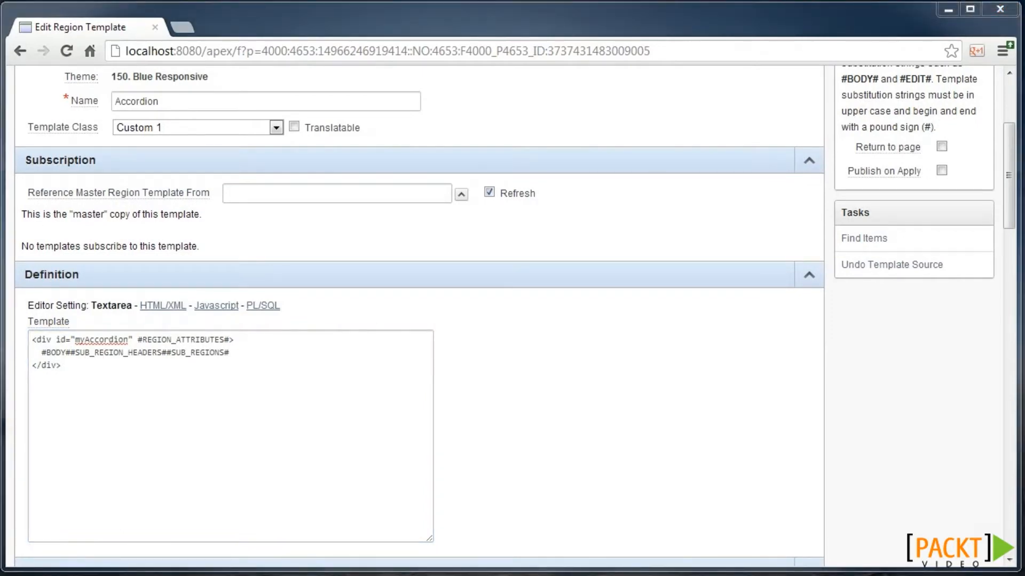
{"action": "left_click", "coordinate": [92, 382]}
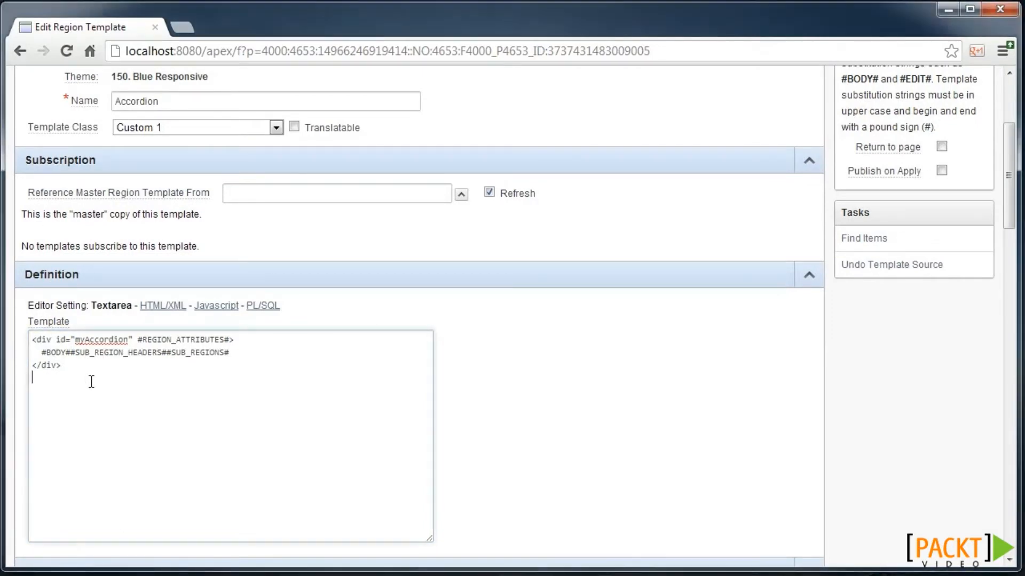
{"action": "scroll", "coordinate": [96, 383], "scroll_direction": "down", "scroll_amount": 6}
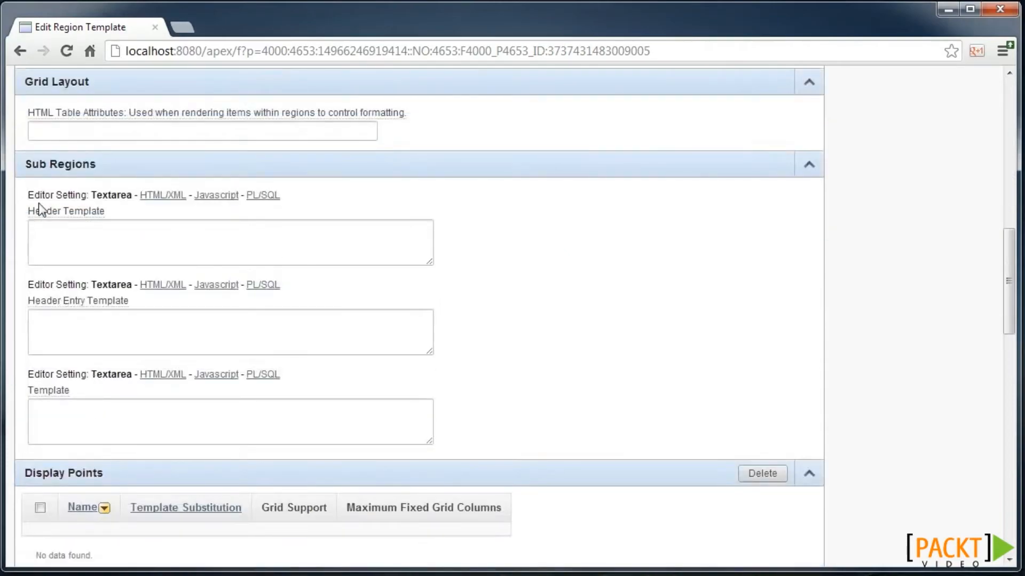
{"action": "left_click", "coordinate": [82, 410]}
{"action": "type", "text": "<h3><a href=\"#\">#SUB_REGION_TITLE#</a></h3> <div>#SUB_REGION#</div>"}
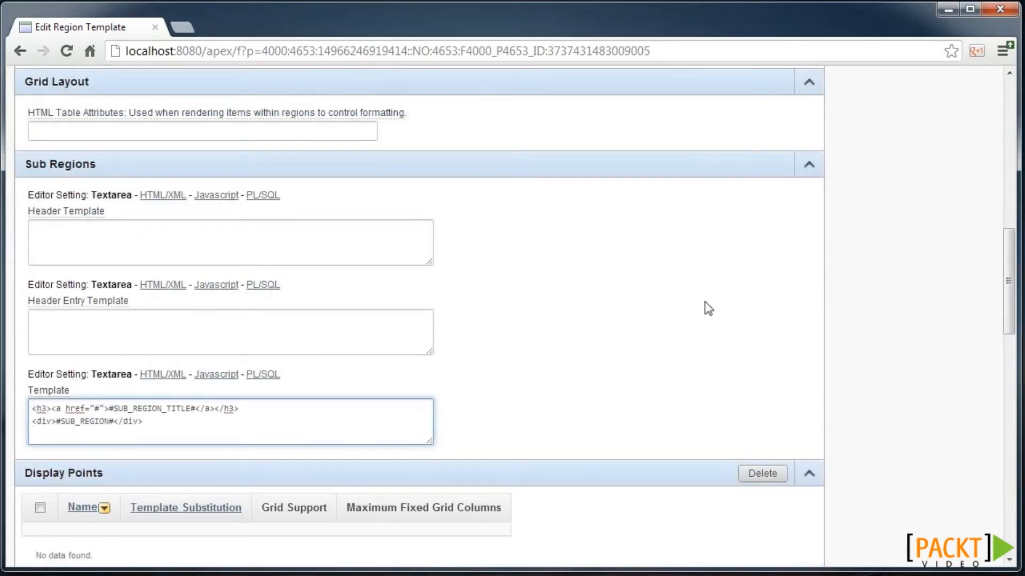
{"action": "scroll", "coordinate": [696, 294], "scroll_direction": "up", "scroll_amount": 10}
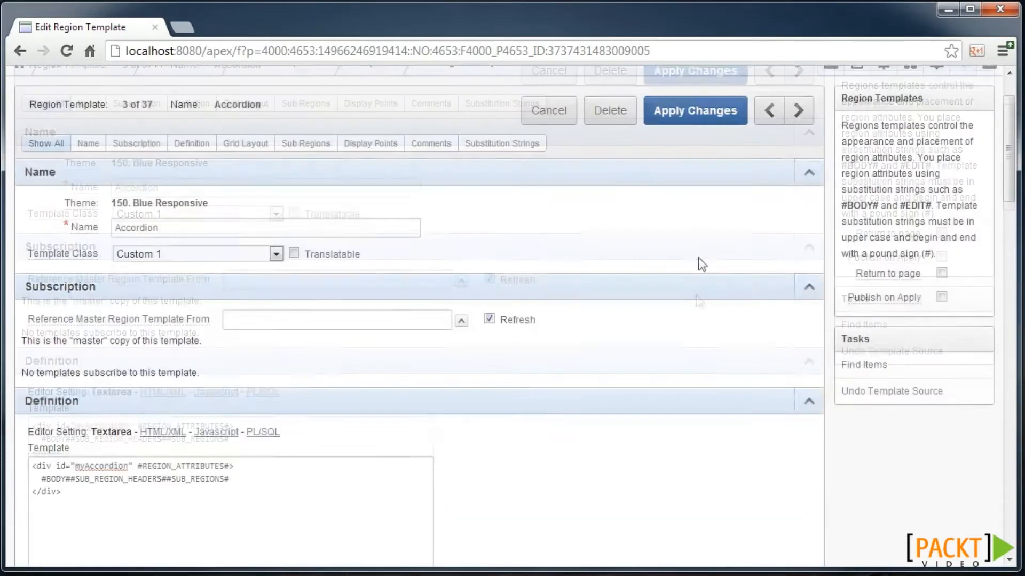
{"action": "left_click", "coordinate": [686, 119]}
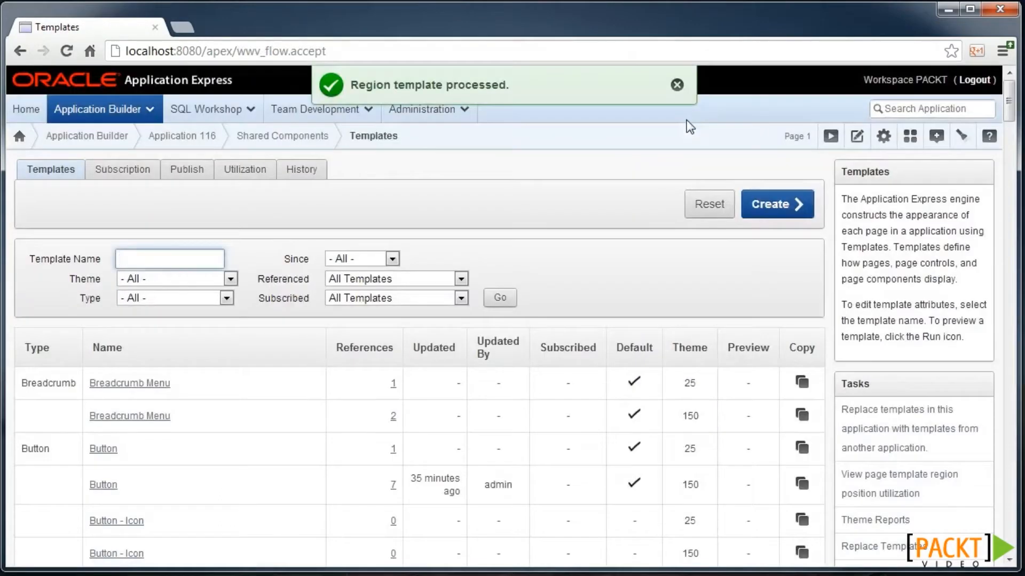
- Add the jQuery UI accordion stylesheet and script paths to Page 1's CSS and JavaScript file URLs
{"action": "left_click", "coordinate": [856, 140]}
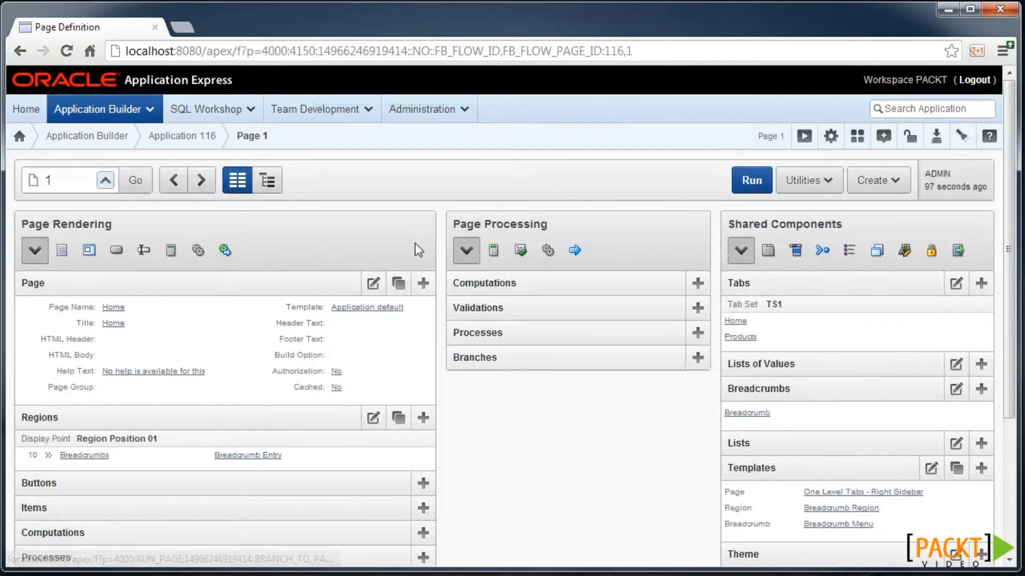
{"action": "left_click", "coordinate": [372, 284]}
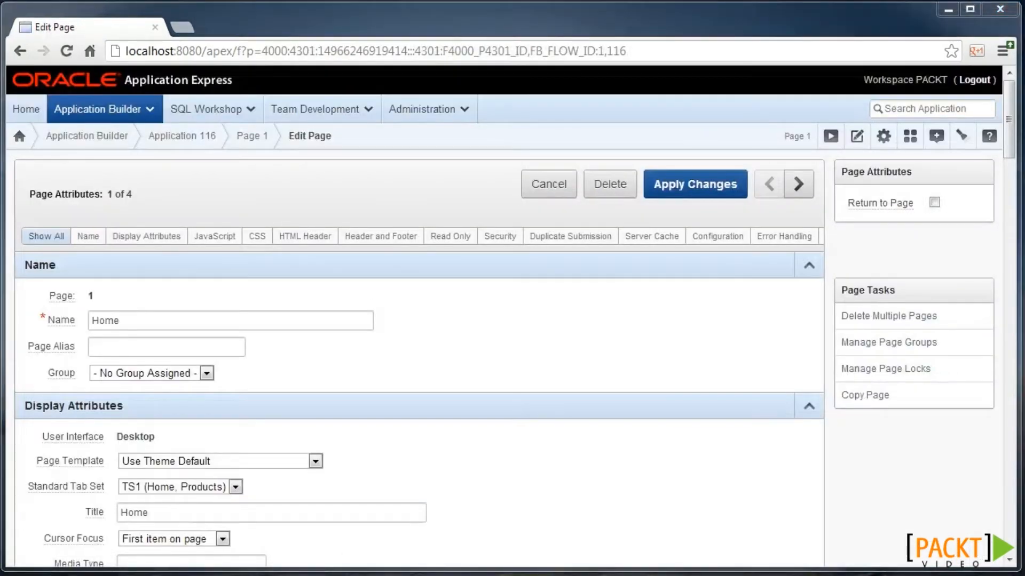
{"action": "scroll", "coordinate": [475, 516], "scroll_direction": "down", "scroll_amount": 7}
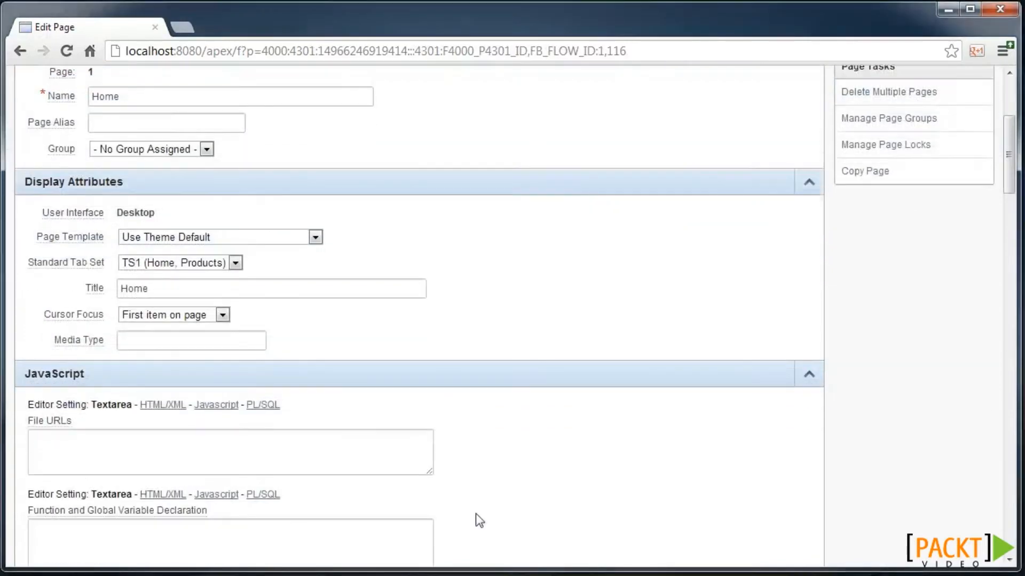
{"action": "scroll", "coordinate": [431, 455], "scroll_direction": "down", "scroll_amount": 4}
{"action": "left_click", "coordinate": [293, 454]}
{"action": "type", "text": "#IMAGE_PREFIX#libraries/jquery-ui/1.8/themes/base/jquery.ui.accordion.css"}
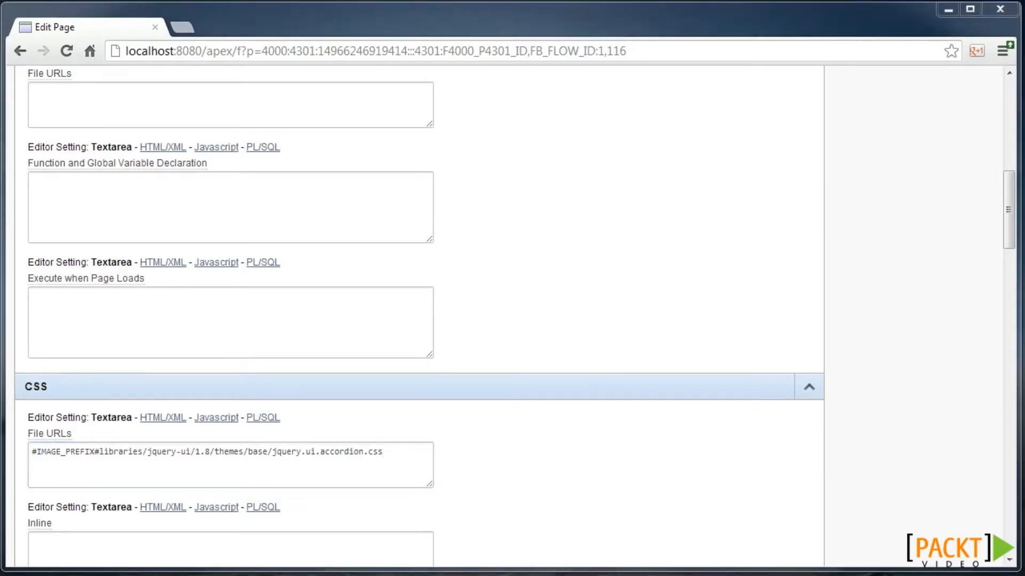
{"action": "key", "text": "alt+Tab"}
{"action": "left_click", "coordinate": [110, 100]}
{"action": "type", "text": "#IMAGE_PREFIX#libraries/jquery-ui/1.8/ui/minified/jquery.ui.accordion.min.js"}
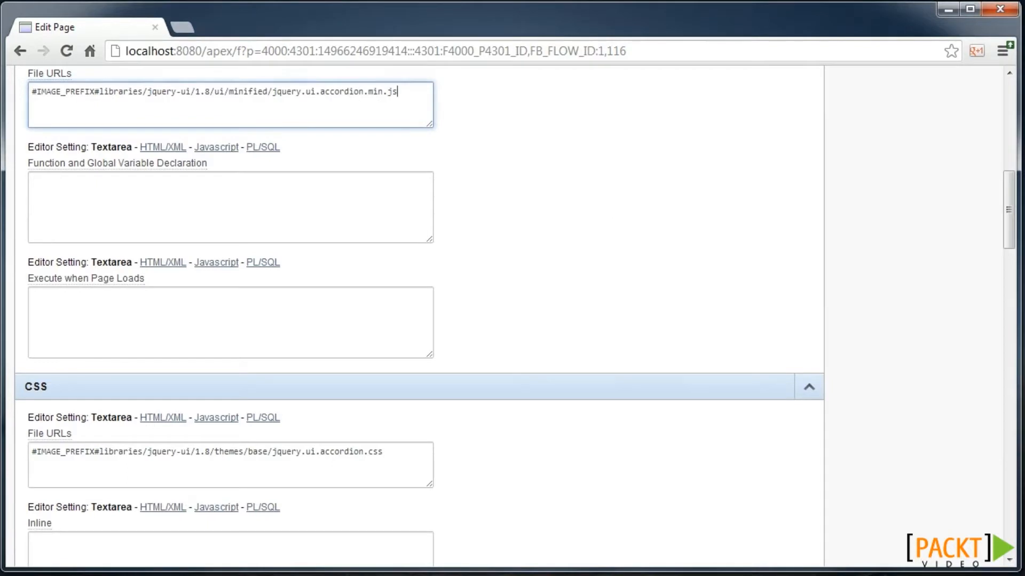
- Put the accordion() call on #myAccordion in Execute when Page Loads and save Page 1
{"action": "key", "text": "alt+Tab"}
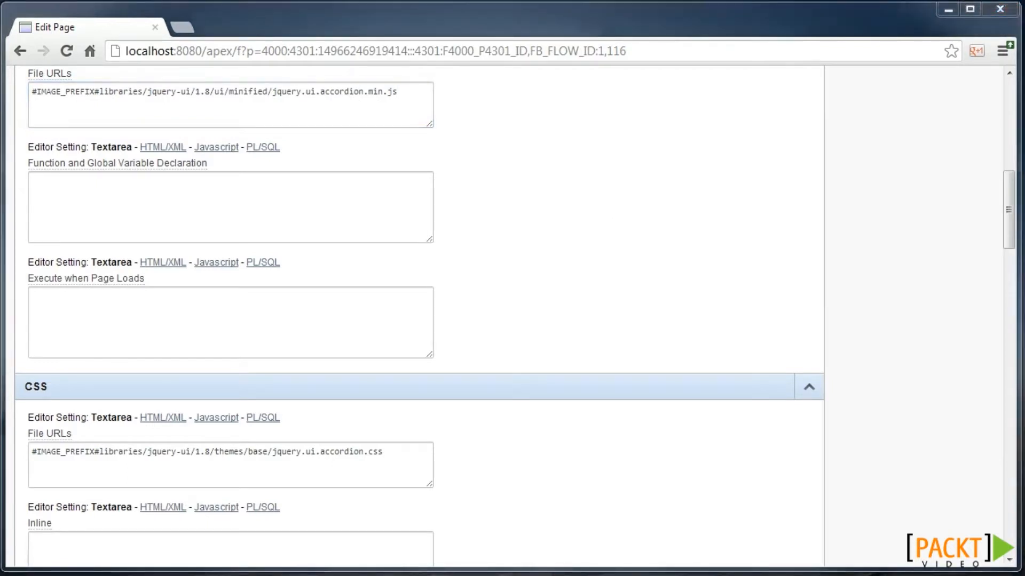
{"action": "key", "text": "alt+Tab"}
{"action": "left_click", "coordinate": [80, 304]}
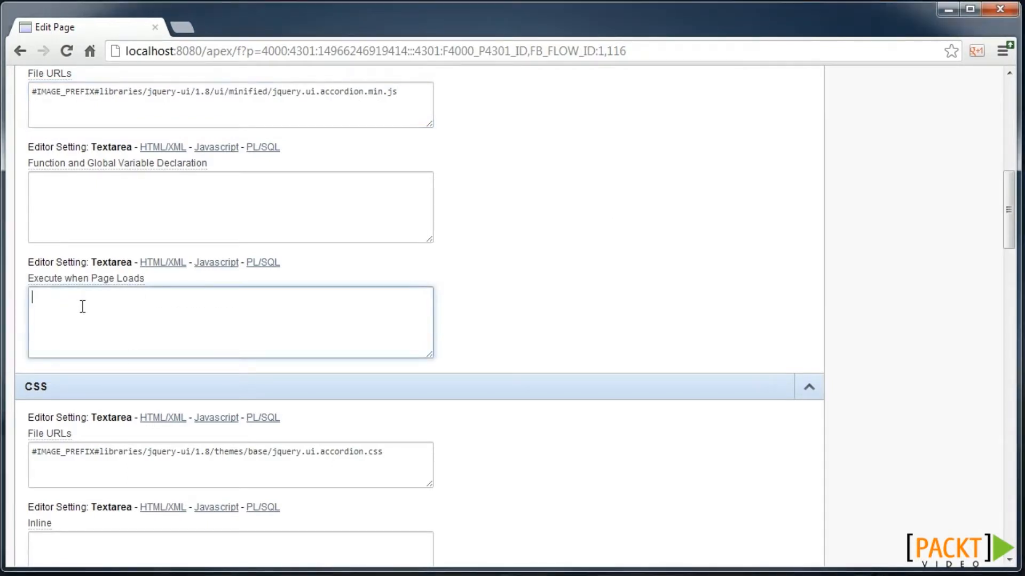
{"action": "type", "text": "apex.jQuery(function() {   apex.jQuery(\"#myAccordion\").accordion(); });"}
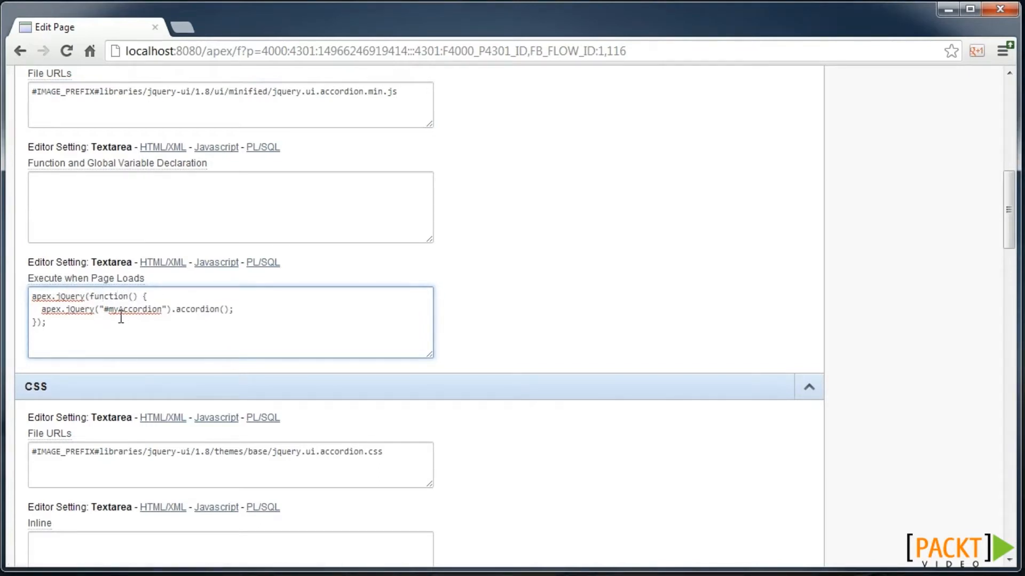
{"action": "left_click_drag", "start_coordinate": [106, 315], "coordinate": [161, 313]}
{"action": "scroll", "coordinate": [804, 258], "scroll_direction": "up", "scroll_amount": 10}
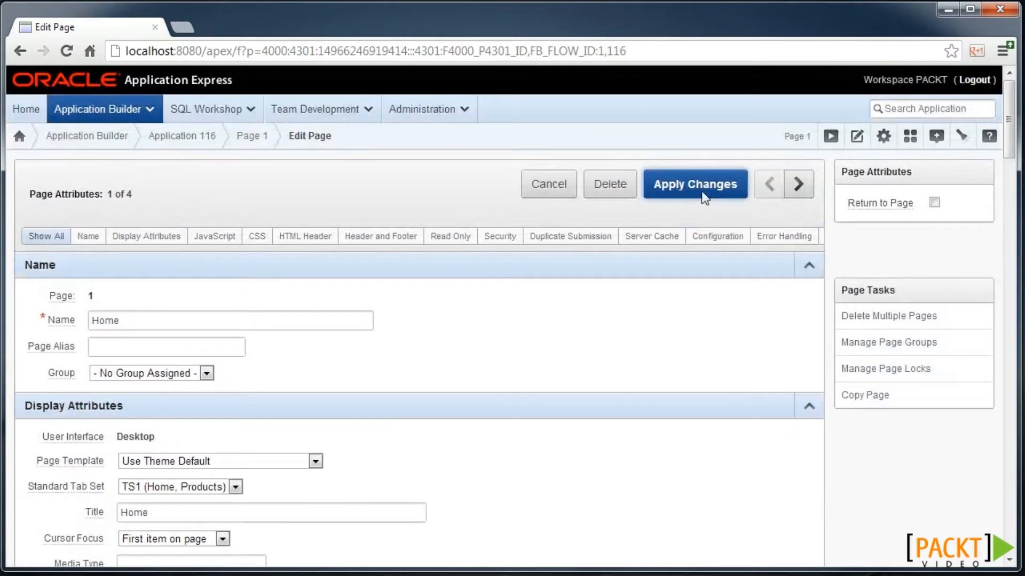
{"action": "left_click", "coordinate": [704, 196]}
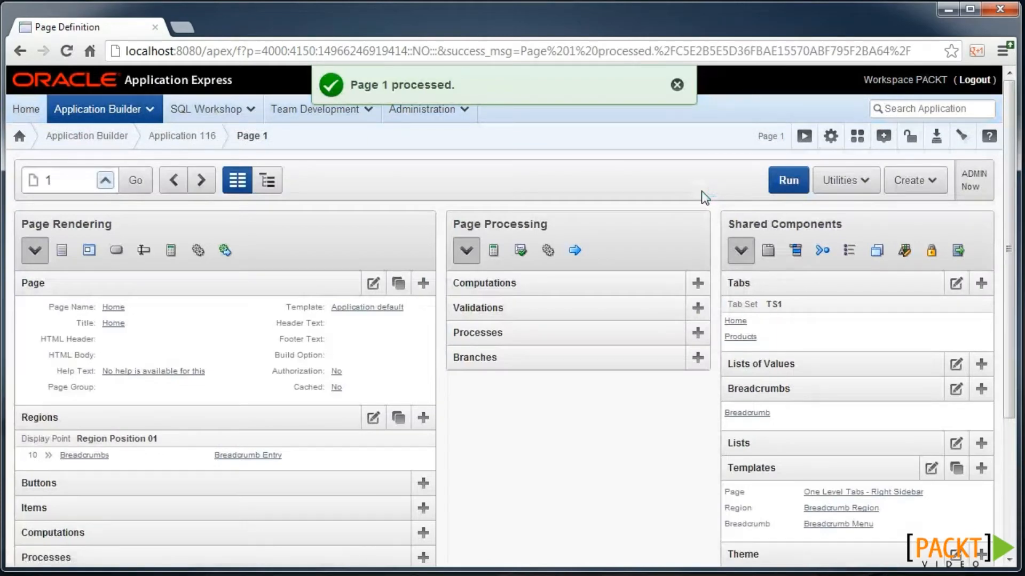
- Start multiple HTML regions on Page 1, titling three of them eg1, eg2 and eg3
{"action": "left_click", "coordinate": [423, 417]}
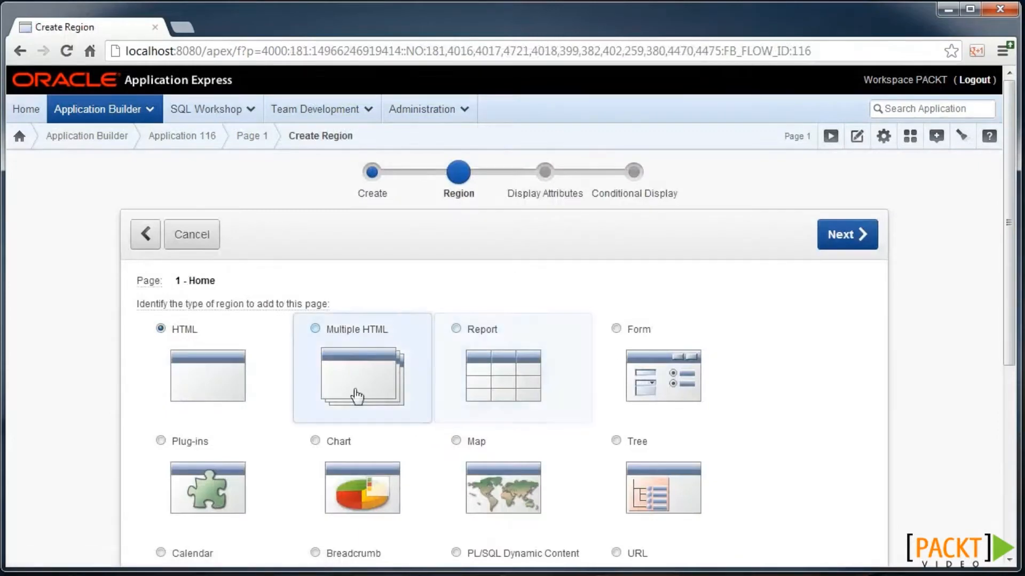
{"action": "left_click", "coordinate": [343, 367]}
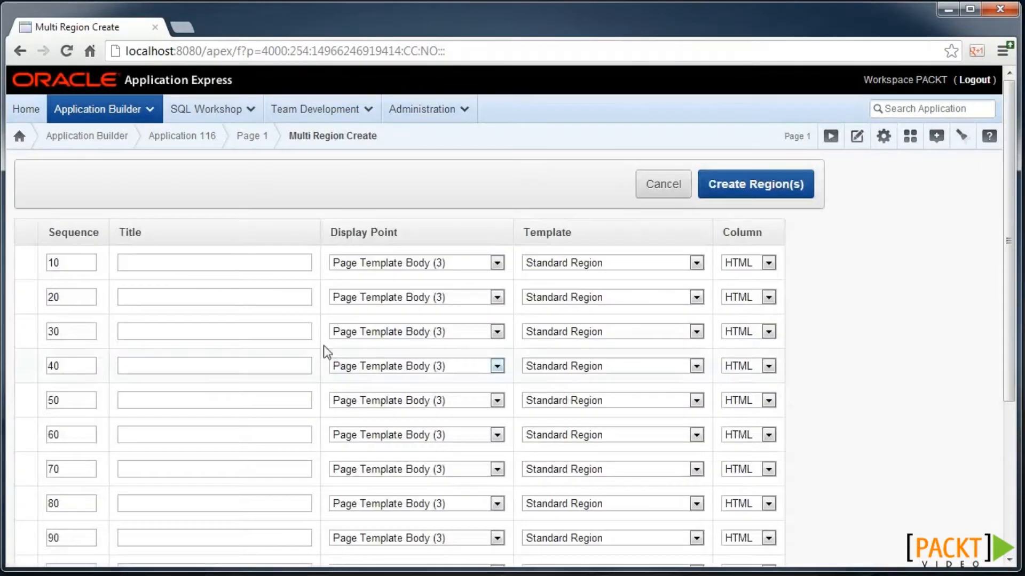
{"action": "left_click", "coordinate": [219, 267]}
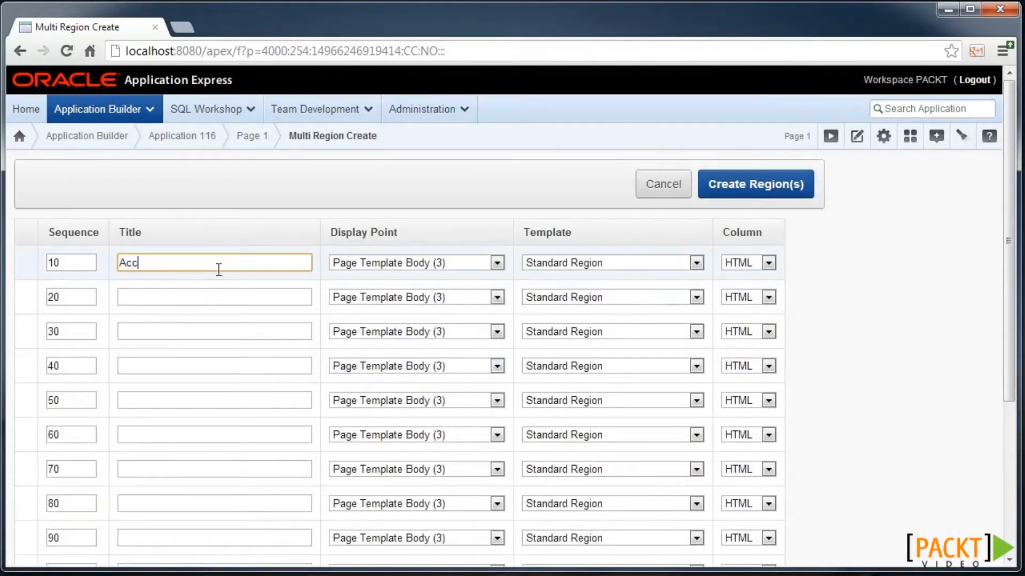
{"action": "left_click", "coordinate": [219, 292]}
{"action": "type", "text": "eg1"}
{"action": "left_click", "coordinate": [209, 332]}
{"action": "type", "text": "eg2"}
{"action": "left_click", "coordinate": [192, 365]}
{"action": "type", "text": "eg3"}
- Give the first region the Accordion template and the others No Template, then create them
{"action": "left_click", "coordinate": [558, 265]}
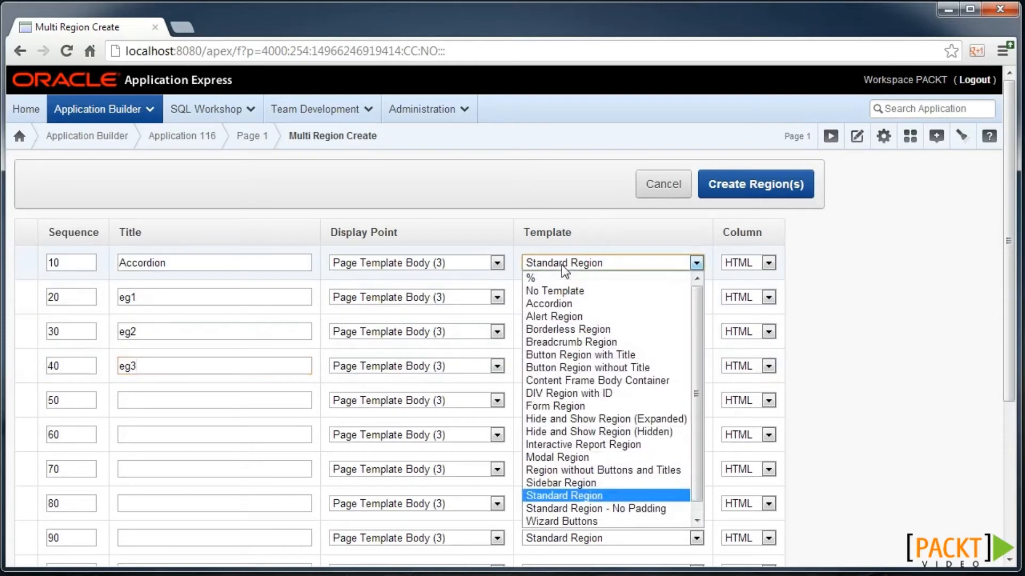
{"action": "left_click", "coordinate": [569, 306]}
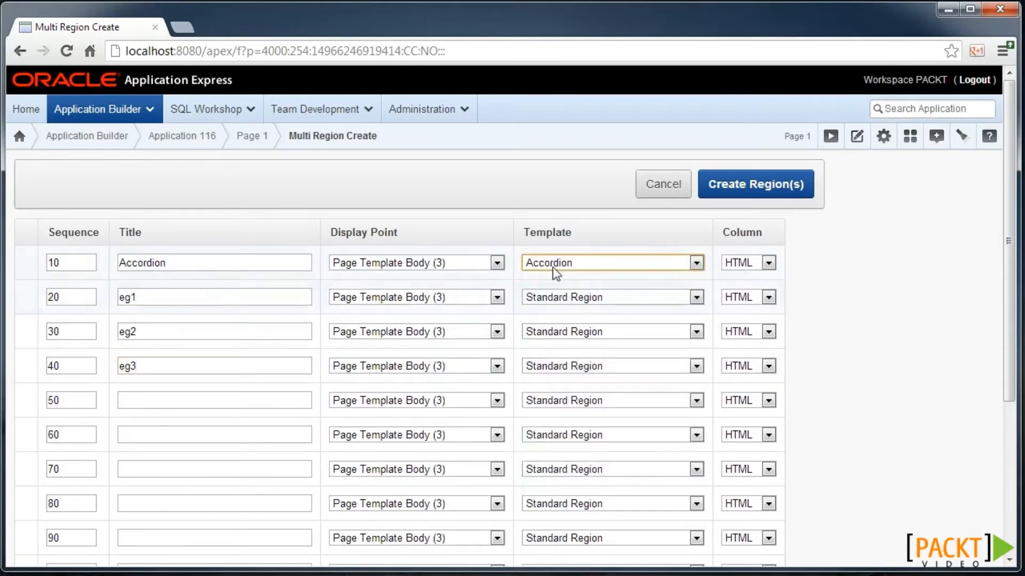
{"action": "left_click", "coordinate": [565, 297]}
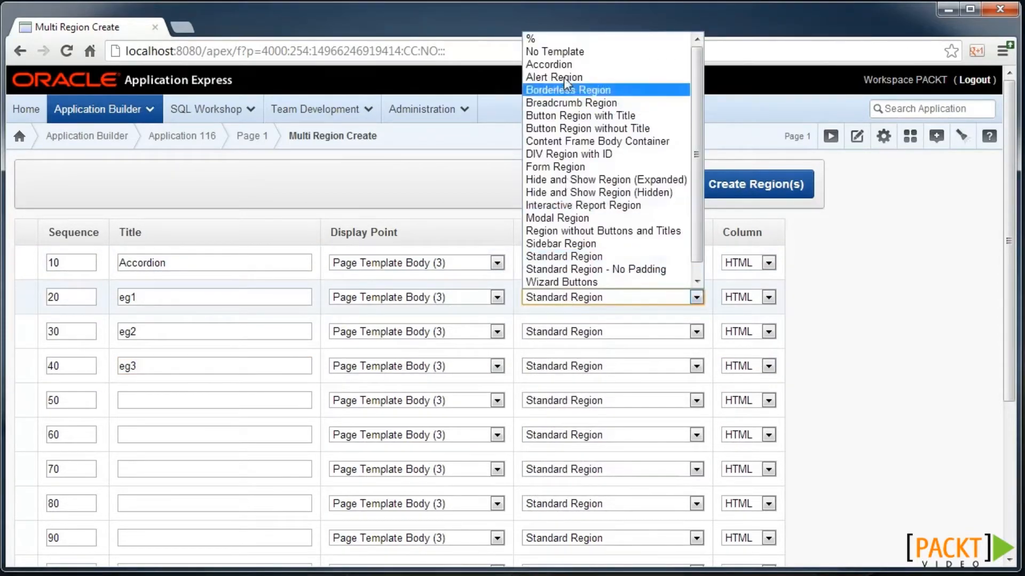
{"action": "left_click", "coordinate": [560, 53]}
{"action": "left_click", "coordinate": [559, 334]}
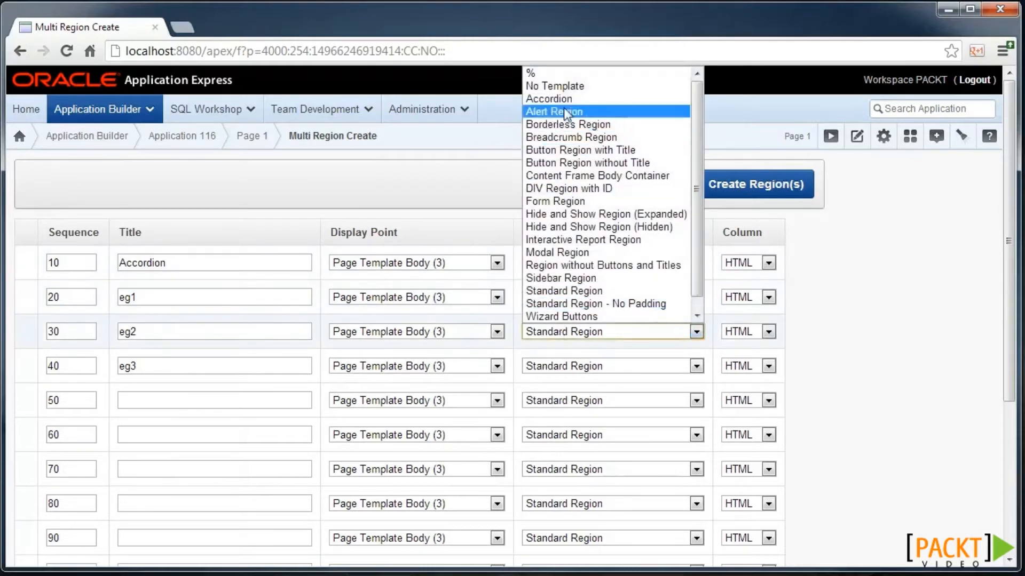
{"action": "left_click", "coordinate": [558, 86]}
{"action": "left_click", "coordinate": [567, 368]}
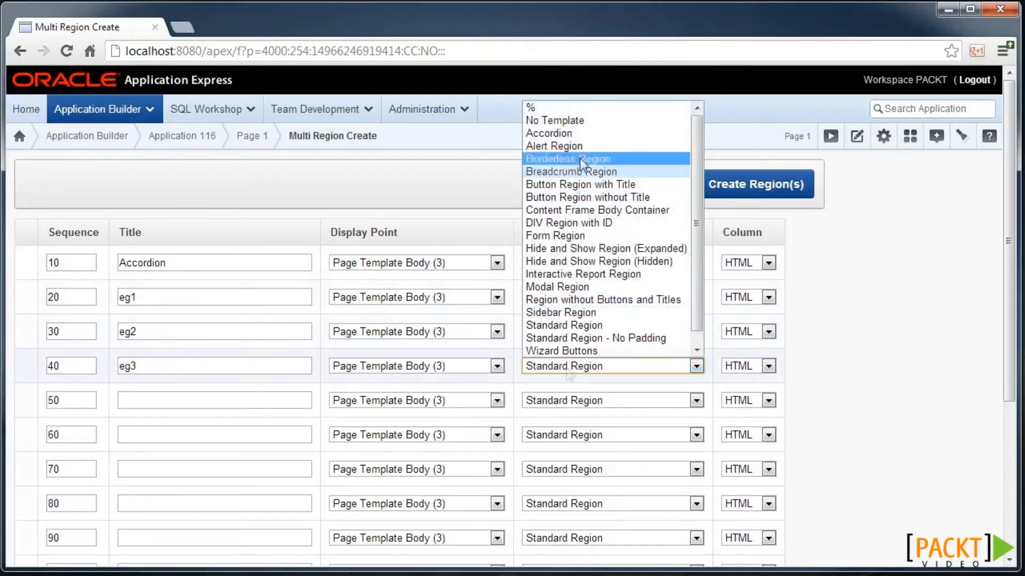
{"action": "left_click", "coordinate": [578, 121]}
{"action": "left_click", "coordinate": [761, 183]}
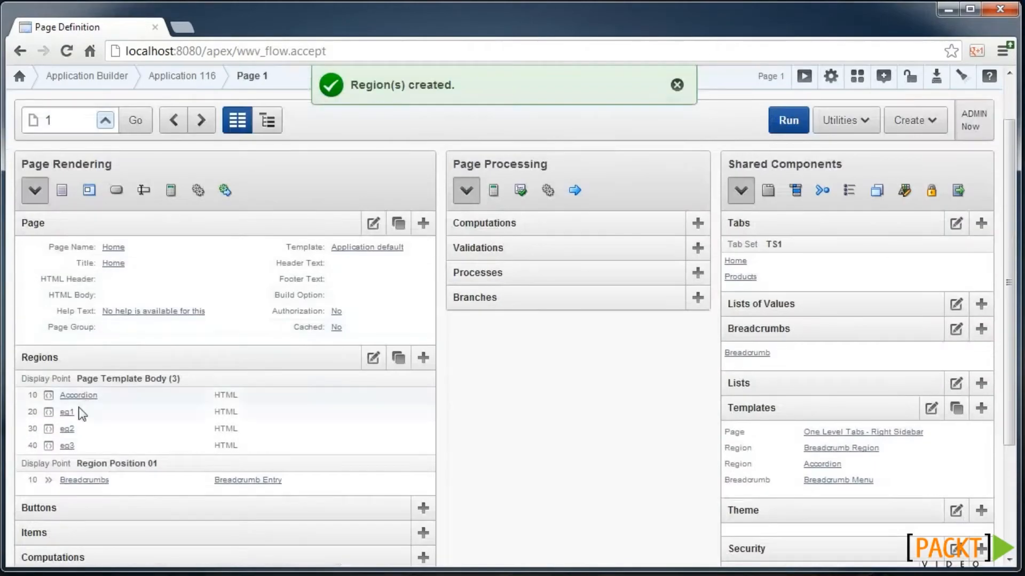
- Give eg1 the source text 'qweweg' and Accordion as its parent region
{"action": "left_click", "coordinate": [69, 412]}
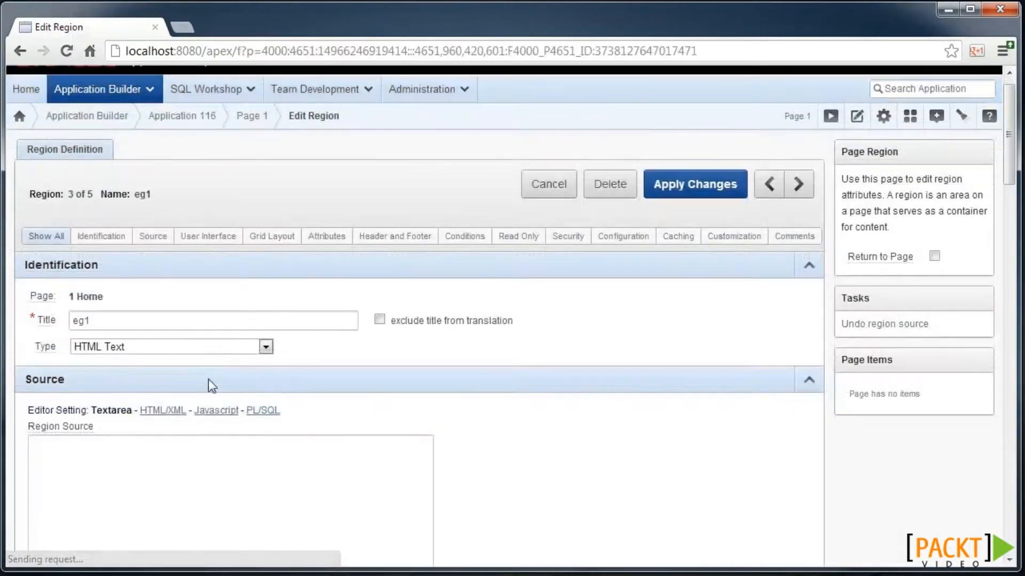
{"action": "scroll", "coordinate": [208, 379], "scroll_direction": "down", "scroll_amount": 4}
{"action": "left_click", "coordinate": [171, 290]}
{"action": "type", "text": "qweweg"}
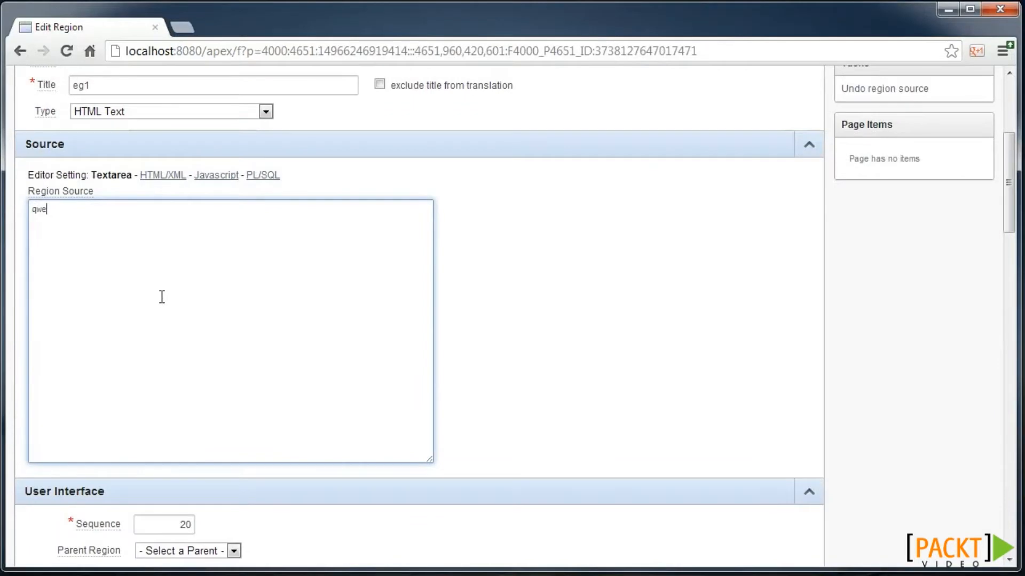
{"action": "scroll", "coordinate": [137, 379], "scroll_direction": "down", "scroll_amount": 3}
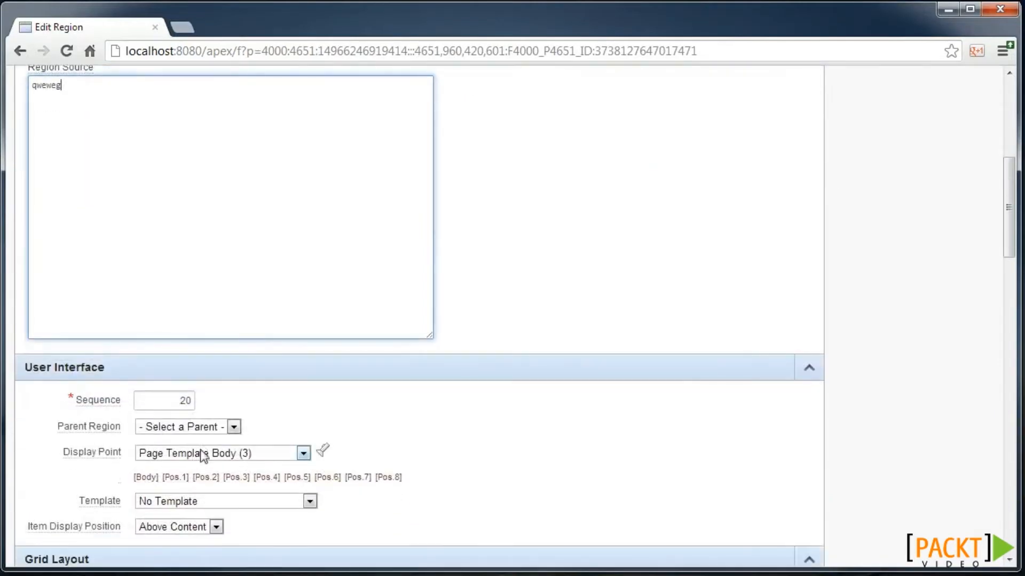
{"action": "left_click", "coordinate": [195, 430]}
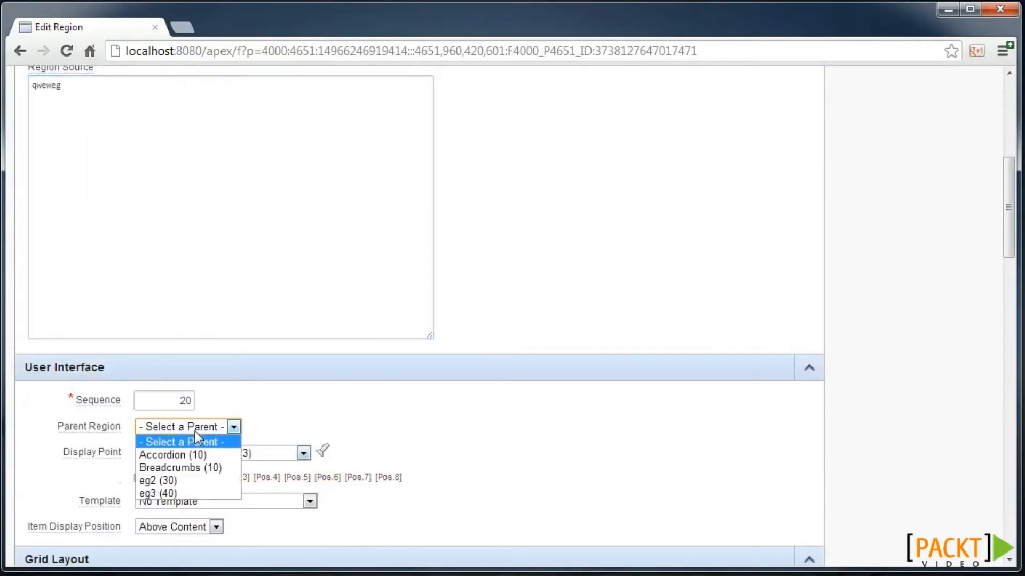
{"action": "left_click", "coordinate": [195, 457]}
{"action": "scroll", "coordinate": [668, 262], "scroll_direction": "up", "scroll_amount": 7}
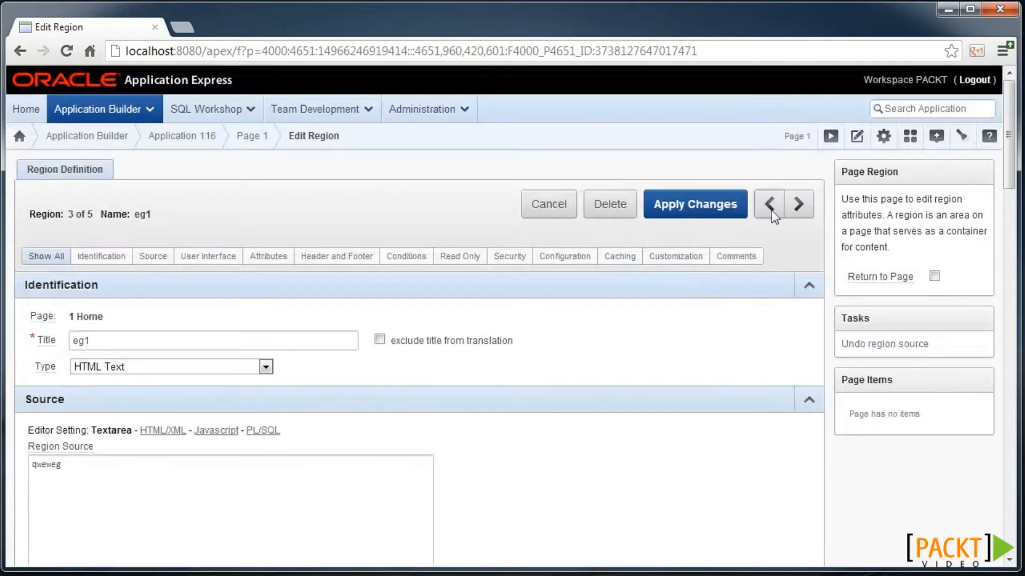
{"action": "left_click", "coordinate": [795, 204]}
- Give eg2 the source text 'xcvb' and Accordion as its parent region
{"action": "scroll", "coordinate": [181, 434], "scroll_direction": "down", "scroll_amount": 3}
{"action": "left_click", "coordinate": [158, 354]}
{"action": "type", "text": "xcvb"}
{"action": "scroll", "coordinate": [163, 369], "scroll_direction": "down", "scroll_amount": 4}
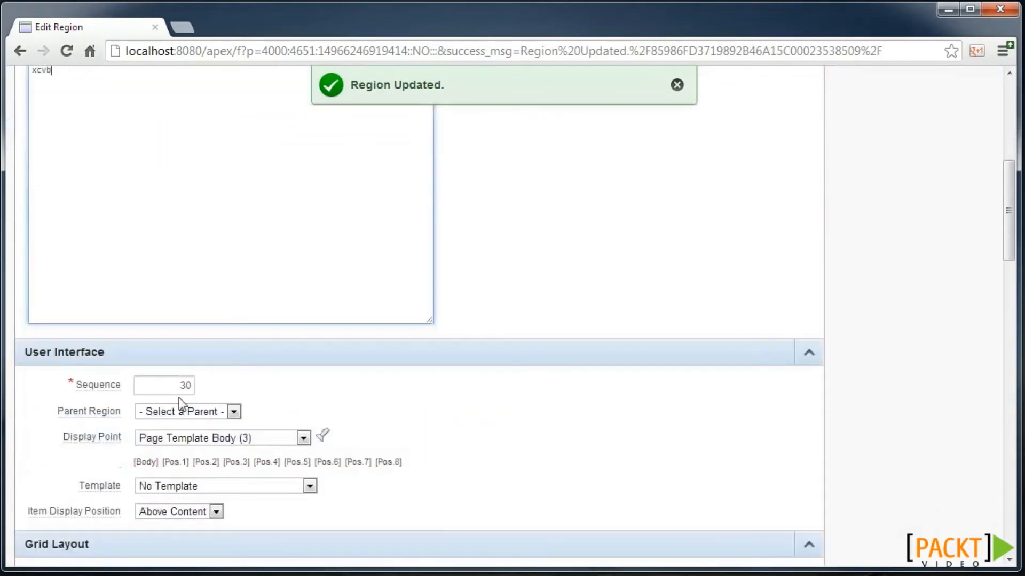
{"action": "left_click", "coordinate": [200, 412]}
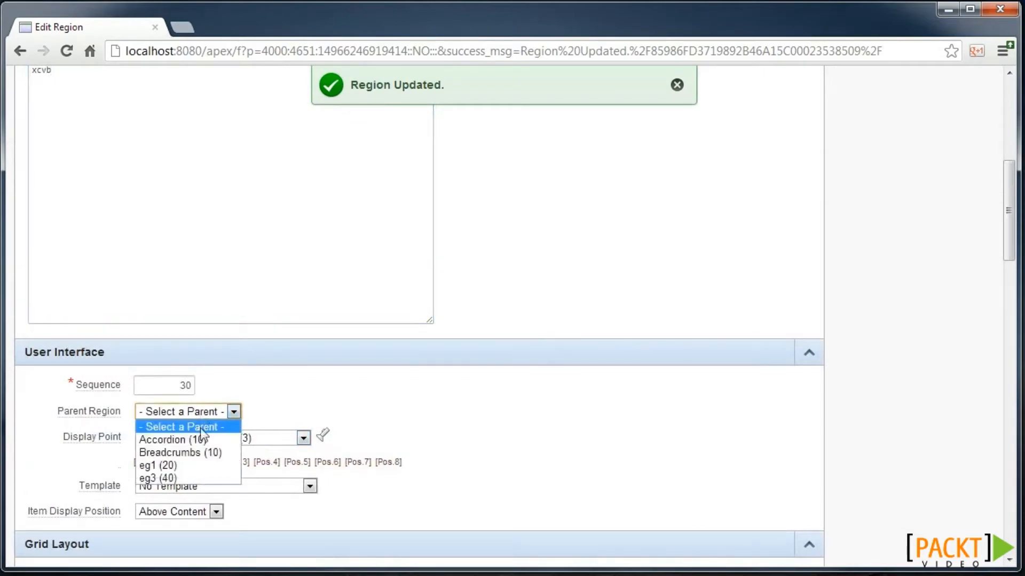
{"action": "left_click", "coordinate": [202, 441]}
{"action": "scroll", "coordinate": [502, 321], "scroll_direction": "up", "scroll_amount": 7}
{"action": "left_click", "coordinate": [796, 202]}
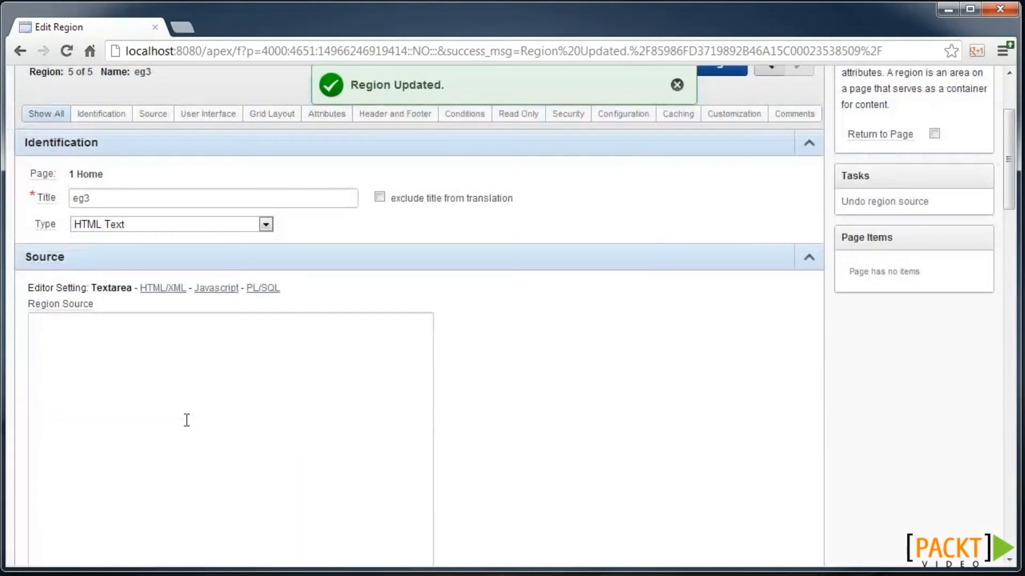
- Give eg3 the source text 'hjk..hjk' with parent Accordion, save, and run the Home page
{"action": "left_click", "coordinate": [185, 418]}
{"action": "type", "text": "hjk..hjk"}
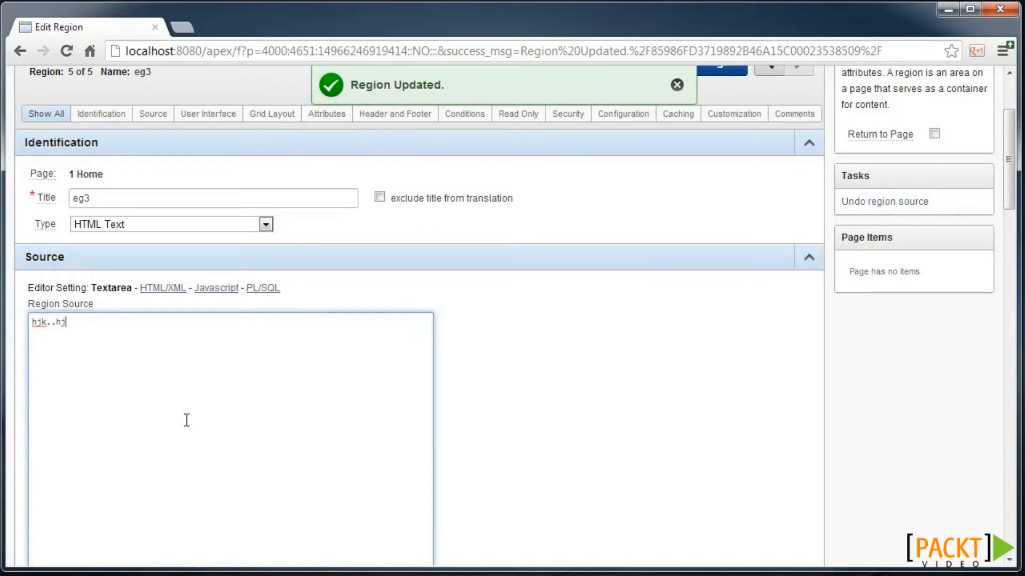
{"action": "scroll", "coordinate": [184, 426], "scroll_direction": "down", "scroll_amount": 4}
{"action": "left_click", "coordinate": [198, 454]}
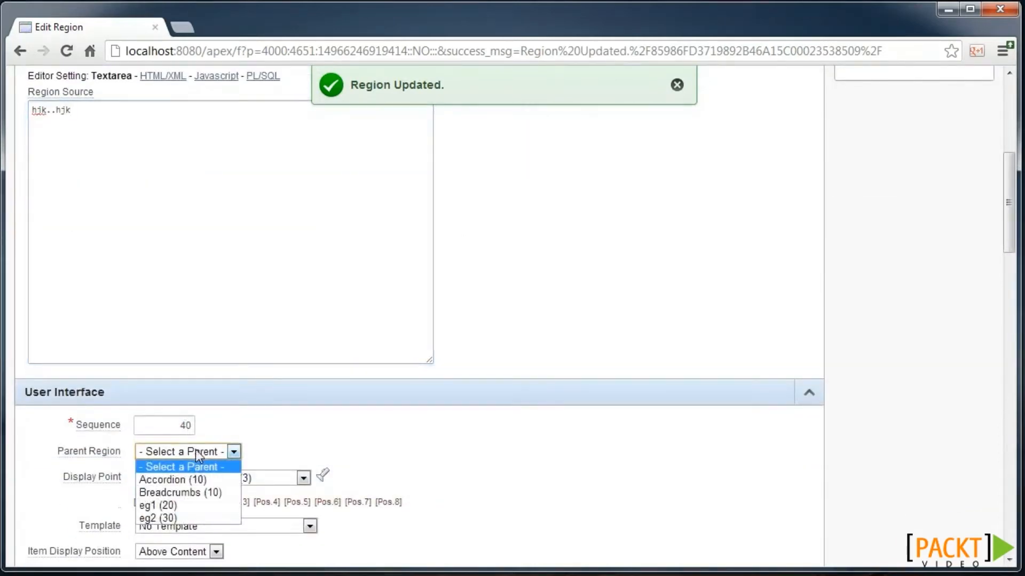
{"action": "left_click", "coordinate": [196, 478]}
{"action": "scroll", "coordinate": [683, 275], "scroll_direction": "up", "scroll_amount": 6}
{"action": "left_click", "coordinate": [710, 196]}
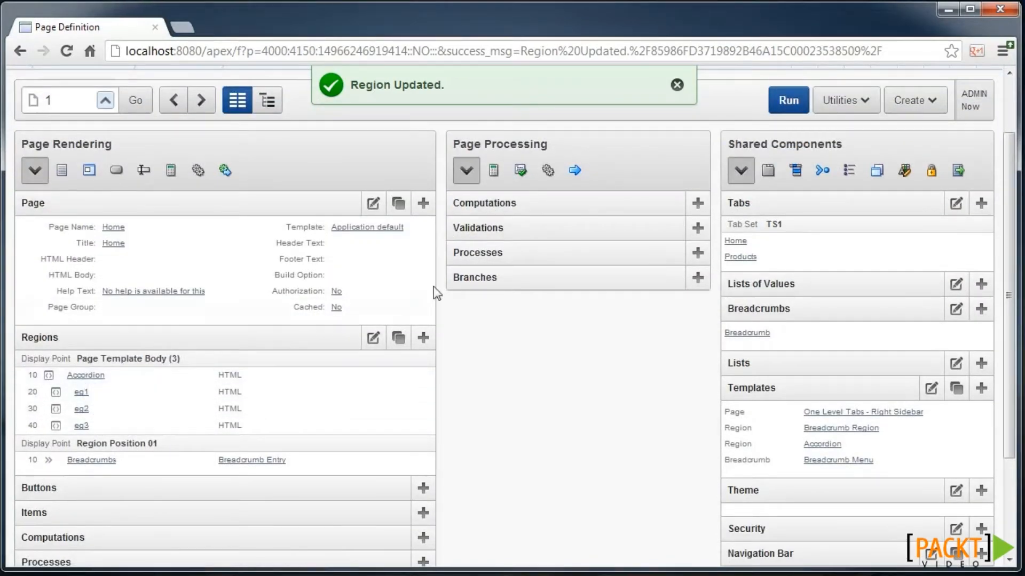
{"action": "scroll", "coordinate": [603, 225], "scroll_direction": "up", "scroll_amount": 2}
{"action": "left_click", "coordinate": [779, 183]}
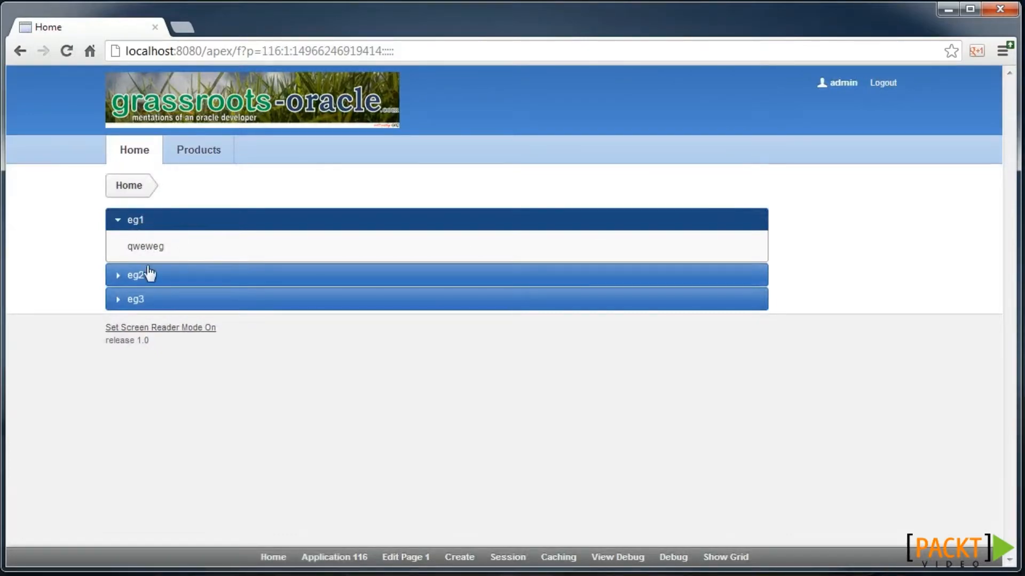
- Expand the eg2 and eg3 accordion sections on the running Home page, then eg2 again
{"action": "left_click", "coordinate": [148, 276]}
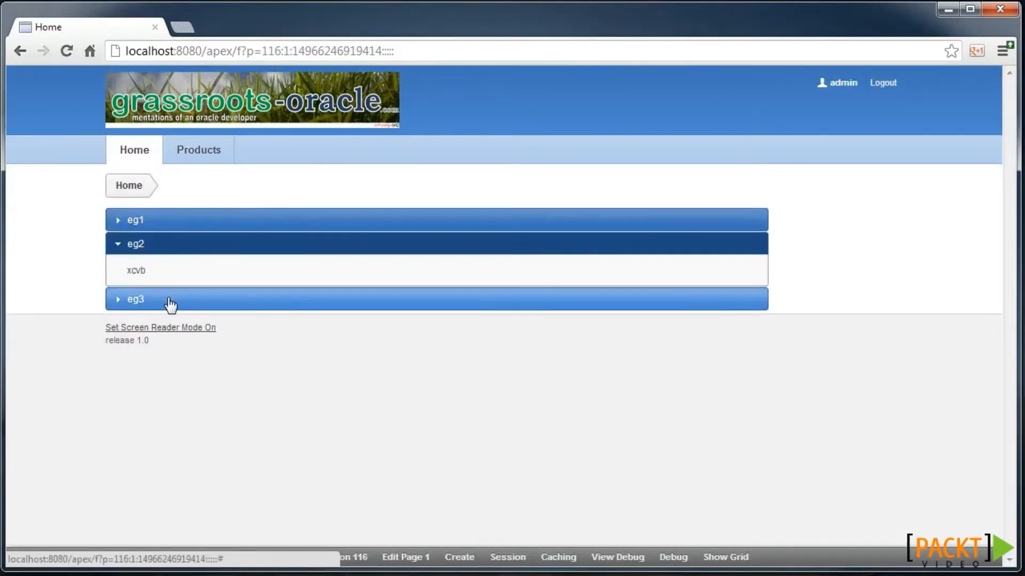
{"action": "left_click", "coordinate": [166, 299]}
{"action": "left_click", "coordinate": [175, 250]}
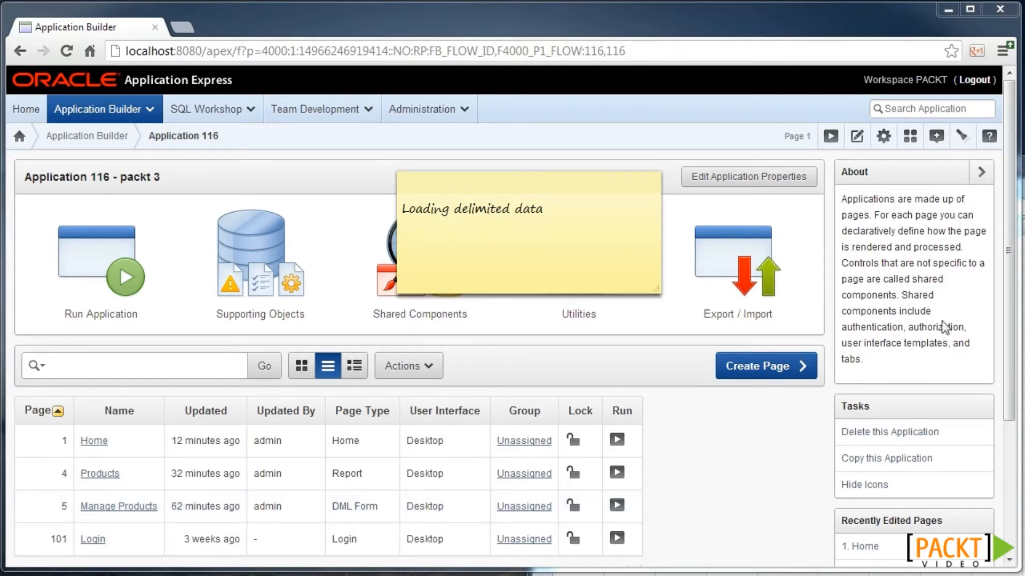
{"action": "key", "text": "alt+Tab"}
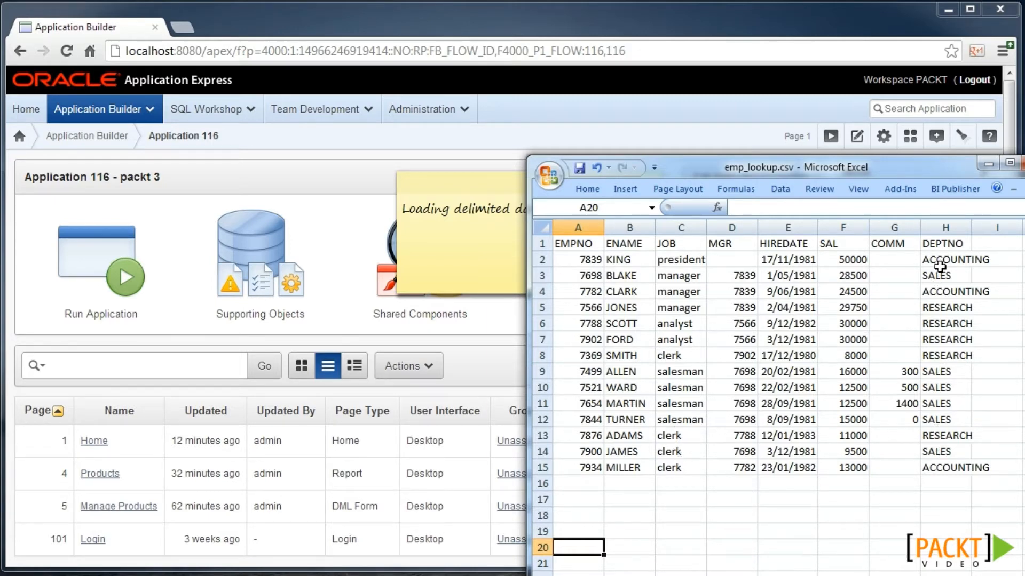
{"action": "left_click", "coordinate": [498, 377]}
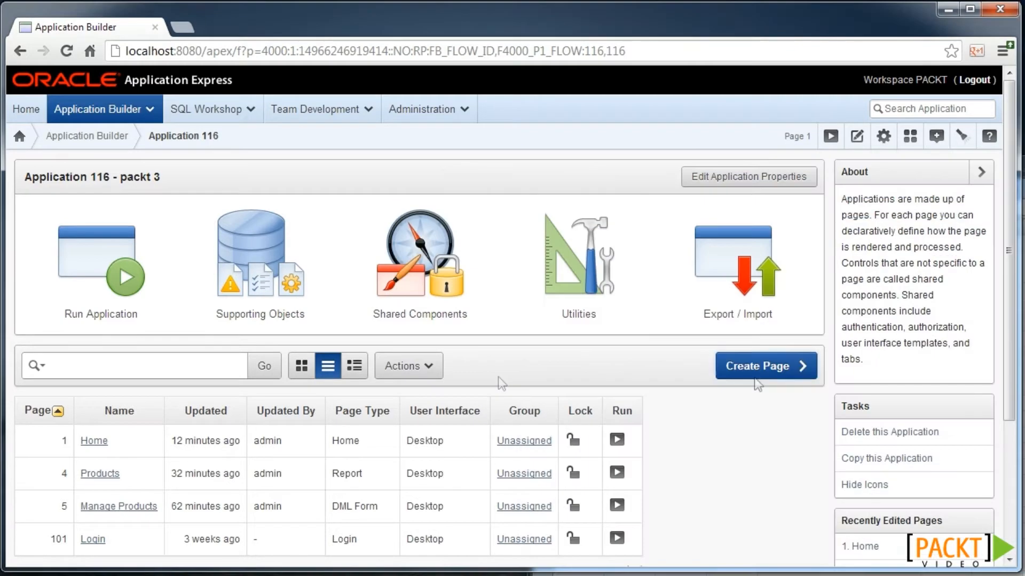
- Start a Data Loading page with definition 'Packt' on table EMP, unique column EMPNO
{"action": "left_click", "coordinate": [767, 380]}
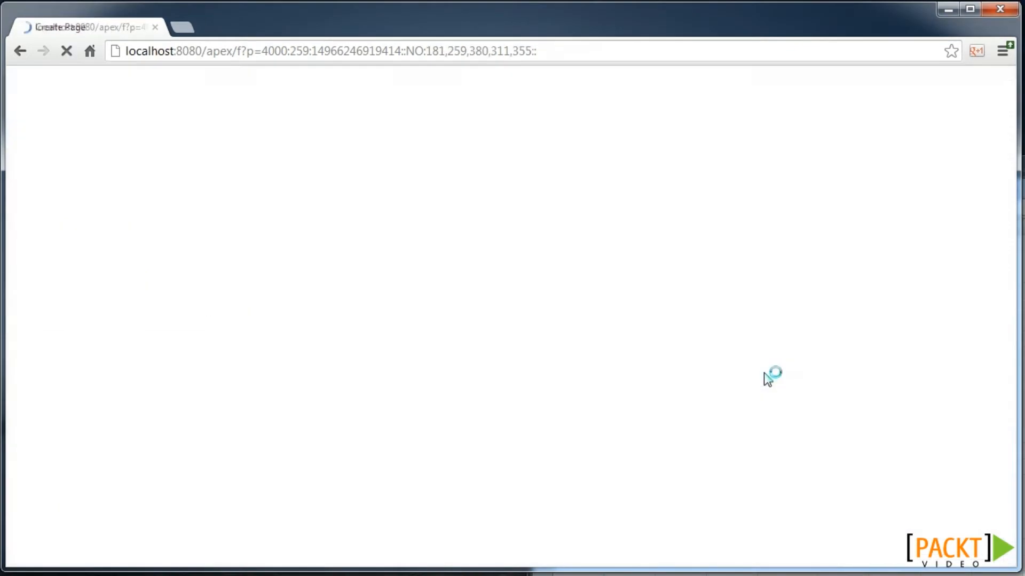
{"action": "scroll", "coordinate": [563, 409], "scroll_direction": "down", "scroll_amount": 2}
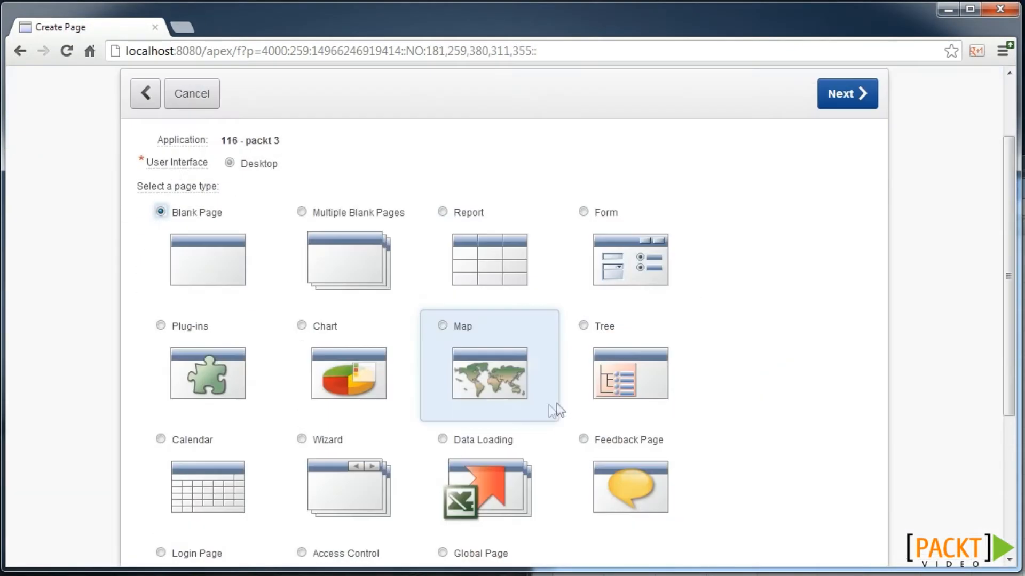
{"action": "left_click", "coordinate": [490, 478]}
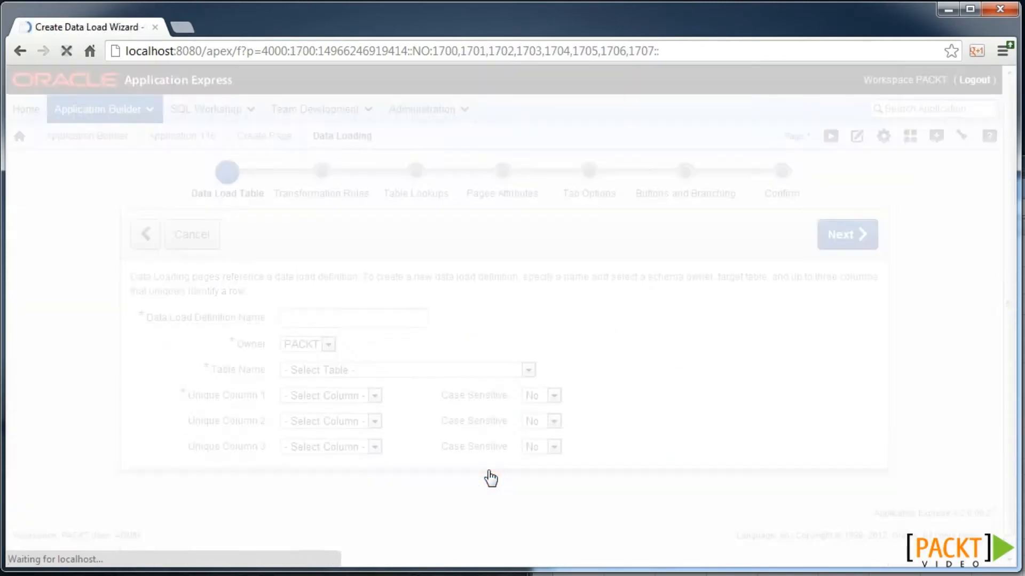
{"action": "left_click", "coordinate": [359, 321]}
{"action": "type", "text": "Packt"}
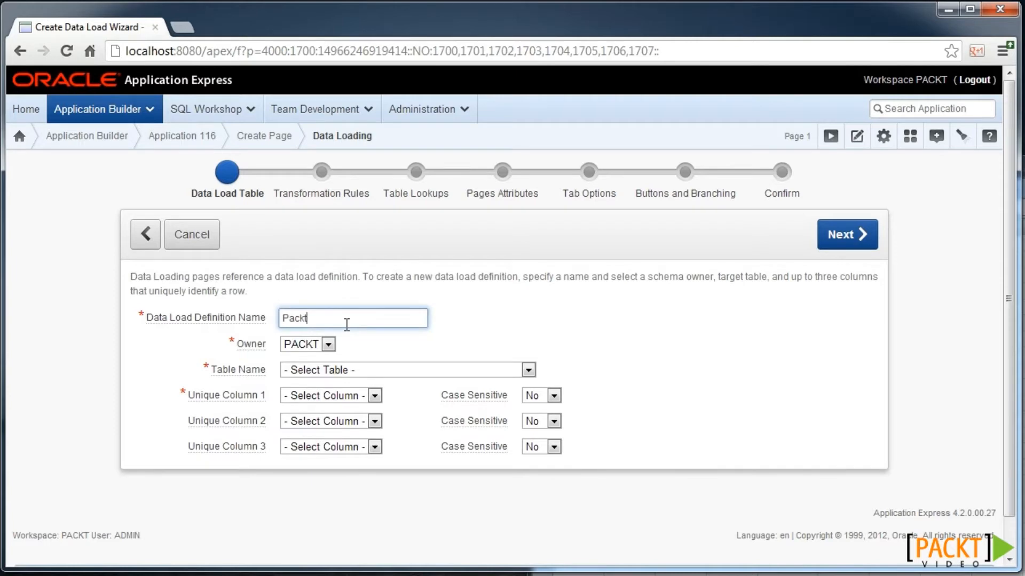
{"action": "left_click", "coordinate": [368, 372]}
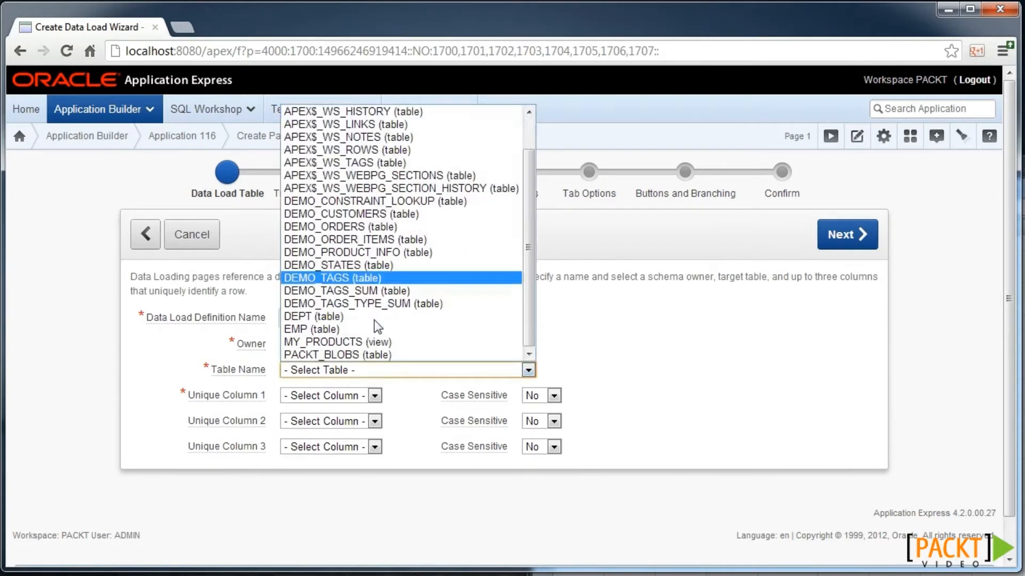
{"action": "scroll", "coordinate": [373, 327], "scroll_direction": "down", "scroll_amount": 1}
{"action": "left_click", "coordinate": [342, 331]}
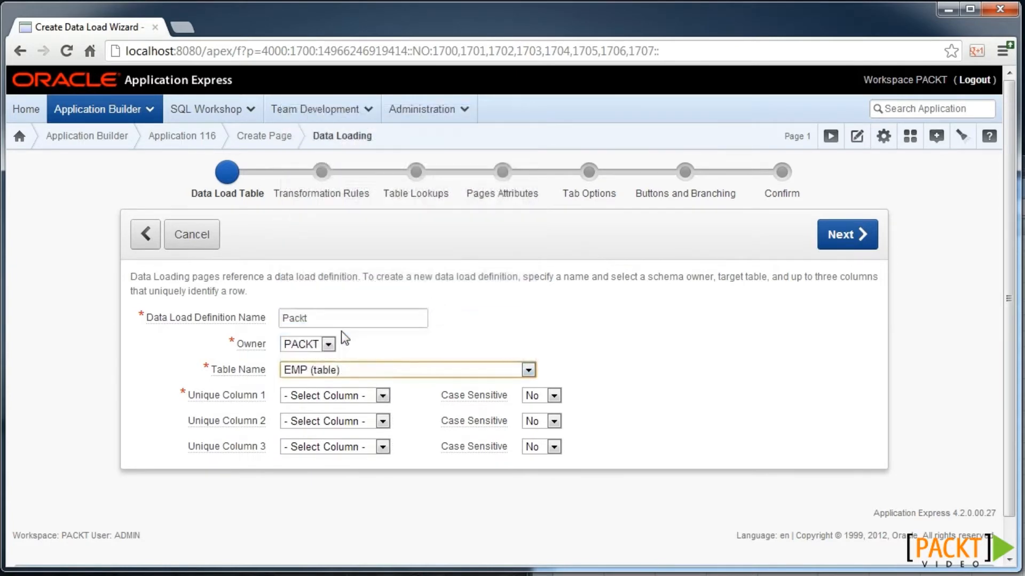
{"action": "left_click", "coordinate": [329, 395]}
{"action": "left_click", "coordinate": [332, 425]}
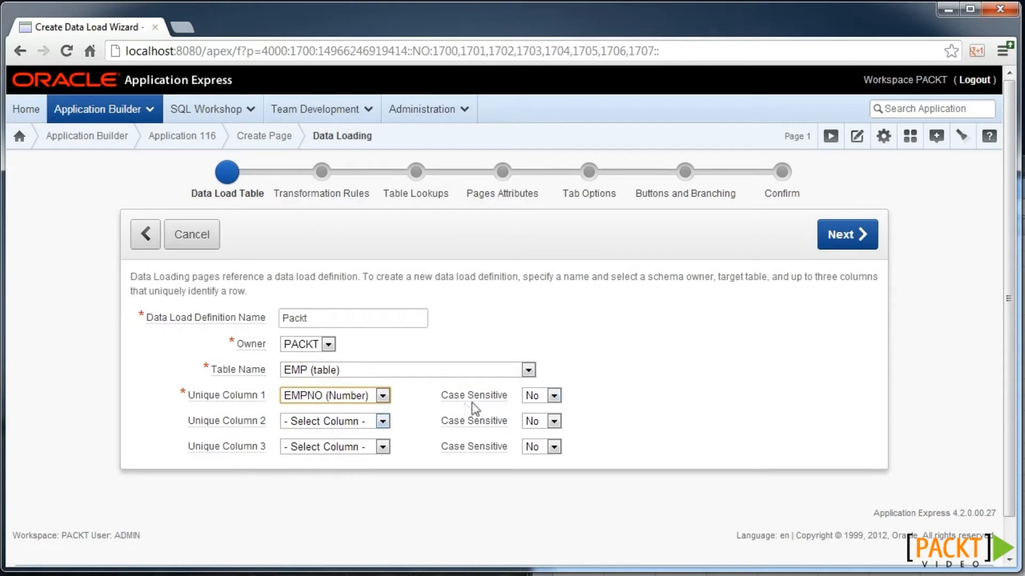
{"action": "left_click", "coordinate": [845, 238]}
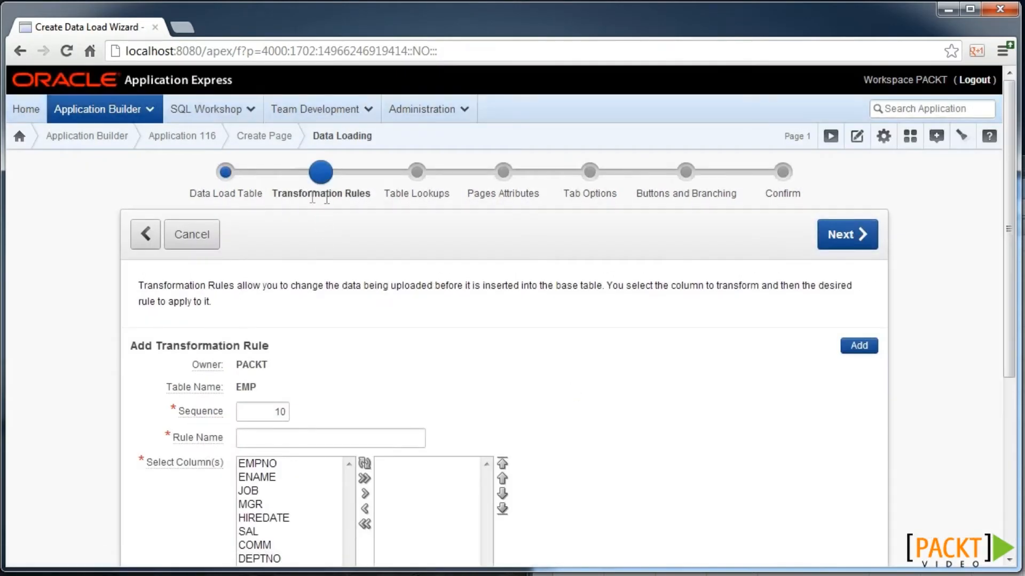
- Add a 'Job upper' To Upper Case rule on the JOB column, then advance to Table Lookups
{"action": "scroll", "coordinate": [363, 289], "scroll_direction": "down", "scroll_amount": 1}
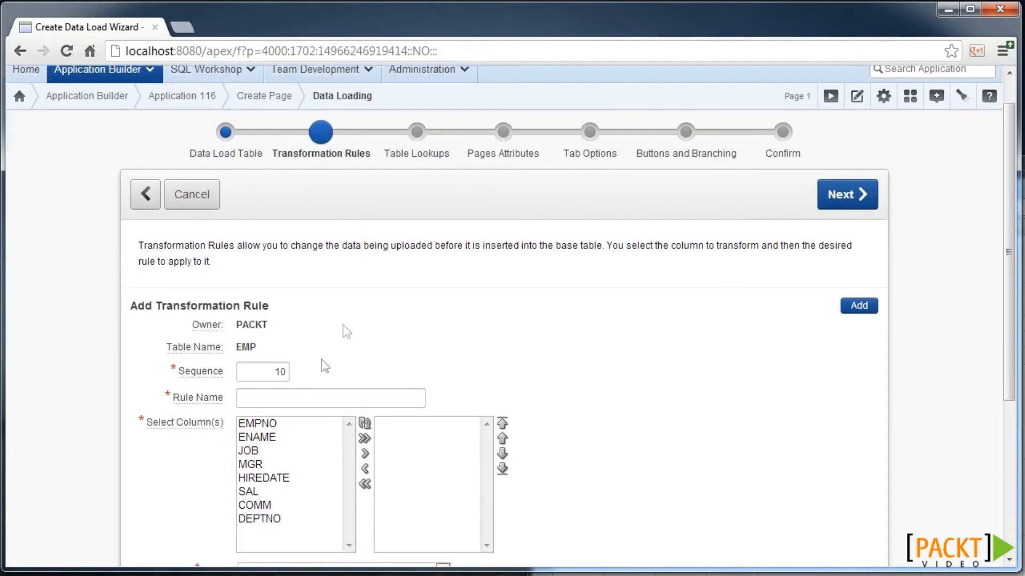
{"action": "left_click", "coordinate": [284, 452]}
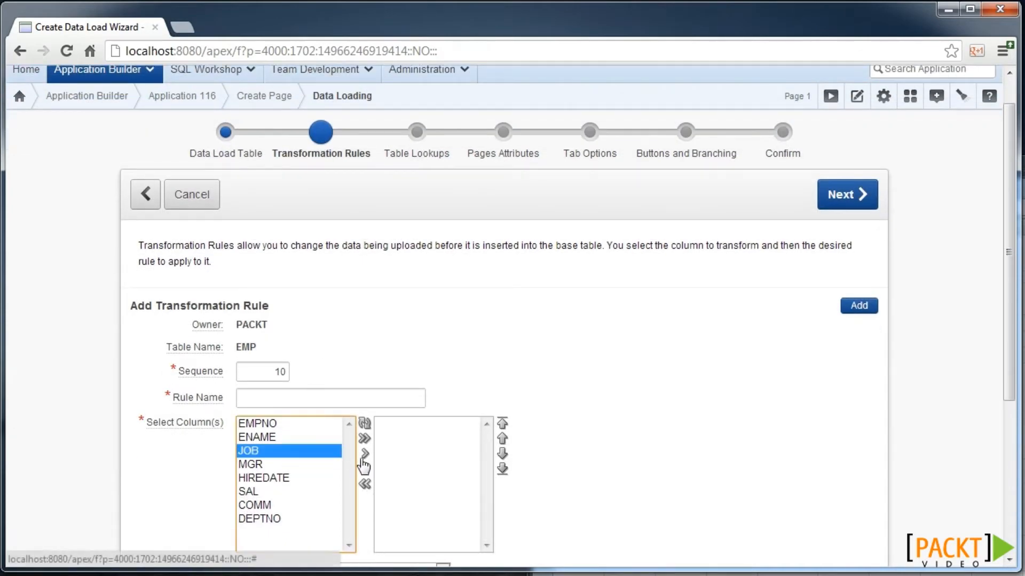
{"action": "left_click", "coordinate": [365, 454]}
{"action": "left_click", "coordinate": [328, 396]}
{"action": "type", "text": "Job upper"}
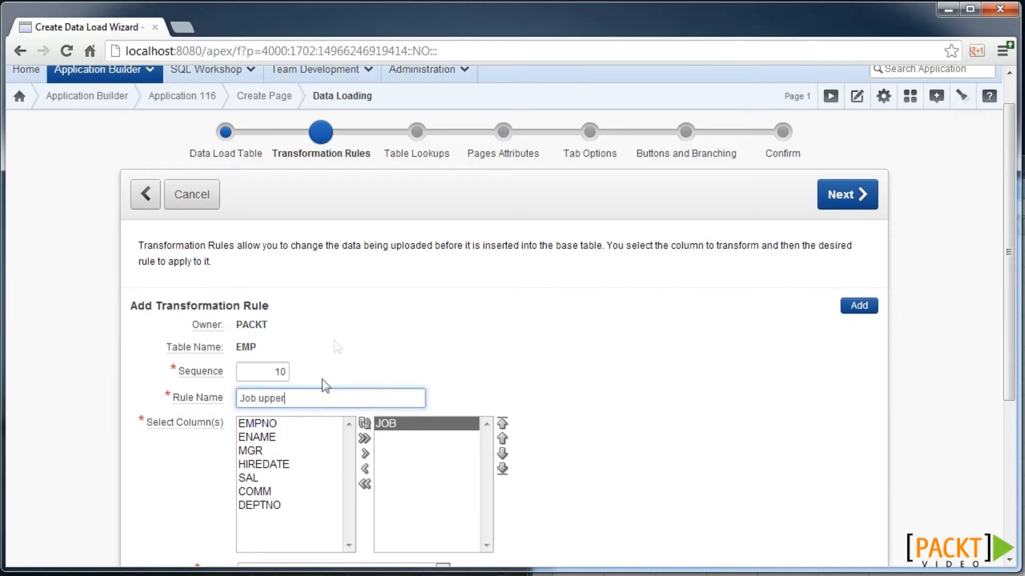
{"action": "scroll", "coordinate": [331, 374], "scroll_direction": "down", "scroll_amount": 3}
{"action": "left_click", "coordinate": [321, 450]}
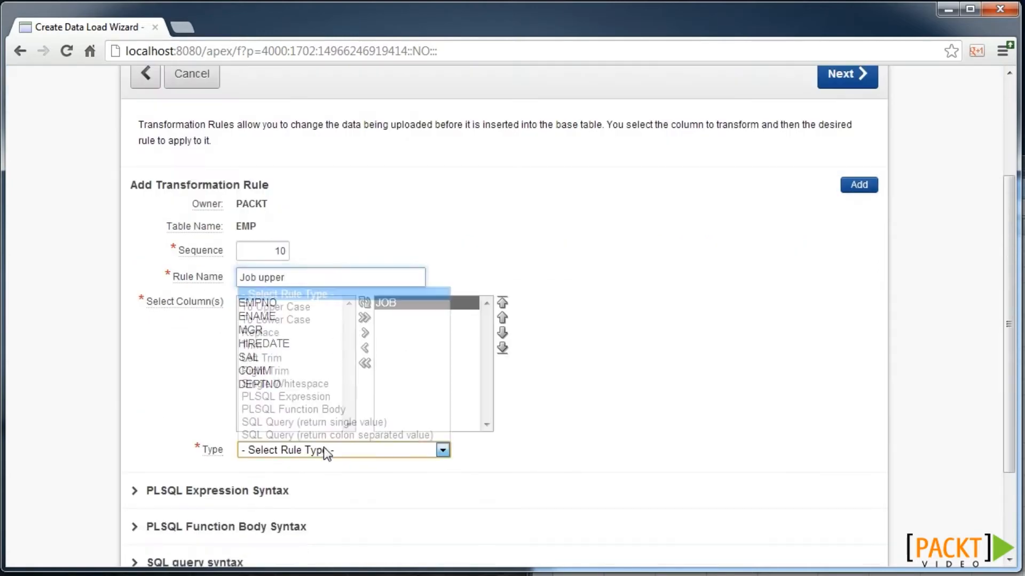
{"action": "left_click", "coordinate": [309, 312]}
{"action": "left_click", "coordinate": [858, 195]}
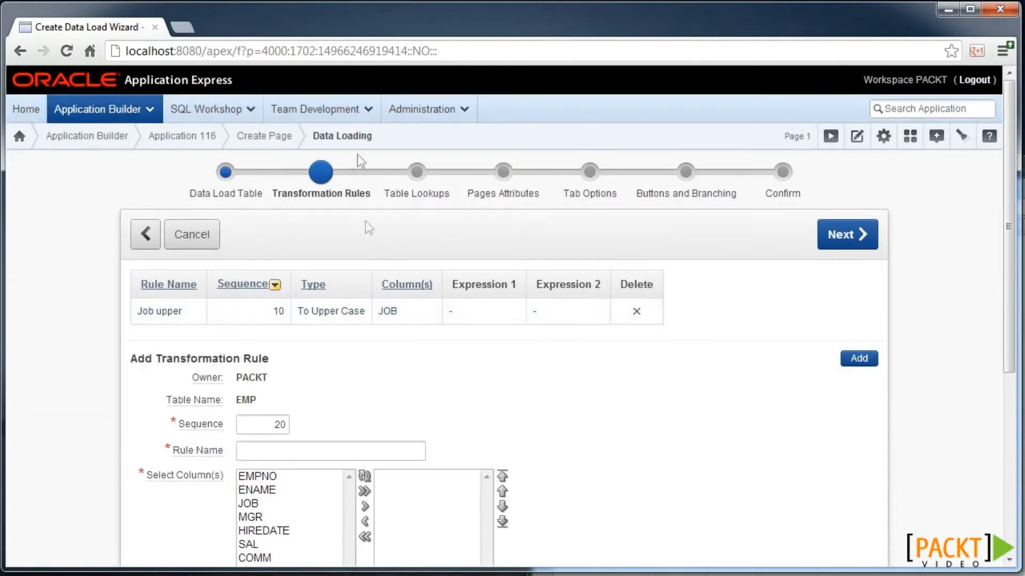
{"action": "left_click", "coordinate": [831, 231]}
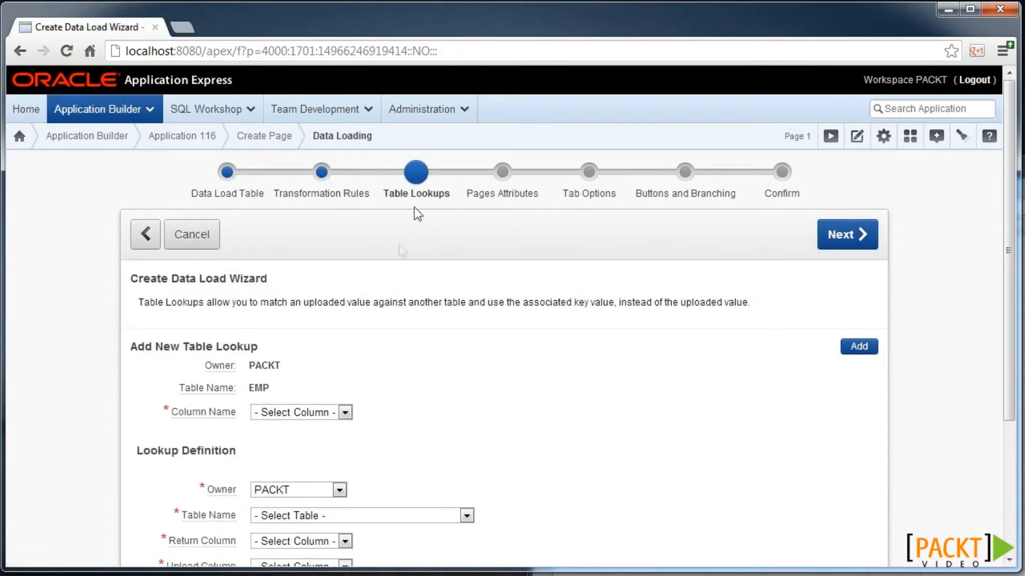
- Add a DEPTNO lookup on table DEPT returning DEPTNO, matched on uploaded DNAME
{"action": "scroll", "coordinate": [415, 208], "scroll_direction": "down", "scroll_amount": 3}
{"action": "left_click", "coordinate": [327, 252]}
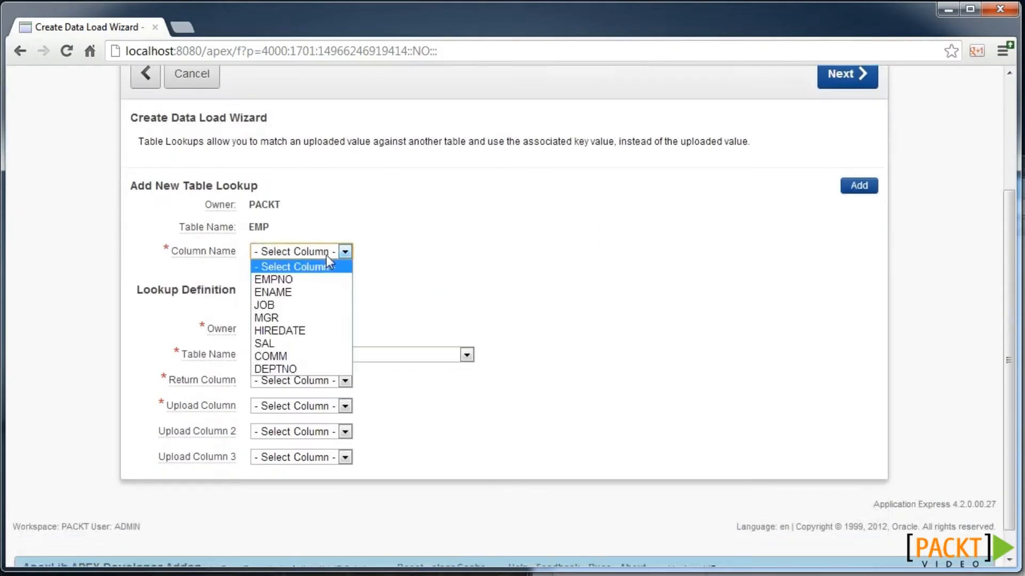
{"action": "left_click", "coordinate": [293, 366]}
{"action": "left_click", "coordinate": [295, 355]}
{"action": "left_click", "coordinate": [296, 342]}
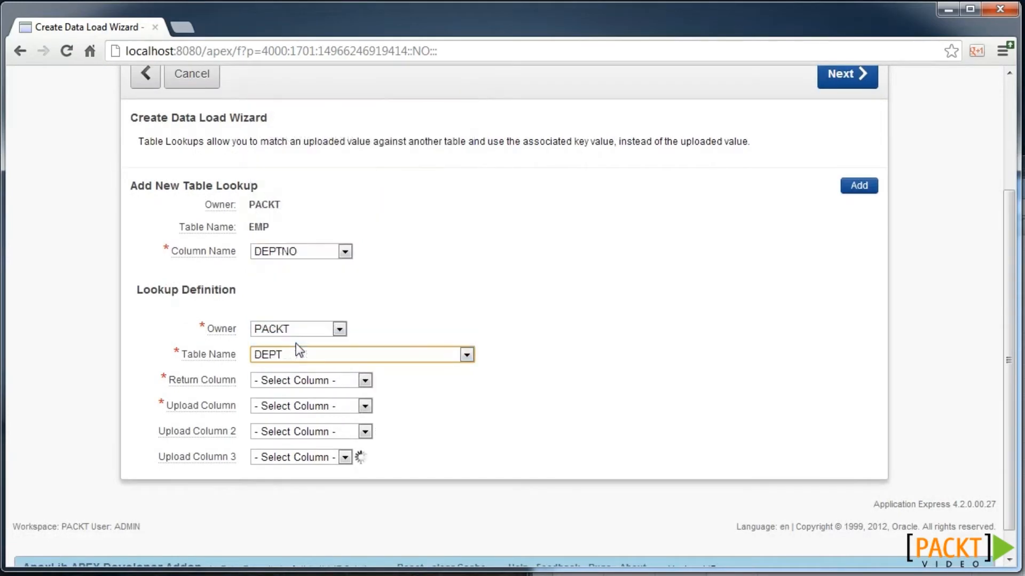
{"action": "left_click", "coordinate": [301, 380]}
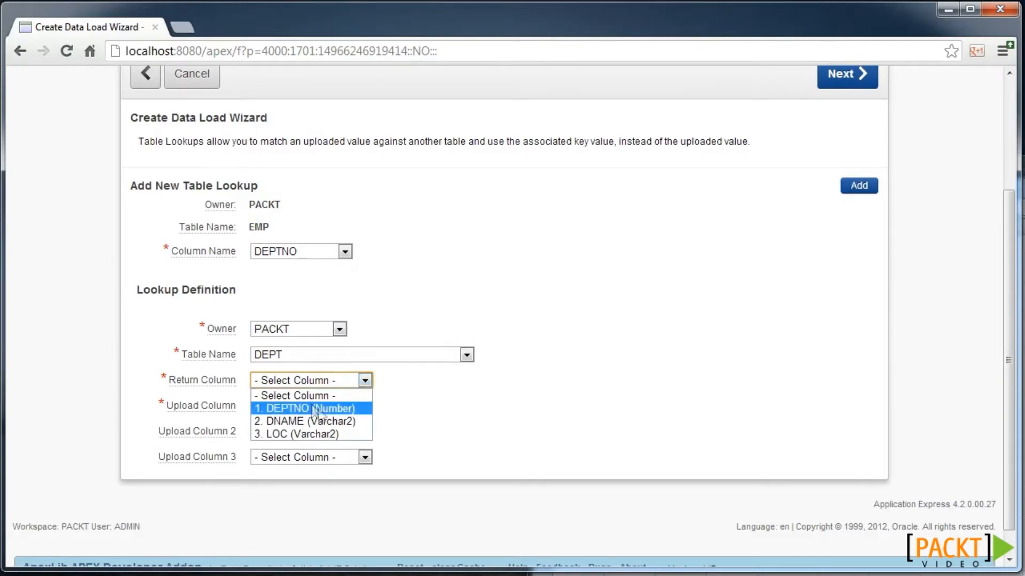
{"action": "left_click", "coordinate": [320, 422]}
{"action": "left_click", "coordinate": [310, 380]}
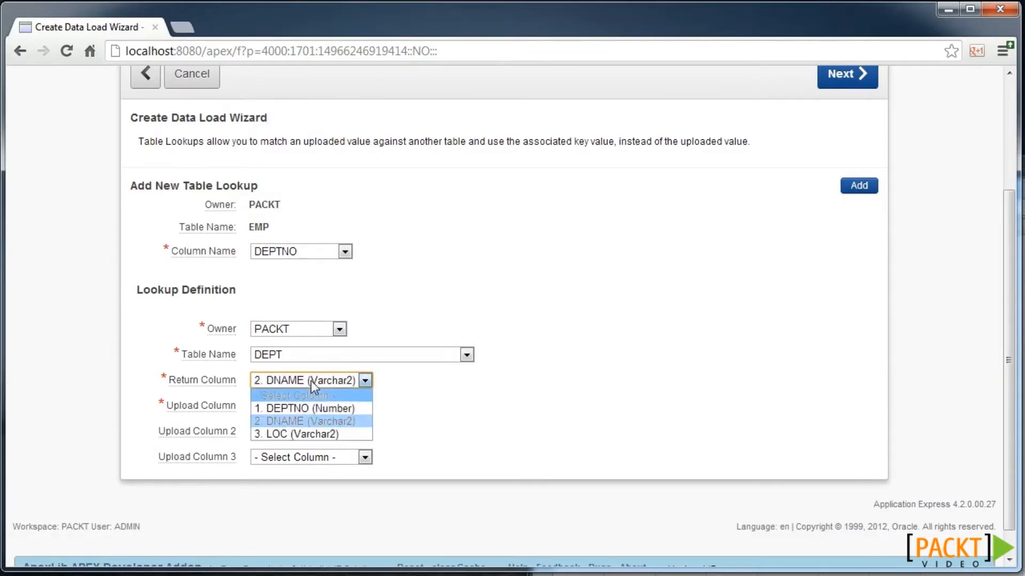
{"action": "left_click", "coordinate": [311, 408]}
{"action": "left_click", "coordinate": [317, 407]}
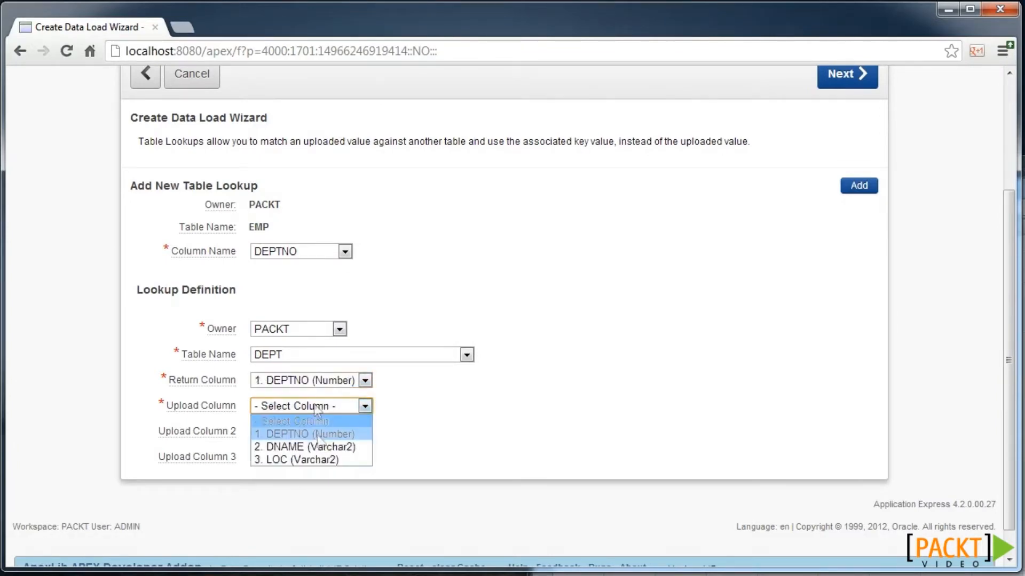
{"action": "left_click", "coordinate": [319, 446]}
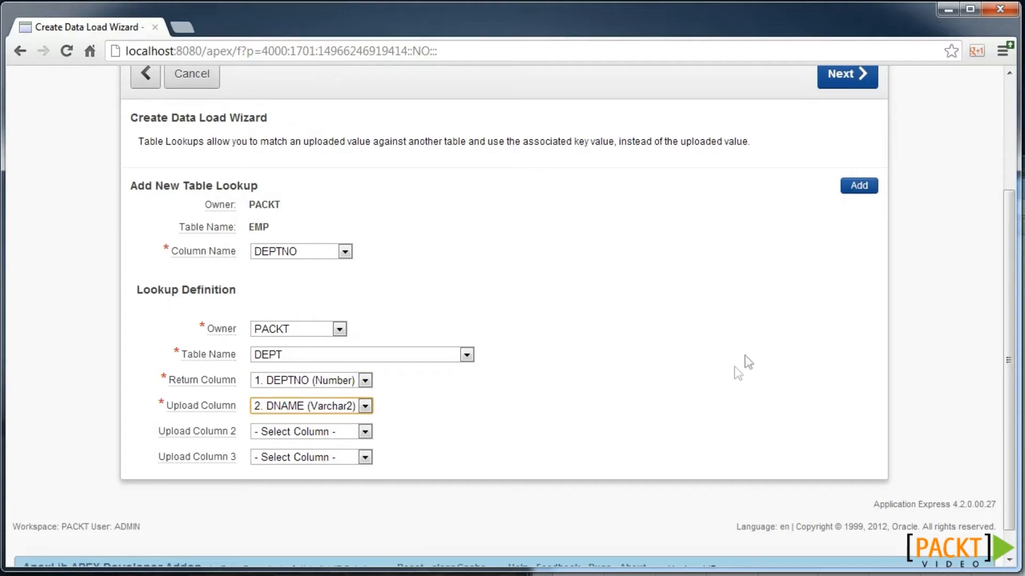
{"action": "scroll", "coordinate": [744, 355], "scroll_direction": "up", "scroll_amount": 3}
{"action": "left_click", "coordinate": [851, 251]}
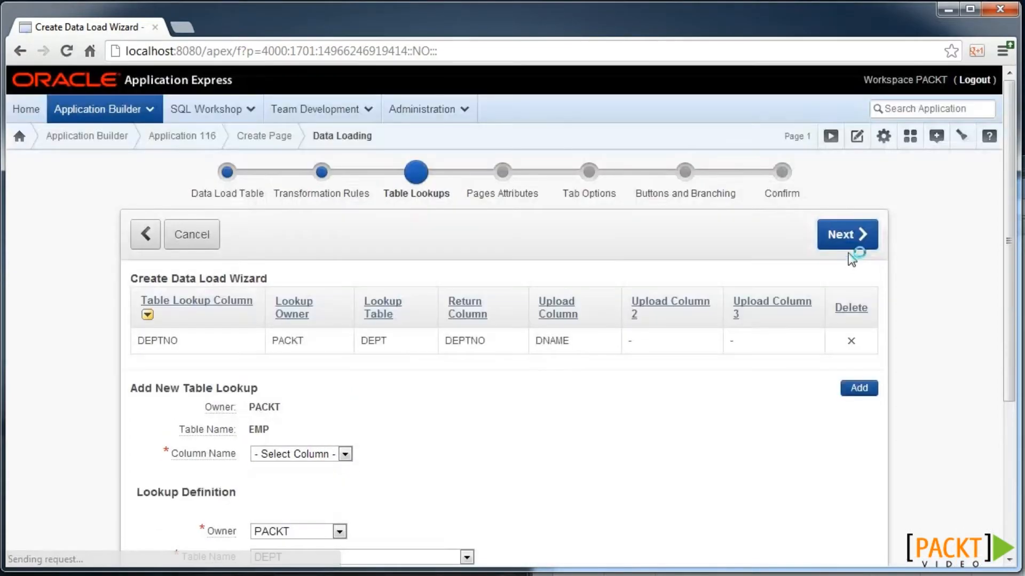
- Keep the default page names and add a new 'Data load' tab to the existing tab set
{"action": "left_click", "coordinate": [833, 233]}
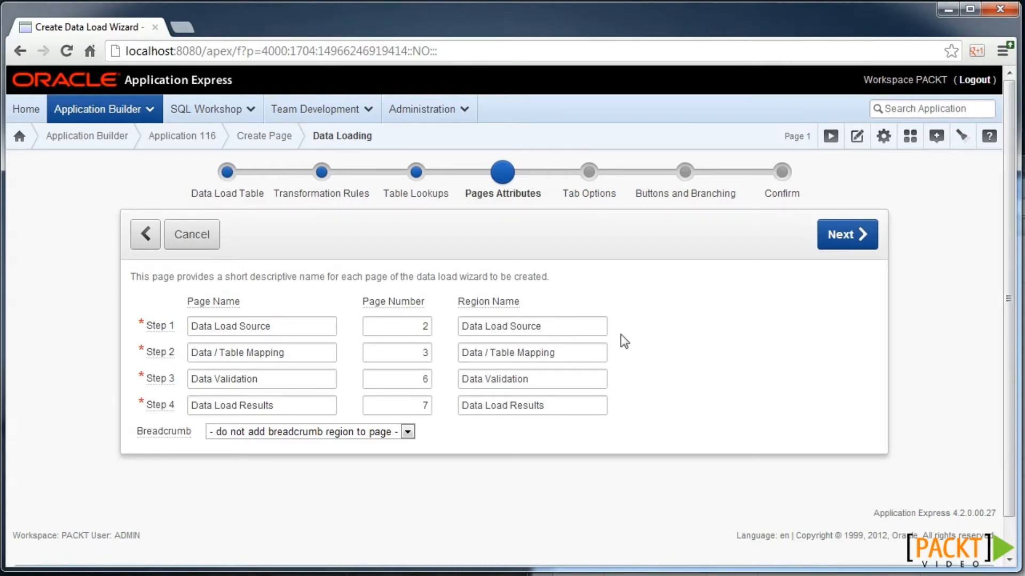
{"action": "left_click", "coordinate": [863, 234]}
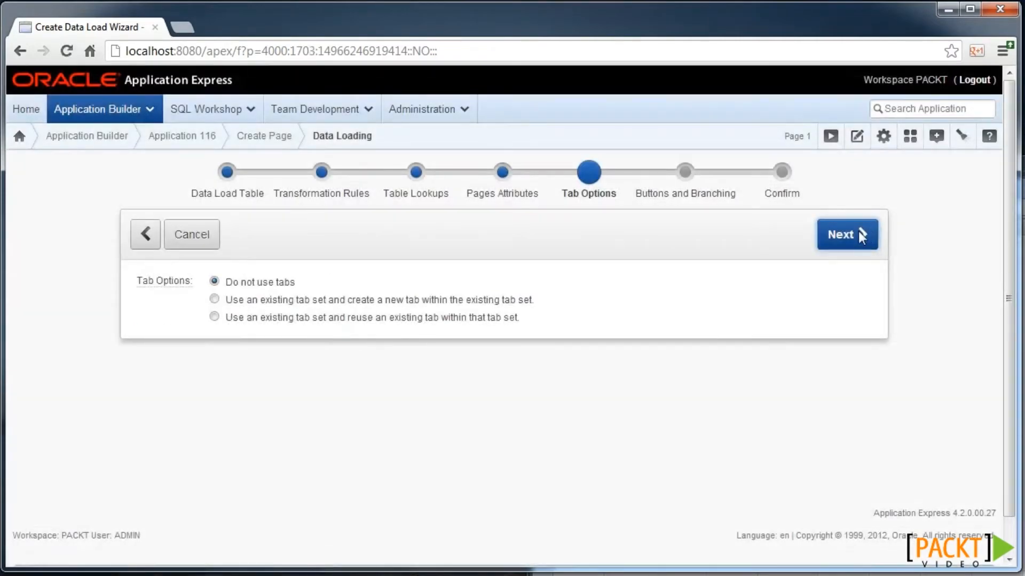
{"action": "left_click", "coordinate": [301, 301]}
{"action": "left_click", "coordinate": [313, 367]}
{"action": "type", "text": "Data load"}
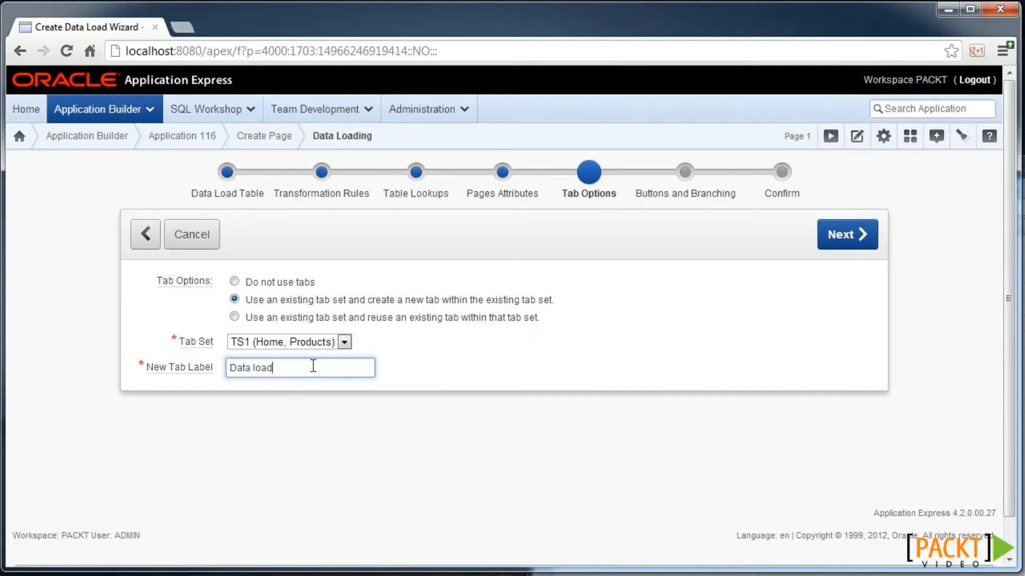
{"action": "left_click", "coordinate": [855, 230]}
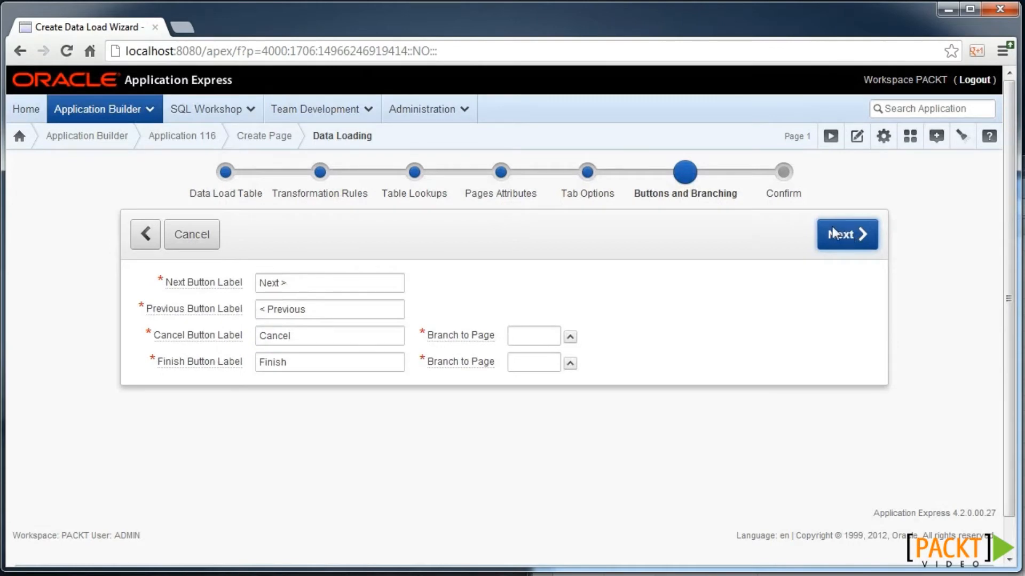
- Set both cancel and finish branches to page 1, then create the data load pages
{"action": "left_click", "coordinate": [542, 332]}
{"action": "type", "text": "1"}
{"action": "left_click", "coordinate": [538, 359]}
{"action": "type", "text": "1"}
{"action": "left_click", "coordinate": [863, 244]}
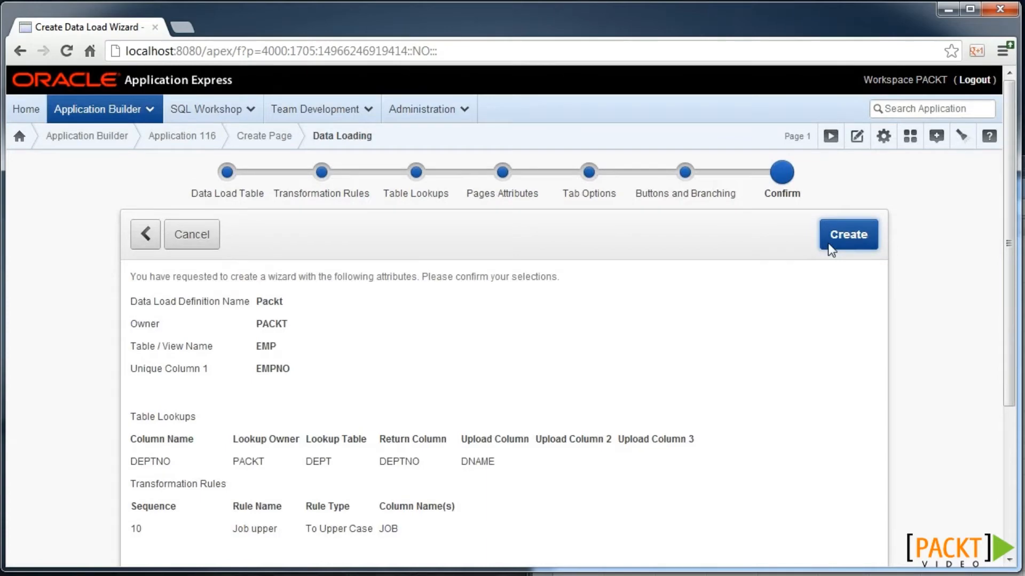
{"action": "left_click", "coordinate": [837, 245]}
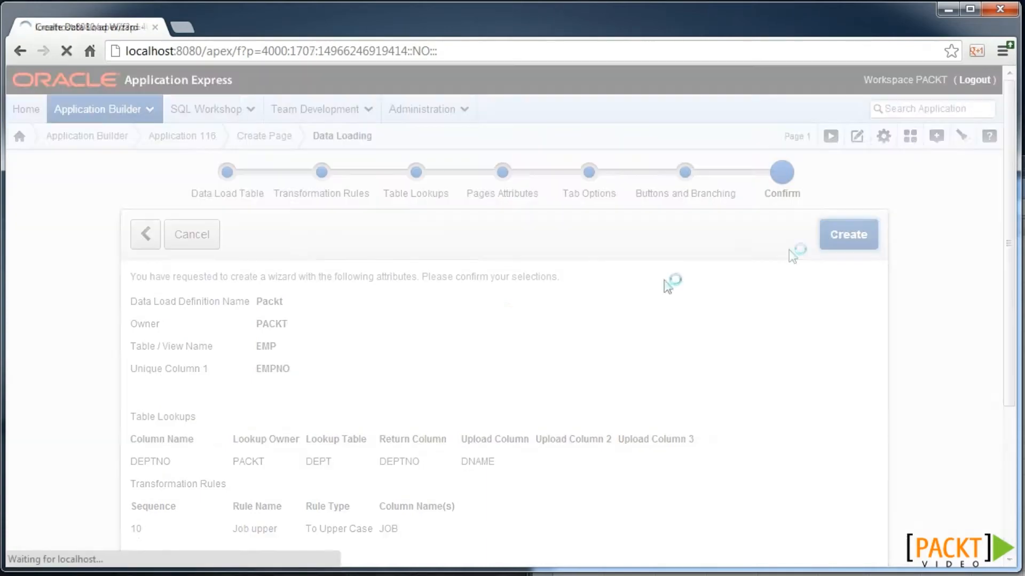
- Run the data load page and upload emp_lookup.csv with a comma separator to reach column mapping
{"action": "left_click", "coordinate": [850, 236]}
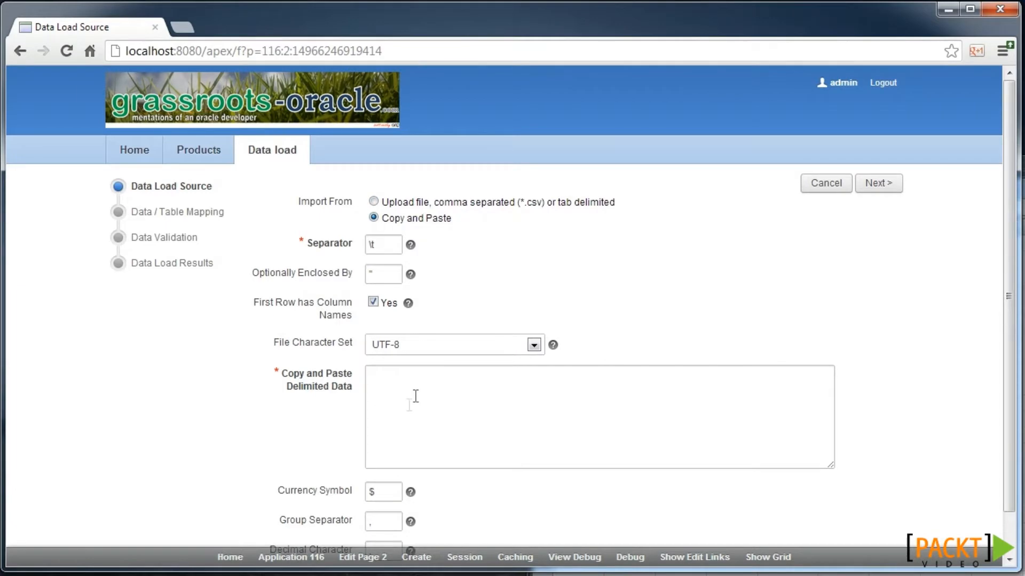
{"action": "left_click", "coordinate": [401, 203]}
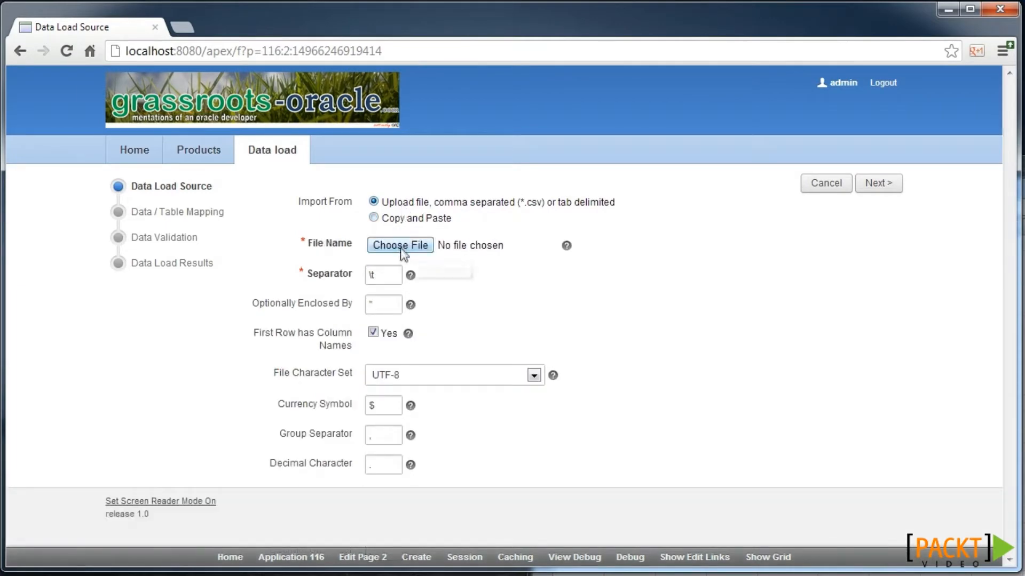
{"action": "left_click", "coordinate": [401, 246]}
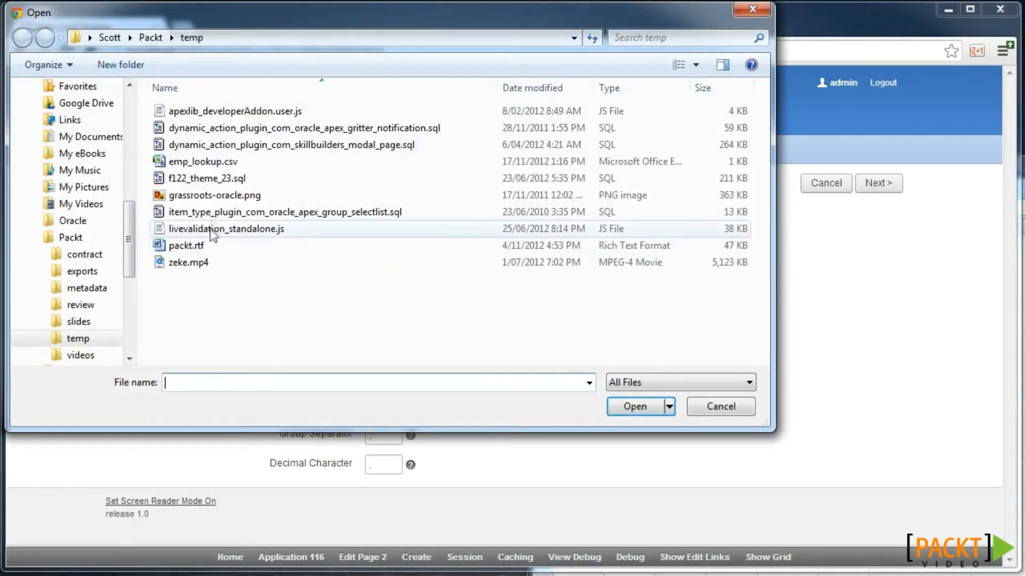
{"action": "double_click", "coordinate": [213, 162]}
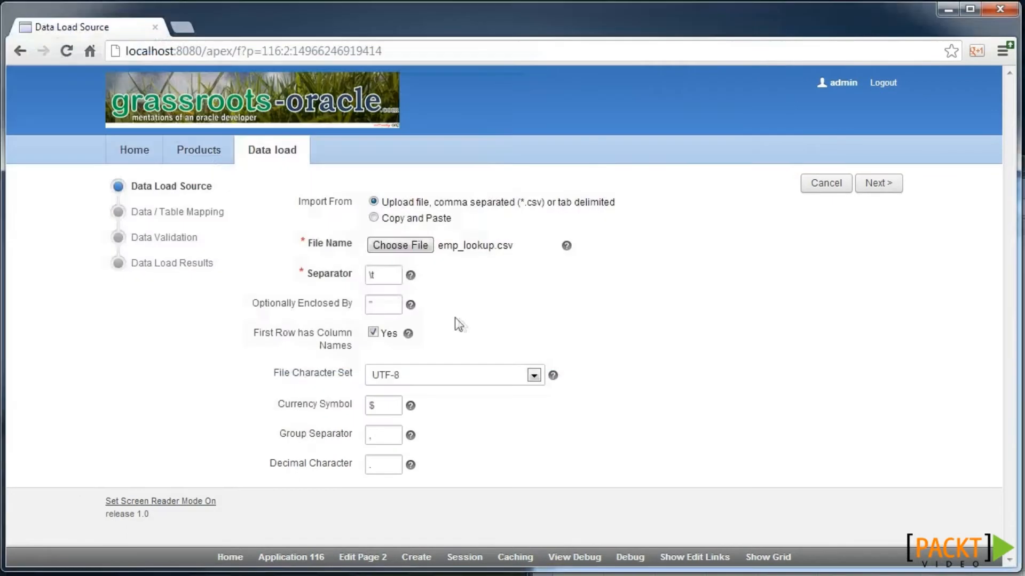
{"action": "double_click", "coordinate": [379, 277]}
{"action": "type", "text": ","}
{"action": "left_click", "coordinate": [384, 307]}
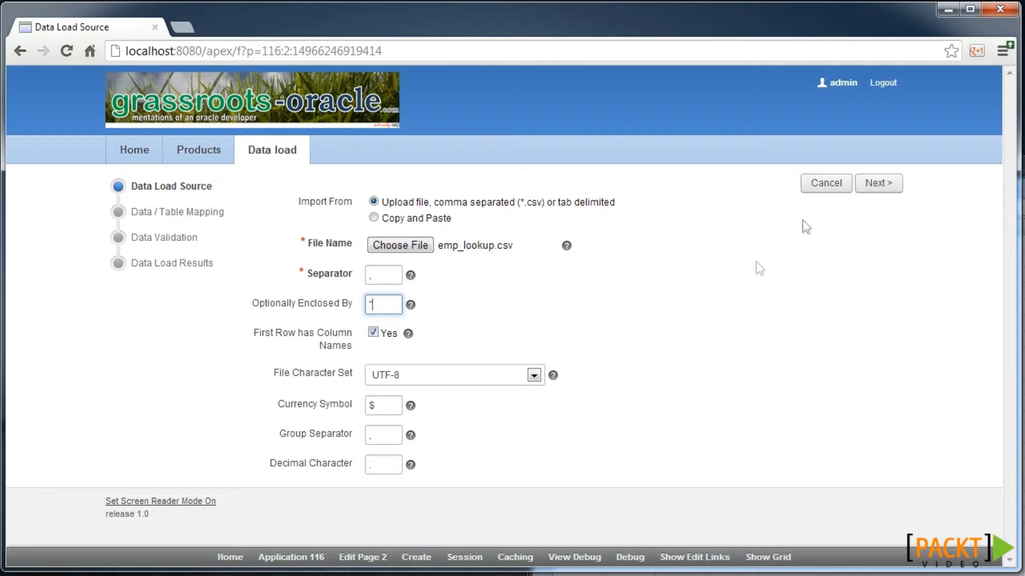
{"action": "left_click", "coordinate": [871, 187]}
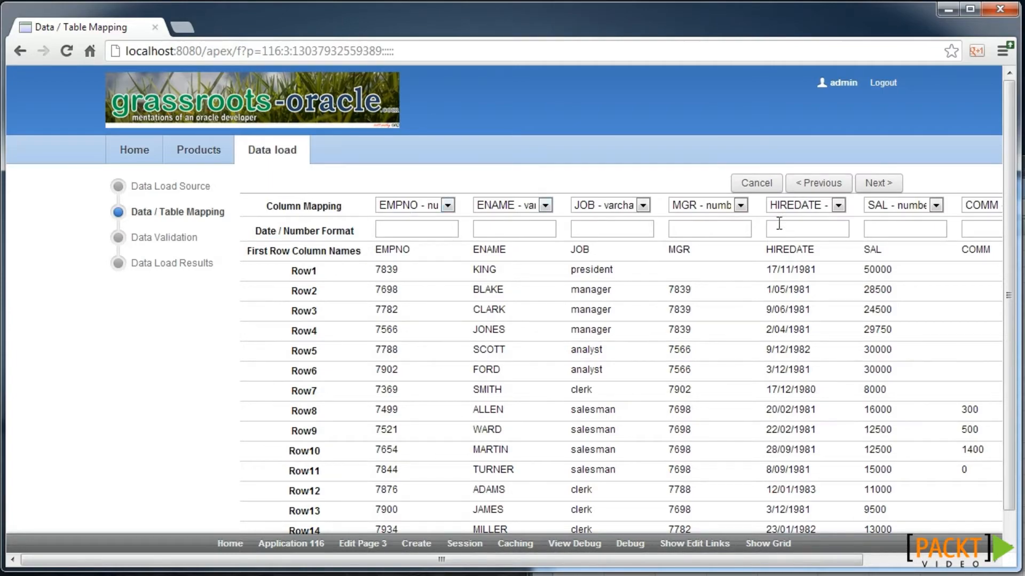
- Check the DEPTNO column in the mapping grid and advance to Data Validation
{"action": "left_click_drag", "start_coordinate": [744, 560], "coordinate": [889, 572]}
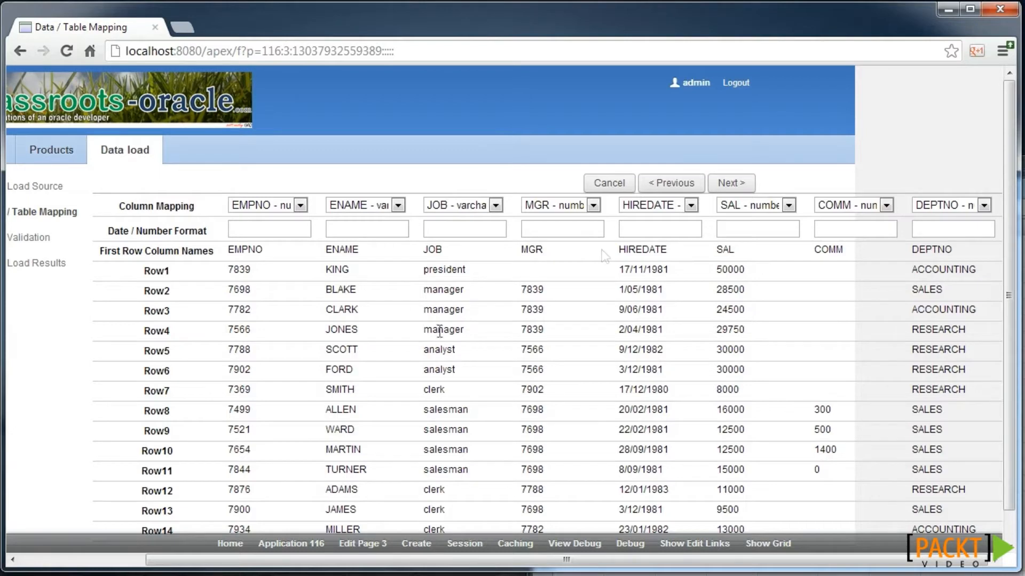
{"action": "left_click", "coordinate": [731, 185]}
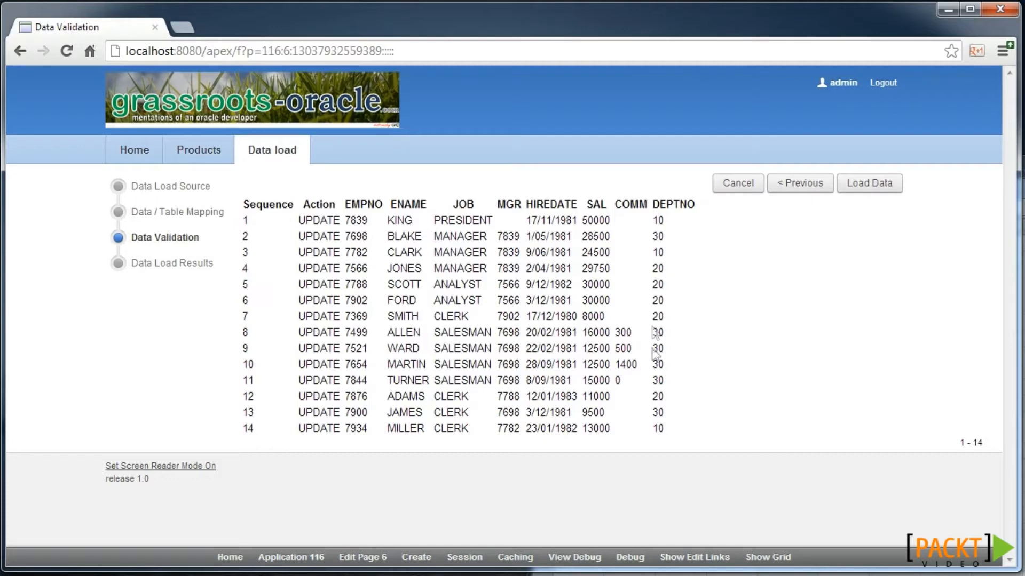
- Load the 14 validated employee rows and bring the emp_lookup.csv spreadsheet into view
{"action": "left_click", "coordinate": [869, 192]}
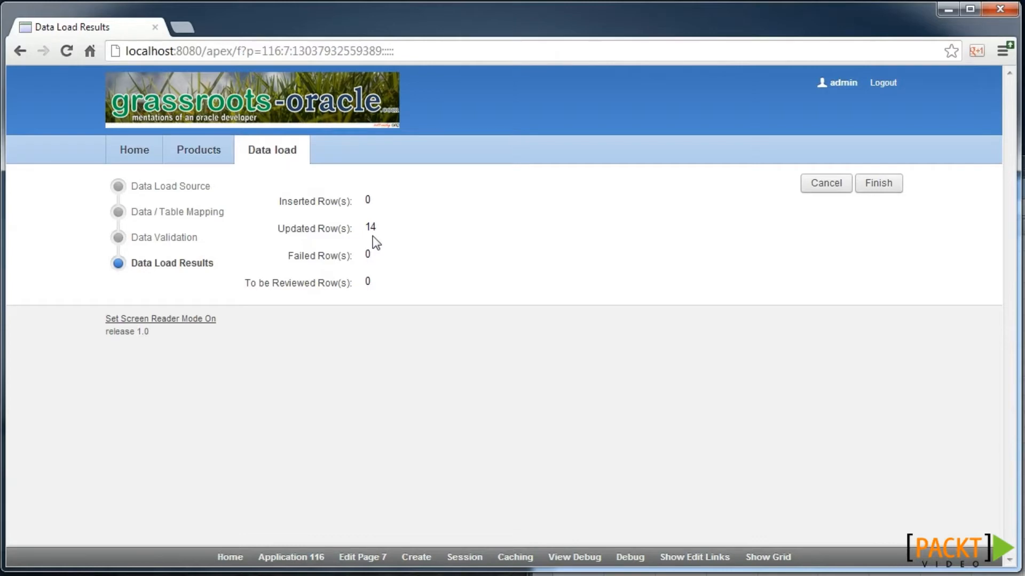
{"action": "left_click", "coordinate": [1023, 320]}
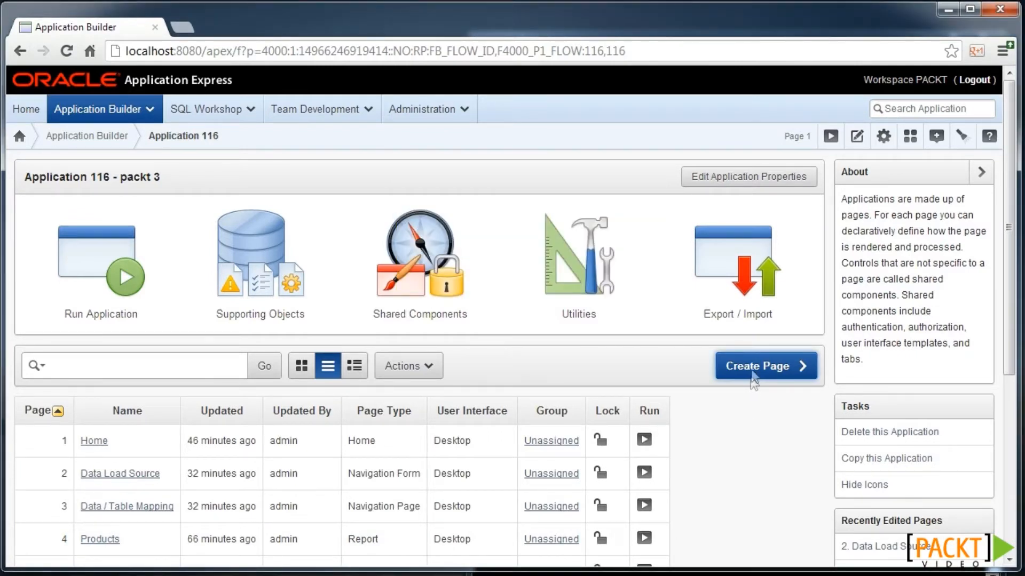
- Start a new Form on a Table with Report page using a Classic report
{"action": "left_click", "coordinate": [752, 367]}
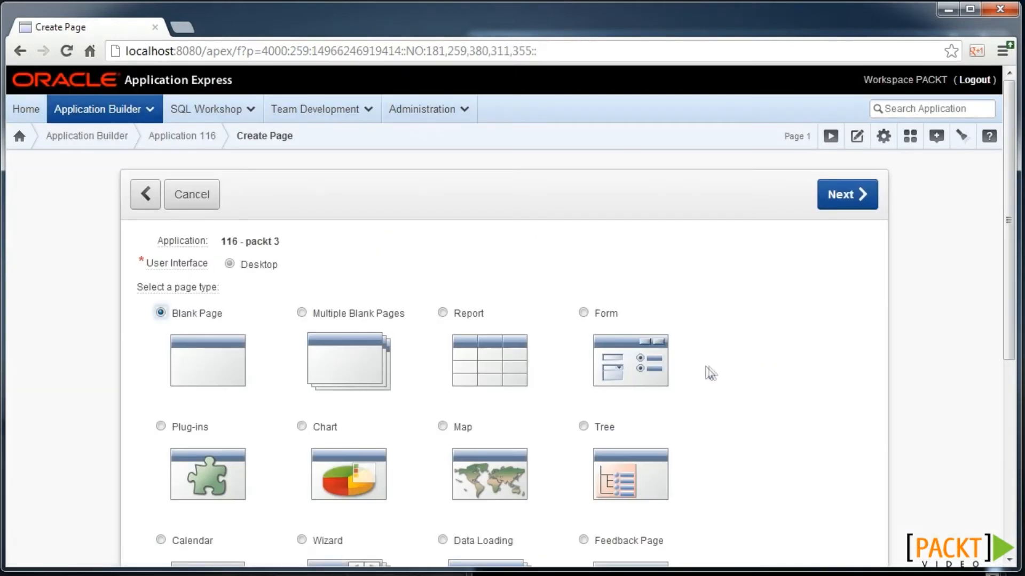
{"action": "left_click", "coordinate": [625, 356]}
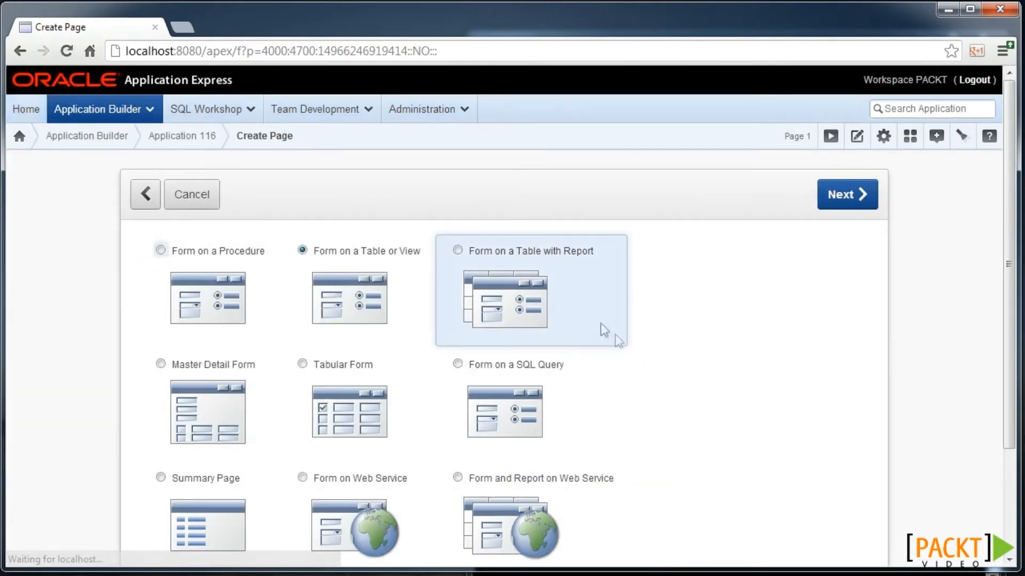
{"action": "left_click", "coordinate": [519, 295]}
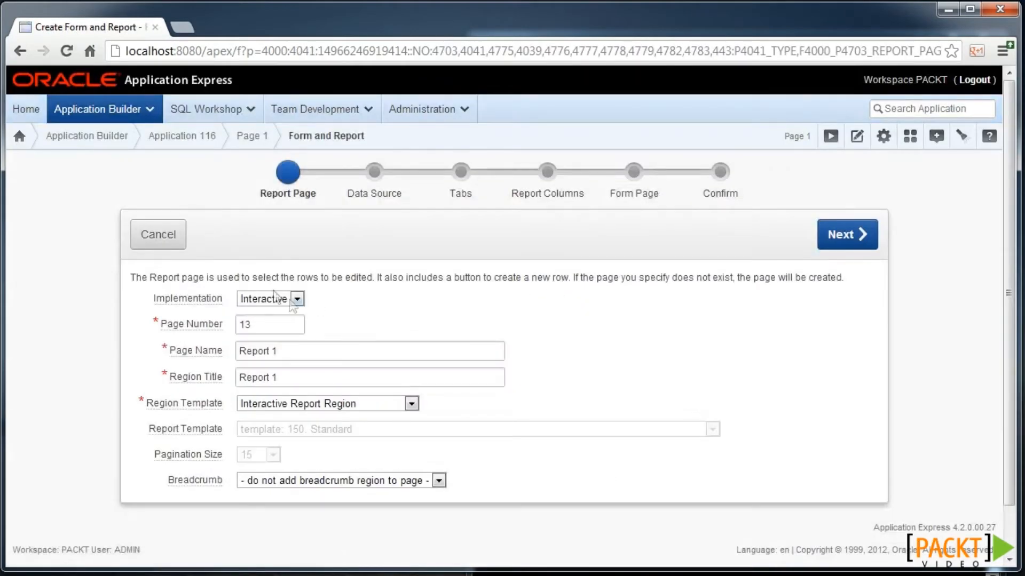
{"action": "left_click", "coordinate": [267, 302]}
{"action": "left_click", "coordinate": [258, 322]}
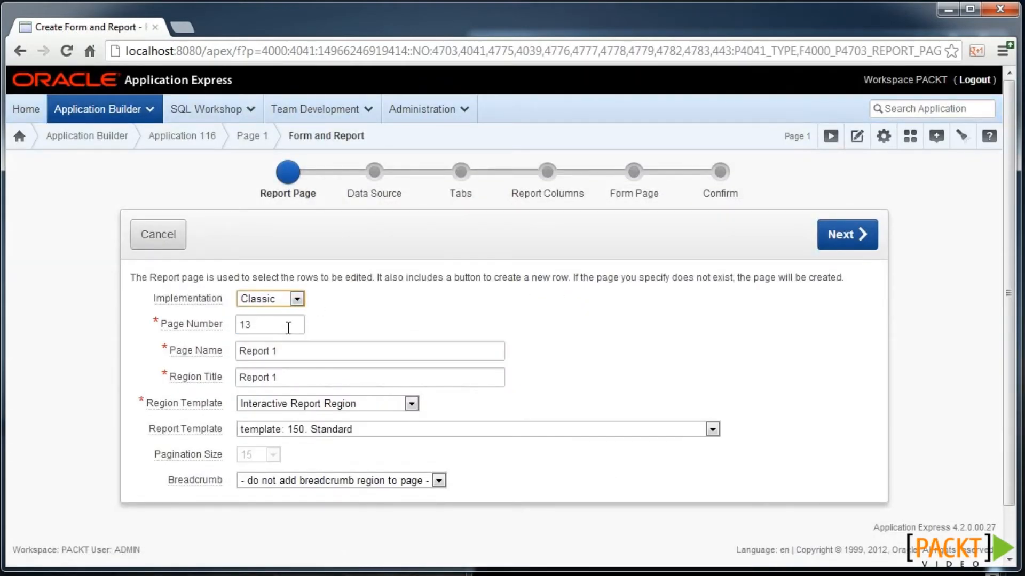
{"action": "left_click", "coordinate": [261, 328]}
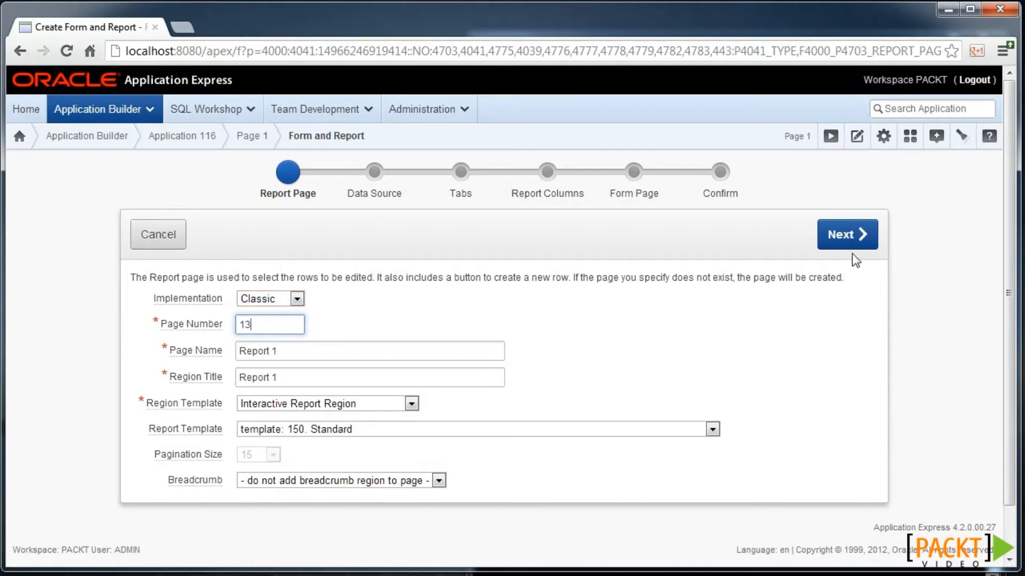
{"action": "left_click", "coordinate": [843, 238]}
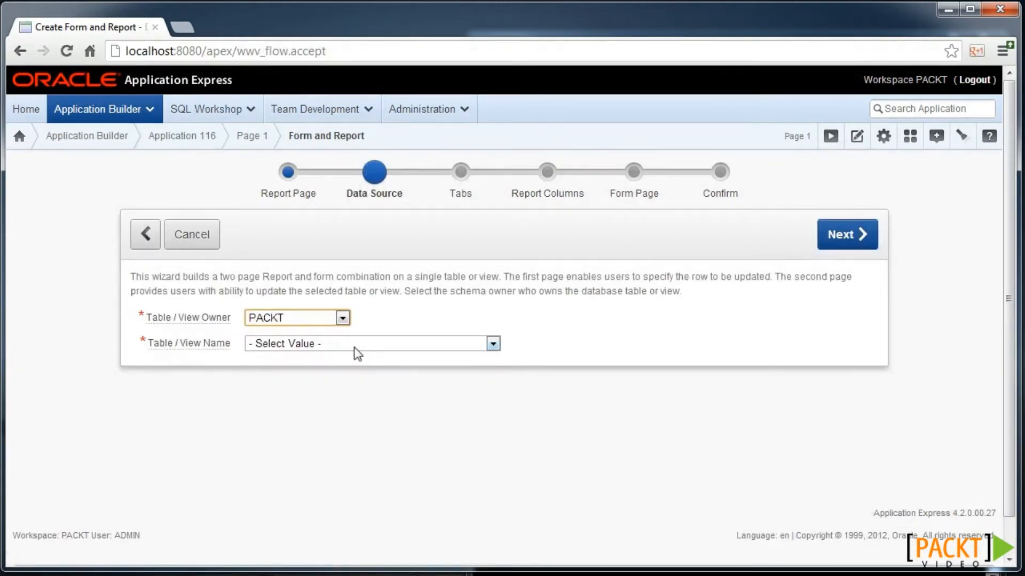
- Use the PACKT_BLOBS table as the data source
{"action": "left_click", "coordinate": [354, 346]}
{"action": "scroll", "coordinate": [358, 310], "scroll_direction": "down", "scroll_amount": 1}
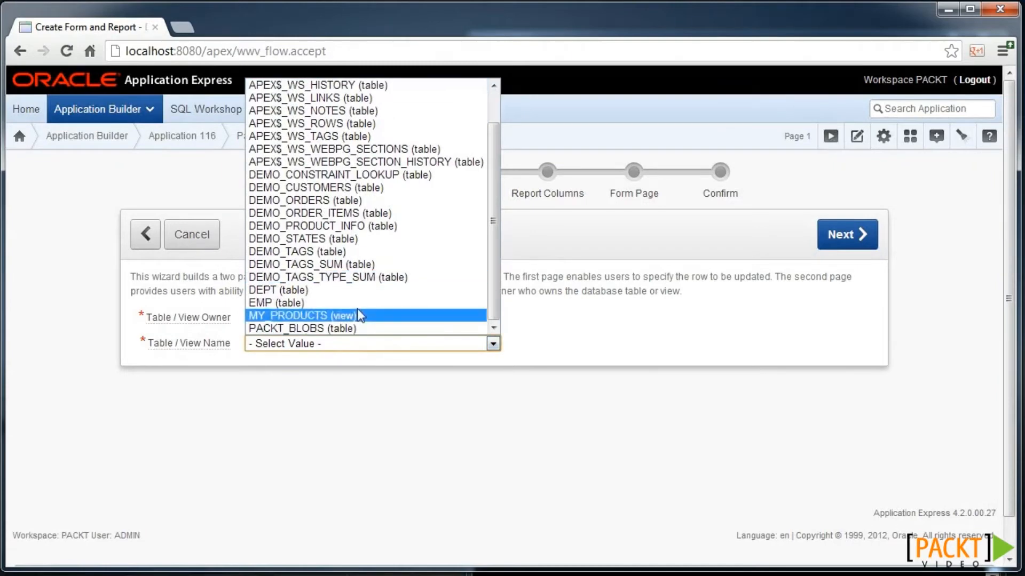
{"action": "left_click", "coordinate": [329, 328]}
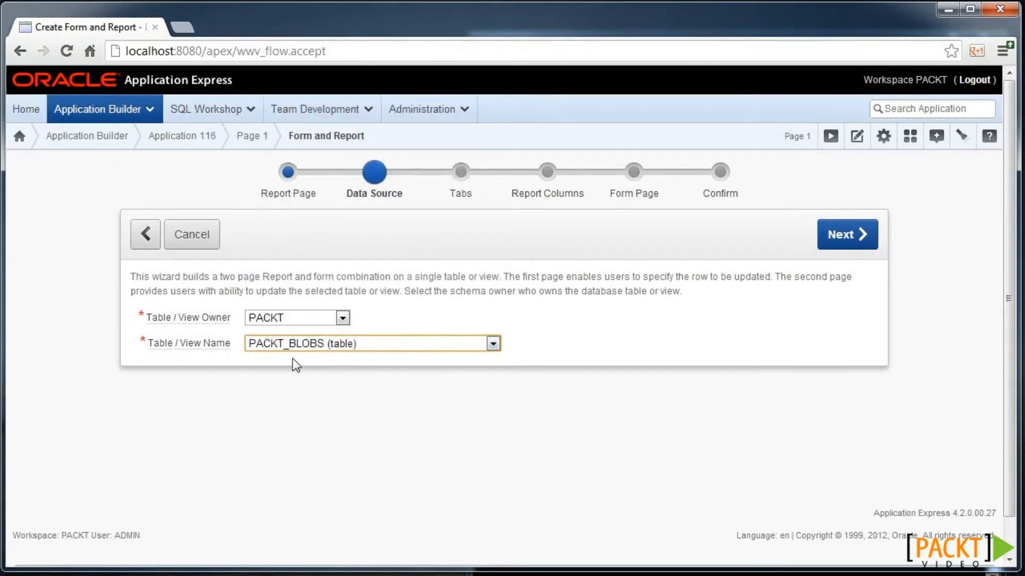
{"action": "left_click", "coordinate": [841, 238]}
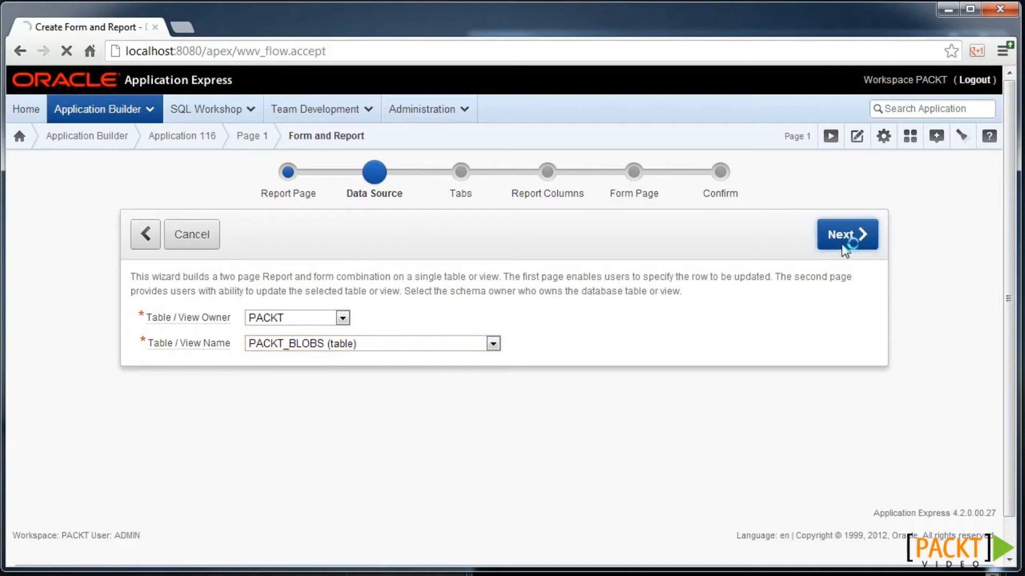
- Add a new tab labelled Blobs and include all four columns in the report
{"action": "left_click", "coordinate": [337, 344]}
{"action": "left_click", "coordinate": [316, 416]}
{"action": "type", "text": "Blobs"}
{"action": "left_click", "coordinate": [847, 236]}
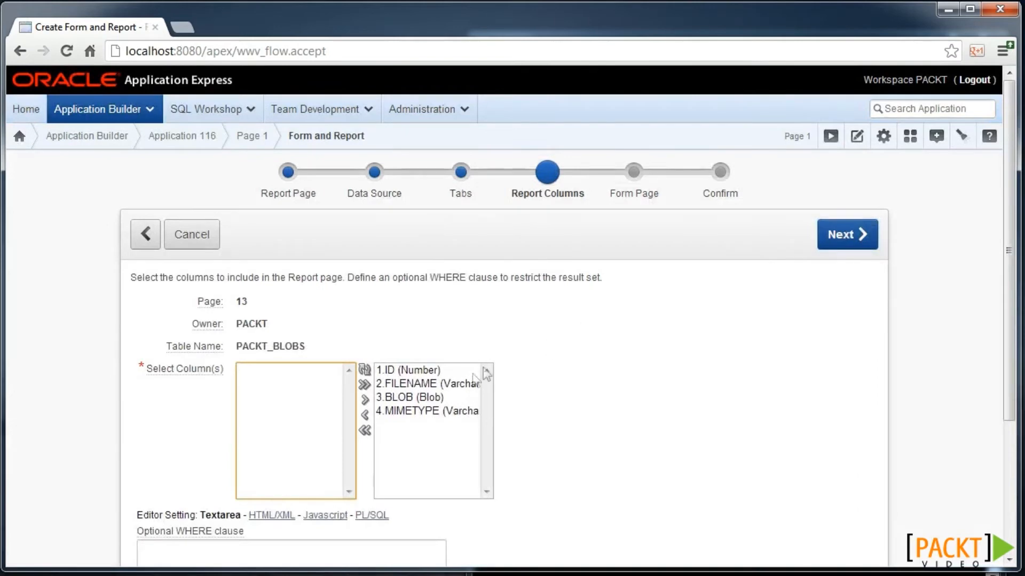
{"action": "left_click", "coordinate": [861, 232]}
{"action": "left_click", "coordinate": [838, 232]}
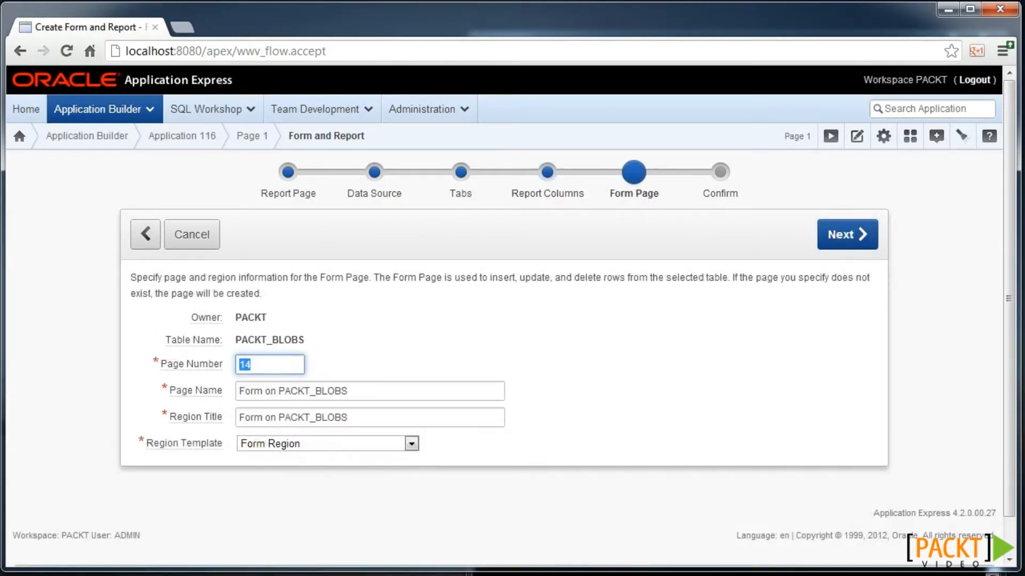
- Set the form page to 13 and make ID the primary key column
{"action": "type", "text": "13"}
{"action": "left_click", "coordinate": [834, 238]}
{"action": "left_click", "coordinate": [352, 416]}
{"action": "left_click", "coordinate": [326, 444]}
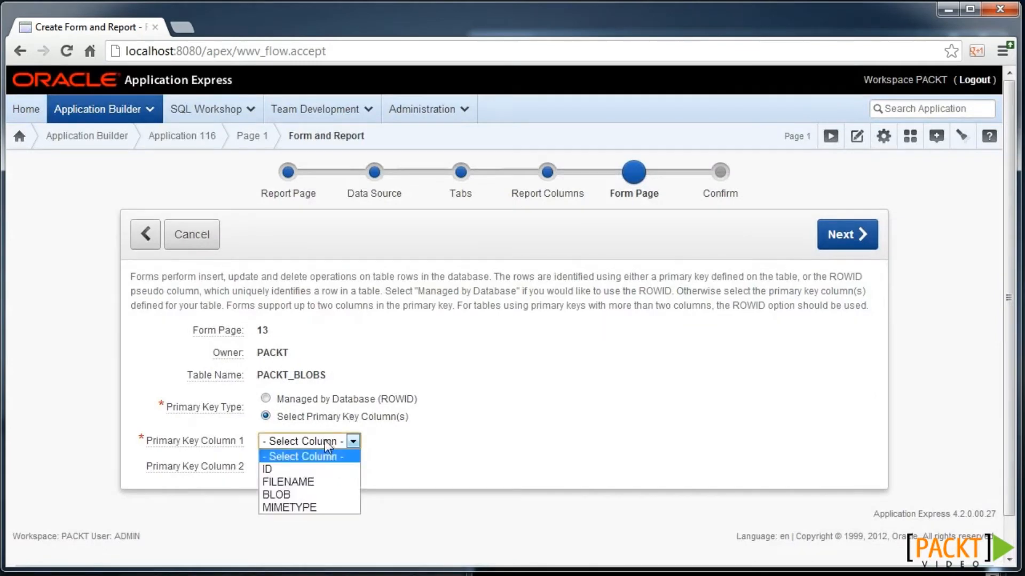
{"action": "left_click", "coordinate": [309, 468]}
{"action": "left_click", "coordinate": [828, 235]}
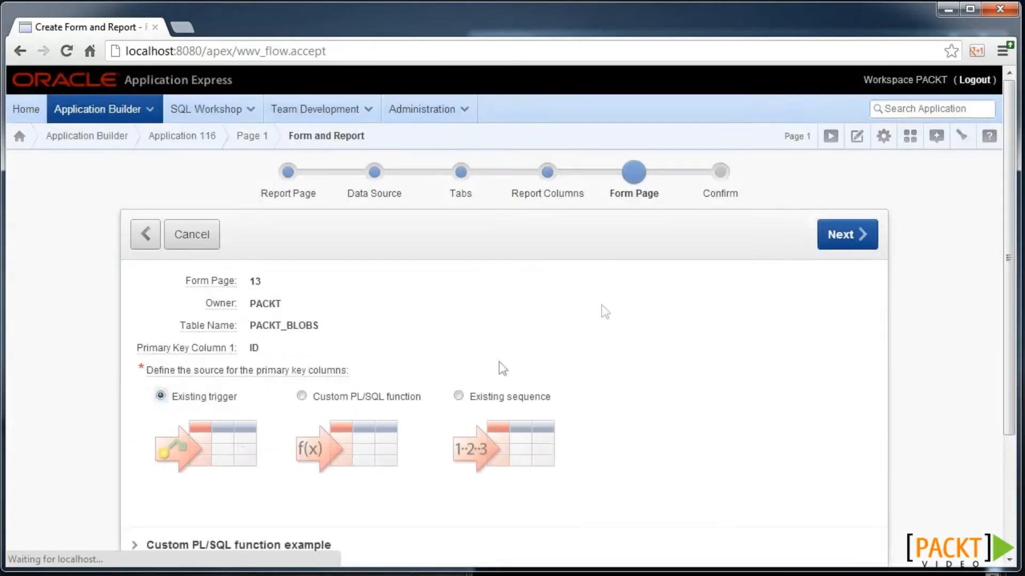
- Generate keys from existing sequence EMP_SEQ, include FILENAME, BLOB and MIMETYPE, and create the pages
{"action": "left_click", "coordinate": [460, 439]}
{"action": "left_click", "coordinate": [366, 470]}
{"action": "left_click", "coordinate": [321, 453]}
{"action": "left_click", "coordinate": [843, 175]}
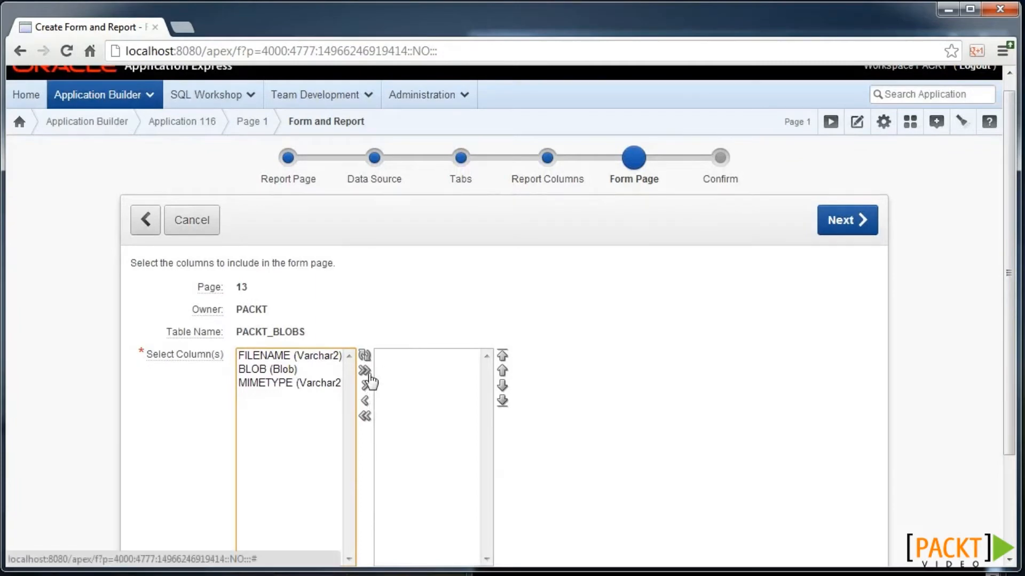
{"action": "left_click", "coordinate": [365, 370]}
{"action": "left_click", "coordinate": [841, 228]}
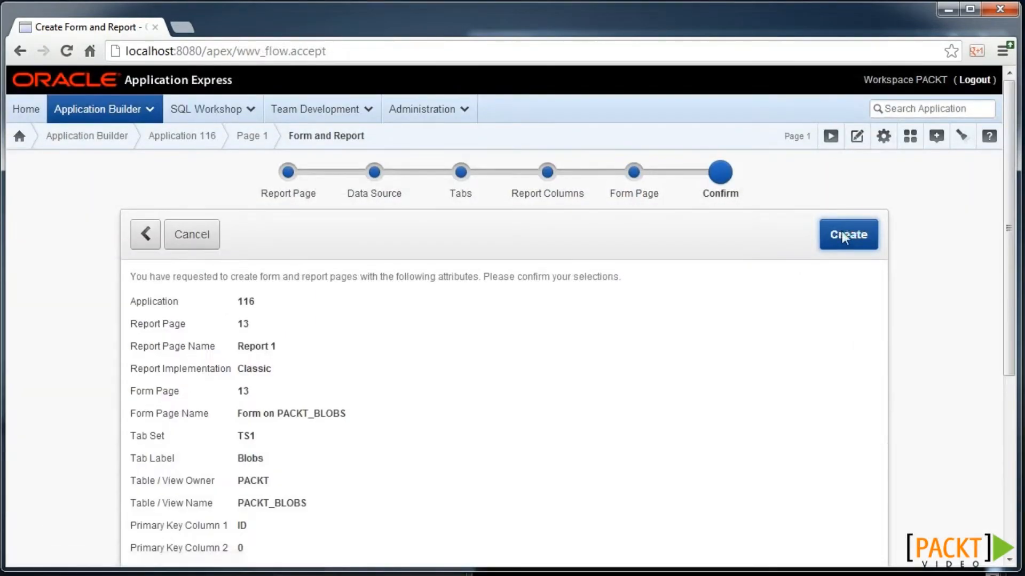
{"action": "left_click", "coordinate": [843, 233]}
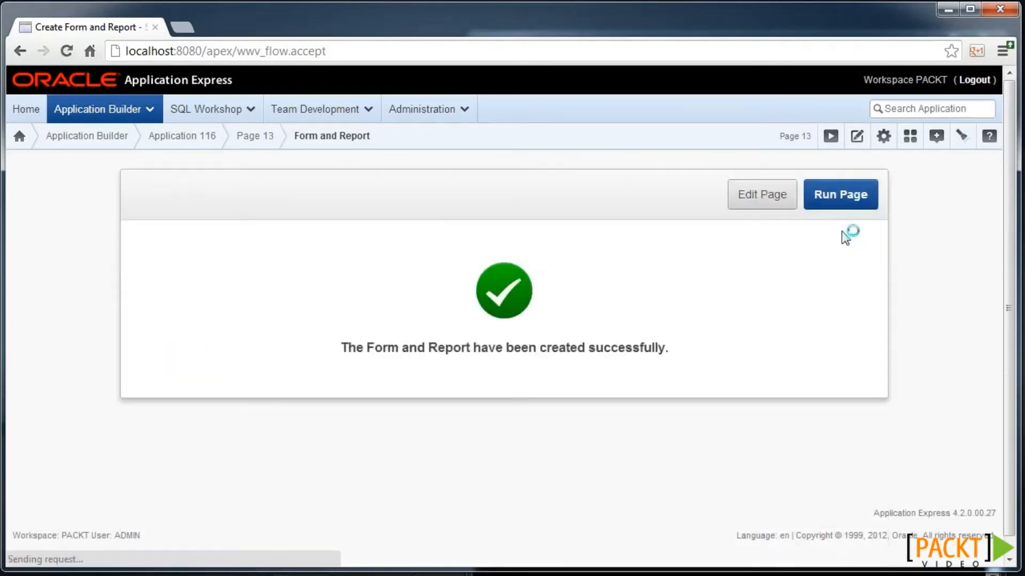
- Set P13_BLOB's MIME type column to MIMETYPE and filename column to FILENAME, and save
{"action": "left_click", "coordinate": [763, 196]}
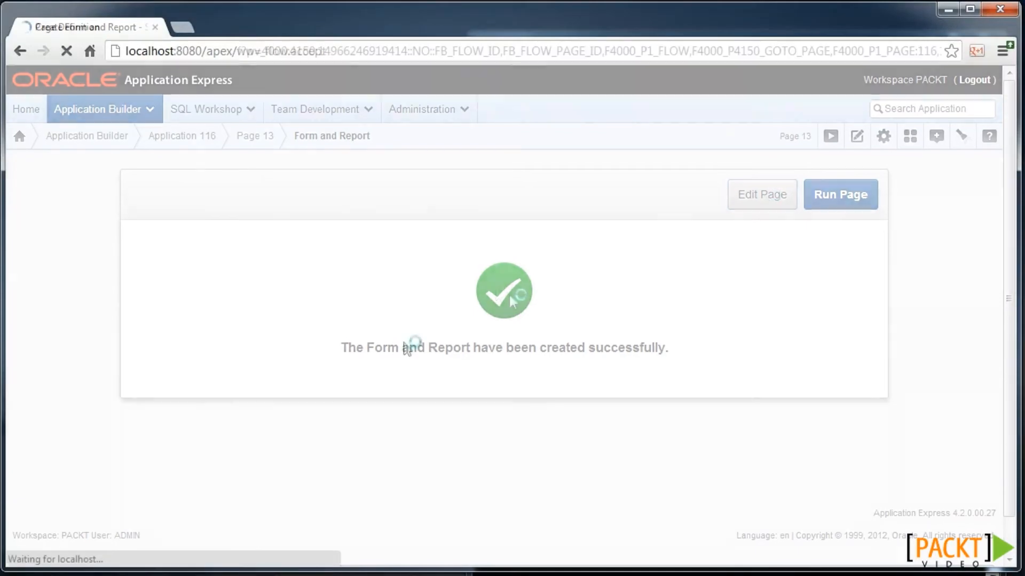
{"action": "scroll", "coordinate": [183, 418], "scroll_direction": "down", "scroll_amount": 5}
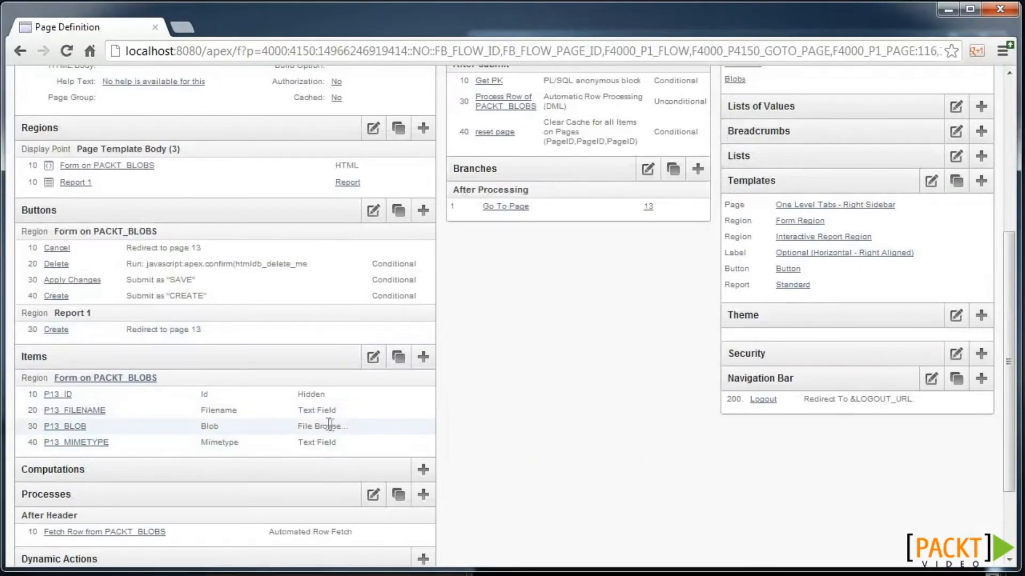
{"action": "left_click", "coordinate": [76, 430]}
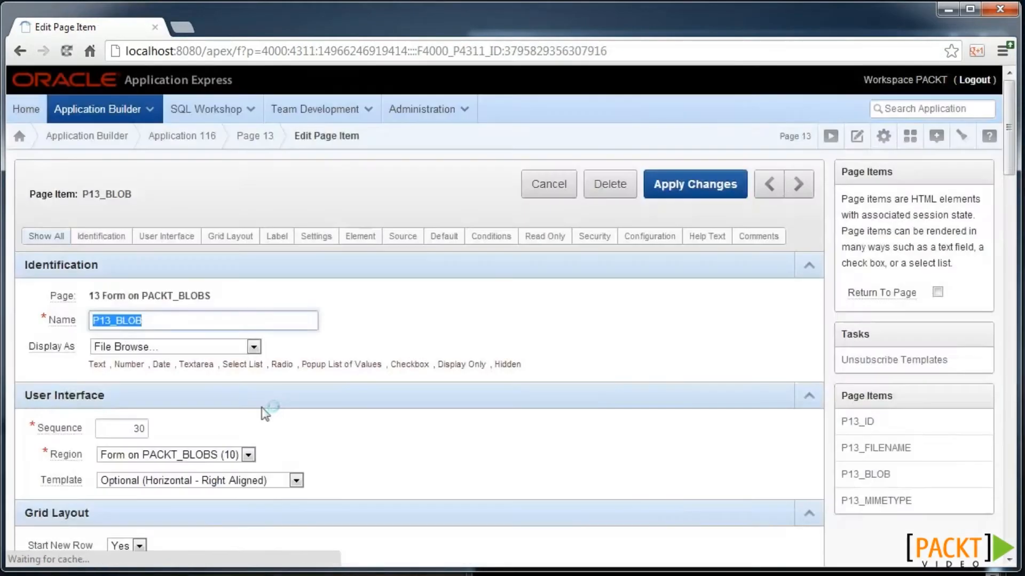
{"action": "scroll", "coordinate": [292, 393], "scroll_direction": "down", "scroll_amount": 4}
{"action": "scroll", "coordinate": [291, 393], "scroll_direction": "down", "scroll_amount": 5}
{"action": "left_click", "coordinate": [229, 272]}
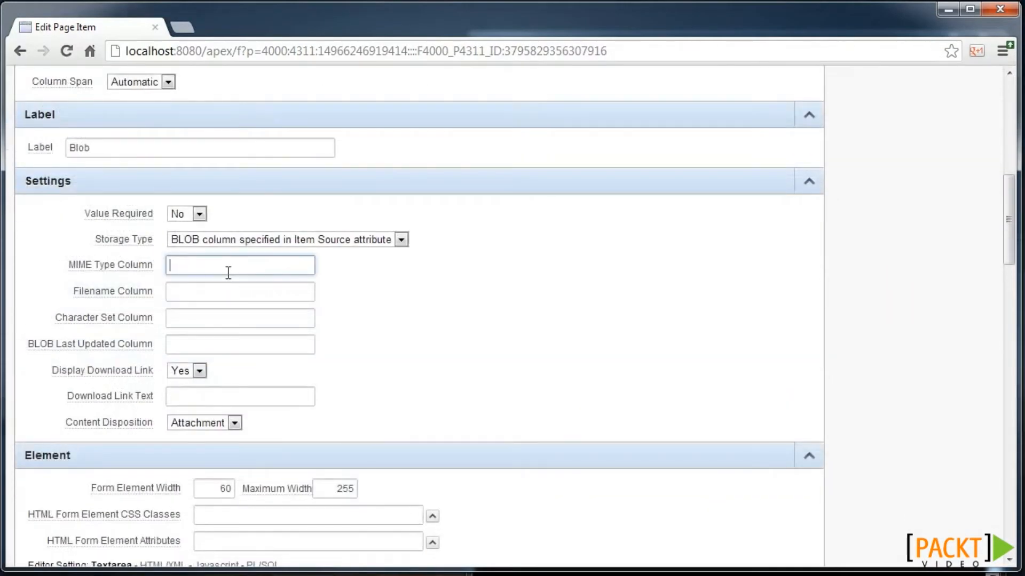
{"action": "type", "text": "MIMETYPE"}
{"action": "key", "text": "Tab"}
{"action": "type", "text": "FILENAME"}
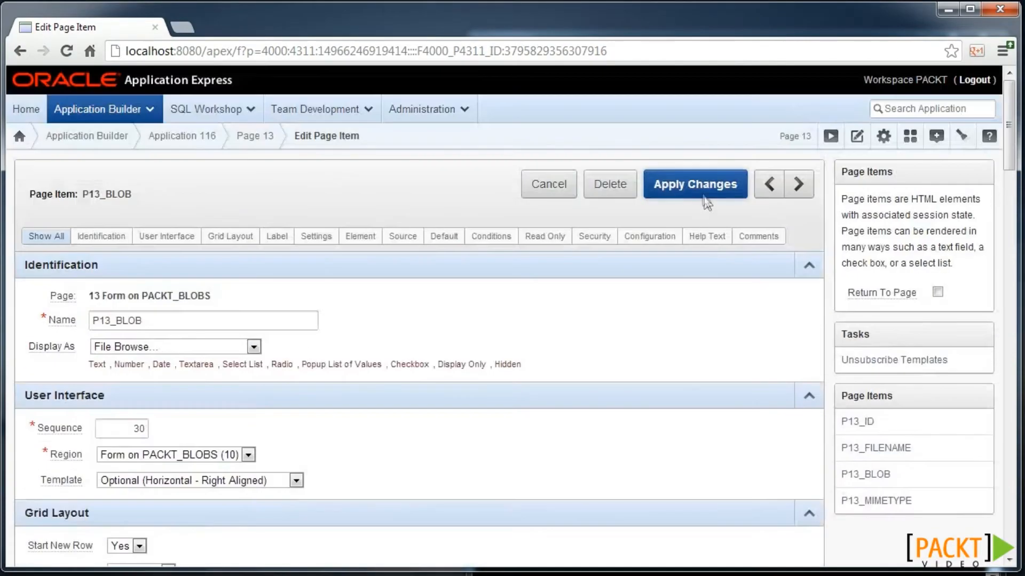
{"action": "left_click", "coordinate": [704, 195]}
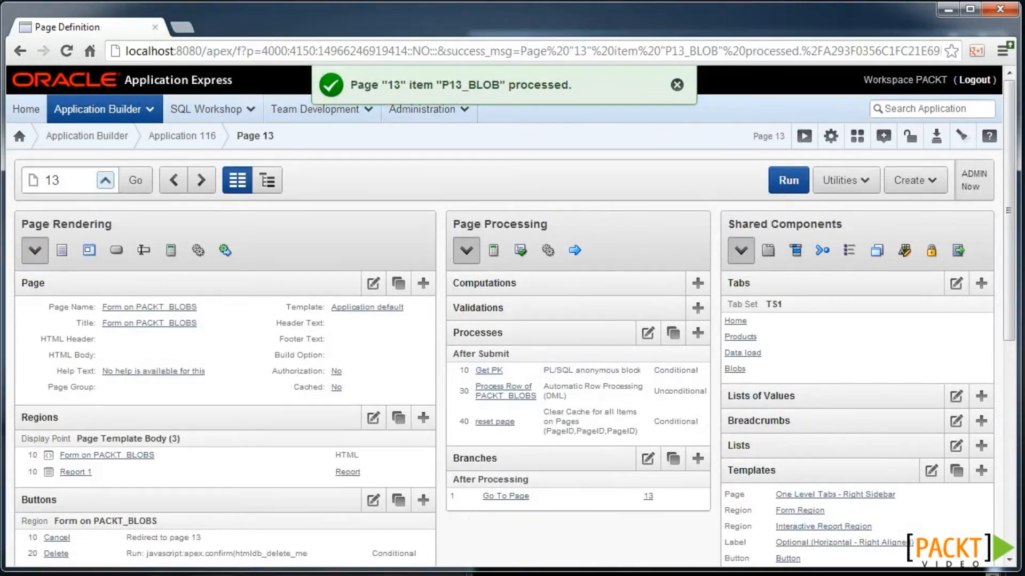
{"action": "key", "text": "alt+Tab"}
- Paste the embed code block into SQL*Plus and end it with '.' without running it
{"action": "right_click", "coordinate": [589, 185]}
{"action": "left_click", "coordinate": [636, 230]}
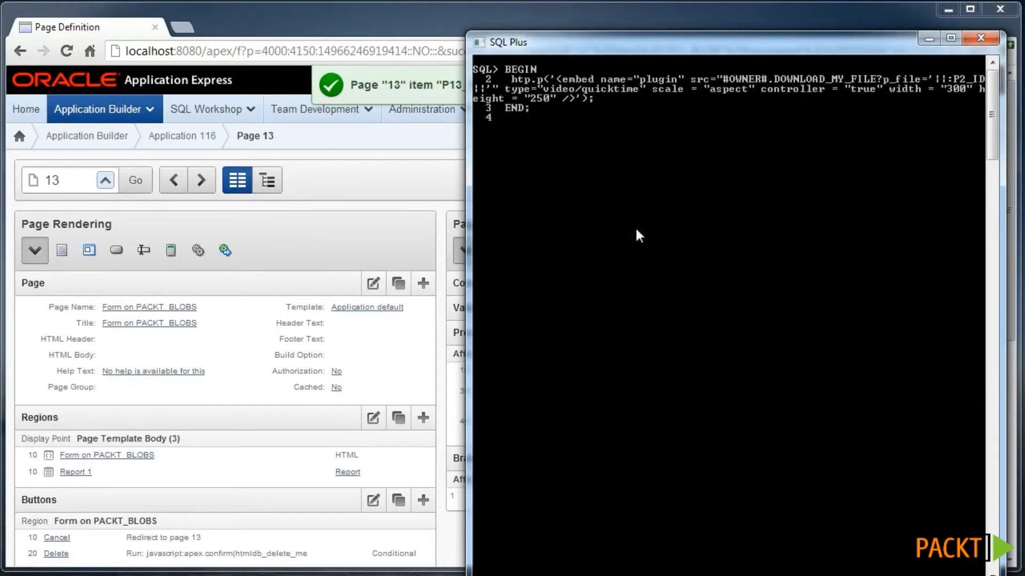
{"action": "key", "text": "Return"}
{"action": "type", "text": "."}
{"action": "key", "text": "Return"}
- Run the CREATE PROCEDURE download_my_file and GRANT script, then return to page 13
{"action": "right_click", "coordinate": [590, 201]}
{"action": "left_click", "coordinate": [617, 249]}
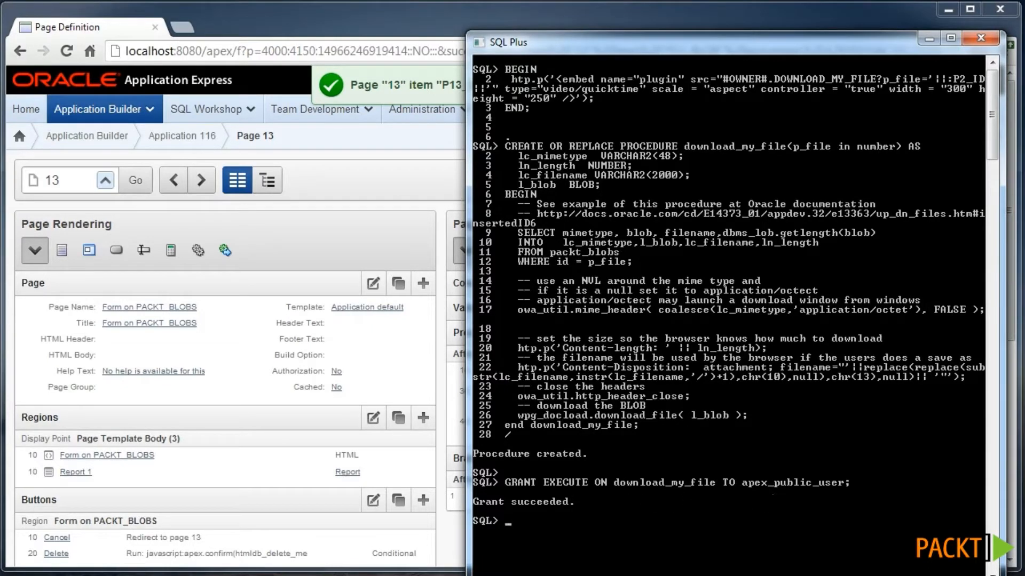
{"action": "key", "text": "alt+Tab"}
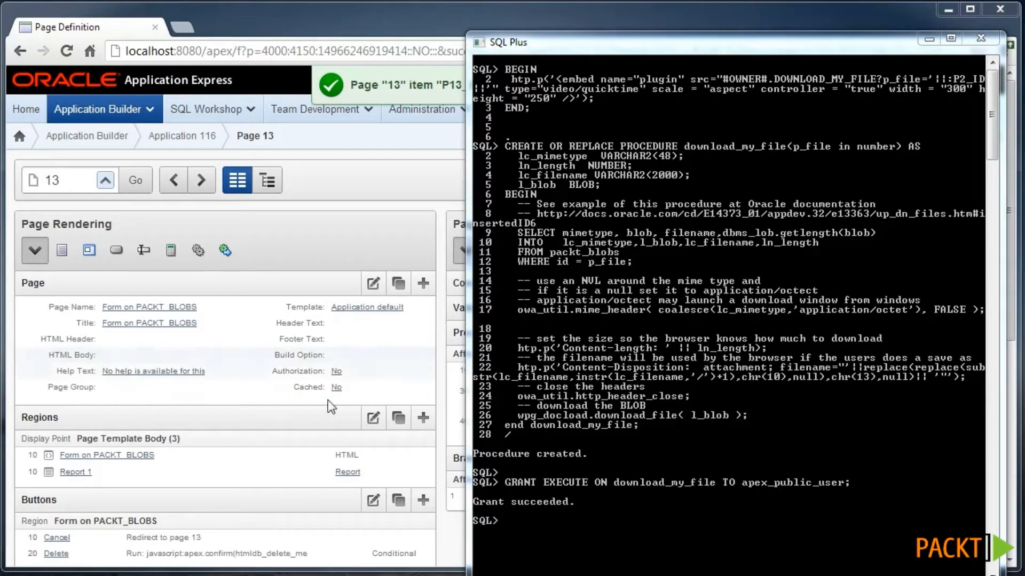
{"action": "left_click", "coordinate": [269, 412]}
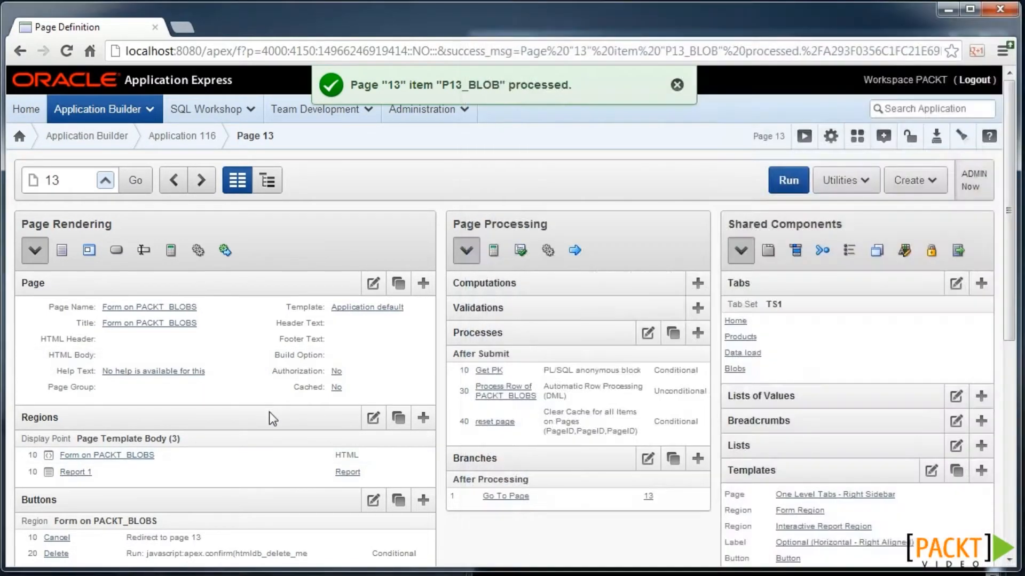
- Add a PL/SQL dynamic content region named My blob to page 13
{"action": "scroll", "coordinate": [269, 412], "scroll_direction": "down", "scroll_amount": 3}
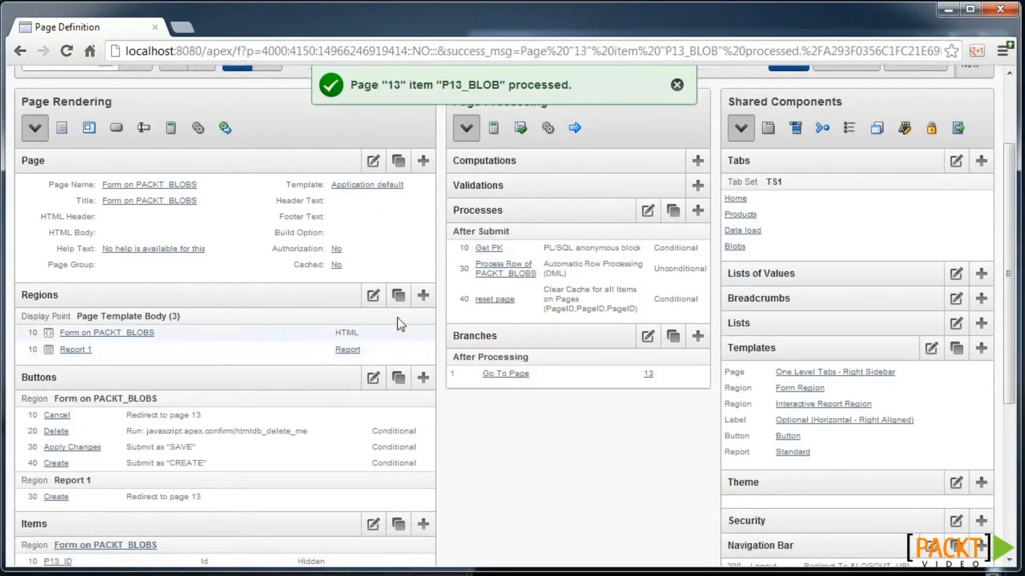
{"action": "left_click", "coordinate": [418, 303]}
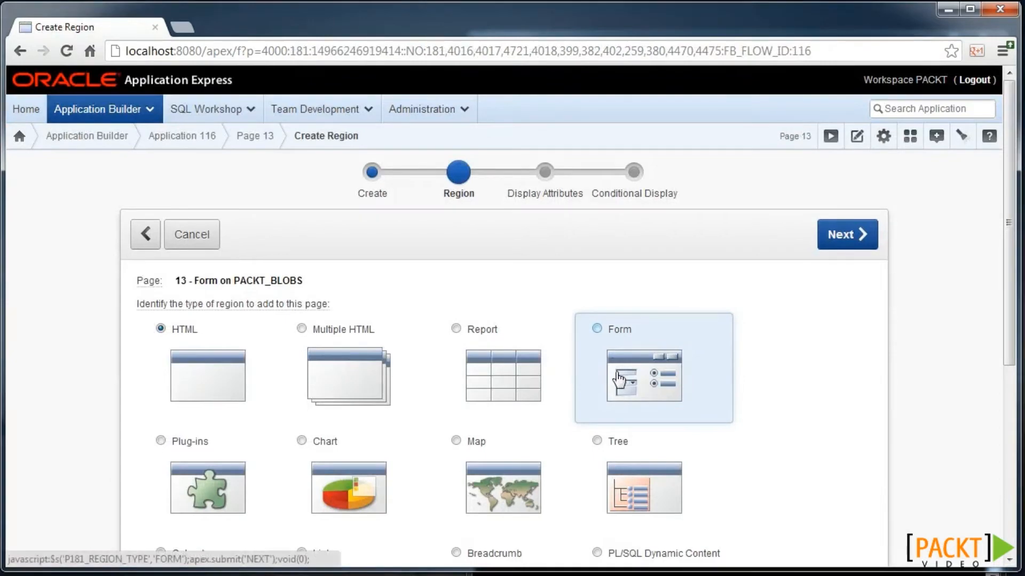
{"action": "scroll", "coordinate": [619, 380], "scroll_direction": "down", "scroll_amount": 3}
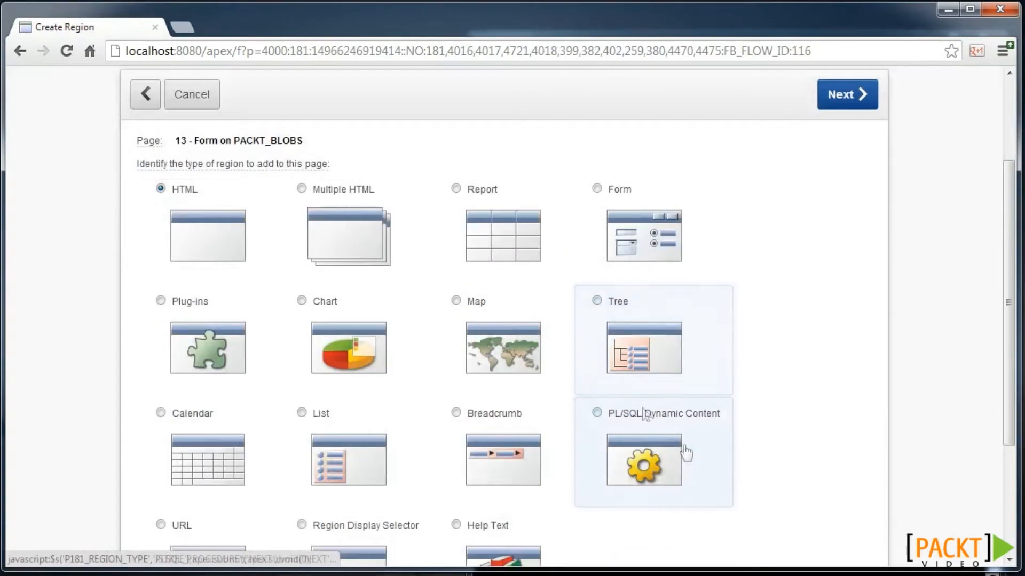
{"action": "left_click", "coordinate": [657, 453]}
{"action": "type", "text": "My blob"}
{"action": "left_click", "coordinate": [848, 236]}
- Paste the embed code as region source, changing the P2_ID reference to P13_ID
{"action": "type", "text": "BEGIN  htp.p('<embed name=\"plugin\" src=\"#OWNER#.DOWNLOAD_MY_FILE?p_file='||:P2_ID||'\" type=\"video/quicktime\" scale = \"aspect\" controller = \"true\" width = \"300\" height = \"250\" />'); END;"}
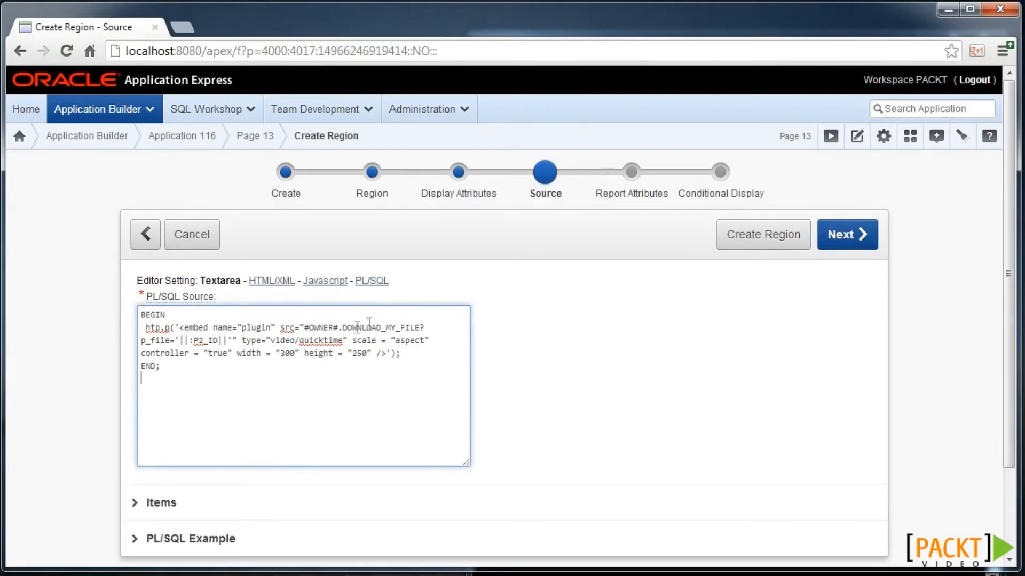
{"action": "left_click_drag", "start_coordinate": [349, 328], "coordinate": [421, 330]}
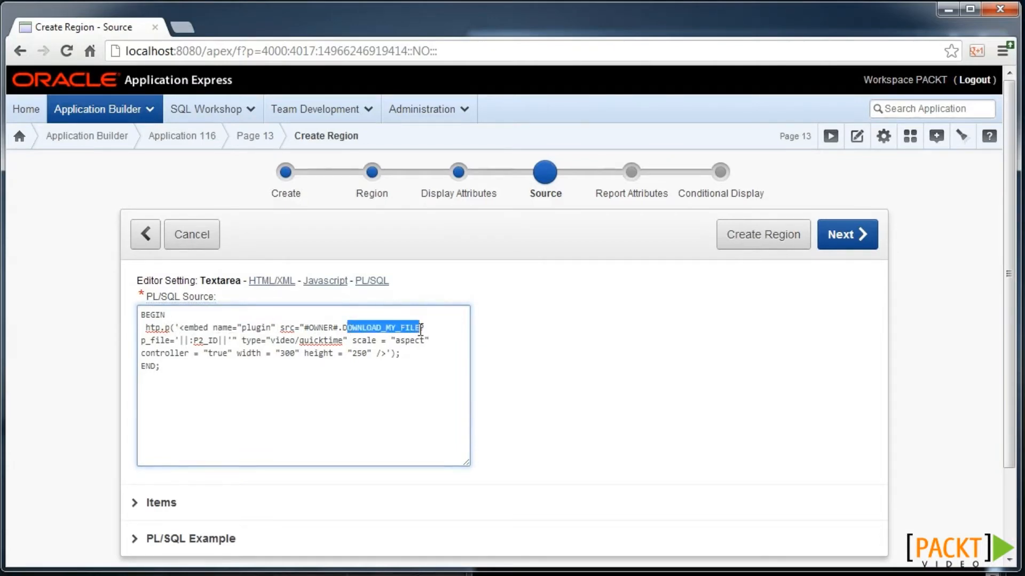
{"action": "left_click", "coordinate": [205, 343]}
{"action": "key", "text": "BackSpace"}
{"action": "type", "text": "13"}
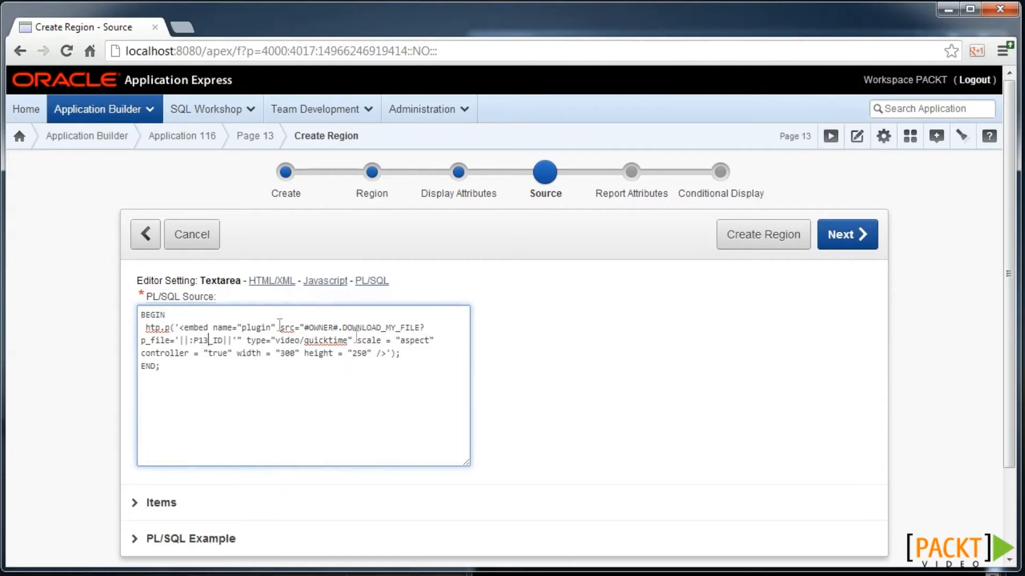
- Set the region's display condition to item not null, starting to enter P13_ID
{"action": "left_click", "coordinate": [850, 241]}
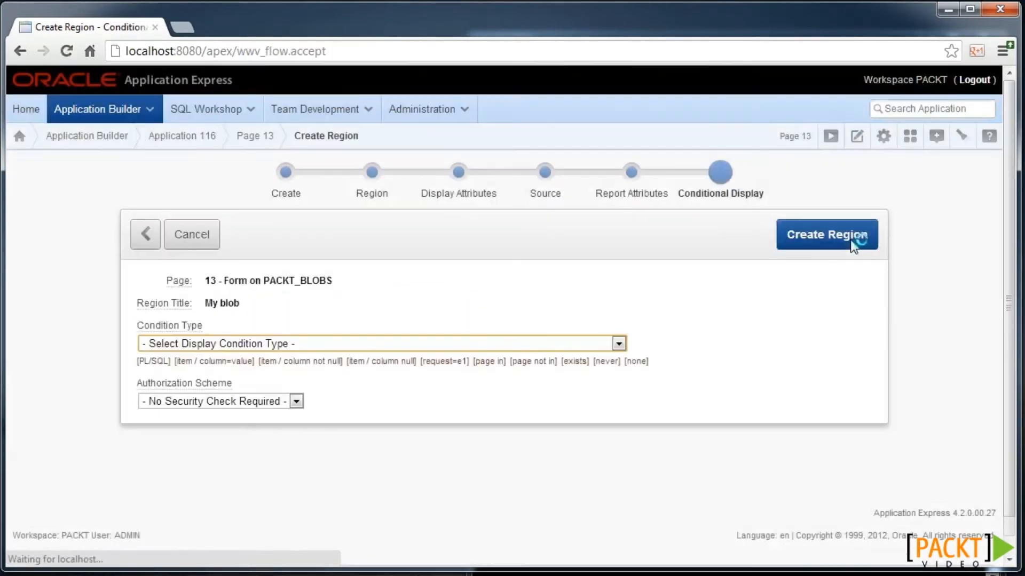
{"action": "left_click", "coordinate": [266, 363]}
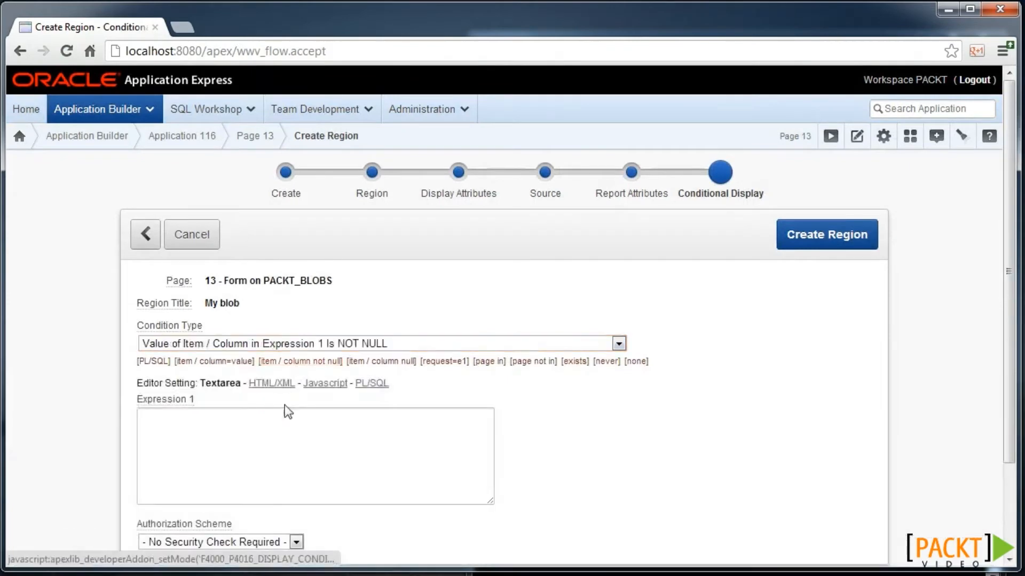
{"action": "left_click", "coordinate": [286, 411]}
{"action": "type", "text": "P13_ID"}
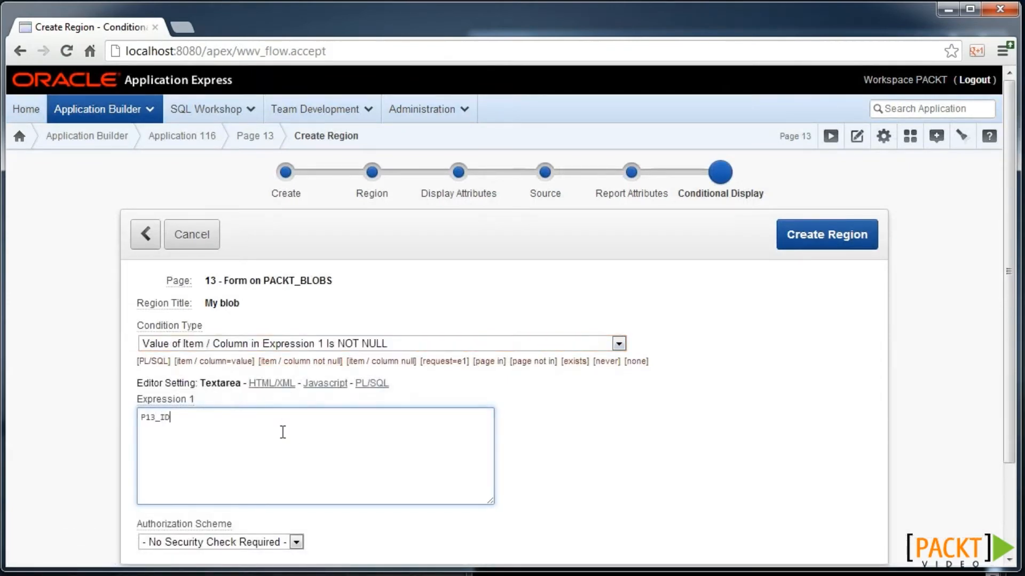
- Create the My blob region, upload zeke.mp4 as a new PACKT_BLOBS record, and open it for editing
{"action": "left_click", "coordinate": [805, 235]}
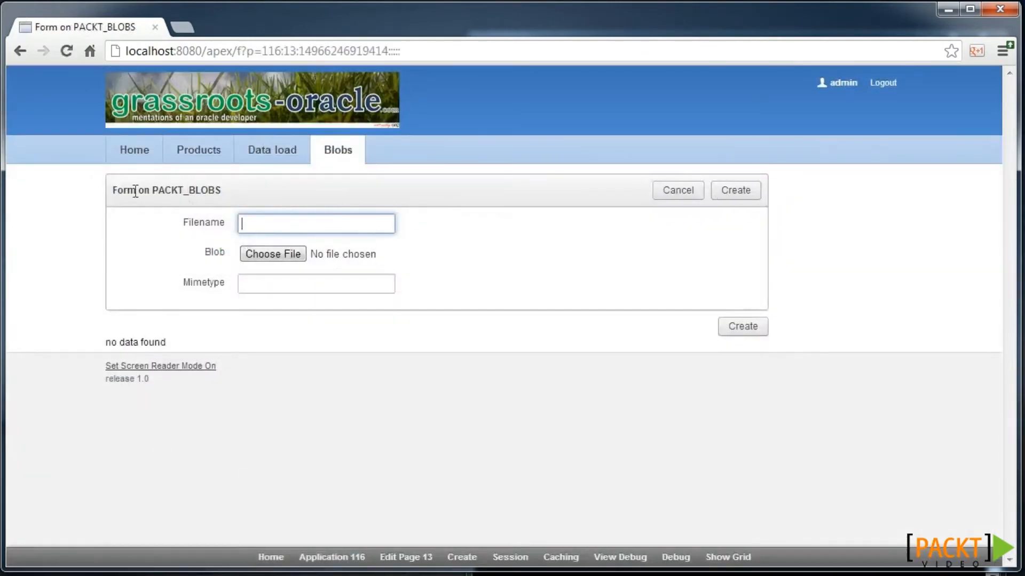
{"action": "left_click", "coordinate": [270, 257]}
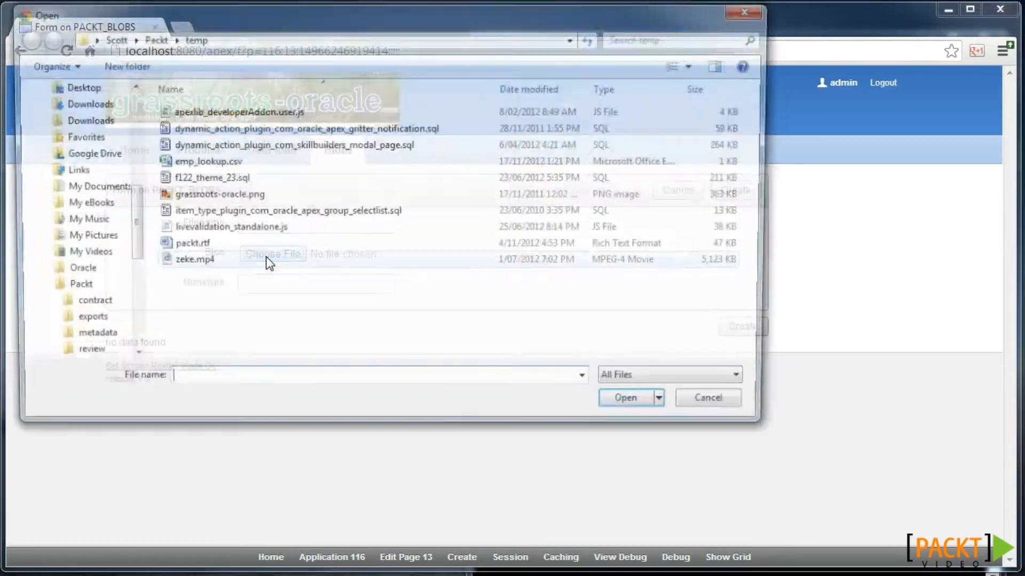
{"action": "double_click", "coordinate": [201, 267]}
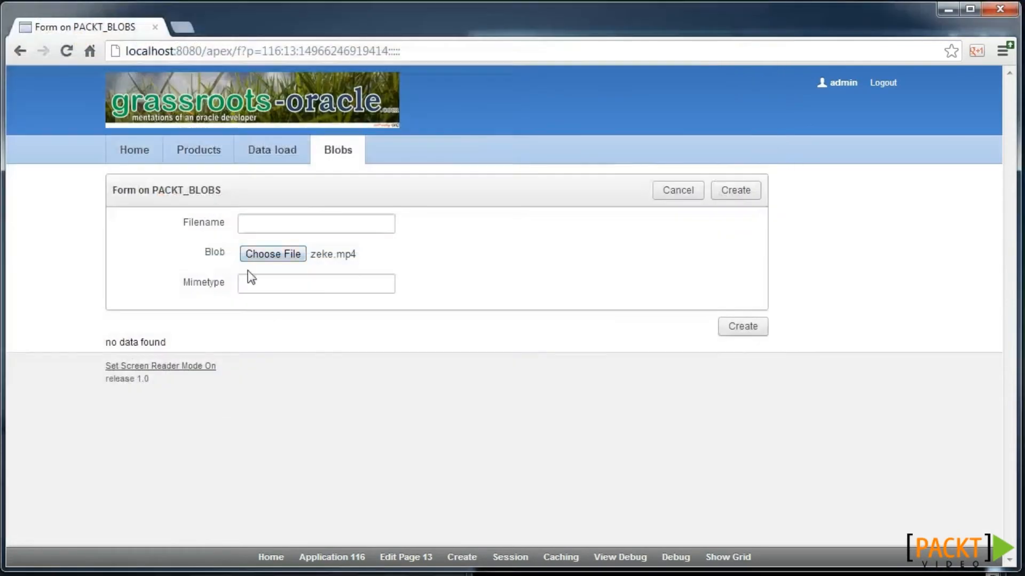
{"action": "left_click", "coordinate": [747, 192]}
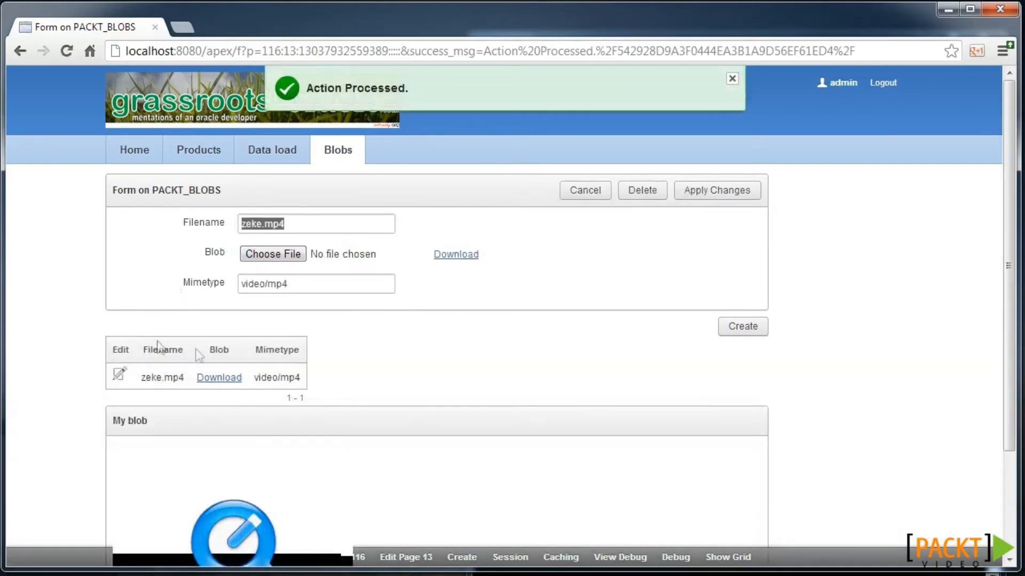
{"action": "left_click", "coordinate": [118, 376]}
- Scroll down the Application 116 builder page list
{"action": "scroll", "coordinate": [134, 380], "scroll_direction": "down", "scroll_amount": 3}
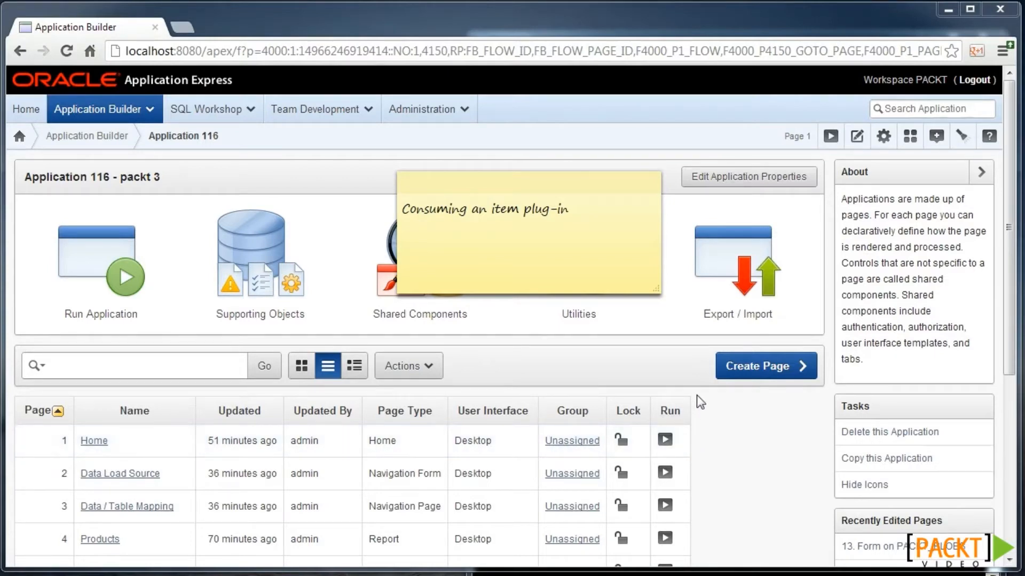
- From Shared Components' empty Plug-ins list, open Oracle's plug-in repository page
{"action": "left_click", "coordinate": [468, 311]}
{"action": "scroll", "coordinate": [560, 388], "scroll_direction": "down", "scroll_amount": 1}
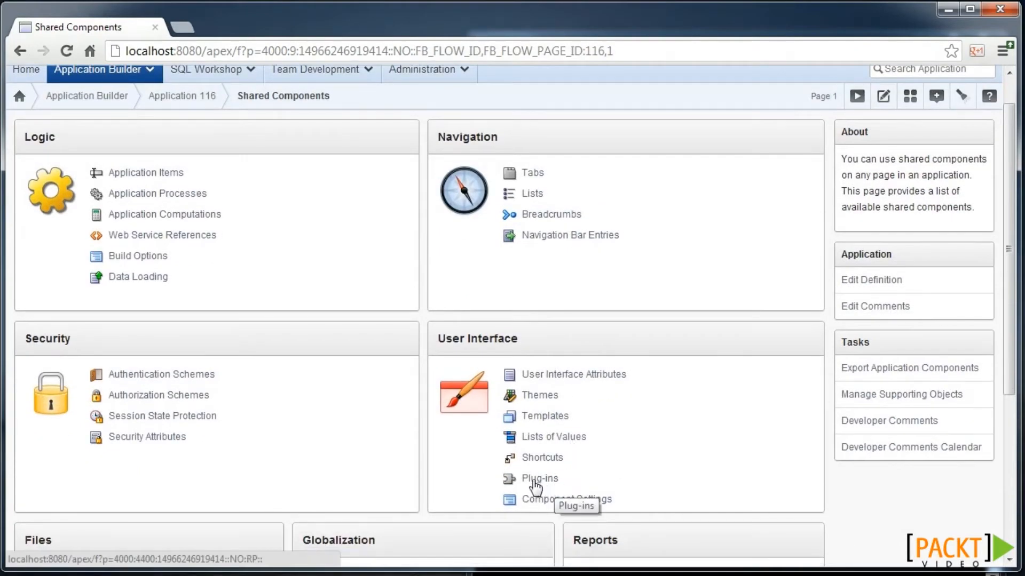
{"action": "left_click", "coordinate": [533, 480]}
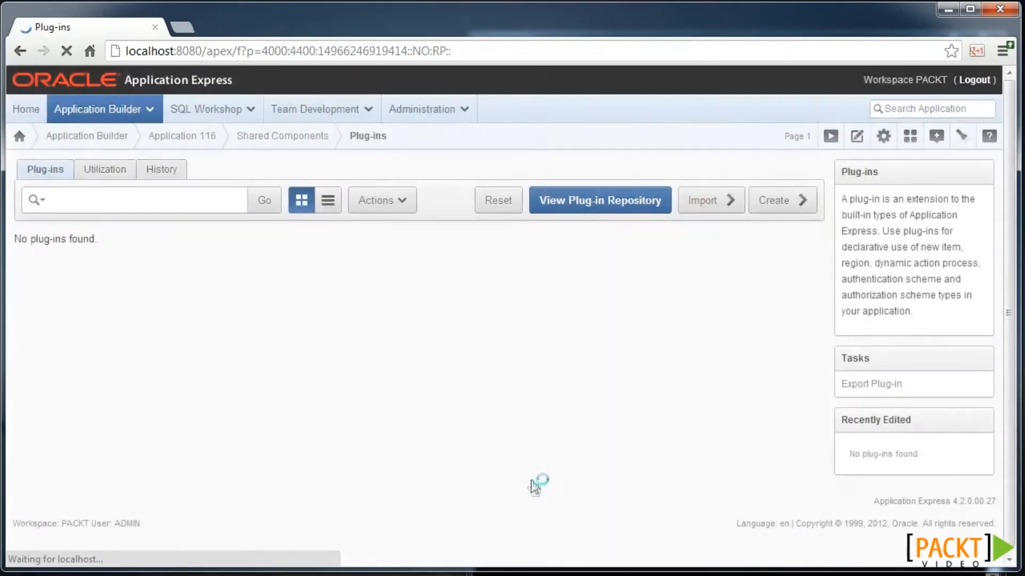
{"action": "left_click", "coordinate": [573, 202]}
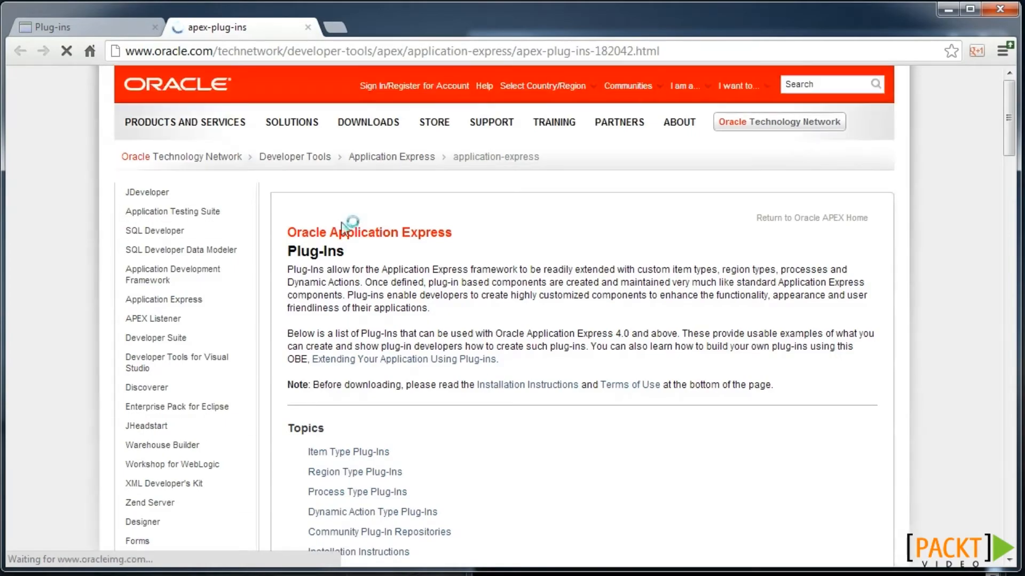
- Search the repository page for "group" to find the Group Select List plug-in
{"action": "scroll", "coordinate": [355, 235], "scroll_direction": "down", "scroll_amount": 10}
{"action": "scroll", "coordinate": [374, 240], "scroll_direction": "down", "scroll_amount": 6}
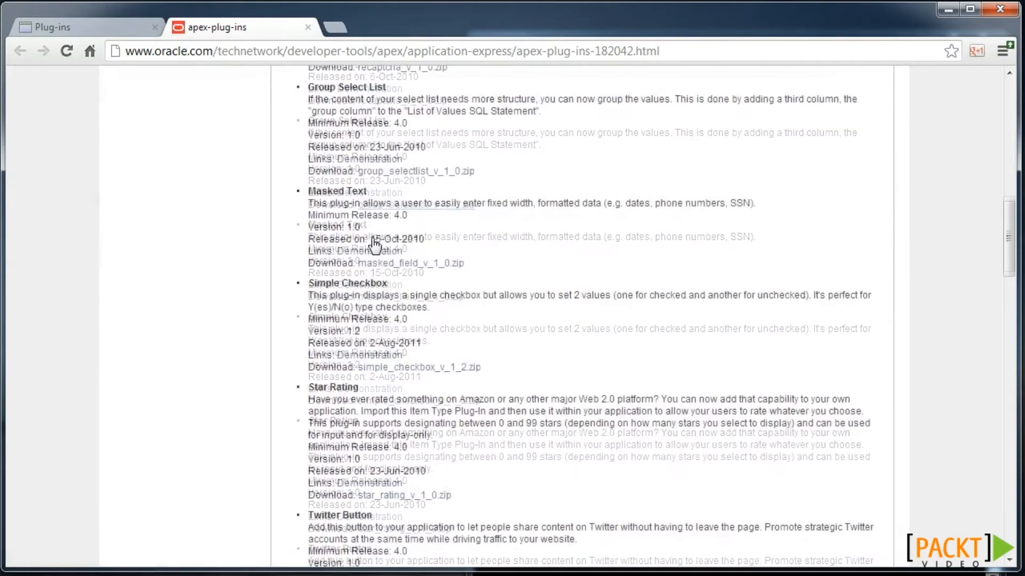
{"action": "scroll", "coordinate": [373, 239], "scroll_direction": "down", "scroll_amount": 5}
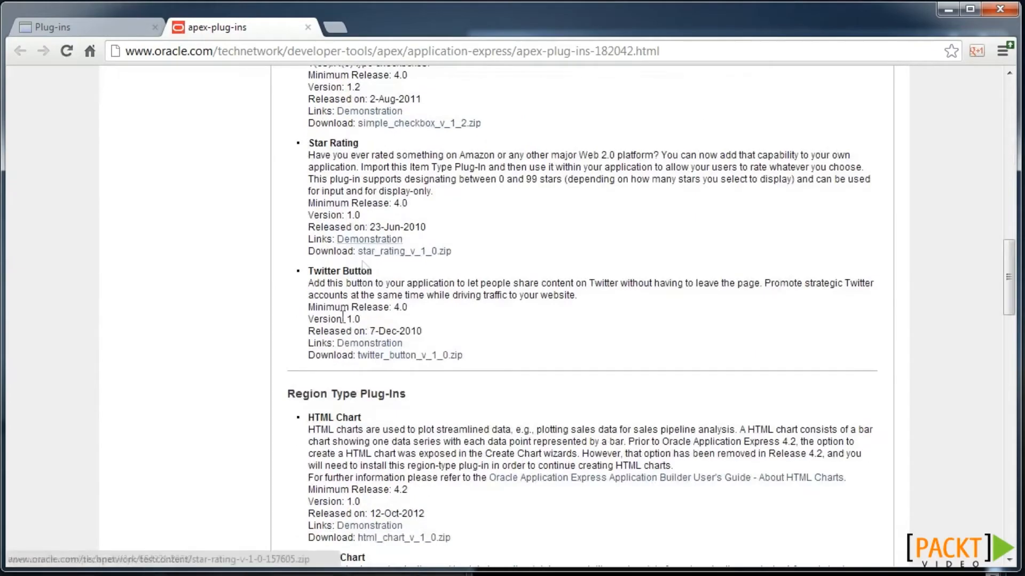
{"action": "scroll", "coordinate": [372, 414], "scroll_direction": "down", "scroll_amount": 3}
{"action": "scroll", "coordinate": [371, 408], "scroll_direction": "down", "scroll_amount": 15}
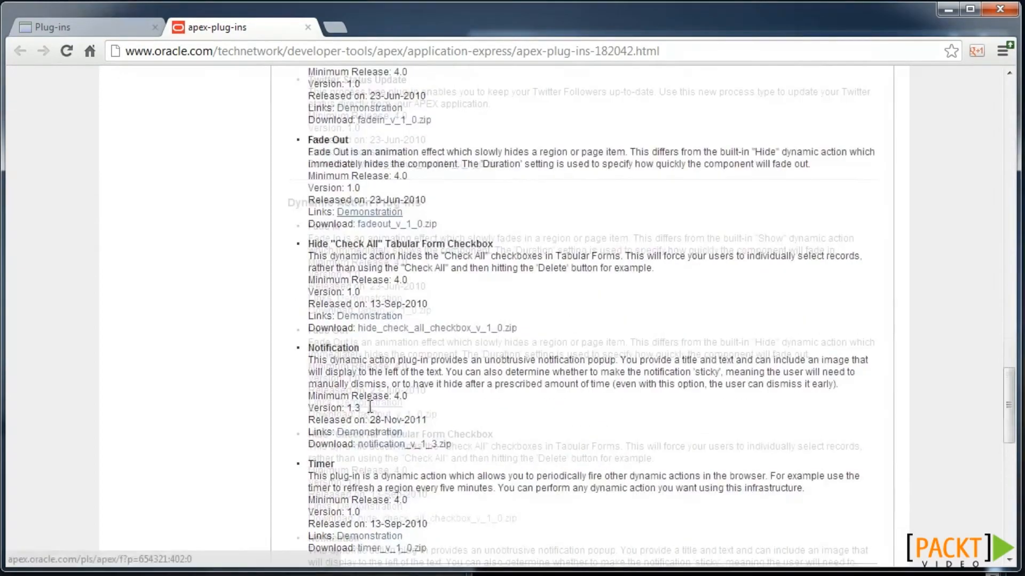
{"action": "scroll", "coordinate": [368, 406], "scroll_direction": "down", "scroll_amount": 1}
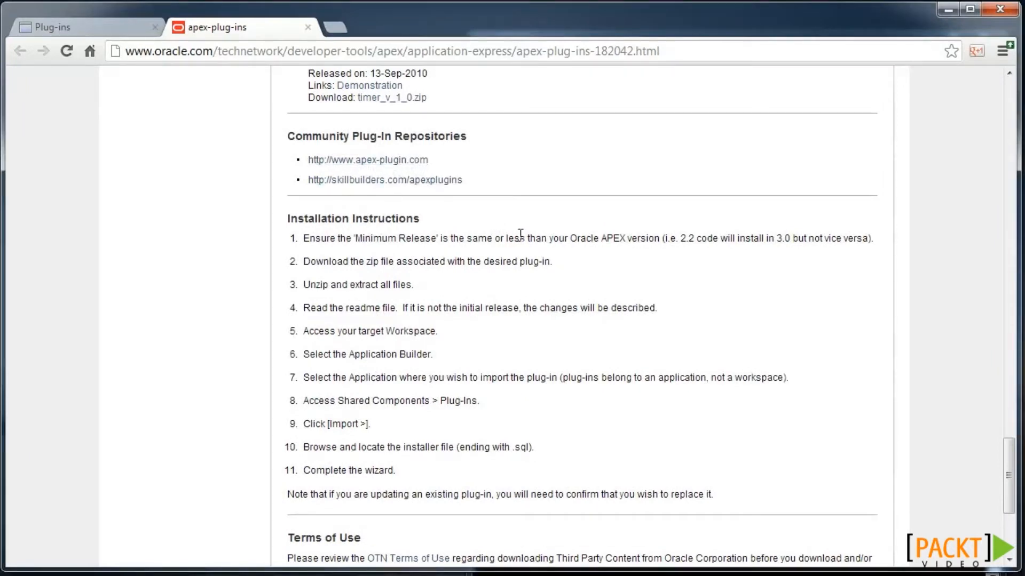
{"action": "key", "text": "ctrl+f"}
{"action": "type", "text": "group"}
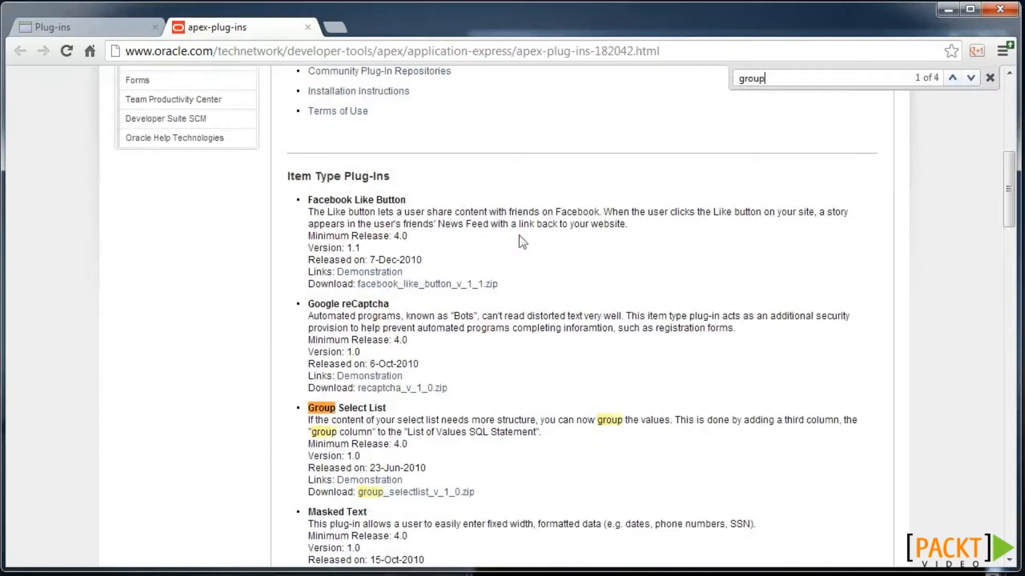
- Start a plug-in import with item_type_plugin_com_oracle_apex_group_selectlist.sql as the file
{"action": "left_click", "coordinate": [102, 31]}
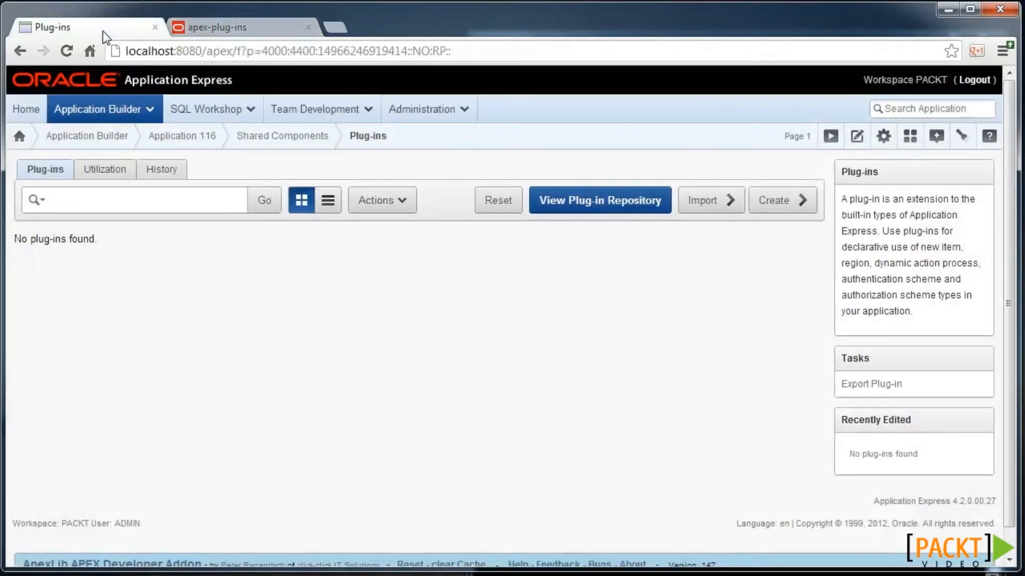
{"action": "left_click", "coordinate": [705, 201]}
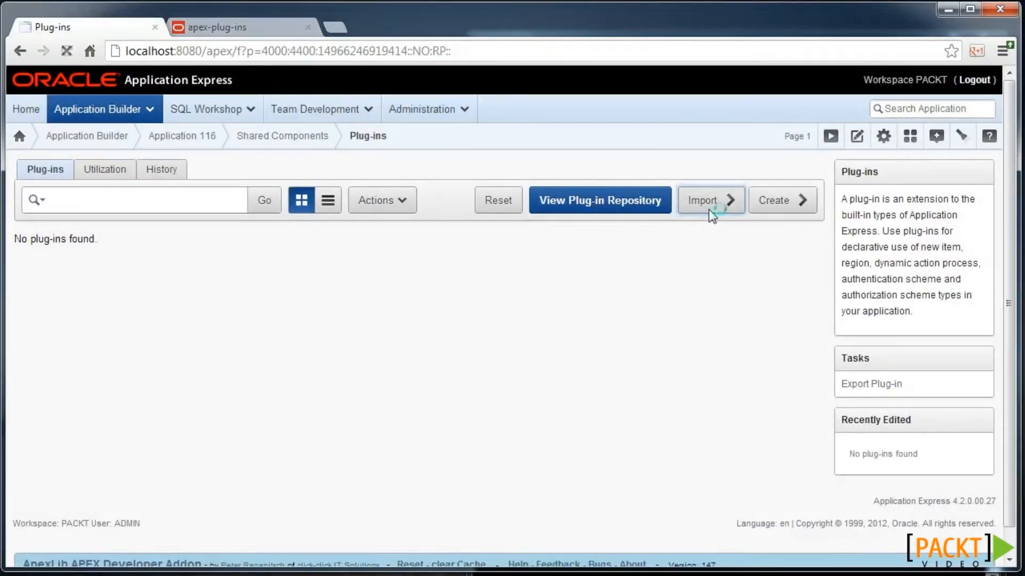
{"action": "left_click", "coordinate": [283, 325]}
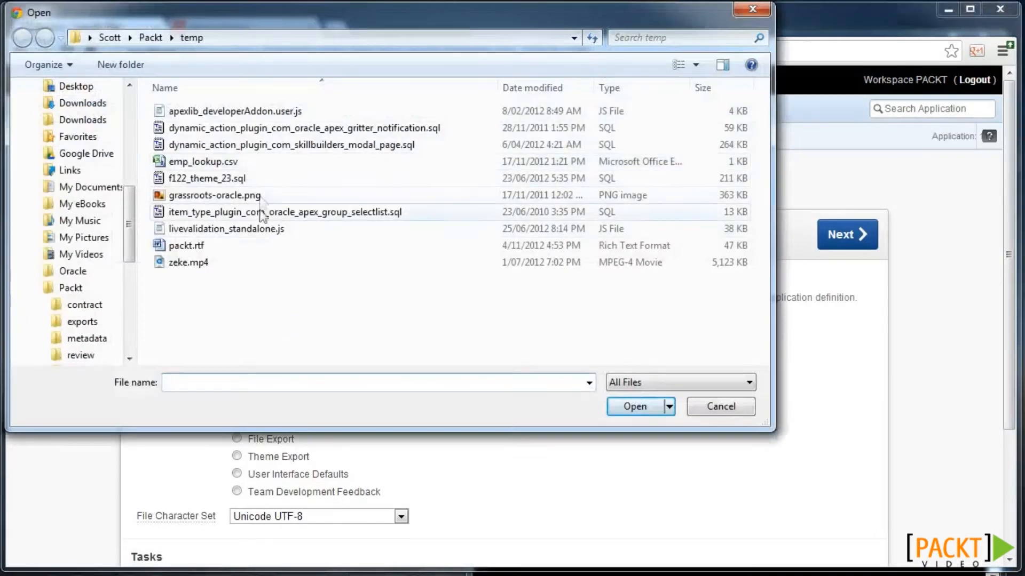
{"action": "left_click", "coordinate": [261, 216]}
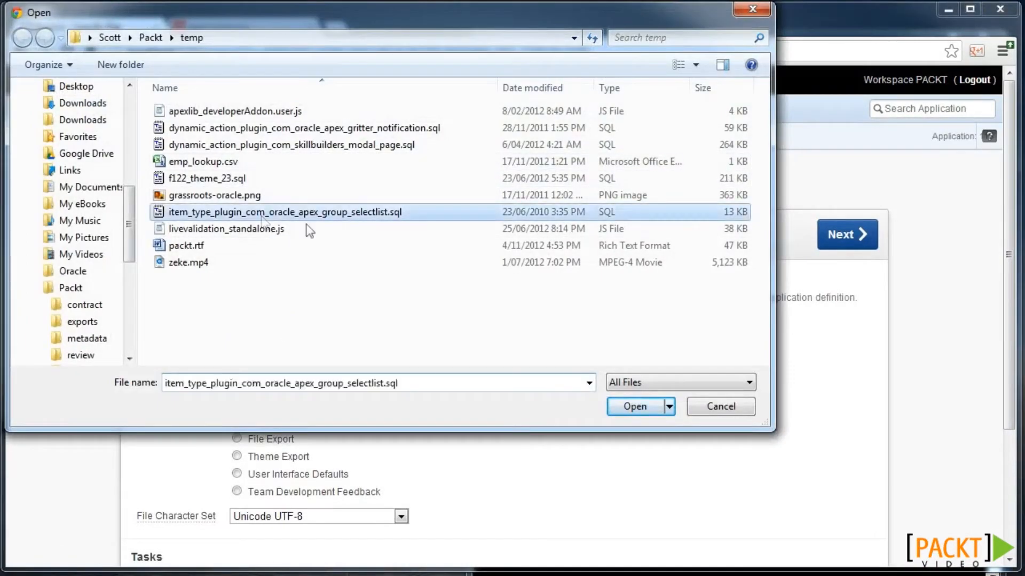
{"action": "left_click", "coordinate": [622, 408]}
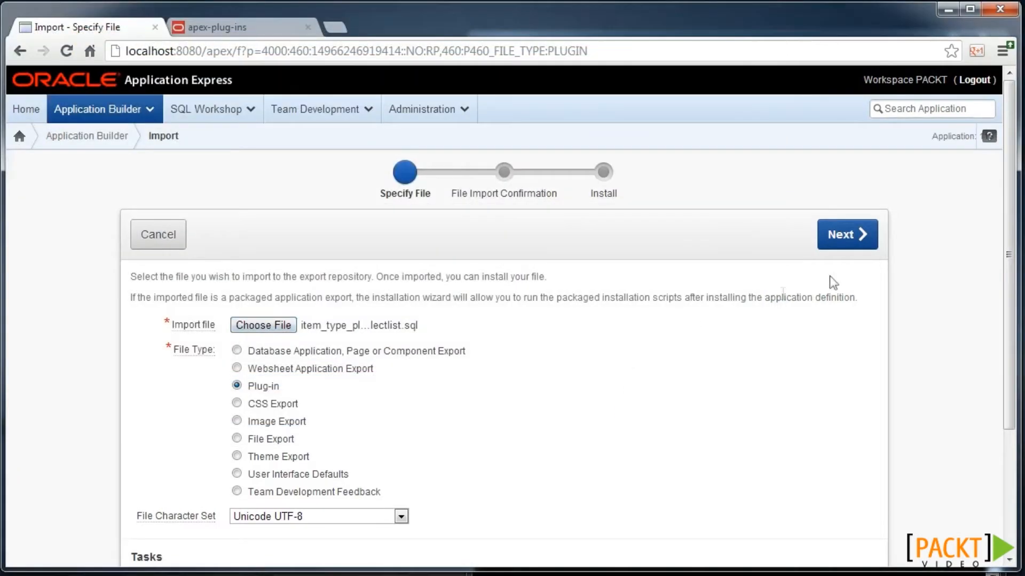
- Import and install the Group Select List plug-in, then open its edit page
{"action": "left_click", "coordinate": [834, 242]}
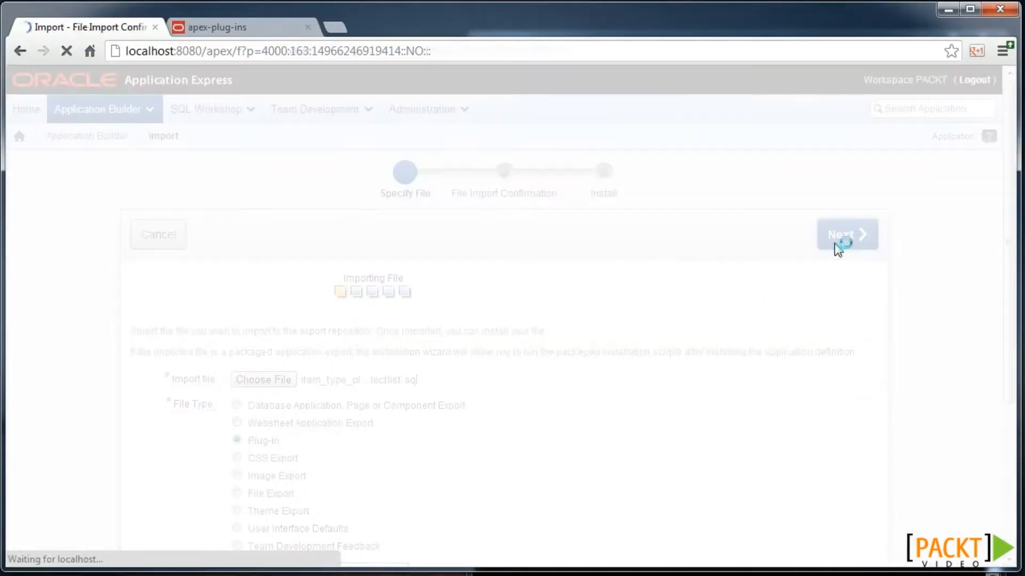
{"action": "left_click", "coordinate": [837, 243]}
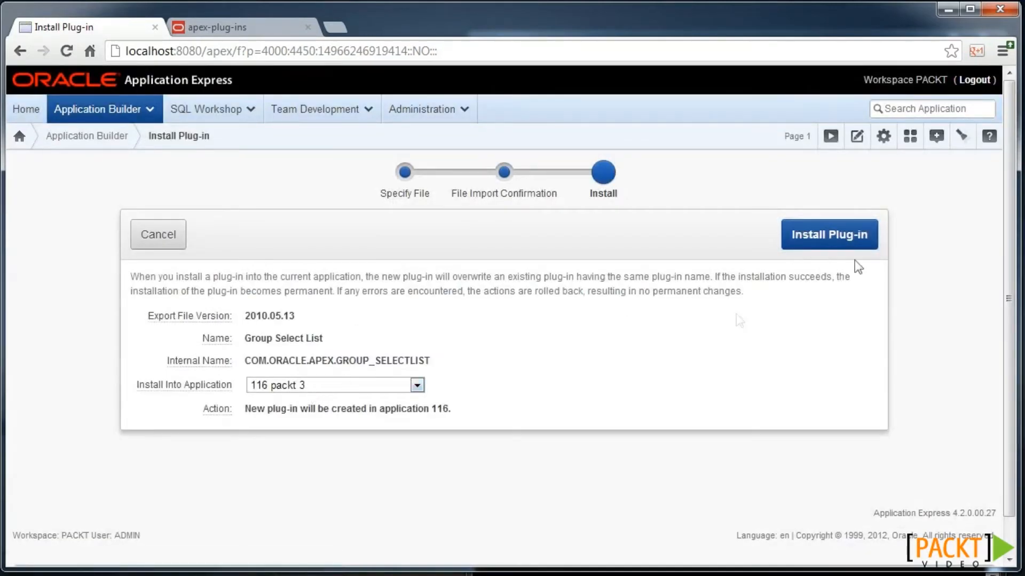
{"action": "left_click", "coordinate": [837, 239]}
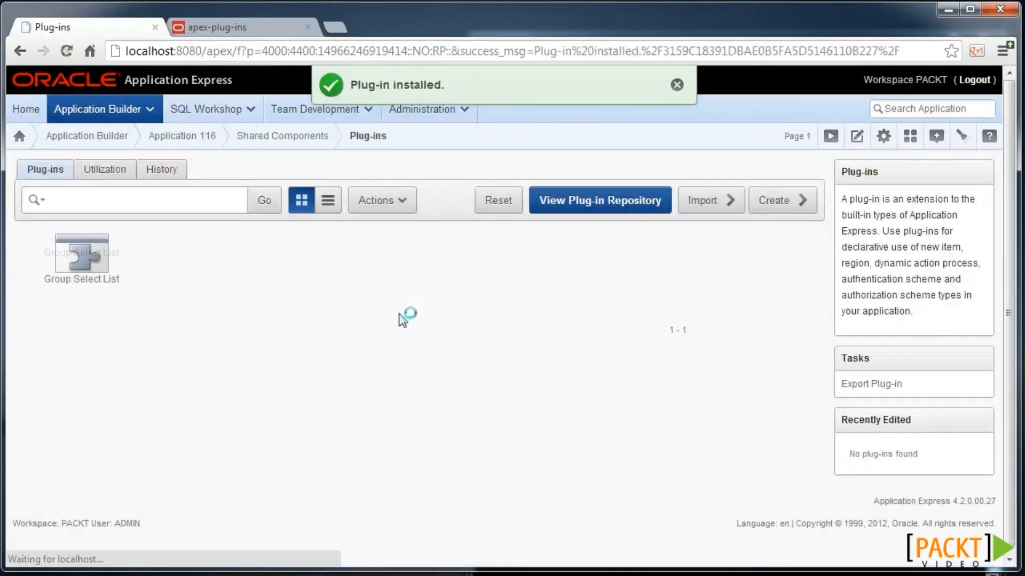
{"action": "left_click", "coordinate": [97, 267]}
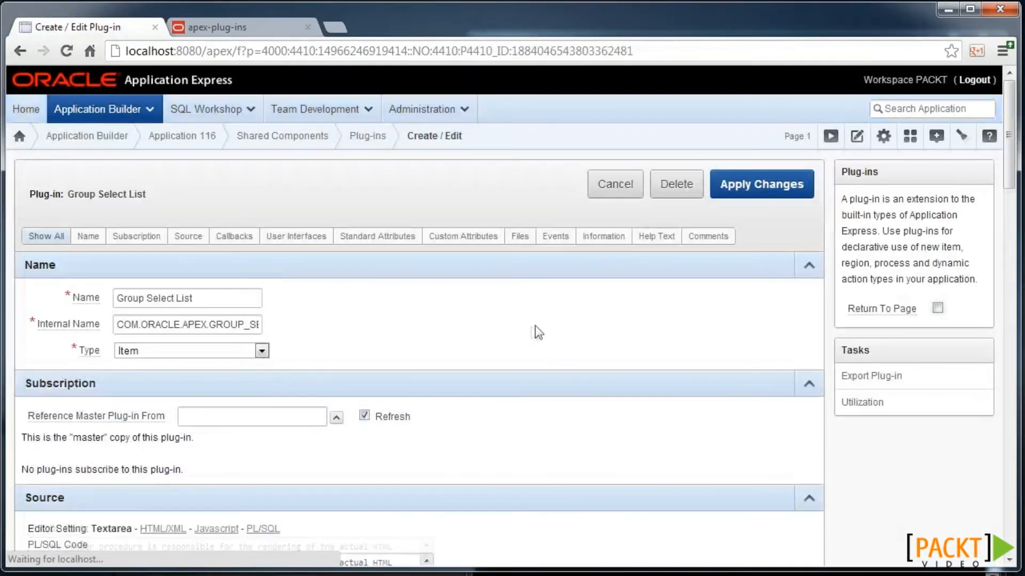
{"action": "scroll", "coordinate": [533, 328], "scroll_direction": "down", "scroll_amount": 4}
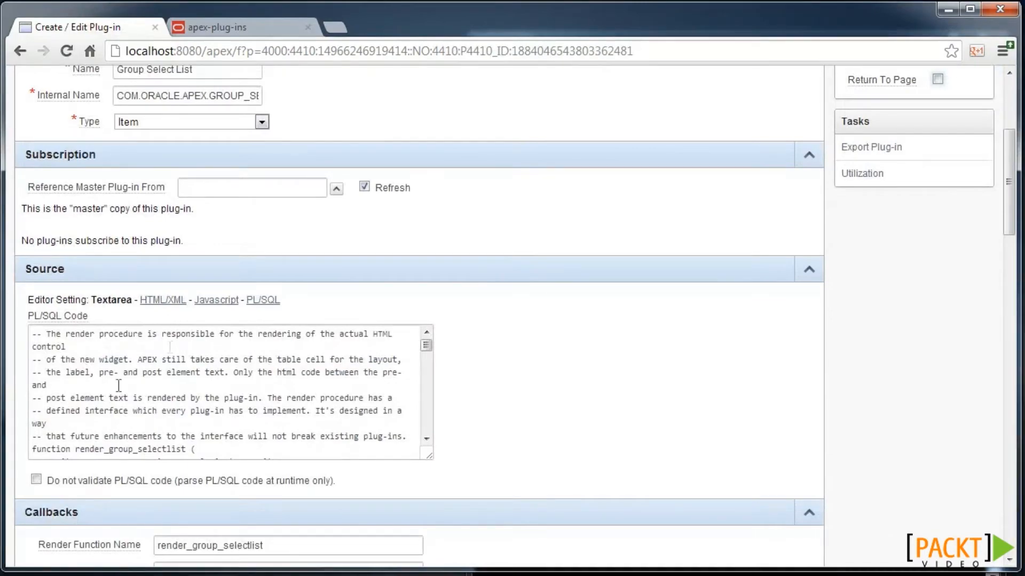
{"action": "scroll", "coordinate": [119, 385], "scroll_direction": "down", "scroll_amount": 5}
{"action": "scroll", "coordinate": [464, 401], "scroll_direction": "down", "scroll_amount": 6}
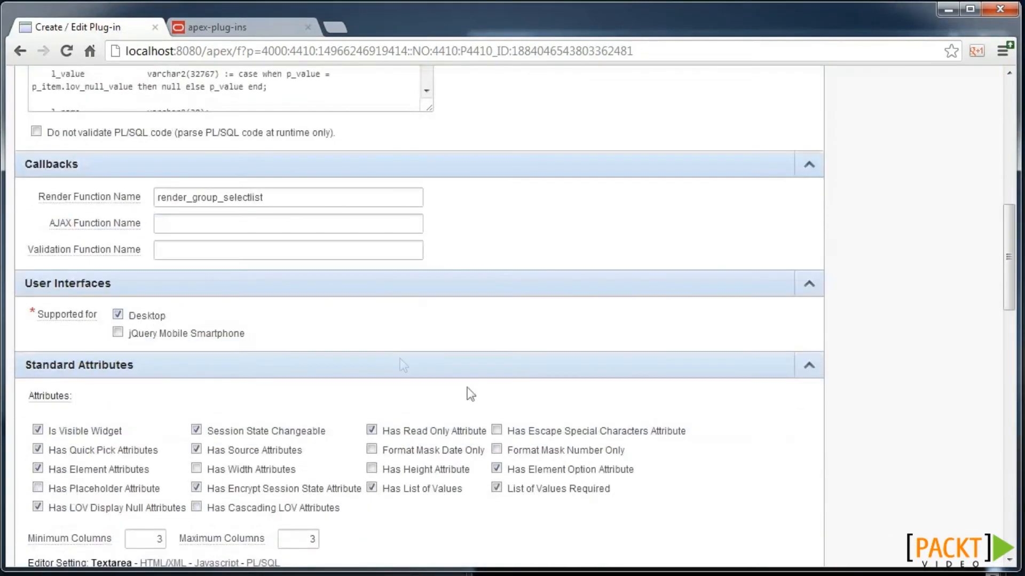
{"action": "scroll", "coordinate": [345, 376], "scroll_direction": "down", "scroll_amount": 2}
{"action": "scroll", "coordinate": [606, 430], "scroll_direction": "down", "scroll_amount": 2}
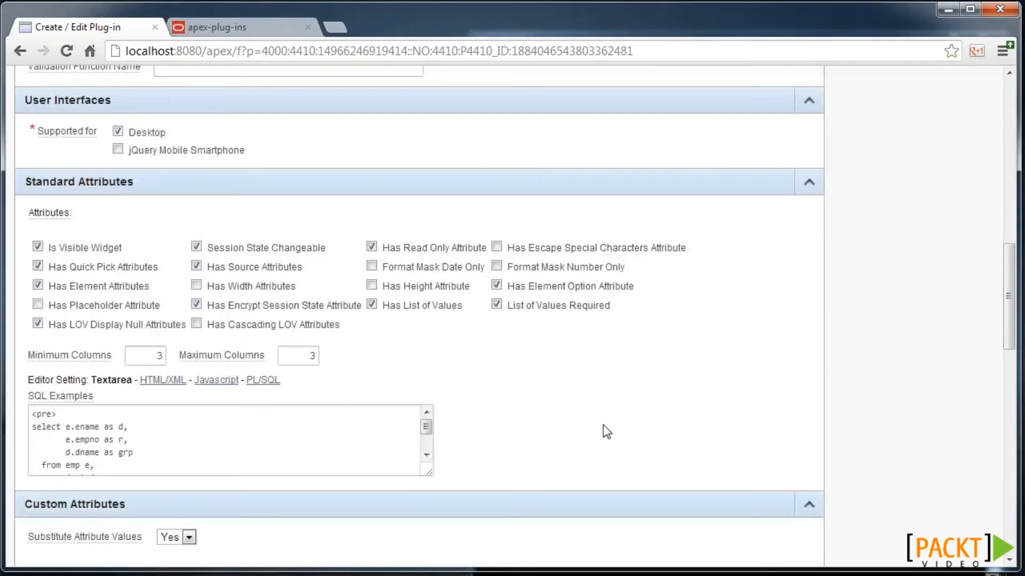
{"action": "left_click", "coordinate": [809, 183]}
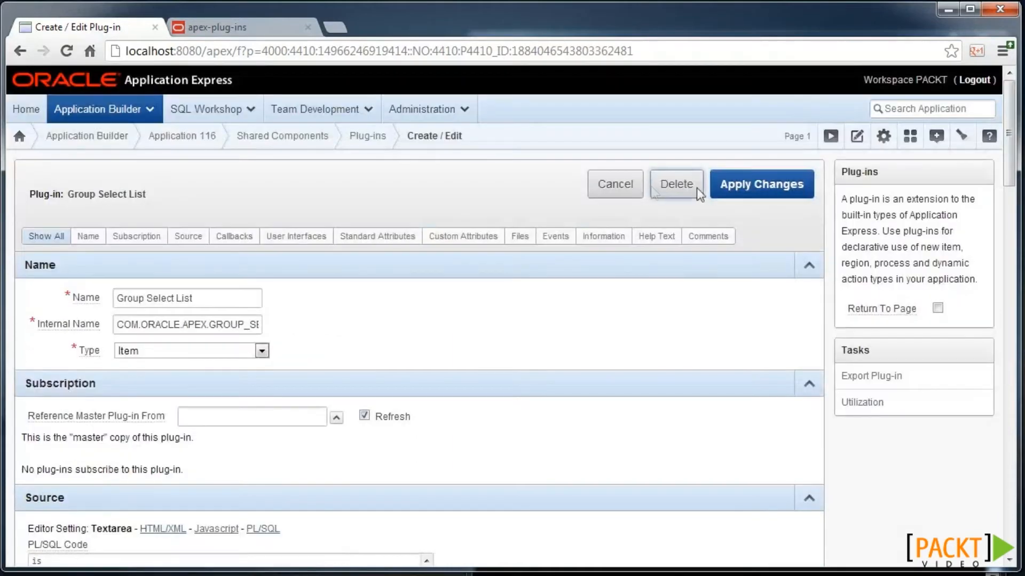
{"action": "left_click", "coordinate": [633, 186]}
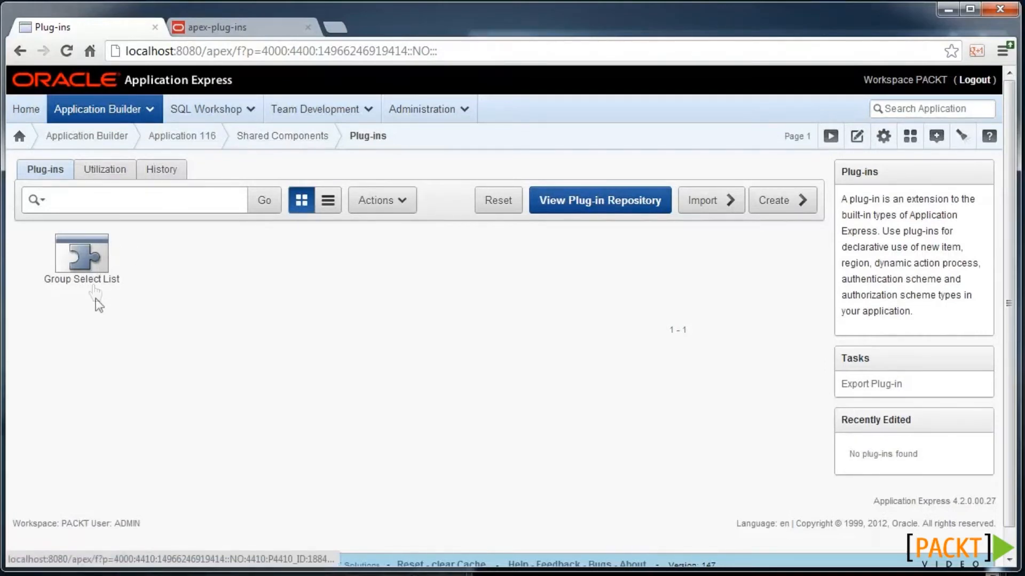
{"action": "left_click", "coordinate": [218, 137]}
- On page 4, begin a new item of type Plug-ins > Group Select List
{"action": "scroll", "coordinate": [144, 481], "scroll_direction": "down", "scroll_amount": 1}
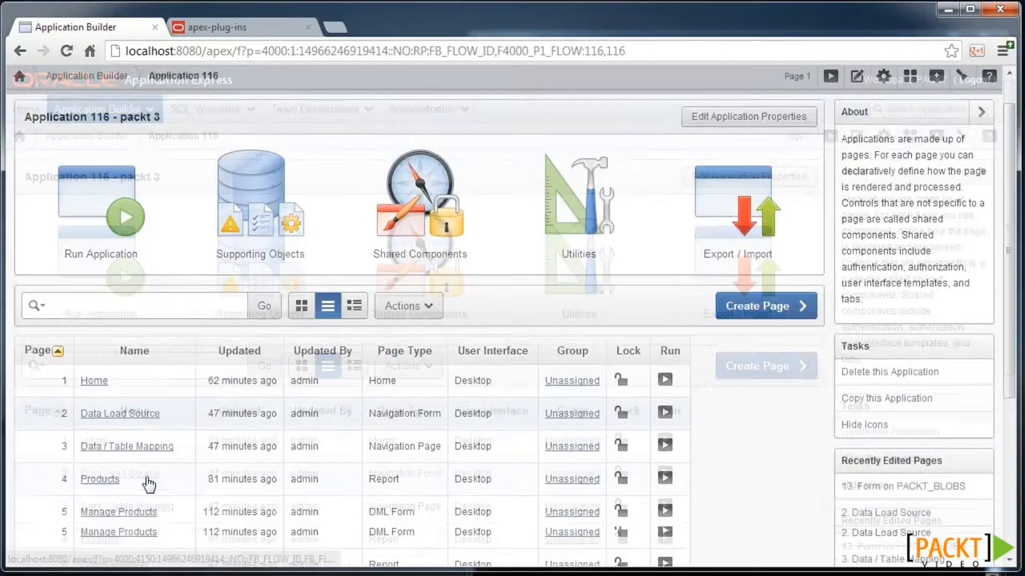
{"action": "left_click", "coordinate": [113, 480]}
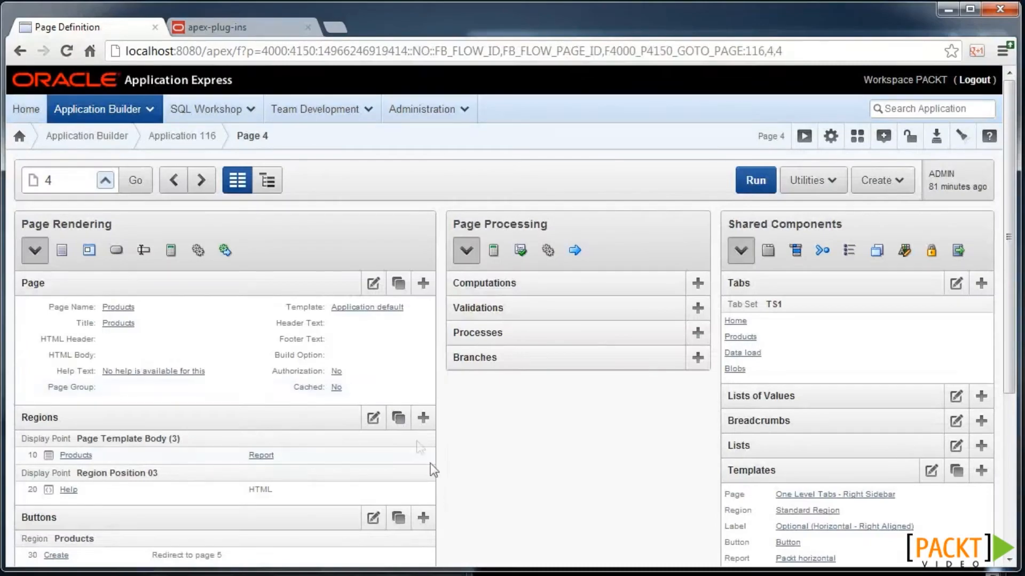
{"action": "scroll", "coordinate": [433, 488], "scroll_direction": "down", "scroll_amount": 2}
{"action": "scroll", "coordinate": [433, 487], "scroll_direction": "down", "scroll_amount": 1}
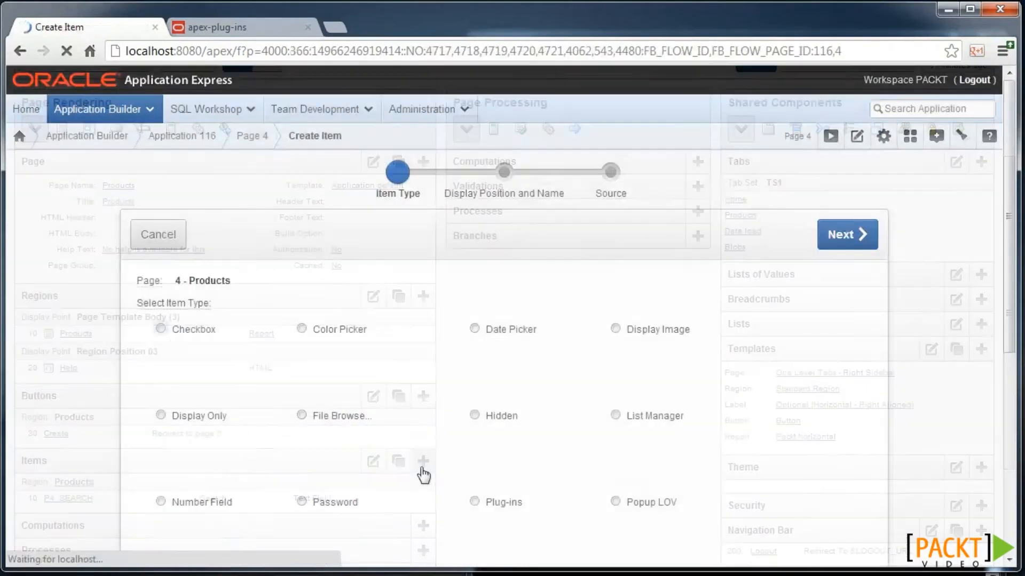
{"action": "scroll", "coordinate": [441, 428], "scroll_direction": "down", "scroll_amount": 1}
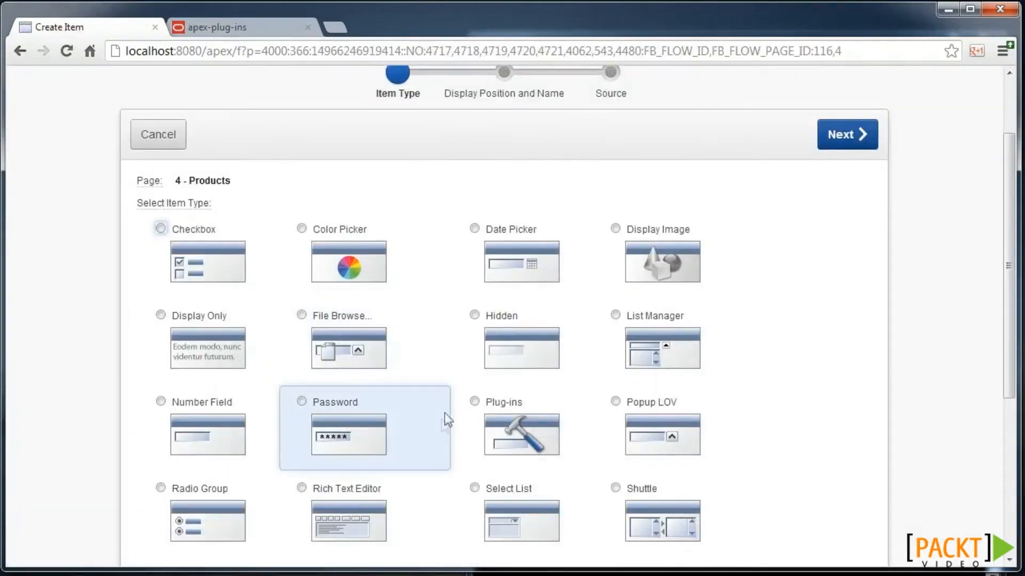
{"action": "left_click", "coordinate": [523, 433]}
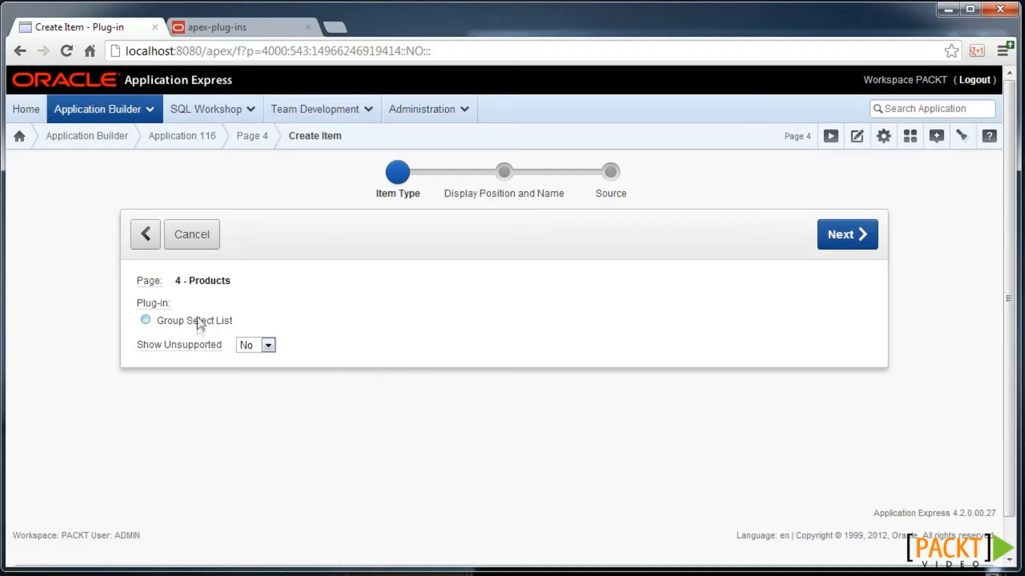
{"action": "left_click", "coordinate": [185, 323]}
{"action": "left_click", "coordinate": [839, 235]}
- Name the item P4_PROD_CATGY, place it in the Products region, labelled Prod Catgy
{"action": "left_click", "coordinate": [264, 337]}
{"action": "key", "text": "BackSpace"}
{"action": "type", "text": "prod_catgy"}
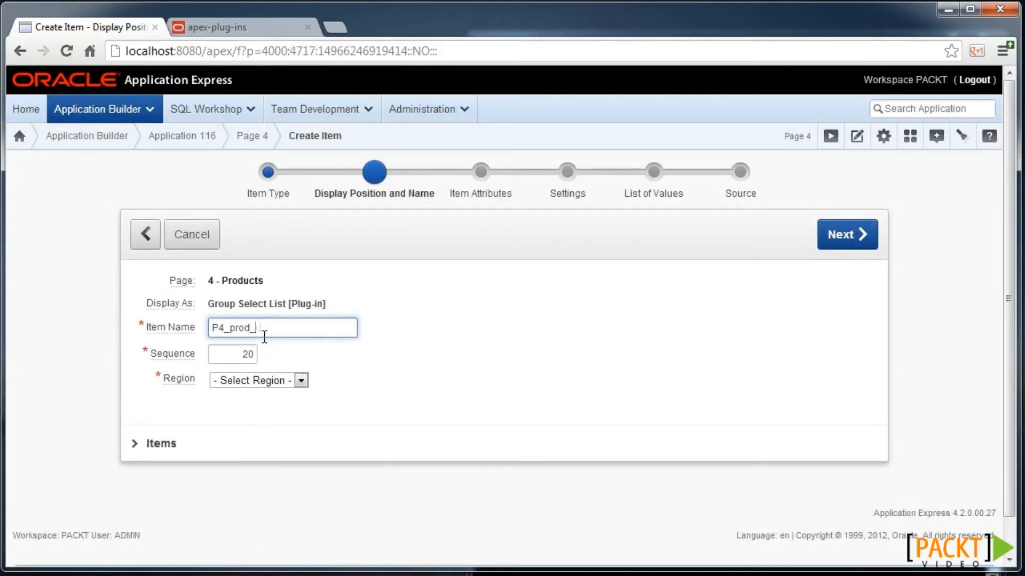
{"action": "left_click", "coordinate": [274, 380]}
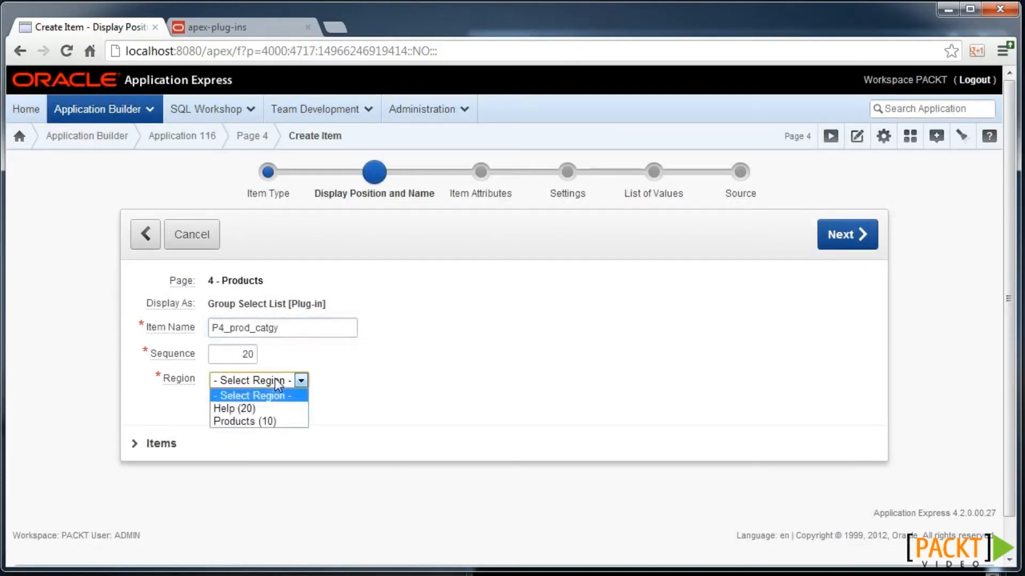
{"action": "left_click", "coordinate": [276, 422]}
{"action": "left_click", "coordinate": [870, 235]}
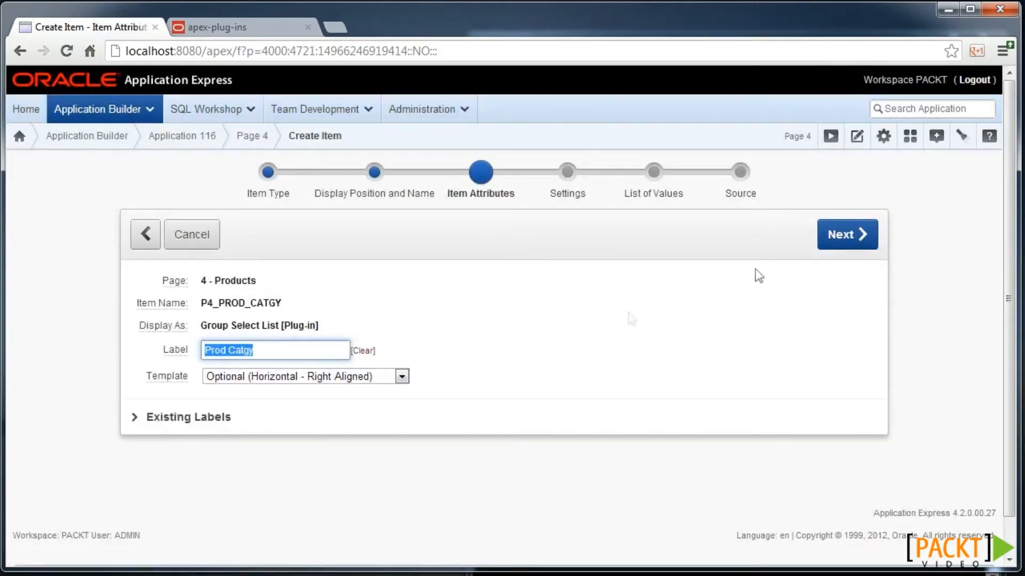
{"action": "left_click", "coordinate": [846, 235]}
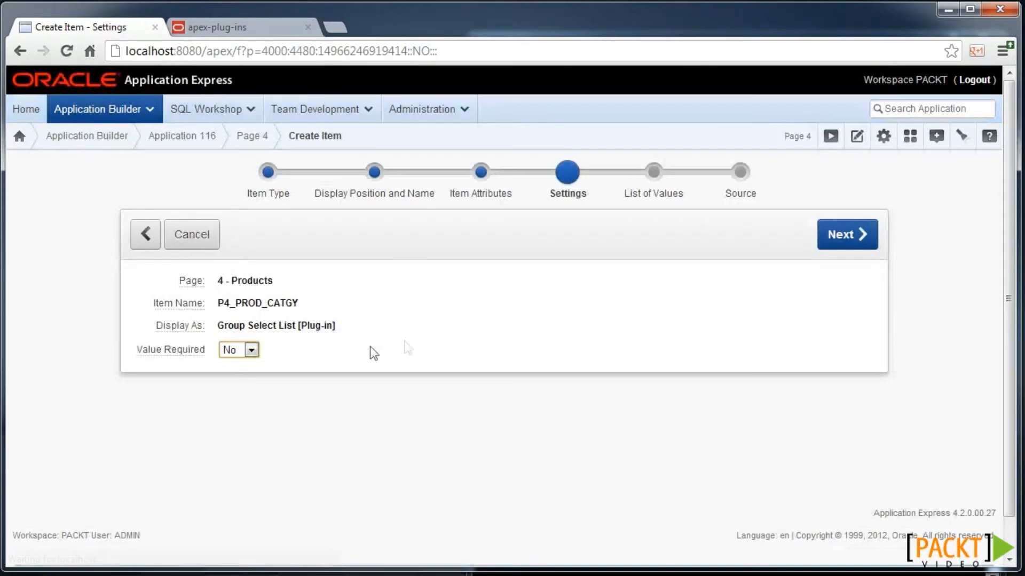
- Paste the list-of-values query showing sub_category, returning sub_category_id, grouped by category
{"action": "left_click", "coordinate": [841, 235]}
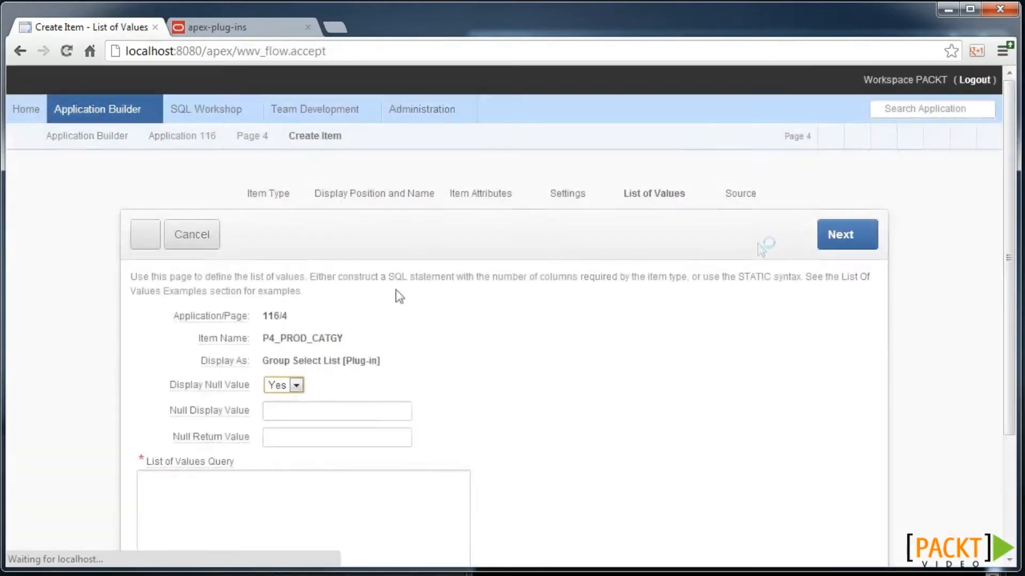
{"action": "scroll", "coordinate": [277, 315], "scroll_direction": "down", "scroll_amount": 3}
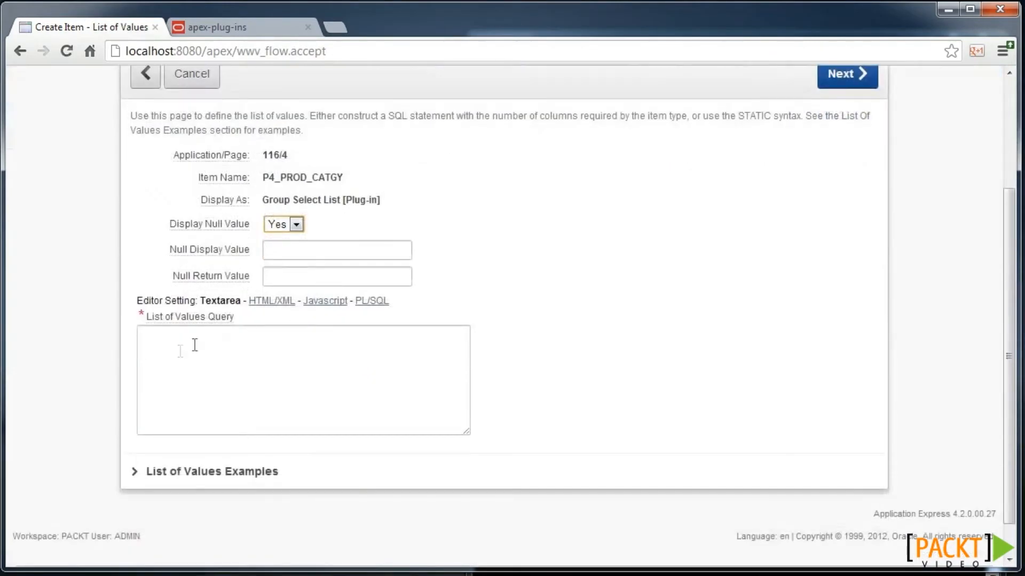
{"action": "left_click", "coordinate": [193, 472]}
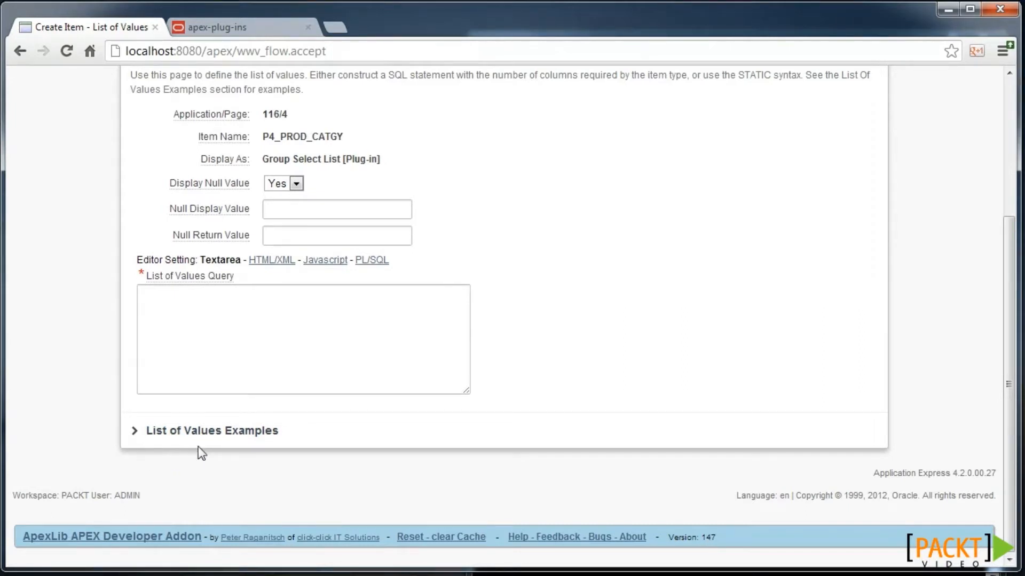
{"action": "left_click", "coordinate": [245, 323]}
{"action": "type", "text": "select sub_category, sub_category_id, category \tfrom my_products \torder by 3,1"}
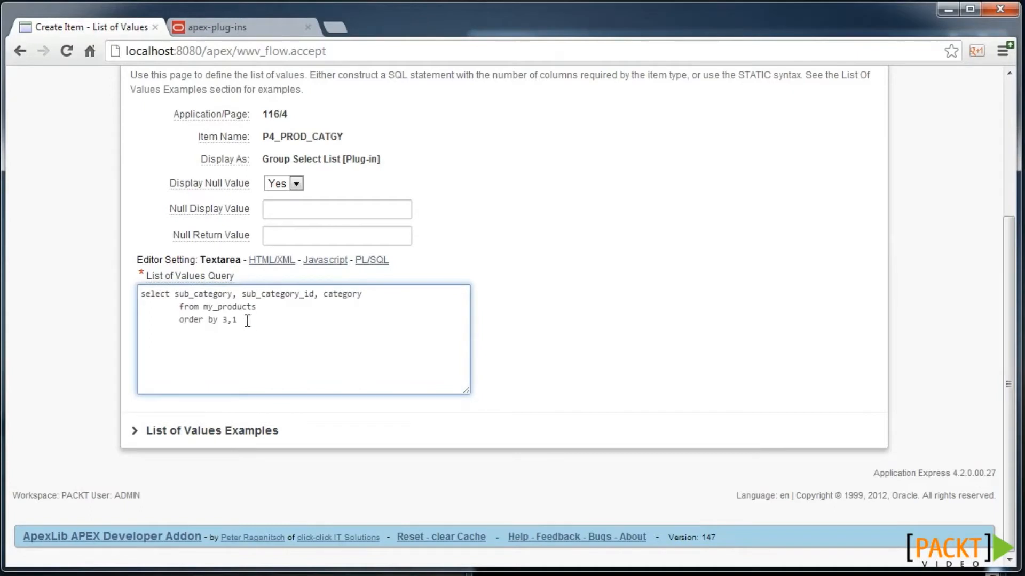
{"action": "left_click", "coordinate": [210, 294]}
{"action": "left_click", "coordinate": [323, 294]}
{"action": "left_click_drag", "start_coordinate": [233, 294], "coordinate": [170, 294]}
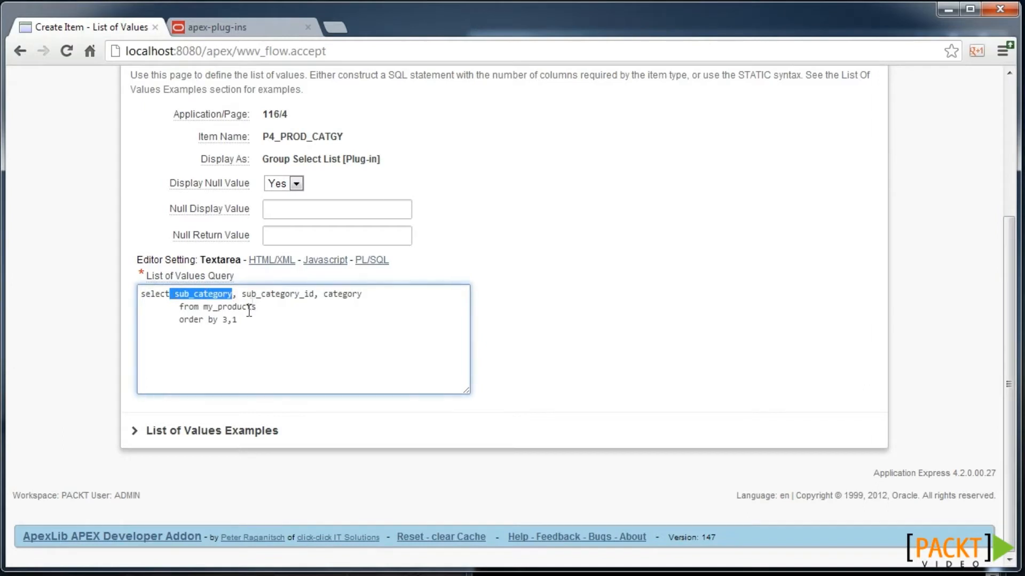
{"action": "left_click_drag", "start_coordinate": [323, 294], "coordinate": [362, 294]}
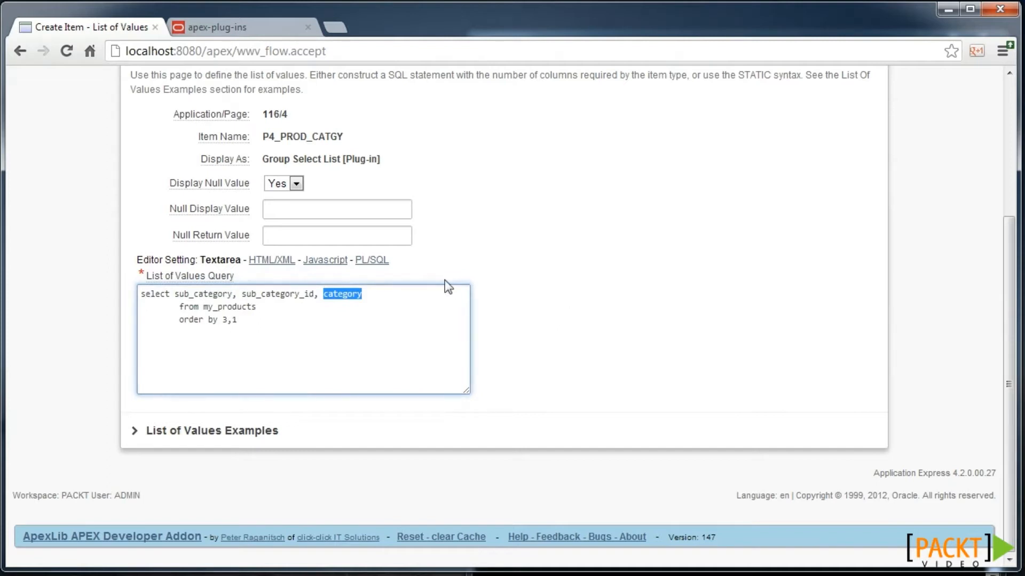
- Set the Null Display Value to '- Select Catgy -' and create the item
{"action": "left_click", "coordinate": [319, 211]}
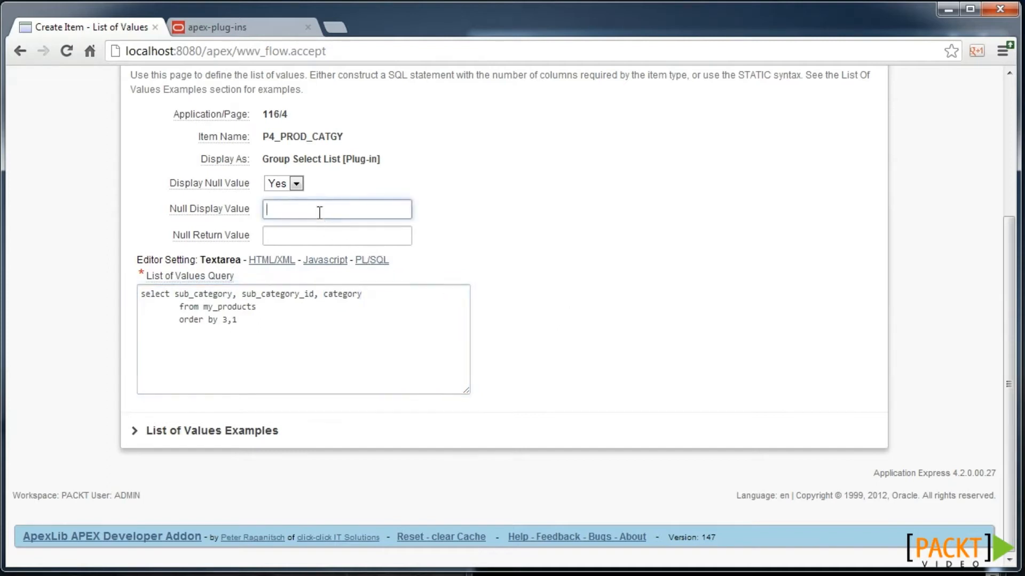
{"action": "type", "text": "- Select Catgy -"}
{"action": "scroll", "coordinate": [511, 251], "scroll_direction": "up", "scroll_amount": 4}
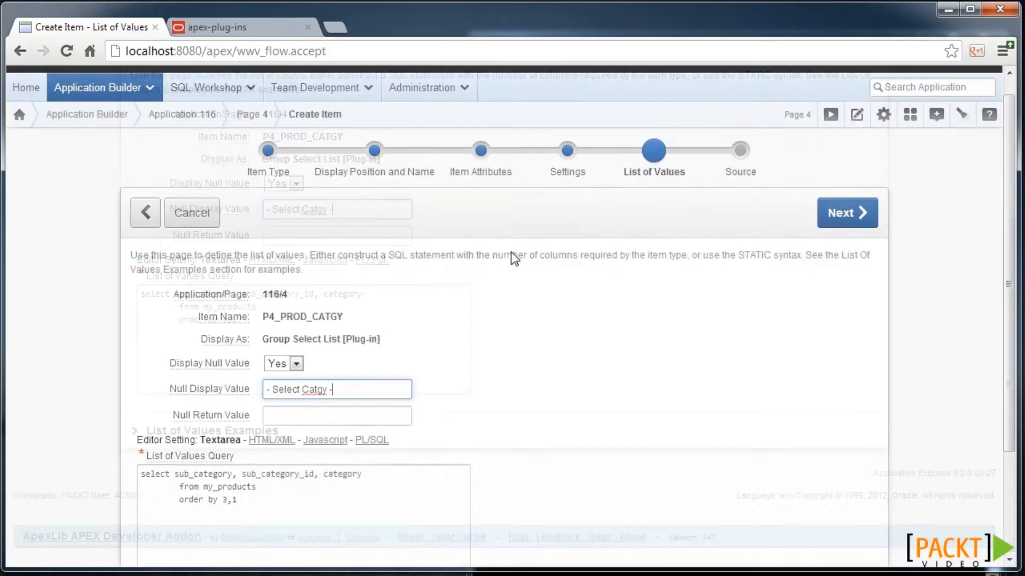
{"action": "left_click", "coordinate": [844, 239]}
{"action": "left_click", "coordinate": [810, 236]}
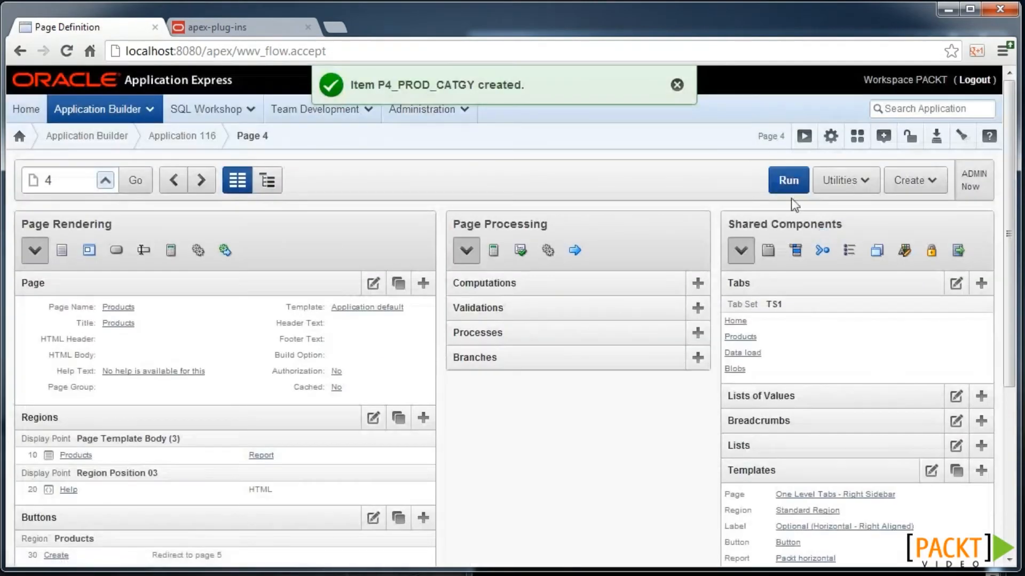
- Run page 4 and pick Desktop PCs from the Prod Catgy list, grouped under Hardware
{"action": "left_click", "coordinate": [789, 181]}
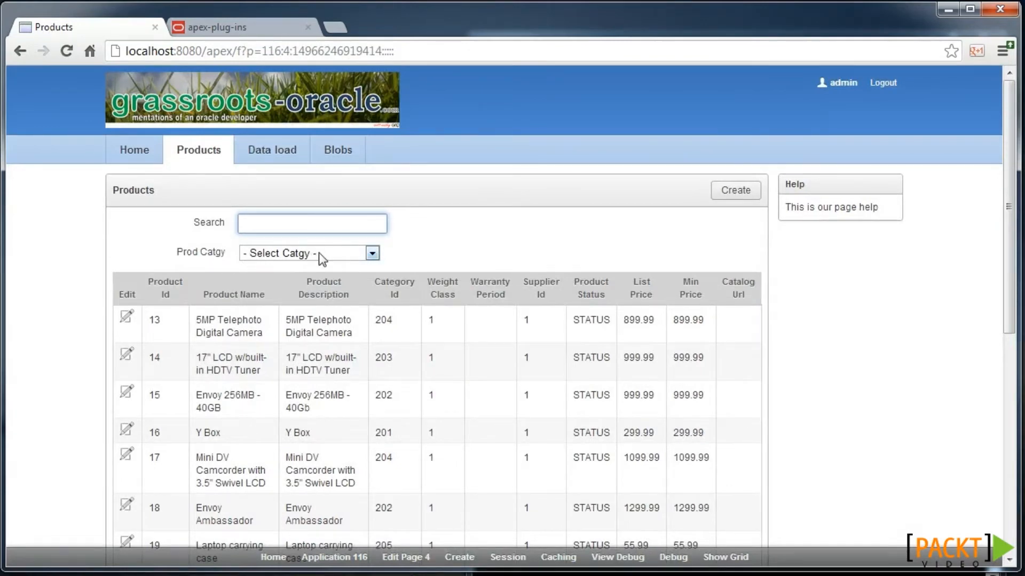
{"action": "left_click", "coordinate": [303, 255]}
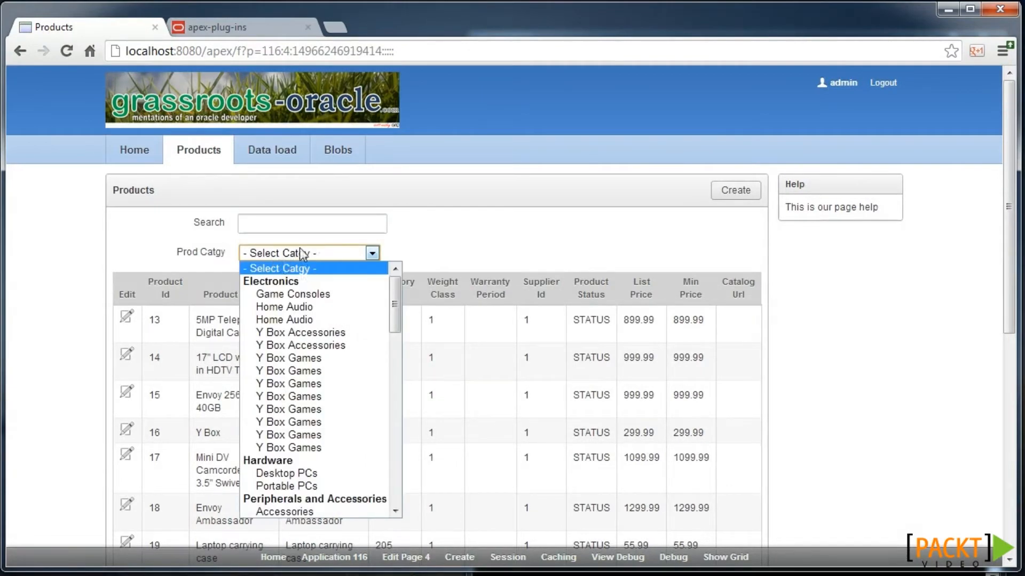
{"action": "scroll", "coordinate": [315, 419], "scroll_direction": "down", "scroll_amount": 1}
{"action": "scroll", "coordinate": [315, 419], "scroll_direction": "down", "scroll_amount": 5}
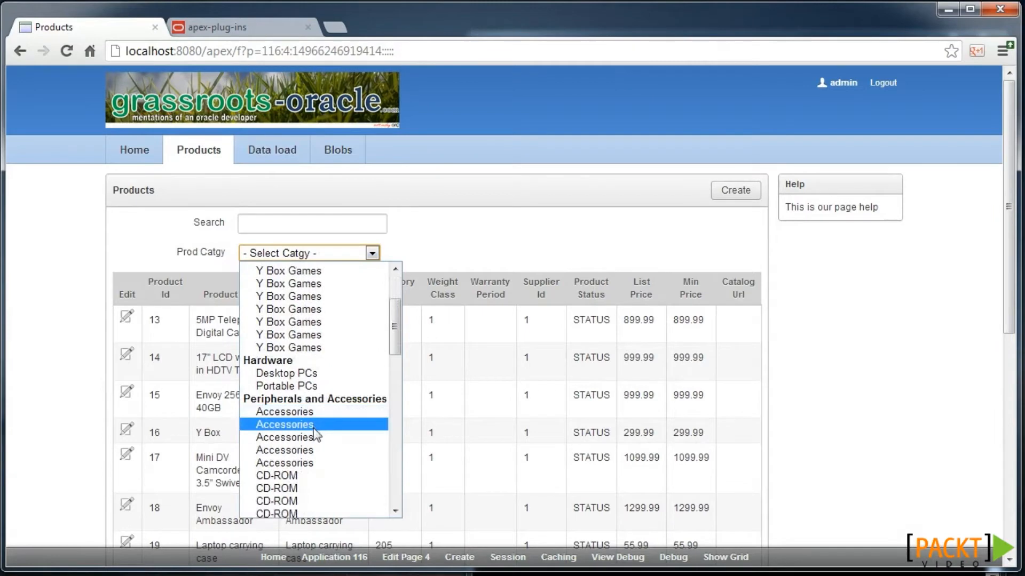
{"action": "scroll", "coordinate": [295, 369], "scroll_direction": "down", "scroll_amount": 4}
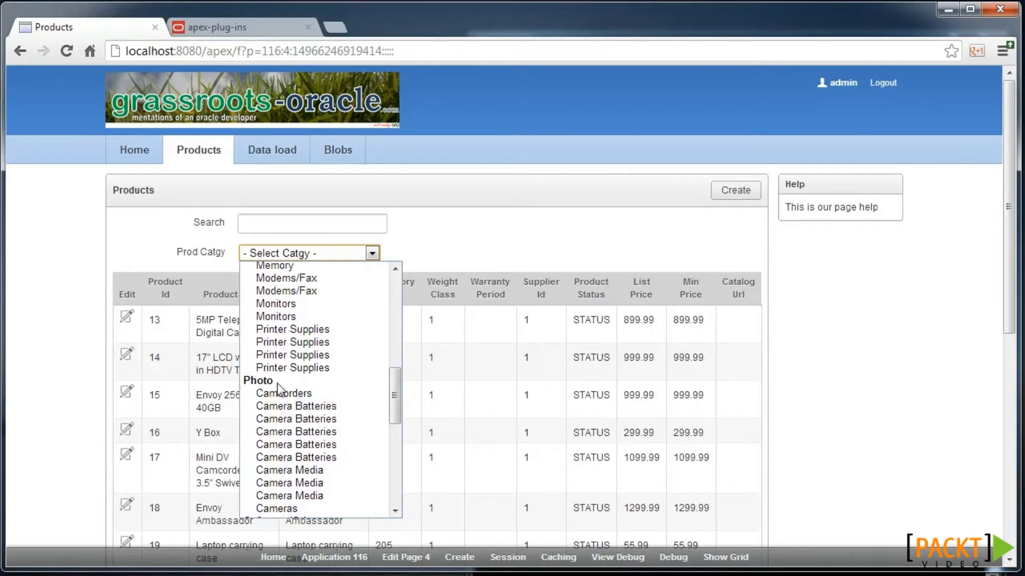
{"action": "scroll", "coordinate": [396, 368], "scroll_direction": "up", "scroll_amount": 4}
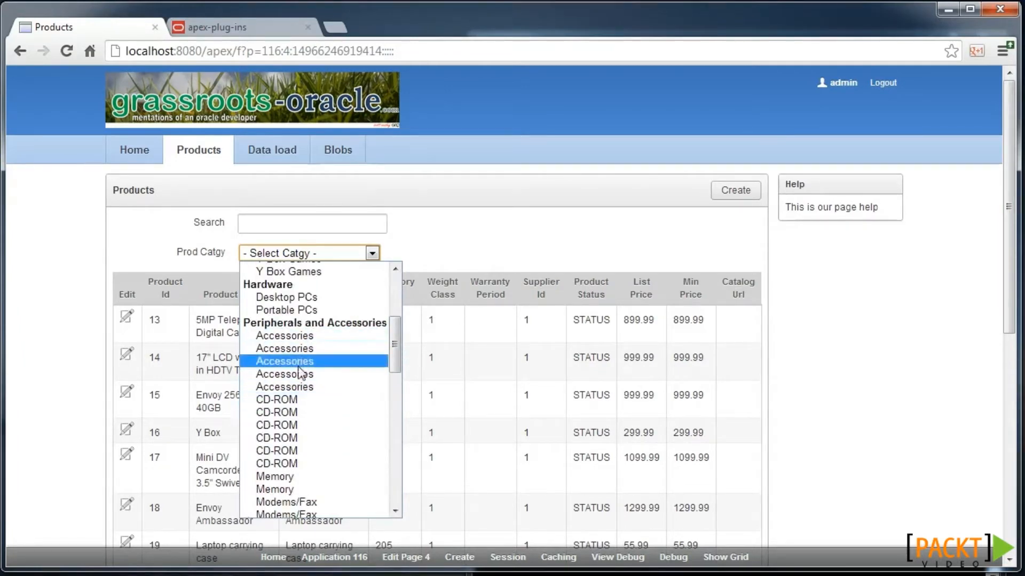
{"action": "left_click", "coordinate": [270, 299]}
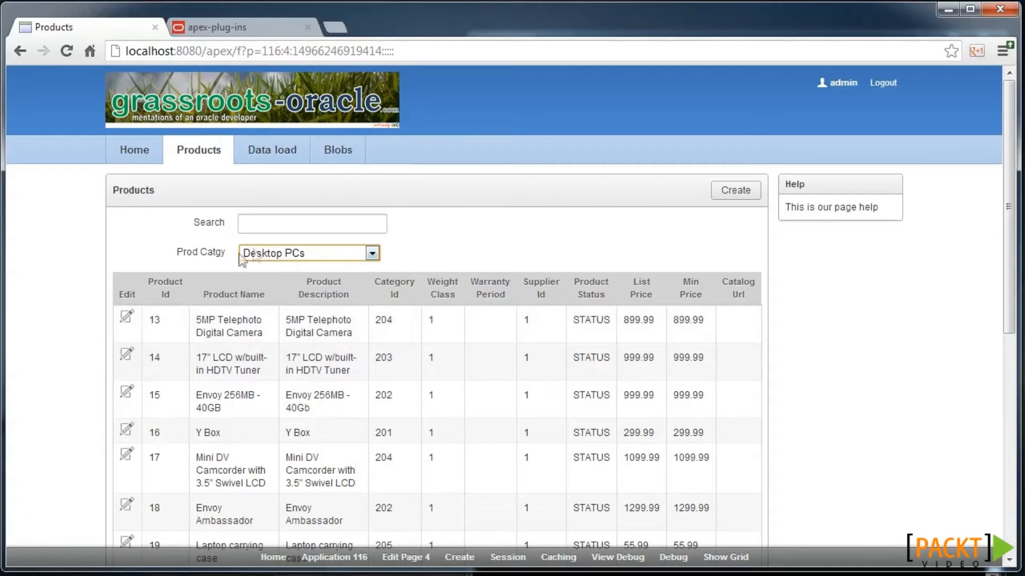
{"action": "left_click", "coordinate": [302, 260]}
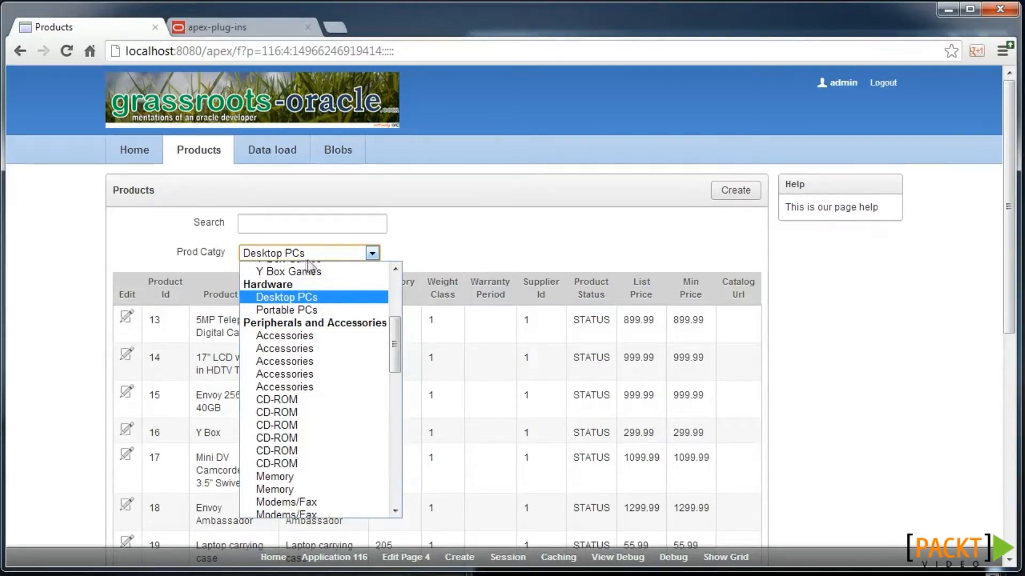
{"action": "left_click", "coordinate": [425, 245]}
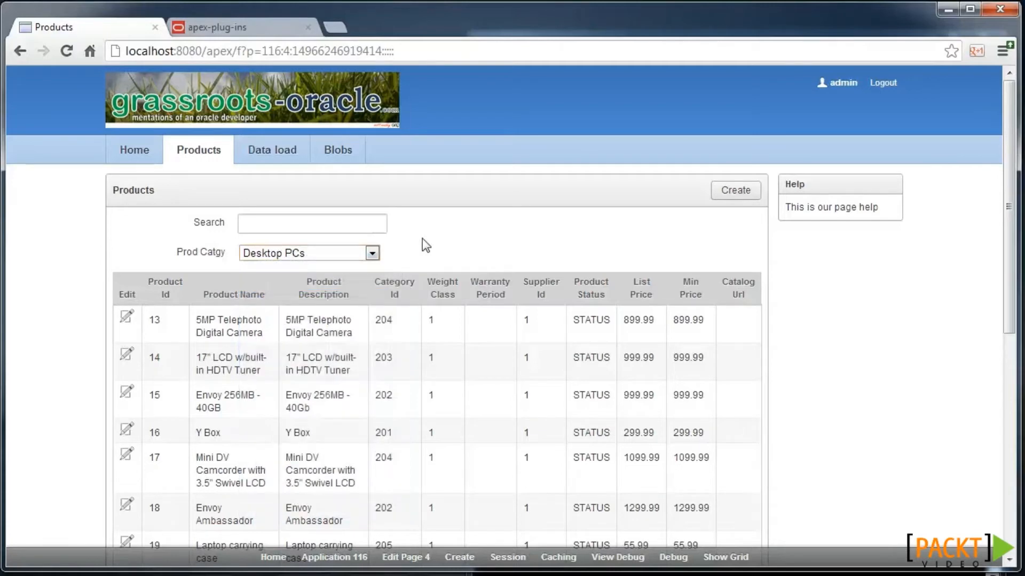
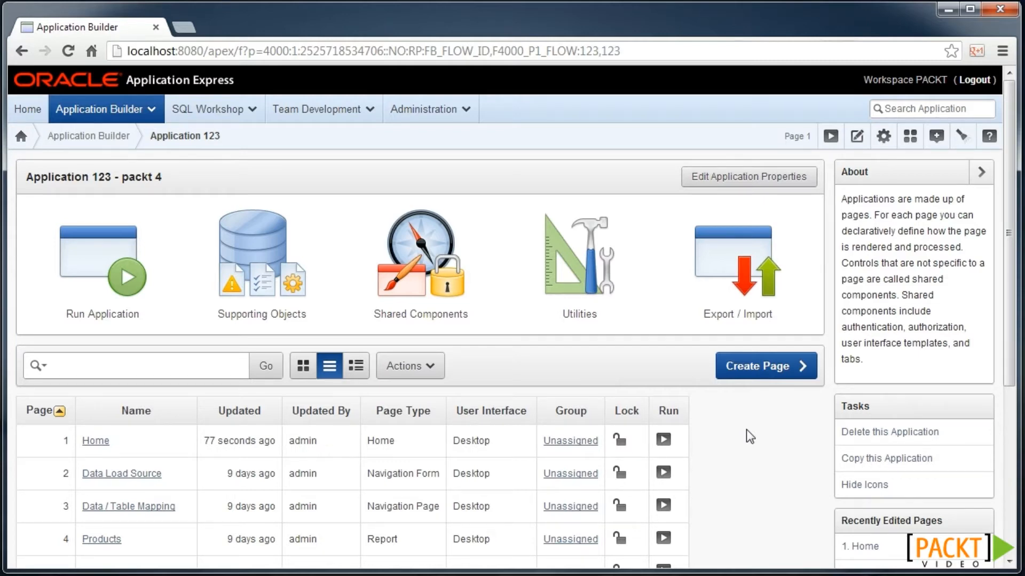
- Add a plain HTML region titled 'DA' to page 1 (Home)
{"action": "left_click", "coordinate": [106, 446]}
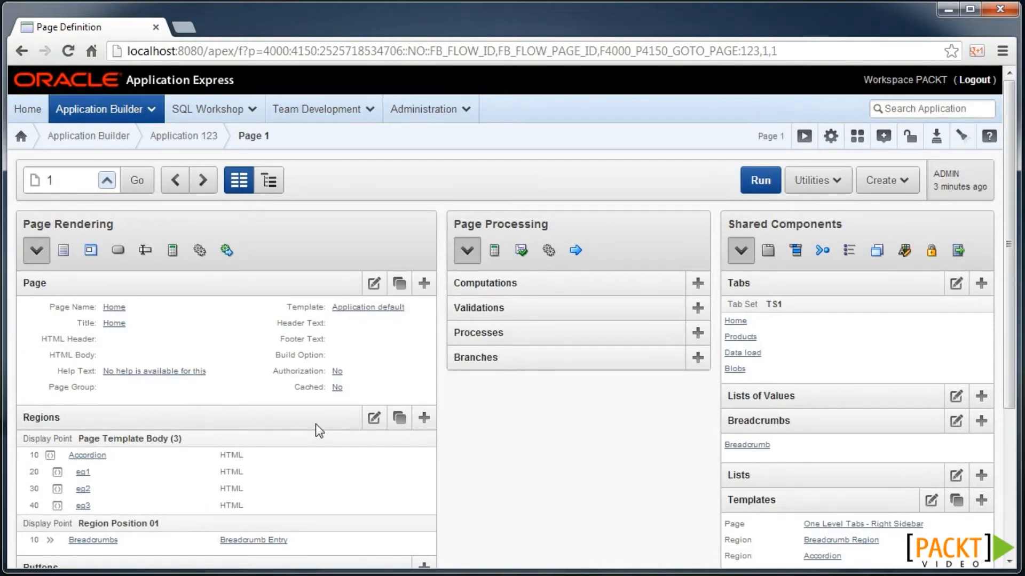
{"action": "scroll", "coordinate": [315, 424], "scroll_direction": "down", "scroll_amount": 1}
{"action": "left_click", "coordinate": [424, 398]}
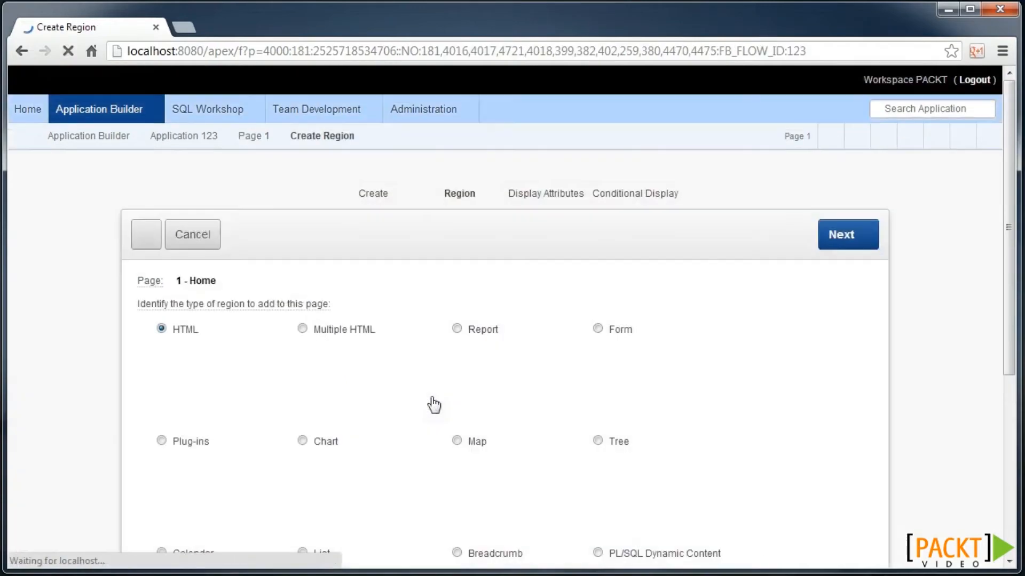
{"action": "left_click", "coordinate": [203, 383]}
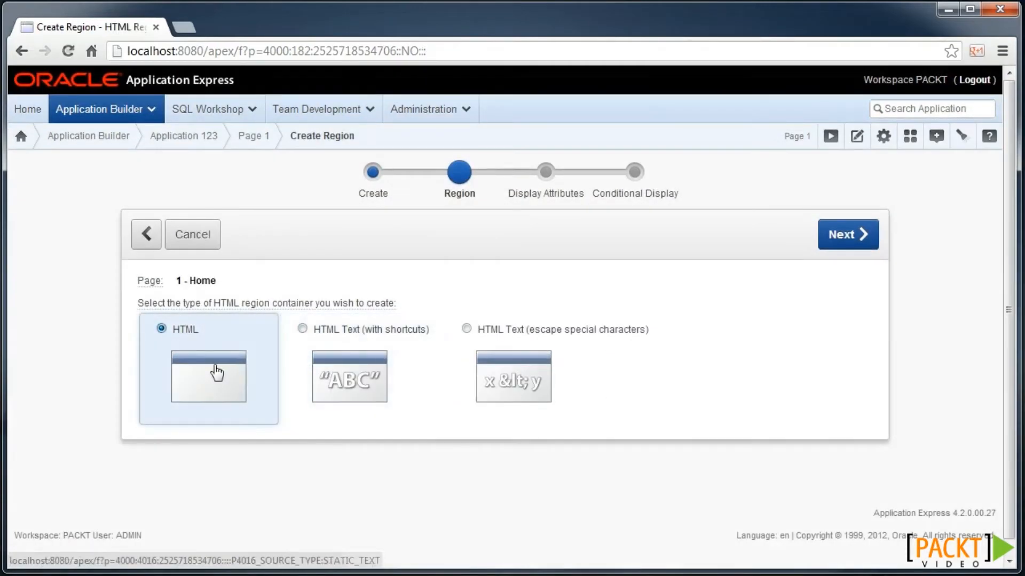
{"action": "left_click", "coordinate": [216, 372]}
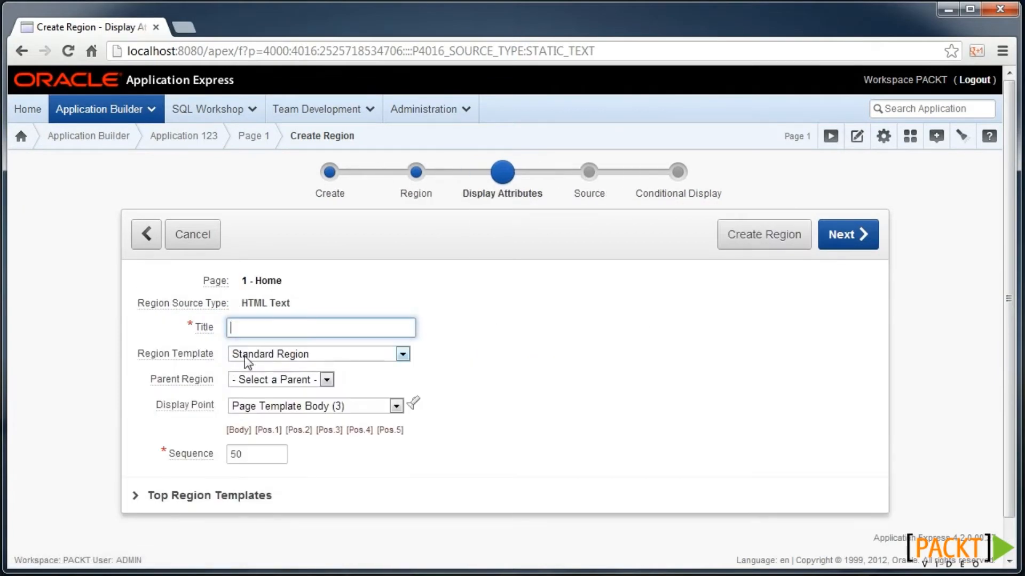
{"action": "type", "text": "DA"}
{"action": "left_click", "coordinate": [840, 248]}
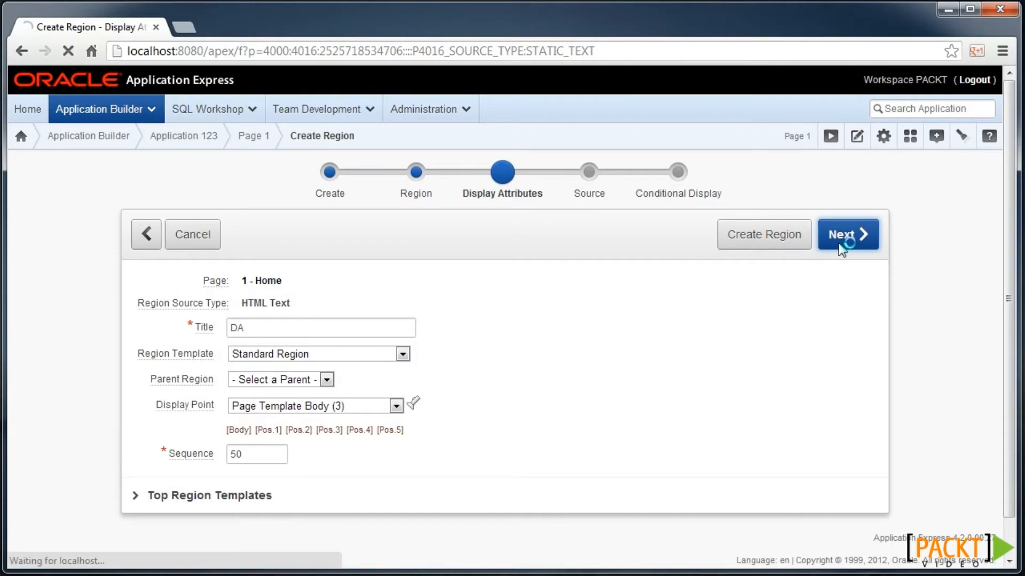
{"action": "left_click", "coordinate": [851, 239]}
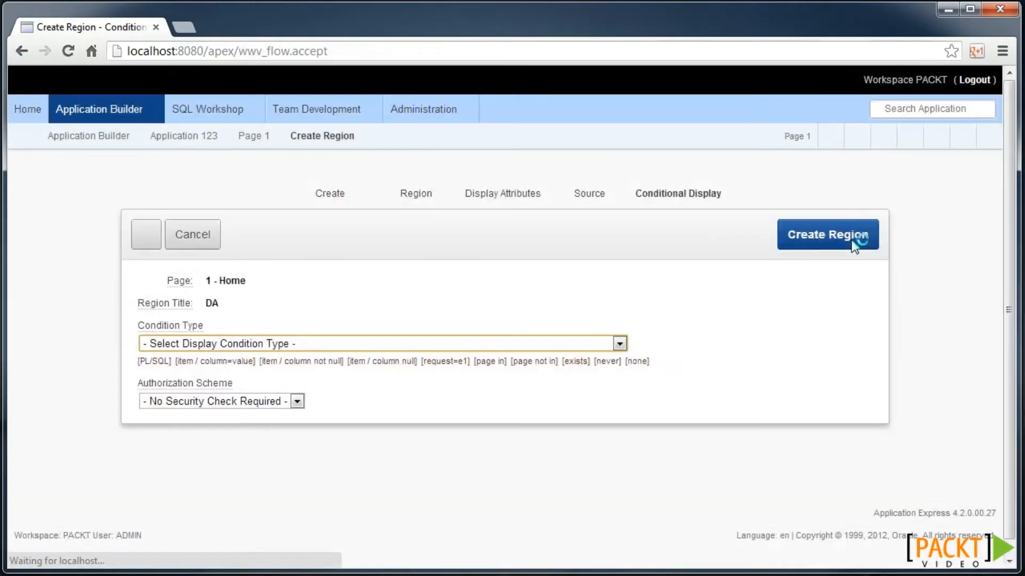
{"action": "left_click", "coordinate": [840, 239]}
{"action": "scroll", "coordinate": [307, 329], "scroll_direction": "down", "scroll_amount": 1}
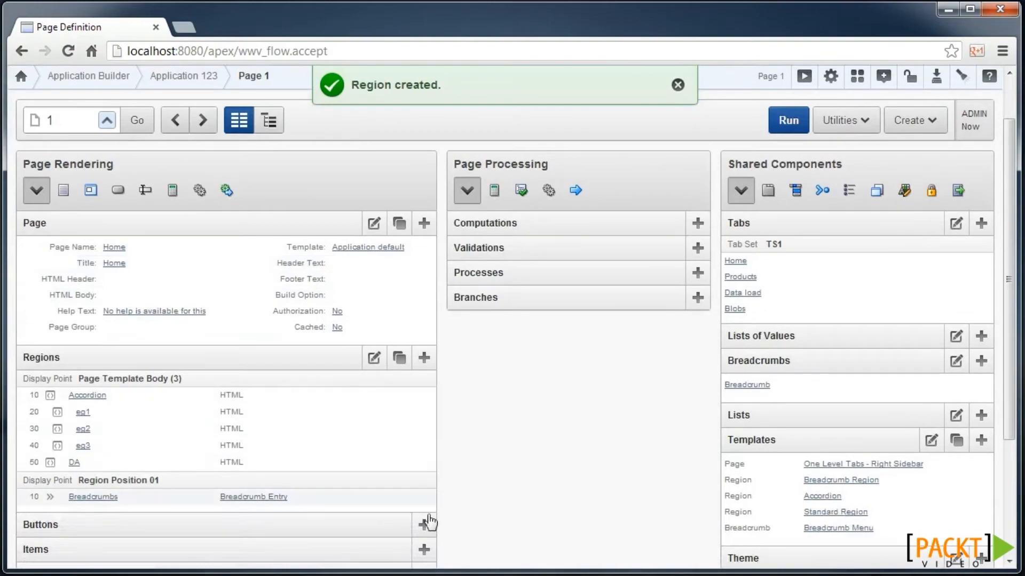
{"action": "left_click", "coordinate": [424, 549]}
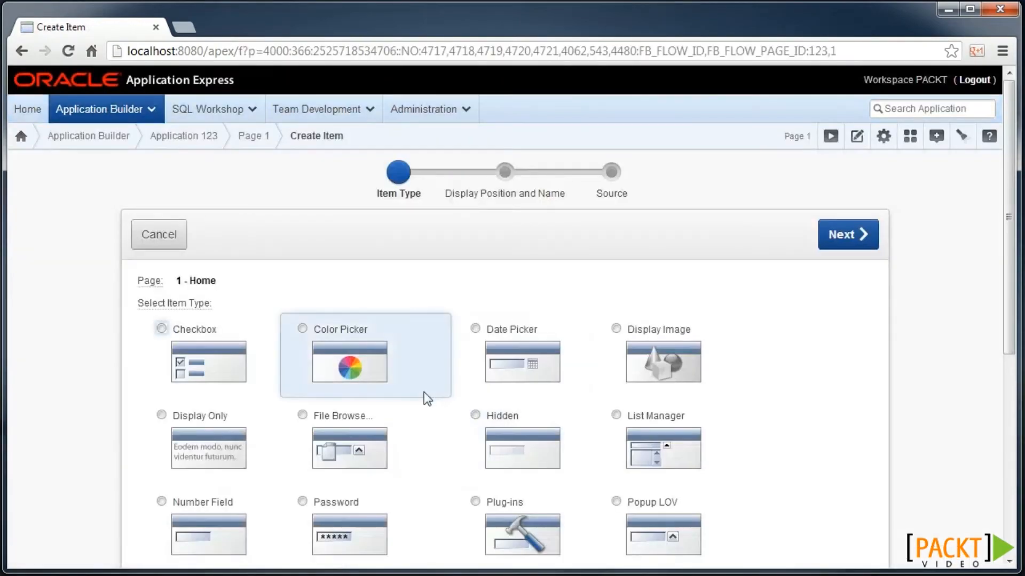
- Choose tabular multi-item creation and name the items product_id and product_name
{"action": "scroll", "coordinate": [422, 396], "scroll_direction": "down", "scroll_amount": 6}
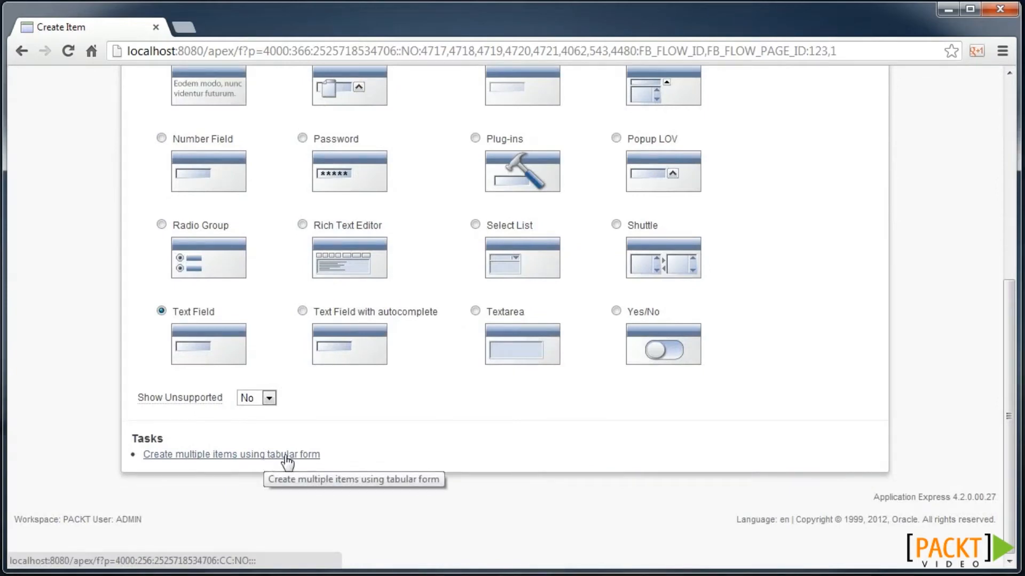
{"action": "left_click", "coordinate": [286, 456]}
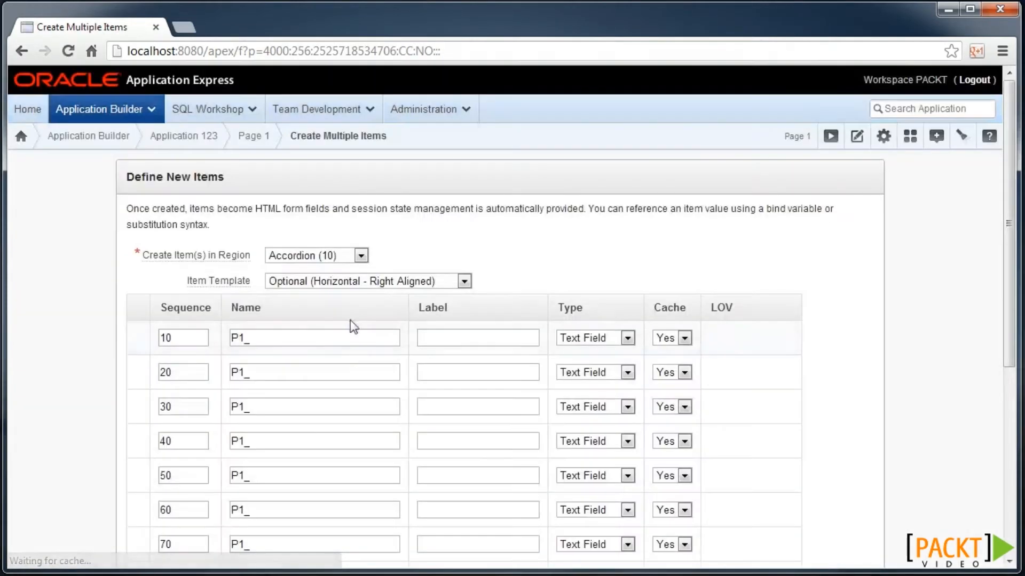
{"action": "left_click", "coordinate": [311, 339]}
{"action": "type", "text": "product_id"}
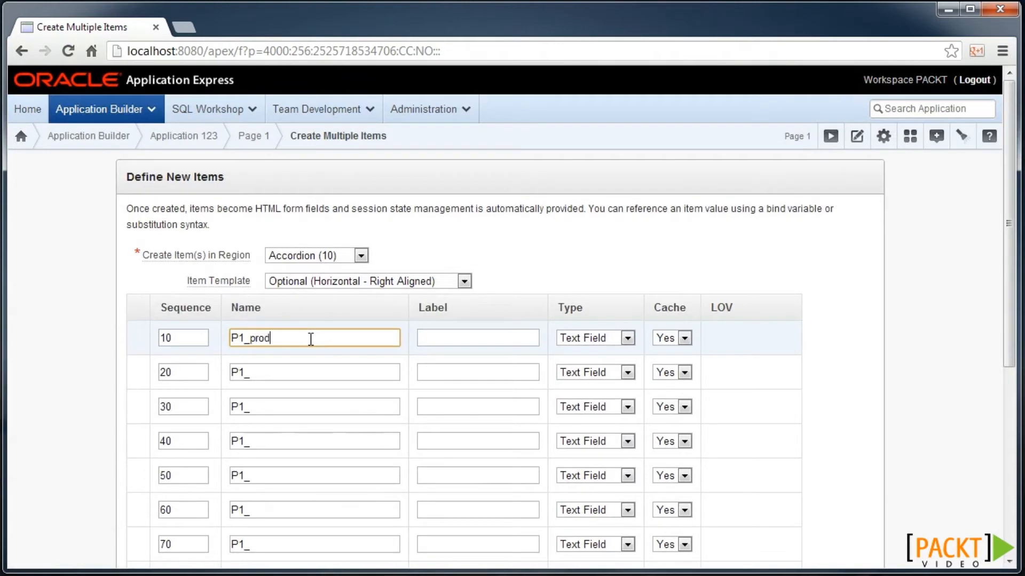
{"action": "left_click", "coordinate": [313, 365]}
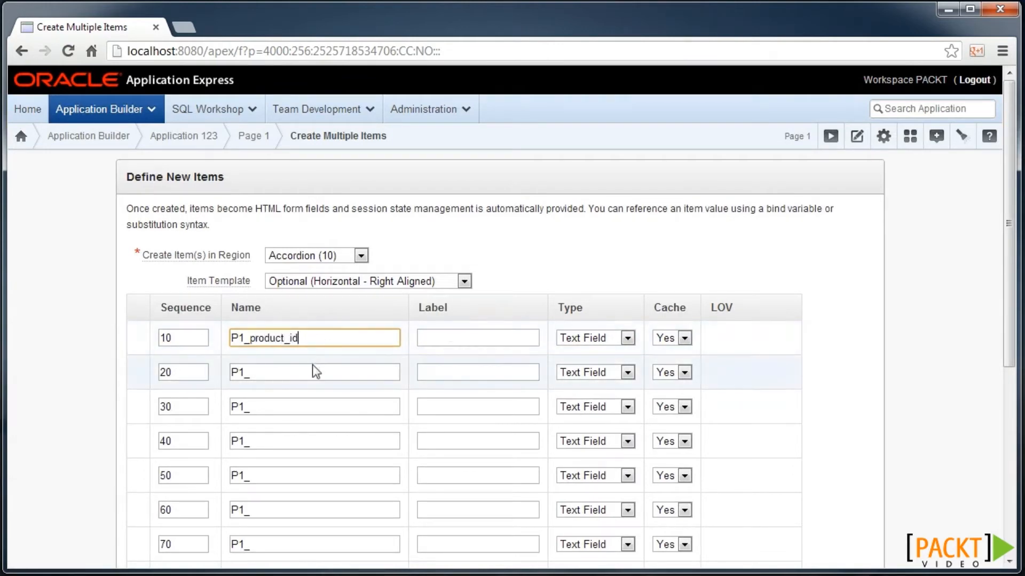
{"action": "type", "text": "product-"}
{"action": "key", "text": "BackSpace"}
{"action": "type", "text": "_name"}
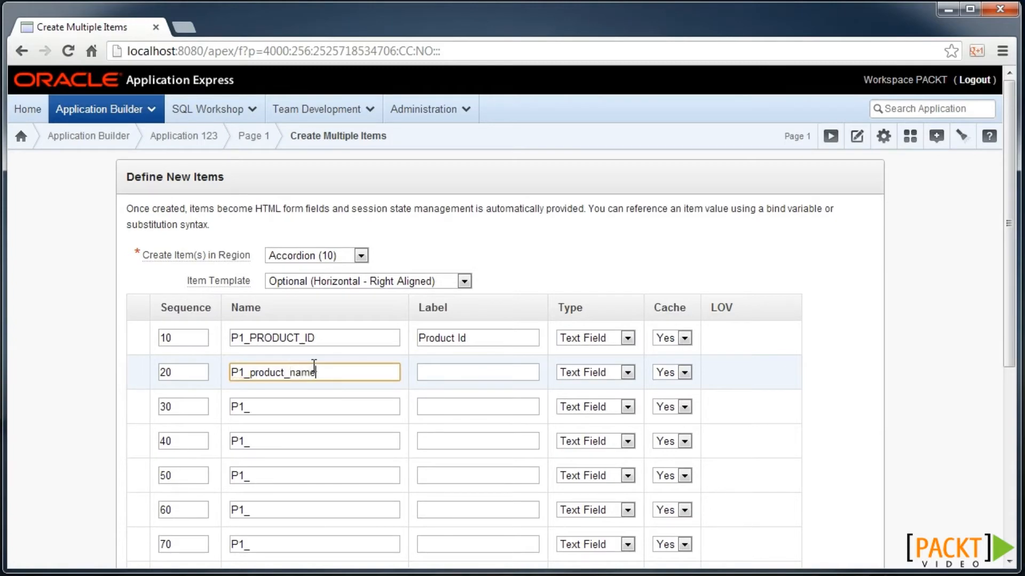
- Keep the items as text fields, place them in the DA region, and create them
{"action": "left_click", "coordinate": [603, 339]}
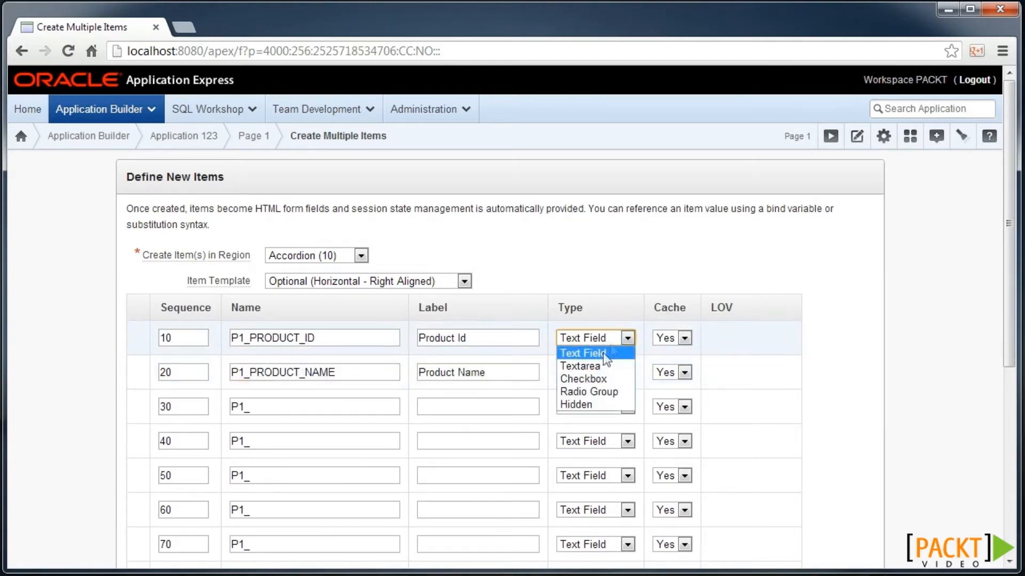
{"action": "left_click", "coordinate": [595, 353]}
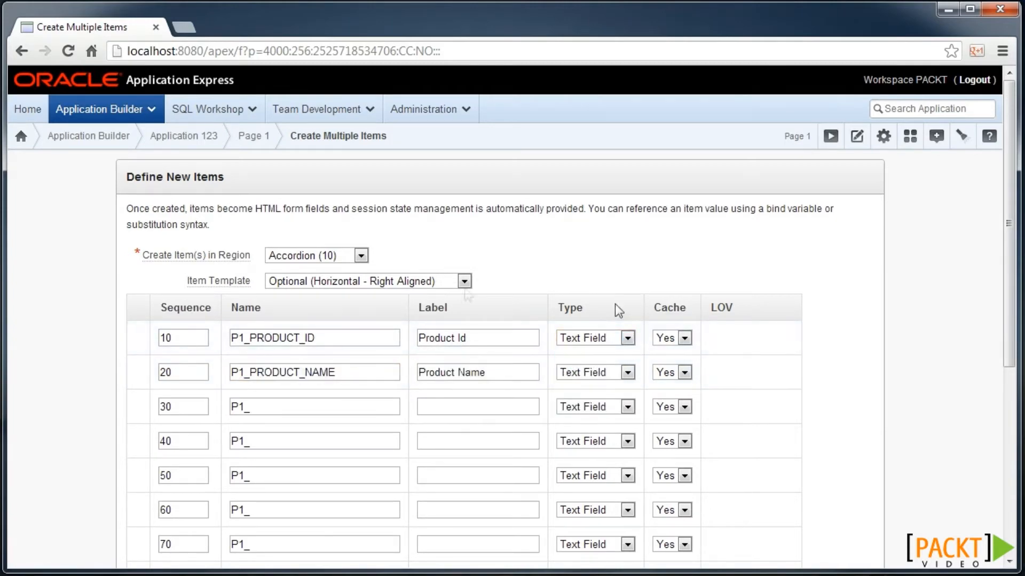
{"action": "left_click", "coordinate": [361, 256]}
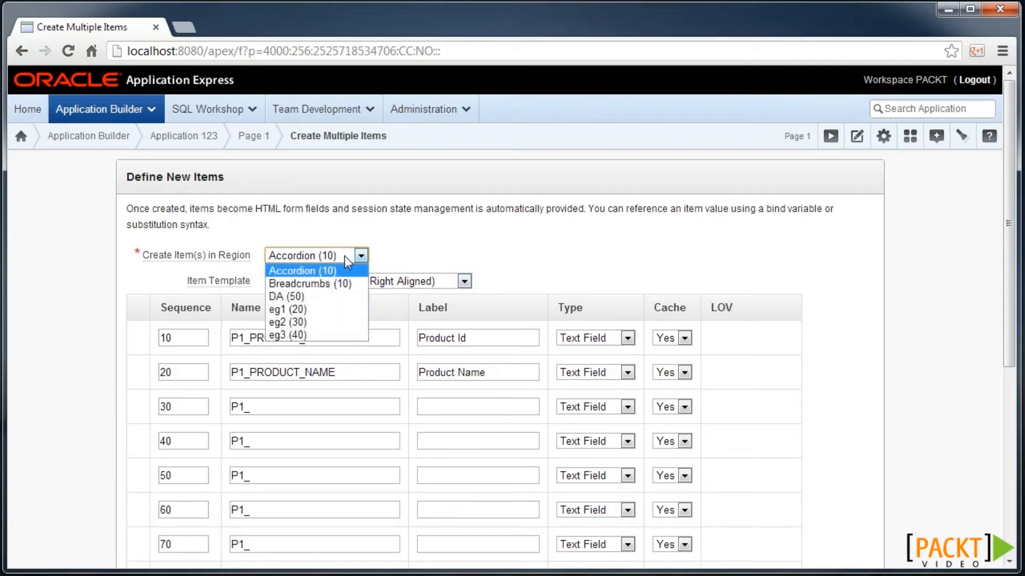
{"action": "left_click", "coordinate": [323, 296]}
{"action": "scroll", "coordinate": [608, 263], "scroll_direction": "down", "scroll_amount": 5}
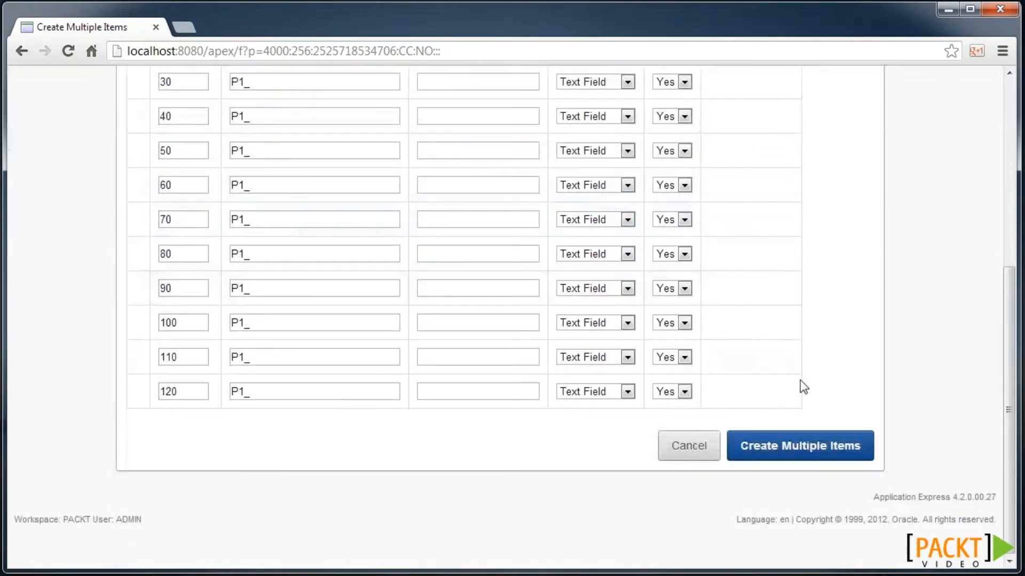
{"action": "left_click", "coordinate": [804, 446]}
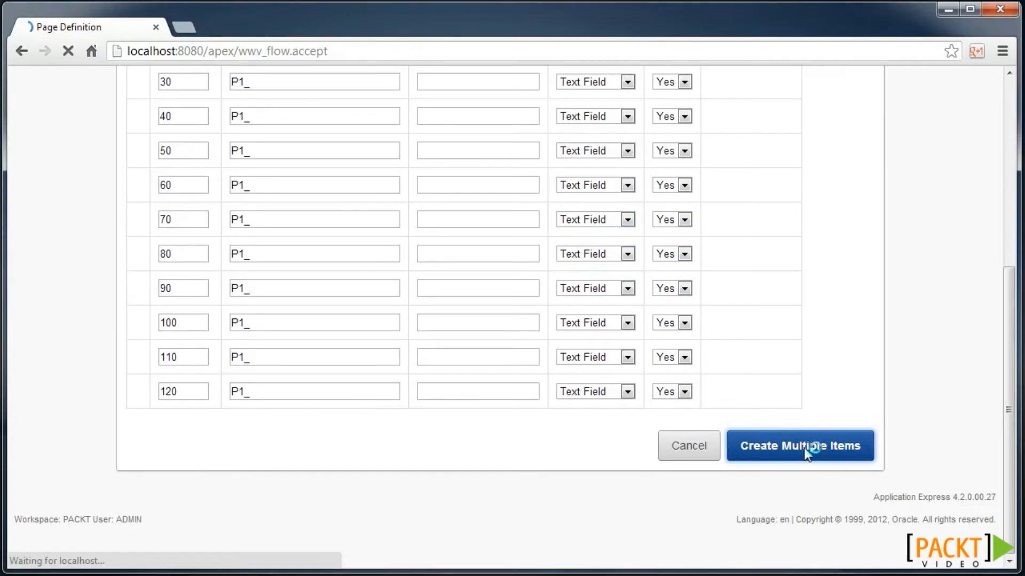
{"action": "scroll", "coordinate": [80, 489], "scroll_direction": "down", "scroll_amount": 2}
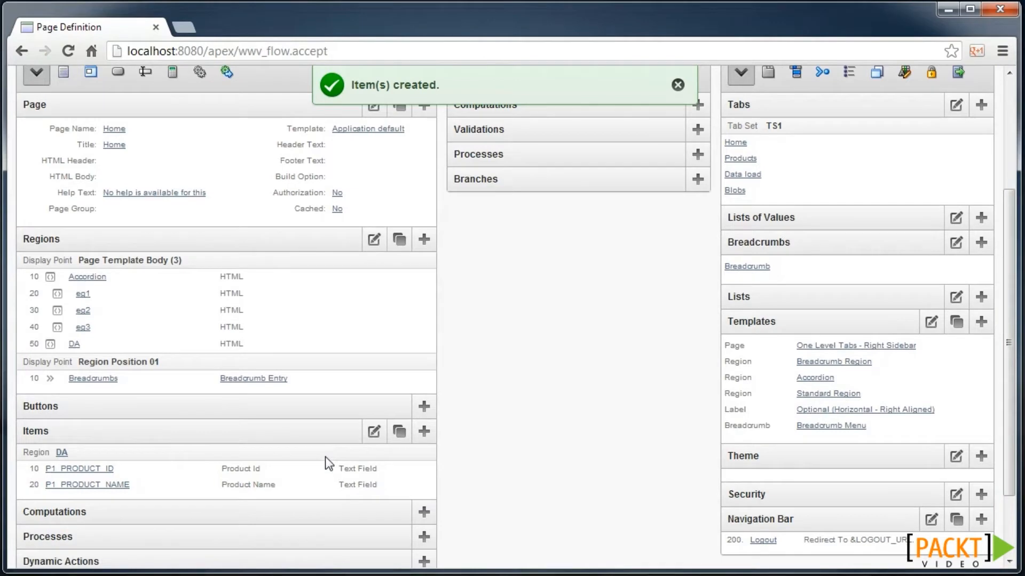
{"action": "scroll", "coordinate": [327, 462], "scroll_direction": "down", "scroll_amount": 2}
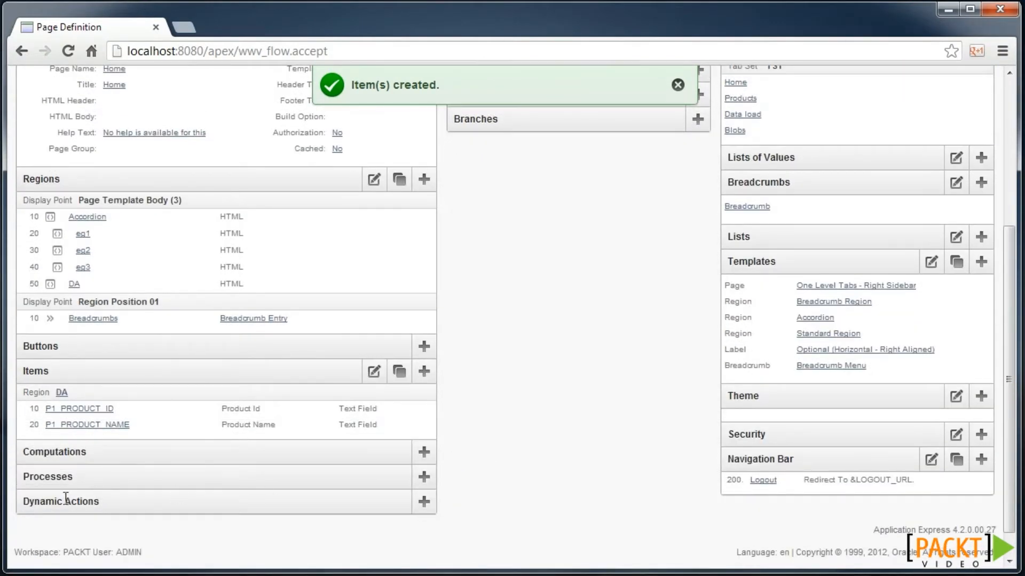
- Name a new dynamic action 'Fetch product' and have it fire on Change of P1_PRODUCT_ID
{"action": "left_click", "coordinate": [423, 503]}
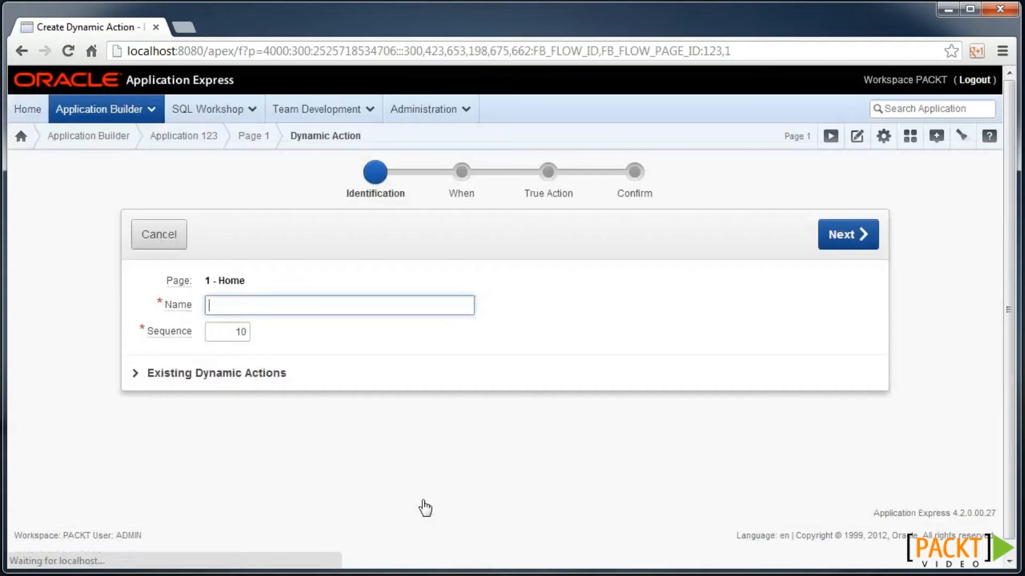
{"action": "type", "text": "Fet"}
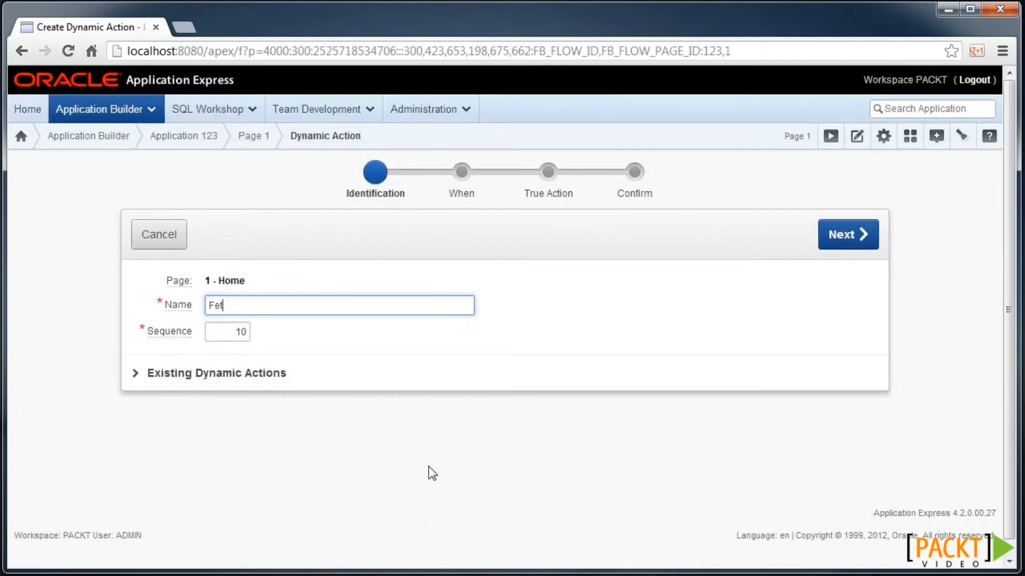
{"action": "type", "text": "ch product"}
{"action": "left_click", "coordinate": [848, 234]}
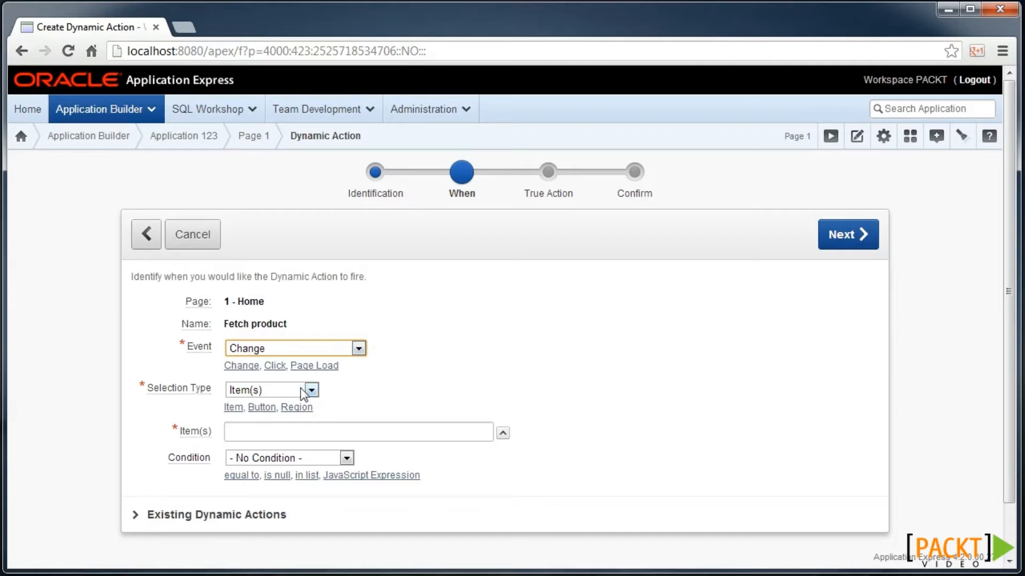
{"action": "left_click", "coordinate": [502, 432]}
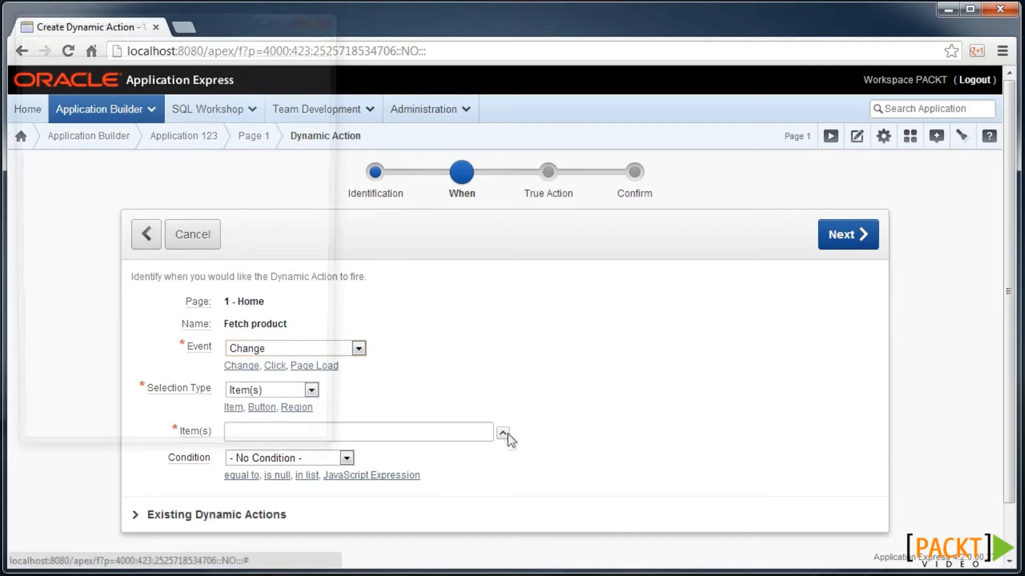
{"action": "left_click", "coordinate": [106, 108]}
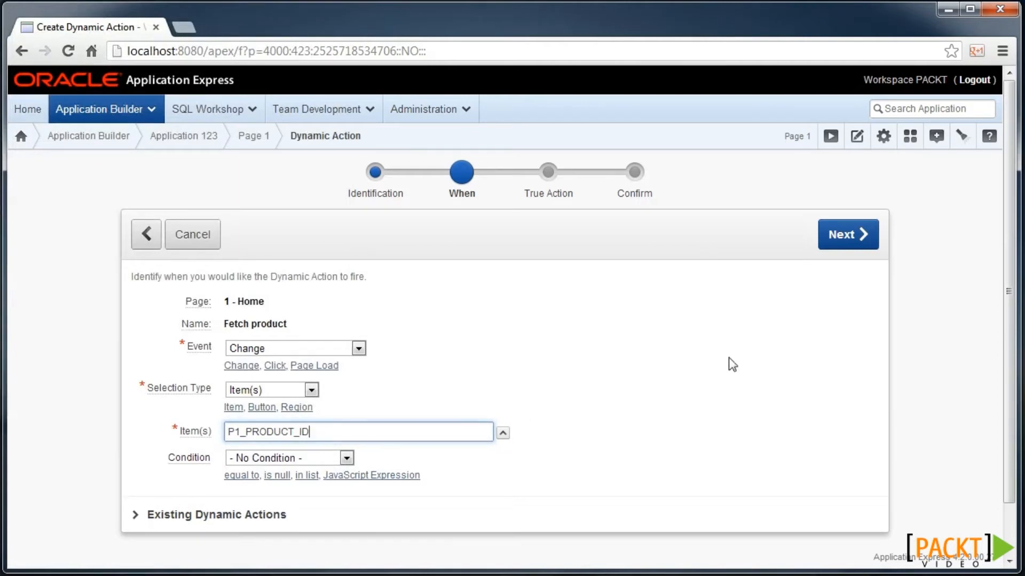
{"action": "left_click", "coordinate": [857, 238]}
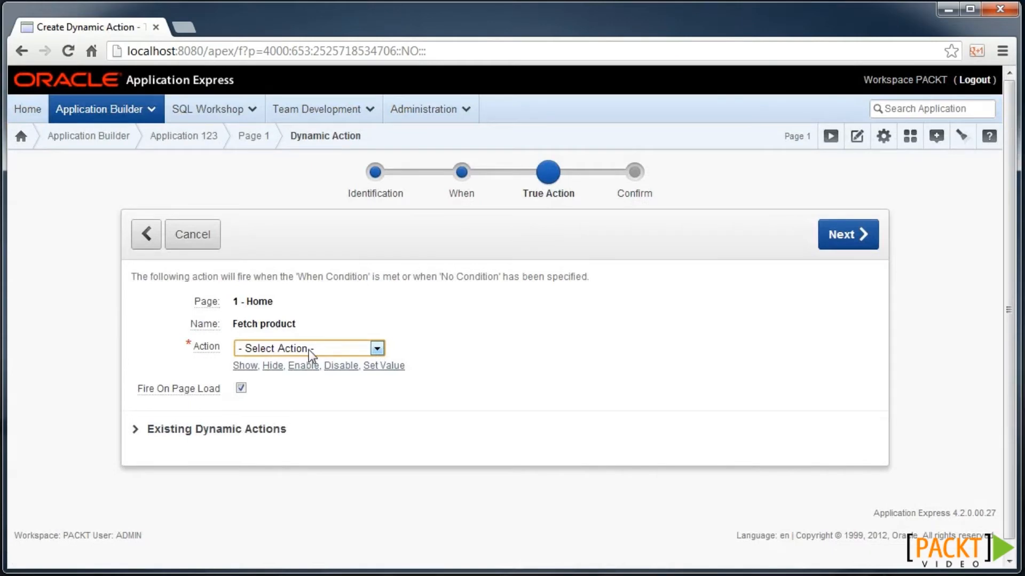
- Make the action Execute PL/SQL Code and paste the product name lookup query
{"action": "left_click", "coordinate": [280, 353]}
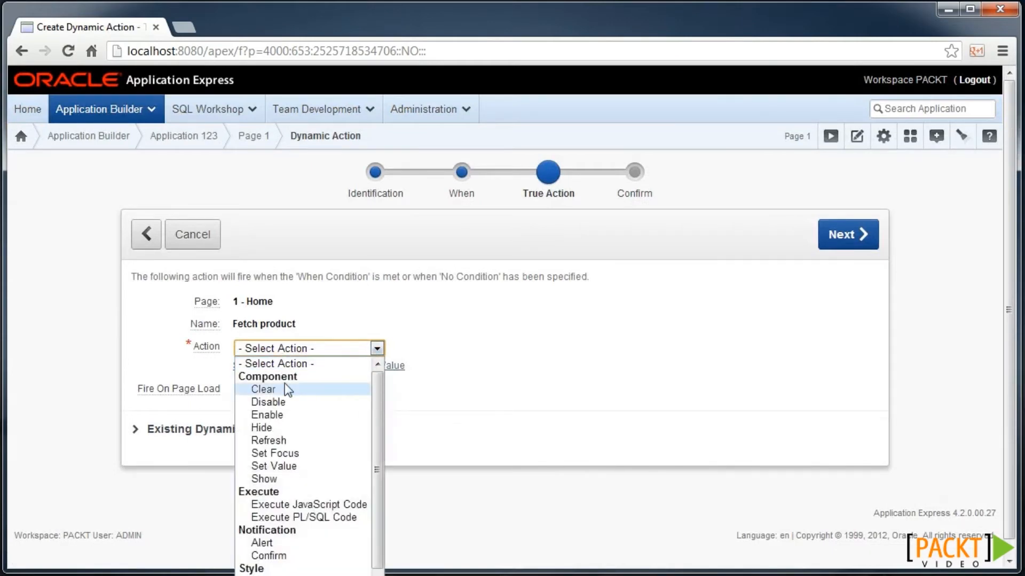
{"action": "left_click", "coordinate": [338, 515]}
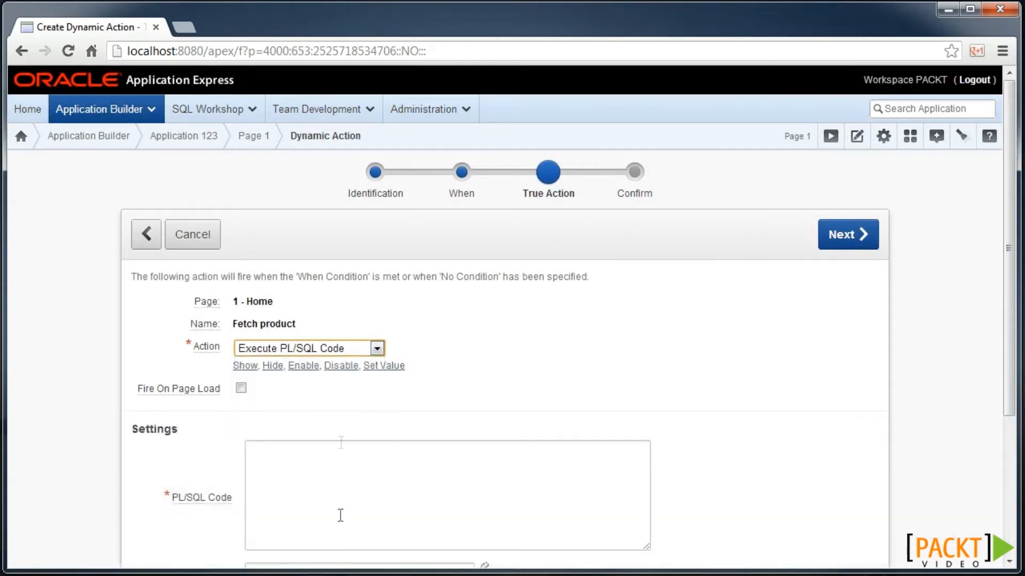
{"action": "scroll", "coordinate": [363, 427], "scroll_direction": "down", "scroll_amount": 2}
{"action": "left_click", "coordinate": [367, 393]}
{"action": "type", "text": "SELECT product_name INTO :Pn_PRODUCT_NAME FROM my_products WHERE product_id = :Pn_PRODUCT_ID"}
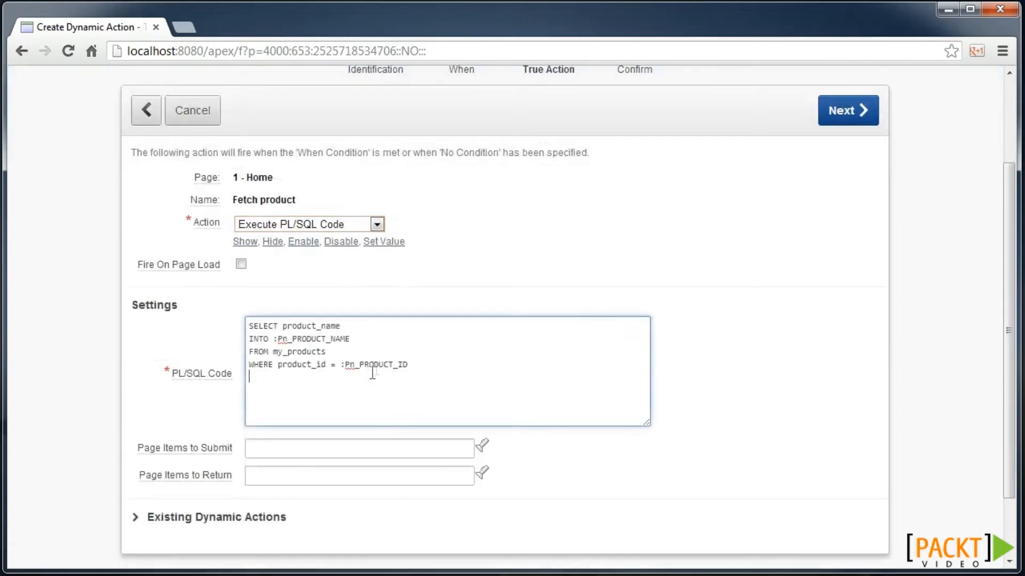
- Replace the n placeholders in the INTO and WHERE item names with 1
{"action": "scroll", "coordinate": [320, 326], "scroll_direction": "up", "scroll_amount": 1}
{"action": "scroll", "coordinate": [320, 327], "scroll_direction": "up", "scroll_amount": 2}
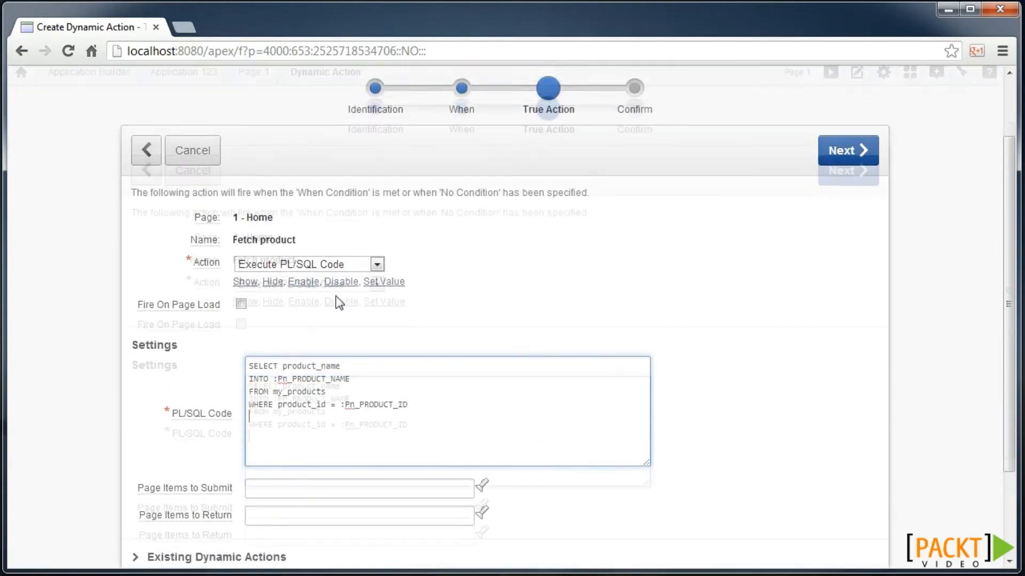
{"action": "scroll", "coordinate": [287, 235], "scroll_direction": "down", "scroll_amount": 1}
{"action": "left_click", "coordinate": [287, 423]}
{"action": "key", "text": "BackSpace"}
{"action": "type", "text": "1"}
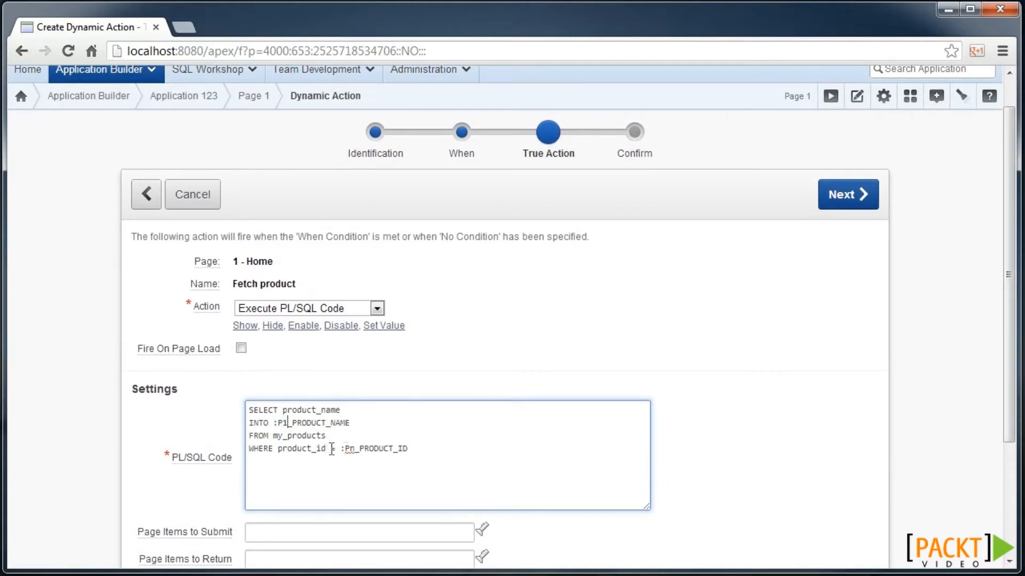
{"action": "left_click", "coordinate": [354, 449]}
{"action": "key", "text": "BackSpace"}
{"action": "type", "text": "1"}
{"action": "scroll", "coordinate": [374, 465], "scroll_direction": "down", "scroll_amount": 3}
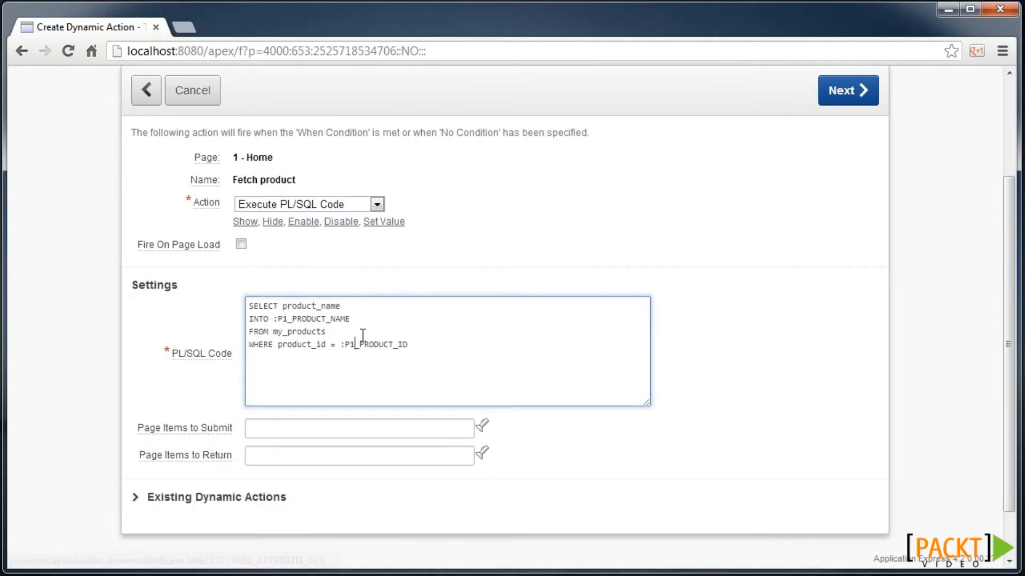
- Set Page Items to Submit to P1_PRODUCT_ID and Page Items to Return to P1_PRODUCT_NAME
{"action": "double_click", "coordinate": [381, 344]}
{"action": "key", "text": "ctrl+c"}
{"action": "left_click", "coordinate": [340, 432]}
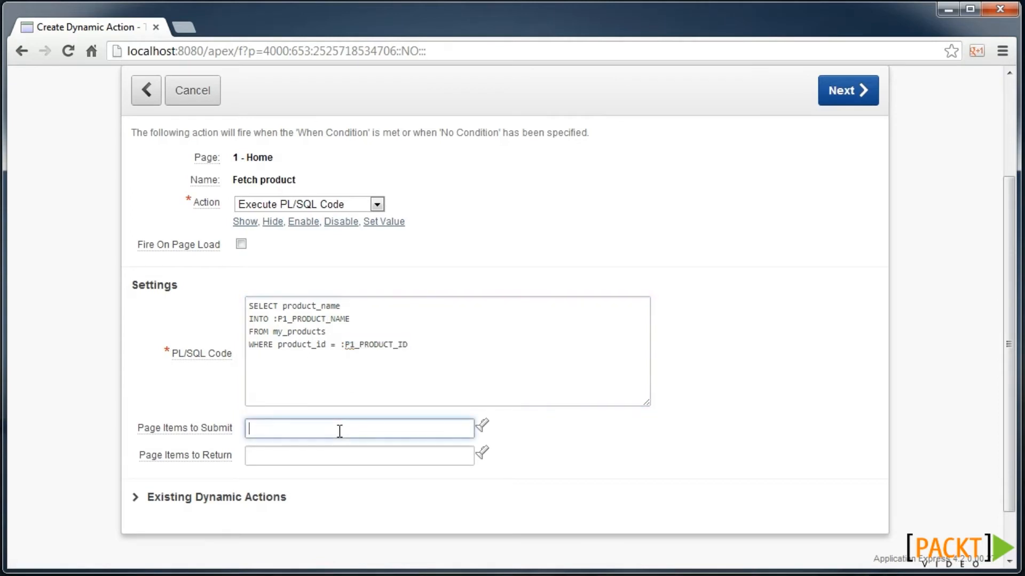
{"action": "key", "text": "ctrl+v"}
{"action": "double_click", "coordinate": [333, 319]}
{"action": "key", "text": "ctrl+c"}
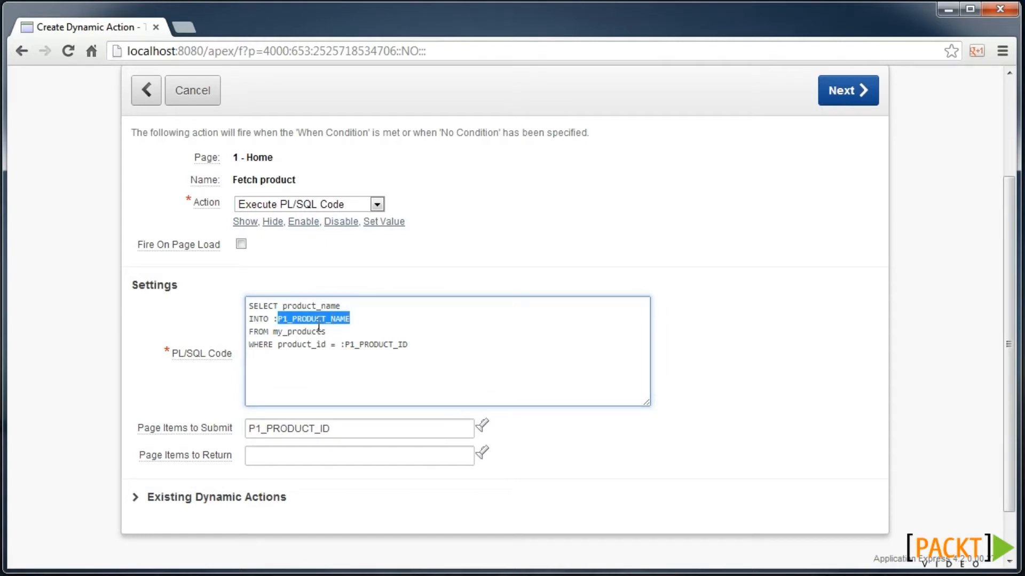
{"action": "left_click", "coordinate": [308, 455]}
{"action": "key", "text": "ctrl+v"}
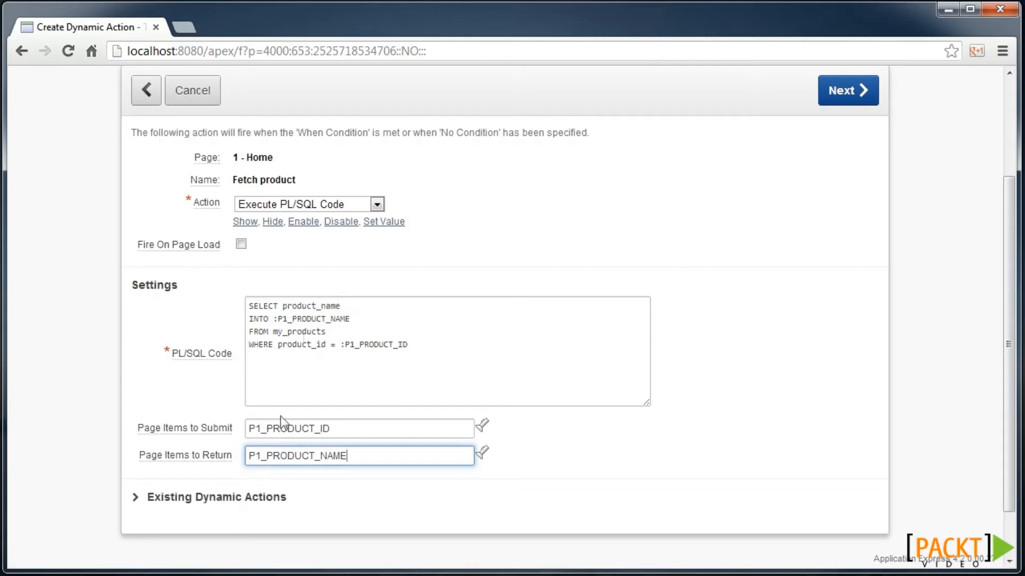
- Add the missing ';' after the WHERE clause and create the dynamic action
{"action": "left_click", "coordinate": [849, 91]}
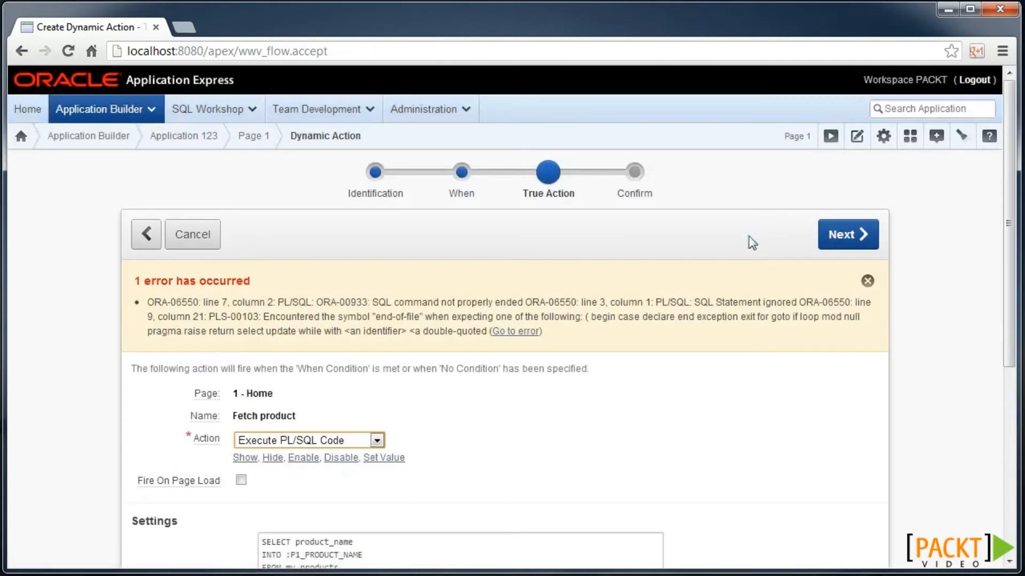
{"action": "scroll", "coordinate": [555, 320], "scroll_direction": "down", "scroll_amount": 2}
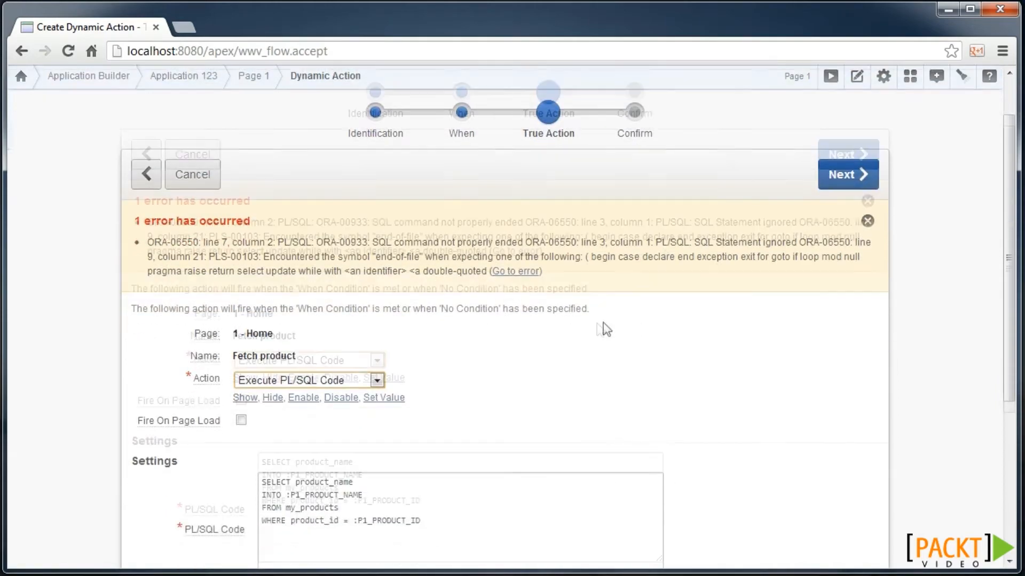
{"action": "left_click", "coordinate": [447, 487]}
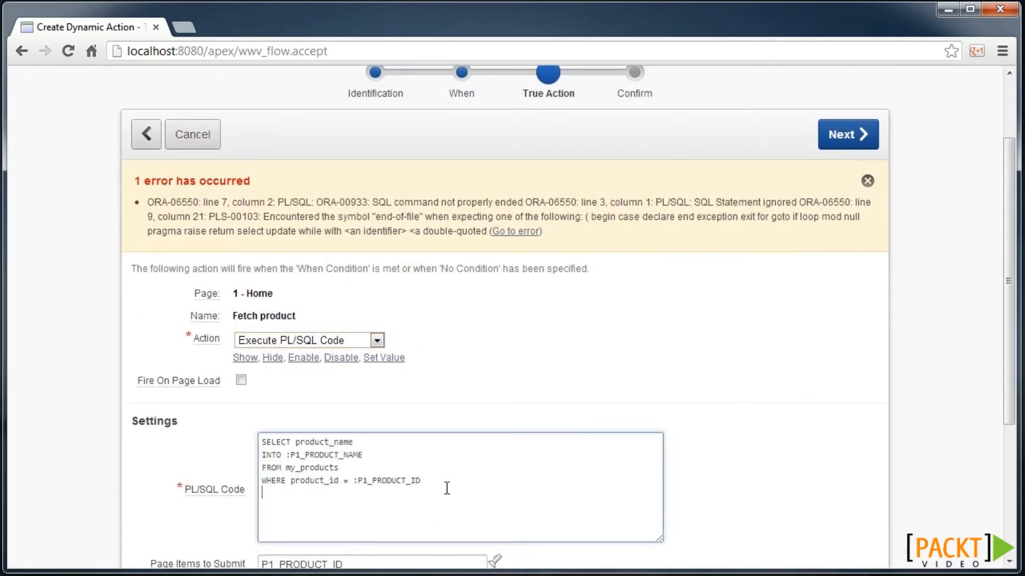
{"action": "type", "text": ";"}
{"action": "key", "text": "BackSpace"}
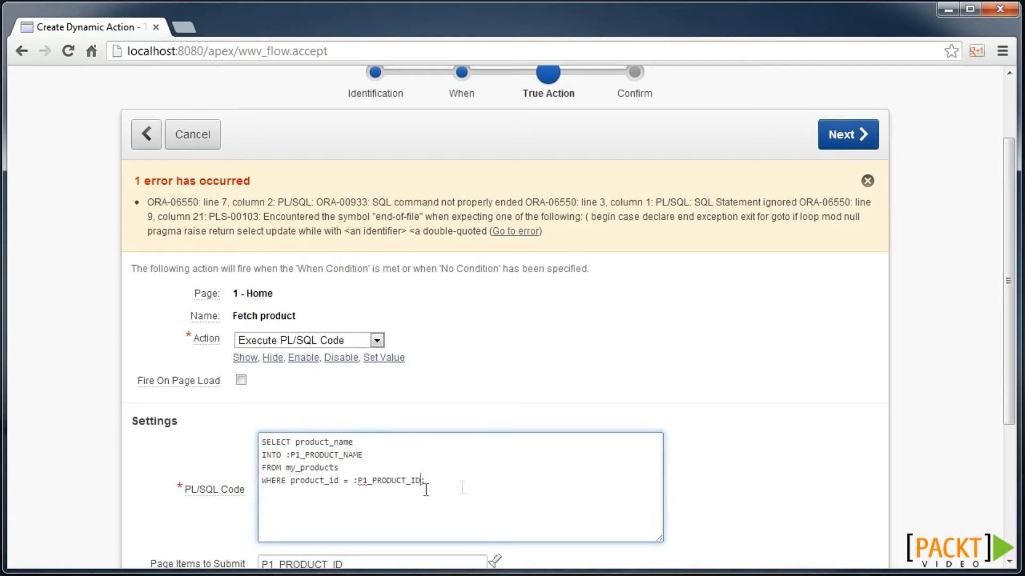
{"action": "left_click", "coordinate": [856, 134]}
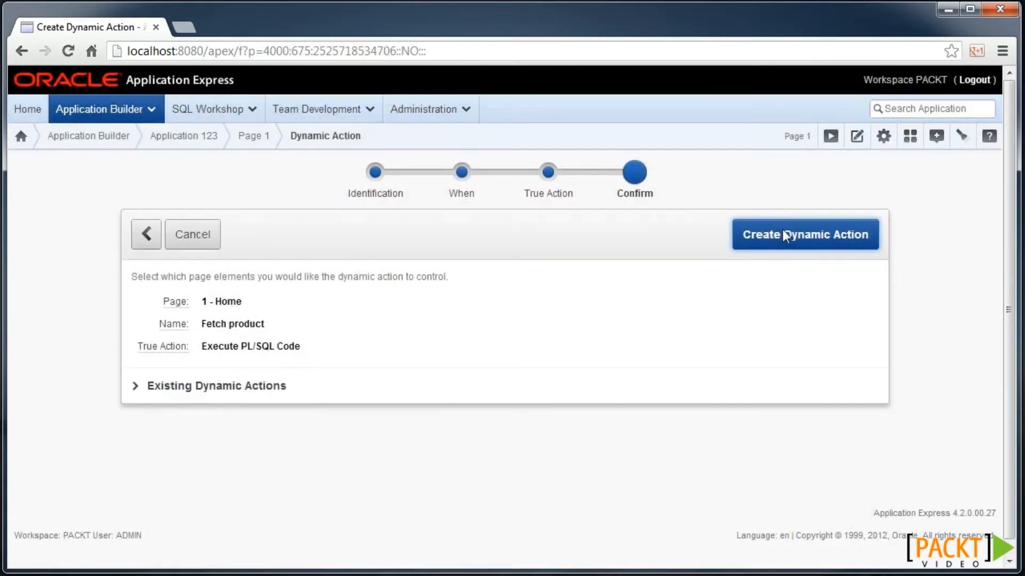
{"action": "left_click", "coordinate": [784, 235]}
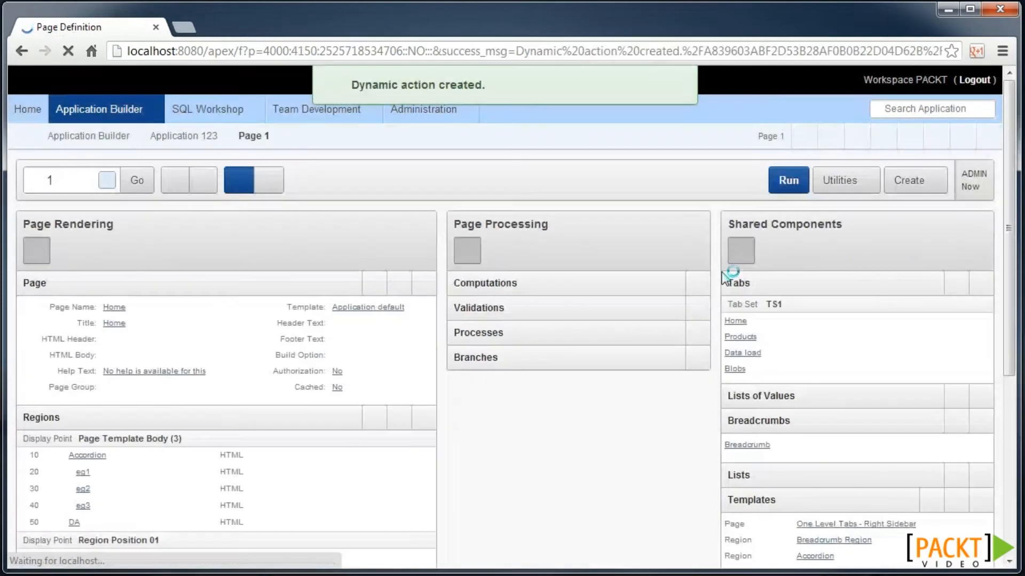
- Run the Home page, look up product ids 40 then 4, and dismiss the ORA-01403 alert
{"action": "left_click", "coordinate": [787, 180]}
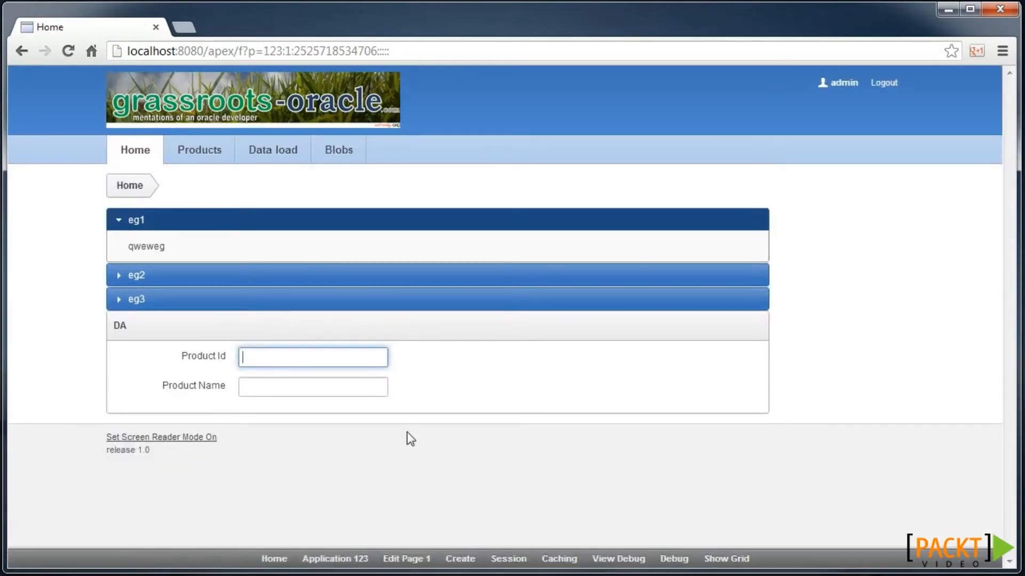
{"action": "type", "text": "40"}
{"action": "key", "text": "Tab"}
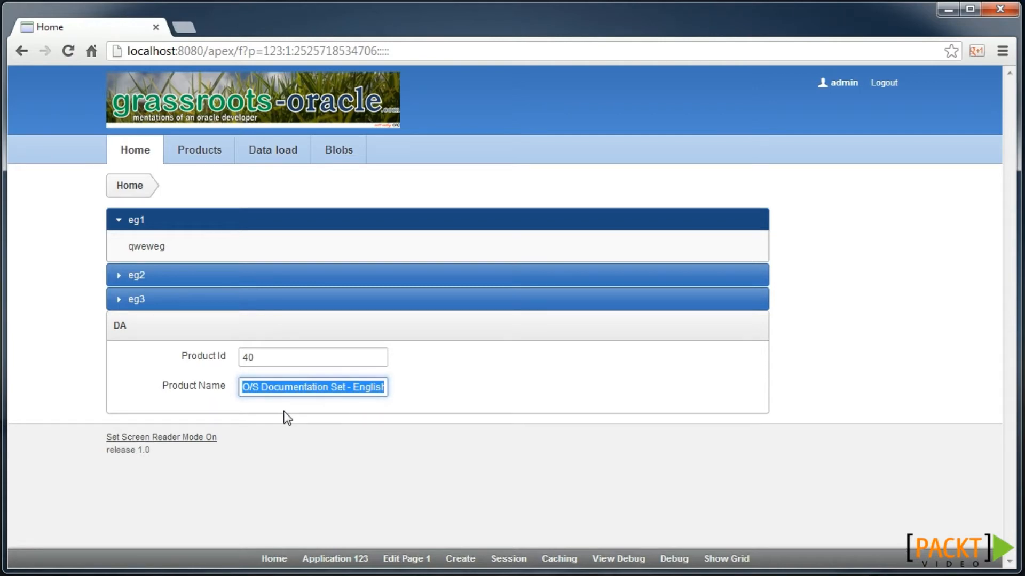
{"action": "left_click", "coordinate": [276, 359]}
{"action": "key", "text": "BackSpace"}
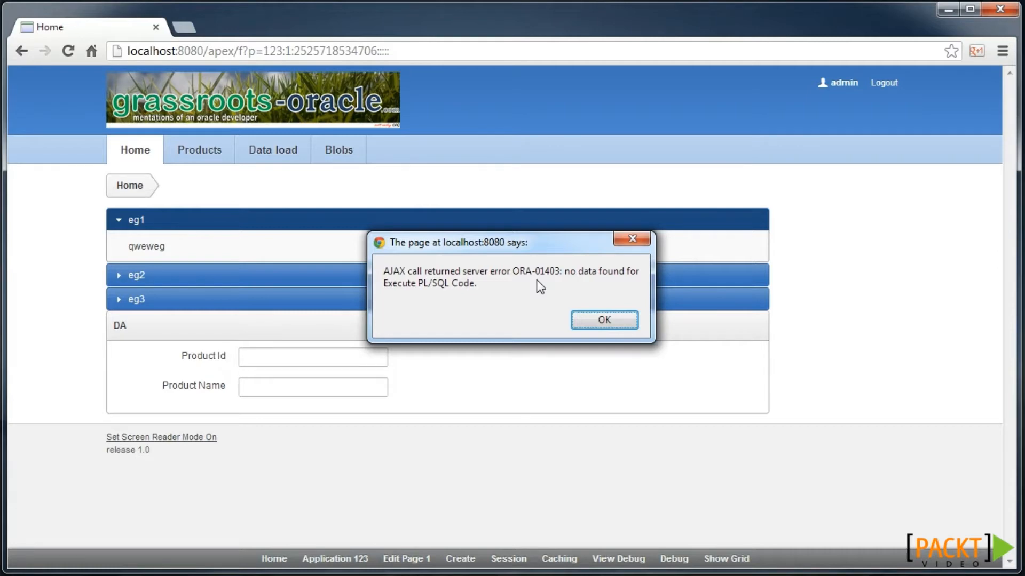
{"action": "left_click", "coordinate": [606, 319]}
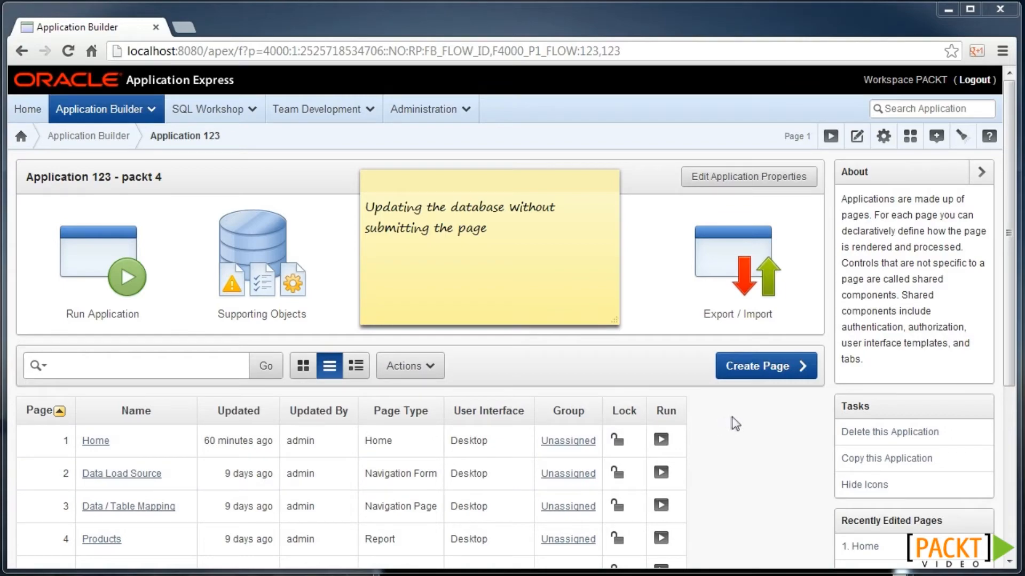
- Start a button named SAVE in the DA region with attributes class="saveme"
{"action": "left_click", "coordinate": [106, 441]}
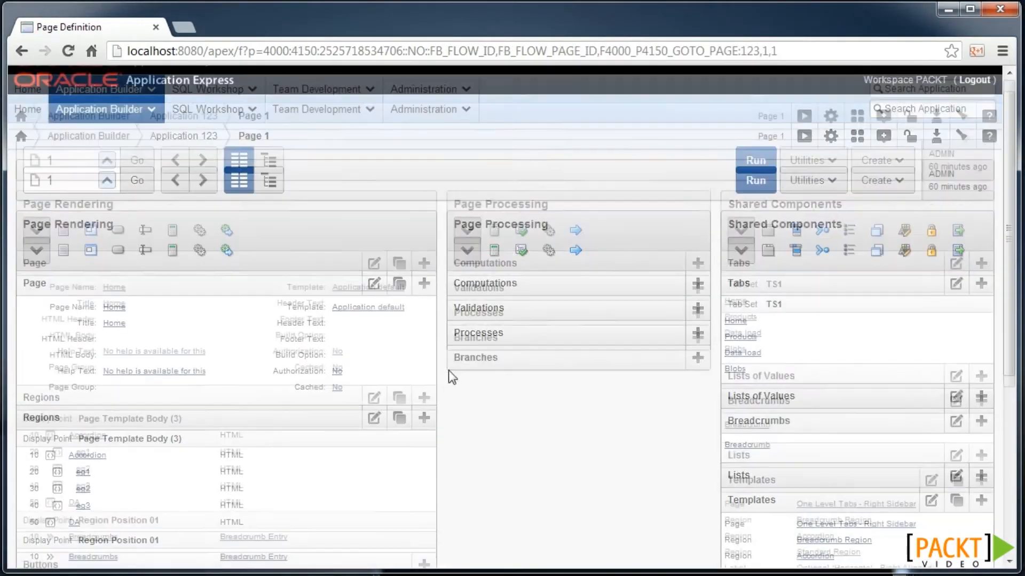
{"action": "scroll", "coordinate": [455, 367], "scroll_direction": "down", "scroll_amount": 4}
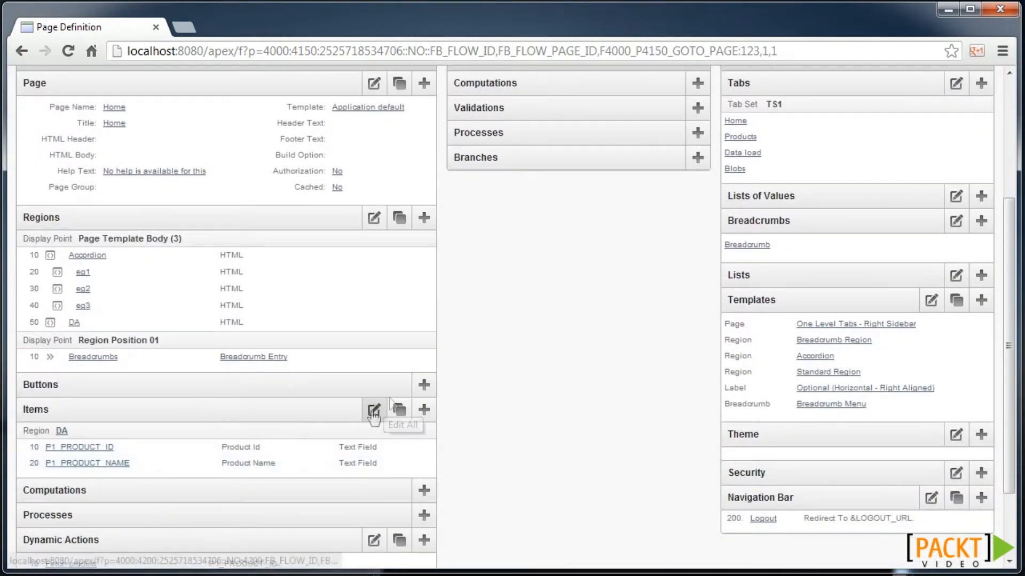
{"action": "left_click", "coordinate": [424, 385]}
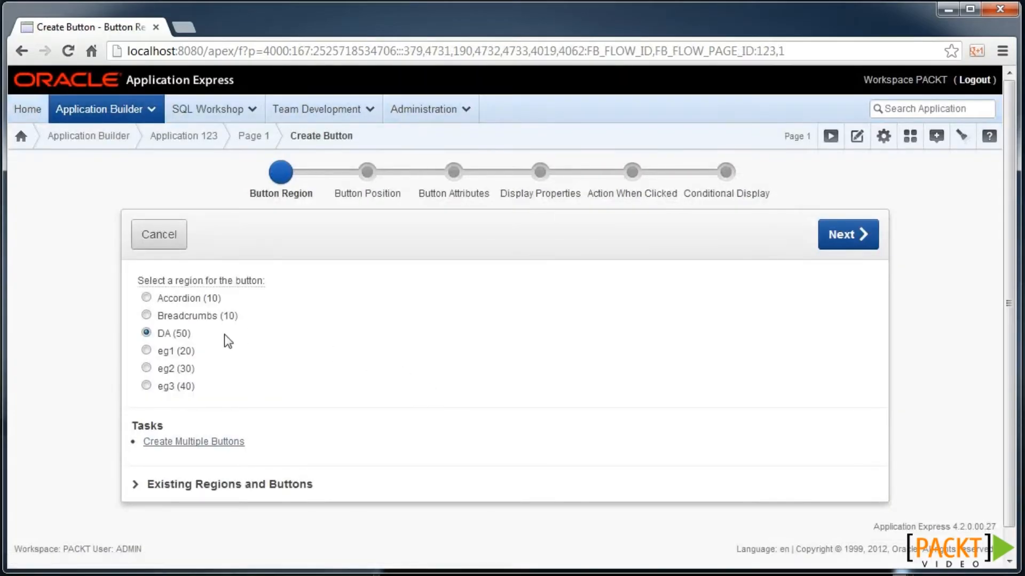
{"action": "left_click", "coordinate": [831, 238]}
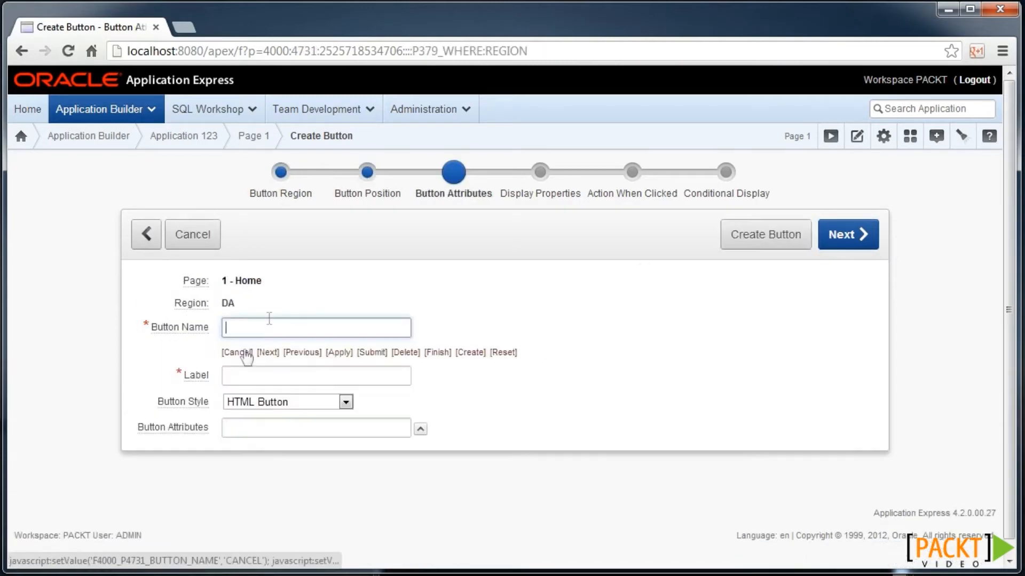
{"action": "type", "text": "Save"}
{"action": "key", "text": "Tab"}
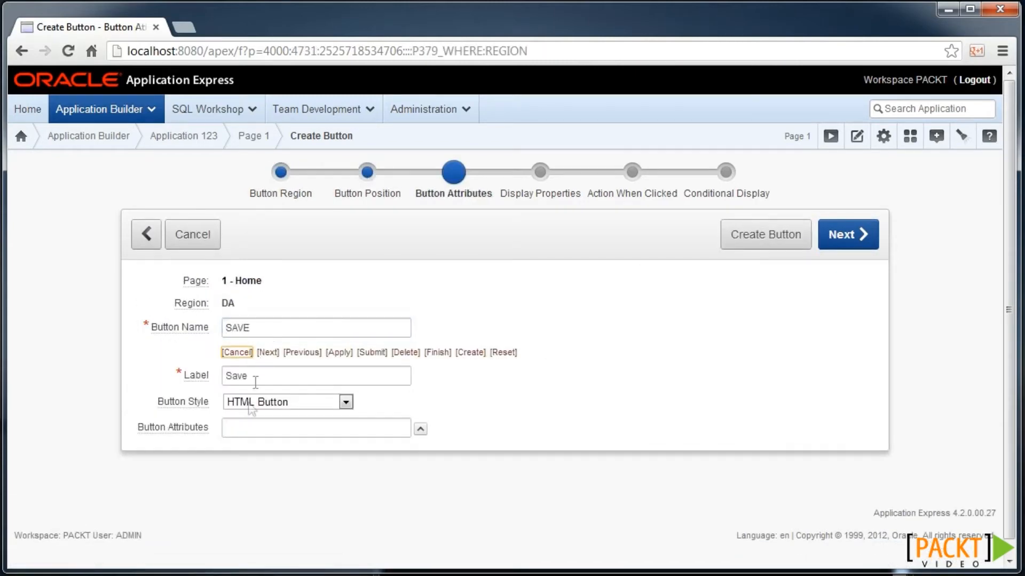
{"action": "left_click", "coordinate": [245, 425]}
{"action": "type", "text": "class=\""}
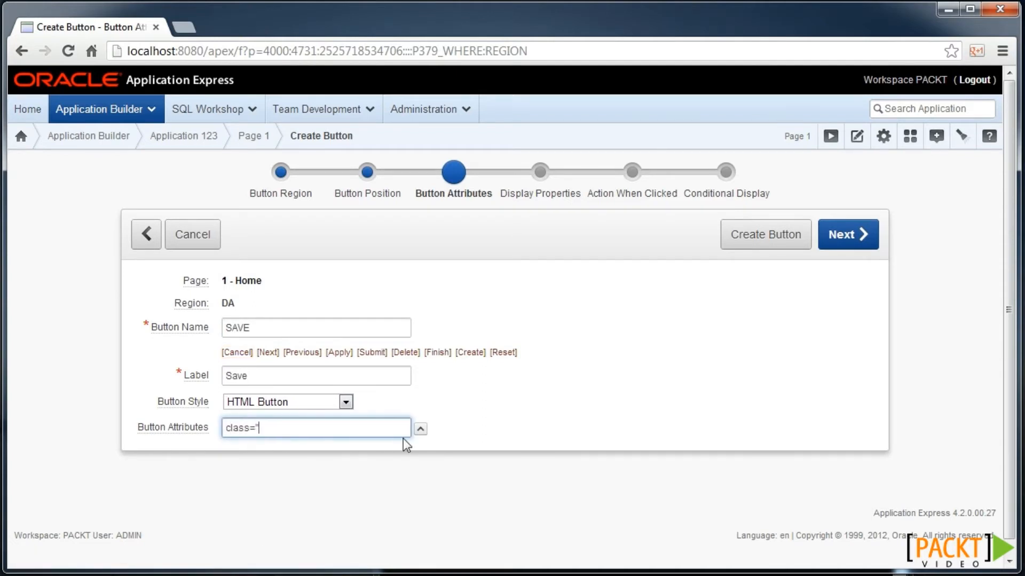
{"action": "type", "text": "saveme\""}
- Set the button's action to 'Defined by Dynamic Action' and create it
{"action": "left_click", "coordinate": [856, 236]}
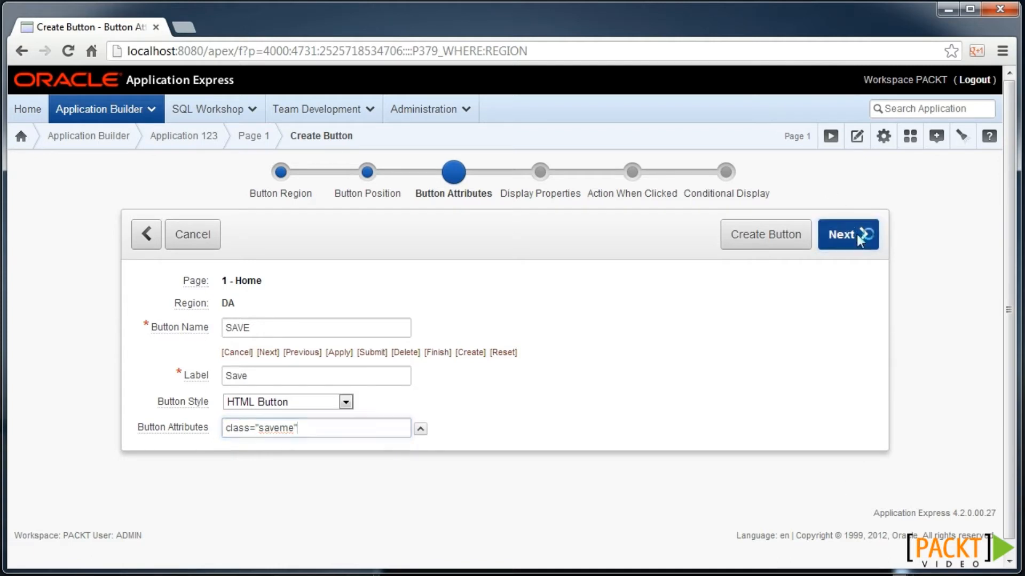
{"action": "left_click", "coordinate": [839, 240]}
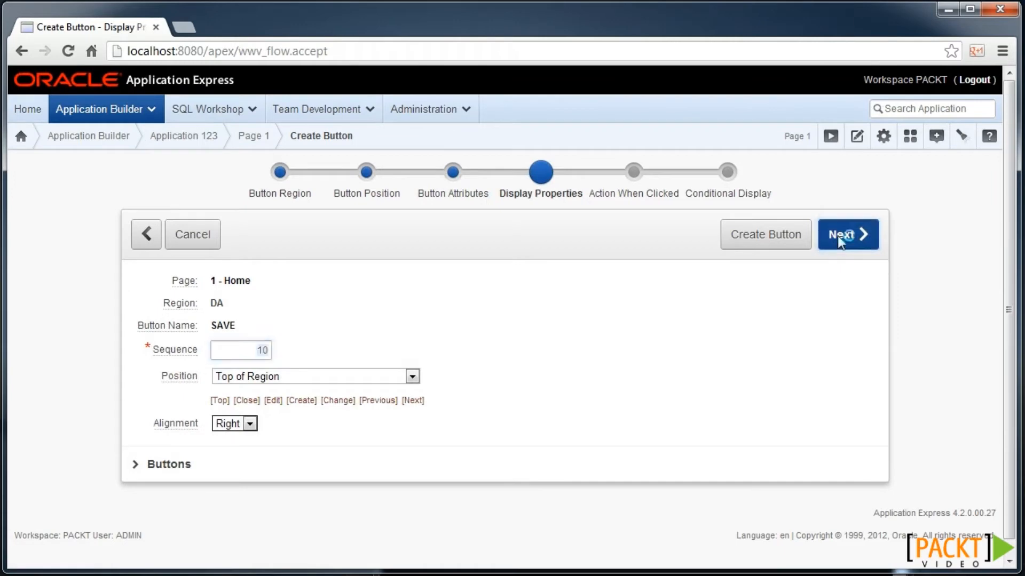
{"action": "left_click", "coordinate": [339, 354]}
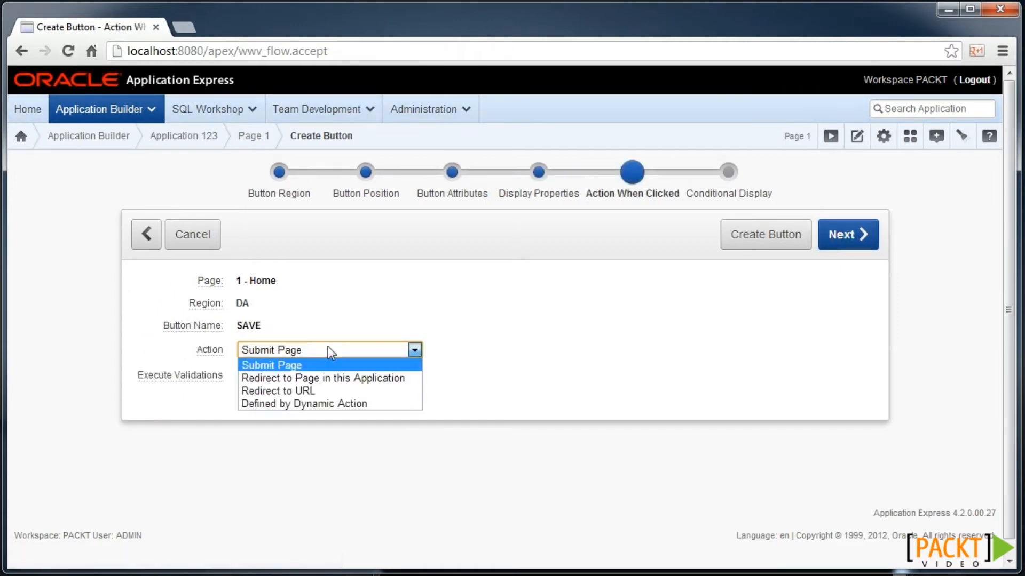
{"action": "left_click", "coordinate": [336, 402]}
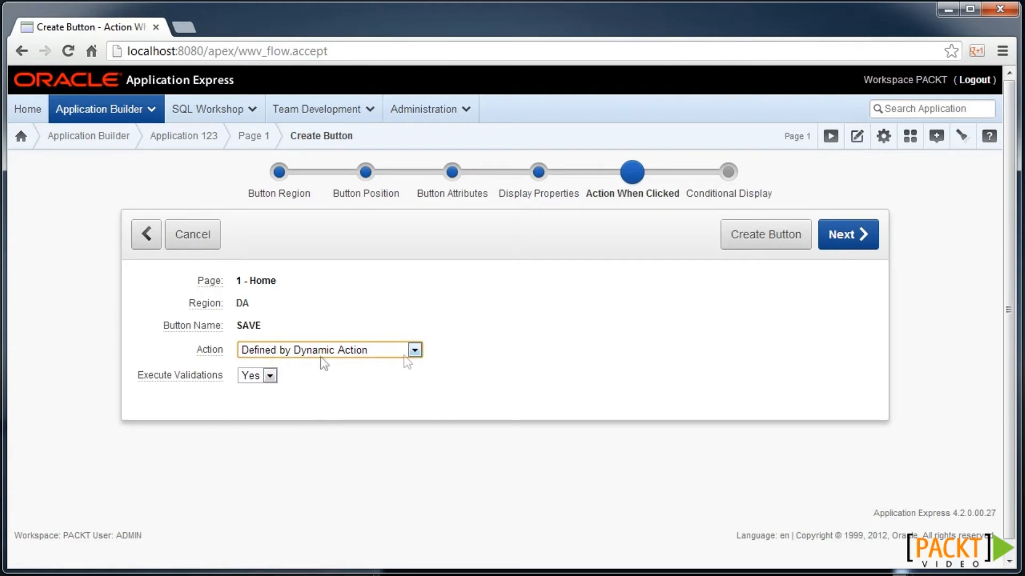
{"action": "left_click", "coordinate": [854, 244]}
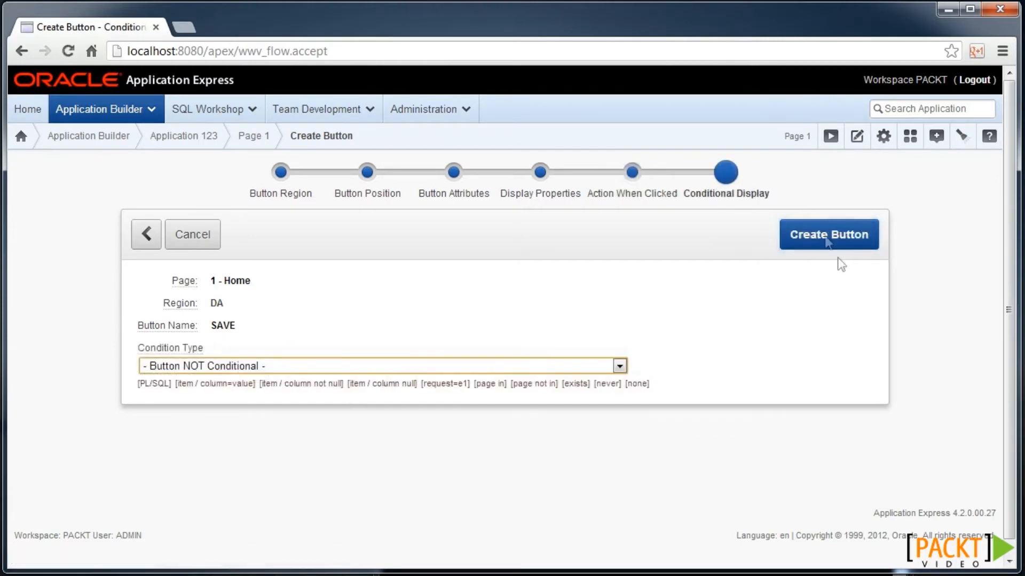
{"action": "left_click", "coordinate": [837, 234]}
{"action": "scroll", "coordinate": [314, 412], "scroll_direction": "down", "scroll_amount": 4}
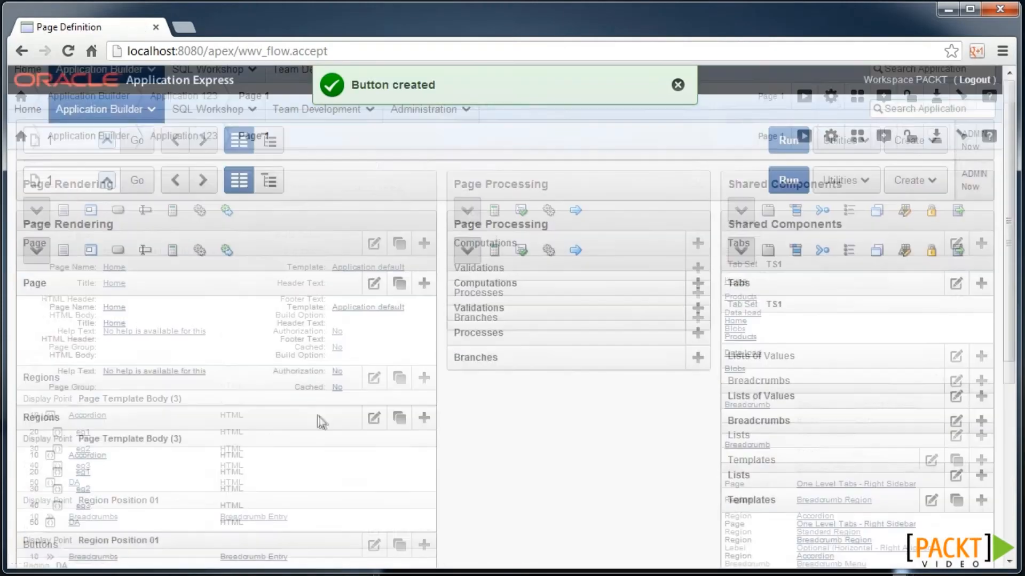
{"action": "scroll", "coordinate": [344, 416], "scroll_direction": "down", "scroll_amount": 2}
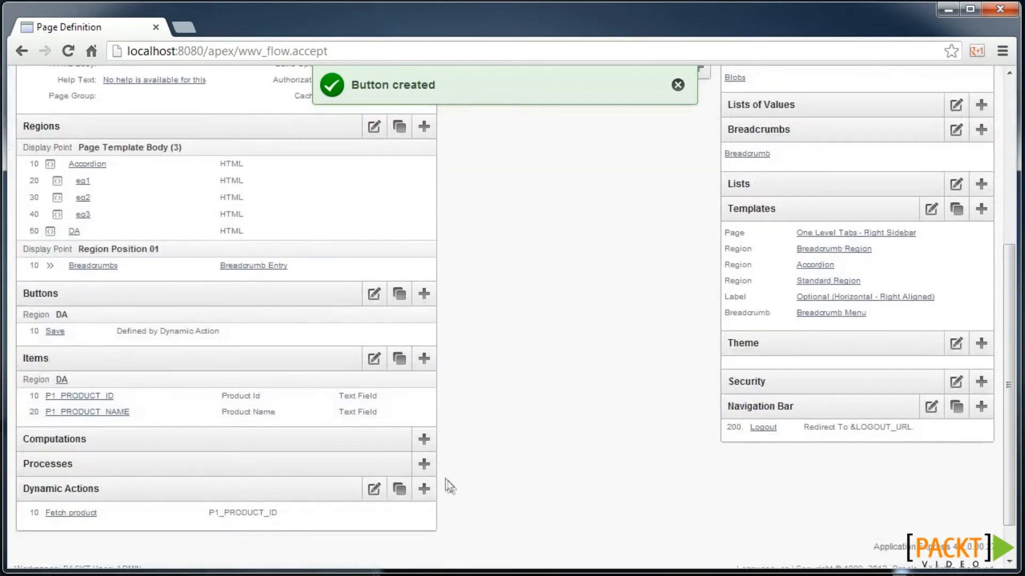
- Name a new dynamic action 'Save product' firing on Click of the SAVE button
{"action": "left_click", "coordinate": [431, 489]}
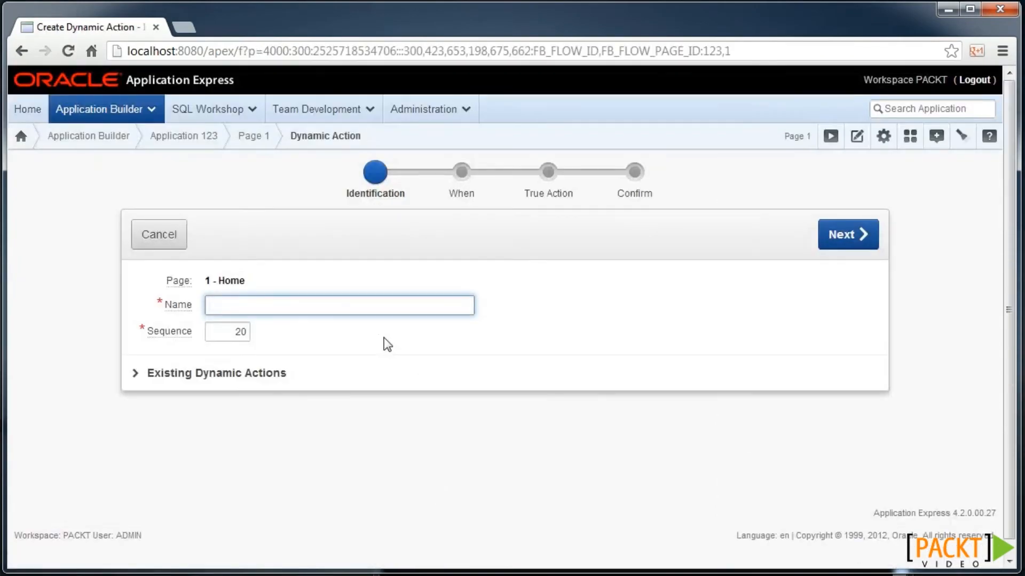
{"action": "type", "text": "Save product"}
{"action": "left_click", "coordinate": [861, 235]}
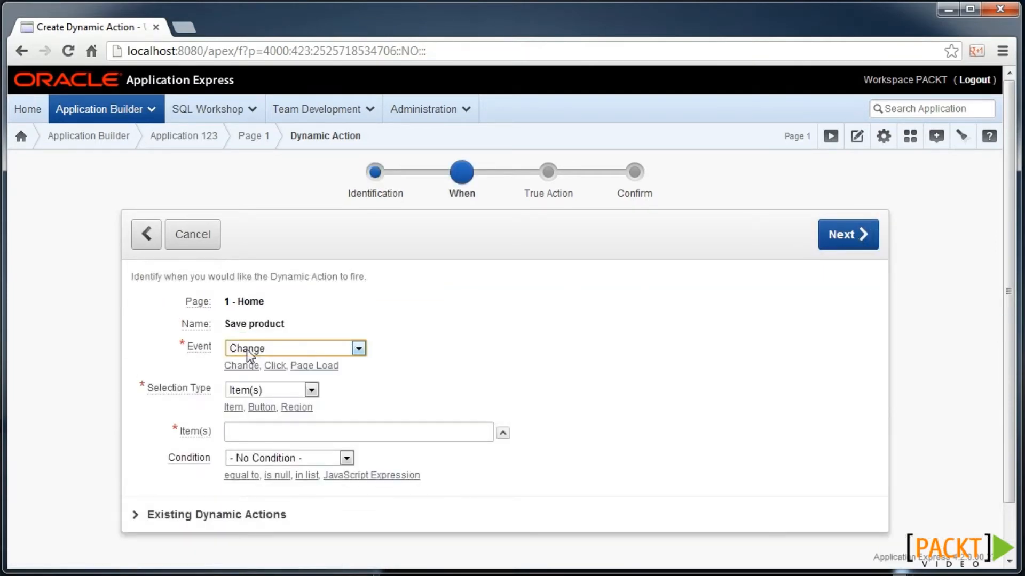
{"action": "left_click", "coordinate": [248, 350]}
{"action": "left_click", "coordinate": [270, 402]}
{"action": "left_click", "coordinate": [275, 393]}
{"action": "left_click", "coordinate": [253, 427]}
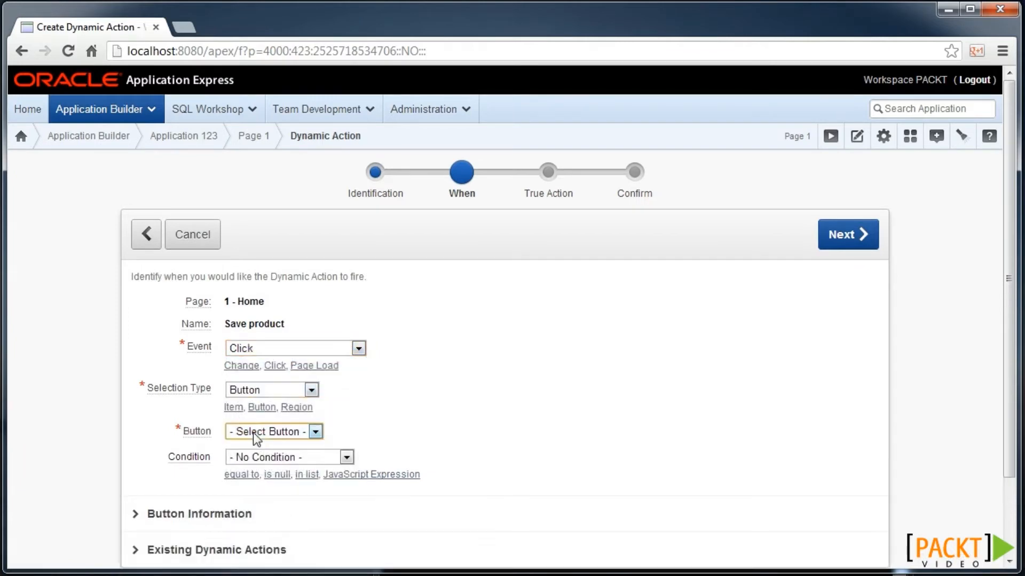
{"action": "left_click", "coordinate": [267, 431]}
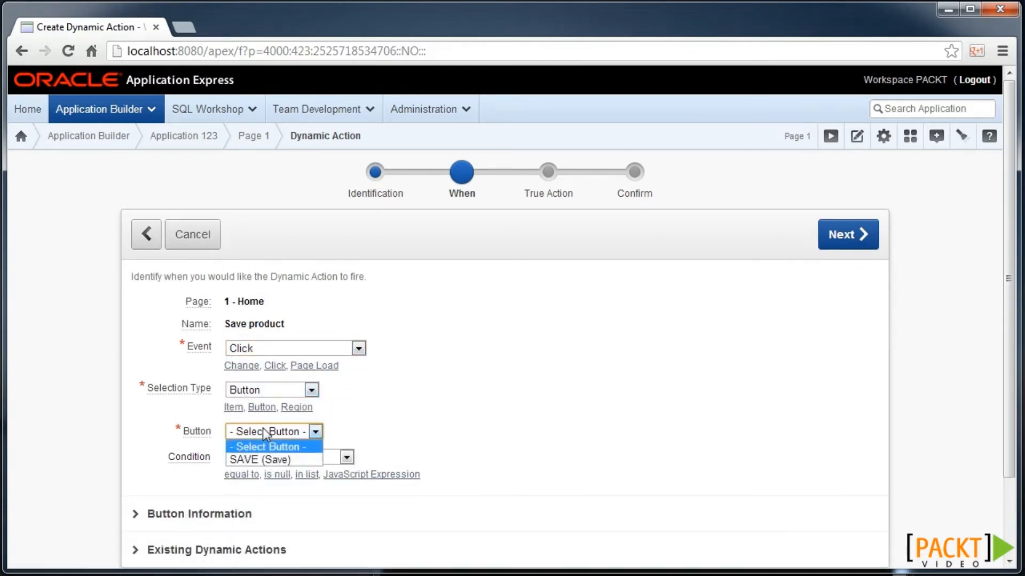
{"action": "left_click", "coordinate": [269, 460]}
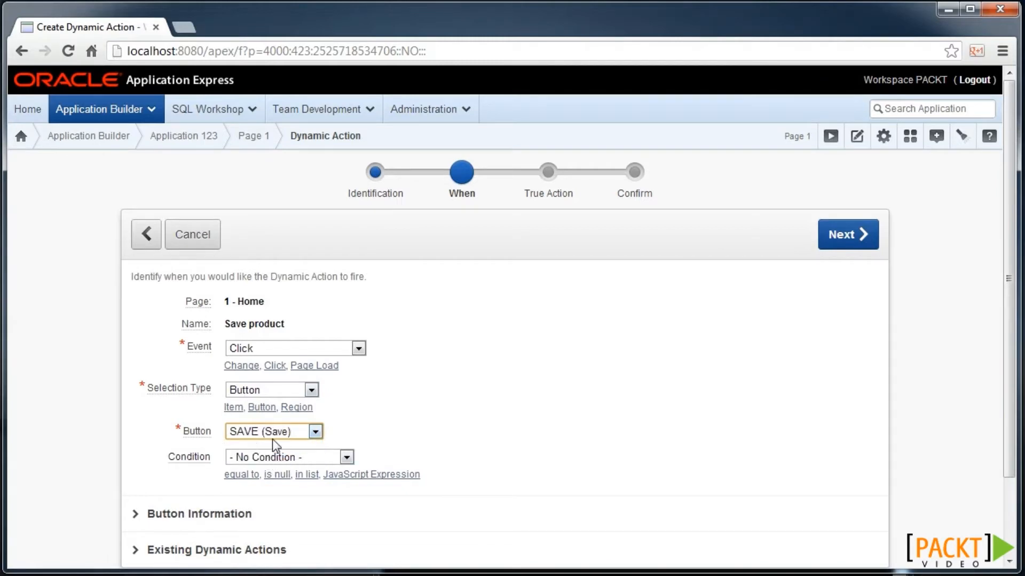
- Change the trigger to the jQuery Selector '.saveme'
{"action": "left_click", "coordinate": [264, 389]}
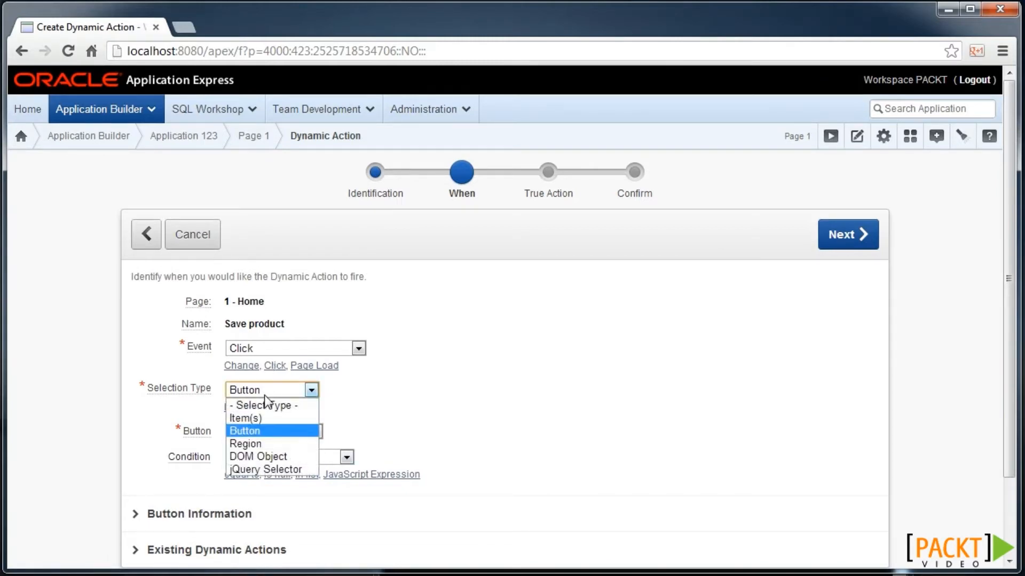
{"action": "left_click", "coordinate": [282, 468]}
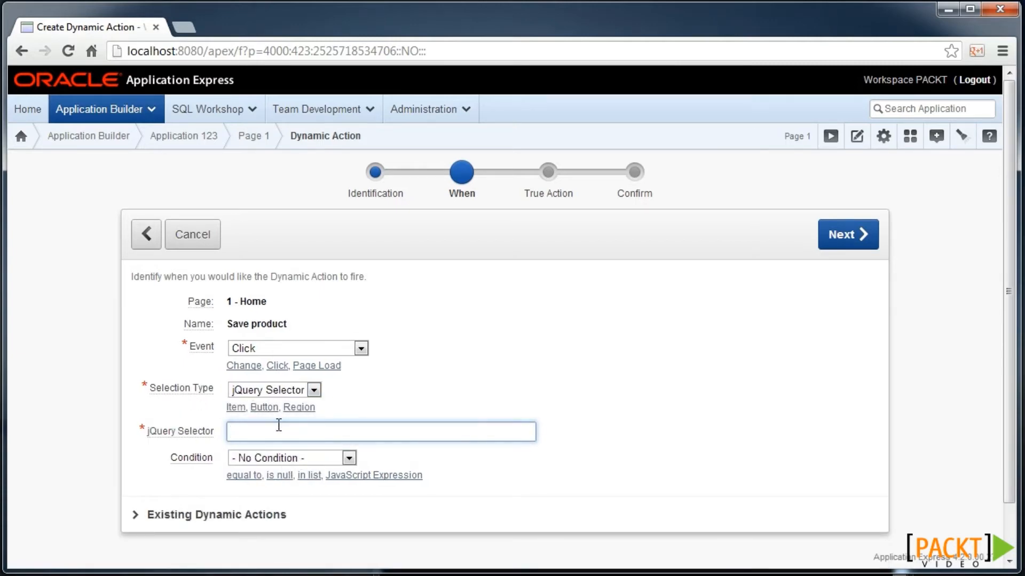
{"action": "type", "text": ".saveme"}
{"action": "key", "text": "BackSpace"}
{"action": "key", "text": "BackSpace"}
{"action": "type", "text": "eme"}
{"action": "left_click", "coordinate": [861, 246]}
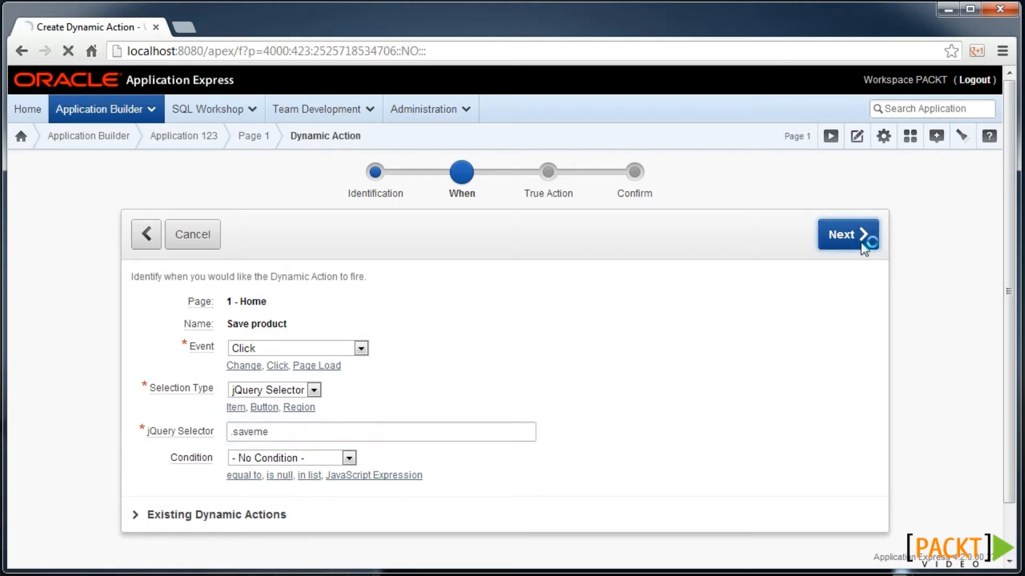
- Make it Execute PL/SQL Code with the pasted my_products UPDATE, fixing the n placeholders to 1
{"action": "left_click", "coordinate": [337, 348]}
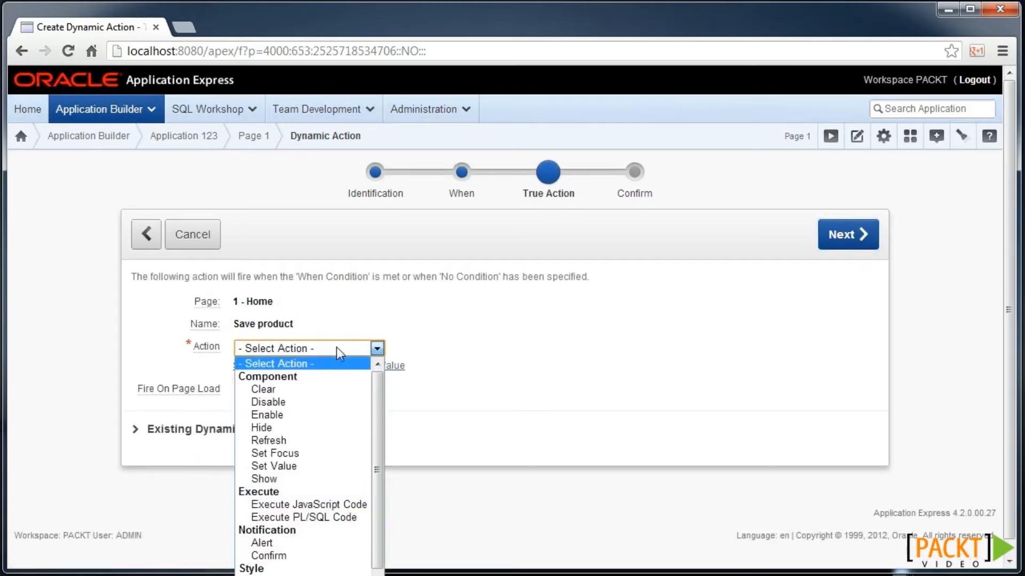
{"action": "left_click", "coordinate": [334, 518]}
{"action": "left_click", "coordinate": [350, 469]}
{"action": "type", "text": "UPDATE my_products SET product_name = :Pn_PRODUCT_NAME WHERE product_id = :Pn_PRODUCT_ID;"}
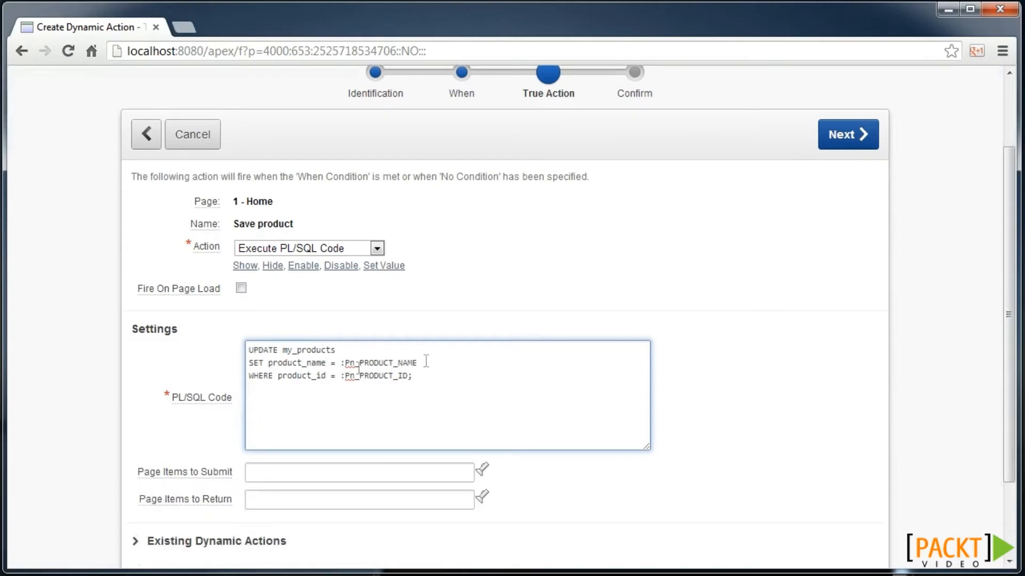
{"action": "scroll", "coordinate": [426, 361], "scroll_direction": "down", "scroll_amount": 1}
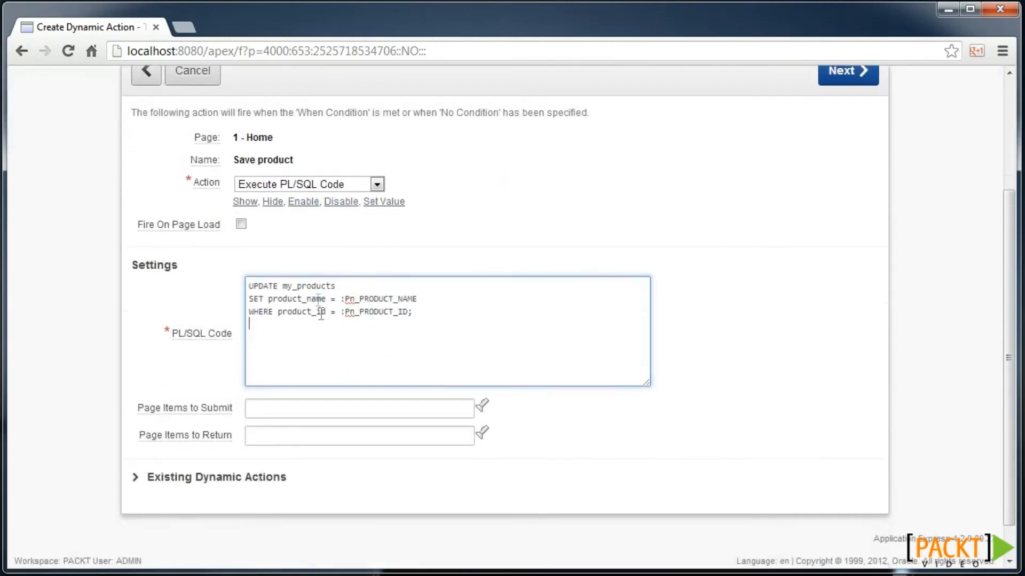
{"action": "left_click", "coordinate": [359, 299]}
{"action": "key", "text": "Left"}
{"action": "key", "text": "BackSpace"}
{"action": "type", "text": "1"}
{"action": "key", "text": "Down"}
{"action": "key", "text": "BackSpace"}
{"action": "type", "text": "1"}
- Submit P1_PRODUCT_ID and P1_PRODUCT_NAME as page items and create the dynamic action
{"action": "double_click", "coordinate": [385, 311]}
{"action": "key", "text": "ctrl+c"}
{"action": "left_click", "coordinate": [317, 410]}
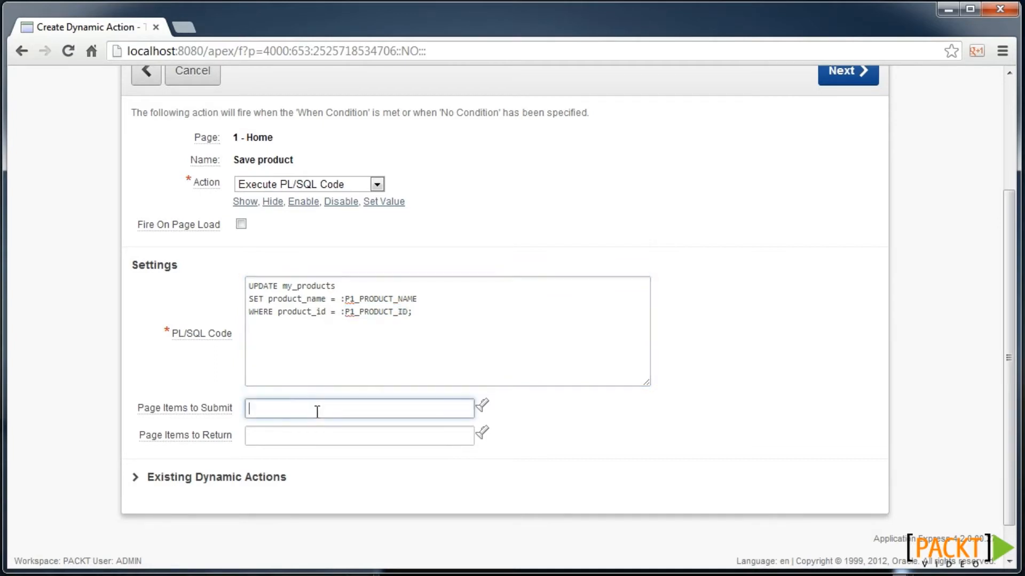
{"action": "key", "text": "ctrl+v"}
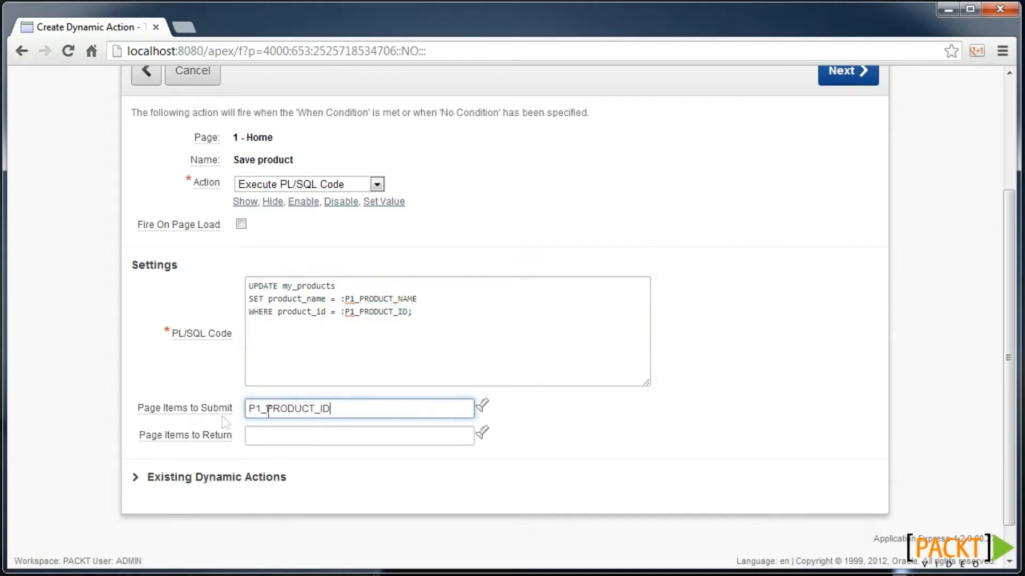
{"action": "double_click", "coordinate": [401, 299]}
{"action": "key", "text": "ctrl+c"}
{"action": "left_click", "coordinate": [337, 411]}
{"action": "key", "text": "ctrl+v"}
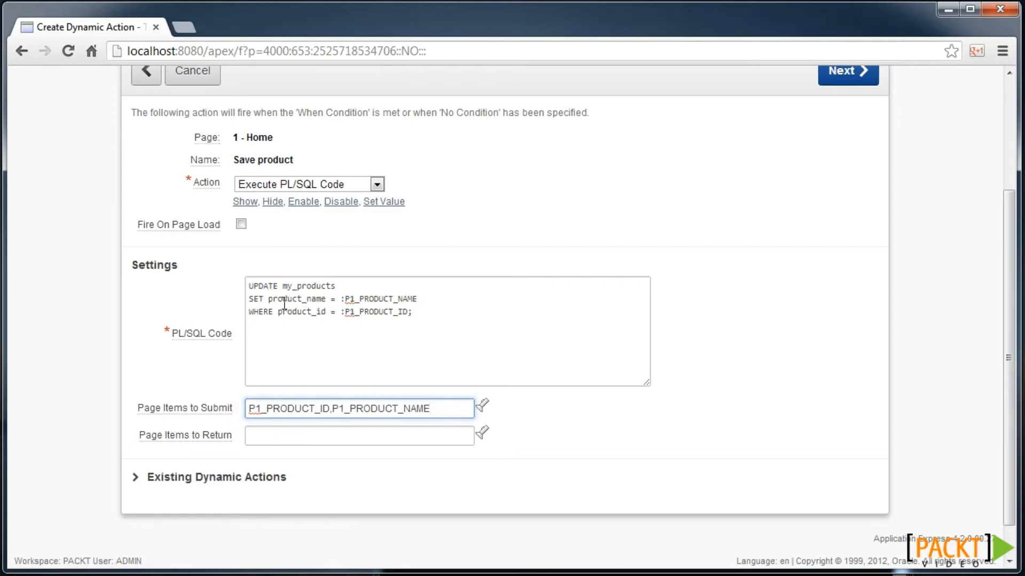
{"action": "scroll", "coordinate": [784, 202], "scroll_direction": "up", "scroll_amount": 1}
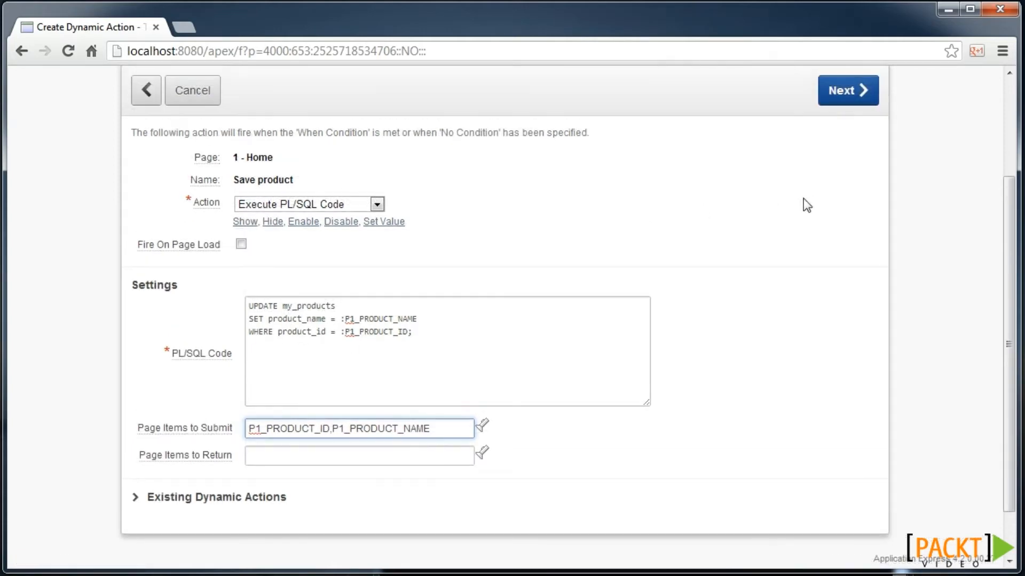
{"action": "left_click", "coordinate": [853, 91]}
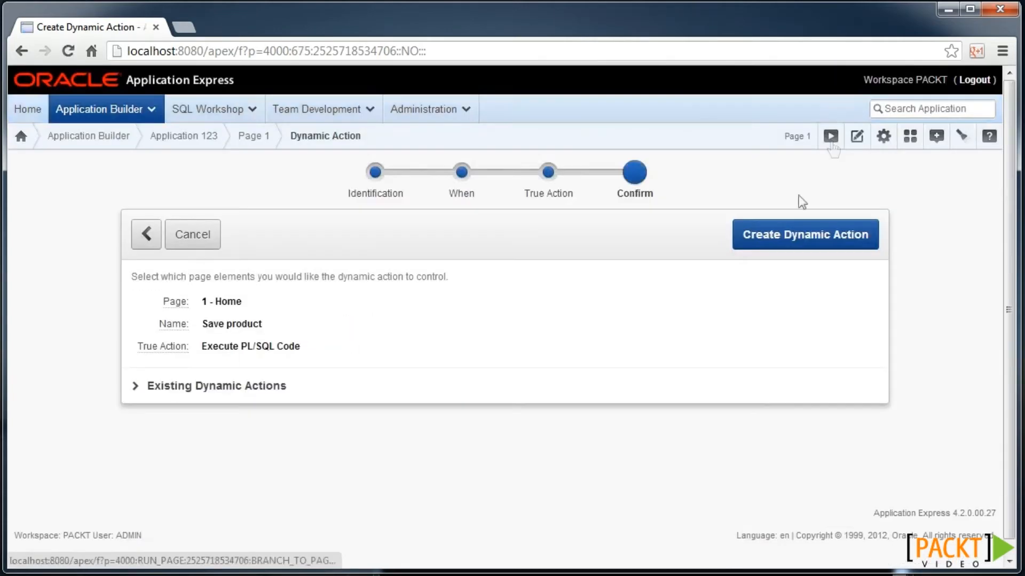
{"action": "left_click", "coordinate": [796, 232]}
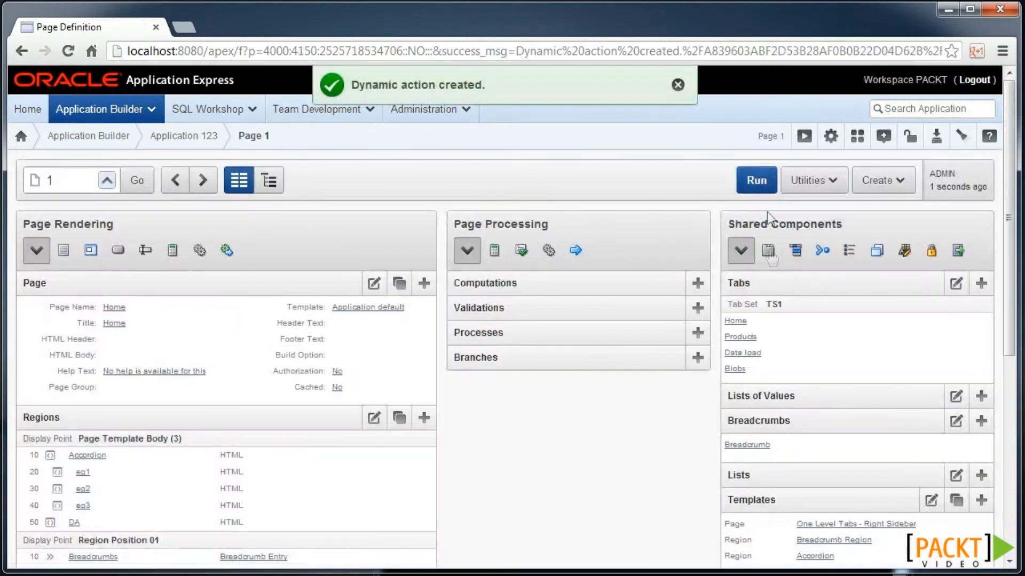
- Run the Home page, replace product 31's name with 'thumbdrive', and save it
{"action": "left_click", "coordinate": [759, 180]}
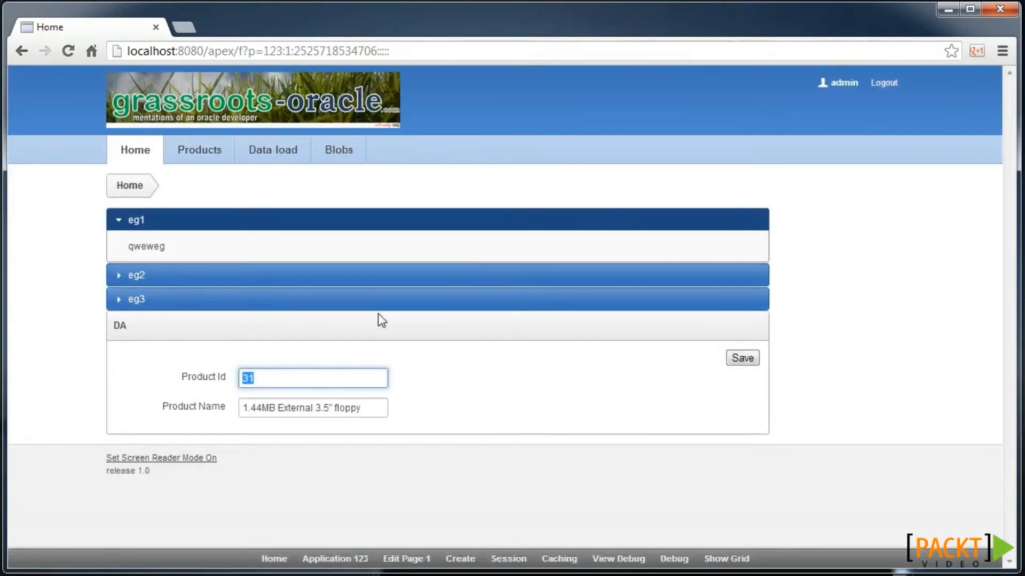
{"action": "key", "text": "Tab"}
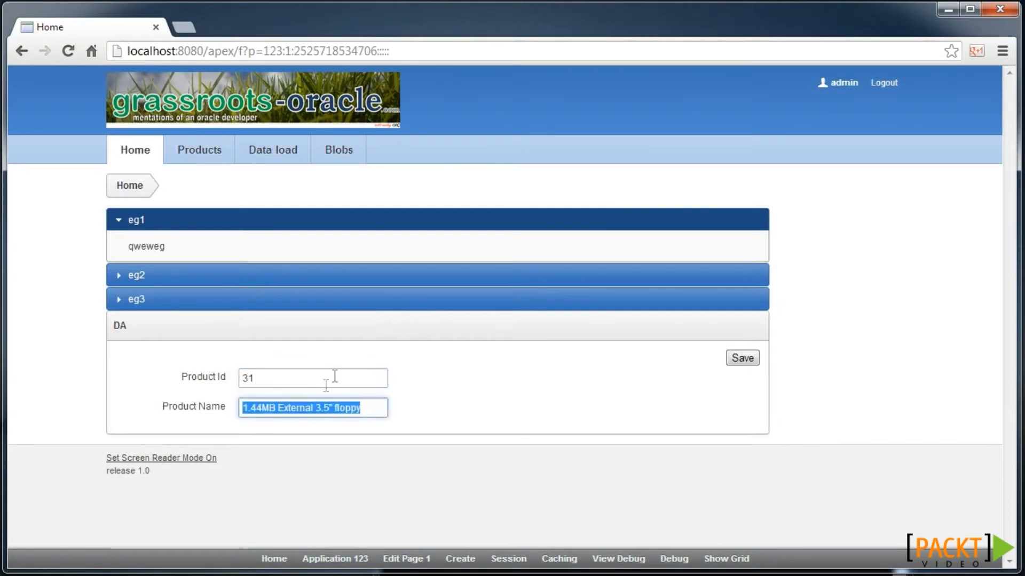
{"action": "left_click", "coordinate": [261, 409]}
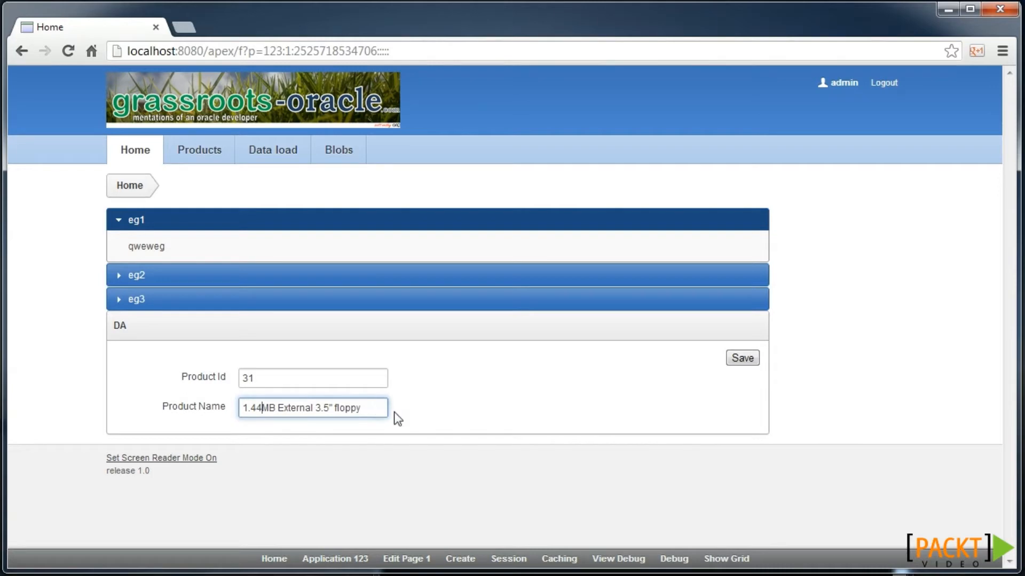
{"action": "key", "text": "End"}
{"action": "key", "text": "shift+Home"}
{"action": "type", "text": "tu"}
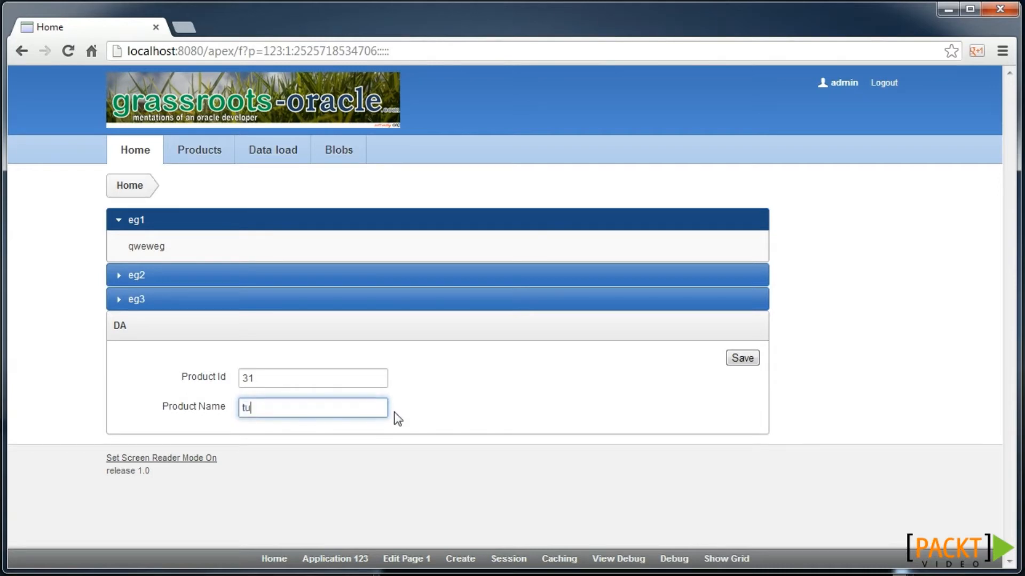
{"action": "type", "text": "umbdrive"}
{"action": "left_click", "coordinate": [741, 357]}
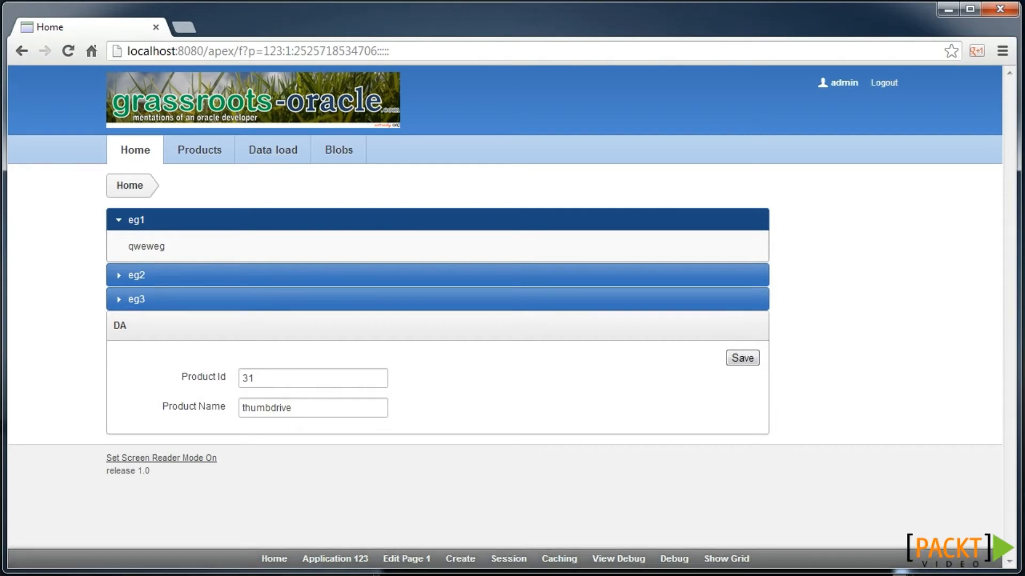
- In SQL Plus, re-run the product 31 query with '/' to check its name
{"action": "left_click", "coordinate": [633, 575]}
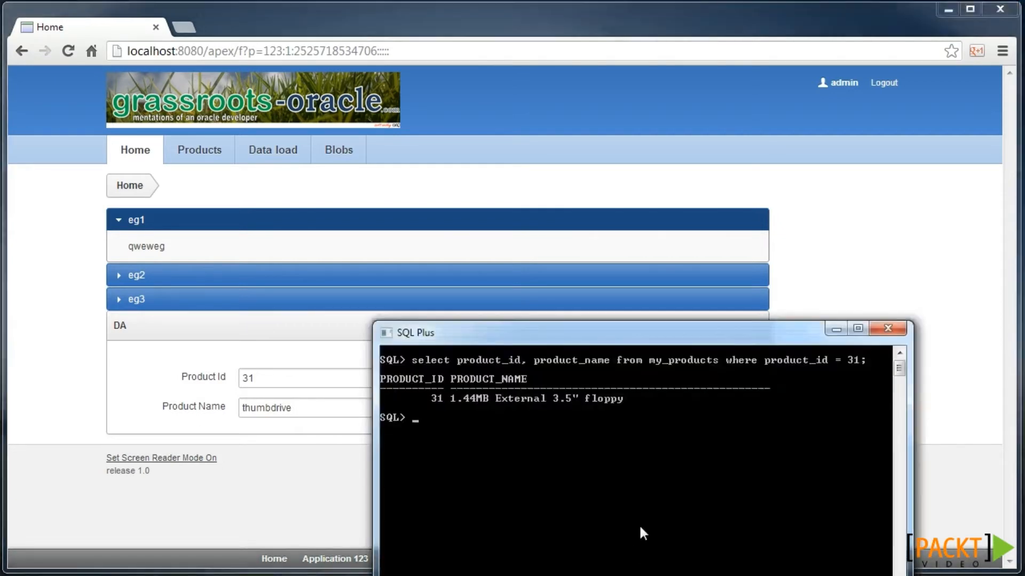
{"action": "type", "text": "/"}
{"action": "key", "text": "Return"}
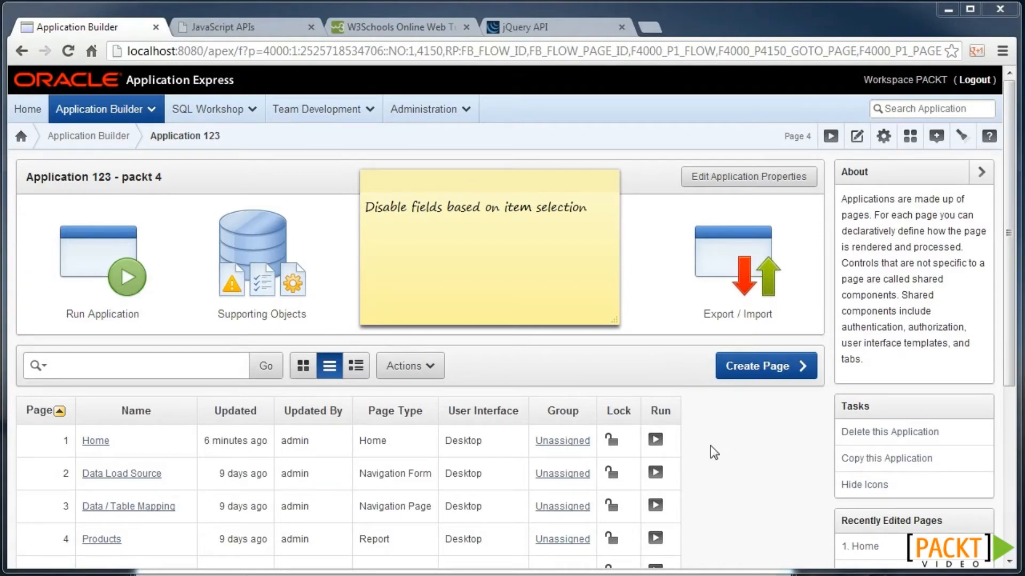
{"action": "left_click", "coordinate": [625, 574]}
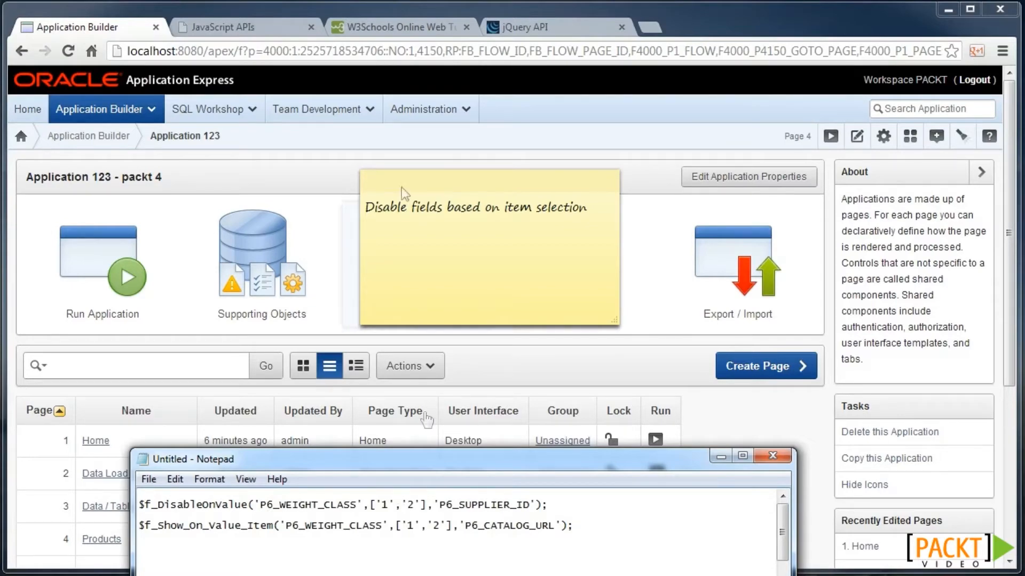
{"action": "left_click", "coordinate": [225, 28]}
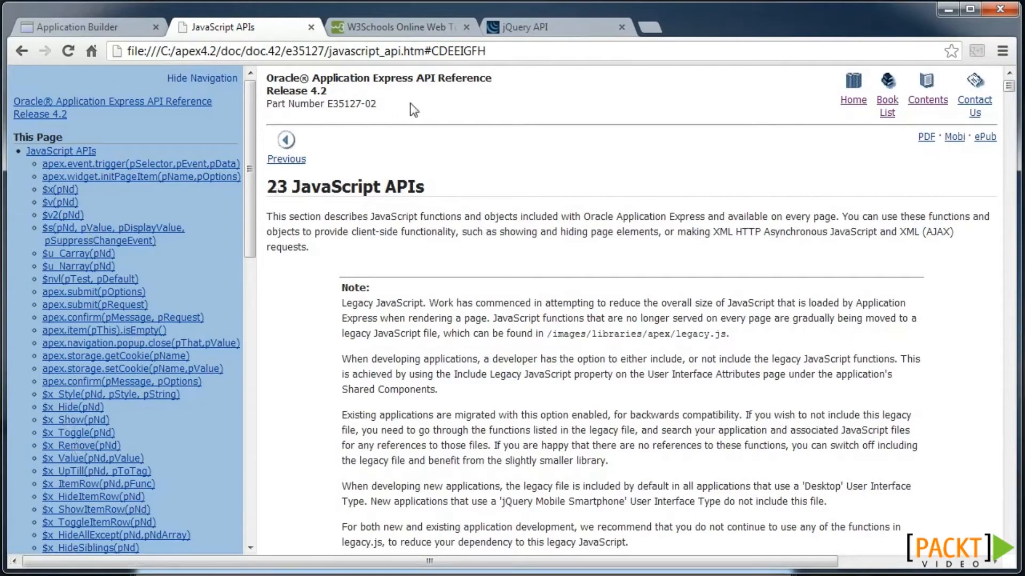
{"action": "left_click", "coordinate": [399, 27]}
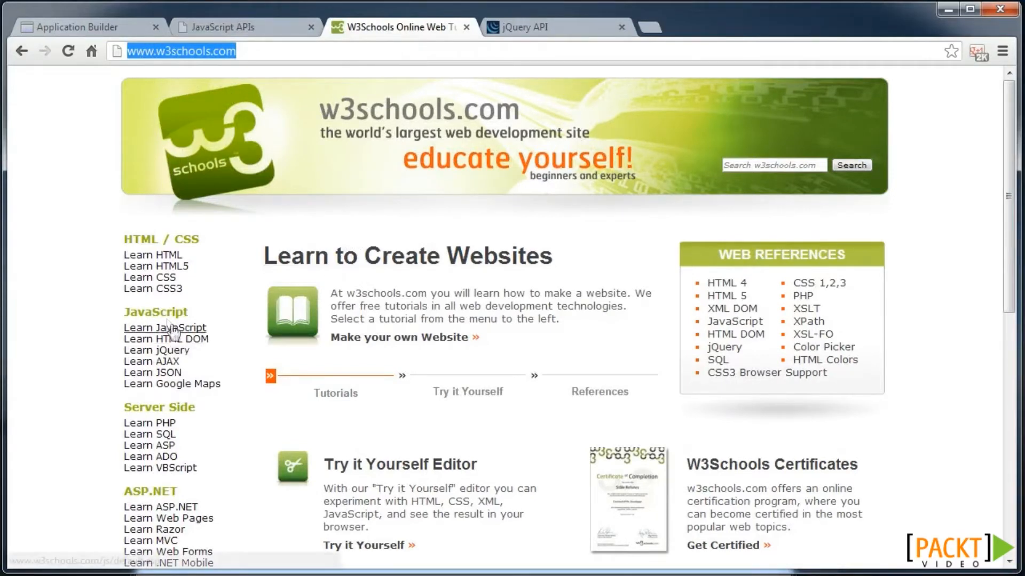
{"action": "left_click", "coordinate": [532, 25]}
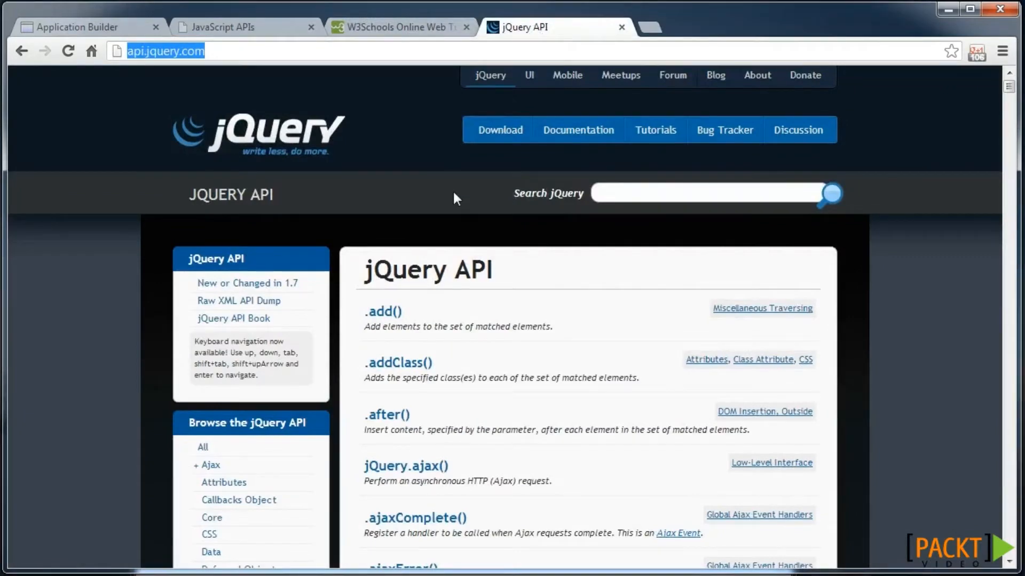
{"action": "left_click", "coordinate": [106, 30]}
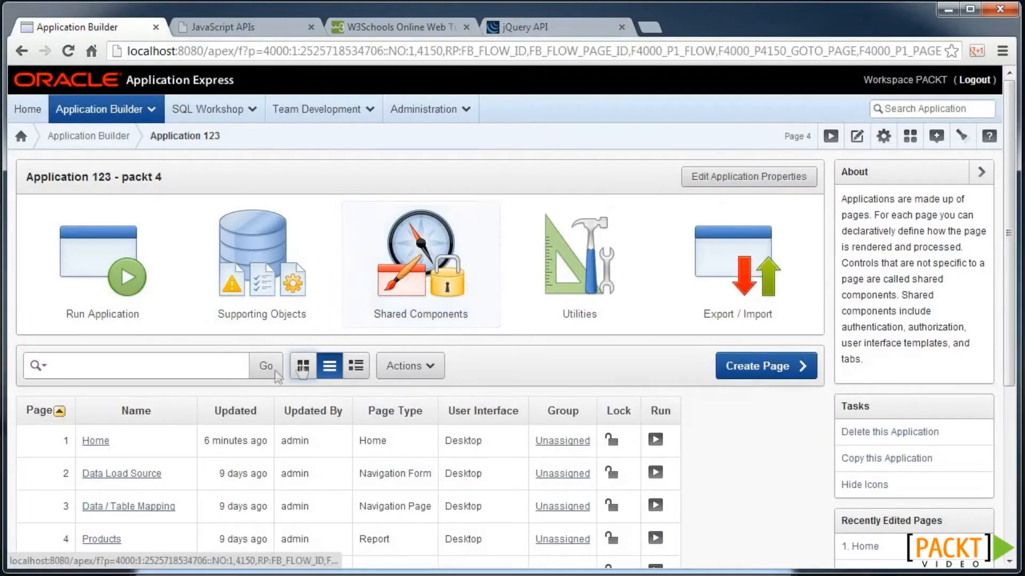
- Run the application and open product 14 from the Products page, checking Weight Class and Supplier Id
{"action": "left_click", "coordinate": [105, 293]}
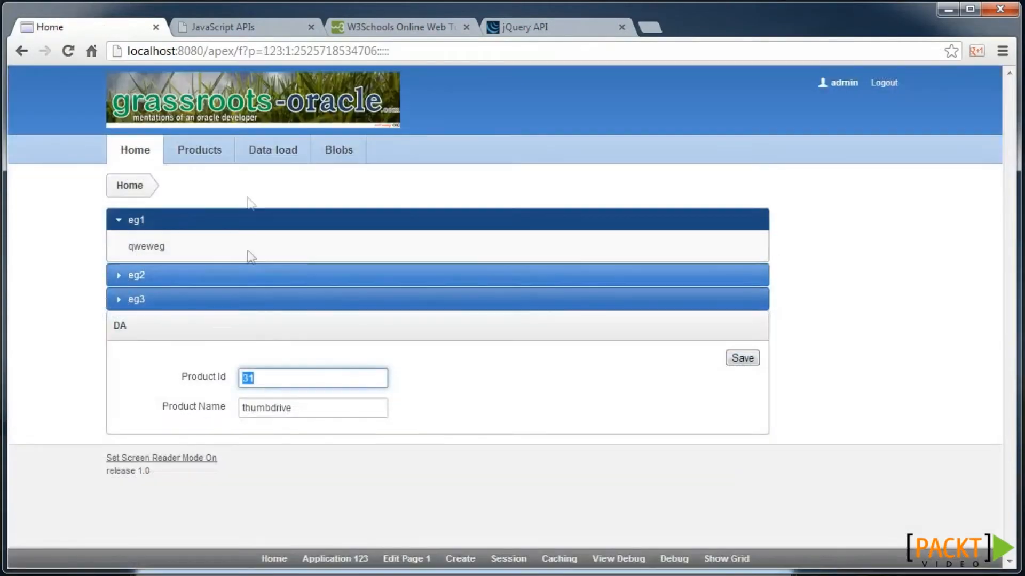
{"action": "left_click", "coordinate": [205, 155]}
{"action": "left_click", "coordinate": [130, 353]}
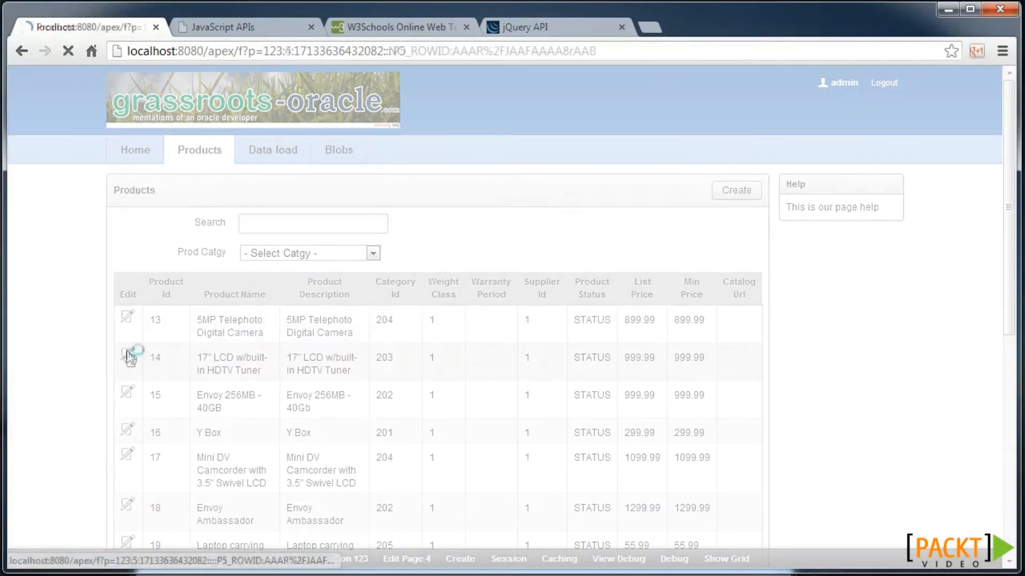
{"action": "scroll", "coordinate": [273, 354], "scroll_direction": "down", "scroll_amount": 1}
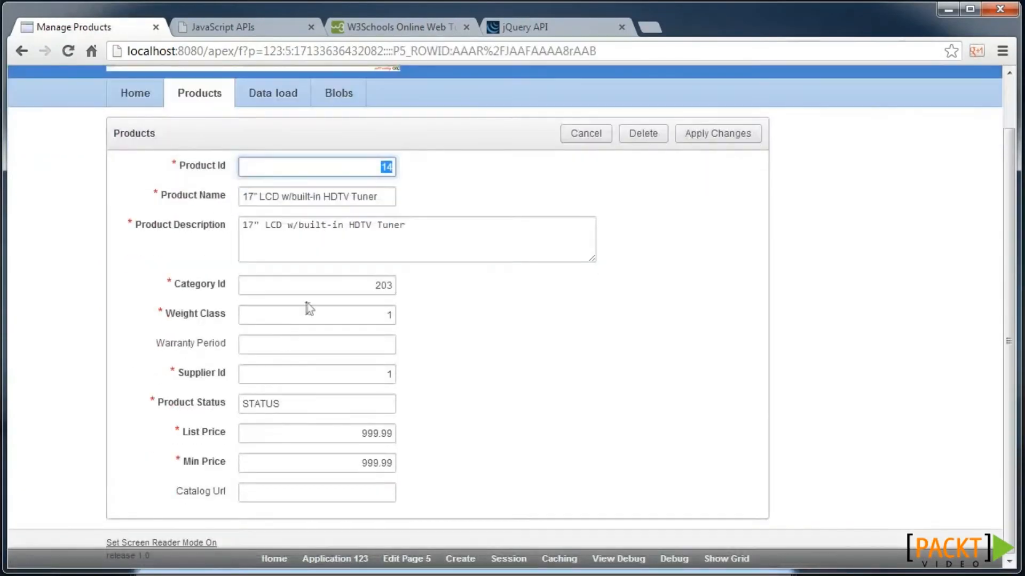
{"action": "left_click", "coordinate": [376, 318]}
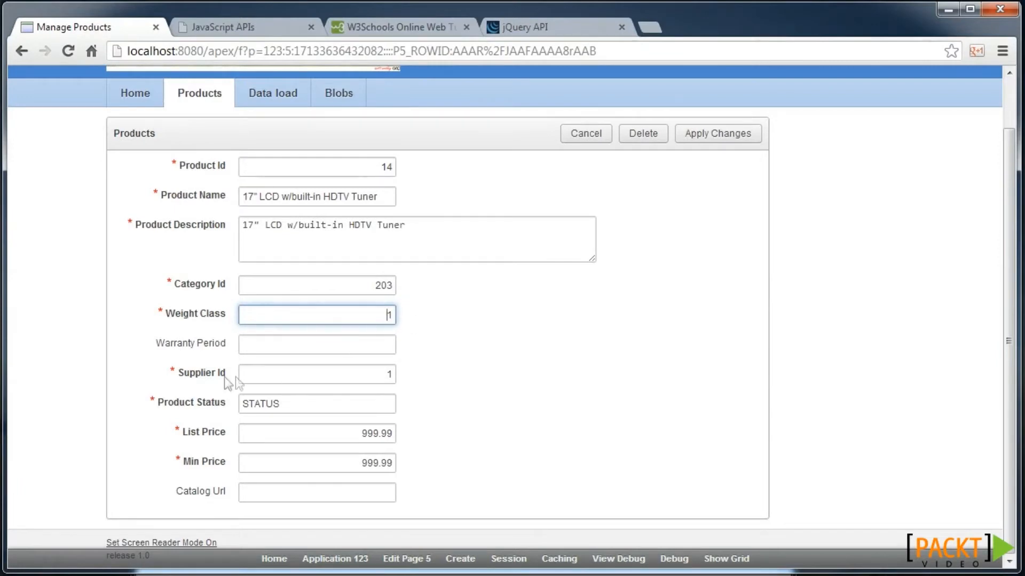
{"action": "left_click", "coordinate": [269, 376]}
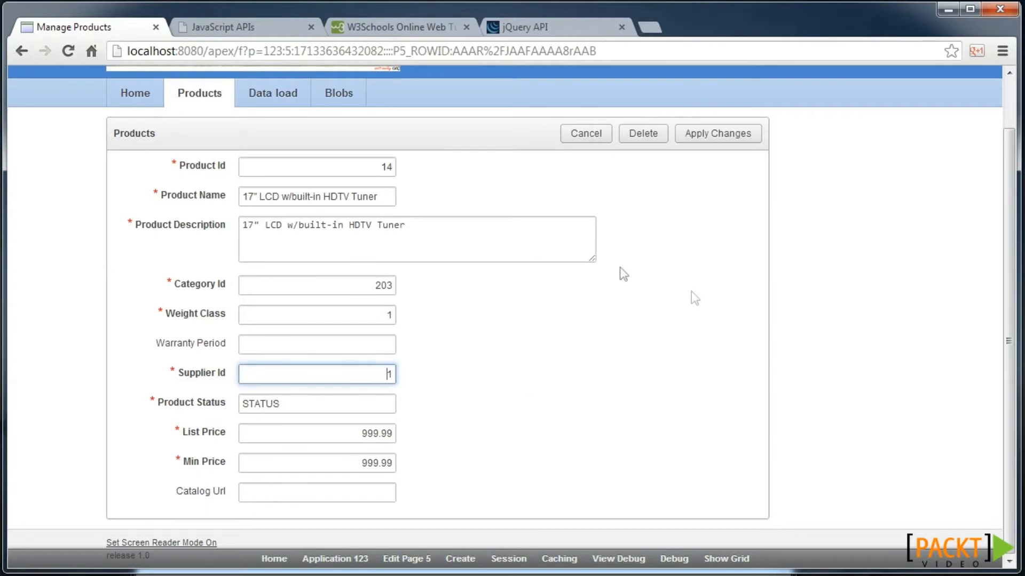
{"action": "scroll", "coordinate": [640, 272], "scroll_direction": "up", "scroll_amount": 1}
{"action": "left_click", "coordinate": [407, 559]}
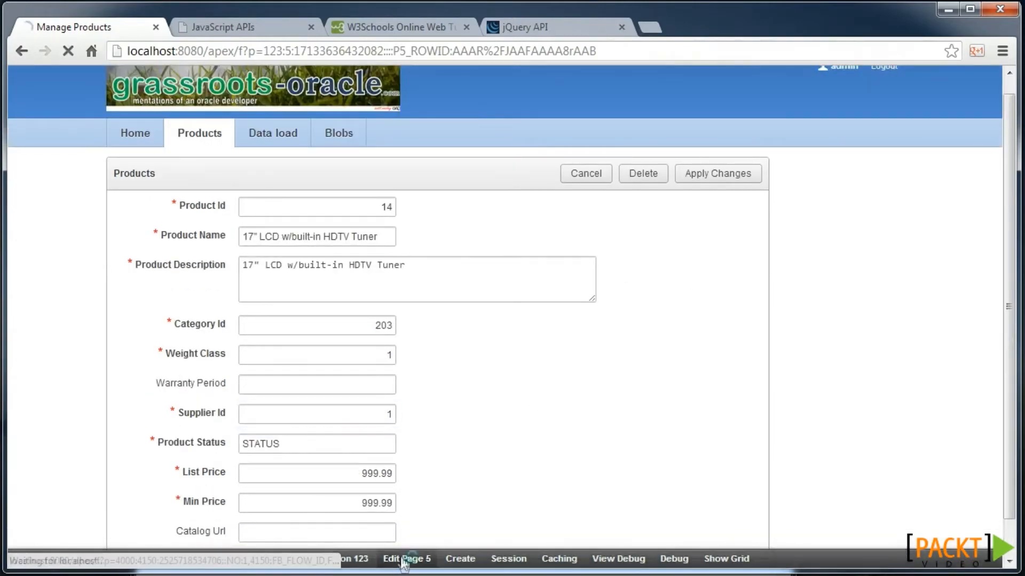
- Start a new page 5 dynamic action named 'Hide fields' triggered by P5_WEIGHT_CLASS
{"action": "scroll", "coordinate": [377, 491], "scroll_direction": "down", "scroll_amount": 8}
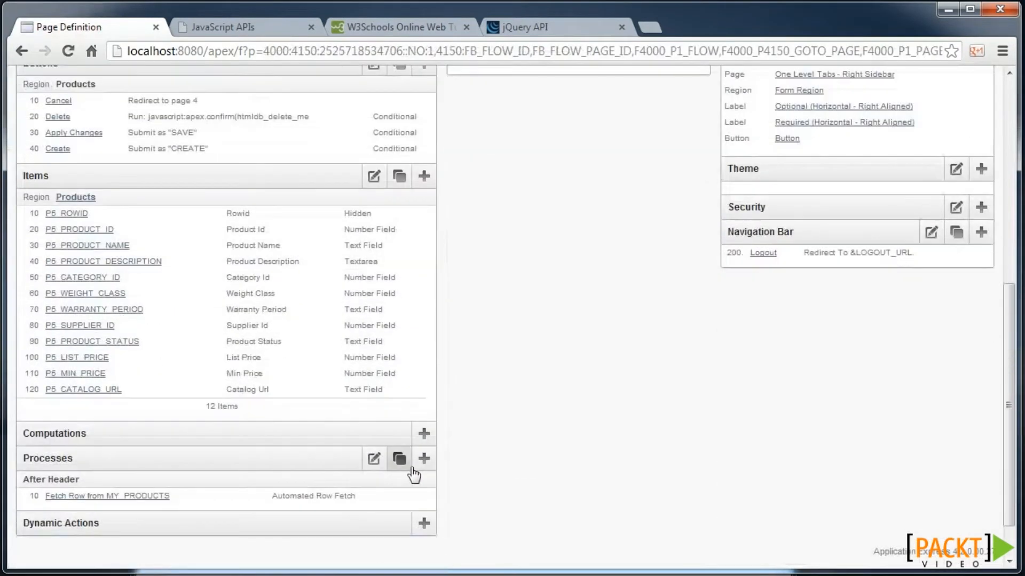
{"action": "left_click", "coordinate": [424, 523]}
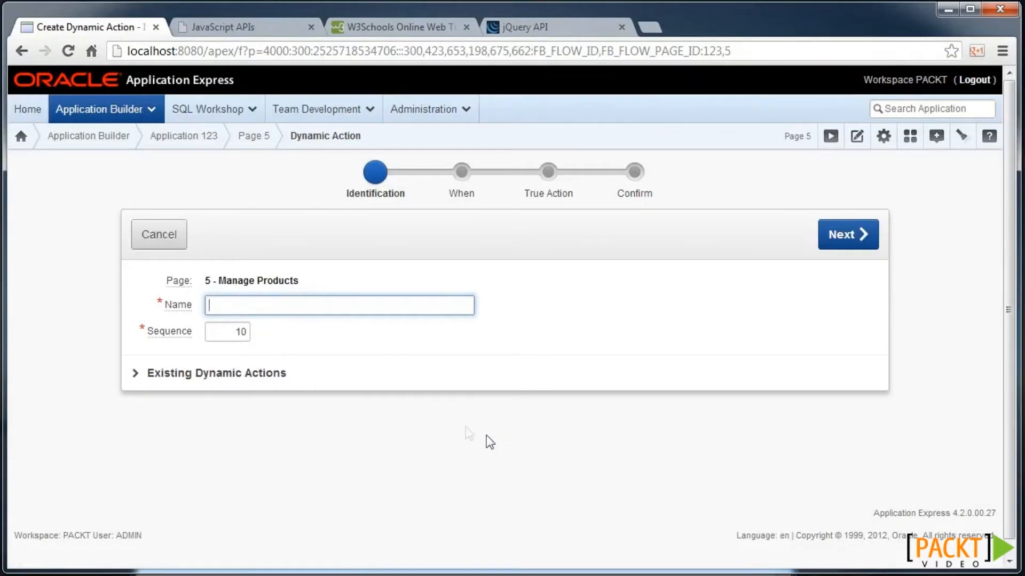
{"action": "type", "text": "Hide fields"}
{"action": "left_click", "coordinate": [851, 230]}
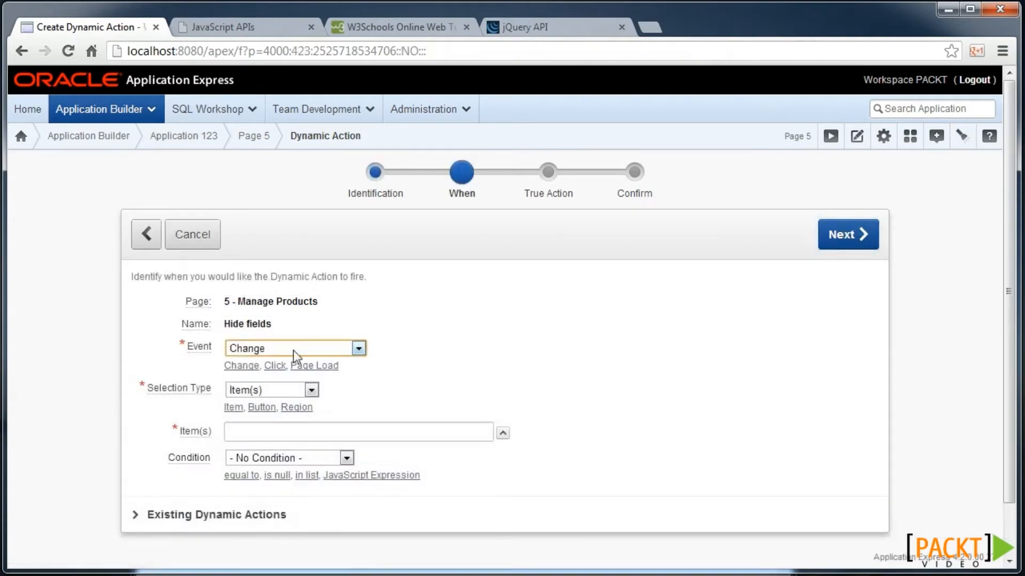
{"action": "left_click", "coordinate": [503, 433]}
{"action": "left_click", "coordinate": [128, 182]}
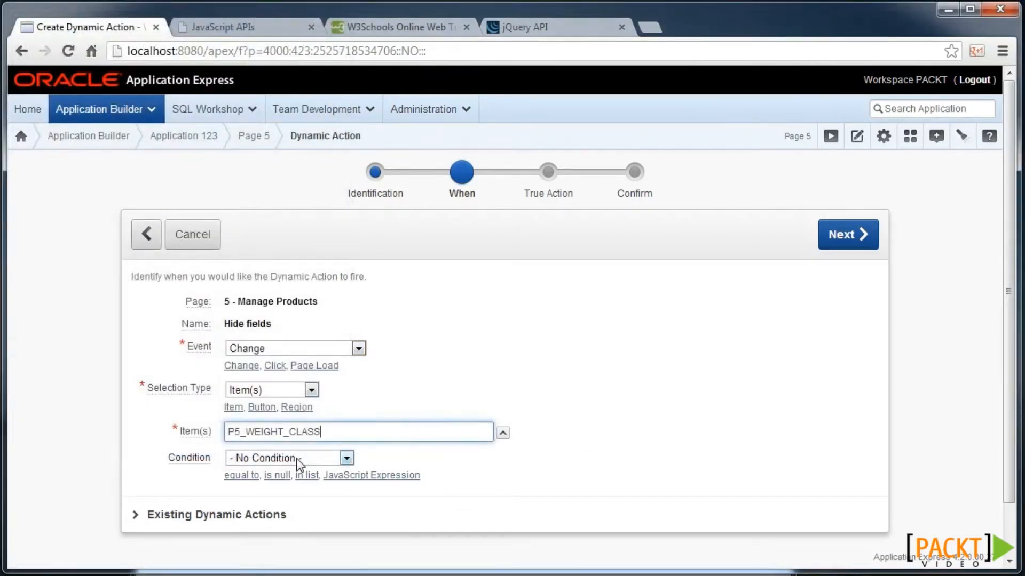
- Add the JavaScript expression condition $v('P5_WEIGHT_CLASS') >= 3 and continue to the action step
{"action": "left_click", "coordinate": [297, 459]}
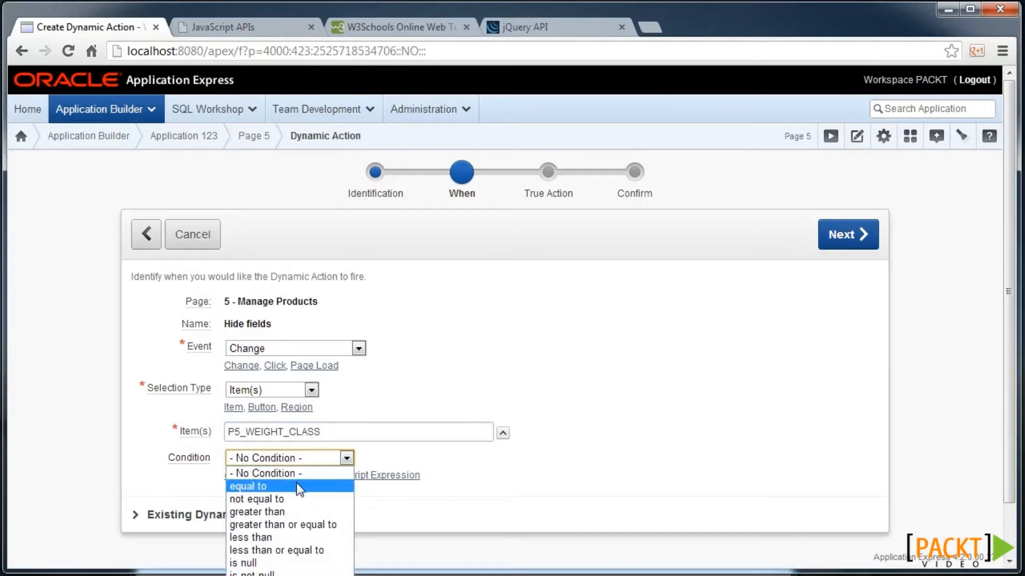
{"action": "left_click", "coordinate": [502, 433]}
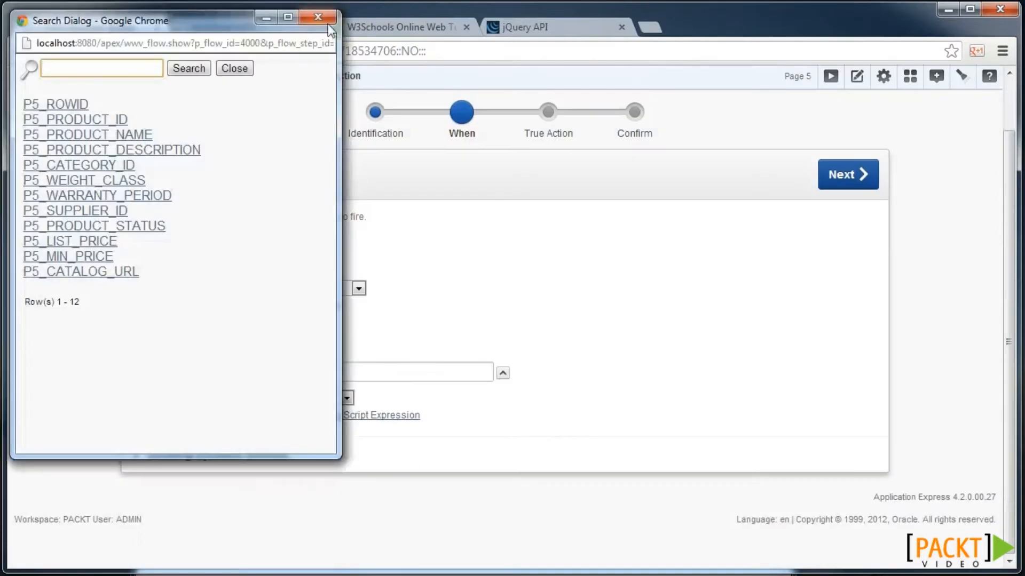
{"action": "left_click", "coordinate": [319, 16]}
{"action": "left_click", "coordinate": [344, 399]}
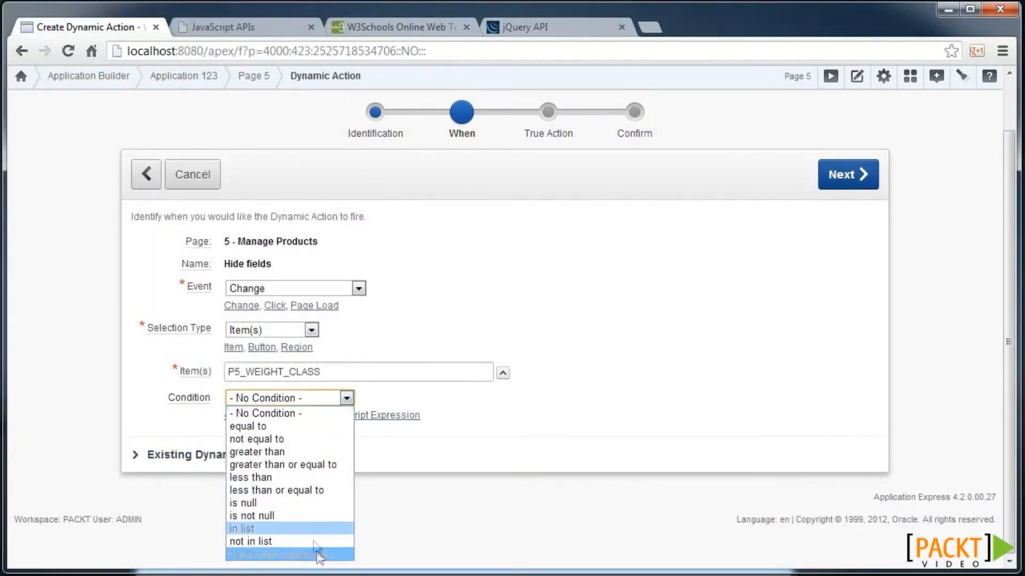
{"action": "left_click", "coordinate": [318, 554]}
{"action": "type", "text": "$v('Pn_WEIGHT_CLASS') >= 3"}
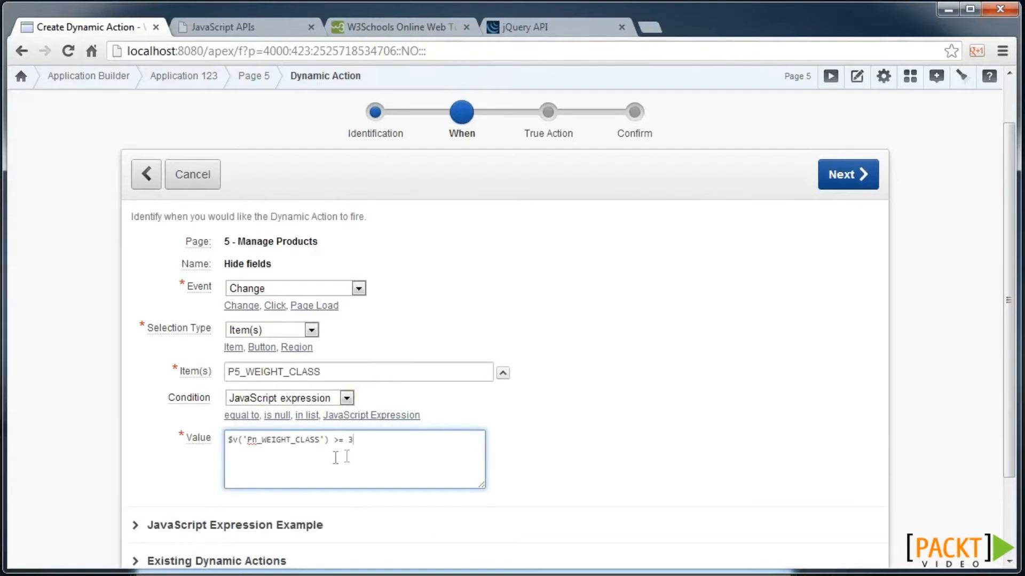
{"action": "type", "text": "5"}
{"action": "left_click", "coordinate": [865, 184]}
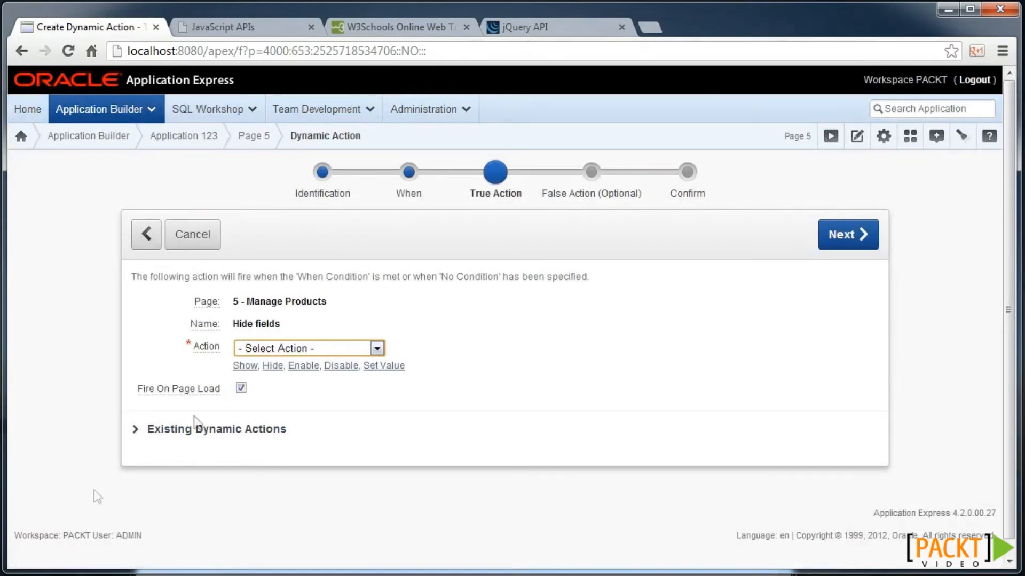
- Make the true action Hide the item P5_CATALOG_URL and create the dynamic action
{"action": "left_click", "coordinate": [275, 367]}
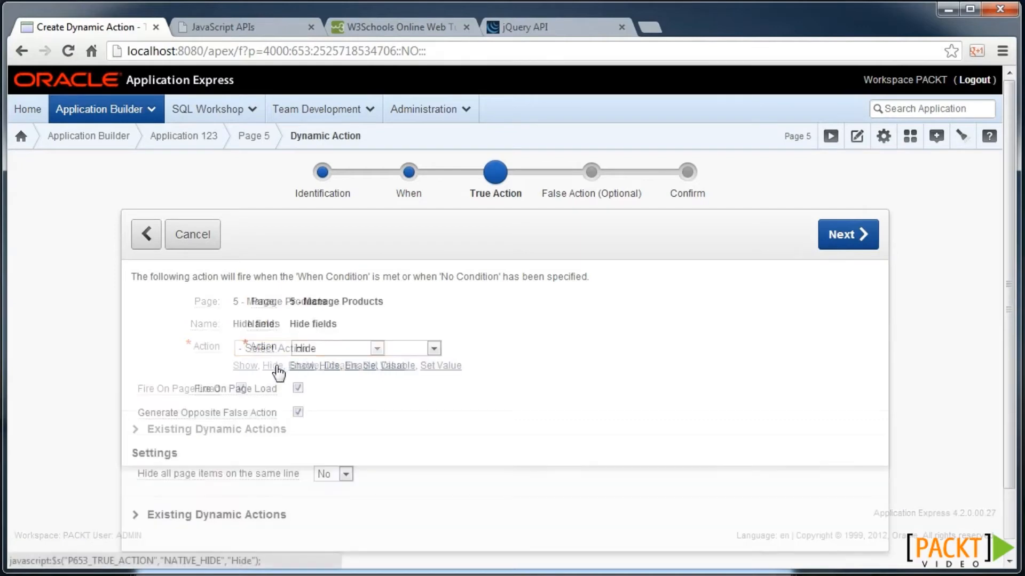
{"action": "scroll", "coordinate": [323, 395], "scroll_direction": "down", "scroll_amount": 2}
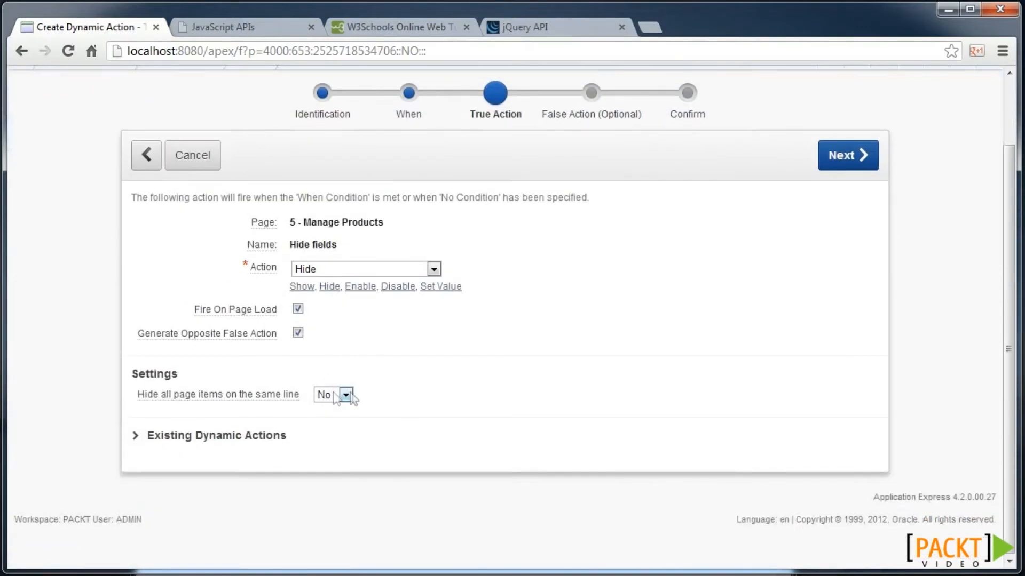
{"action": "left_click", "coordinate": [856, 168]}
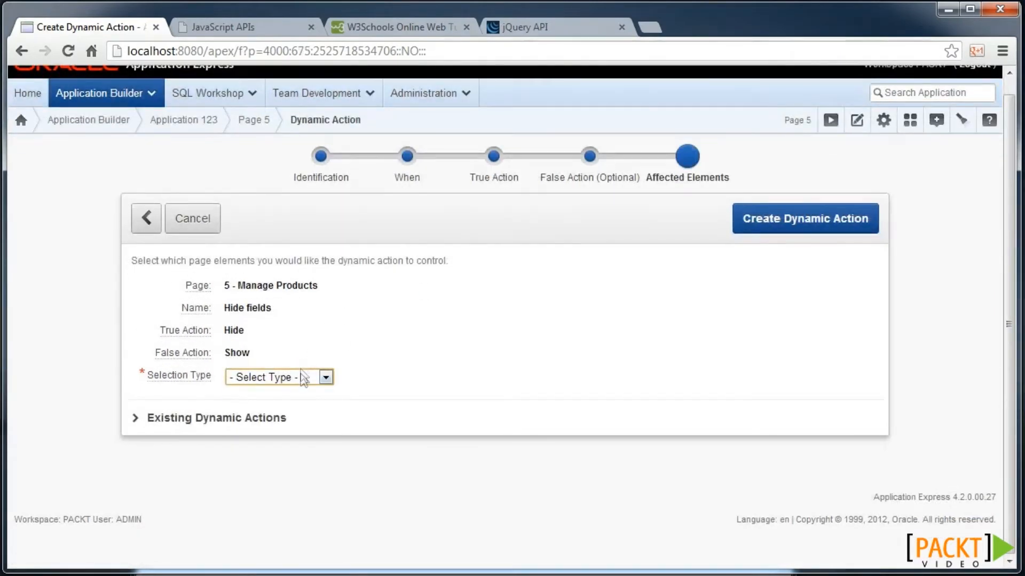
{"action": "left_click", "coordinate": [303, 378]}
{"action": "left_click", "coordinate": [293, 405]}
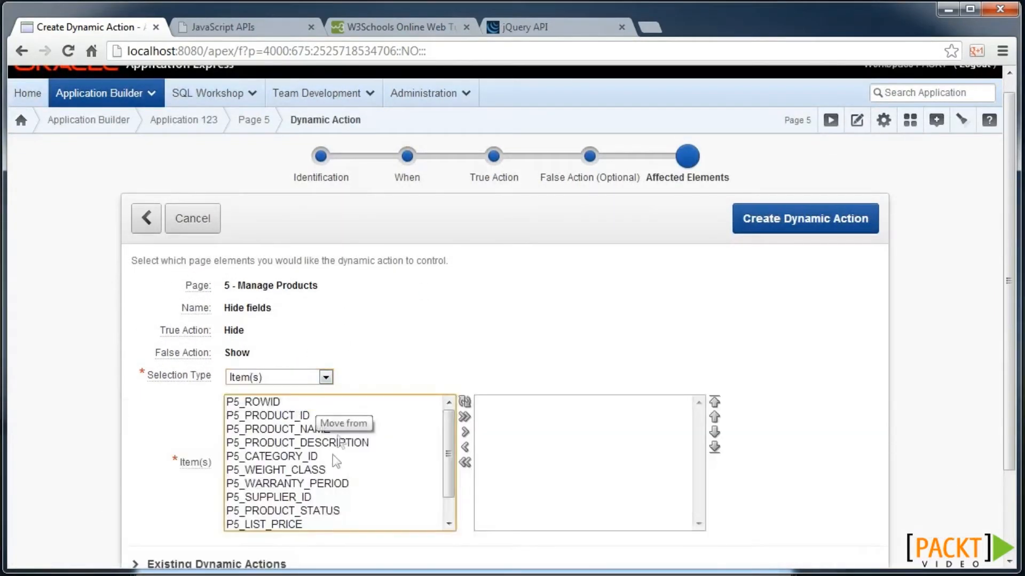
{"action": "left_click", "coordinate": [310, 498]}
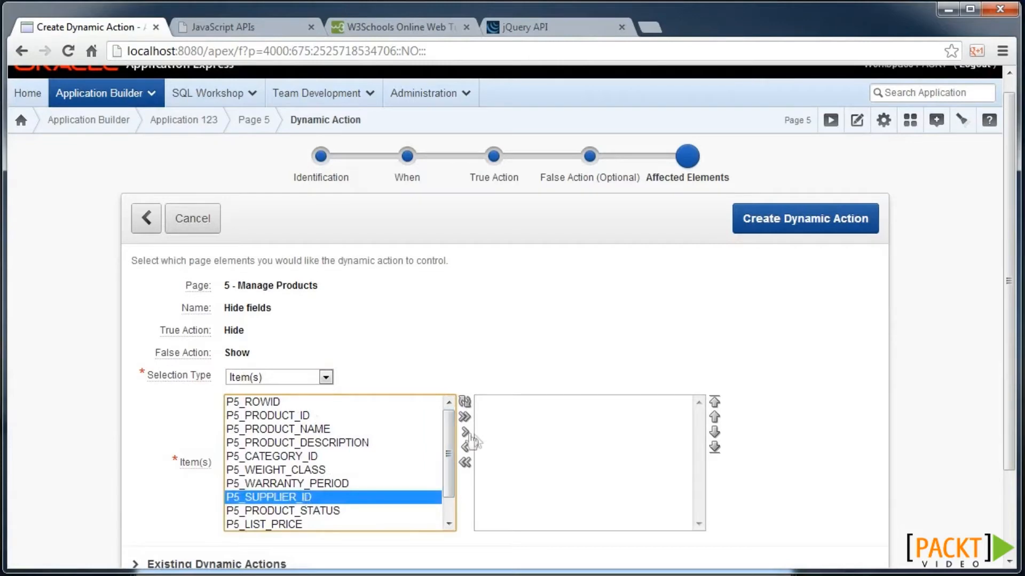
{"action": "scroll", "coordinate": [414, 485], "scroll_direction": "down", "scroll_amount": 3}
{"action": "left_click", "coordinate": [361, 505]}
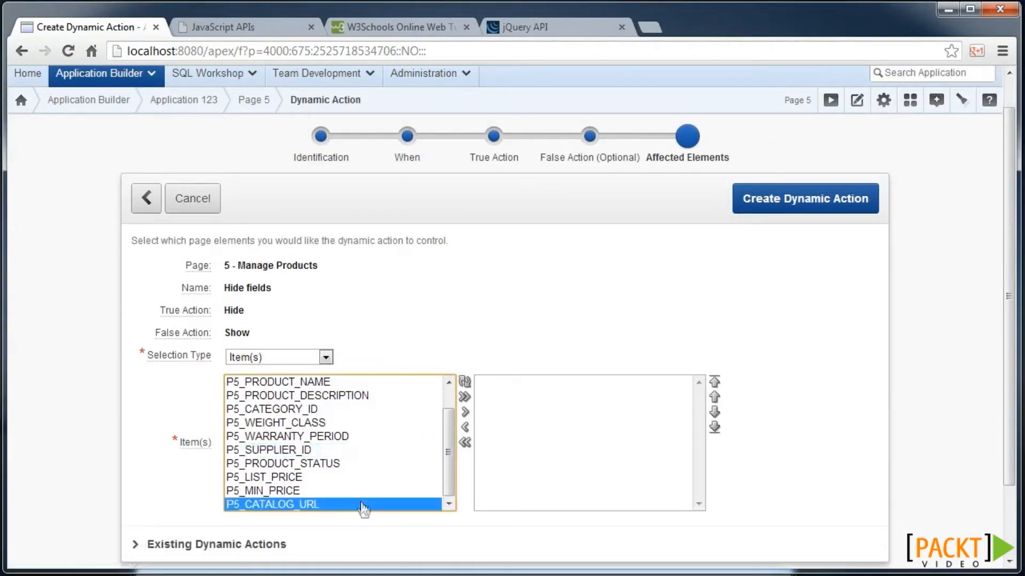
{"action": "left_click", "coordinate": [465, 413]}
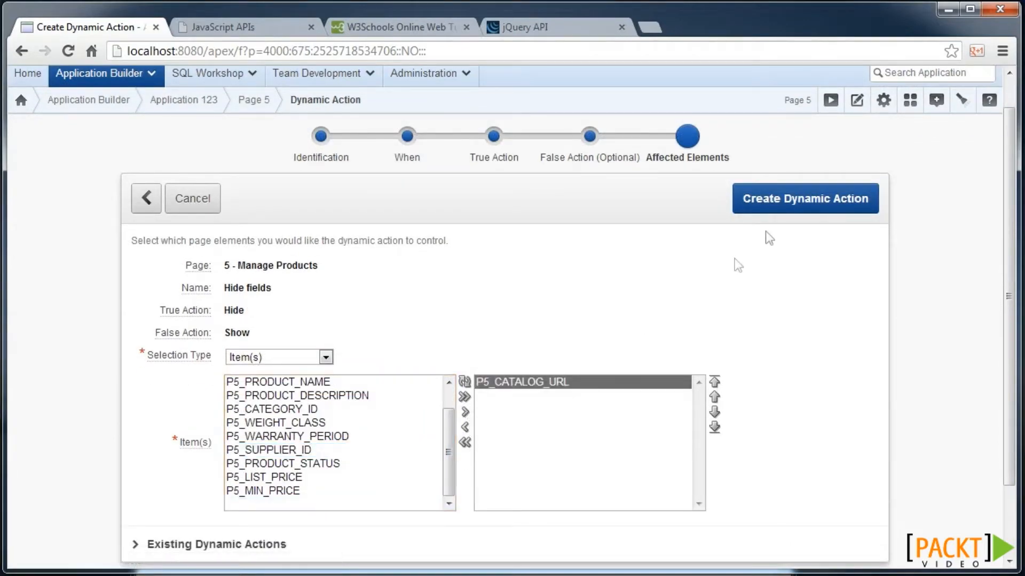
{"action": "left_click", "coordinate": [798, 201]}
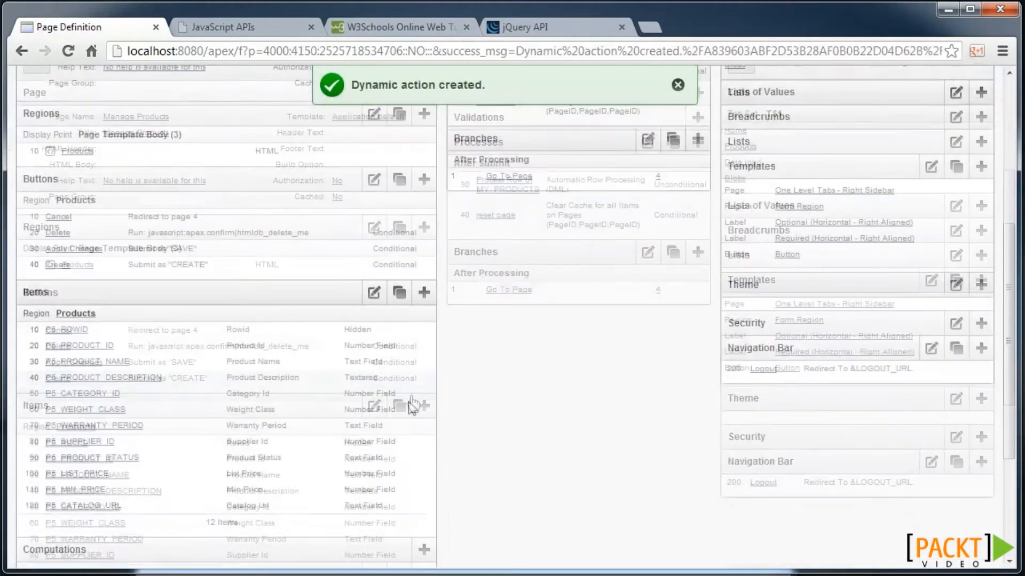
- Open the Hide fields dynamic action and add a new Disable true action
{"action": "scroll", "coordinate": [385, 412], "scroll_direction": "down", "scroll_amount": 5}
{"action": "left_click", "coordinate": [48, 527]}
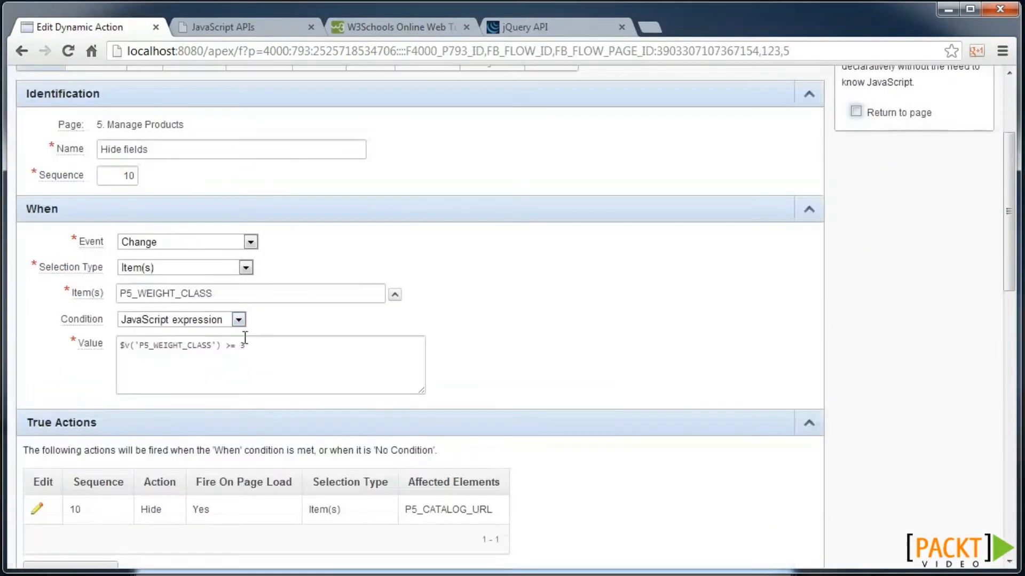
{"action": "scroll", "coordinate": [246, 330], "scroll_direction": "down", "scroll_amount": 5}
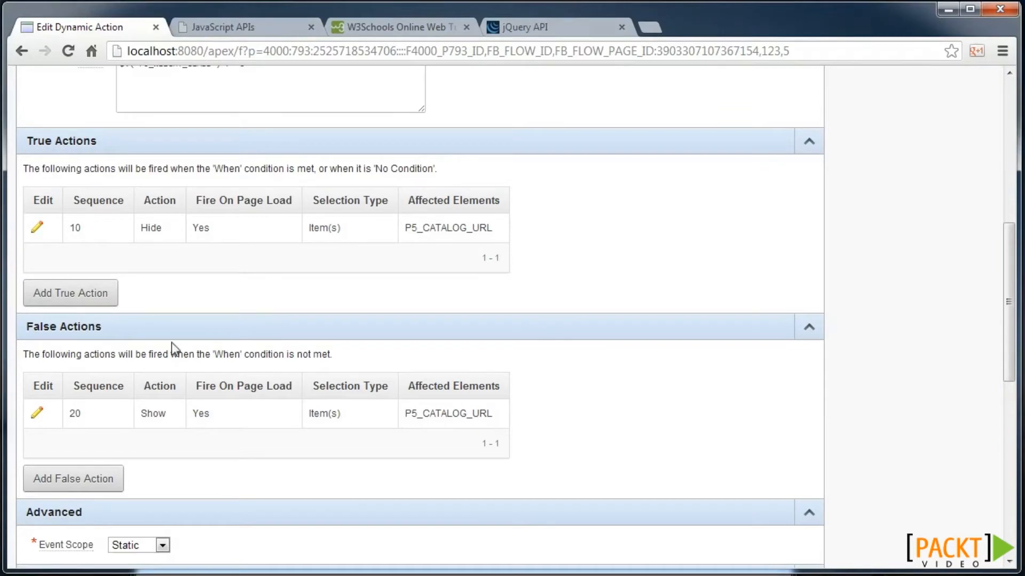
{"action": "left_click", "coordinate": [81, 296]}
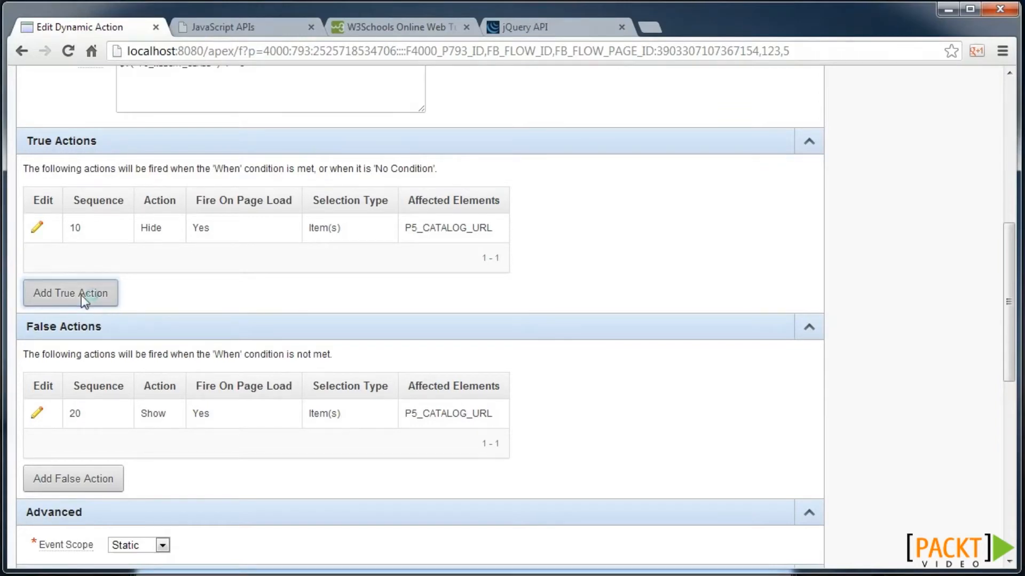
{"action": "scroll", "coordinate": [216, 363], "scroll_direction": "down", "scroll_amount": 1}
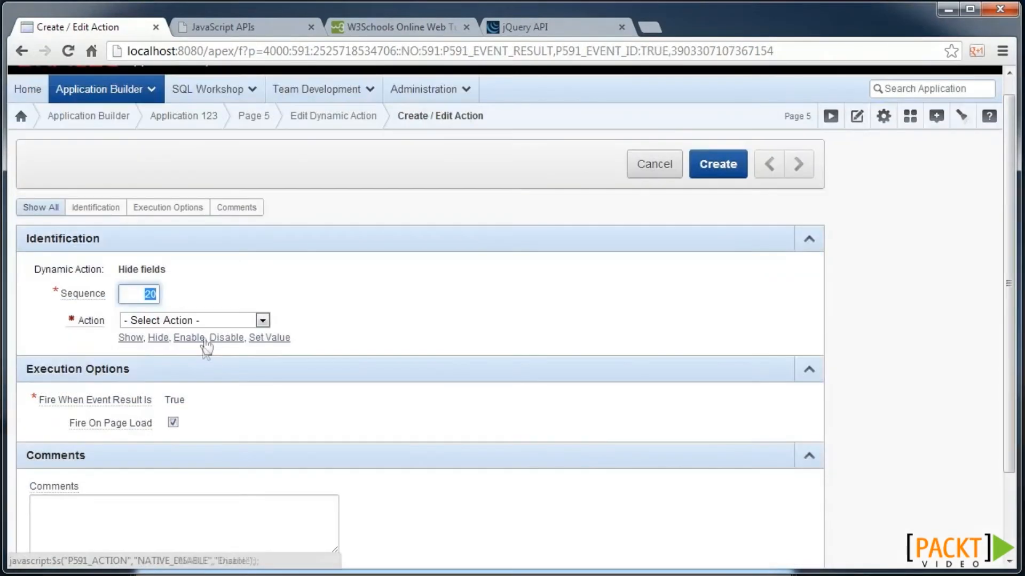
{"action": "left_click", "coordinate": [226, 344]}
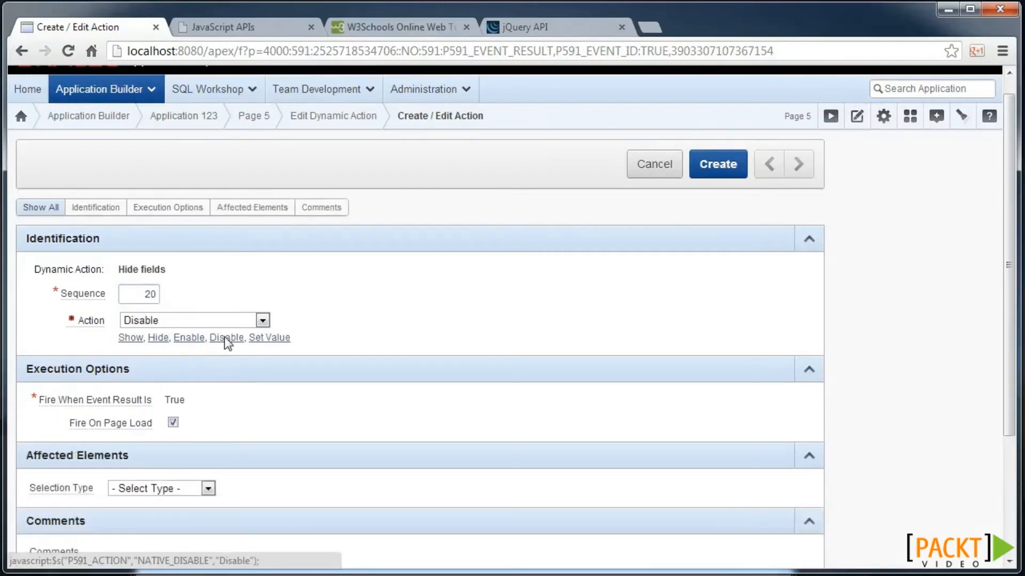
{"action": "scroll", "coordinate": [235, 425], "scroll_direction": "down", "scroll_amount": 2}
- Target the Disable action at the item P5_SUPPLIER_ID and save it
{"action": "left_click", "coordinate": [204, 408]}
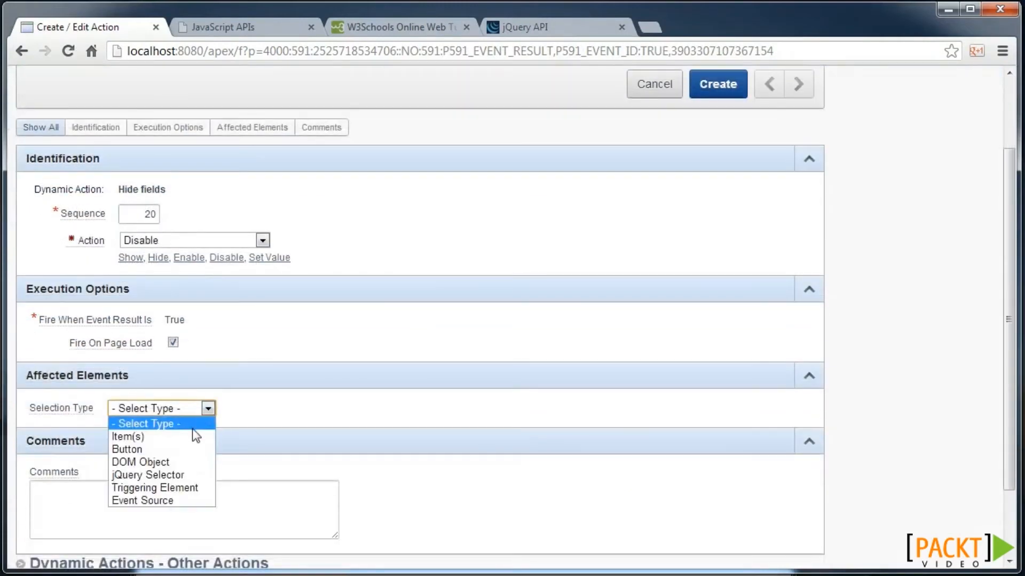
{"action": "left_click", "coordinate": [193, 432]}
{"action": "scroll", "coordinate": [252, 405], "scroll_direction": "down", "scroll_amount": 1}
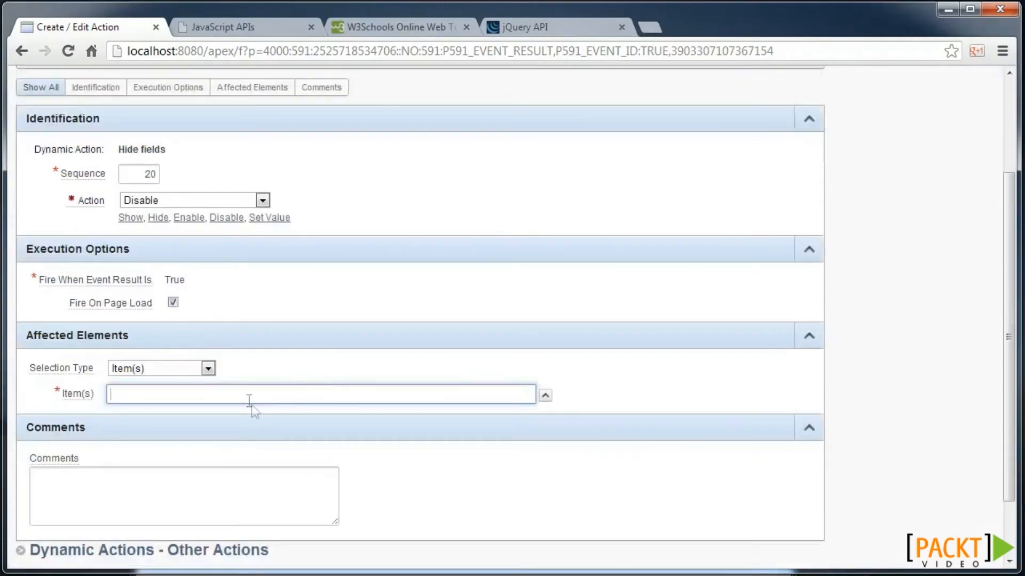
{"action": "left_click", "coordinate": [545, 397]}
{"action": "left_click", "coordinate": [100, 213]}
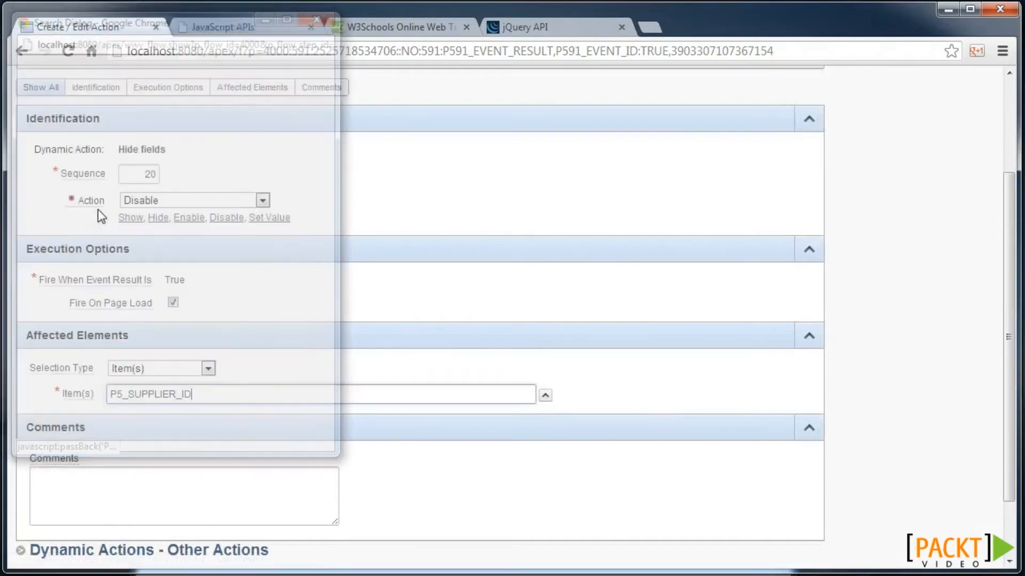
{"action": "scroll", "coordinate": [711, 277], "scroll_direction": "up", "scroll_amount": 3}
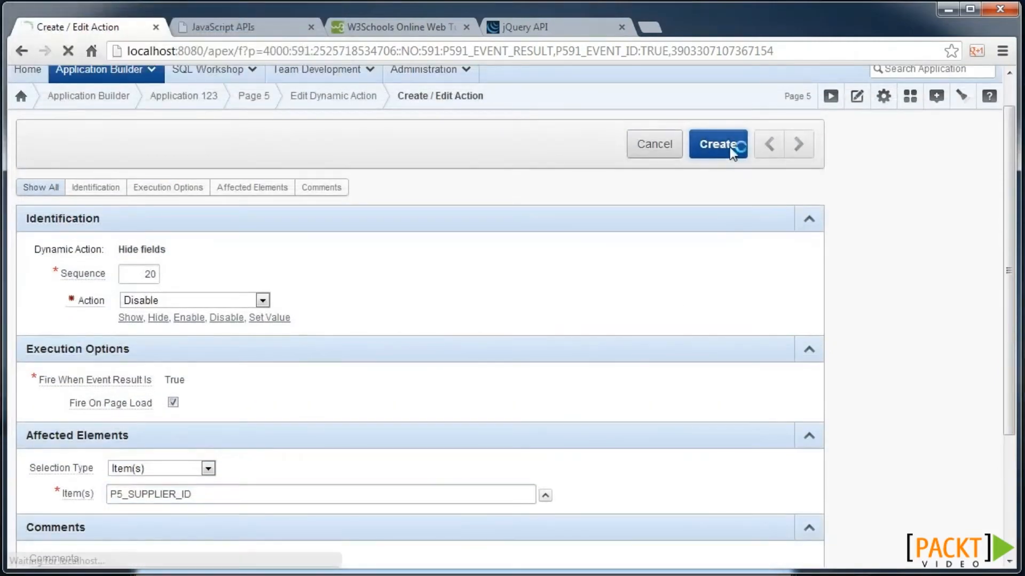
{"action": "left_click", "coordinate": [729, 146]}
{"action": "scroll", "coordinate": [181, 400], "scroll_direction": "down", "scroll_amount": 3}
{"action": "scroll", "coordinate": [173, 397], "scroll_direction": "down", "scroll_amount": 5}
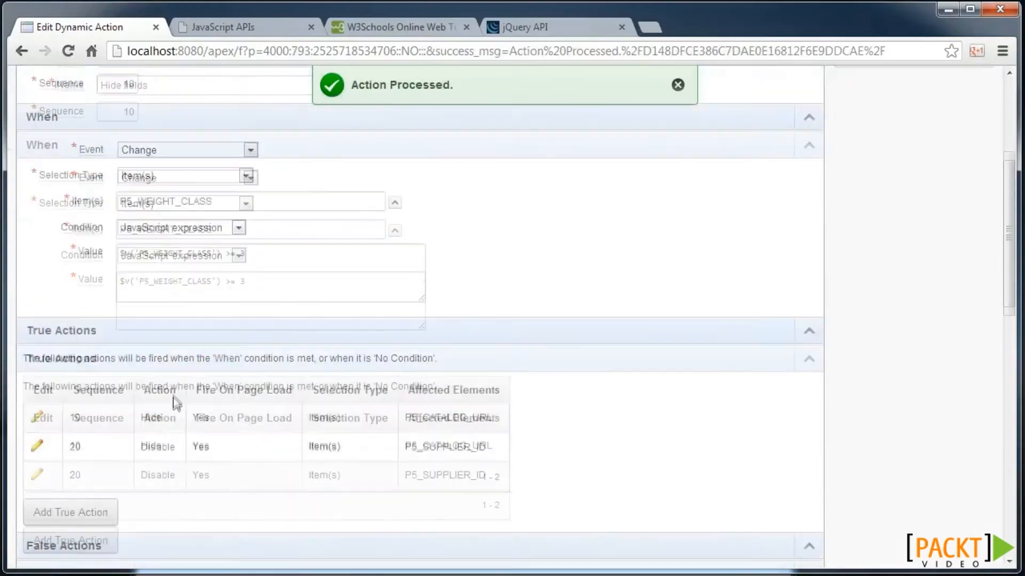
- Add an Enable false action on P5_SUPPLIER_ID with Fire On Page Load unchecked
{"action": "left_click", "coordinate": [87, 517]}
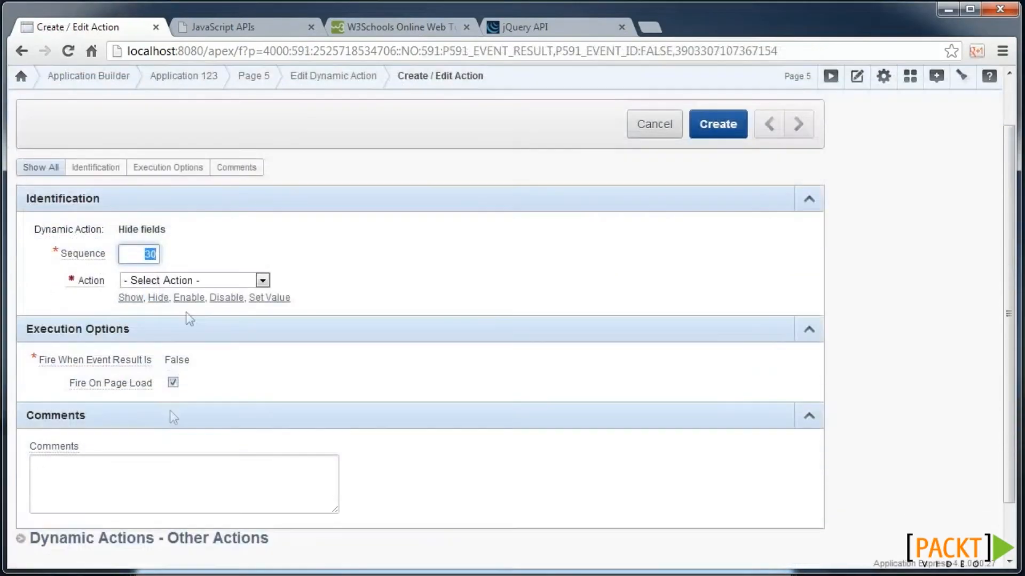
{"action": "left_click", "coordinate": [189, 297]}
{"action": "left_click", "coordinate": [192, 450]}
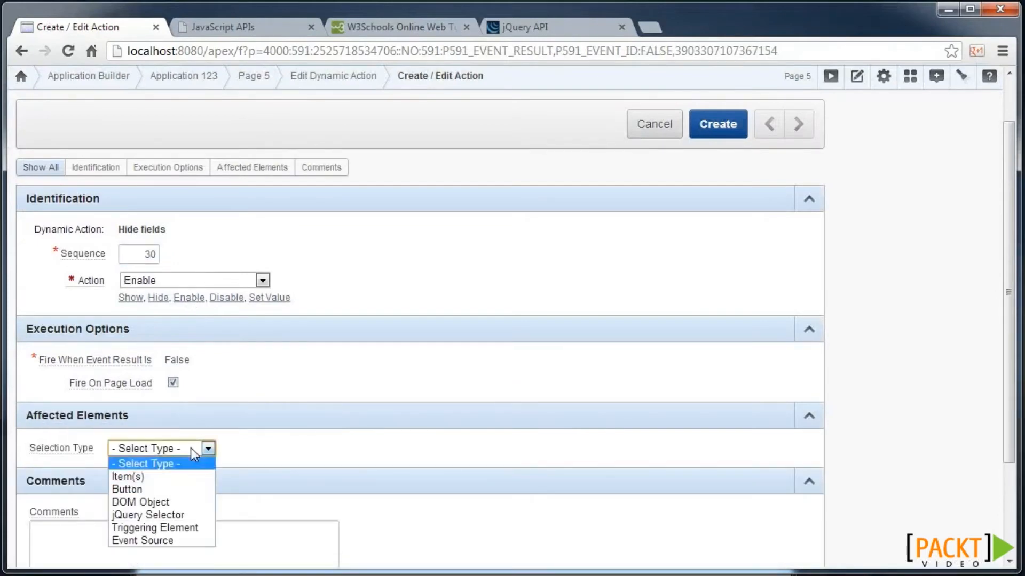
{"action": "left_click", "coordinate": [176, 476]}
{"action": "scroll", "coordinate": [219, 482], "scroll_direction": "down", "scroll_amount": 1}
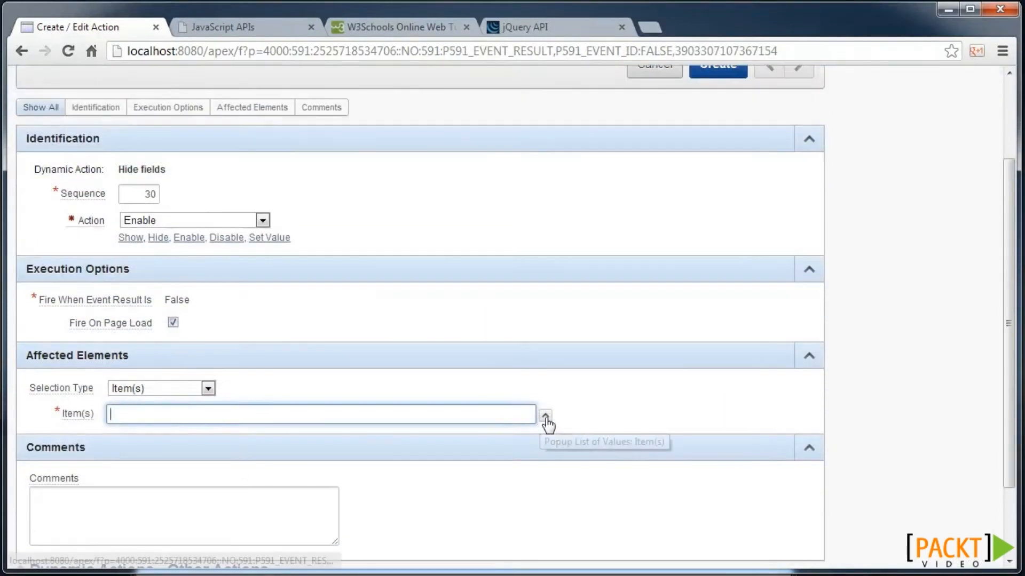
{"action": "left_click", "coordinate": [545, 416]}
{"action": "left_click", "coordinate": [90, 208]}
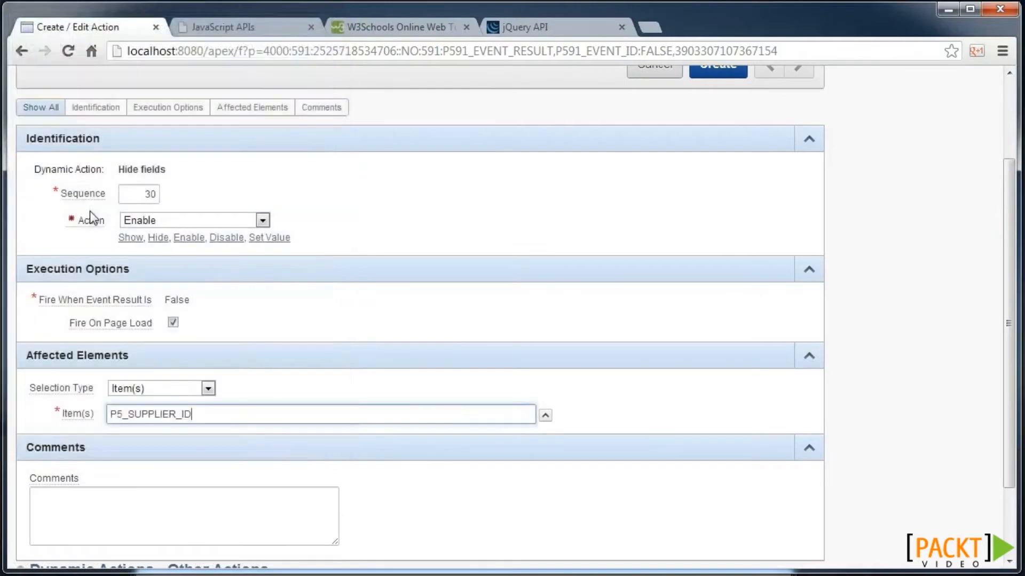
{"action": "left_click", "coordinate": [173, 323]}
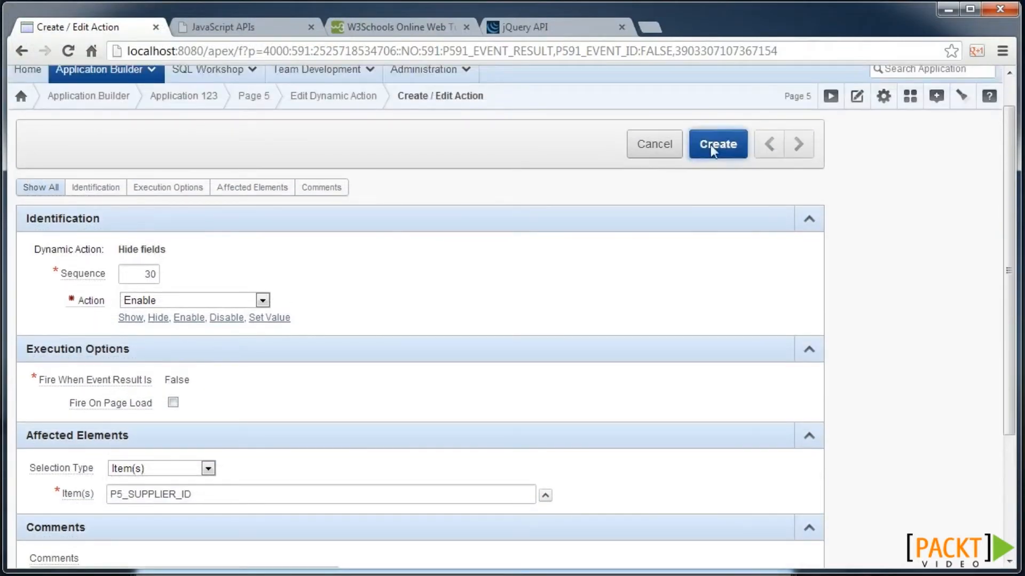
{"action": "left_click", "coordinate": [710, 146]}
{"action": "scroll", "coordinate": [298, 335], "scroll_direction": "down", "scroll_amount": 2}
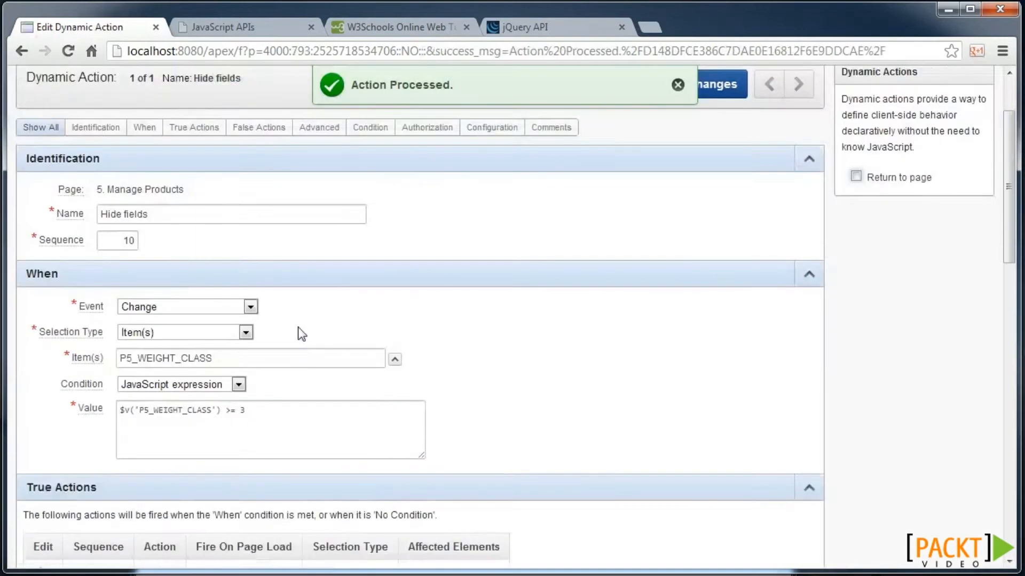
{"action": "scroll", "coordinate": [301, 334], "scroll_direction": "down", "scroll_amount": 6}
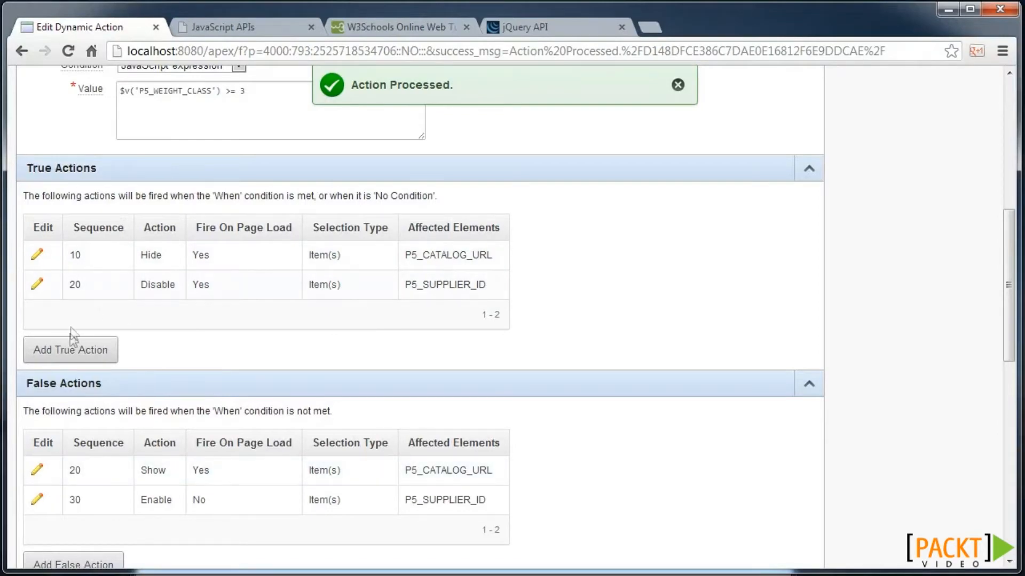
{"action": "scroll", "coordinate": [747, 315], "scroll_direction": "up", "scroll_amount": 2}
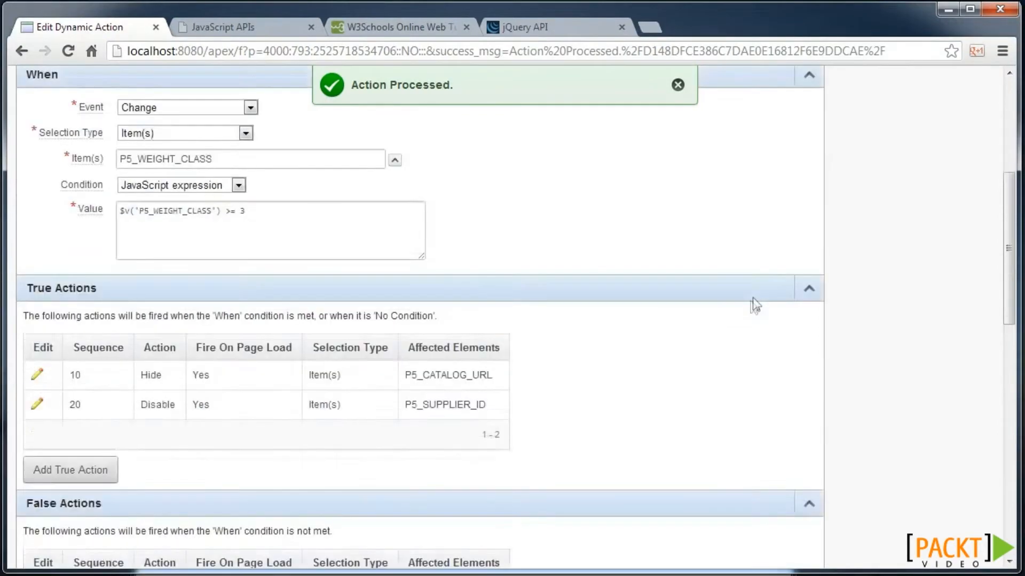
{"action": "scroll", "coordinate": [754, 306], "scroll_direction": "up", "scroll_amount": 5}
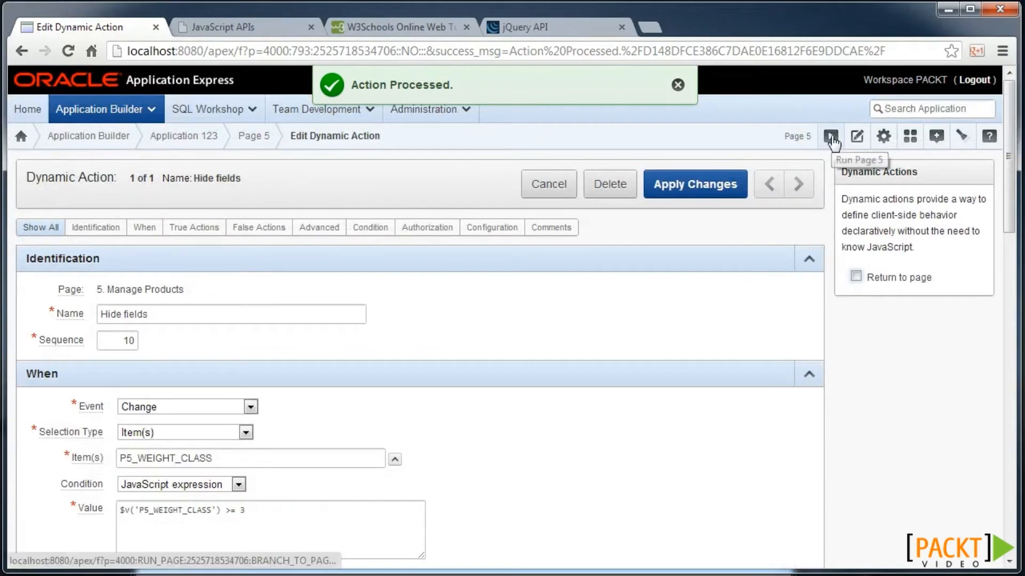
- Run page 5 and set Weight Class to 4 to trigger the Hide fields action
{"action": "left_click", "coordinate": [831, 137]}
{"action": "scroll", "coordinate": [467, 373], "scroll_direction": "down", "scroll_amount": 1}
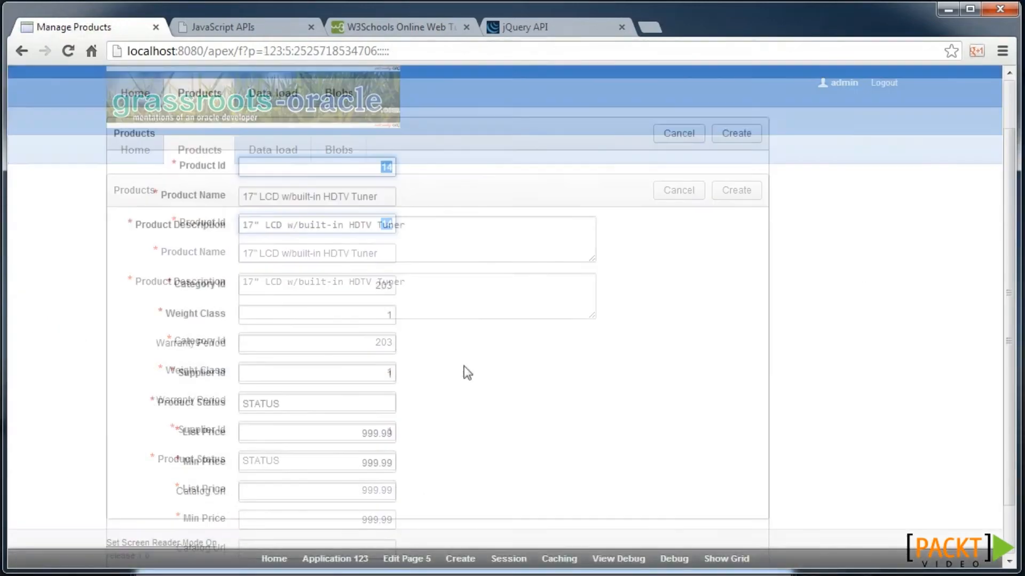
{"action": "double_click", "coordinate": [393, 314]}
{"action": "type", "text": "4"}
{"action": "key", "text": "Tab"}
{"action": "scroll", "coordinate": [492, 315], "scroll_direction": "up", "scroll_amount": 1}
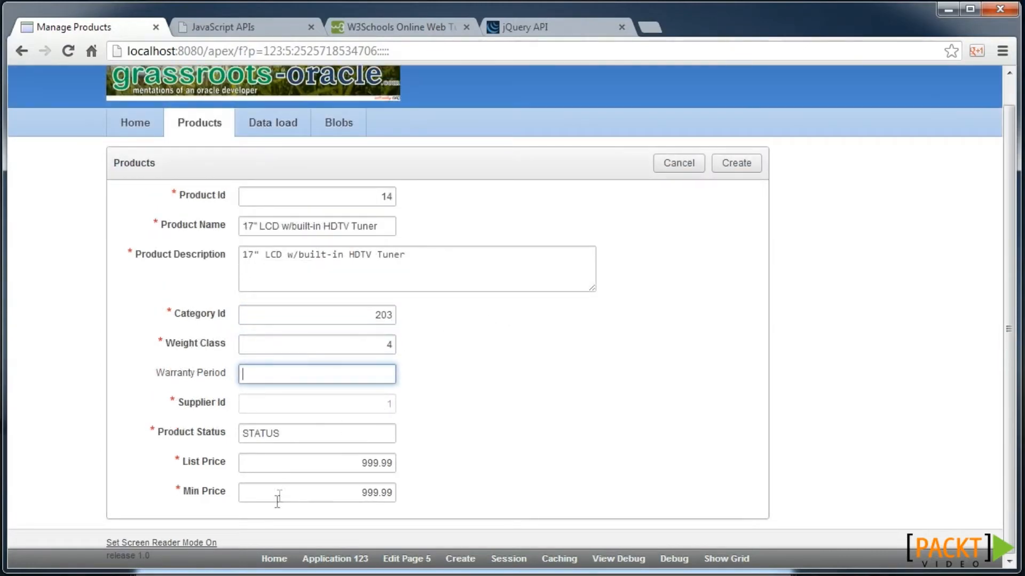
- Change Weight Class to 2 and confirm Supplier Id becomes editable again
{"action": "double_click", "coordinate": [384, 347]}
{"action": "type", "text": "2"}
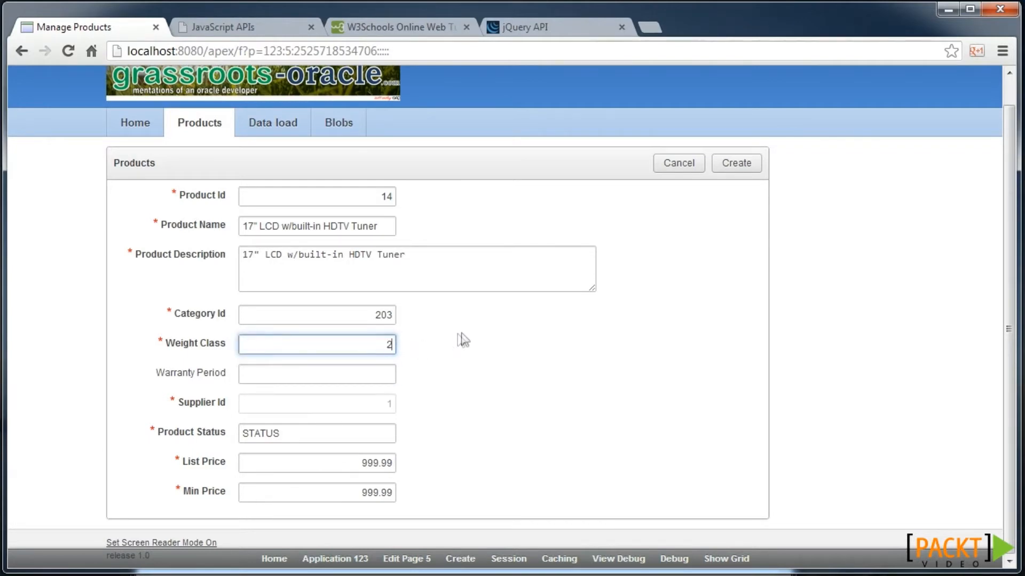
{"action": "key", "text": "Tab"}
{"action": "scroll", "coordinate": [459, 334], "scroll_direction": "down", "scroll_amount": 1}
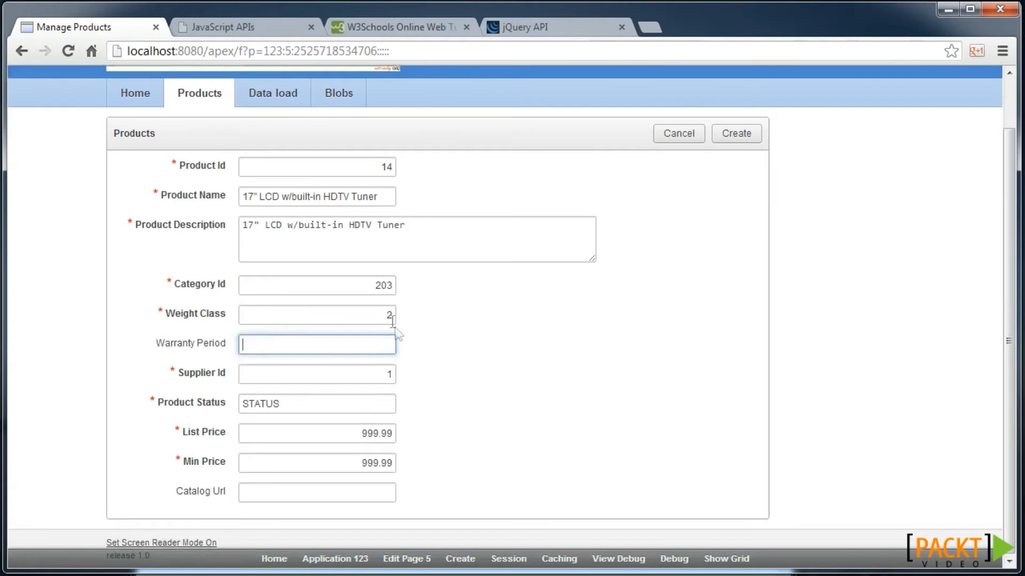
{"action": "left_click", "coordinate": [330, 372]}
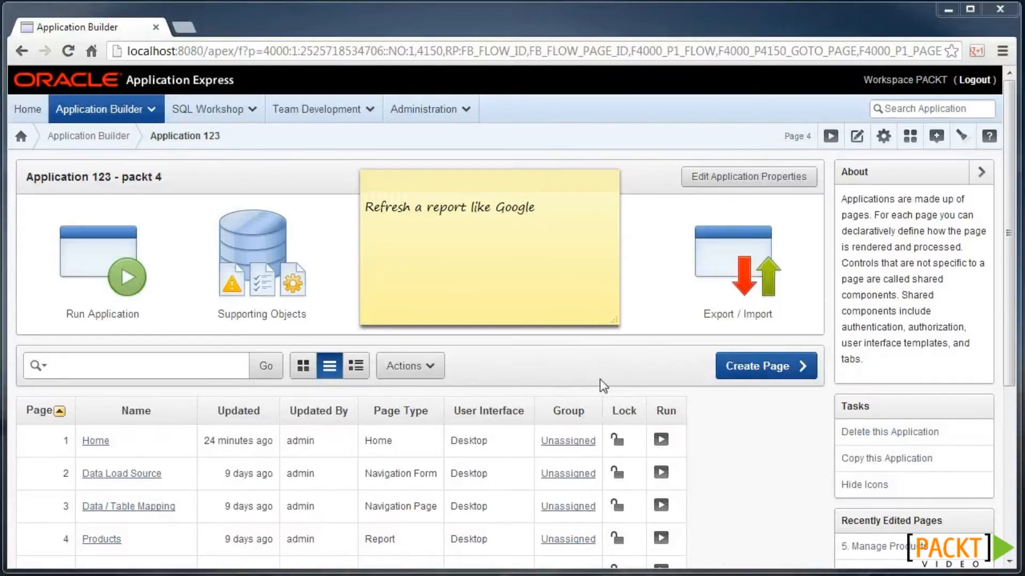
- Run the app, search Products for 'card', then clear the search to list everything
{"action": "left_click", "coordinate": [151, 303]}
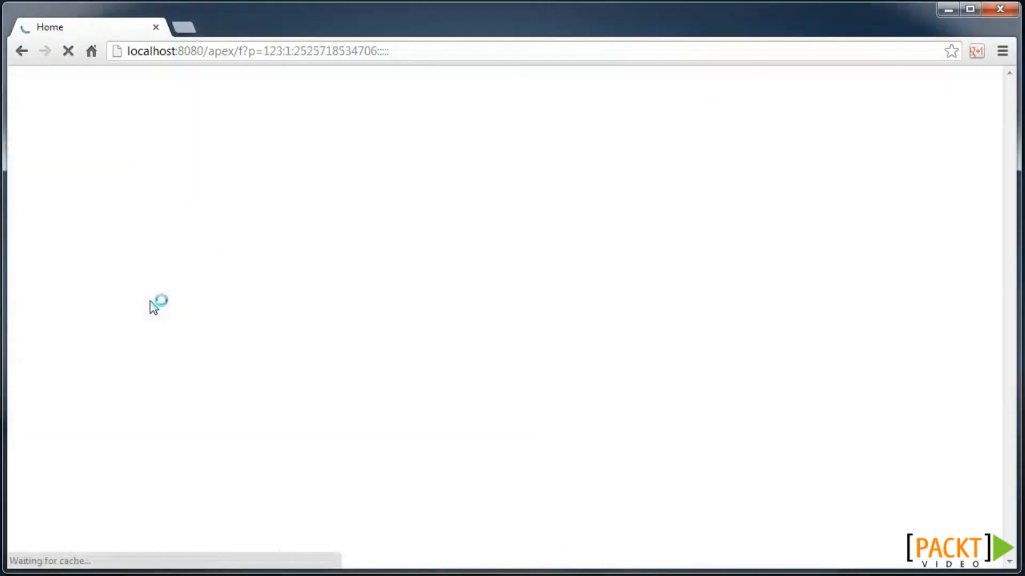
{"action": "left_click", "coordinate": [211, 160]}
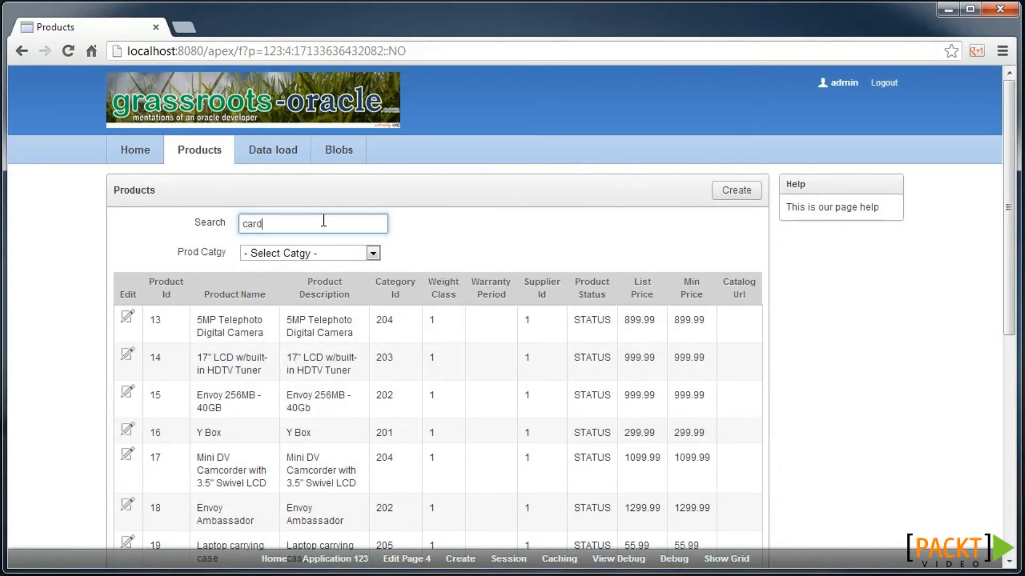
{"action": "key", "text": "Return"}
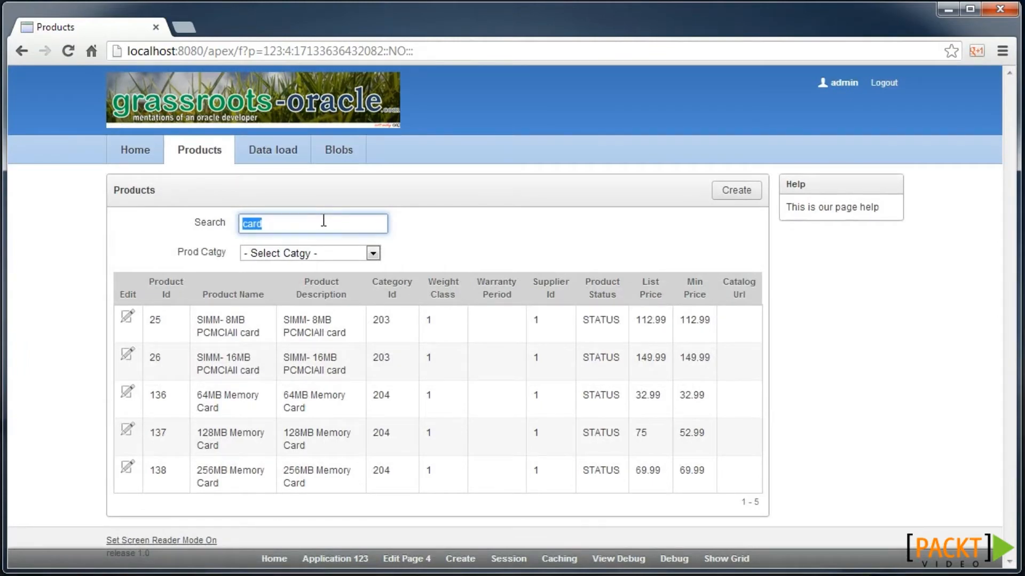
{"action": "key", "text": "BackSpace"}
{"action": "key", "text": "Return"}
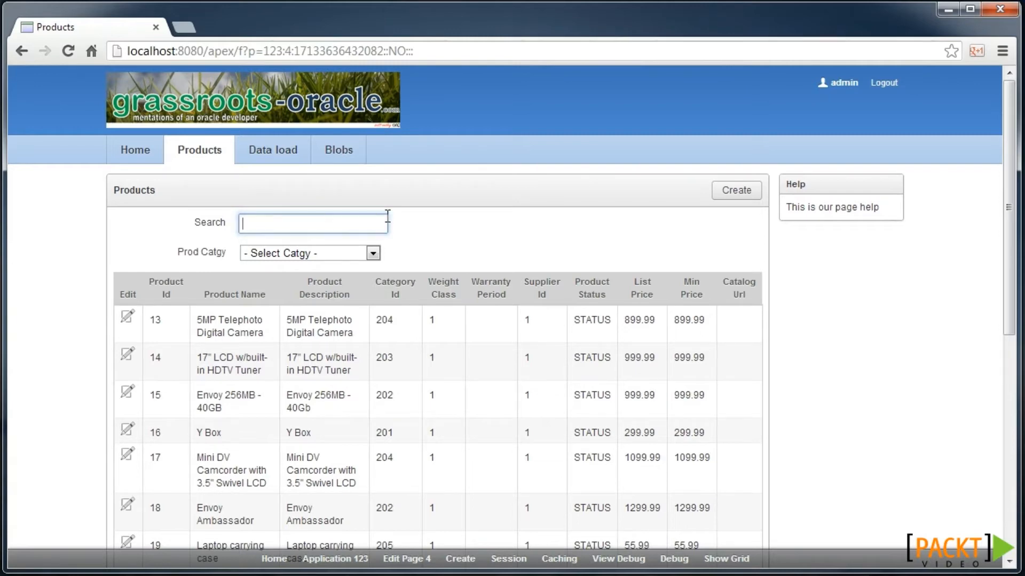
- Replace the Products region query's where clause on page 4 with the new P4_SEARCH condition
{"action": "left_click", "coordinate": [394, 560]}
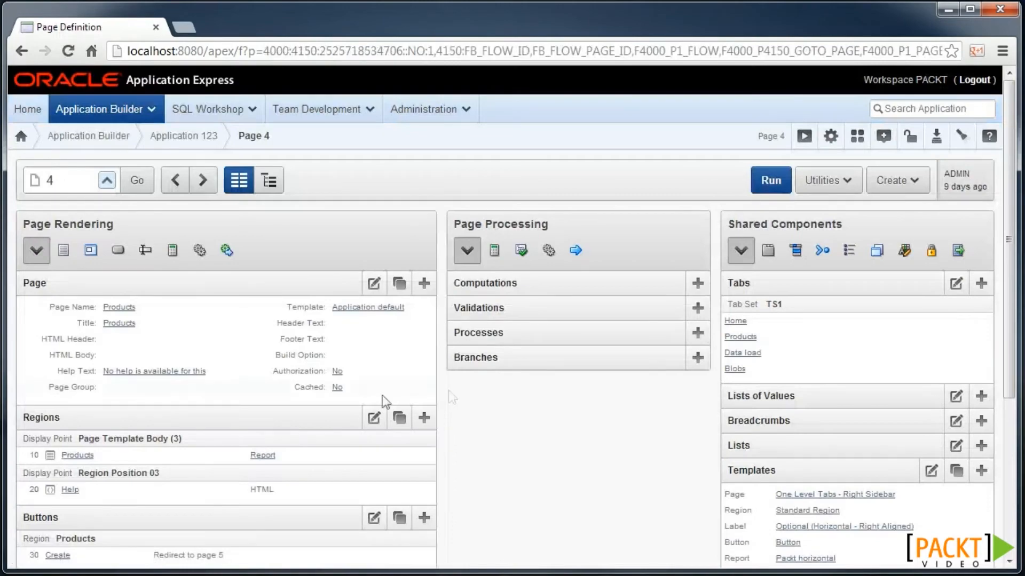
{"action": "scroll", "coordinate": [449, 396], "scroll_direction": "down", "scroll_amount": 1}
{"action": "left_click", "coordinate": [87, 395]}
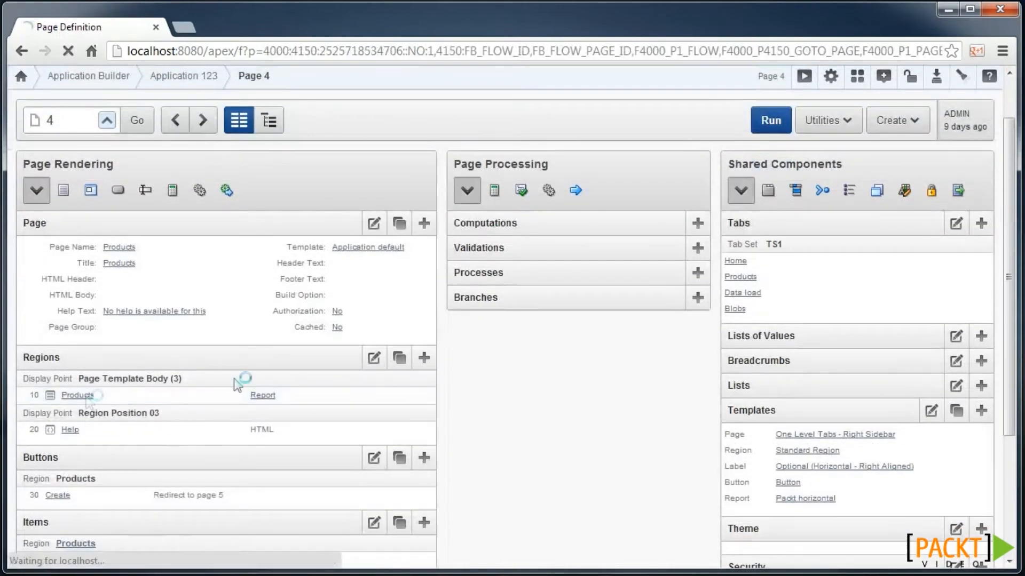
{"action": "scroll", "coordinate": [272, 307], "scroll_direction": "down", "scroll_amount": 1}
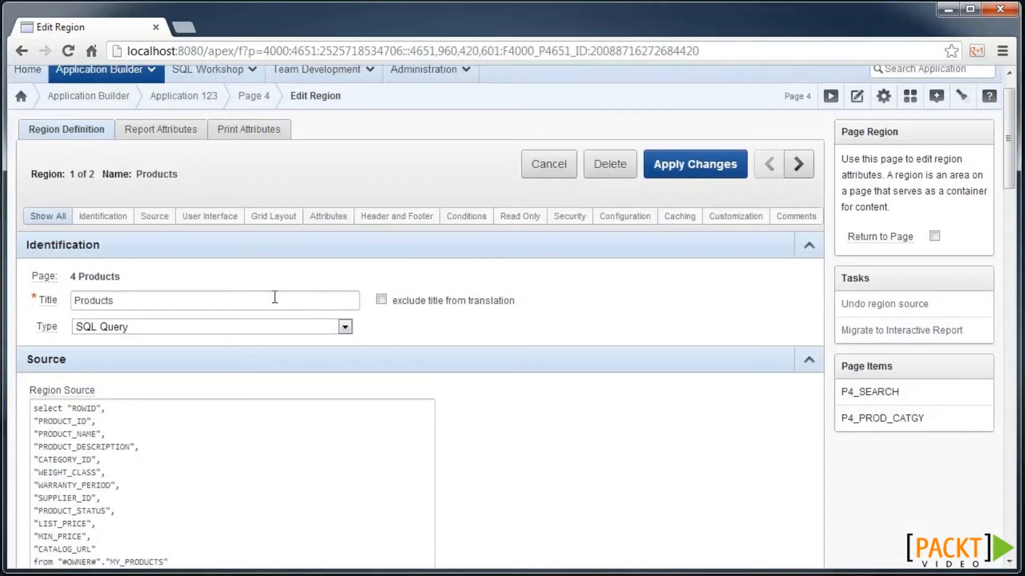
{"action": "scroll", "coordinate": [275, 297], "scroll_direction": "down", "scroll_amount": 2}
{"action": "left_click", "coordinate": [223, 430]}
{"action": "key", "text": "Home"}
{"action": "key", "text": "ctrl+shift+End"}
{"action": "type", "text": "where instr(lower(product_name||product_description), lower(:P4_SEARCH)) > 0 or :P4_SEARCH is null order by product_name, product_description"}
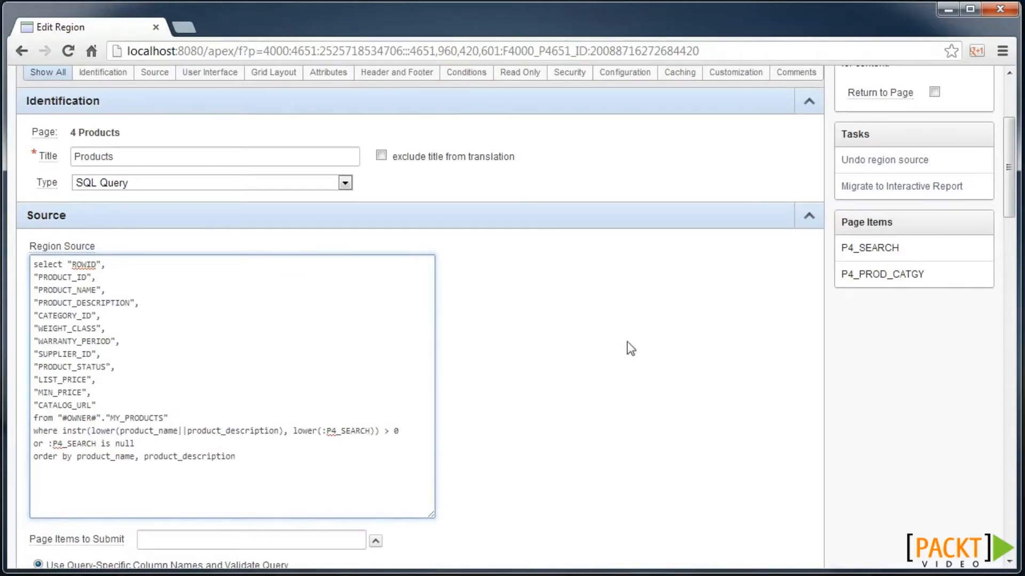
- Enter P4_SEARCH as the region's Page Items to Submit
{"action": "scroll", "coordinate": [672, 299], "scroll_direction": "up", "scroll_amount": 2}
{"action": "scroll", "coordinate": [425, 332], "scroll_direction": "down", "scroll_amount": 3}
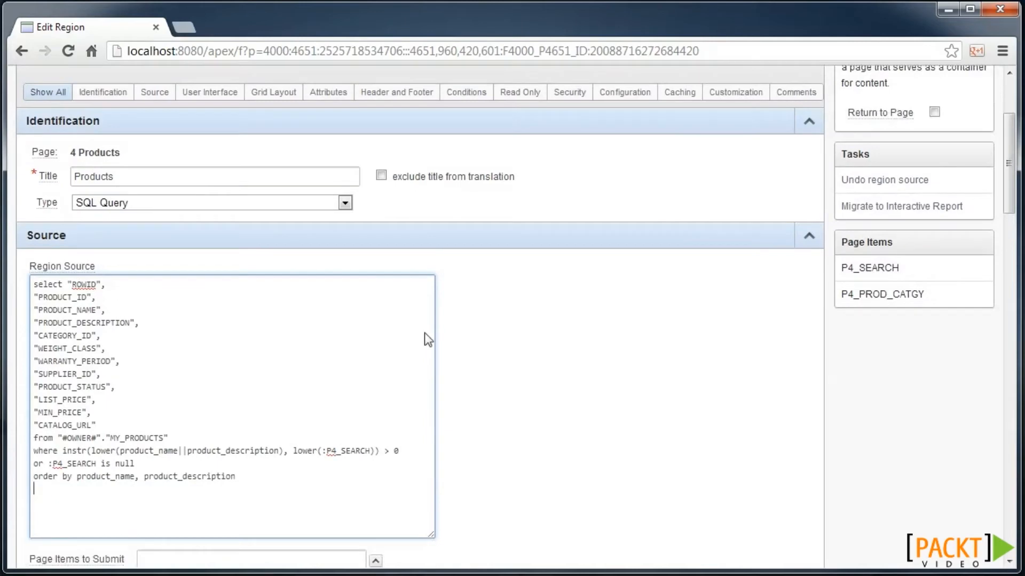
{"action": "double_click", "coordinate": [348, 342]}
{"action": "key", "text": "ctrl+c"}
{"action": "left_click", "coordinate": [268, 451]}
{"action": "key", "text": "ctrl+v"}
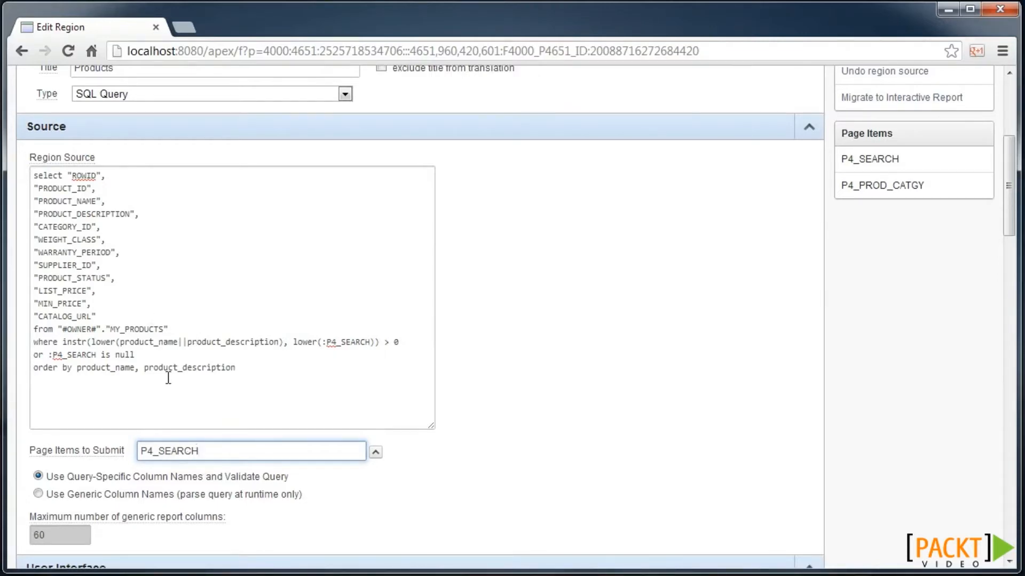
{"action": "scroll", "coordinate": [179, 334], "scroll_direction": "up", "scroll_amount": 5}
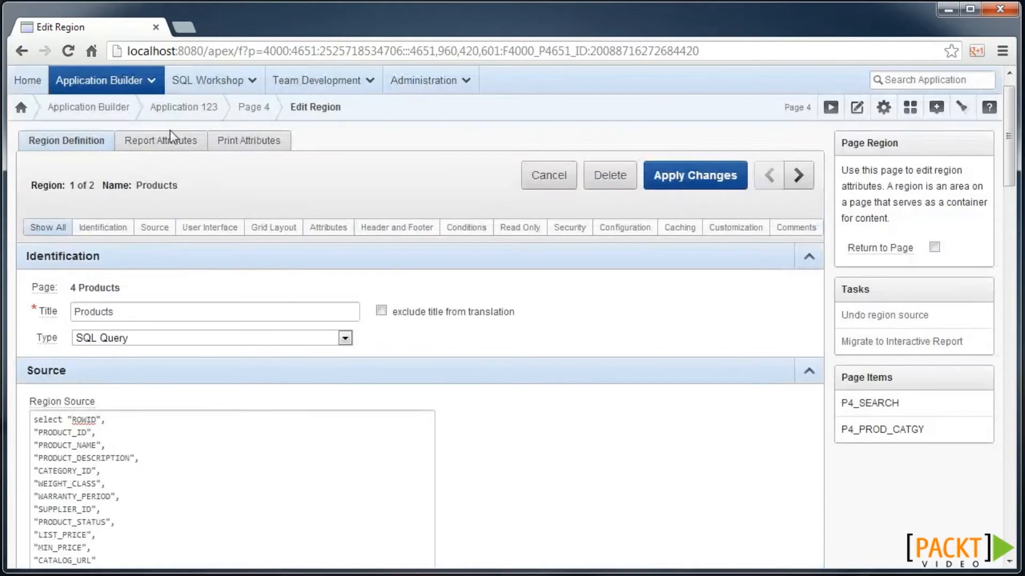
- Set Enable Partial Page Refresh to Yes in the report attributes and apply the changes
{"action": "left_click", "coordinate": [167, 140]}
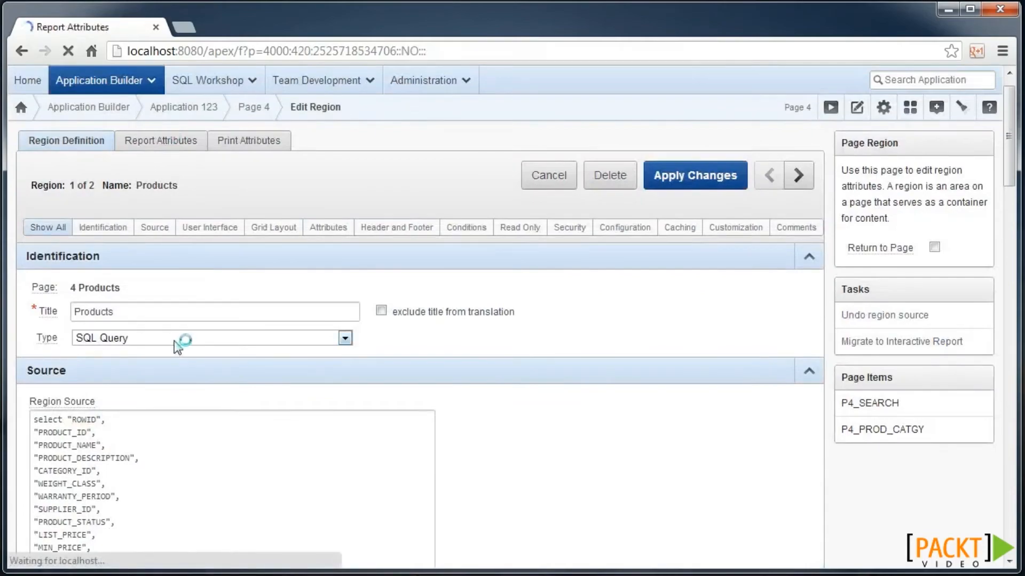
{"action": "scroll", "coordinate": [176, 347], "scroll_direction": "down", "scroll_amount": 7}
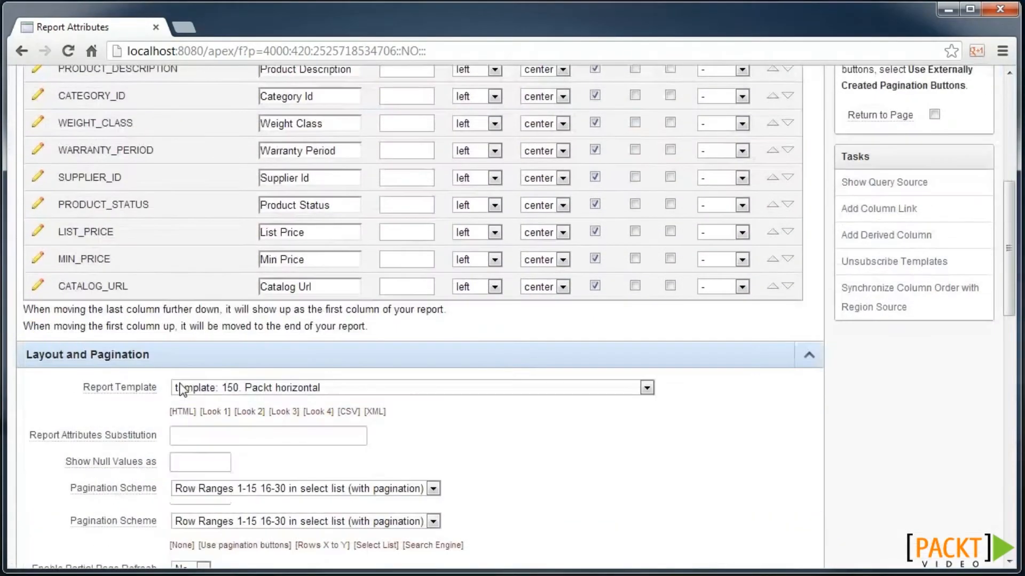
{"action": "scroll", "coordinate": [182, 390], "scroll_direction": "down", "scroll_amount": 2}
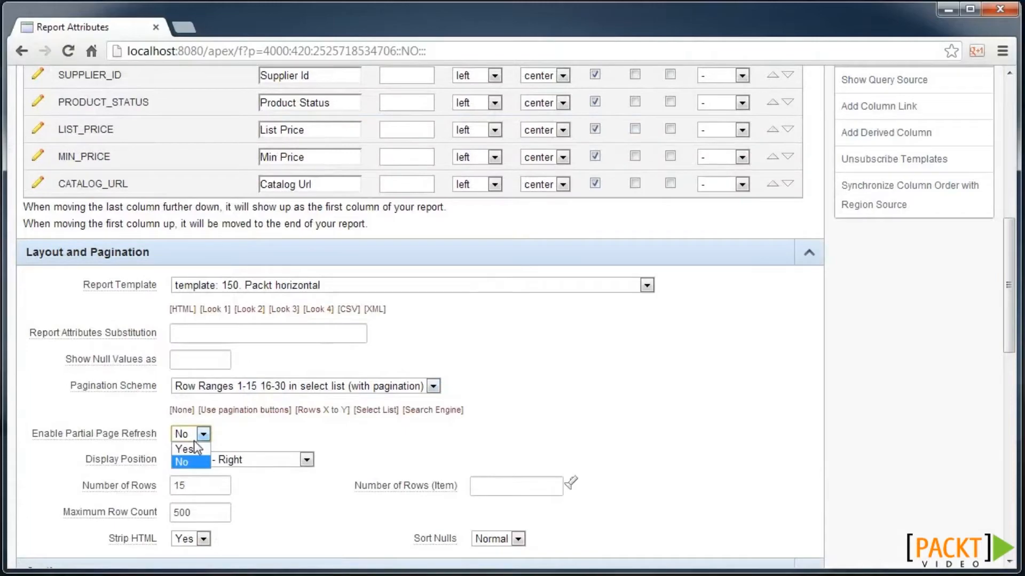
{"action": "left_click", "coordinate": [198, 450]}
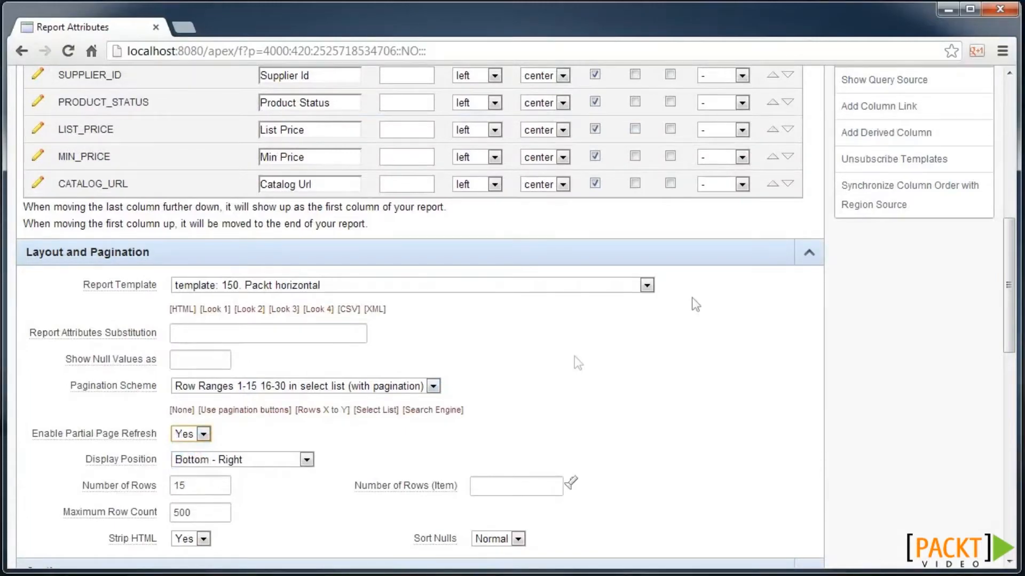
{"action": "left_click", "coordinate": [808, 262]}
{"action": "left_click", "coordinate": [764, 209]}
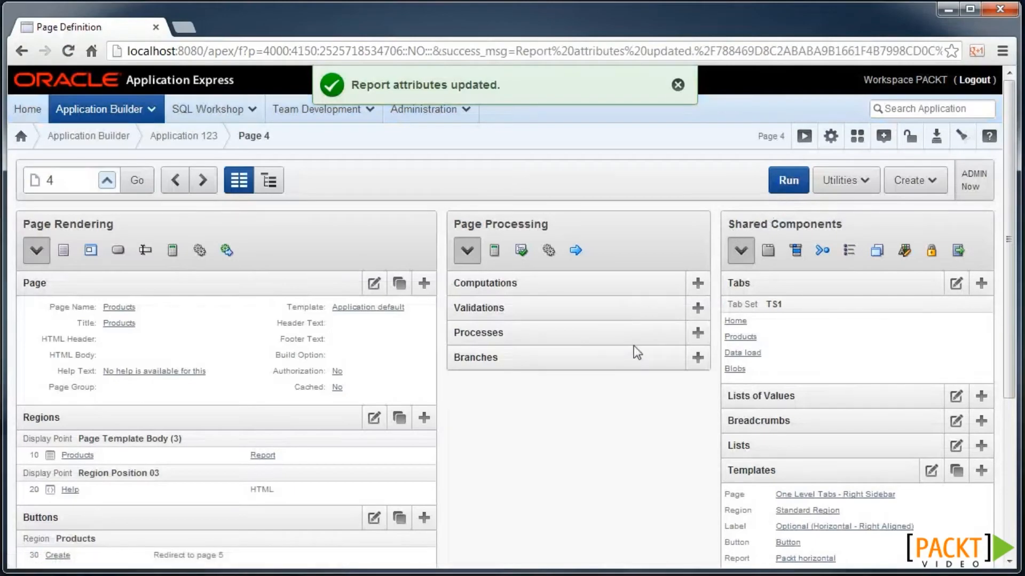
- Start a page 4 dynamic action 'Refresh report' firing on Key Release of P4_SEARCH
{"action": "scroll", "coordinate": [453, 433], "scroll_direction": "down", "scroll_amount": 2}
{"action": "scroll", "coordinate": [454, 433], "scroll_direction": "down", "scroll_amount": 3}
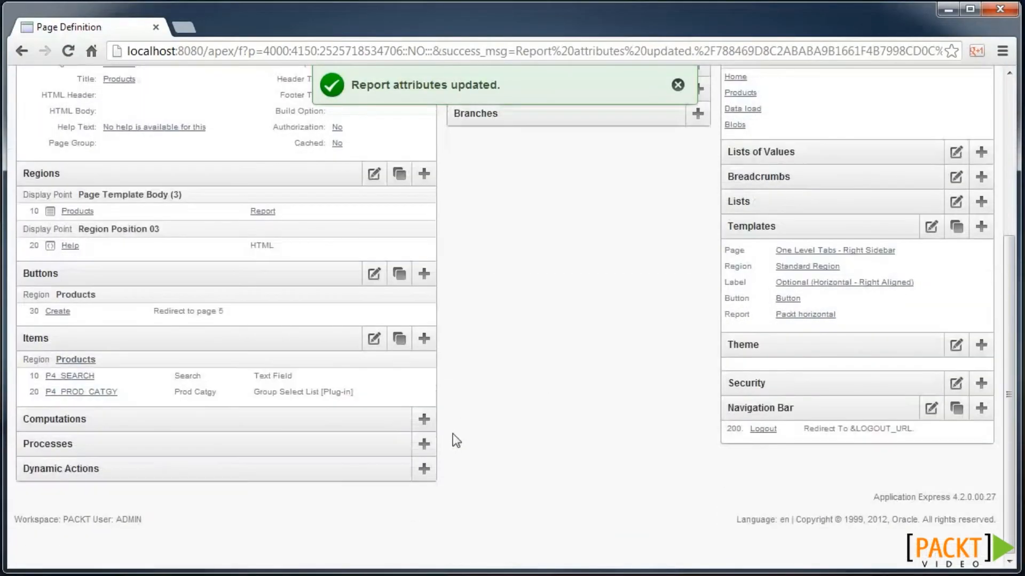
{"action": "left_click", "coordinate": [429, 477]}
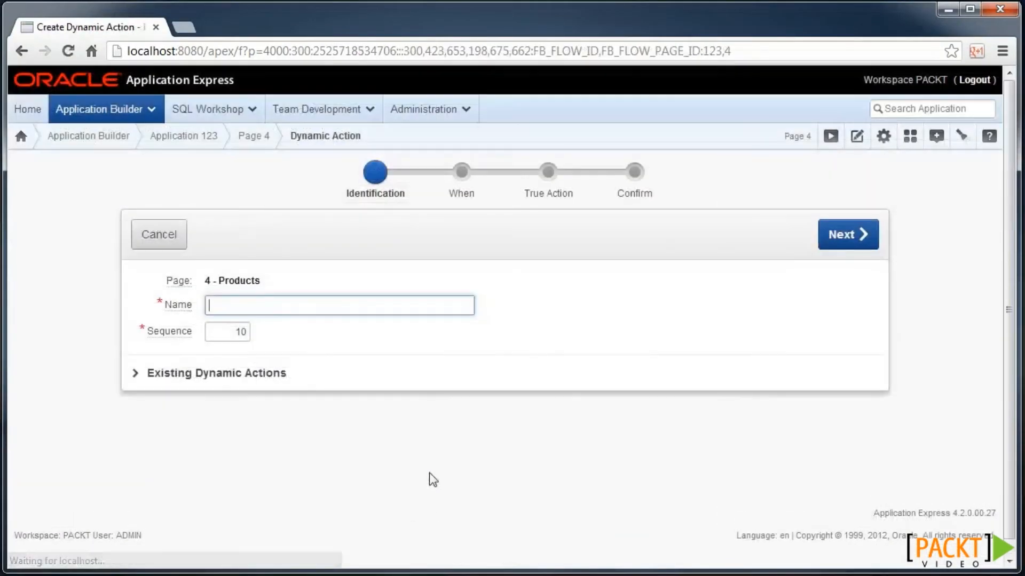
{"action": "type", "text": "Re"}
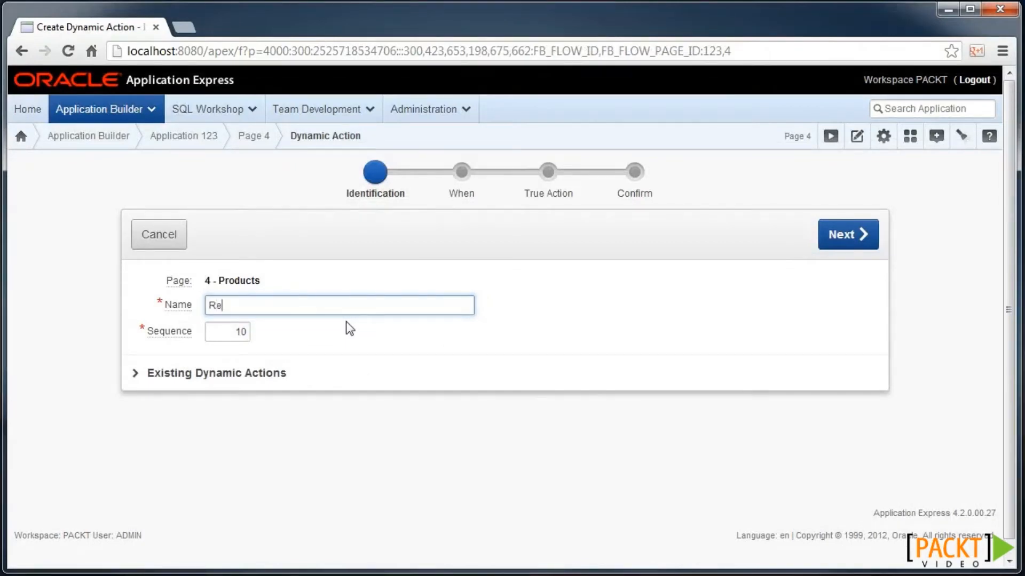
{"action": "type", "text": "fresh report"}
{"action": "left_click", "coordinate": [863, 239]}
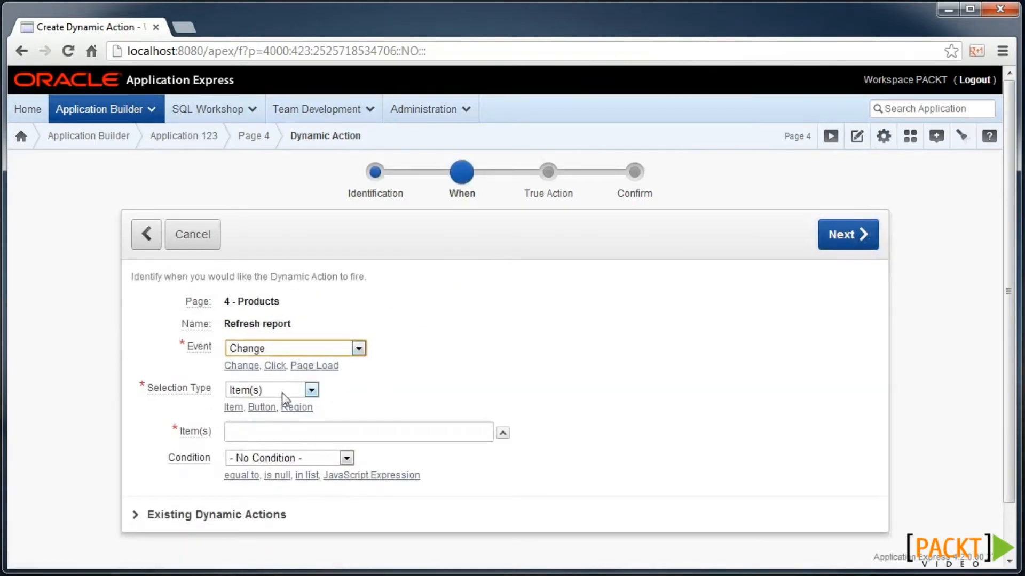
{"action": "left_click", "coordinate": [503, 433]}
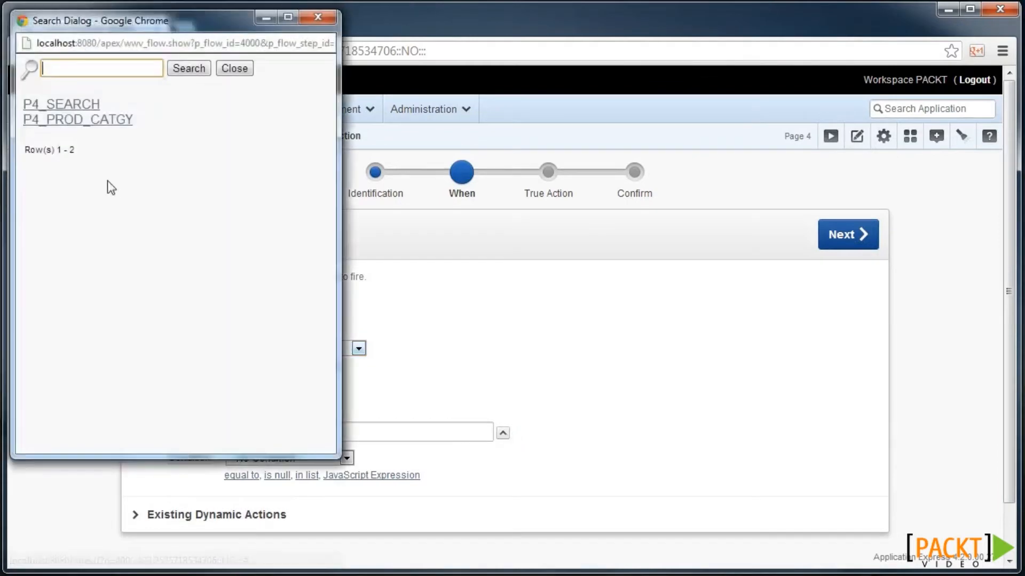
{"action": "left_click", "coordinate": [88, 104]}
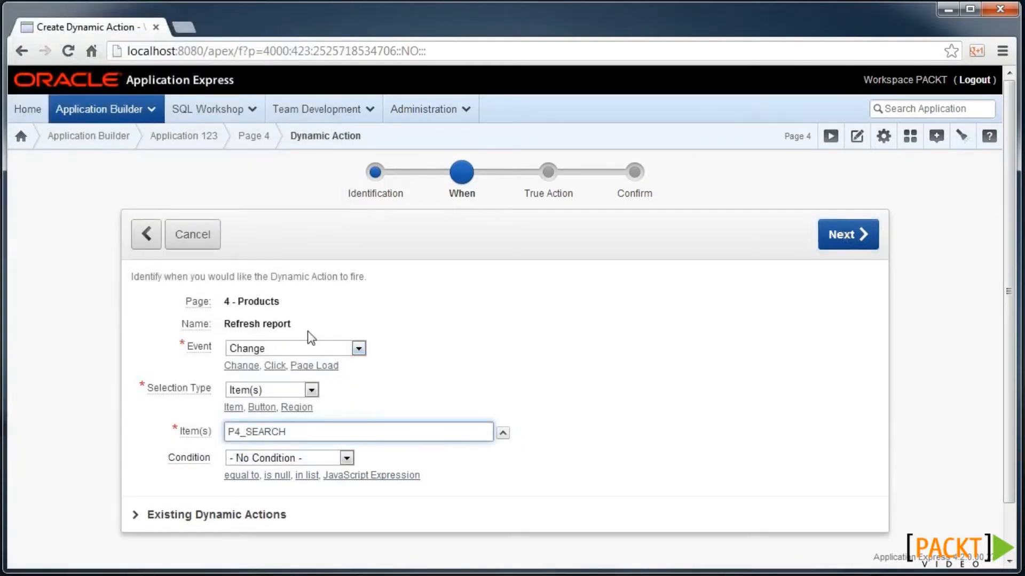
{"action": "left_click", "coordinate": [330, 350]}
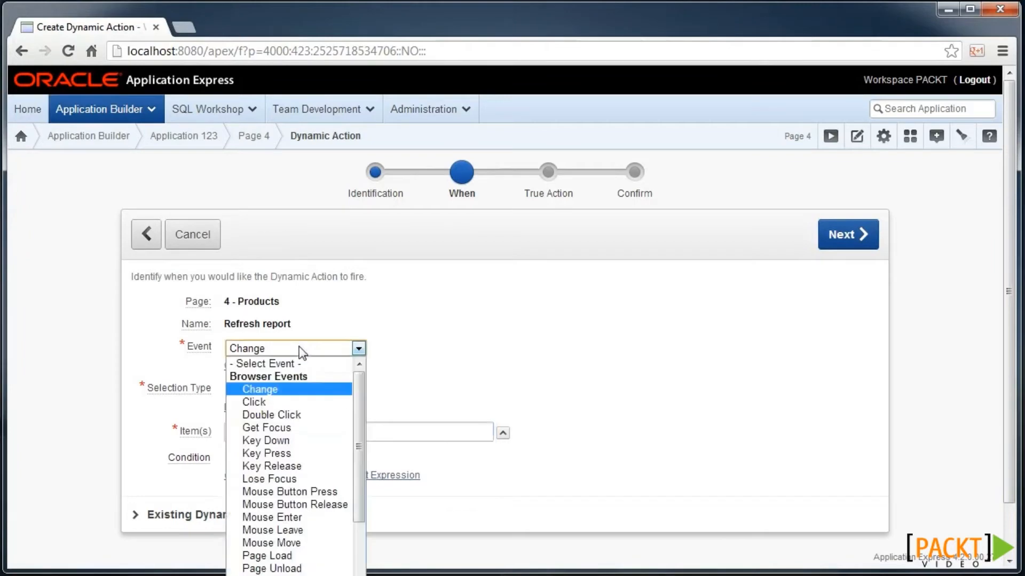
{"action": "left_click", "coordinate": [321, 470]}
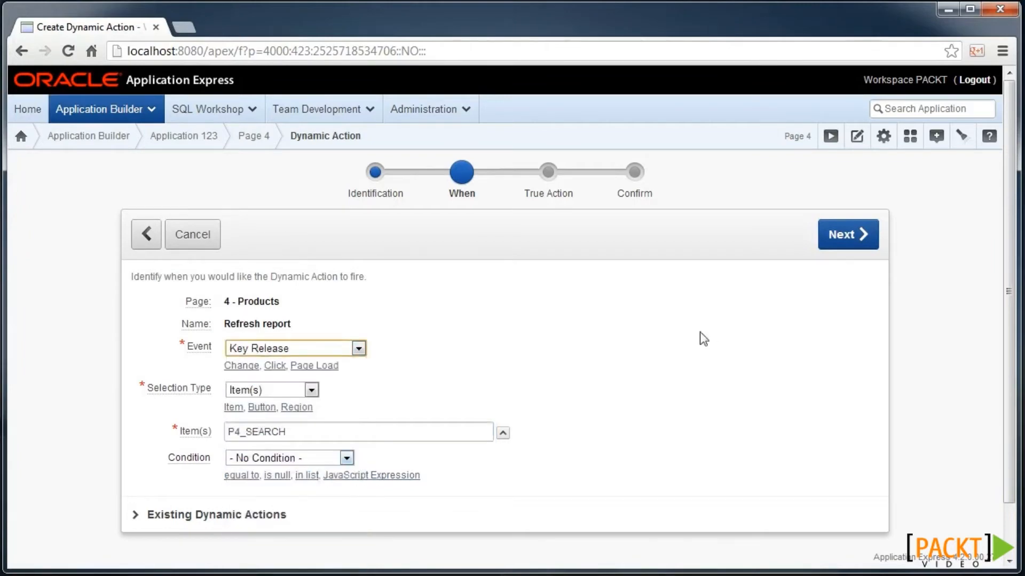
{"action": "left_click", "coordinate": [845, 239]}
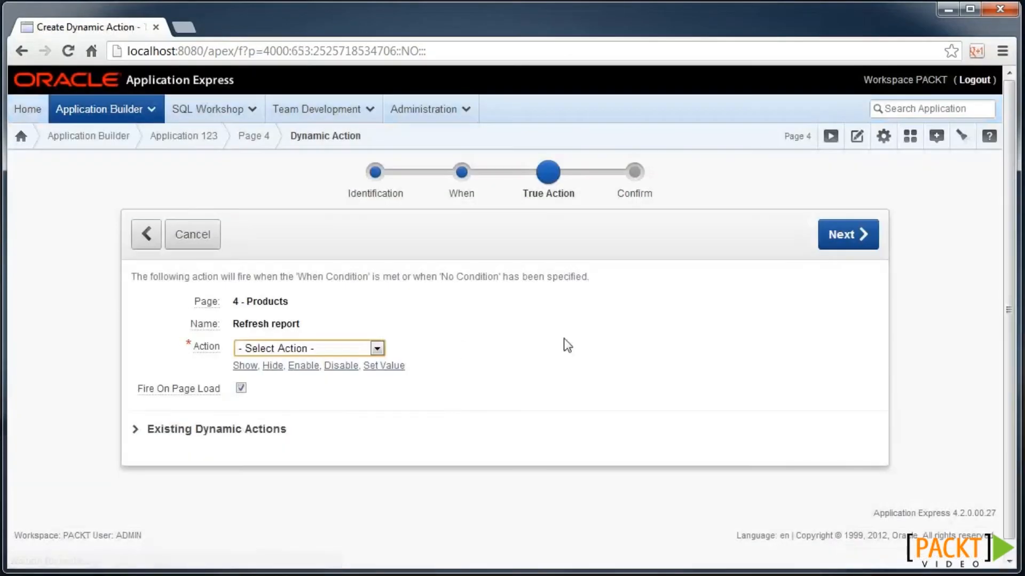
- Make its true action Refresh the Products region and create the dynamic action
{"action": "left_click", "coordinate": [360, 350]}
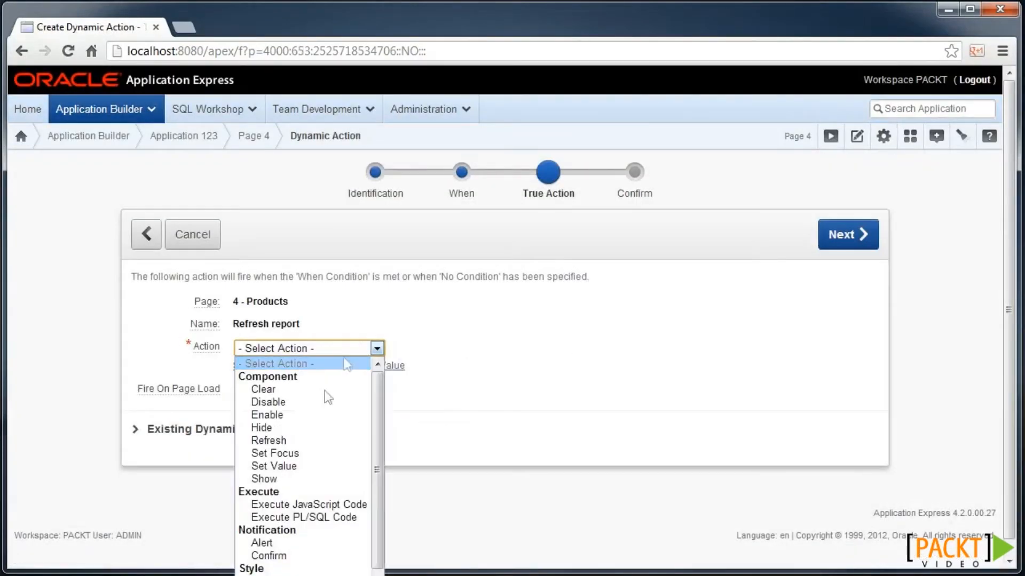
{"action": "left_click", "coordinate": [320, 438]}
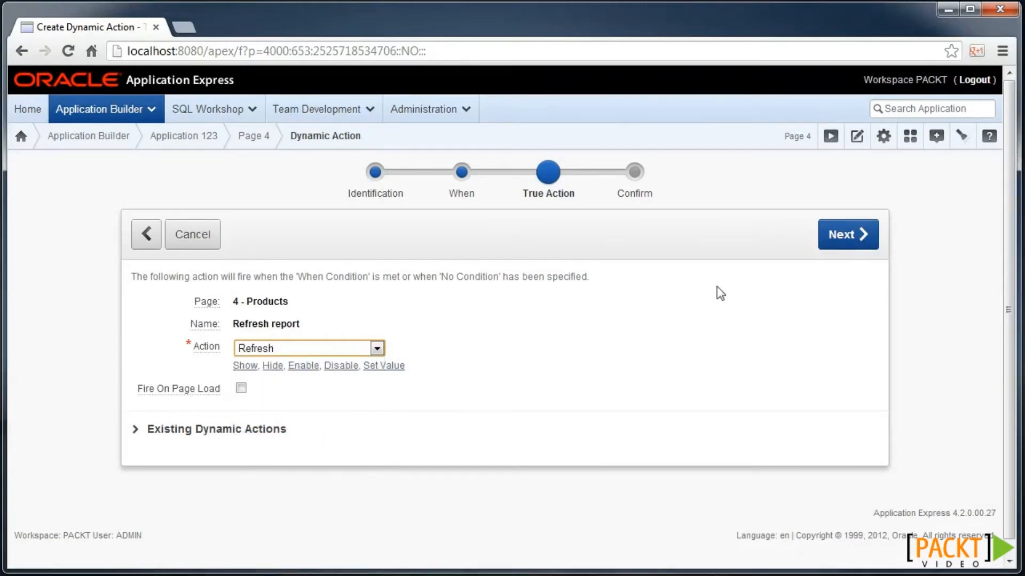
{"action": "left_click", "coordinate": [842, 235]}
{"action": "left_click", "coordinate": [279, 373]}
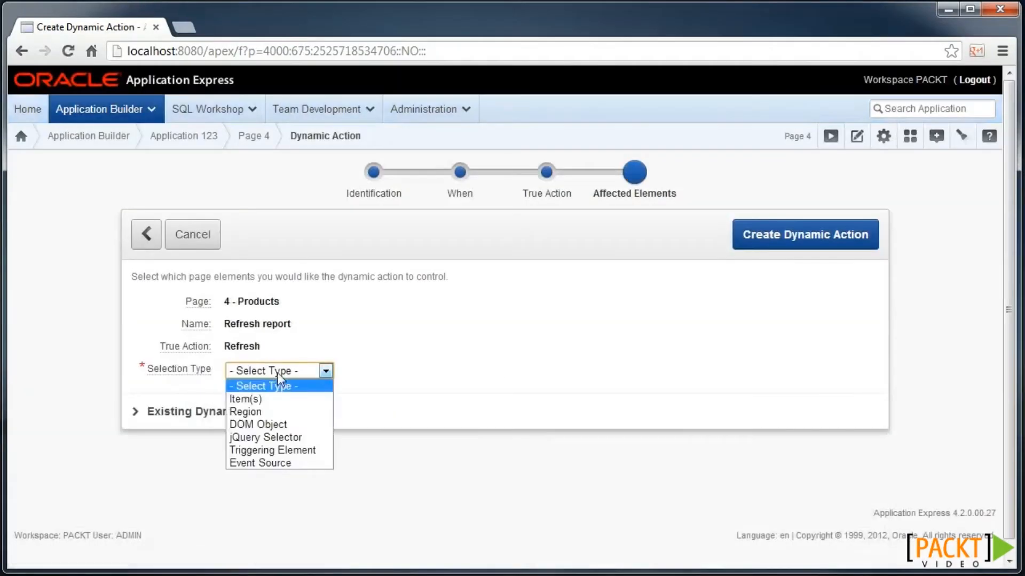
{"action": "left_click", "coordinate": [281, 410]}
{"action": "left_click", "coordinate": [290, 396]}
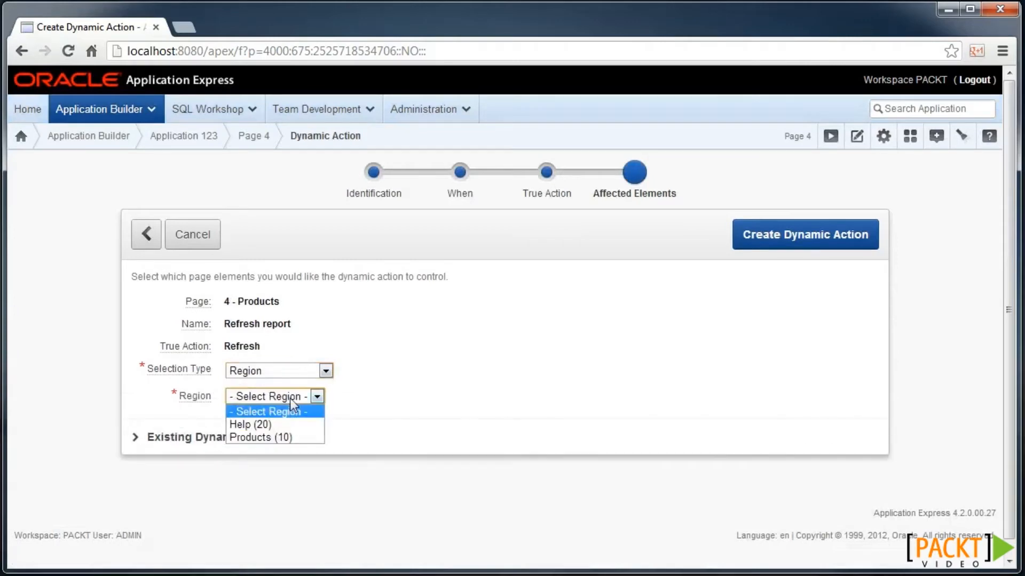
{"action": "left_click", "coordinate": [292, 436]}
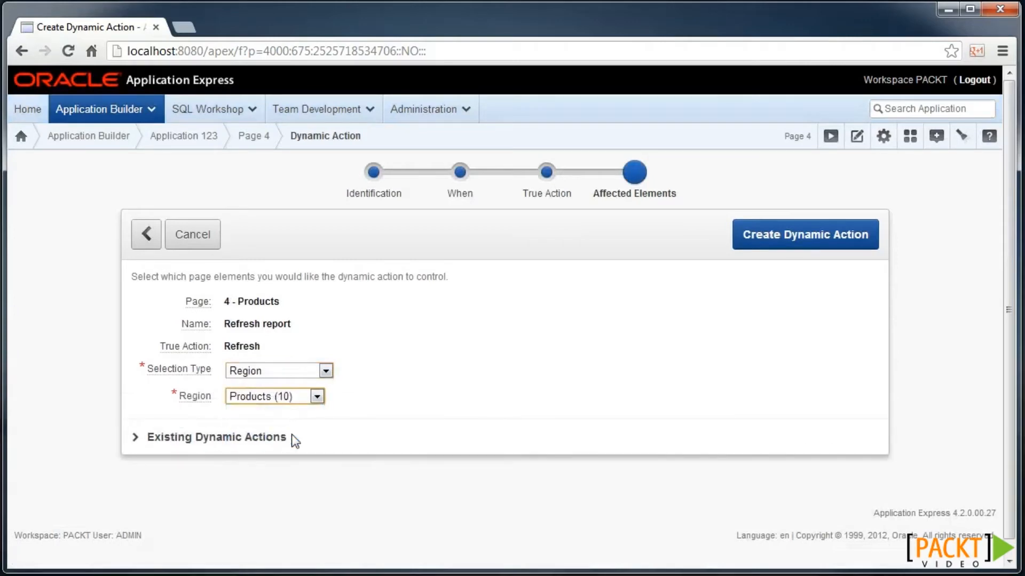
{"action": "left_click", "coordinate": [780, 238]}
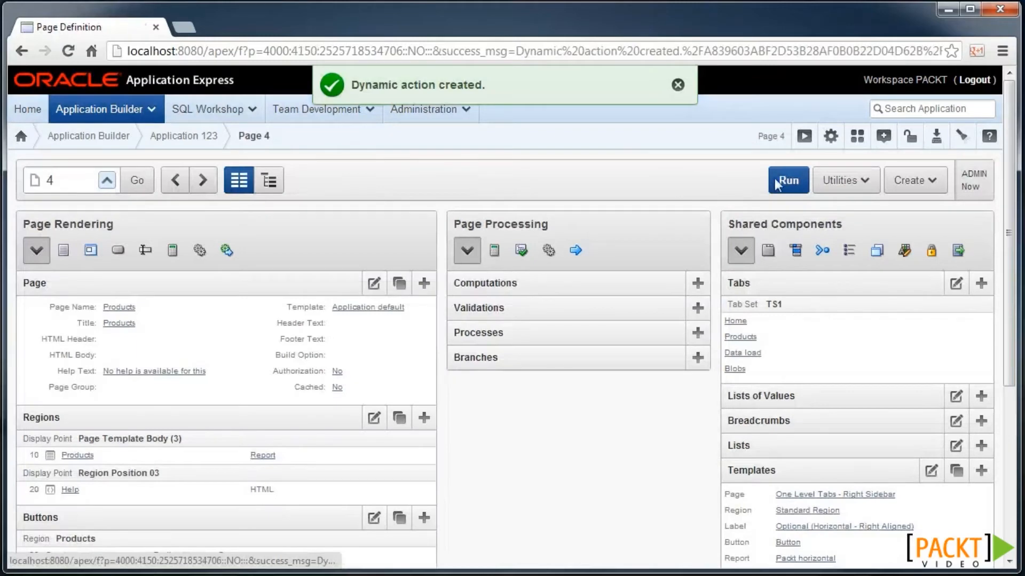
- Run page 4 and type 'car' in Search to watch the report filter live
{"action": "left_click", "coordinate": [788, 180]}
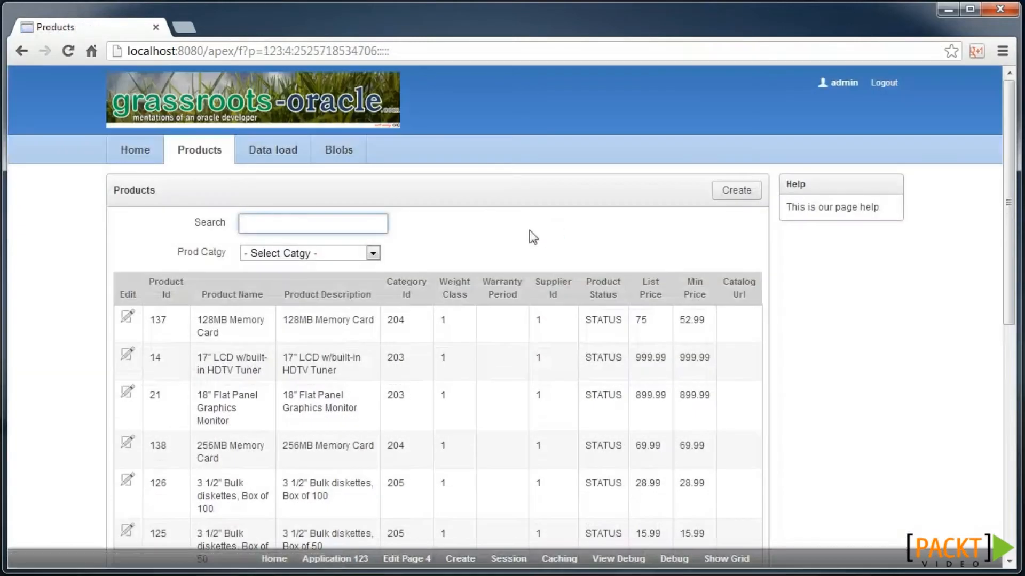
{"action": "type", "text": "ca"}
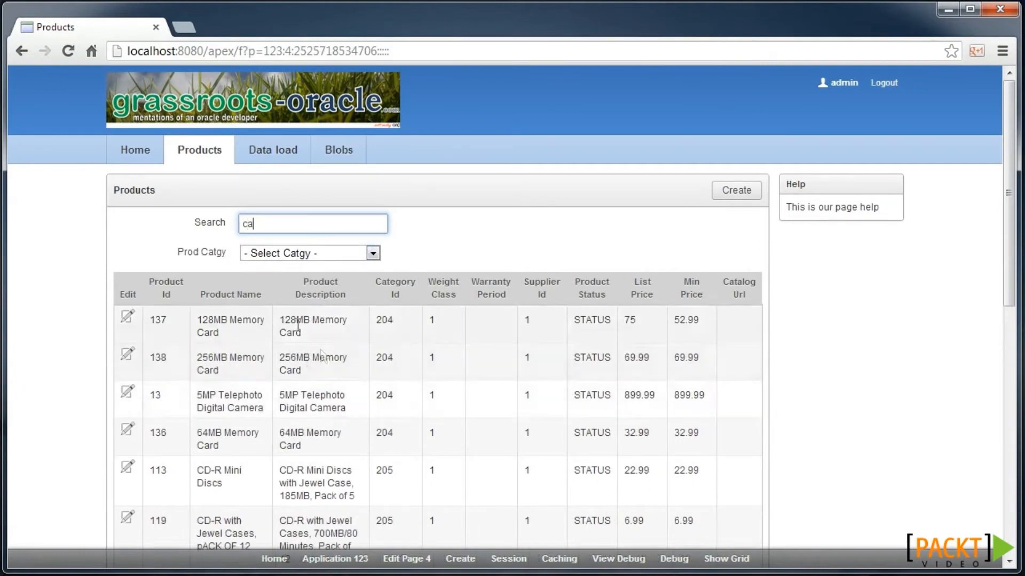
{"action": "type", "text": "r"}
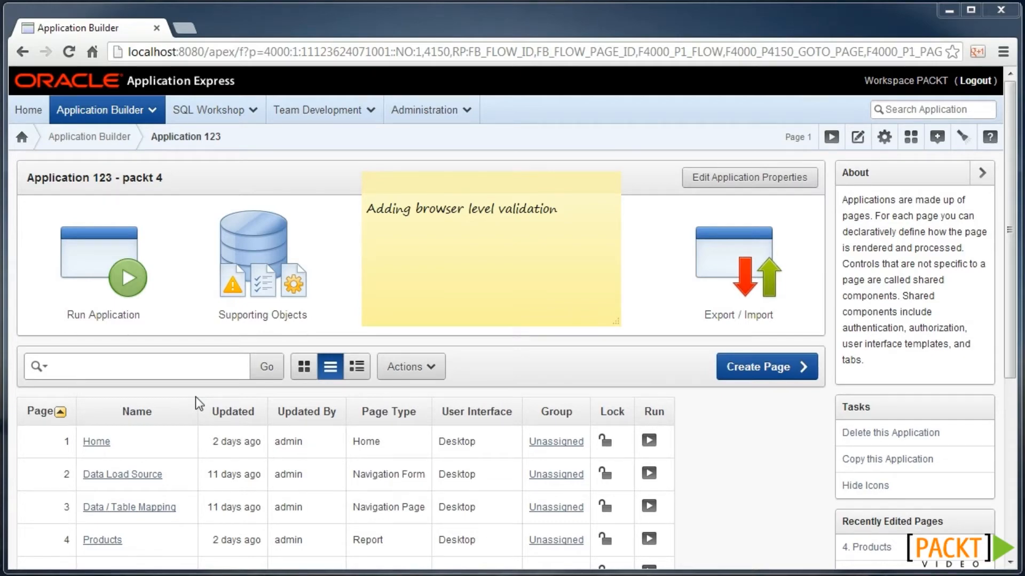
- Open page 5 Manage Products and begin a new dynamic action named 'Min price'
{"action": "scroll", "coordinate": [165, 472], "scroll_direction": "down", "scroll_amount": 2}
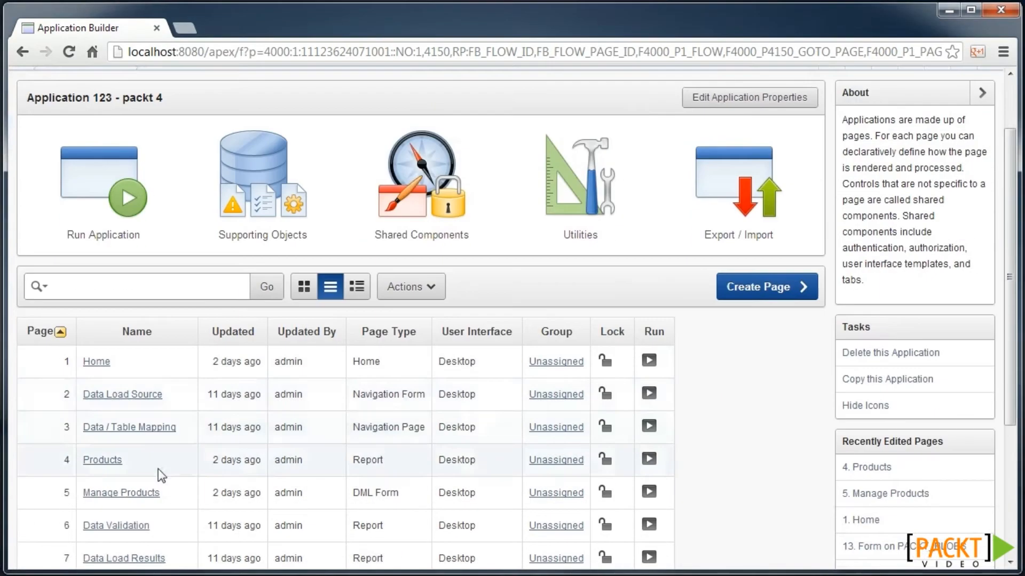
{"action": "left_click", "coordinate": [135, 495]}
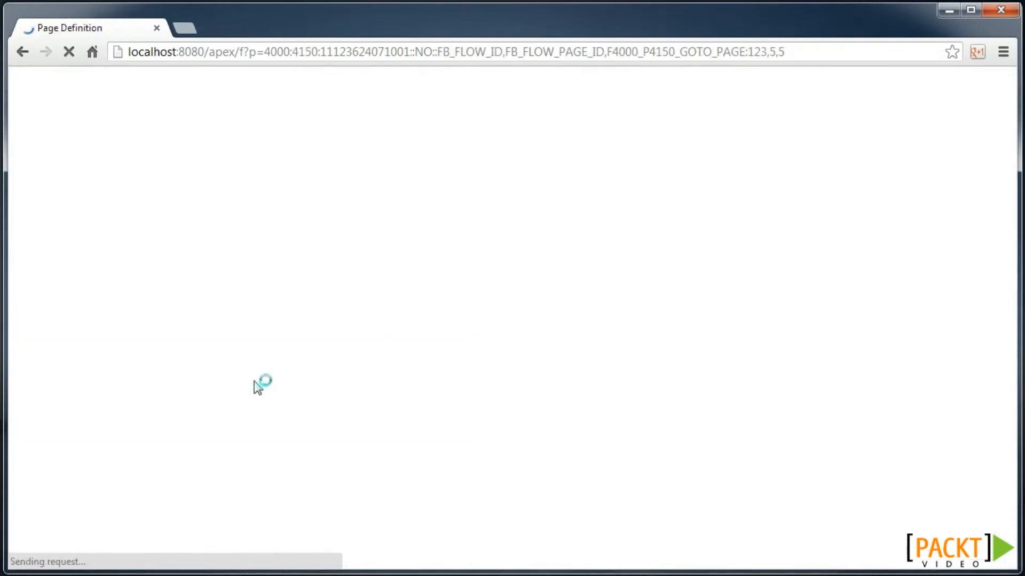
{"action": "scroll", "coordinate": [261, 360], "scroll_direction": "down", "scroll_amount": 6}
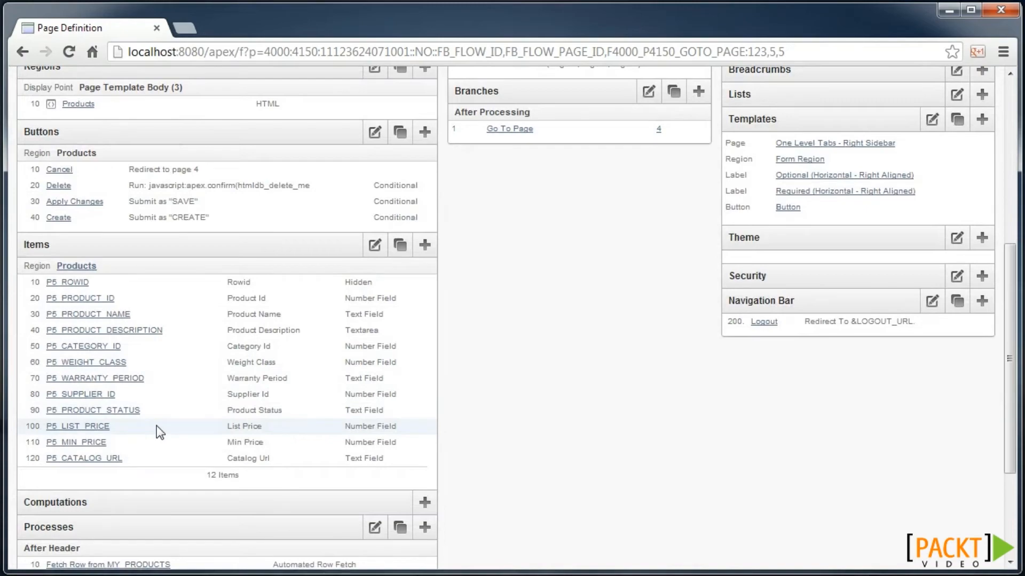
{"action": "scroll", "coordinate": [155, 425], "scroll_direction": "down", "scroll_amount": 3}
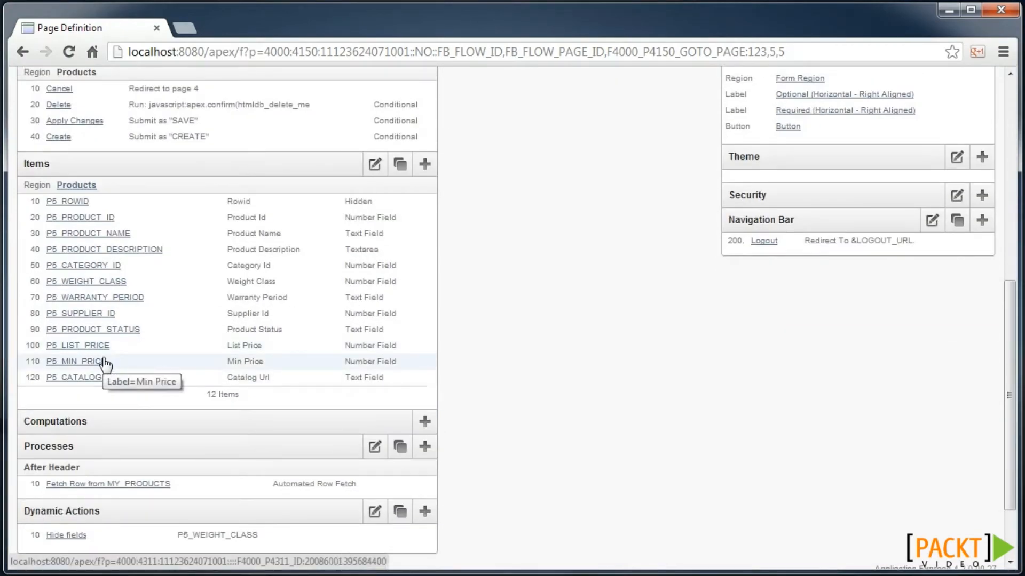
{"action": "scroll", "coordinate": [150, 360], "scroll_direction": "down", "scroll_amount": 3}
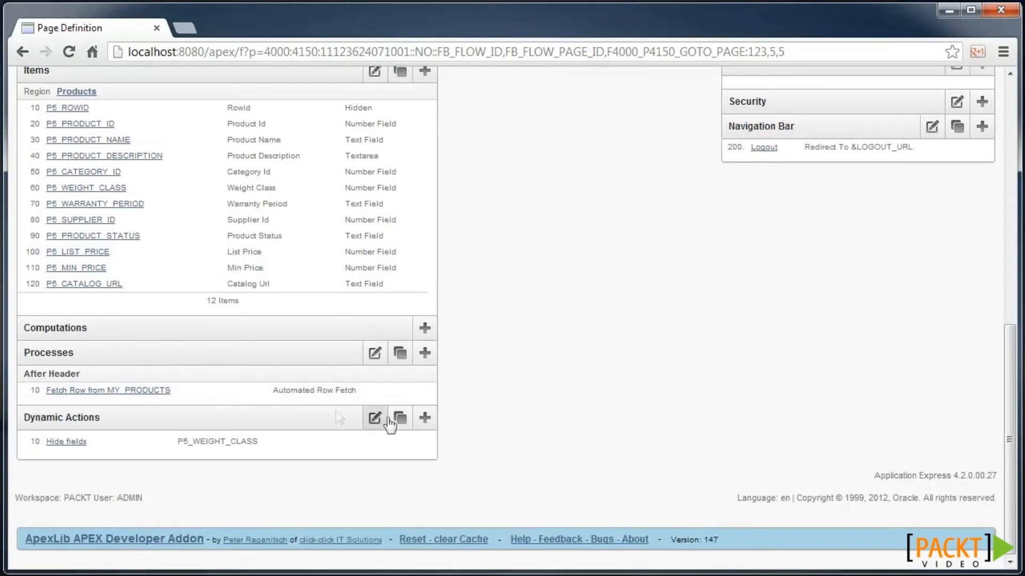
{"action": "left_click", "coordinate": [423, 419]}
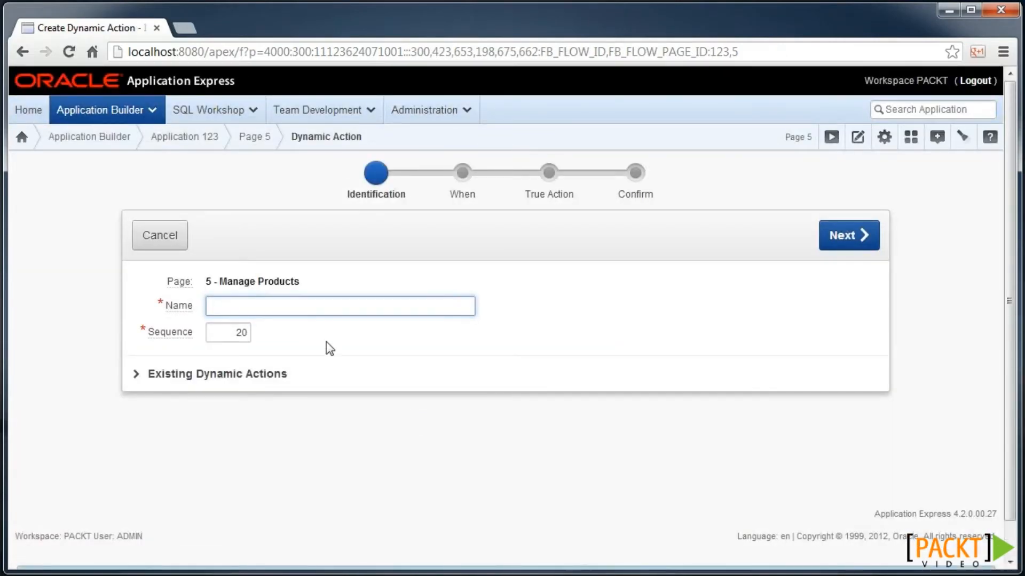
{"action": "type", "text": "Min price"}
{"action": "left_click", "coordinate": [866, 236]}
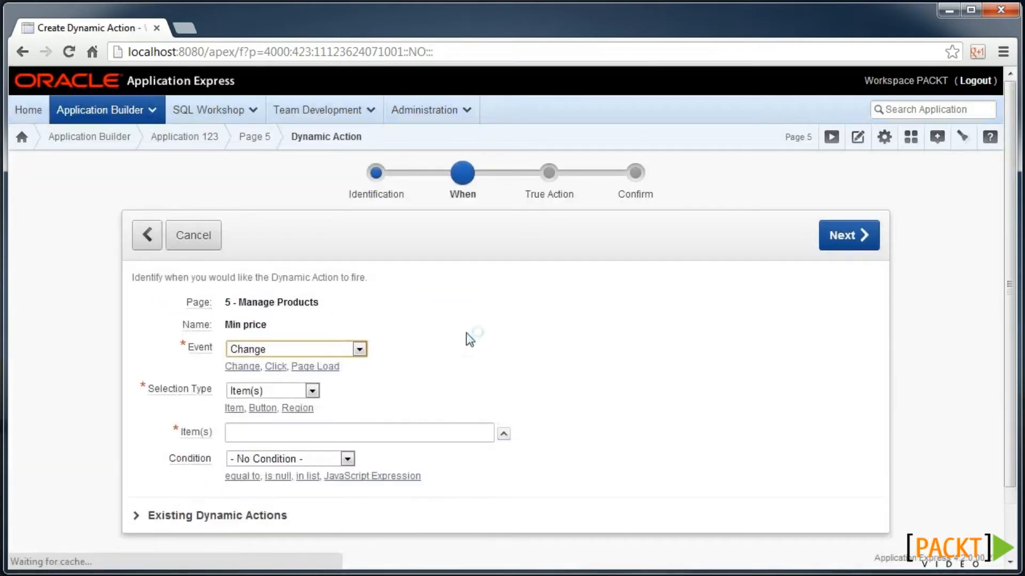
- Fire Min price on change of P5_MIN_PRICE with the condition set to less than
{"action": "scroll", "coordinate": [413, 338], "scroll_direction": "down", "scroll_amount": 2}
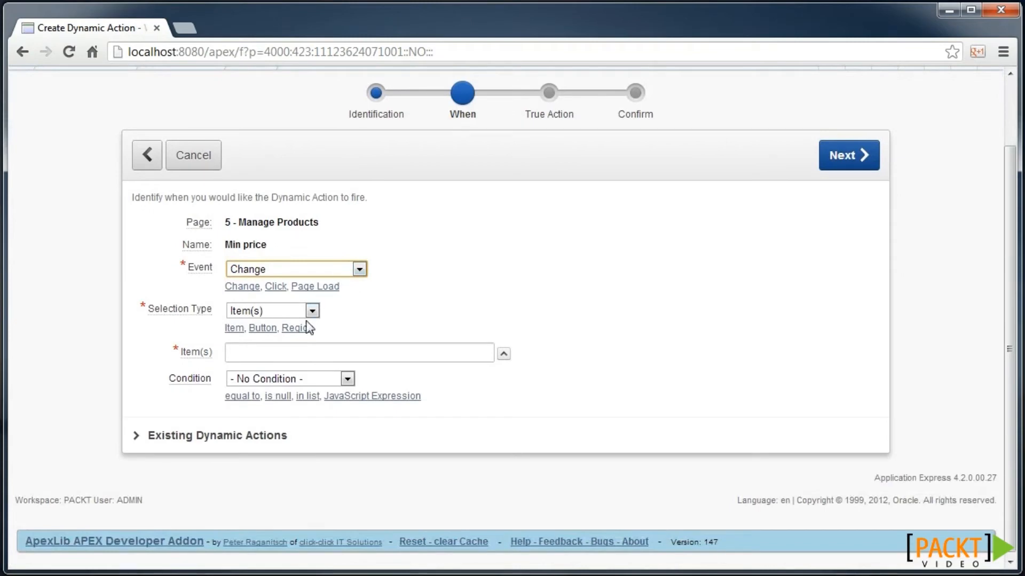
{"action": "left_click", "coordinate": [503, 354]}
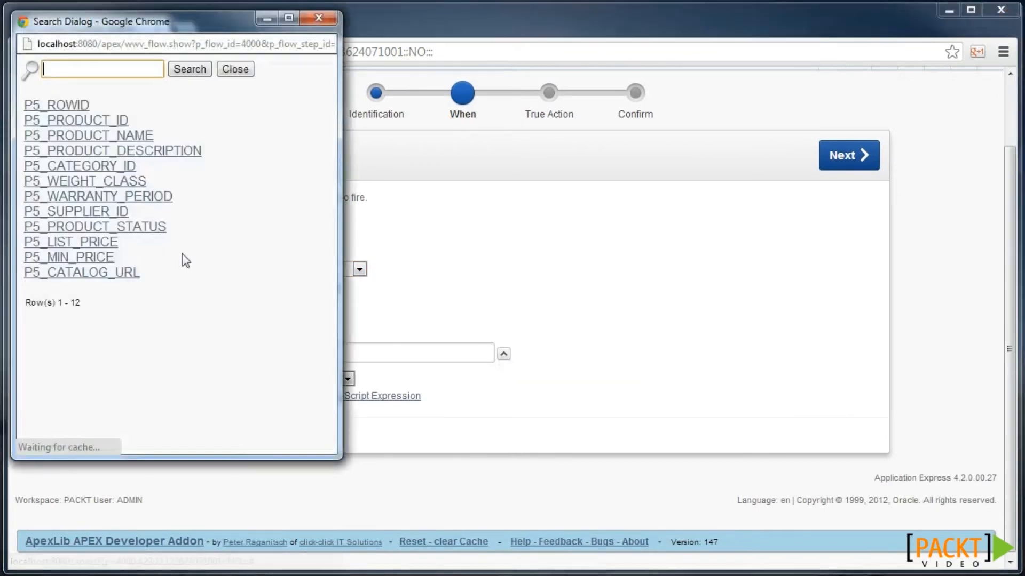
{"action": "left_click", "coordinate": [102, 258]}
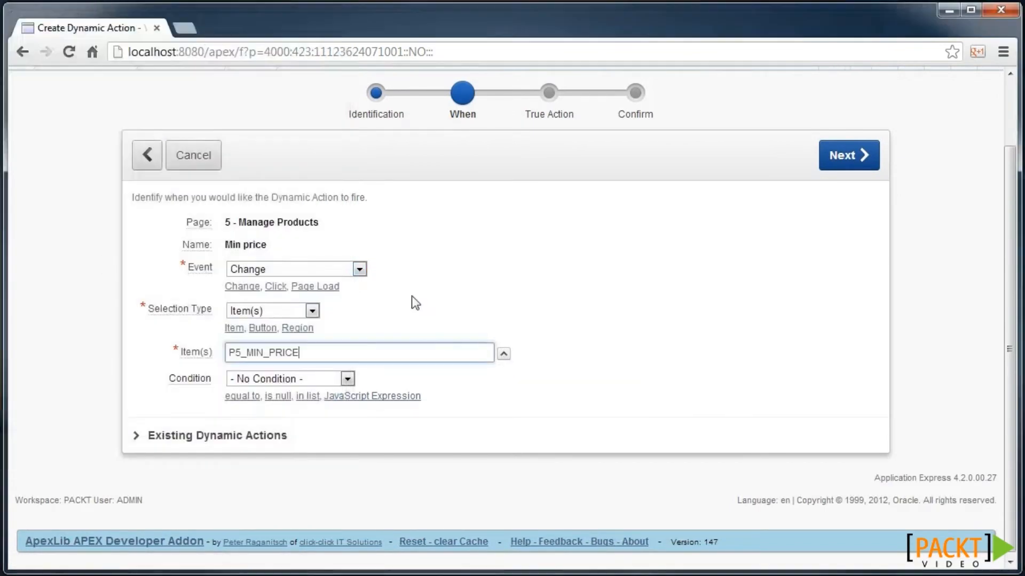
{"action": "left_click", "coordinate": [347, 379]}
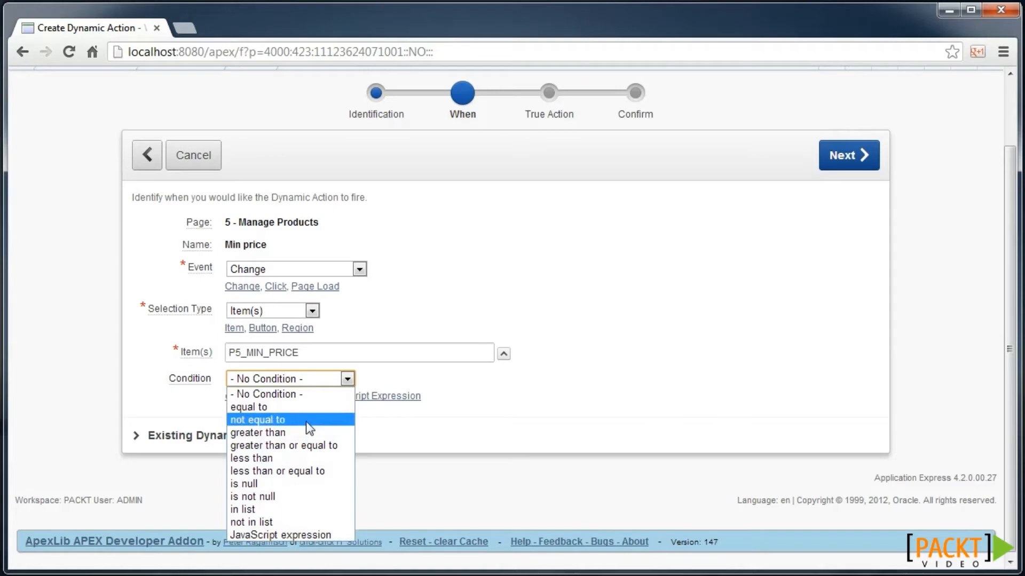
{"action": "left_click", "coordinate": [325, 434]}
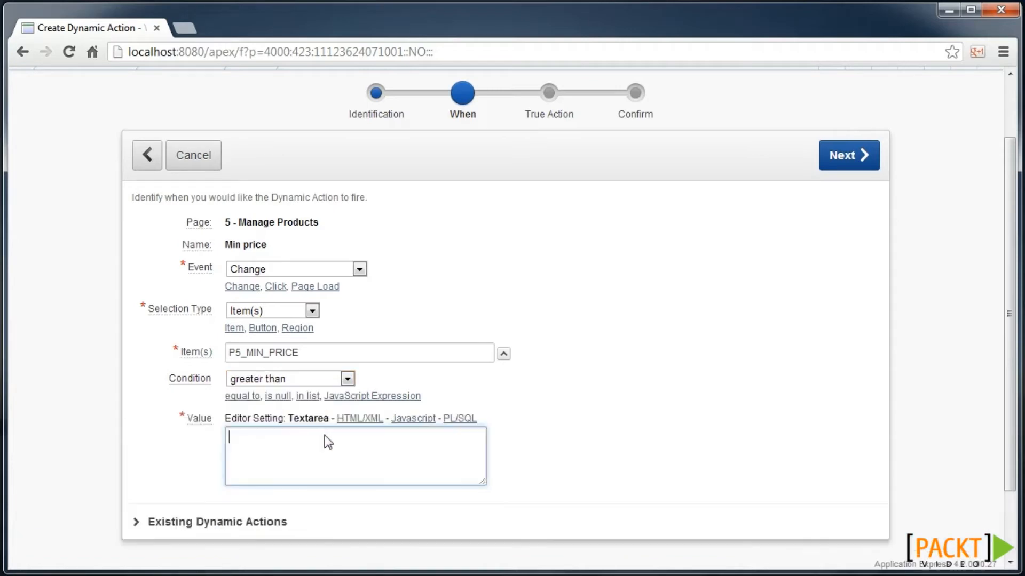
{"action": "left_click", "coordinate": [302, 376]}
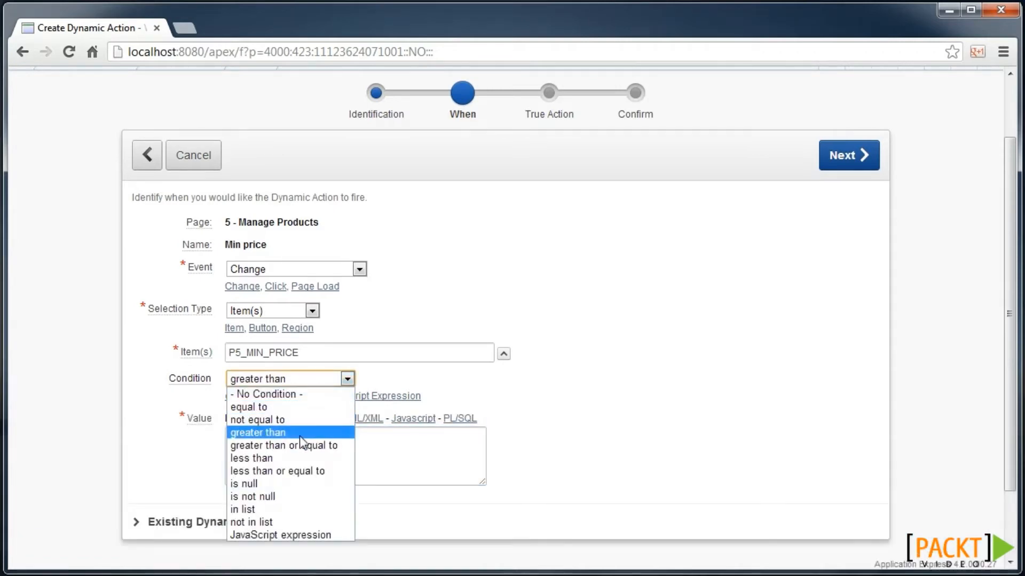
{"action": "left_click", "coordinate": [300, 457]}
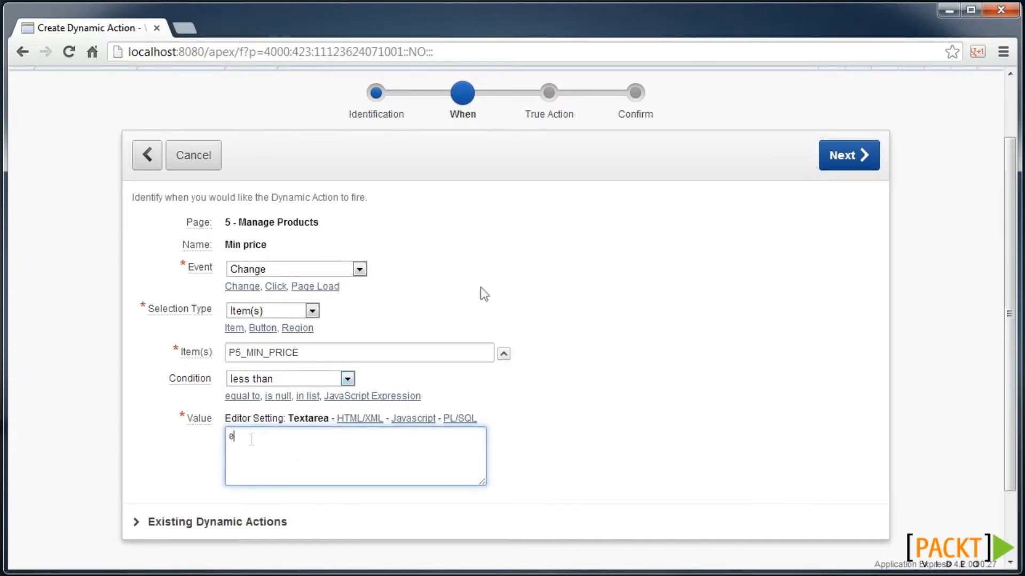
{"action": "left_click", "coordinate": [837, 155]}
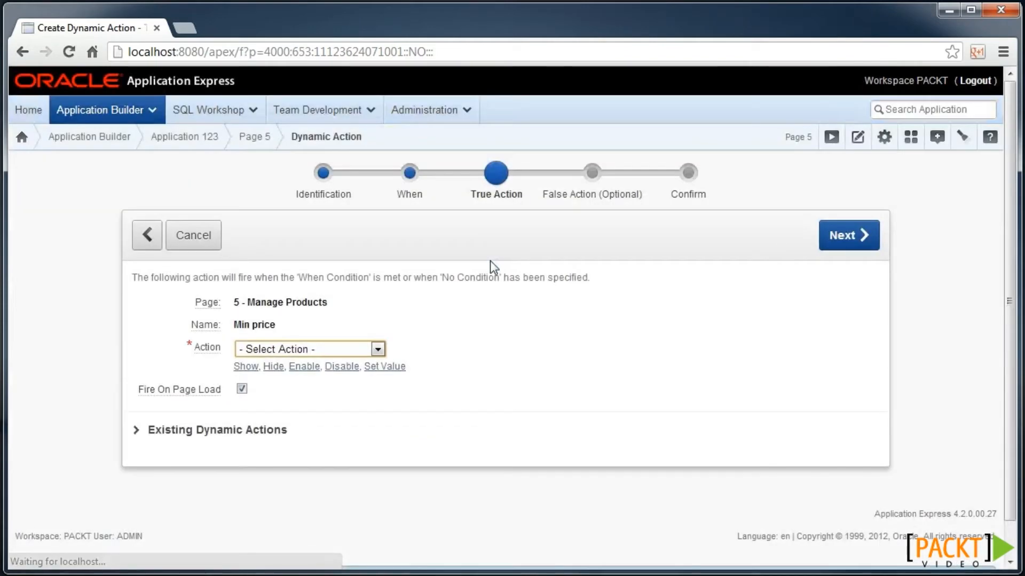
- Make the true action Execute JavaScript Code with the pasted alert, off on page load, and create it
{"action": "left_click", "coordinate": [302, 353]}
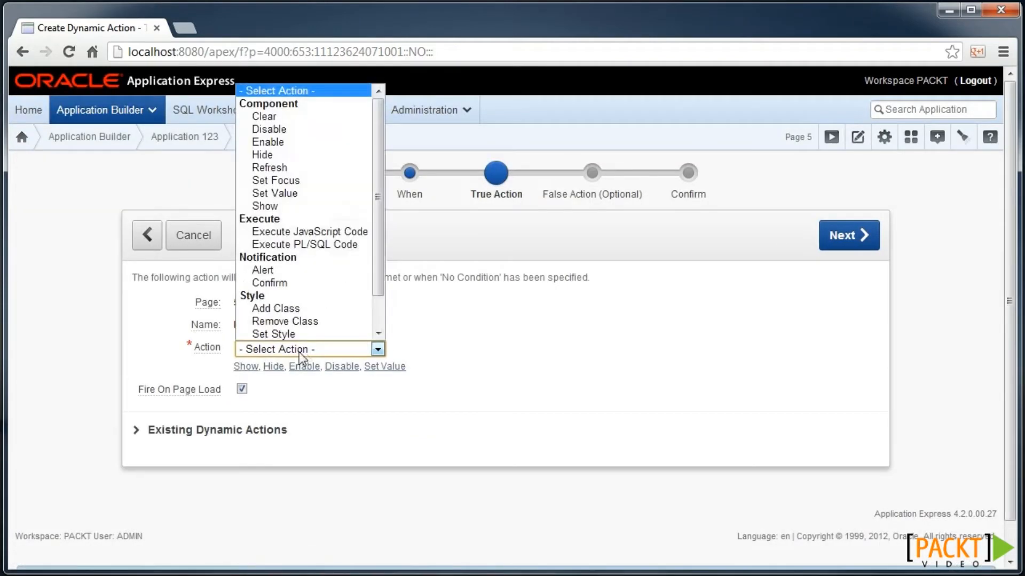
{"action": "left_click", "coordinate": [338, 232]}
{"action": "scroll", "coordinate": [284, 422], "scroll_direction": "down", "scroll_amount": 2}
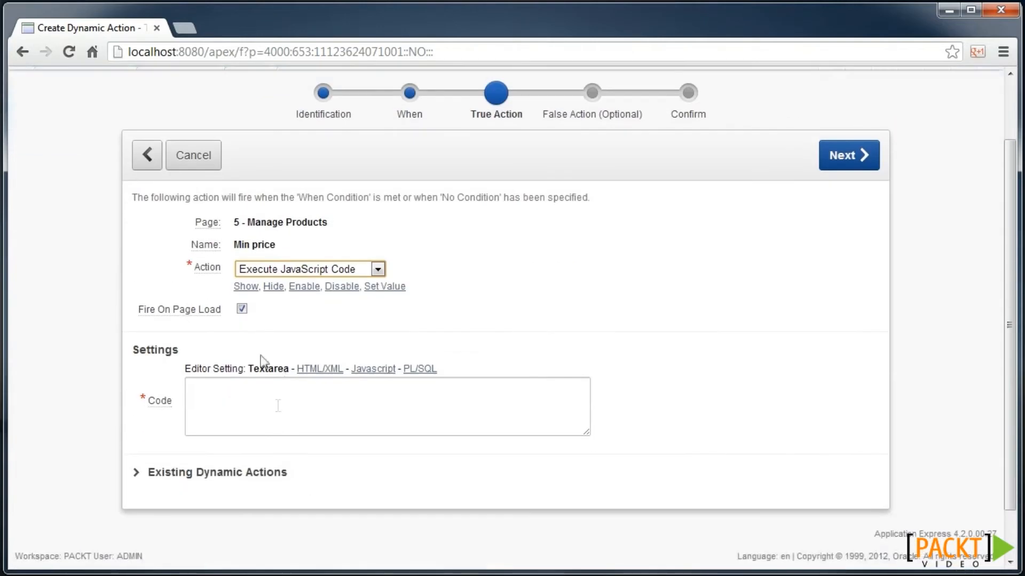
{"action": "left_click", "coordinate": [243, 310]}
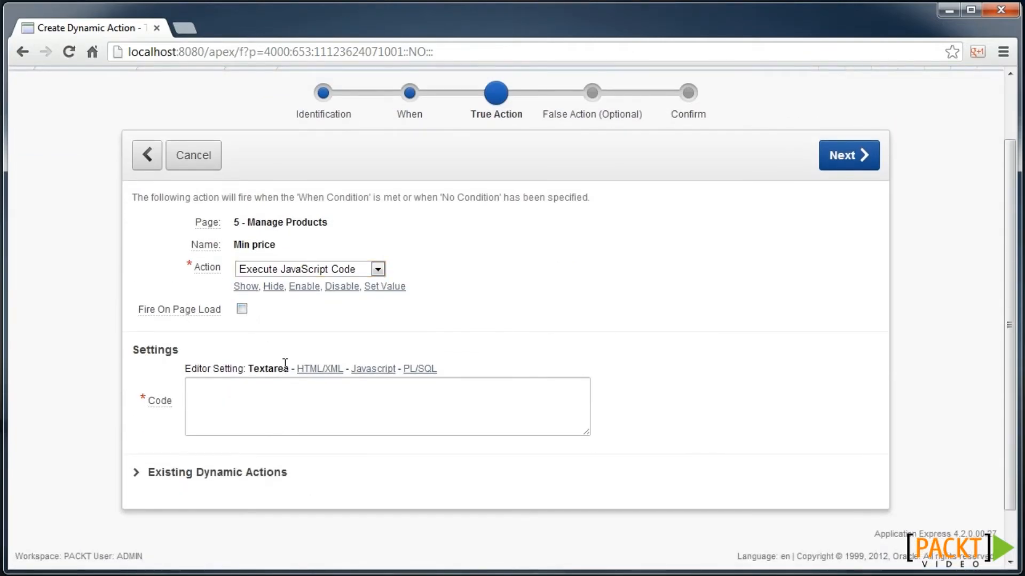
{"action": "left_click", "coordinate": [258, 392]}
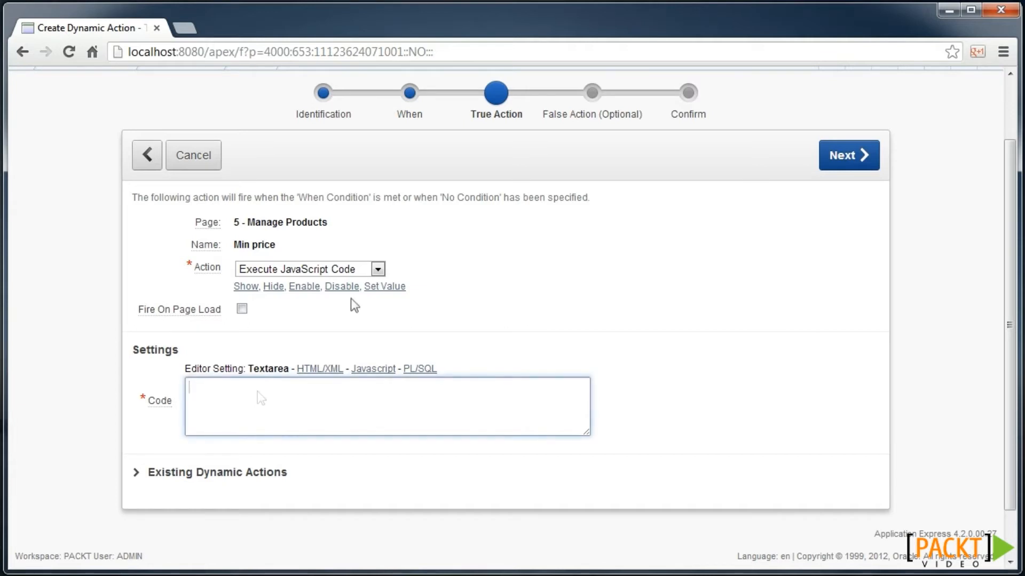
{"action": "type", "text": "alert('Please enter price greater than zero ');"}
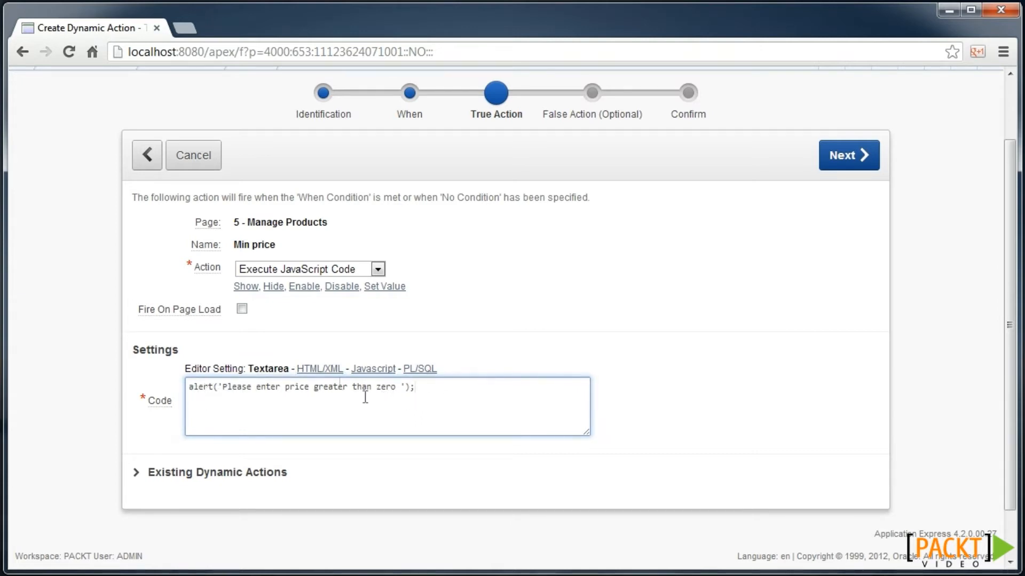
{"action": "left_click", "coordinate": [851, 152]}
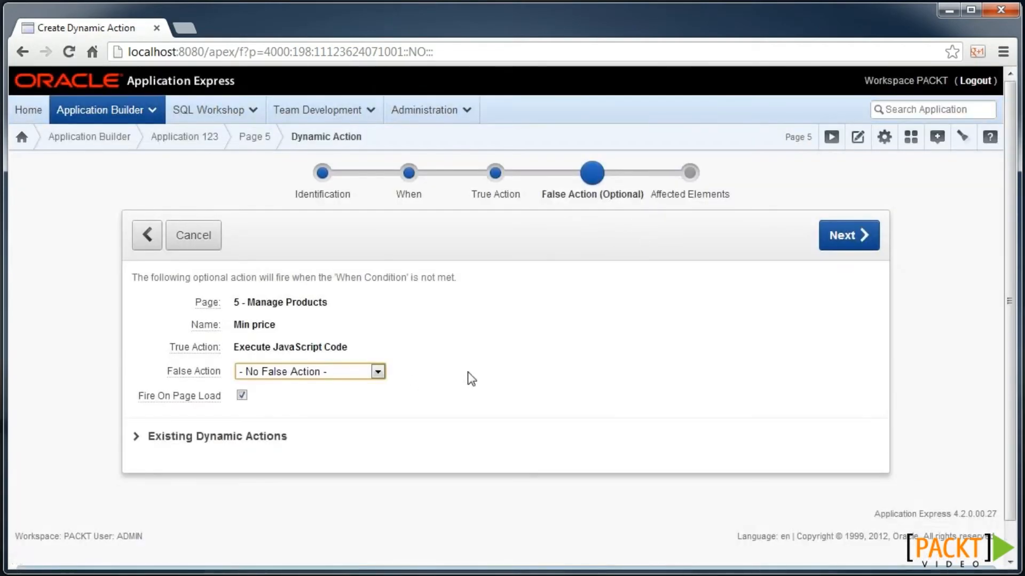
{"action": "left_click", "coordinate": [852, 236]}
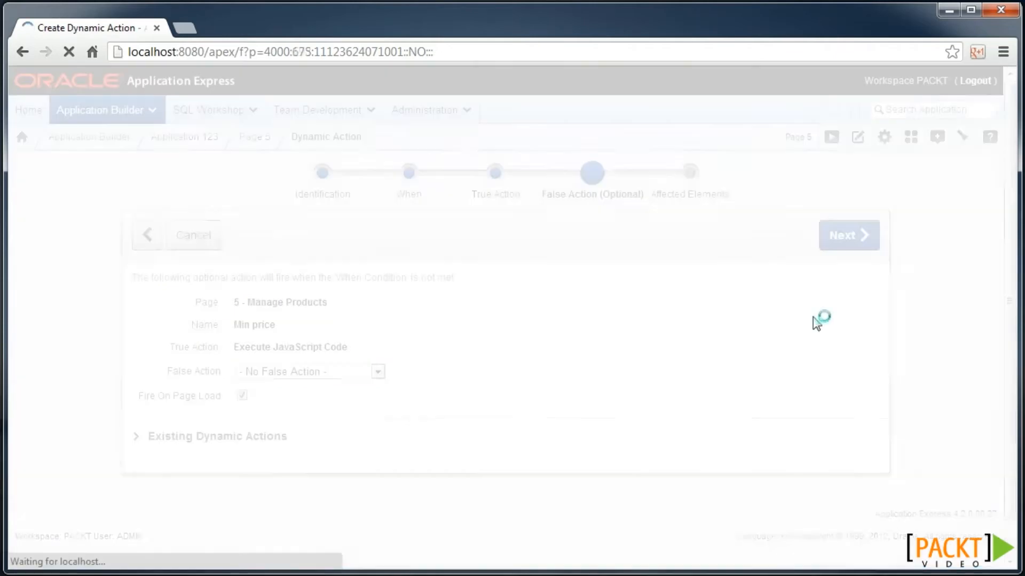
{"action": "left_click", "coordinate": [796, 235]}
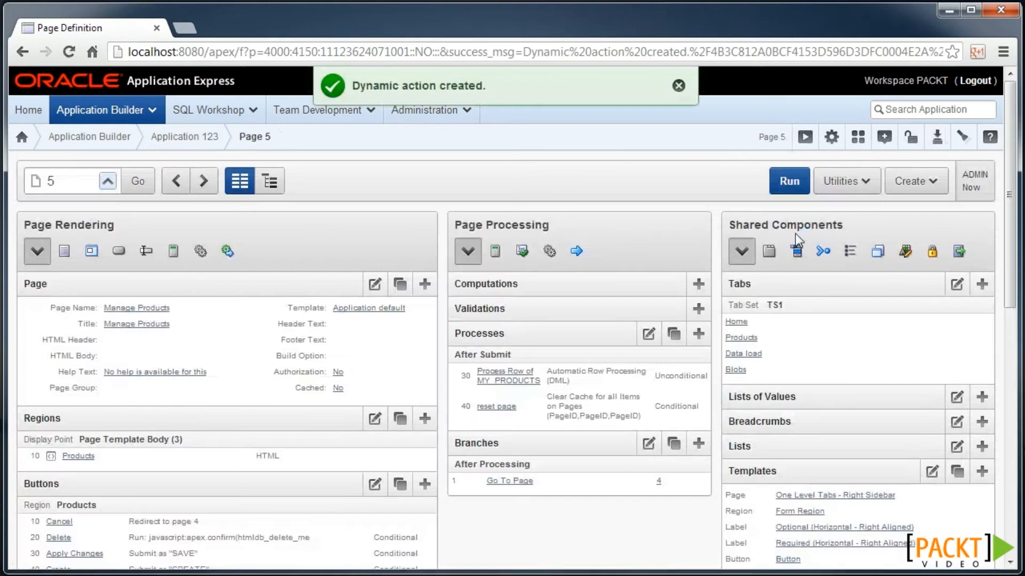
- Run the Manage Products page and enter a valid Min Price of 1
{"action": "left_click", "coordinate": [779, 184]}
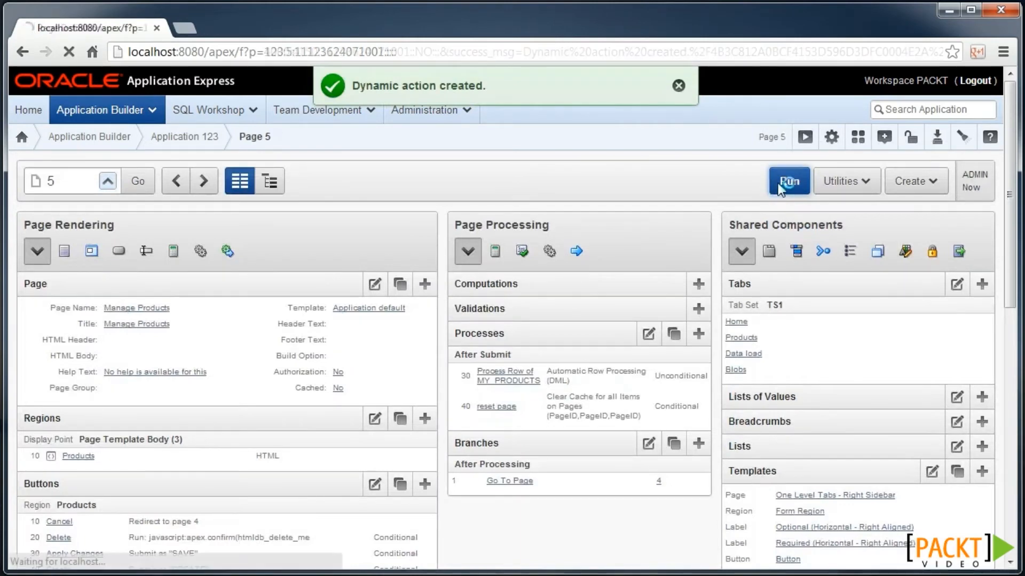
{"action": "scroll", "coordinate": [479, 291], "scroll_direction": "down", "scroll_amount": 1}
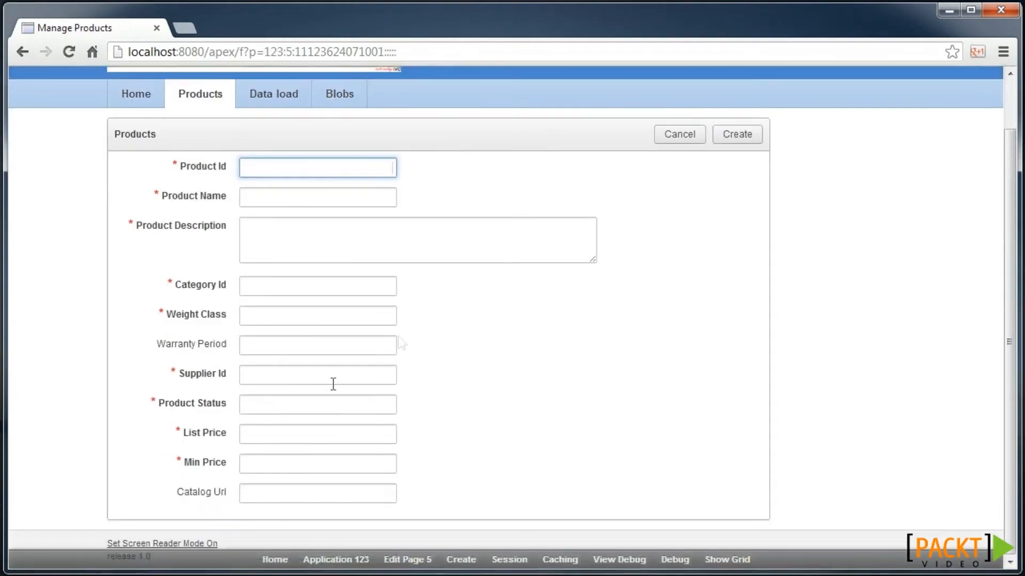
{"action": "left_click", "coordinate": [299, 459]}
{"action": "type", "text": "1"}
{"action": "key", "text": "Tab"}
- Change Min Price to -5 to raise the 'Please enter price greater than zero' warning, then dismiss it
{"action": "key", "text": "shift+Tab"}
{"action": "type", "text": "-5"}
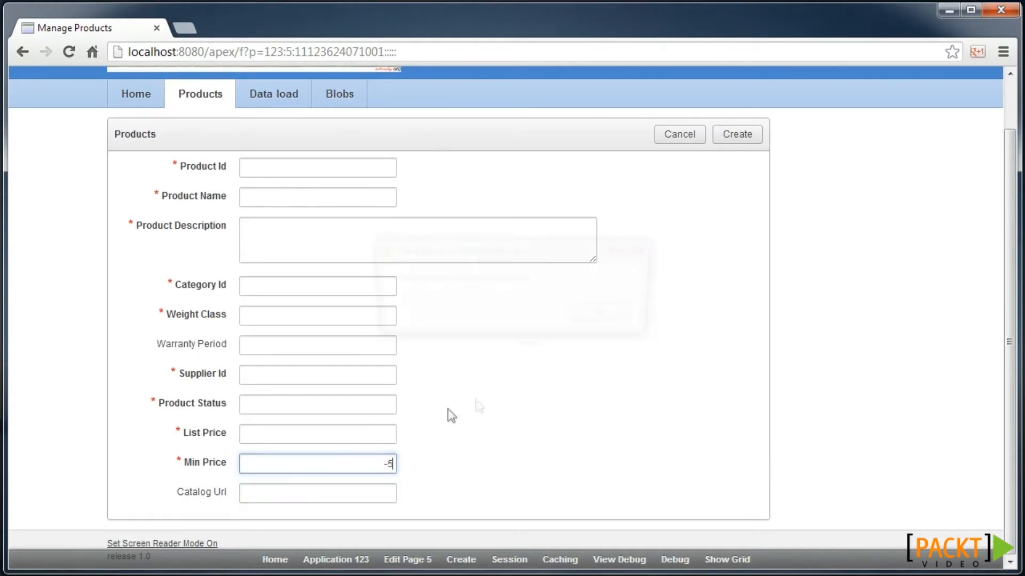
{"action": "key", "text": "Tab"}
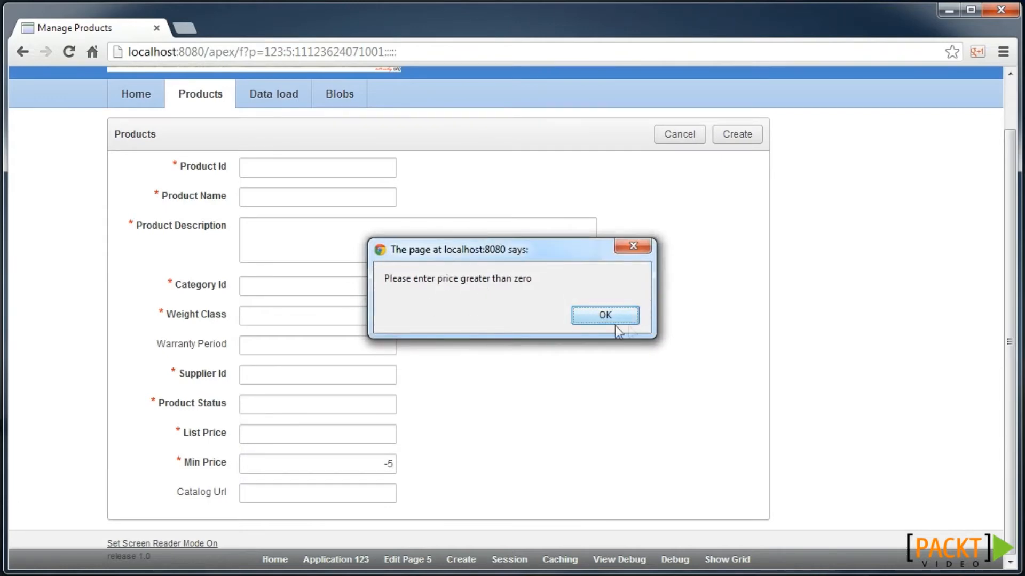
{"action": "left_click", "coordinate": [626, 319]}
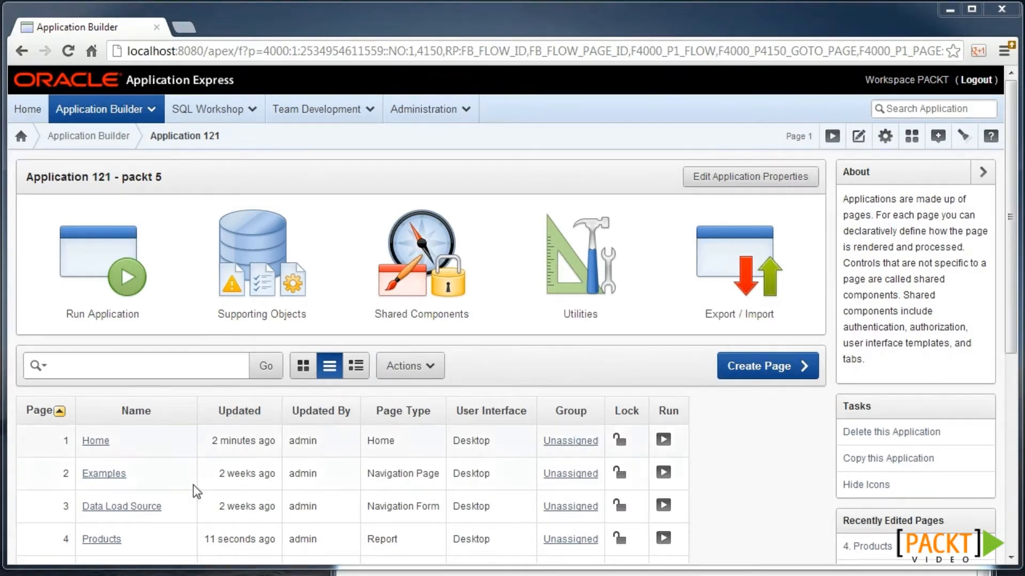
- Turn on CSV output for the page 4 Products report with link label 'Export to CSV' and save
{"action": "left_click", "coordinate": [119, 541]}
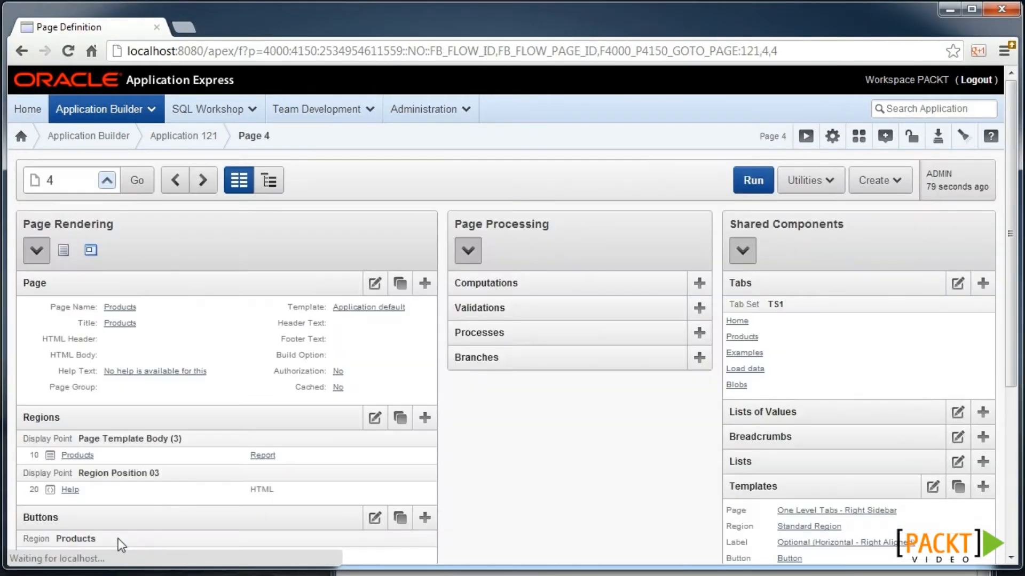
{"action": "left_click", "coordinate": [263, 456]}
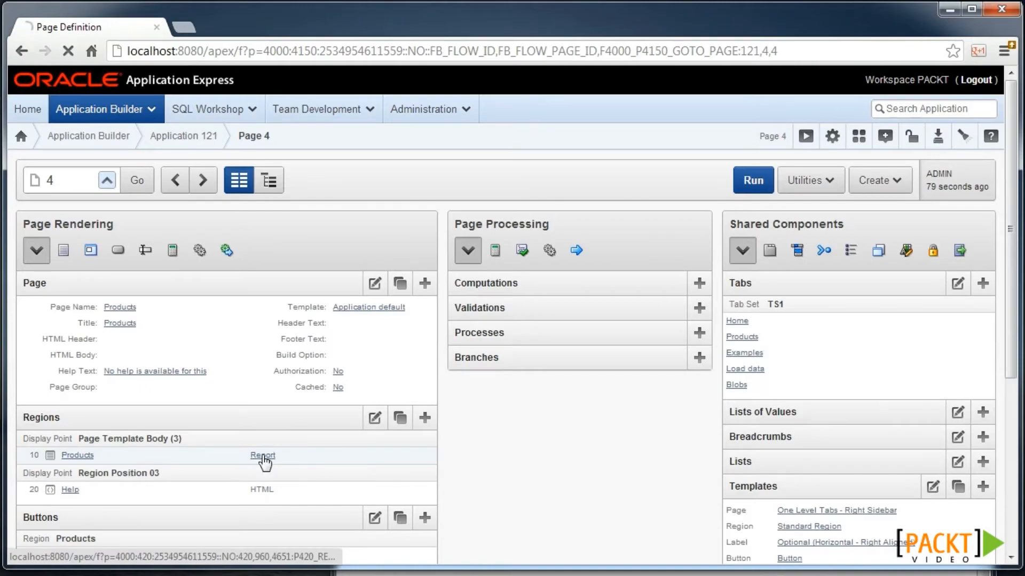
{"action": "scroll", "coordinate": [171, 252], "scroll_direction": "down", "scroll_amount": 20}
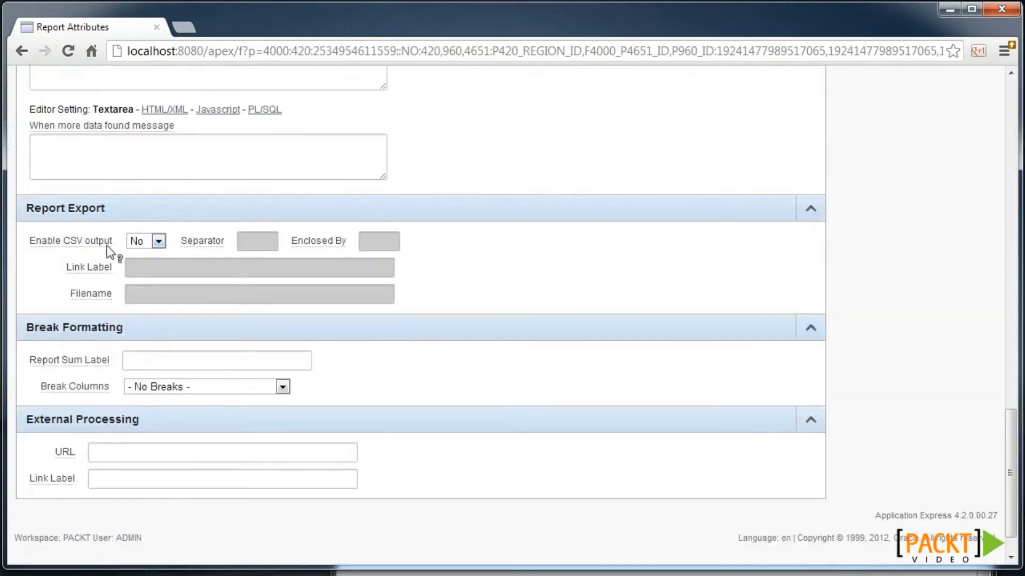
{"action": "left_click", "coordinate": [140, 243]}
{"action": "left_click", "coordinate": [147, 254]}
{"action": "left_click", "coordinate": [164, 269]}
{"action": "type", "text": "Export to CSV"}
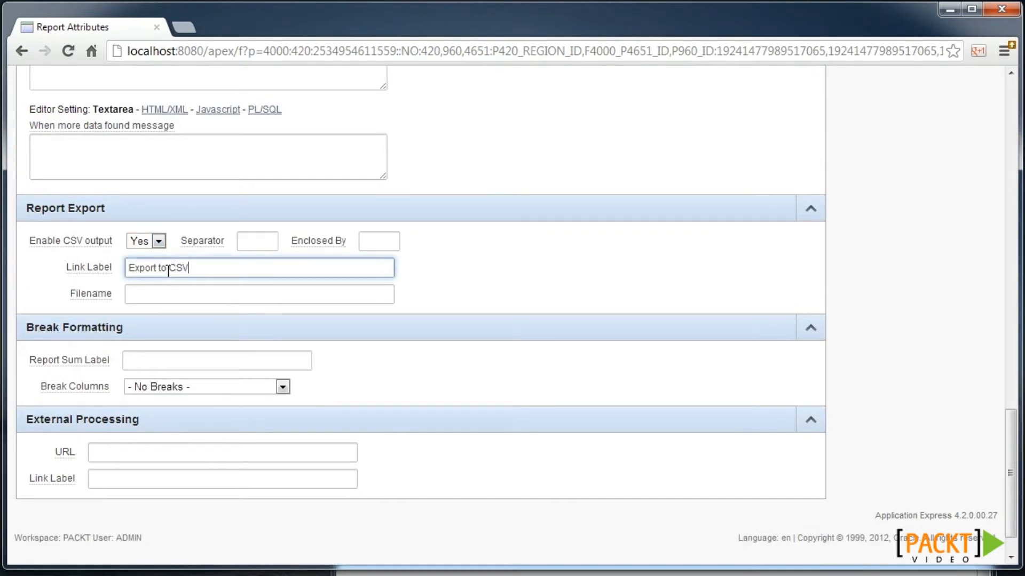
{"action": "scroll", "coordinate": [813, 195], "scroll_direction": "up", "scroll_amount": 20}
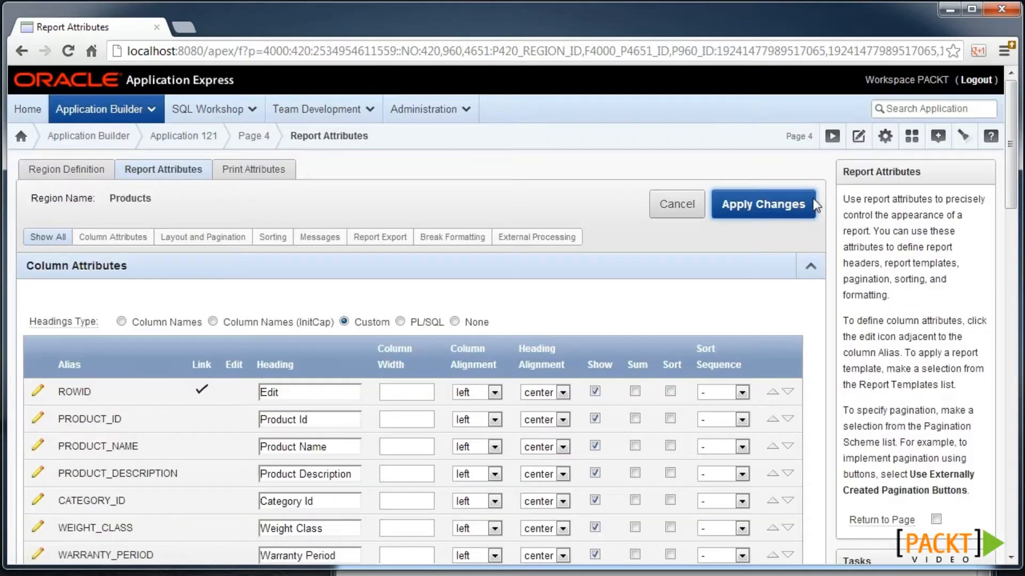
{"action": "left_click", "coordinate": [777, 204]}
{"action": "left_click", "coordinate": [802, 151]}
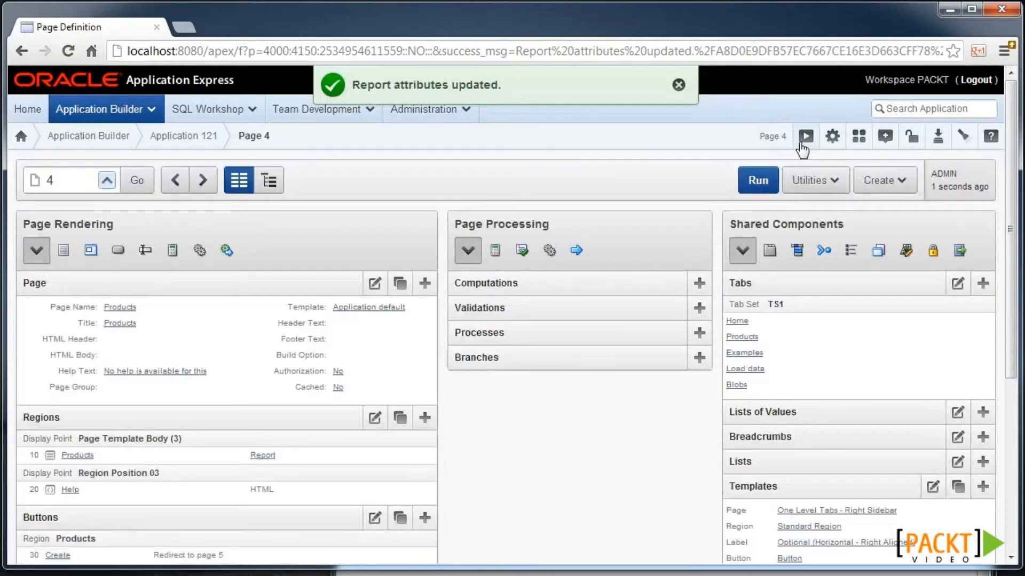
- Download the report as products (2).csv via Export to CSV, then bring up the Notepad export-URL note
{"action": "scroll", "coordinate": [431, 301], "scroll_direction": "down", "scroll_amount": 8}
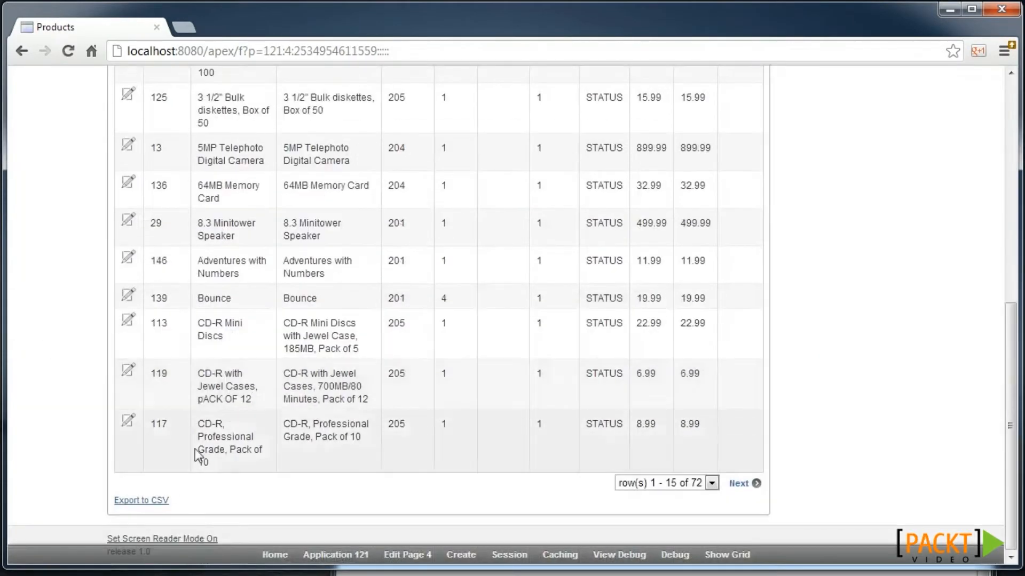
{"action": "left_click", "coordinate": [160, 508]}
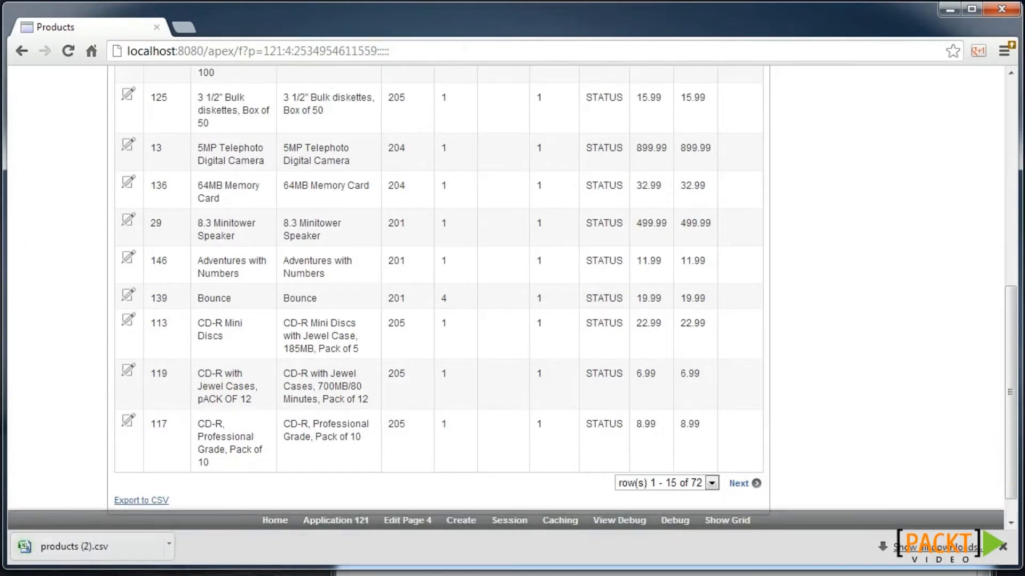
{"action": "left_click", "coordinate": [475, 575]}
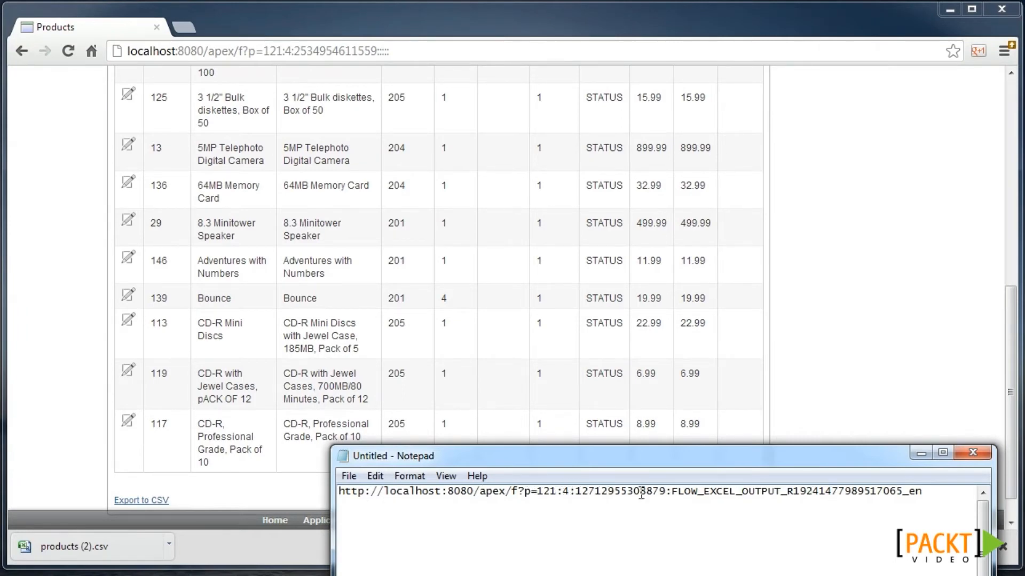
{"action": "left_click_drag", "start_coordinate": [672, 491], "coordinate": [920, 490]}
{"action": "left_click", "coordinate": [780, 501]}
- Return to Application 121 in the builder and open the Home page definition
{"action": "left_click", "coordinate": [800, 392]}
{"action": "scroll", "coordinate": [659, 411], "scroll_direction": "up", "scroll_amount": 1}
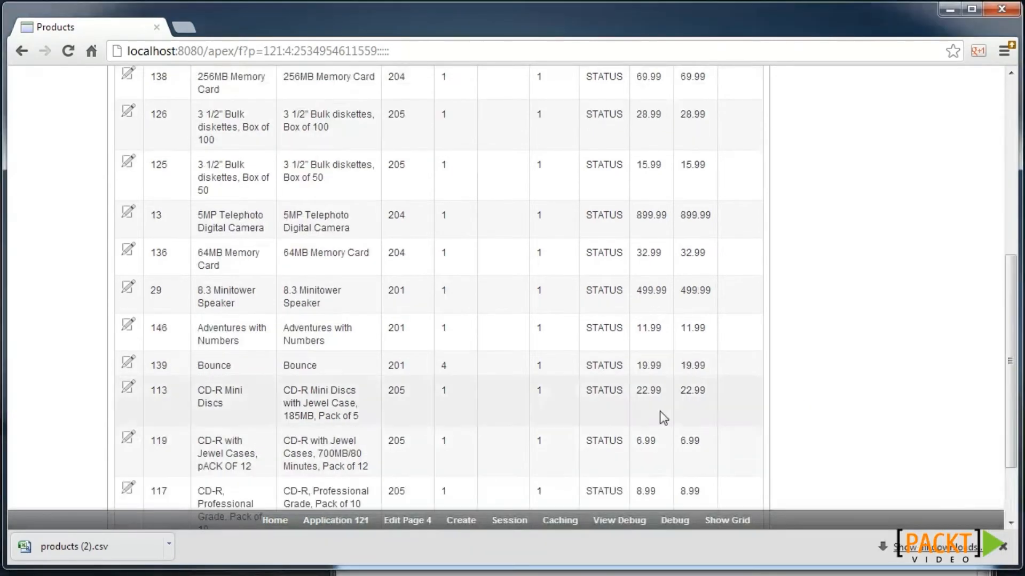
{"action": "left_click", "coordinate": [372, 523]}
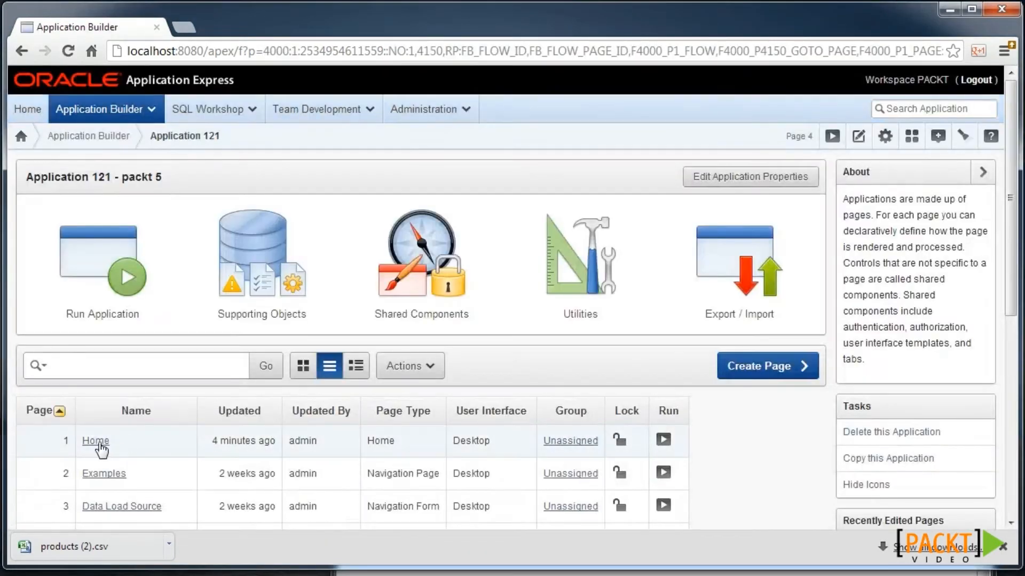
{"action": "left_click", "coordinate": [96, 441]}
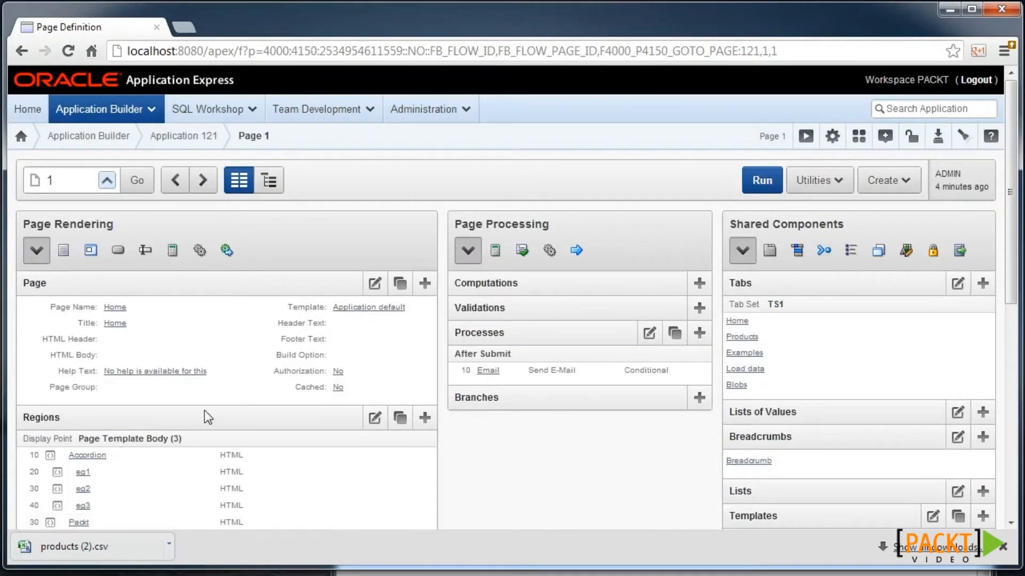
- Add a classic report region 'Hidden' with the pasted my_products query and display condition Never
{"action": "left_click", "coordinate": [422, 420]}
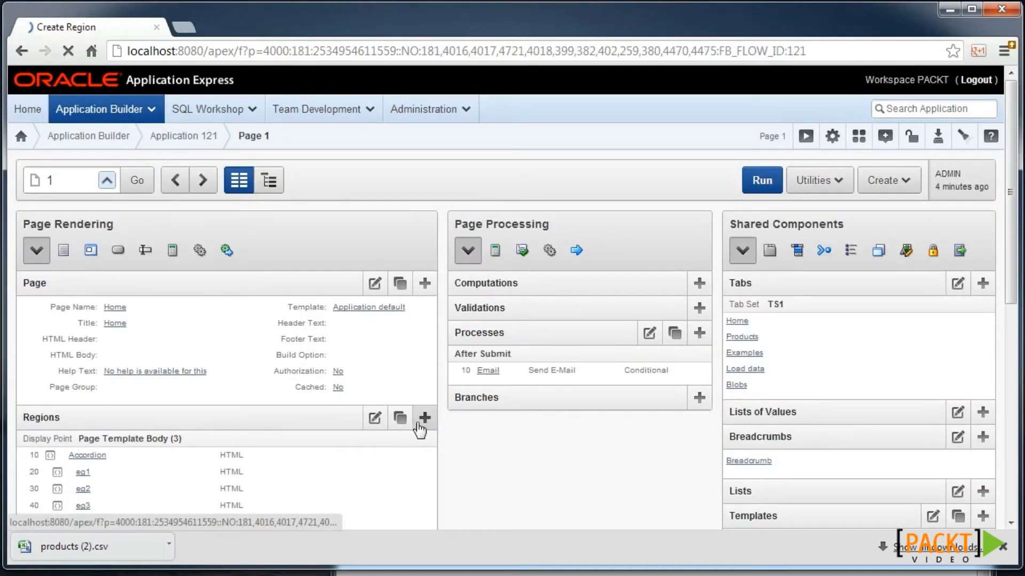
{"action": "left_click", "coordinate": [502, 382]}
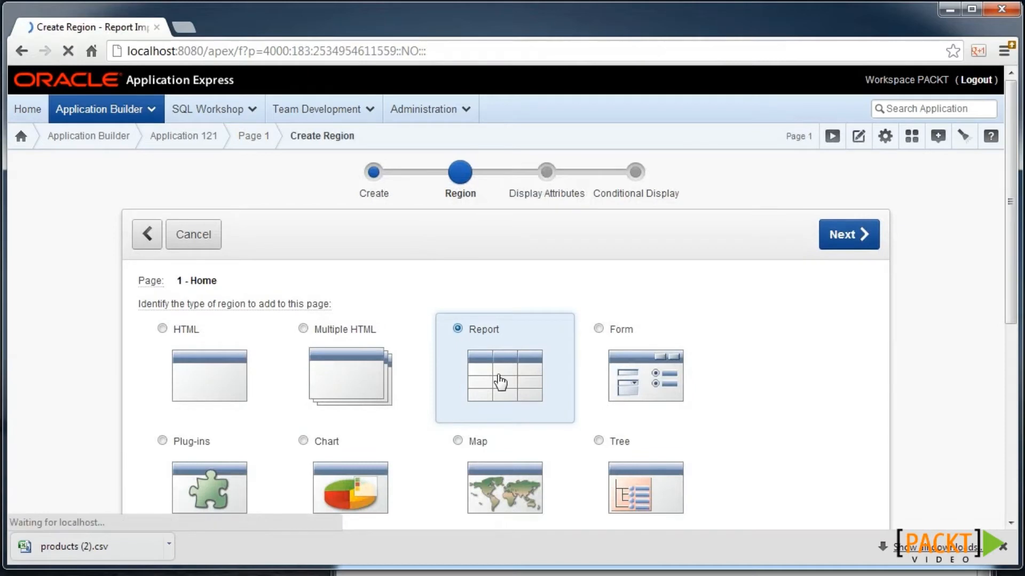
{"action": "left_click", "coordinate": [354, 359]}
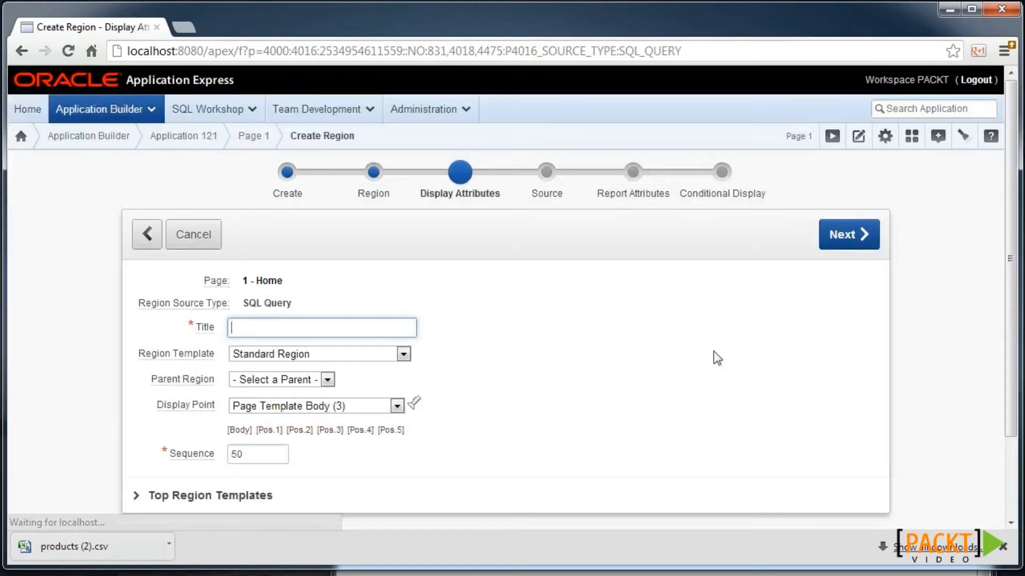
{"action": "type", "text": "Hidden"}
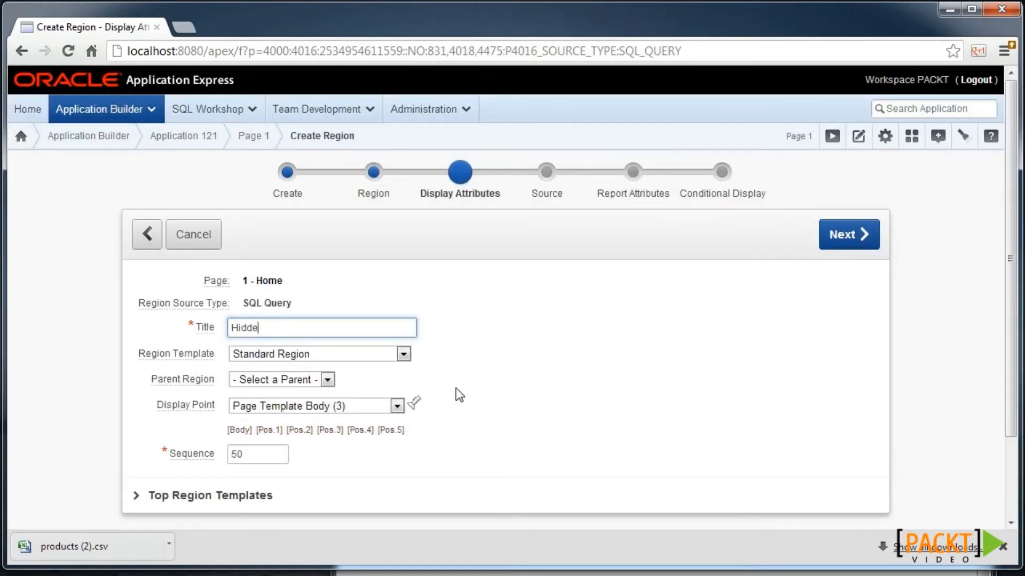
{"action": "left_click", "coordinate": [857, 239]}
{"action": "type", "text": "SELECT * FROM my_products WHERE product_id = COALESCE(TO_NUMBER(:P1_PRODUCT_ID), product_id)"}
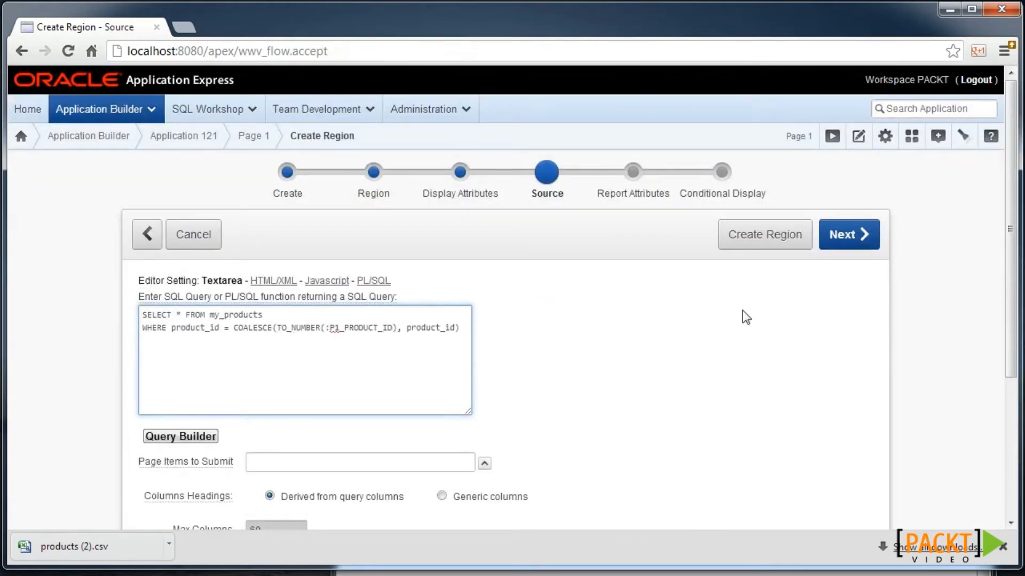
{"action": "left_click", "coordinate": [852, 246]}
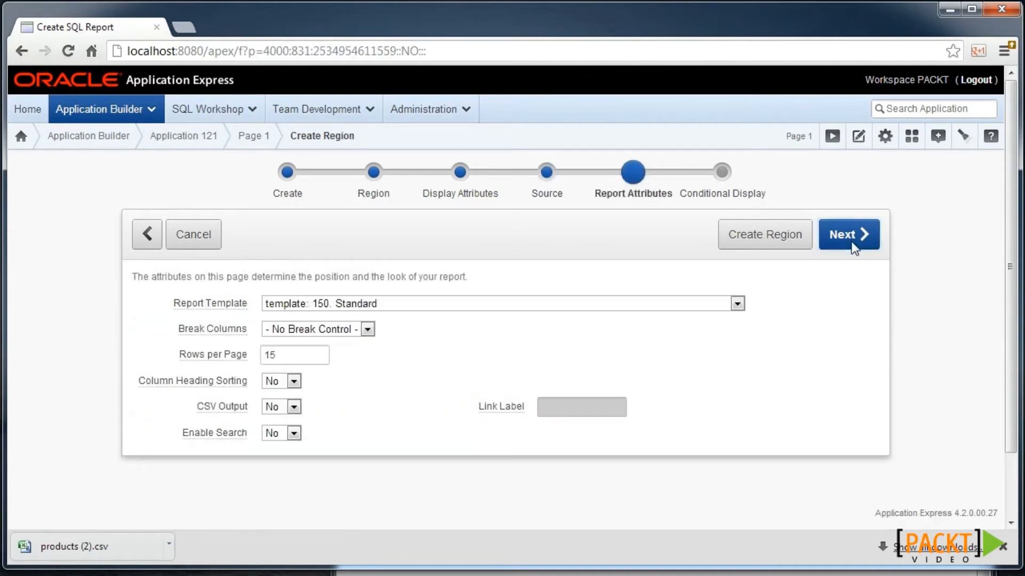
{"action": "left_click", "coordinate": [851, 242]}
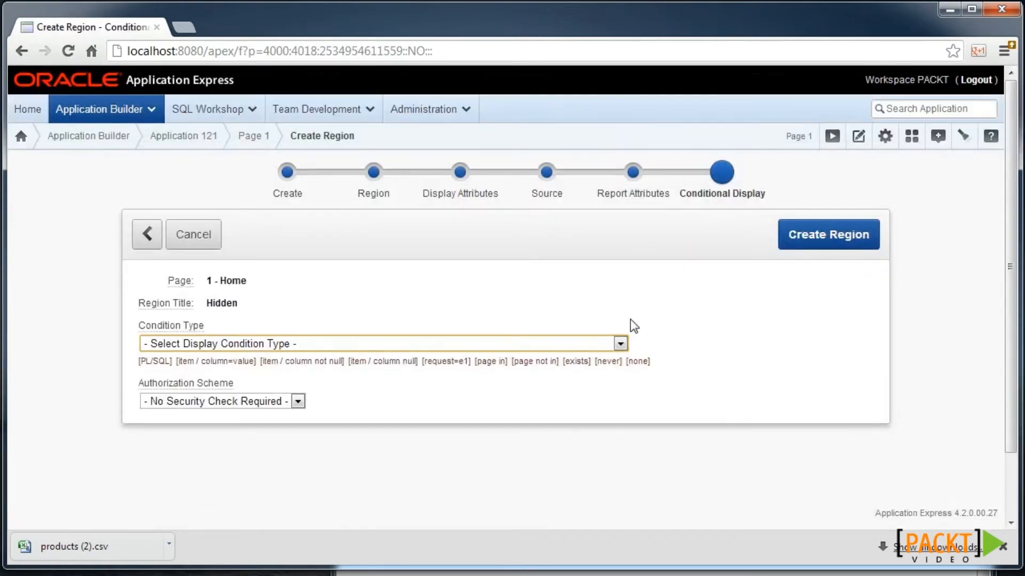
{"action": "left_click", "coordinate": [611, 362]}
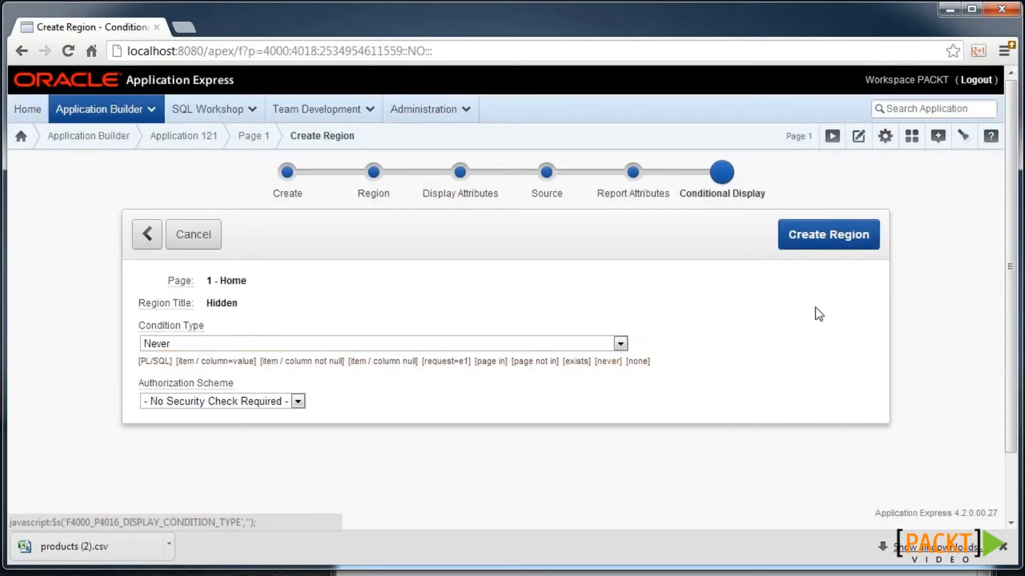
{"action": "left_click", "coordinate": [830, 230]}
- Give the Hidden region the static ID PUBLISH and save the region
{"action": "scroll", "coordinate": [635, 263], "scroll_direction": "down", "scroll_amount": 3}
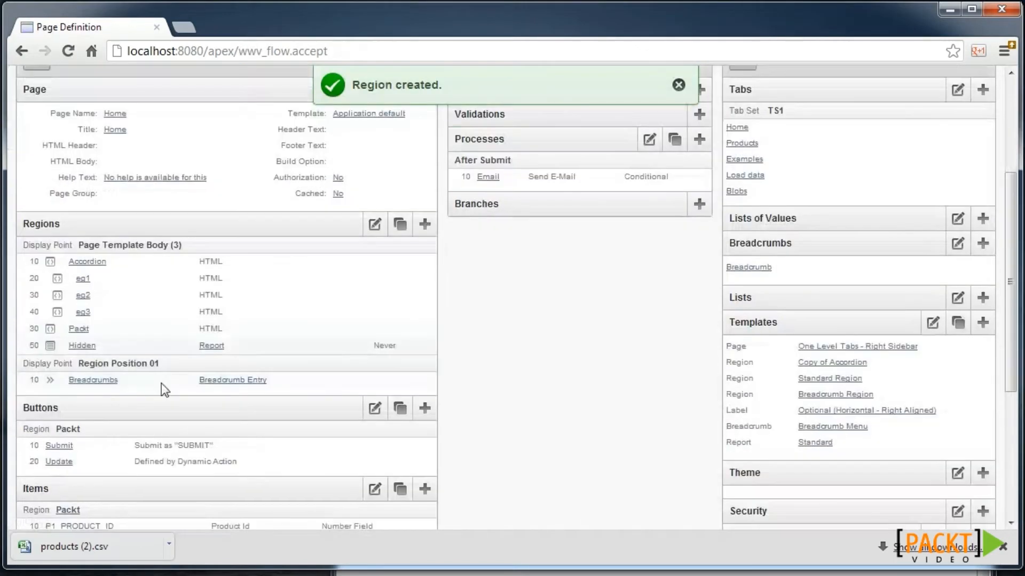
{"action": "left_click", "coordinate": [89, 347]}
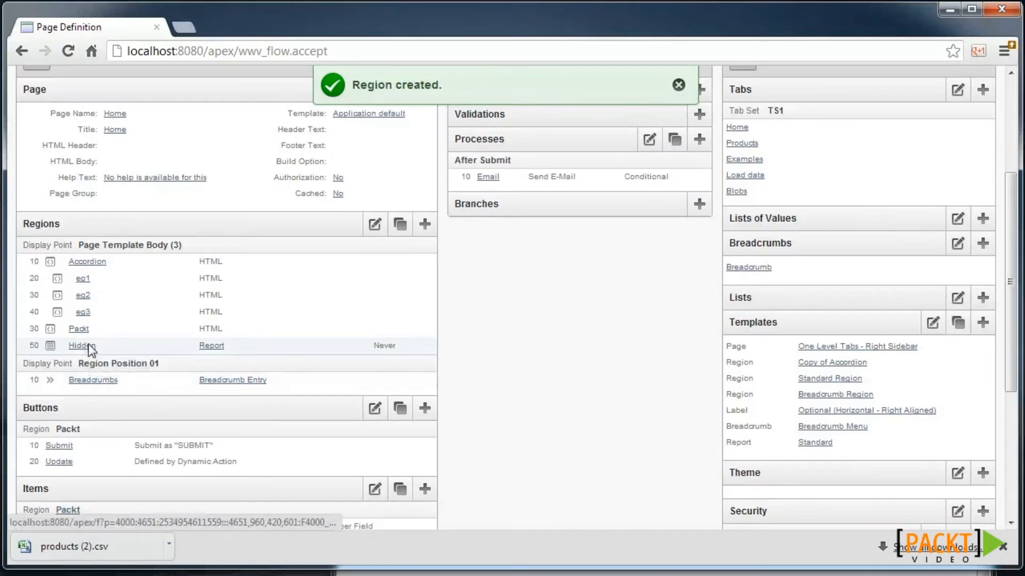
{"action": "scroll", "coordinate": [200, 335], "scroll_direction": "down", "scroll_amount": 4}
{"action": "scroll", "coordinate": [201, 335], "scroll_direction": "down", "scroll_amount": 7}
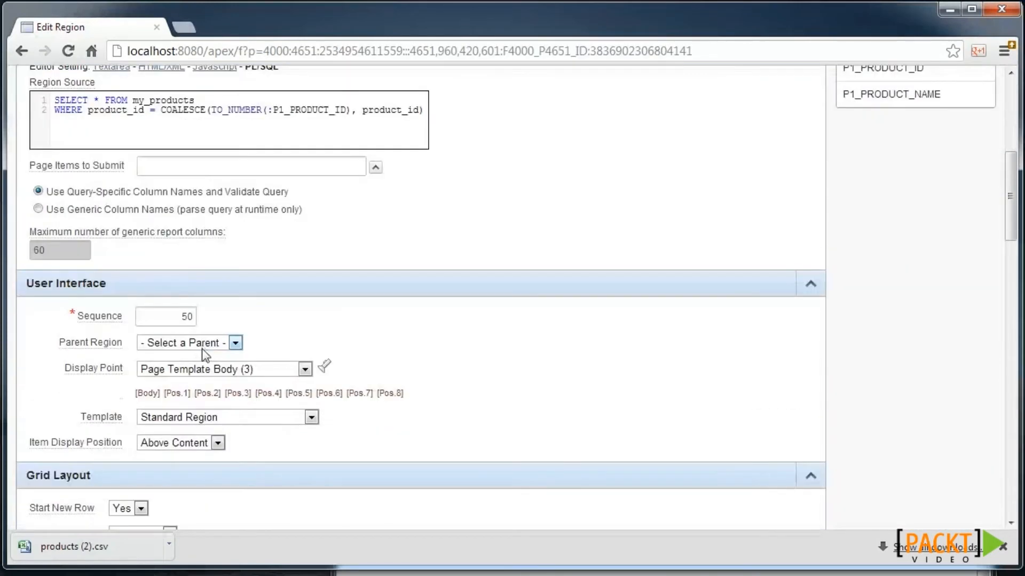
{"action": "left_click", "coordinate": [196, 388]}
{"action": "type", "text": "PO"}
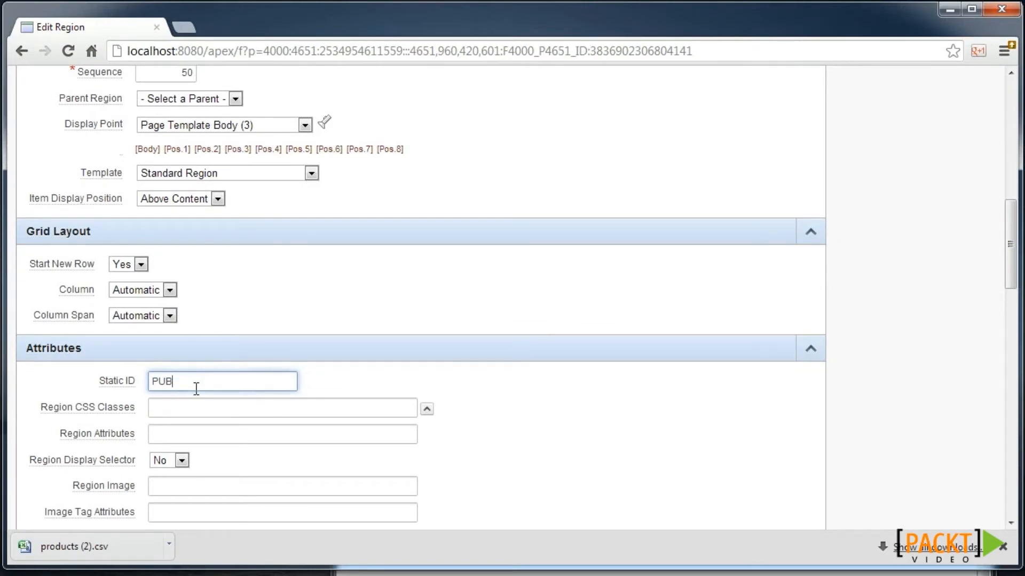
{"action": "type", "text": "SH"}
{"action": "scroll", "coordinate": [670, 315], "scroll_direction": "up", "scroll_amount": 1}
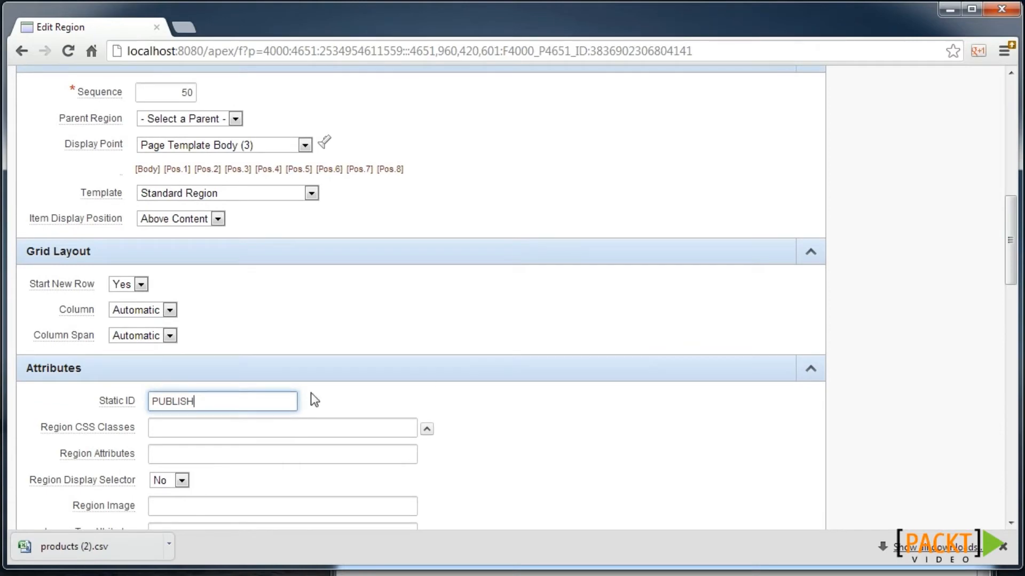
{"action": "scroll", "coordinate": [633, 308], "scroll_direction": "up", "scroll_amount": 9}
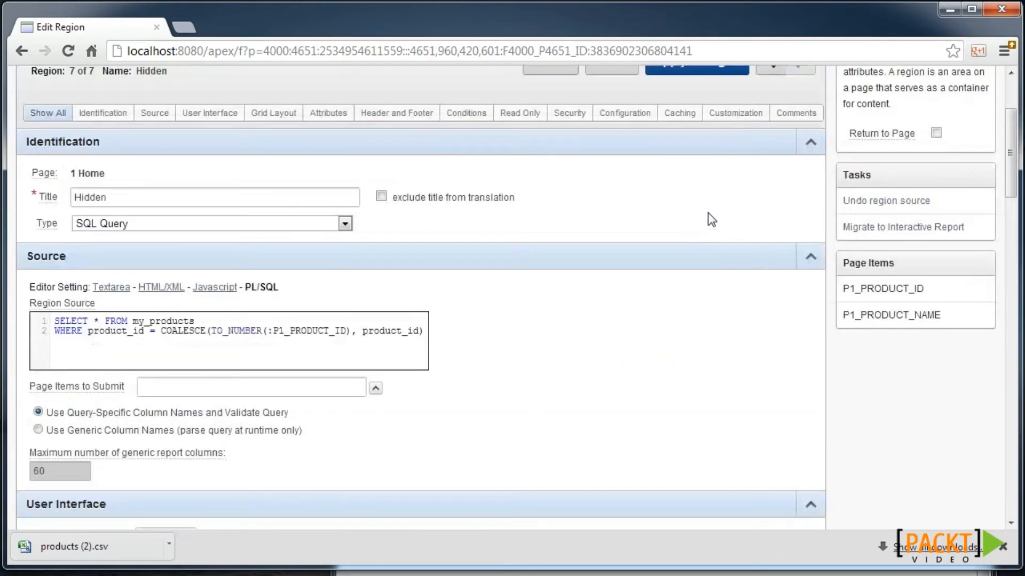
{"action": "scroll", "coordinate": [741, 140], "scroll_direction": "up", "scroll_amount": 1}
{"action": "left_click", "coordinate": [706, 127]}
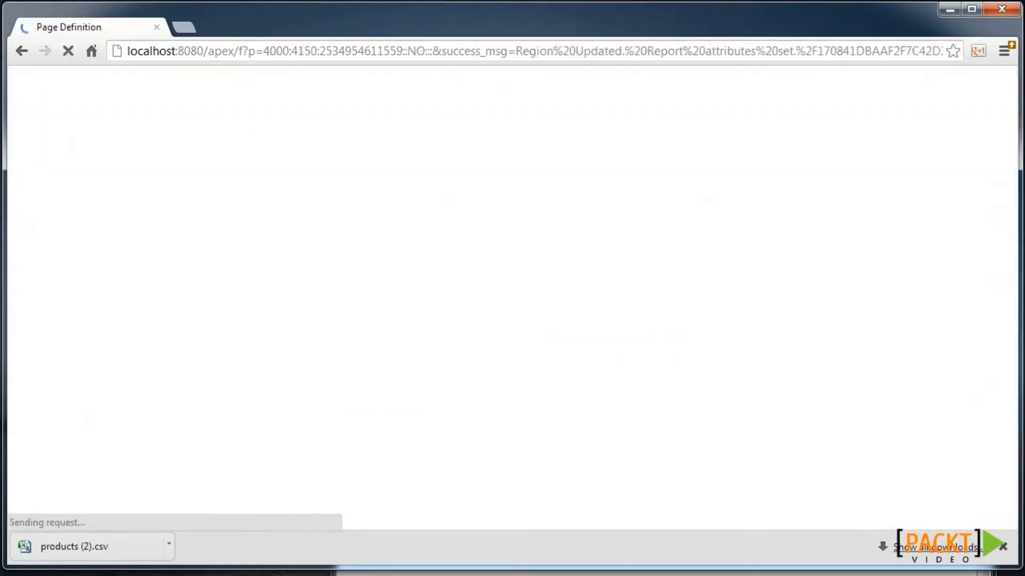
{"action": "scroll", "coordinate": [340, 456], "scroll_direction": "down", "scroll_amount": 4}
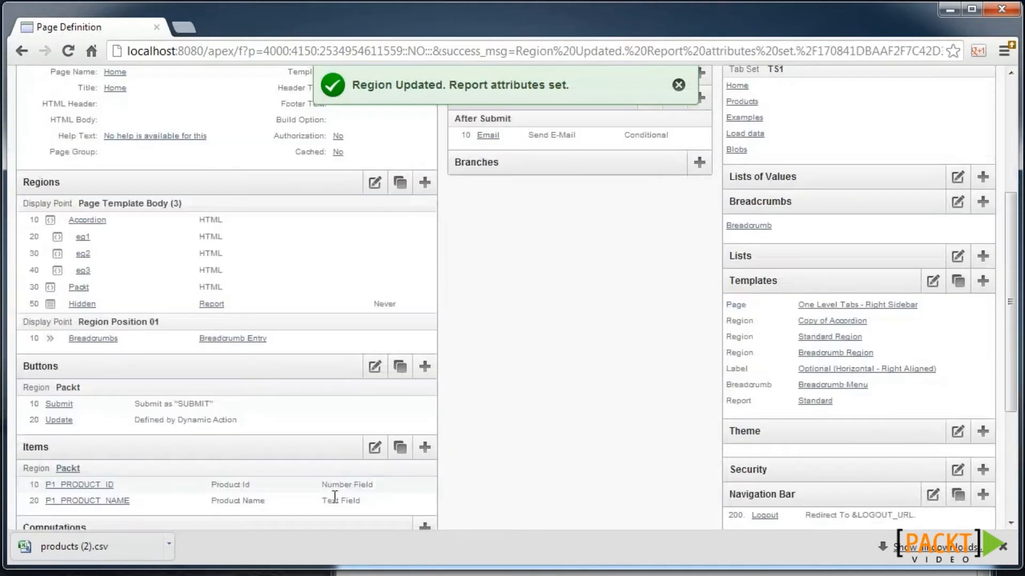
- Create hidden item P1_EXPORT_URL in the Packt region of the Home page
{"action": "left_click", "coordinate": [425, 450]}
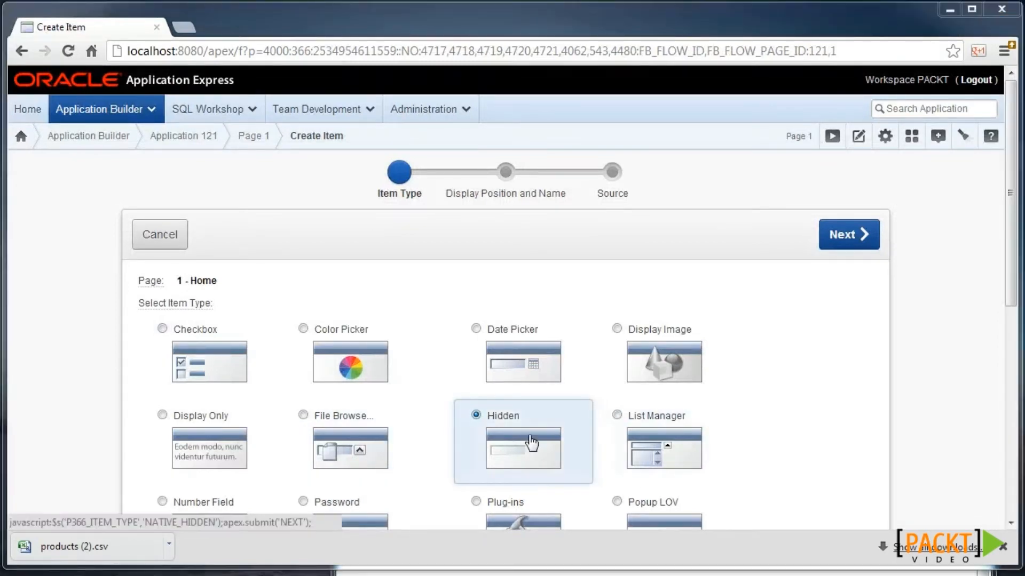
{"action": "left_click", "coordinate": [531, 443]}
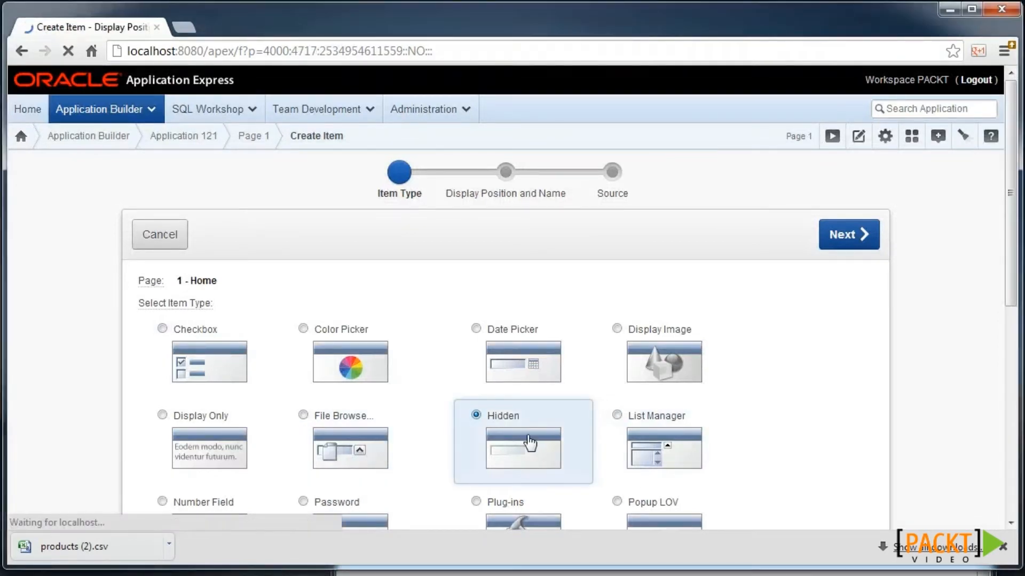
{"action": "type", "text": "EXPORT_URL"}
{"action": "left_click", "coordinate": [307, 380]}
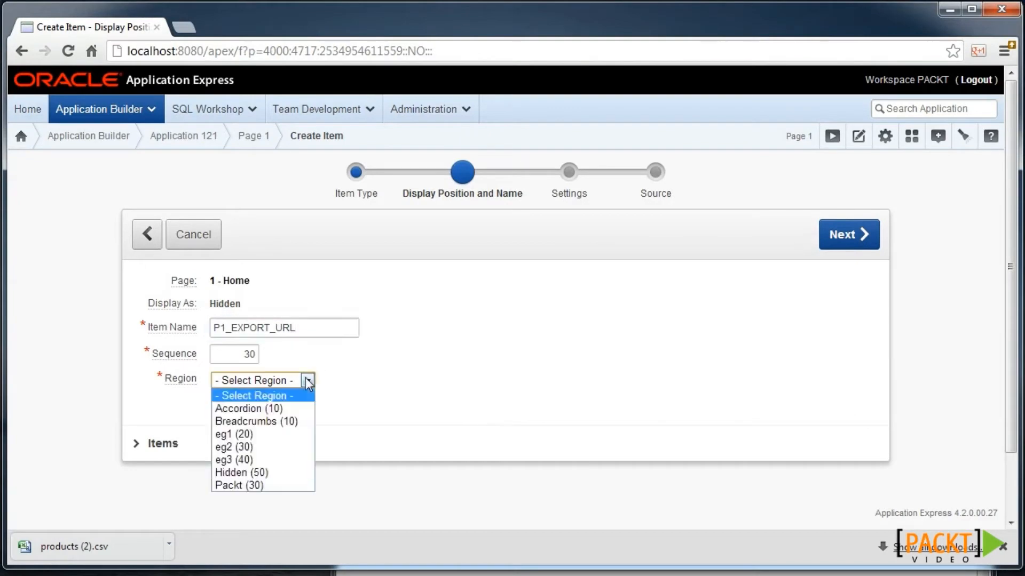
{"action": "left_click", "coordinate": [281, 485]}
{"action": "left_click", "coordinate": [844, 239]}
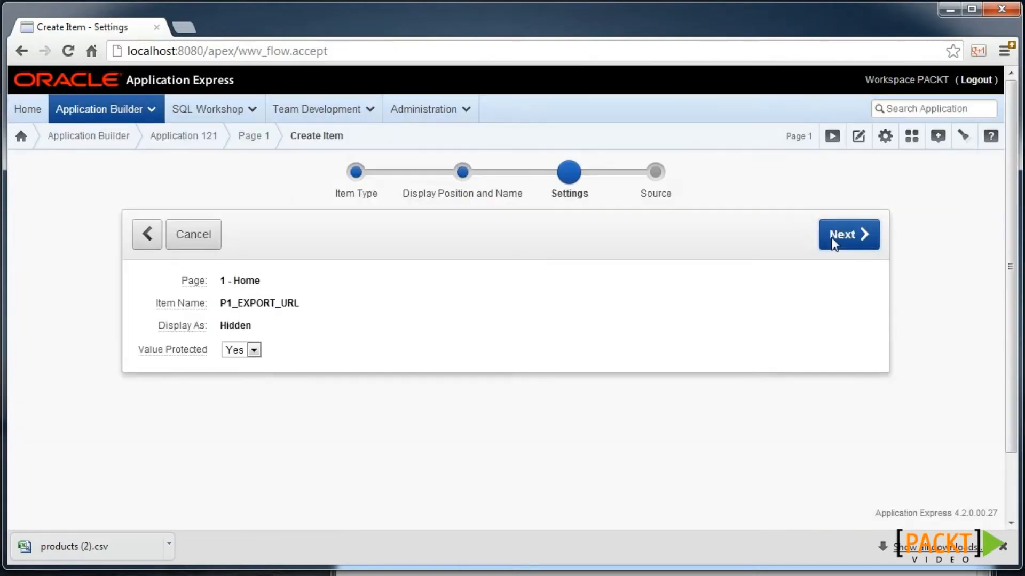
{"action": "left_click", "coordinate": [832, 238]}
{"action": "left_click", "coordinate": [812, 97]}
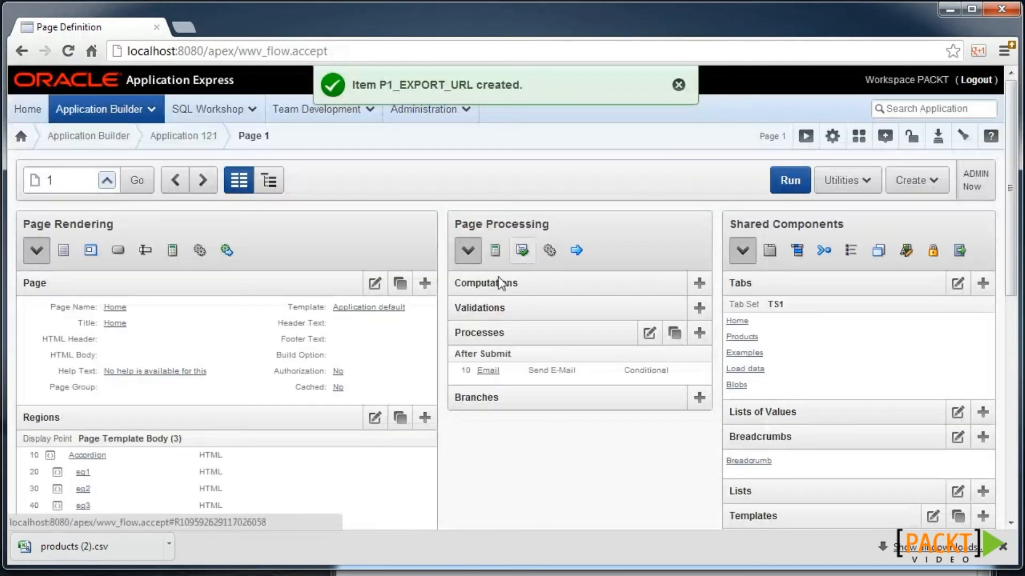
{"action": "scroll", "coordinate": [427, 399], "scroll_direction": "down", "scroll_amount": 5}
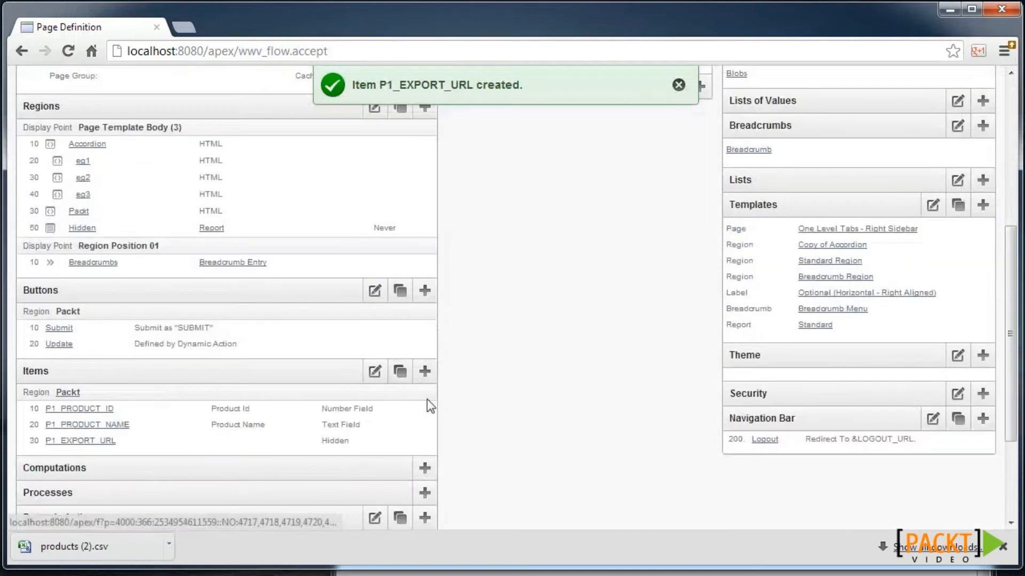
- Start a page computation for P1_EXPORT_URL of type SQL Query (return single value)
{"action": "left_click", "coordinate": [426, 468]}
{"action": "left_click", "coordinate": [287, 384]}
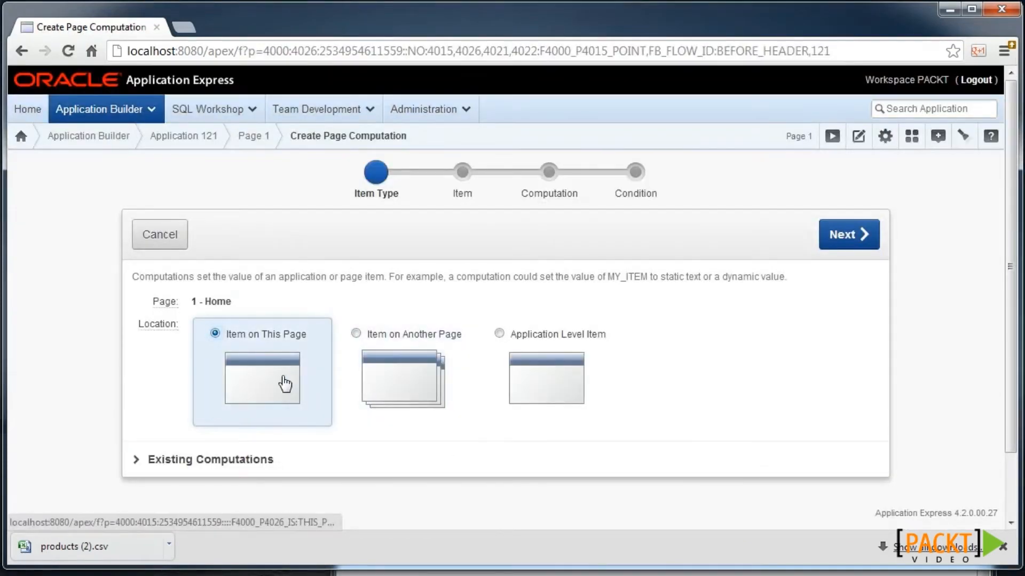
{"action": "left_click", "coordinate": [309, 340]}
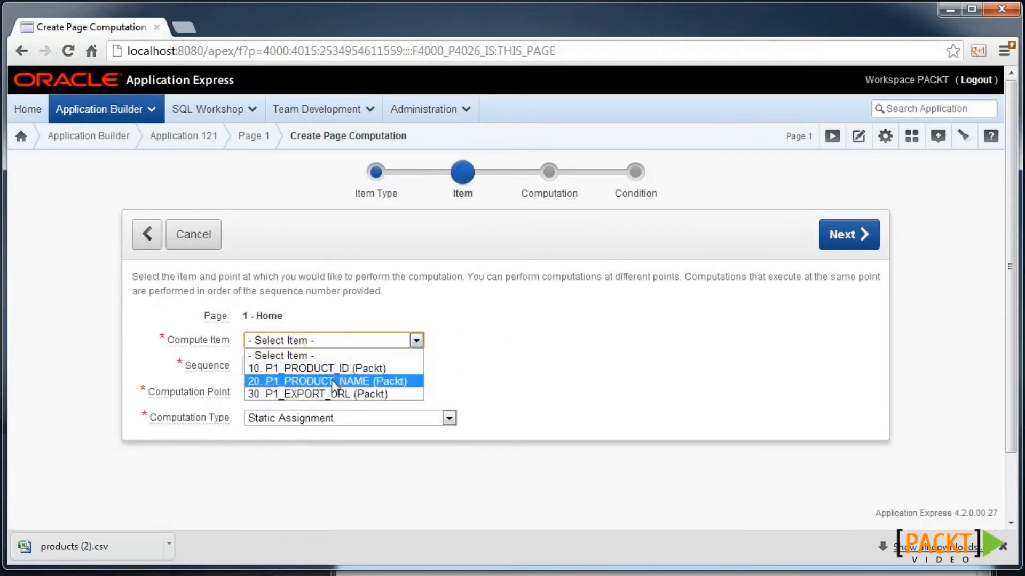
{"action": "left_click", "coordinate": [334, 394]}
{"action": "left_click", "coordinate": [311, 418]}
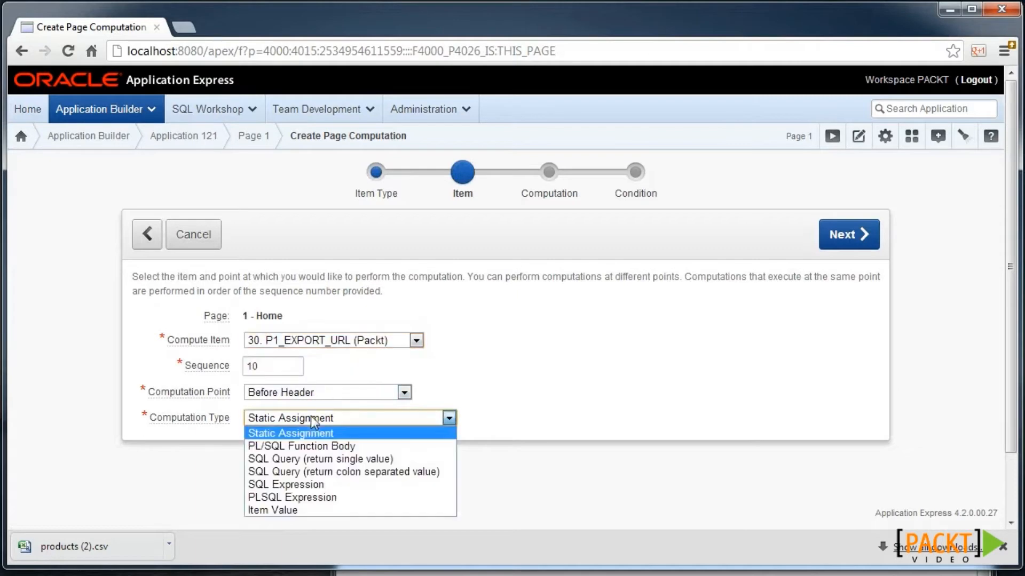
{"action": "left_click", "coordinate": [334, 459]}
- Paste the APEX_UTIL.PREPARE_URL query for the PUBLISH region's CSV export and create the computation
{"action": "left_click", "coordinate": [841, 235]}
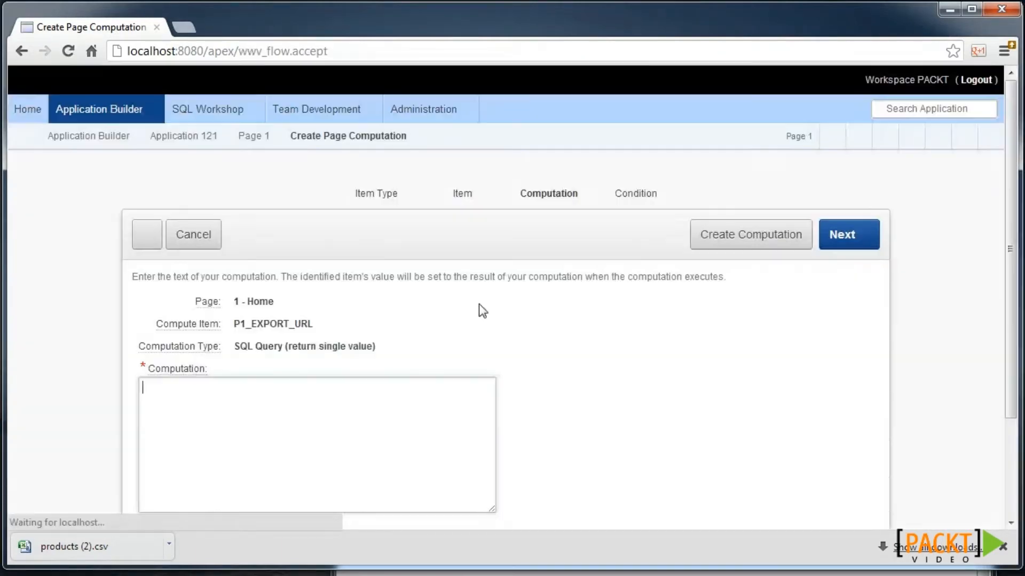
{"action": "type", "text": "select   APEX_UTIL.PREPARE_URL     ('f?p='||:APP_ID||':'            ||:APP_PAGE_ID||':'            ||:APP_SESSION            ||':FLOW_EXCEL_OUTPUT_R'||region_id||'_en-us:') from apex_application_page_regions WHERE application_id = :APP_ID AND   page_id        = :APP_PAGE_ID AND   static_id      = 'PUBLISH'"}
{"action": "scroll", "coordinate": [303, 357], "scroll_direction": "down", "scroll_amount": 1}
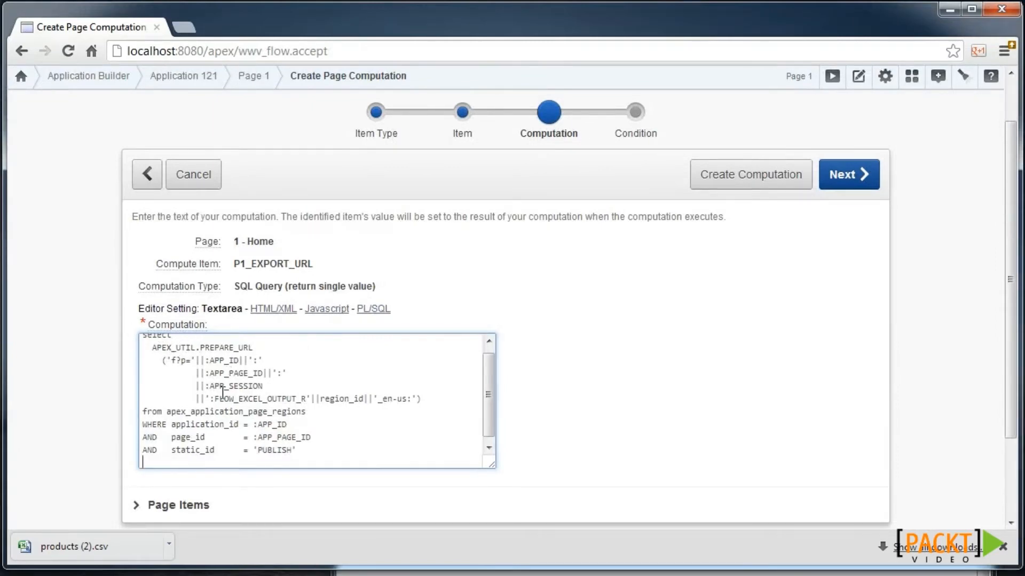
{"action": "left_click_drag", "start_coordinate": [219, 398], "coordinate": [363, 401]}
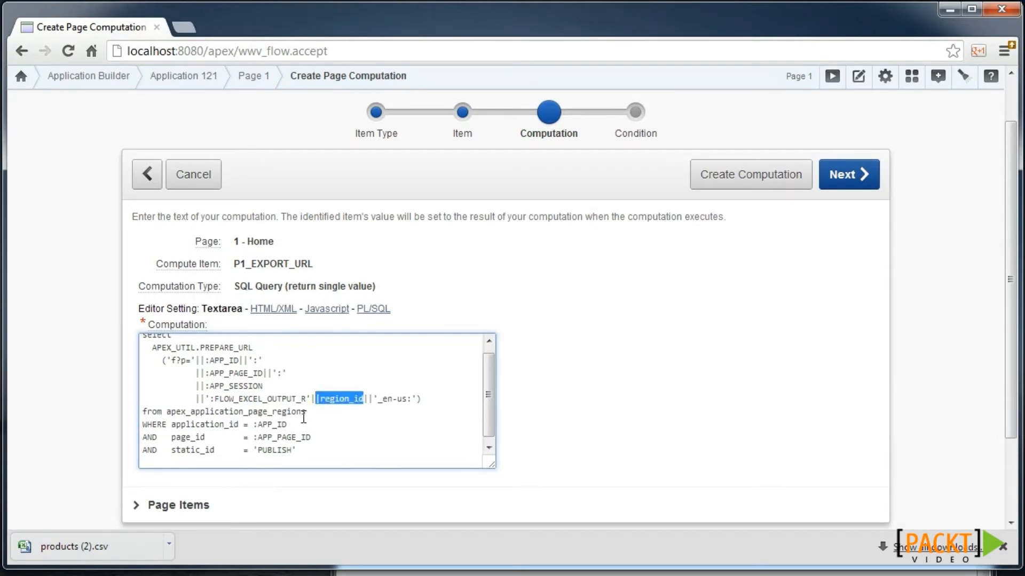
{"action": "left_click_drag", "start_coordinate": [297, 451], "coordinate": [166, 455]}
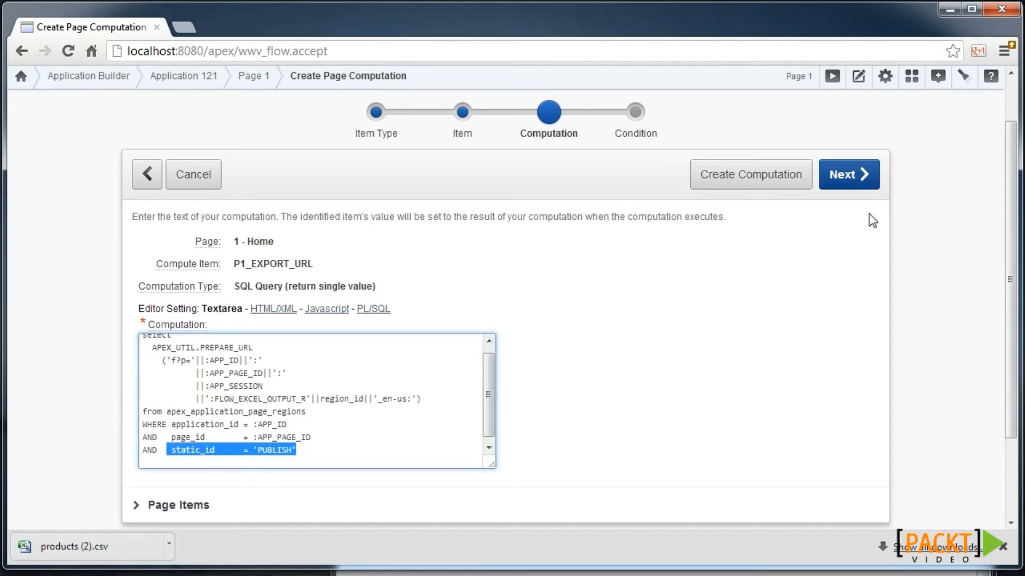
{"action": "left_click", "coordinate": [858, 178]}
{"action": "left_click", "coordinate": [782, 235]}
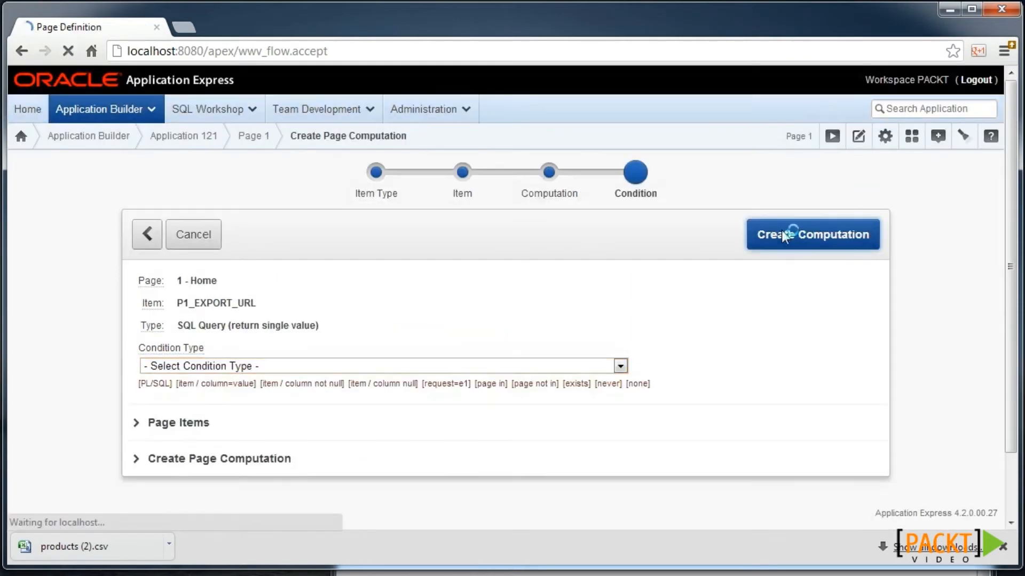
{"action": "scroll", "coordinate": [514, 305], "scroll_direction": "down", "scroll_amount": 3}
{"action": "scroll", "coordinate": [514, 306], "scroll_direction": "down", "scroll_amount": 2}
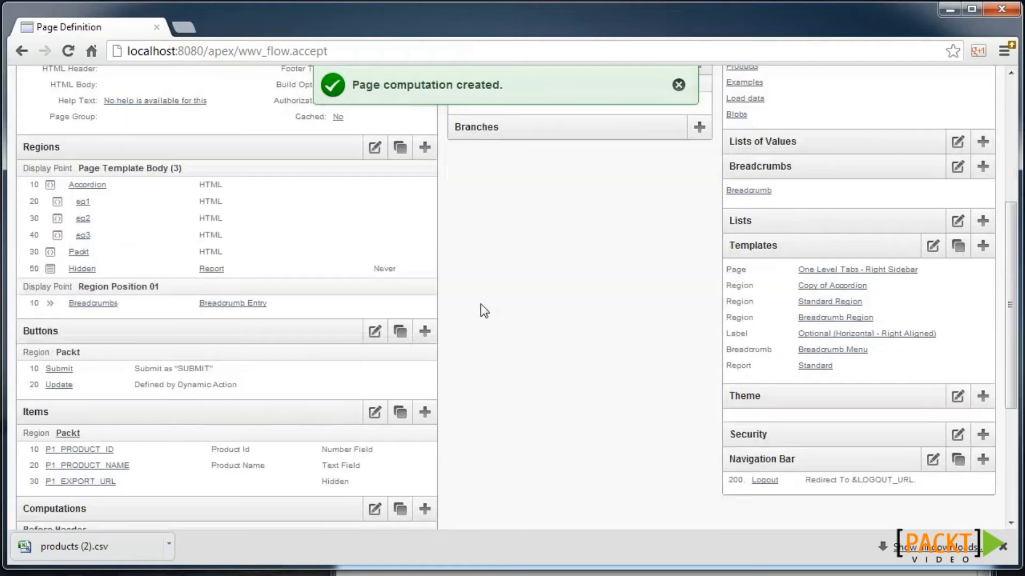
- Start a new button in the Packt region and name it Export
{"action": "left_click", "coordinate": [425, 331]}
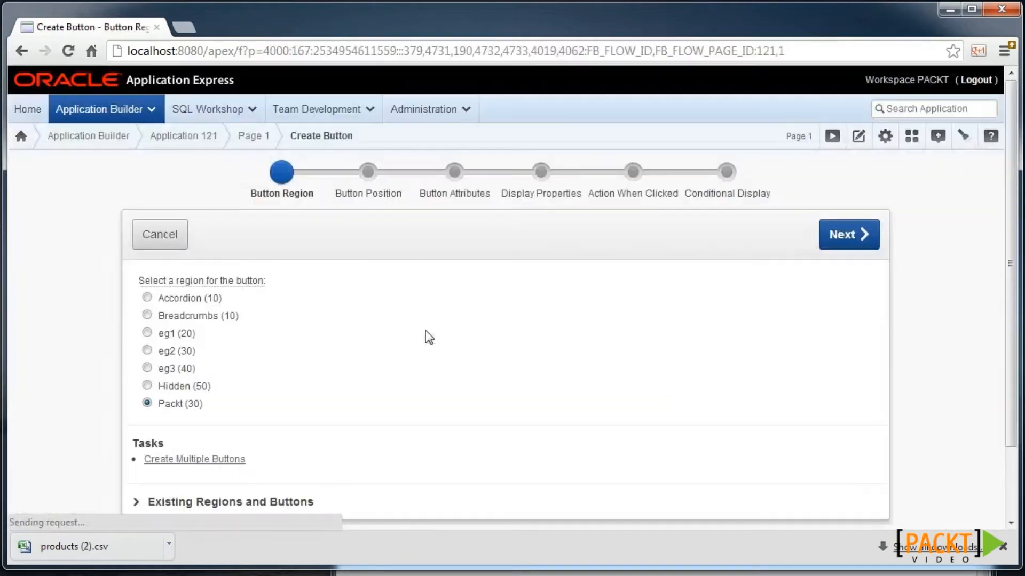
{"action": "left_click", "coordinate": [840, 244]}
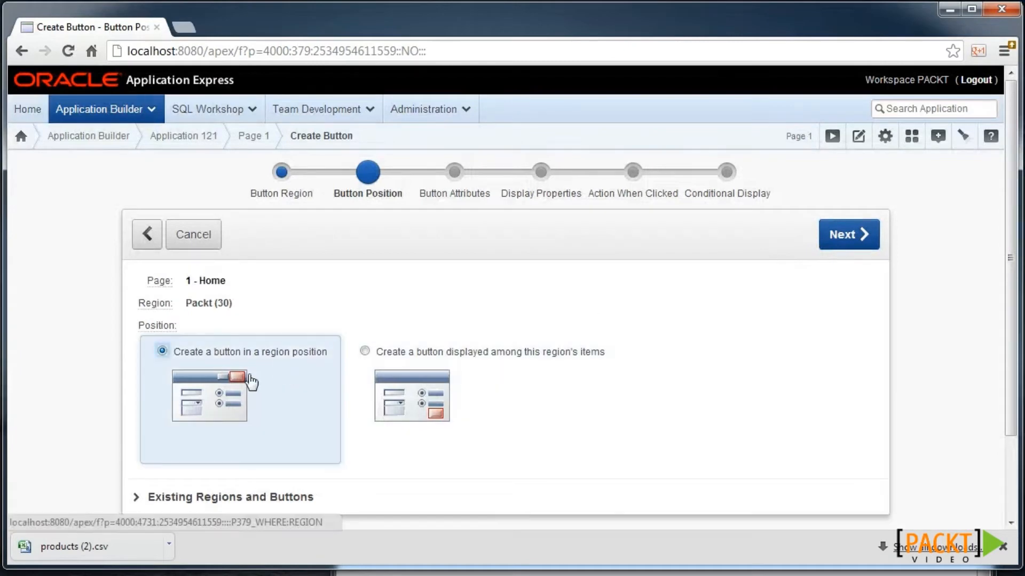
{"action": "type", "text": "Export"}
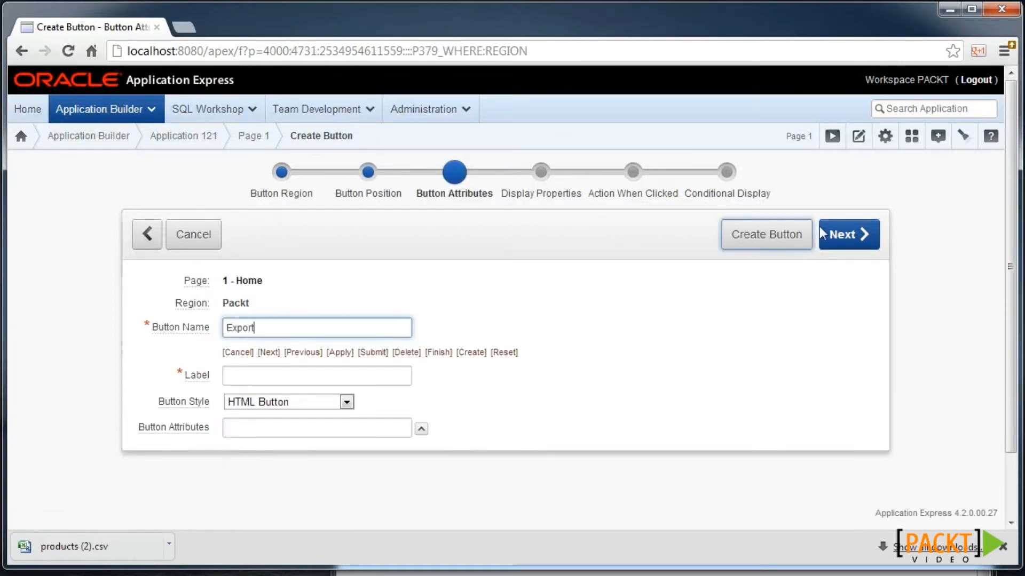
{"action": "left_click", "coordinate": [867, 238]}
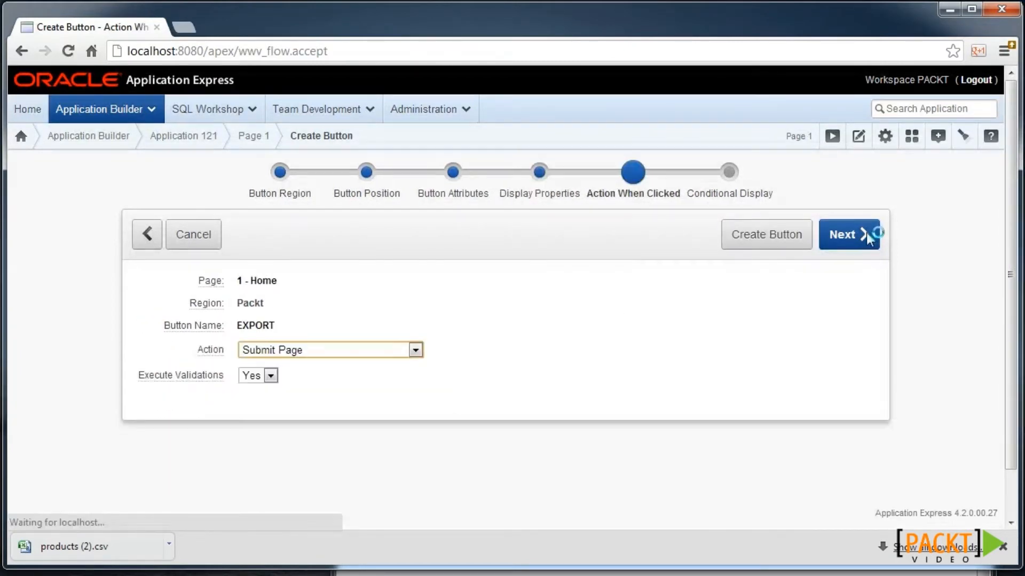
- Set the button's action to Redirect to URL targeting &P1_EXPORT_URL and create it
{"action": "left_click", "coordinate": [339, 356]}
{"action": "left_click", "coordinate": [322, 389]}
{"action": "left_click", "coordinate": [312, 438]}
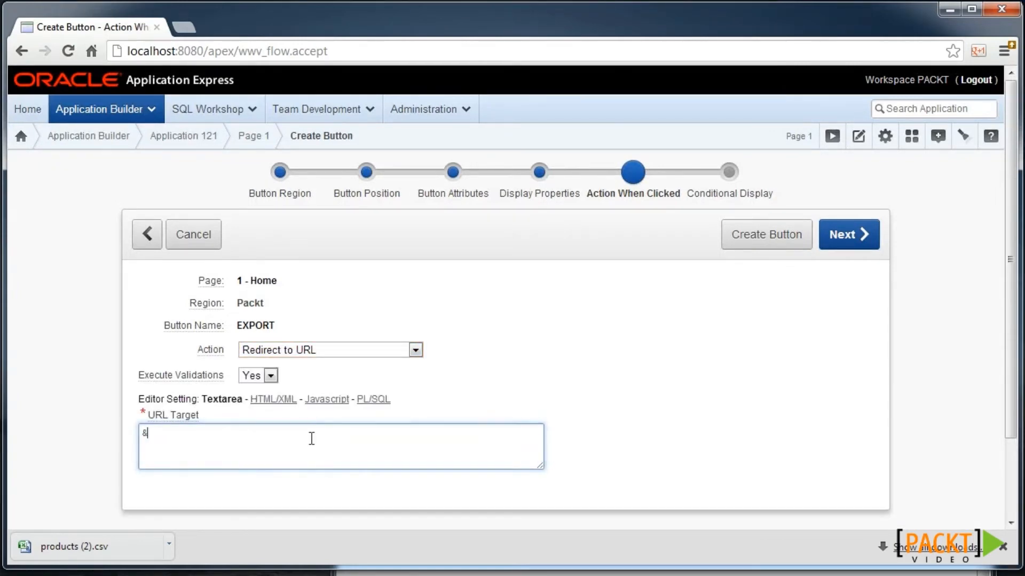
{"action": "type", "text": "&P1_EXPORT_URL"}
{"action": "left_click", "coordinate": [870, 236]}
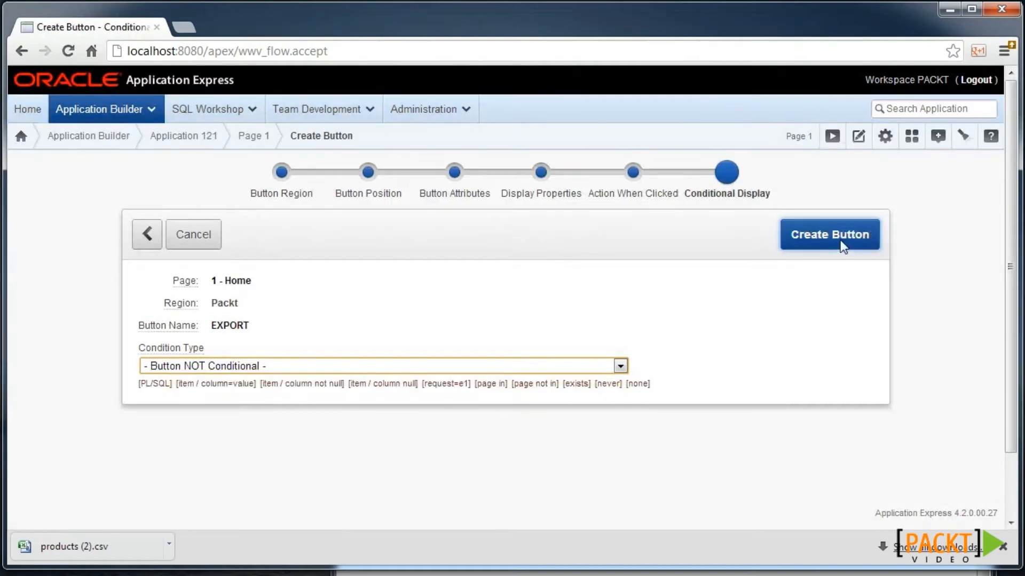
{"action": "left_click", "coordinate": [841, 244]}
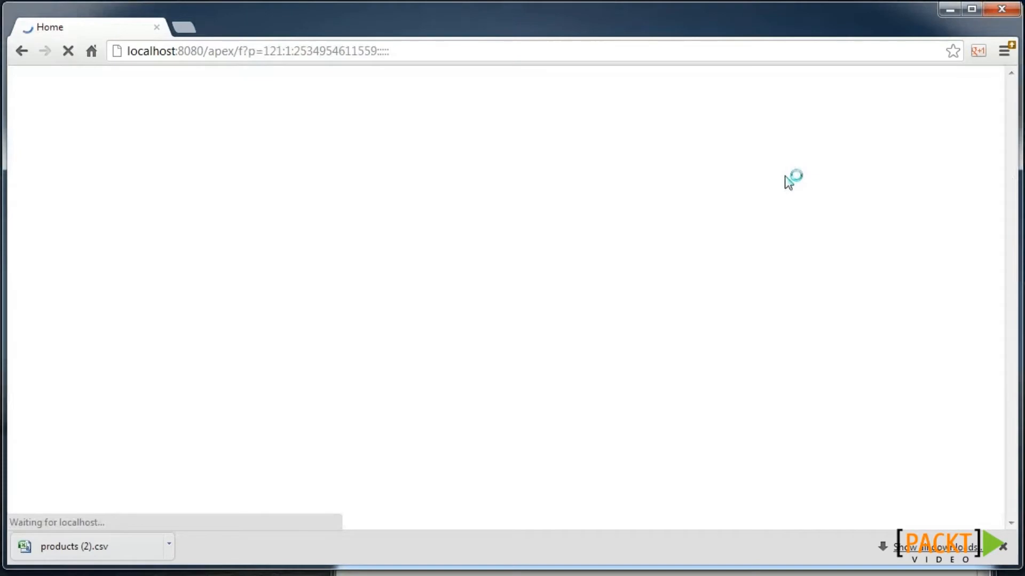
- Run the Home page and use its Export button to download hidden (3).csv
{"action": "left_click", "coordinate": [790, 180]}
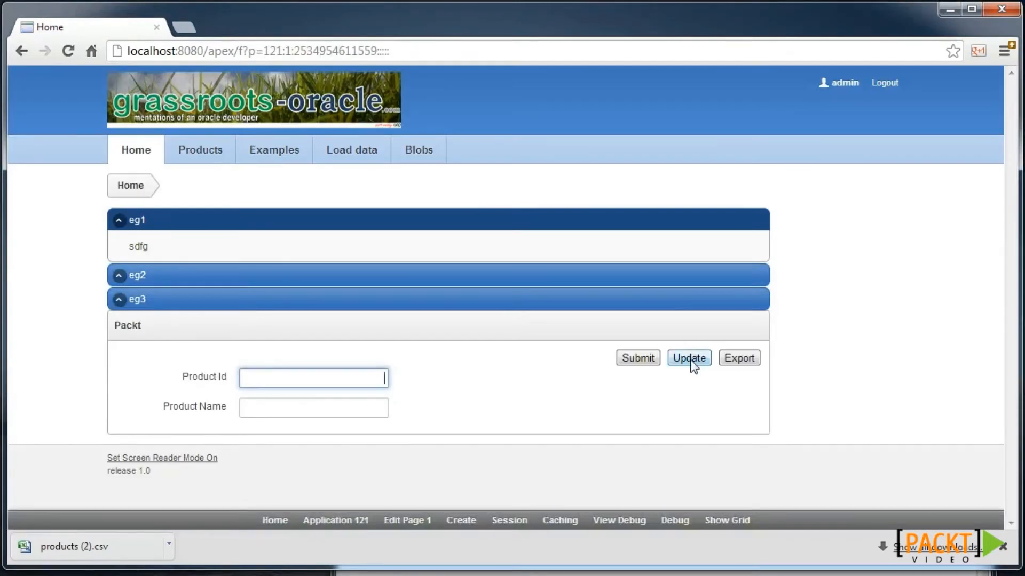
{"action": "left_click", "coordinate": [736, 357]}
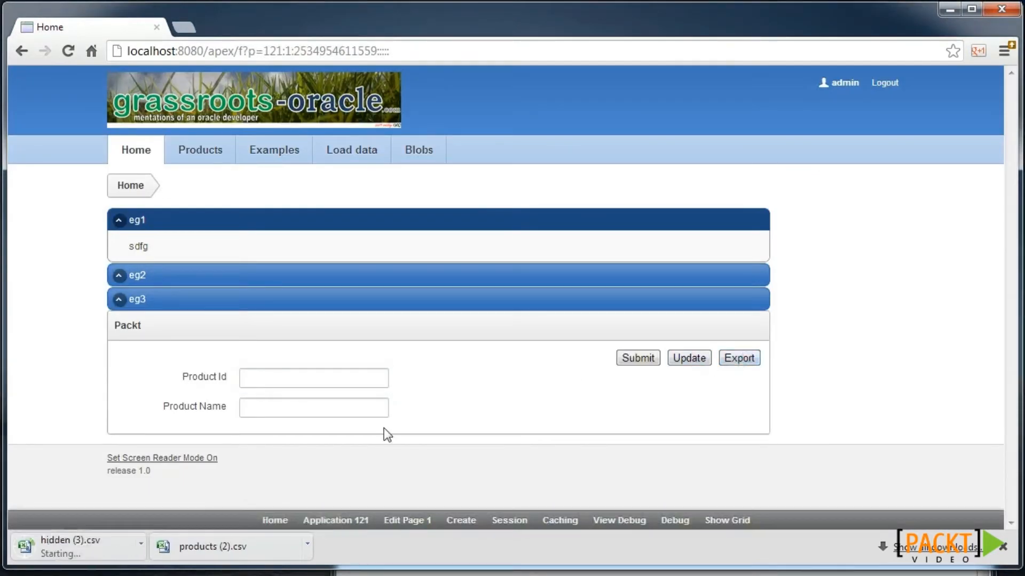
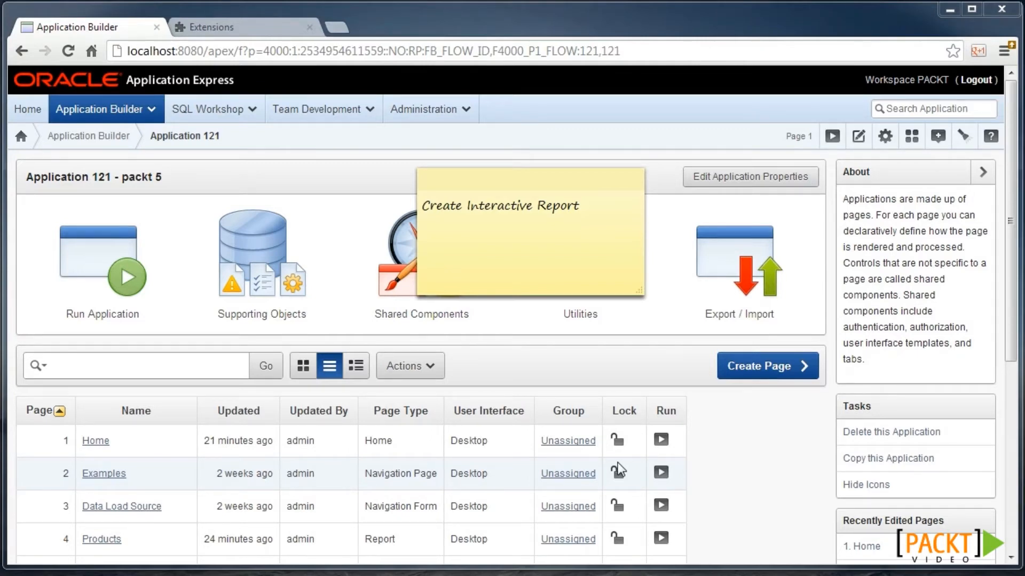
- Start a new interactive report page numbered 11, named IR, with region IR
{"action": "left_click", "coordinate": [772, 375]}
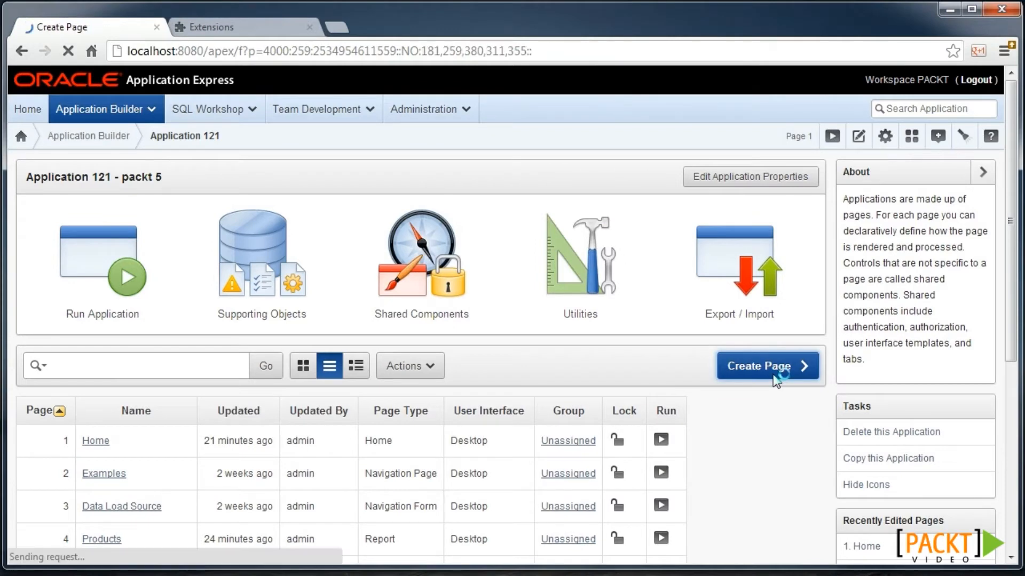
{"action": "left_click", "coordinate": [497, 361]}
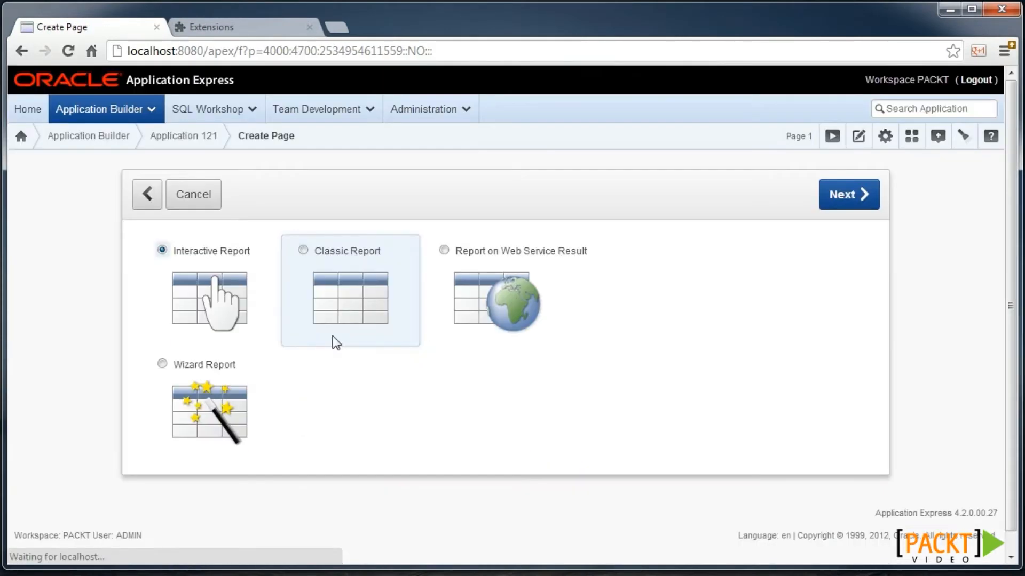
{"action": "left_click", "coordinate": [213, 301]}
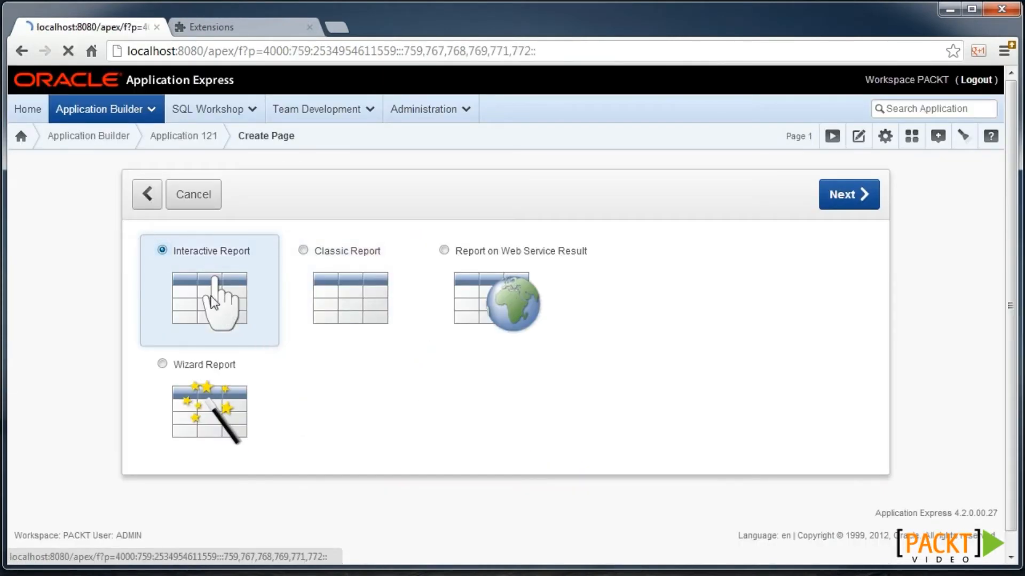
{"action": "type", "text": "11"}
{"action": "key", "text": "Tab"}
{"action": "type", "text": "IR"}
{"action": "key", "text": "Tab"}
{"action": "key", "text": "Tab"}
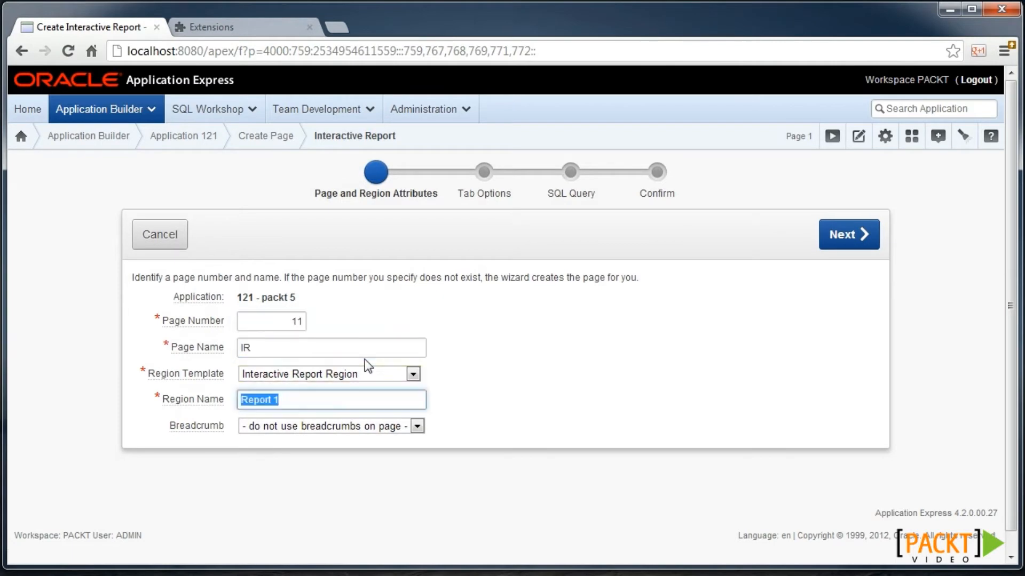
{"action": "type", "text": "IR"}
- Add a new IR tab, keep the my_products query, create the page and run it
{"action": "left_click", "coordinate": [863, 234]}
{"action": "left_click", "coordinate": [288, 322]}
{"action": "left_click", "coordinate": [291, 389]}
{"action": "type", "text": "IR"}
{"action": "left_click", "coordinate": [848, 242]}
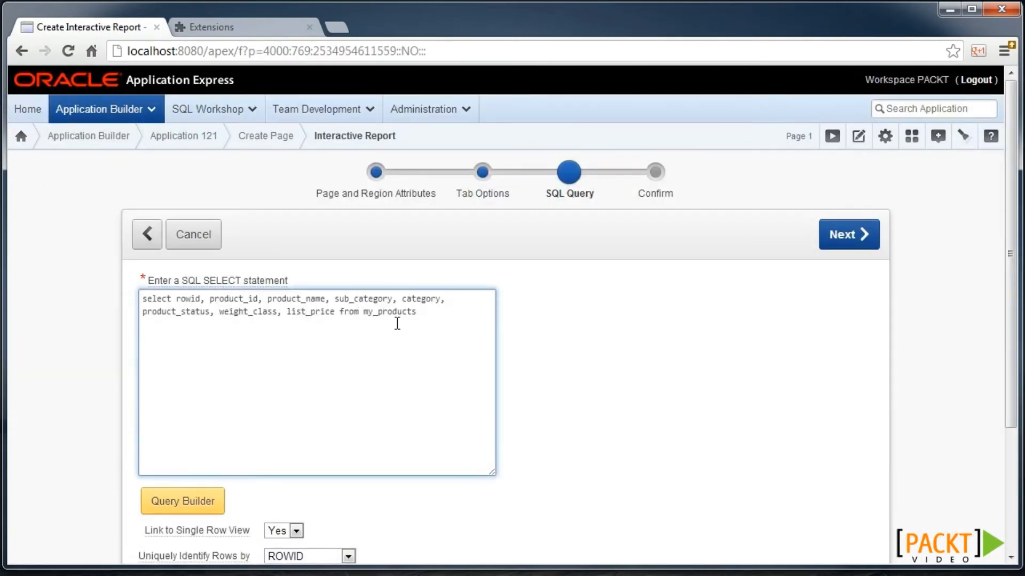
{"action": "left_click", "coordinate": [830, 239]}
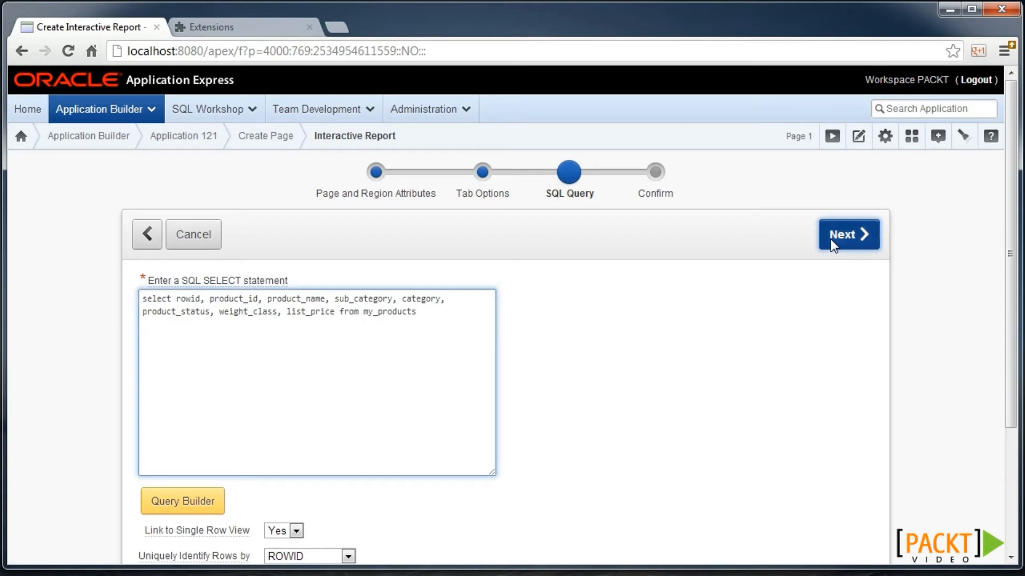
{"action": "left_click", "coordinate": [830, 239]}
{"action": "left_click", "coordinate": [840, 194]}
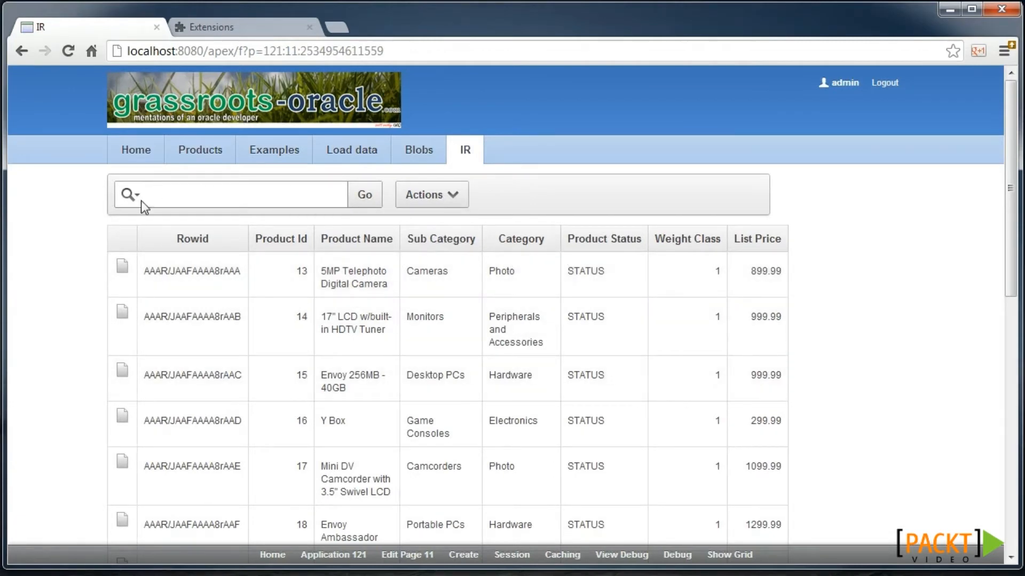
- Hide the List Price, Weight Class and Rowid columns from the report
{"action": "left_click", "coordinate": [451, 207]}
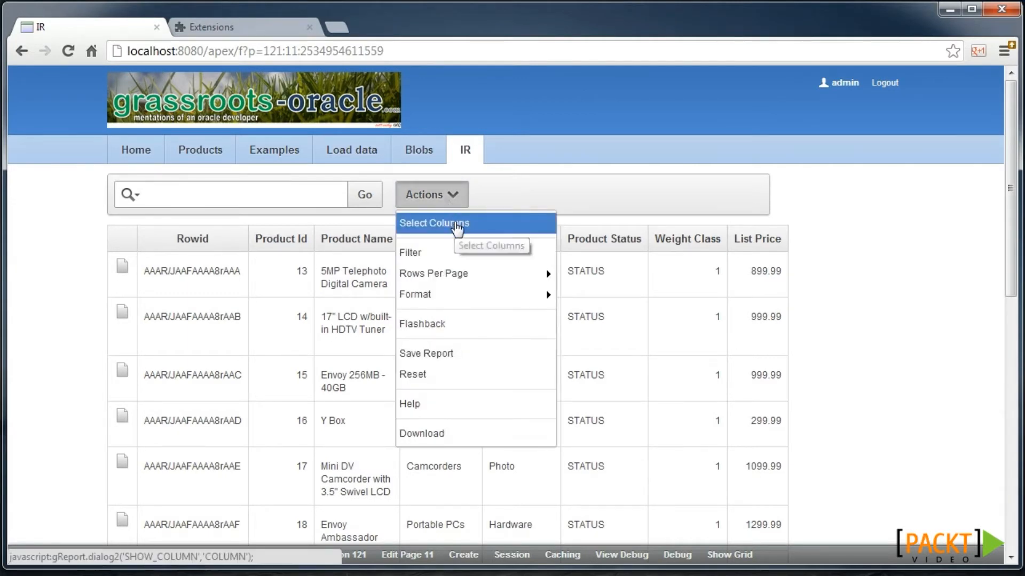
{"action": "left_click", "coordinate": [454, 222]}
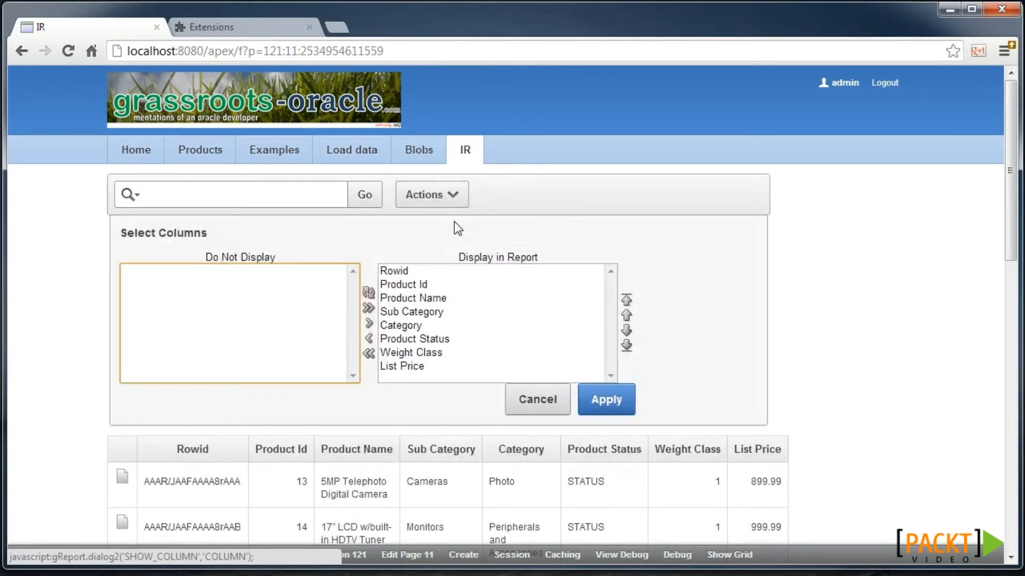
{"action": "double_click", "coordinate": [415, 366]}
{"action": "double_click", "coordinate": [415, 354]}
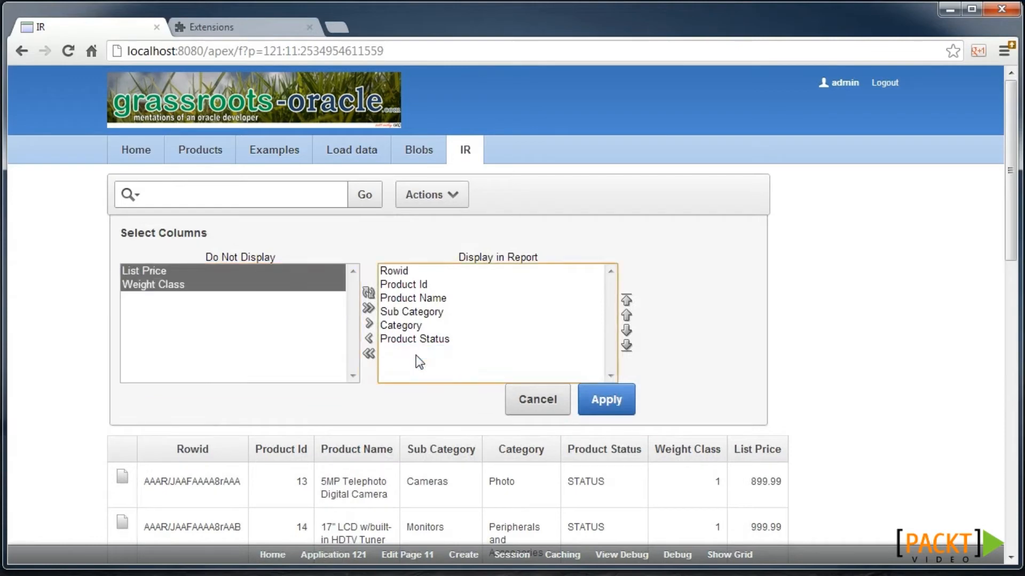
{"action": "double_click", "coordinate": [425, 271]}
{"action": "left_click", "coordinate": [606, 405]}
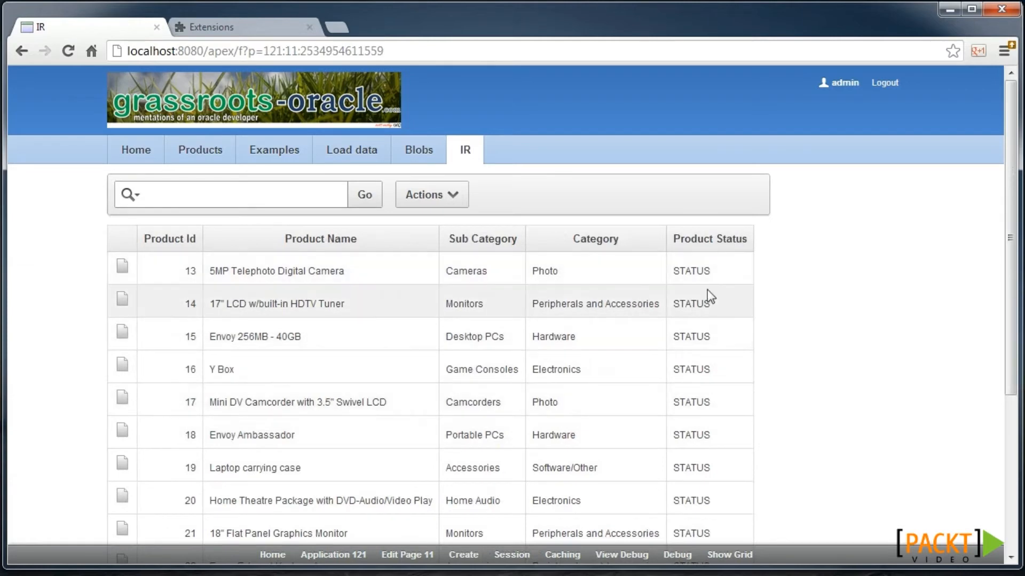
- Sort the report by Category in ascending order
{"action": "left_click", "coordinate": [593, 245]}
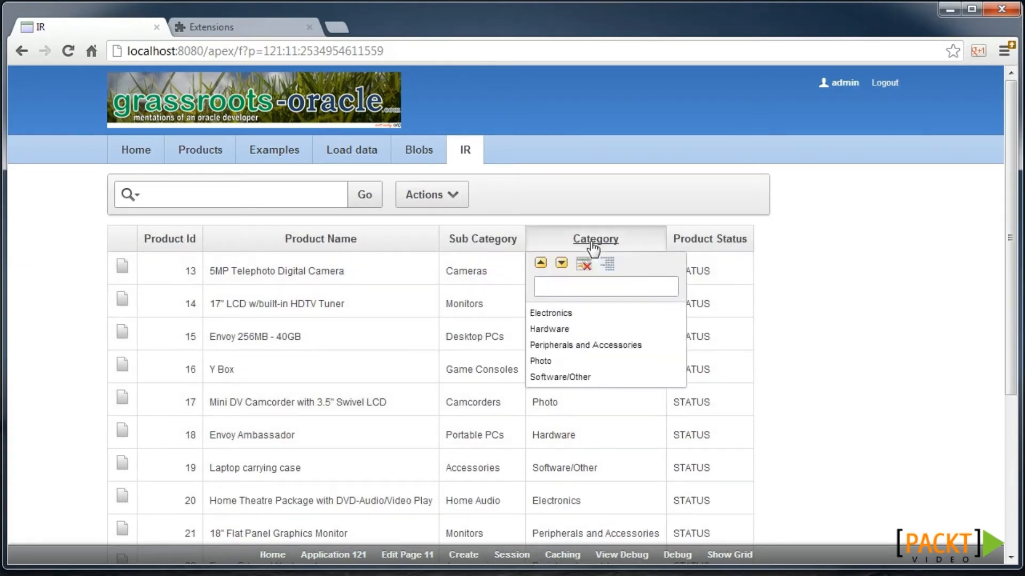
{"action": "left_click", "coordinate": [545, 266]}
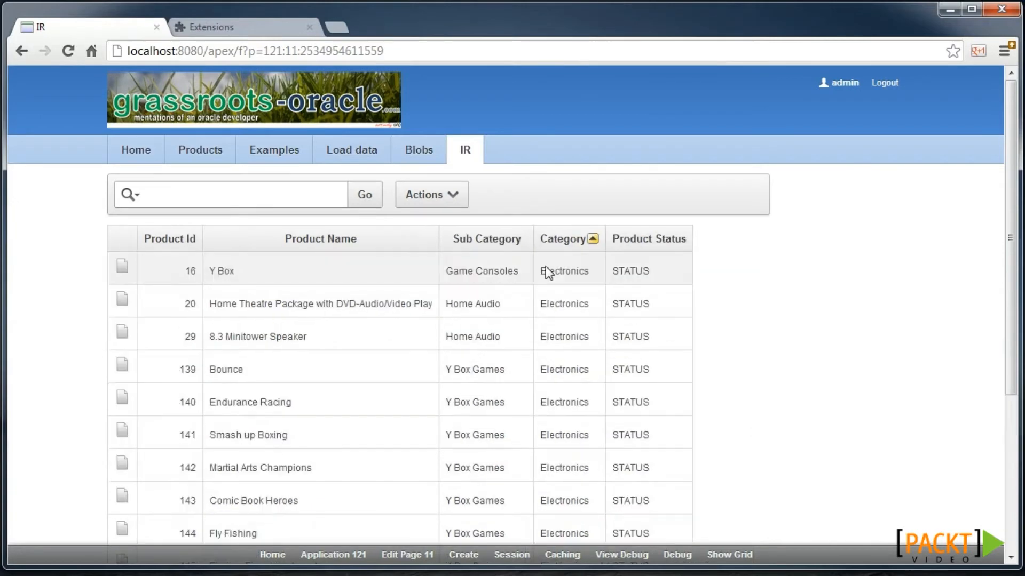
{"action": "left_click", "coordinate": [444, 193]}
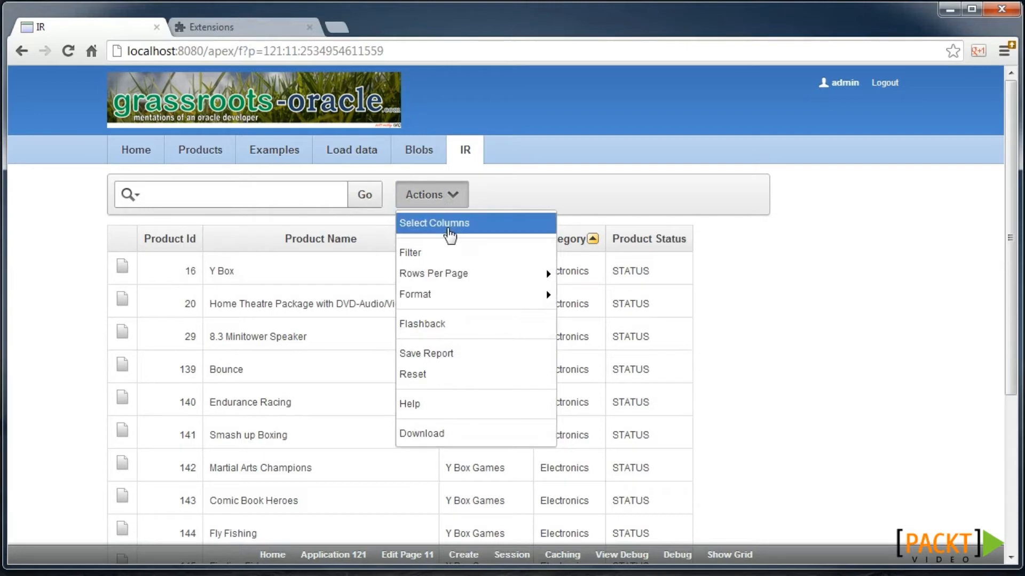
{"action": "mouse_move", "coordinate": [507, 295]}
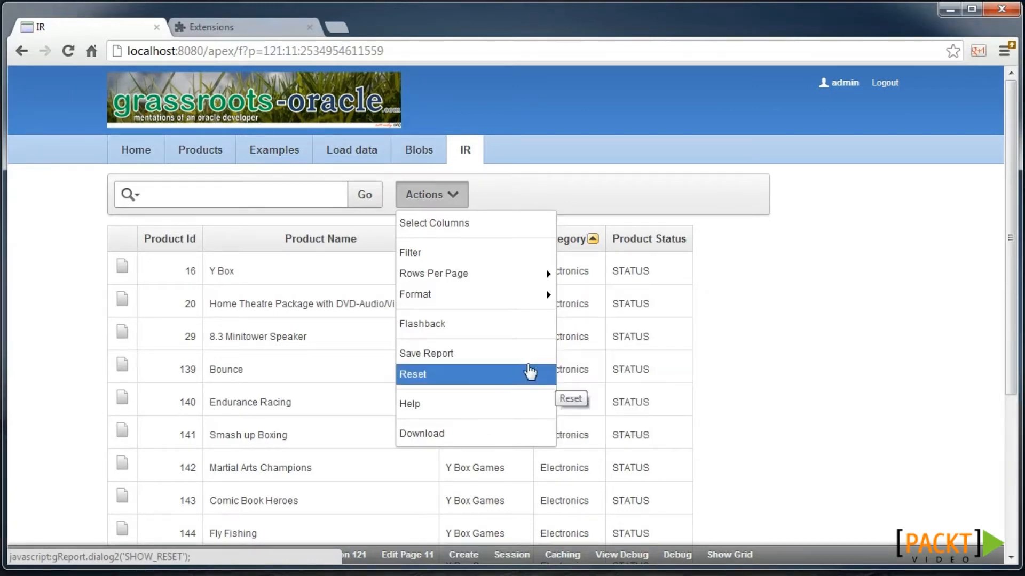
- Save the current layout as the Primary default report settings
{"action": "left_click", "coordinate": [486, 353]}
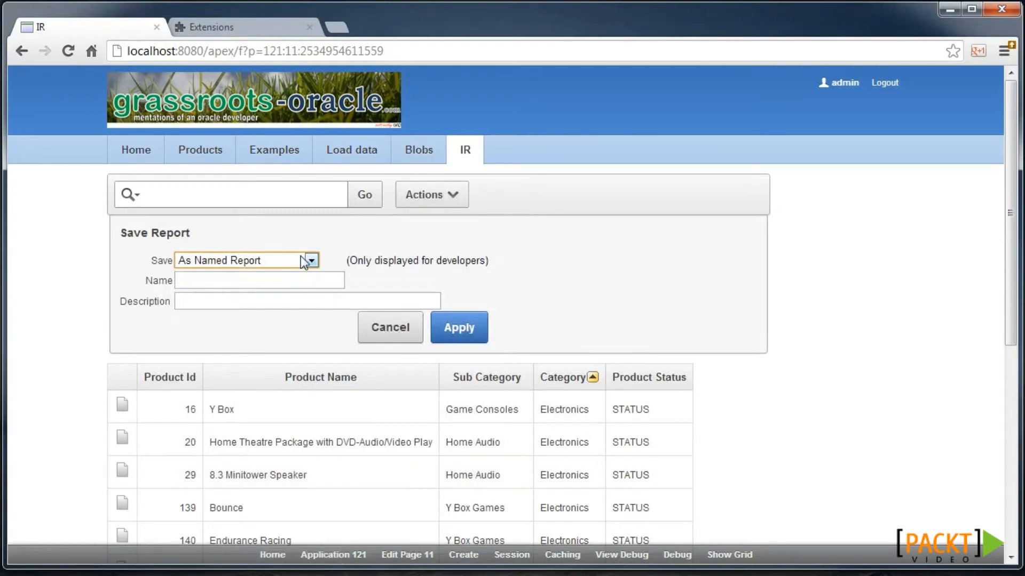
{"action": "left_click", "coordinate": [305, 262]}
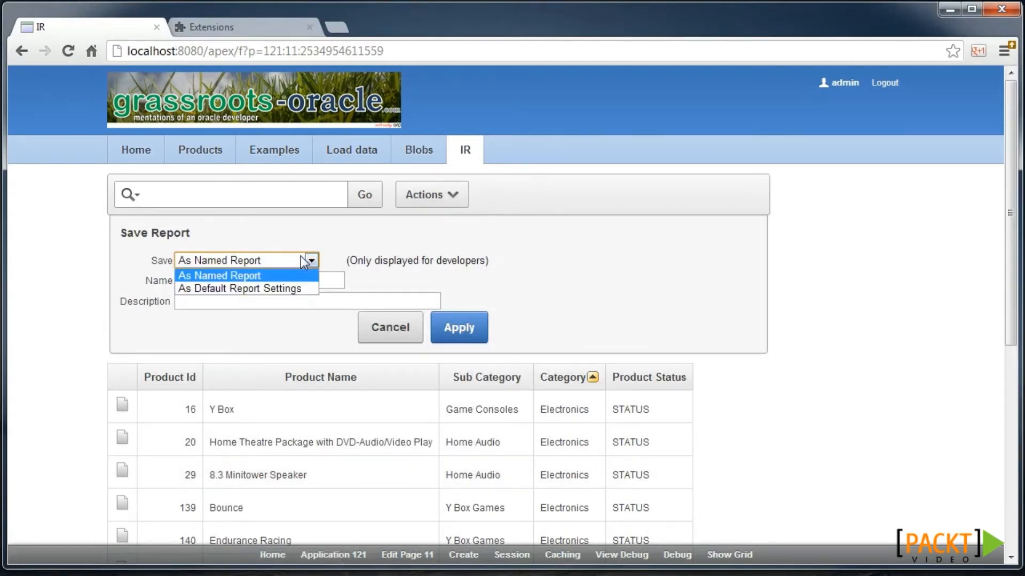
{"action": "left_click", "coordinate": [288, 289]}
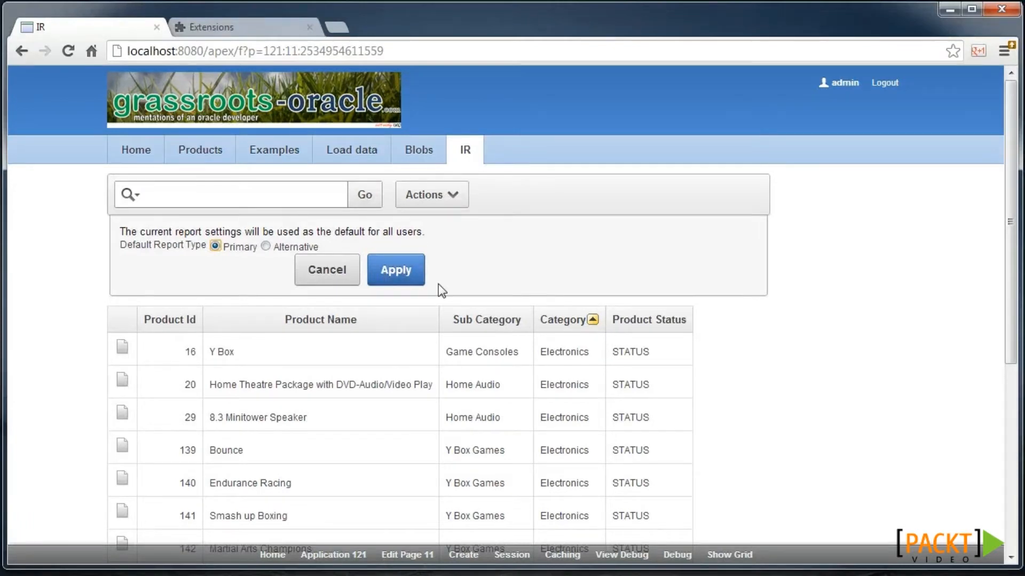
{"action": "left_click", "coordinate": [418, 270]}
- Bring up the Save Report options again from the Actions menu
{"action": "left_click", "coordinate": [453, 194]}
{"action": "mouse_move", "coordinate": [458, 282]}
{"action": "left_click", "coordinate": [469, 358]}
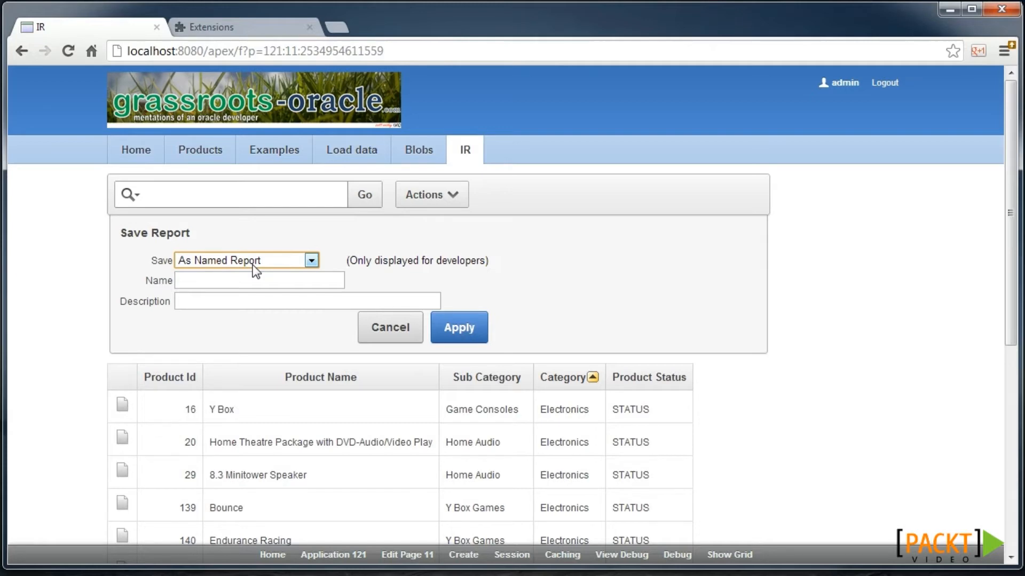
- Cancel the save panel and filter the report rows by the text 'camera'
{"action": "left_click", "coordinate": [384, 335]}
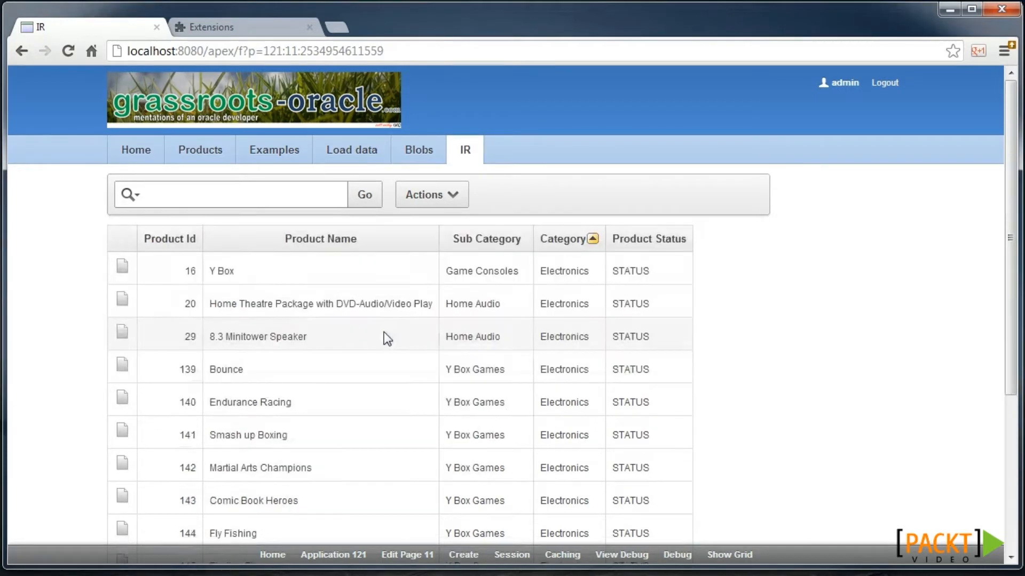
{"action": "left_click", "coordinate": [233, 196]}
{"action": "type", "text": "camera"}
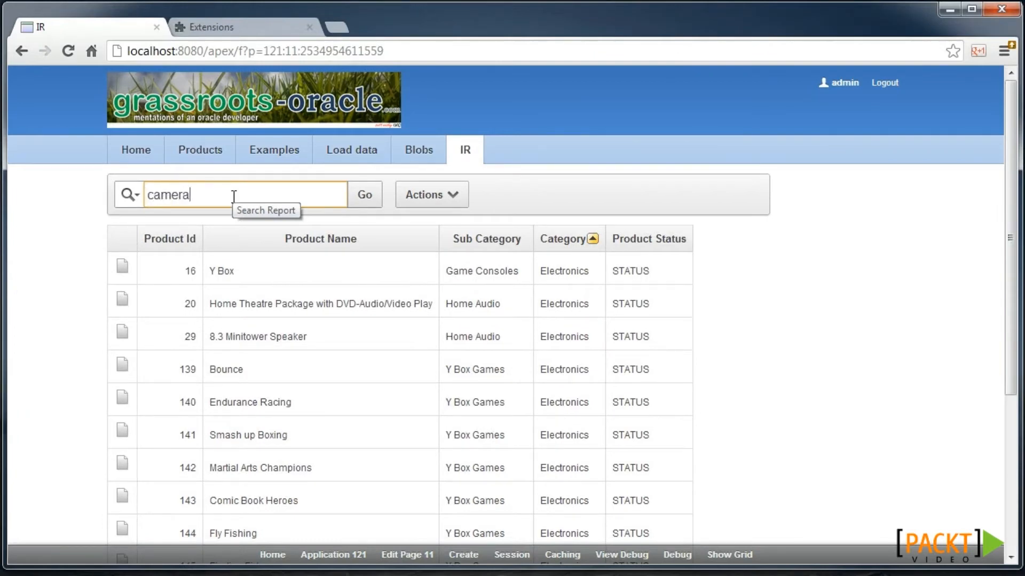
{"action": "key", "text": "Return"}
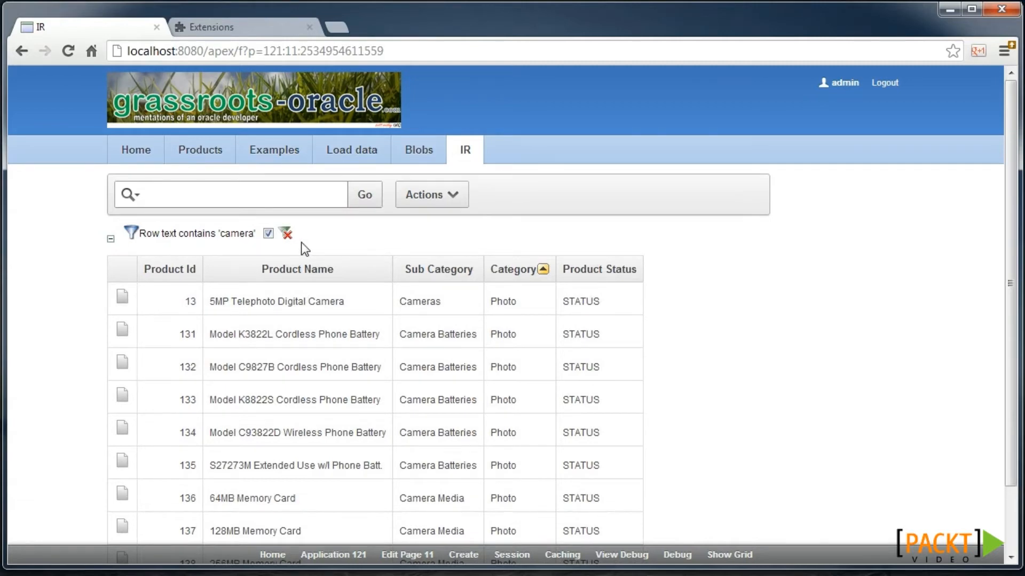
- Disable and delete the camera filter, then open Page 11 in the builder
{"action": "left_click", "coordinate": [269, 234]}
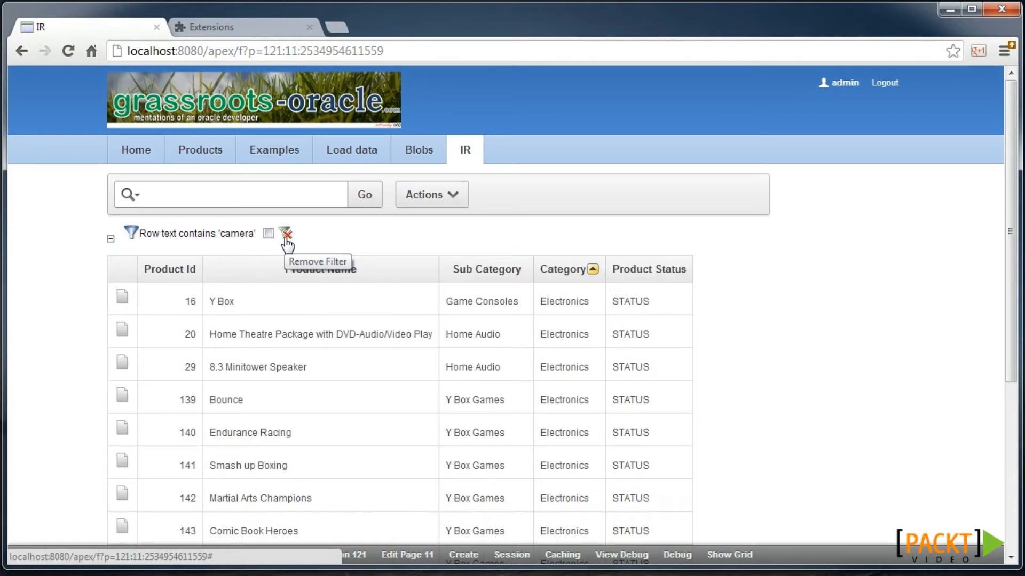
{"action": "left_click", "coordinate": [287, 236]}
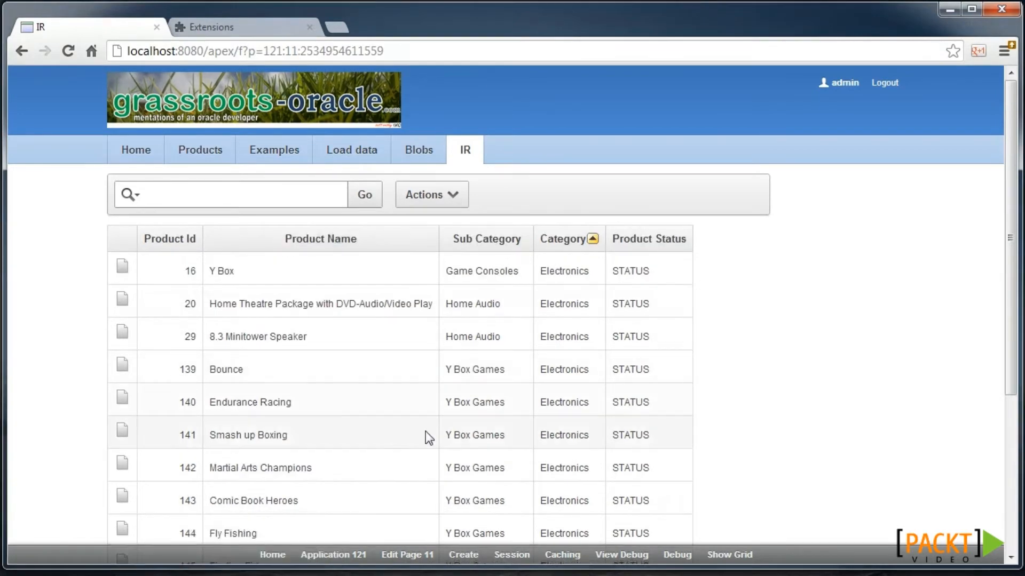
{"action": "left_click", "coordinate": [407, 555]}
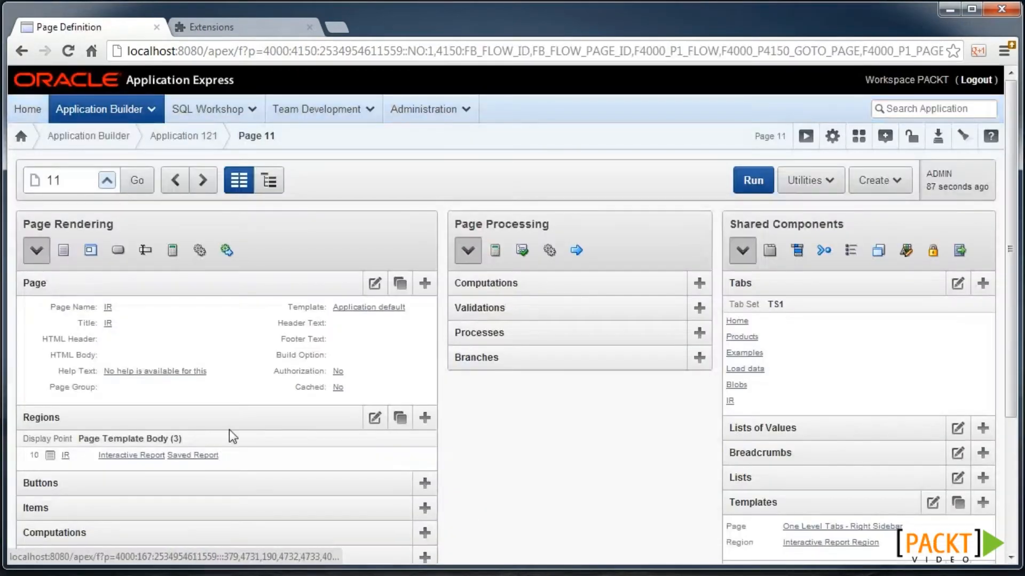
- Set the IR report's ROWID column to display as Hidden
{"action": "left_click", "coordinate": [65, 457]}
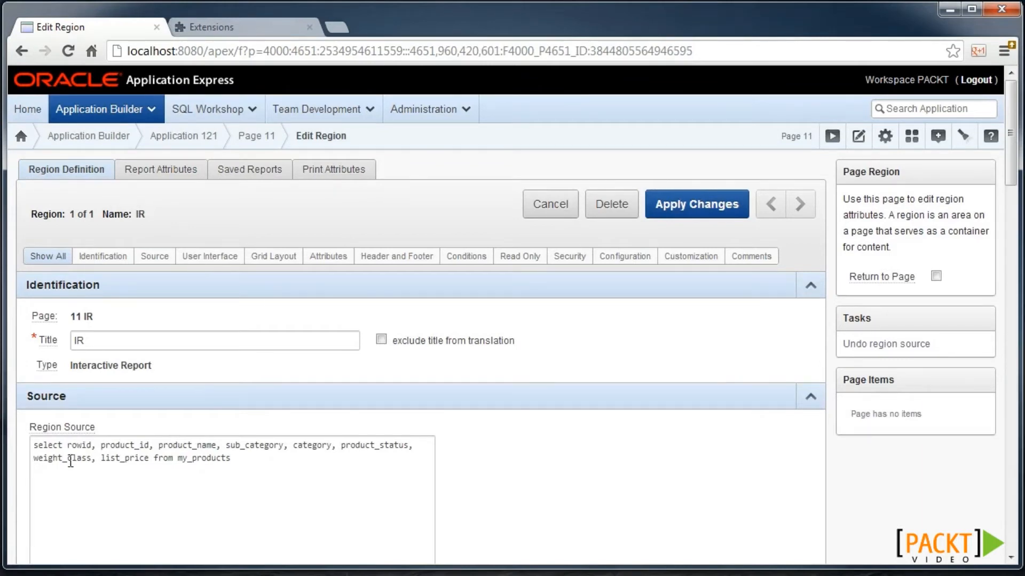
{"action": "scroll", "coordinate": [129, 462], "scroll_direction": "down", "scroll_amount": 10}
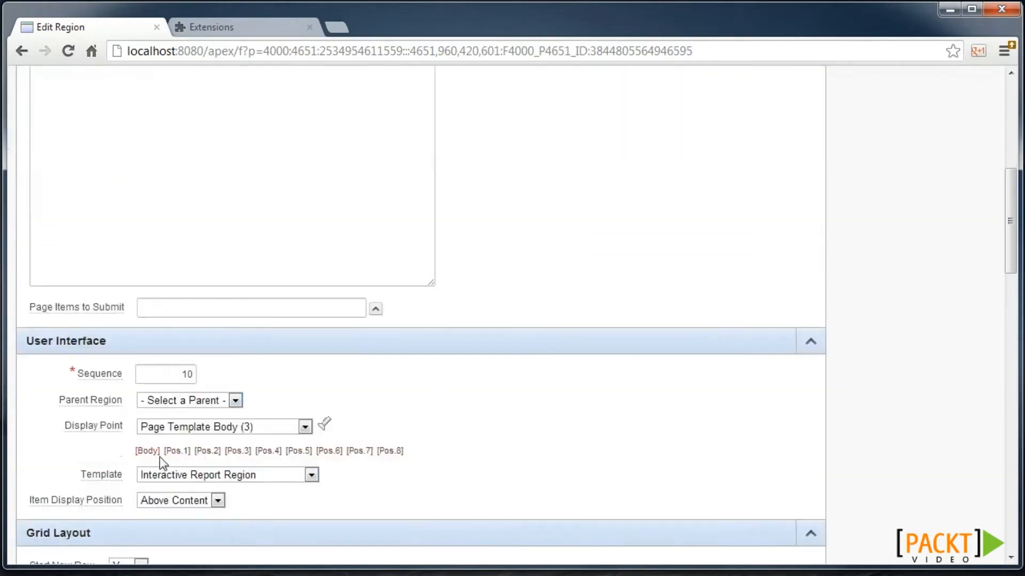
{"action": "scroll", "coordinate": [161, 454], "scroll_direction": "up", "scroll_amount": 15}
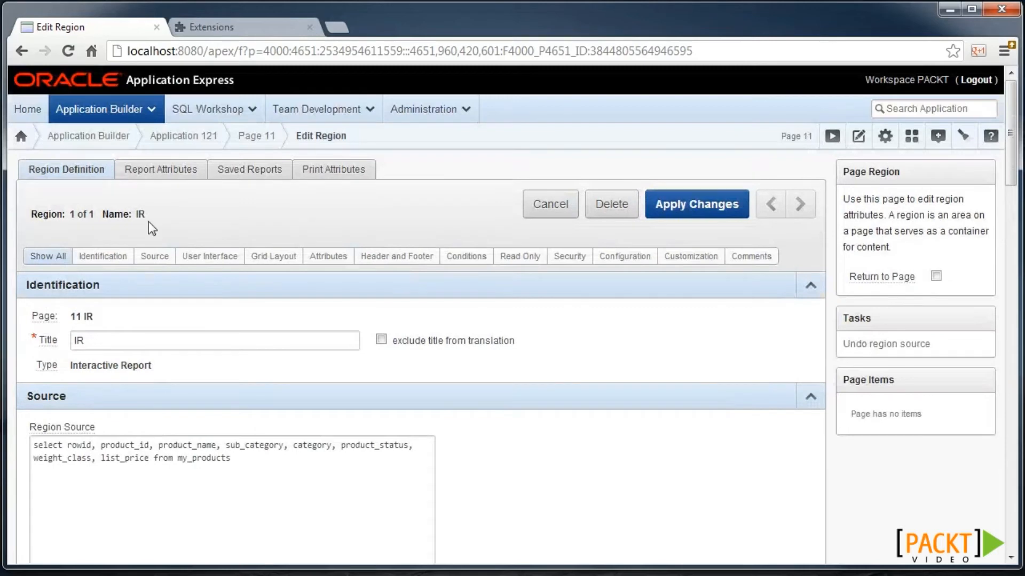
{"action": "left_click", "coordinate": [151, 180]}
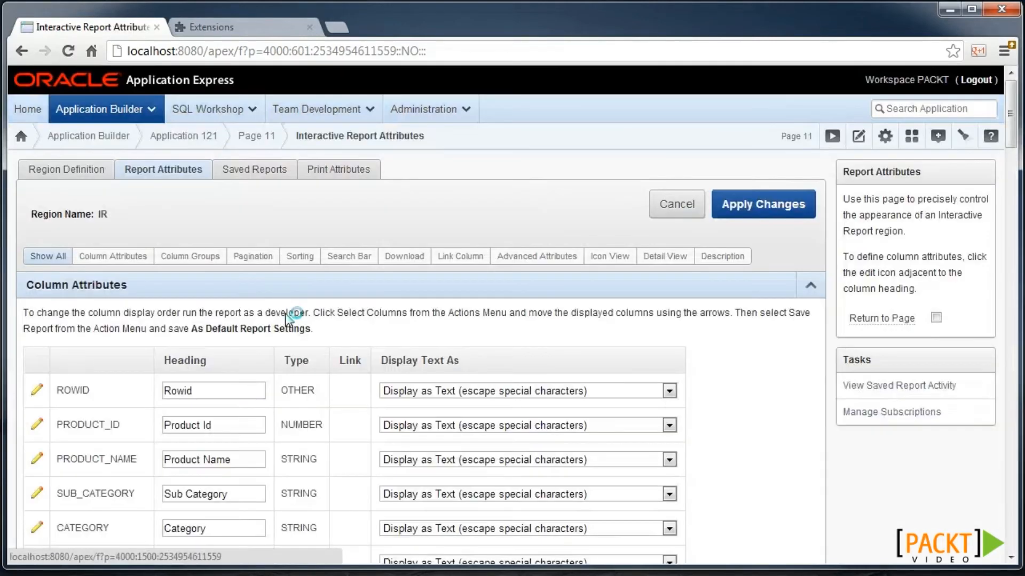
{"action": "scroll", "coordinate": [288, 320], "scroll_direction": "down", "scroll_amount": 3}
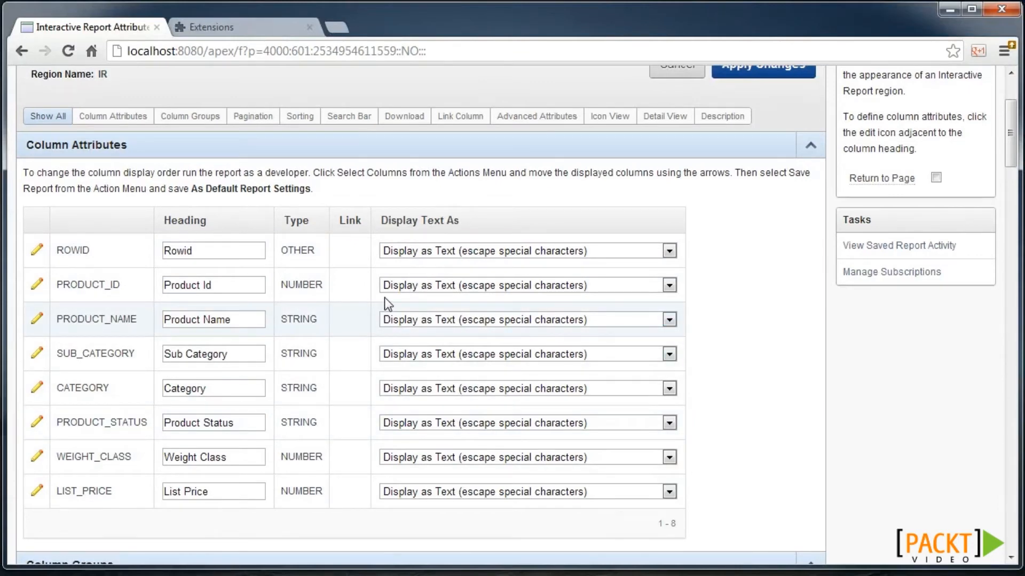
{"action": "left_click", "coordinate": [406, 256]}
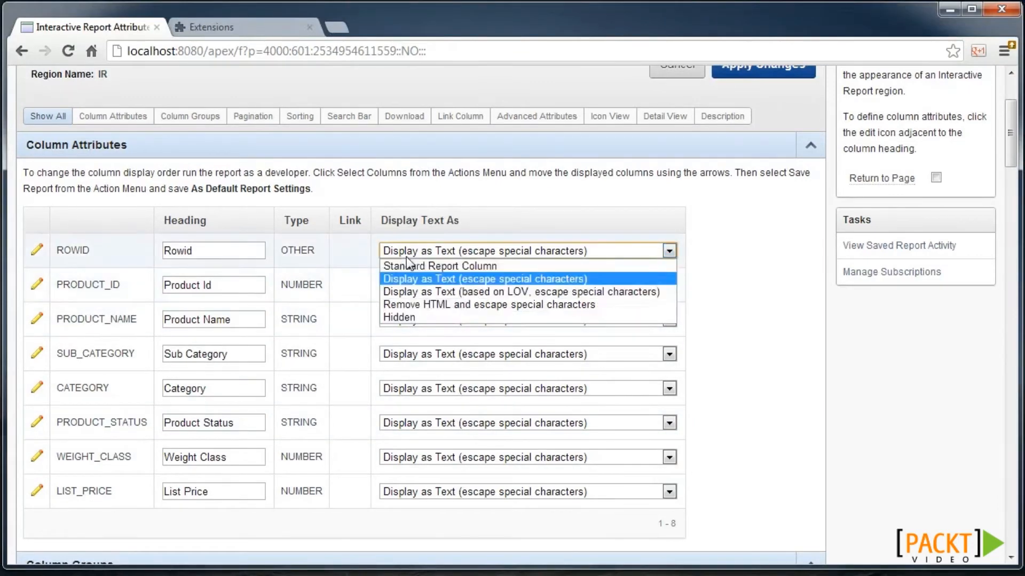
{"action": "left_click", "coordinate": [411, 319]}
- Uncheck Flashback and check Save Public Report in the Search Bar settings
{"action": "scroll", "coordinate": [327, 388], "scroll_direction": "down", "scroll_amount": 9}
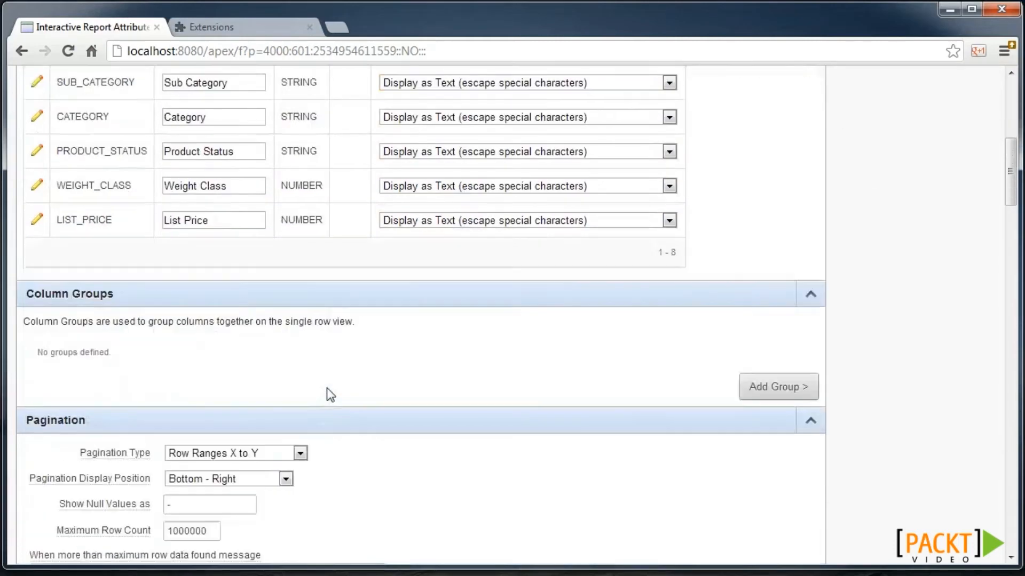
{"action": "scroll", "coordinate": [327, 389], "scroll_direction": "down", "scroll_amount": 1}
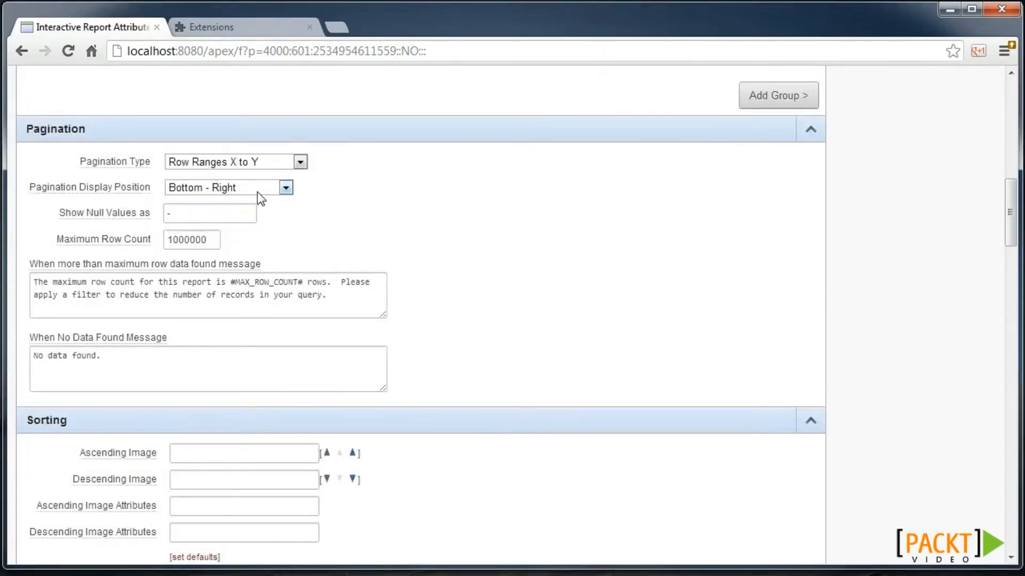
{"action": "scroll", "coordinate": [256, 214], "scroll_direction": "down", "scroll_amount": 3}
{"action": "scroll", "coordinate": [247, 256], "scroll_direction": "down", "scroll_amount": 5}
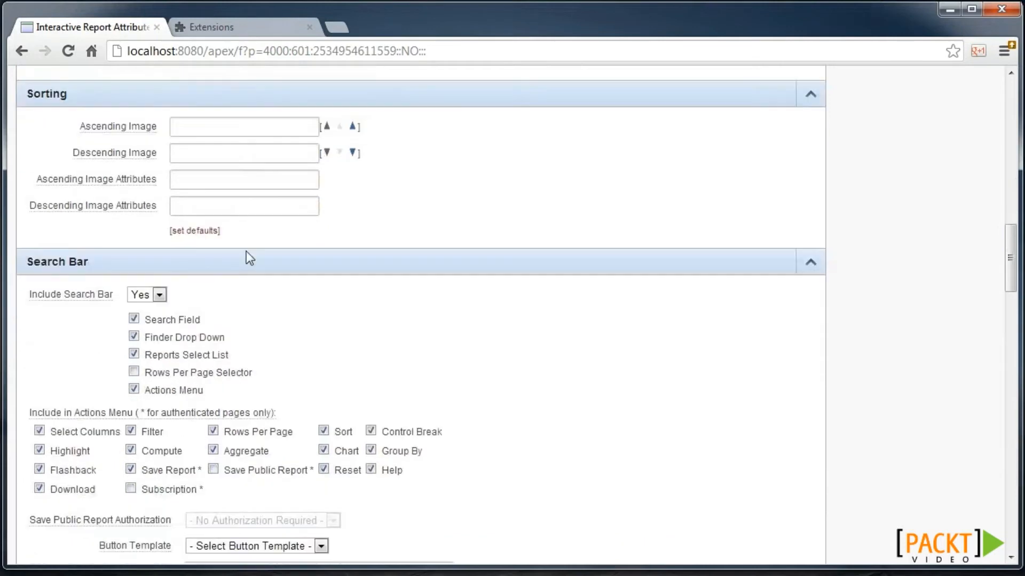
{"action": "scroll", "coordinate": [231, 270], "scroll_direction": "down", "scroll_amount": 2}
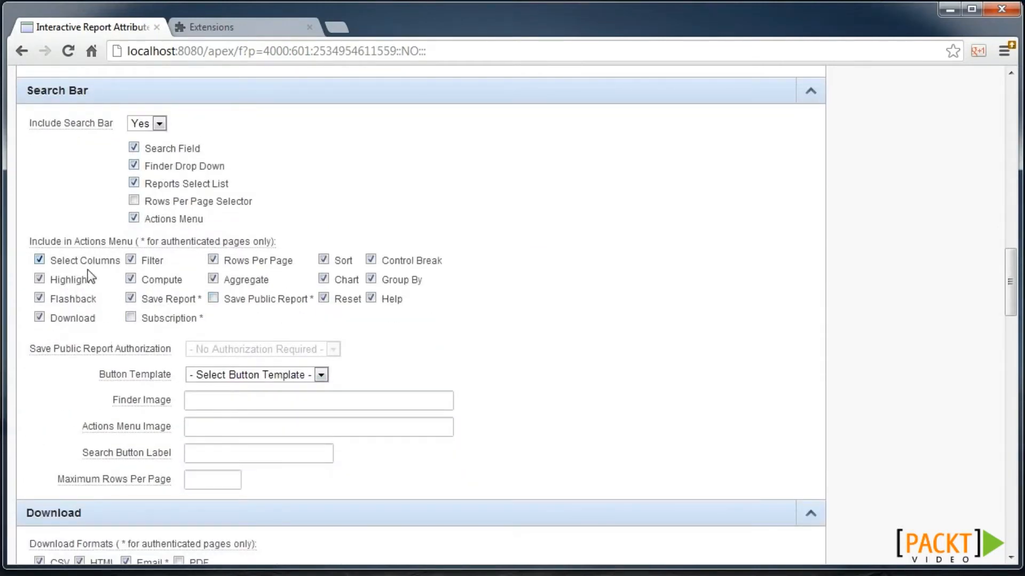
{"action": "left_click", "coordinate": [79, 299]}
{"action": "left_click", "coordinate": [266, 301]}
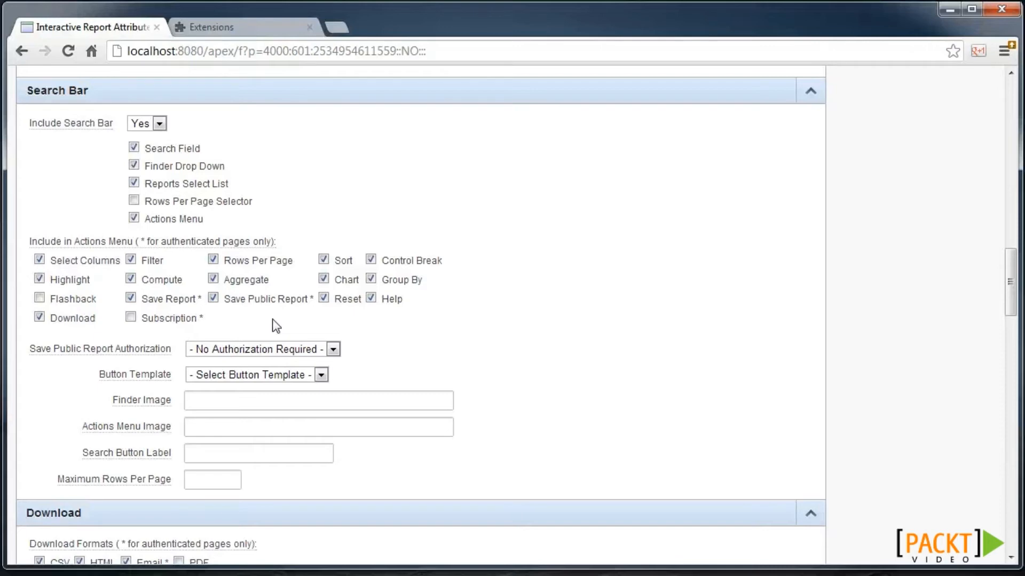
{"action": "scroll", "coordinate": [276, 325], "scroll_direction": "down", "scroll_amount": 6}
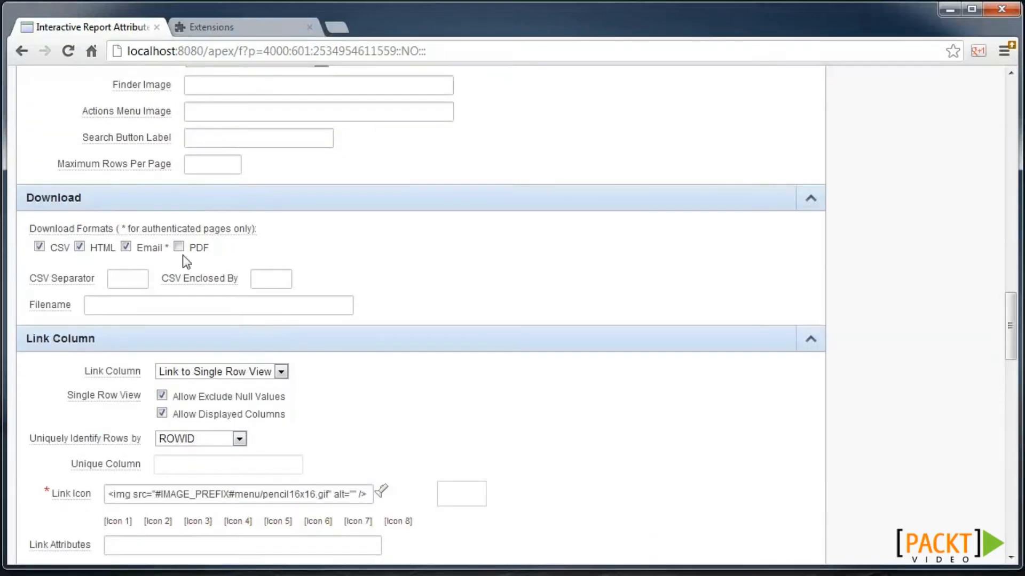
- Set the link column to a custom target pointing at page 5, Manage Products
{"action": "scroll", "coordinate": [127, 232], "scroll_direction": "down", "scroll_amount": 3}
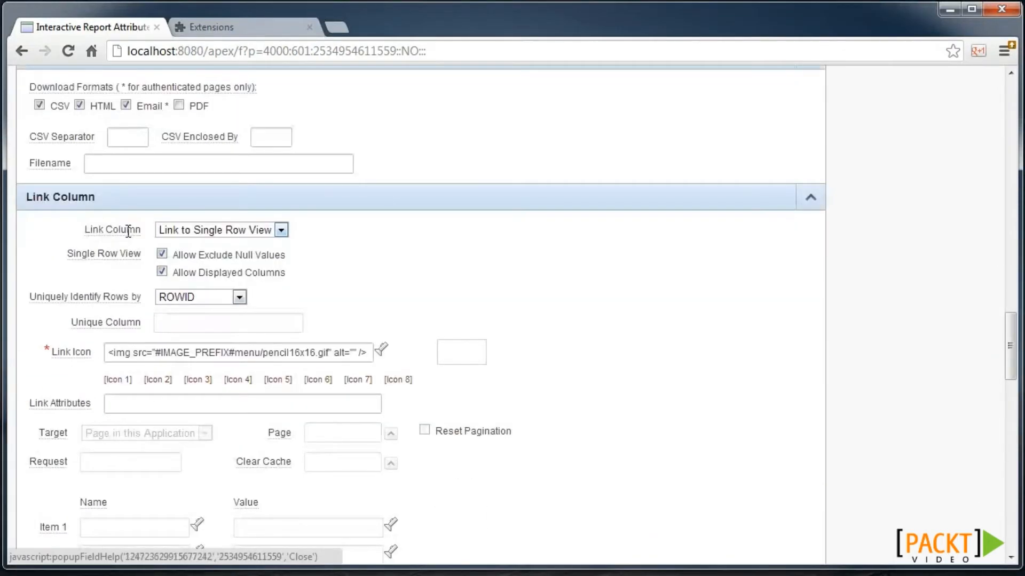
{"action": "scroll", "coordinate": [70, 218], "scroll_direction": "down", "scroll_amount": 2}
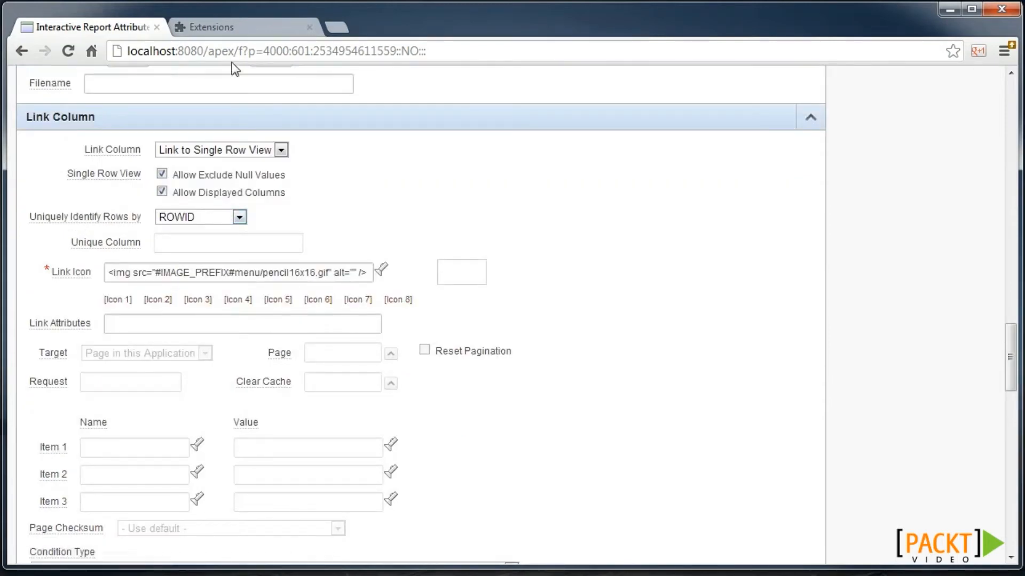
{"action": "left_click", "coordinate": [236, 148]}
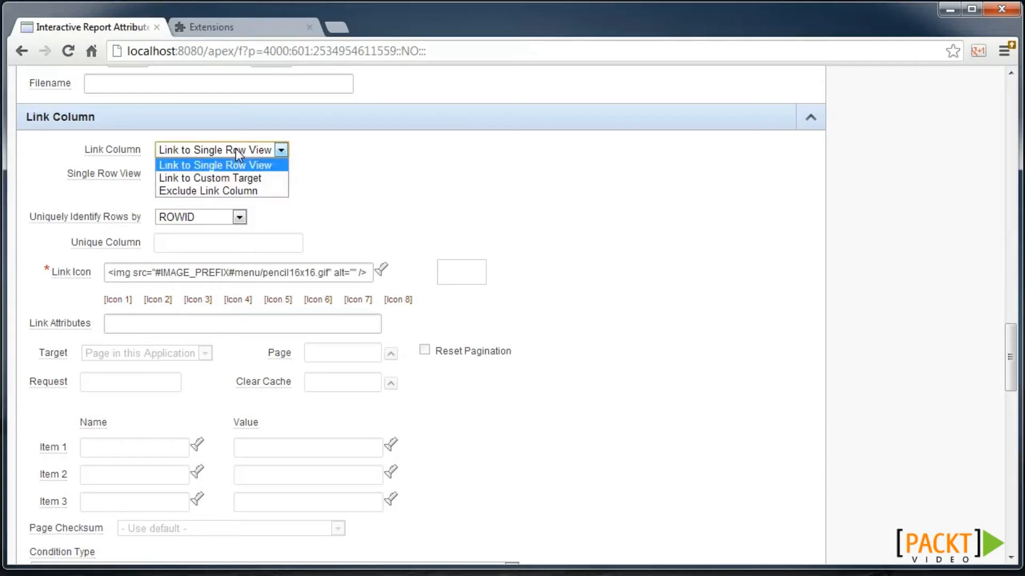
{"action": "left_click", "coordinate": [239, 178]}
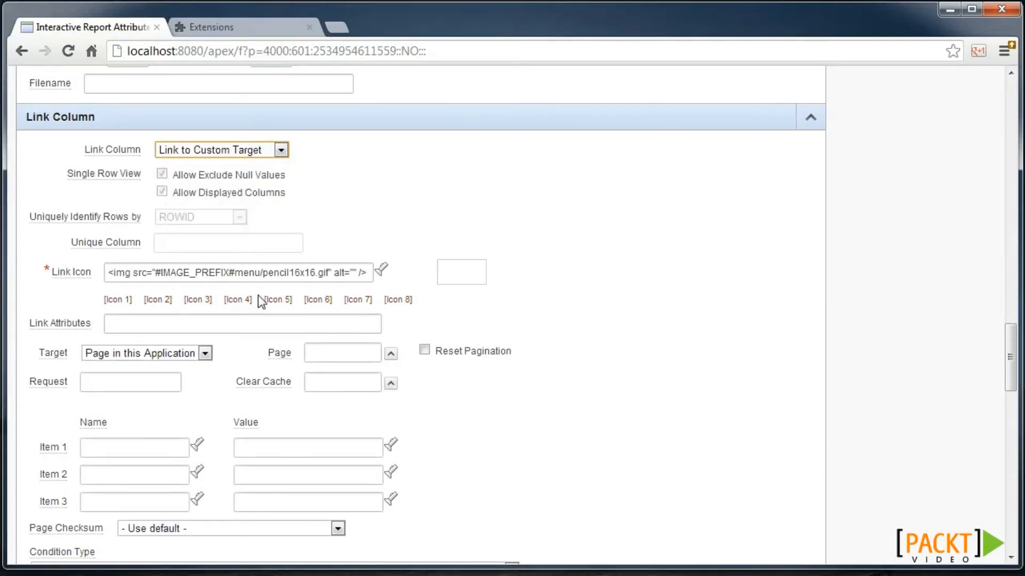
{"action": "left_click", "coordinate": [391, 353]}
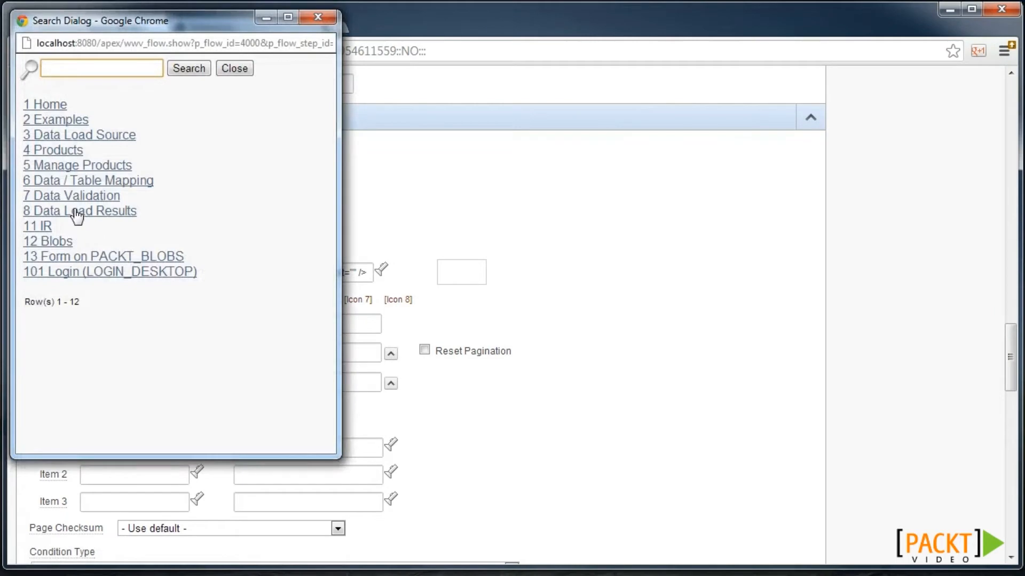
{"action": "left_click", "coordinate": [66, 166]}
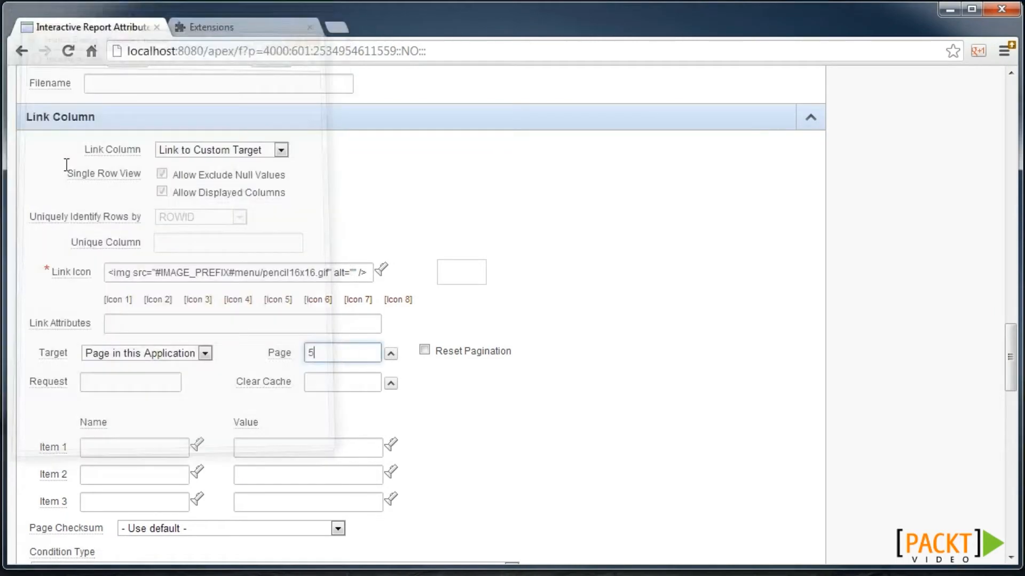
- Pass #ROWID# into P5_ROWID, apply the changes and run page 11
{"action": "left_click", "coordinate": [196, 446]}
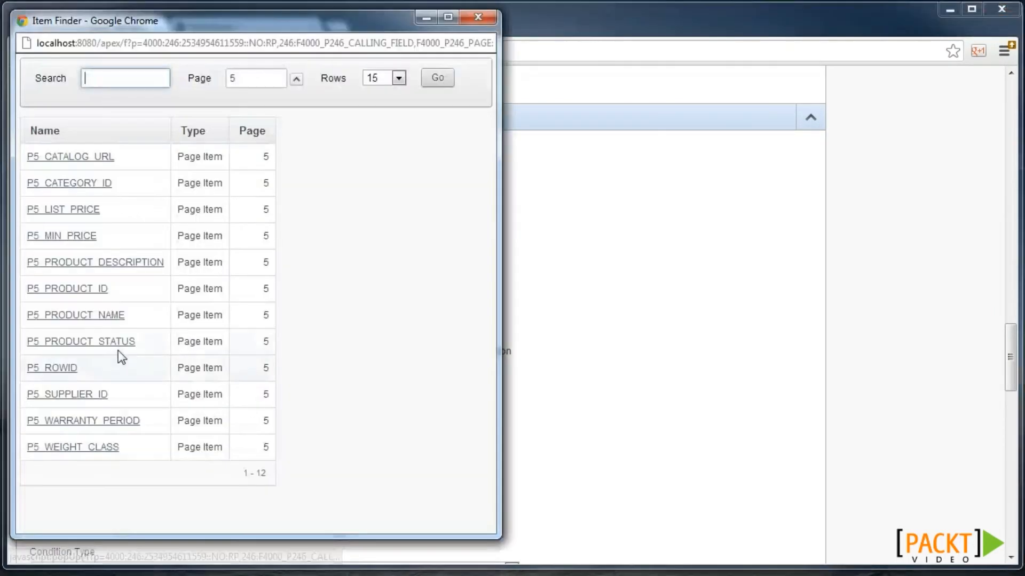
{"action": "left_click", "coordinate": [74, 370]}
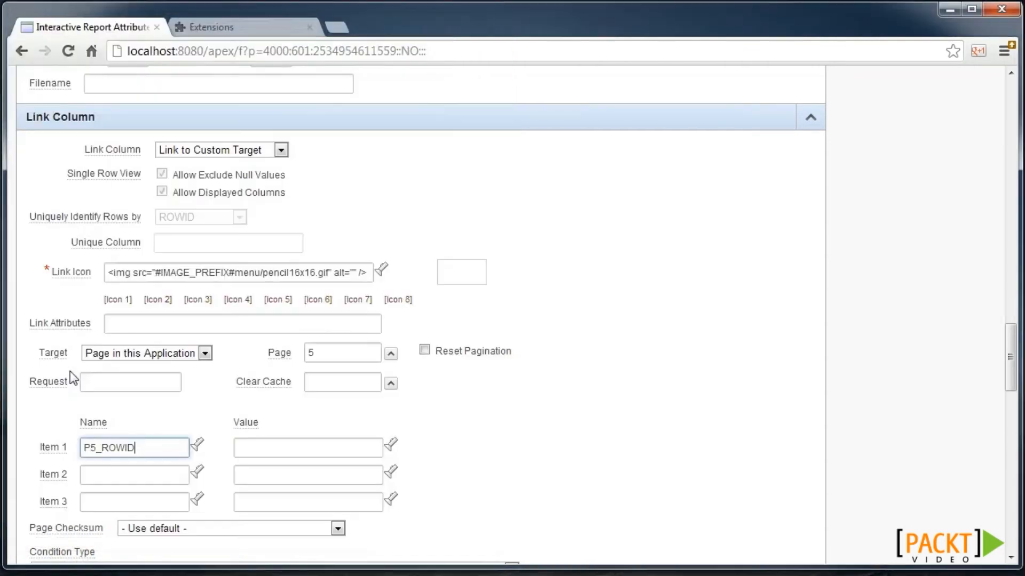
{"action": "left_click", "coordinate": [390, 447]}
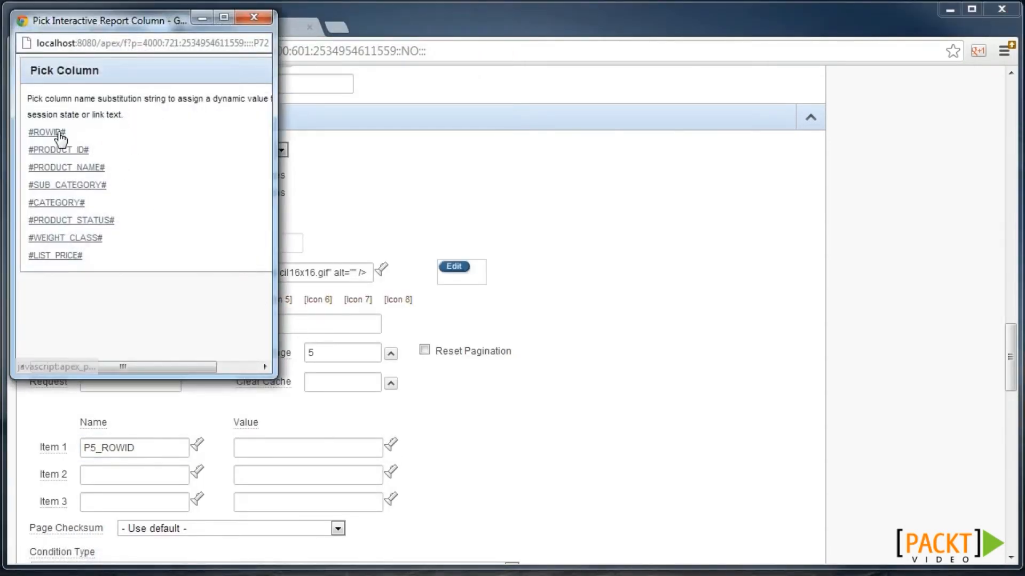
{"action": "left_click", "coordinate": [61, 134]}
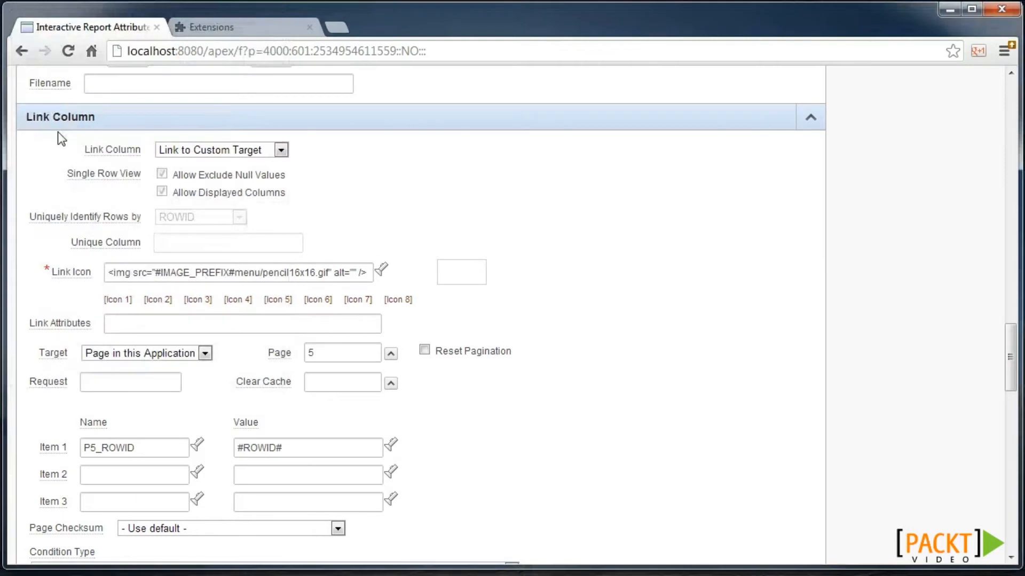
{"action": "left_click", "coordinate": [808, 128]}
{"action": "left_click", "coordinate": [779, 204]}
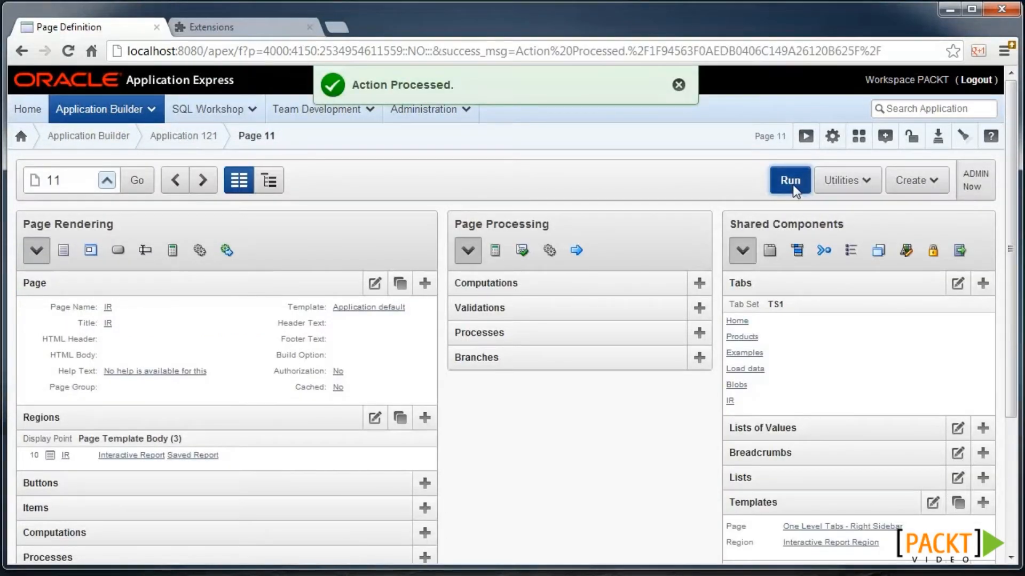
{"action": "left_click", "coordinate": [792, 184]}
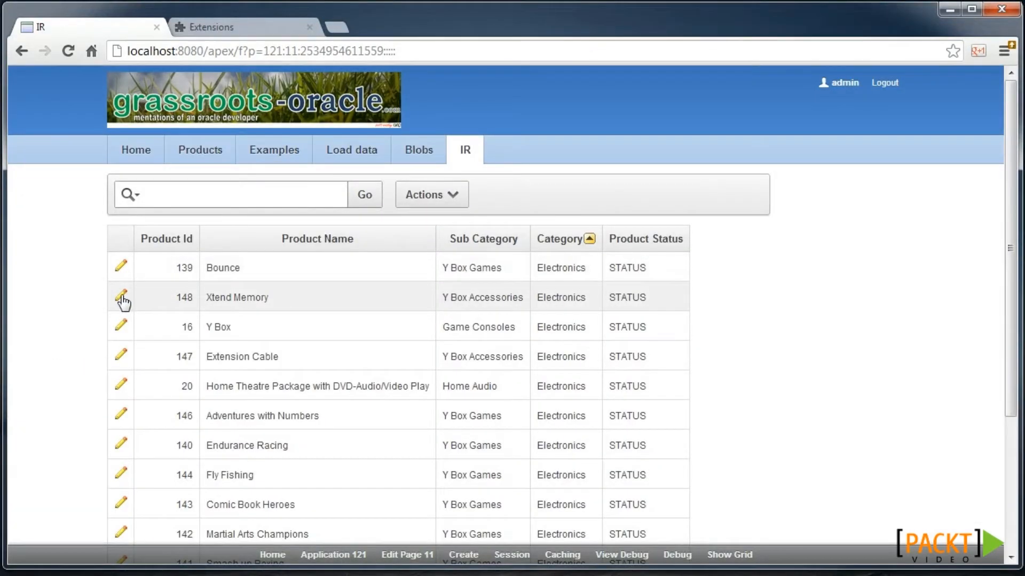
- Open the Xtend Memory row's edit link to view it in Manage Products
{"action": "left_click", "coordinate": [122, 297]}
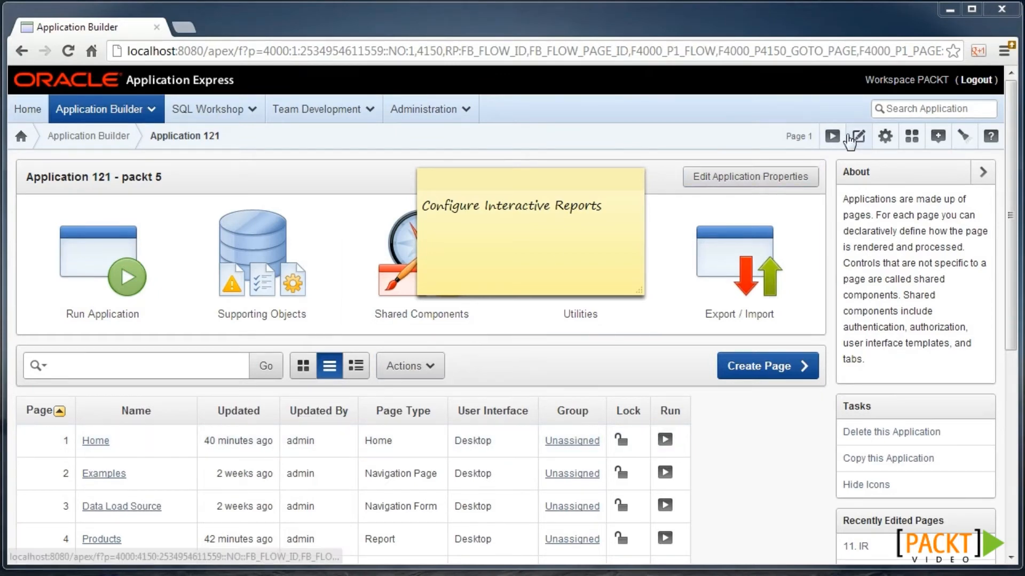
- Run the app, open the IR tab and add Sub Category as second sort column
{"action": "left_click", "coordinate": [832, 136]}
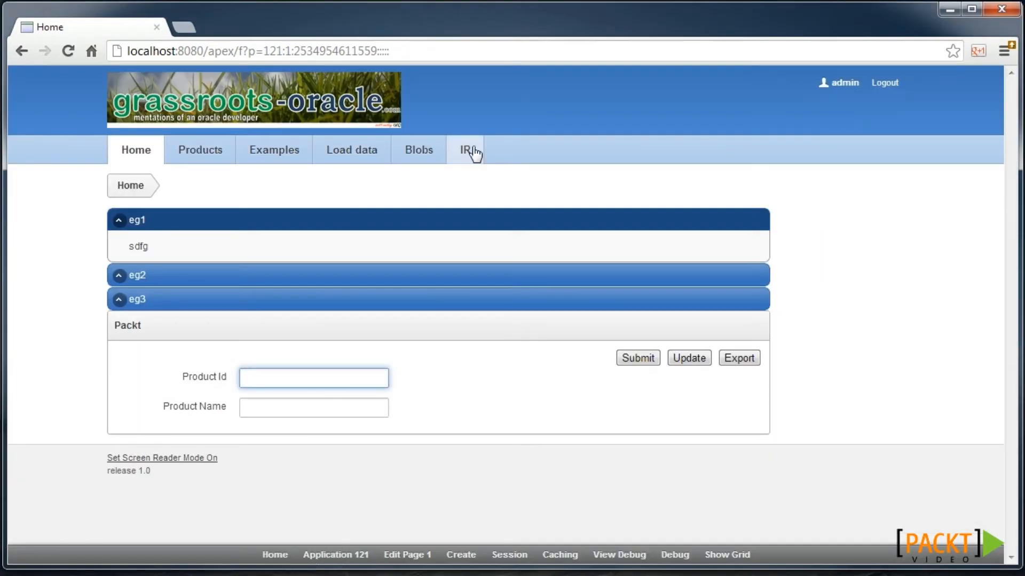
{"action": "left_click", "coordinate": [471, 152]}
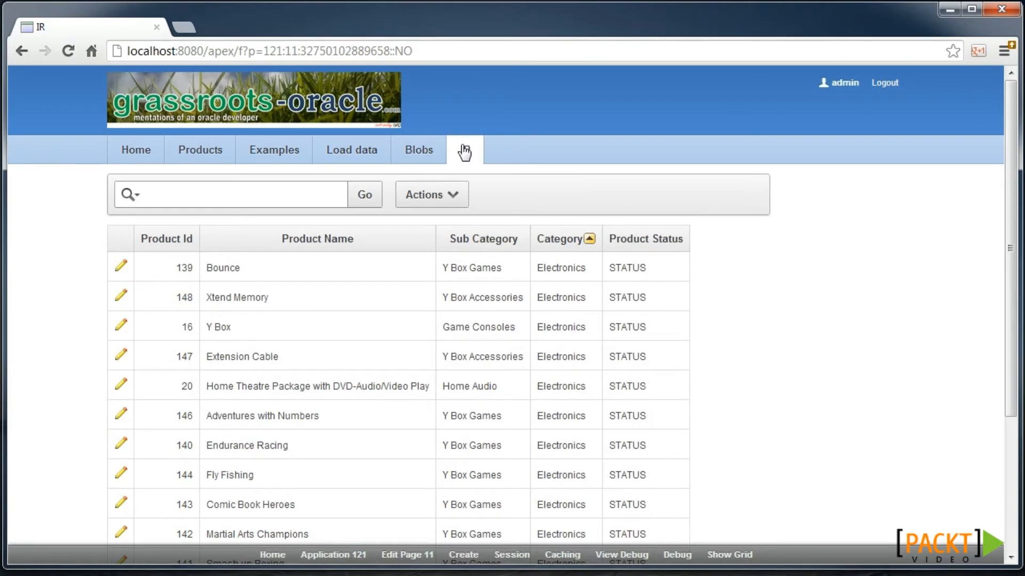
{"action": "left_click", "coordinate": [444, 202]}
{"action": "mouse_move", "coordinate": [527, 302]}
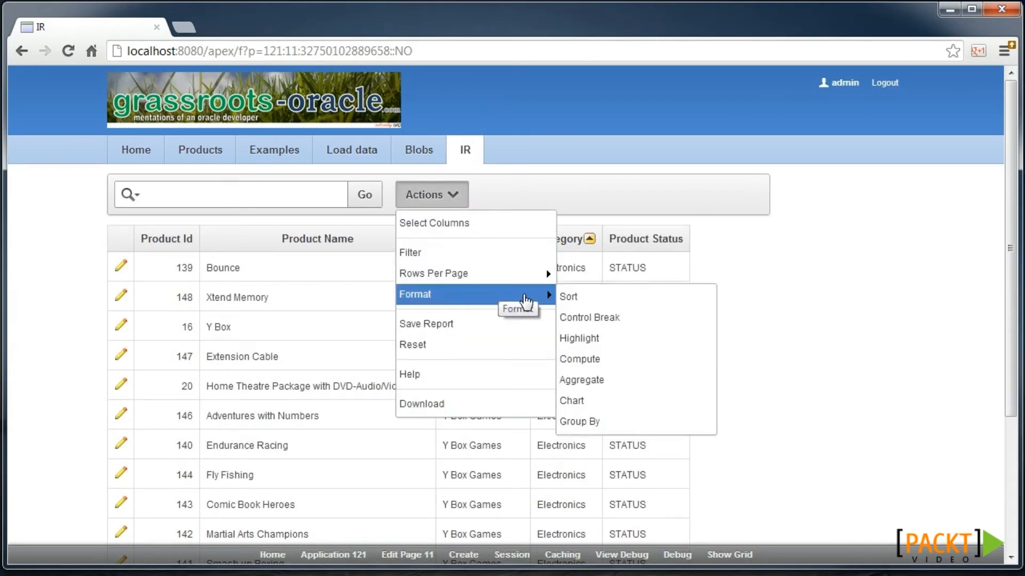
{"action": "left_click", "coordinate": [584, 306]}
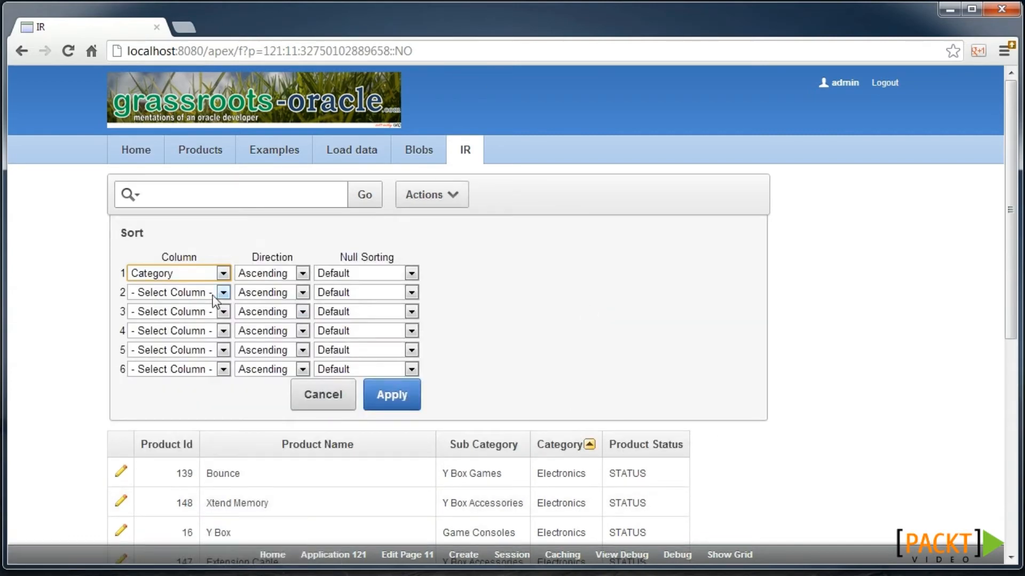
{"action": "left_click", "coordinate": [157, 292]}
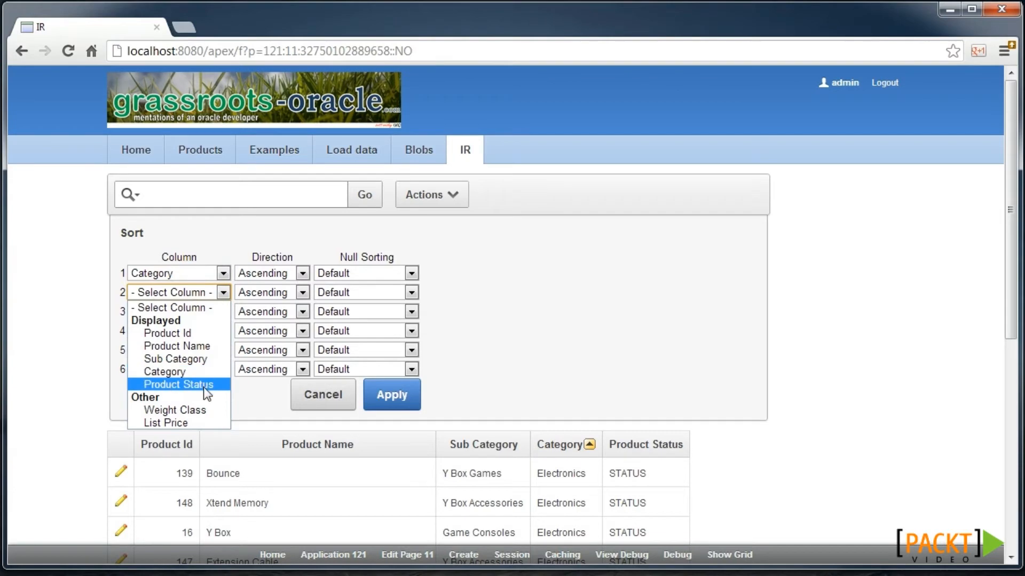
{"action": "left_click", "coordinate": [198, 358]}
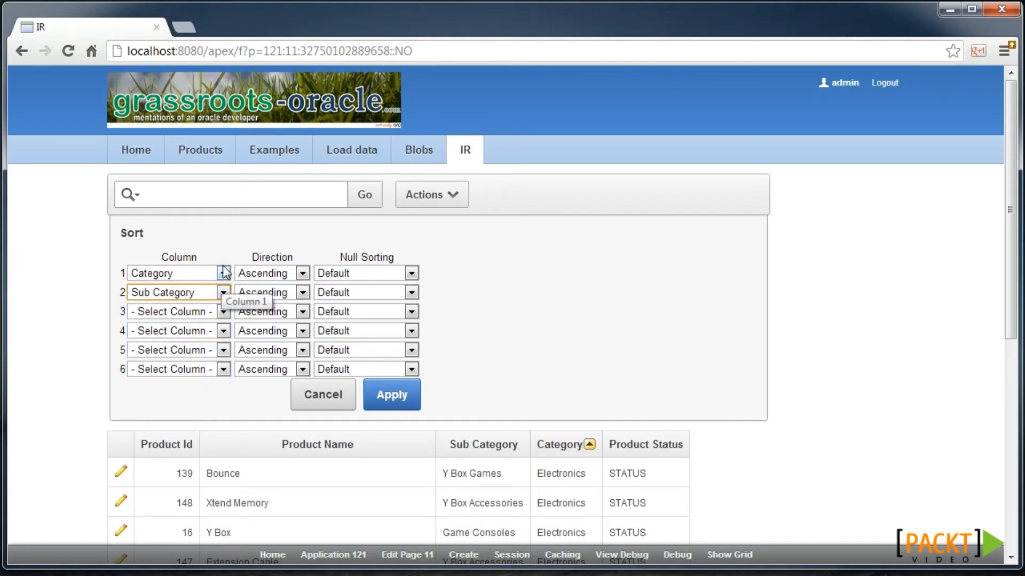
{"action": "left_click", "coordinate": [382, 395]}
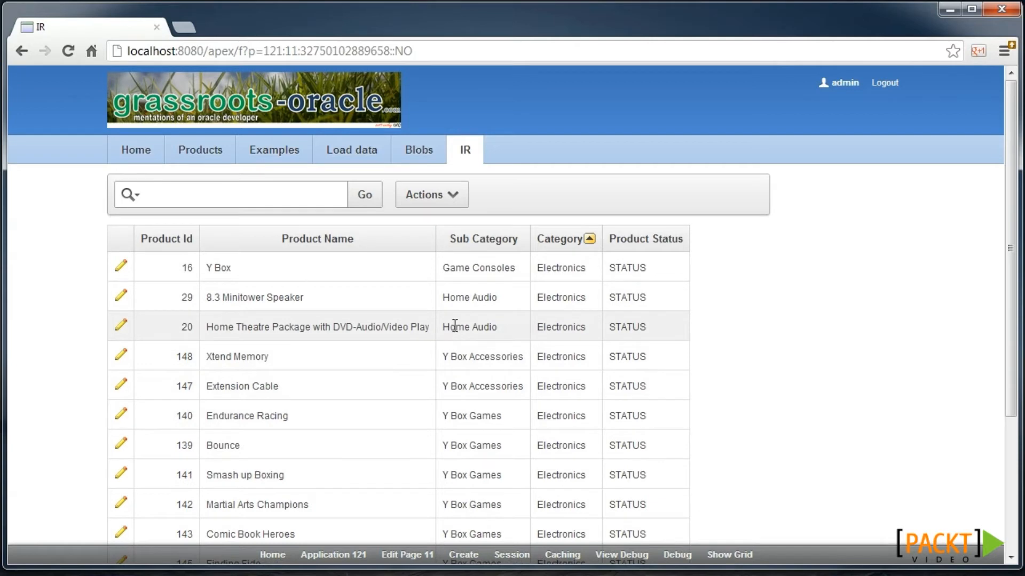
- Add a control break on the Category column
{"action": "left_click", "coordinate": [426, 197]}
{"action": "mouse_move", "coordinate": [494, 303]}
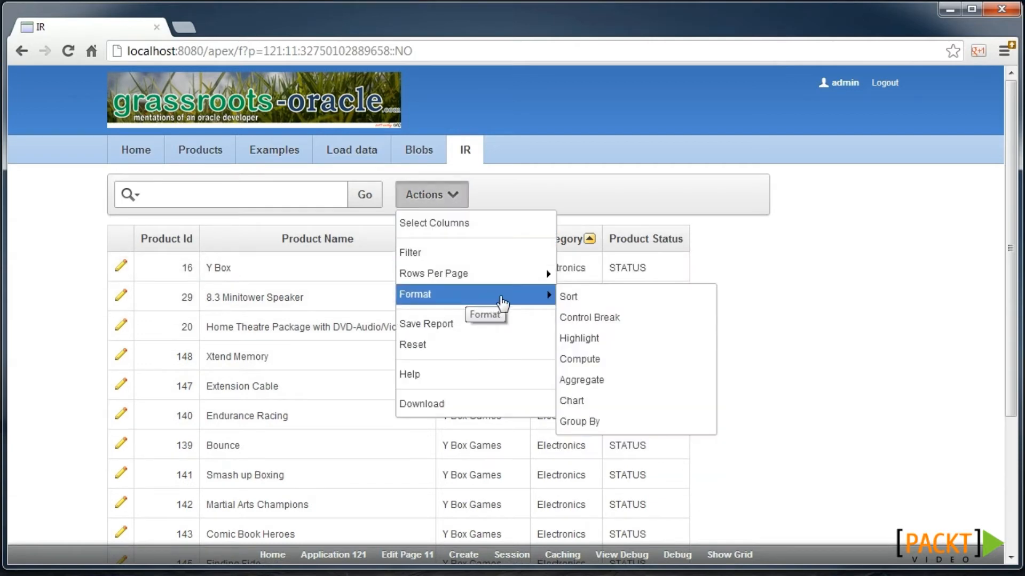
{"action": "left_click", "coordinate": [589, 317]}
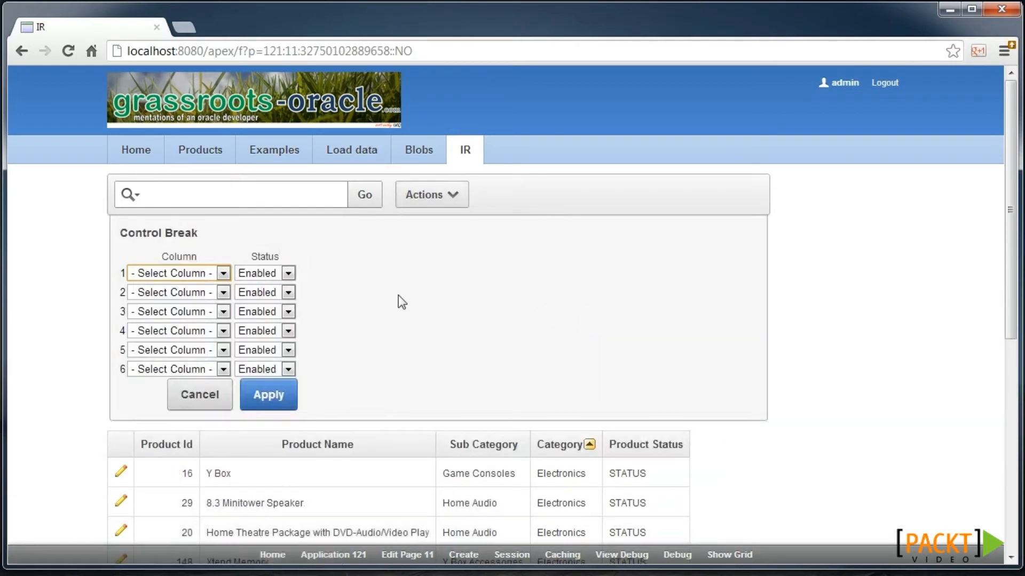
{"action": "left_click", "coordinate": [214, 272]}
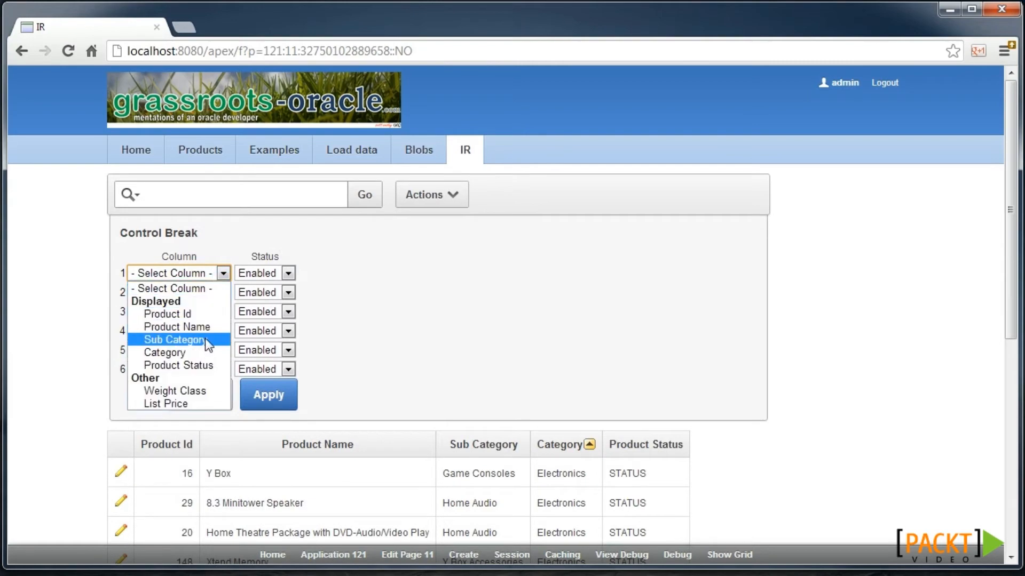
{"action": "left_click", "coordinate": [209, 356]}
{"action": "left_click", "coordinate": [267, 395]}
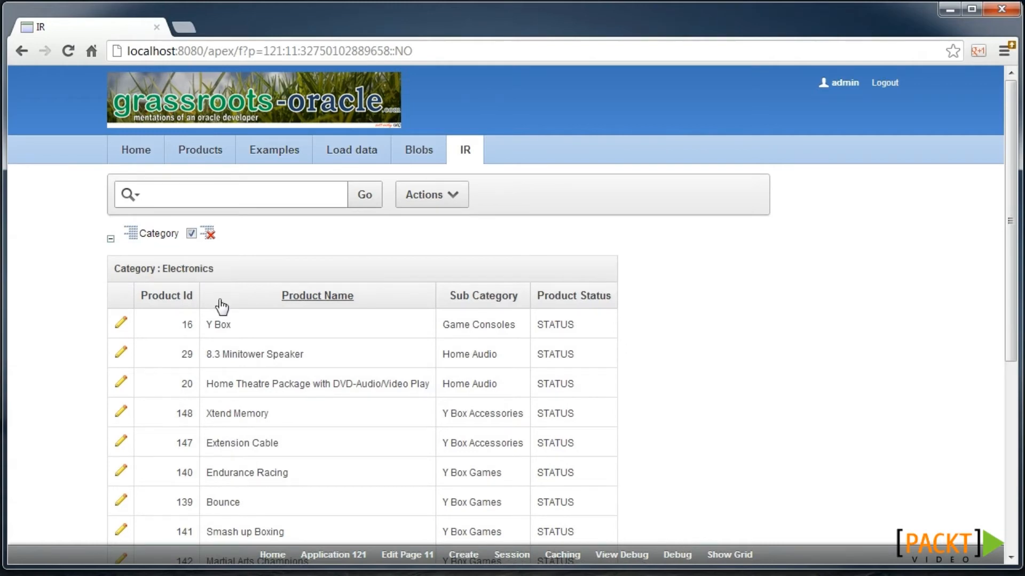
{"action": "scroll", "coordinate": [216, 428], "scroll_direction": "down", "scroll_amount": 4}
{"action": "scroll", "coordinate": [217, 428], "scroll_direction": "down", "scroll_amount": 2}
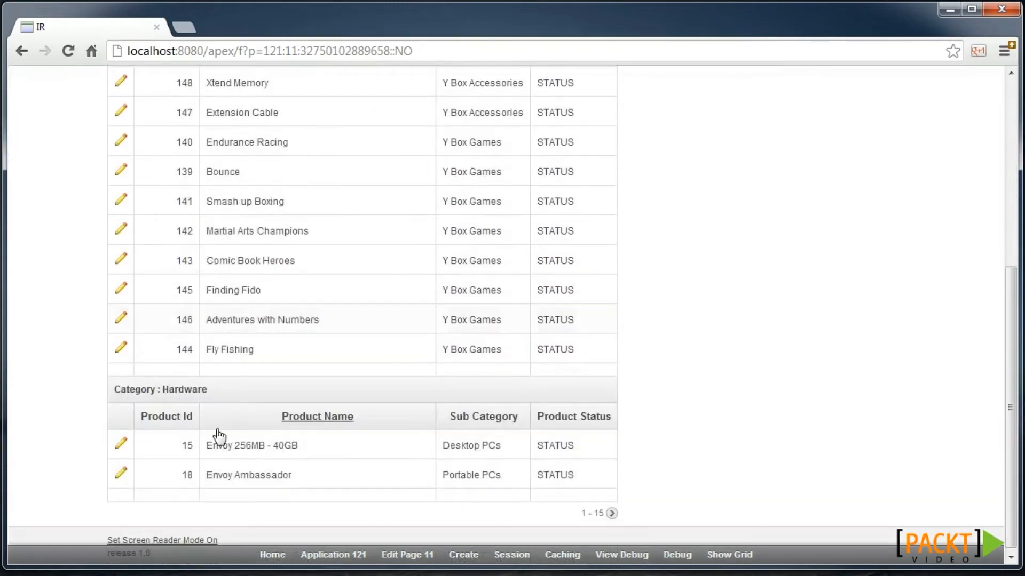
{"action": "scroll", "coordinate": [290, 374], "scroll_direction": "up", "scroll_amount": 6}
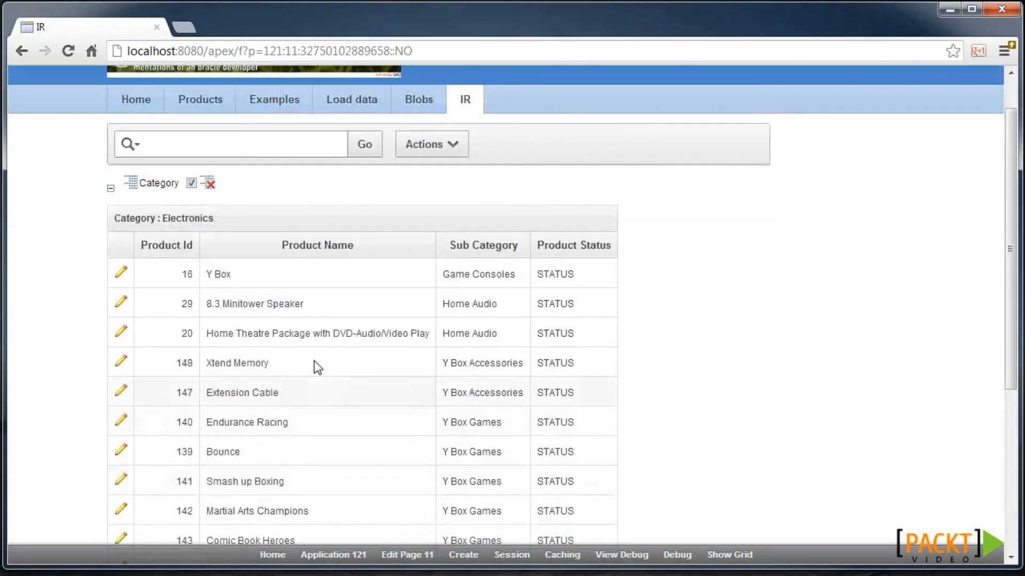
- Add an Average aggregate on the List Price column
{"action": "left_click", "coordinate": [414, 172]}
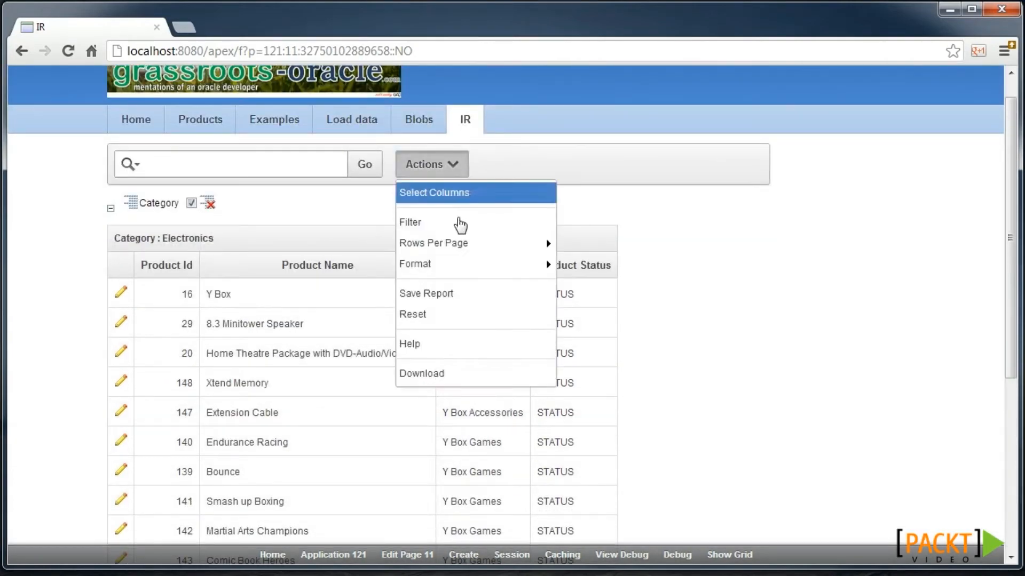
{"action": "mouse_move", "coordinate": [505, 274]}
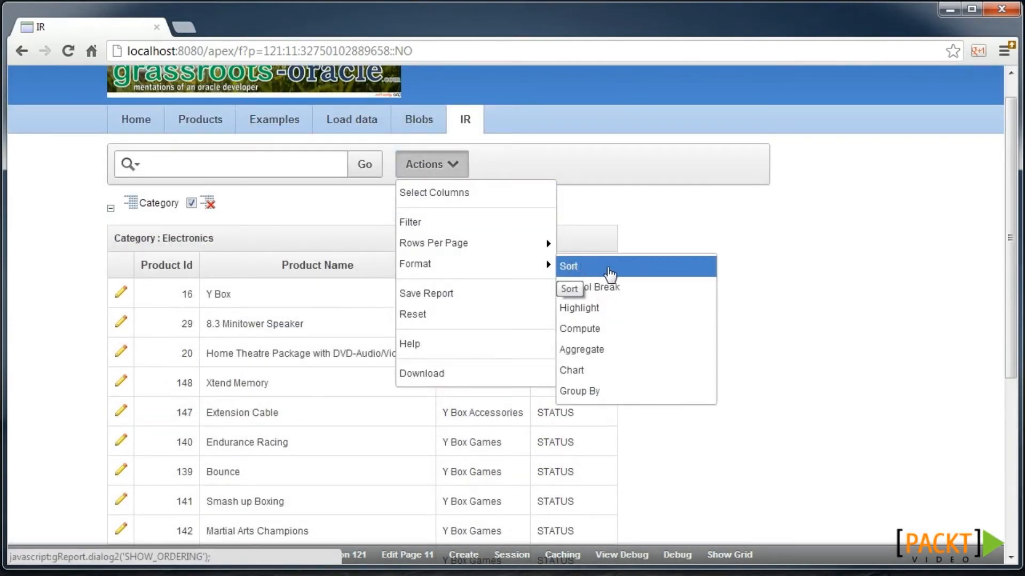
{"action": "left_click", "coordinate": [597, 349]}
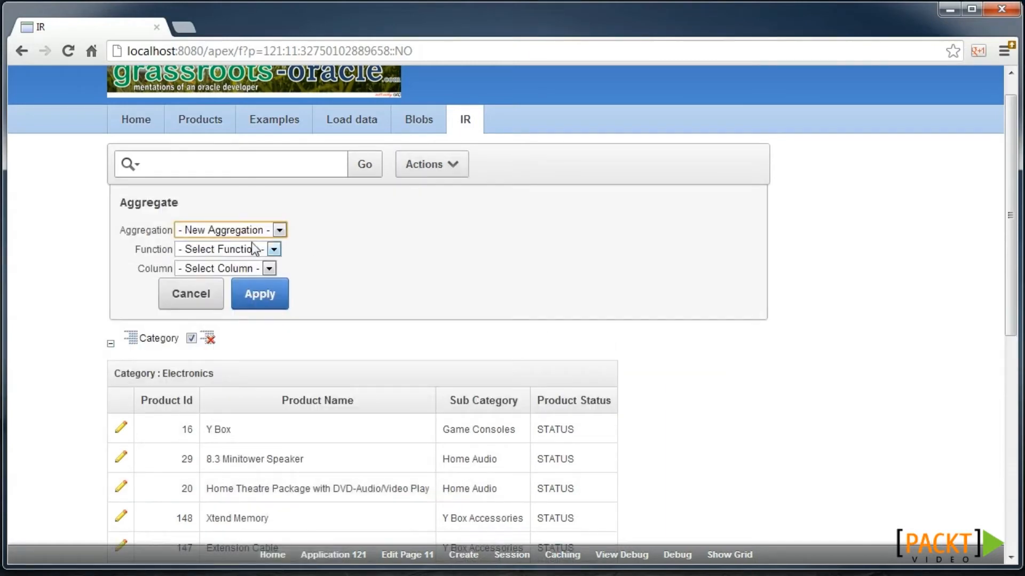
{"action": "left_click", "coordinate": [216, 248]}
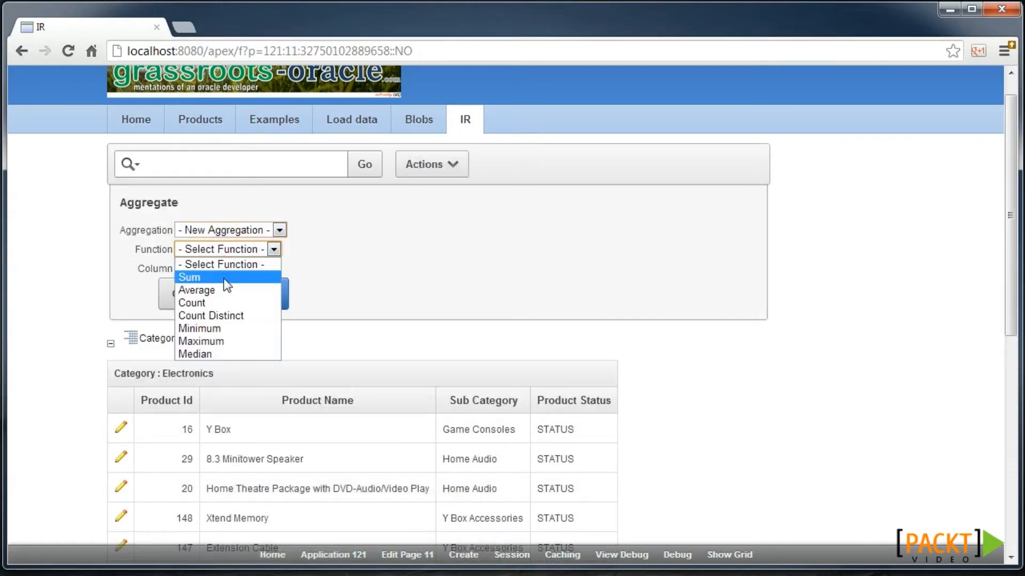
{"action": "left_click", "coordinate": [223, 291]}
{"action": "left_click", "coordinate": [216, 268]}
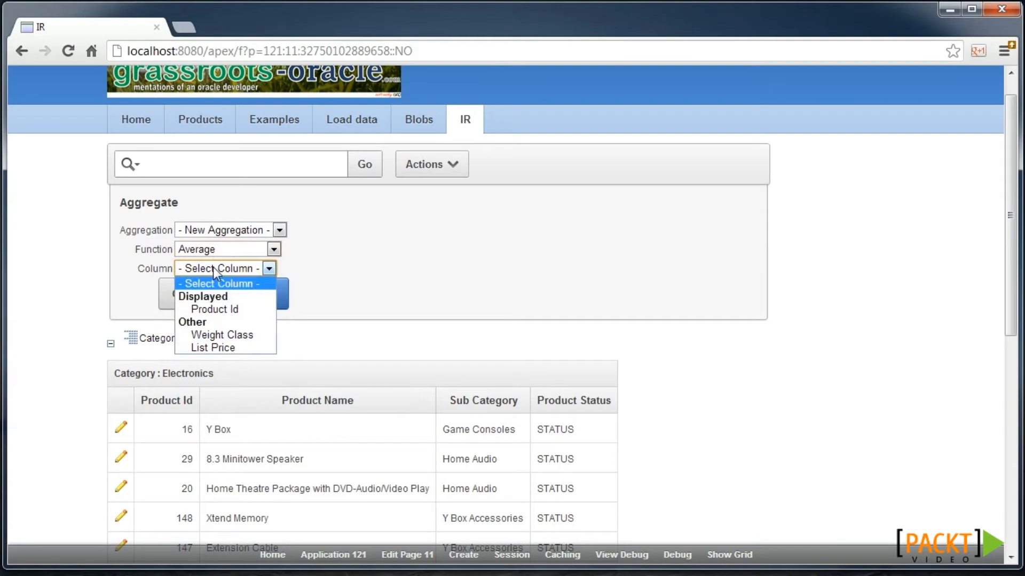
{"action": "left_click", "coordinate": [244, 347]}
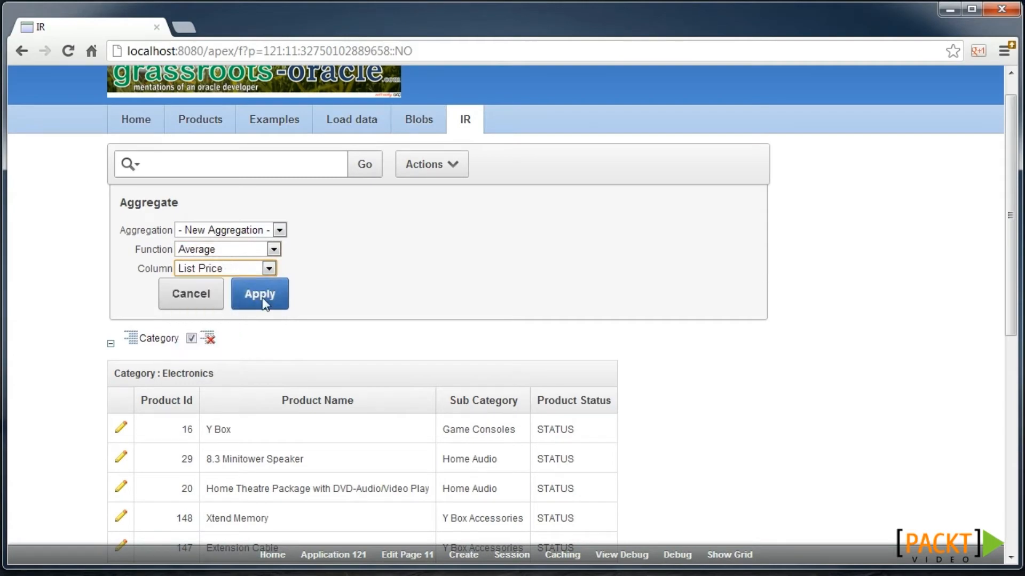
{"action": "left_click", "coordinate": [262, 297]}
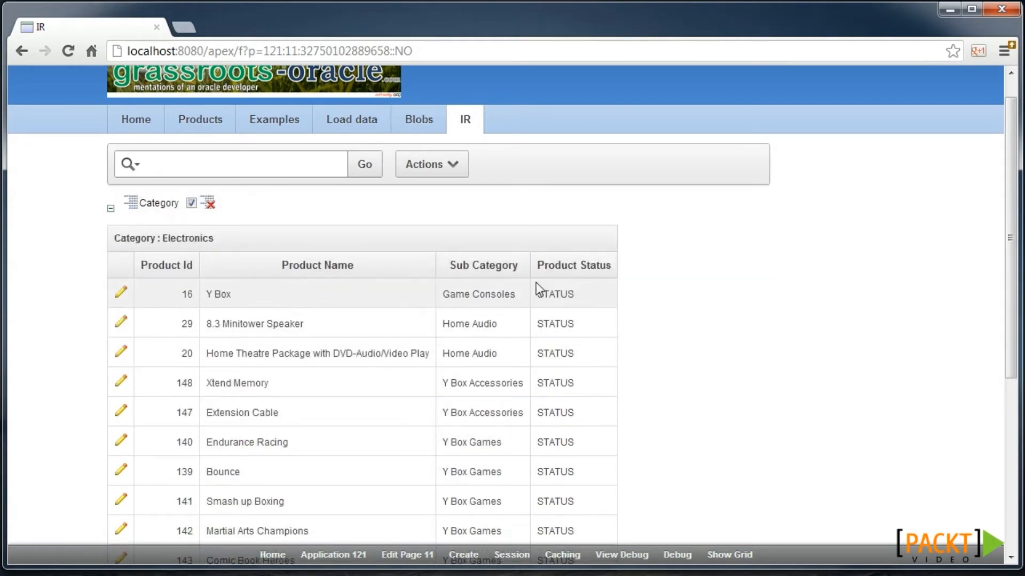
- Move List Price back into the displayed columns and apply, revealing the 121.682 average
{"action": "left_click", "coordinate": [459, 173]}
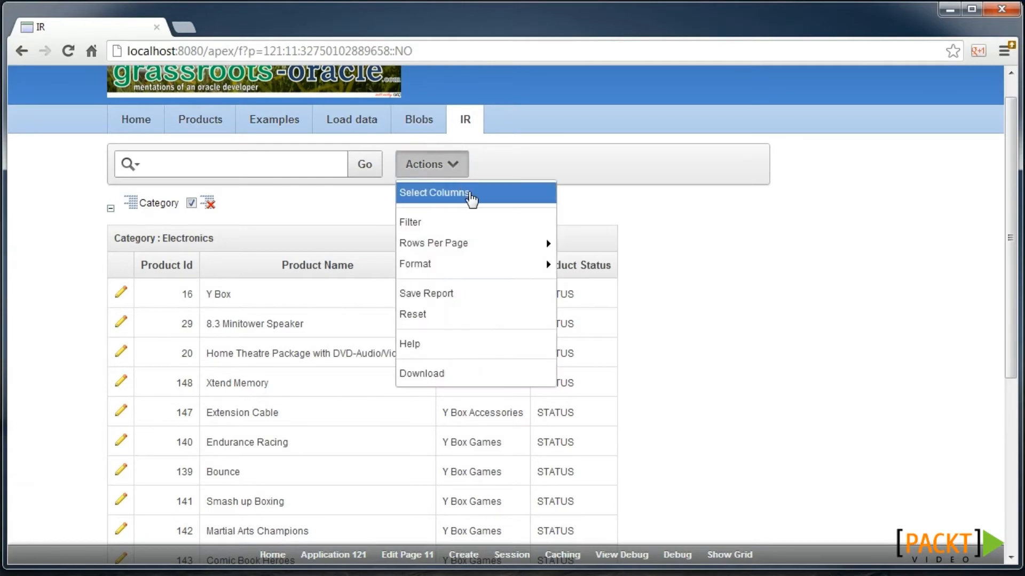
{"action": "left_click", "coordinate": [467, 194]}
{"action": "double_click", "coordinate": [161, 255]}
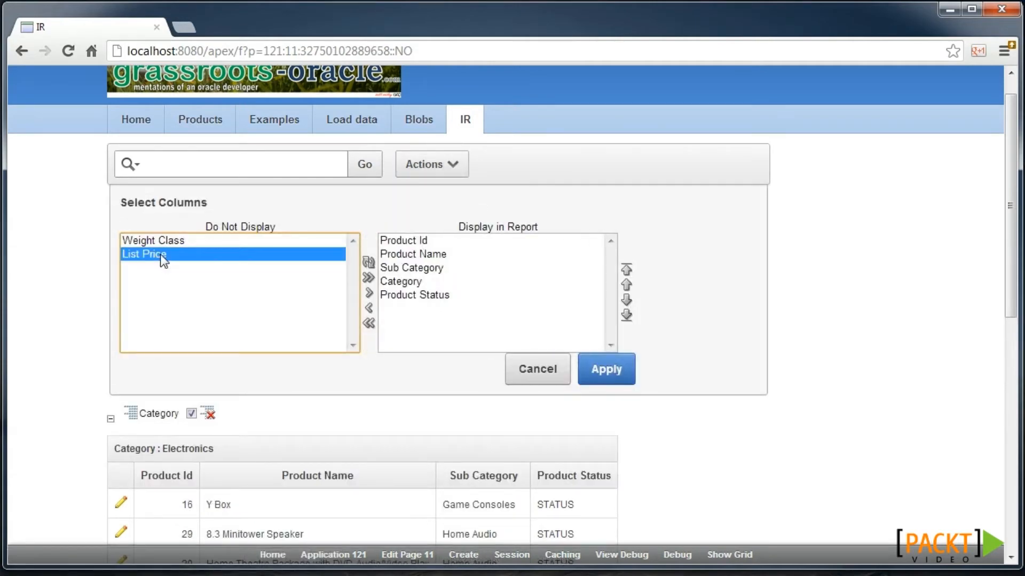
{"action": "left_click", "coordinate": [605, 371]}
{"action": "scroll", "coordinate": [677, 318], "scroll_direction": "down", "scroll_amount": 4}
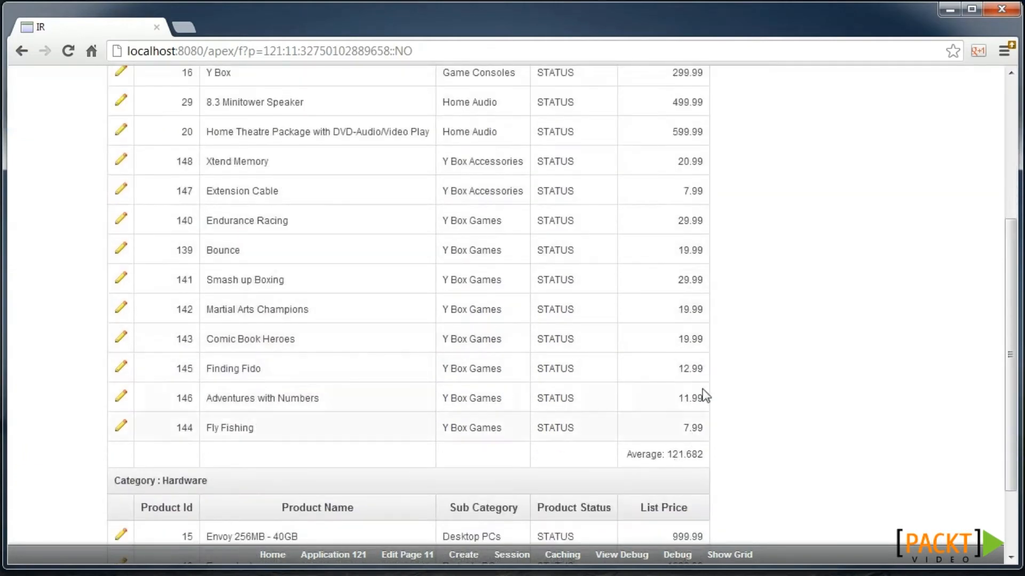
{"action": "scroll", "coordinate": [577, 299], "scroll_direction": "up", "scroll_amount": 5}
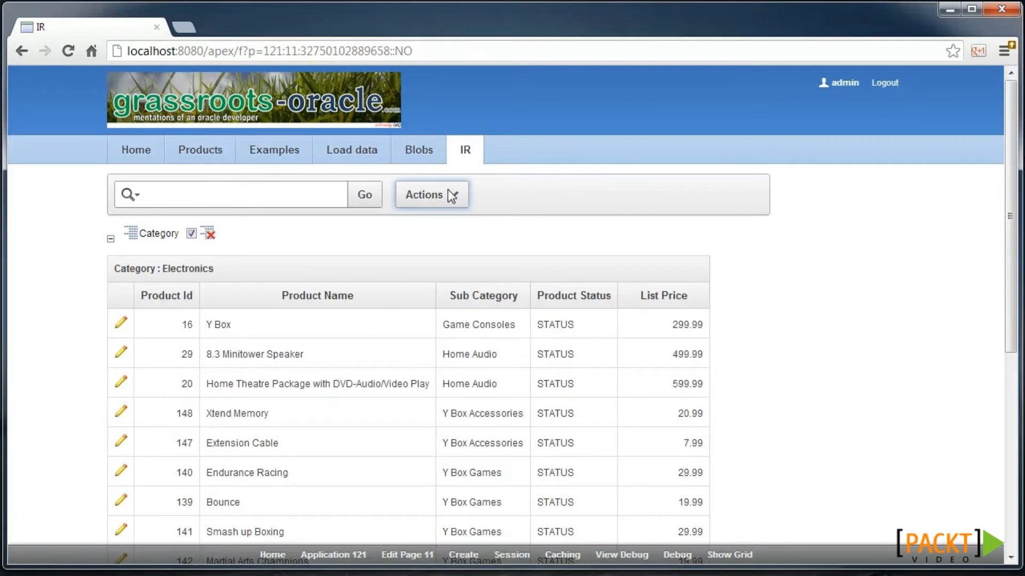
{"action": "left_click", "coordinate": [438, 193]}
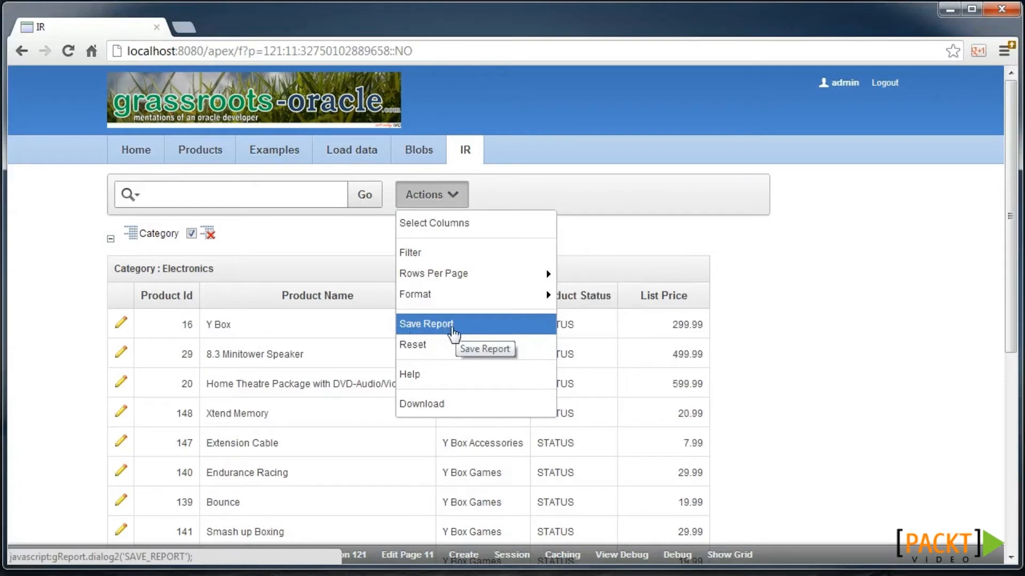
- Save the grouped layout as public report 'by Category' and confirm it in the Reports list
{"action": "left_click", "coordinate": [458, 327]}
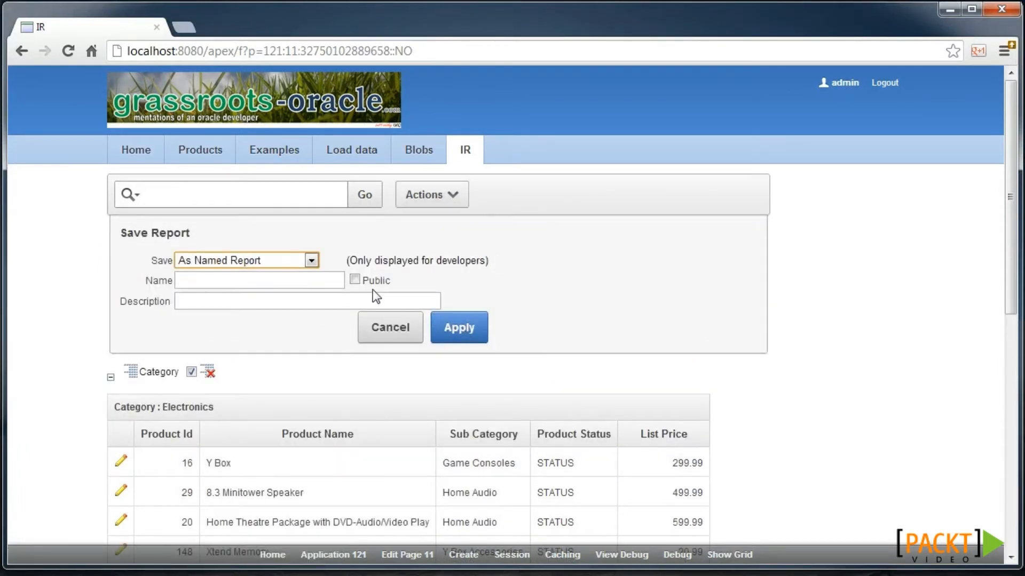
{"action": "left_click", "coordinate": [354, 283]}
{"action": "left_click", "coordinate": [320, 283]}
{"action": "type", "text": "by Category"}
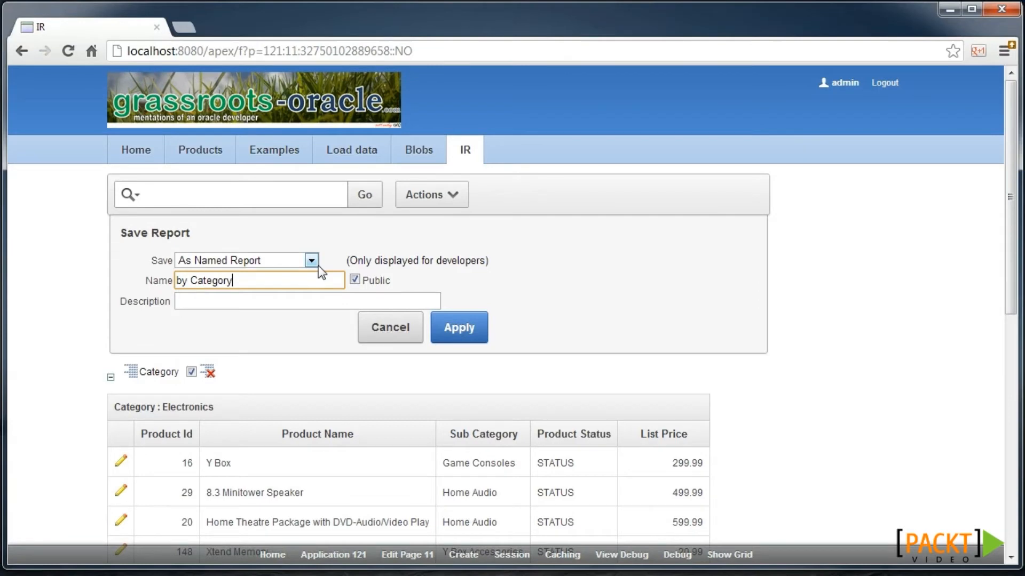
{"action": "left_click", "coordinate": [445, 331]}
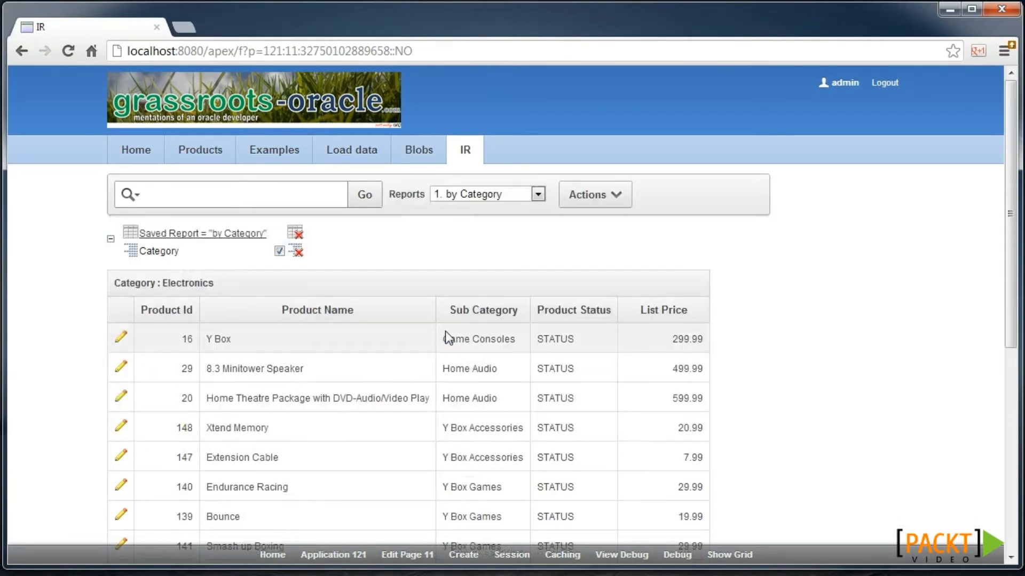
{"action": "left_click", "coordinate": [462, 198]}
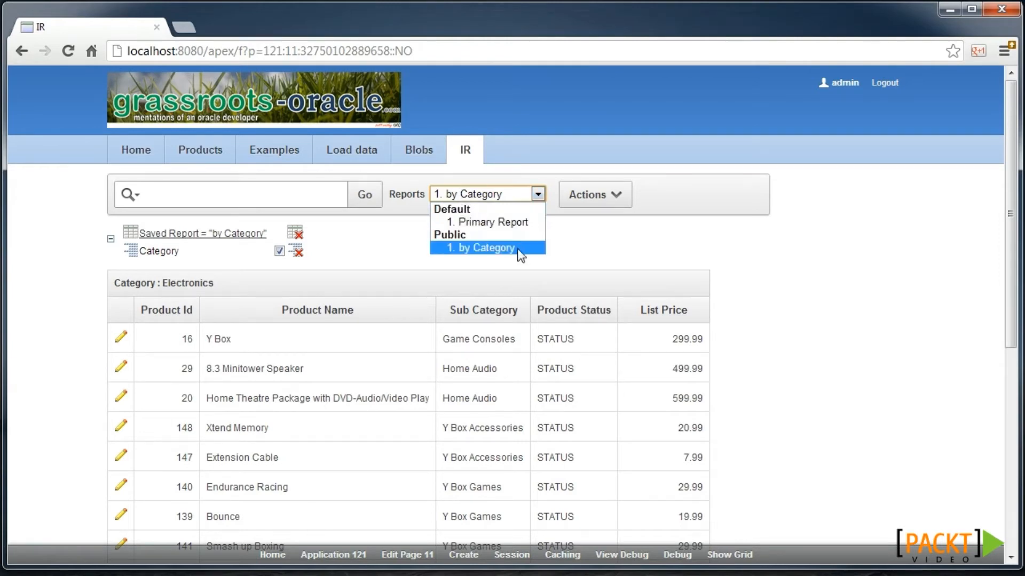
- Start a new computed column from the Format menu, headed 'Markup'
{"action": "left_click", "coordinate": [594, 195]}
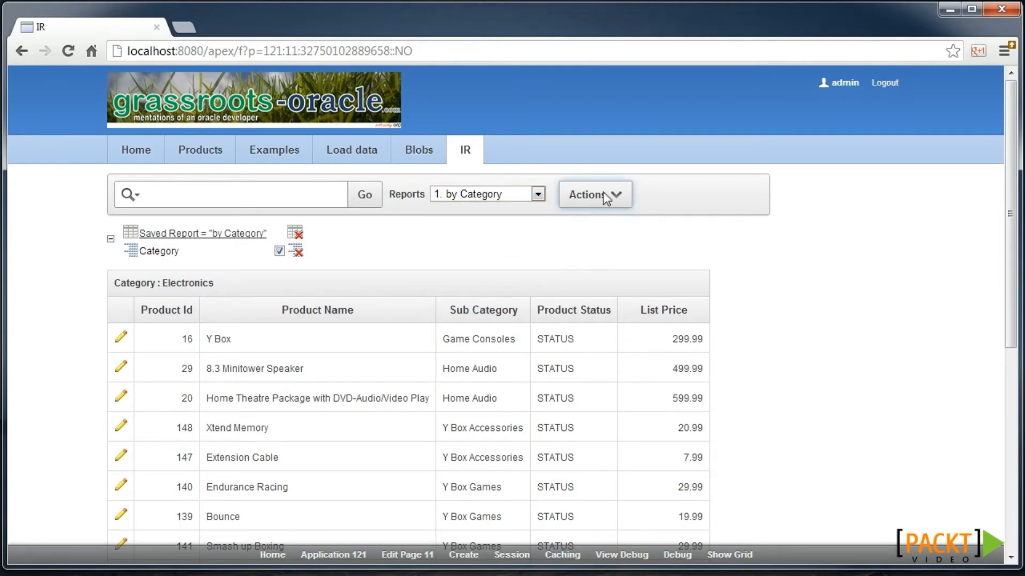
{"action": "left_click", "coordinate": [594, 195]}
{"action": "mouse_move", "coordinate": [624, 276]}
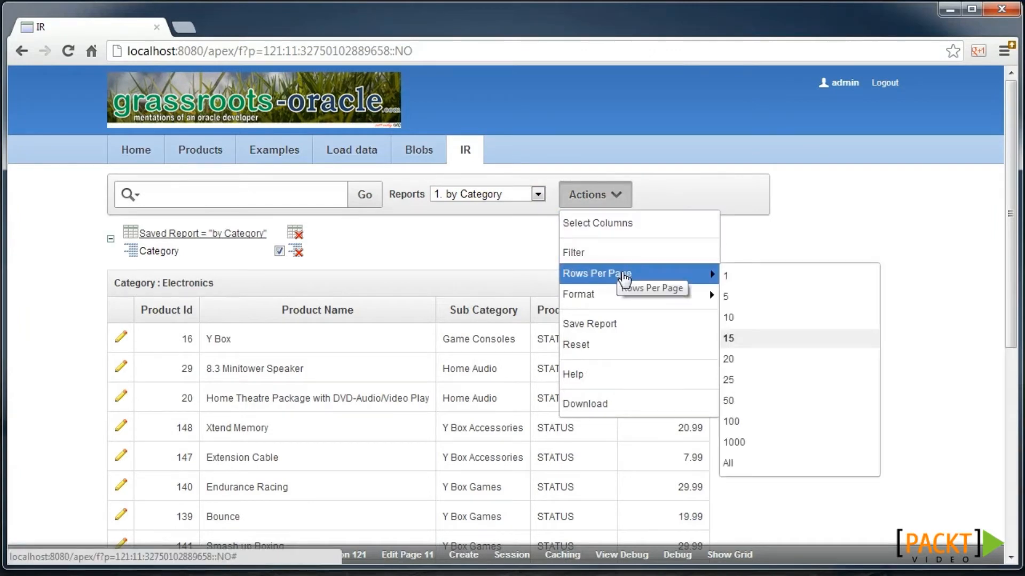
{"action": "mouse_move", "coordinate": [623, 298]}
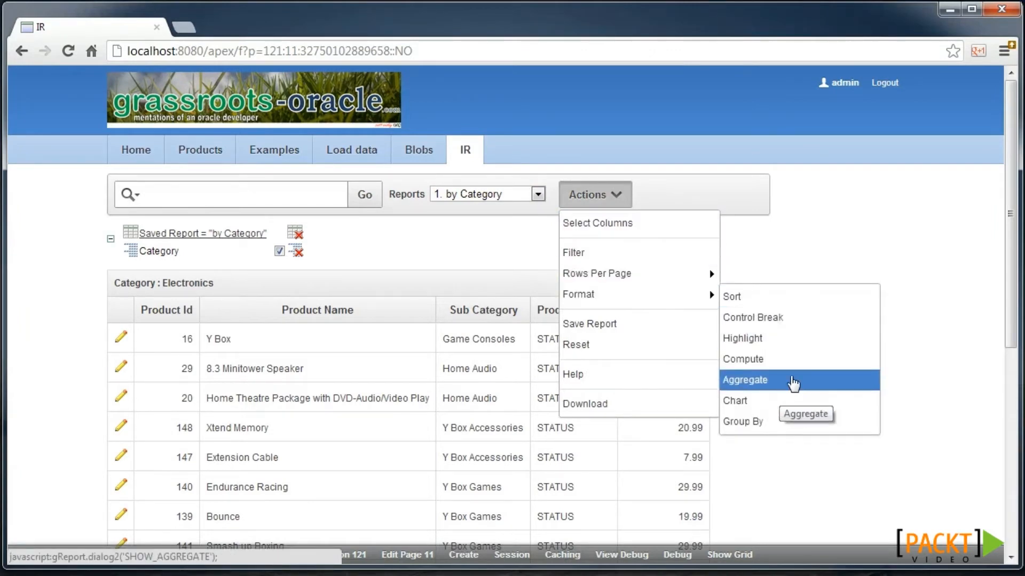
{"action": "left_click", "coordinate": [790, 363]}
{"action": "left_click", "coordinate": [261, 276]}
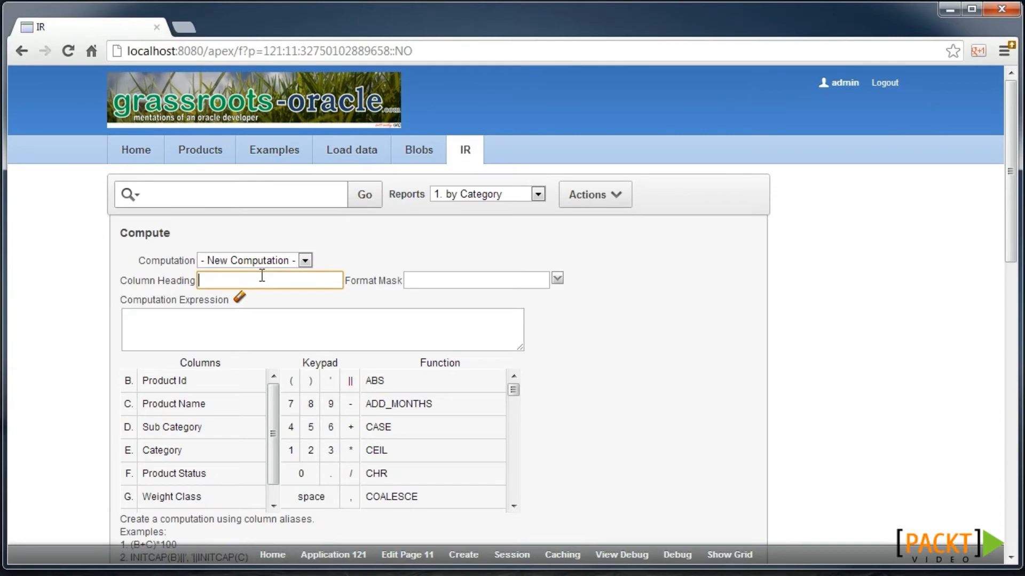
{"action": "type", "text": "Markup"}
- Build the expression List Price times 10 (H*10) and apply the Markup column
{"action": "scroll", "coordinate": [192, 469], "scroll_direction": "down", "scroll_amount": 2}
{"action": "left_click", "coordinate": [201, 460]}
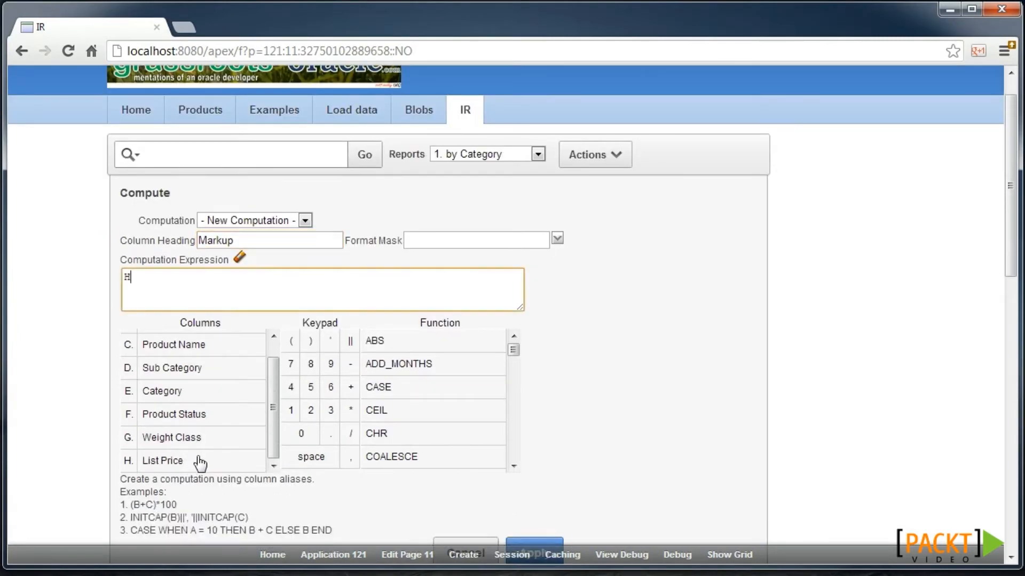
{"action": "left_click", "coordinate": [350, 411]}
{"action": "left_click", "coordinate": [291, 410]}
{"action": "left_click", "coordinate": [301, 434]}
{"action": "scroll", "coordinate": [525, 465], "scroll_direction": "down", "scroll_amount": 1}
{"action": "left_click", "coordinate": [536, 494]}
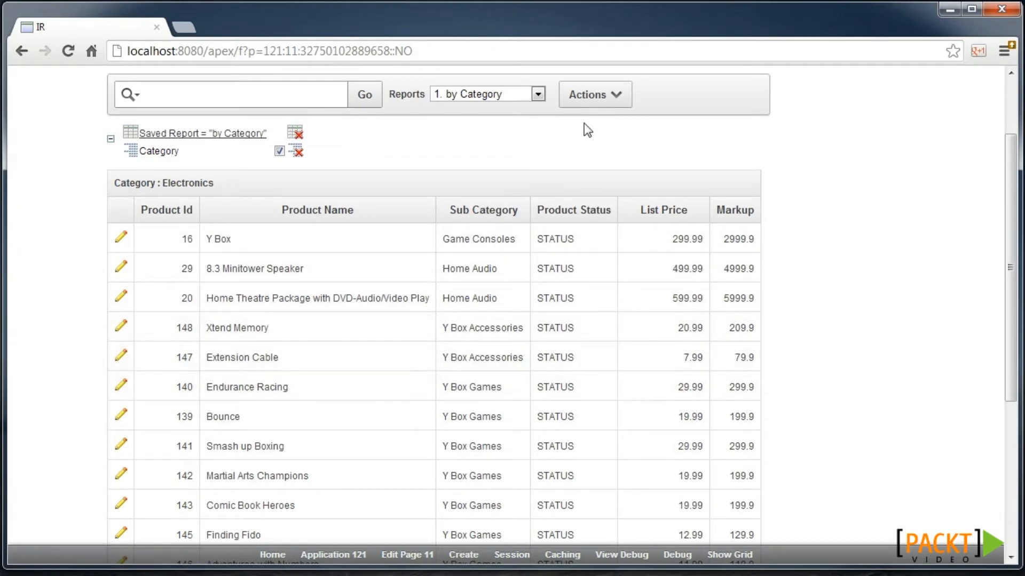
- Resave the report under the name 'Markup' and check the Reports list
{"action": "left_click", "coordinate": [587, 95]}
{"action": "left_click", "coordinate": [602, 226]}
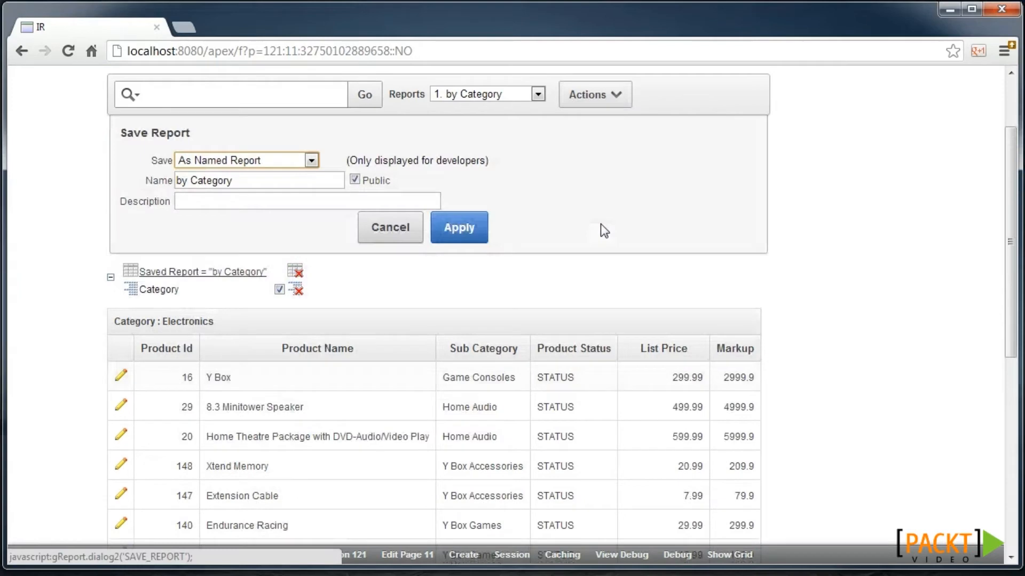
{"action": "left_click_drag", "start_coordinate": [277, 181], "coordinate": [140, 176]}
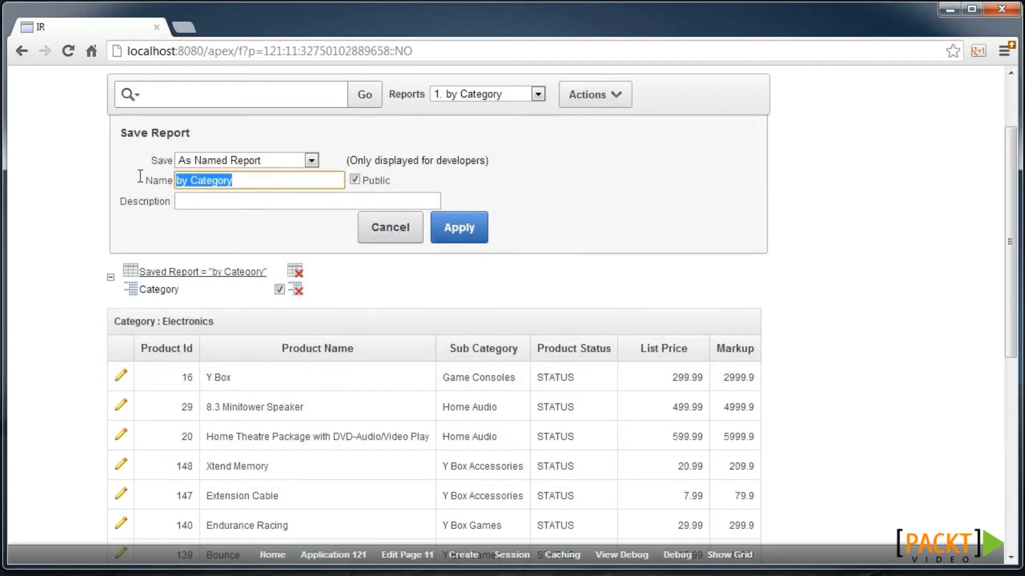
{"action": "type", "text": "Markup"}
{"action": "left_click", "coordinate": [472, 228]}
{"action": "left_click", "coordinate": [473, 94]}
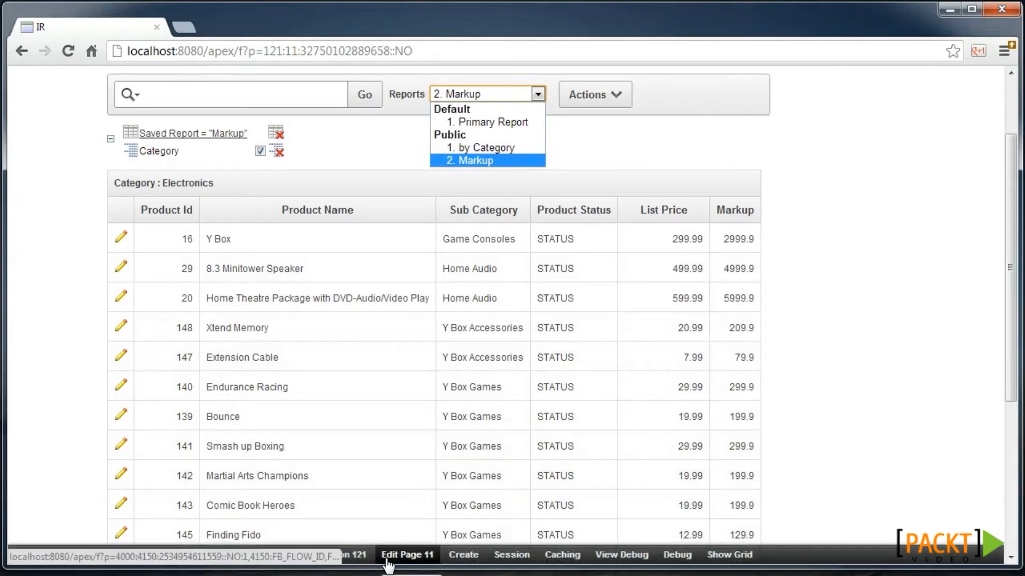
- Review page 11's saved reports, noting aliases like 38475 and the IR_REPORT link format
{"action": "left_click", "coordinate": [407, 555]}
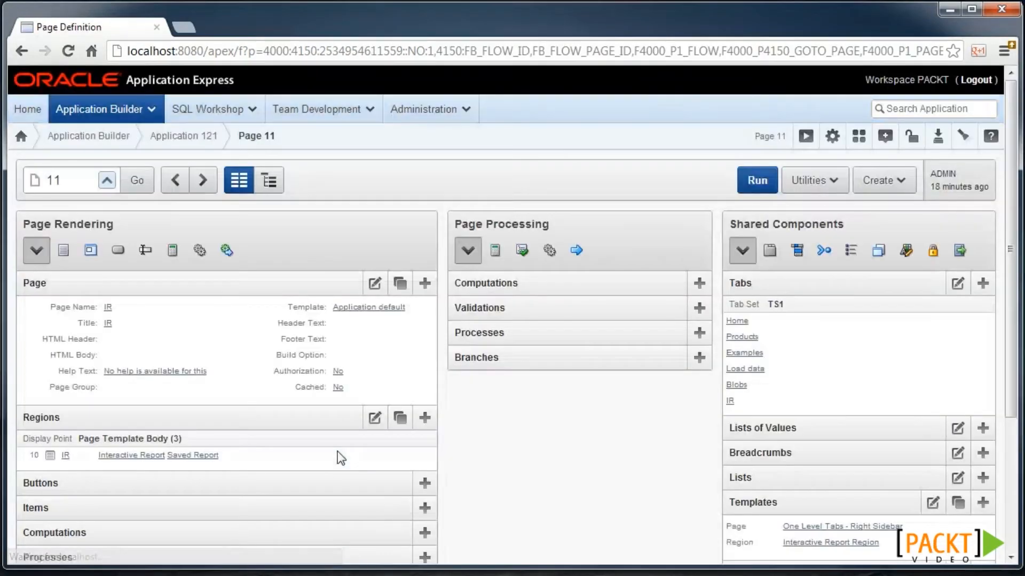
{"action": "left_click", "coordinate": [206, 459]}
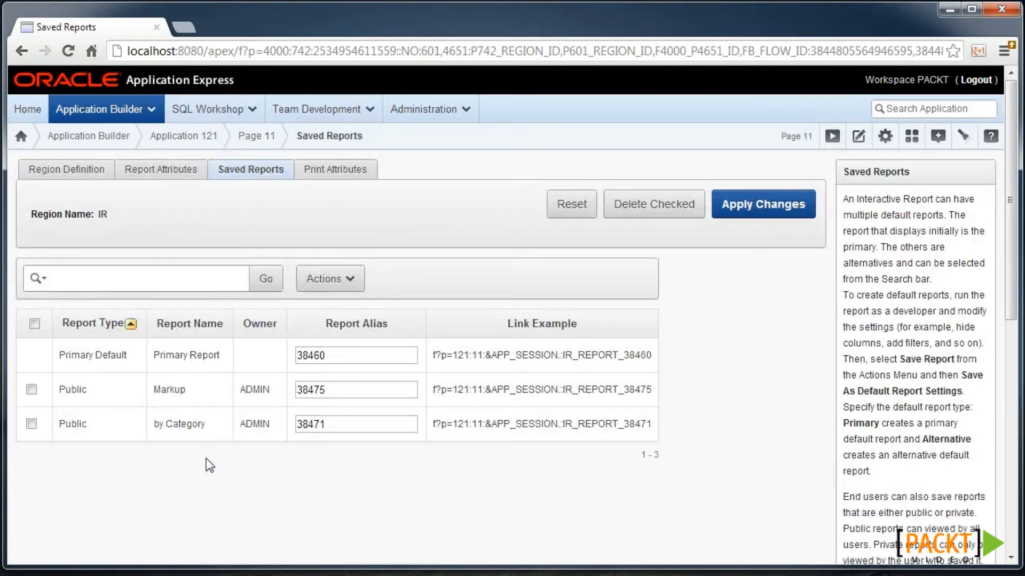
{"action": "scroll", "coordinate": [208, 449], "scroll_direction": "down", "scroll_amount": 1}
{"action": "left_click", "coordinate": [322, 319]}
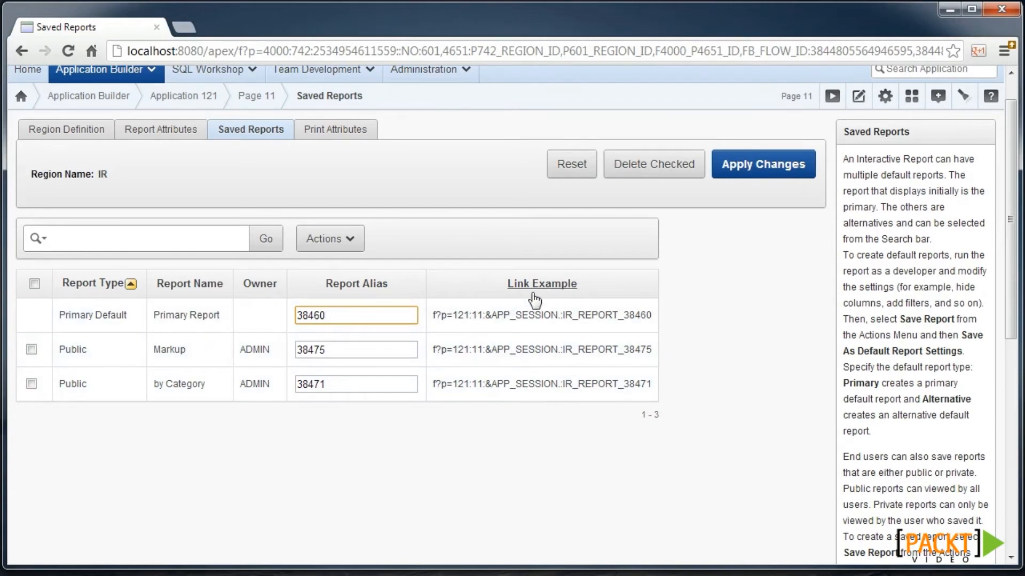
{"action": "left_click_drag", "start_coordinate": [563, 350], "coordinate": [619, 354]}
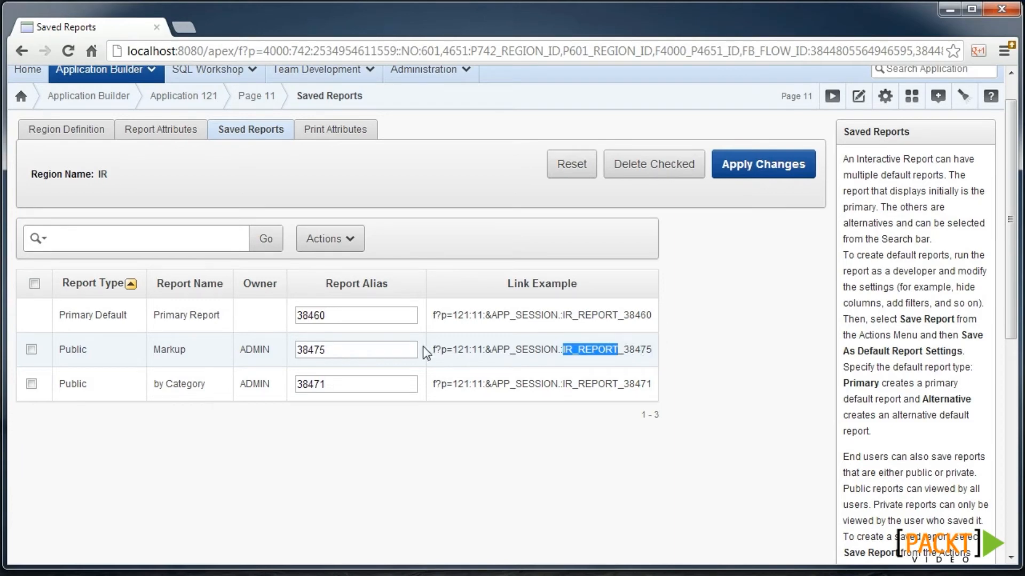
{"action": "left_click_drag", "start_coordinate": [343, 349], "coordinate": [288, 350]}
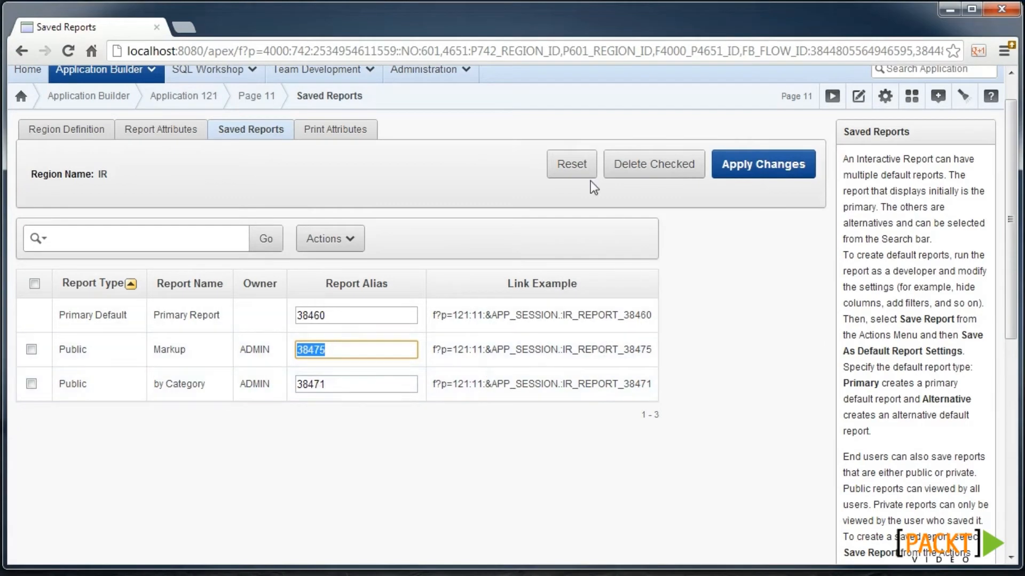
{"action": "scroll", "coordinate": [512, 178], "scroll_direction": "up", "scroll_amount": 1}
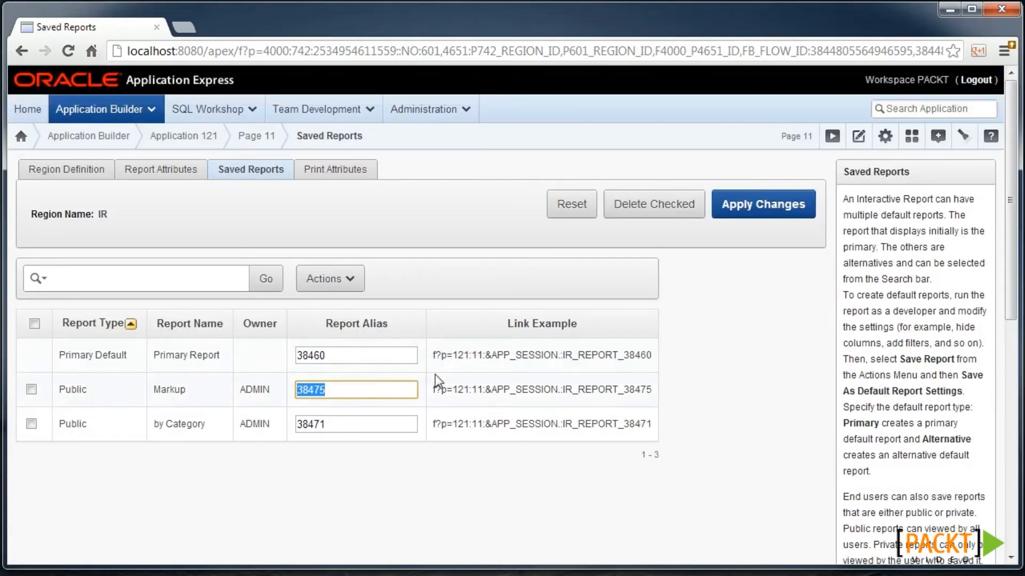
{"action": "left_click", "coordinate": [884, 145]}
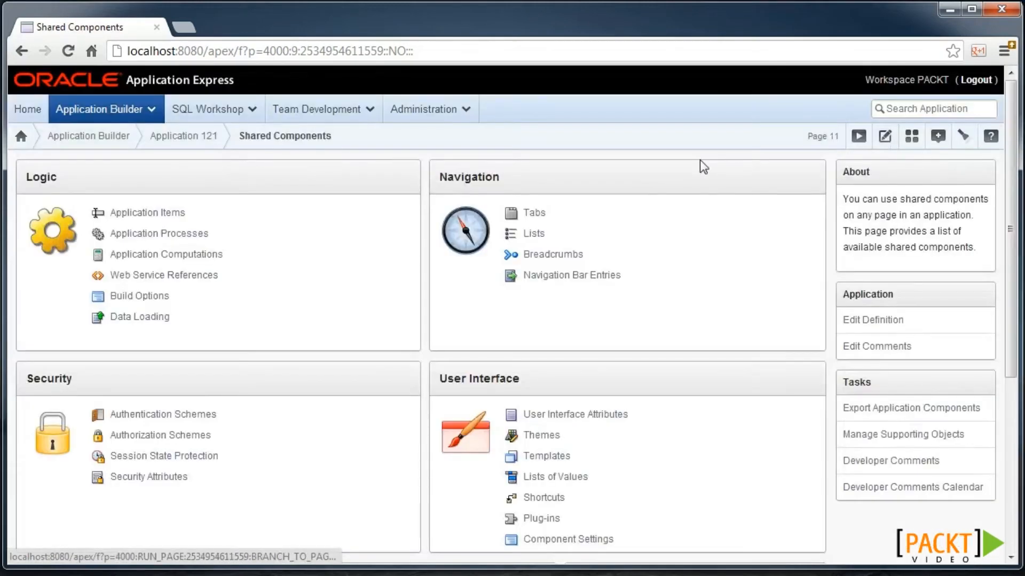
- Create a new dynamic list from scratch named 'Menu'
{"action": "left_click", "coordinate": [539, 235]}
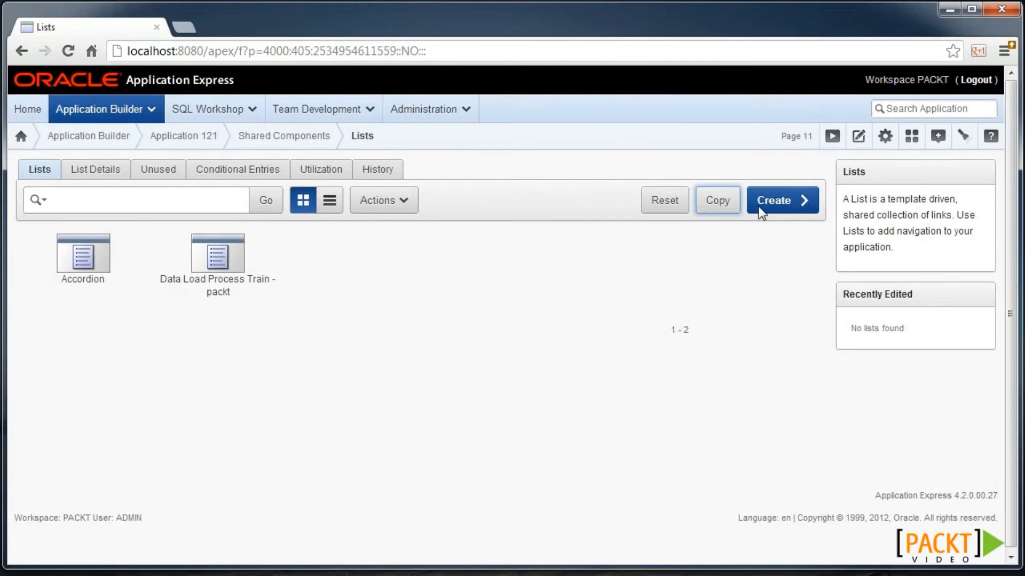
{"action": "left_click", "coordinate": [783, 203]}
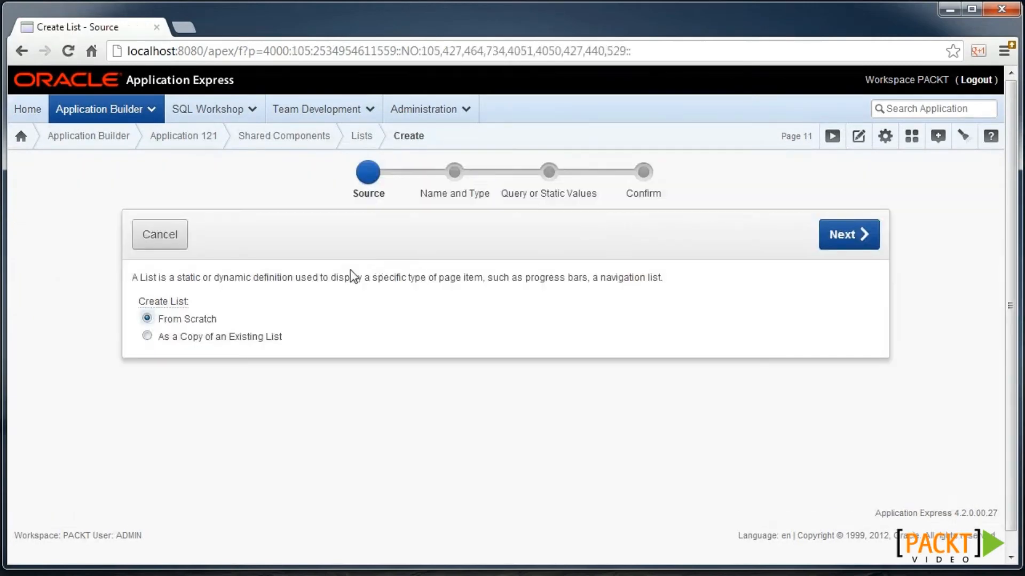
{"action": "left_click", "coordinate": [836, 238]}
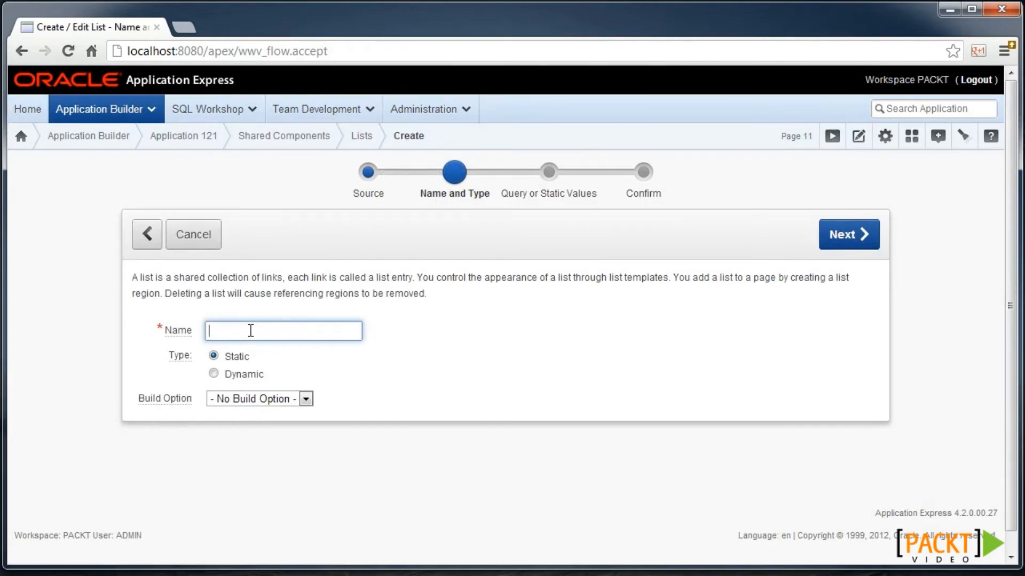
{"action": "left_click", "coordinate": [247, 374]}
{"action": "left_click", "coordinate": [254, 334]}
{"action": "type", "text": "Menu"}
{"action": "left_click", "coordinate": [862, 235]}
- Paste the list's SQL query that selects only public saved reports
{"action": "left_click", "coordinate": [313, 350]}
{"action": "type", "text": "SELECT 1, report_name, report_link_example FROM apex_application_page_ir_rpt WHERE status = 'PUBLIC' AND application_id = :APP_ID AND report_name IS NOT NULL"}
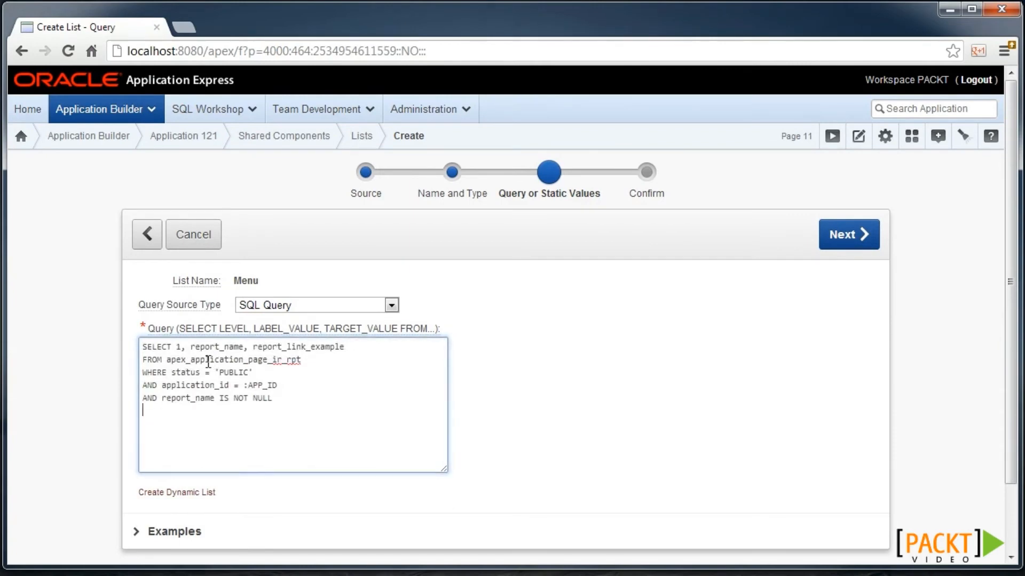
{"action": "left_click", "coordinate": [259, 370]}
{"action": "left_click_drag", "start_coordinate": [260, 371], "coordinate": [205, 372]}
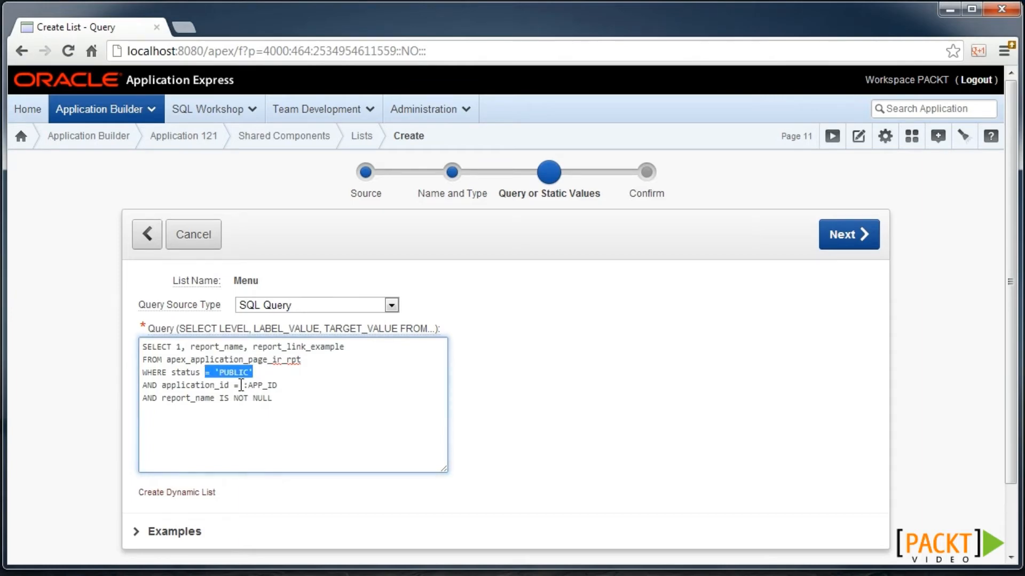
{"action": "left_click", "coordinate": [843, 245]}
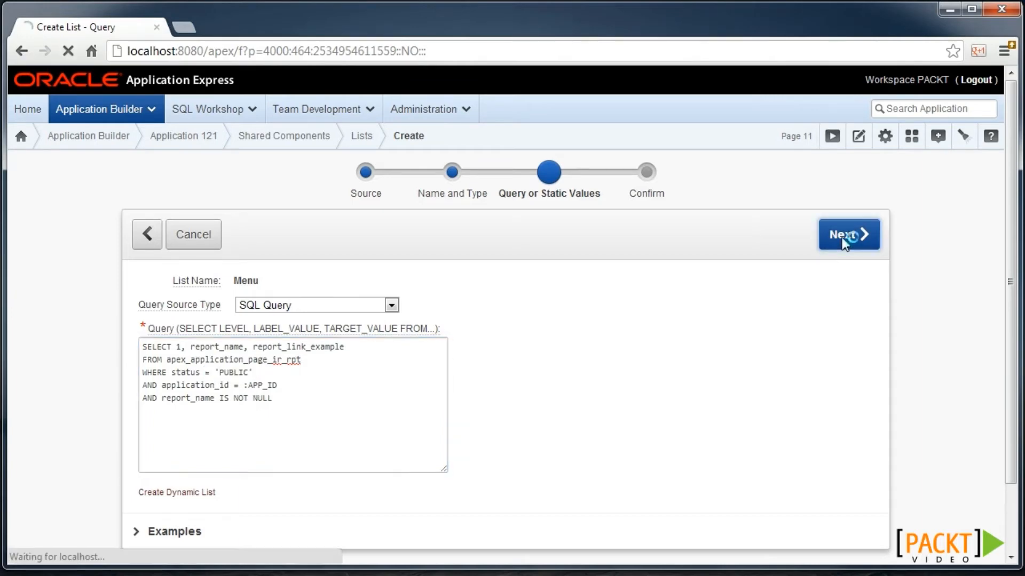
- Add a list region on the current page at Page Template Region Position 1 and create
{"action": "left_click", "coordinate": [377, 308]}
{"action": "left_click", "coordinate": [365, 332]}
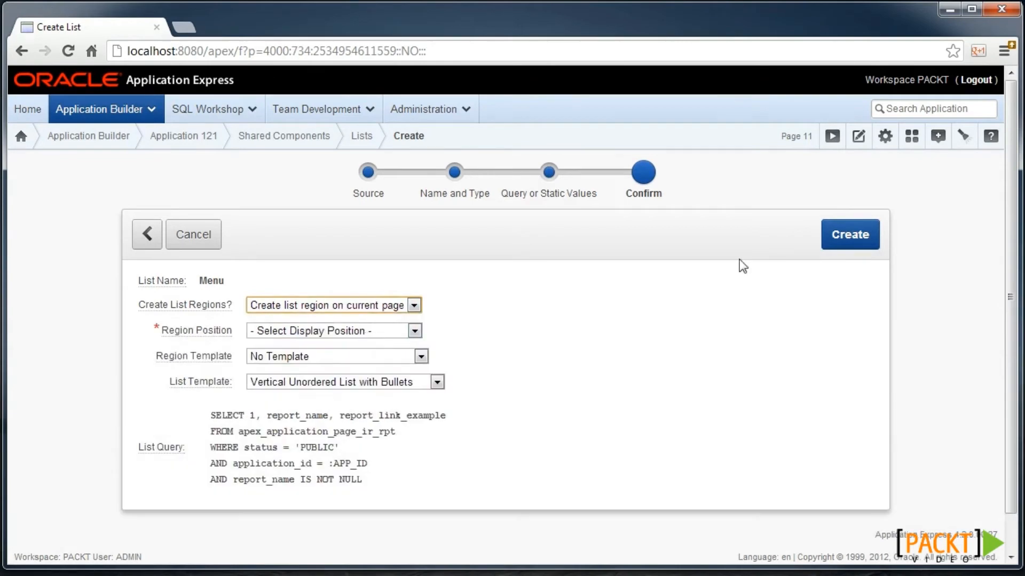
{"action": "left_click", "coordinate": [849, 235]}
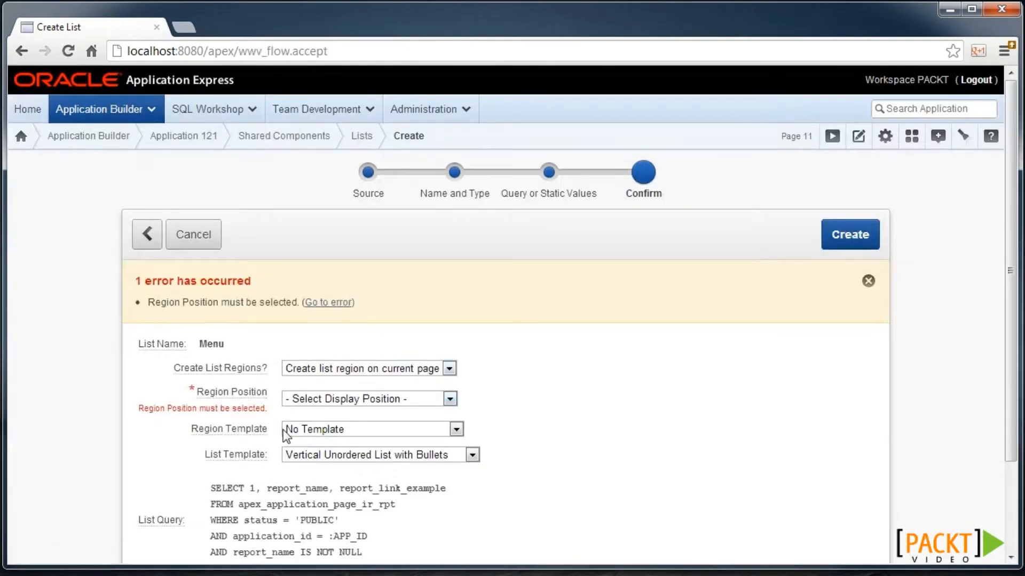
{"action": "left_click", "coordinate": [311, 400]}
{"action": "left_click", "coordinate": [427, 503]}
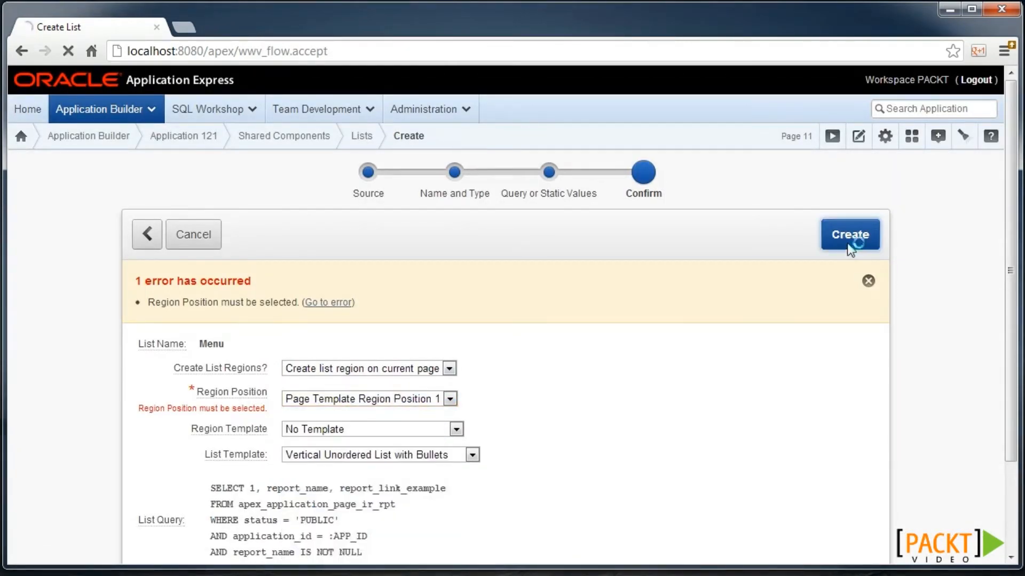
{"action": "left_click", "coordinate": [854, 237]}
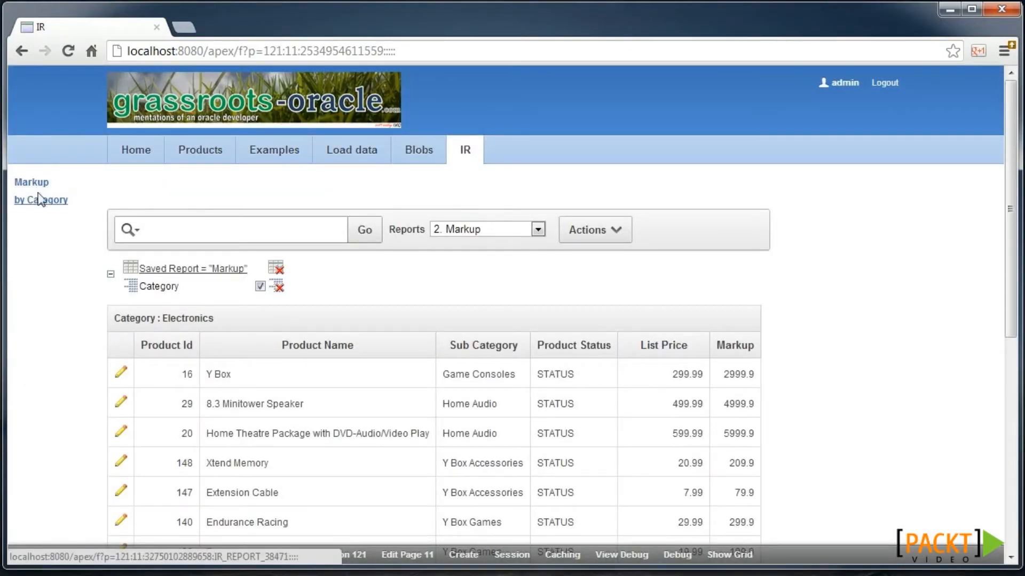
- Load the by Category report, then the Markup report, from the new side menu
{"action": "left_click", "coordinate": [42, 206]}
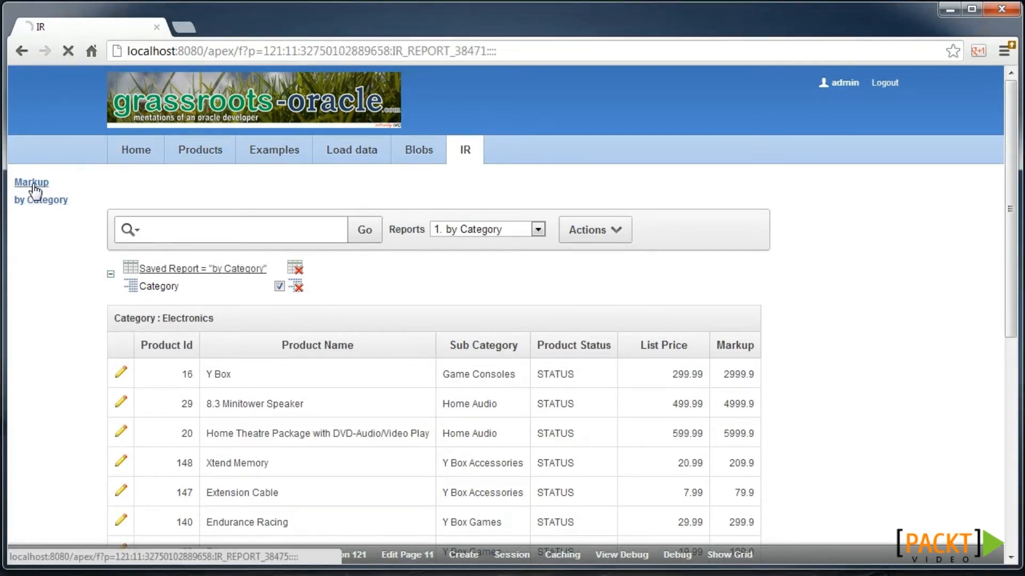
{"action": "left_click", "coordinate": [32, 185]}
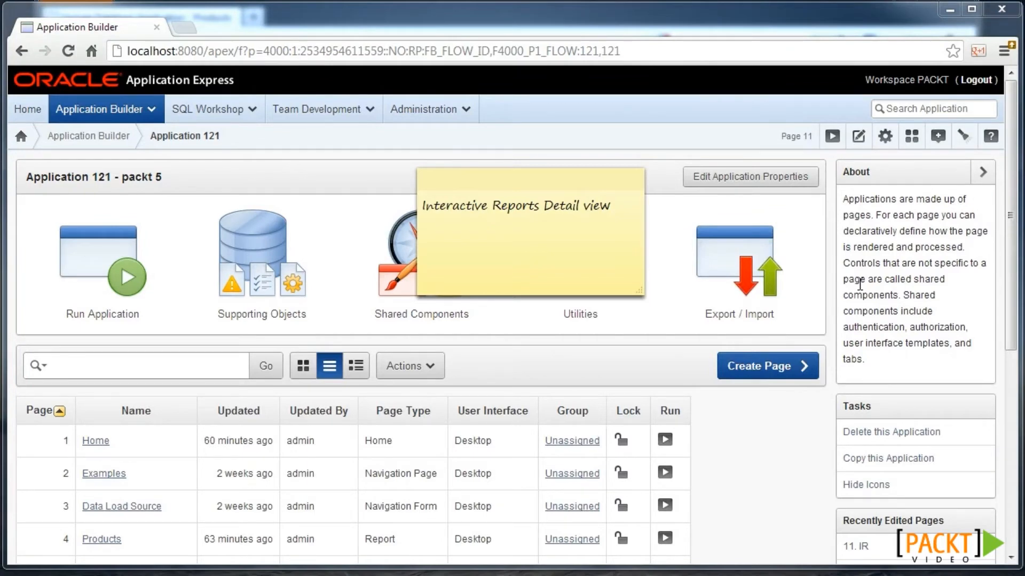
- Open apexblogs.info in a new tab and scroll down through the blog posts
{"action": "left_click", "coordinate": [188, 31]}
{"action": "type", "text": "apexblogs.info"}
{"action": "key", "text": "Return"}
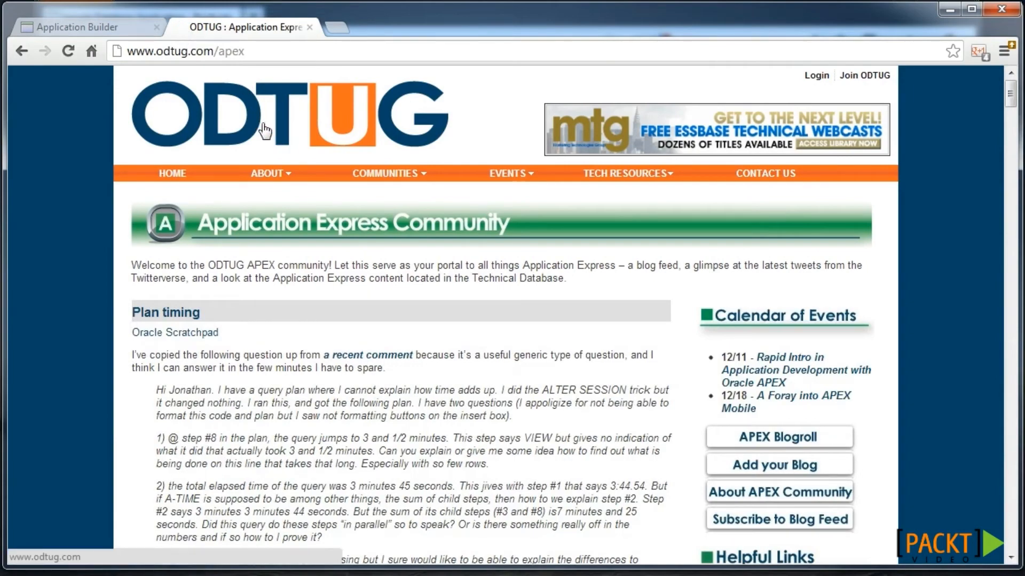
{"action": "mouse_move", "coordinate": [271, 173]}
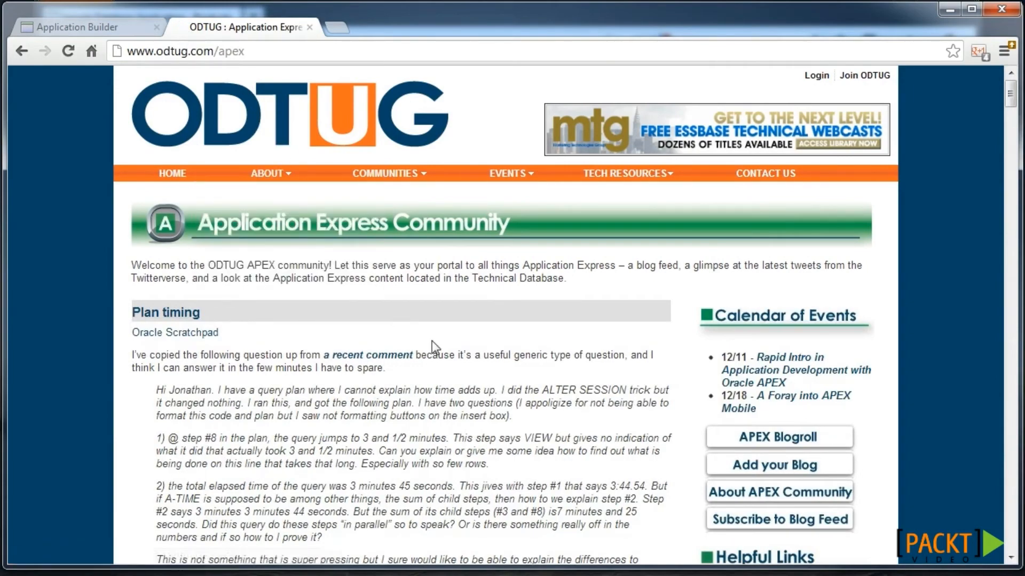
{"action": "scroll", "coordinate": [431, 341], "scroll_direction": "down", "scroll_amount": 9}
{"action": "scroll", "coordinate": [432, 342], "scroll_direction": "down", "scroll_amount": 20}
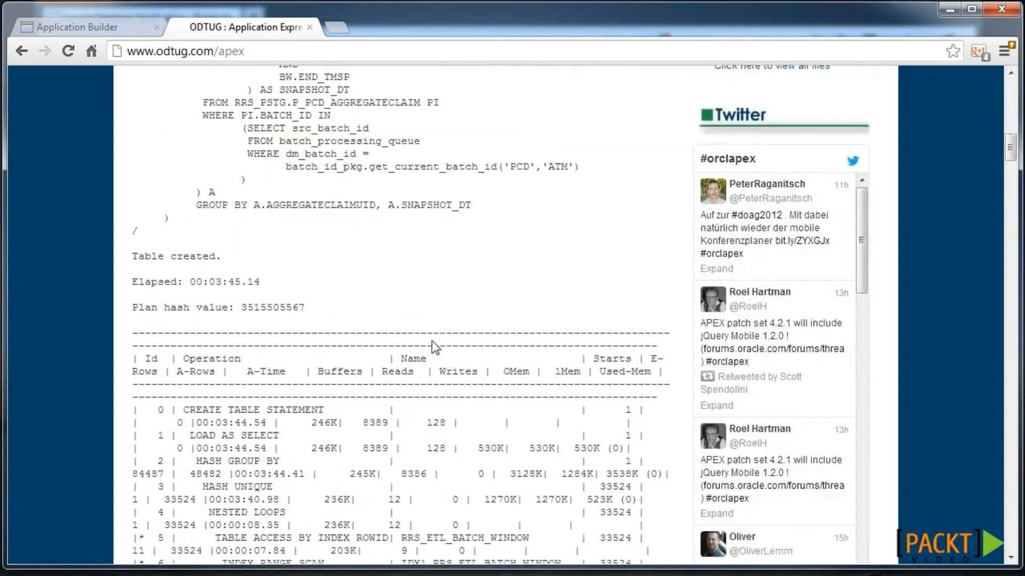
{"action": "scroll", "coordinate": [434, 346], "scroll_direction": "down", "scroll_amount": 5}
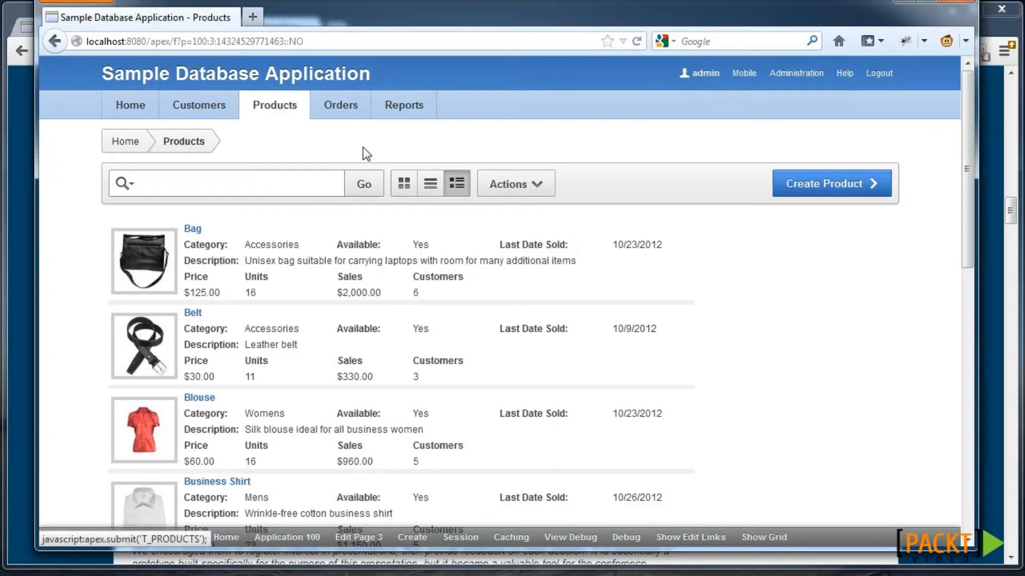
- Show the Products report as a table, detail list and icon grid, then edit page 3
{"action": "left_click", "coordinate": [430, 183]}
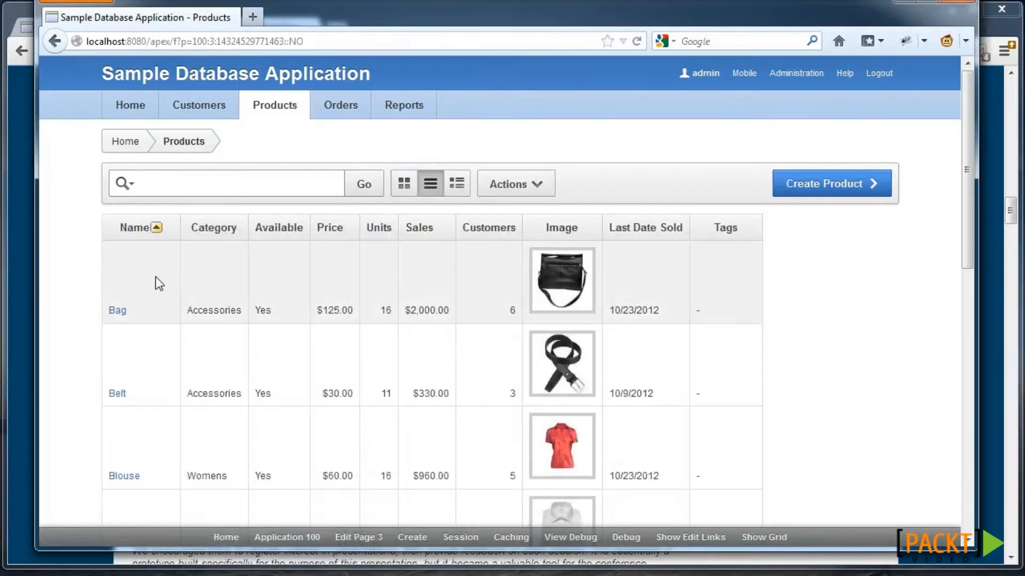
{"action": "left_click", "coordinate": [456, 184]}
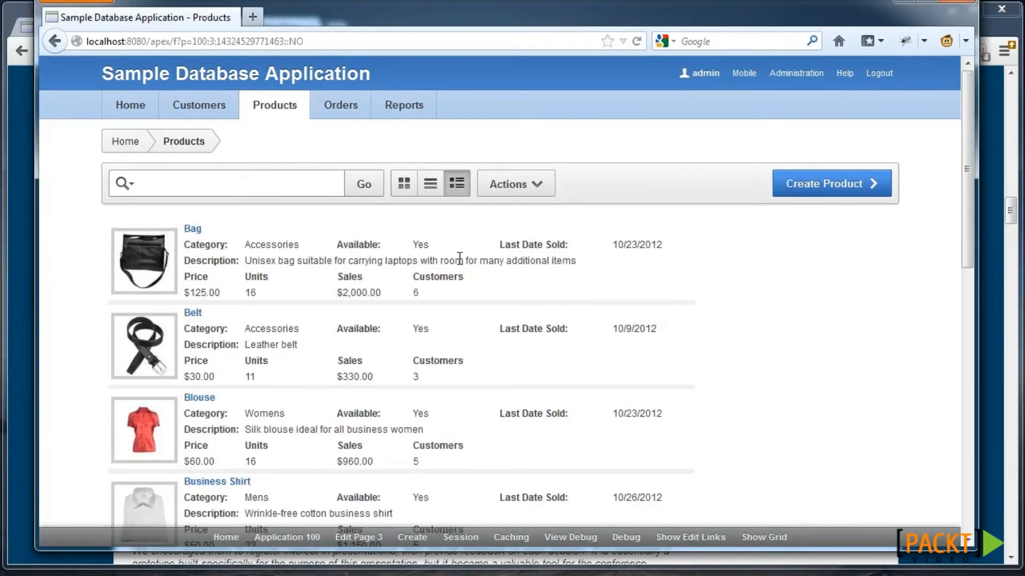
{"action": "left_click", "coordinate": [405, 186]}
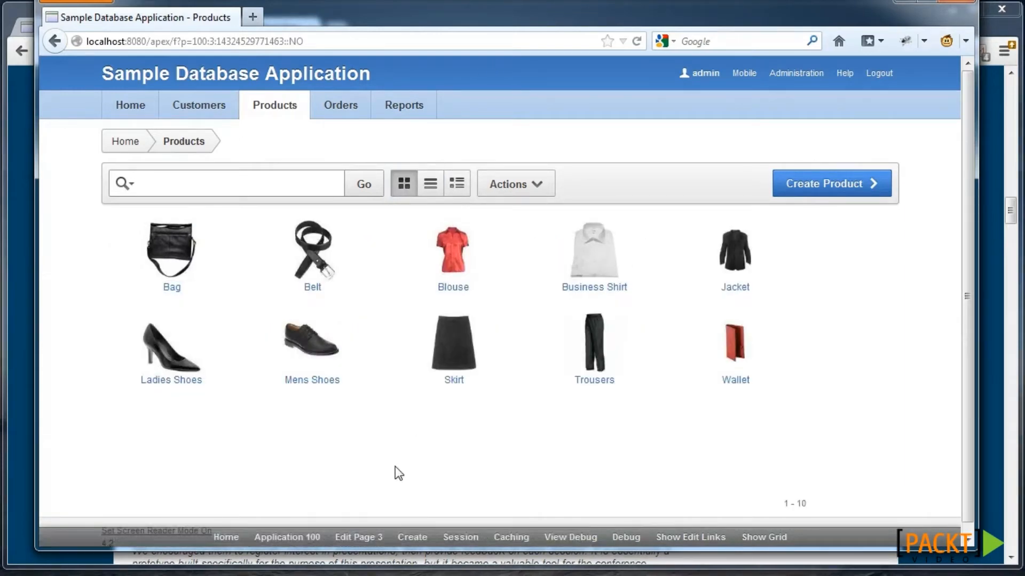
{"action": "left_click", "coordinate": [358, 537]}
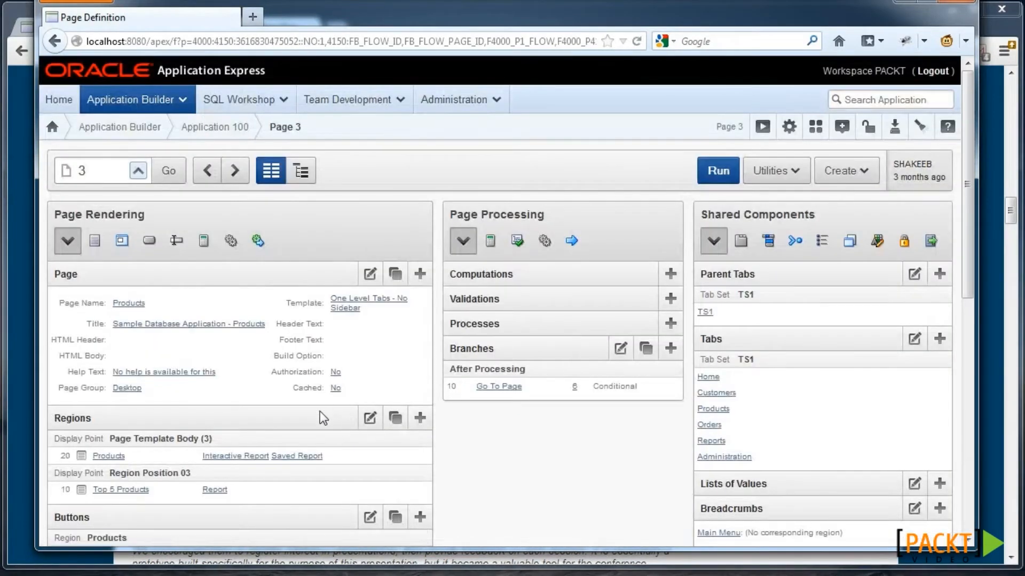
- Inspect the Products report's Icon View and Detail View settings, including the row HTML templates
{"action": "left_click", "coordinate": [233, 457]}
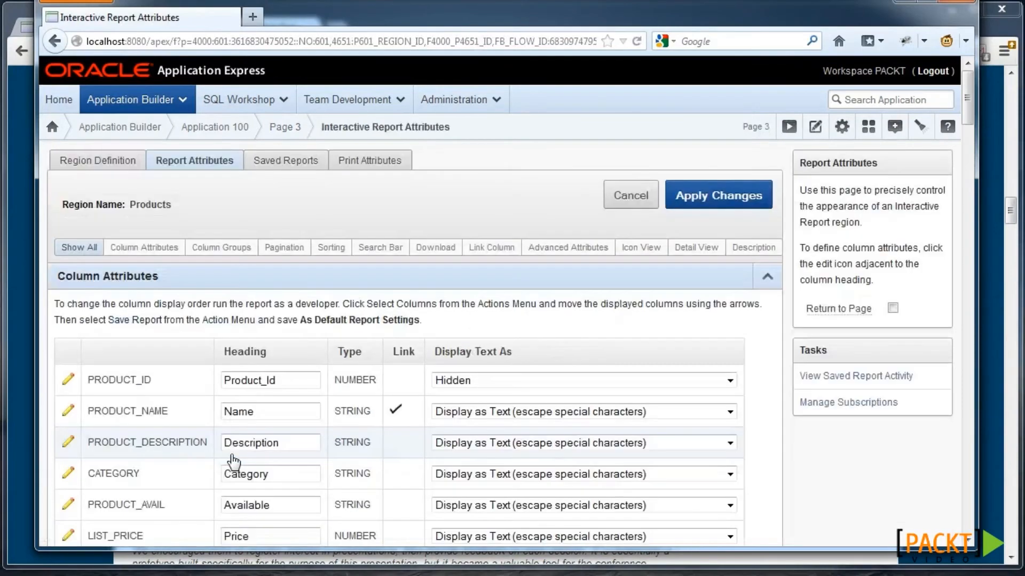
{"action": "left_click", "coordinate": [642, 255]}
{"action": "scroll", "coordinate": [350, 303], "scroll_direction": "down", "scroll_amount": 3}
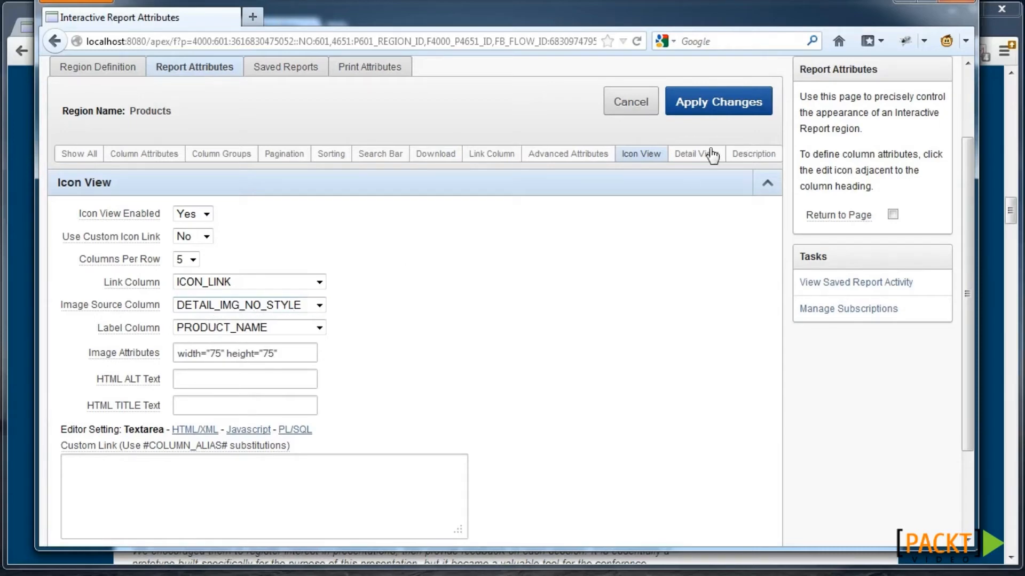
{"action": "left_click", "coordinate": [699, 154]}
{"action": "scroll", "coordinate": [251, 318], "scroll_direction": "down", "scroll_amount": 5}
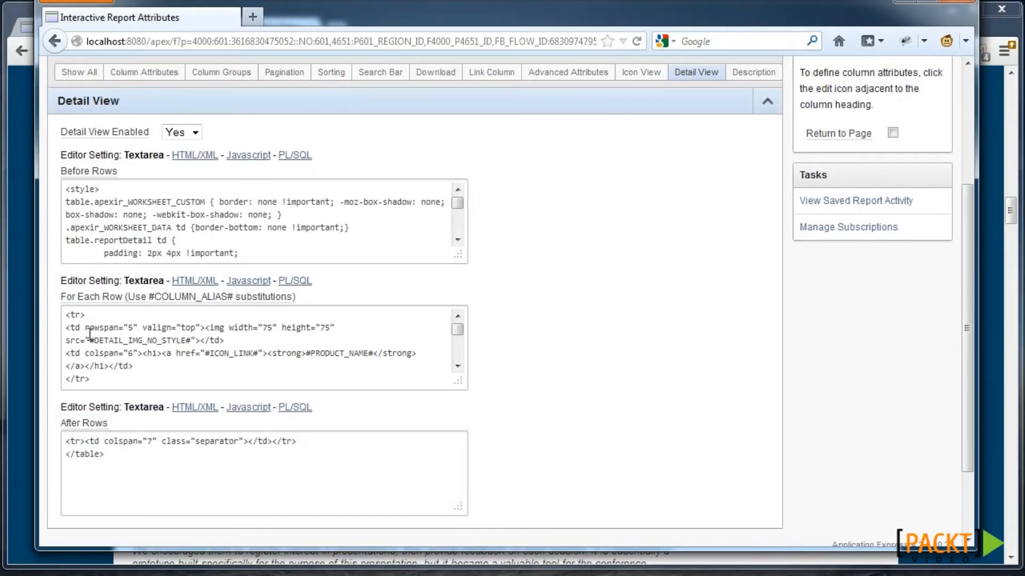
{"action": "left_click_drag", "start_coordinate": [78, 329], "coordinate": [193, 340]}
{"action": "left_click", "coordinate": [114, 454]}
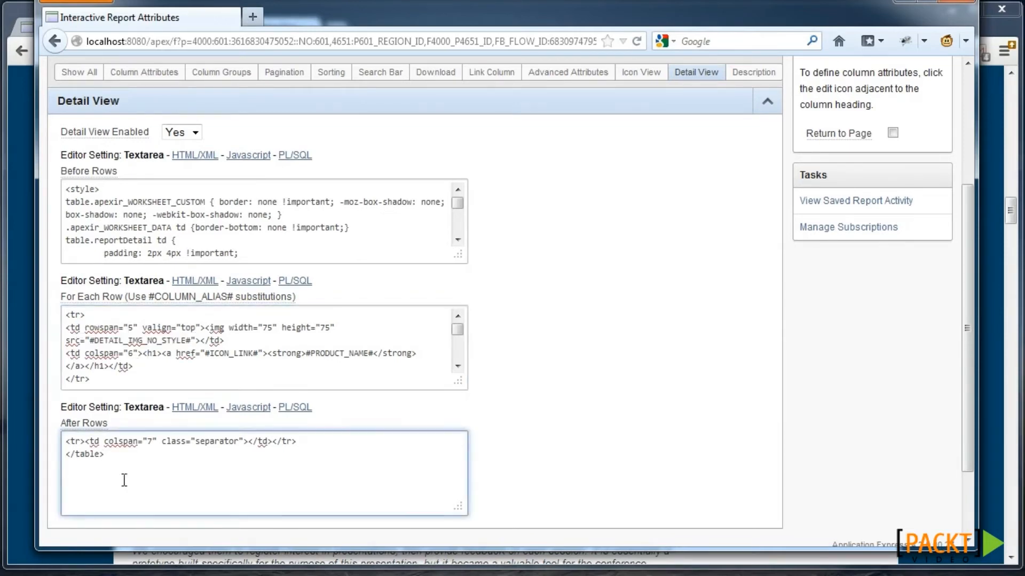
{"action": "scroll", "coordinate": [636, 167], "scroll_direction": "up", "scroll_amount": 4}
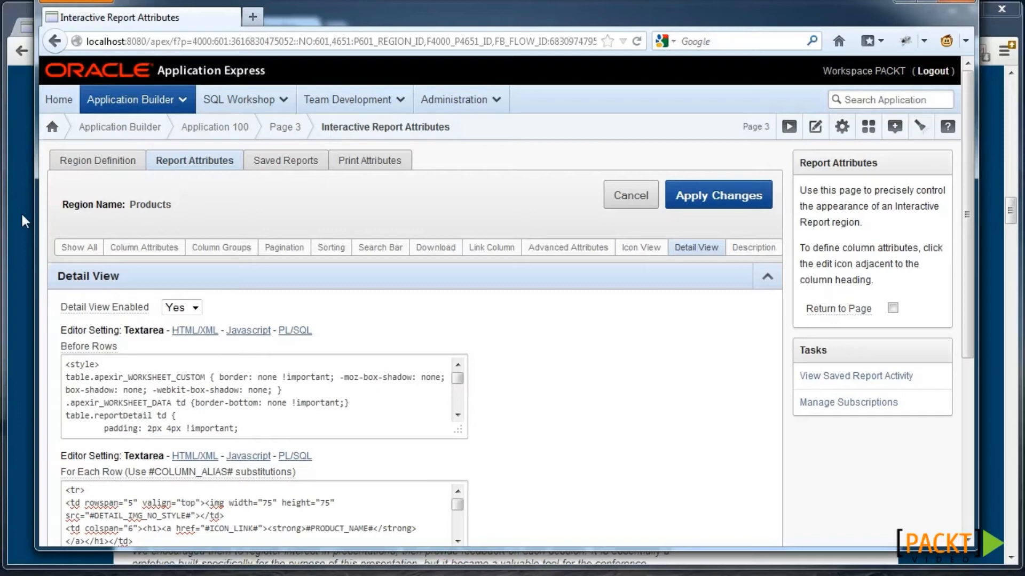
{"action": "left_click", "coordinate": [22, 216]}
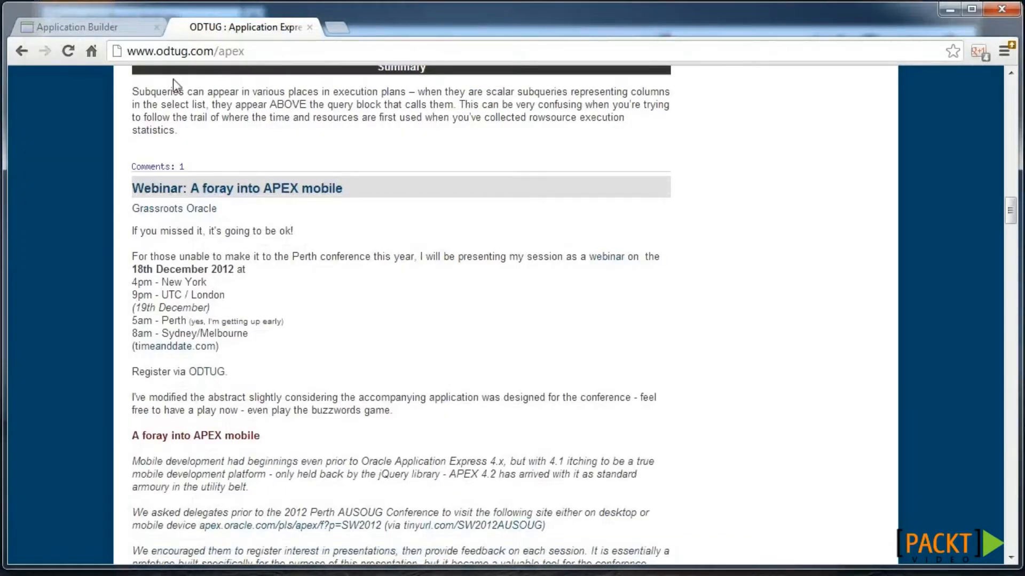
- Open page 11's interactive report attributes and set Detail View Enabled to Yes
{"action": "left_click", "coordinate": [105, 30]}
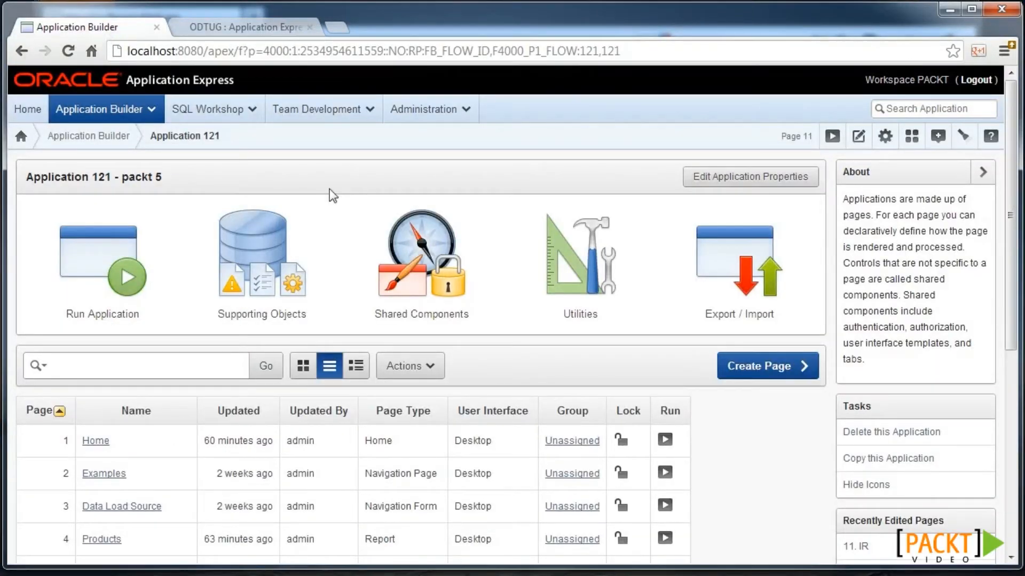
{"action": "scroll", "coordinate": [197, 416], "scroll_direction": "down", "scroll_amount": 6}
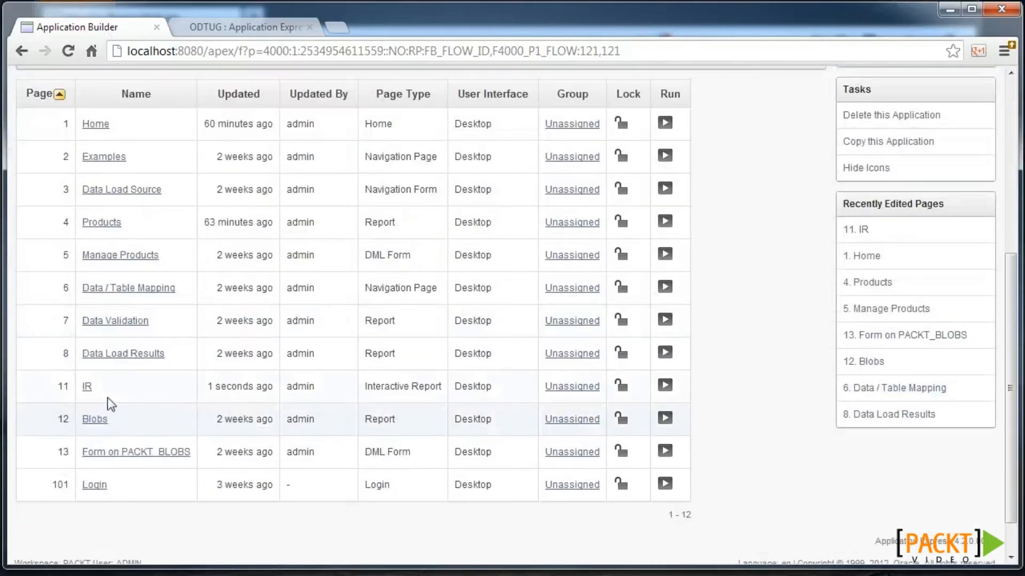
{"action": "left_click", "coordinate": [88, 394]}
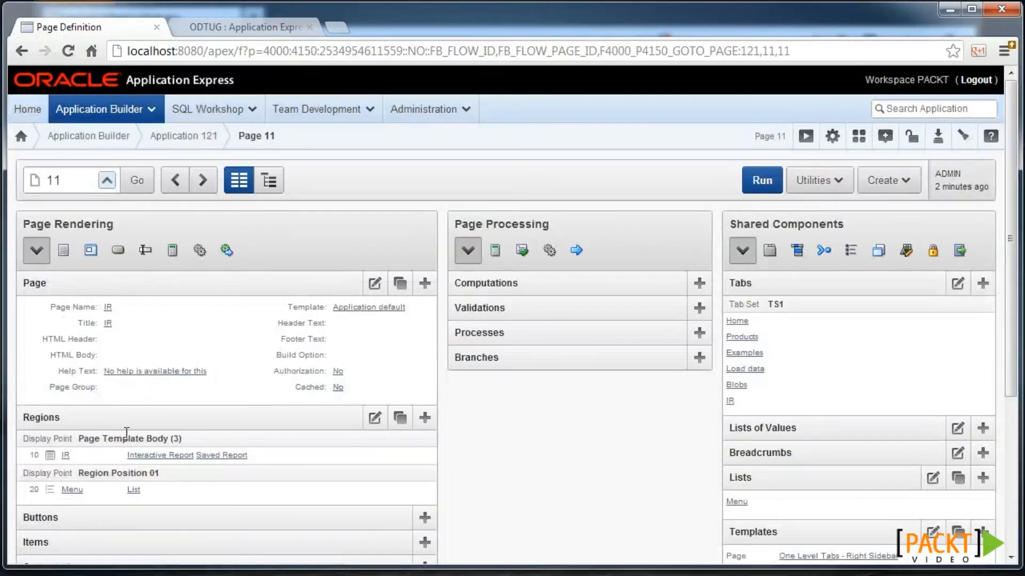
{"action": "left_click", "coordinate": [146, 457]}
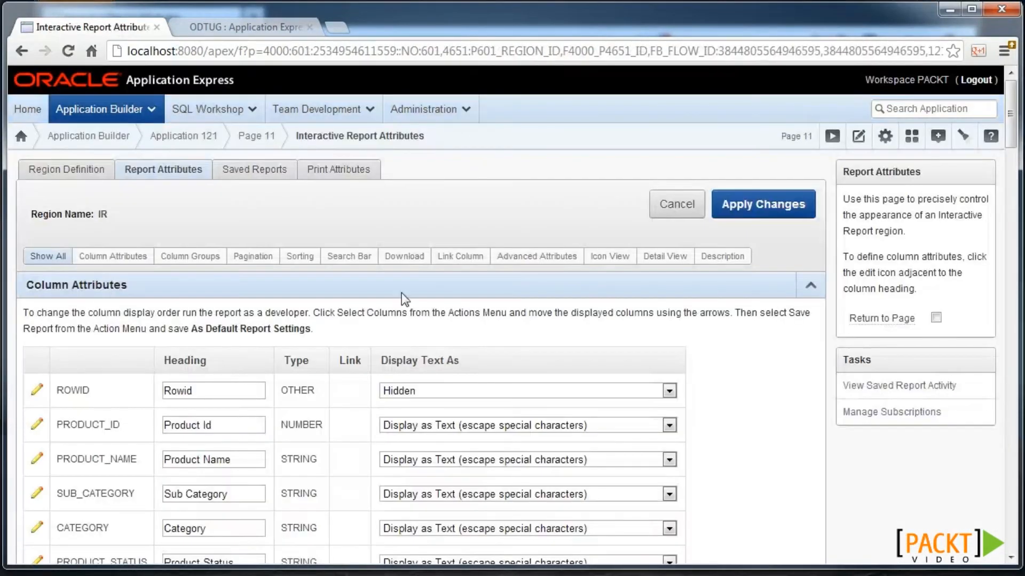
{"action": "left_click", "coordinate": [662, 260]}
{"action": "left_click", "coordinate": [146, 319]}
{"action": "left_click", "coordinate": [147, 334]}
- Enter <table> as Before Rows and paste the row template with #CATEGORY# and #LIST_PRICE#
{"action": "left_click", "coordinate": [147, 383]}
{"action": "type", "text": "<table>"}
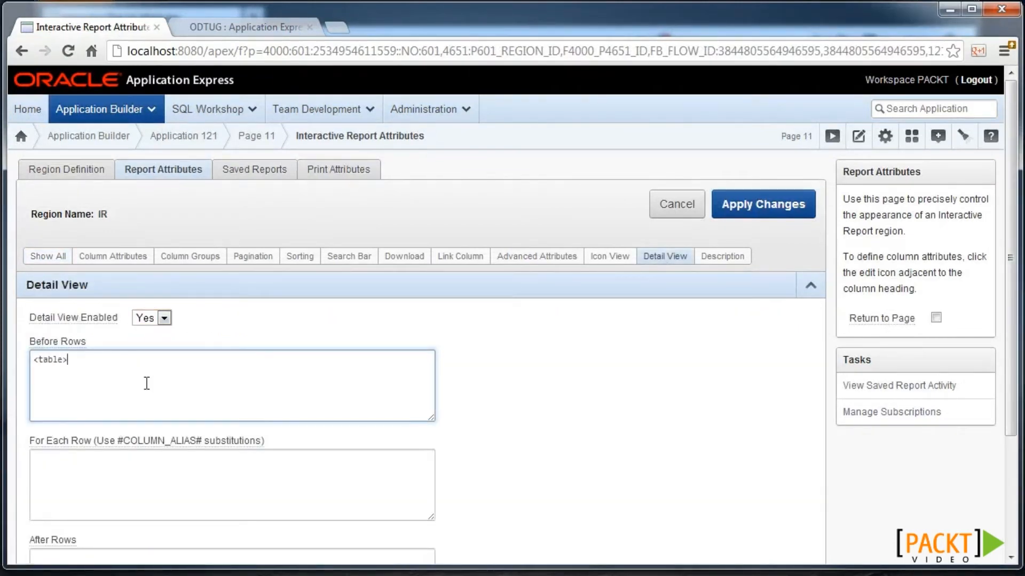
{"action": "scroll", "coordinate": [146, 383], "scroll_direction": "down", "scroll_amount": 3}
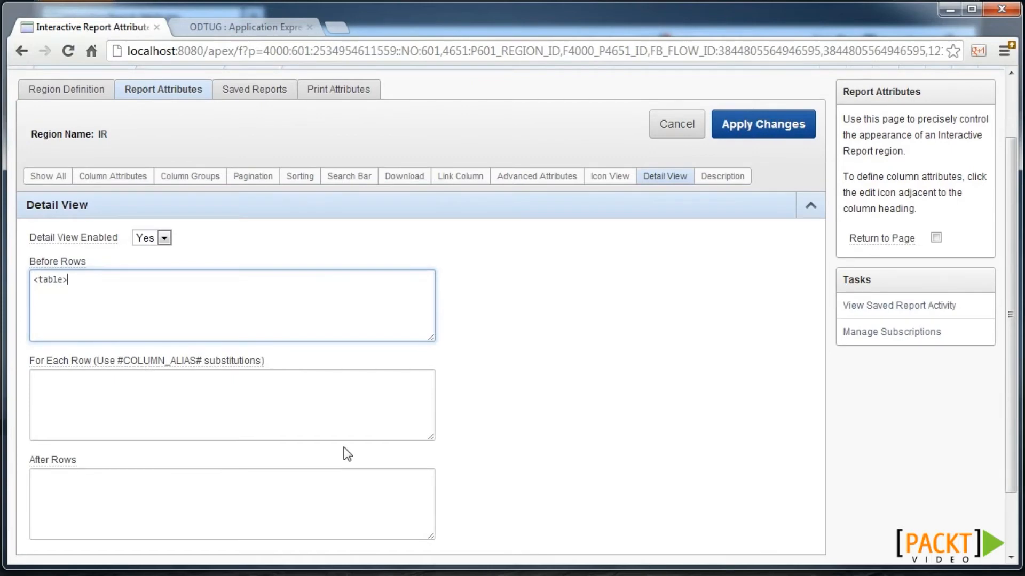
{"action": "left_click", "coordinate": [368, 427]}
{"action": "key", "text": "ctrl+v"}
{"action": "left_click_drag", "start_coordinate": [435, 439], "coordinate": [502, 479]}
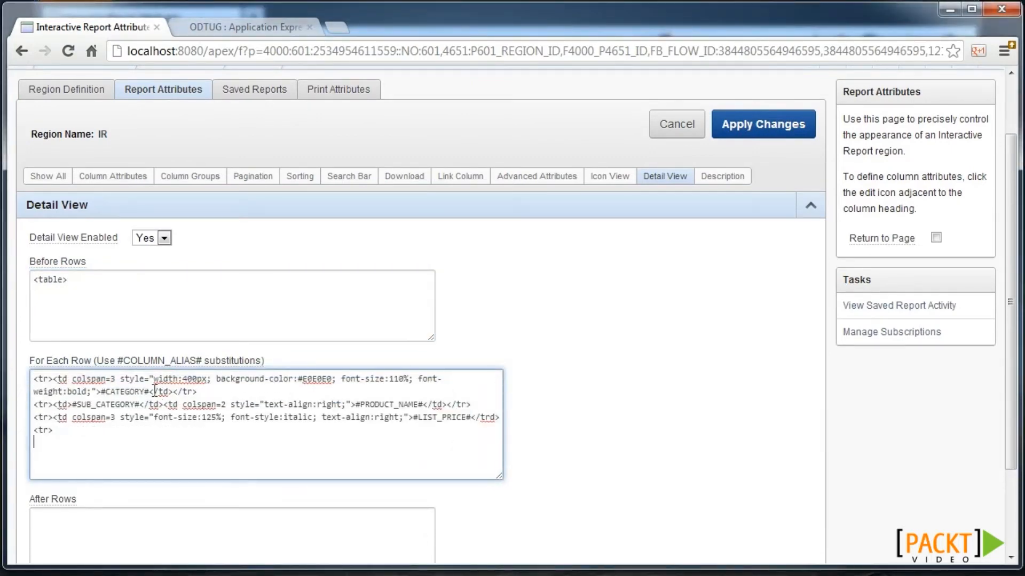
{"action": "left_click_drag", "start_coordinate": [159, 391], "coordinate": [100, 392]}
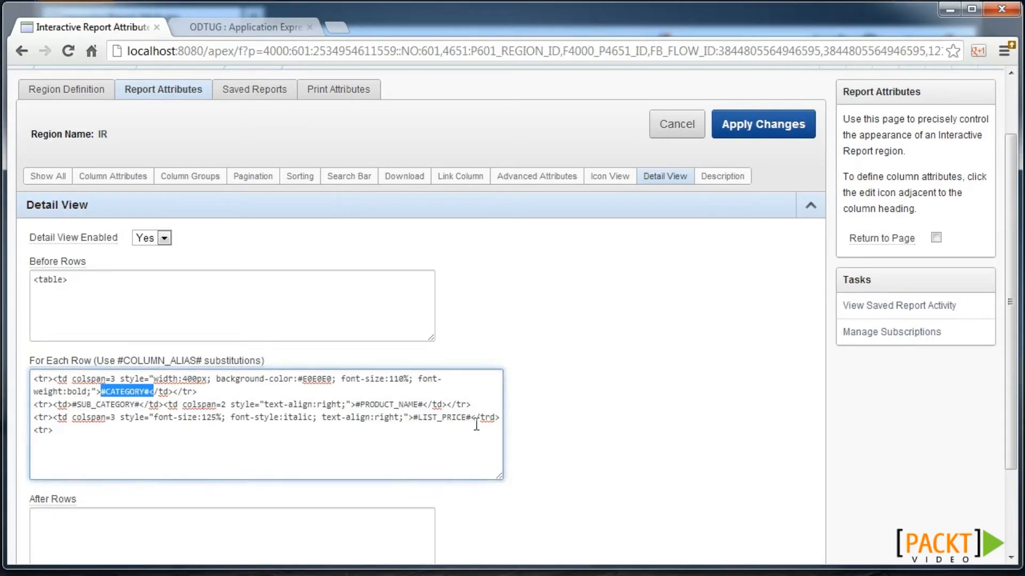
{"action": "left_click_drag", "start_coordinate": [466, 417], "coordinate": [399, 417]}
{"action": "left_click_drag", "start_coordinate": [87, 416], "coordinate": [237, 417]}
- Enter </table> as After Rows, apply the changes, and open page 11's attributes
{"action": "left_click", "coordinate": [206, 527]}
{"action": "type", "text": "</table>"}
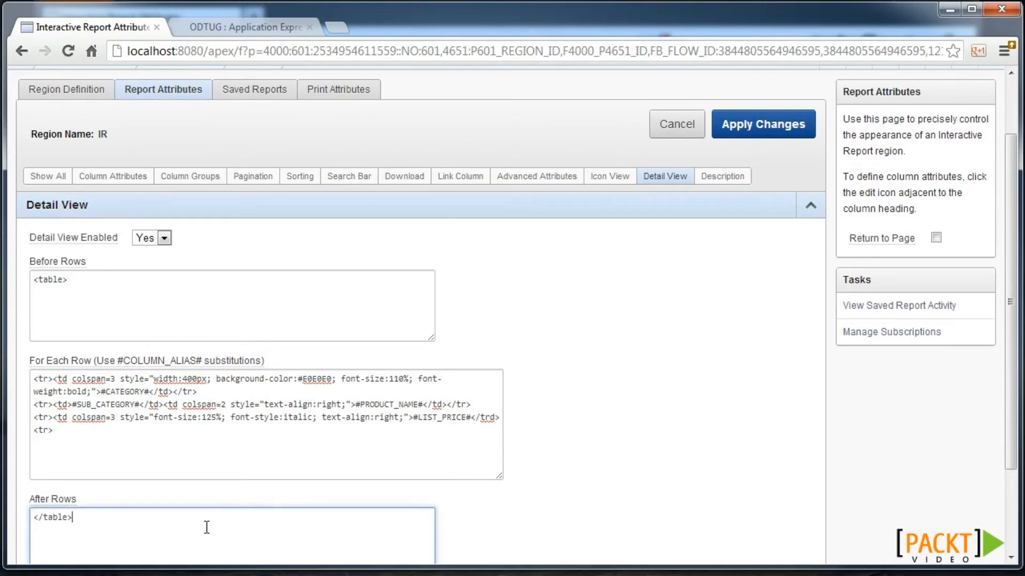
{"action": "left_click", "coordinate": [754, 128]}
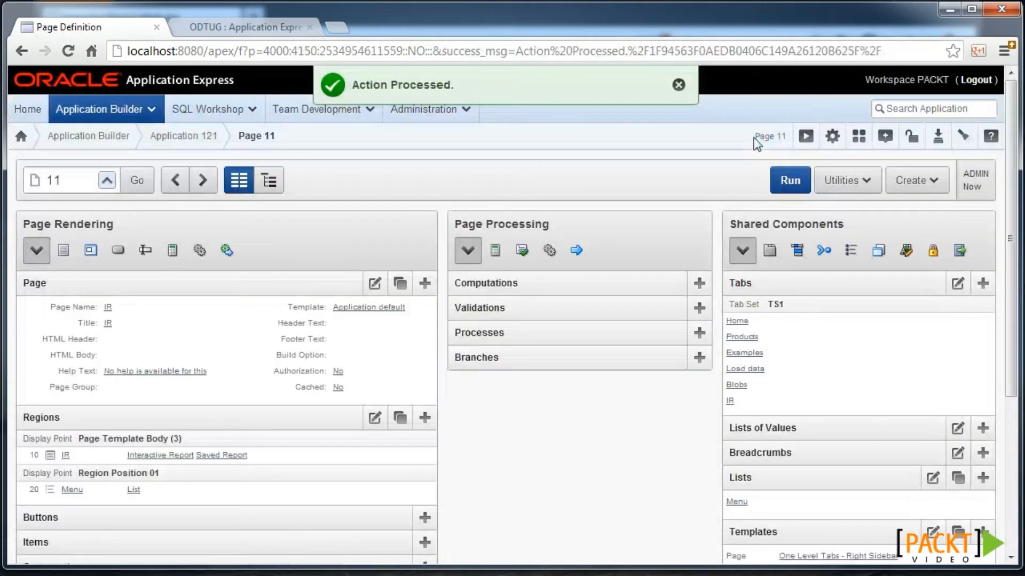
{"action": "left_click", "coordinate": [381, 286]}
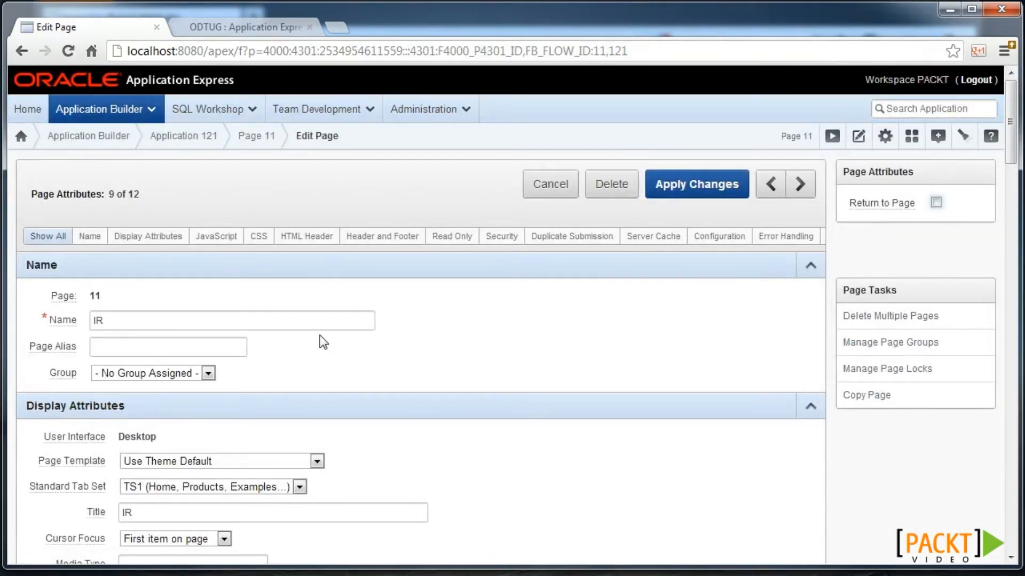
- Keep gReport.data.view('DETAIL') as page 11's page-load JavaScript, apply the changes, and run the page
{"action": "scroll", "coordinate": [319, 335], "scroll_direction": "down", "scroll_amount": 7}
{"action": "left_click", "coordinate": [164, 421]}
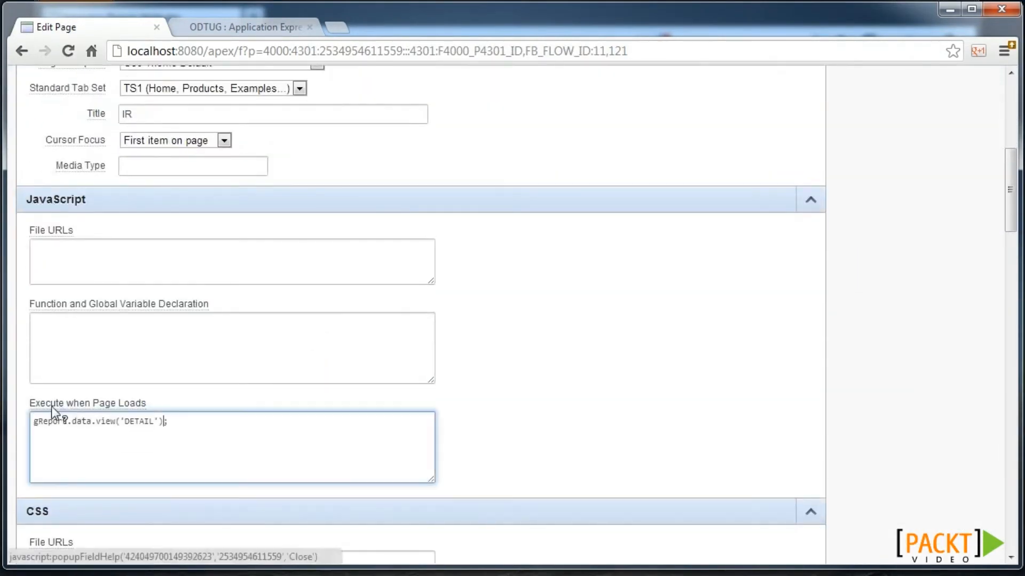
{"action": "left_click_drag", "start_coordinate": [38, 426], "coordinate": [67, 425]}
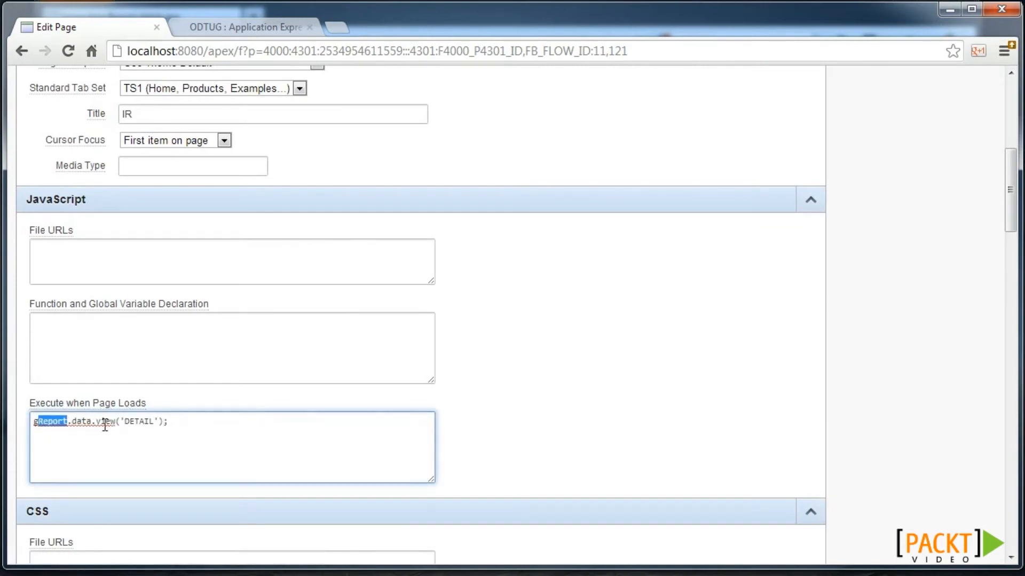
{"action": "left_click", "coordinate": [172, 423]}
{"action": "scroll", "coordinate": [747, 310], "scroll_direction": "up", "scroll_amount": 7}
{"action": "left_click", "coordinate": [727, 128]}
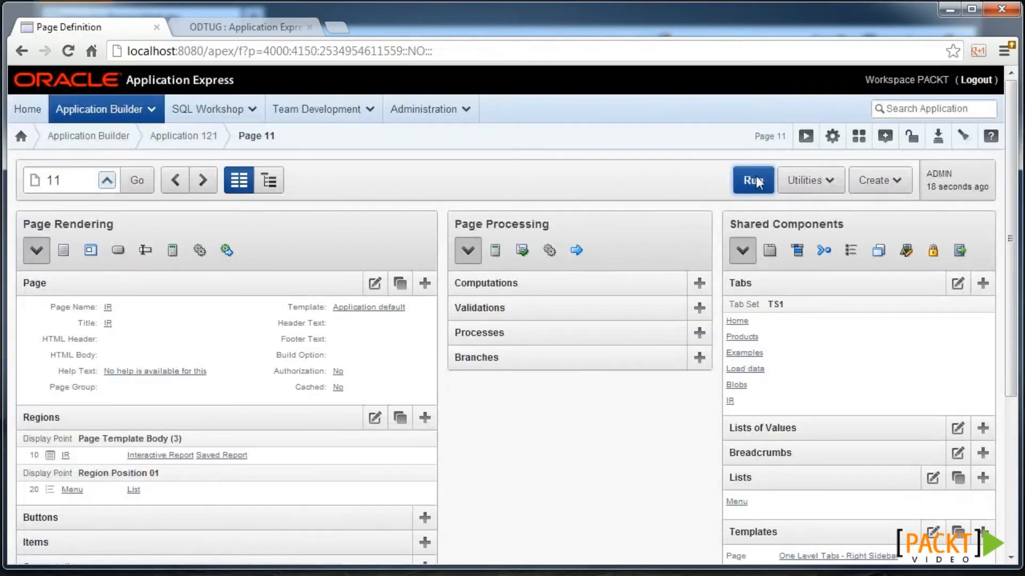
{"action": "left_click", "coordinate": [753, 181]}
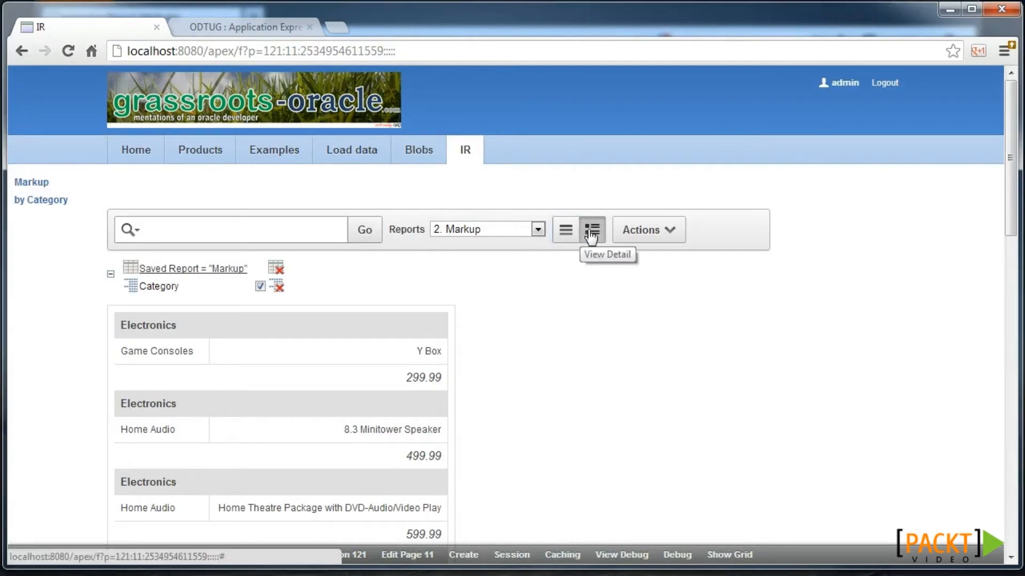
- Inspect the report's detail view, checking its category headers and product names
{"action": "scroll", "coordinate": [439, 289], "scroll_direction": "down", "scroll_amount": 2}
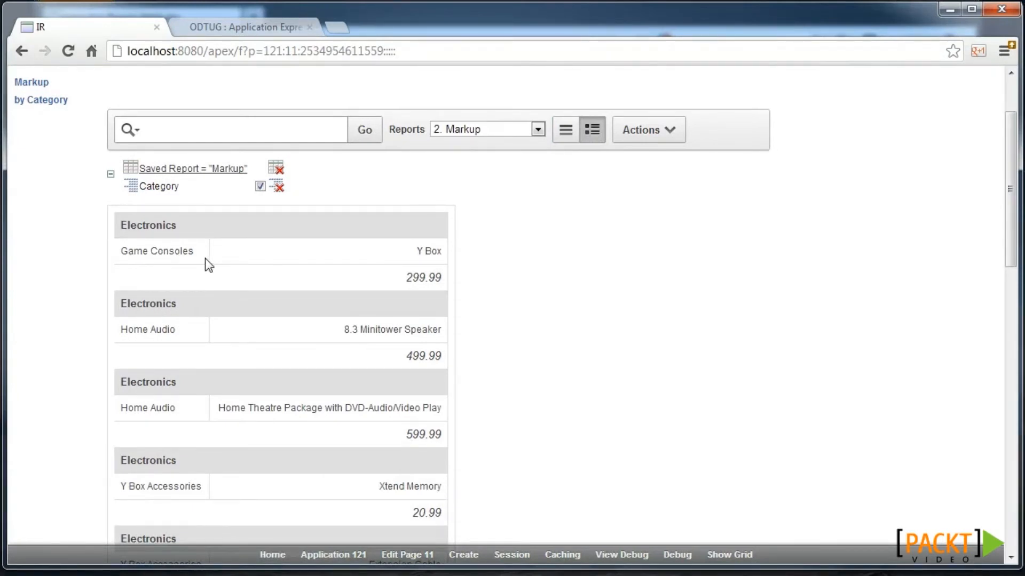
{"action": "left_click_drag", "start_coordinate": [127, 227], "coordinate": [172, 228]}
{"action": "left_click", "coordinate": [187, 247]}
{"action": "left_click_drag", "start_coordinate": [418, 251], "coordinate": [435, 277]}
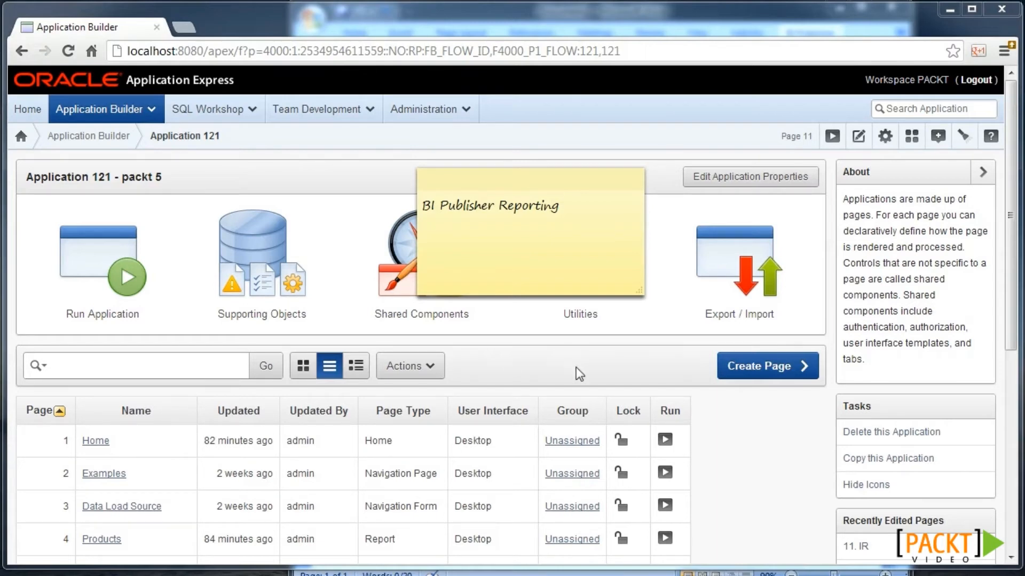
- Create a new report query named Packt using the pasted product list price query
{"action": "left_click", "coordinate": [438, 323]}
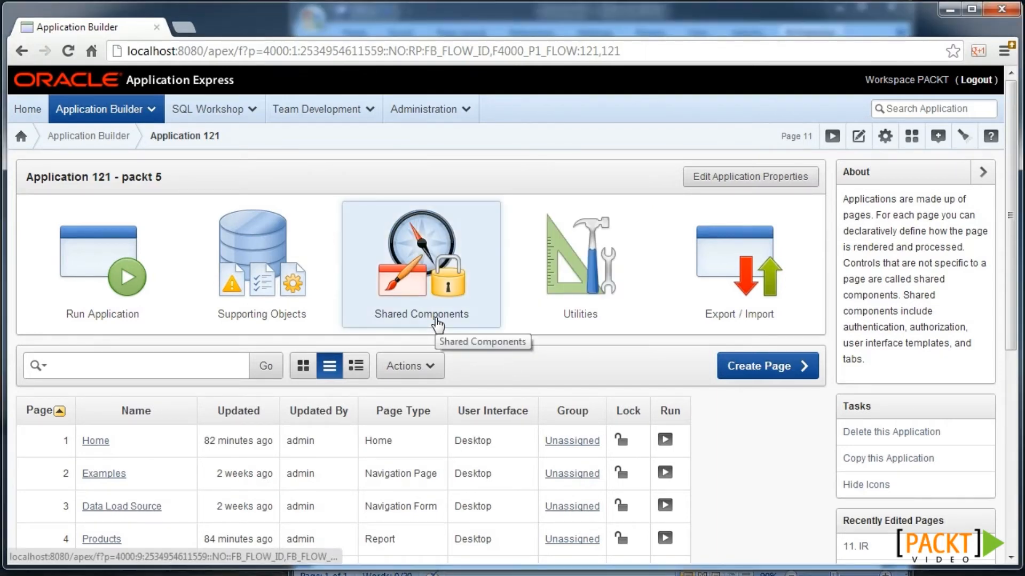
{"action": "scroll", "coordinate": [661, 398], "scroll_direction": "down", "scroll_amount": 3}
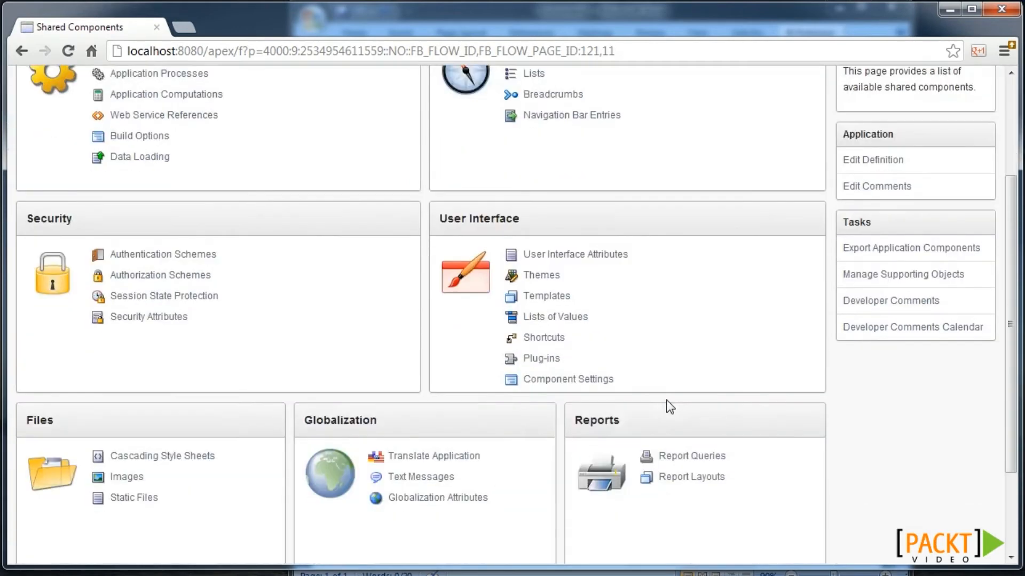
{"action": "left_click", "coordinate": [696, 457]}
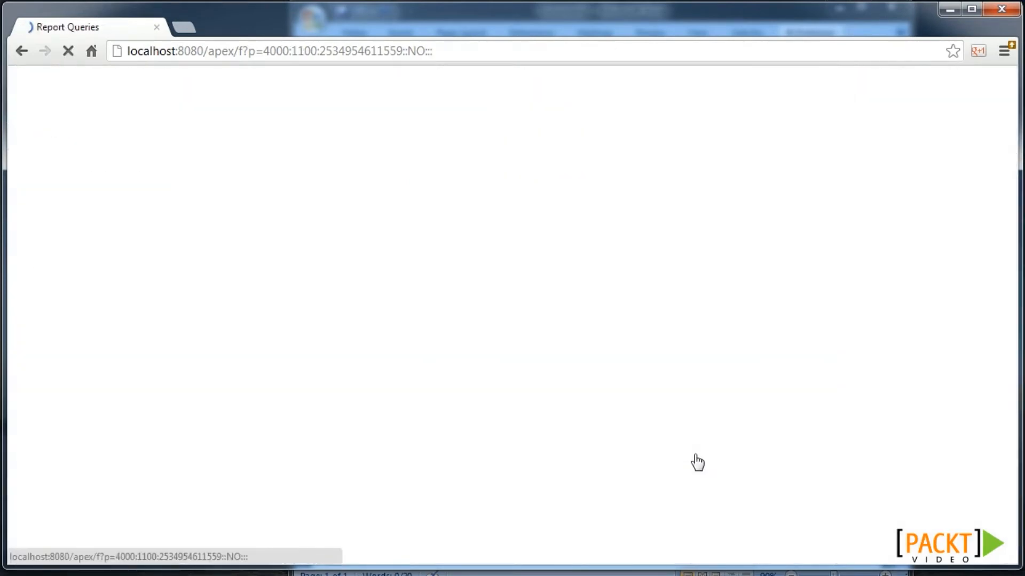
{"action": "left_click", "coordinate": [778, 204]}
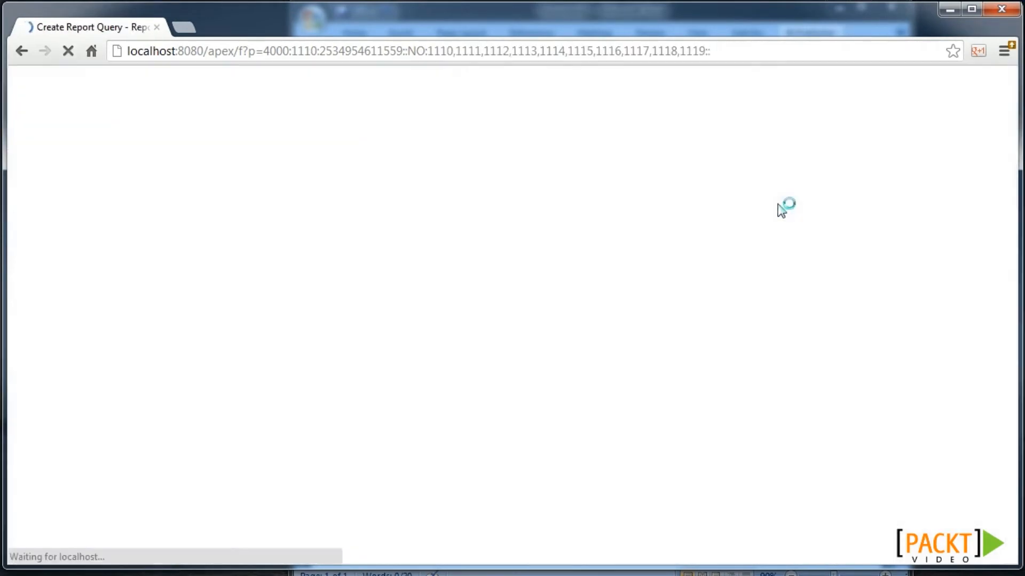
{"action": "type", "text": "Packt"}
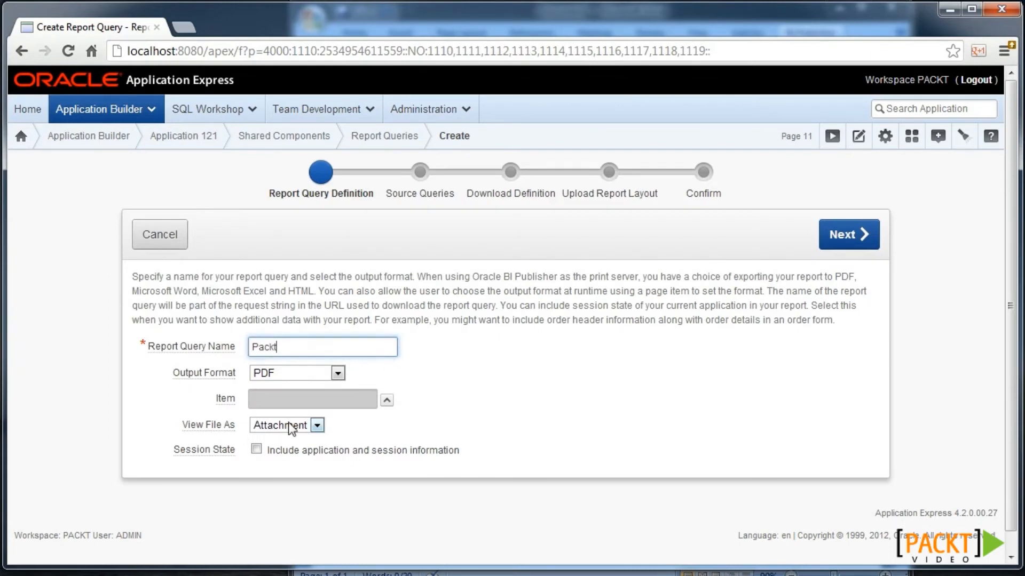
{"action": "left_click", "coordinate": [848, 235]}
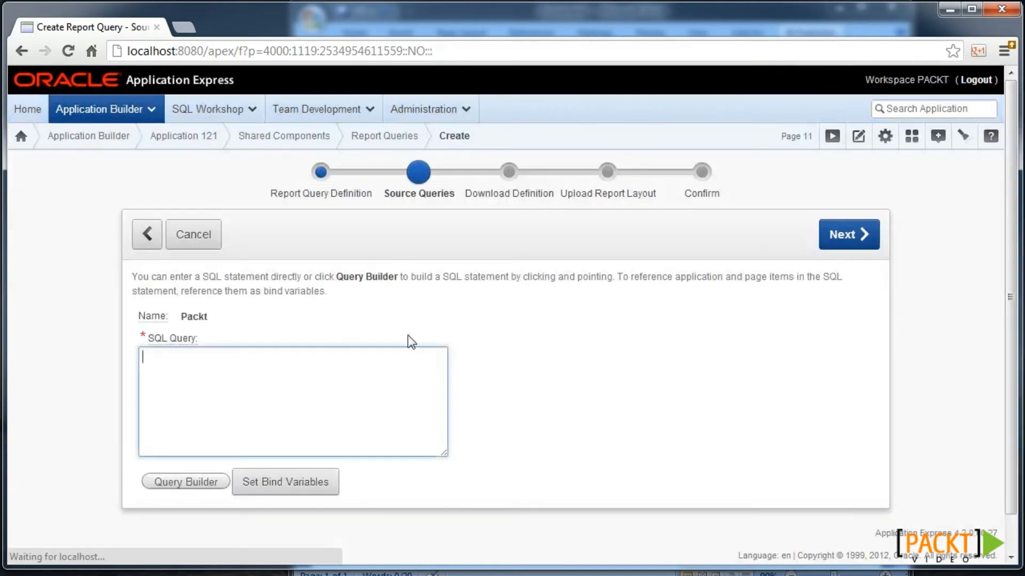
{"action": "type", "text": "select product_id, product_name, list_price from my_products"}
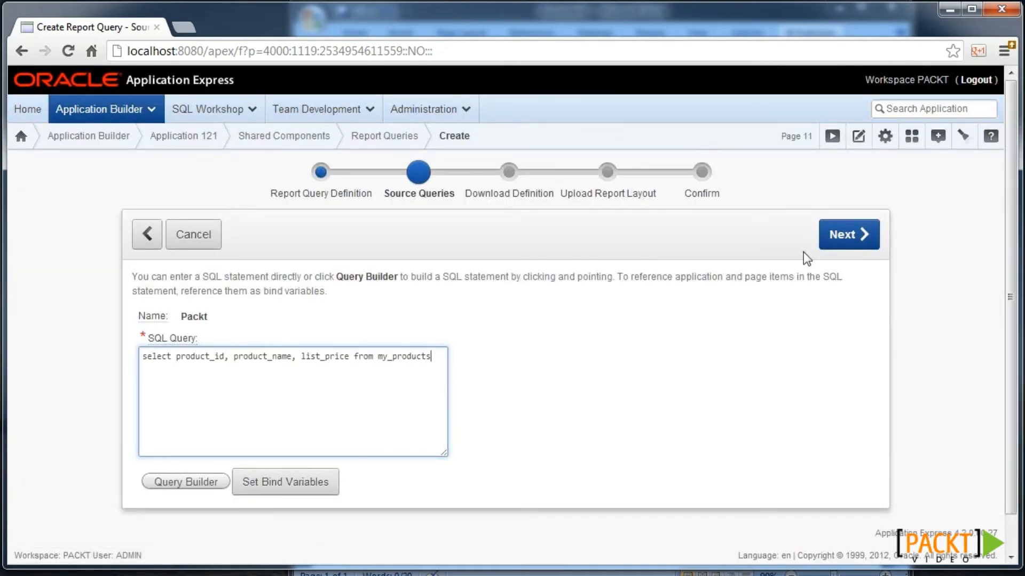
{"action": "left_click", "coordinate": [831, 236]}
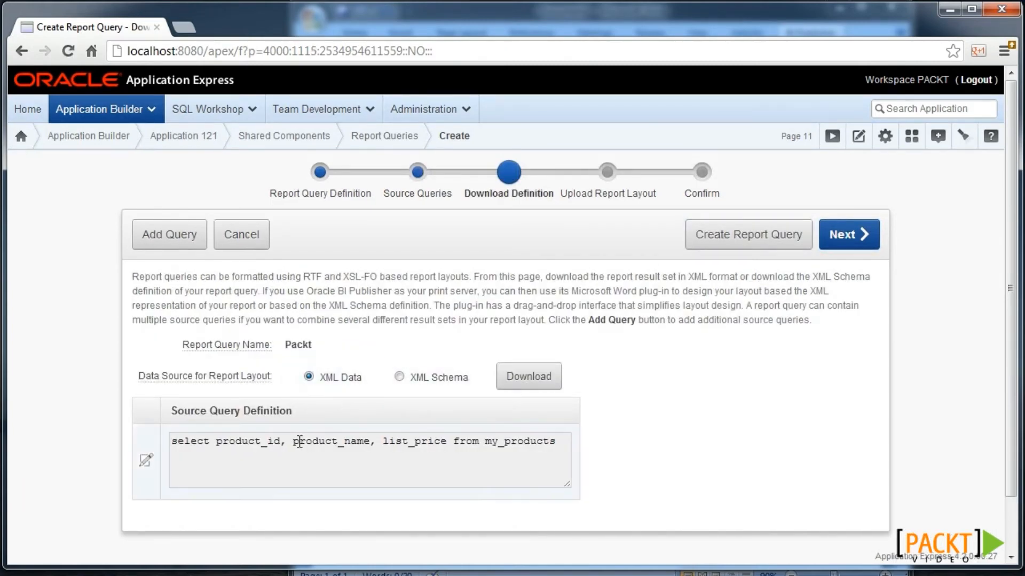
- Download the Packt query's XML schema as packt.xsd and switch to Word
{"action": "left_click", "coordinate": [430, 377]}
{"action": "left_click", "coordinate": [526, 381]}
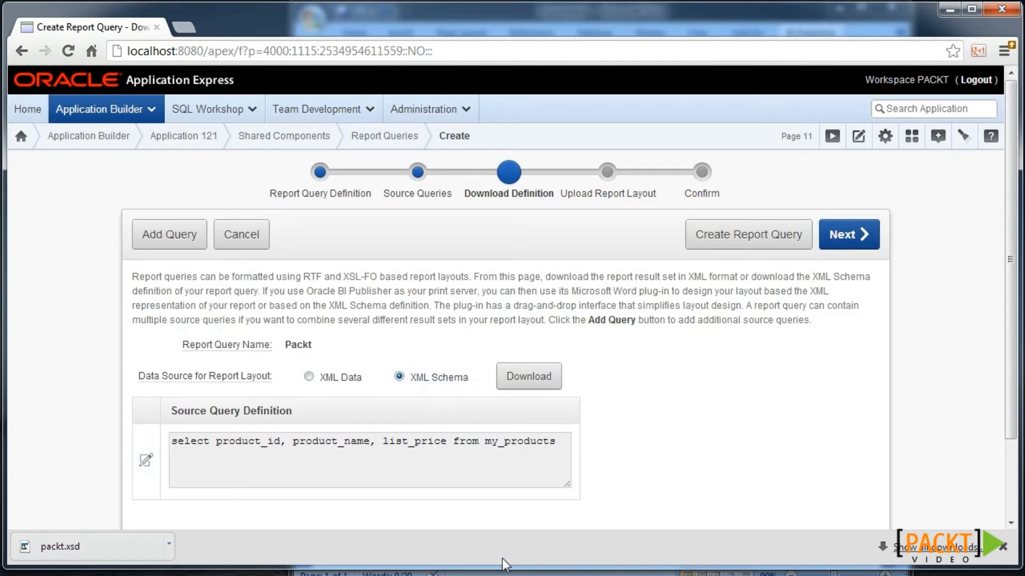
{"action": "key", "text": "alt+Tab"}
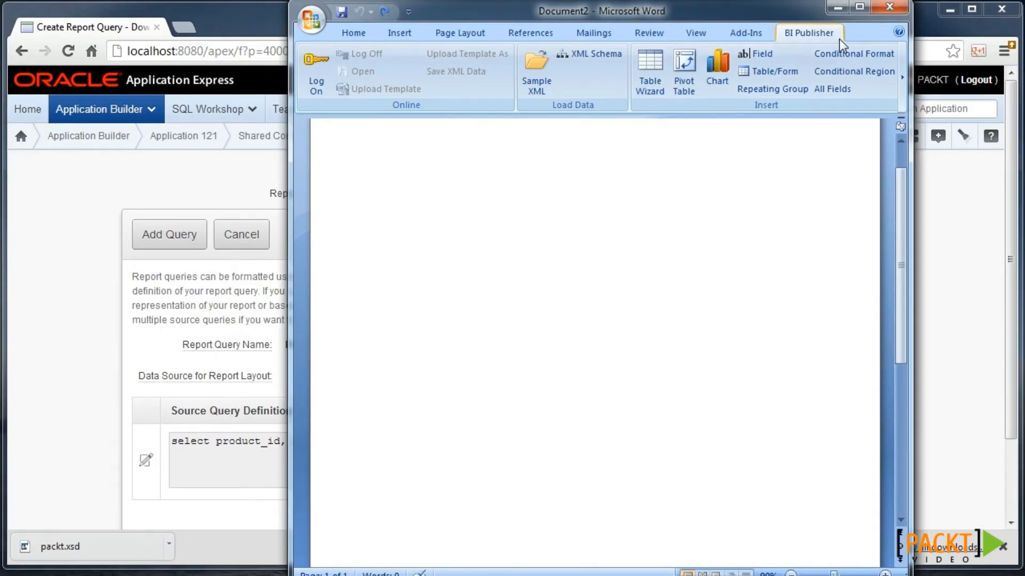
- Load packt.xsd and insert all its fields as a Product Id, Product Name, List Price table
{"action": "left_click", "coordinate": [579, 59]}
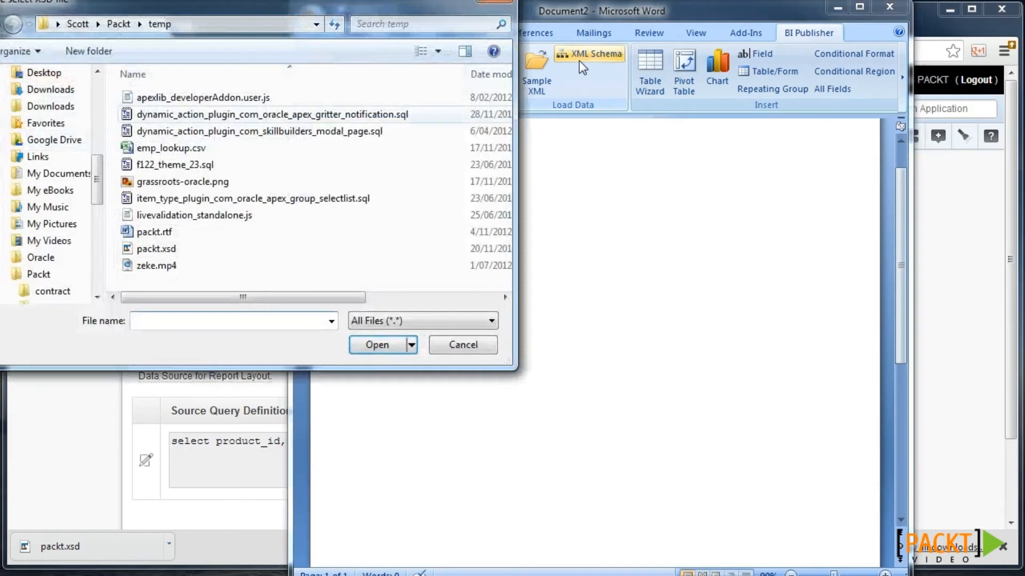
{"action": "double_click", "coordinate": [187, 249]}
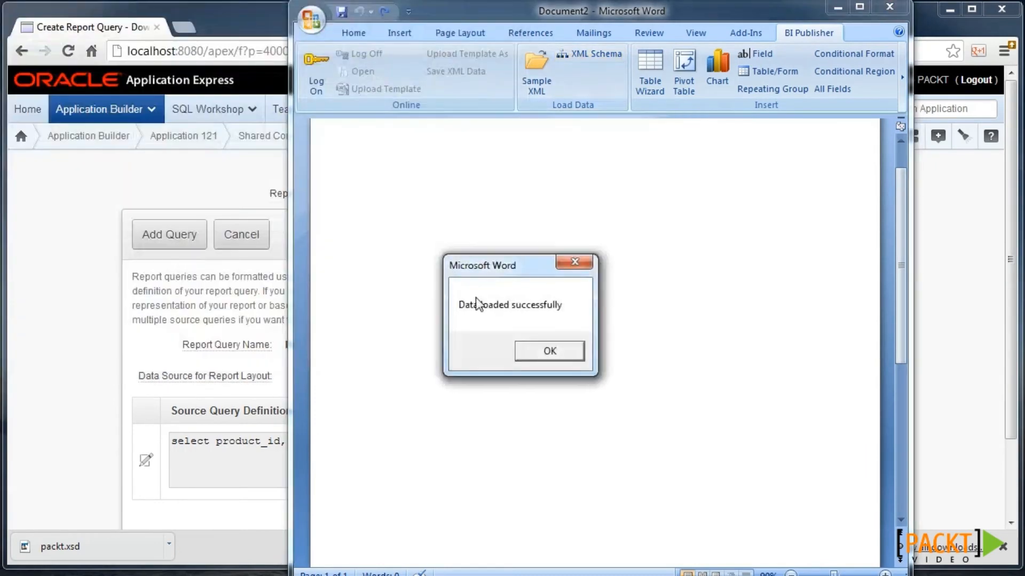
{"action": "left_click", "coordinate": [556, 353]}
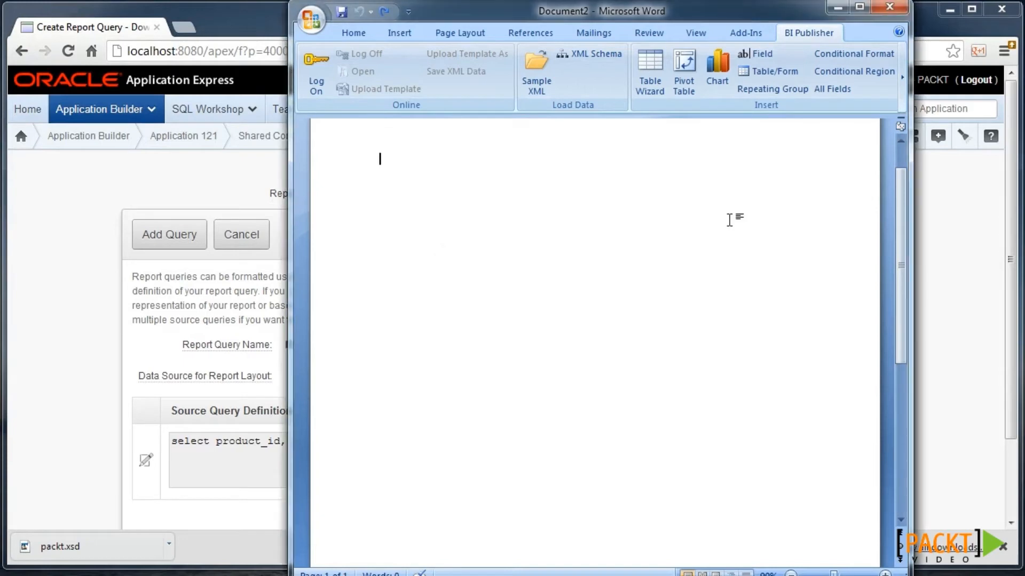
{"action": "left_click", "coordinate": [830, 91]}
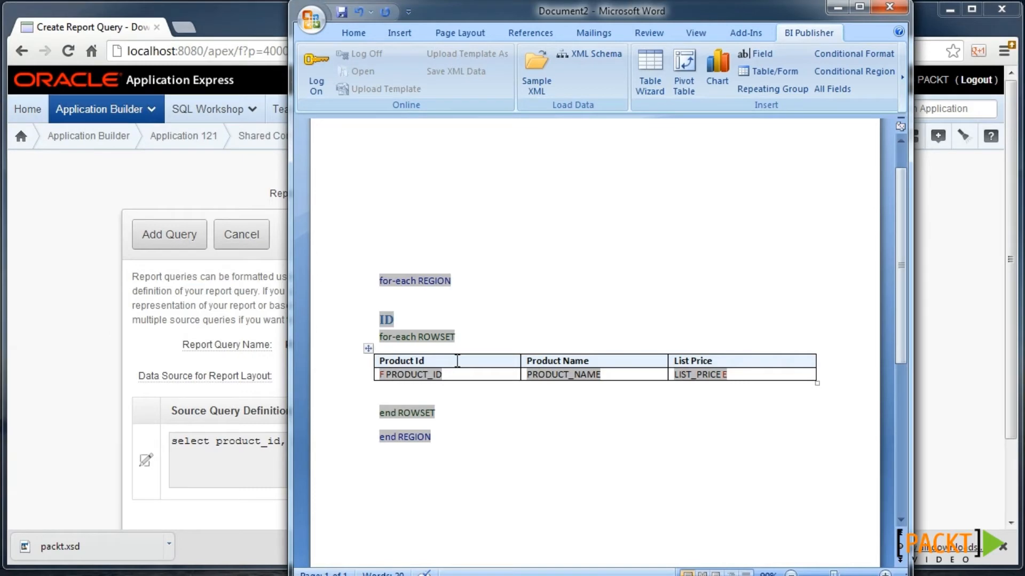
- Save the template in Rich Text Format and return to the report query wizard
{"action": "left_click", "coordinate": [321, 31]}
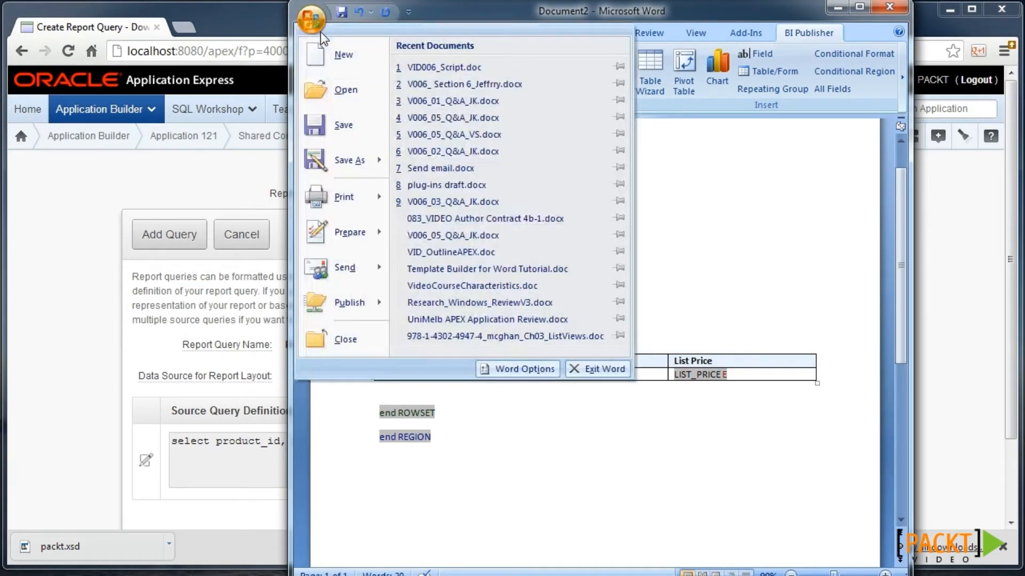
{"action": "mouse_move", "coordinate": [347, 160]}
{"action": "key", "text": "Down"}
{"action": "key", "text": "Down"}
{"action": "key", "text": "Down"}
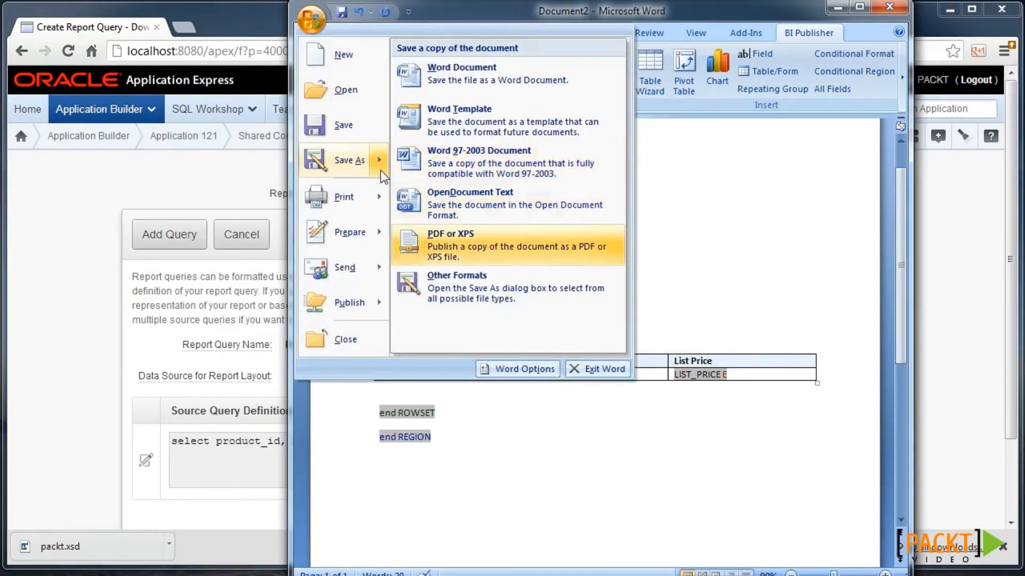
{"action": "left_click", "coordinate": [537, 286]}
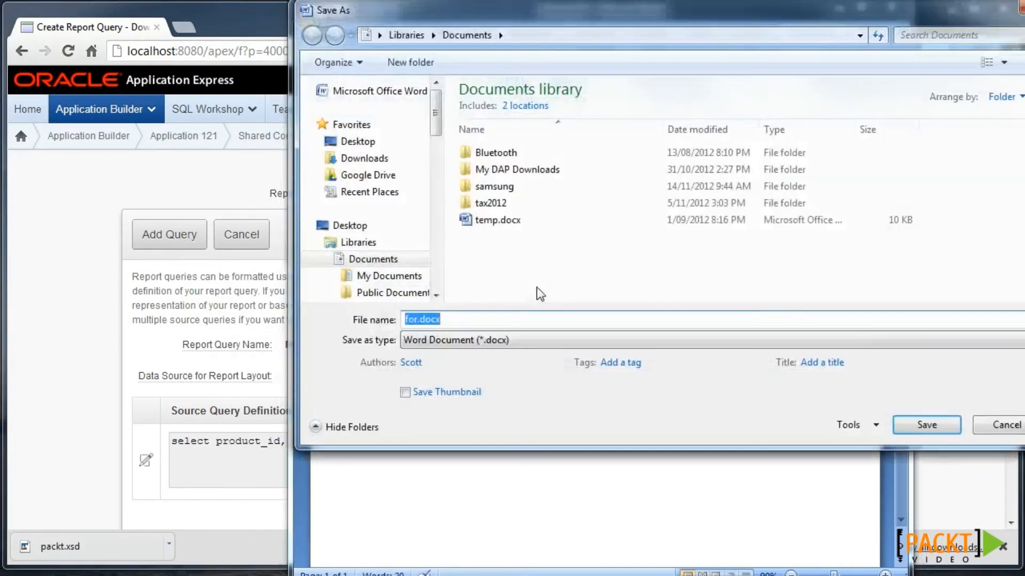
{"action": "left_click", "coordinate": [501, 340]}
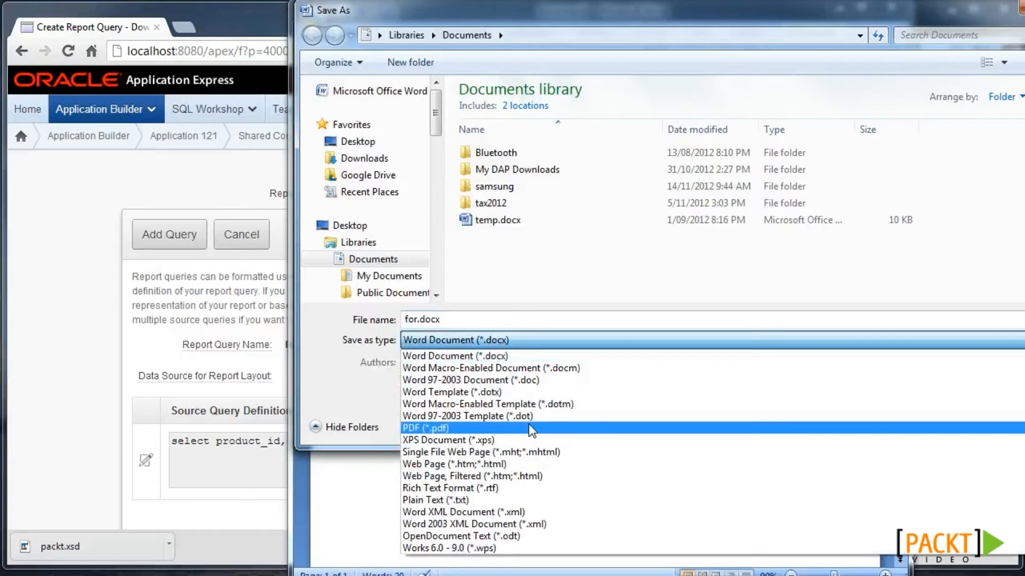
{"action": "left_click", "coordinate": [450, 489]}
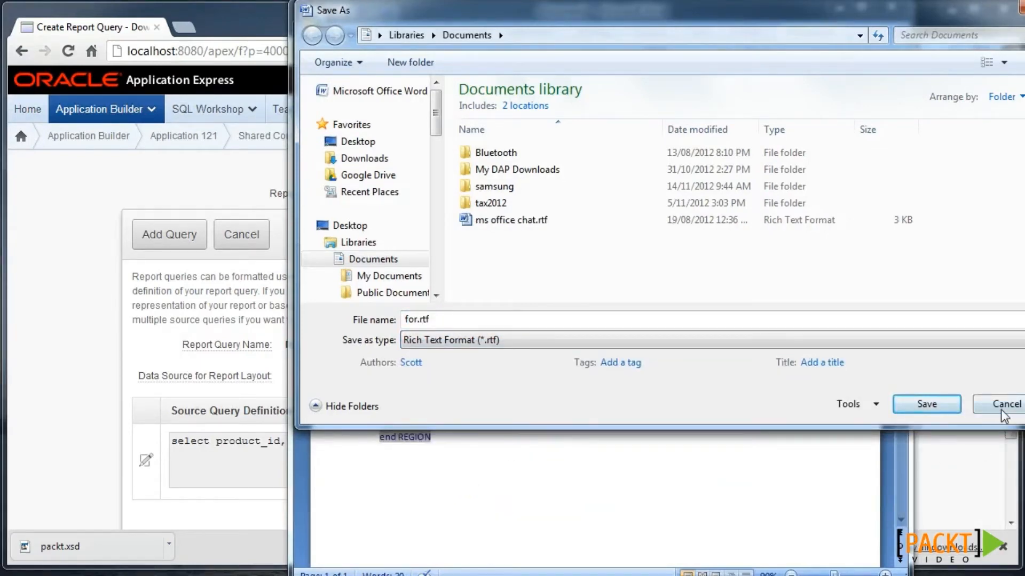
{"action": "left_click", "coordinate": [102, 361]}
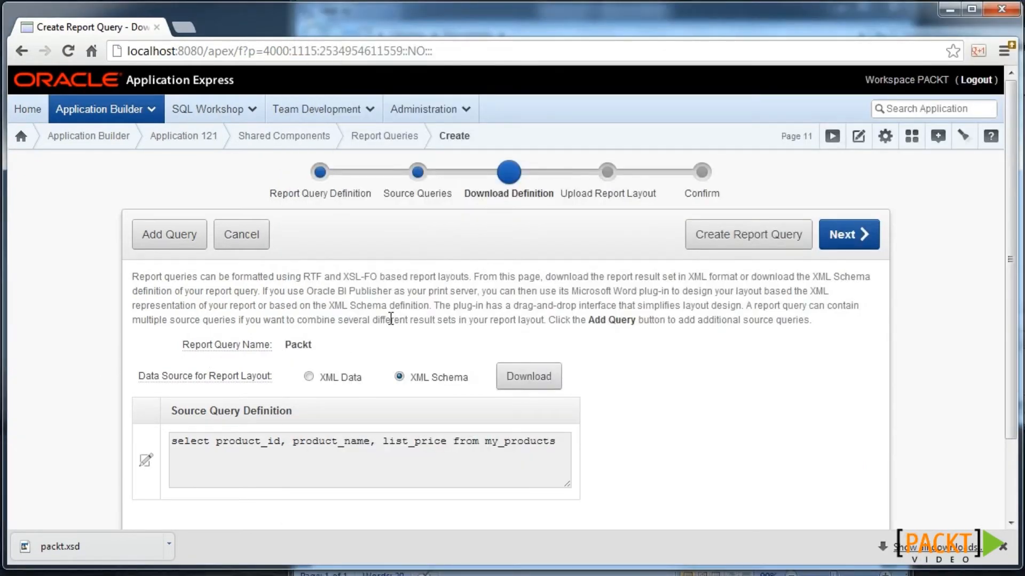
- Upload packt.rtf as the Packt2 report layout and select the print URL on the Confirm step
{"action": "left_click", "coordinate": [863, 245]}
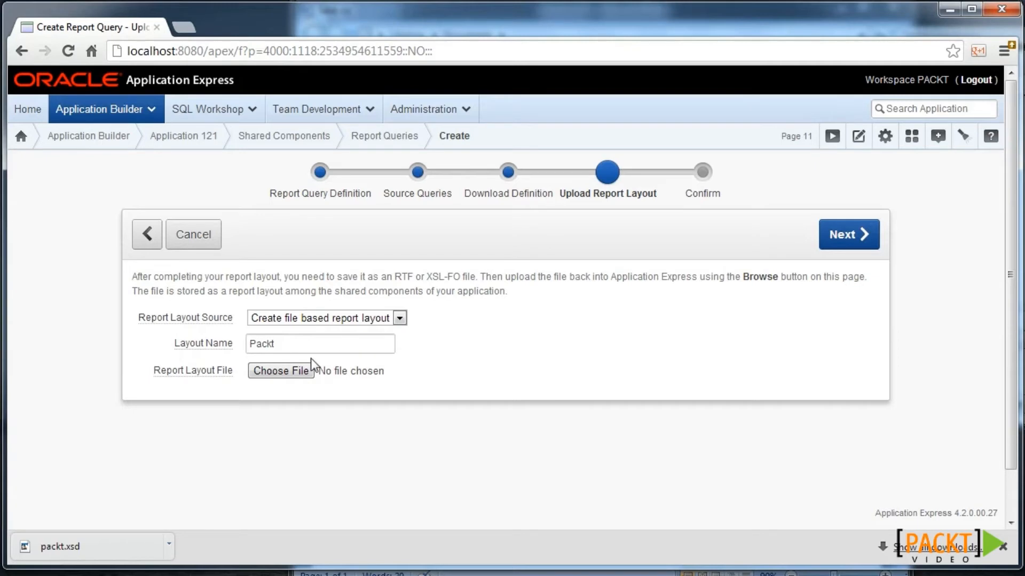
{"action": "left_click", "coordinate": [303, 370]}
{"action": "double_click", "coordinate": [212, 243]}
{"action": "left_click", "coordinate": [842, 238]}
{"action": "left_click", "coordinate": [838, 250]}
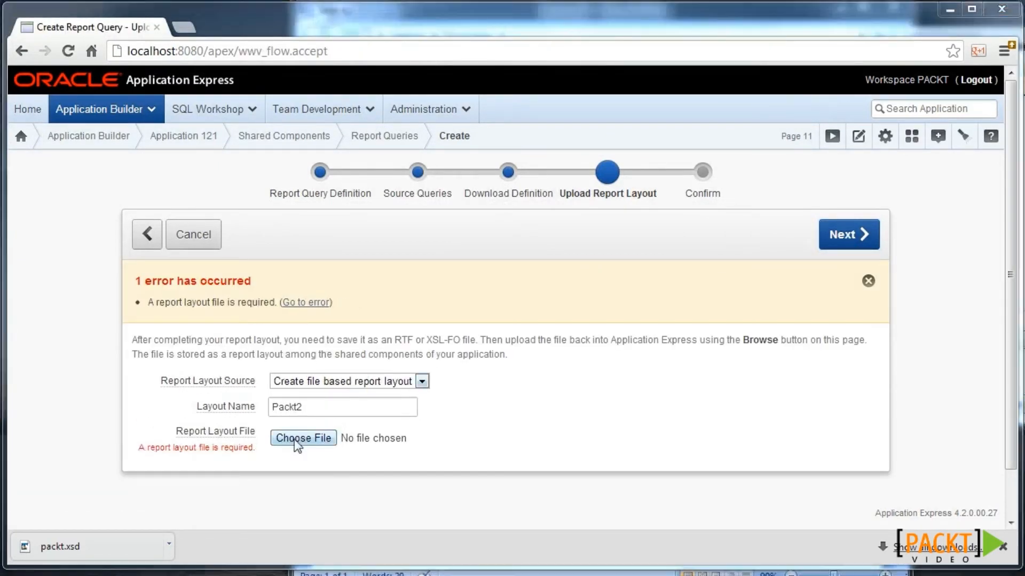
{"action": "left_click", "coordinate": [301, 438]}
{"action": "double_click", "coordinate": [210, 246]}
{"action": "left_click", "coordinate": [831, 239]}
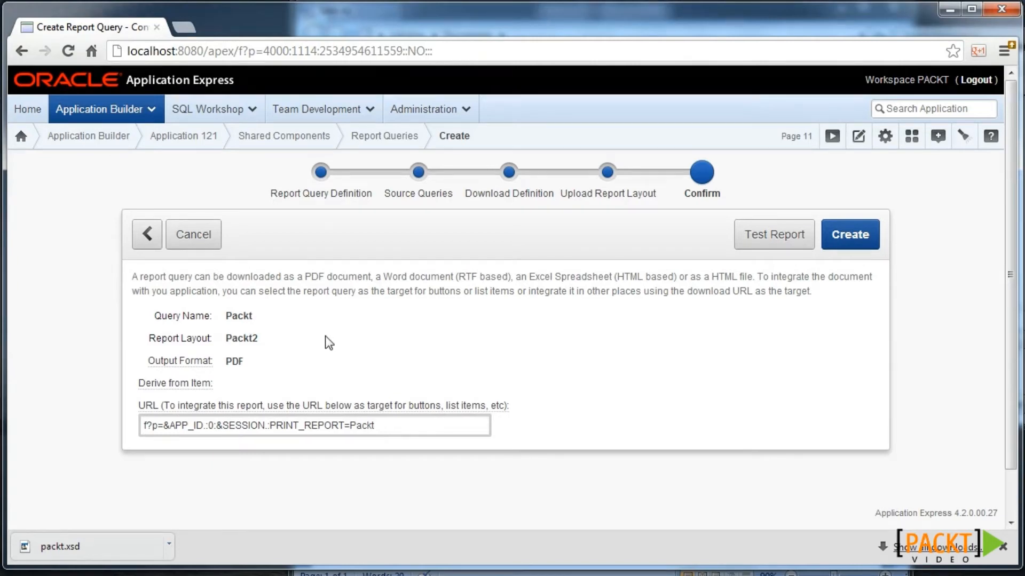
{"action": "left_click_drag", "start_coordinate": [374, 425], "coordinate": [137, 426]}
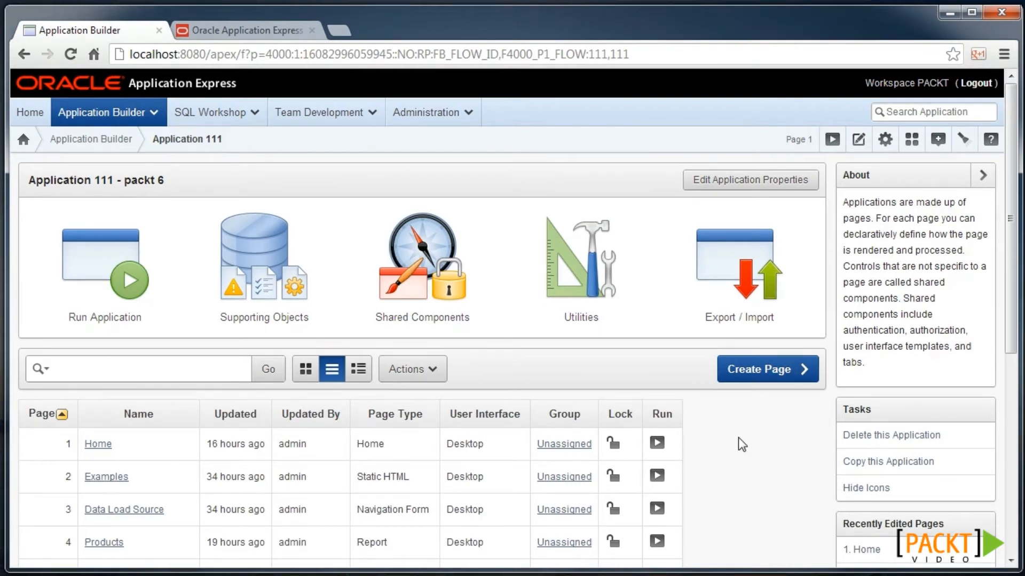
- Copy page 4 Products to new page 11 named Products, without tabs, and open it
{"action": "scroll", "coordinate": [667, 390], "scroll_direction": "down", "scroll_amount": 3}
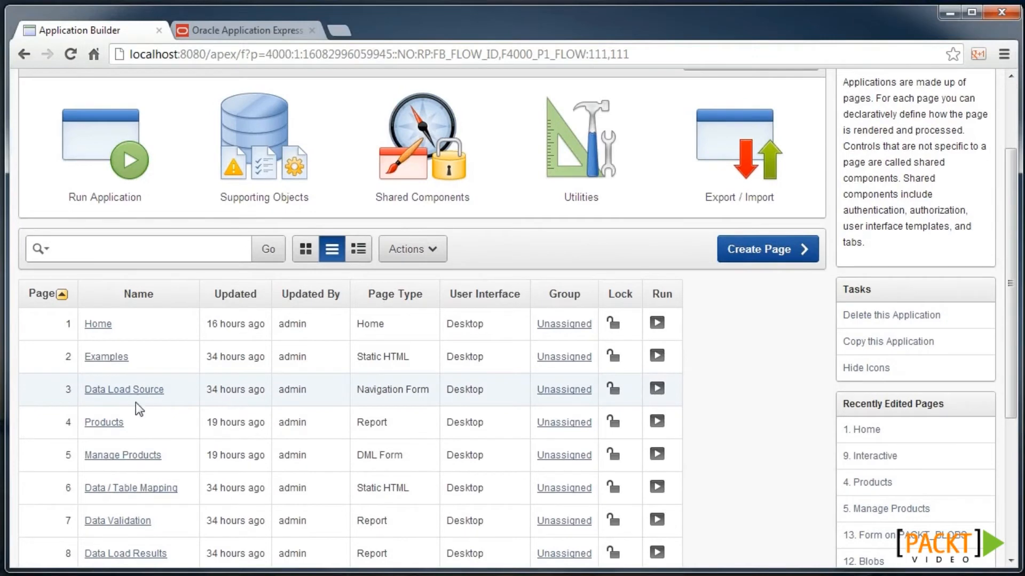
{"action": "left_click", "coordinate": [103, 423]}
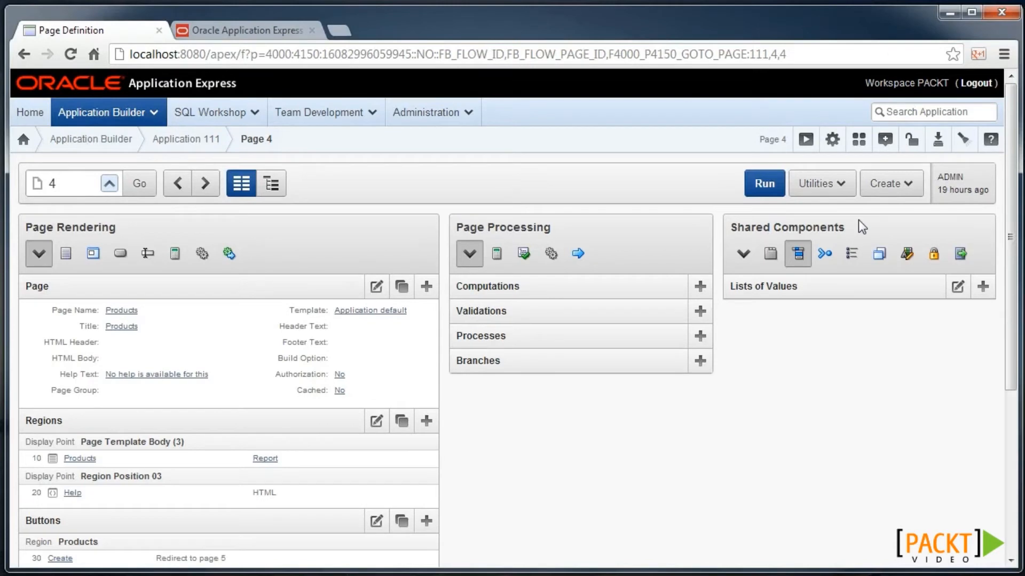
{"action": "left_click", "coordinate": [886, 186]}
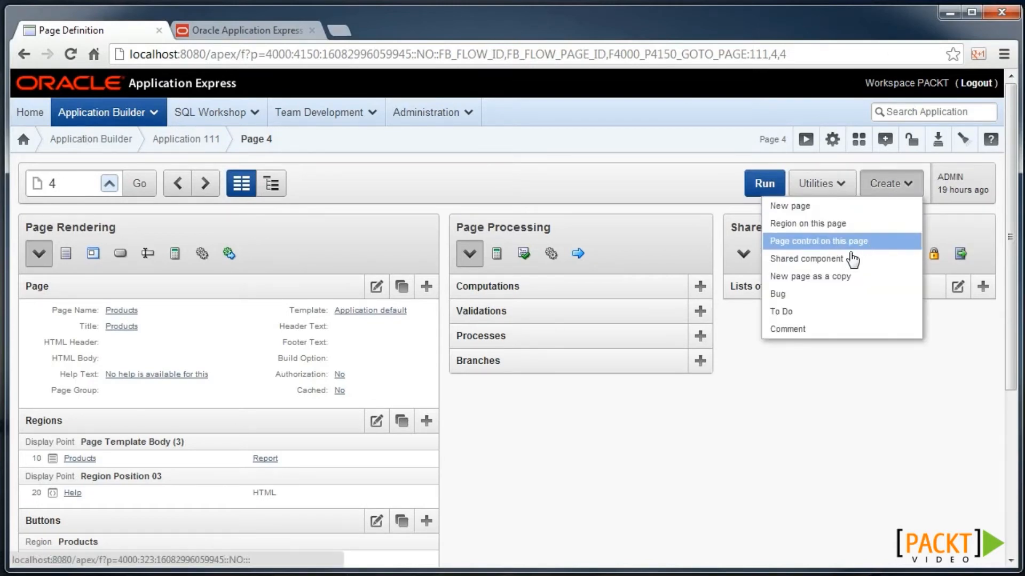
{"action": "left_click", "coordinate": [842, 277]}
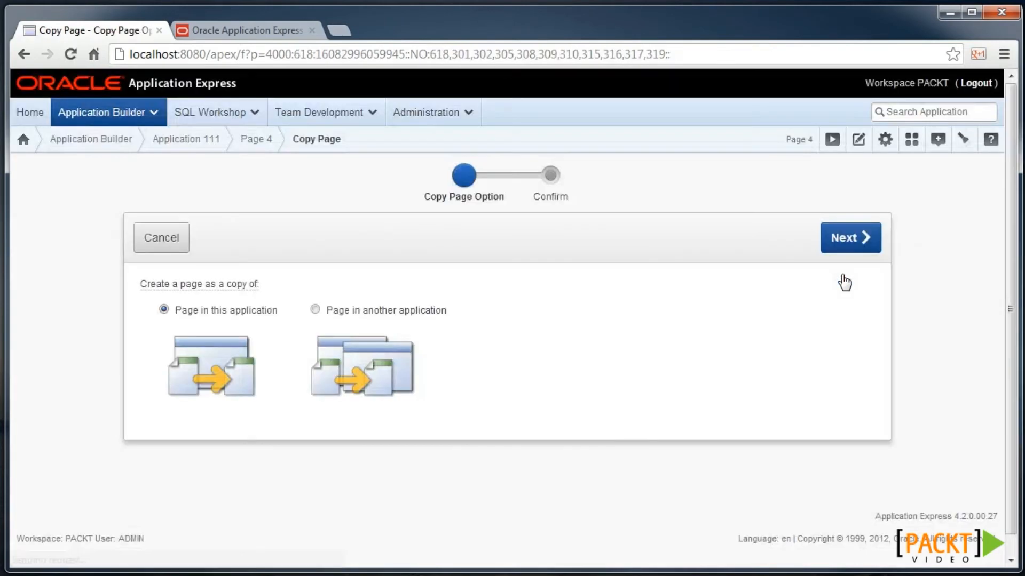
{"action": "left_click", "coordinate": [860, 238]}
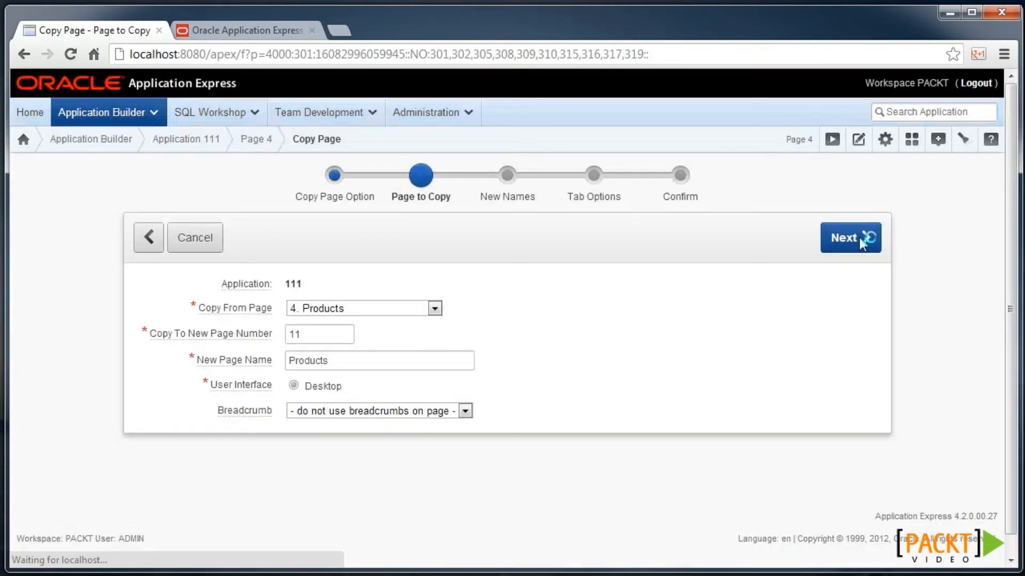
{"action": "left_click", "coordinate": [828, 241]}
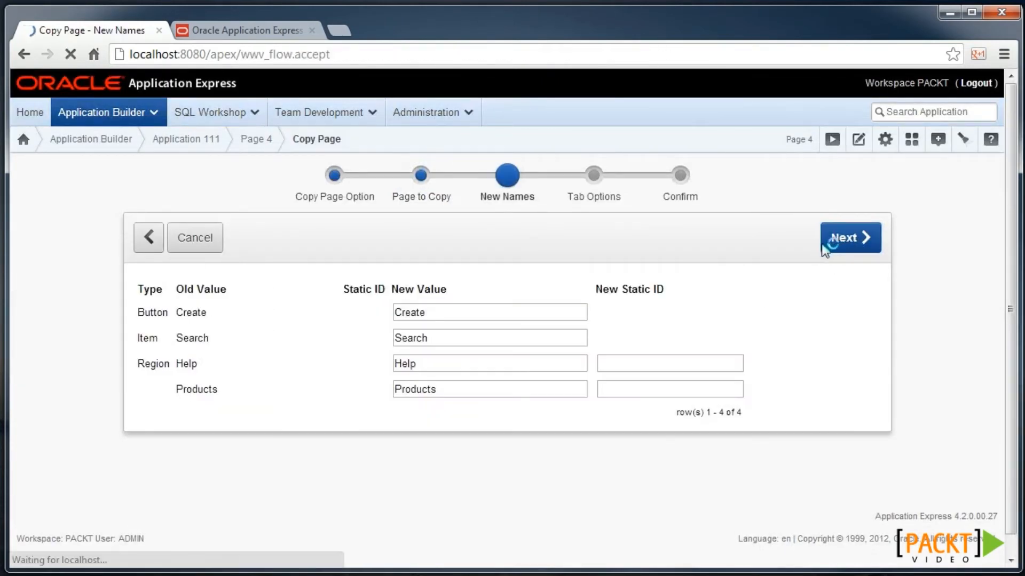
{"action": "left_click", "coordinate": [831, 244]}
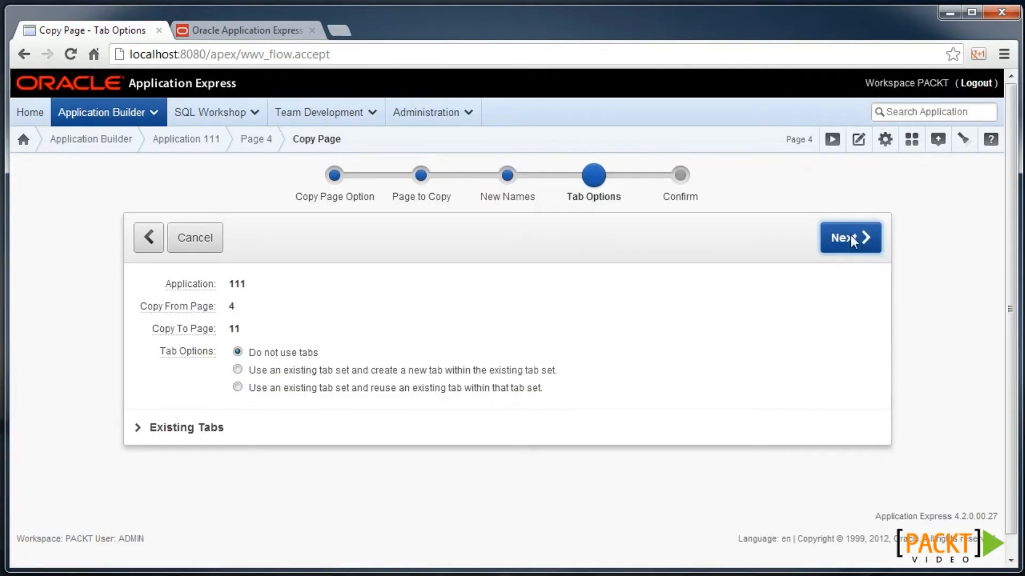
{"action": "left_click", "coordinate": [850, 235]}
{"action": "left_click", "coordinate": [852, 238]}
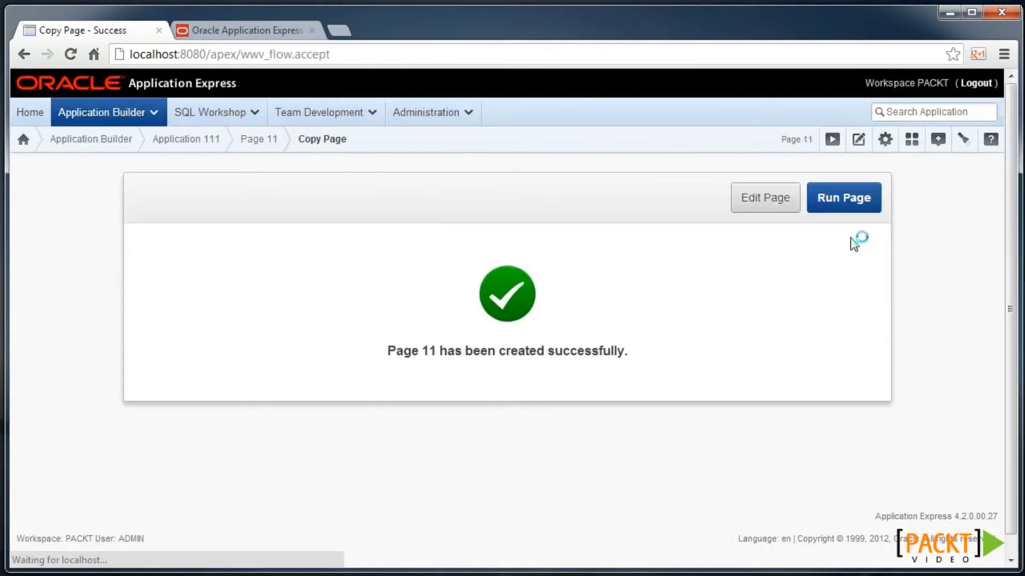
{"action": "left_click", "coordinate": [754, 203]}
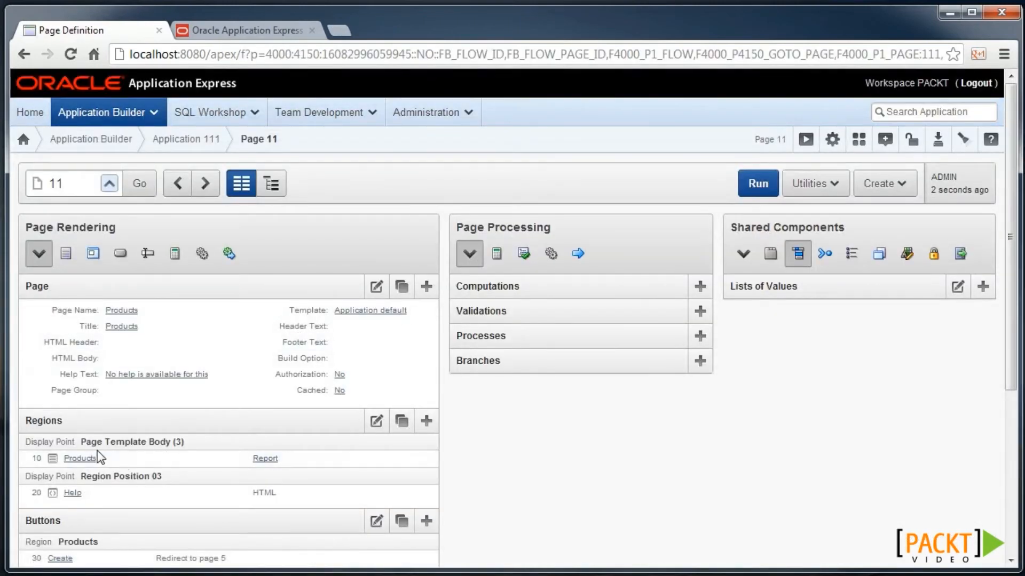
- Append apex_item hidden id and editable list_price_edit columns after CATALOG_URL in the Products query
{"action": "left_click", "coordinate": [91, 459]}
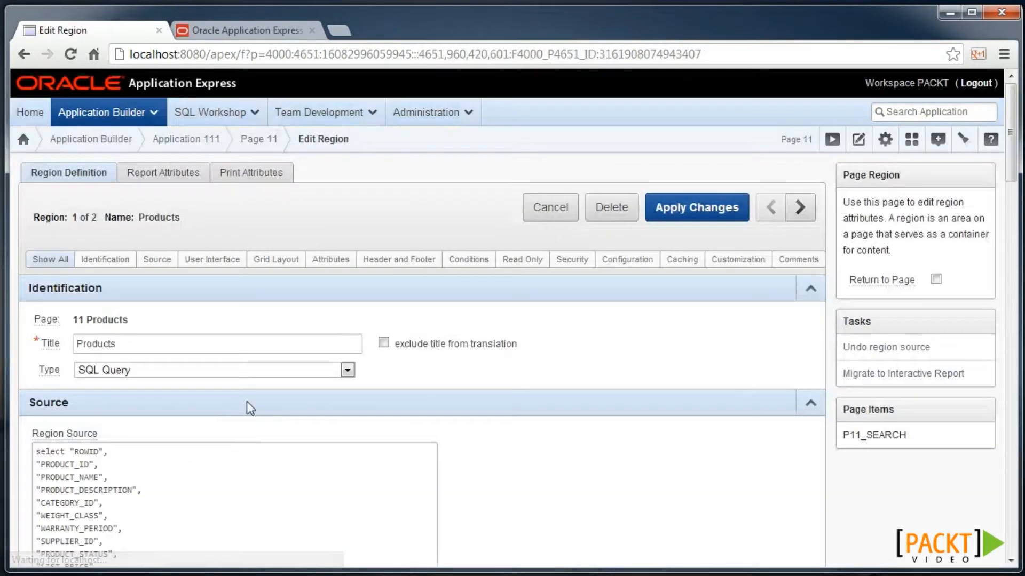
{"action": "scroll", "coordinate": [275, 377], "scroll_direction": "down", "scroll_amount": 2}
{"action": "left_click", "coordinate": [210, 468]}
{"action": "type", "text": ","}
{"action": "key", "text": "Return"}
{"action": "type", "text": "apex_item.hidden(1,product_id)||apex_item.text(42,list_price) list_price_edit"}
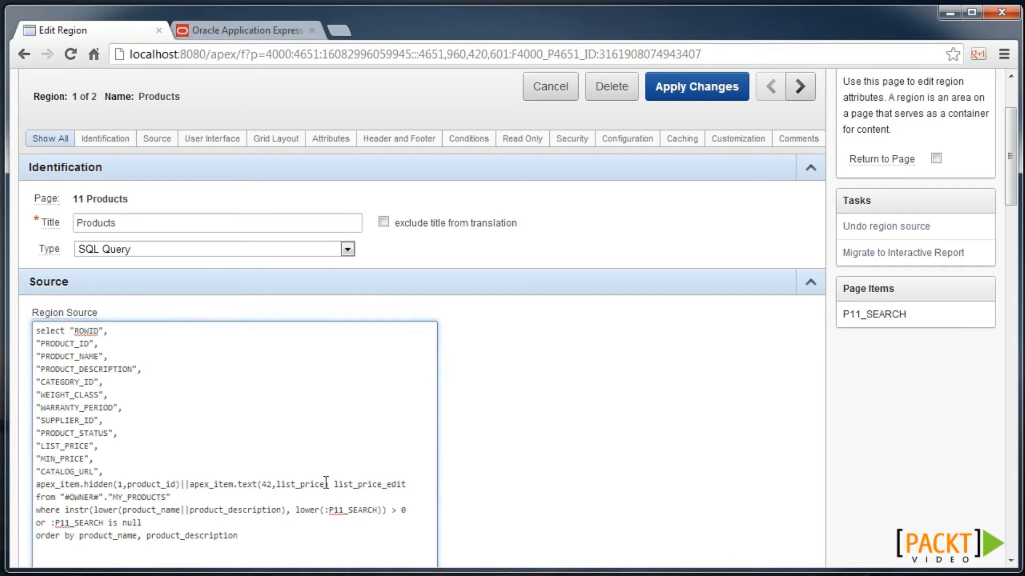
- Save the region query and bring up the Products report's column attributes
{"action": "left_click", "coordinate": [689, 90]}
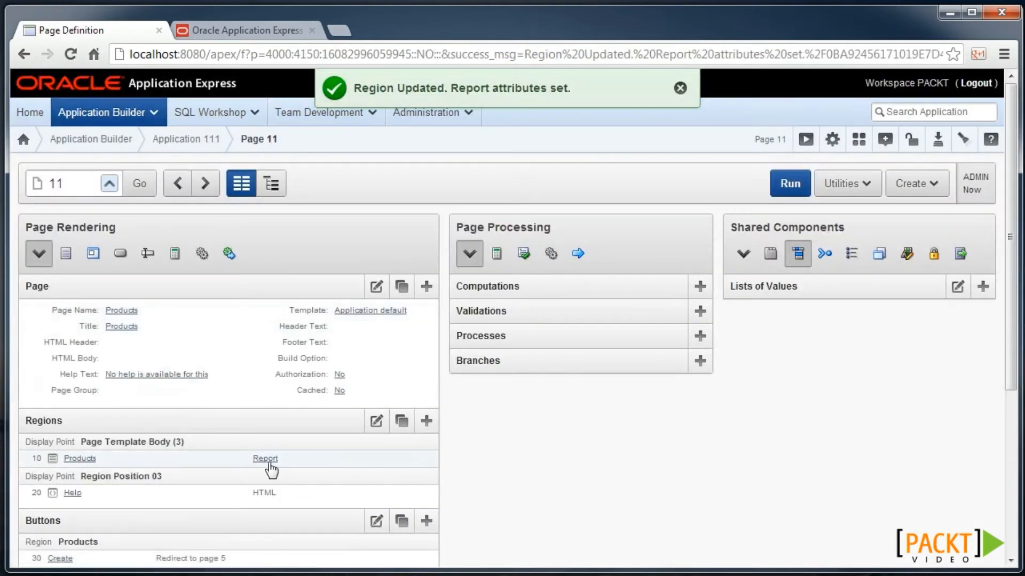
{"action": "left_click", "coordinate": [265, 461]}
{"action": "scroll", "coordinate": [600, 327], "scroll_direction": "down", "scroll_amount": 4}
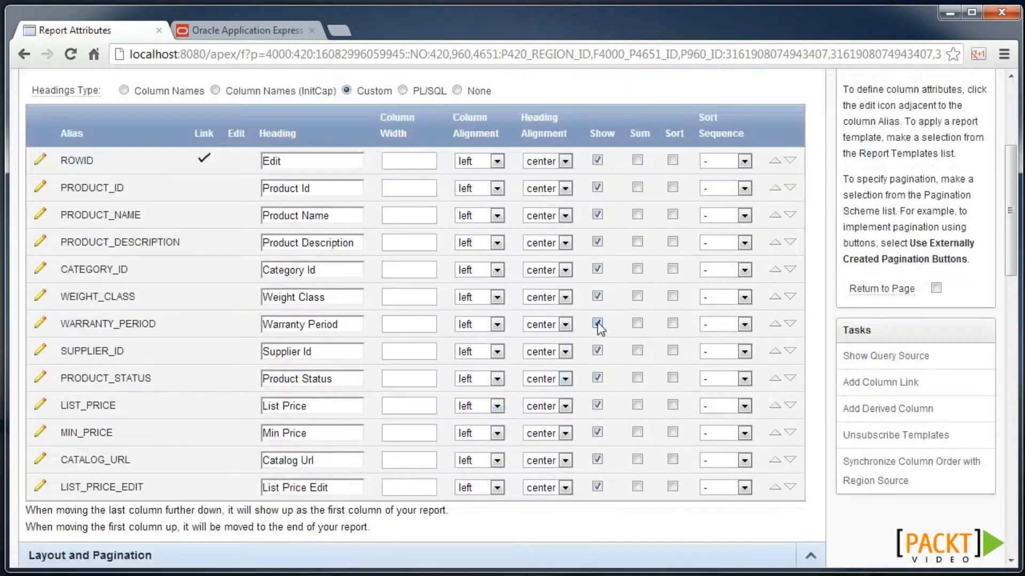
- Hide WEIGHT_CLASS, WARRANTY_PERIOD and CATEGORY_ID, save the report, and preview page 11
{"action": "left_click", "coordinate": [597, 297]}
{"action": "left_click", "coordinate": [597, 324]}
{"action": "left_click", "coordinate": [595, 269]}
{"action": "scroll", "coordinate": [651, 239], "scroll_direction": "up", "scroll_amount": 5}
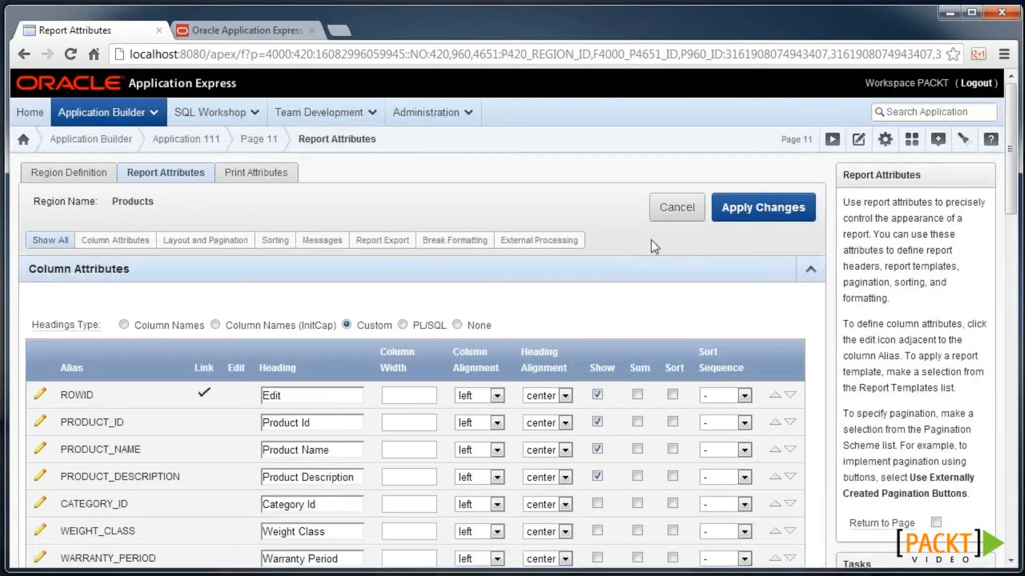
{"action": "left_click", "coordinate": [783, 204]}
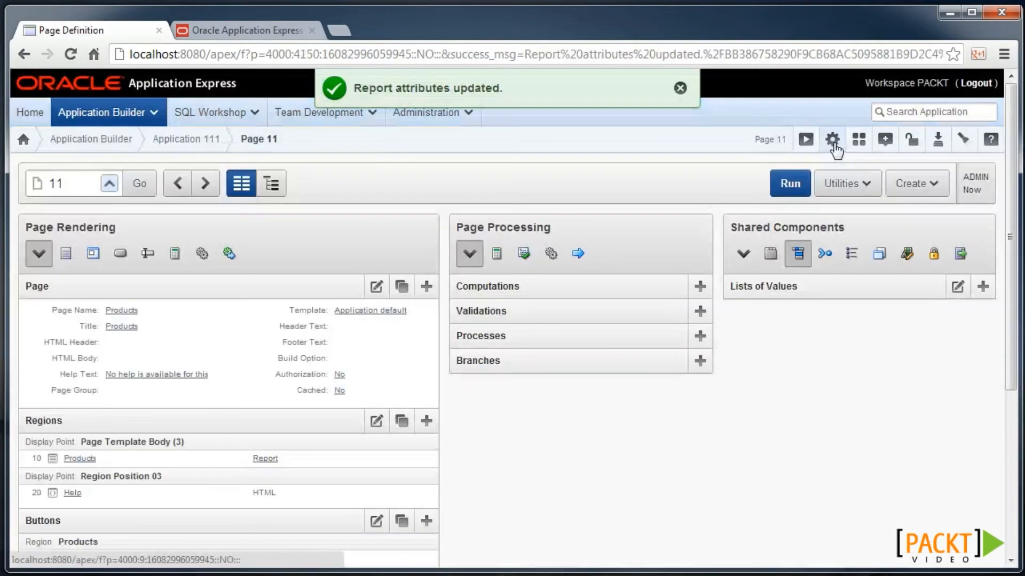
{"action": "left_click", "coordinate": [806, 138]}
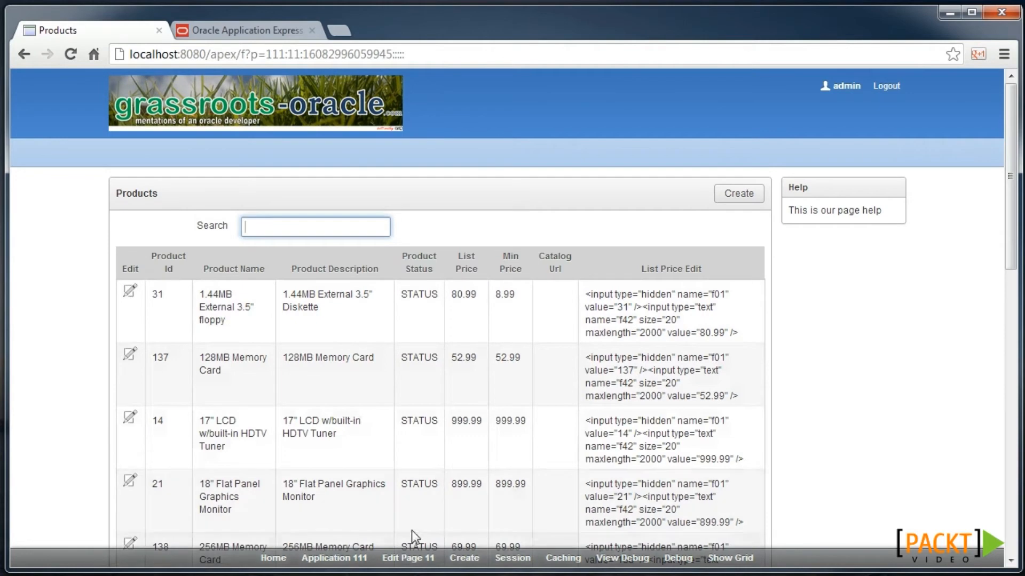
{"action": "left_click", "coordinate": [407, 559]}
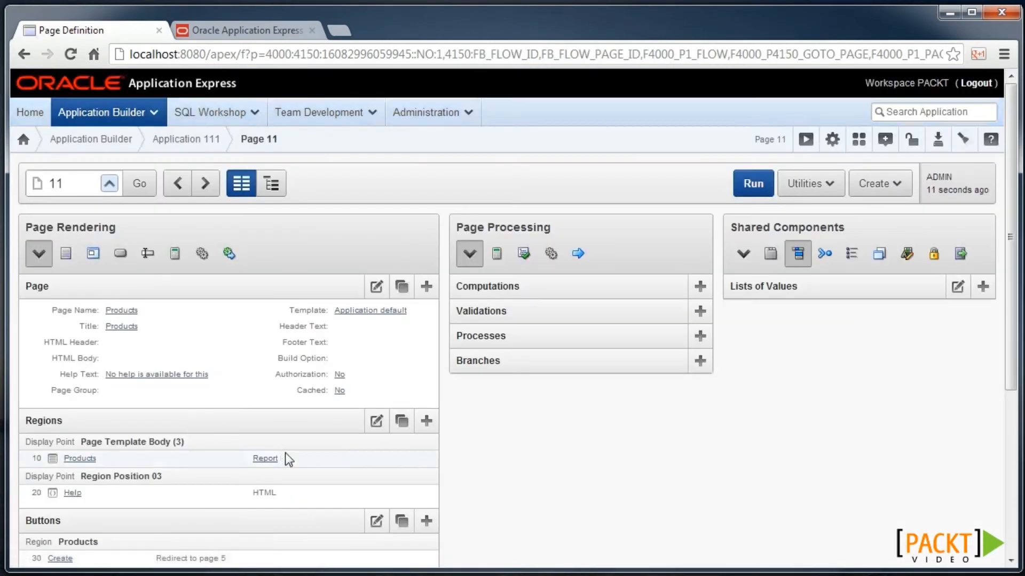
- Set LIST_PRICE_EDIT's Display As to Standard Report Column, save, and run page 11
{"action": "left_click", "coordinate": [271, 459]}
{"action": "scroll", "coordinate": [73, 464], "scroll_direction": "down", "scroll_amount": 3}
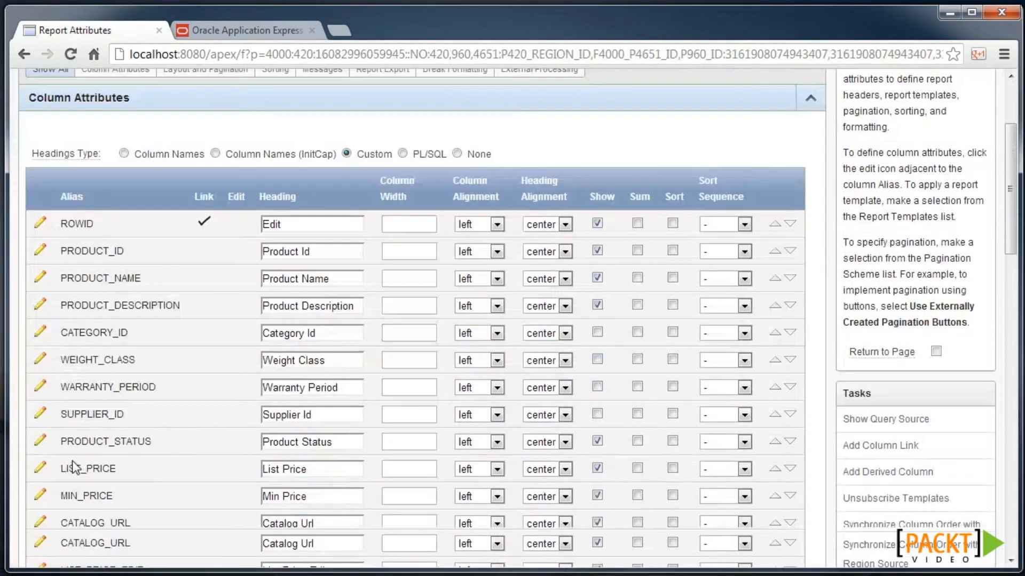
{"action": "scroll", "coordinate": [73, 468], "scroll_direction": "down", "scroll_amount": 4}
{"action": "left_click", "coordinate": [46, 344]}
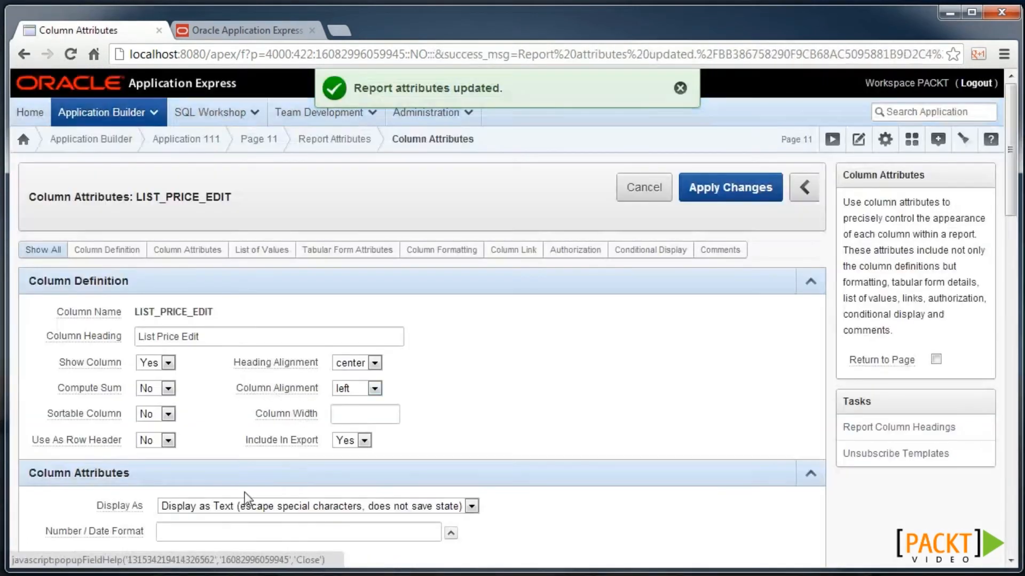
{"action": "left_click", "coordinate": [341, 511]}
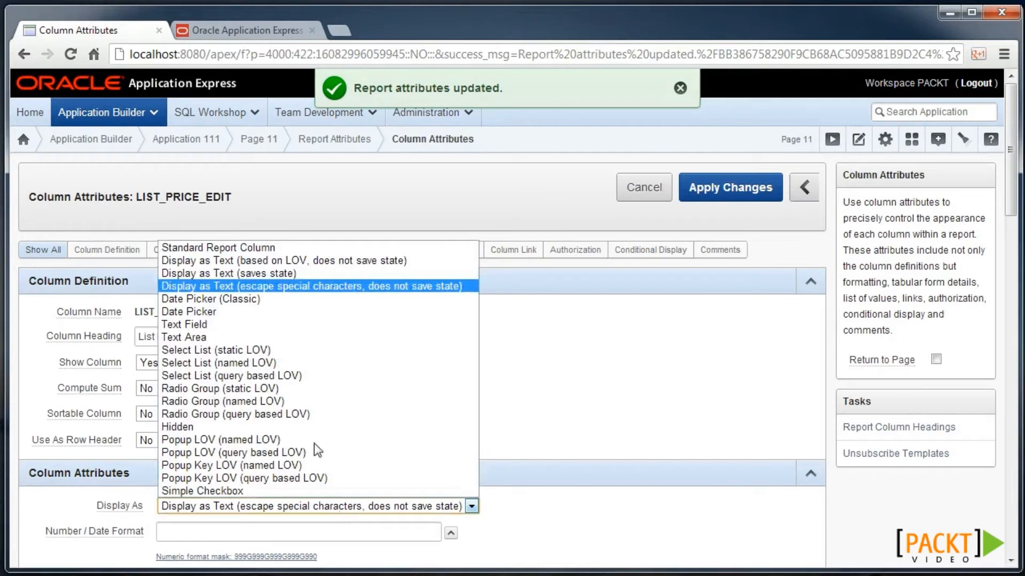
{"action": "left_click", "coordinate": [246, 249]}
{"action": "left_click", "coordinate": [719, 185]}
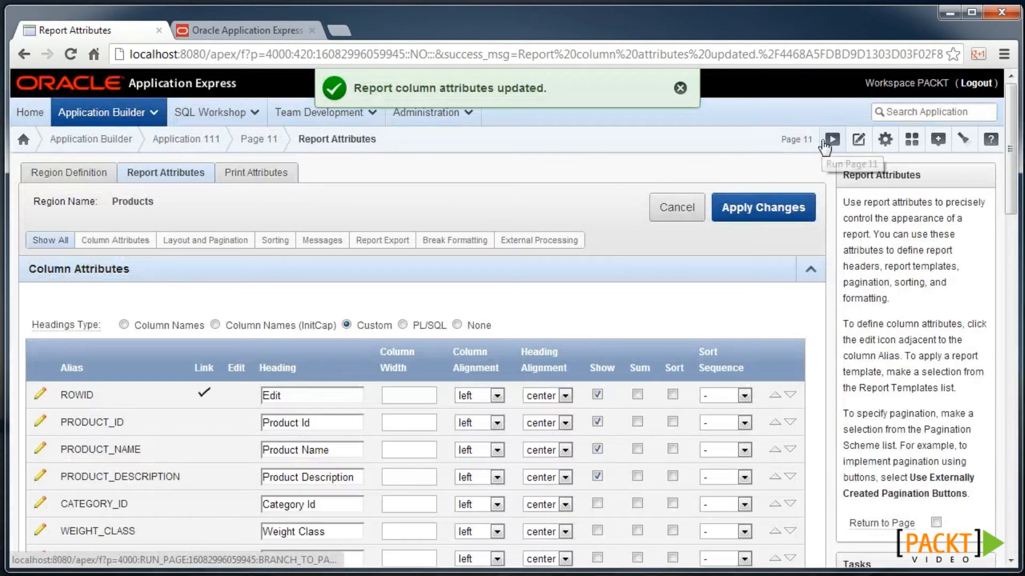
{"action": "left_click", "coordinate": [827, 141]}
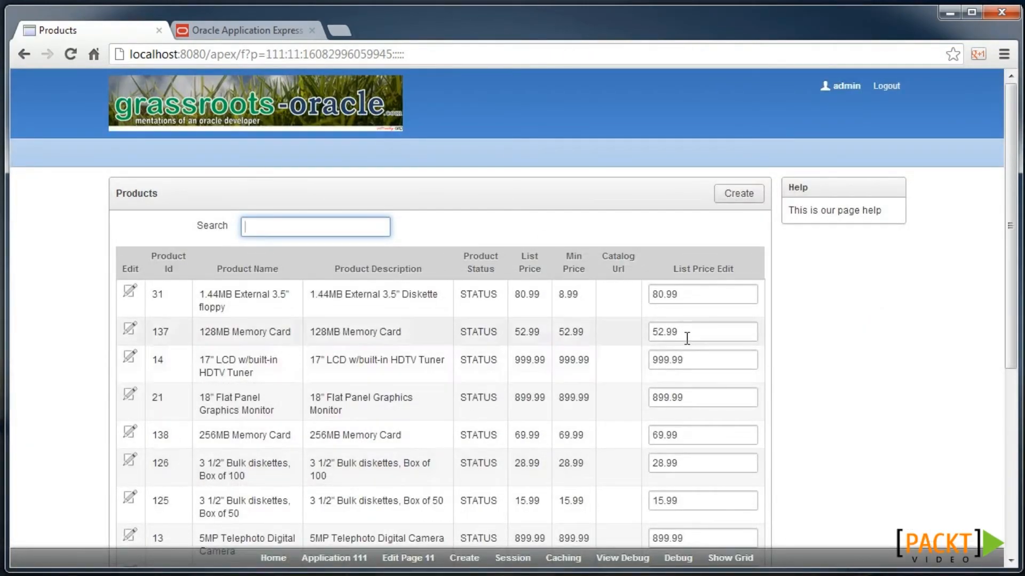
- Create a SAVE button labelled Save in a Products region position that submits the page
{"action": "left_click", "coordinate": [402, 566]}
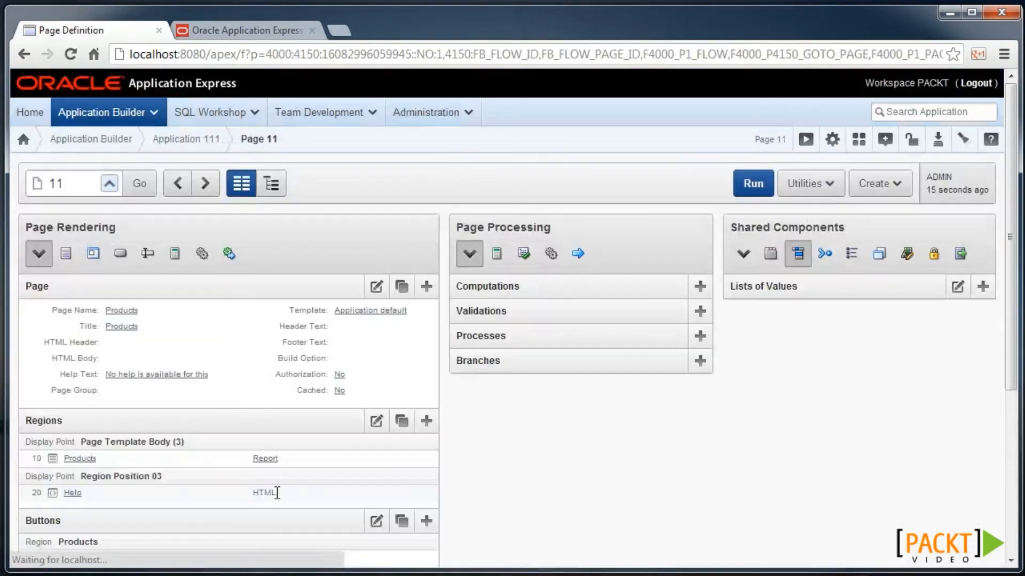
{"action": "left_click", "coordinate": [426, 521]}
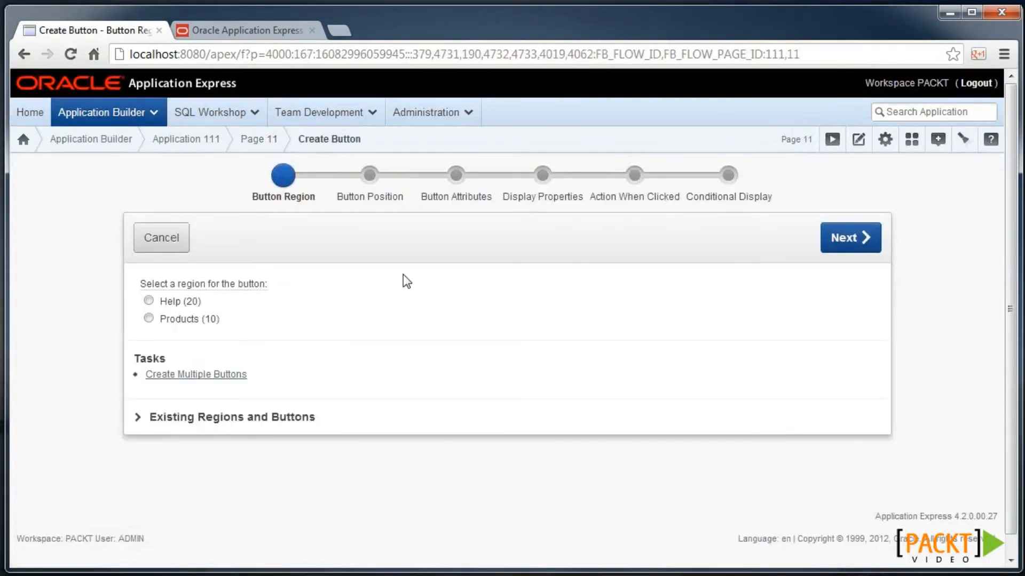
{"action": "left_click", "coordinate": [189, 320]}
{"action": "left_click", "coordinate": [846, 238]}
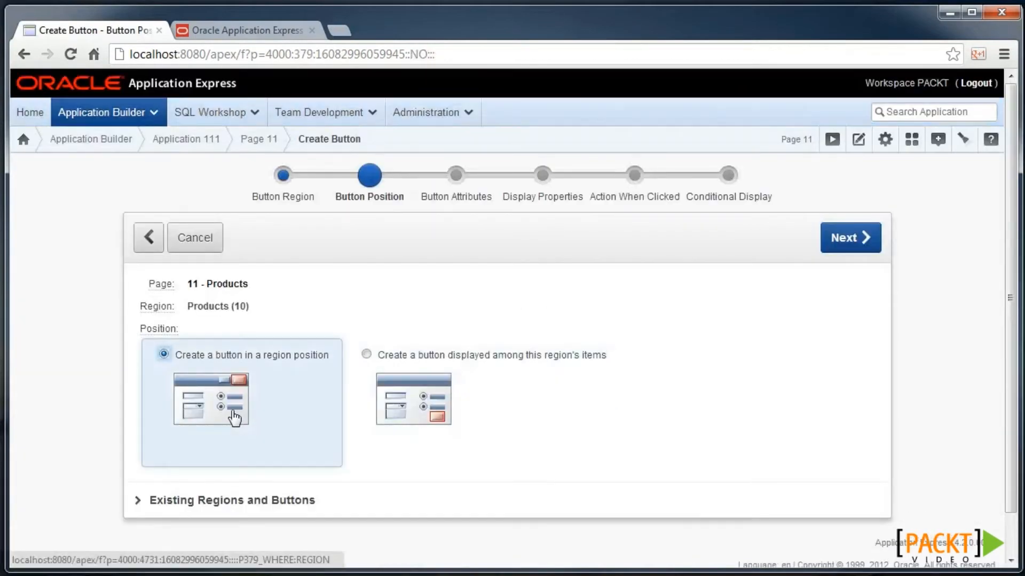
{"action": "left_click", "coordinate": [236, 406]}
{"action": "type", "text": "SAVE"}
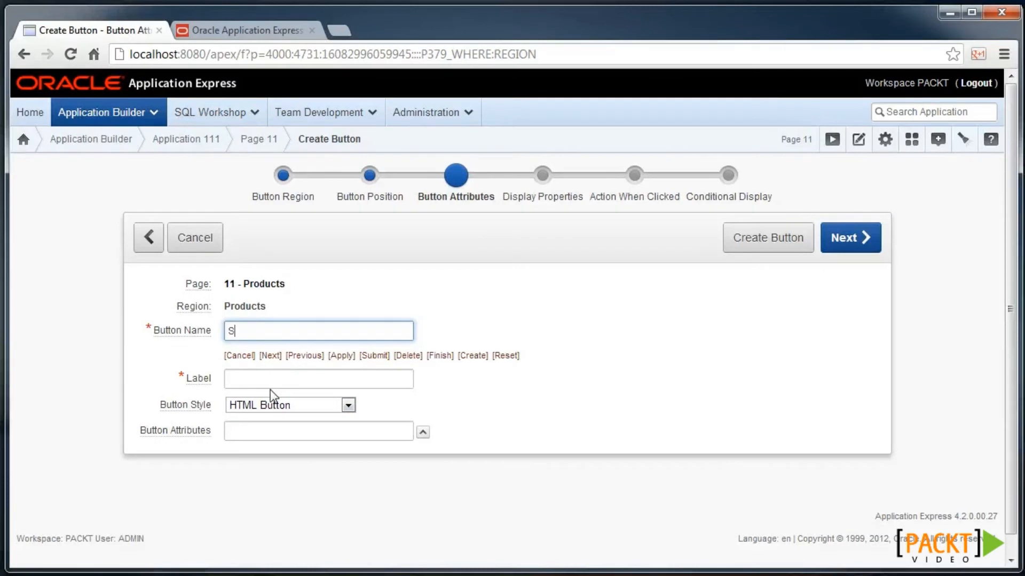
{"action": "key", "text": "Tab"}
{"action": "left_click", "coordinate": [848, 243]}
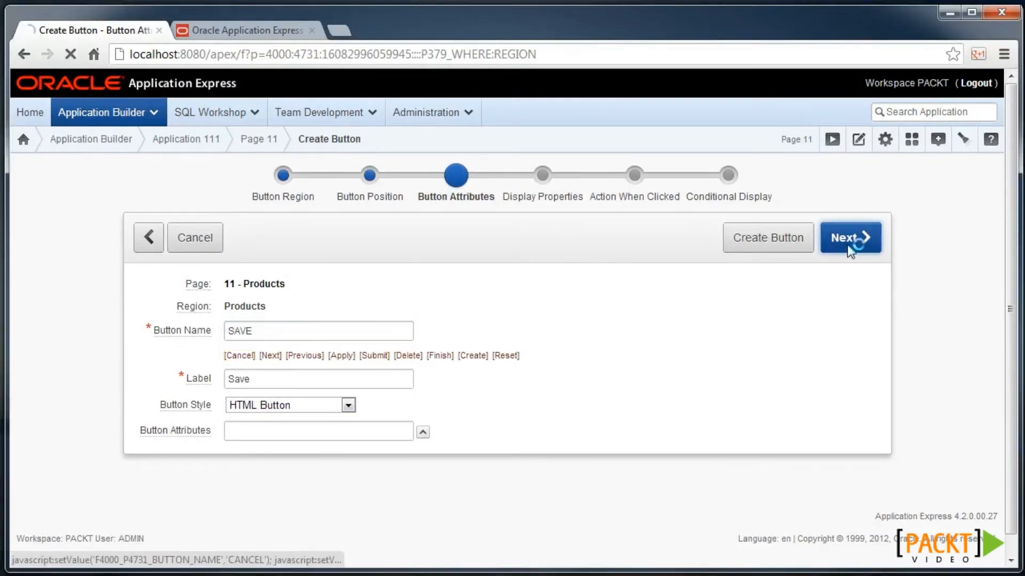
{"action": "left_click", "coordinate": [848, 244]}
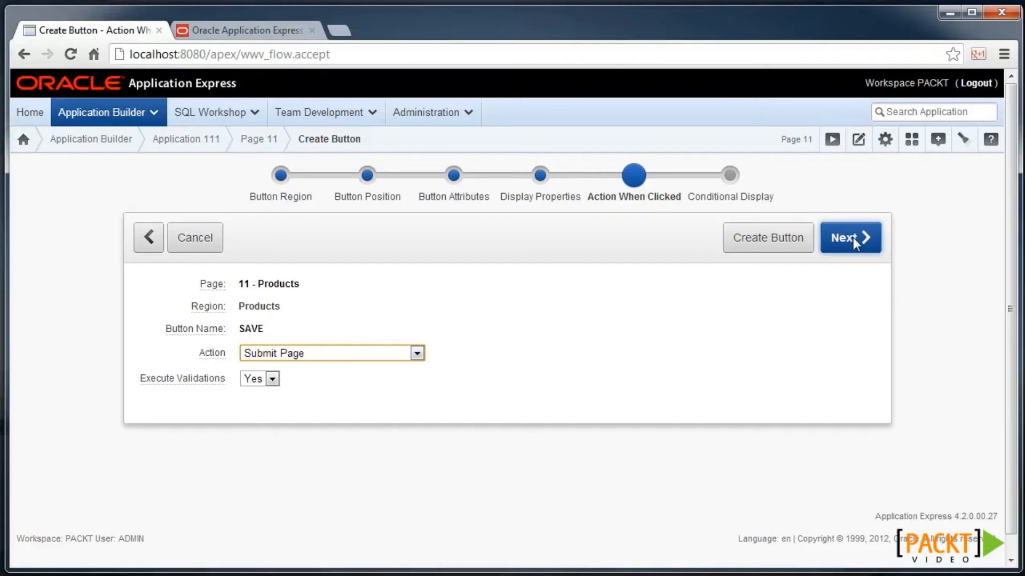
{"action": "left_click", "coordinate": [853, 238]}
{"action": "left_click", "coordinate": [854, 240]}
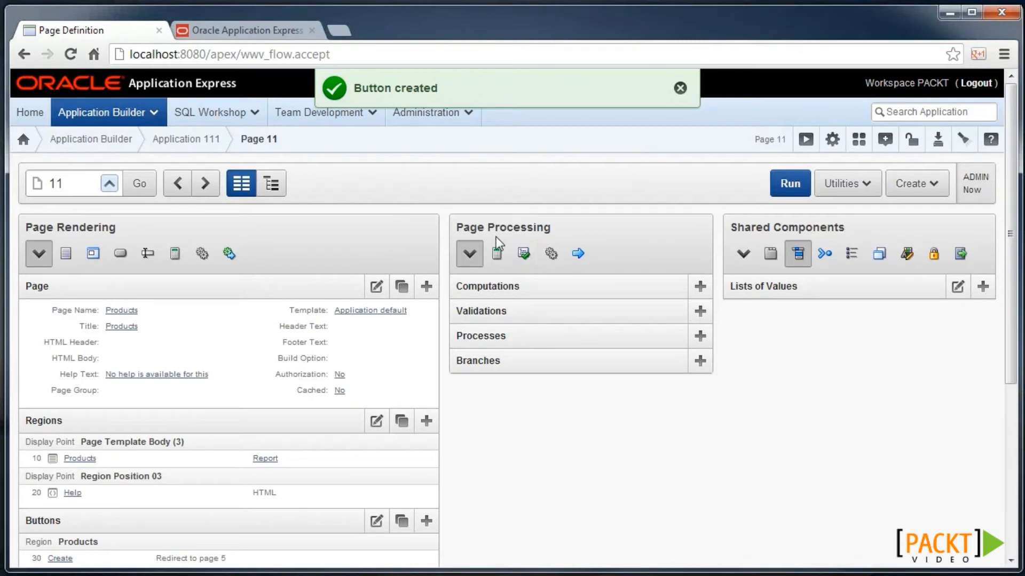
- Start a new PL/SQL page process on page 11 named 'Save list price'
{"action": "left_click", "coordinate": [700, 337]}
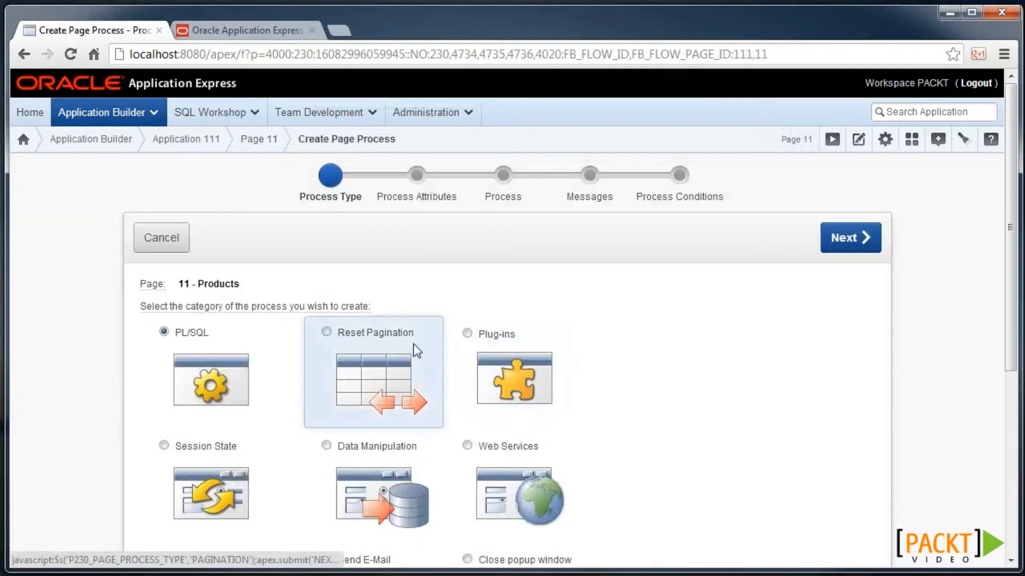
{"action": "left_click", "coordinate": [216, 365]}
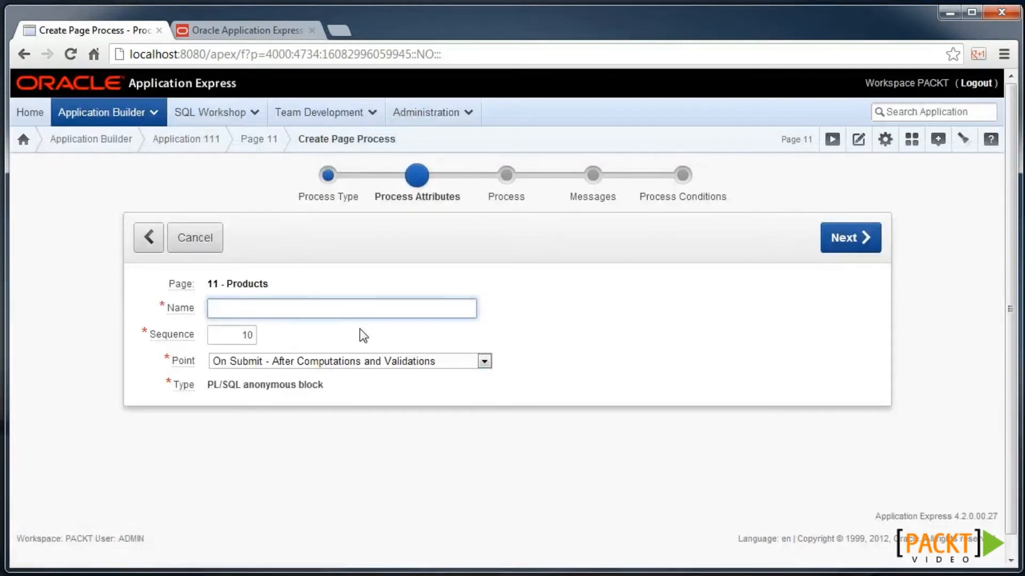
{"action": "type", "text": "Save list price"}
{"action": "left_click", "coordinate": [844, 240]}
- Paste the FORALL update block and check its g_f01 reference against the APEX documentation
{"action": "type", "text": "BEGIN   FORALL i IN INDICES OF apex_application.g_f01     UPDATE my_products     SET list_price = apex_application.g_f42(i)     WHERE product_id = TO_NUMBER(apex_application.g_f01(i));     apex_application.g_print_success_message := SQL%ROWCOUNT||' products updated.' END;"}
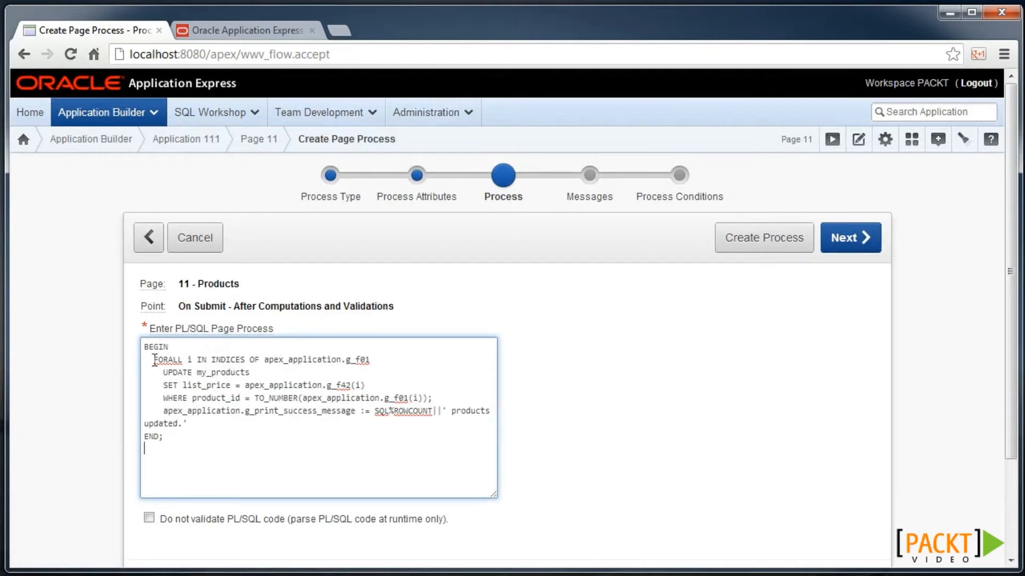
{"action": "left_click_drag", "start_coordinate": [151, 360], "coordinate": [187, 360]}
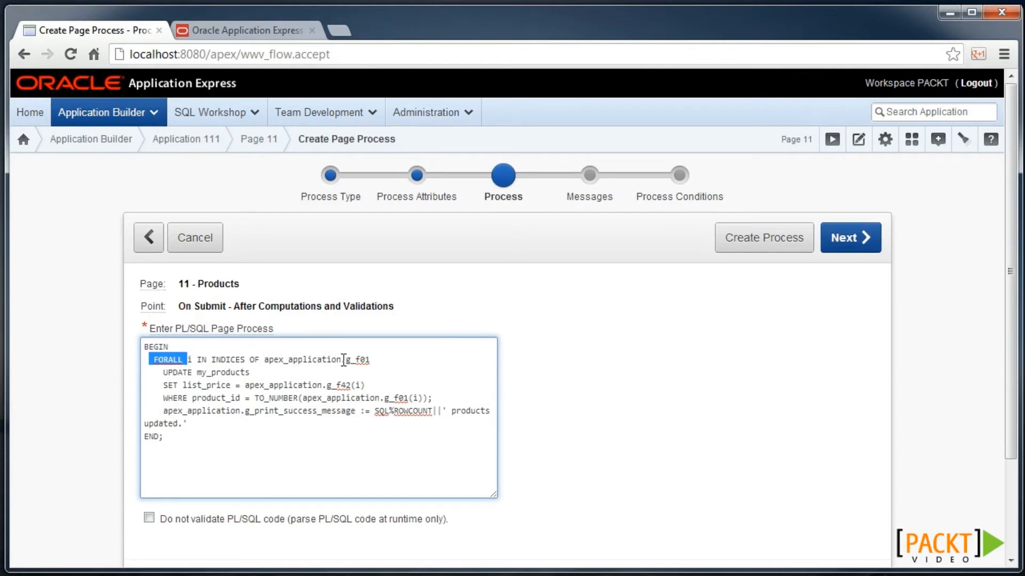
{"action": "left_click_drag", "start_coordinate": [341, 360], "coordinate": [377, 361]}
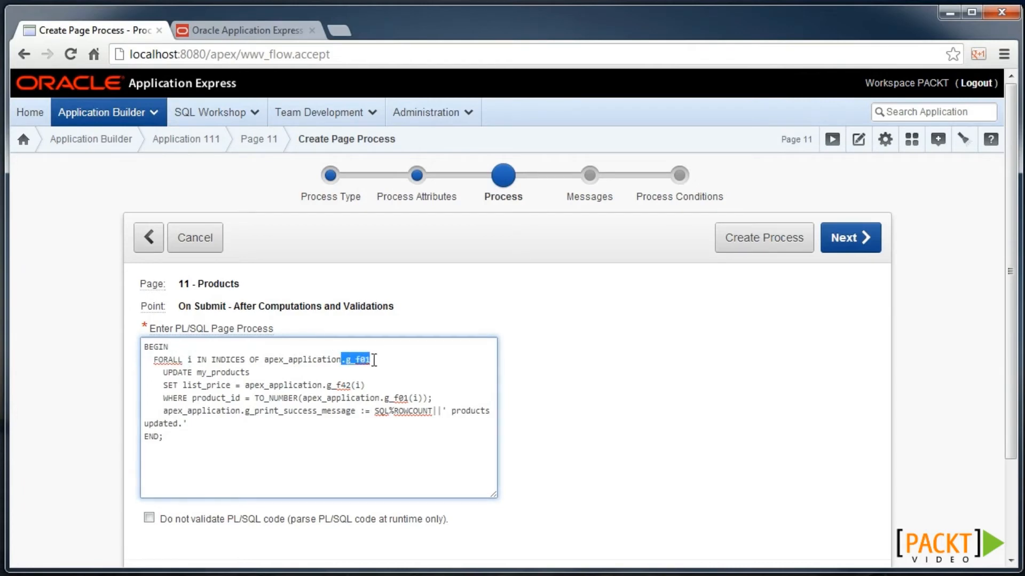
{"action": "left_click", "coordinate": [235, 29]}
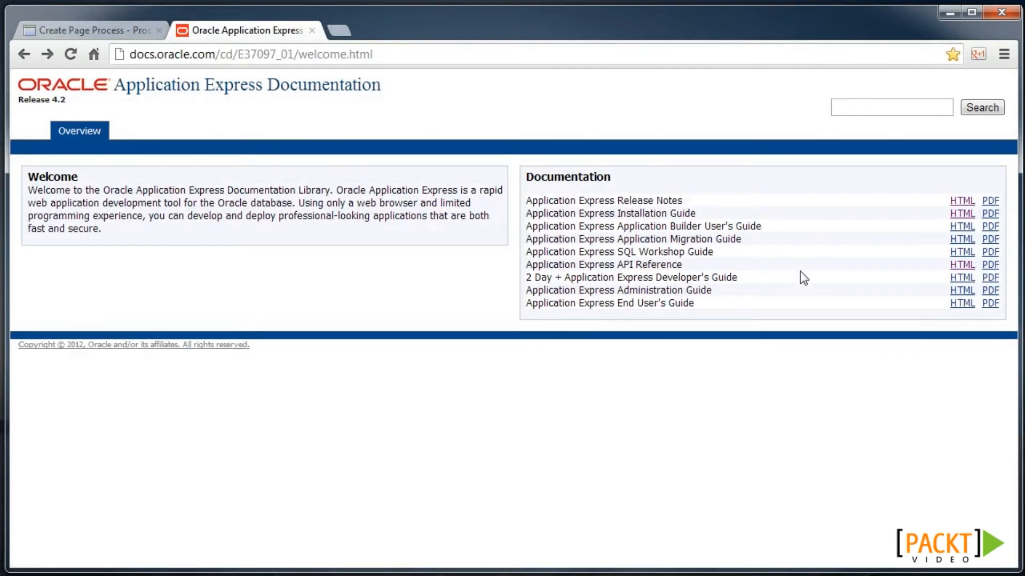
- Search the APEX_APPLICATION API reference for f01, then return to the process wizard
{"action": "left_click", "coordinate": [955, 266]}
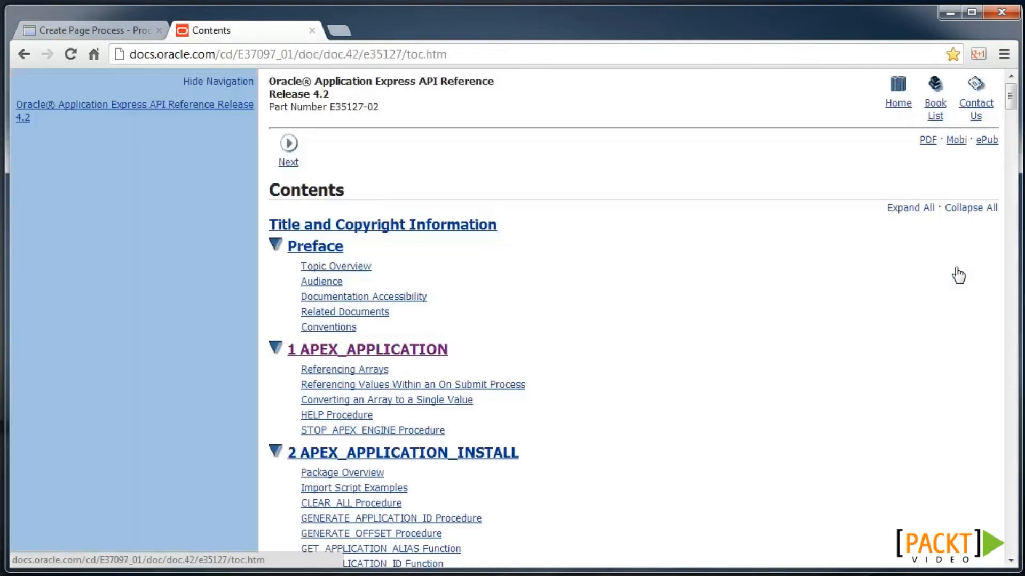
{"action": "left_click", "coordinate": [380, 352]}
{"action": "key", "text": "ctrl+f"}
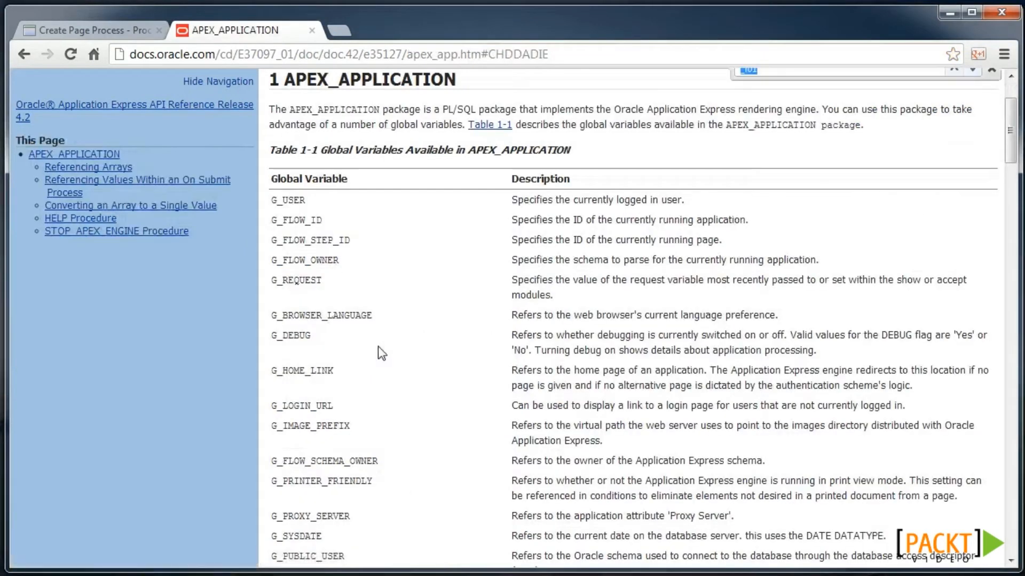
{"action": "type", "text": "f"}
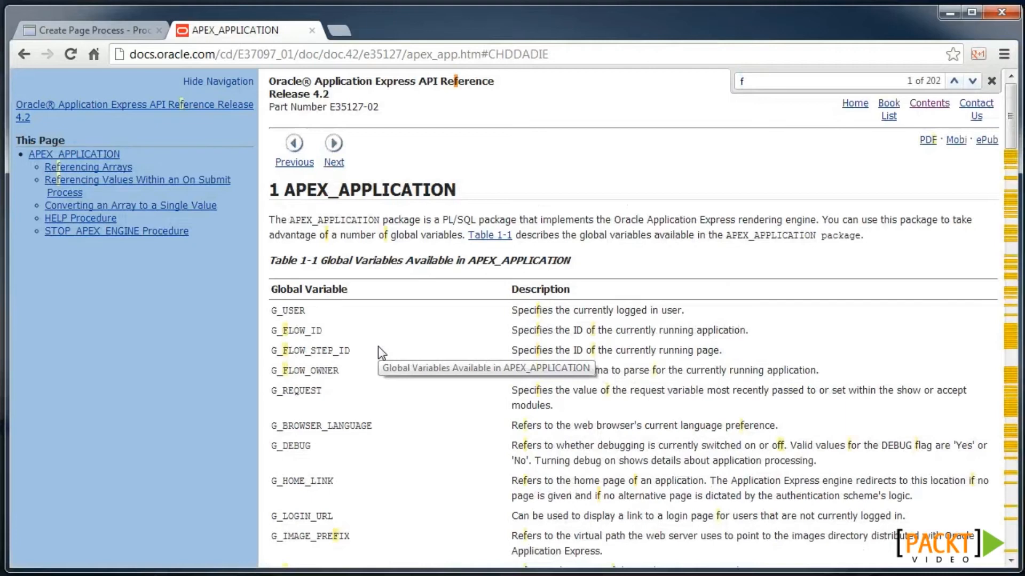
{"action": "type", "text": "01"}
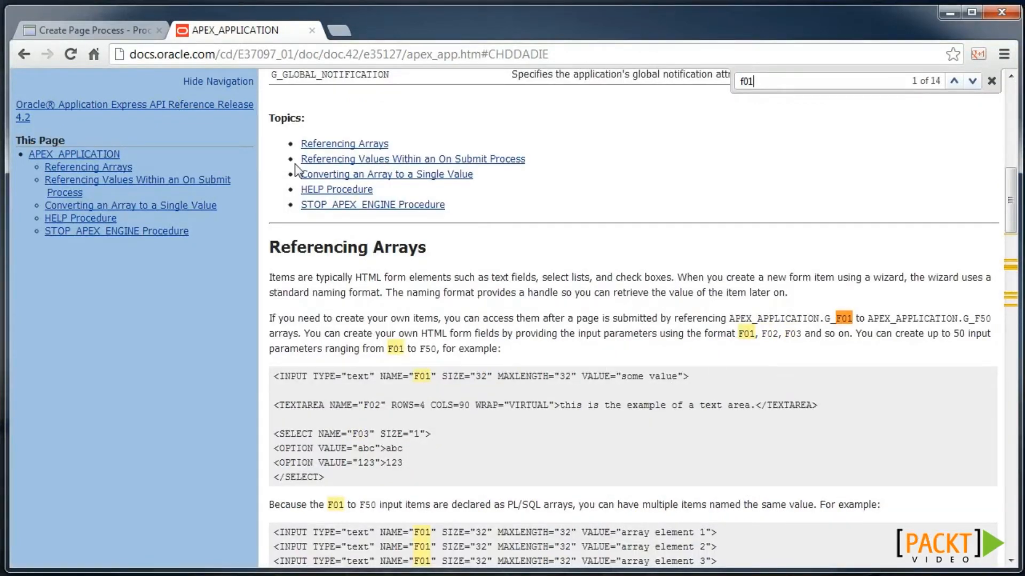
{"action": "left_click", "coordinate": [131, 30]}
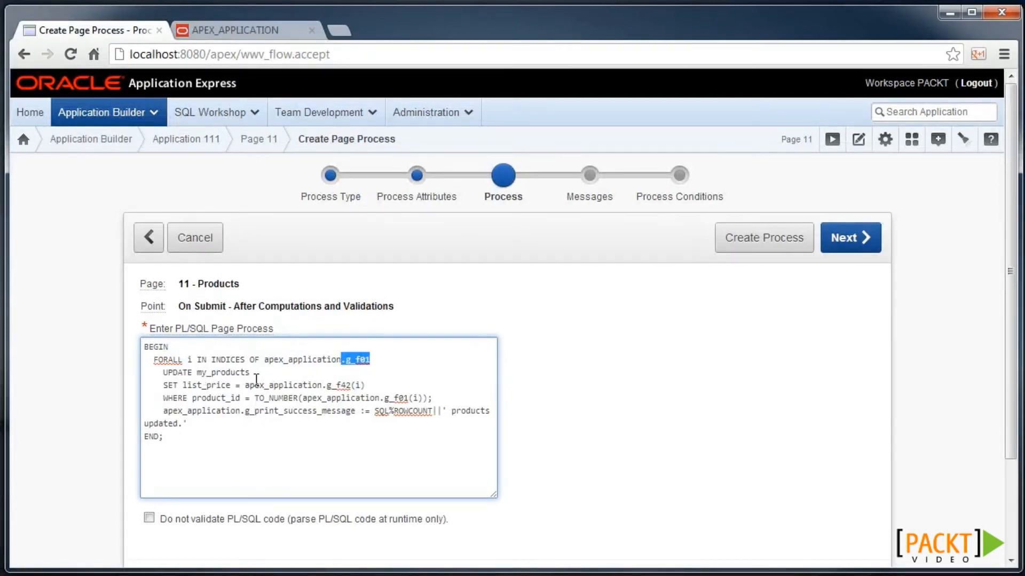
- Review the g_f42 and success-message lines of the process code and advance the wizard
{"action": "left_click", "coordinate": [327, 385]}
{"action": "left_click_drag", "start_coordinate": [327, 385], "coordinate": [351, 385]}
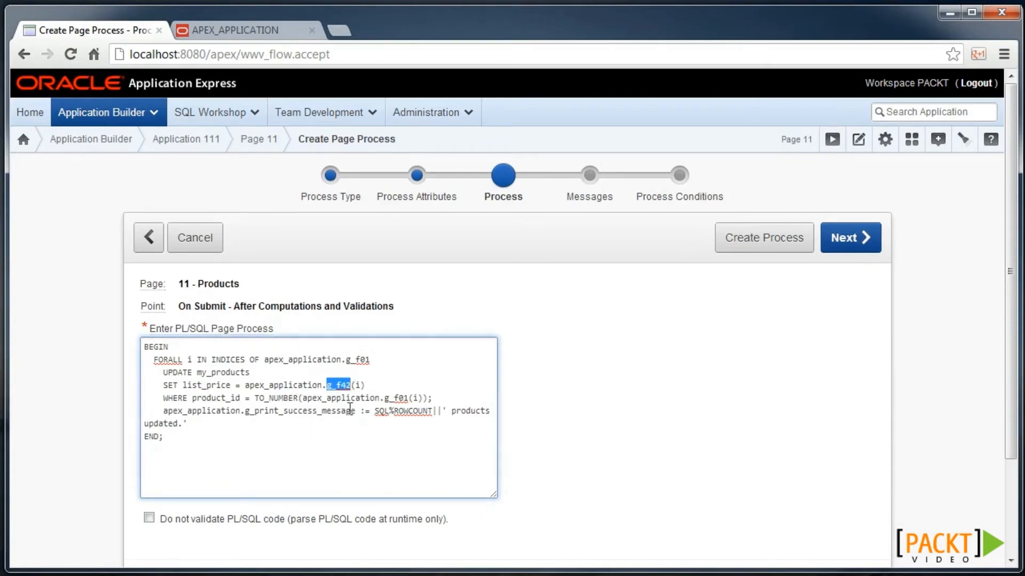
{"action": "left_click_drag", "start_coordinate": [245, 411], "coordinate": [352, 412]}
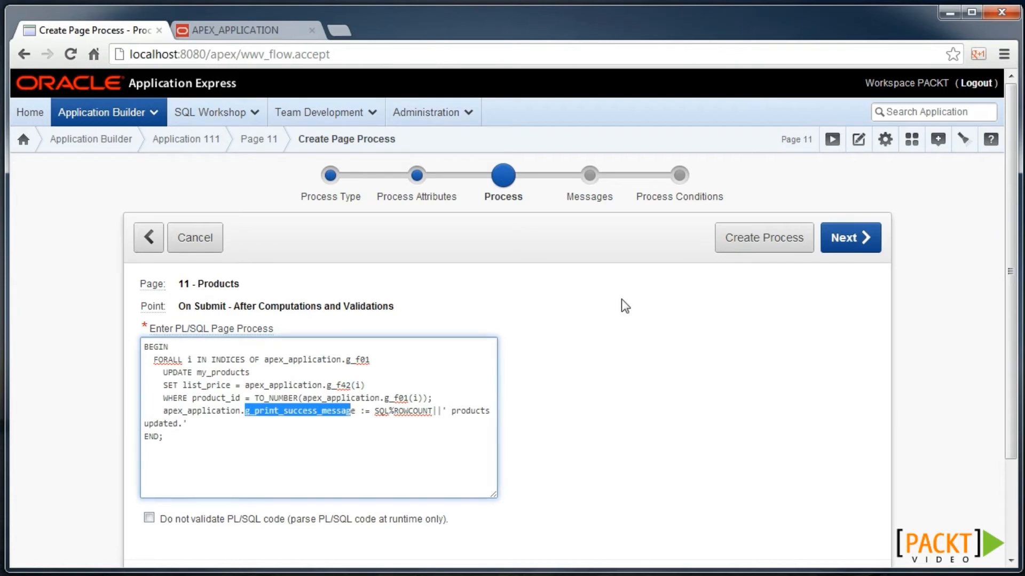
{"action": "left_click", "coordinate": [856, 239]}
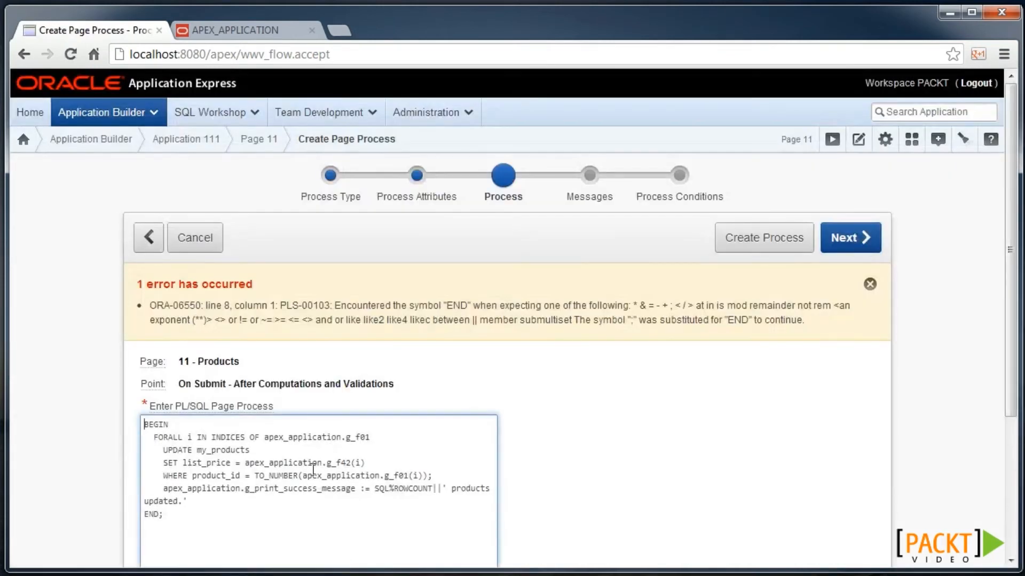
- Add the missing semicolon after the final string and create the process
{"action": "left_click", "coordinate": [216, 500]}
{"action": "type", "text": ";"}
{"action": "left_click", "coordinate": [856, 238]}
{"action": "left_click", "coordinate": [845, 238]}
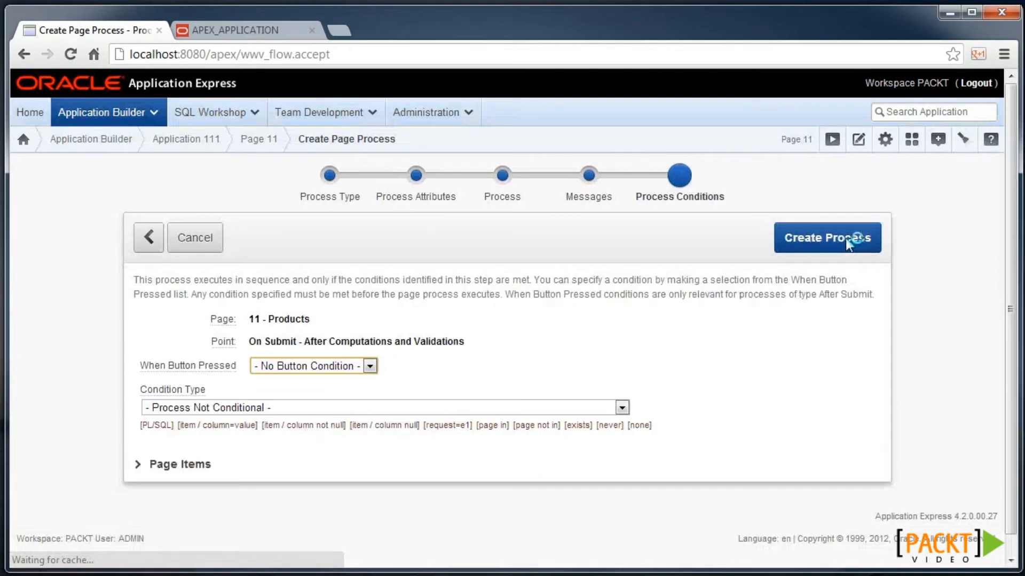
{"action": "left_click", "coordinate": [825, 238]}
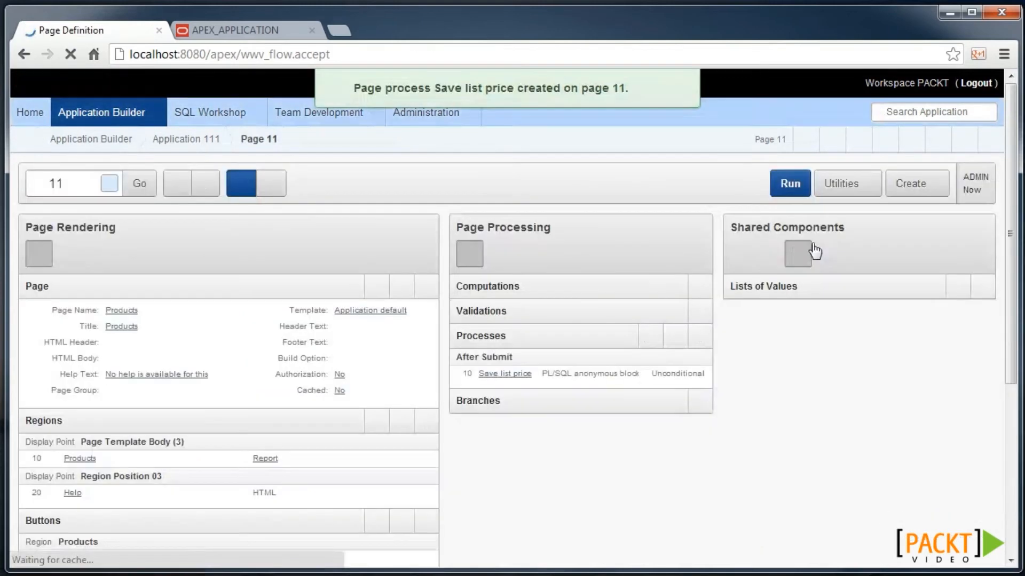
- Run page 11, change the 128MB Memory Card price from 52.99 to 53, and save
{"action": "left_click", "coordinate": [786, 182]}
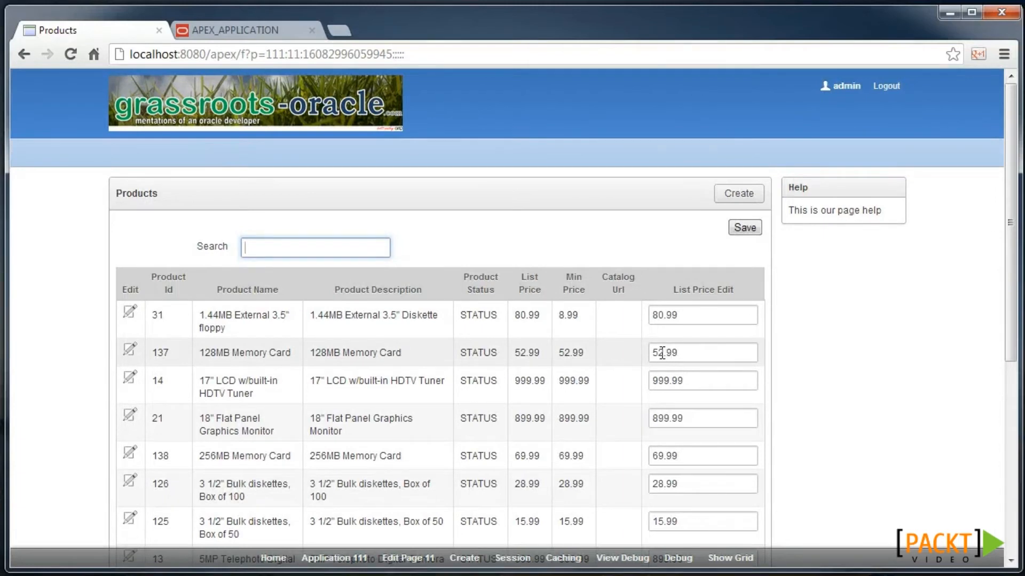
{"action": "left_click_drag", "start_coordinate": [657, 352], "coordinate": [706, 355]}
{"action": "type", "text": "3"}
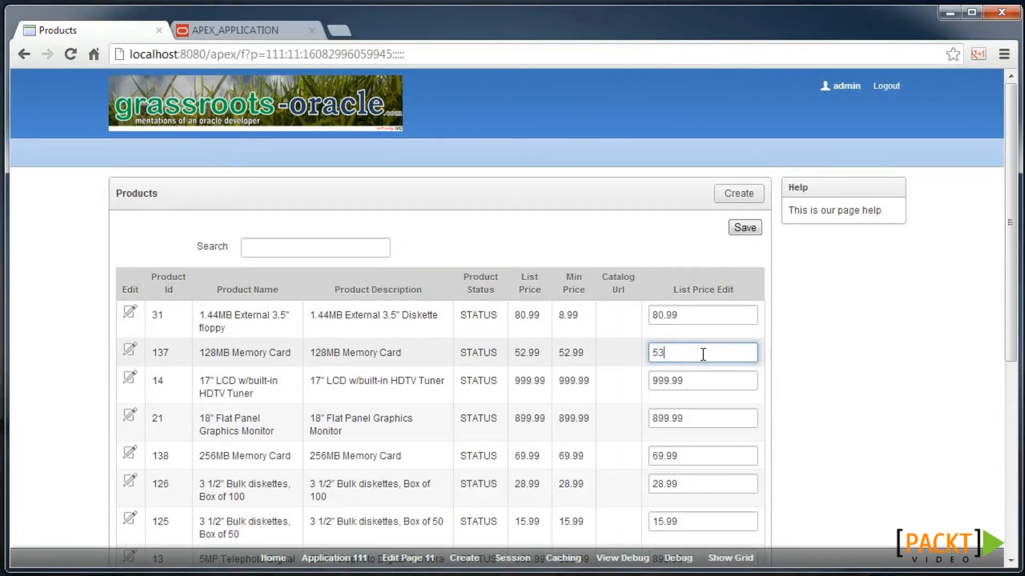
{"action": "left_click", "coordinate": [746, 230]}
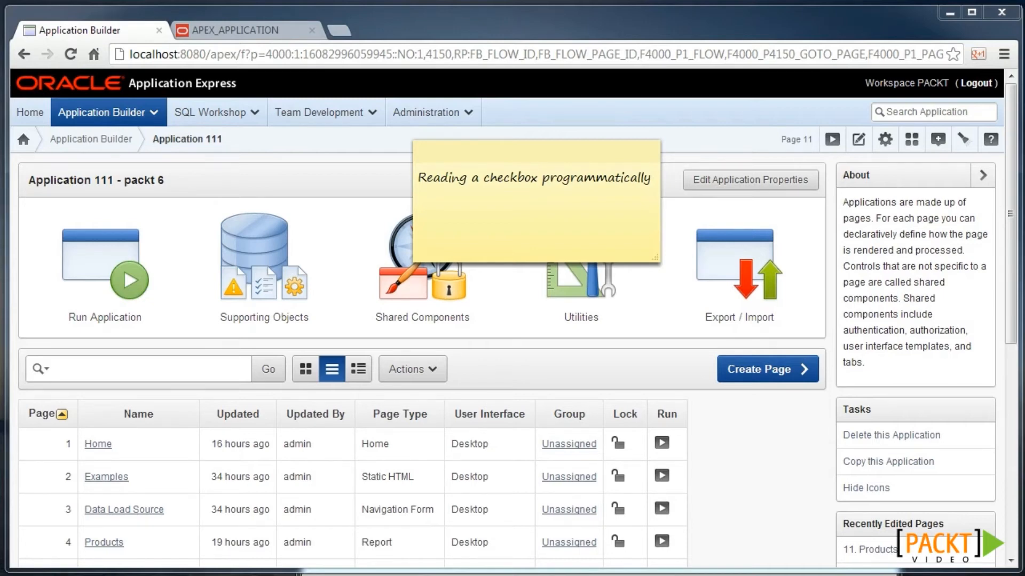
{"action": "key", "text": "alt+Tab"}
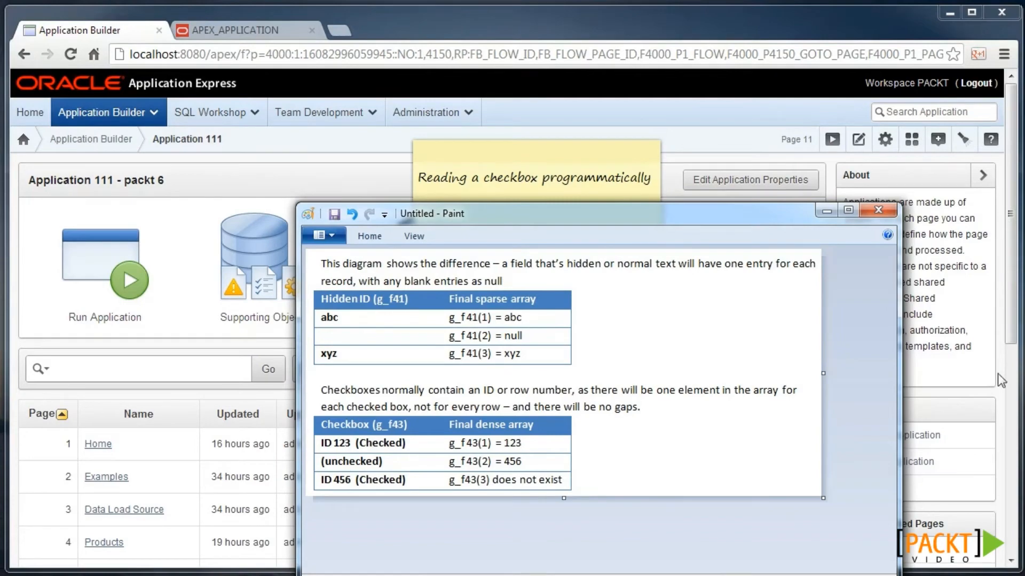
{"action": "scroll", "coordinate": [167, 463], "scroll_direction": "down", "scroll_amount": 7}
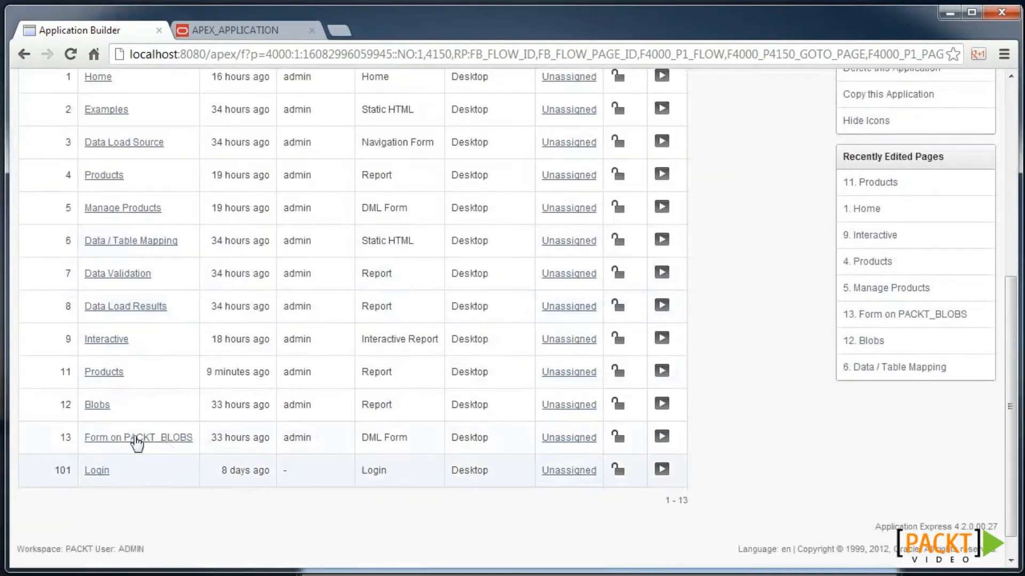
- Paste the row-numbered apex_item.checkbox chk column into the Products region query
{"action": "left_click", "coordinate": [114, 376]}
{"action": "scroll", "coordinate": [235, 416], "scroll_direction": "down", "scroll_amount": 3}
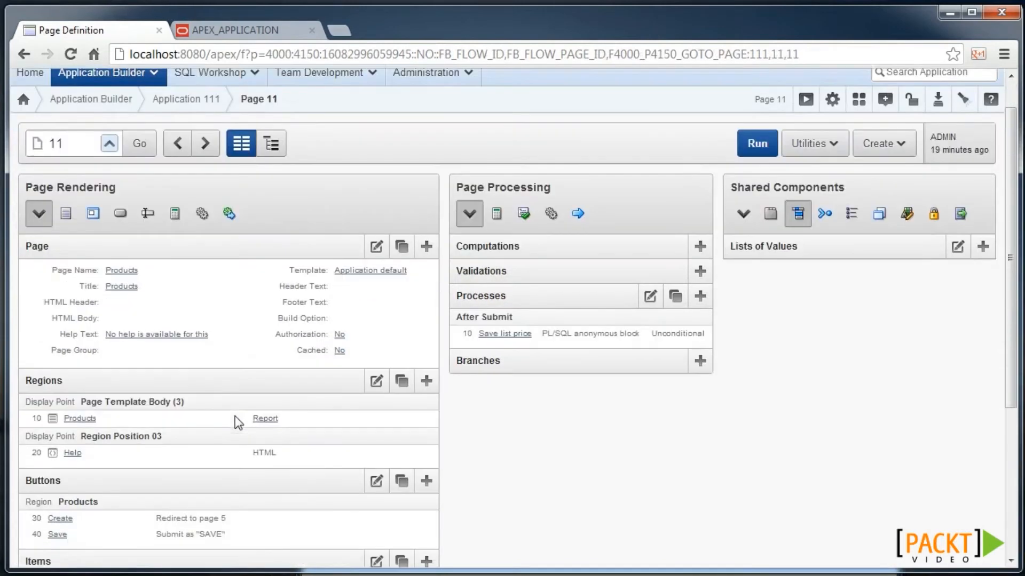
{"action": "left_click", "coordinate": [79, 379]}
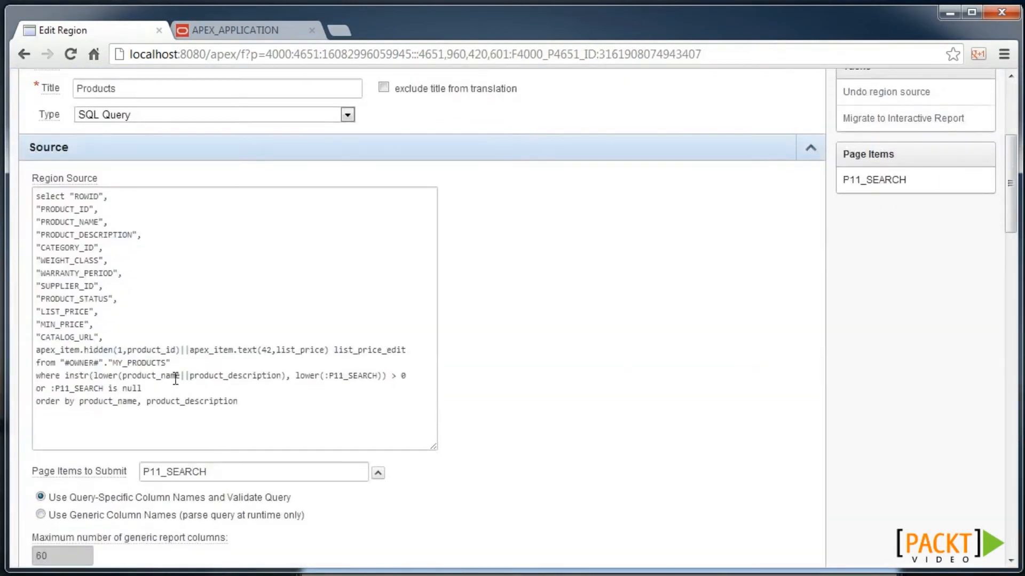
{"action": "left_click", "coordinate": [161, 355]}
{"action": "type", "text": ",apex_item.checkbox   (p_idx   => 43 -- f43   ,p_value => ROW_NUMBER() OVER (ORDER BY product_name)   ,p_attributes => null-- not CHECKED   ) chk"}
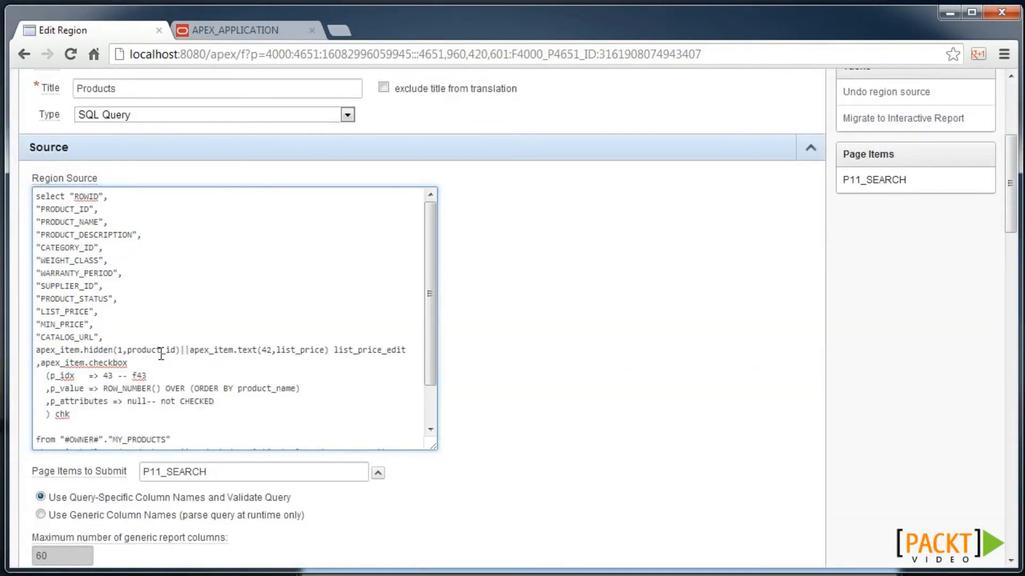
{"action": "key", "text": "BackSpace"}
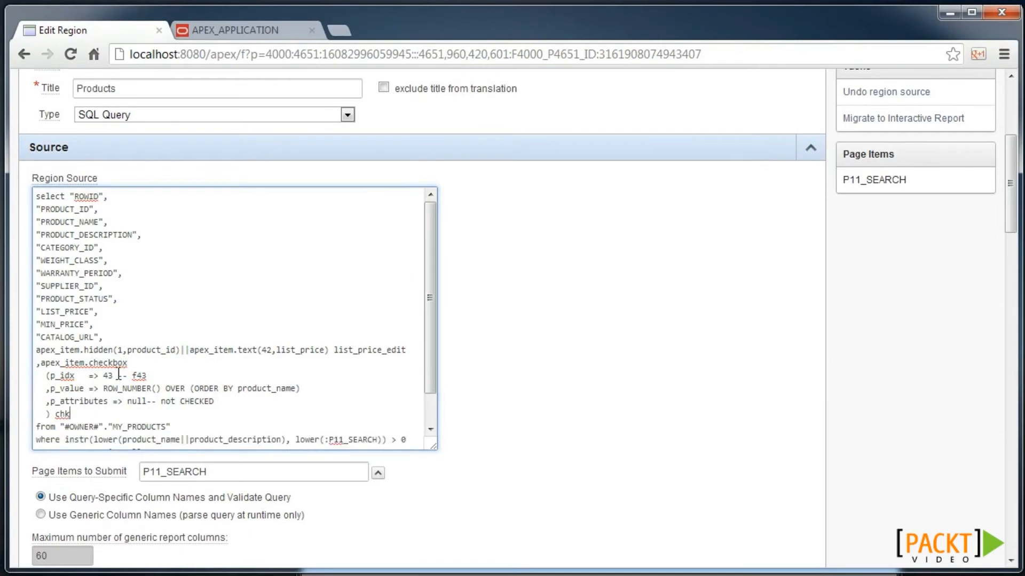
{"action": "left_click_drag", "start_coordinate": [104, 389], "coordinate": [157, 389]}
{"action": "left_click", "coordinate": [157, 389]}
- Save the region query and run page 11 to view the new Chk column
{"action": "scroll", "coordinate": [569, 322], "scroll_direction": "up", "scroll_amount": 1}
{"action": "scroll", "coordinate": [566, 316], "scroll_direction": "up", "scroll_amount": 3}
{"action": "left_click", "coordinate": [683, 212]}
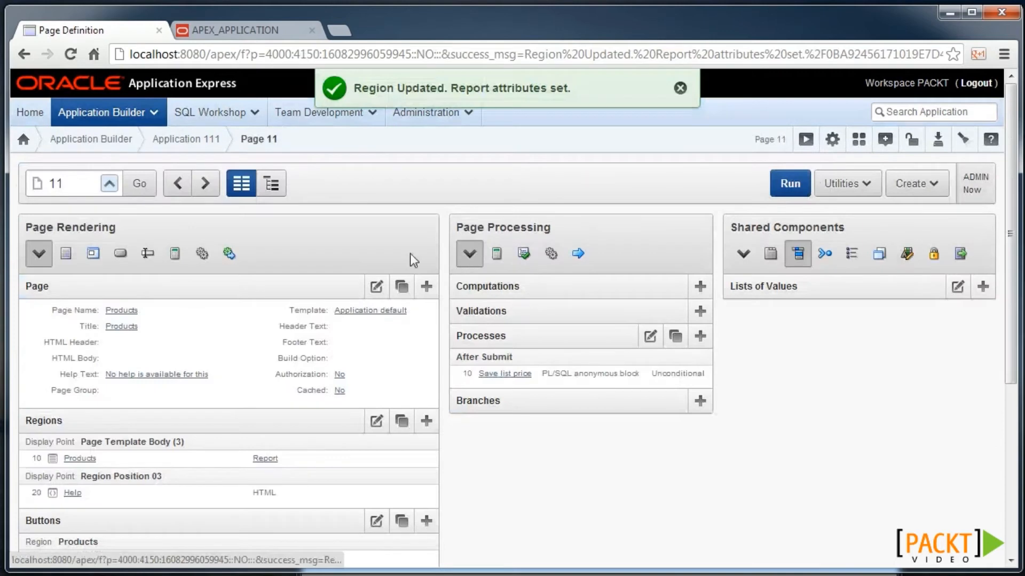
{"action": "left_click", "coordinate": [805, 140]}
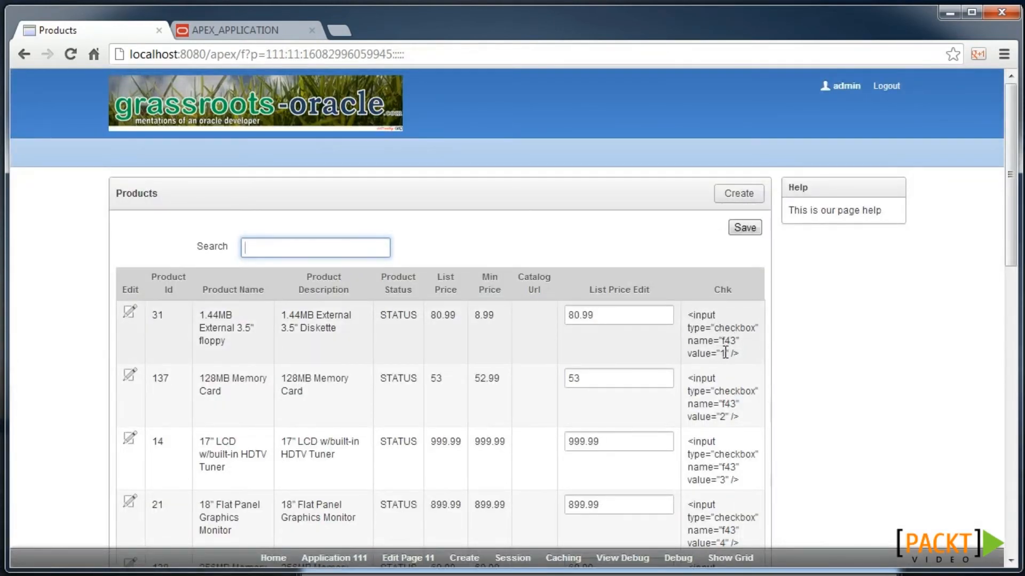
{"action": "left_click", "coordinate": [404, 561]}
- Set the CHK report column's Display As to Standard Report Column and save the report attributes
{"action": "scroll", "coordinate": [216, 434], "scroll_direction": "down", "scroll_amount": 1}
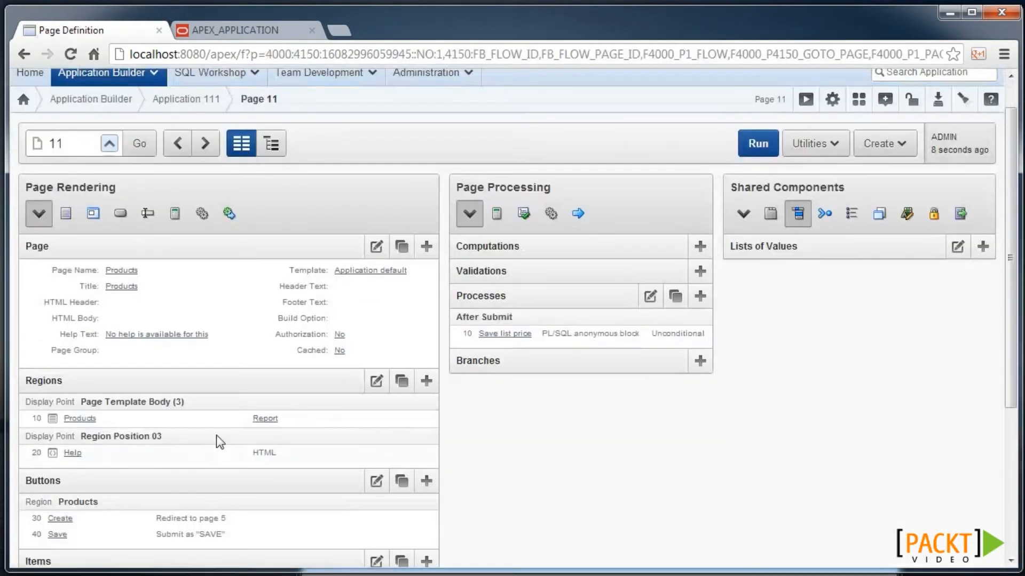
{"action": "left_click", "coordinate": [273, 419]}
{"action": "scroll", "coordinate": [62, 459], "scroll_direction": "down", "scroll_amount": 5}
{"action": "left_click", "coordinate": [45, 434]}
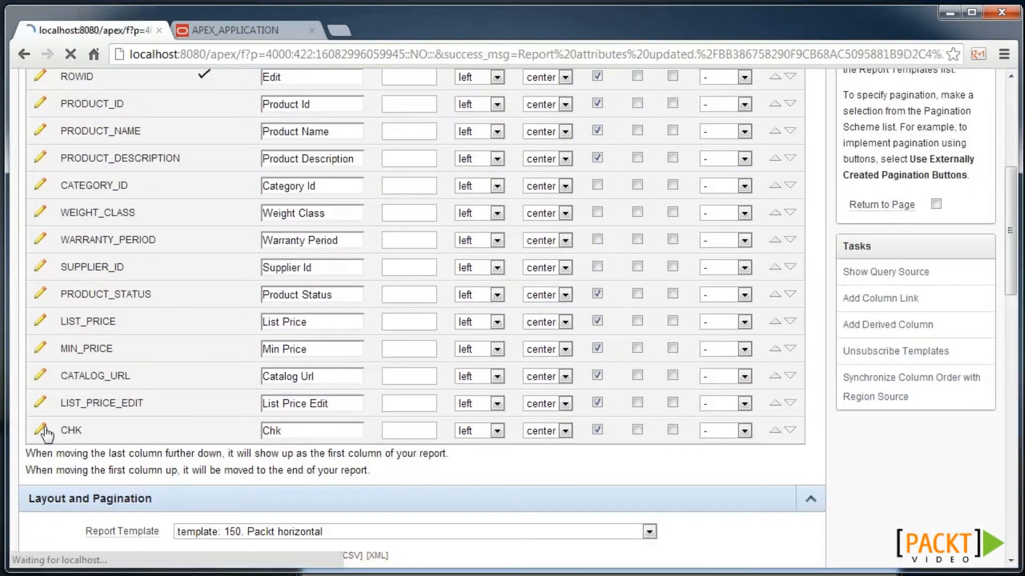
{"action": "left_click", "coordinate": [236, 505]}
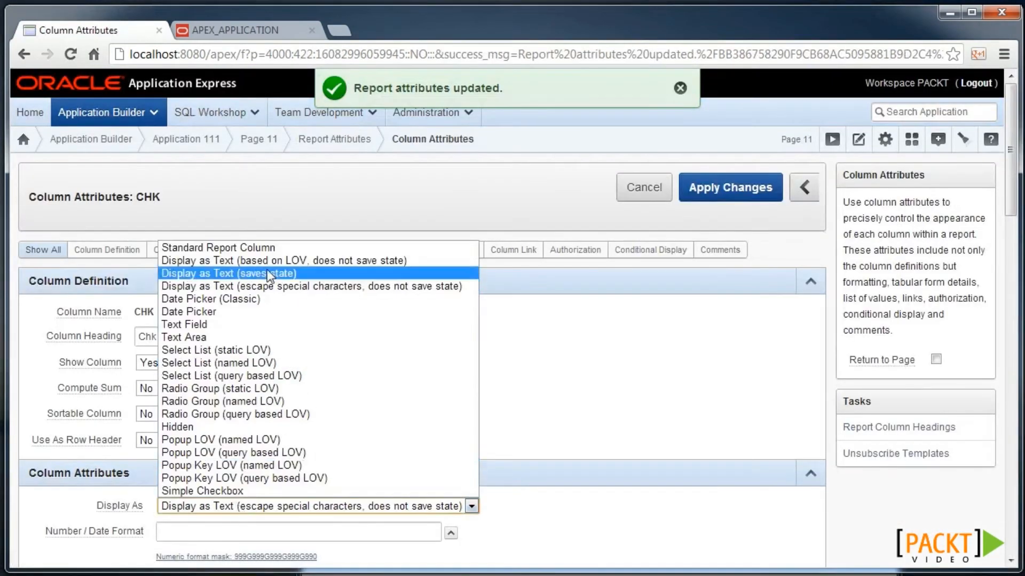
{"action": "left_click", "coordinate": [267, 248]}
{"action": "left_click", "coordinate": [719, 195]}
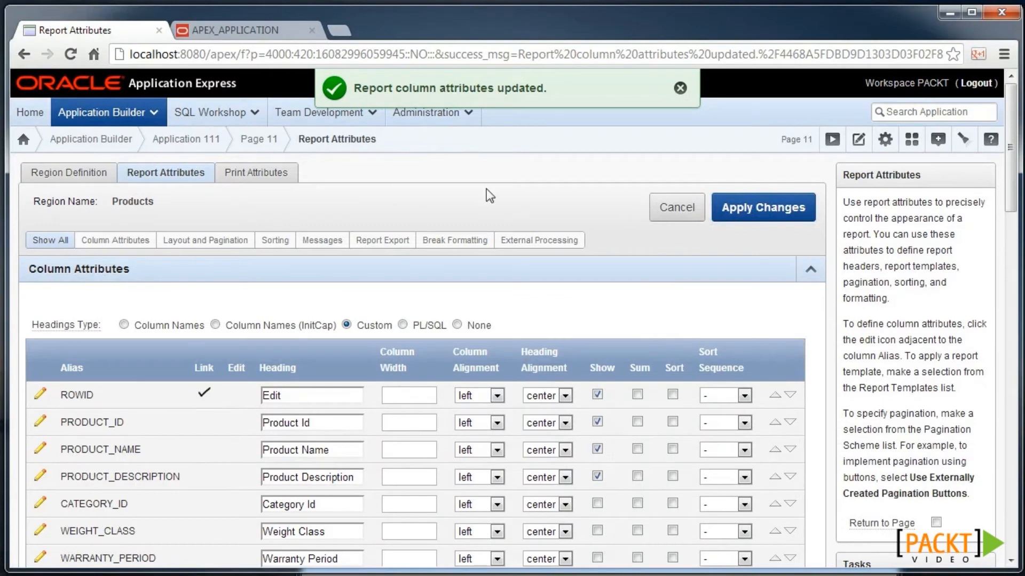
{"action": "left_click", "coordinate": [749, 209]}
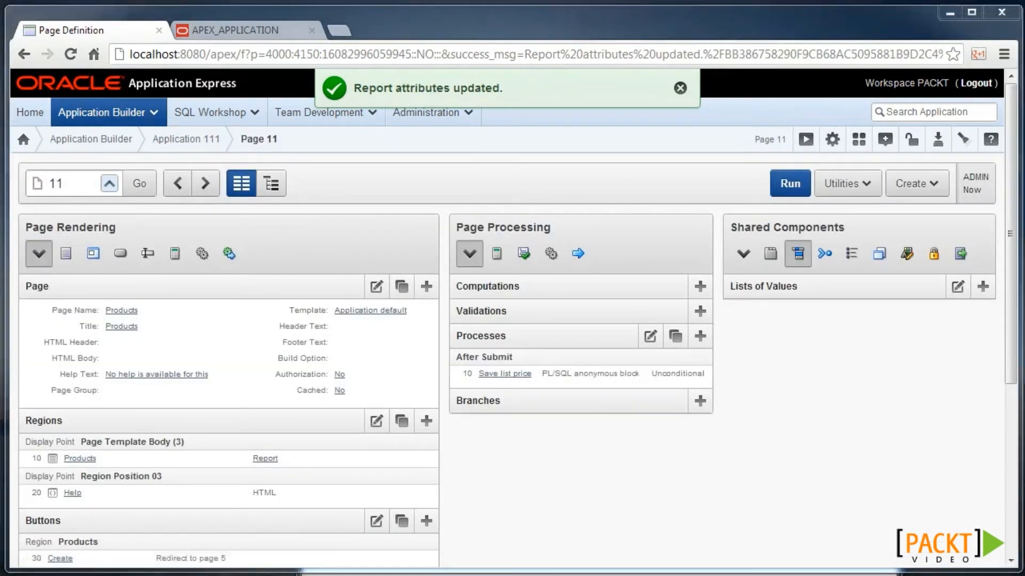
- Replace the Save list price process code with the checkbox-aware version
{"action": "left_click", "coordinate": [517, 374]}
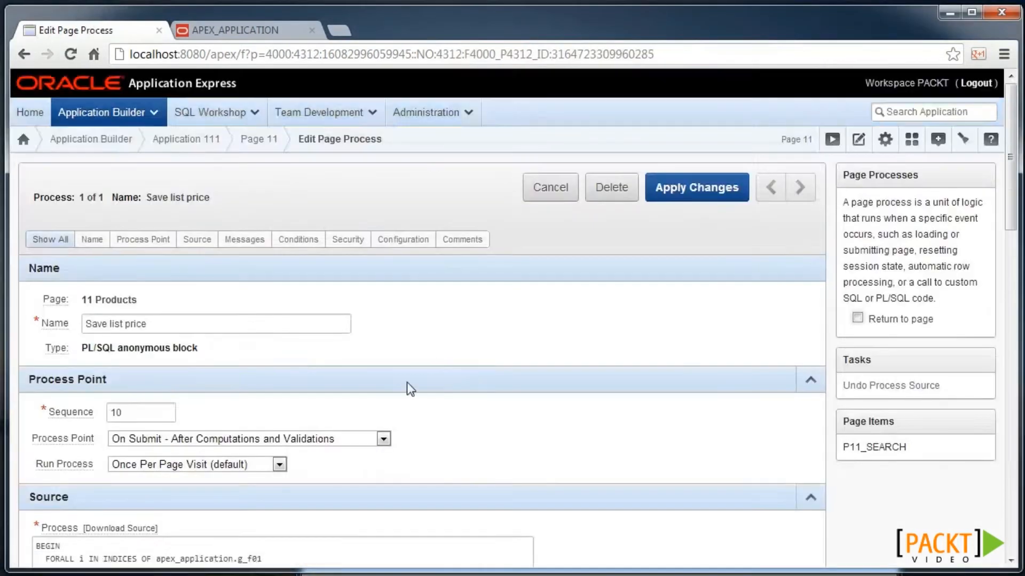
{"action": "scroll", "coordinate": [406, 382], "scroll_direction": "down", "scroll_amount": 4}
{"action": "left_click", "coordinate": [235, 377]}
{"action": "key", "text": "ctrl+a"}
{"action": "key", "text": "ctrl+v"}
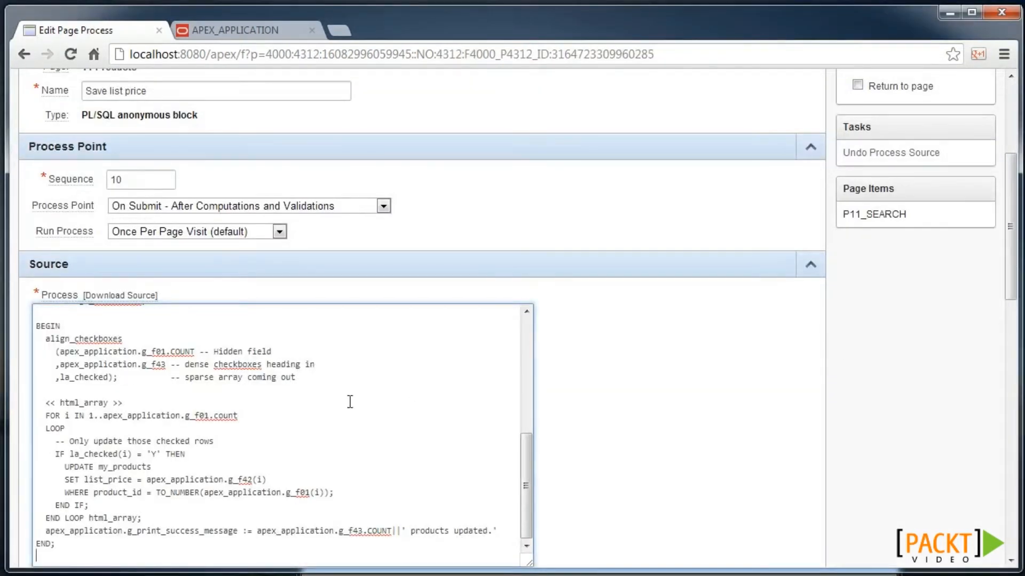
- Enlarge the code box to review the new code, then apply the process changes
{"action": "left_click", "coordinate": [529, 389]}
{"action": "scroll", "coordinate": [629, 342], "scroll_direction": "up", "scroll_amount": 1}
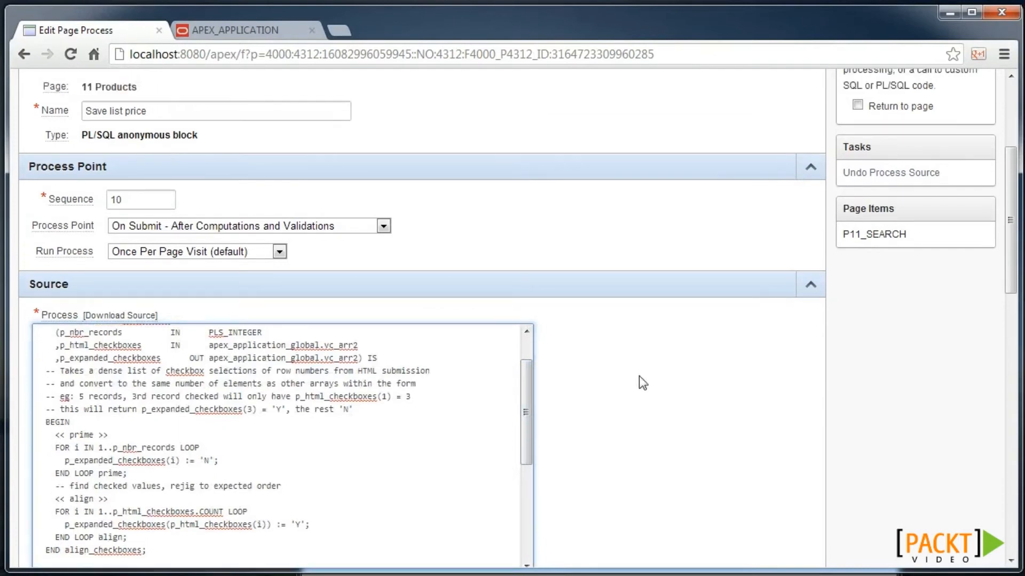
{"action": "scroll", "coordinate": [641, 367], "scroll_direction": "down", "scroll_amount": 3}
{"action": "scroll", "coordinate": [528, 242], "scroll_direction": "up", "scroll_amount": 2}
{"action": "left_click_drag", "start_coordinate": [530, 392], "coordinate": [651, 541]}
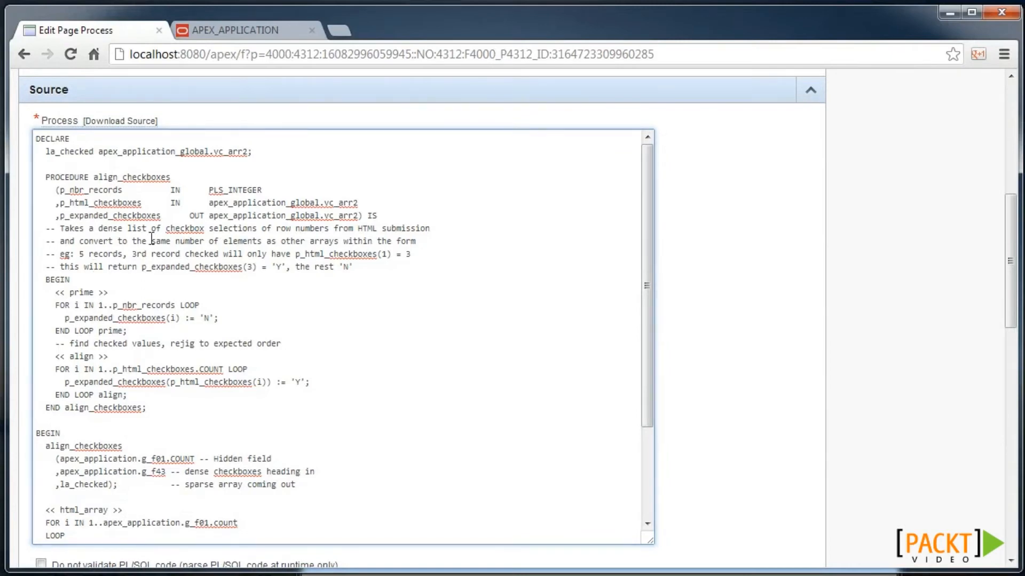
{"action": "left_click_drag", "start_coordinate": [647, 276], "coordinate": [618, 407]}
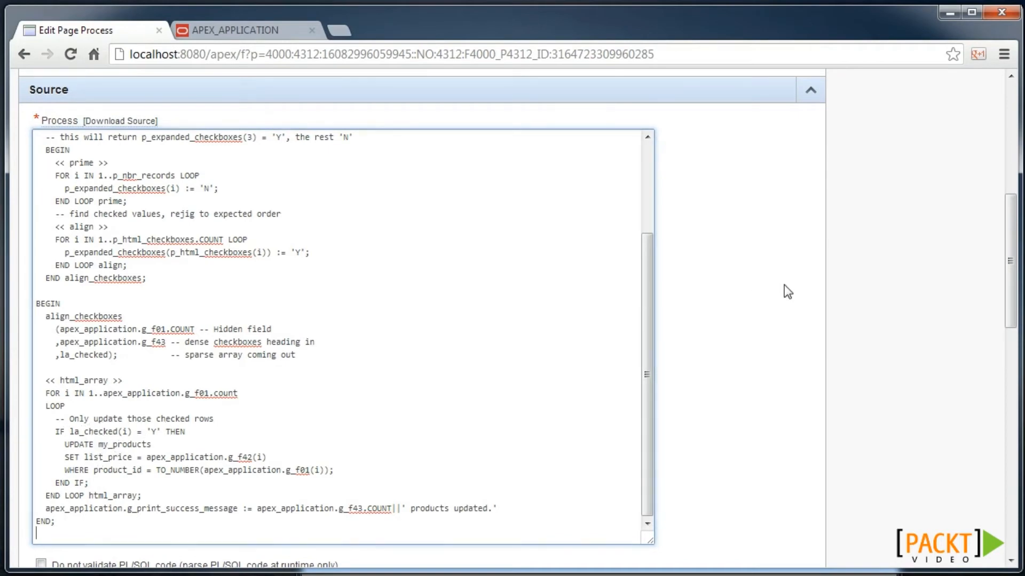
{"action": "scroll", "coordinate": [789, 281], "scroll_direction": "up", "scroll_amount": 8}
{"action": "left_click", "coordinate": [703, 193]}
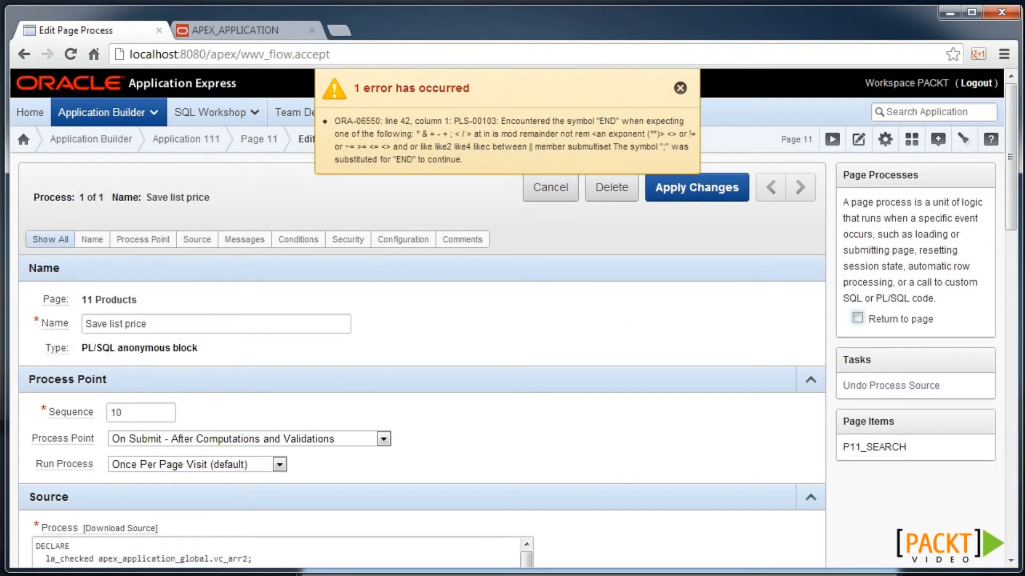
{"action": "scroll", "coordinate": [516, 491], "scroll_direction": "down", "scroll_amount": 5}
{"action": "scroll", "coordinate": [718, 335], "scroll_direction": "up", "scroll_amount": 3}
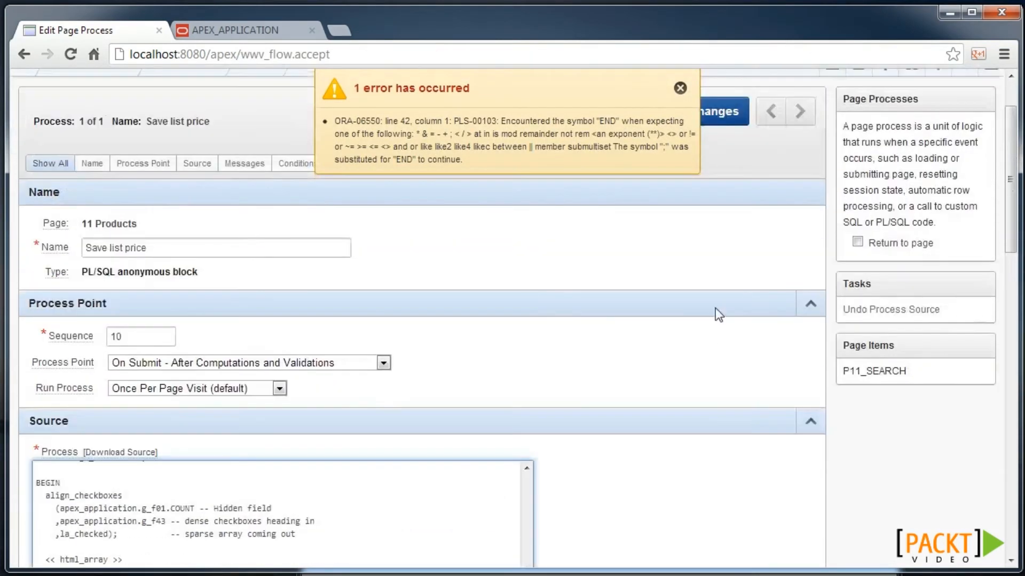
{"action": "scroll", "coordinate": [718, 334], "scroll_direction": "up", "scroll_amount": 2}
{"action": "left_click", "coordinate": [707, 199]}
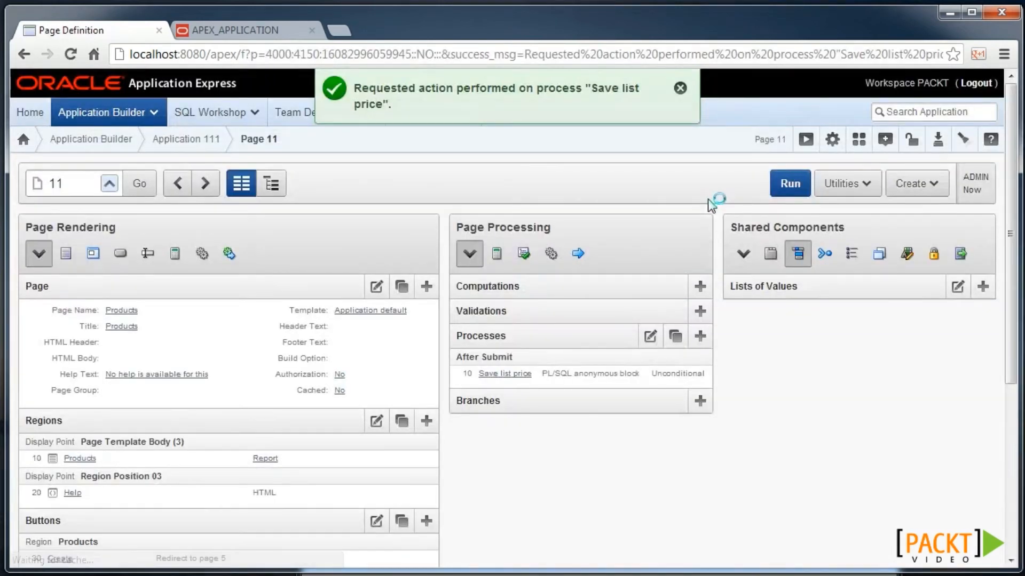
- Run page 11, edit two list prices (first to 81), check only row 1, and save
{"action": "left_click", "coordinate": [806, 141]}
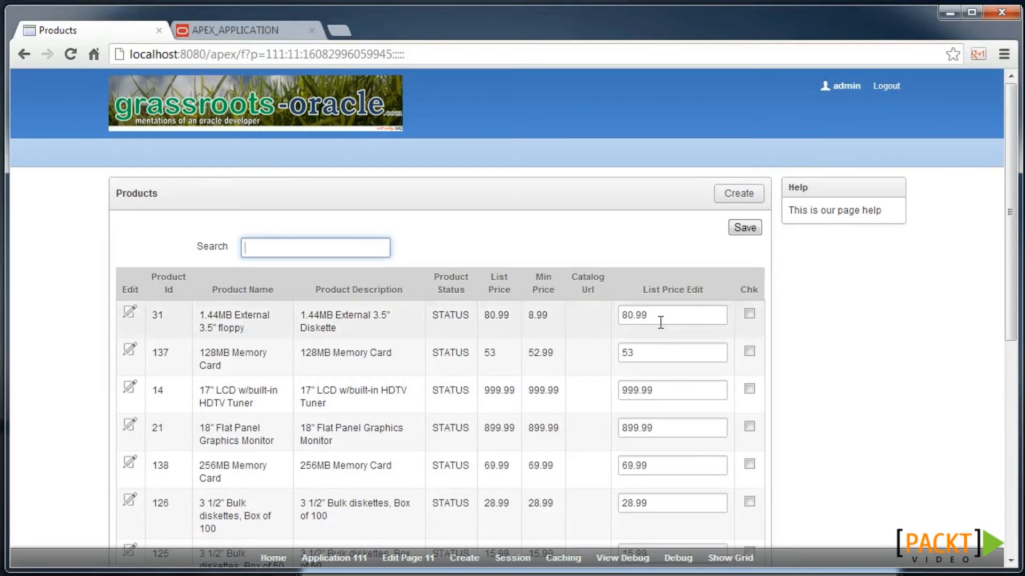
{"action": "left_click", "coordinate": [634, 316]}
{"action": "left_click_drag", "start_coordinate": [628, 315], "coordinate": [667, 313]}
{"action": "type", "text": "1"}
{"action": "double_click", "coordinate": [658, 390]}
{"action": "type", "text": "99"}
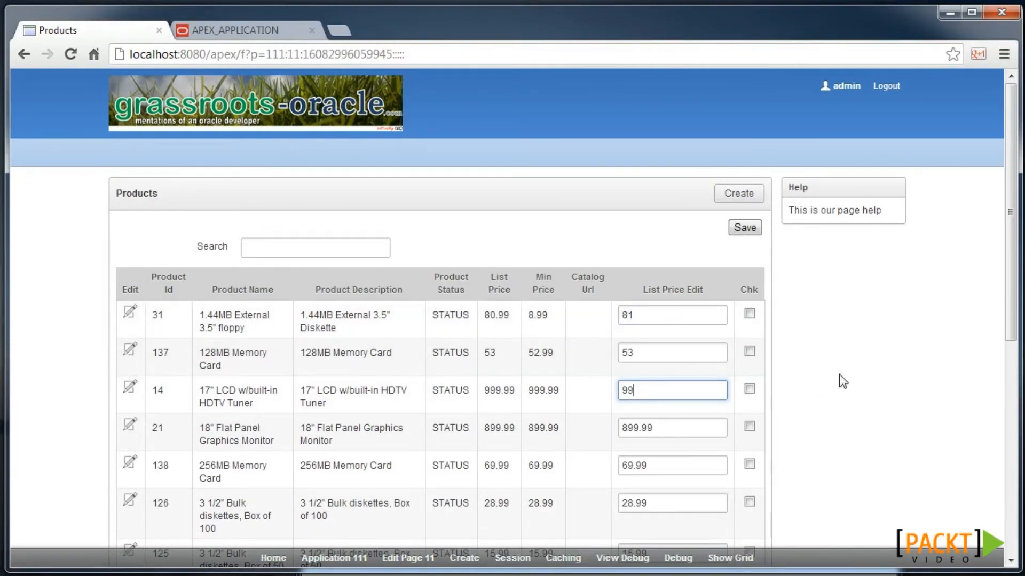
{"action": "left_click", "coordinate": [750, 314]}
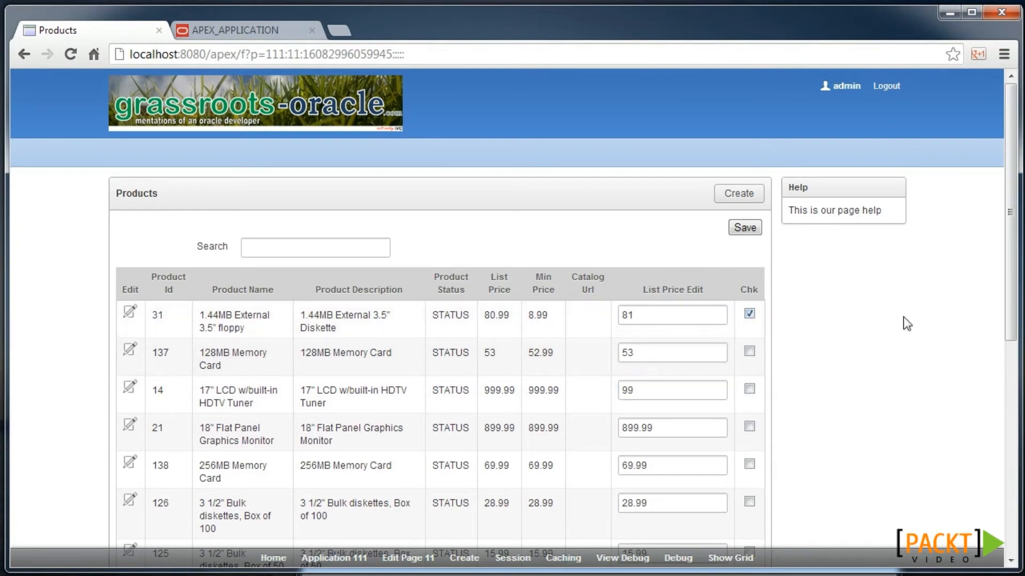
{"action": "left_click", "coordinate": [744, 231]}
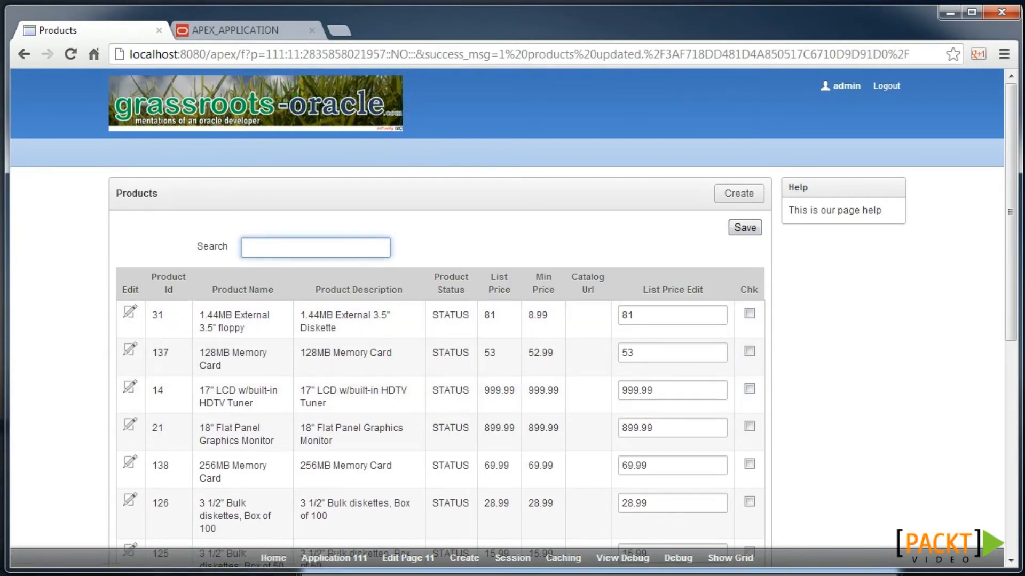
{"action": "key", "text": "alt+Tab"}
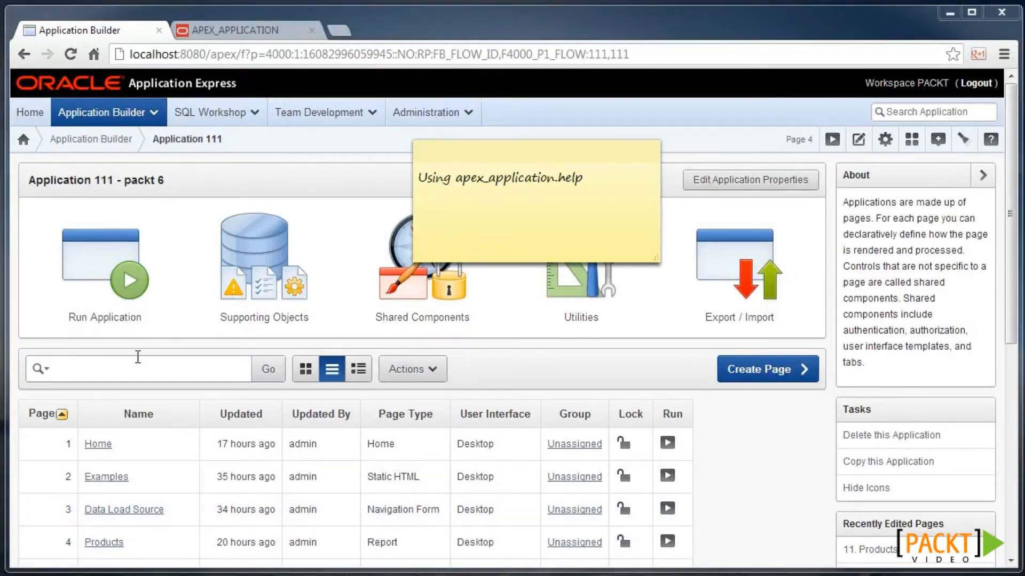
- Run the application and open page 4 Products' page attributes in the builder
{"action": "left_click", "coordinate": [113, 291]}
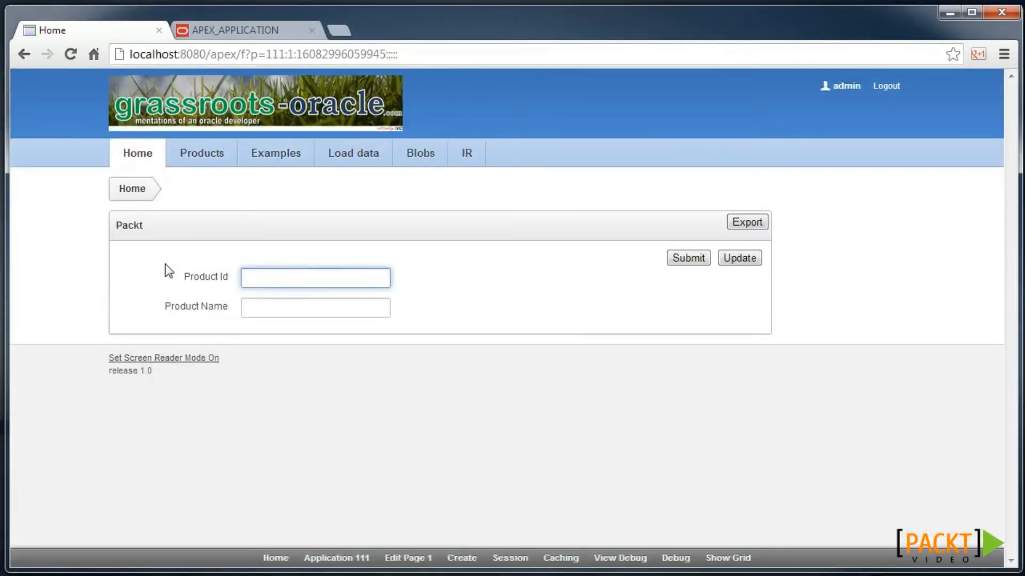
{"action": "left_click", "coordinate": [206, 166]}
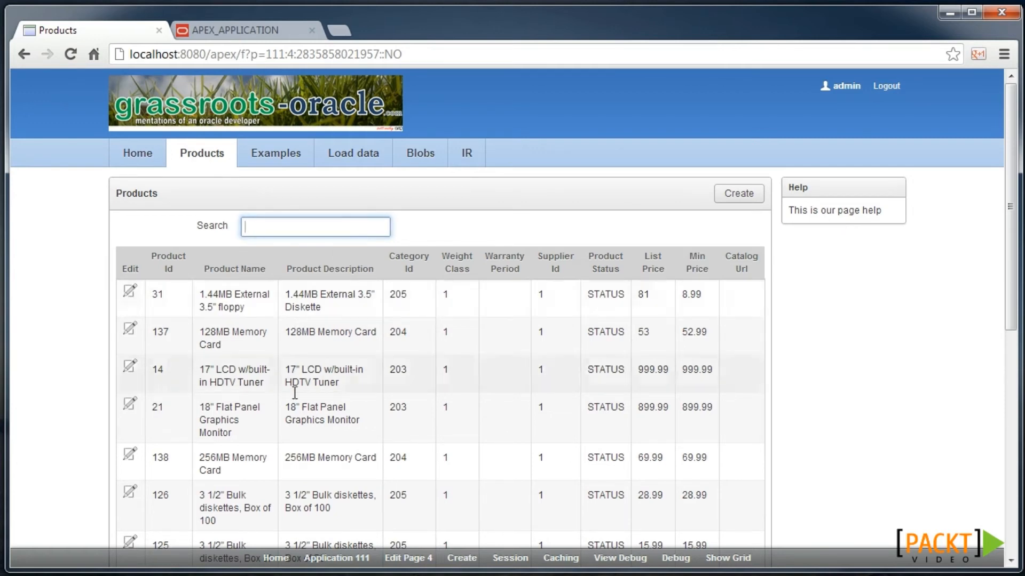
{"action": "left_click", "coordinate": [395, 555]}
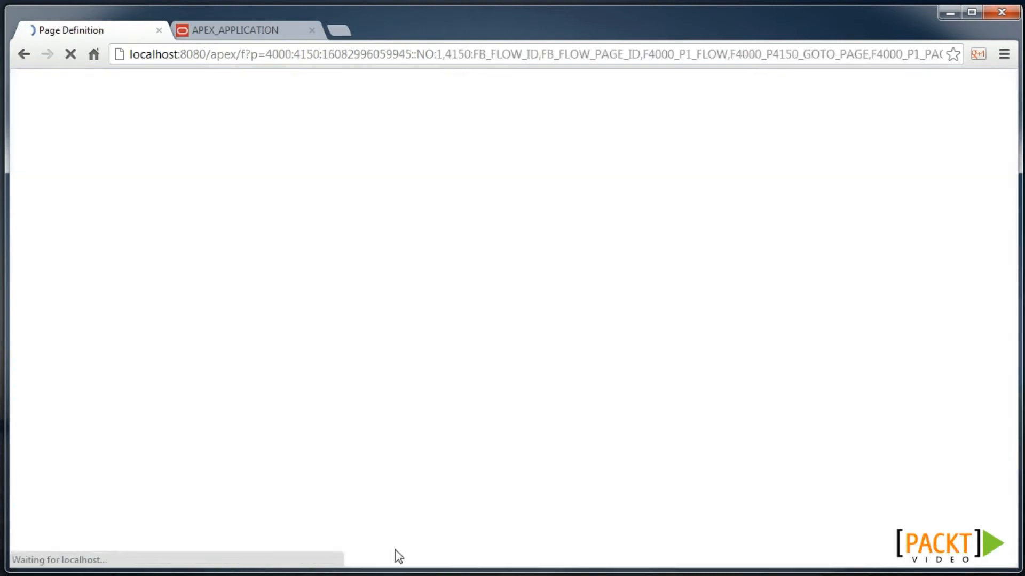
{"action": "left_click", "coordinate": [379, 291]}
- Replace page 4's help text with 'search for a product' and apply changes
{"action": "scroll", "coordinate": [380, 289], "scroll_direction": "down", "scroll_amount": 20}
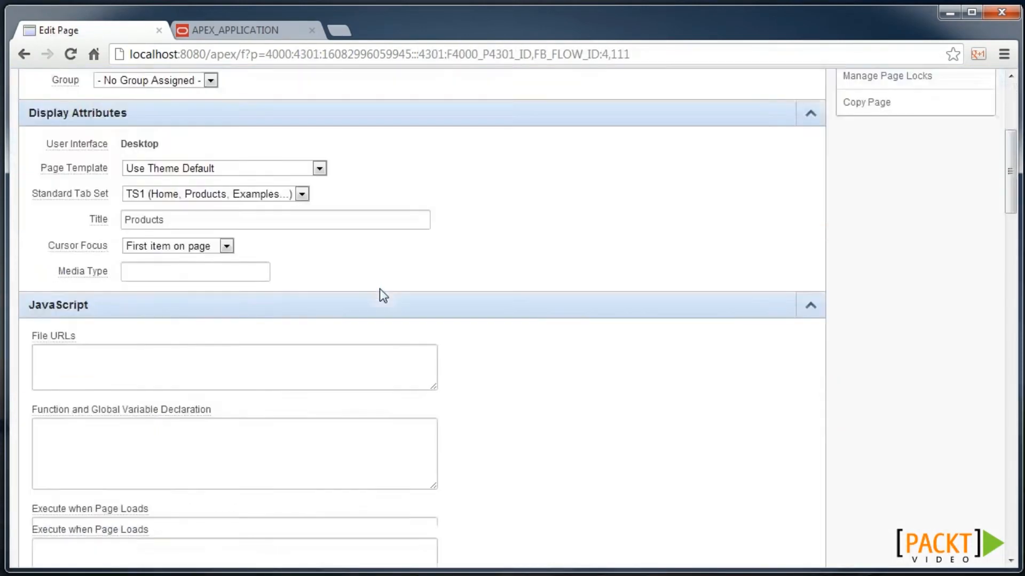
{"action": "scroll", "coordinate": [380, 292], "scroll_direction": "down", "scroll_amount": 15}
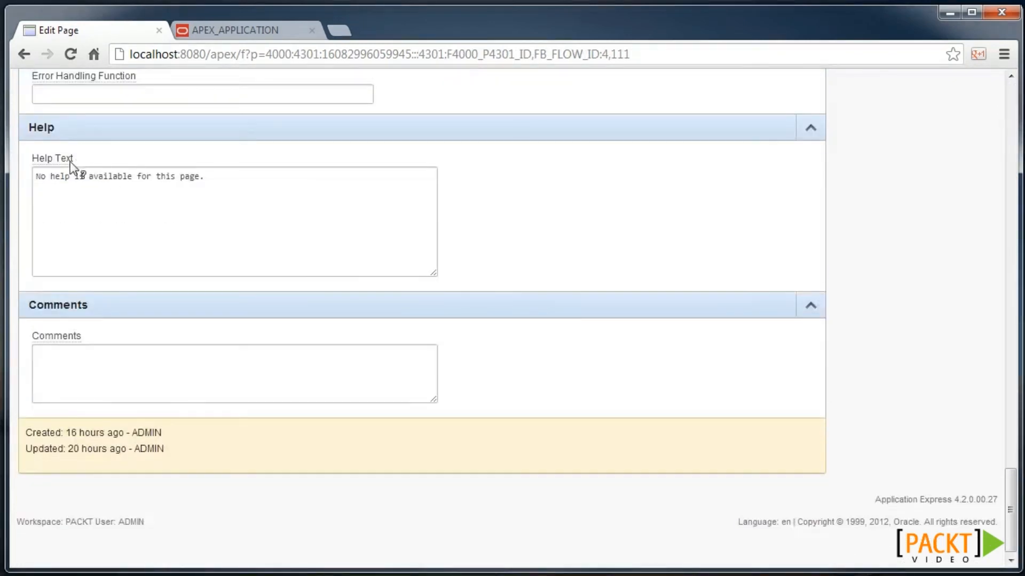
{"action": "left_click", "coordinate": [226, 190]}
{"action": "key", "text": "ctrl+a"}
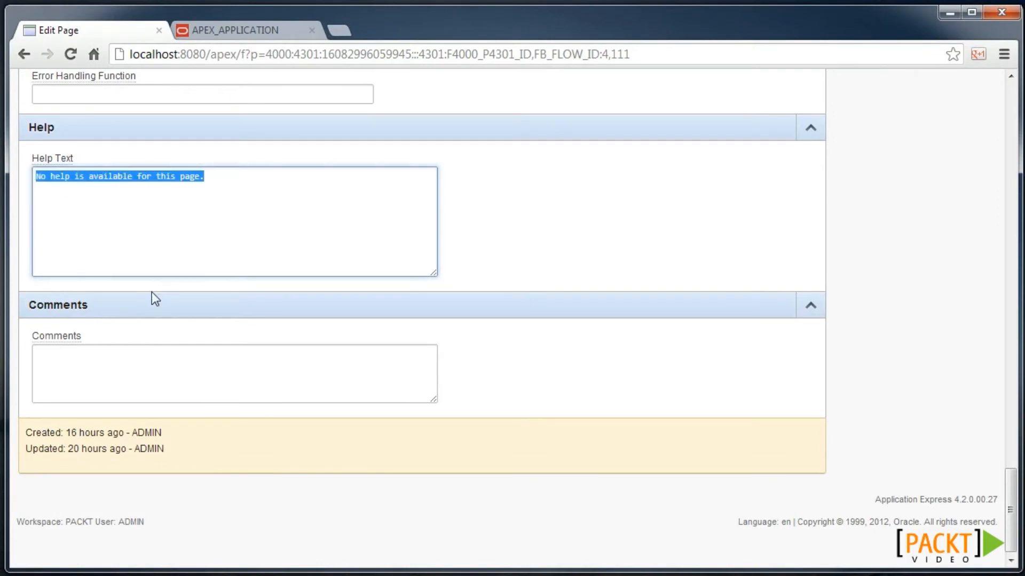
{"action": "type", "text": "search for a product"}
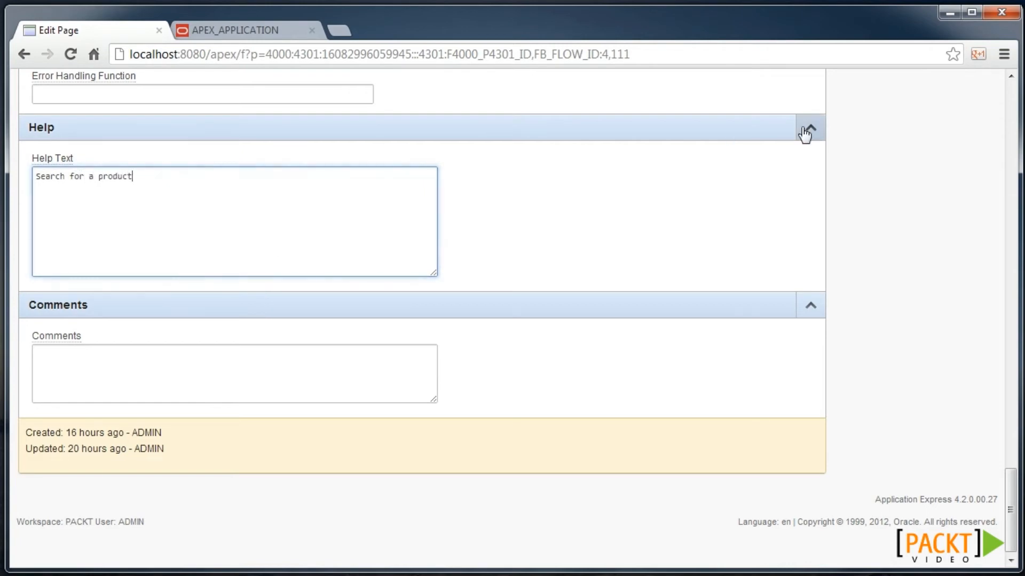
{"action": "scroll", "coordinate": [787, 134], "scroll_direction": "up", "scroll_amount": 15}
{"action": "left_click", "coordinate": [710, 187]}
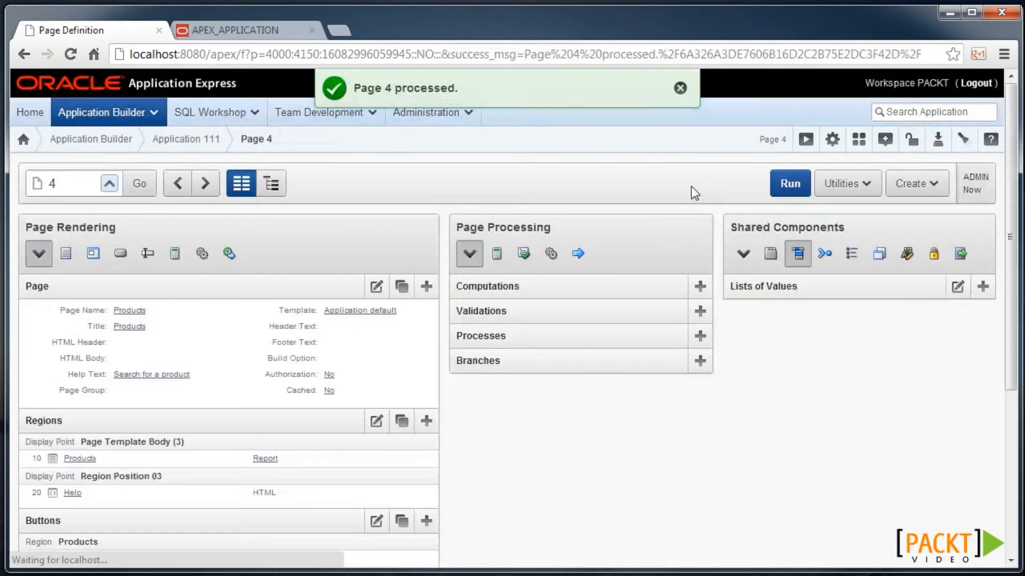
{"action": "scroll", "coordinate": [240, 293], "scroll_direction": "down", "scroll_amount": 3}
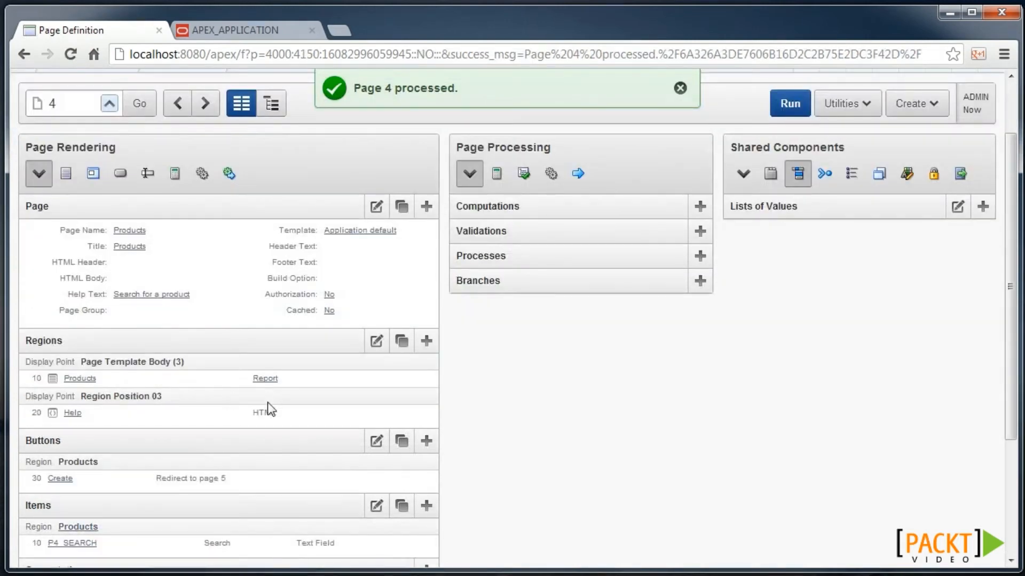
{"action": "scroll", "coordinate": [273, 401], "scroll_direction": "down", "scroll_amount": 1}
- Enter 'Use this field to help find products' as P4_SEARCH's help text and save
{"action": "left_click", "coordinate": [88, 509]}
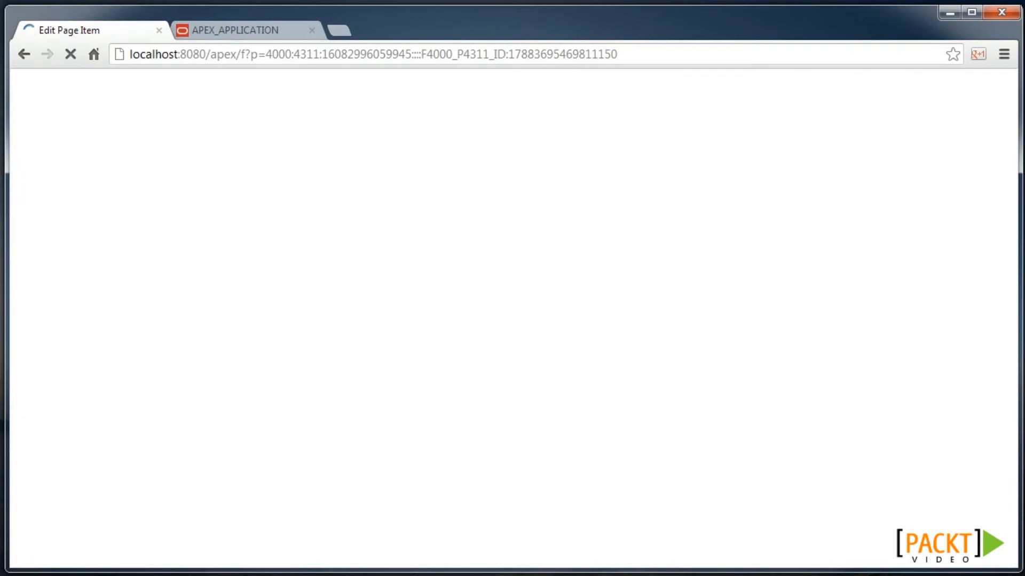
{"action": "scroll", "coordinate": [99, 489], "scroll_direction": "down", "scroll_amount": 20}
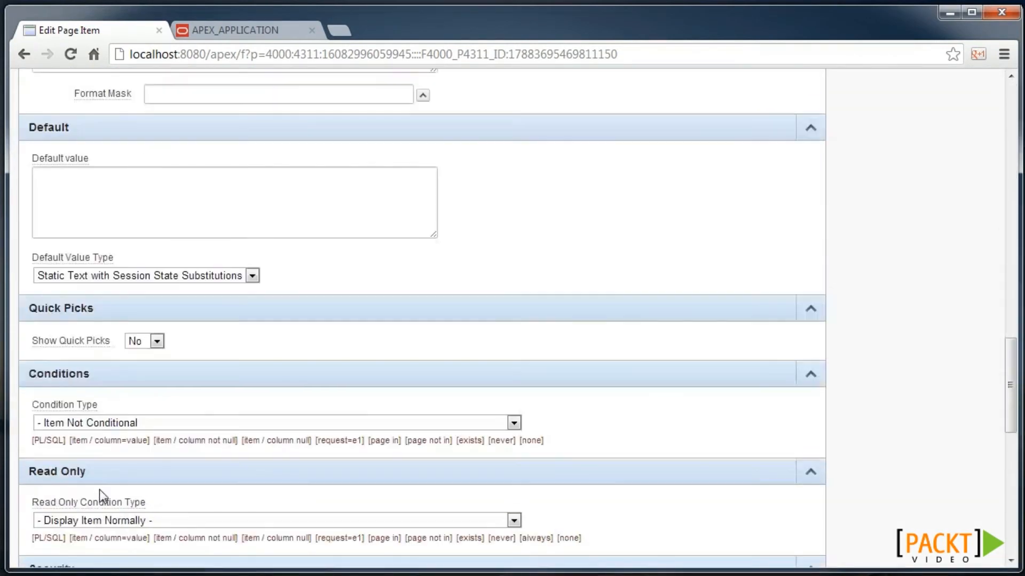
{"action": "scroll", "coordinate": [100, 489], "scroll_direction": "down", "scroll_amount": 10}
{"action": "left_click", "coordinate": [111, 377]}
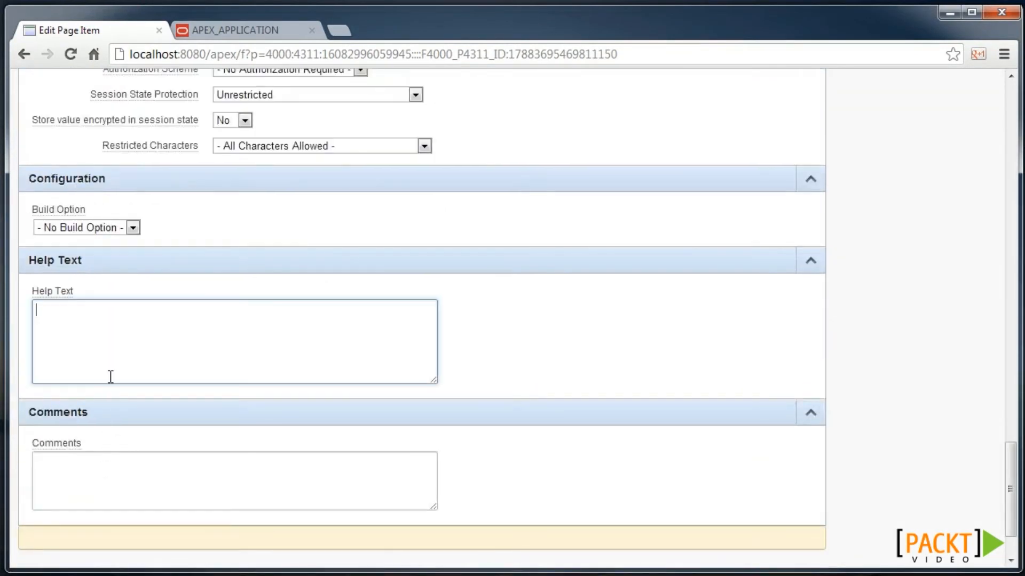
{"action": "type", "text": "Use this field to help find pro"}
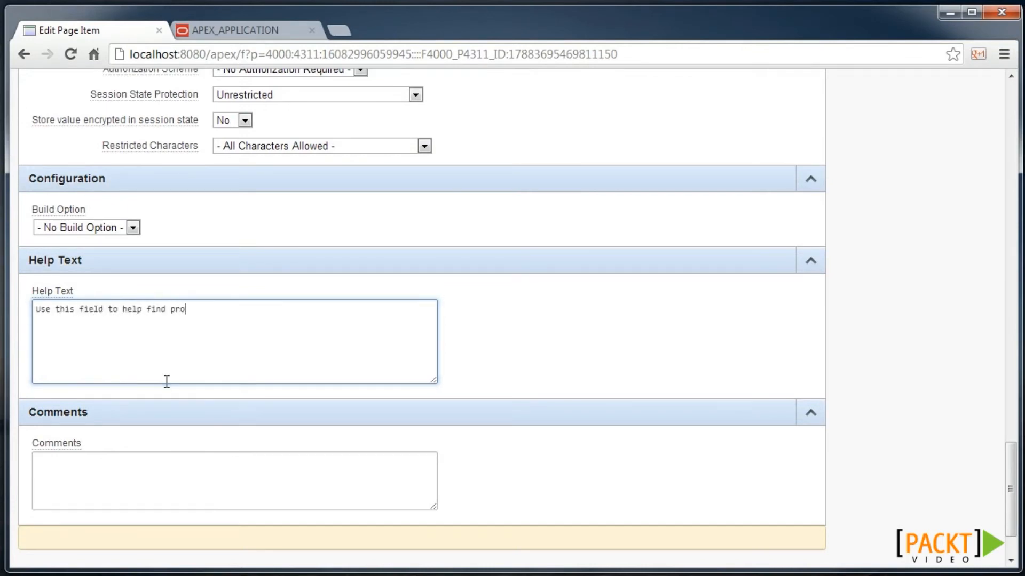
{"action": "type", "text": "ducts"}
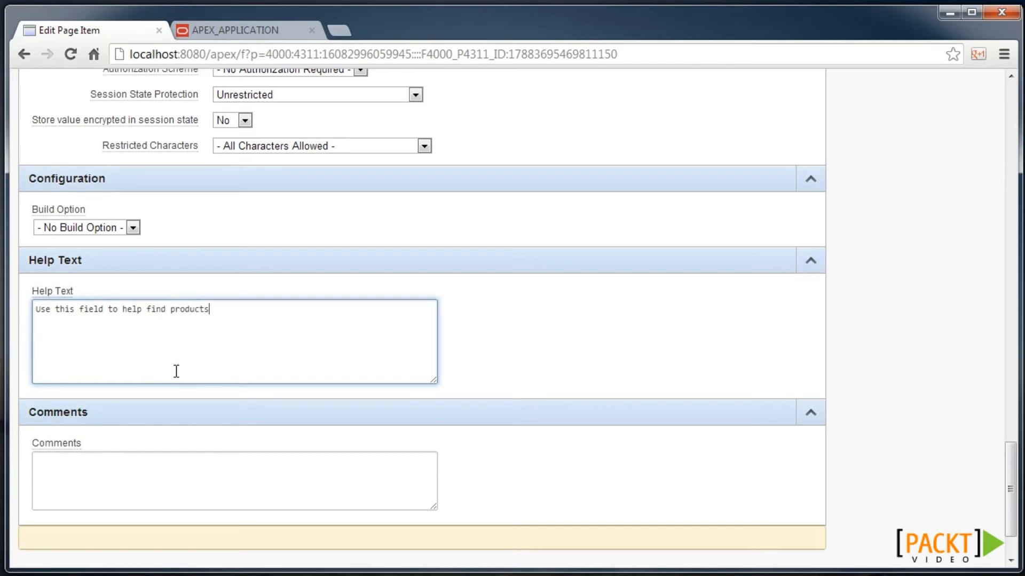
{"action": "left_click", "coordinate": [810, 262]}
{"action": "left_click", "coordinate": [713, 190]}
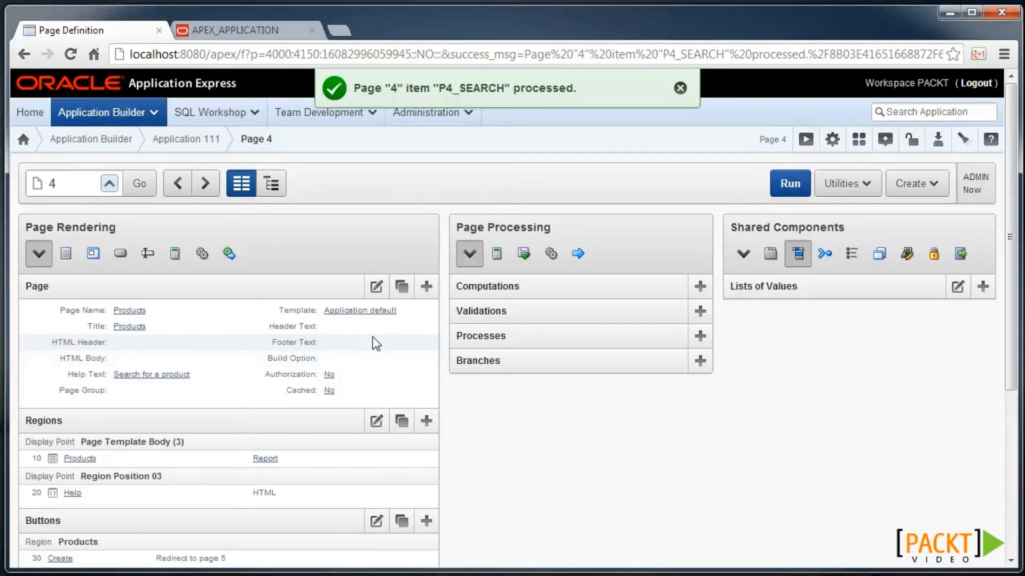
- Start a PL/SQL Dynamic Content region titled 'Help' in Region Position 3 on page 4
{"action": "left_click", "coordinate": [426, 421]}
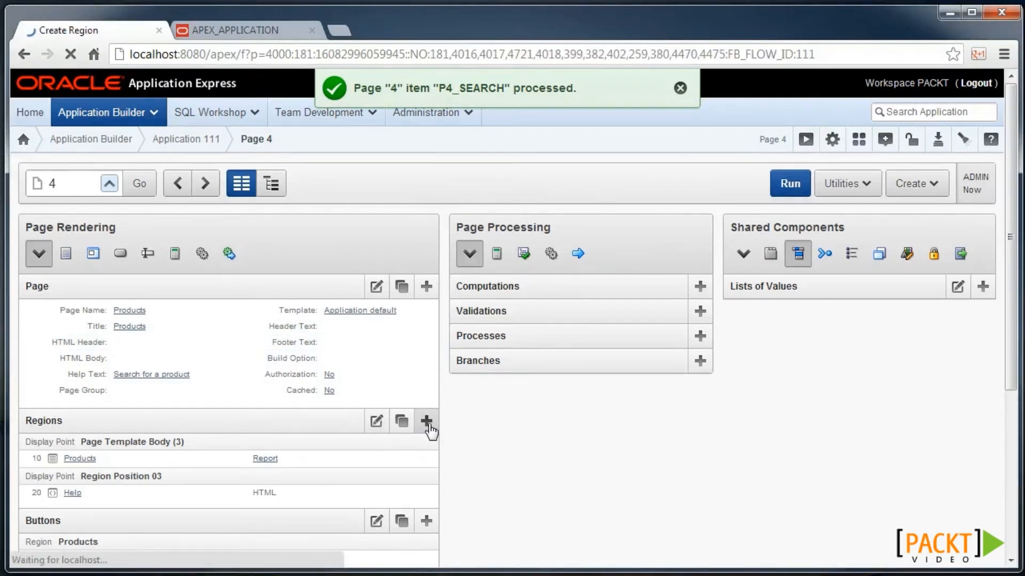
{"action": "scroll", "coordinate": [459, 422], "scroll_direction": "down", "scroll_amount": 3}
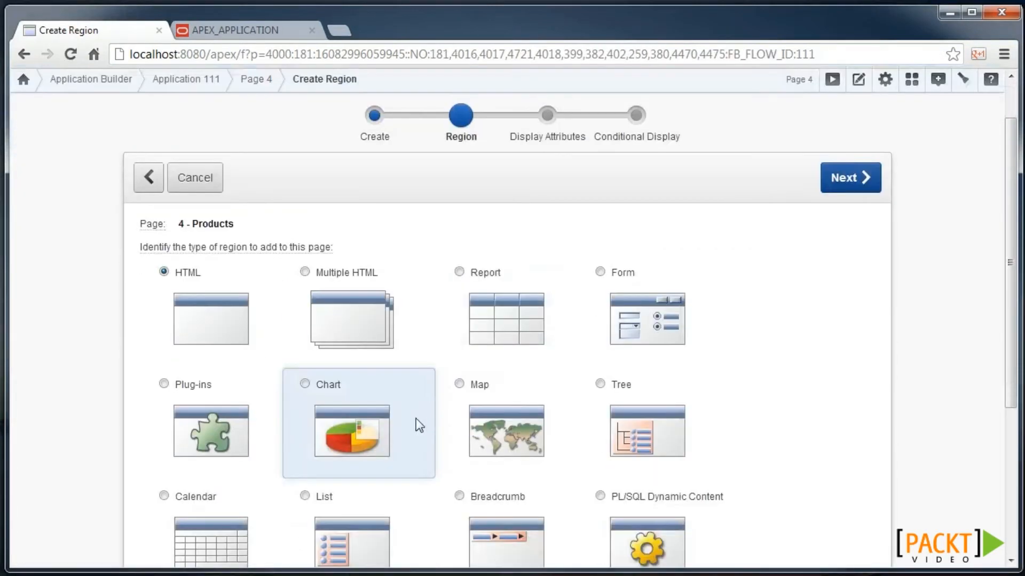
{"action": "scroll", "coordinate": [416, 419], "scroll_direction": "down", "scroll_amount": 1}
{"action": "left_click", "coordinate": [664, 456]}
{"action": "type", "text": "Help"}
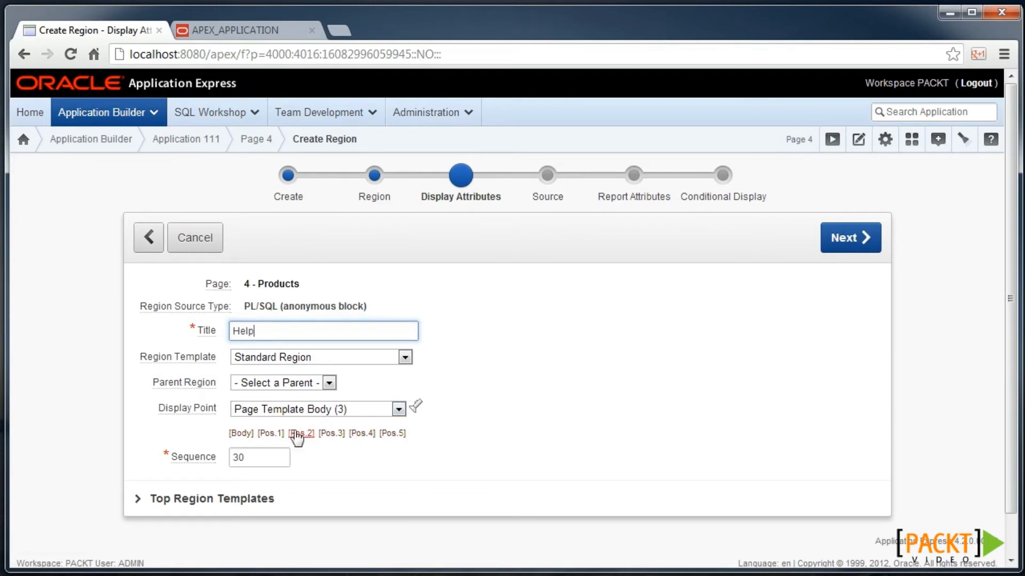
{"action": "left_click", "coordinate": [318, 409]}
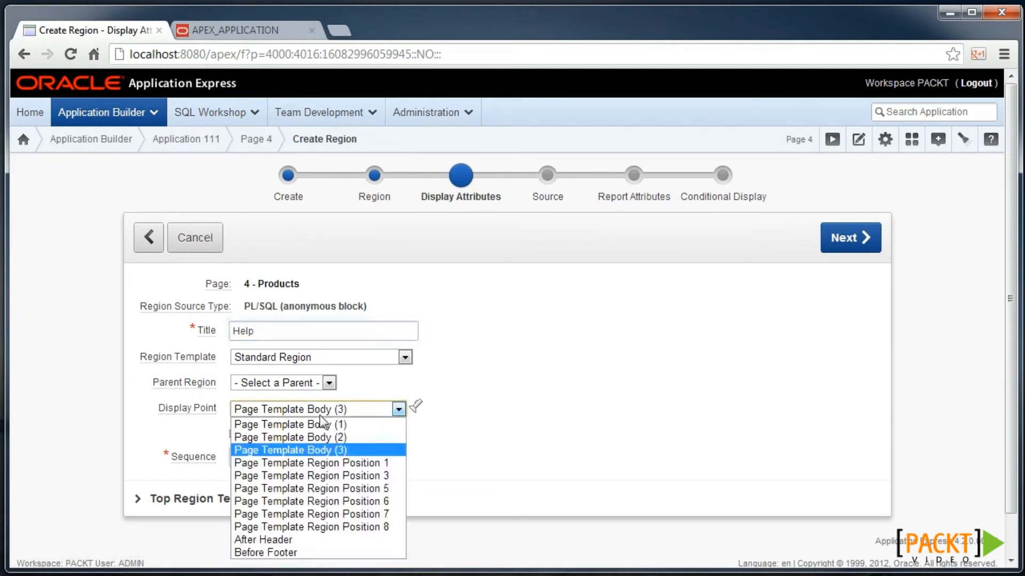
{"action": "left_click", "coordinate": [357, 475]}
- Paste the apex_application.help block as the region source, create it, and run page 4
{"action": "left_click", "coordinate": [848, 238]}
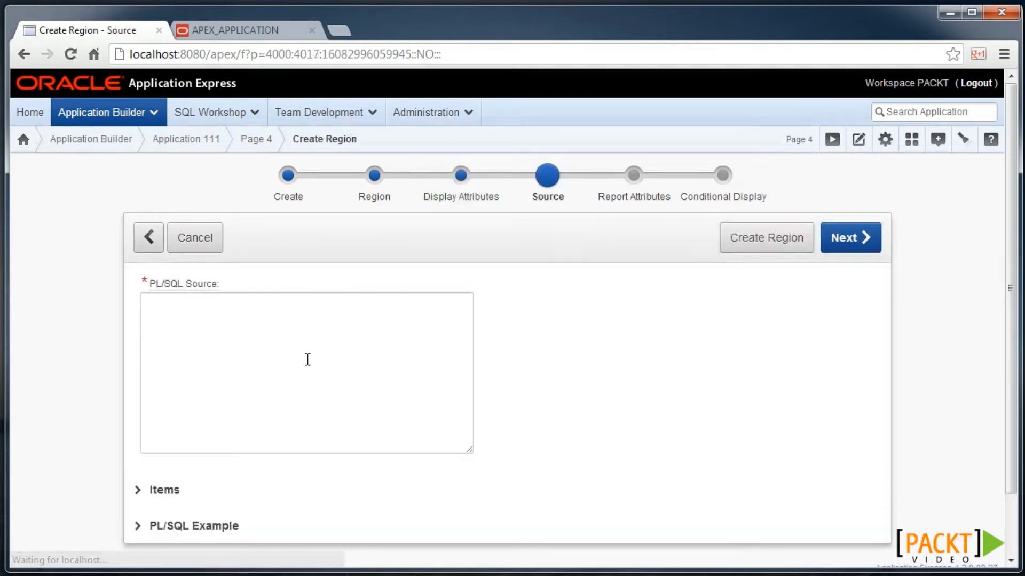
{"action": "type", "text": "apex_application.help(   p_flow_id        => :APP_ID  ,p_flow_step_id   => :APP_PAGE_ID  ,p_show_item_help => 'YES'  ,p_show_regions   => 'NO' ,p_after_prompt_html => '</b></p>&nbsp;&nbsp;' );"}
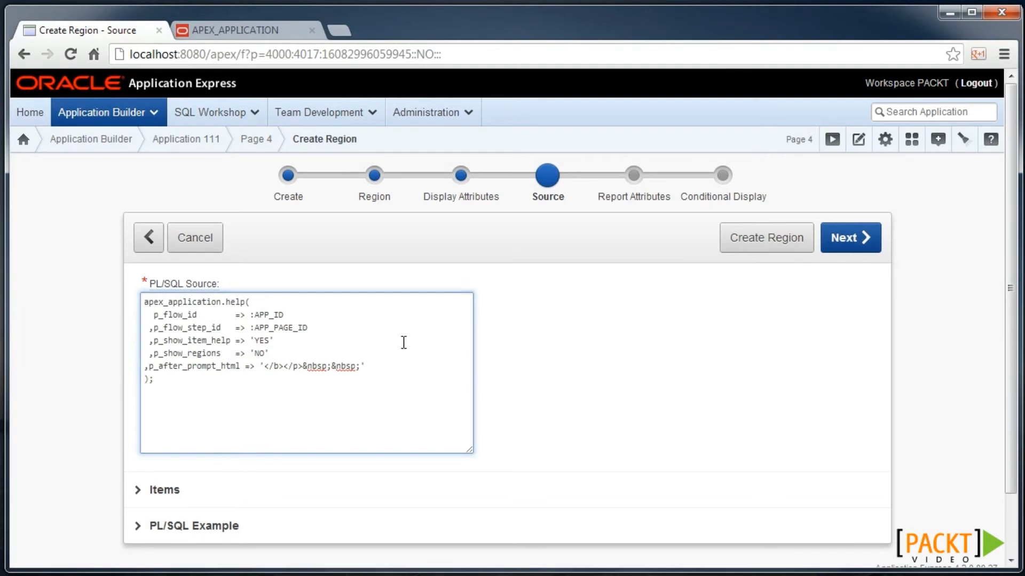
{"action": "left_click", "coordinate": [859, 250]}
{"action": "left_click", "coordinate": [831, 239]}
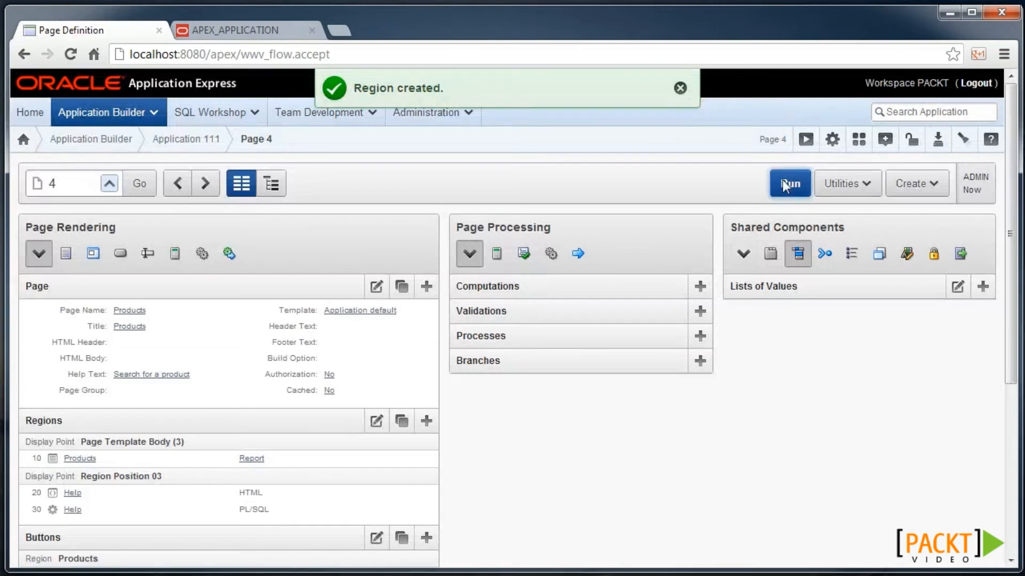
{"action": "left_click", "coordinate": [783, 181]}
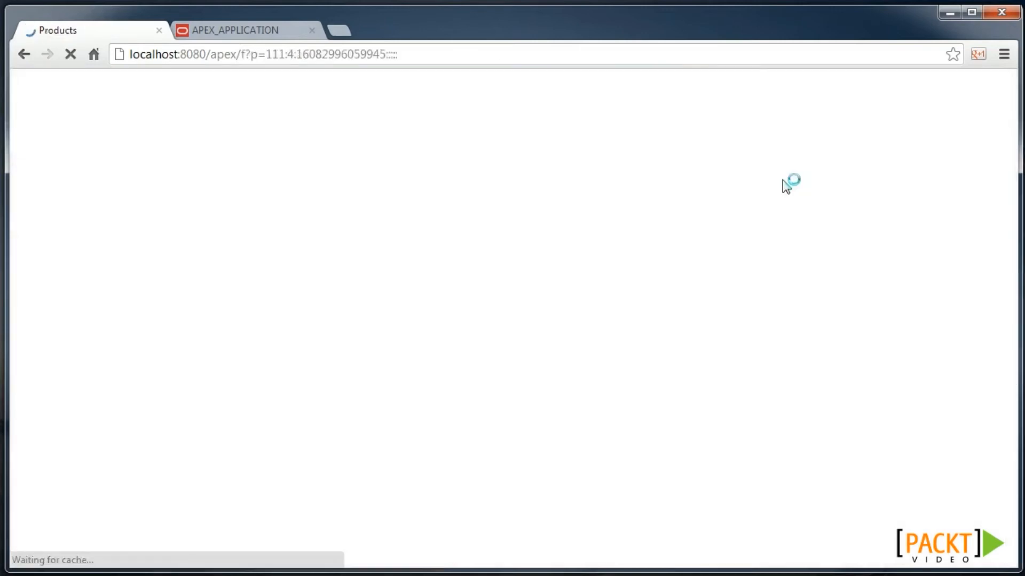
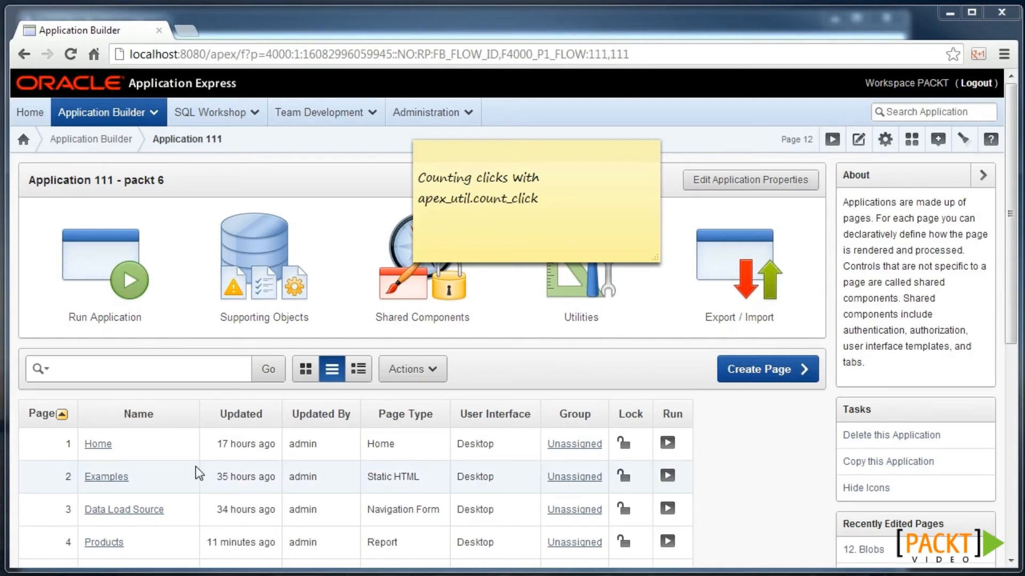
- Open the page 12 Blobs definition in application 111
{"action": "scroll", "coordinate": [197, 462], "scroll_direction": "down", "scroll_amount": 1}
{"action": "scroll", "coordinate": [200, 459], "scroll_direction": "down", "scroll_amount": 3}
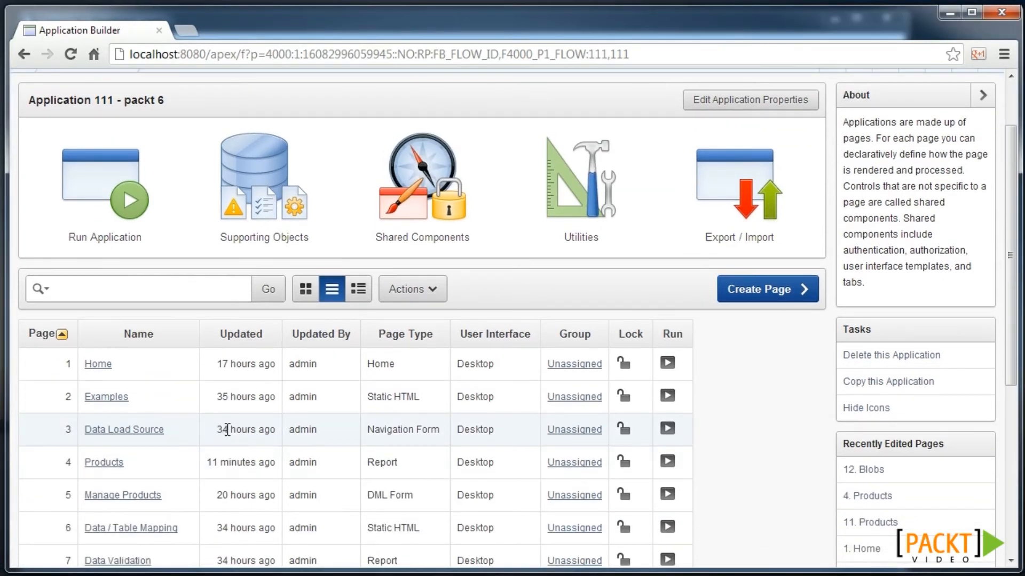
{"action": "scroll", "coordinate": [228, 430], "scroll_direction": "down", "scroll_amount": 10}
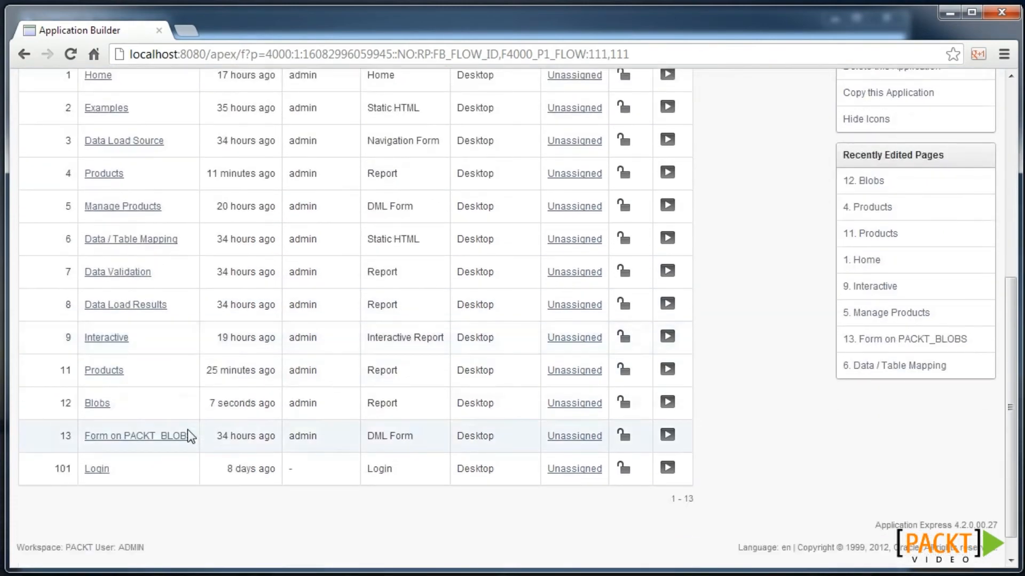
{"action": "left_click", "coordinate": [97, 404]}
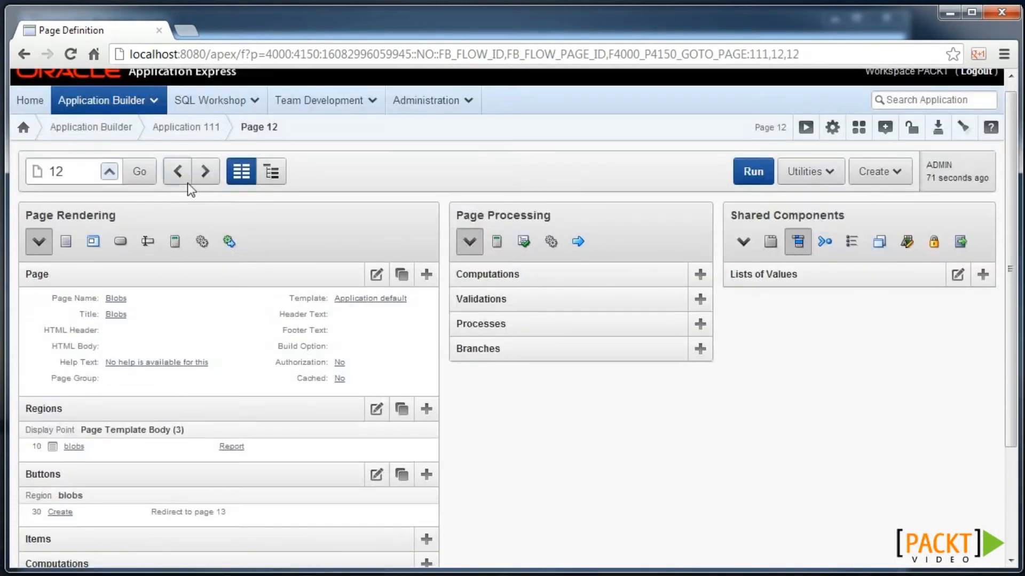
{"action": "left_click", "coordinate": [203, 170]}
{"action": "left_click", "coordinate": [178, 147]}
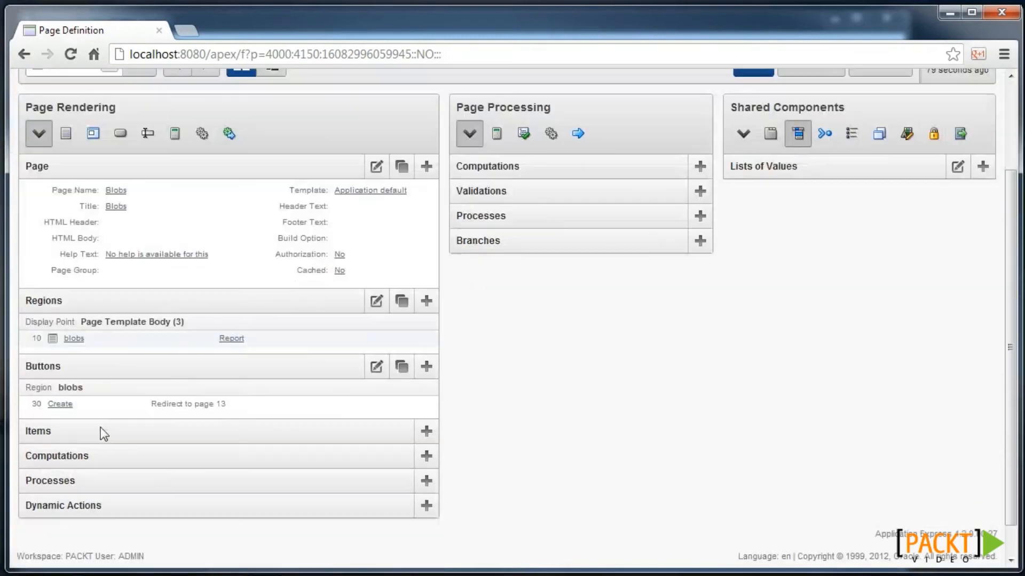
- Check the blobs report's BLOB column settings, then run page 12 to see zeke.mp4's Download link
{"action": "left_click", "coordinate": [221, 339]}
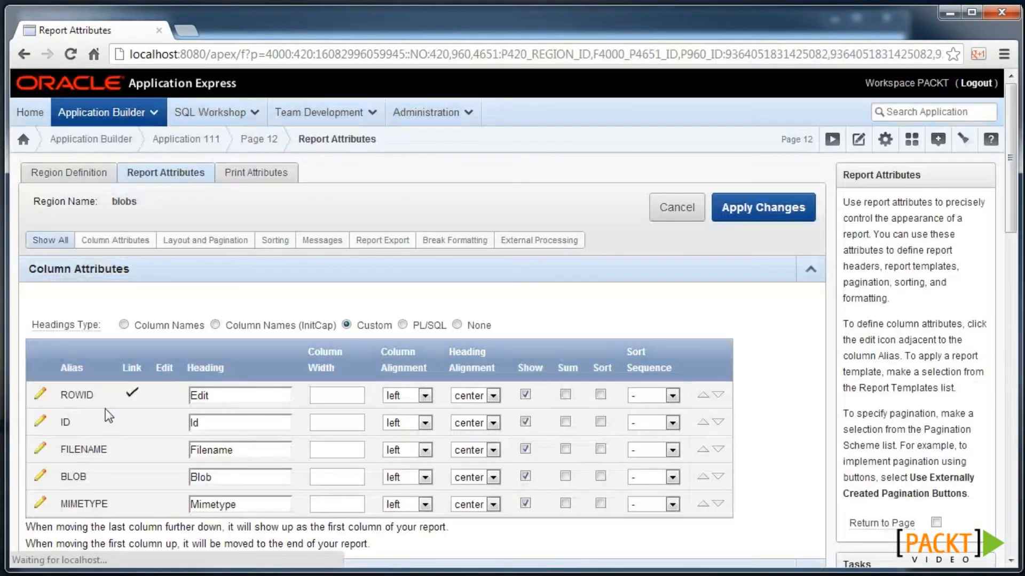
{"action": "left_click", "coordinate": [40, 476]}
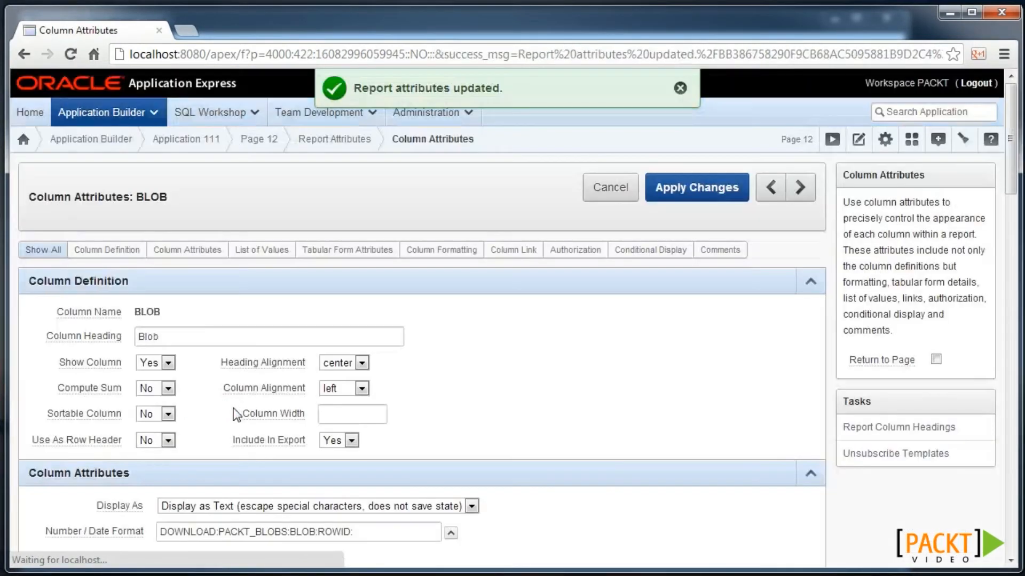
{"action": "scroll", "coordinate": [254, 437], "scroll_direction": "down", "scroll_amount": 1}
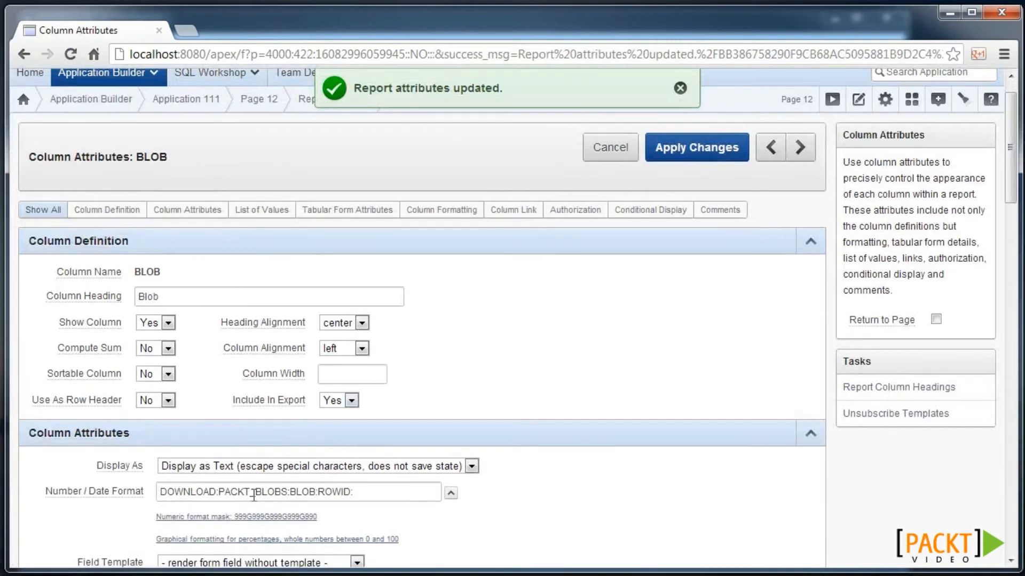
{"action": "scroll", "coordinate": [624, 387], "scroll_direction": "up", "scroll_amount": 1}
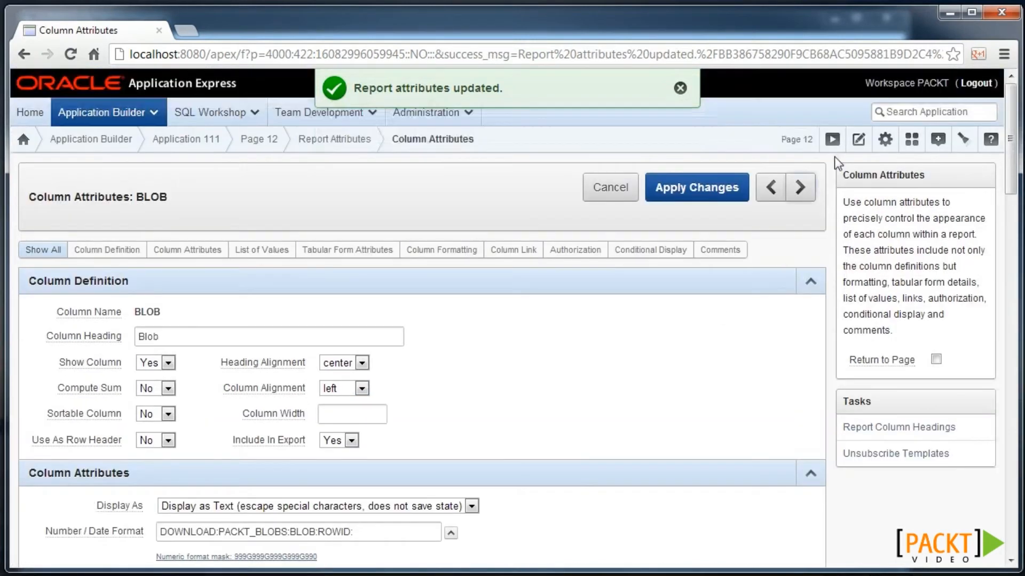
{"action": "left_click", "coordinate": [832, 140]}
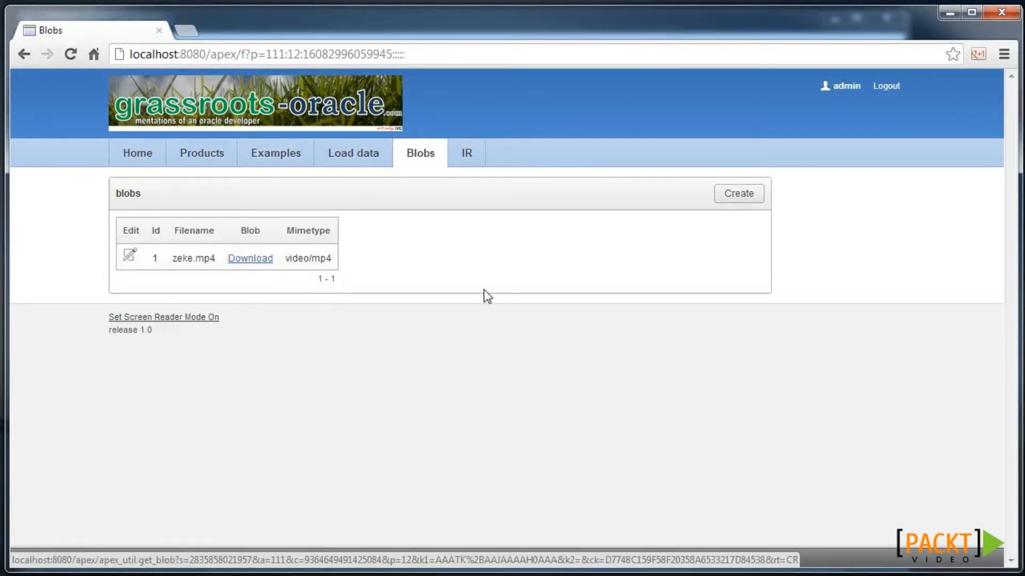
- Compile the my_count_click function and grant EXECUTE on it to apex_public_user
{"action": "key", "text": "alt+Tab"}
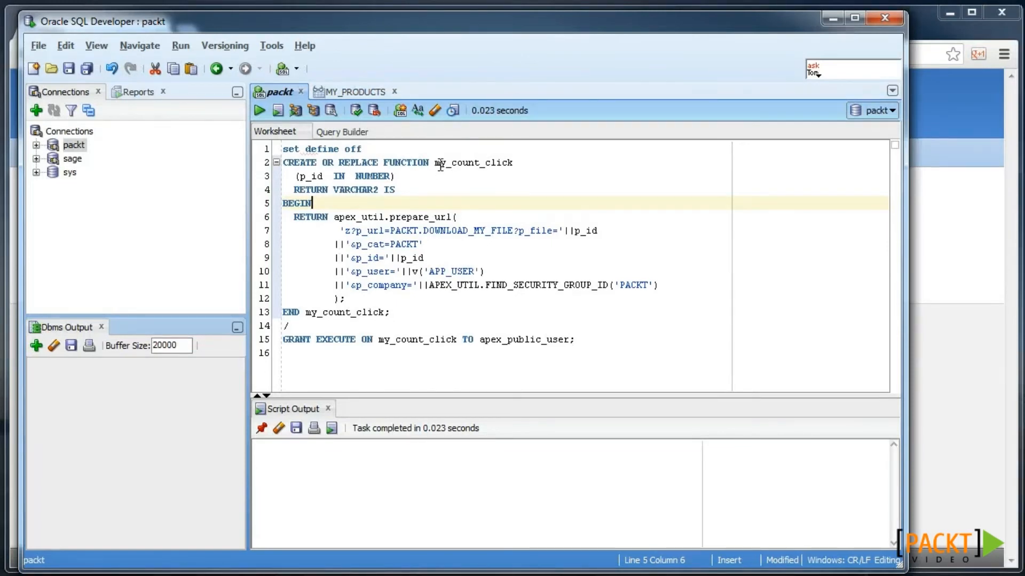
{"action": "key", "text": "ctrl+Return"}
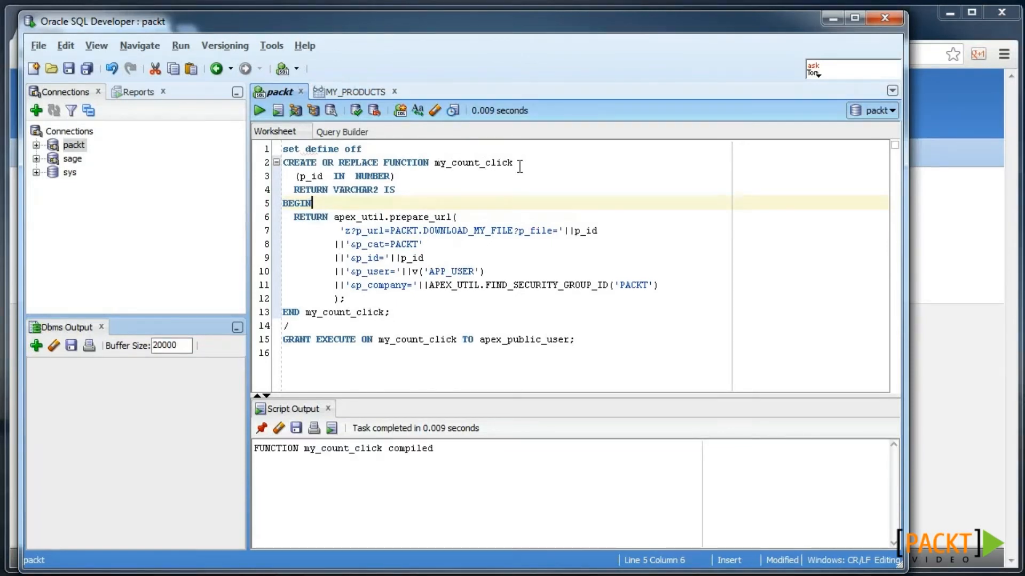
{"action": "left_click", "coordinate": [408, 340]}
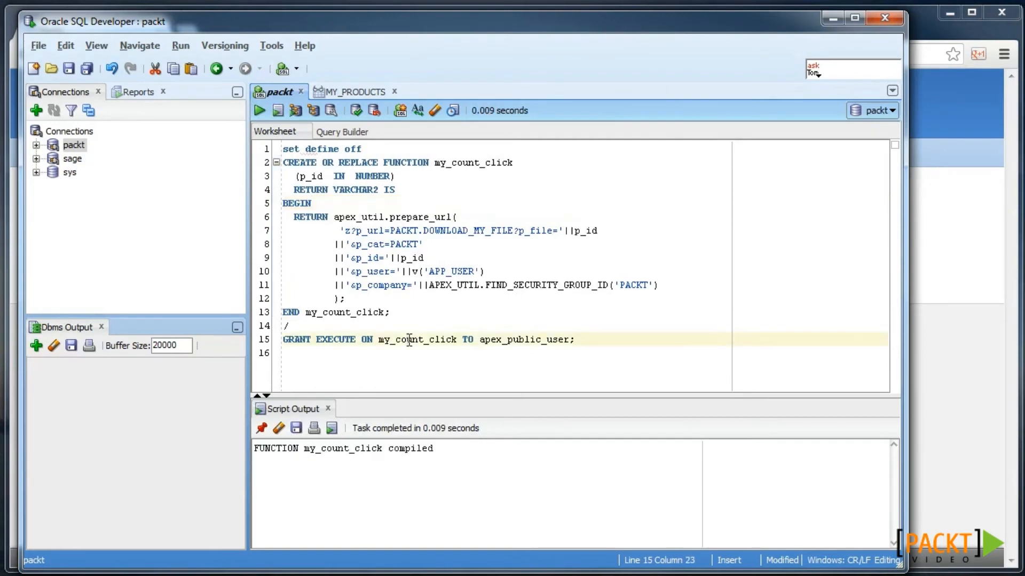
{"action": "key", "text": "ctrl+Return"}
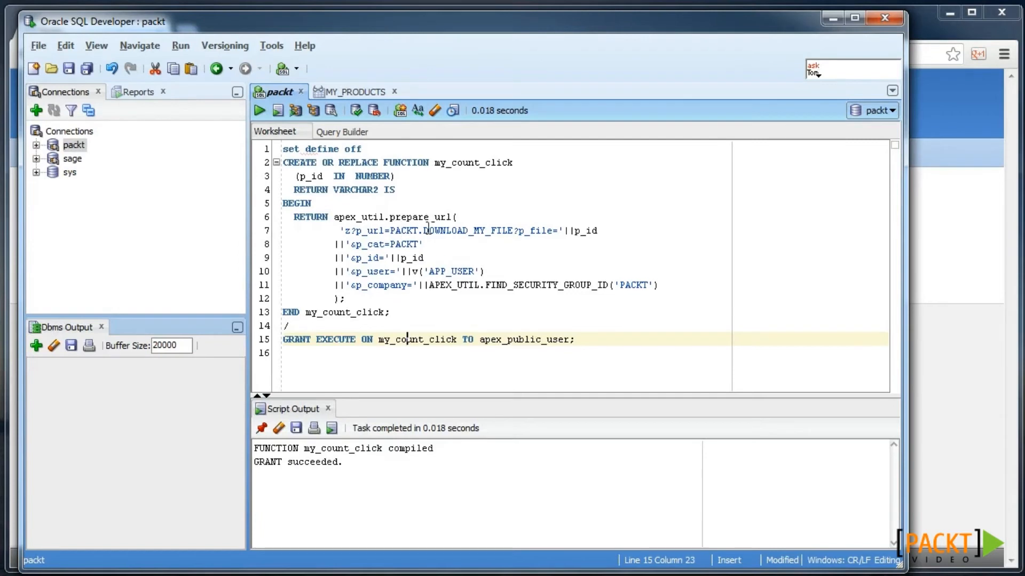
{"action": "left_click", "coordinate": [347, 230]}
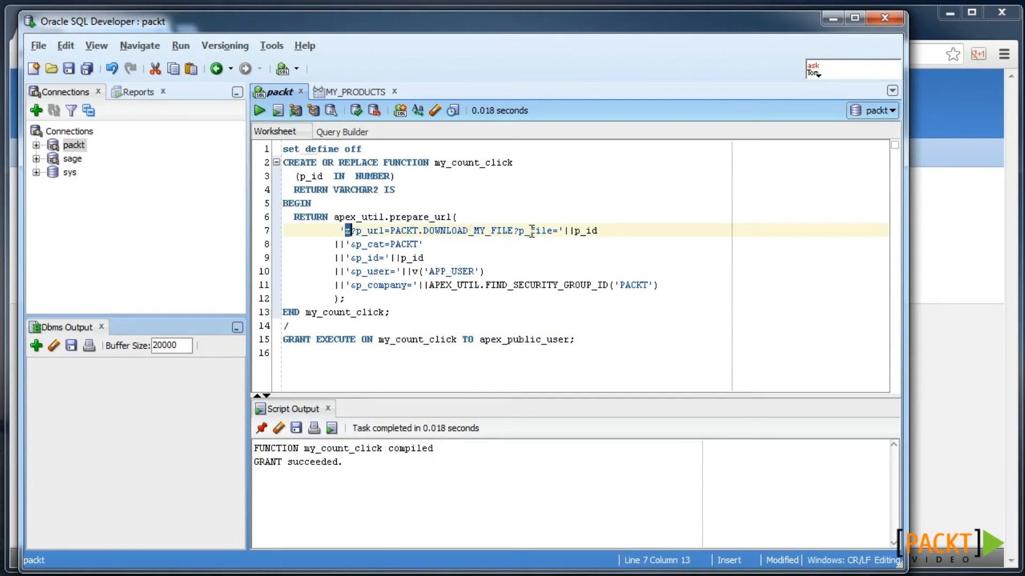
- Add my_count_click(id) my_url to the blobs region query and hide the MY_URL column
{"action": "left_click", "coordinate": [832, 18]}
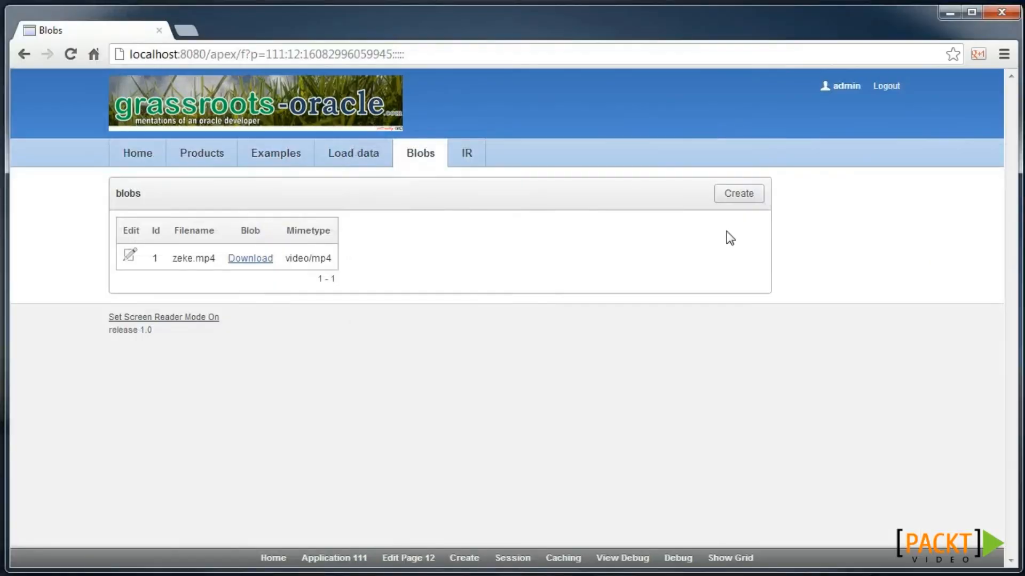
{"action": "left_click", "coordinate": [408, 559]}
{"action": "left_click", "coordinate": [78, 464]}
{"action": "left_click", "coordinate": [245, 490]}
{"action": "key", "text": "Down"}
{"action": "type", "text": ","}
{"action": "key", "text": "Return"}
{"action": "type", "text": "my_count_click(id) my_url"}
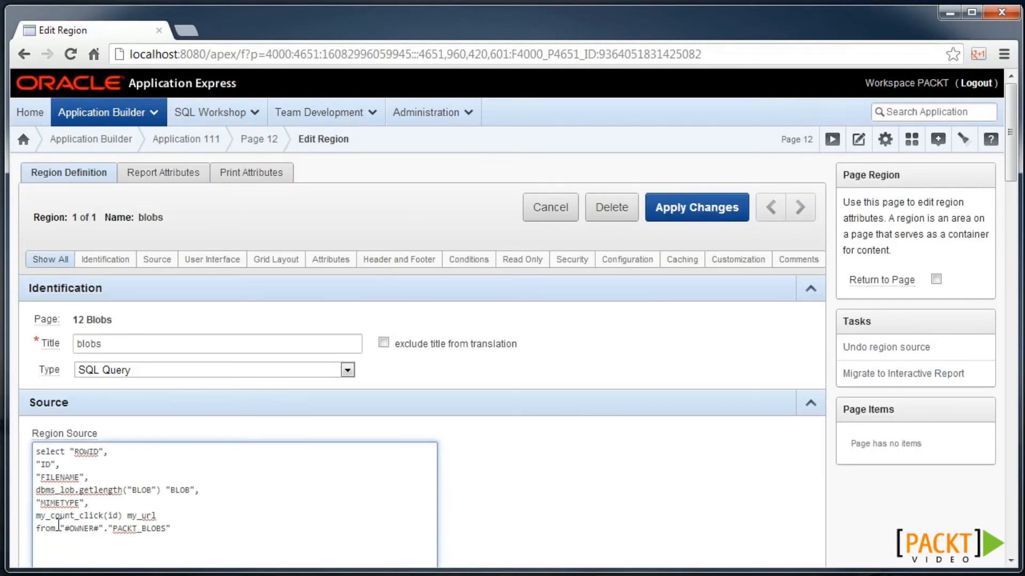
{"action": "left_click", "coordinate": [144, 181]}
{"action": "scroll", "coordinate": [262, 325], "scroll_direction": "down", "scroll_amount": 2}
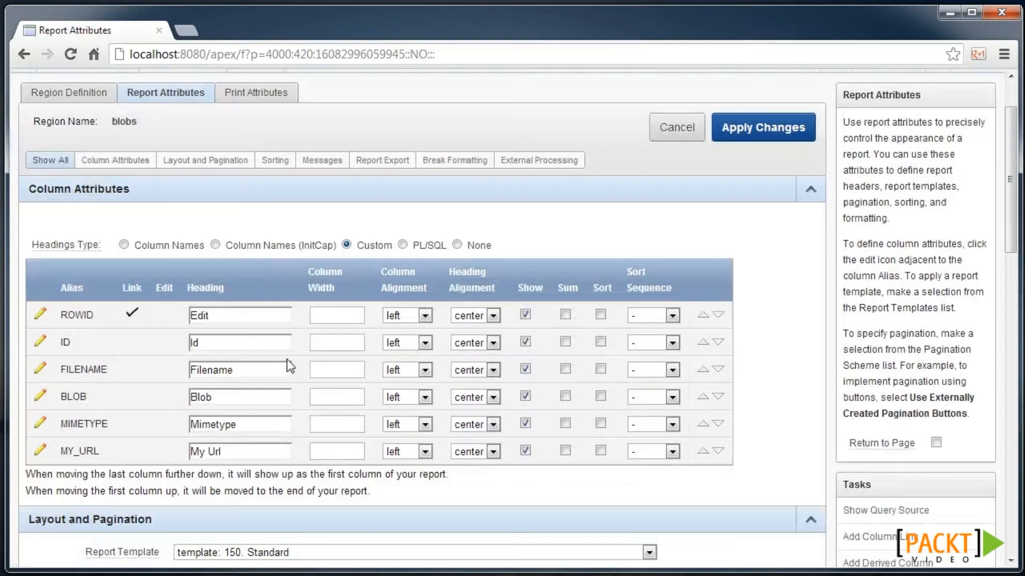
{"action": "left_click", "coordinate": [525, 451]}
- Link the FILENAME column to the URL target #MY_URL#, showing the file name as link text
{"action": "left_click", "coordinate": [42, 372]}
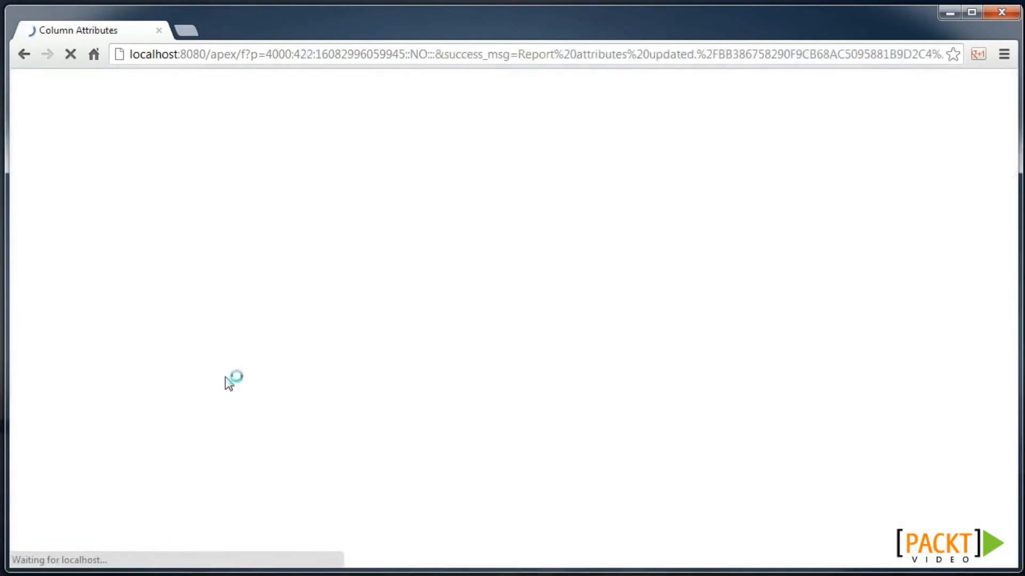
{"action": "scroll", "coordinate": [331, 388], "scroll_direction": "down", "scroll_amount": 14}
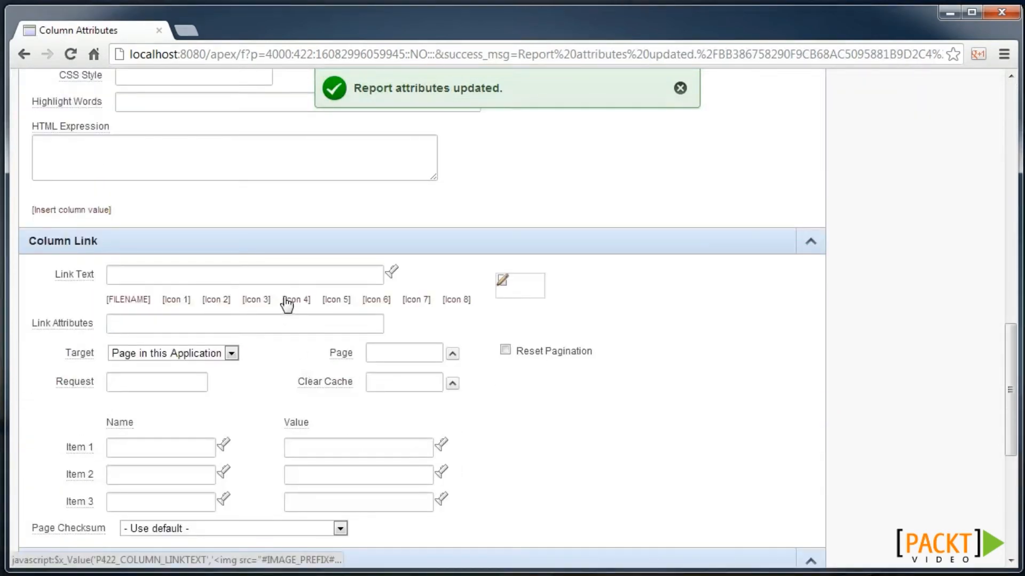
{"action": "left_click", "coordinate": [146, 306]}
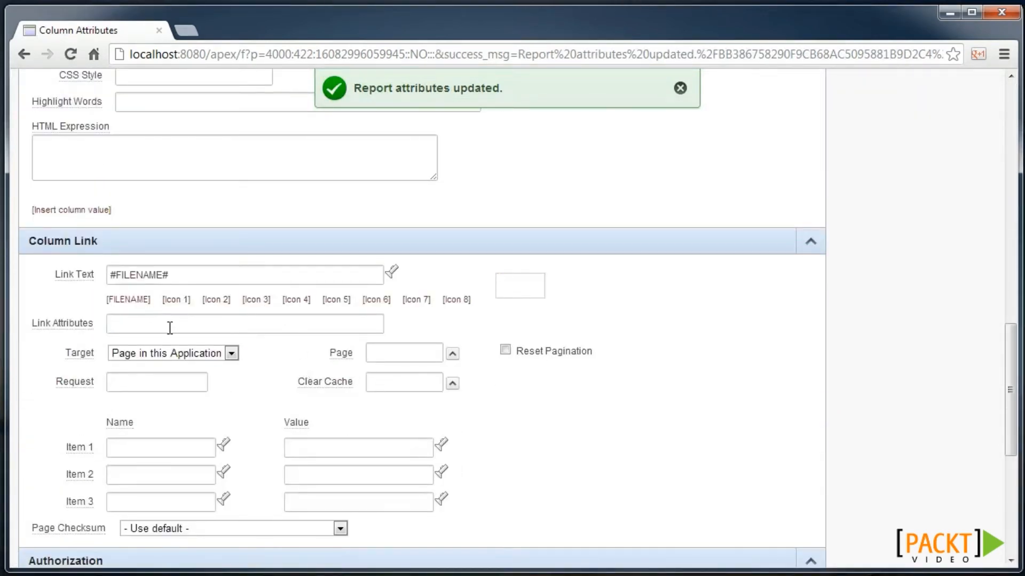
{"action": "left_click", "coordinate": [174, 326]}
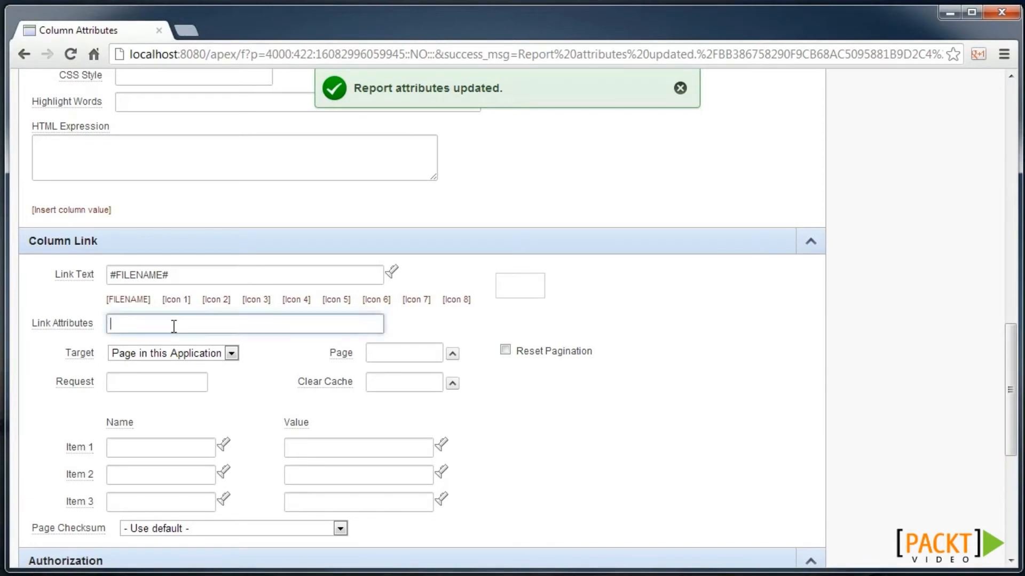
{"action": "left_click", "coordinate": [165, 353]}
{"action": "left_click", "coordinate": [160, 385]}
{"action": "left_click", "coordinate": [152, 532]}
{"action": "type", "text": "#MY_URL#"}
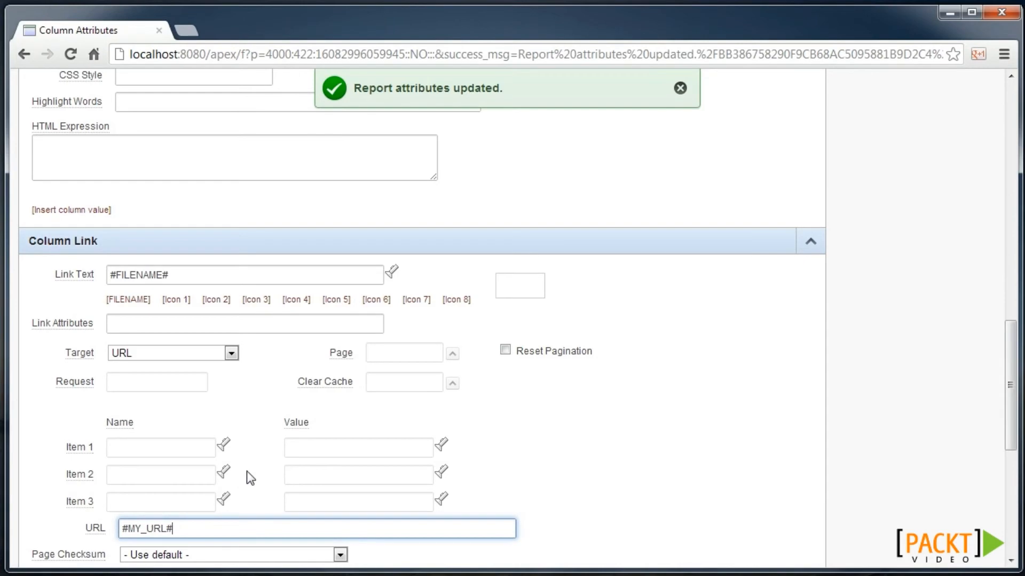
{"action": "scroll", "coordinate": [537, 421], "scroll_direction": "up", "scroll_amount": 20}
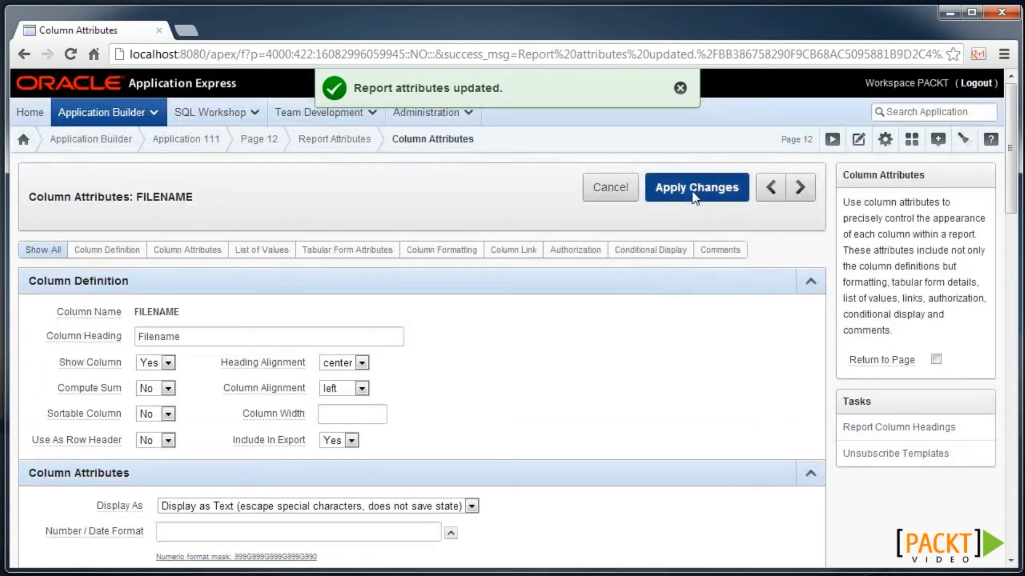
{"action": "left_click", "coordinate": [695, 190]}
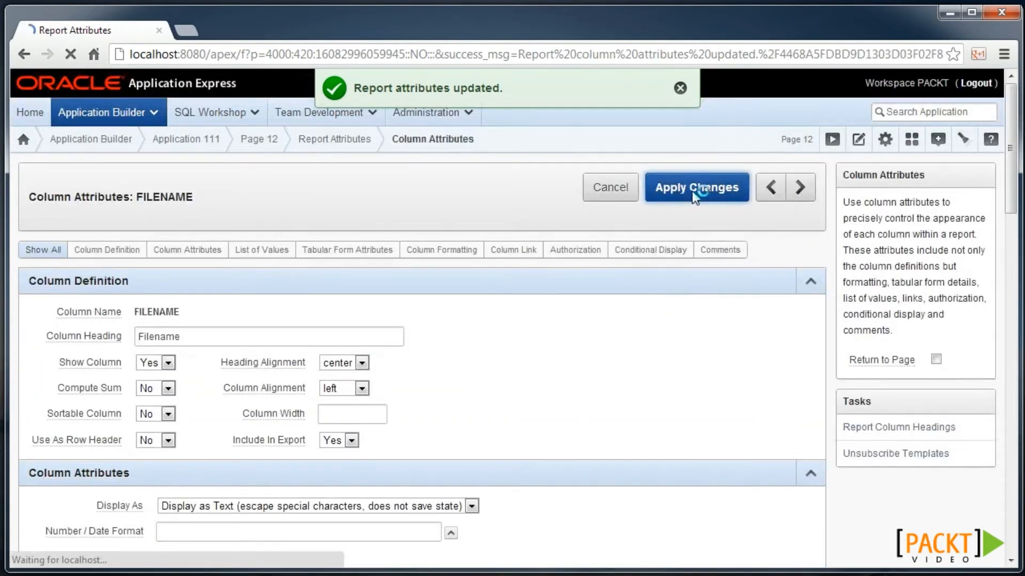
- Run page 12 and download zeke.mp4 through the new click-counting link
{"action": "left_click", "coordinate": [834, 151]}
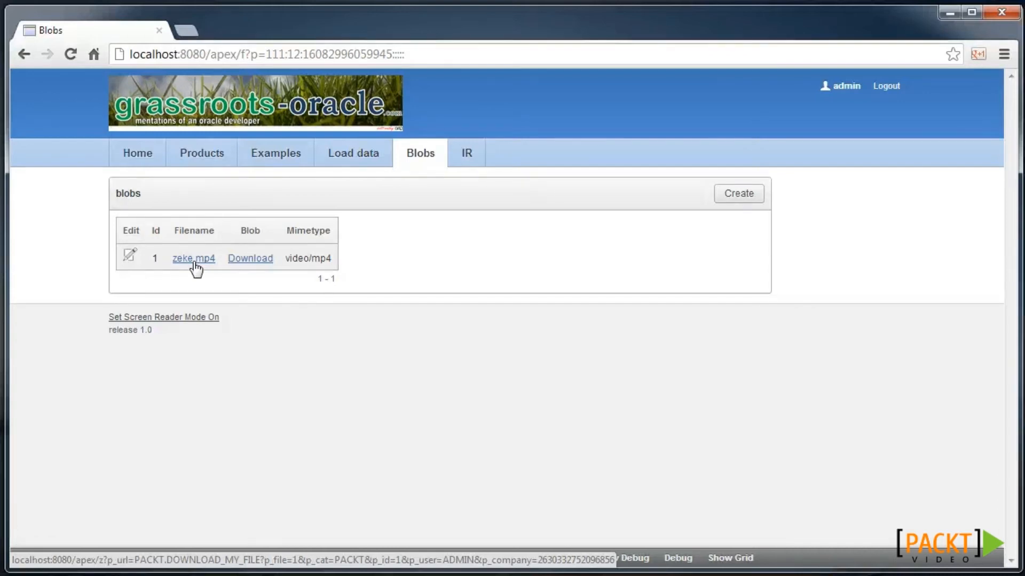
{"action": "left_click", "coordinate": [195, 262]}
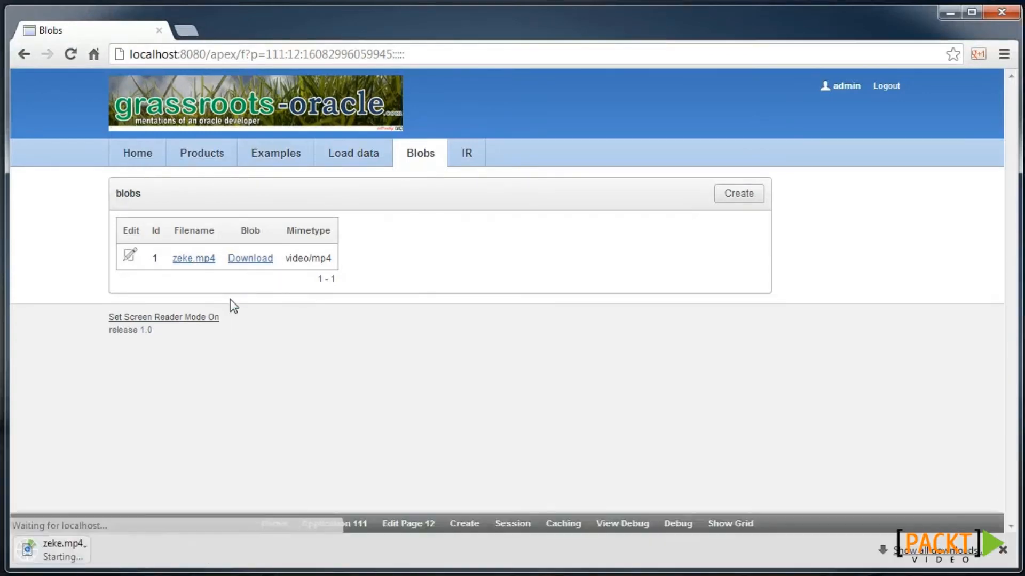
{"action": "left_click", "coordinate": [1003, 550]}
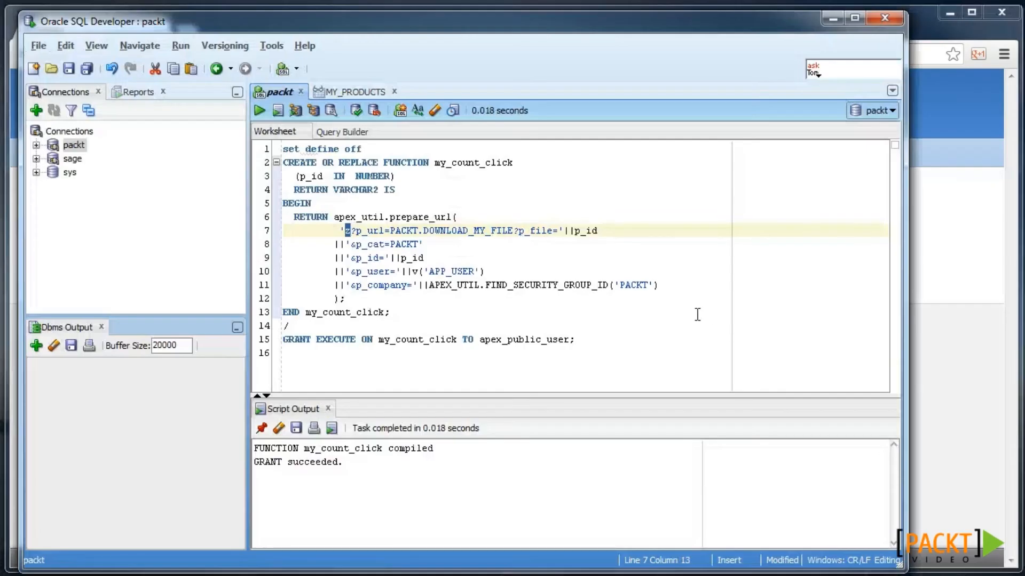
- Run select * from apex_workspace_clicks; to confirm the download click was recorded
{"action": "left_click", "coordinate": [581, 336]}
{"action": "key", "text": "Return"}
{"action": "key", "text": "Return"}
{"action": "type", "text": "s"}
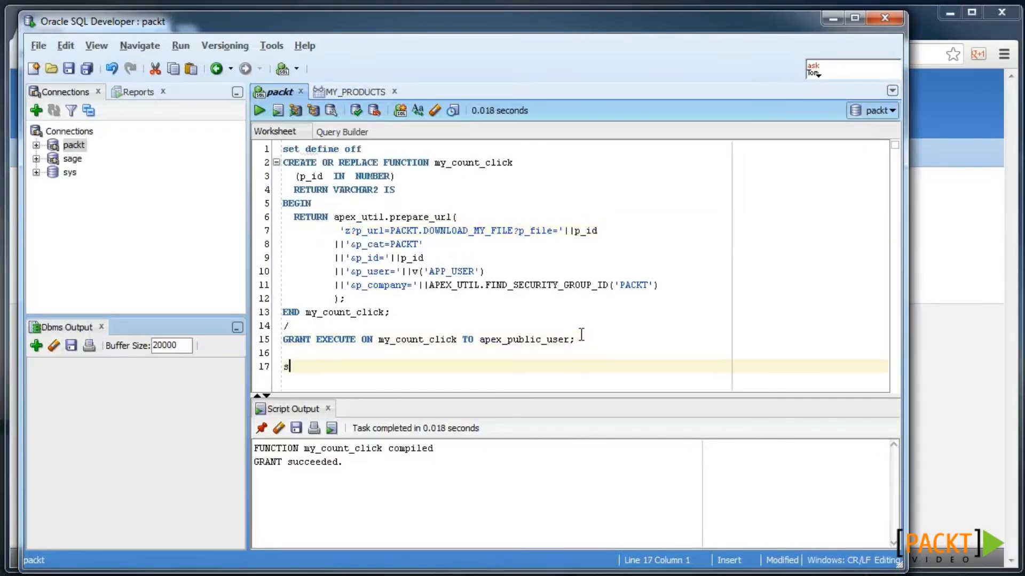
{"action": "type", "text": "elect * from apex_workspace_clicks;"}
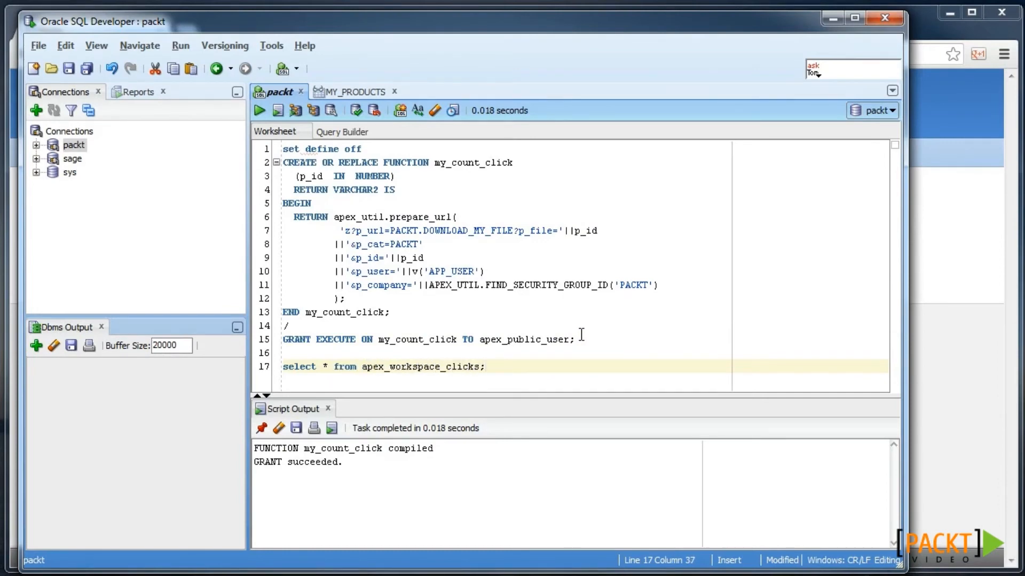
{"action": "key", "text": "ctrl+Return"}
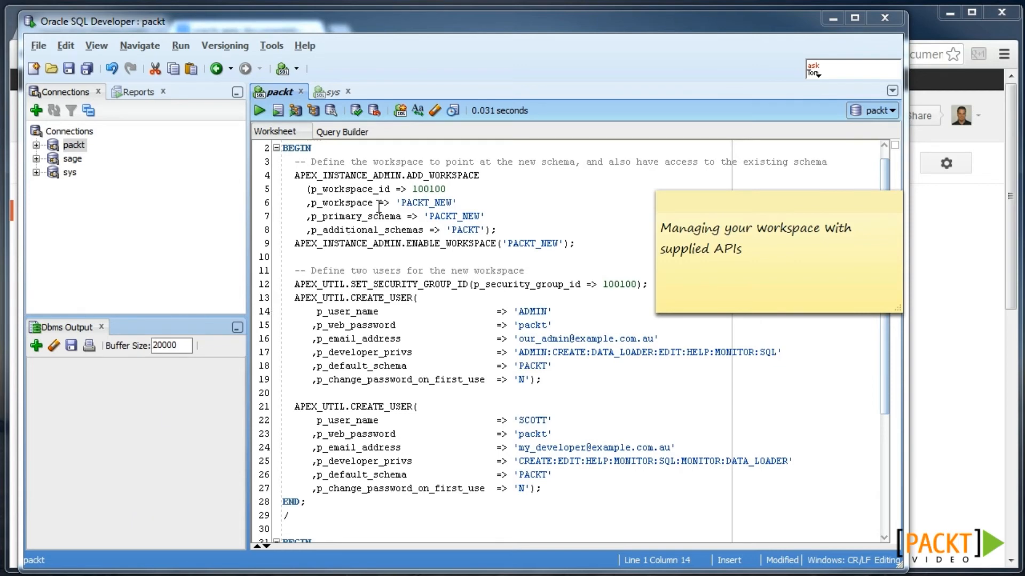
- Review the sys grant worksheet and the packt workspace script, then return to the documentation search results
{"action": "left_click", "coordinate": [329, 91]}
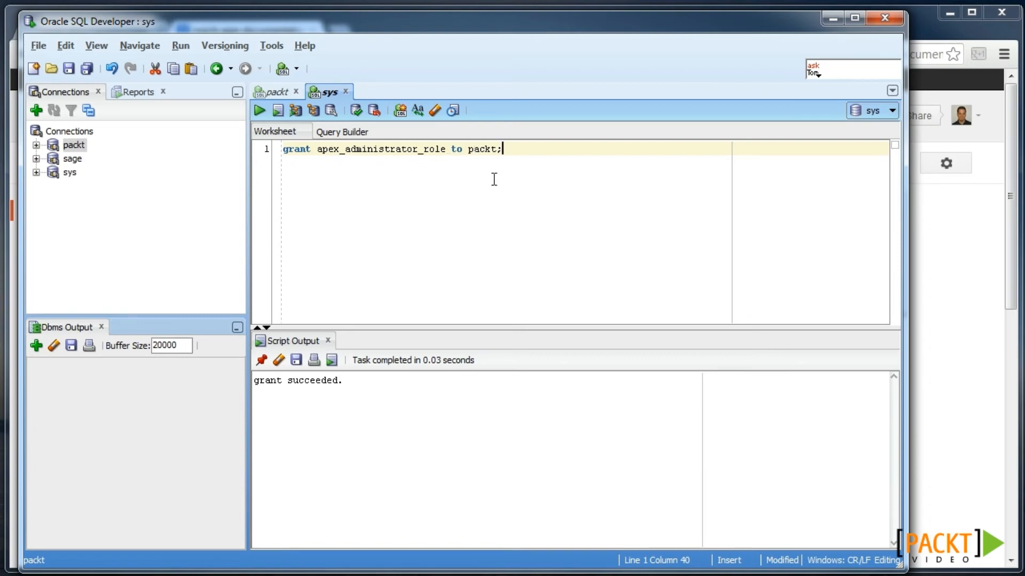
{"action": "left_click", "coordinate": [277, 91]}
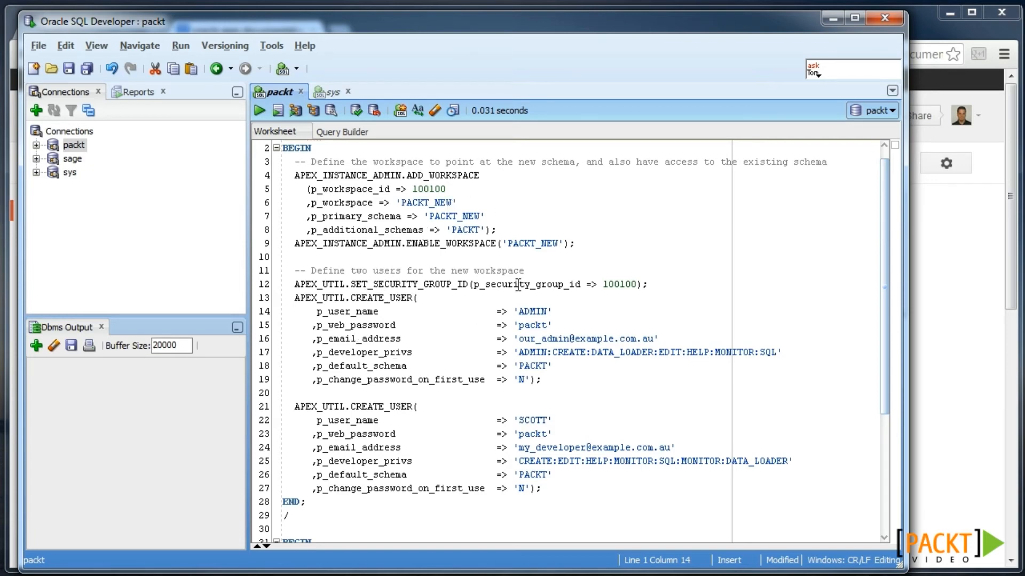
{"action": "left_click", "coordinate": [936, 287]}
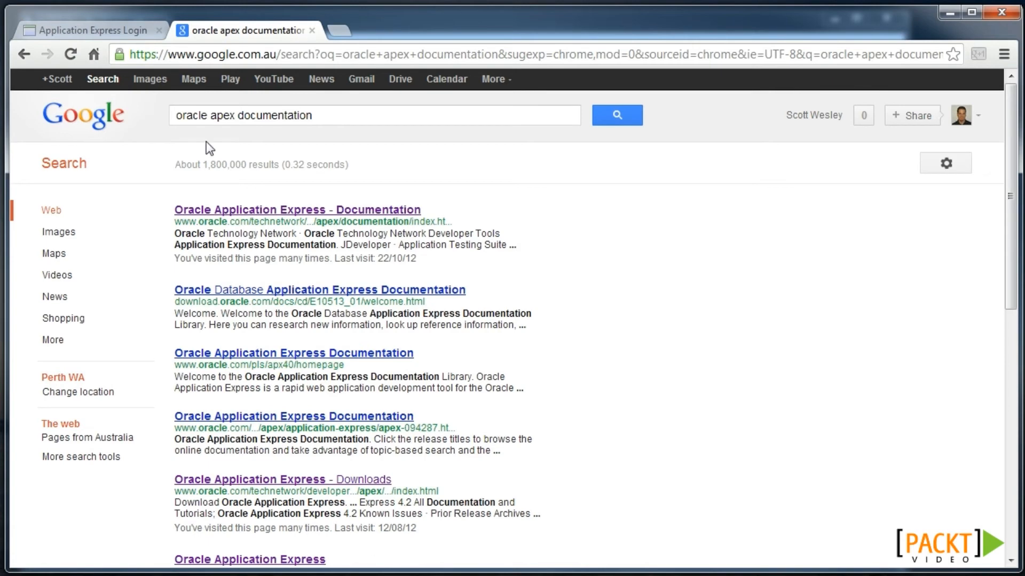
- Navigate from the APEX documentation page through the 4.2 full library to the API Reference contents
{"action": "left_click", "coordinate": [294, 213]}
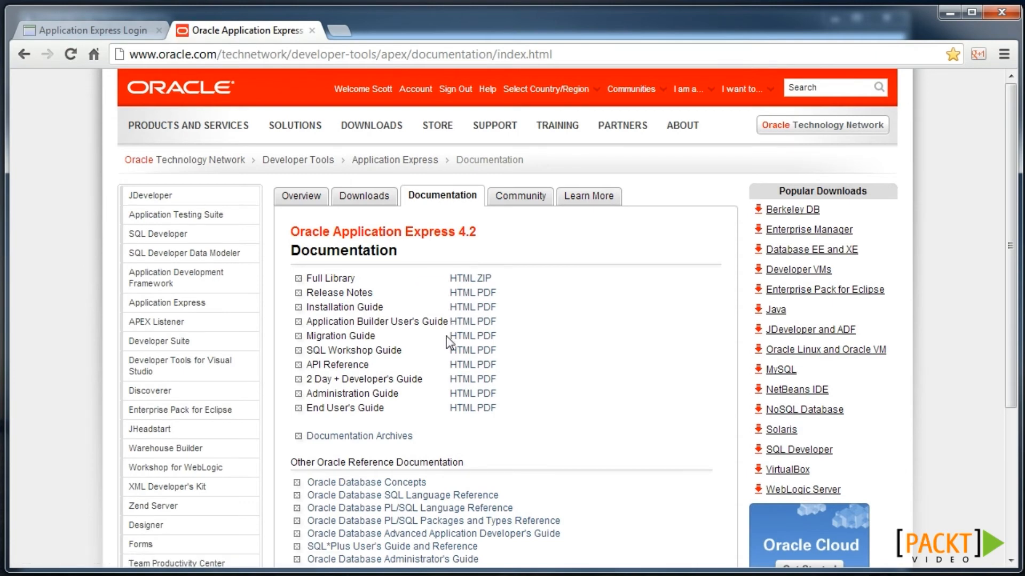
{"action": "left_click", "coordinate": [455, 278]}
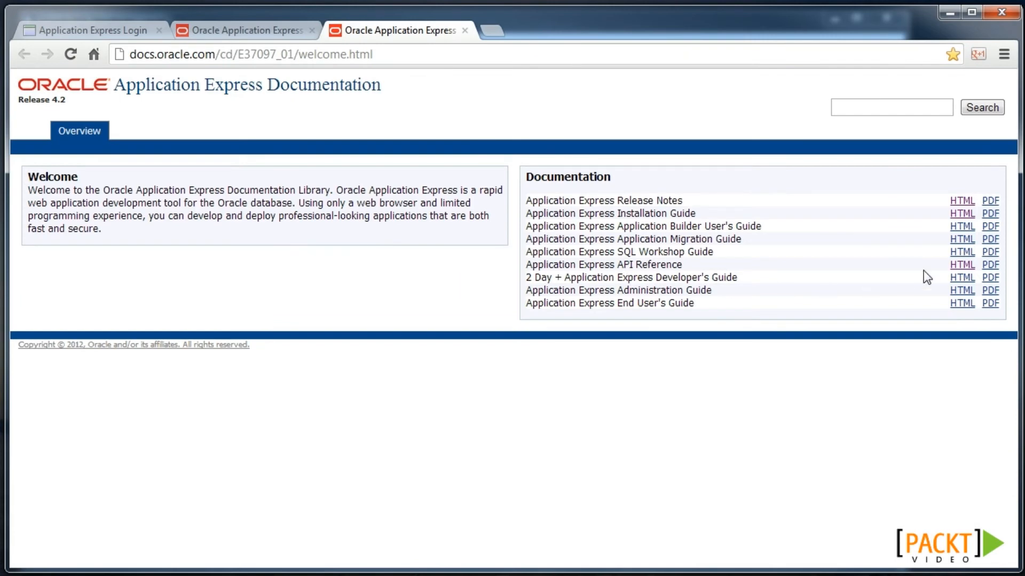
{"action": "left_click", "coordinate": [961, 266]}
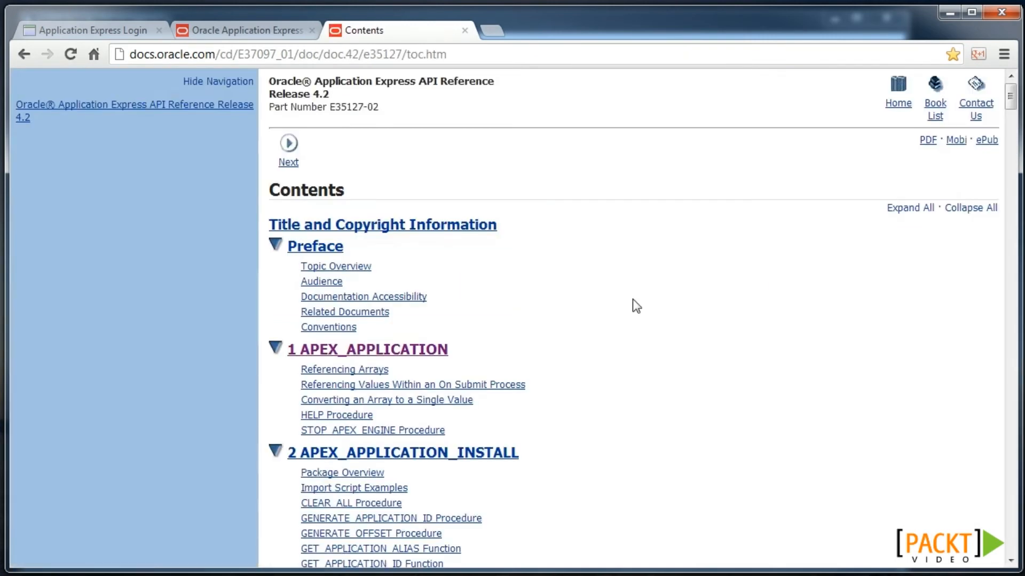
{"action": "scroll", "coordinate": [633, 300], "scroll_direction": "down", "scroll_amount": 3}
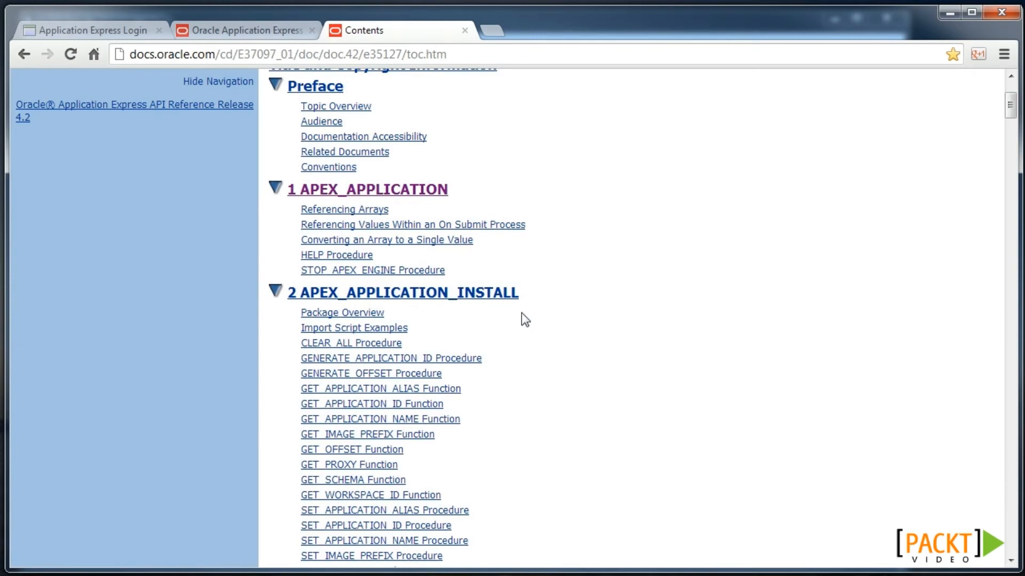
- Run the block creating the PACKT_NEW workspace and its two users in SQL Developer
{"action": "key", "text": "alt+Tab"}
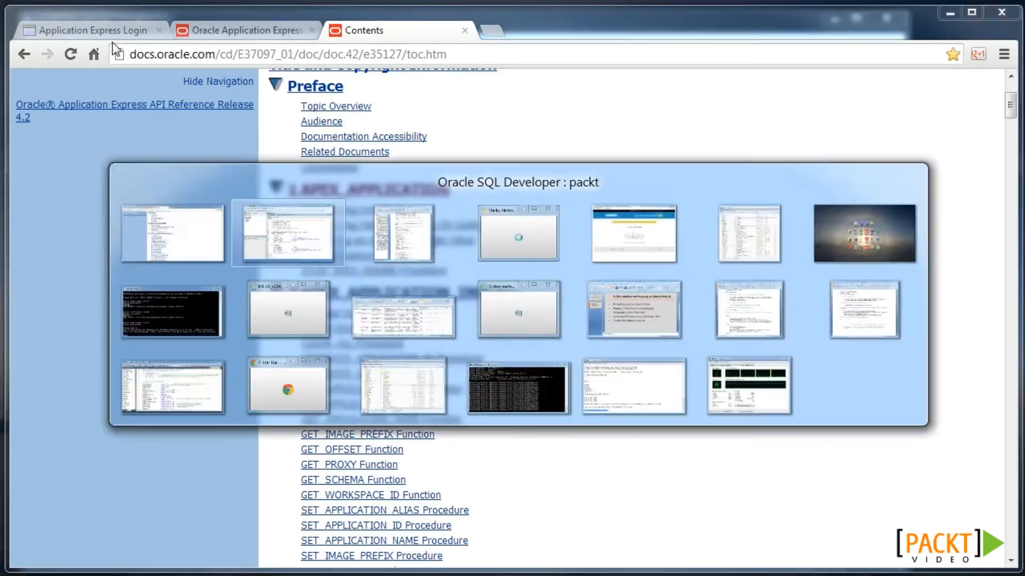
{"action": "left_click", "coordinate": [385, 241]}
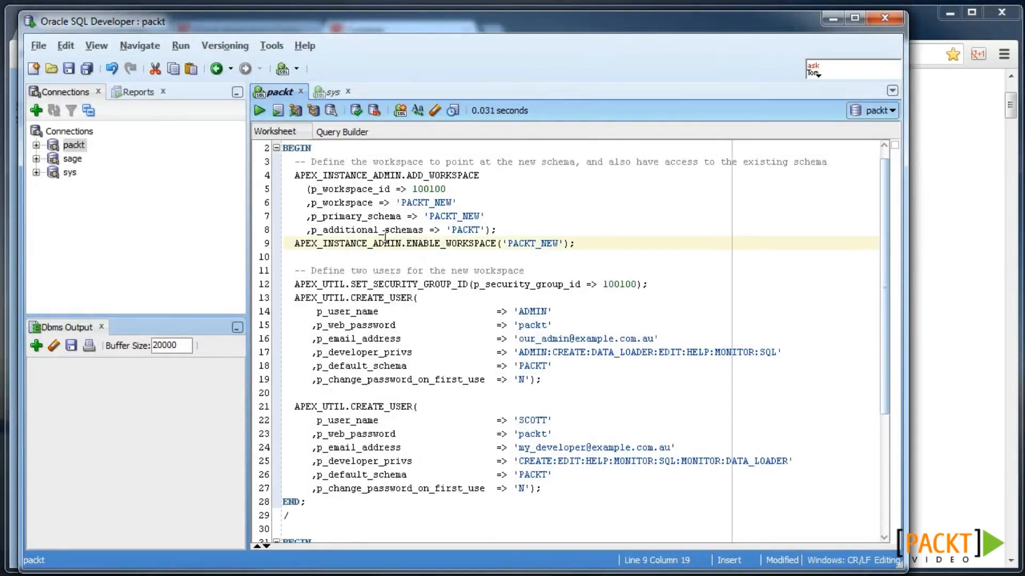
{"action": "key", "text": "ctrl+Return"}
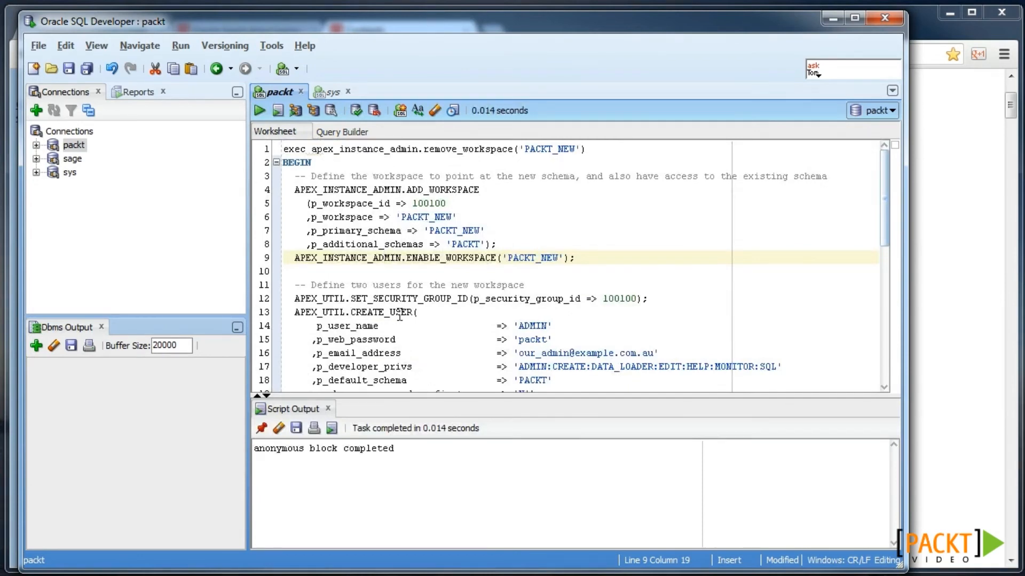
{"action": "scroll", "coordinate": [406, 302], "scroll_direction": "down", "scroll_amount": 5}
- Run the APEX_APPLICATION_INSTALL block setting the PACKT_NEW install workspace and schema
{"action": "scroll", "coordinate": [365, 313], "scroll_direction": "down", "scroll_amount": 3}
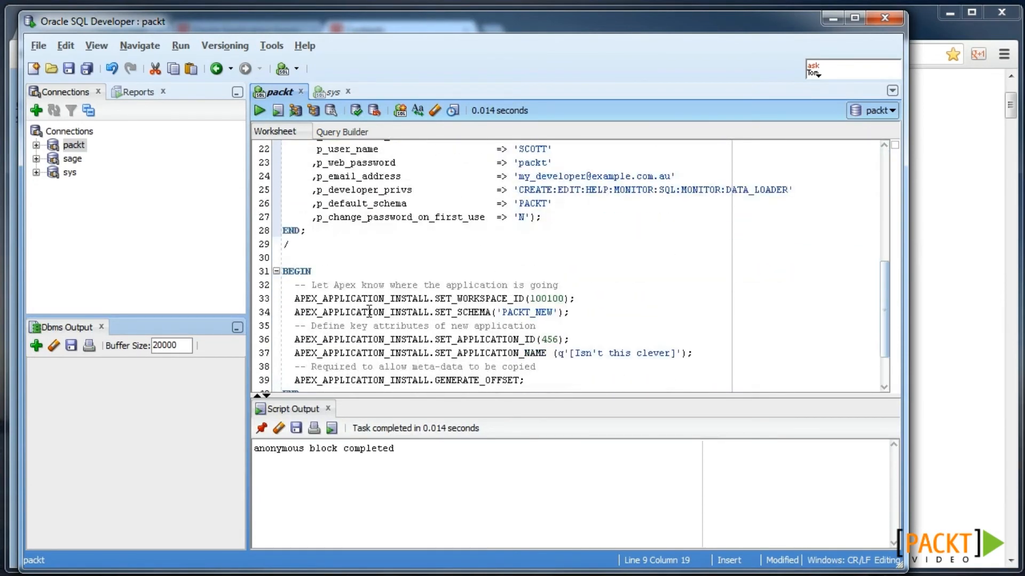
{"action": "left_click", "coordinate": [441, 271]}
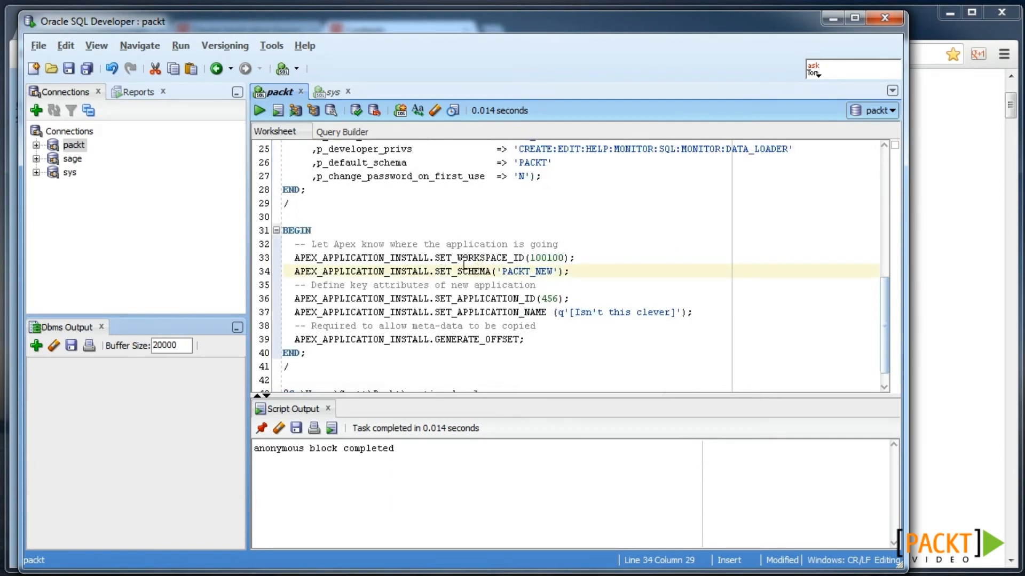
{"action": "key", "text": "F5"}
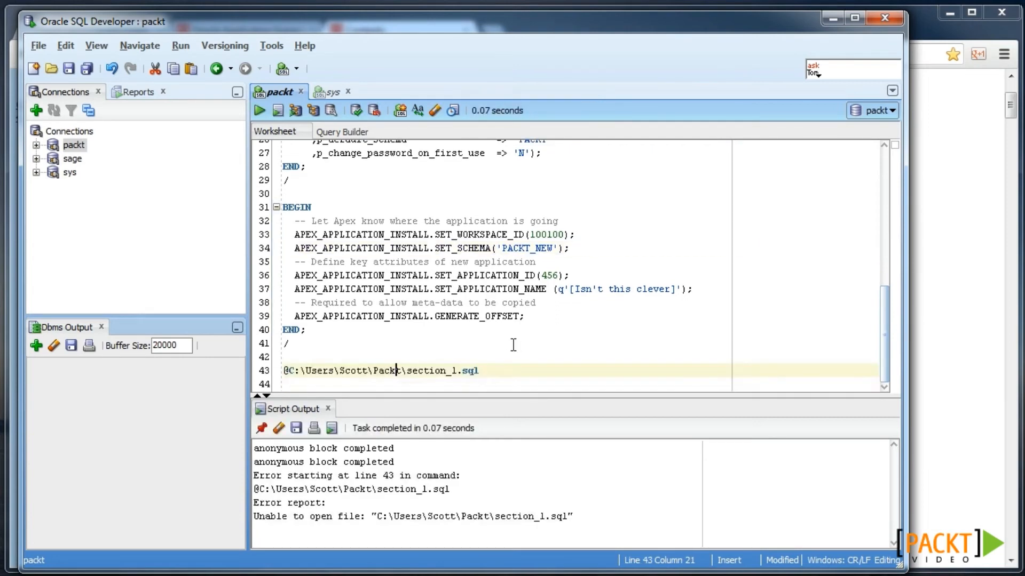
- Replace section_1 with f_packt_1 and run the script to import the application
{"action": "double_click", "coordinate": [432, 371]}
{"action": "type", "text": "f_packt_1"}
{"action": "key", "text": "F5"}
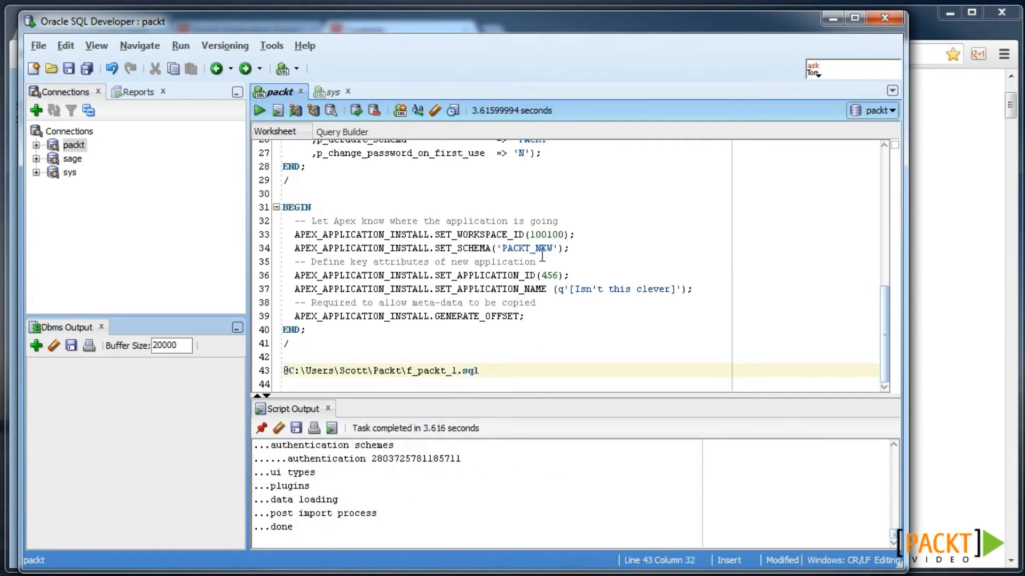
- Log in to the PACKT_NEW workspace with the account password and open Application Builder
{"action": "left_click", "coordinate": [921, 257]}
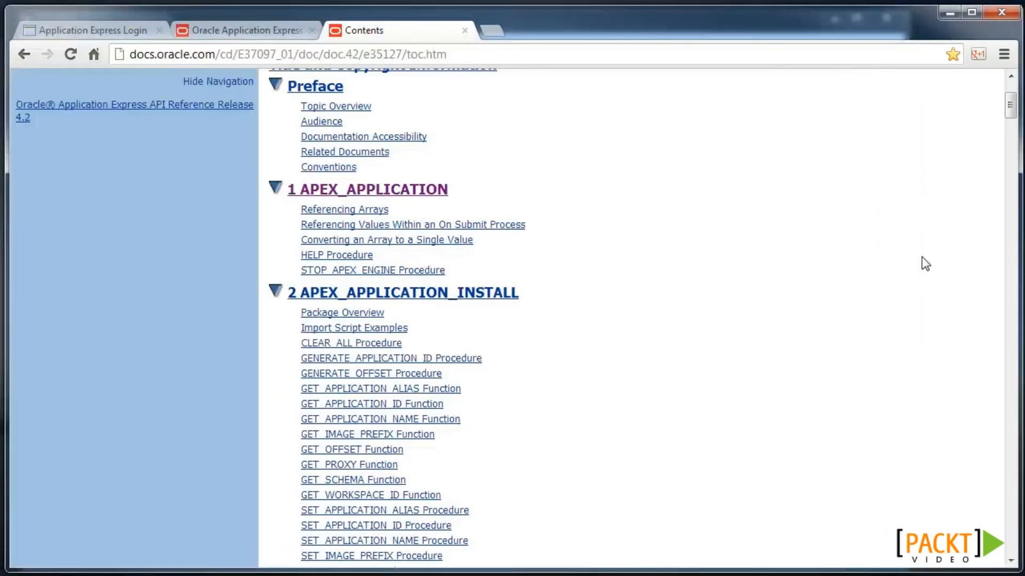
{"action": "left_click", "coordinate": [102, 30]}
{"action": "left_click", "coordinate": [679, 194]}
{"action": "type", "text": "_new"}
{"action": "key", "text": "Tab"}
{"action": "type", "text": "••••••"}
{"action": "key", "text": "Return"}
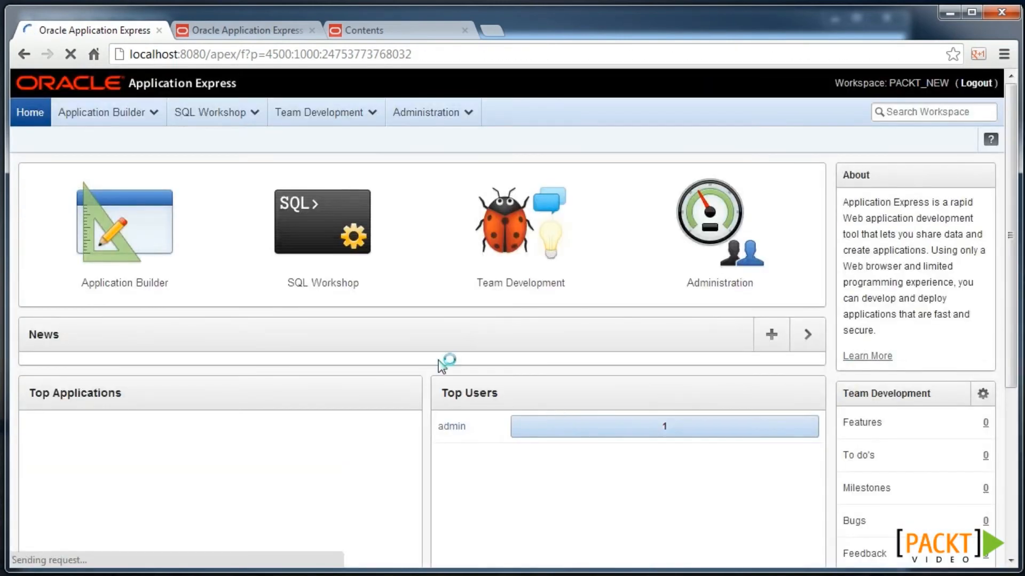
{"action": "left_click", "coordinate": [154, 275]}
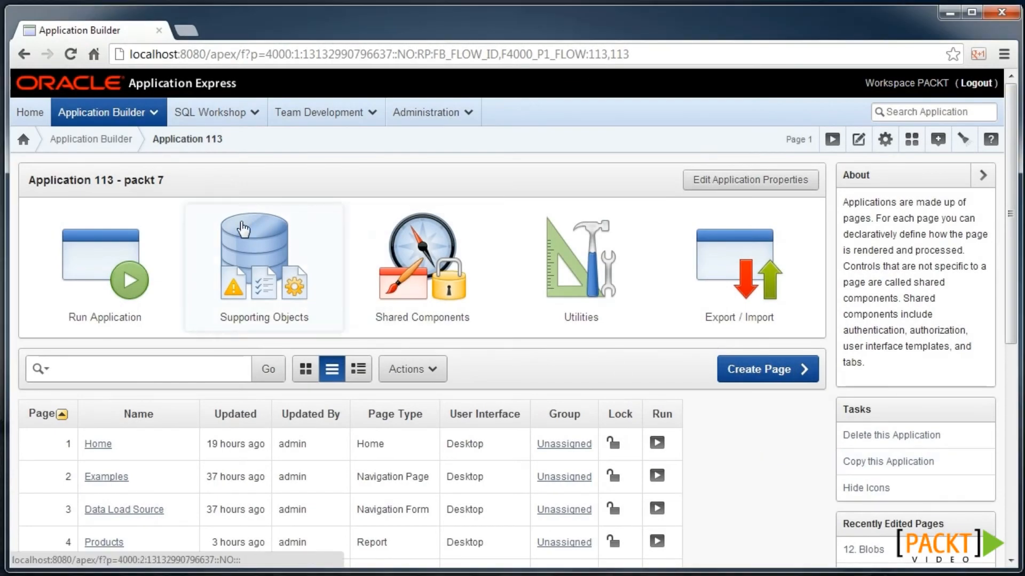
- Copy application 113 as new application 115 and open the copy
{"action": "left_click", "coordinate": [916, 467]}
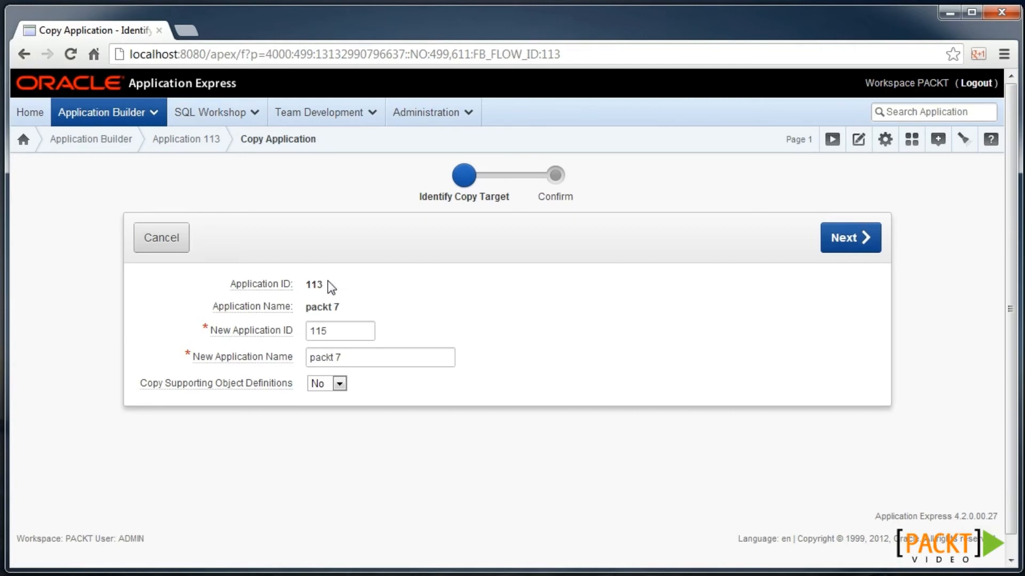
{"action": "left_click", "coordinate": [843, 247]}
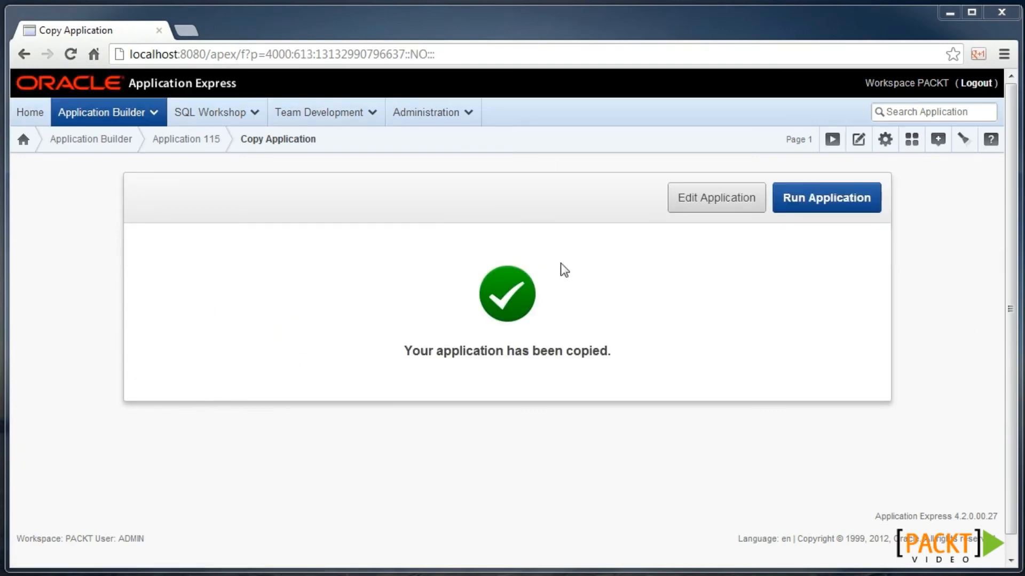
{"action": "left_click", "coordinate": [720, 197]}
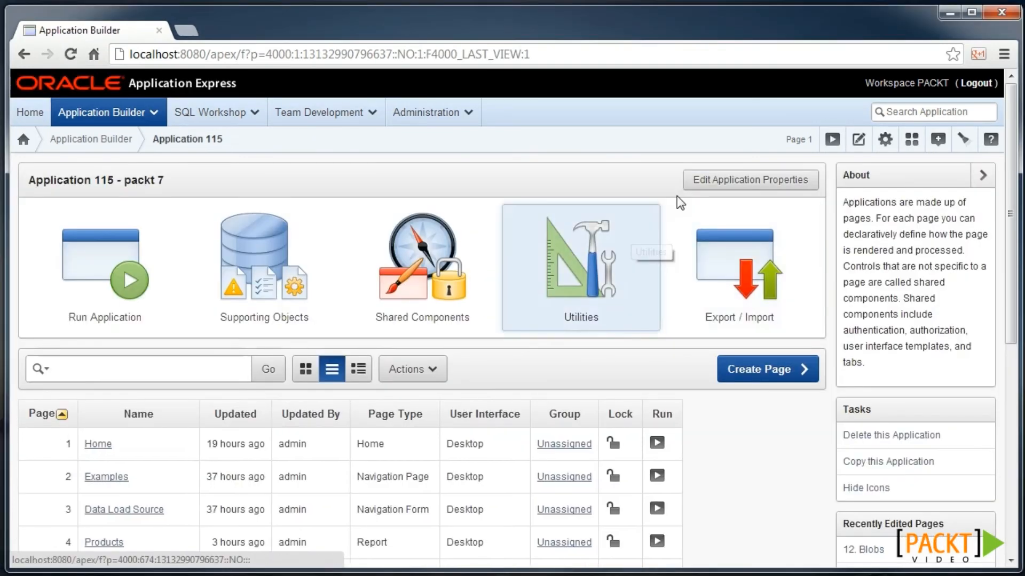
- Rename application 115 to 'packt 7 - child' and go to its Shared Components
{"action": "left_click", "coordinate": [709, 176]}
{"action": "left_click", "coordinate": [281, 341]}
{"action": "type", "text": "- child"}
{"action": "left_click", "coordinate": [747, 209]}
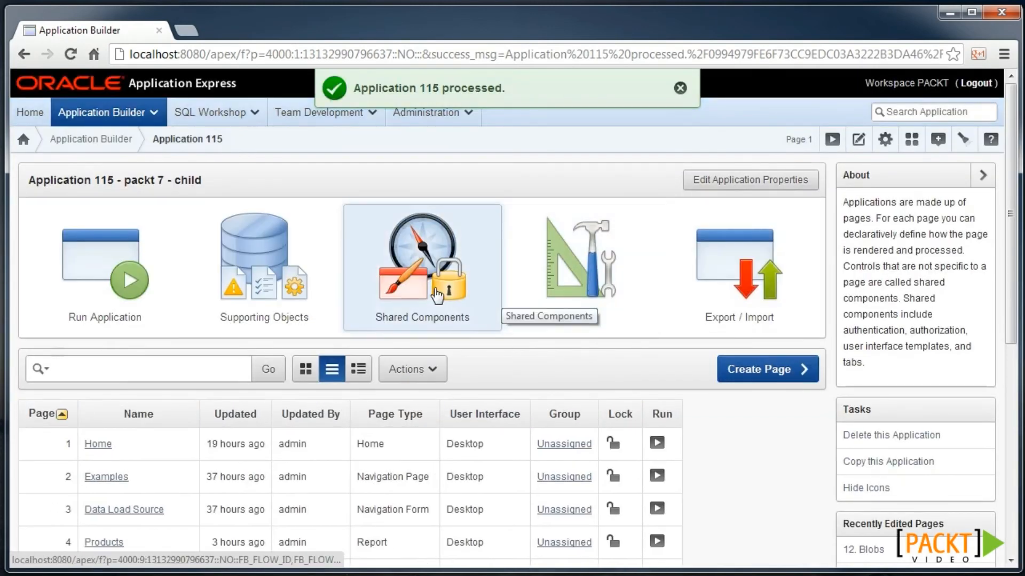
{"action": "left_click", "coordinate": [436, 295]}
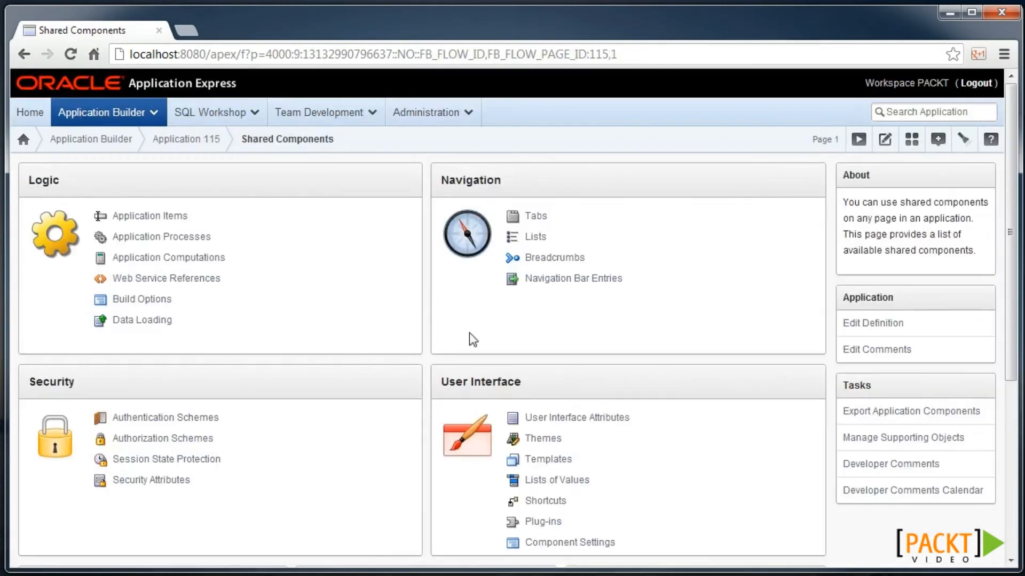
- Make the One Level Tabs - Right Sidebar template reference master 113: One Level Tabs - Right Sidebar (150)
{"action": "left_click", "coordinate": [555, 460]}
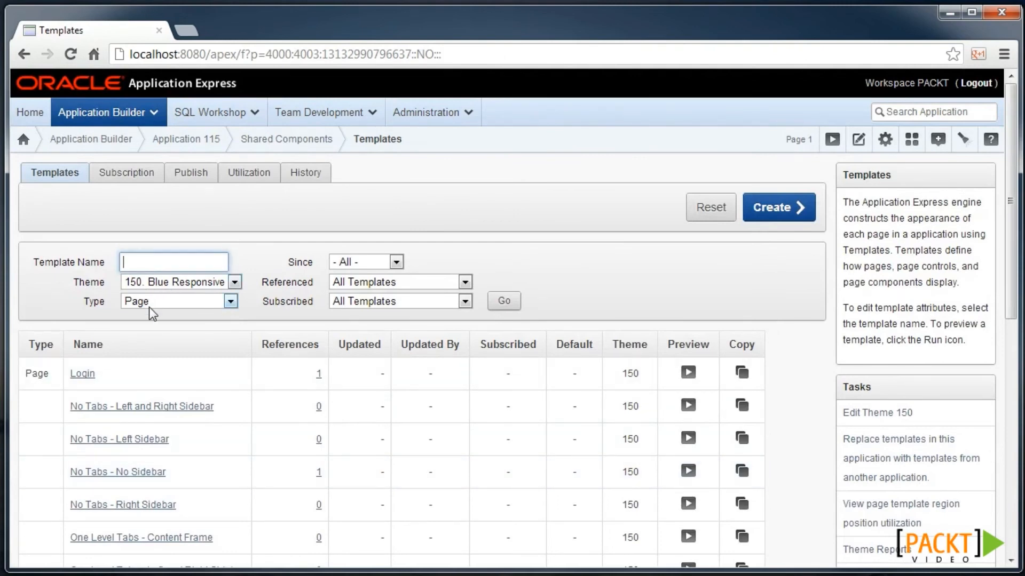
{"action": "scroll", "coordinate": [279, 418], "scroll_direction": "down", "scroll_amount": 3}
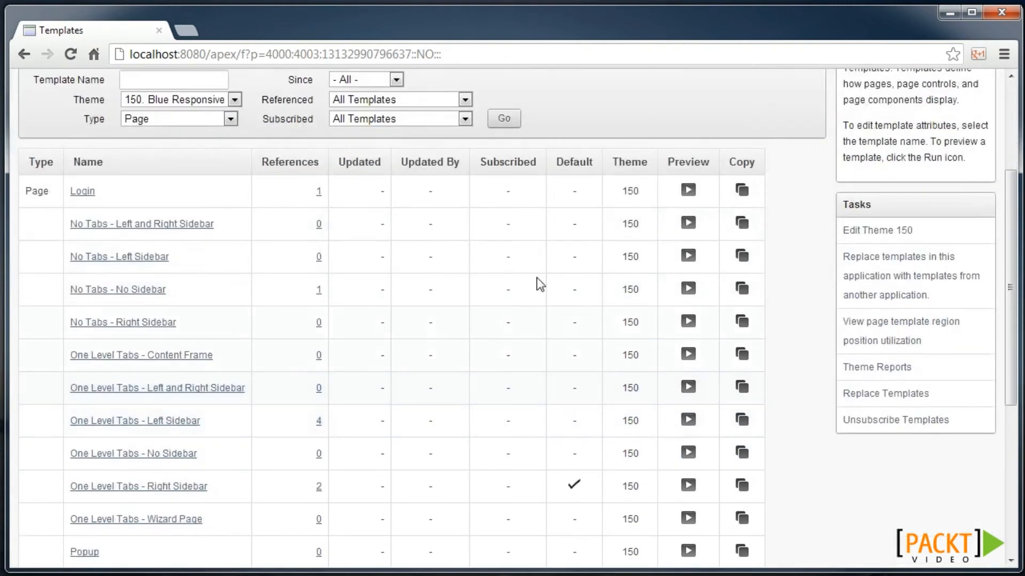
{"action": "left_click", "coordinate": [159, 489]}
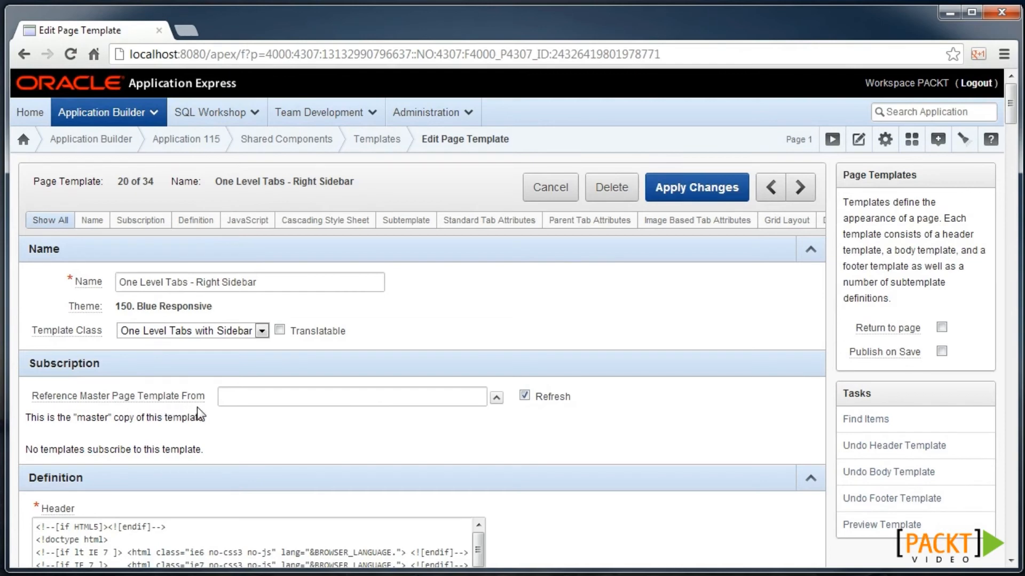
{"action": "left_click", "coordinate": [496, 399]}
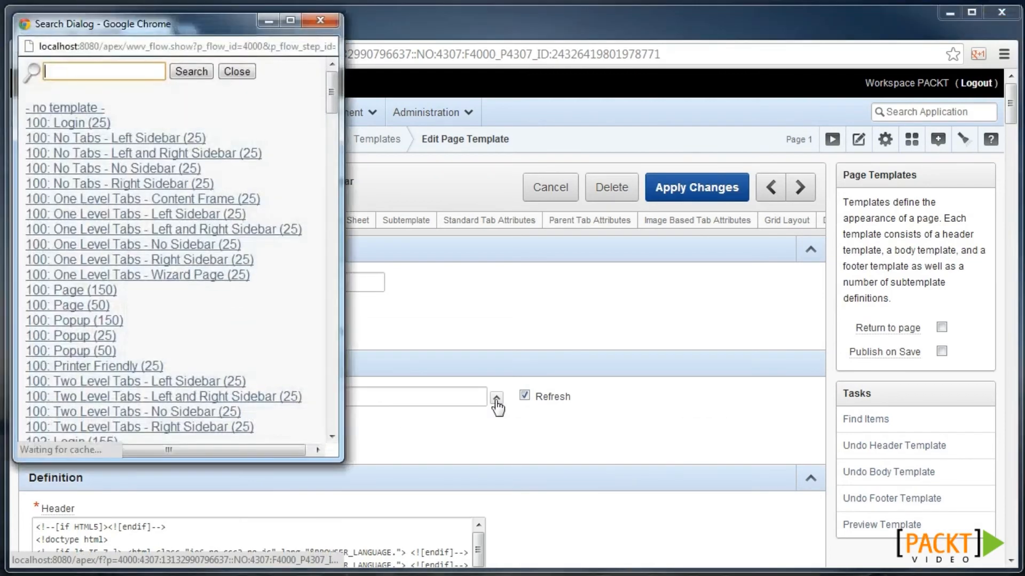
{"action": "type", "text": "113"}
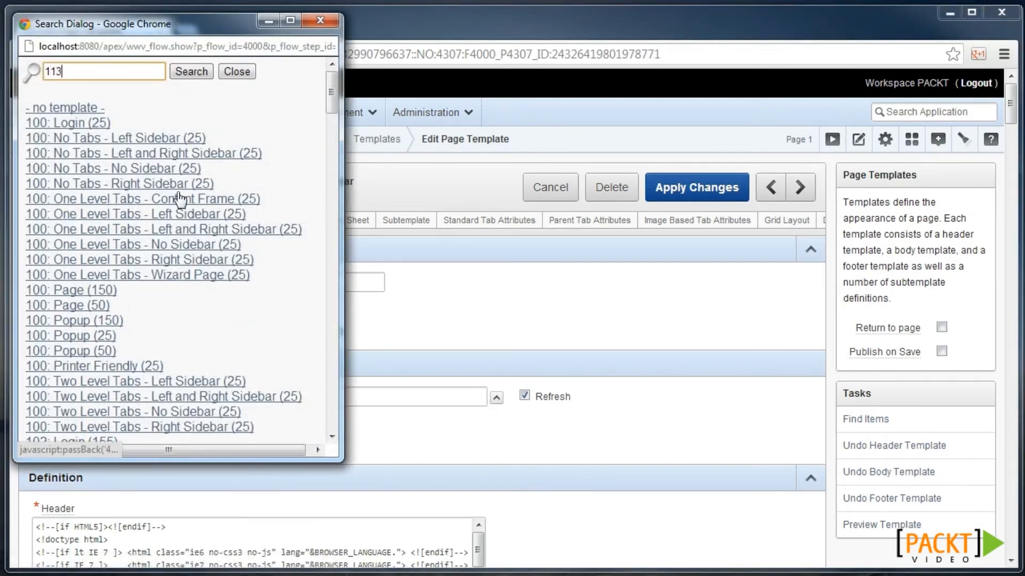
{"action": "key", "text": "Return"}
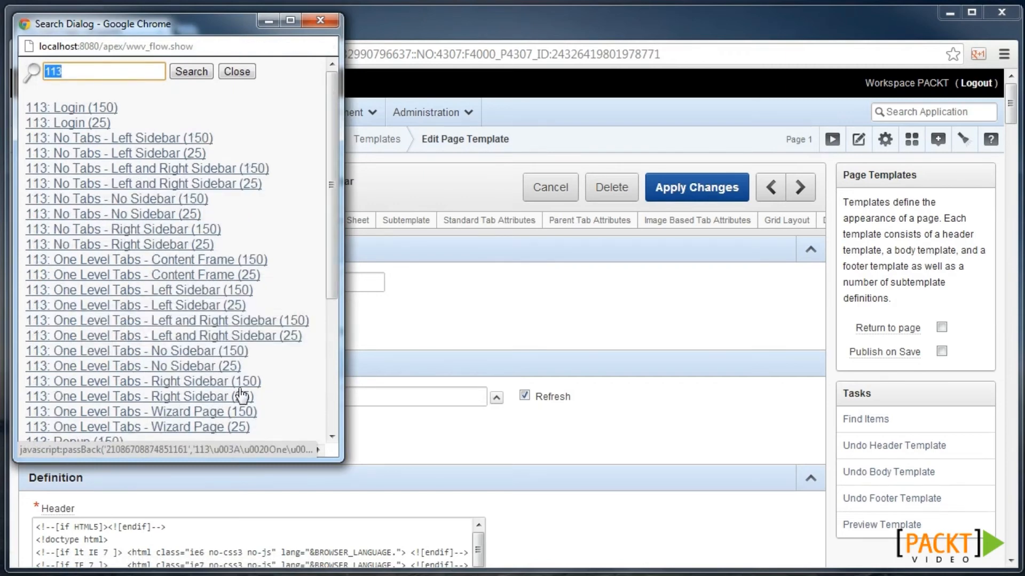
{"action": "left_click", "coordinate": [245, 382]}
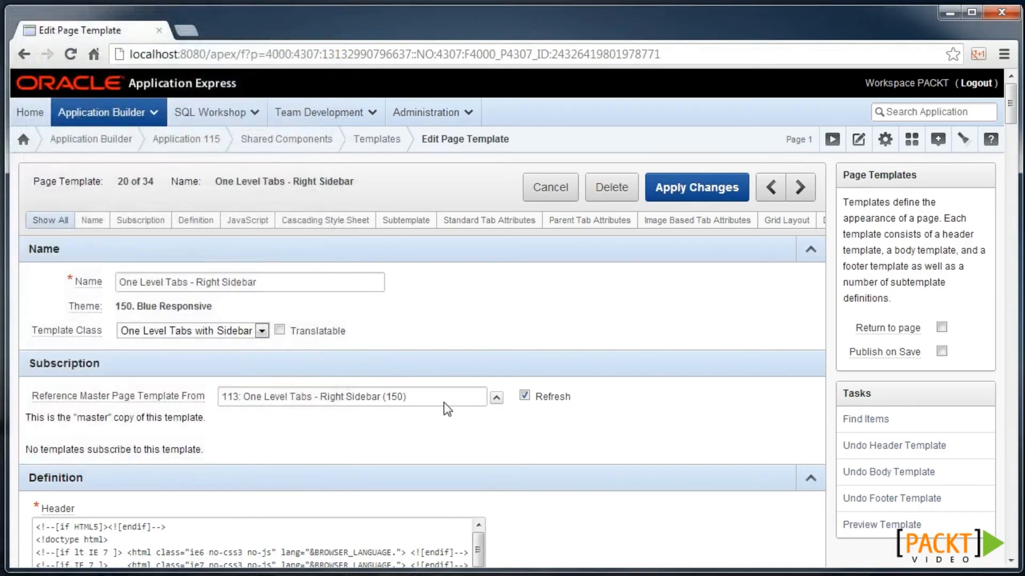
- Save the subscription to the master page template
{"action": "left_click", "coordinate": [671, 193]}
{"action": "scroll", "coordinate": [496, 303], "scroll_direction": "down", "scroll_amount": 4}
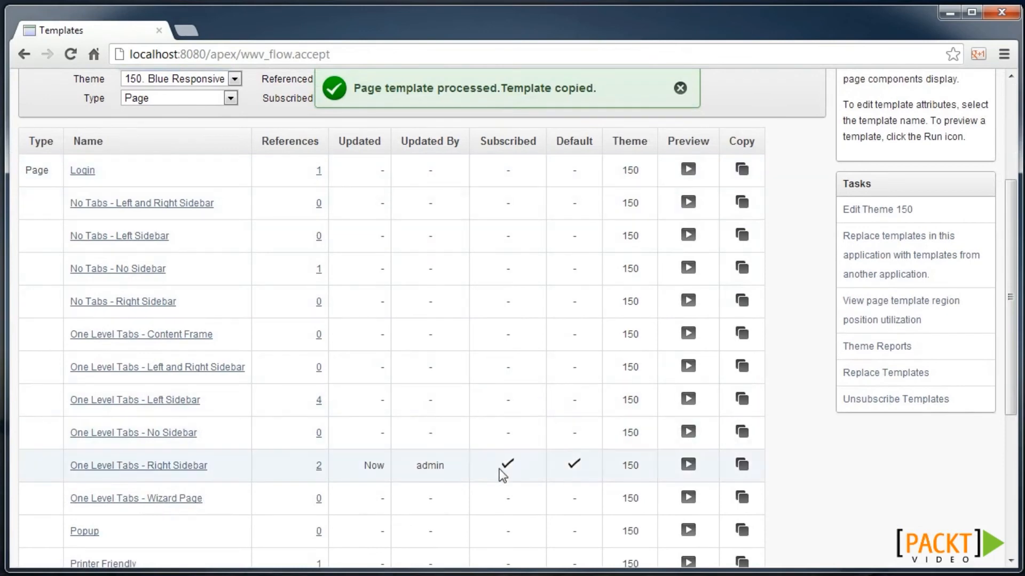
{"action": "scroll", "coordinate": [504, 472], "scroll_direction": "up", "scroll_amount": 4}
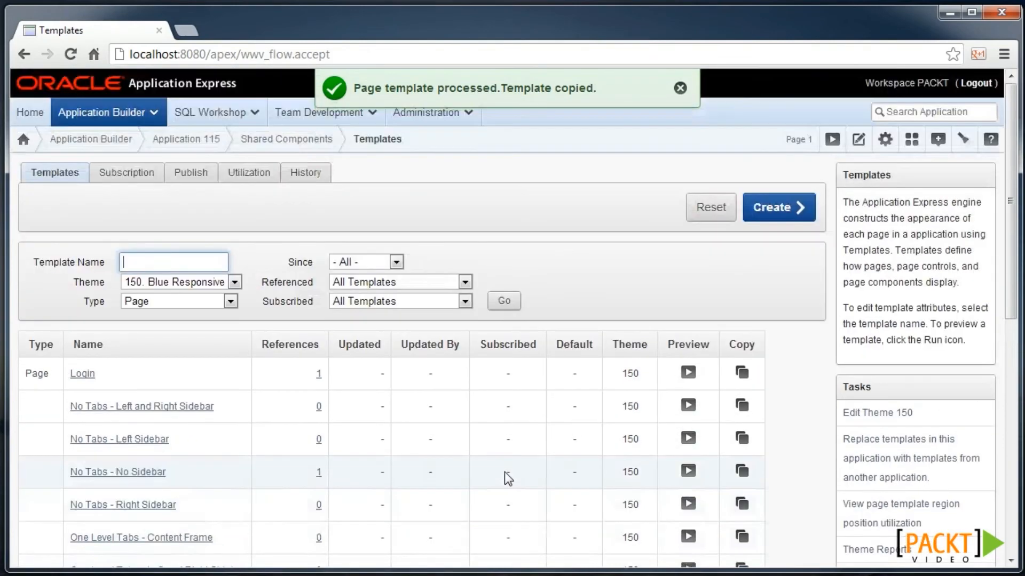
- Open the One Level Tabs - Right Sidebar page template used by app 113's Home page
{"action": "left_click", "coordinate": [124, 142]}
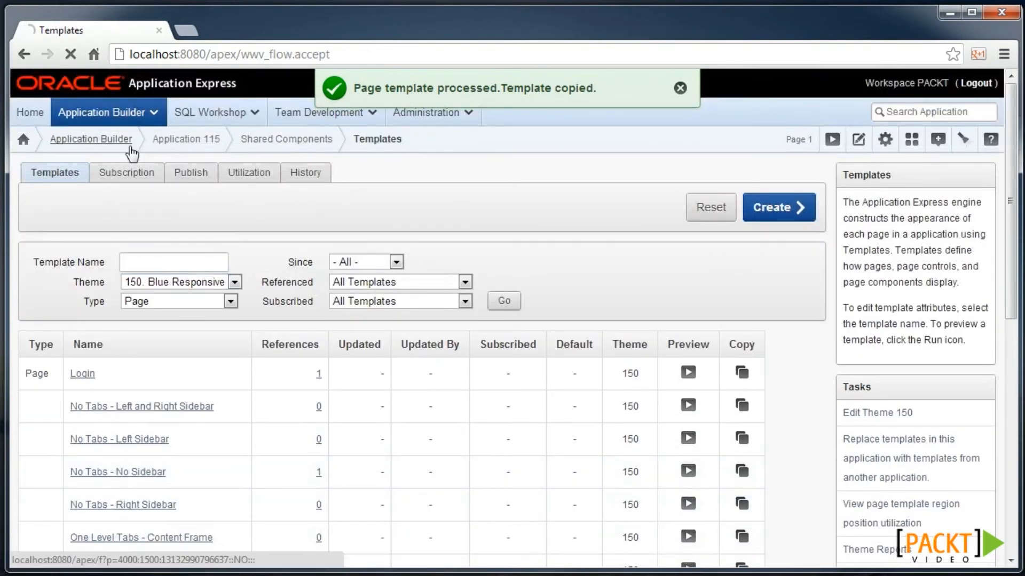
{"action": "scroll", "coordinate": [176, 372], "scroll_direction": "down", "scroll_amount": 4}
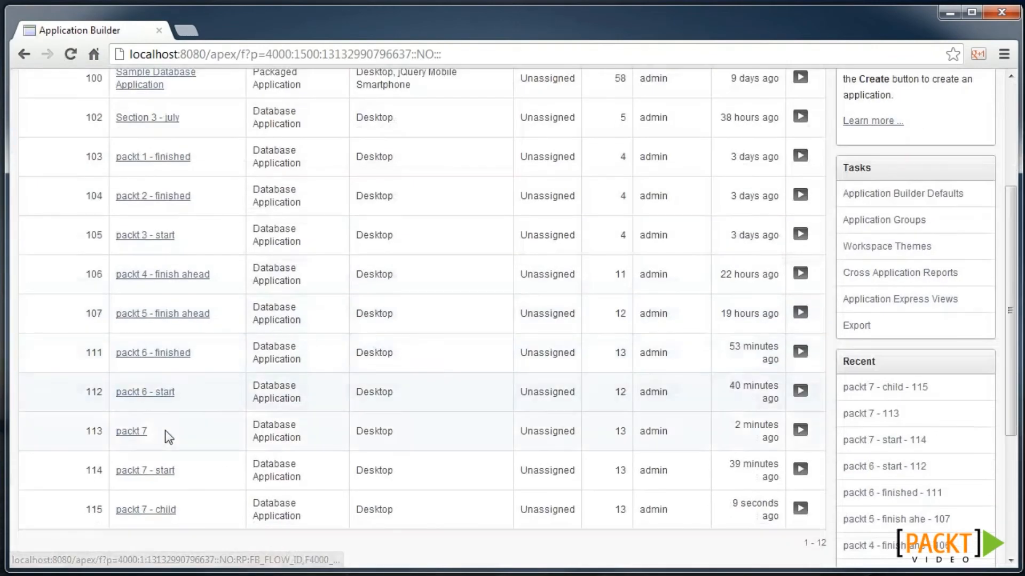
{"action": "left_click", "coordinate": [135, 435]}
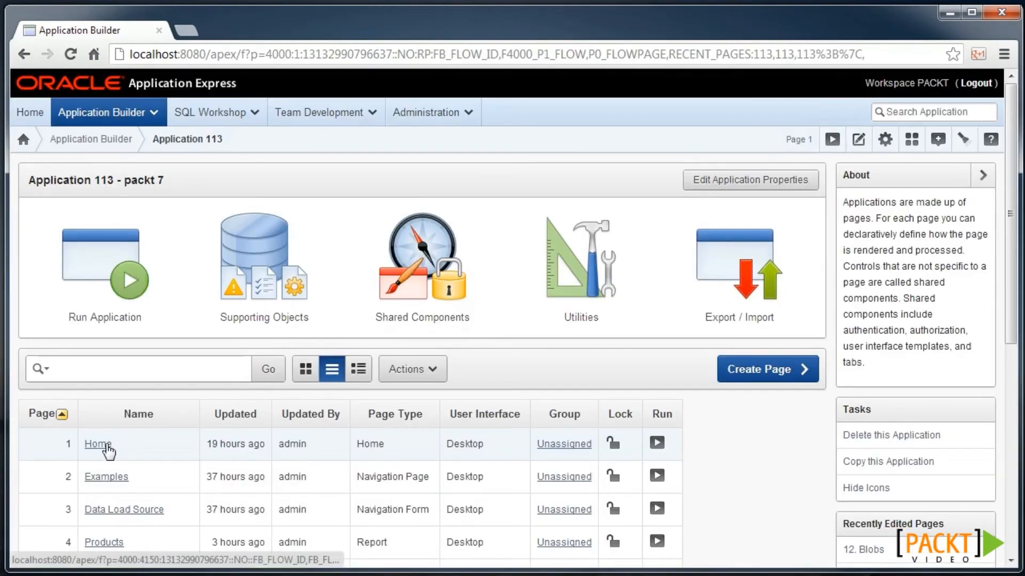
{"action": "left_click", "coordinate": [103, 444]}
{"action": "scroll", "coordinate": [605, 457], "scroll_direction": "down", "scroll_amount": 2}
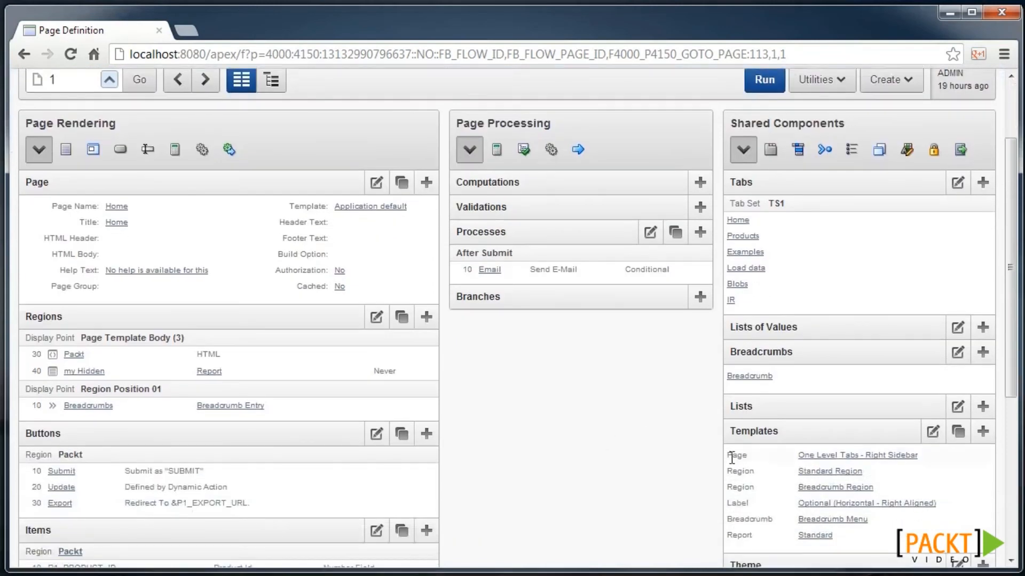
{"action": "left_click", "coordinate": [829, 459]}
{"action": "scroll", "coordinate": [321, 400], "scroll_direction": "down", "scroll_amount": 1}
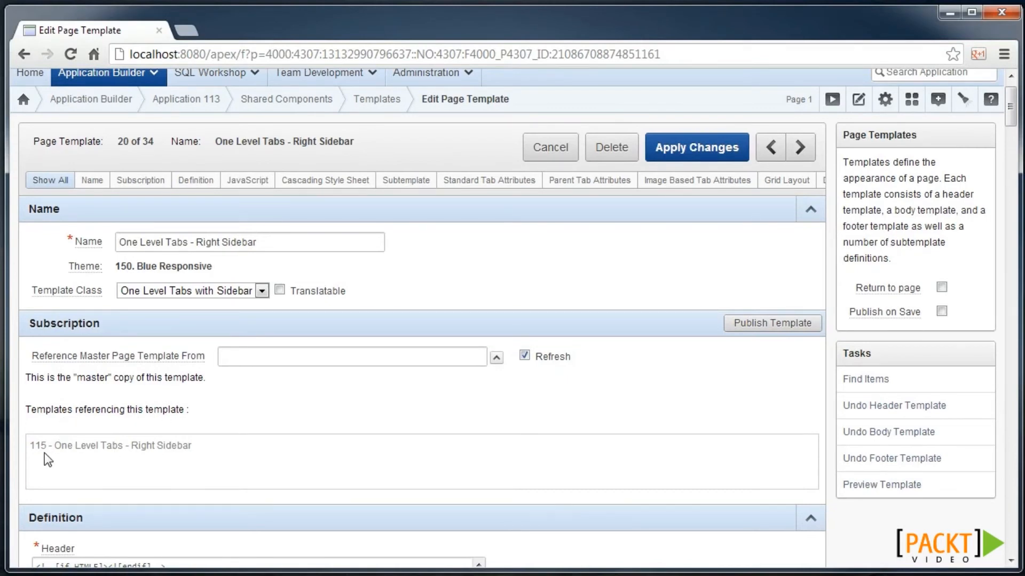
- Replace the header's h1 logo line with the logo link and packt_header span 'My Application &APP_ID.', then save
{"action": "key", "text": "ctrl+f"}
{"action": "type", "text": "logo"}
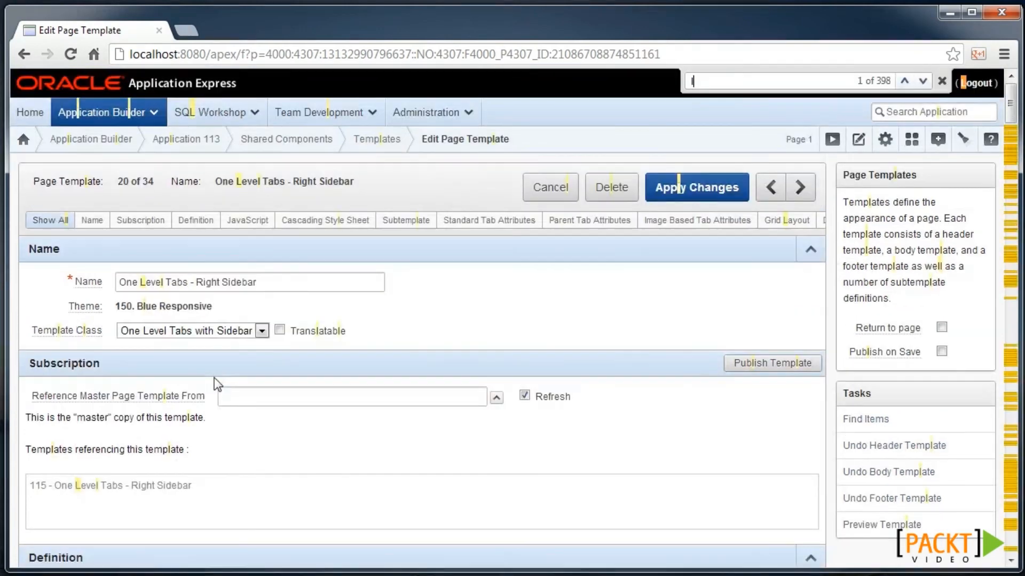
{"action": "key", "text": "Return"}
{"action": "left_click", "coordinate": [199, 326]}
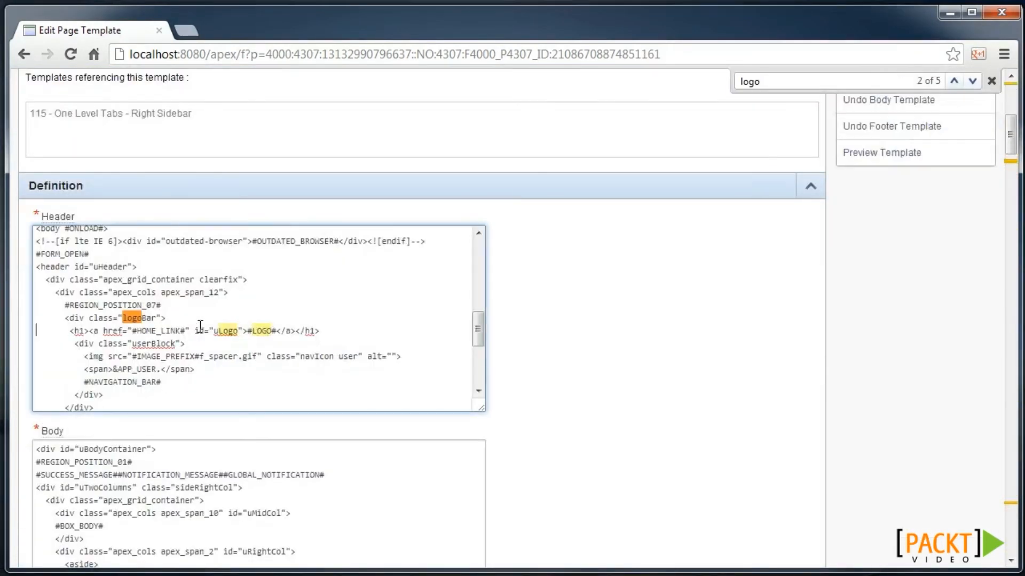
{"action": "triple_click", "coordinate": [200, 325]}
{"action": "key", "text": "ctrl+v"}
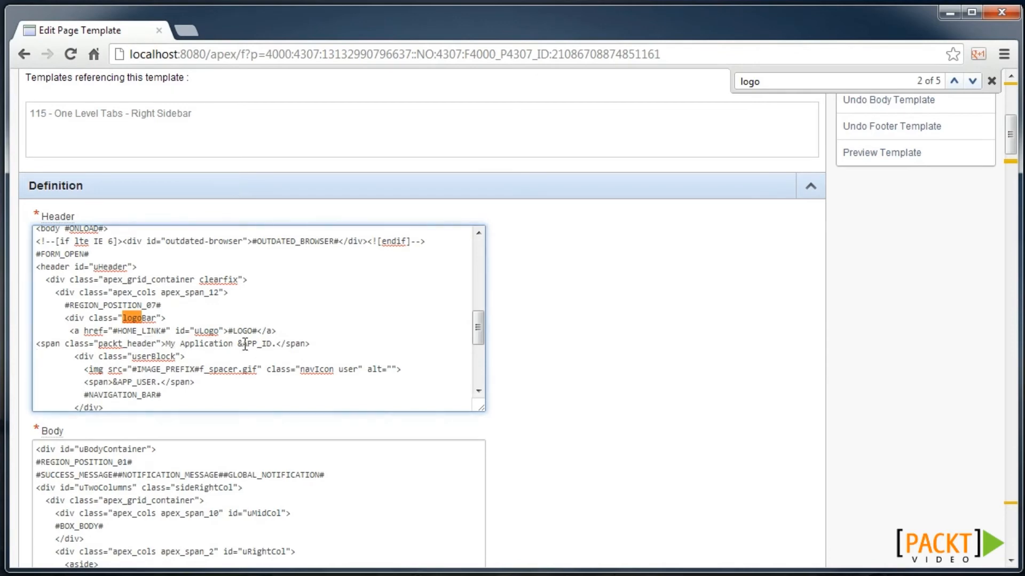
{"action": "scroll", "coordinate": [630, 312], "scroll_direction": "up", "scroll_amount": 6}
{"action": "left_click", "coordinate": [666, 152]}
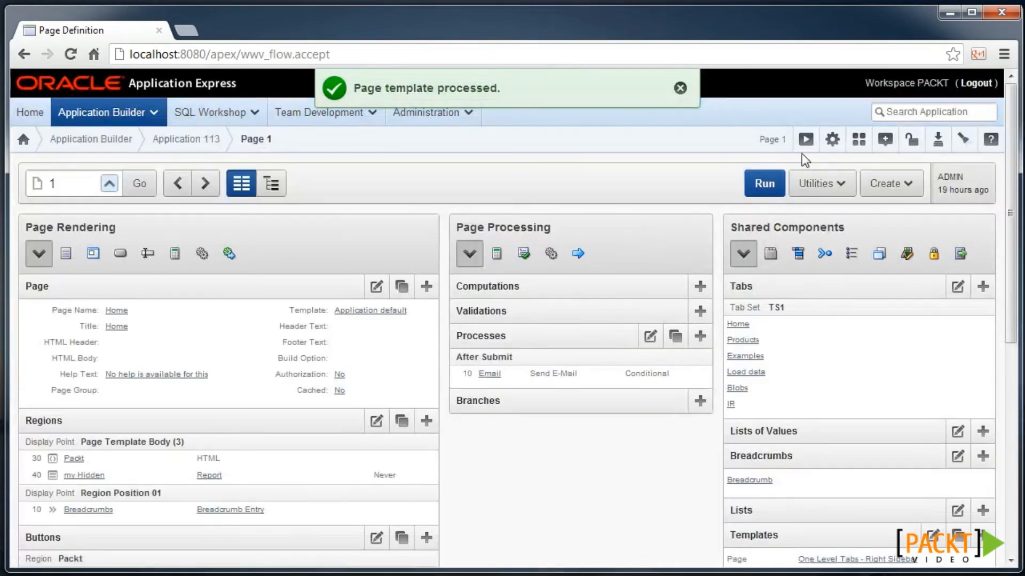
- Preview app 113's new 'My Application 113' header, then run child app 115 (packt 7 - child)
{"action": "left_click", "coordinate": [806, 153]}
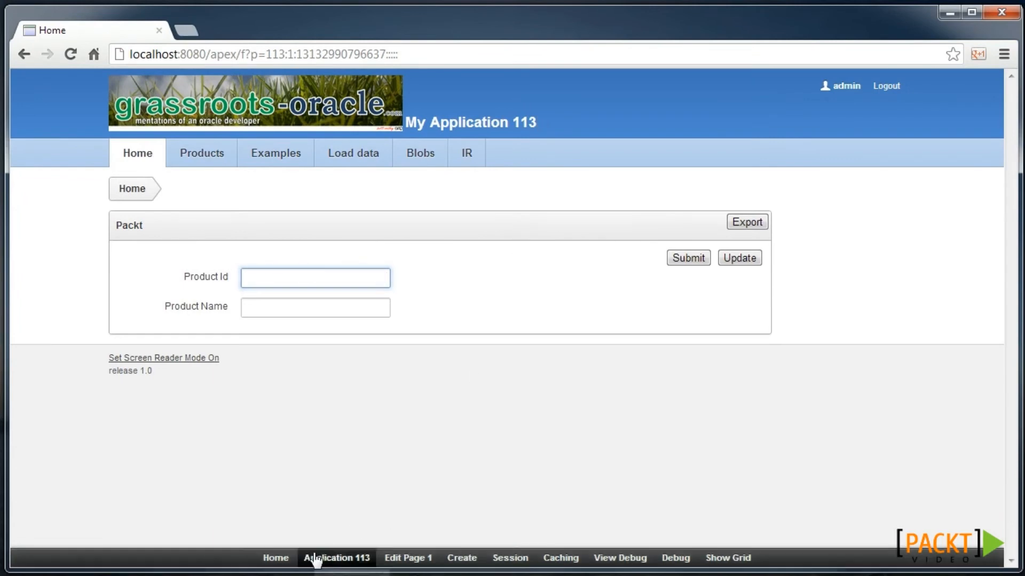
{"action": "left_click", "coordinate": [287, 559]}
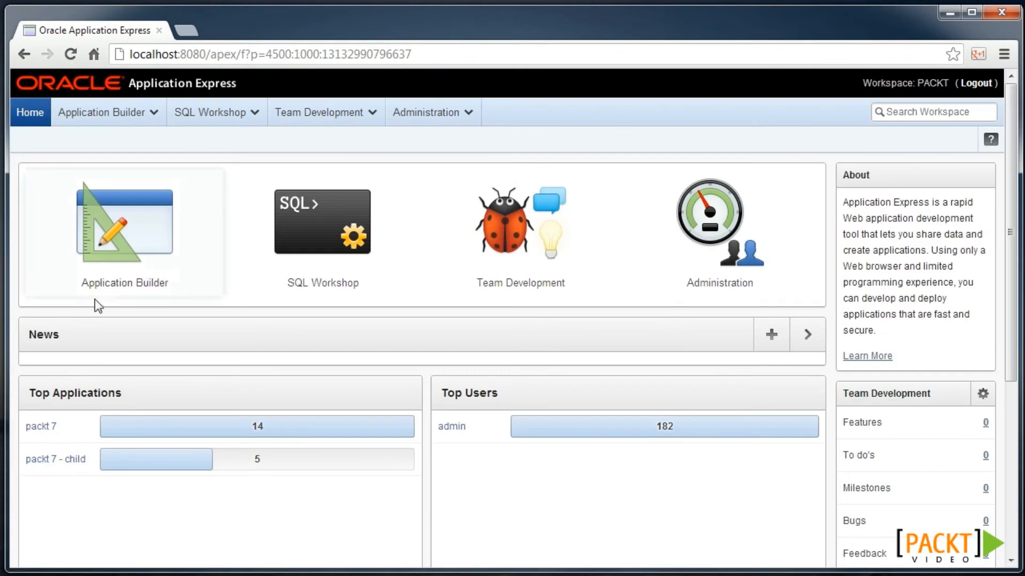
{"action": "left_click", "coordinate": [103, 289]}
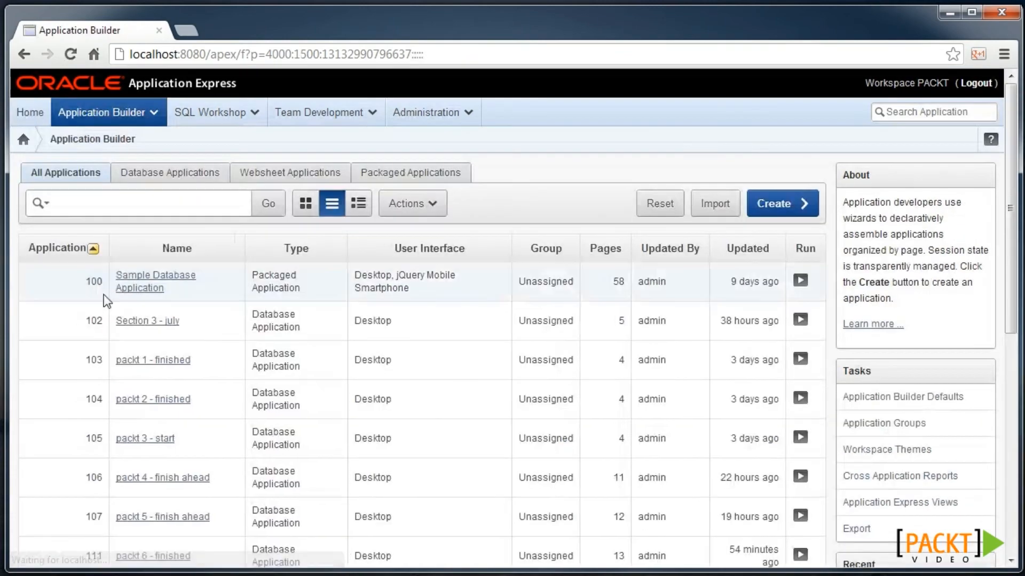
{"action": "scroll", "coordinate": [130, 356], "scroll_direction": "down", "scroll_amount": 5}
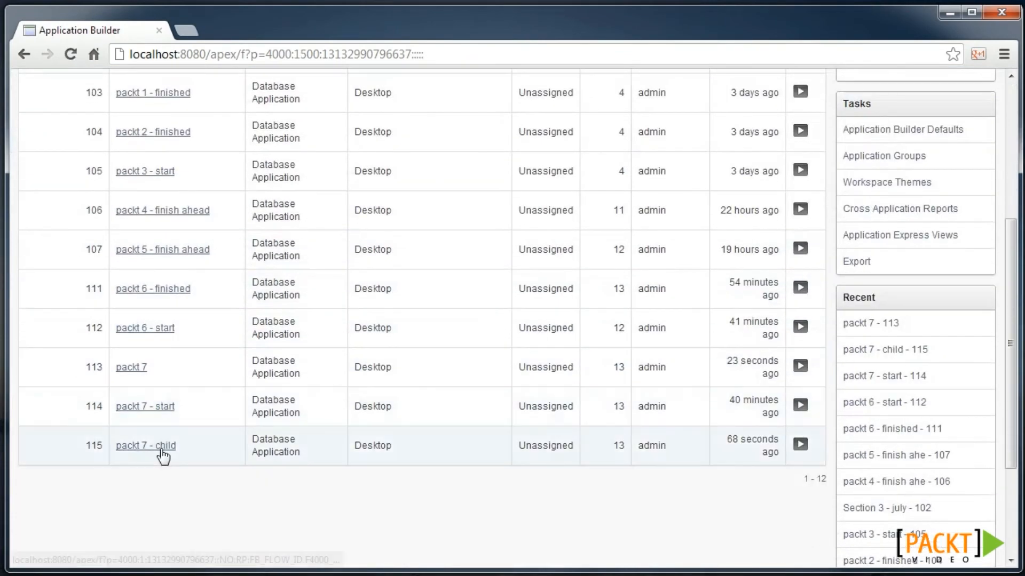
{"action": "left_click", "coordinate": [161, 446]}
{"action": "left_click", "coordinate": [829, 143]}
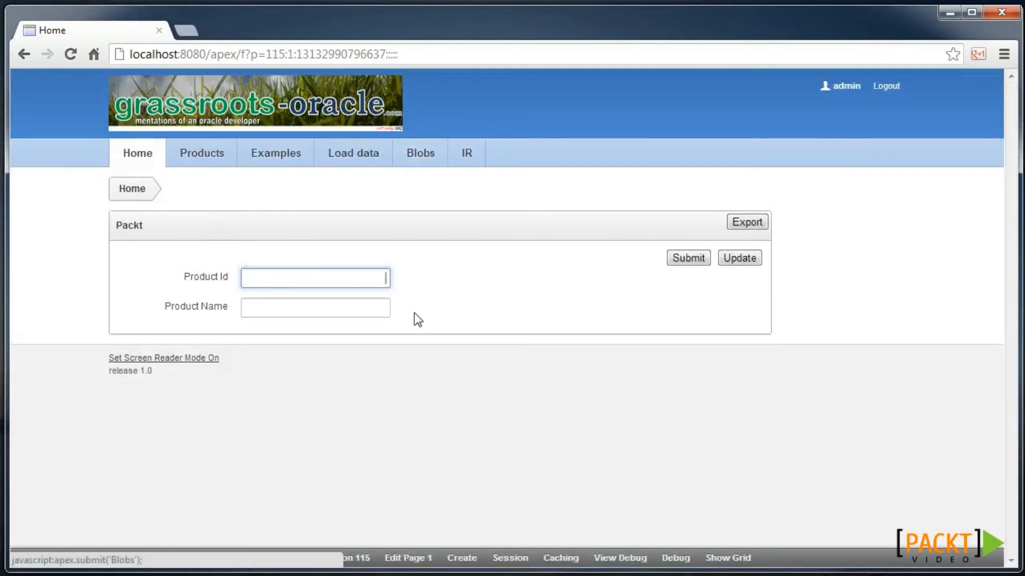
- Refresh app 115's One Level Tabs - Right Sidebar template from its master and run page 1
{"action": "left_click", "coordinate": [357, 558]}
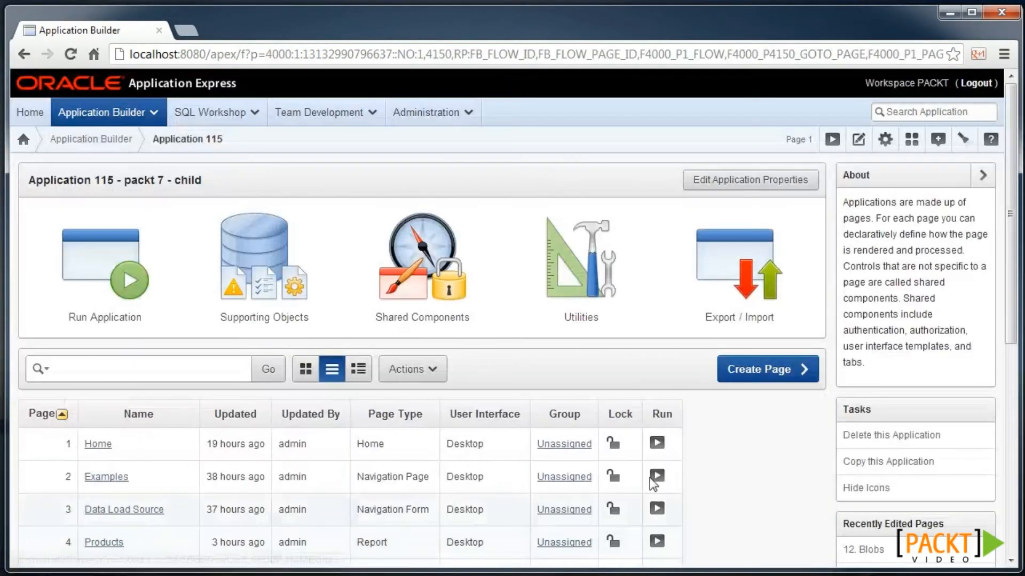
{"action": "left_click", "coordinate": [99, 444]}
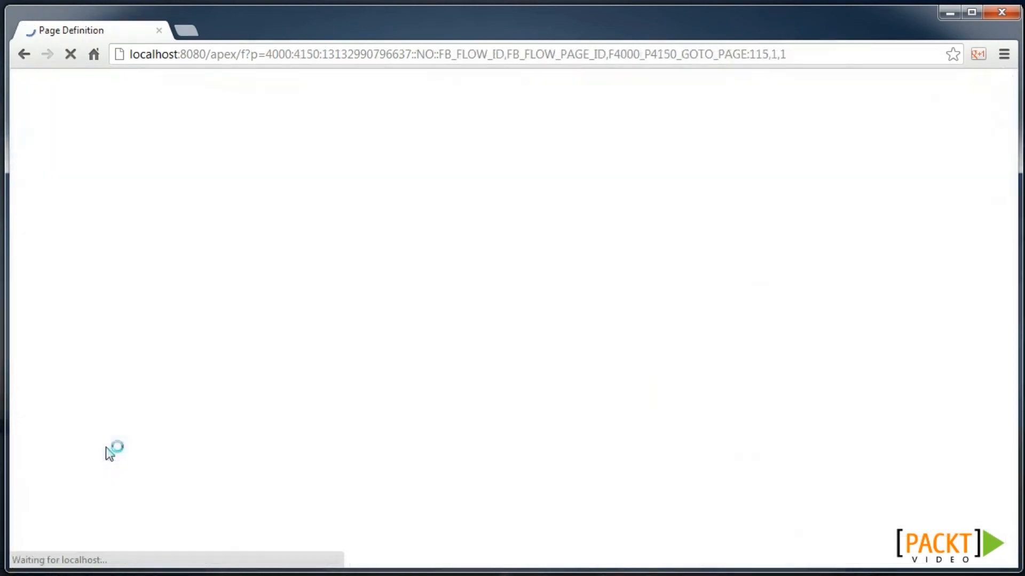
{"action": "left_click", "coordinate": [848, 519]}
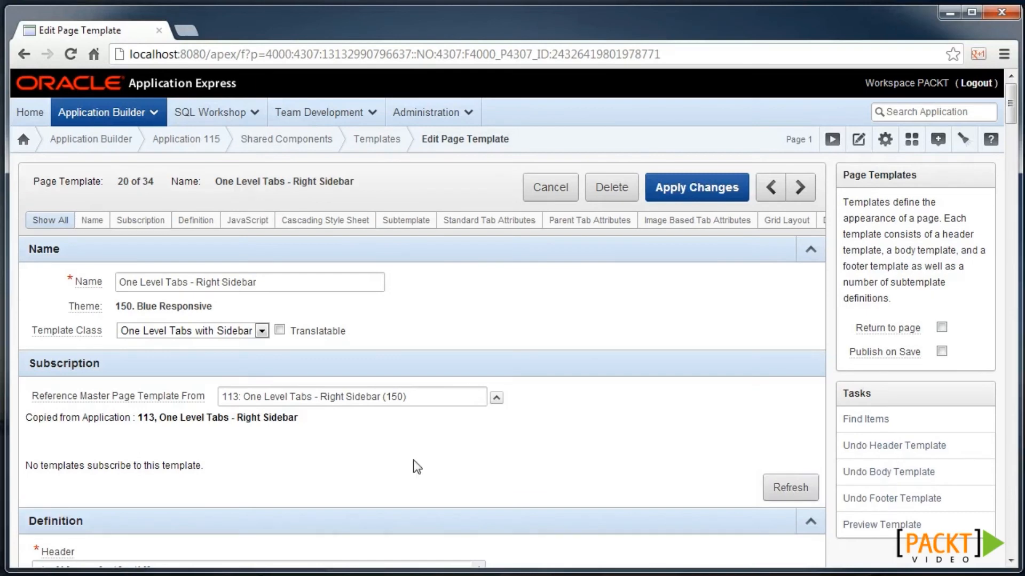
{"action": "left_click", "coordinate": [782, 489]}
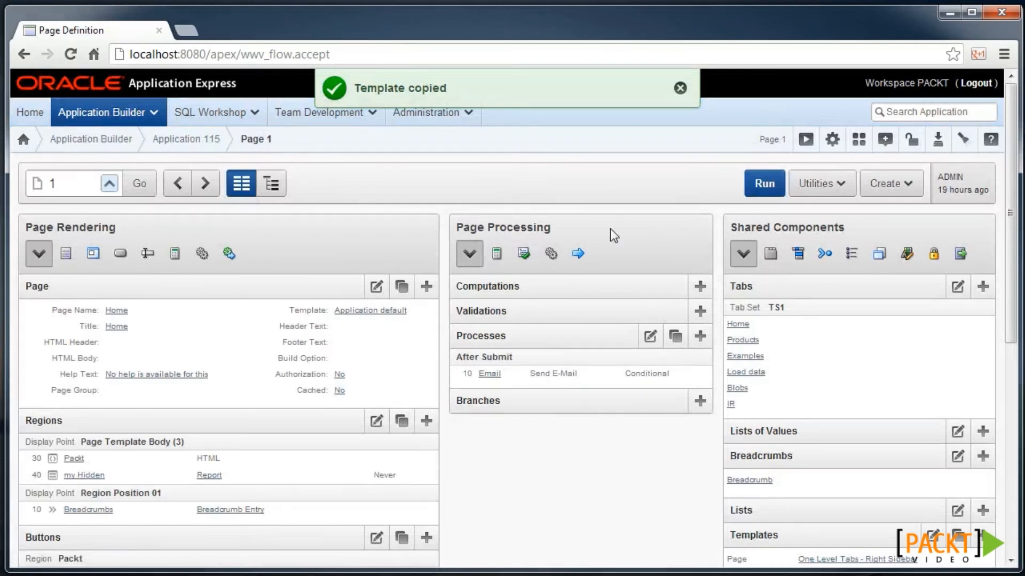
{"action": "left_click", "coordinate": [767, 184]}
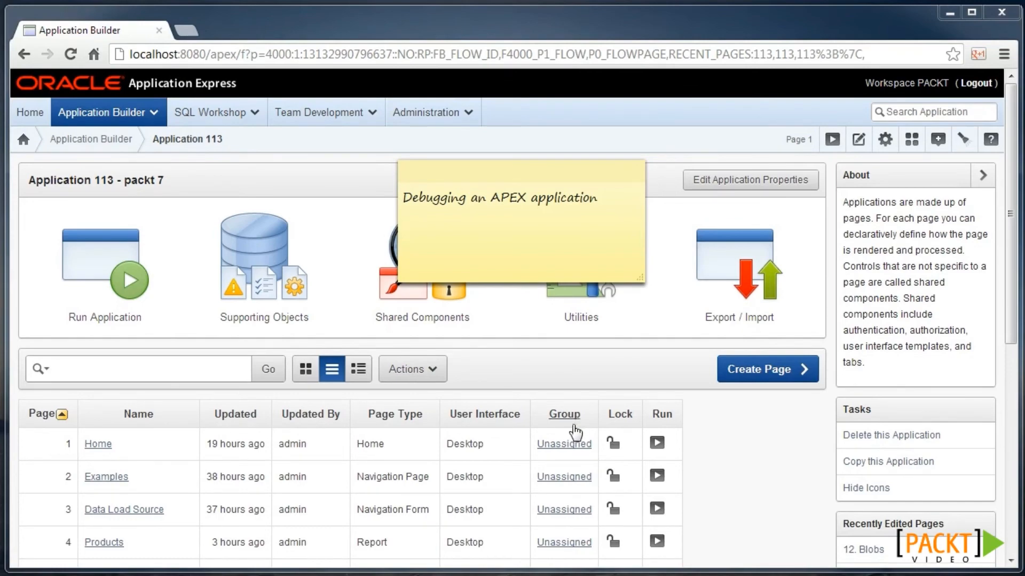
- Open the Save list price process on page 11 Products
{"action": "scroll", "coordinate": [728, 451], "scroll_direction": "down", "scroll_amount": 3}
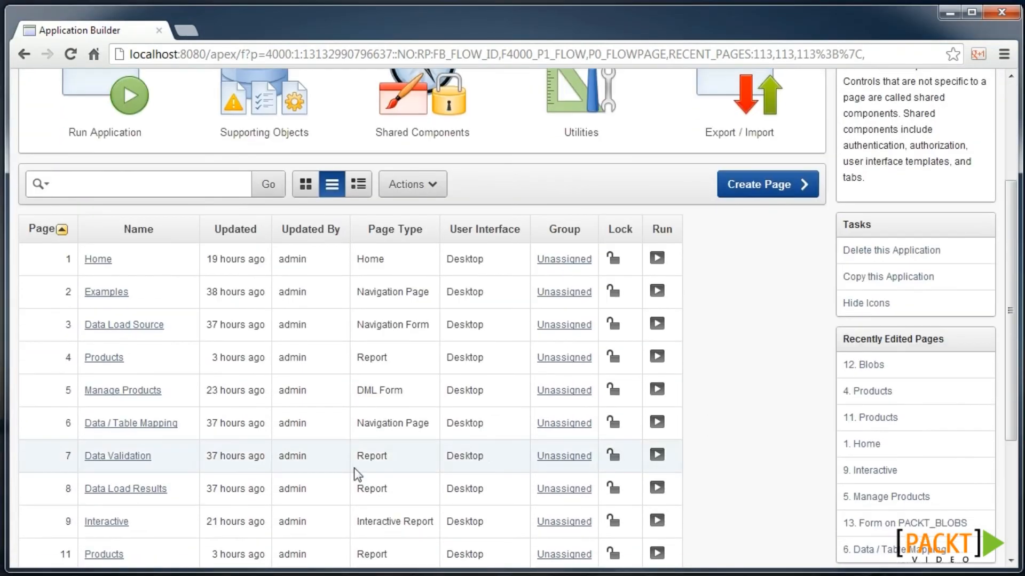
{"action": "scroll", "coordinate": [374, 481], "scroll_direction": "down", "scroll_amount": 2}
{"action": "left_click", "coordinate": [120, 483]}
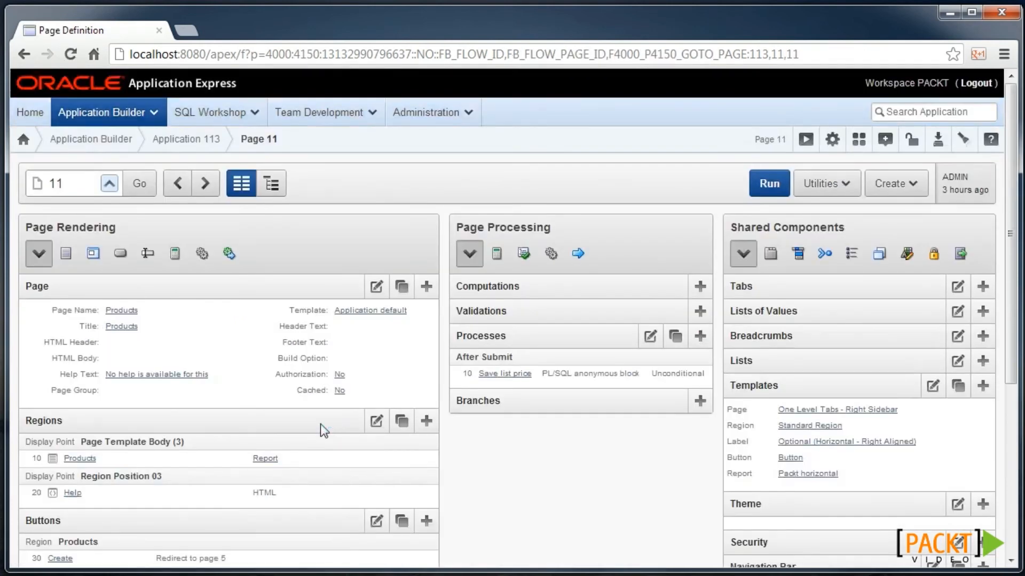
{"action": "left_click", "coordinate": [506, 374]}
{"action": "scroll", "coordinate": [480, 299], "scroll_direction": "down", "scroll_amount": 4}
{"action": "scroll", "coordinate": [587, 270], "scroll_direction": "down", "scroll_amount": 3}
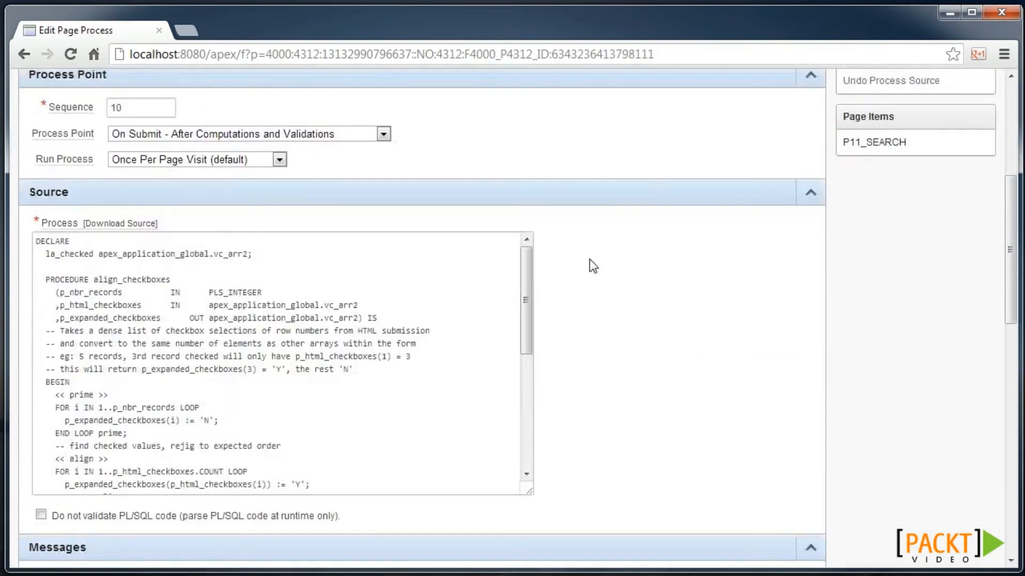
{"action": "scroll", "coordinate": [290, 315], "scroll_direction": "down", "scroll_amount": 5}
{"action": "scroll", "coordinate": [291, 315], "scroll_direction": "down", "scroll_amount": 1}
- Insert two apex_debug.message lines logging the dense and sparse checkbox counts
{"action": "left_click", "coordinate": [161, 354]}
{"action": "type", "text": "apex_debug.message('dense  checkbox count:'||apex_application.g_f43.COUNT);   apex_debug.message('sparse checkbox count:'||la_checked.COUNT);"}
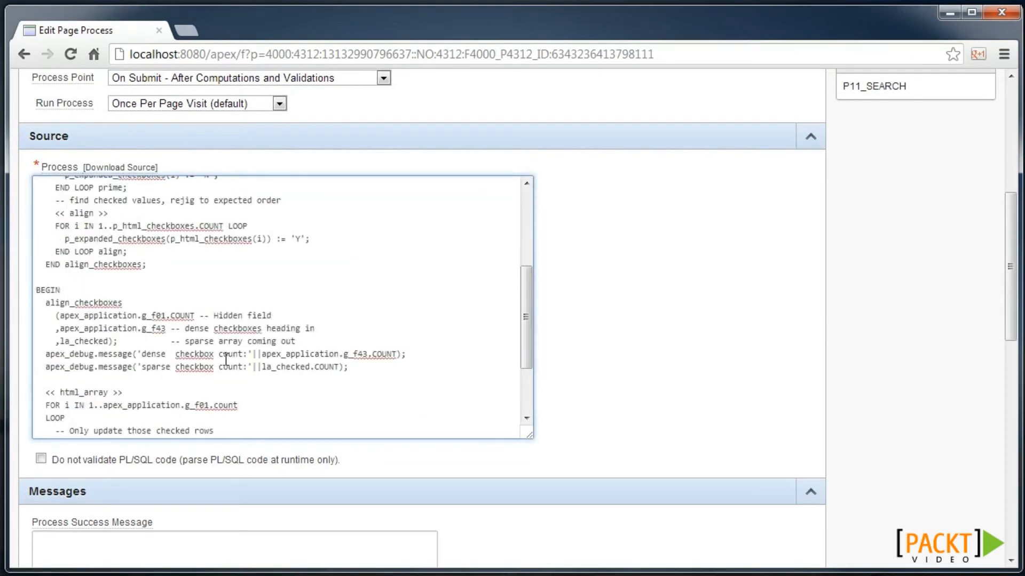
{"action": "scroll", "coordinate": [230, 349], "scroll_direction": "down", "scroll_amount": 2}
{"action": "scroll", "coordinate": [235, 300], "scroll_direction": "down", "scroll_amount": 2}
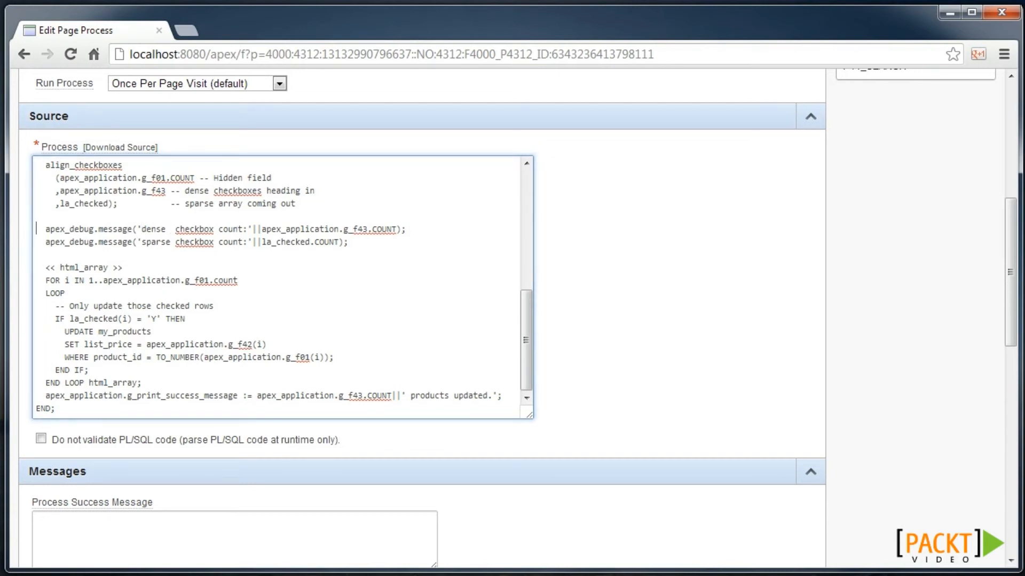
- Add apex_debug.message('Updating record '||apex_application.g_f01(i)) after the THEN line and save the process
{"action": "key", "text": "alt+Tab"}
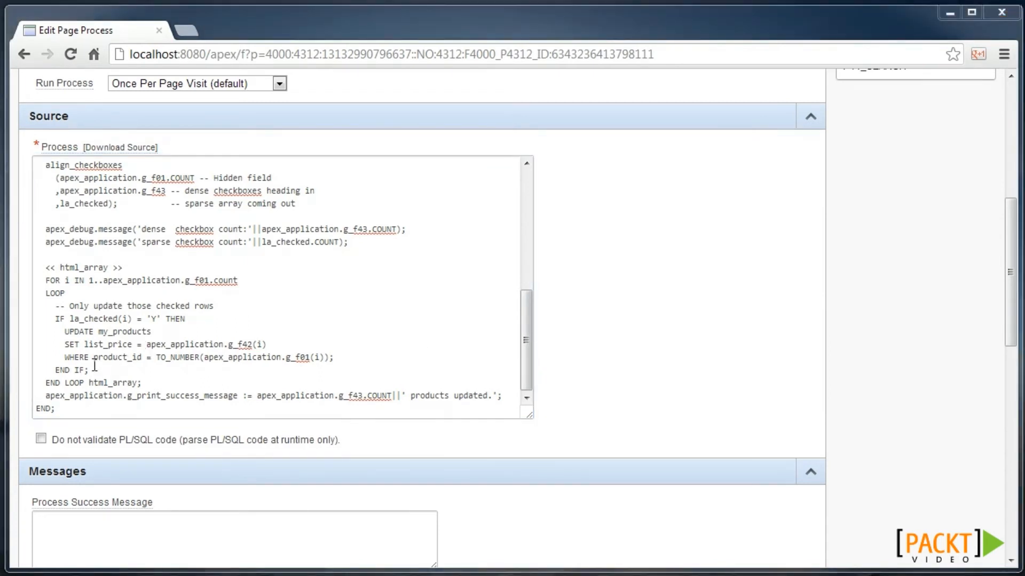
{"action": "key", "text": "alt+Tab"}
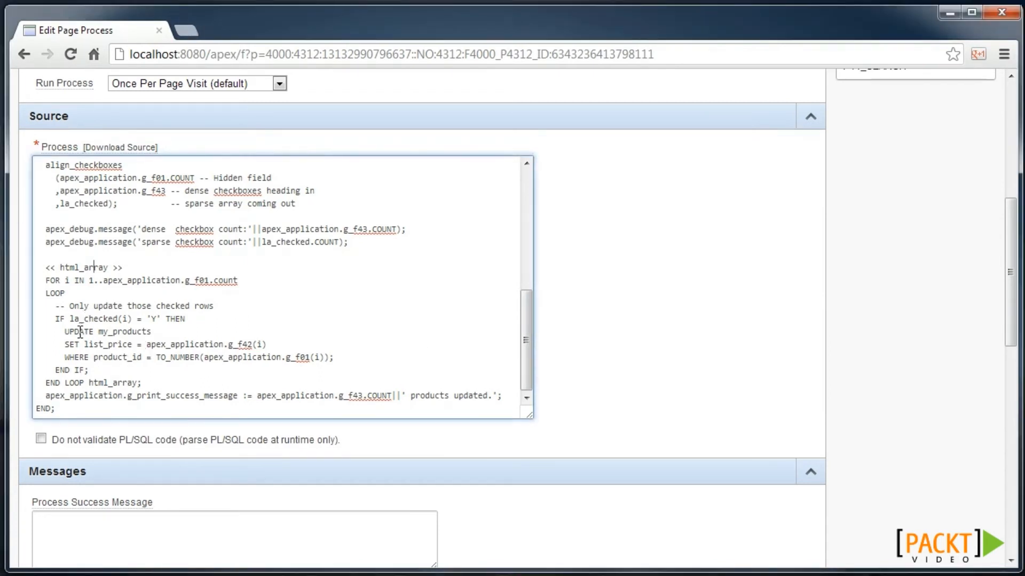
{"action": "left_click", "coordinate": [219, 329]}
{"action": "key", "text": "Return"}
{"action": "type", "text": "apex_debug.message('Updating record '||apex_application.g_f01(i));"}
{"action": "scroll", "coordinate": [710, 242], "scroll_direction": "up", "scroll_amount": 7}
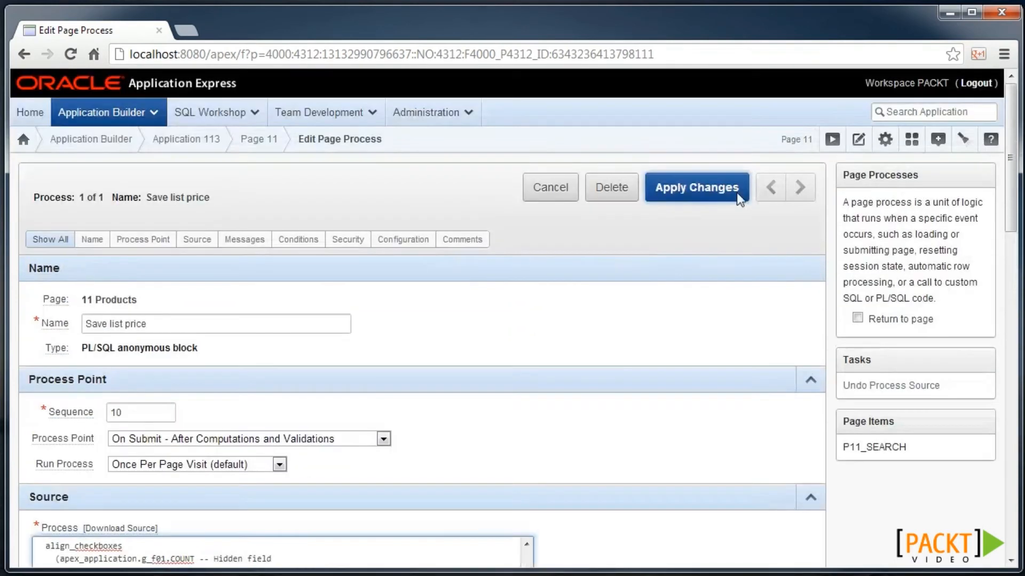
{"action": "left_click", "coordinate": [701, 204]}
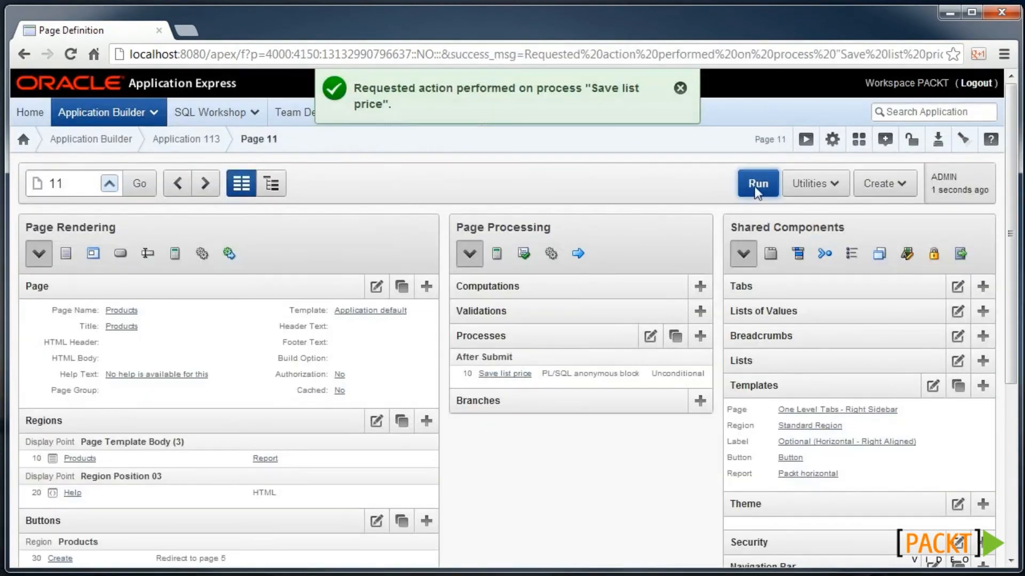
- Run the Products page in debug mode and tick products 31 and 137
{"action": "left_click", "coordinate": [748, 183]}
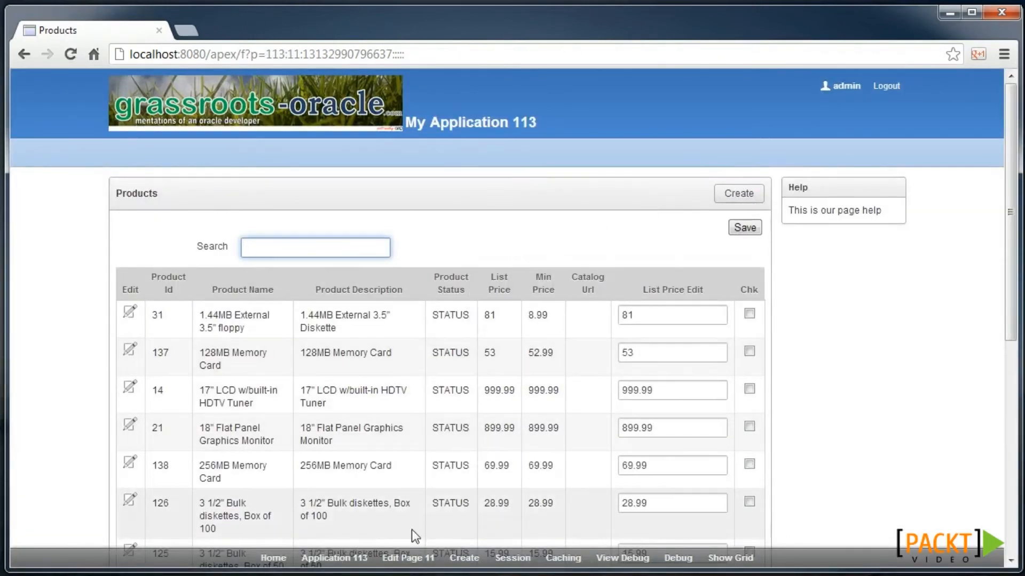
{"action": "left_click", "coordinate": [671, 563]}
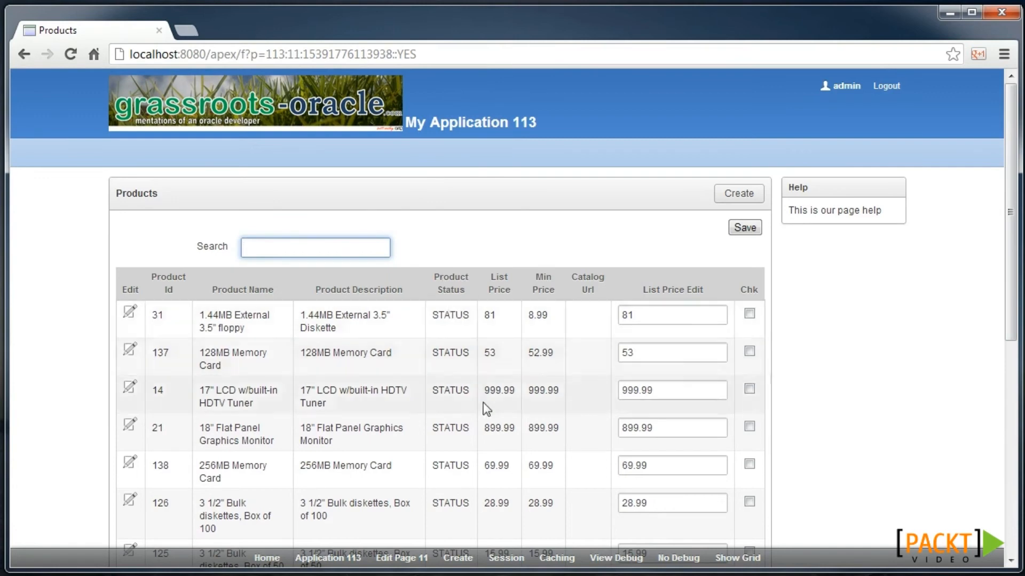
{"action": "left_click", "coordinate": [751, 316]}
{"action": "left_click", "coordinate": [750, 352]}
- Change product 137's price to 75 and product 31's to 80, then save
{"action": "double_click", "coordinate": [659, 353]}
{"action": "key", "text": "BackSpace"}
{"action": "type", "text": "75"}
{"action": "double_click", "coordinate": [670, 319]}
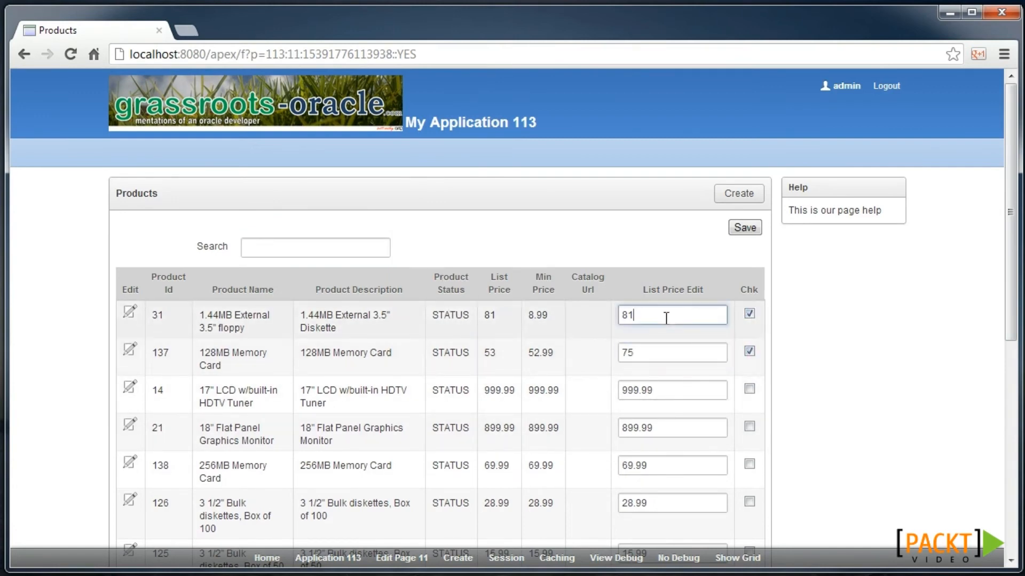
{"action": "key", "text": "BackSpace"}
{"action": "type", "text": "80"}
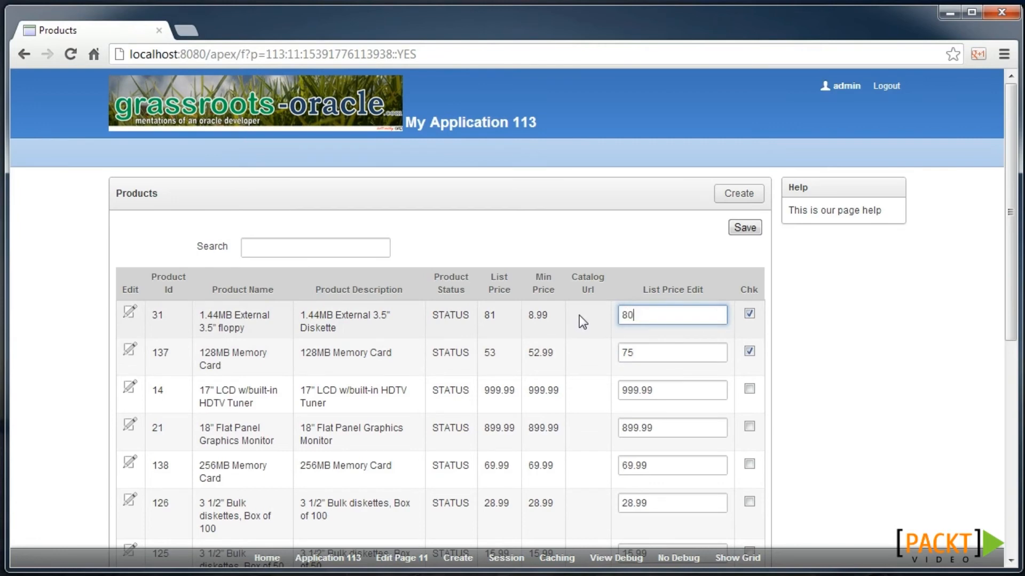
{"action": "left_click", "coordinate": [743, 229]}
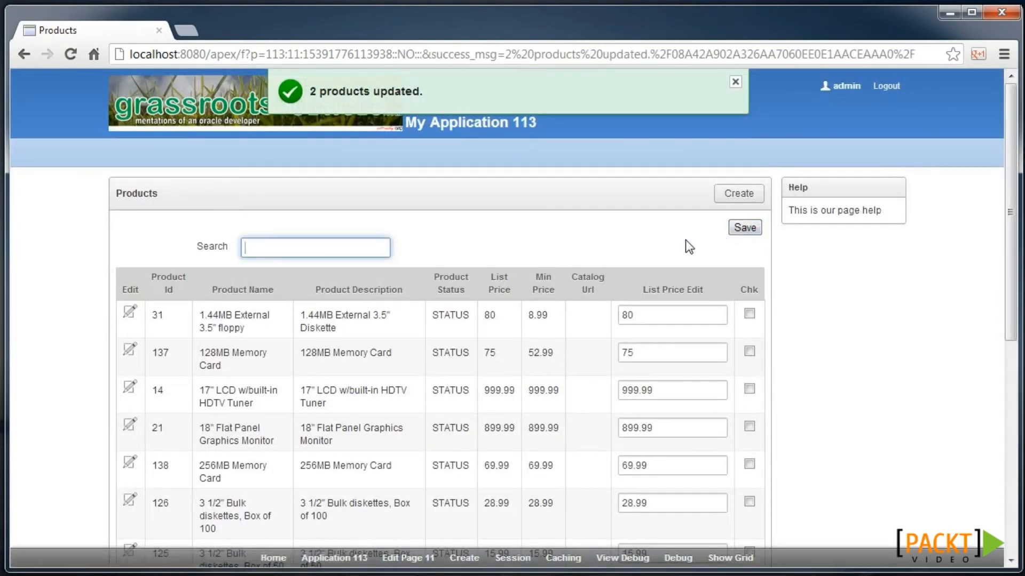
- Open the session's debug log and view 4746's messages
{"action": "left_click", "coordinate": [623, 558]}
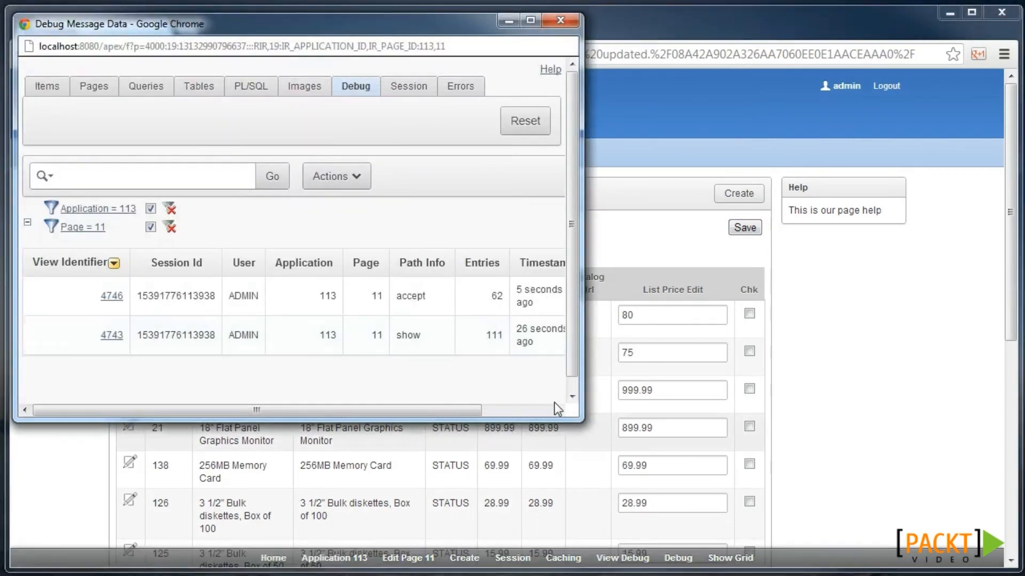
{"action": "left_click_drag", "start_coordinate": [572, 415], "coordinate": [862, 510]}
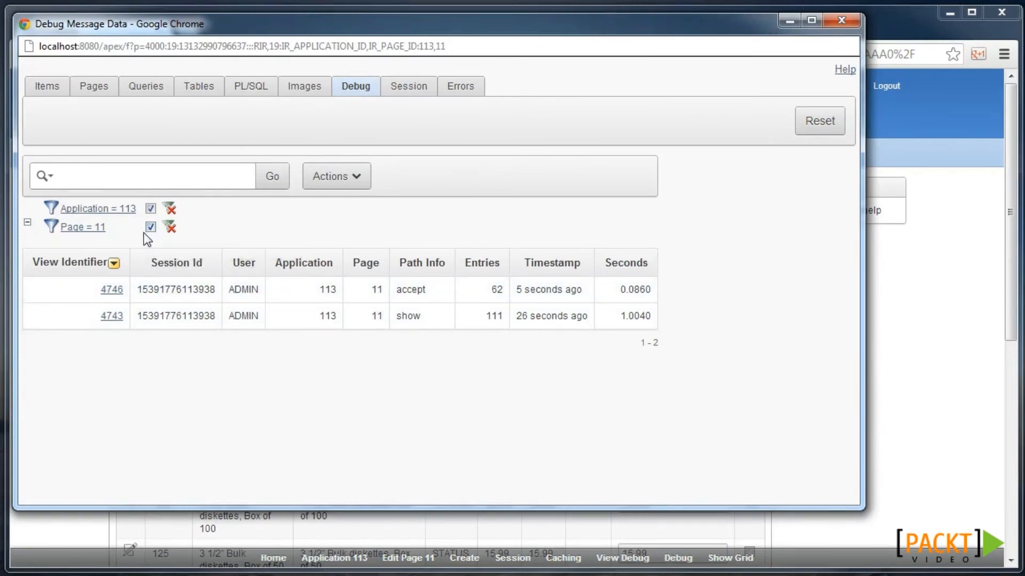
{"action": "left_click", "coordinate": [111, 291]}
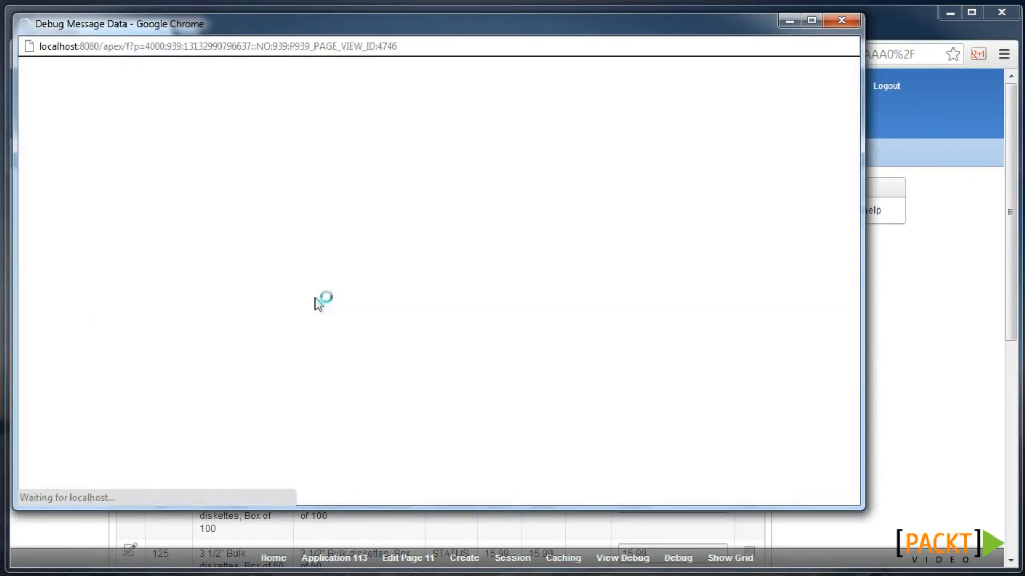
- Search the debug messages for 'checkbo' to confirm records 31 and 137 were updated
{"action": "key", "text": "ctrl+f"}
{"action": "type", "text": "checkbo"}
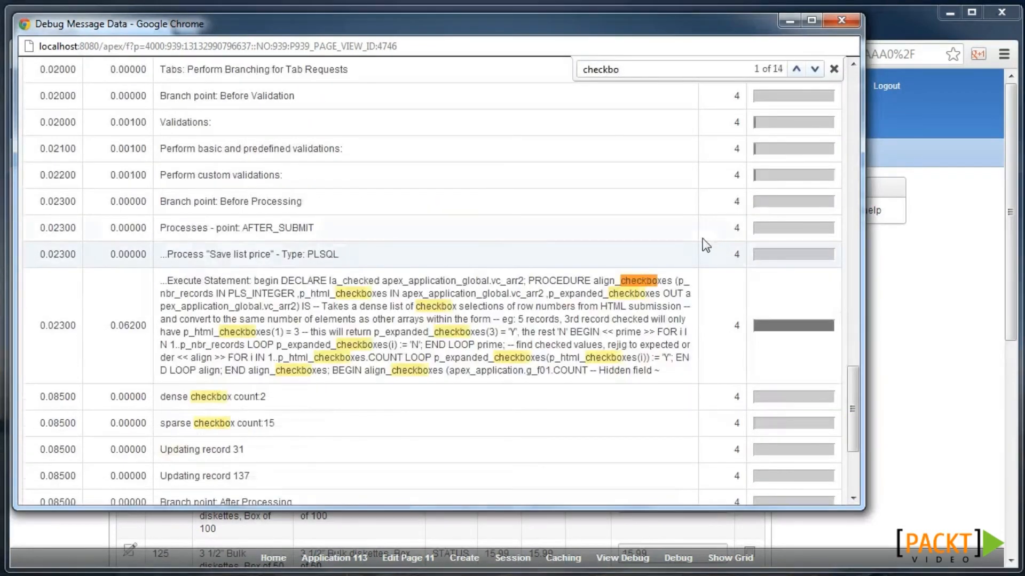
{"action": "scroll", "coordinate": [350, 298], "scroll_direction": "down", "scroll_amount": 3}
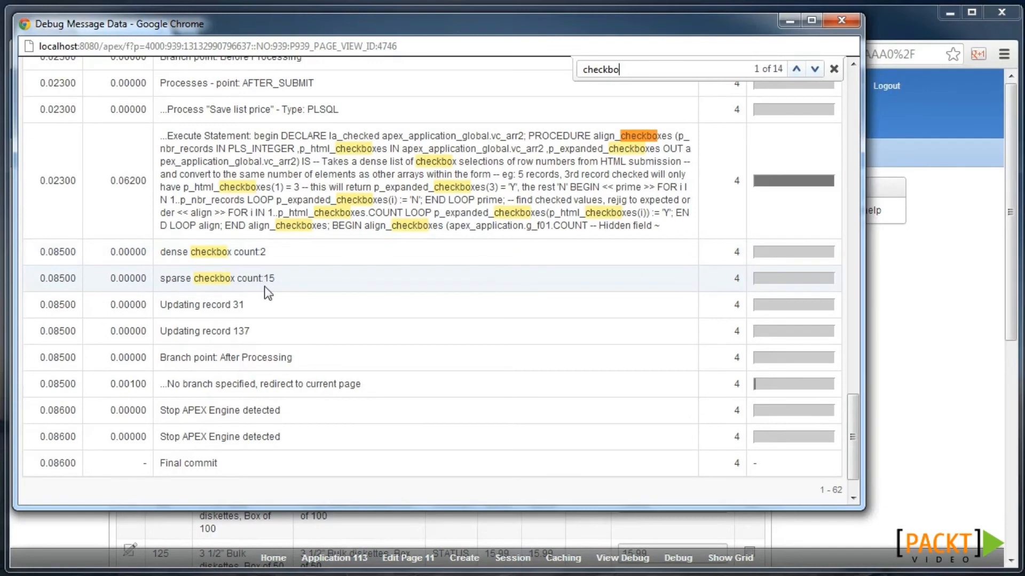
{"action": "scroll", "coordinate": [277, 292], "scroll_direction": "up", "scroll_amount": 2}
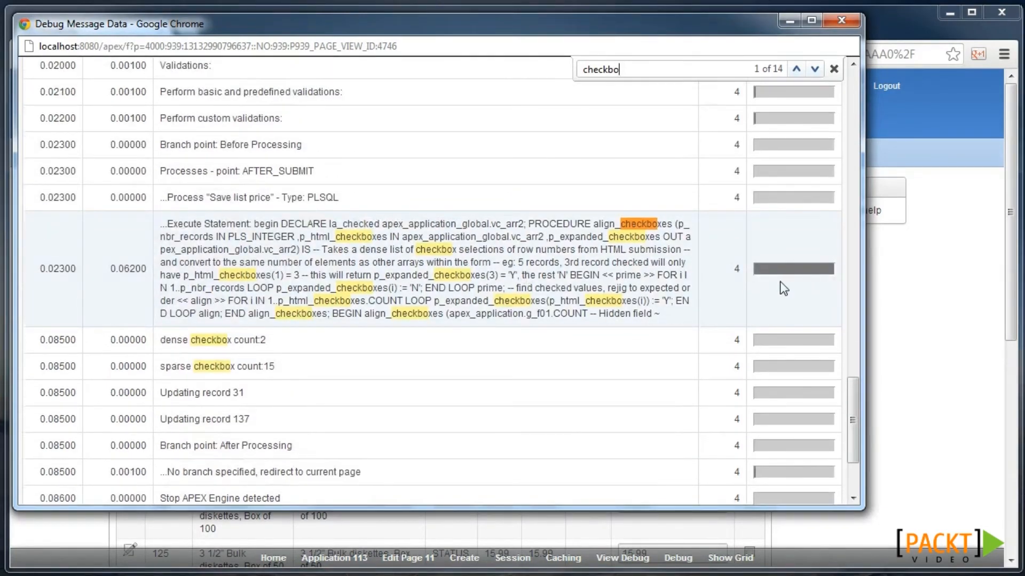
{"action": "left_click_drag", "start_coordinate": [846, 383], "coordinate": [847, 95]}
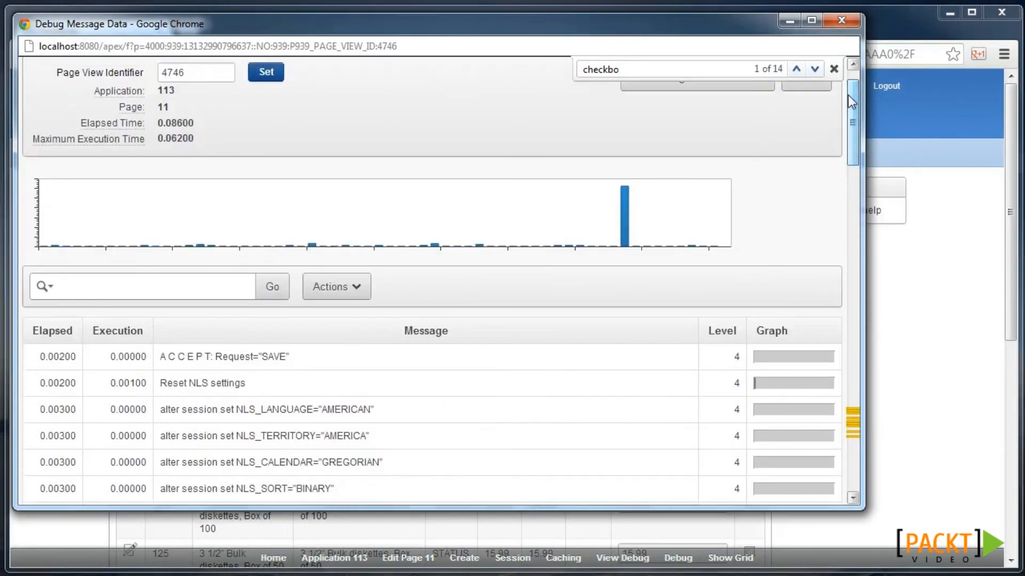
{"action": "mouse_move", "coordinate": [628, 226]}
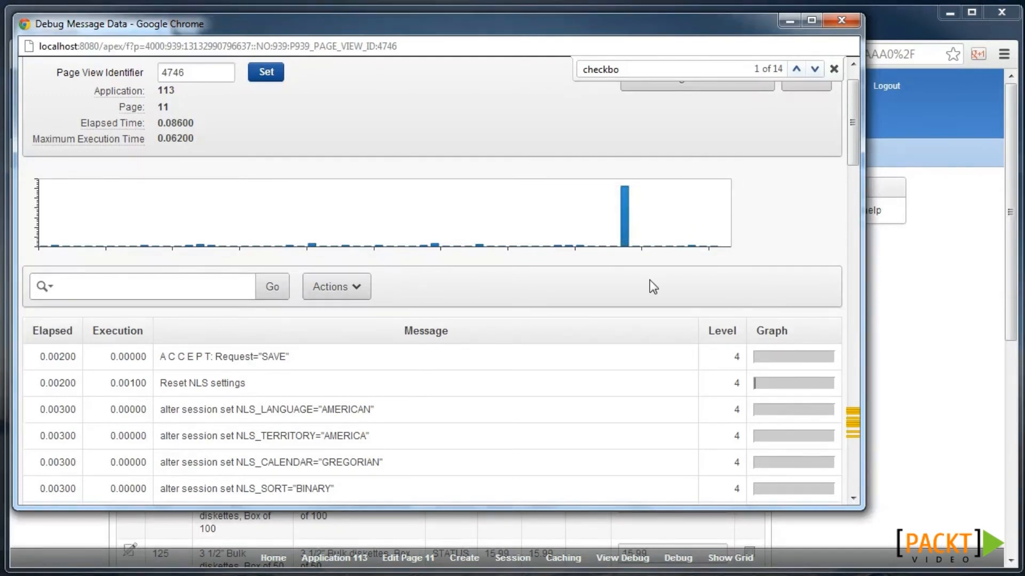
{"action": "scroll", "coordinate": [297, 206], "scroll_direction": "up", "scroll_amount": 1}
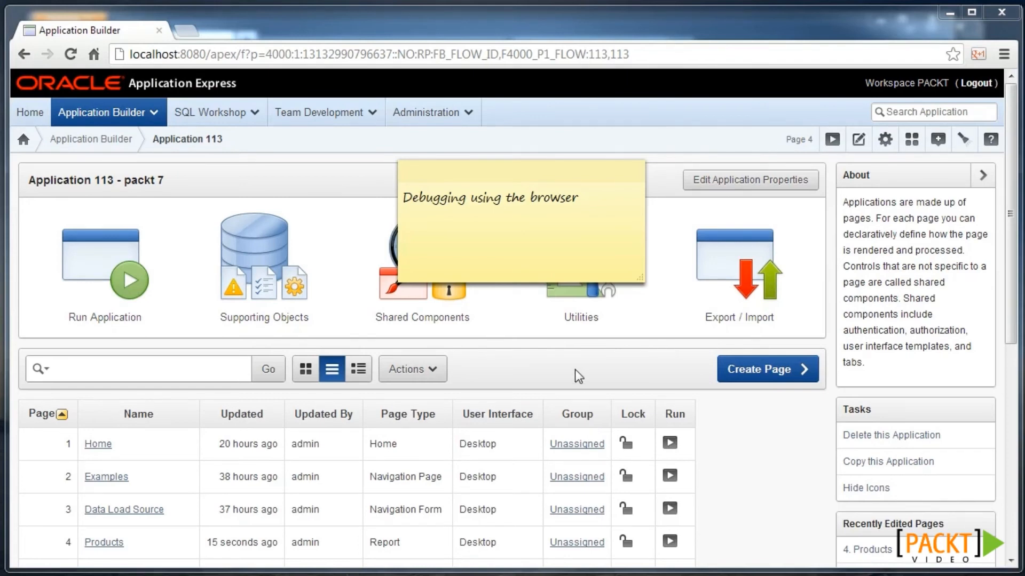
- Open page 4's Refresh search dynamic action and start adding a true action
{"action": "scroll", "coordinate": [575, 369], "scroll_direction": "down", "scroll_amount": 1}
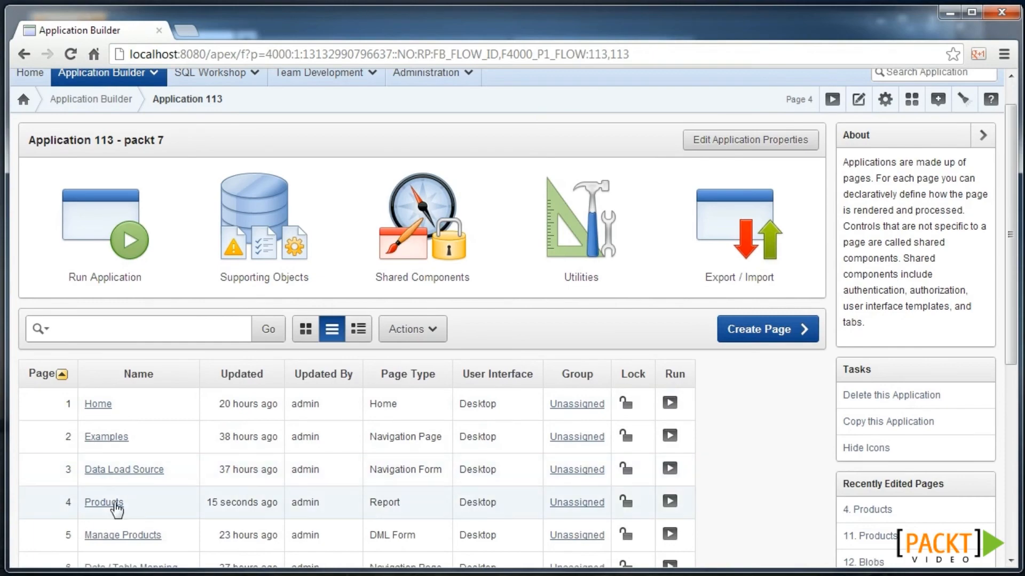
{"action": "left_click", "coordinate": [113, 505]}
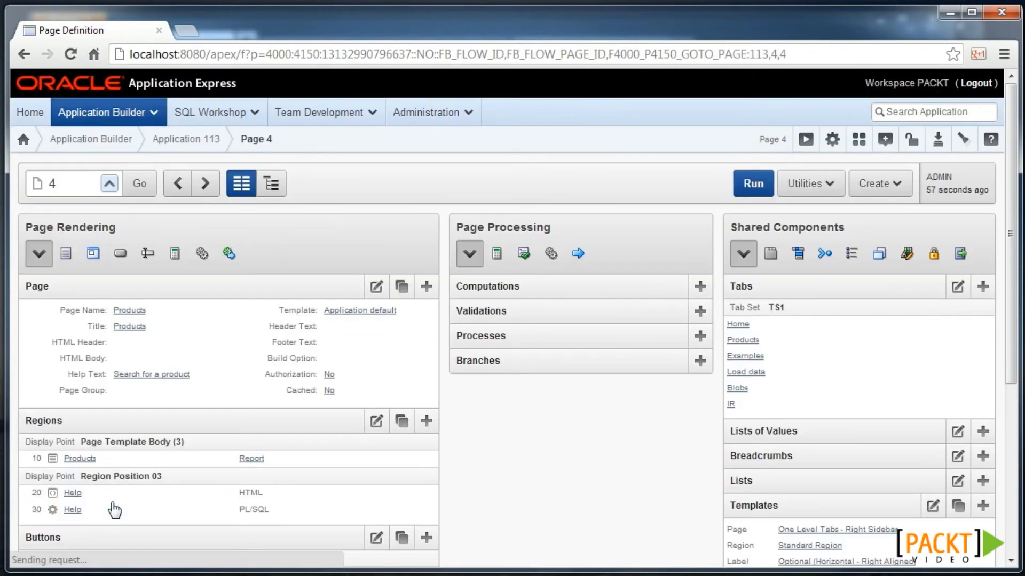
{"action": "scroll", "coordinate": [160, 494], "scroll_direction": "down", "scroll_amount": 6}
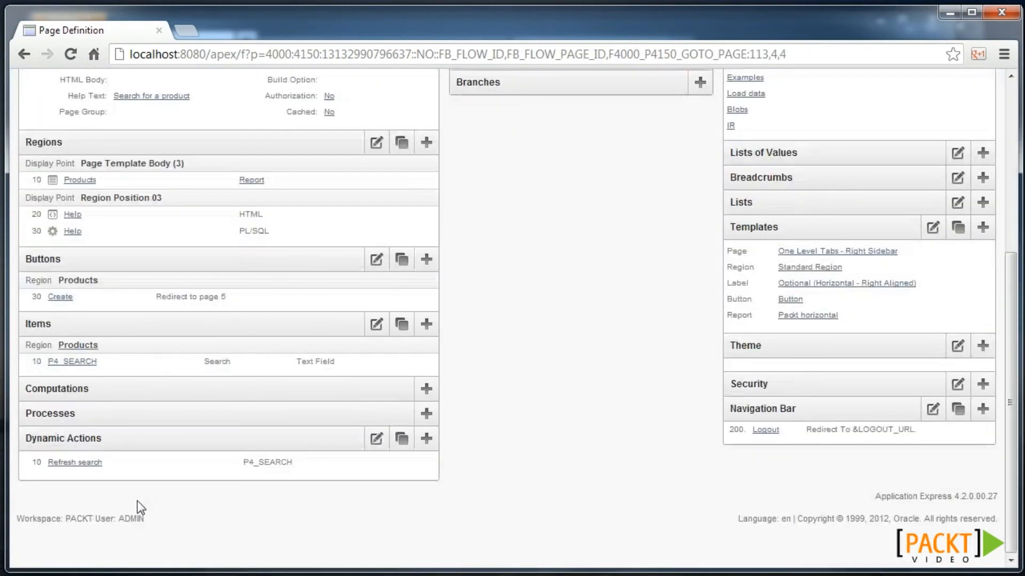
{"action": "left_click", "coordinate": [86, 463]}
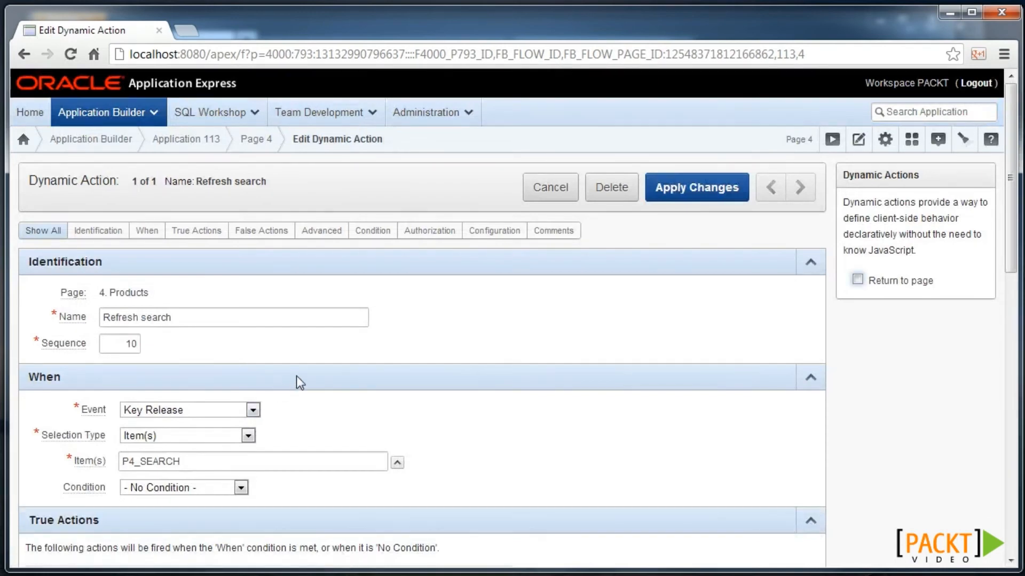
{"action": "scroll", "coordinate": [296, 376], "scroll_direction": "down", "scroll_amount": 4}
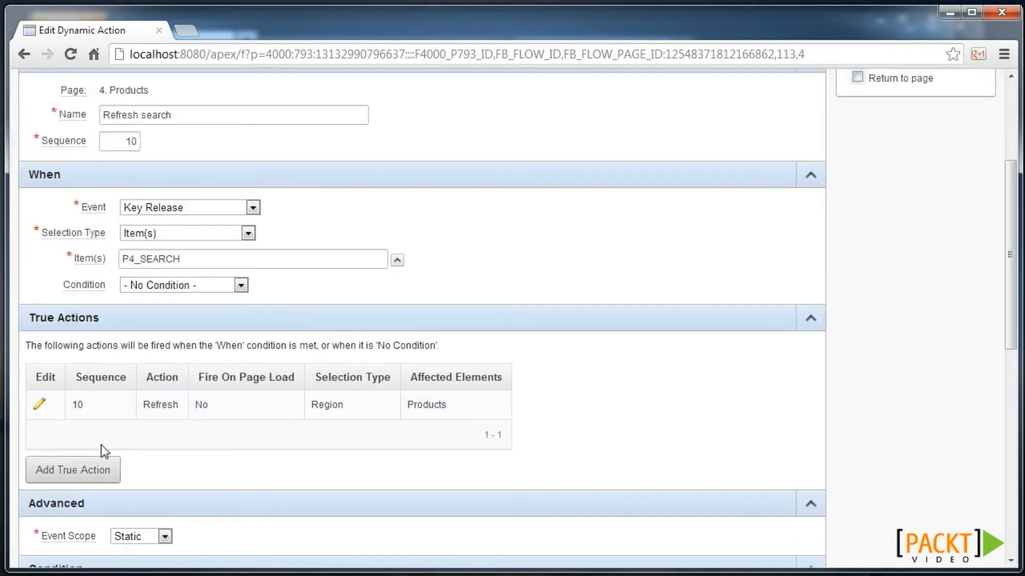
{"action": "left_click", "coordinate": [91, 475]}
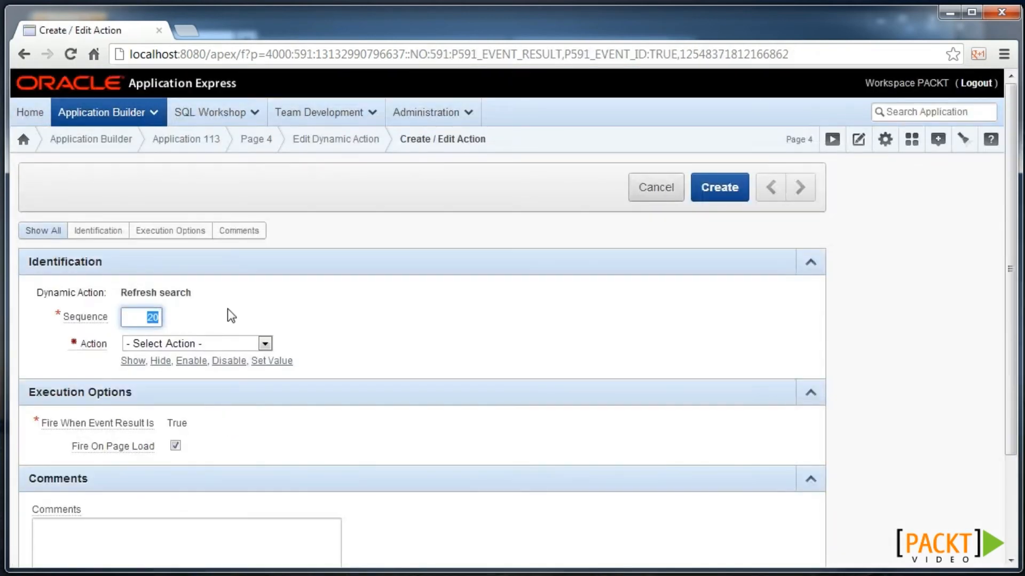
- Create an Execute JavaScript Code action logging apex.debug('P4_SEARCH:' + $v('P4_SEARCH')), not firing on page load
{"action": "left_click", "coordinate": [237, 343]}
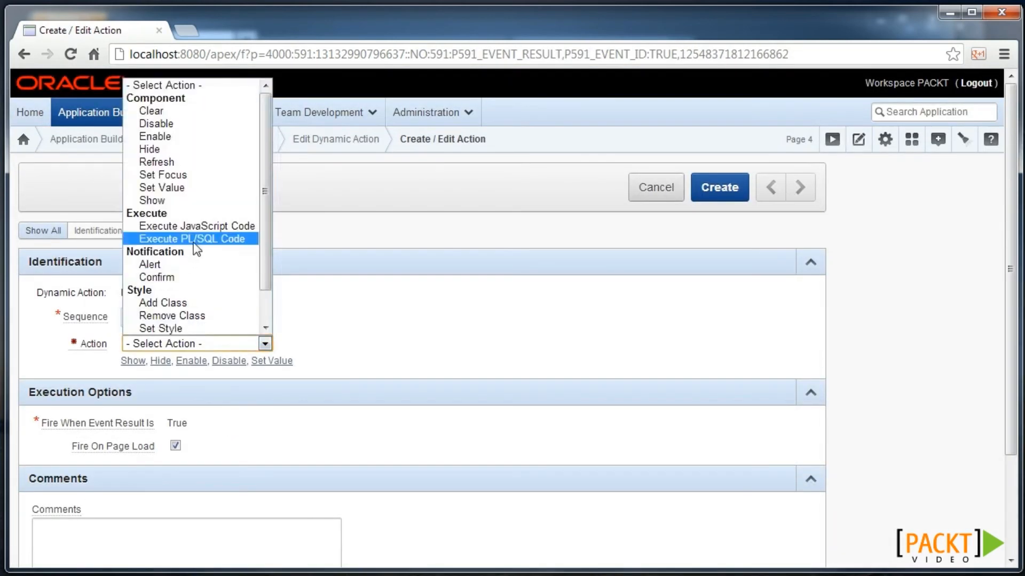
{"action": "left_click", "coordinate": [202, 227]}
{"action": "scroll", "coordinate": [261, 323], "scroll_direction": "down", "scroll_amount": 3}
{"action": "left_click", "coordinate": [212, 340]}
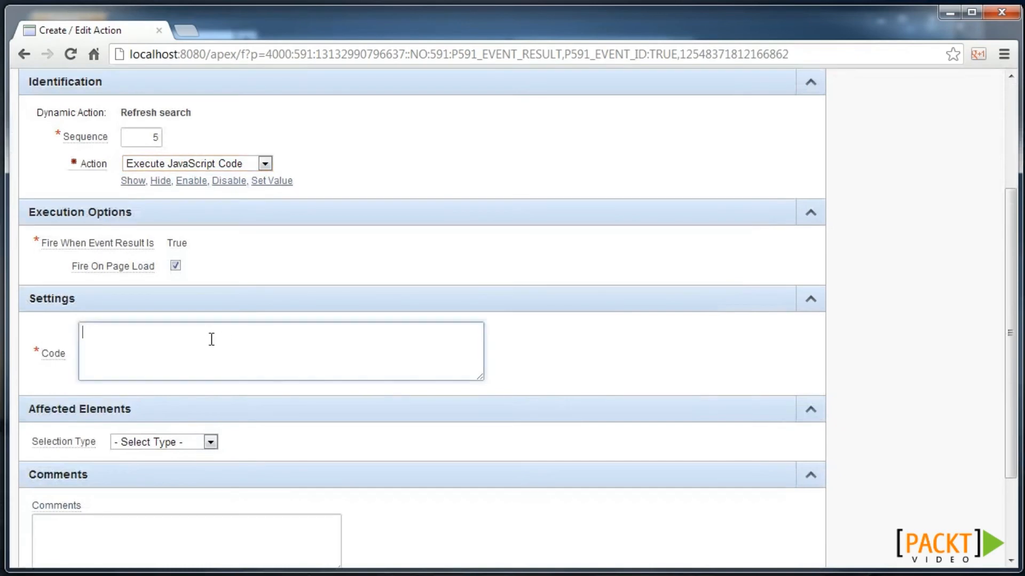
{"action": "type", "text": "apex.debug('P4_SEARCH:' + $v('P4_SEARCH'));"}
{"action": "left_click", "coordinate": [175, 265]}
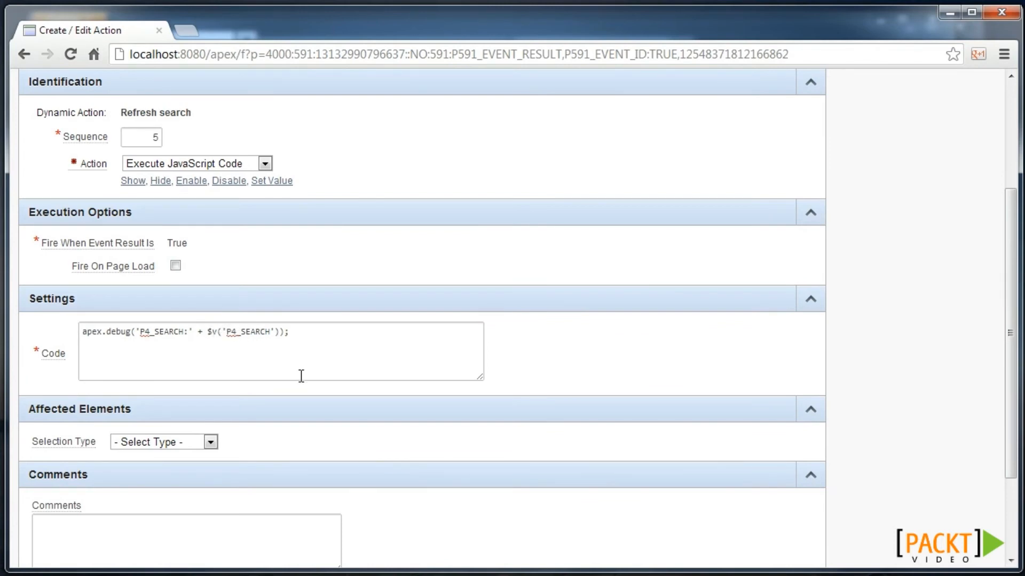
{"action": "scroll", "coordinate": [613, 357], "scroll_direction": "up", "scroll_amount": 4}
{"action": "left_click", "coordinate": [705, 190]}
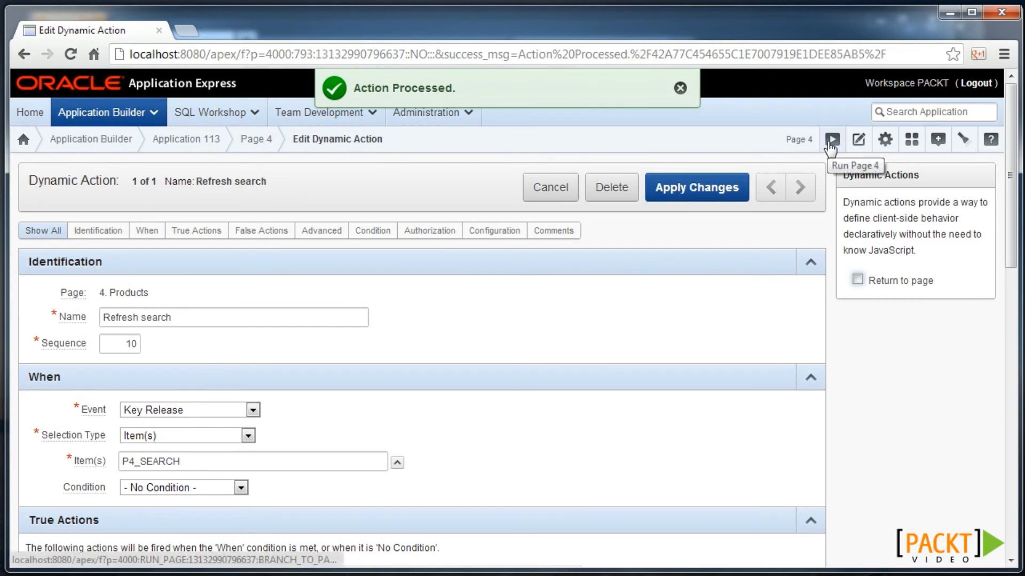
- Run page 4 with the browser's developer console open below it
{"action": "left_click", "coordinate": [831, 140]}
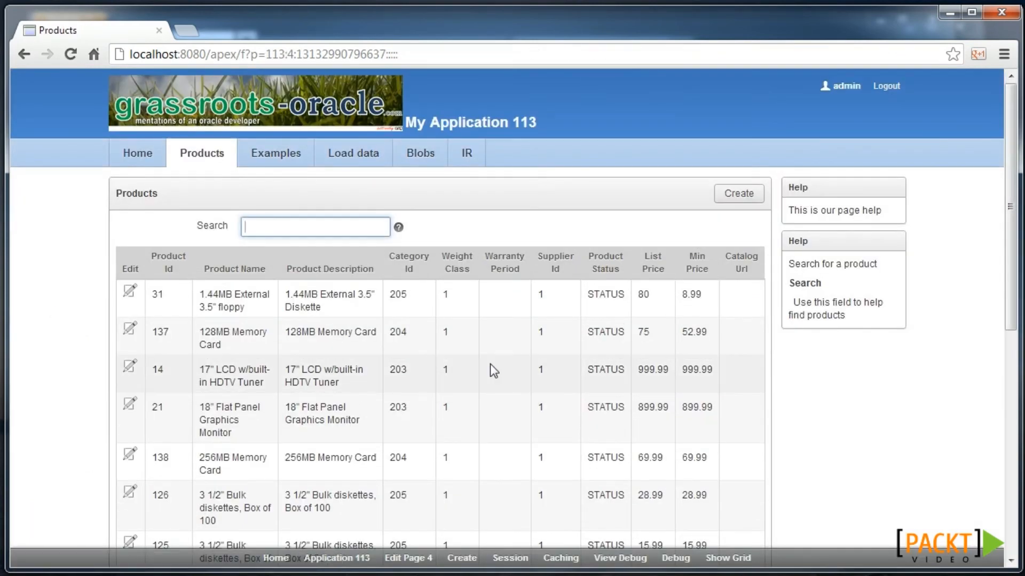
{"action": "key", "text": "ctrl+shift+j"}
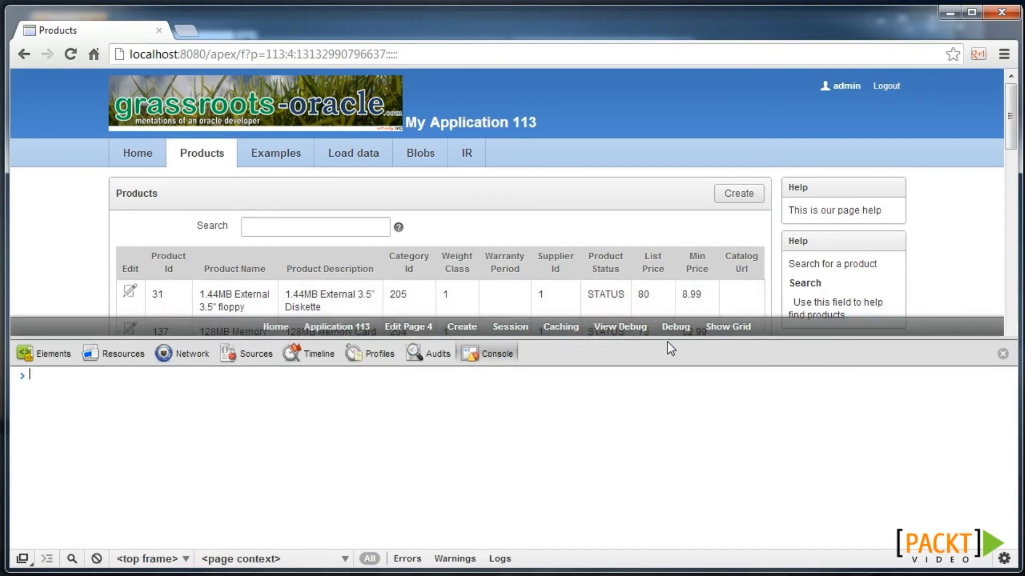
{"action": "left_click_drag", "start_coordinate": [667, 344], "coordinate": [667, 427]}
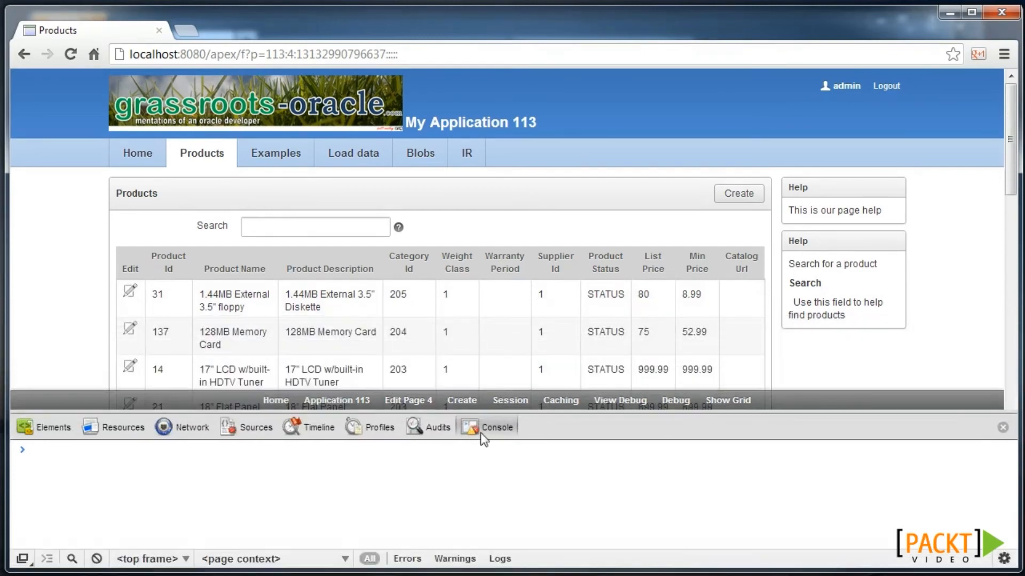
- Search products for 'car' and reload in debug mode to see the console log
{"action": "left_click", "coordinate": [289, 227]}
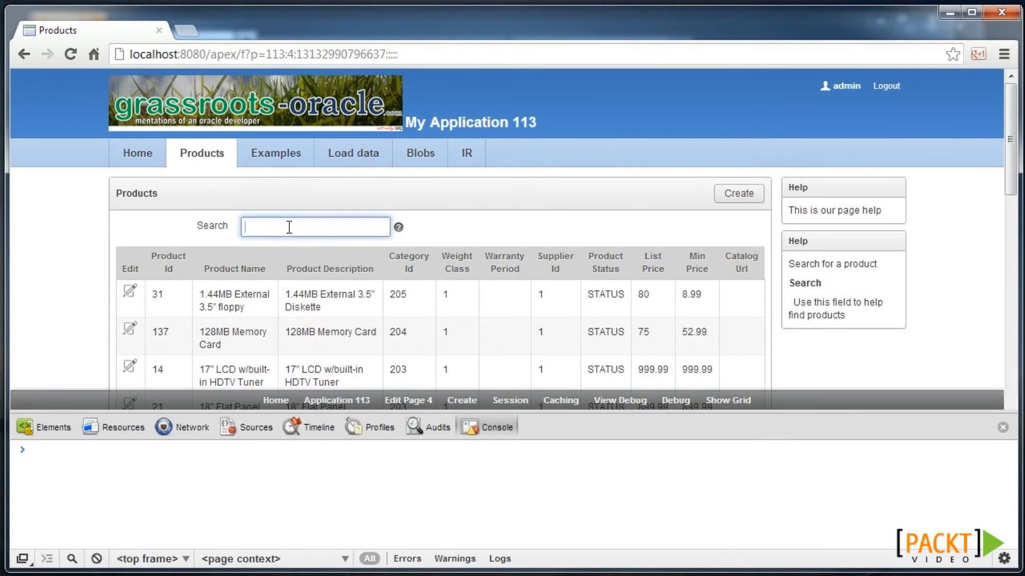
{"action": "type", "text": "car"}
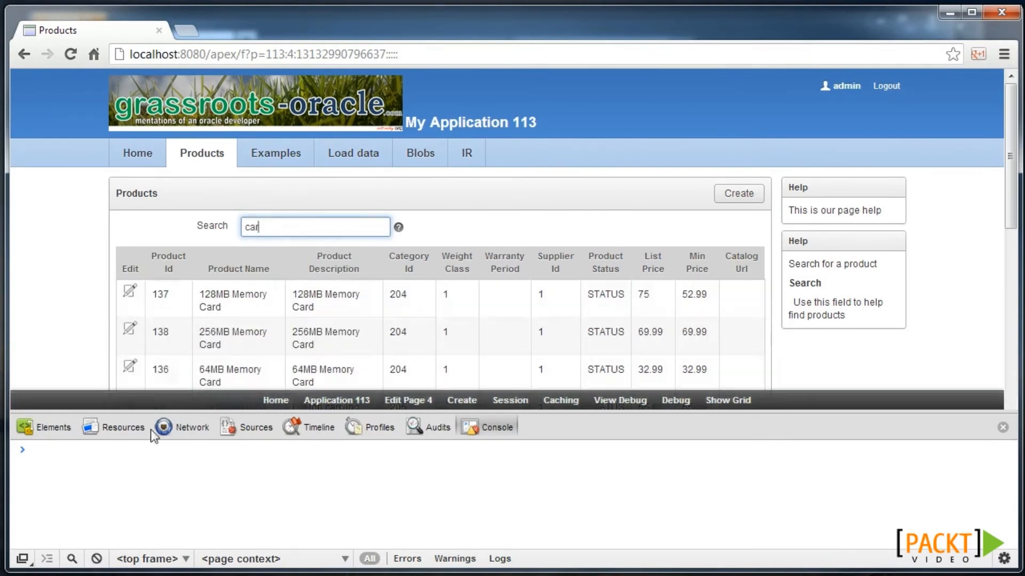
{"action": "left_click", "coordinate": [667, 403]}
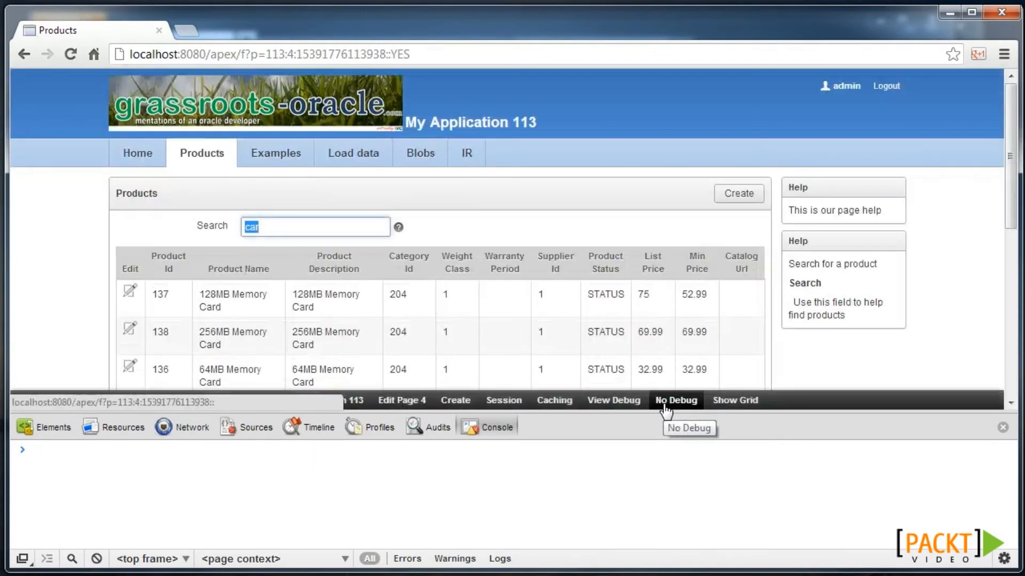
{"action": "type", "text": "car"}
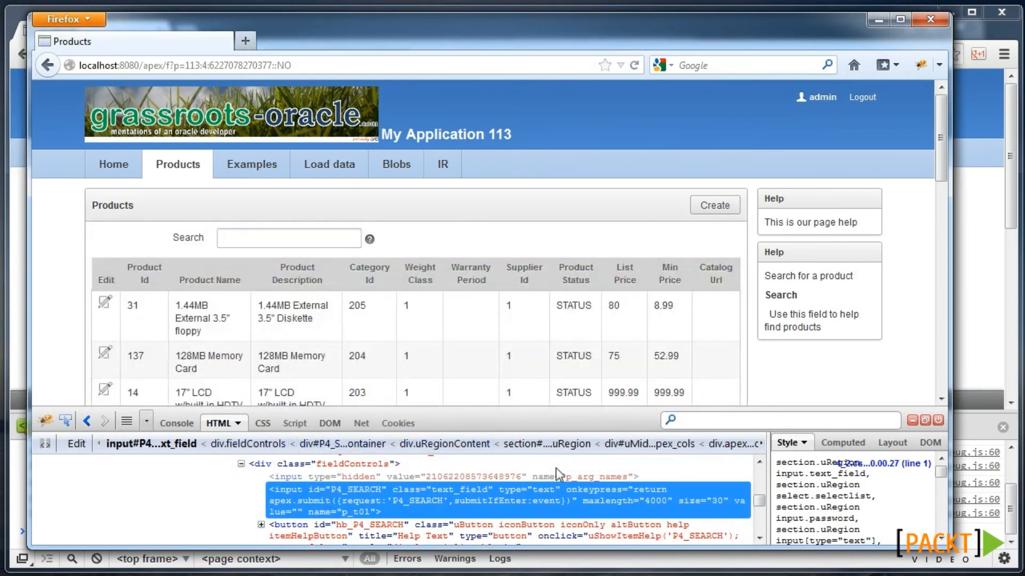
{"action": "key", "text": "alt+Tab"}
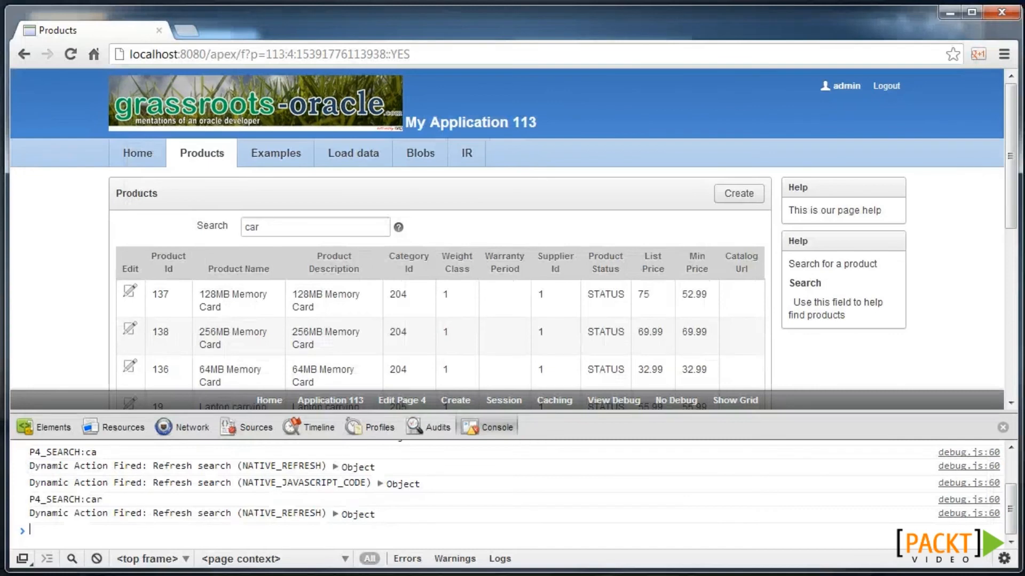
- Inspect the 'My Application 113' title and disable its .packt_header 150% font size and bold weight
{"action": "right_click", "coordinate": [434, 120]}
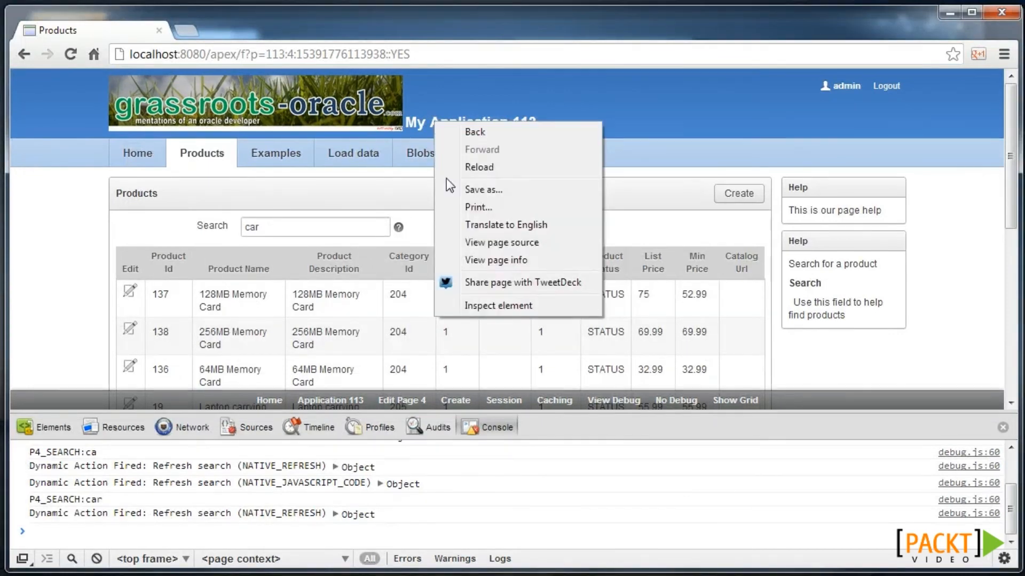
{"action": "left_click", "coordinate": [487, 303]}
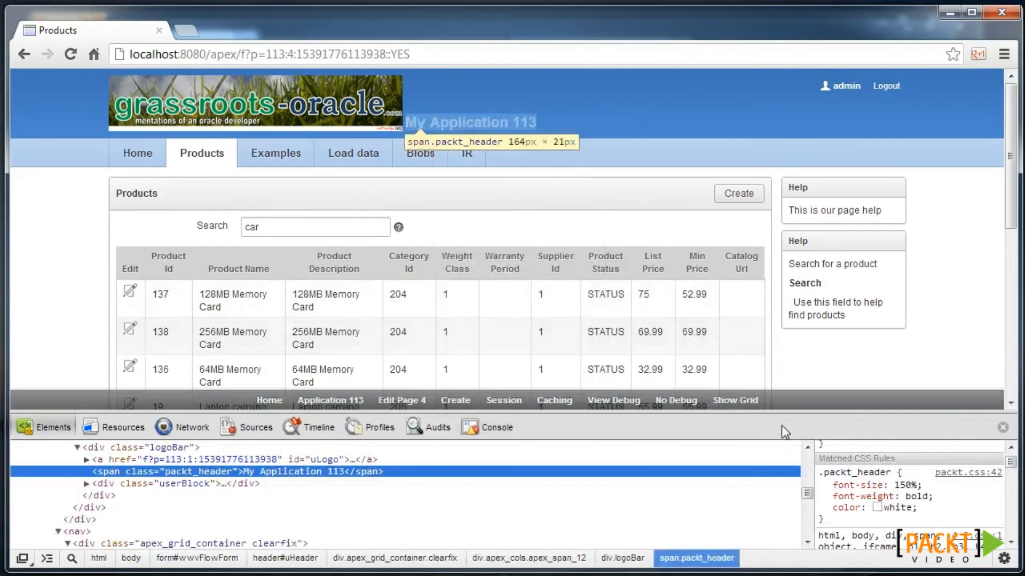
{"action": "left_click", "coordinate": [824, 484]}
{"action": "left_click", "coordinate": [823, 496]}
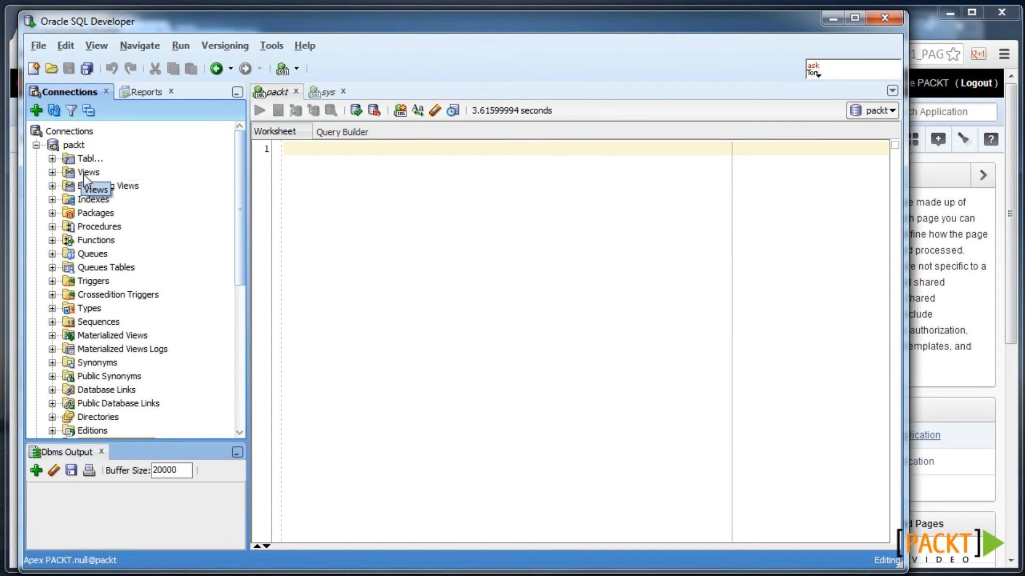
- Open packt 7 - child (115) under Application Express, list its pages, and review its Computations tab
{"action": "left_click_drag", "start_coordinate": [238, 204], "coordinate": [238, 309]}
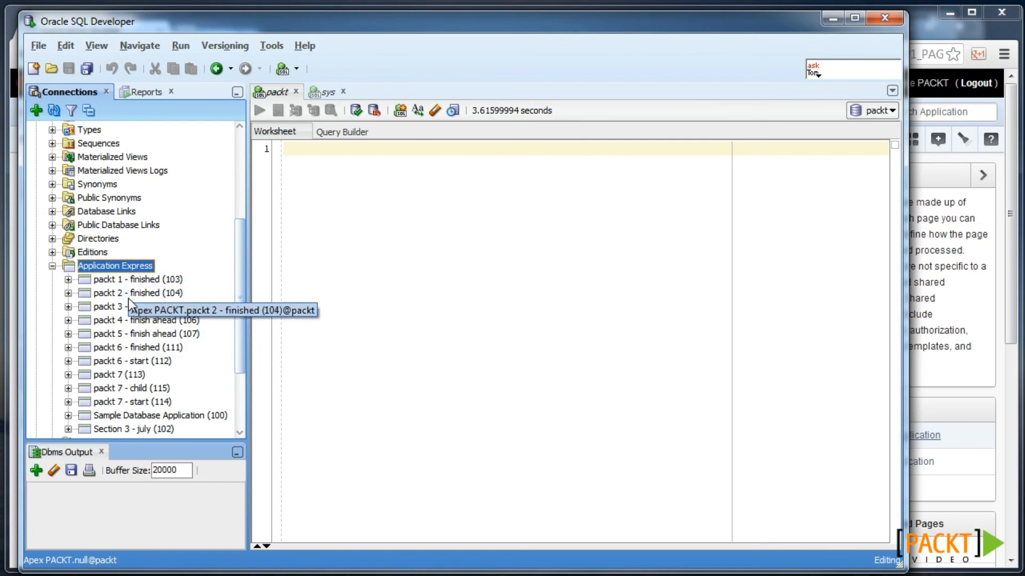
{"action": "left_click", "coordinate": [64, 389]}
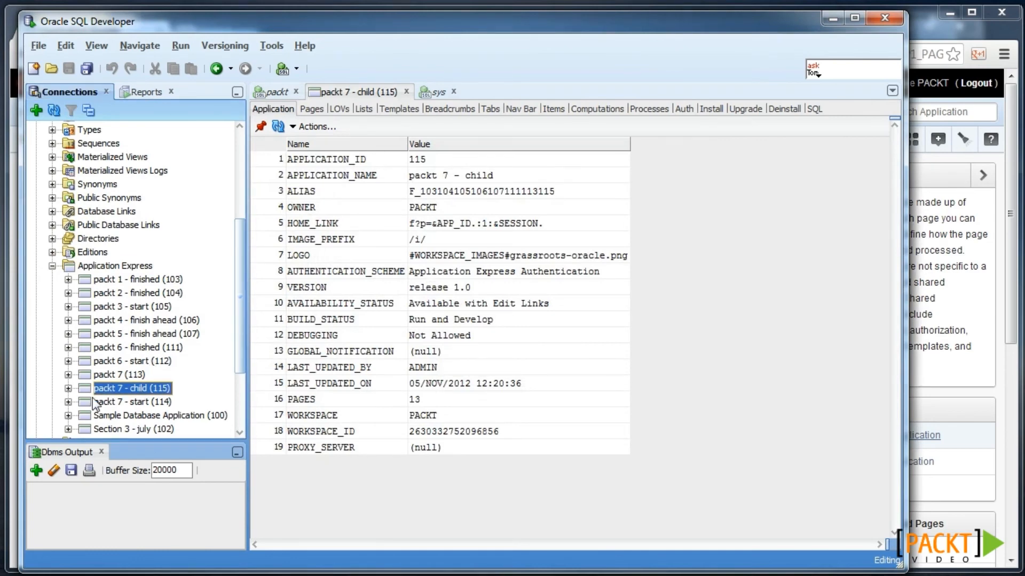
{"action": "left_click", "coordinate": [67, 388]}
{"action": "scroll", "coordinate": [141, 372], "scroll_direction": "down", "scroll_amount": 2}
{"action": "scroll", "coordinate": [160, 367], "scroll_direction": "down", "scroll_amount": 2}
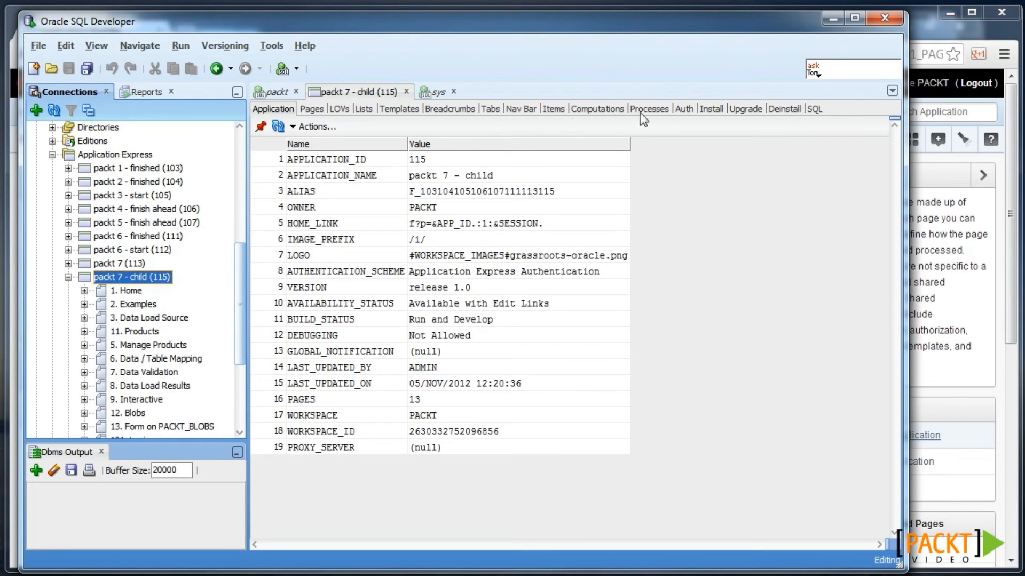
{"action": "left_click", "coordinate": [597, 108]}
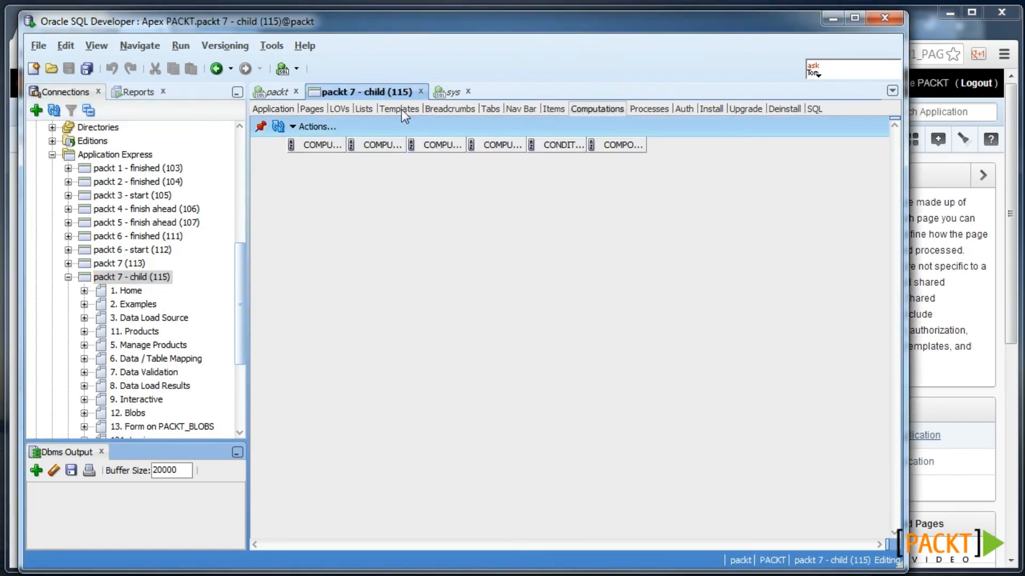
{"action": "left_click", "coordinate": [277, 108]}
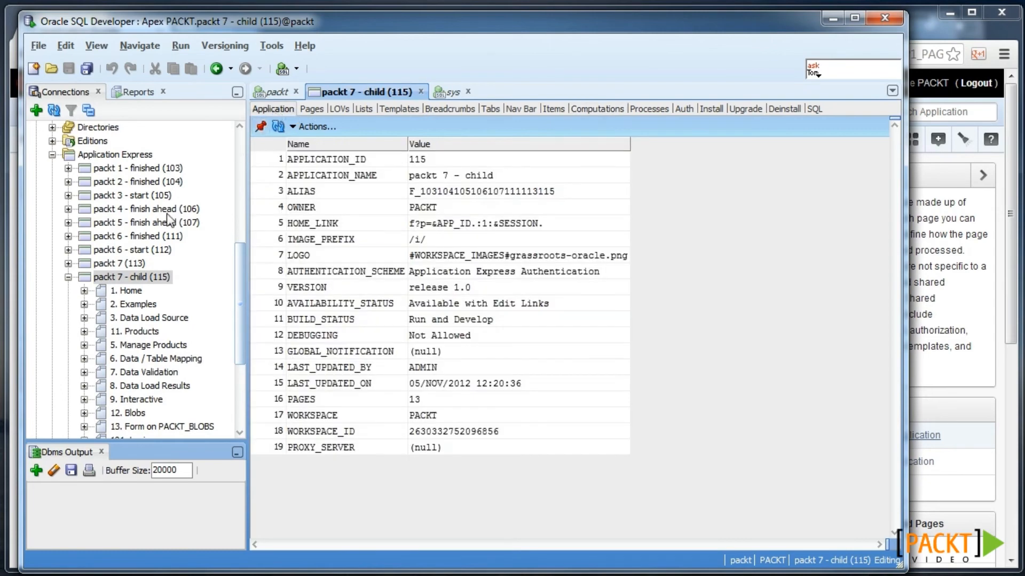
{"action": "right_click", "coordinate": [129, 278]}
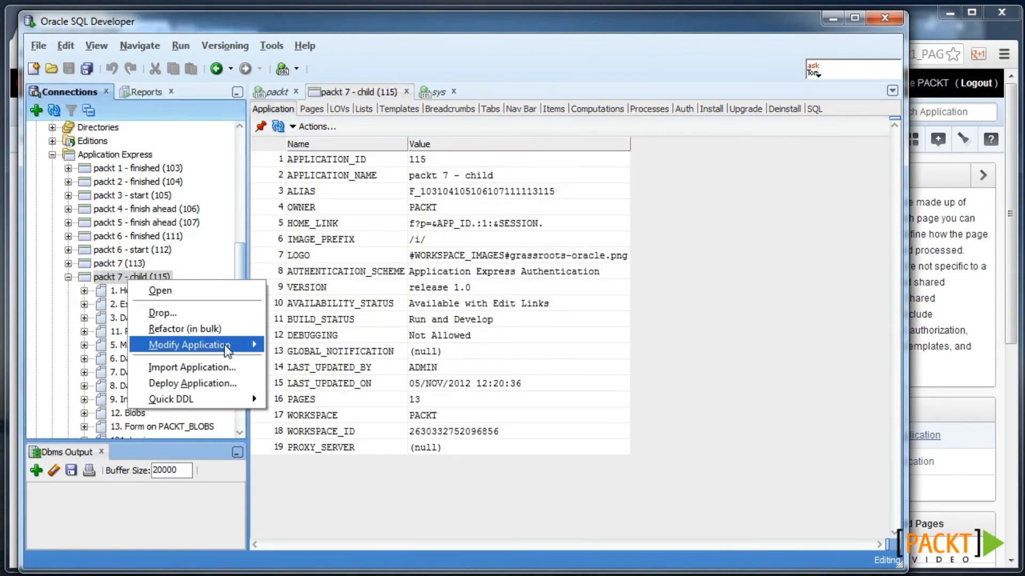
- Paste the HTML 5-minute maintenance warning as app 115's global notification and apply it
{"action": "mouse_move", "coordinate": [227, 350]}
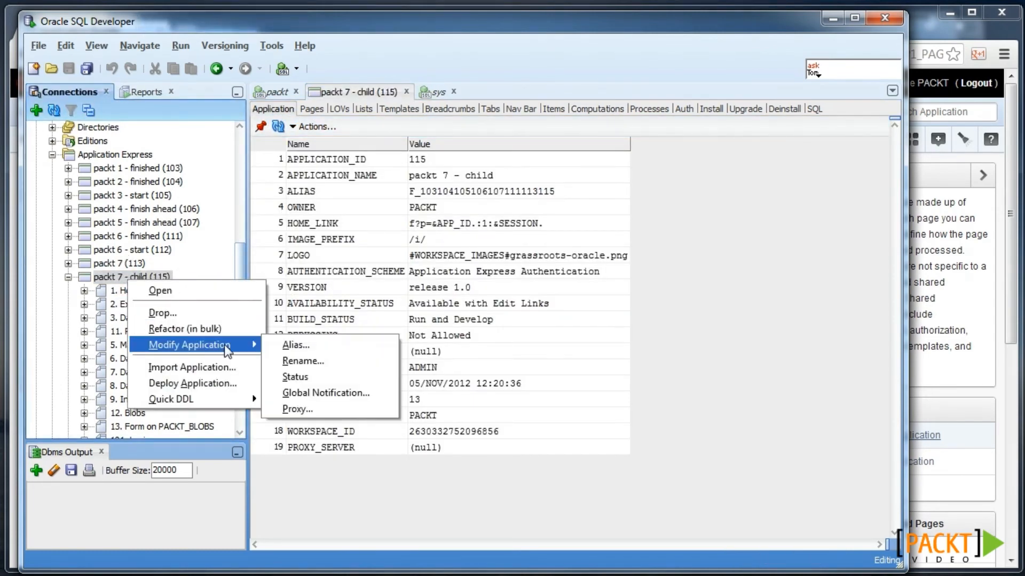
{"action": "left_click", "coordinate": [360, 400]}
{"action": "key", "text": "ctrl+v"}
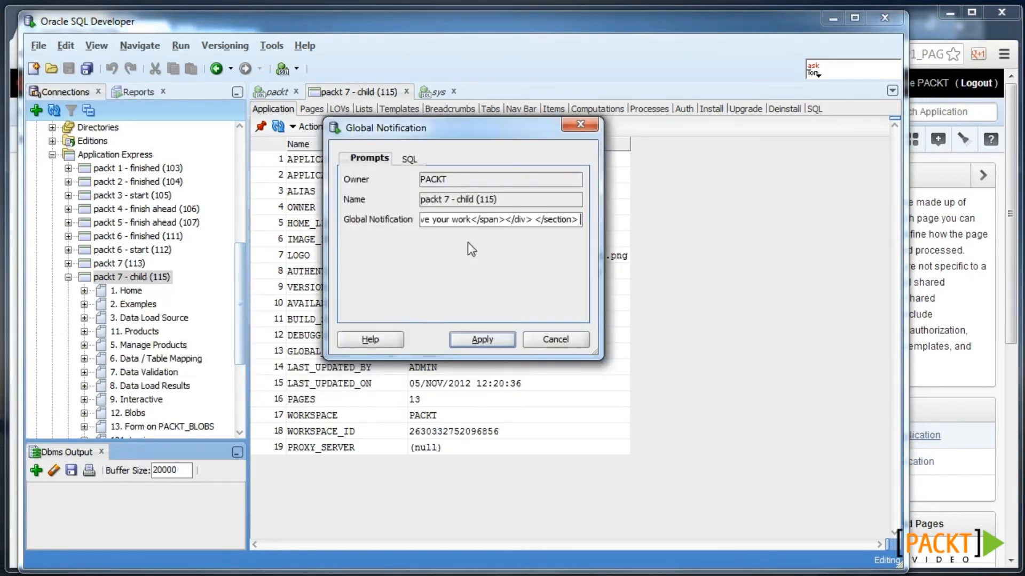
{"action": "left_click", "coordinate": [482, 340]}
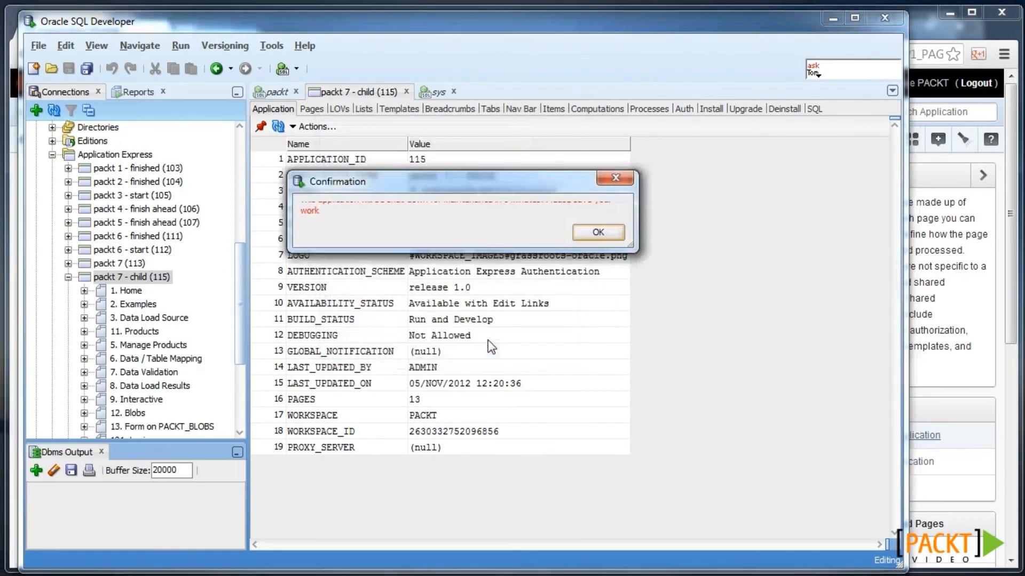
{"action": "left_click_drag", "start_coordinate": [632, 246], "coordinate": [650, 326]}
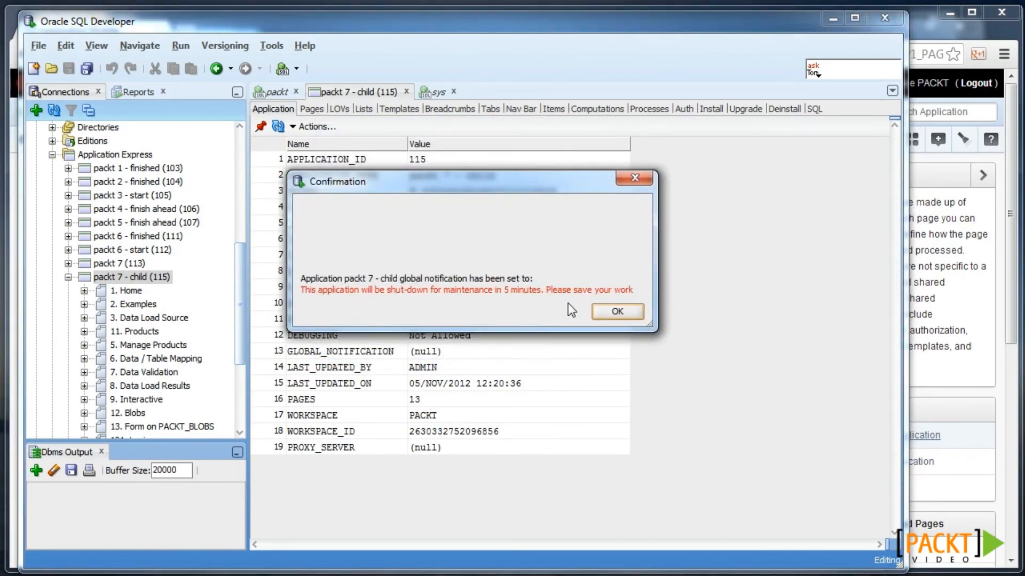
{"action": "left_click", "coordinate": [613, 312]}
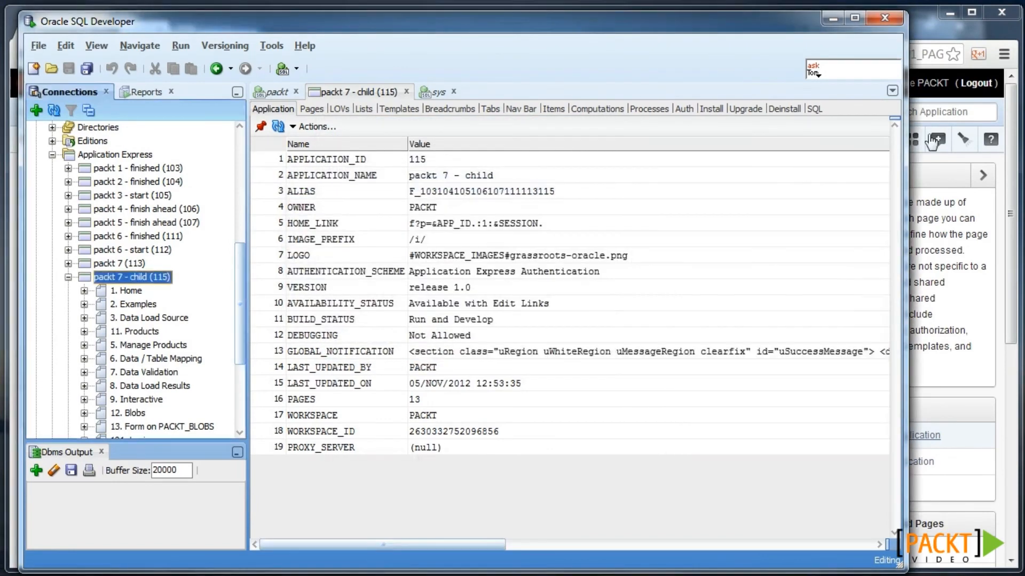
- Run page 4 of application 115 in the browser to see the notification banner
{"action": "left_click", "coordinate": [917, 24]}
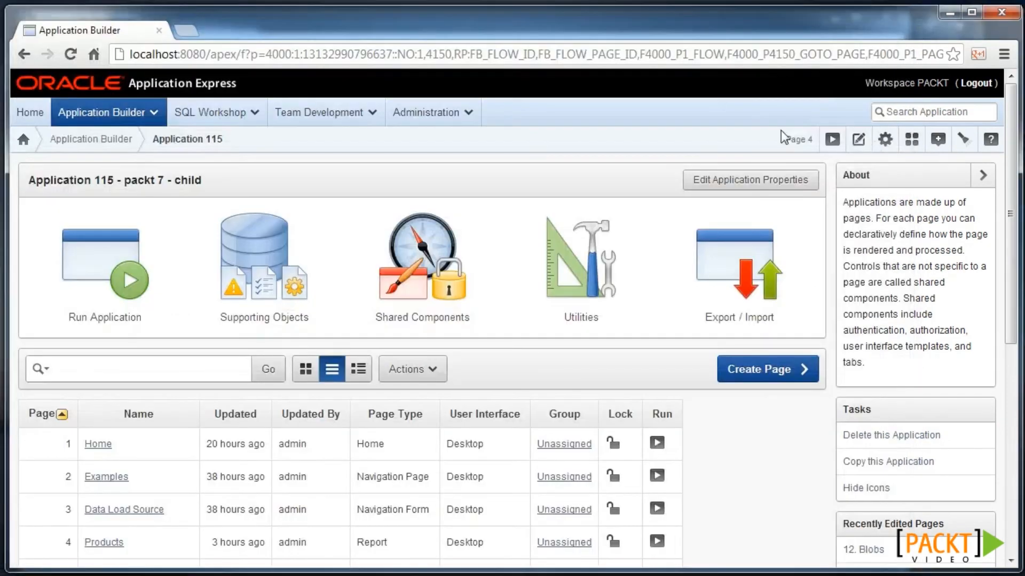
{"action": "left_click", "coordinate": [835, 140]}
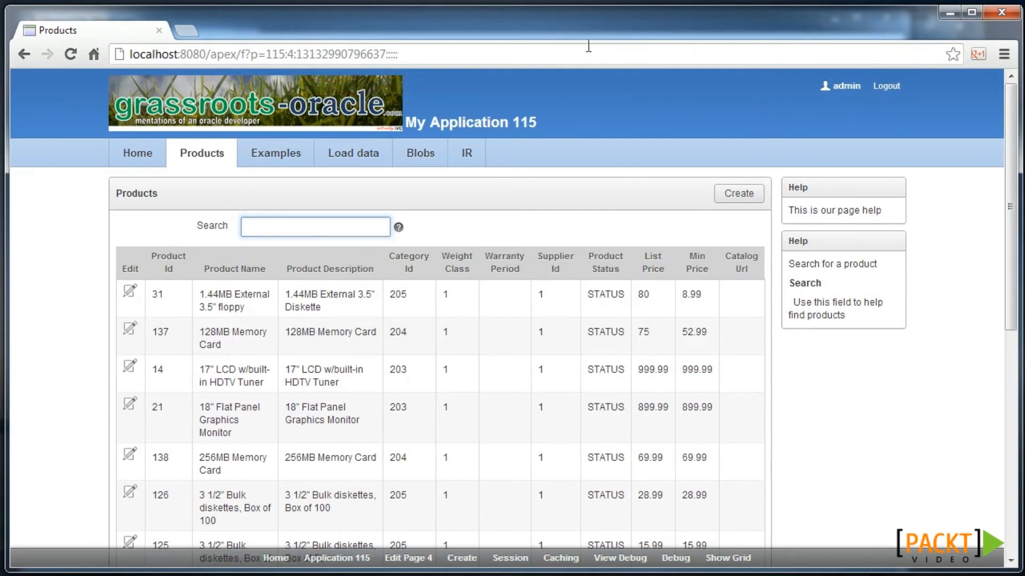
{"action": "key", "text": "alt+Tab"}
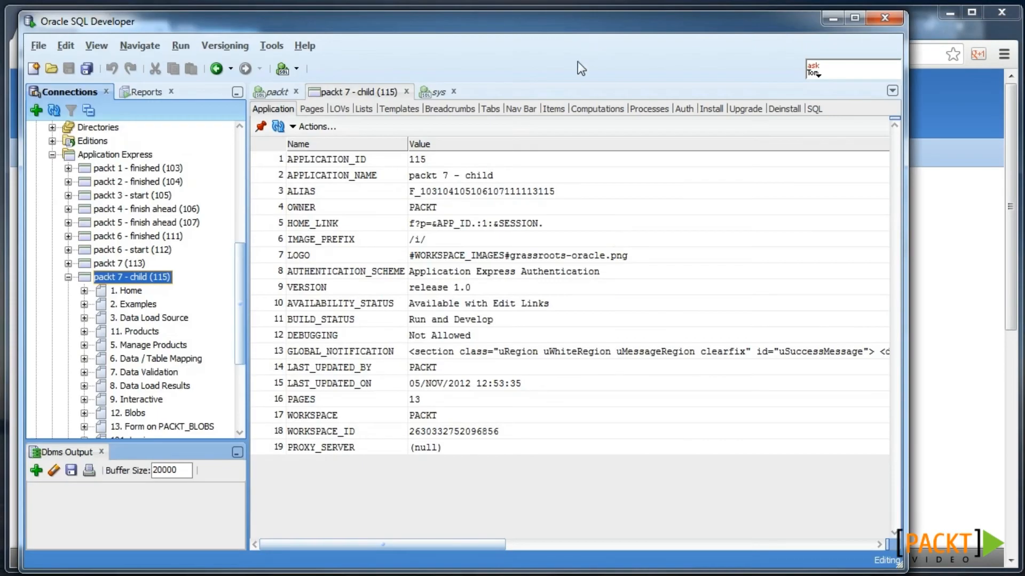
- Choose UNAVAILABLE as the status for packt 7 - child (115)
{"action": "right_click", "coordinate": [143, 276]}
{"action": "mouse_move", "coordinate": [221, 350]}
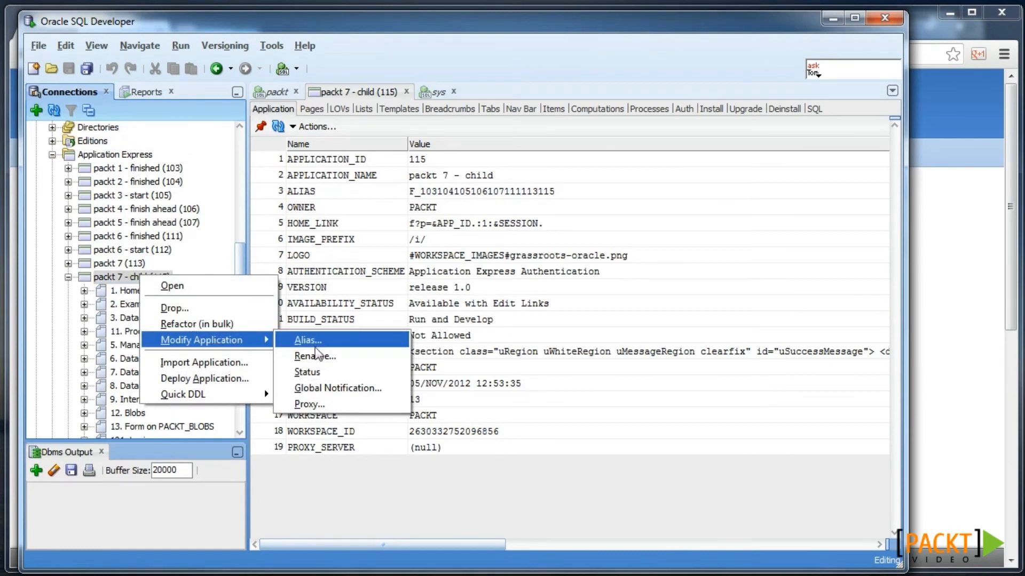
{"action": "left_click", "coordinate": [347, 370]}
{"action": "left_click", "coordinate": [411, 220]}
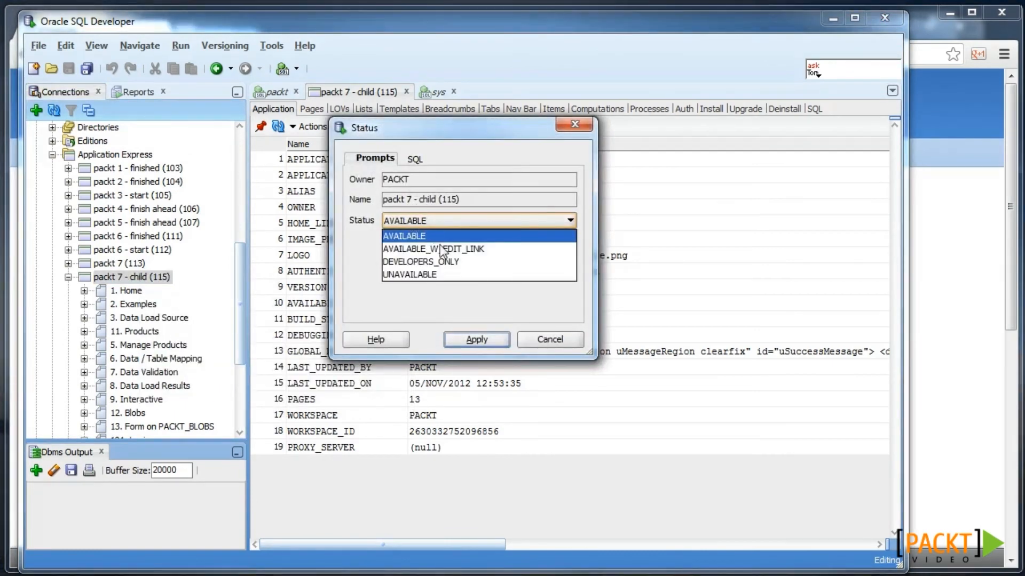
{"action": "left_click", "coordinate": [446, 271]}
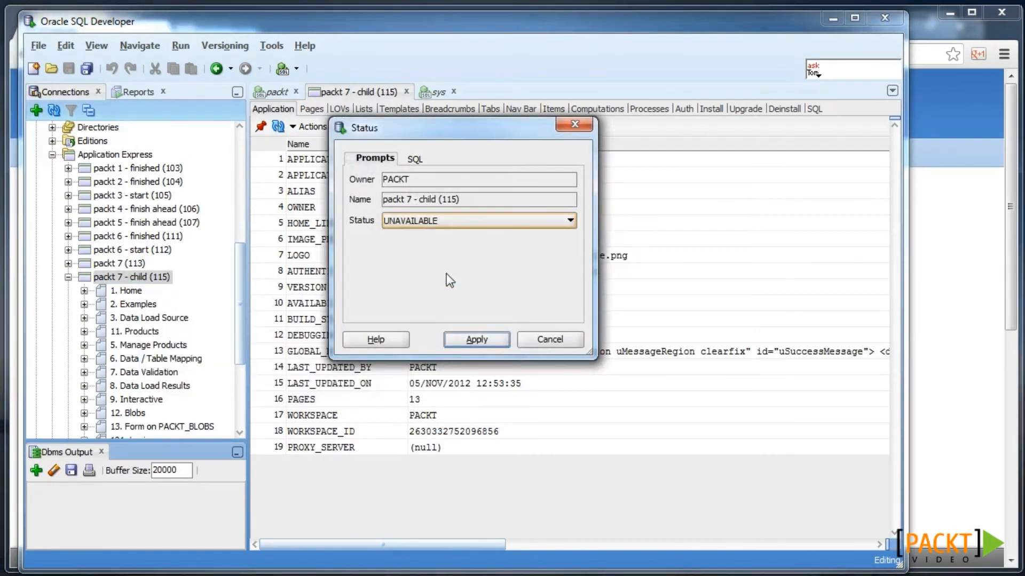
- Check the status SQL uses p_flow_id 115, apply it, and confirm
{"action": "left_click", "coordinate": [415, 159]}
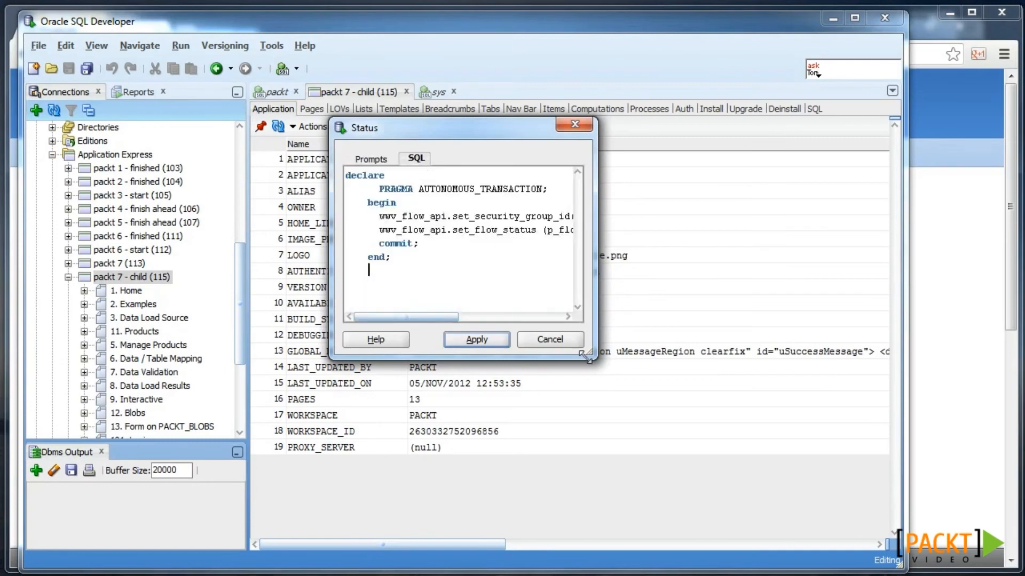
{"action": "left_click_drag", "start_coordinate": [611, 361], "coordinate": [891, 395]}
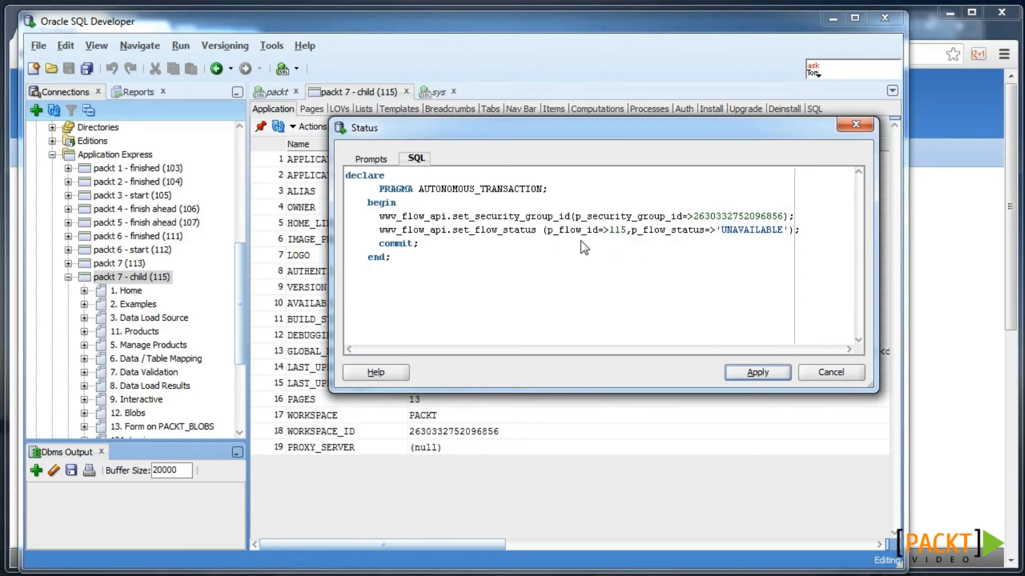
{"action": "left_click_drag", "start_coordinate": [609, 233], "coordinate": [628, 234]}
{"action": "left_click", "coordinate": [776, 372]}
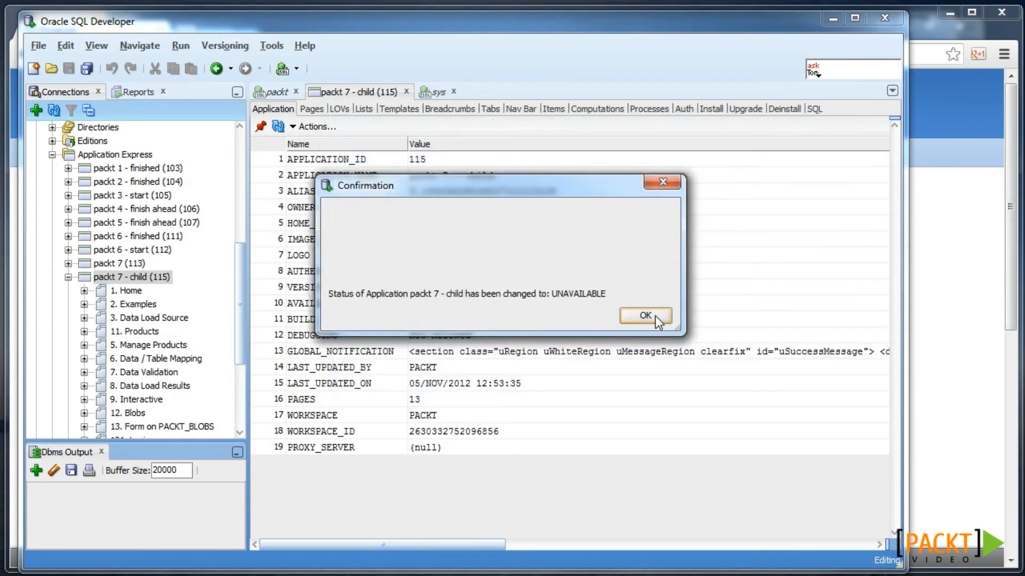
{"action": "left_click", "coordinate": [656, 318]}
{"action": "left_click", "coordinate": [920, 256]}
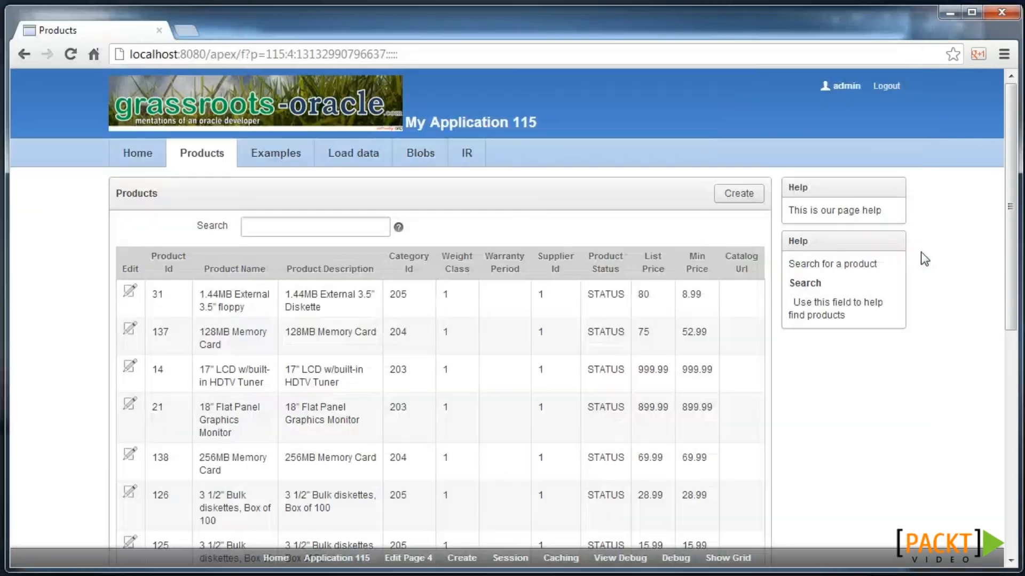
- Reload application 115's Products page to get the 'currently unavailable' message
{"action": "left_click", "coordinate": [76, 62]}
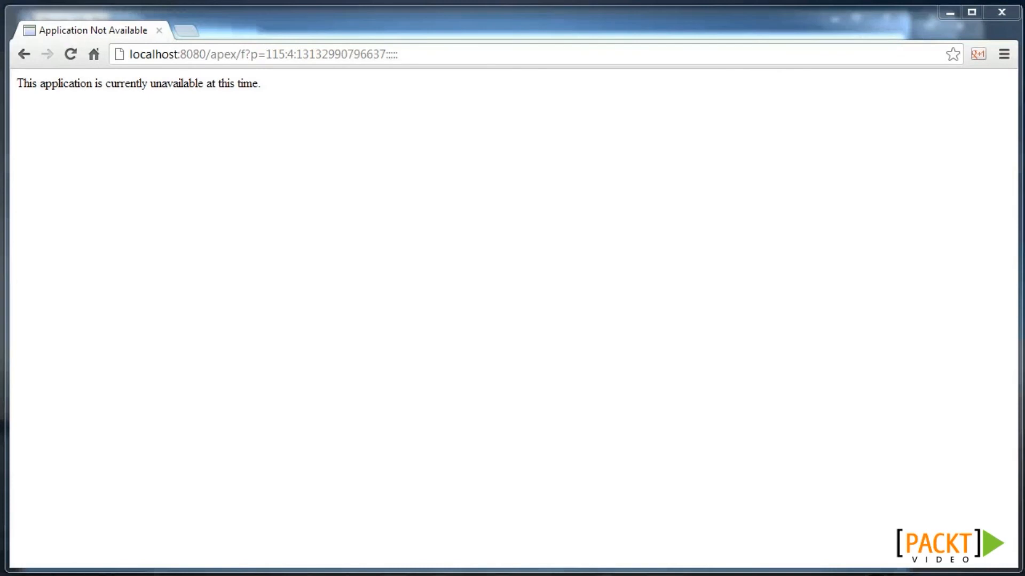
{"action": "key", "text": "alt+Tab"}
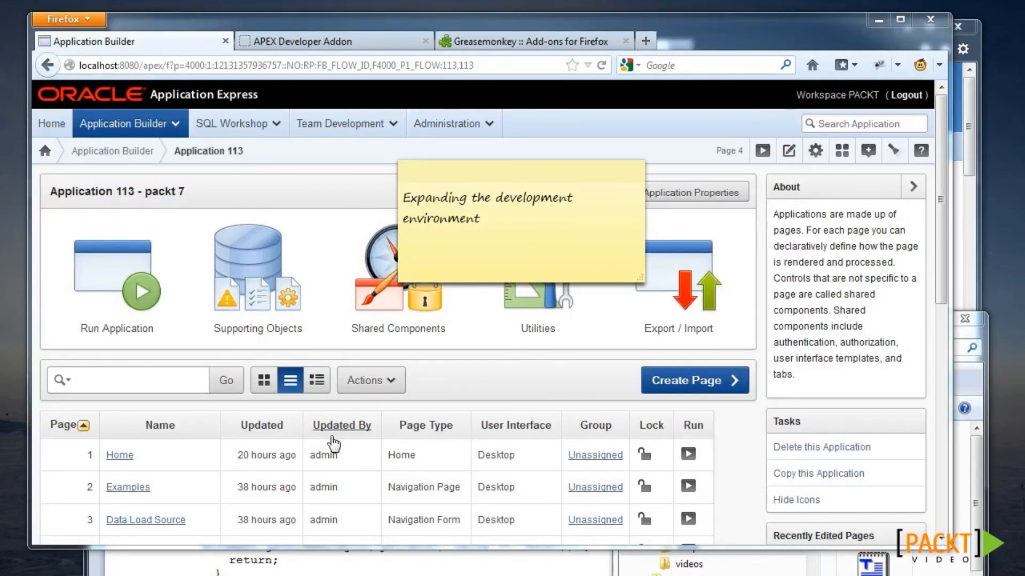
- Look over the APEX Developer Addon, Greasemonkey pages and user script, then return to Application 113's builder
{"action": "left_click", "coordinate": [298, 35]}
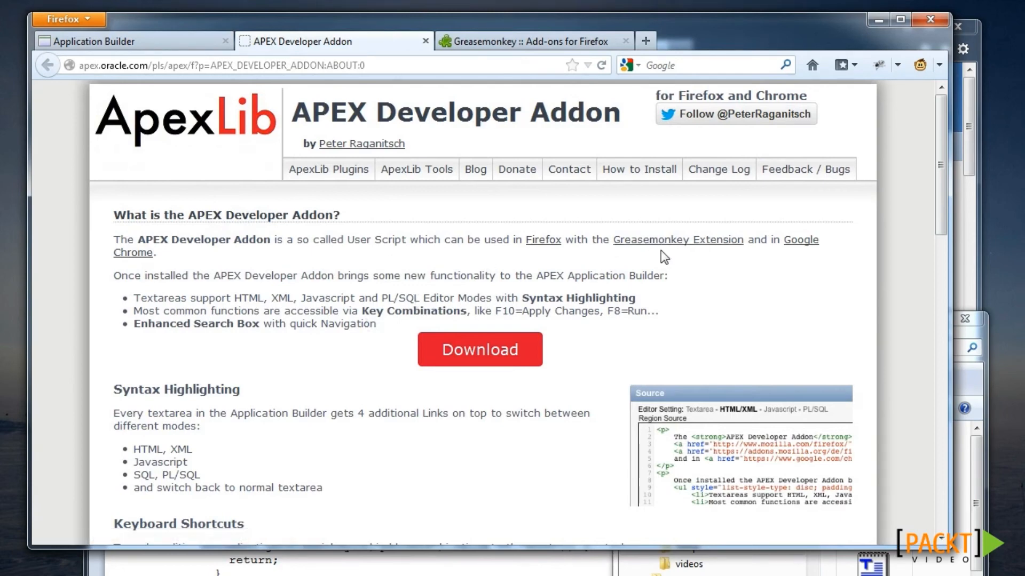
{"action": "left_click", "coordinate": [507, 43]}
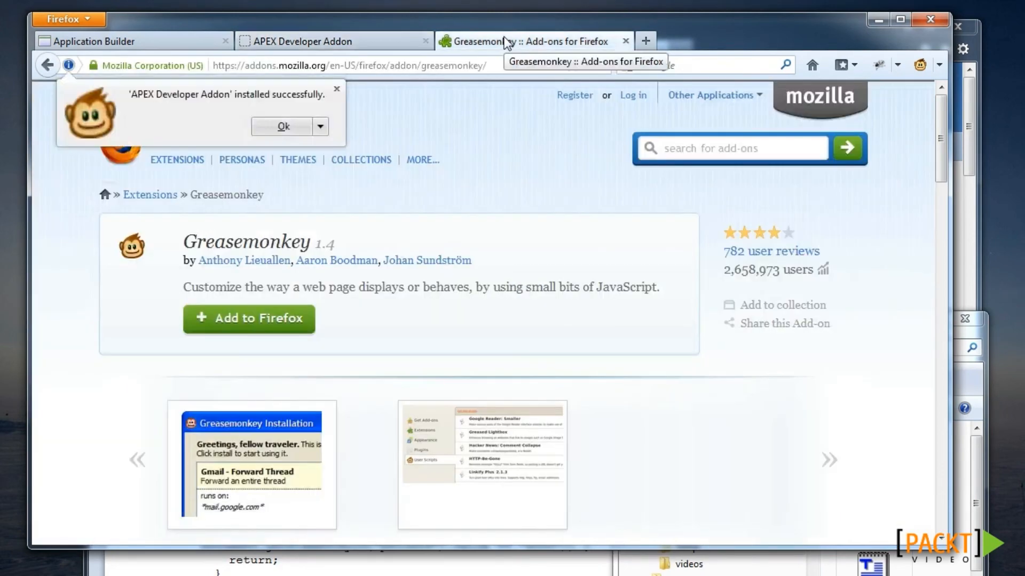
{"action": "left_click", "coordinate": [965, 463]}
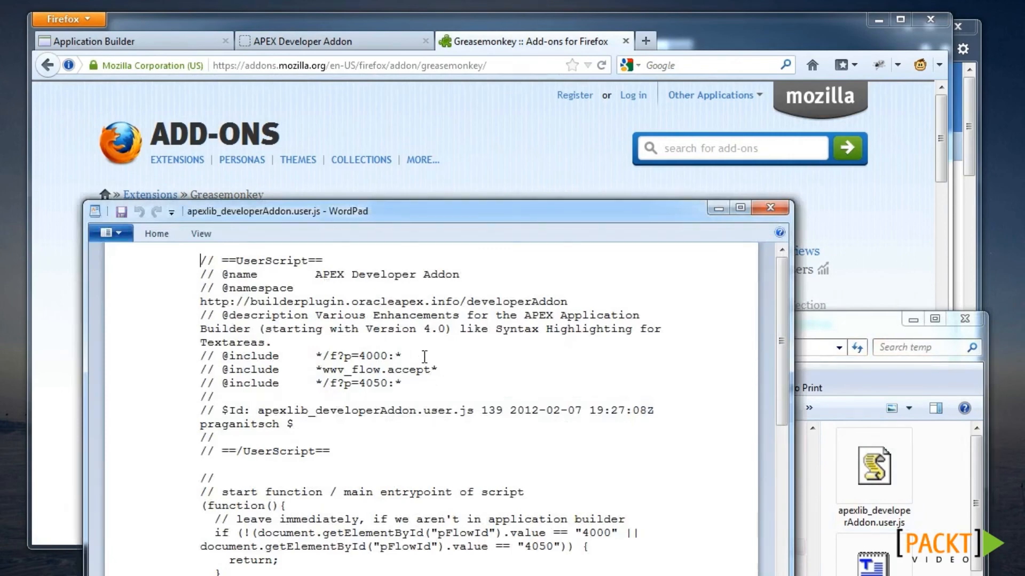
{"action": "left_click", "coordinate": [179, 41]}
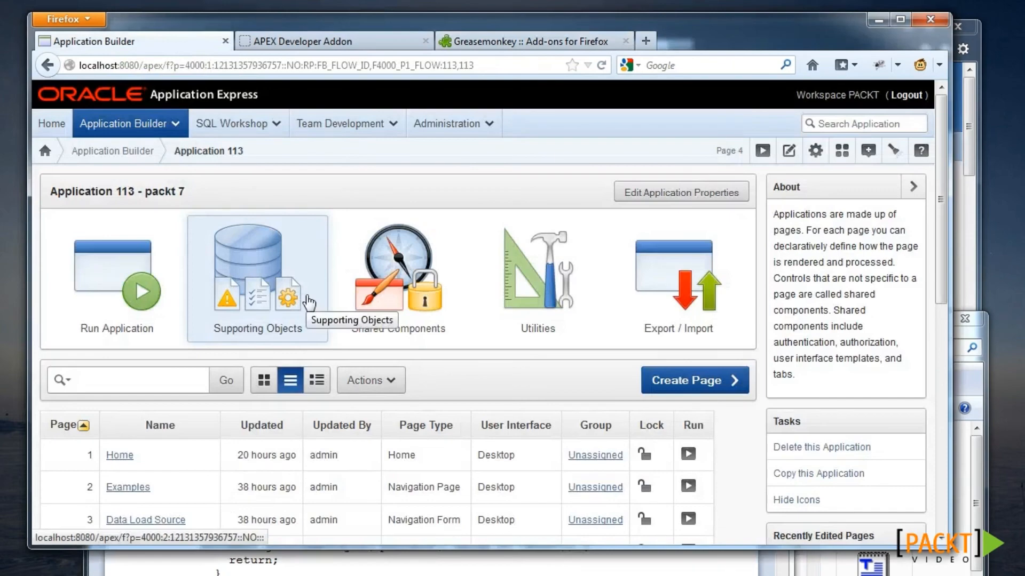
- View page 4's Products region query with PL/SQL highlighting, then cancel without saving
{"action": "scroll", "coordinate": [160, 480], "scroll_direction": "down", "scroll_amount": 2}
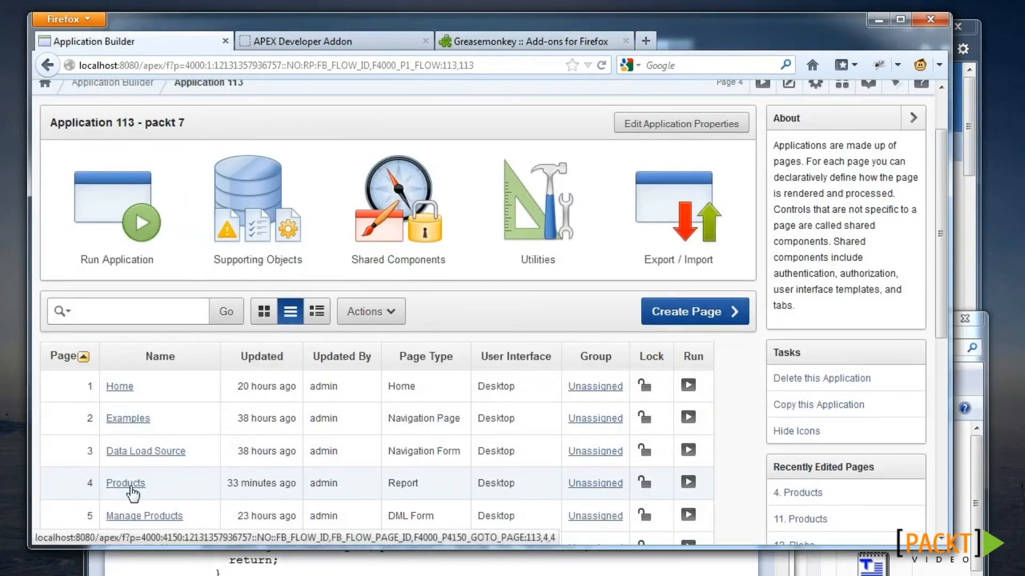
{"action": "left_click", "coordinate": [126, 484]}
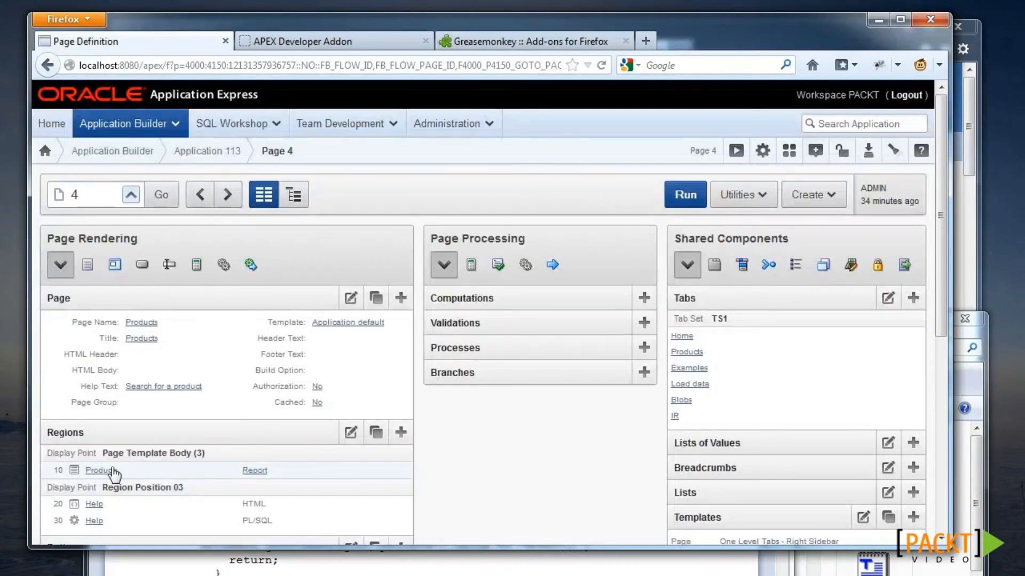
{"action": "left_click", "coordinate": [105, 472]}
{"action": "scroll", "coordinate": [299, 336], "scroll_direction": "down", "scroll_amount": 3}
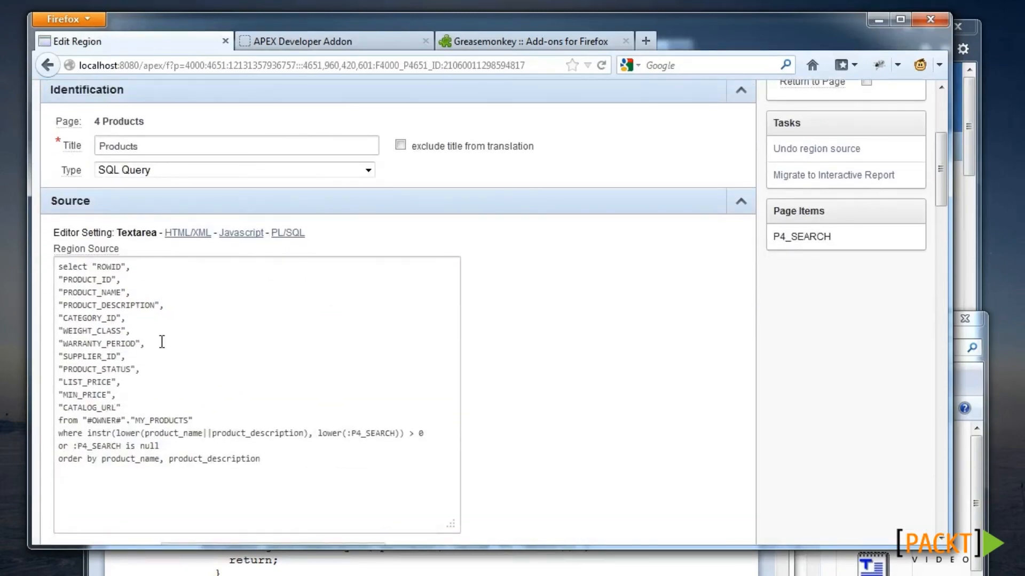
{"action": "left_click", "coordinate": [282, 234]}
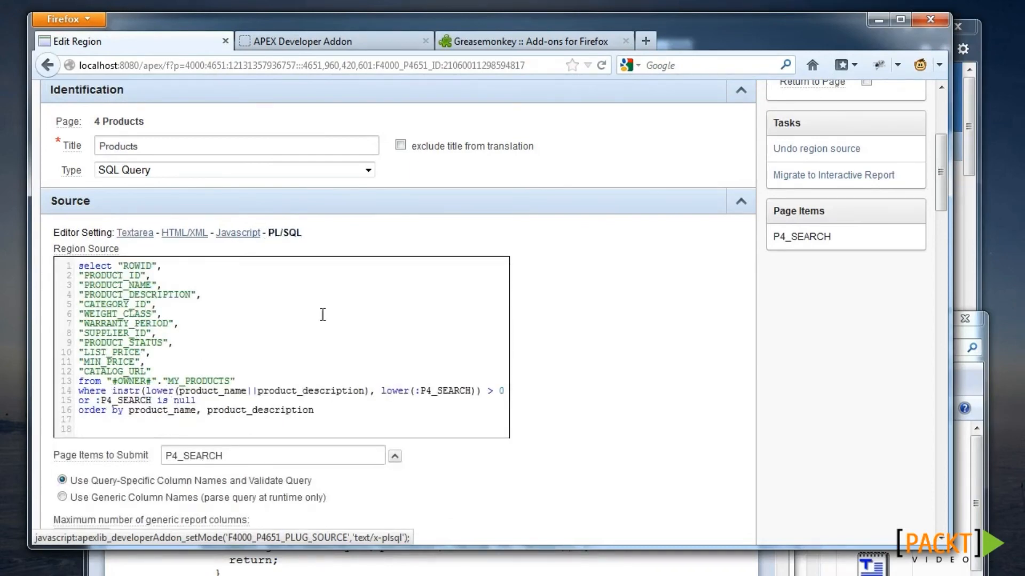
{"action": "scroll", "coordinate": [320, 315], "scroll_direction": "up", "scroll_amount": 4}
{"action": "left_click", "coordinate": [476, 220]}
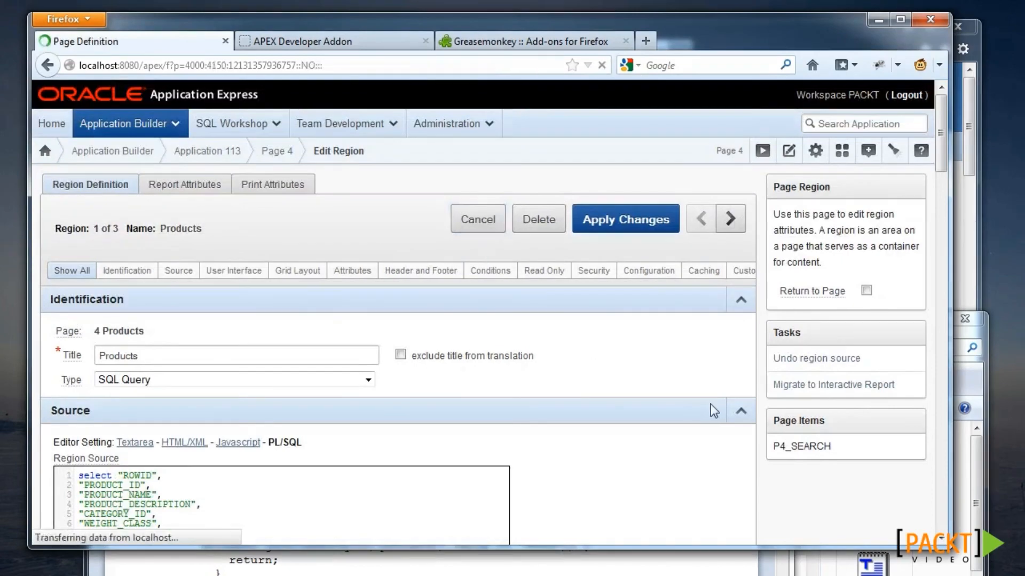
- View the One Level Tabs - Right Sidebar template header with HTML/XML highlighting
{"action": "scroll", "coordinate": [718, 409], "scroll_direction": "down", "scroll_amount": 4}
{"action": "scroll", "coordinate": [179, 384], "scroll_direction": "down", "scroll_amount": 6}
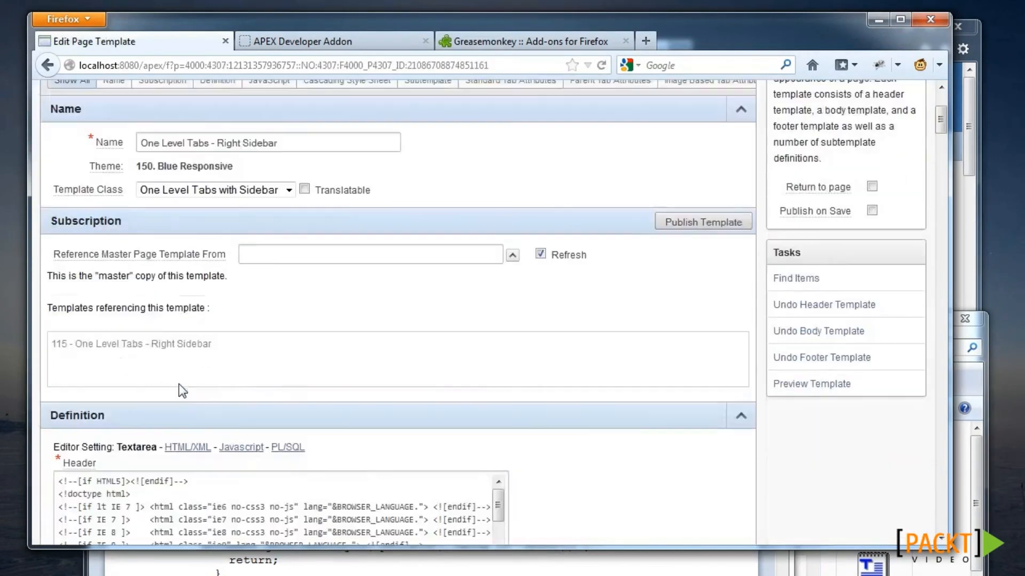
{"action": "left_click", "coordinate": [193, 255]}
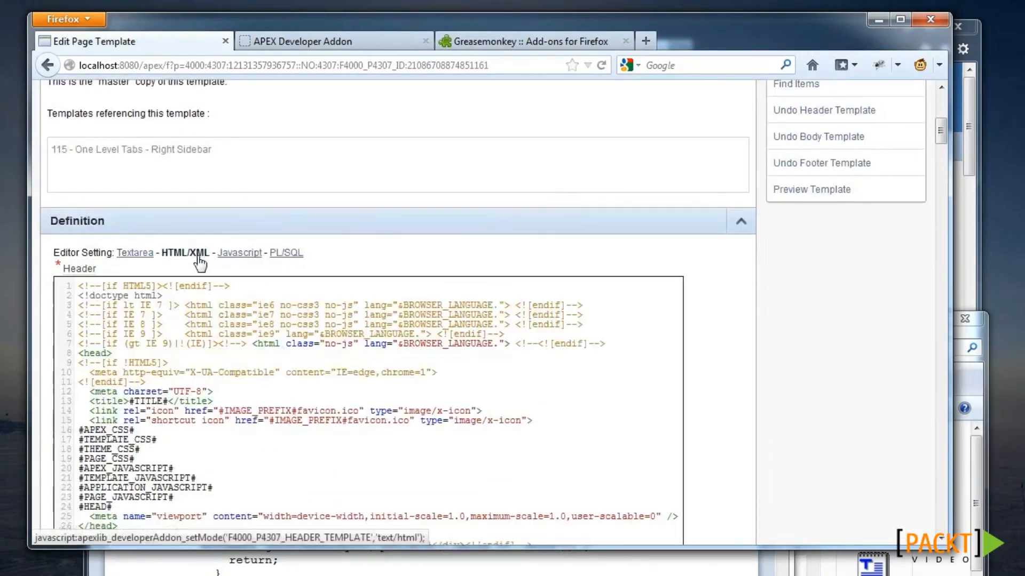
{"action": "scroll", "coordinate": [306, 394], "scroll_direction": "down", "scroll_amount": 3}
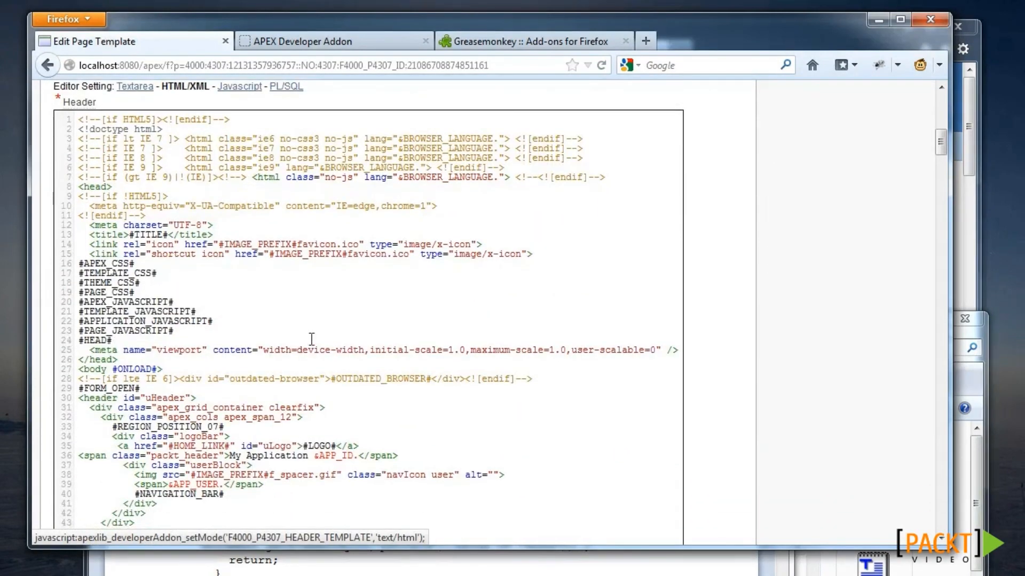
{"action": "scroll", "coordinate": [312, 339], "scroll_direction": "up", "scroll_amount": 10}
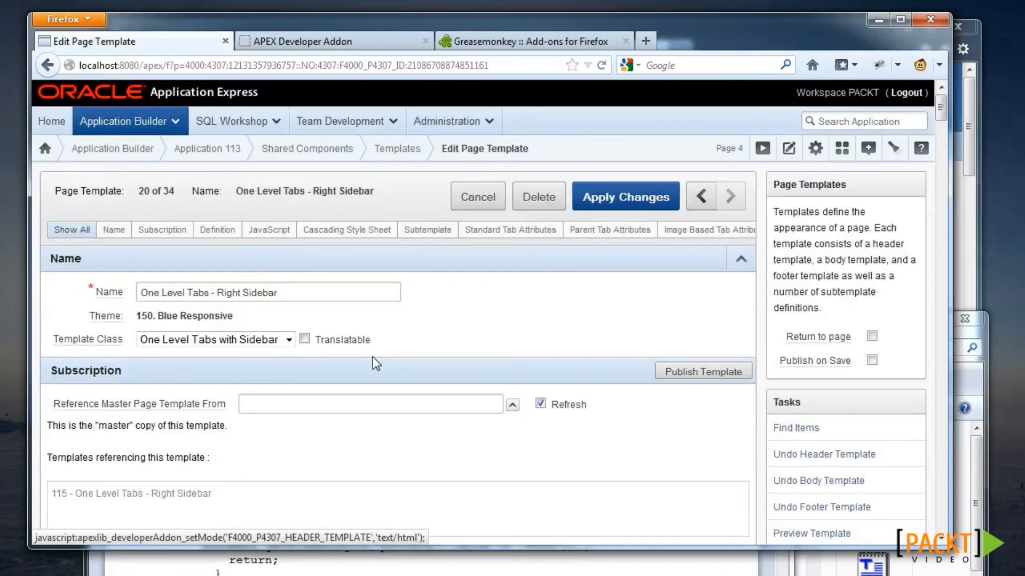
{"action": "left_click", "coordinate": [848, 124]}
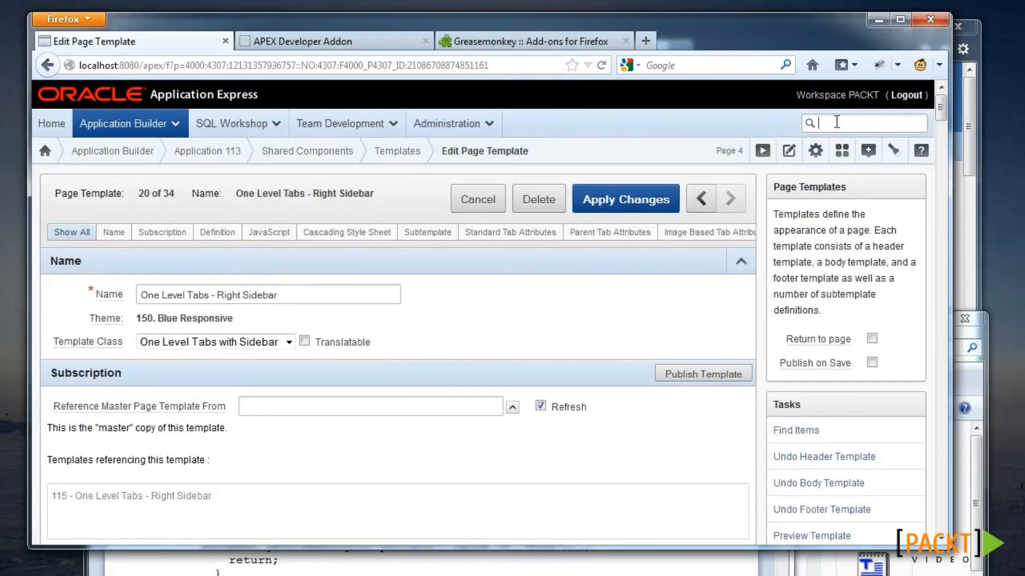
- Show the addon's search help with '?', then jump to Shared Components with 'g sc'
{"action": "type", "text": "?"}
{"action": "key", "text": "Return"}
{"action": "scroll", "coordinate": [539, 302], "scroll_direction": "up", "scroll_amount": 5}
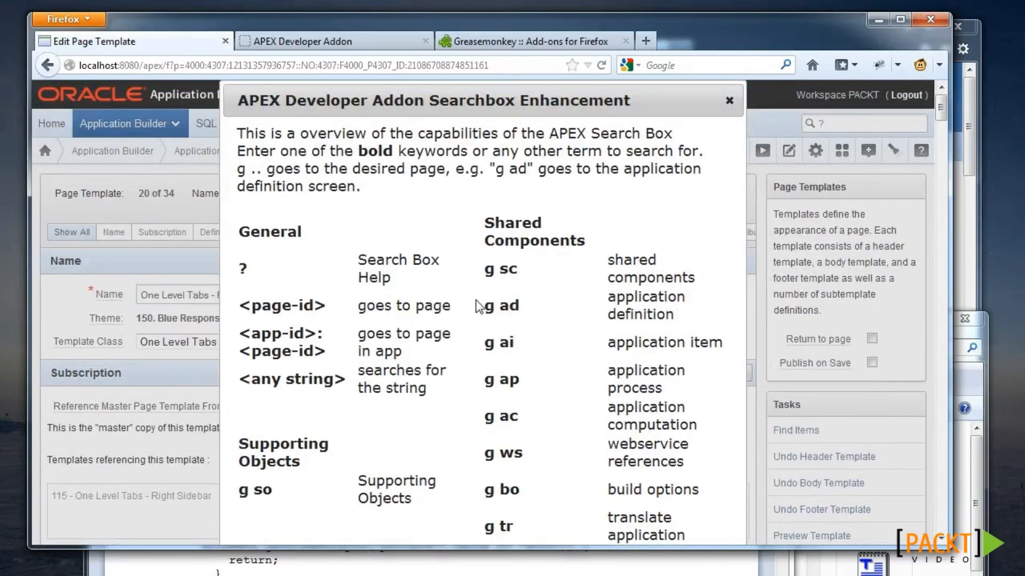
{"action": "left_click", "coordinate": [729, 100]}
{"action": "type", "text": "g sc"}
{"action": "key", "text": "Return"}
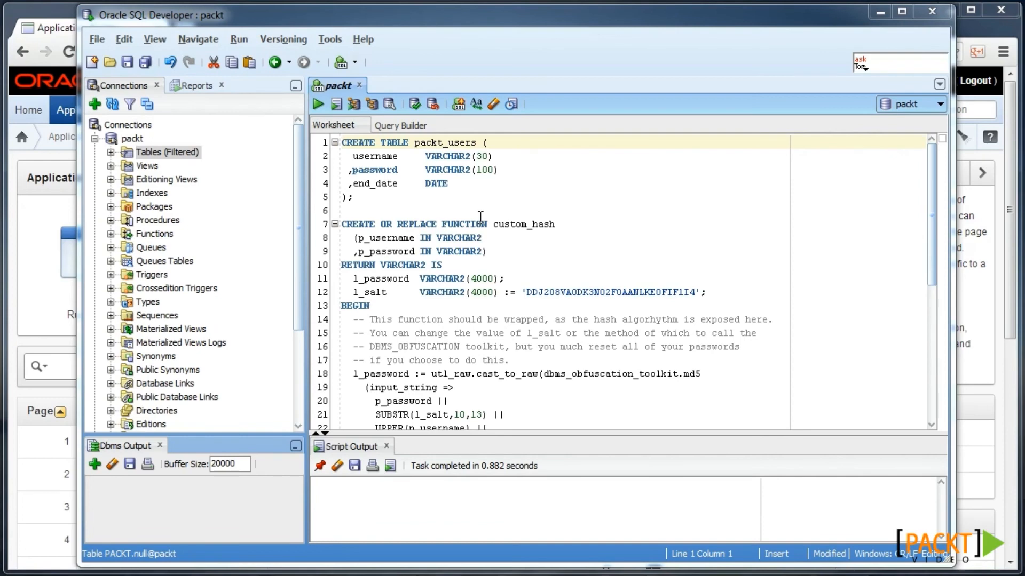
- Create the packt_users table, custom_hash function and packt_users_bu trigger from the worksheet
{"action": "left_click", "coordinate": [481, 220]}
{"action": "left_click", "coordinate": [409, 184]}
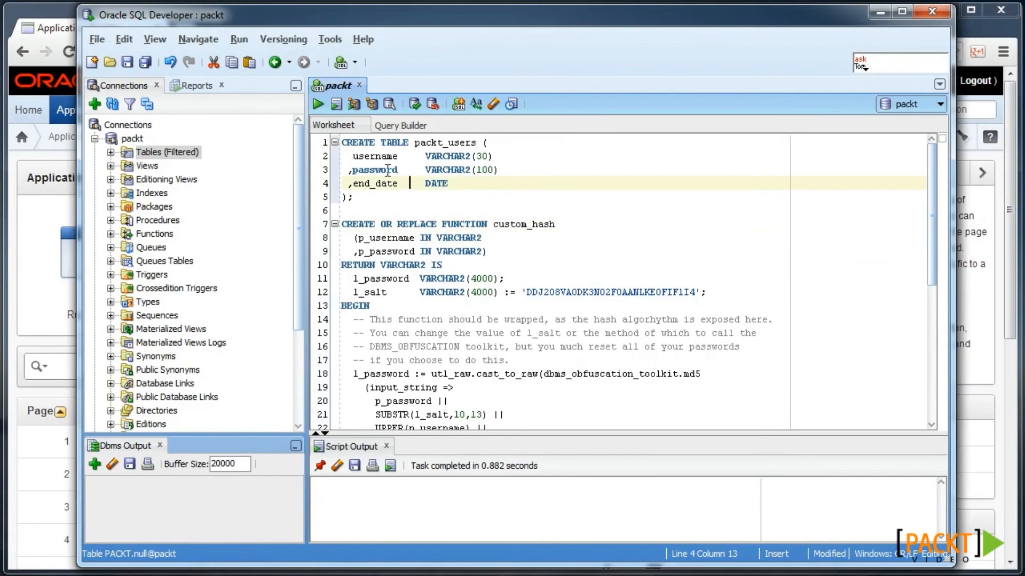
{"action": "key", "text": "ctrl+Return"}
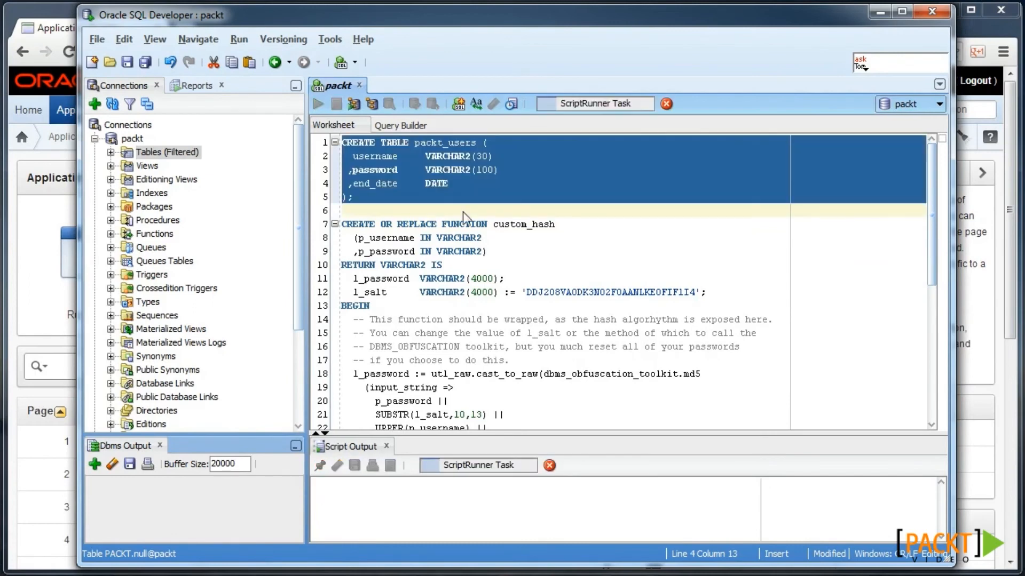
{"action": "scroll", "coordinate": [441, 266], "scroll_direction": "down", "scroll_amount": 1}
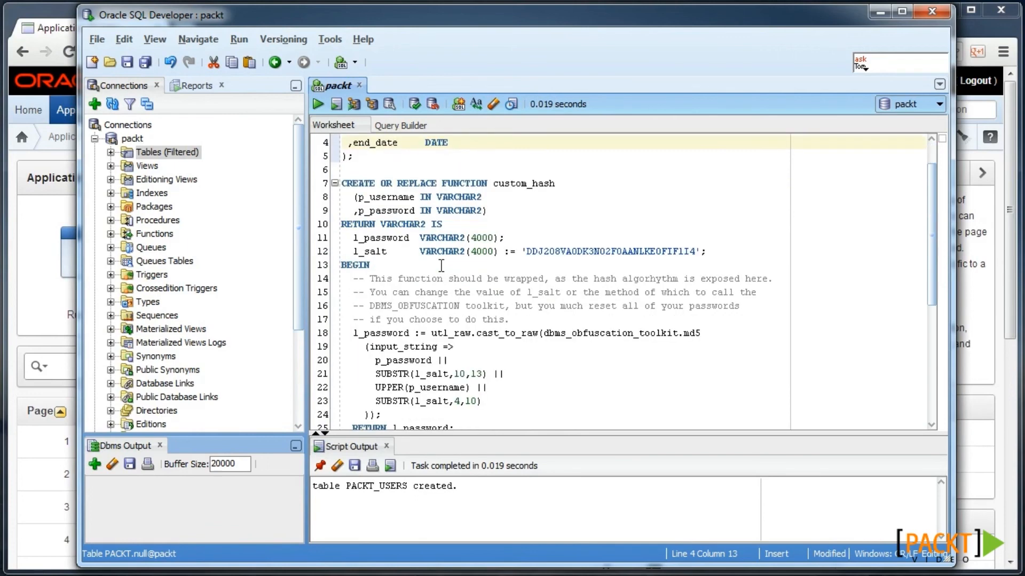
{"action": "left_click", "coordinate": [447, 292]}
{"action": "scroll", "coordinate": [448, 291], "scroll_direction": "down", "scroll_amount": 1}
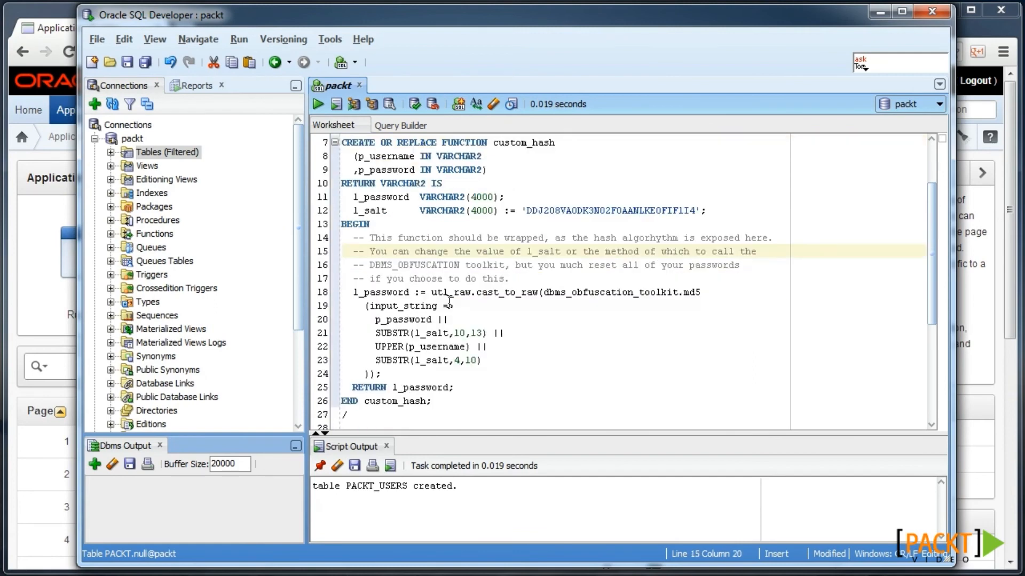
{"action": "scroll", "coordinate": [448, 299], "scroll_direction": "down", "scroll_amount": 2}
{"action": "key", "text": "ctrl+Return"}
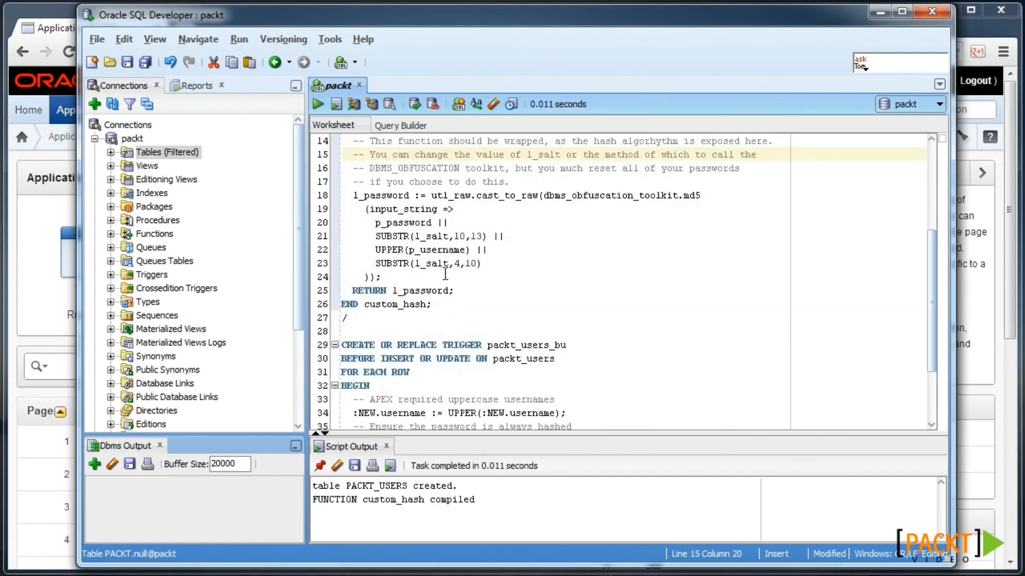
{"action": "scroll", "coordinate": [445, 274], "scroll_direction": "down", "scroll_amount": 2}
{"action": "left_click", "coordinate": [461, 276]}
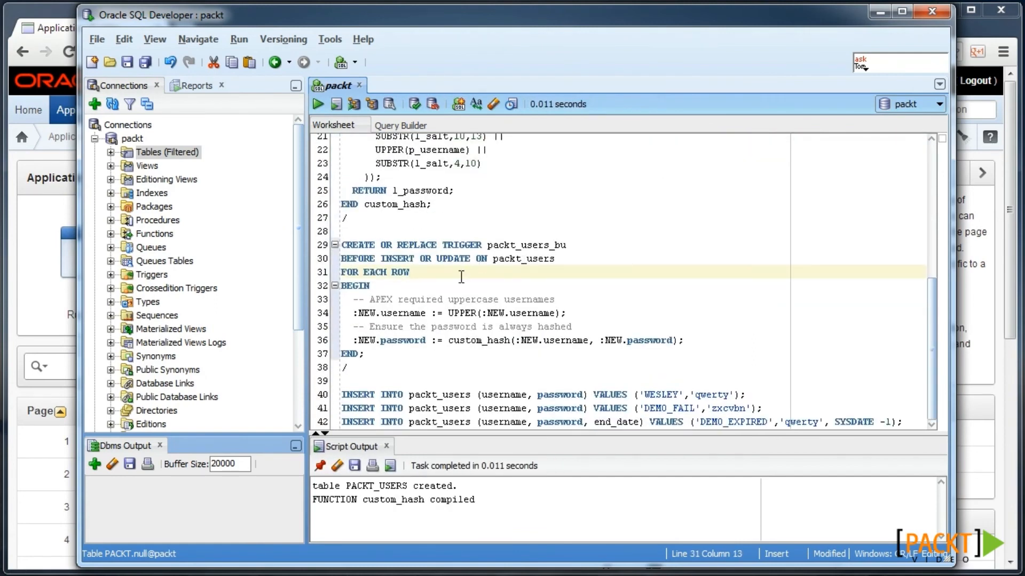
{"action": "key", "text": "ctrl+Return"}
{"action": "left_click", "coordinate": [634, 384]}
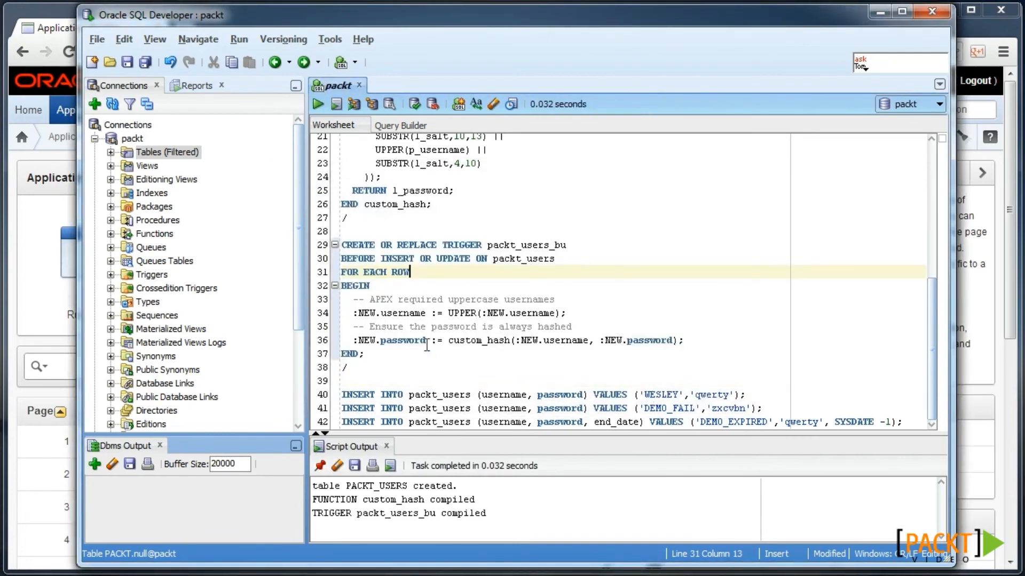
- Run the three INSERT statements for sample users, then open app 114's Shared Components
{"action": "left_click", "coordinate": [413, 396]}
{"action": "key", "text": "ctrl+Return"}
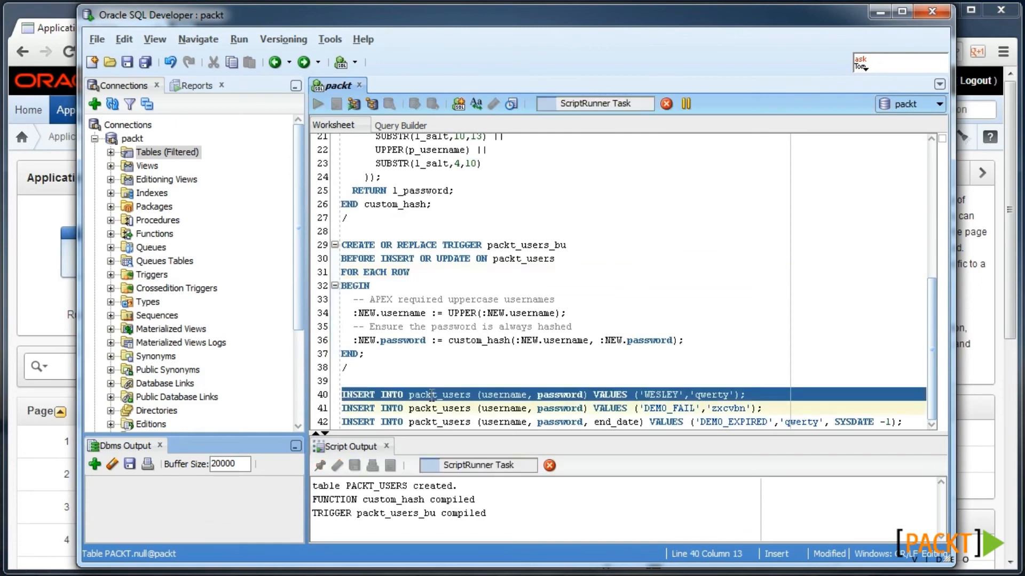
{"action": "left_click", "coordinate": [427, 409]}
{"action": "key", "text": "ctrl+Return"}
{"action": "left_click", "coordinate": [432, 423]}
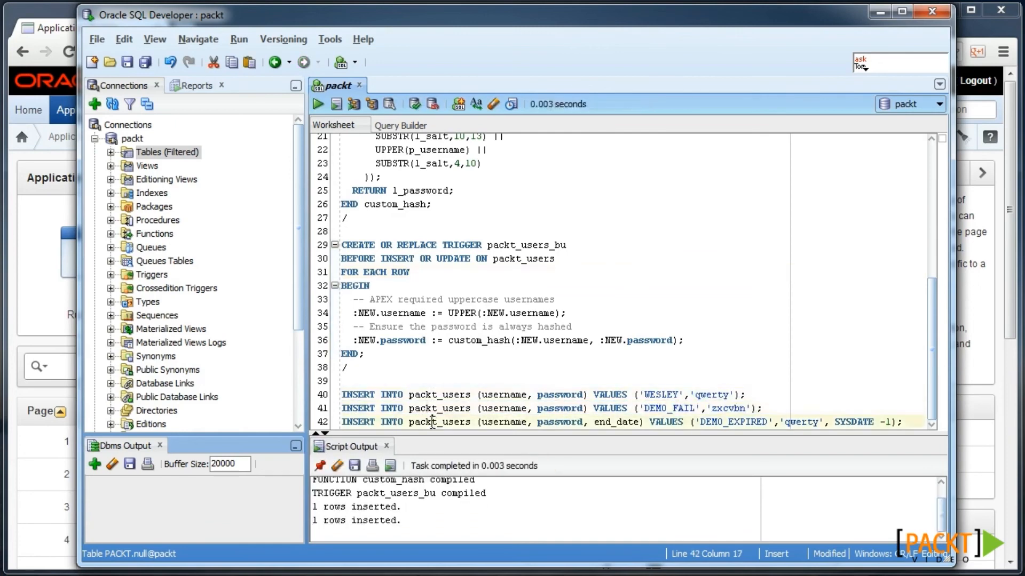
{"action": "key", "text": "ctrl+Return"}
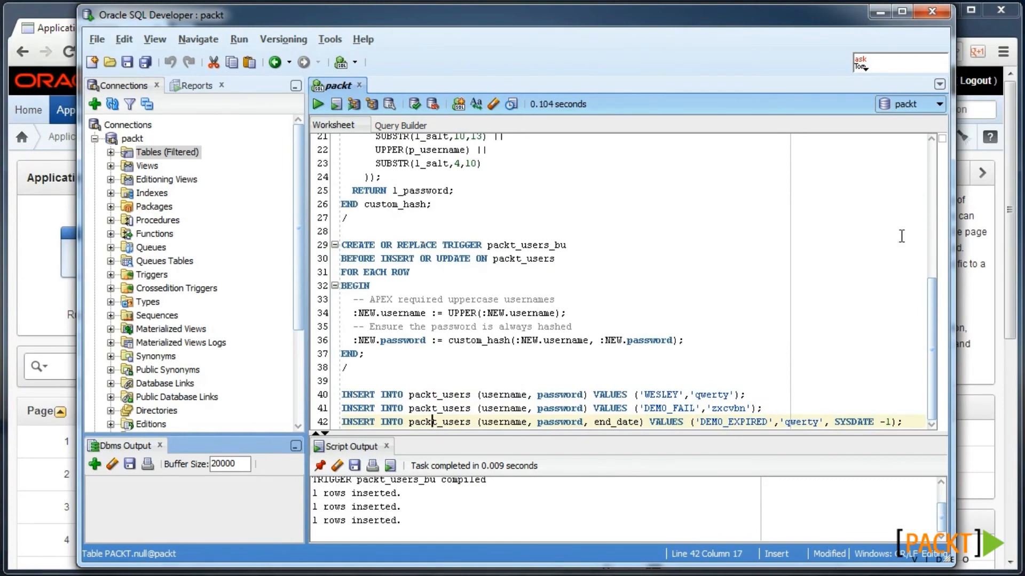
{"action": "left_click", "coordinate": [880, 11]}
{"action": "left_click", "coordinate": [437, 303]}
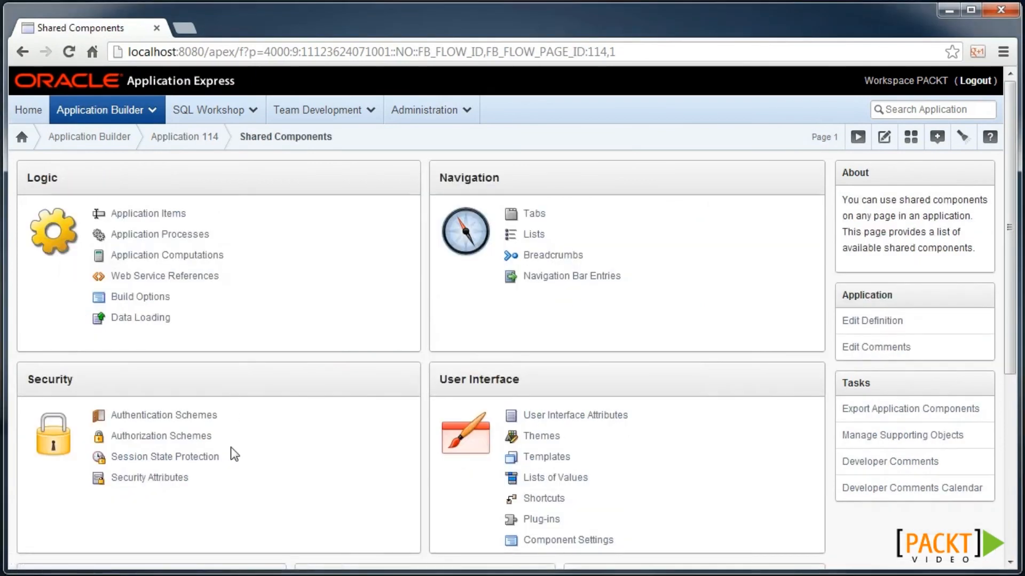
- Review application 114's Security Attributes and open its Authentication Schemes list
{"action": "left_click", "coordinate": [166, 478]}
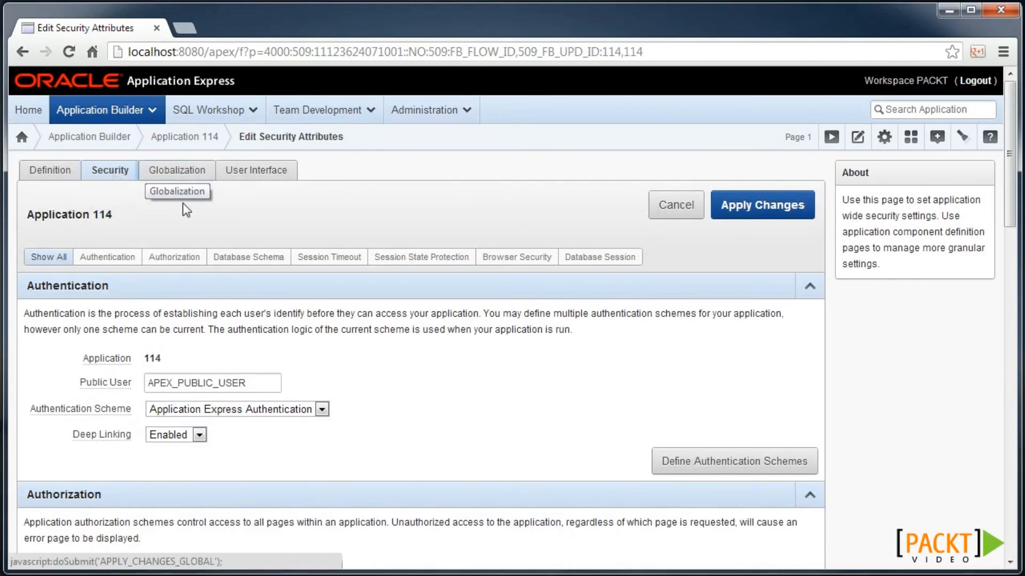
{"action": "scroll", "coordinate": [274, 347], "scroll_direction": "down", "scroll_amount": 2}
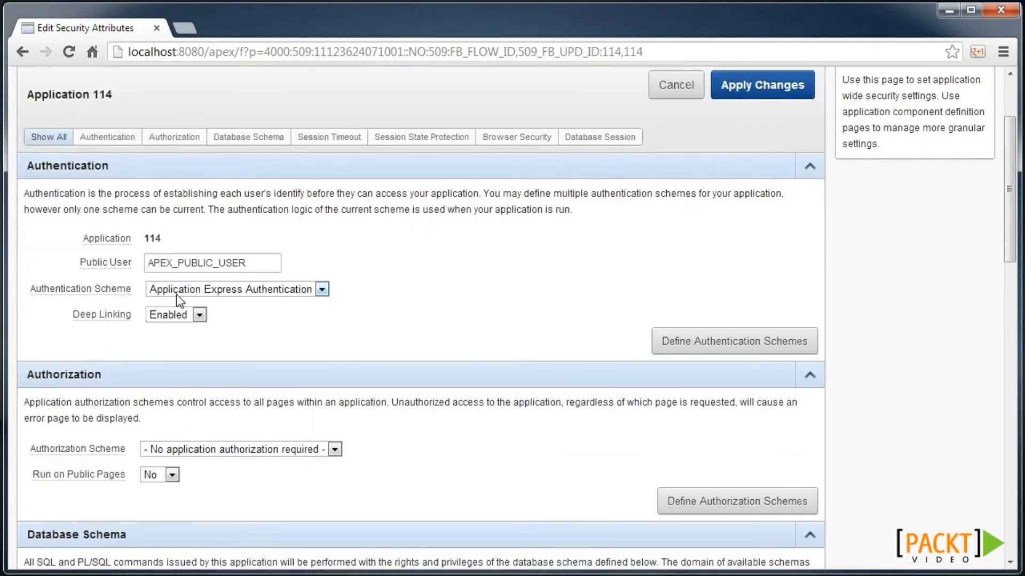
{"action": "scroll", "coordinate": [217, 258], "scroll_direction": "down", "scroll_amount": 2}
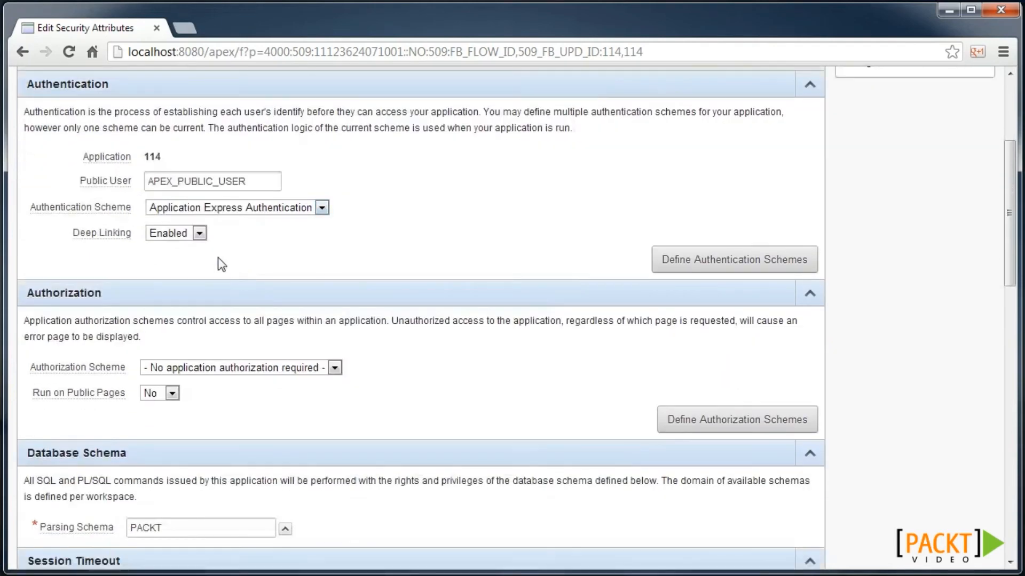
{"action": "scroll", "coordinate": [186, 347], "scroll_direction": "down", "scroll_amount": 4}
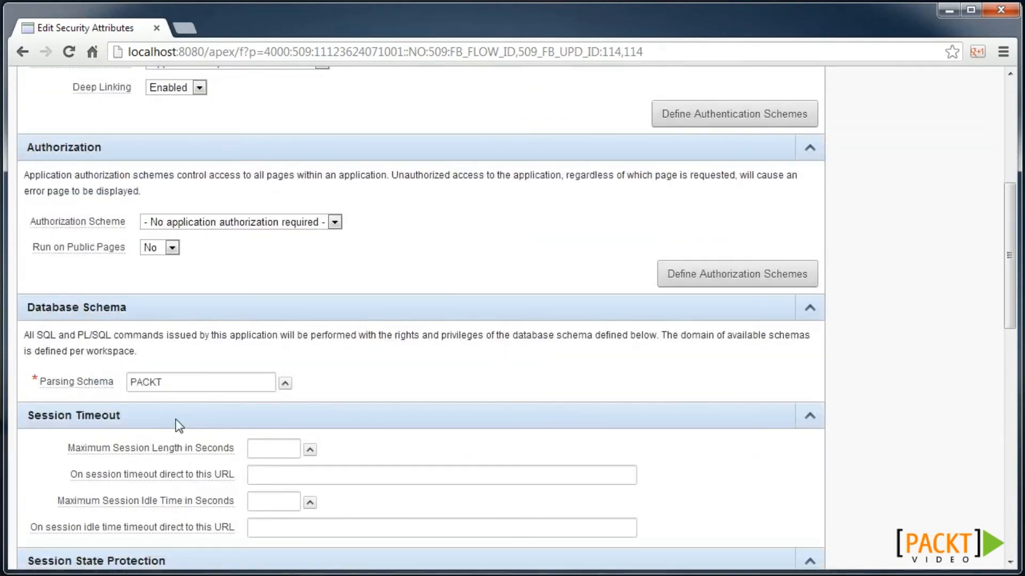
{"action": "scroll", "coordinate": [176, 419], "scroll_direction": "up", "scroll_amount": 4}
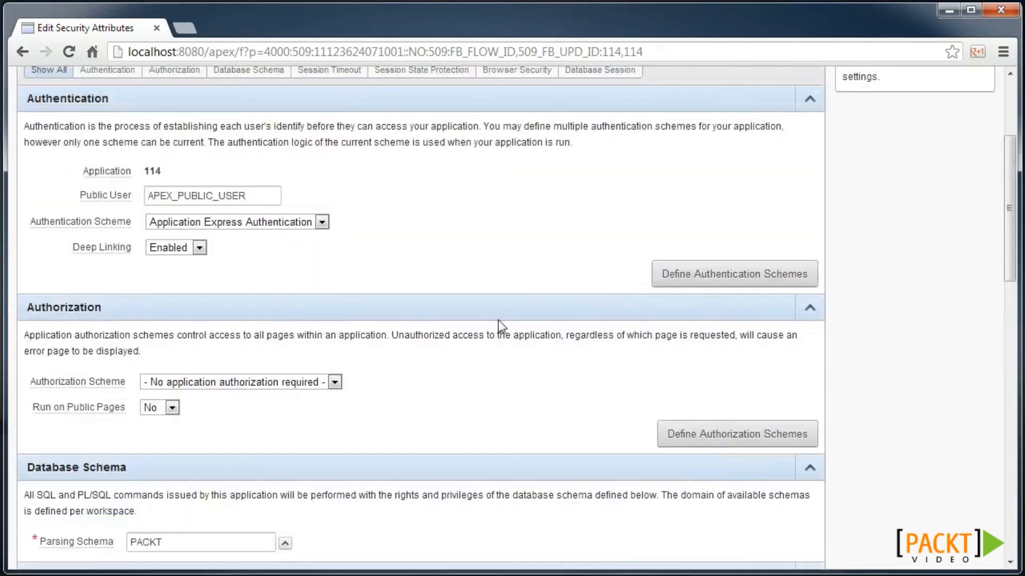
{"action": "left_click", "coordinate": [739, 269]}
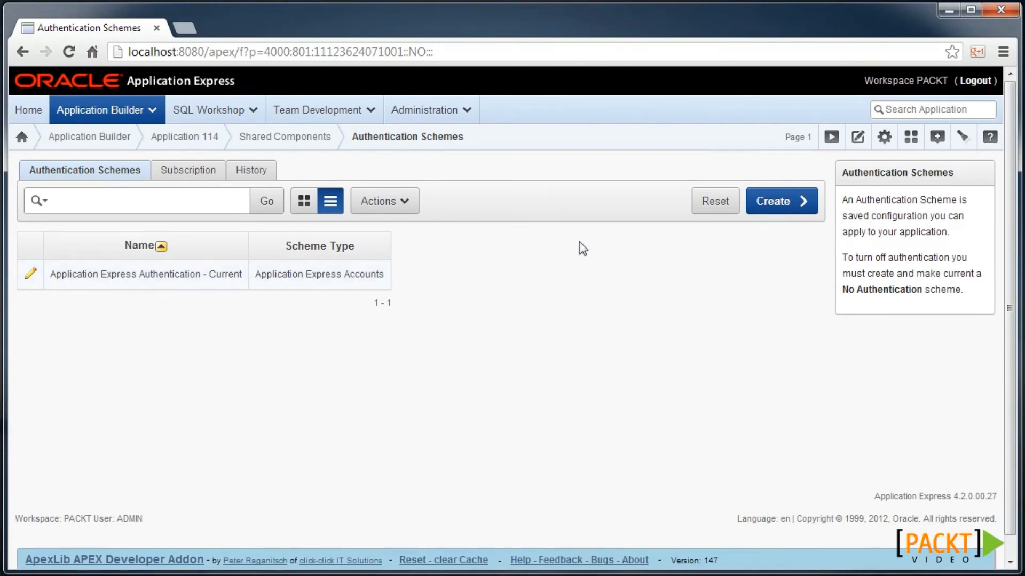
- Start a new authentication scheme named 'Custom auth' with scheme type Custom
{"action": "left_click", "coordinate": [781, 214]}
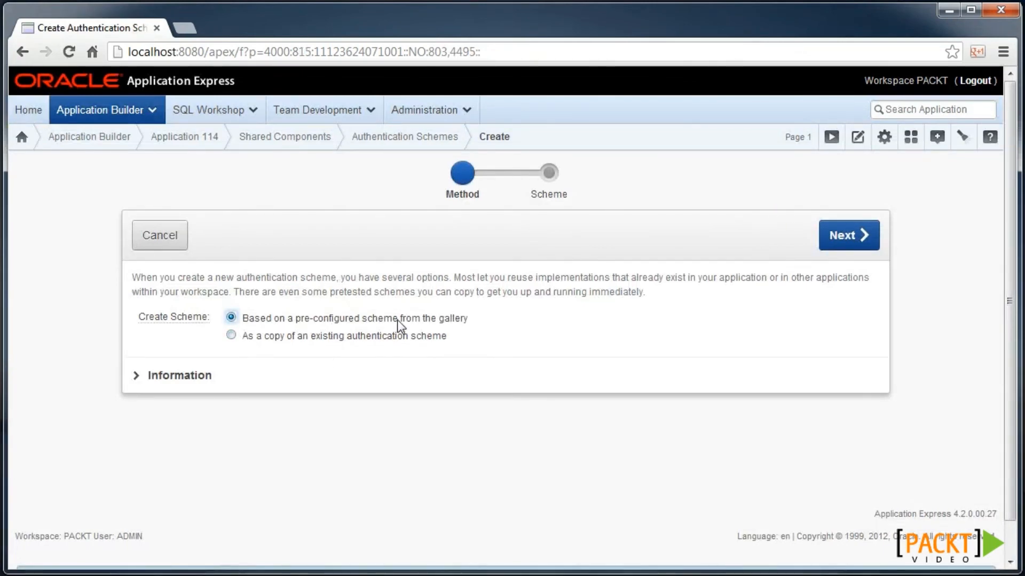
{"action": "left_click", "coordinate": [853, 239]}
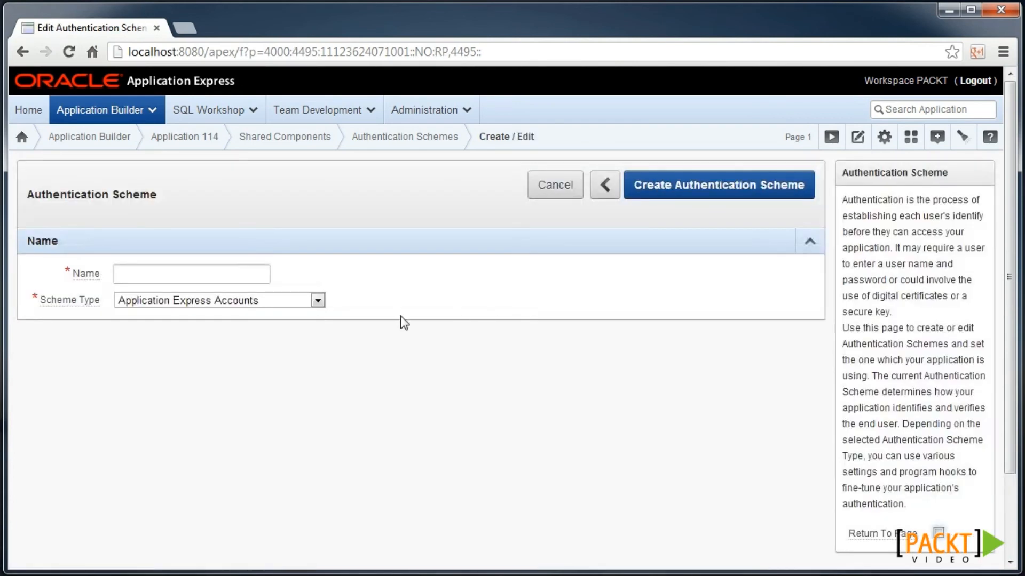
{"action": "left_click", "coordinate": [175, 273]}
{"action": "type", "text": "C"}
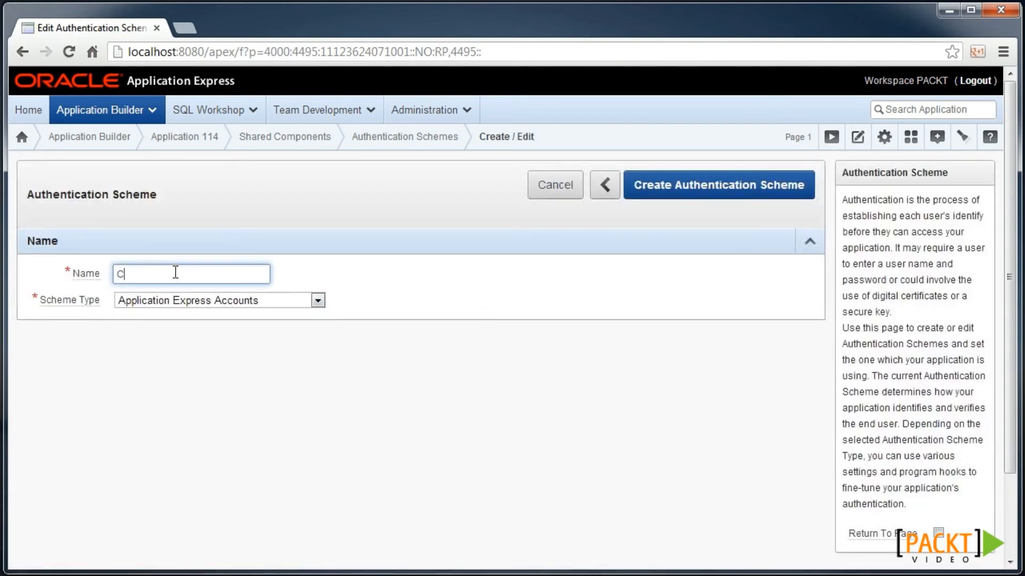
{"action": "type", "text": "ustom auth"}
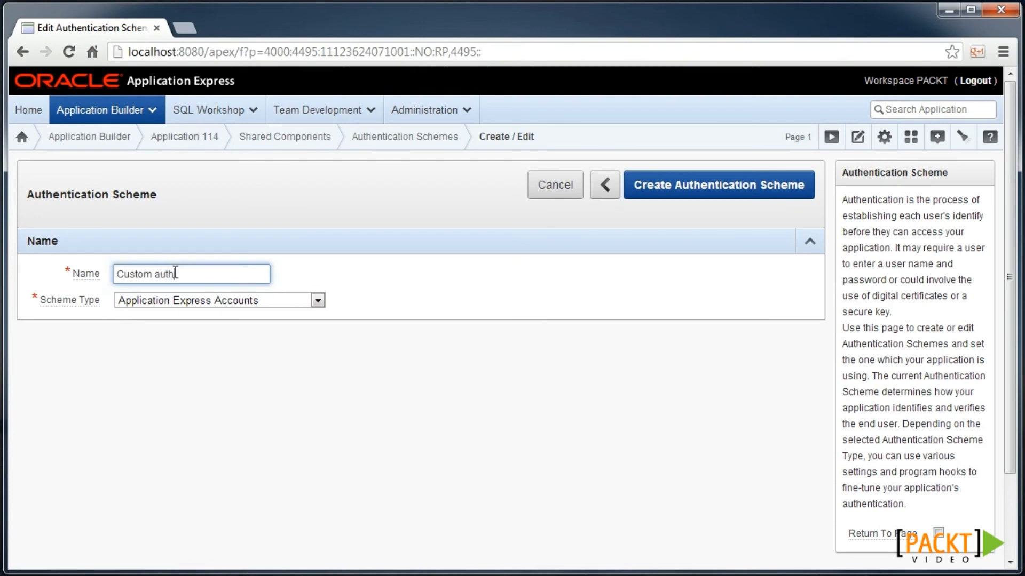
{"action": "left_click", "coordinate": [222, 301]}
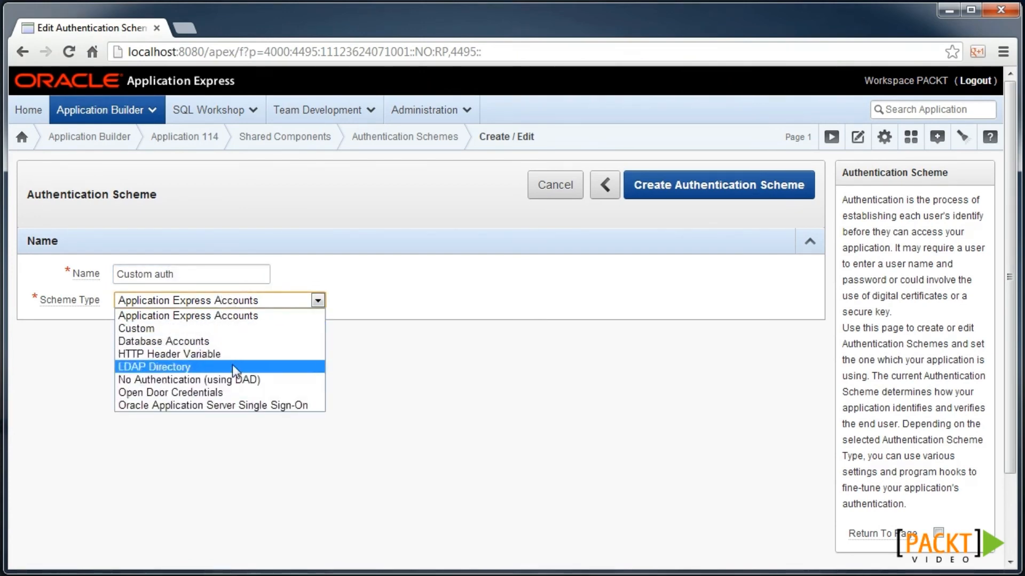
{"action": "left_click", "coordinate": [171, 333]}
- Paste the custom_auth PL/SQL source and set custom_auth as the Authentication Function Name
{"action": "scroll", "coordinate": [171, 334], "scroll_direction": "down", "scroll_amount": 3}
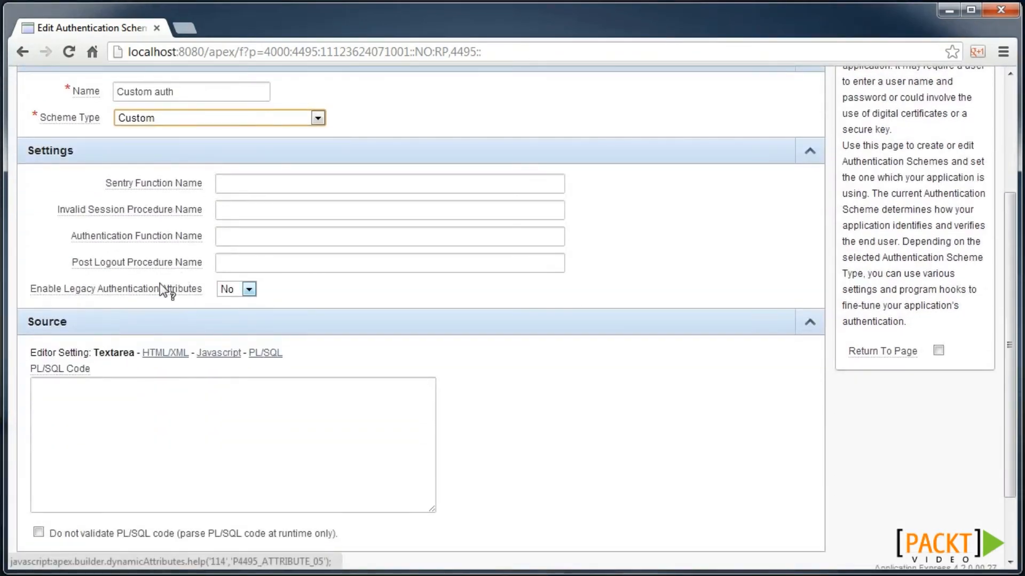
{"action": "left_click", "coordinate": [133, 438]}
{"action": "key", "text": "ctrl+v"}
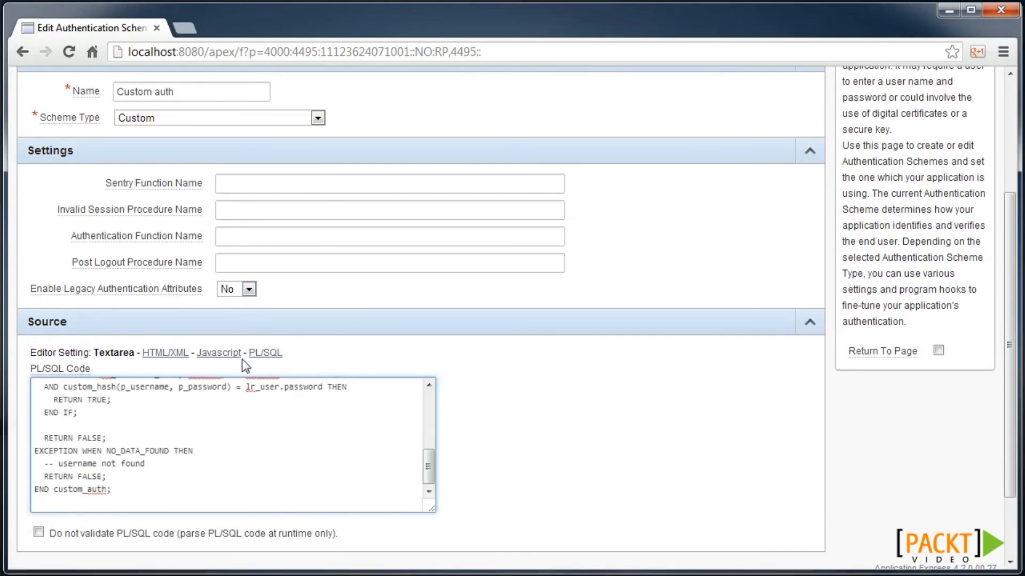
{"action": "left_click", "coordinate": [264, 354]}
{"action": "scroll", "coordinate": [293, 407], "scroll_direction": "down", "scroll_amount": 3}
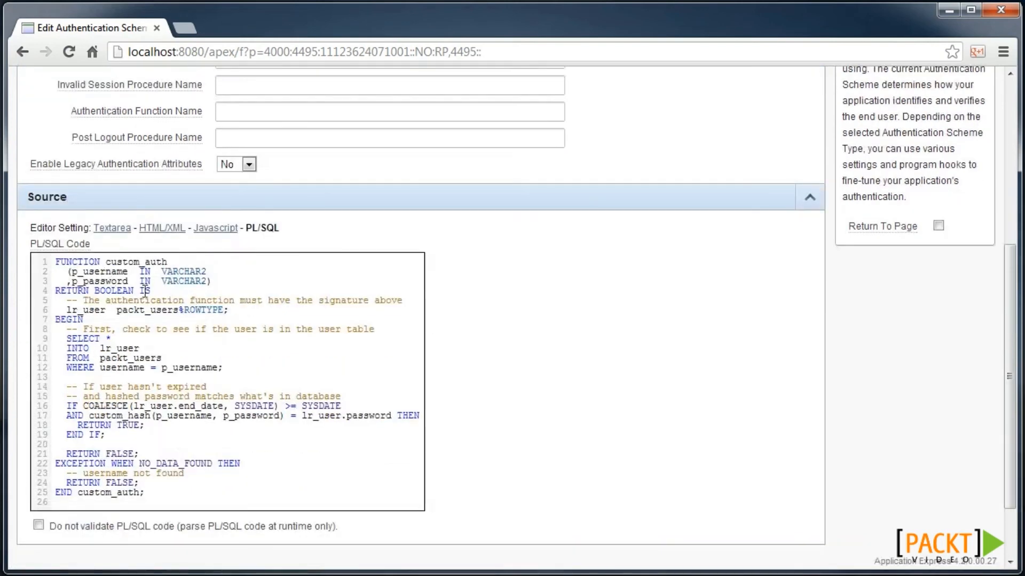
{"action": "left_click_drag", "start_coordinate": [105, 288], "coordinate": [33, 254]}
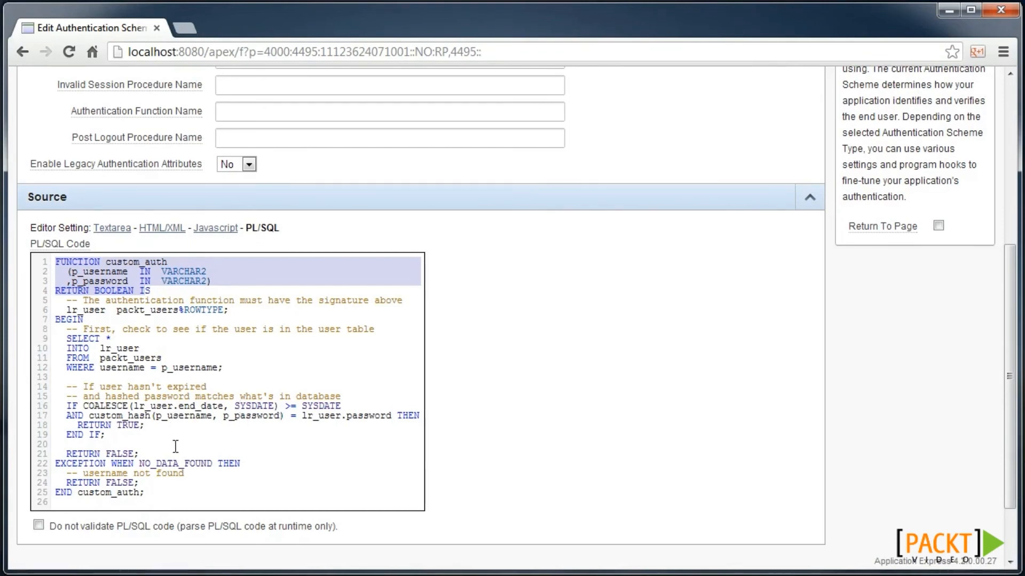
{"action": "double_click", "coordinate": [143, 262]}
{"action": "key", "text": "ctrl+c"}
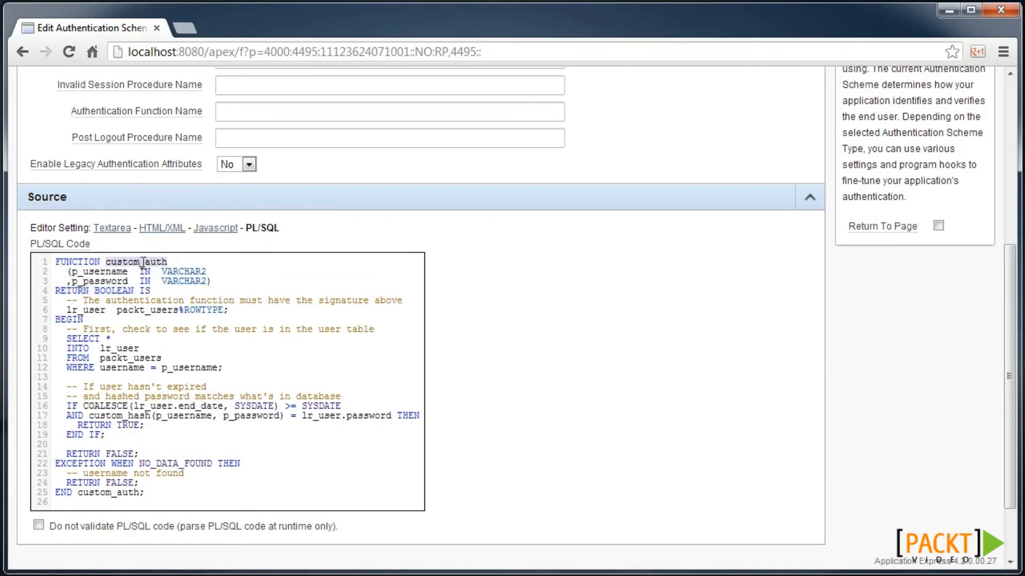
{"action": "scroll", "coordinate": [271, 256], "scroll_direction": "up", "scroll_amount": 3}
{"action": "left_click", "coordinate": [233, 274]}
{"action": "key", "text": "ctrl+v"}
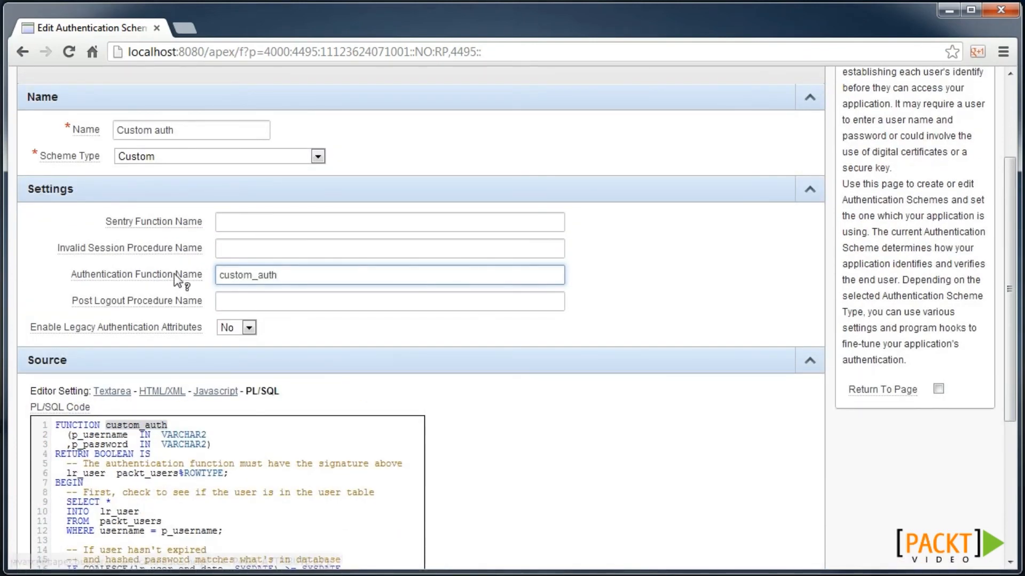
- Read the Authentication Function Name help, then create the Custom auth scheme
{"action": "left_click", "coordinate": [197, 275]}
{"action": "scroll", "coordinate": [489, 287], "scroll_direction": "down", "scroll_amount": 3}
{"action": "scroll", "coordinate": [489, 286], "scroll_direction": "down", "scroll_amount": 4}
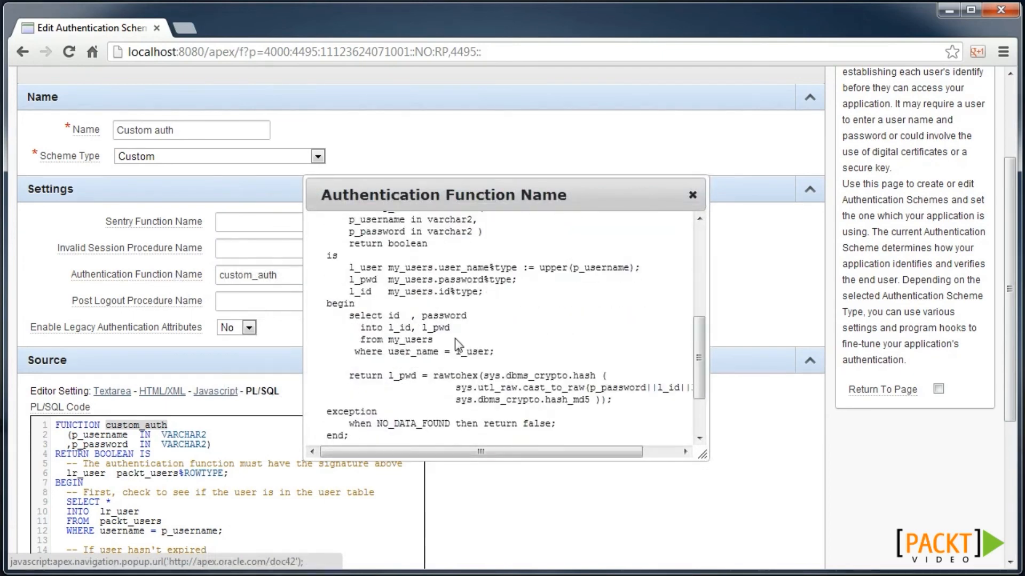
{"action": "left_click", "coordinate": [694, 195]}
{"action": "scroll", "coordinate": [698, 188], "scroll_direction": "up", "scroll_amount": 3}
{"action": "left_click", "coordinate": [705, 193]}
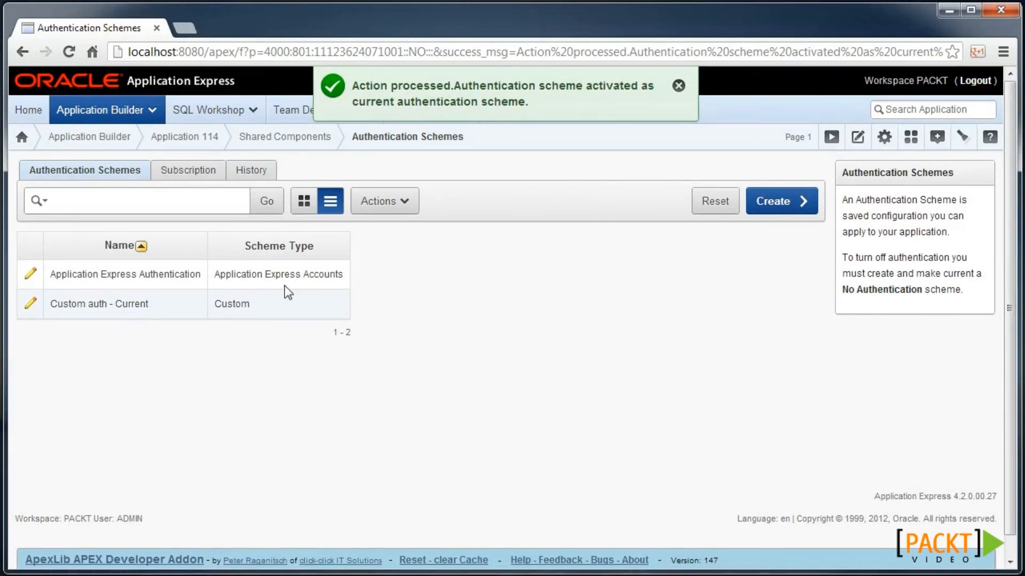
- Submit username admin and the account password on app 114's Firefox login page, triggering Invalid Login Credentials
{"action": "left_click", "coordinate": [948, 11]}
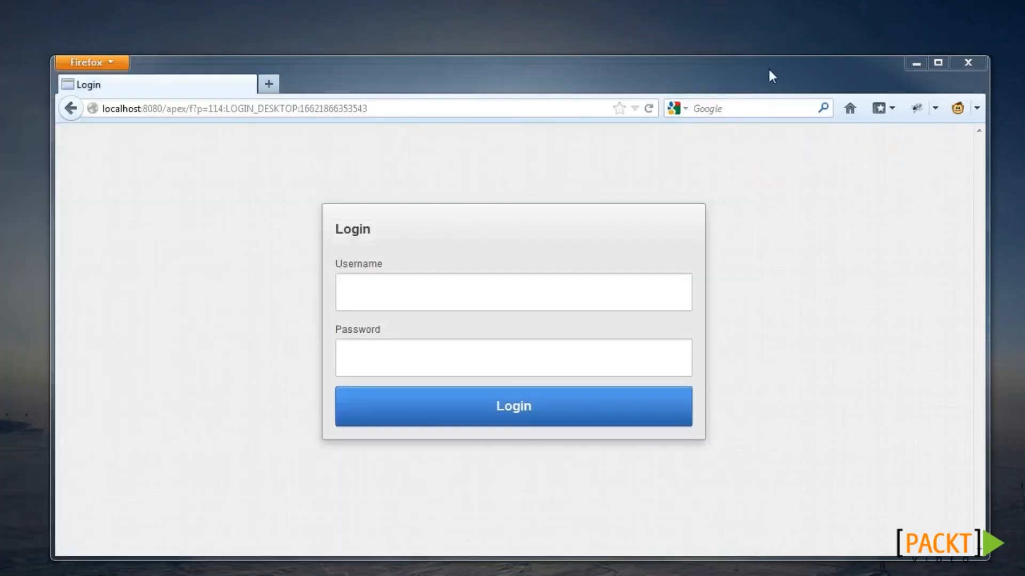
{"action": "left_click", "coordinate": [403, 286]}
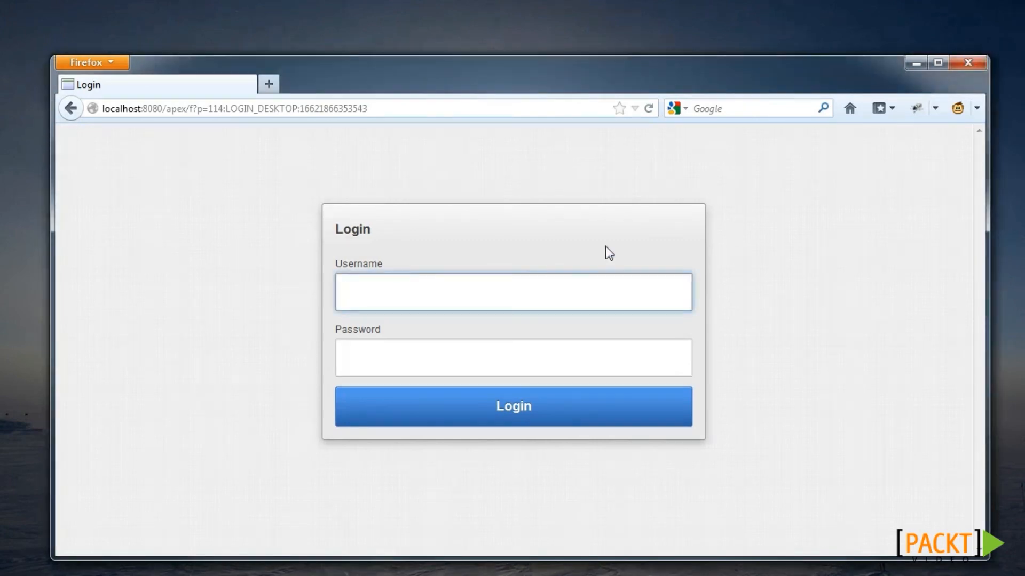
{"action": "type", "text": "admin"}
{"action": "key", "text": "Tab"}
{"action": "type", "text": "admin"}
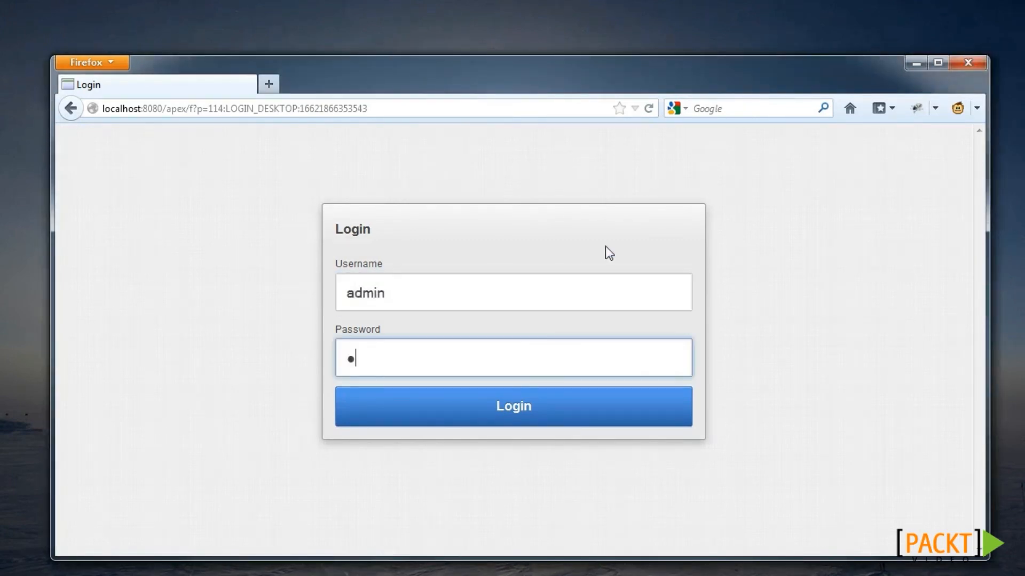
{"action": "type", "text": "1"}
{"action": "key", "text": "Return"}
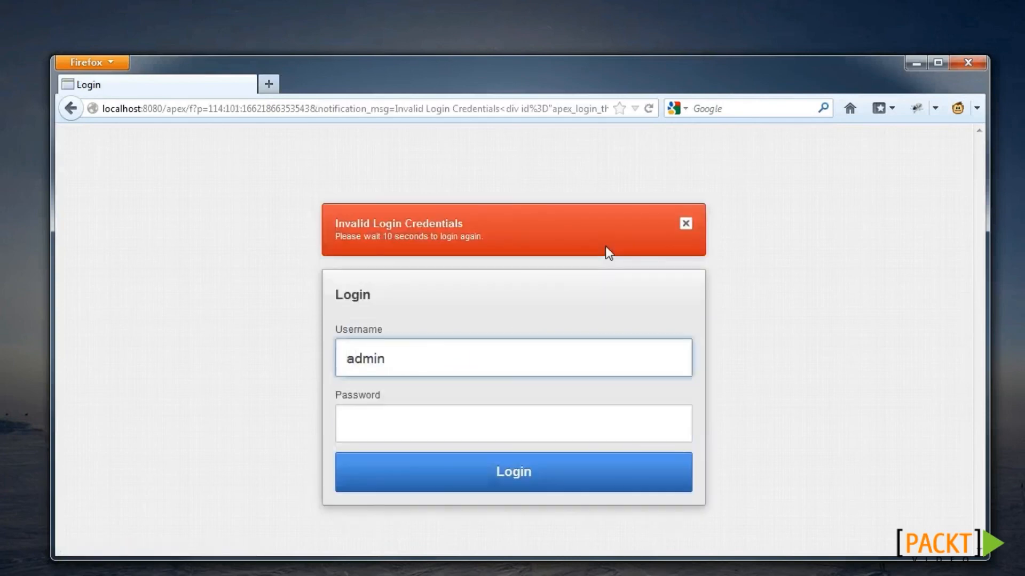
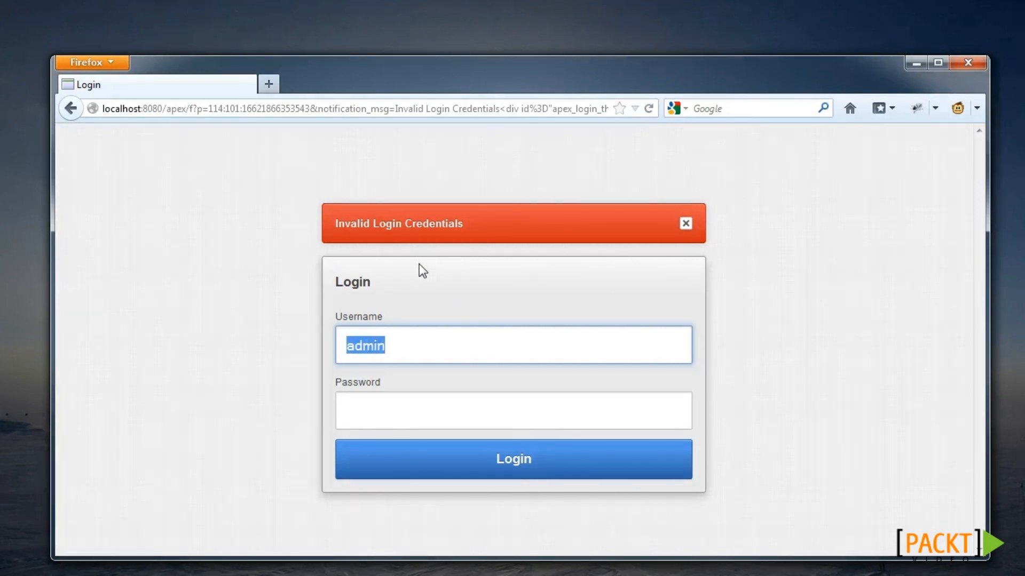
- Log in to app 114 as the test user, then log out again
{"action": "type", "text": "wesley"}
{"action": "key", "text": "Tab"}
{"action": "type", "text": "••••••"}
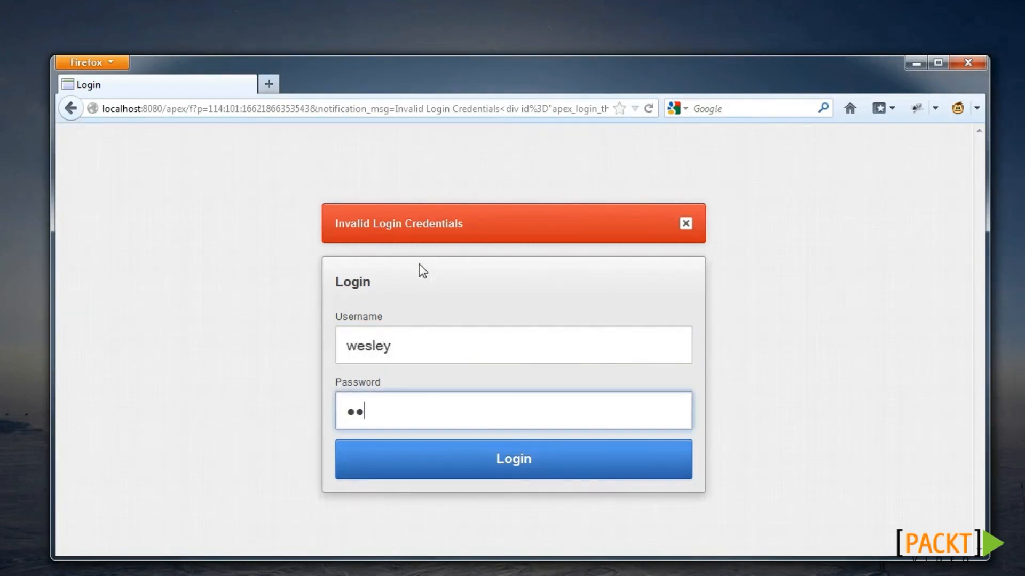
{"action": "left_click", "coordinate": [513, 455]}
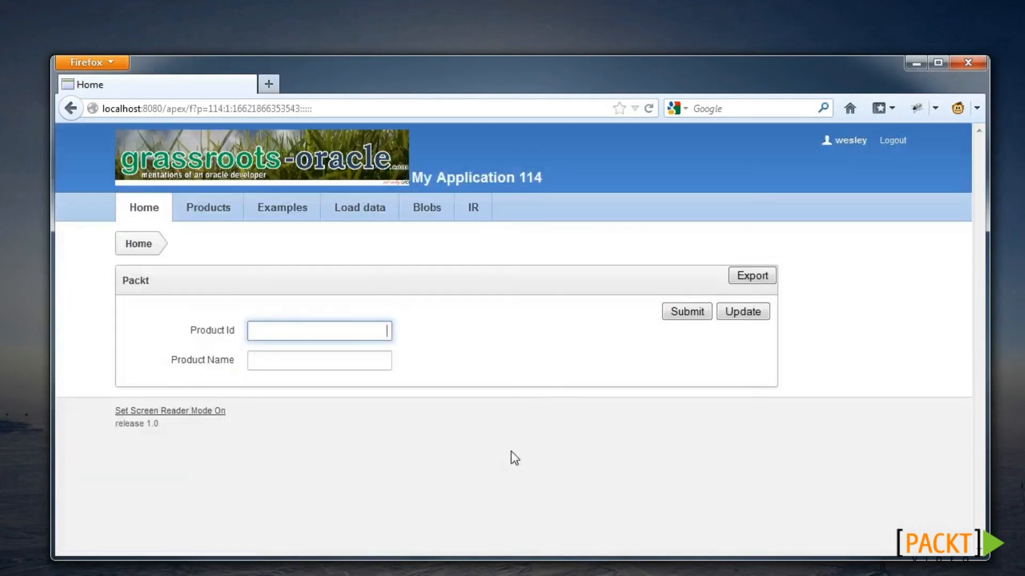
{"action": "left_click", "coordinate": [892, 149]}
- Attempt a login as demo_fail to get Invalid Login Credentials
{"action": "double_click", "coordinate": [405, 290]}
{"action": "type", "text": "demo_fail"}
{"action": "key", "text": "Tab"}
{"action": "type", "text": "•••••••"}
{"action": "left_click", "coordinate": [463, 401]}
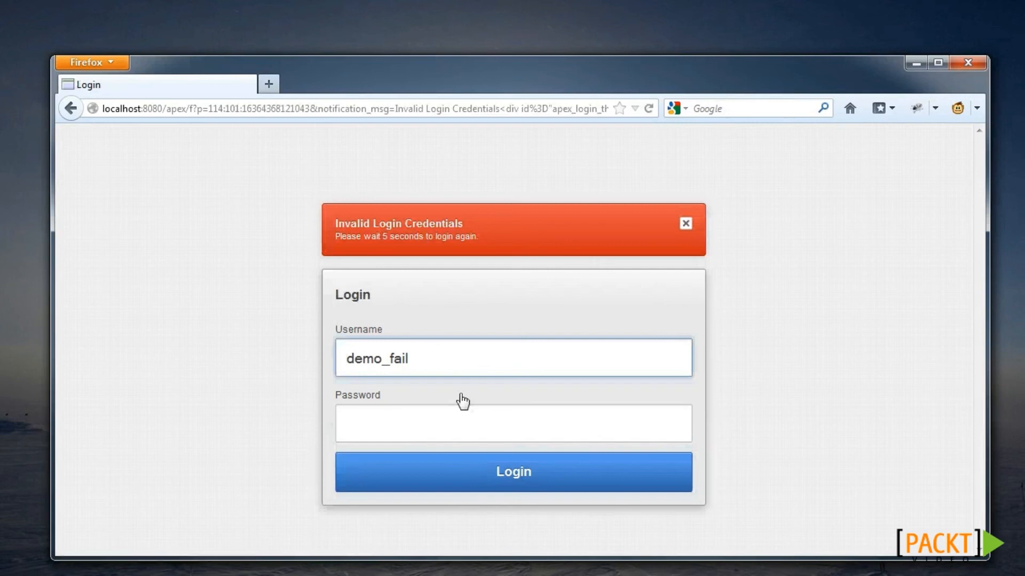
- Attempt a login as demo_expired with its password, triggering the five-second wait
{"action": "left_click", "coordinate": [420, 364]}
{"action": "key", "text": "shift+Left"}
{"action": "key", "text": "shift+Left"}
{"action": "key", "text": "shift+Left"}
{"action": "key", "text": "shift+Left"}
{"action": "type", "text": "expired"}
{"action": "key", "text": "Tab"}
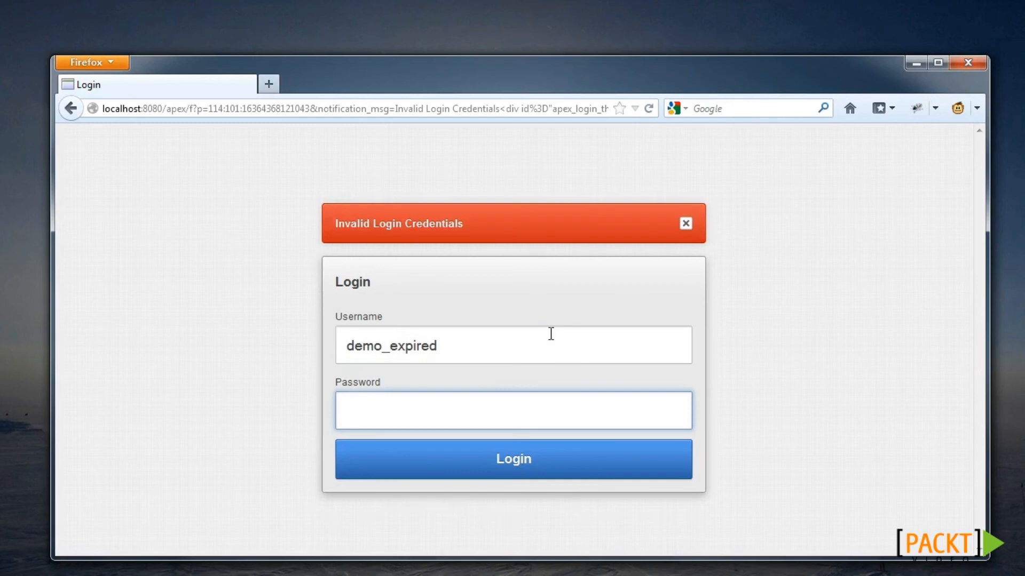
{"action": "type", "text": "secret"}
{"action": "key", "text": "Return"}
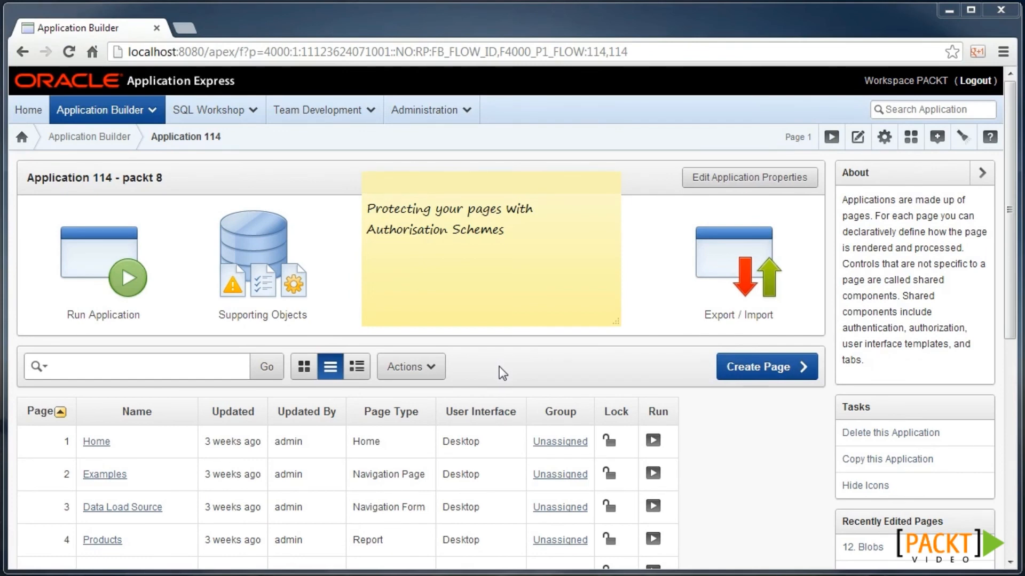
- Start a from-scratch authorization scheme named Admin of type PL/SQL Function Returning Boolean
{"action": "left_click", "coordinate": [426, 315]}
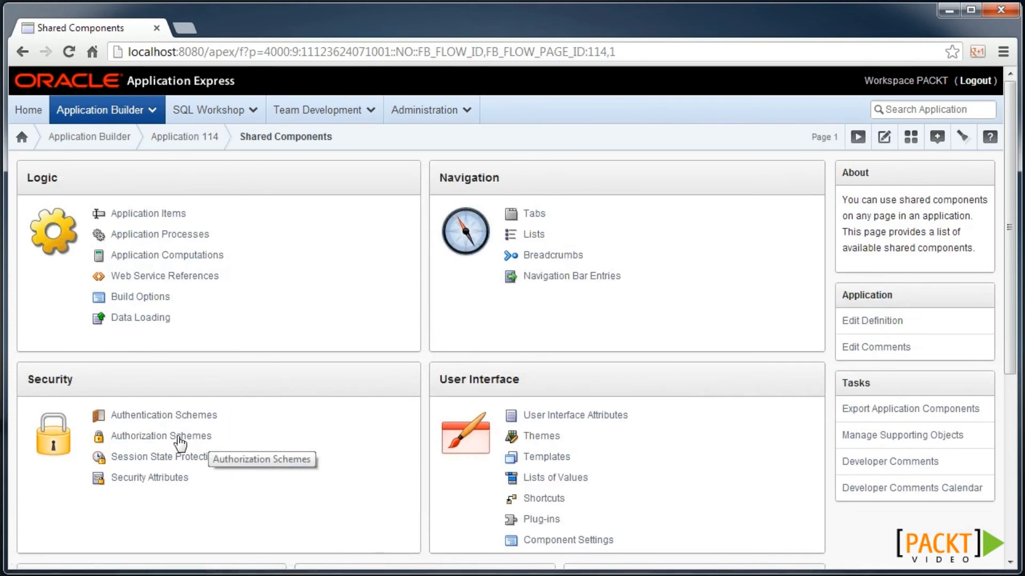
{"action": "left_click", "coordinate": [153, 443]}
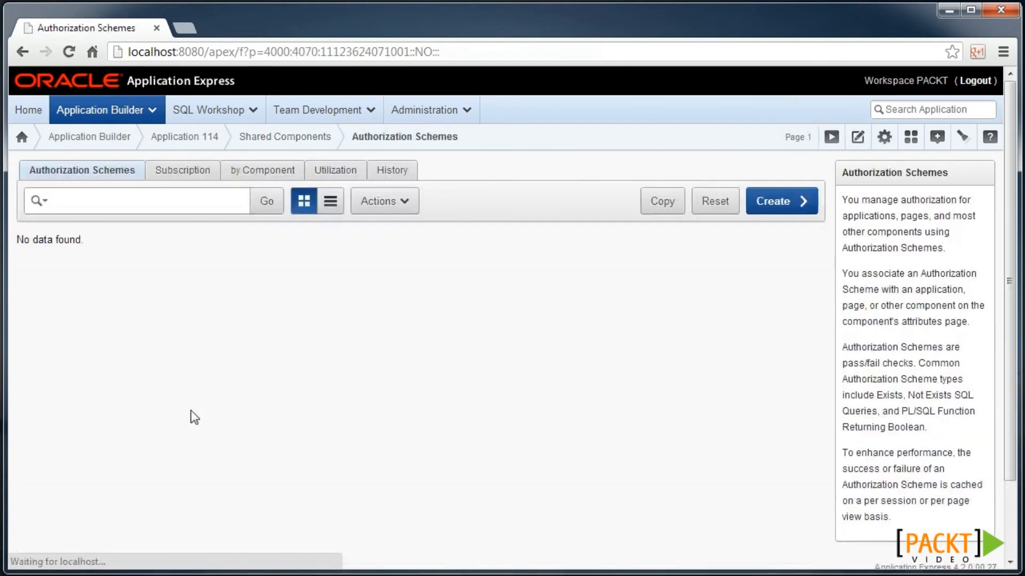
{"action": "left_click", "coordinate": [770, 200]}
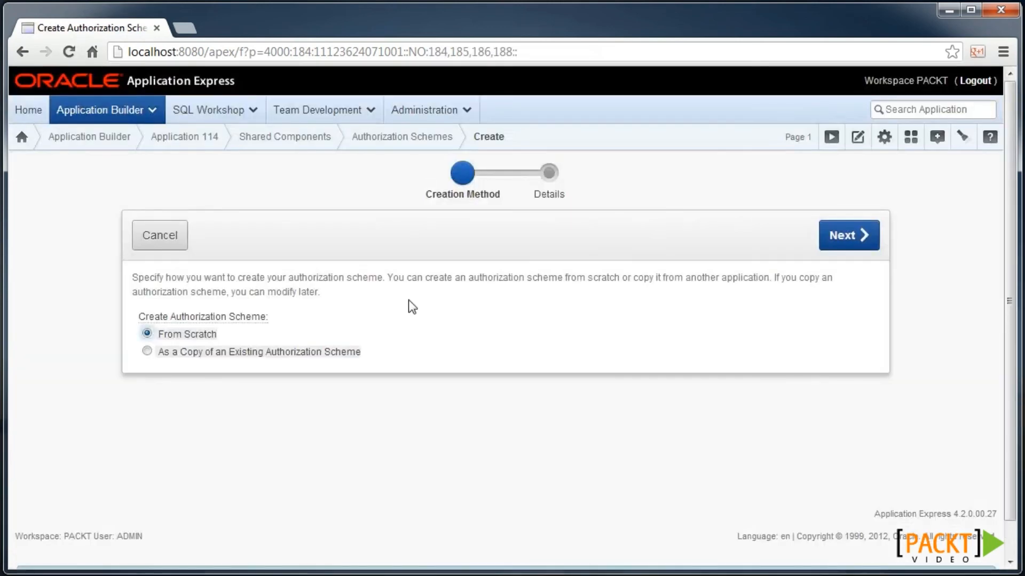
{"action": "left_click", "coordinate": [847, 235]}
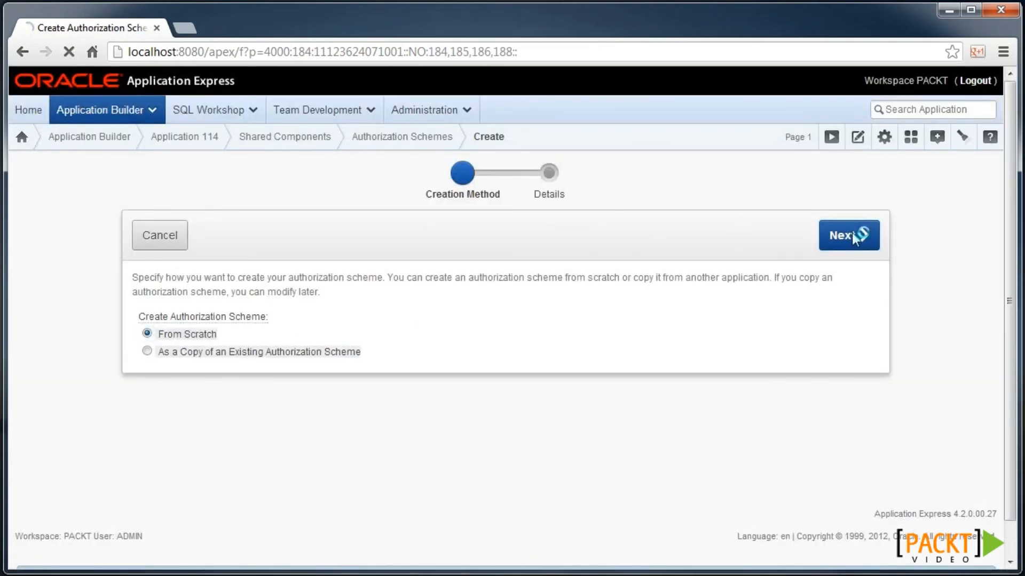
{"action": "type", "text": "Admin"}
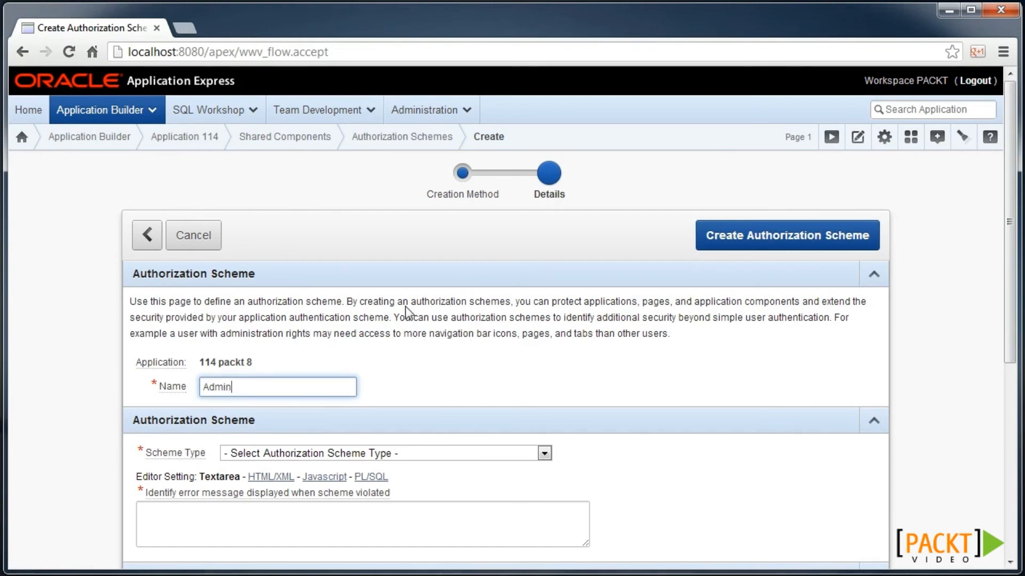
{"action": "scroll", "coordinate": [405, 306], "scroll_direction": "down", "scroll_amount": 3}
{"action": "left_click", "coordinate": [400, 450]}
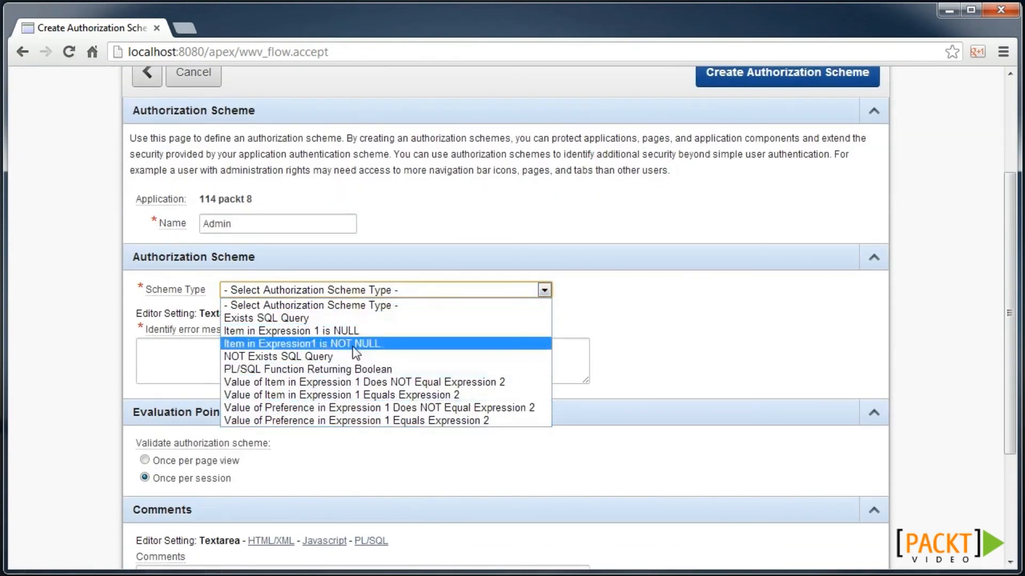
{"action": "left_click", "coordinate": [435, 370]}
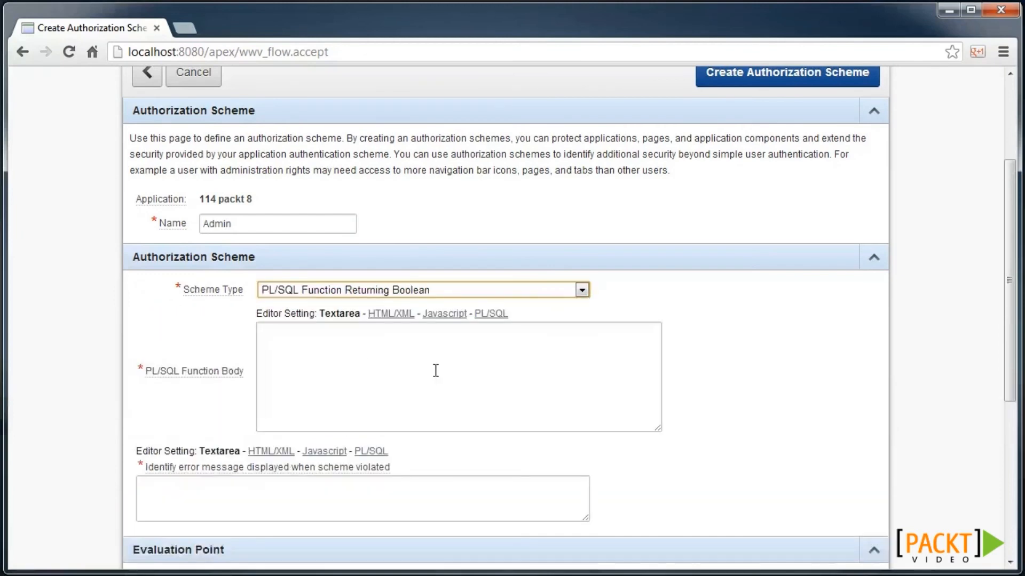
- Use body return :APP_USER = 'ADMIN' and error 'You are not an administrator', then create it
{"action": "left_click", "coordinate": [325, 343]}
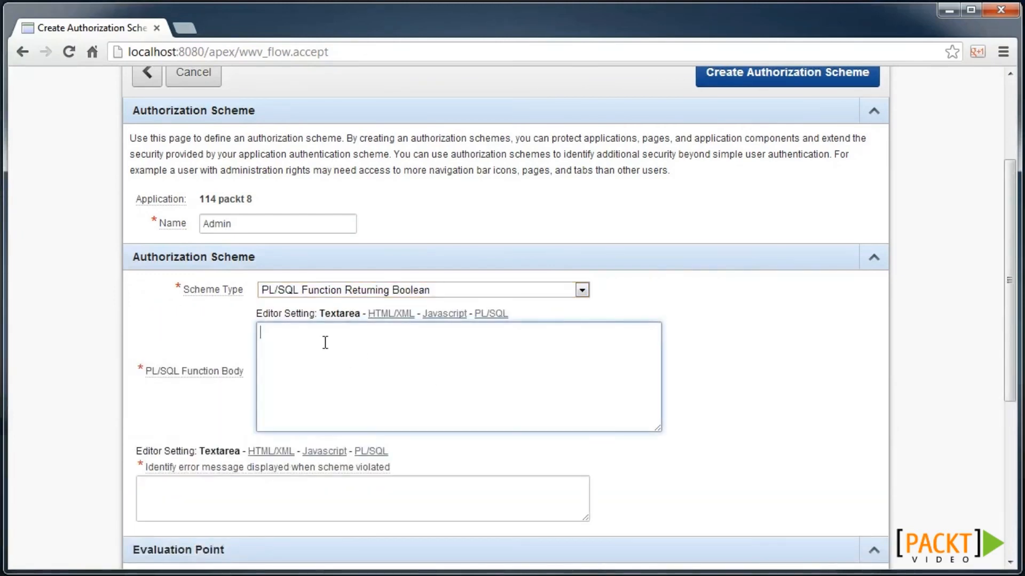
{"action": "type", "text": "return :APP_USER = 'ADMIN';"}
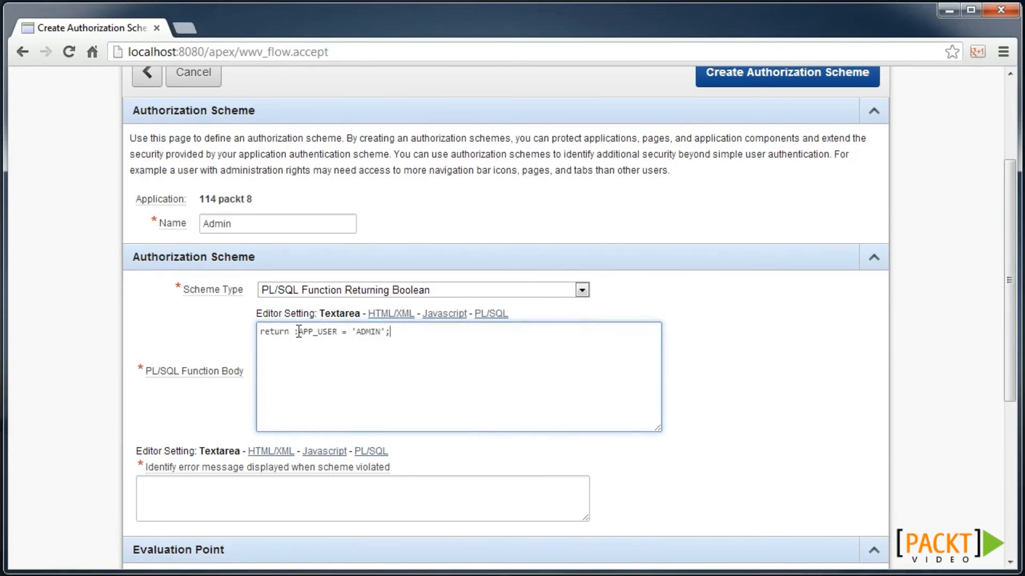
{"action": "left_click", "coordinate": [356, 496]}
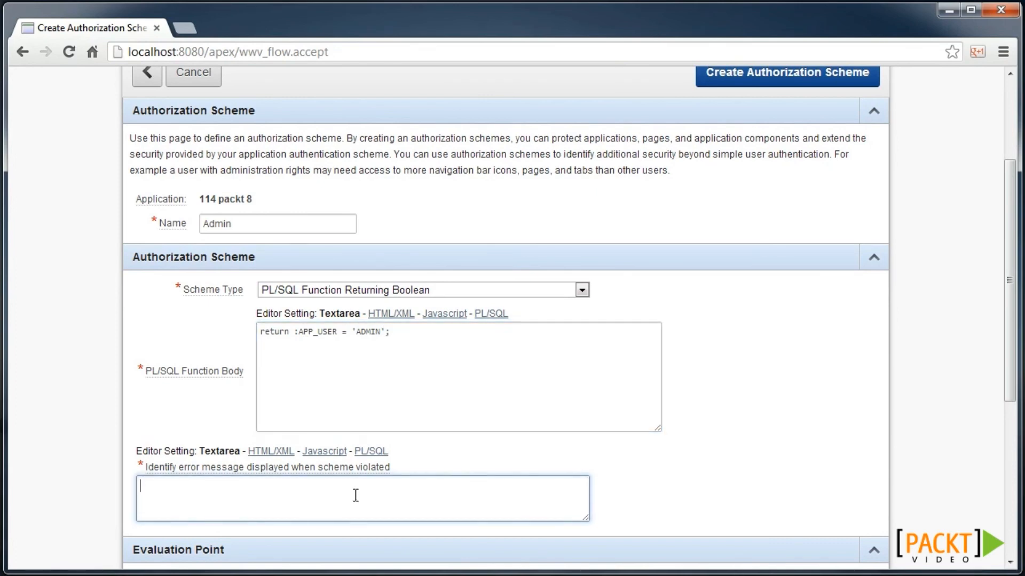
{"action": "type", "text": "You are not an administrator"}
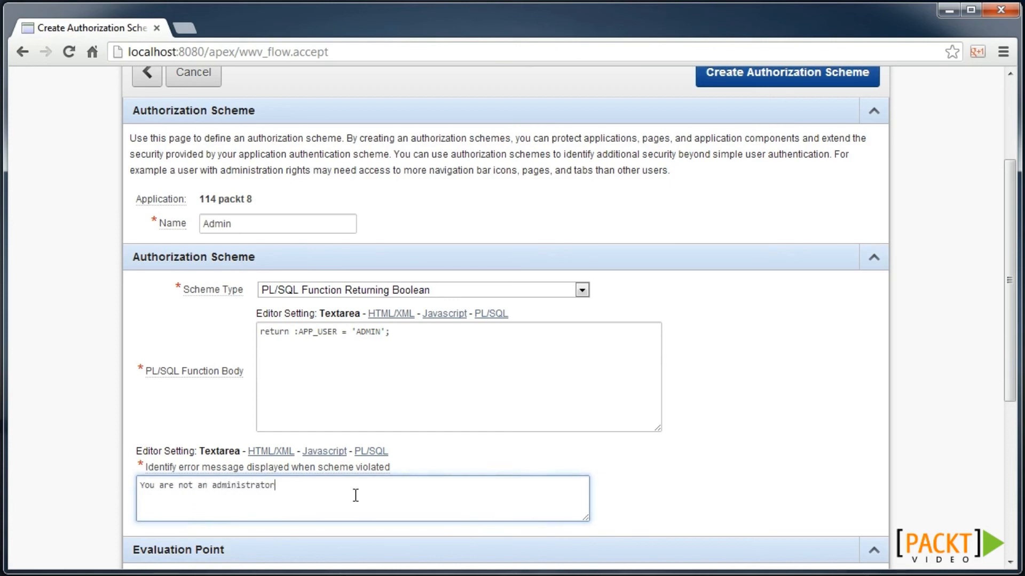
{"action": "scroll", "coordinate": [819, 235], "scroll_direction": "up", "scroll_amount": 2}
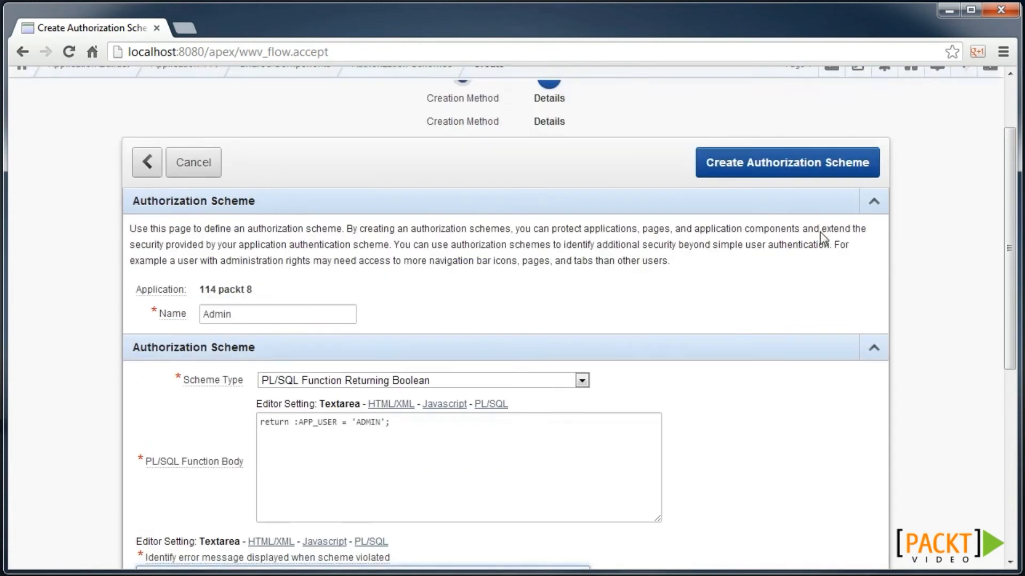
{"action": "left_click", "coordinate": [777, 238]}
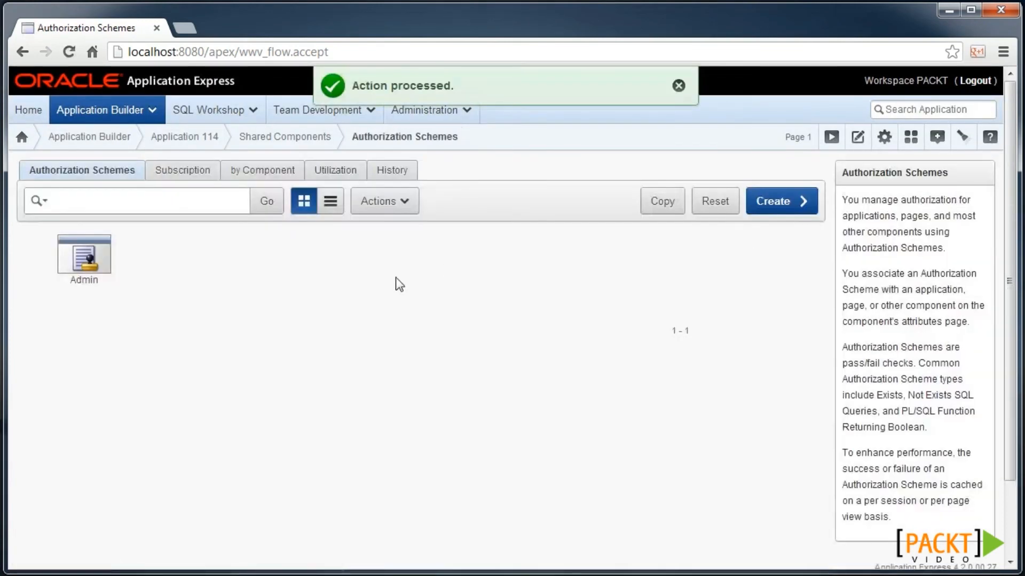
- Set page 12, Blobs, to use the Admin authorization scheme and apply changes
{"action": "left_click", "coordinate": [198, 142]}
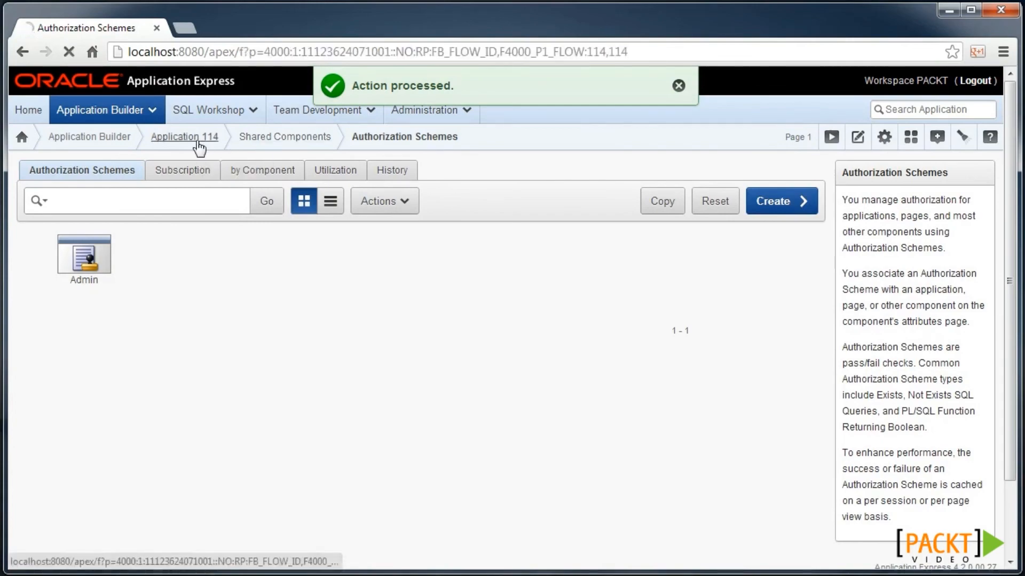
{"action": "scroll", "coordinate": [156, 351], "scroll_direction": "down", "scroll_amount": 4}
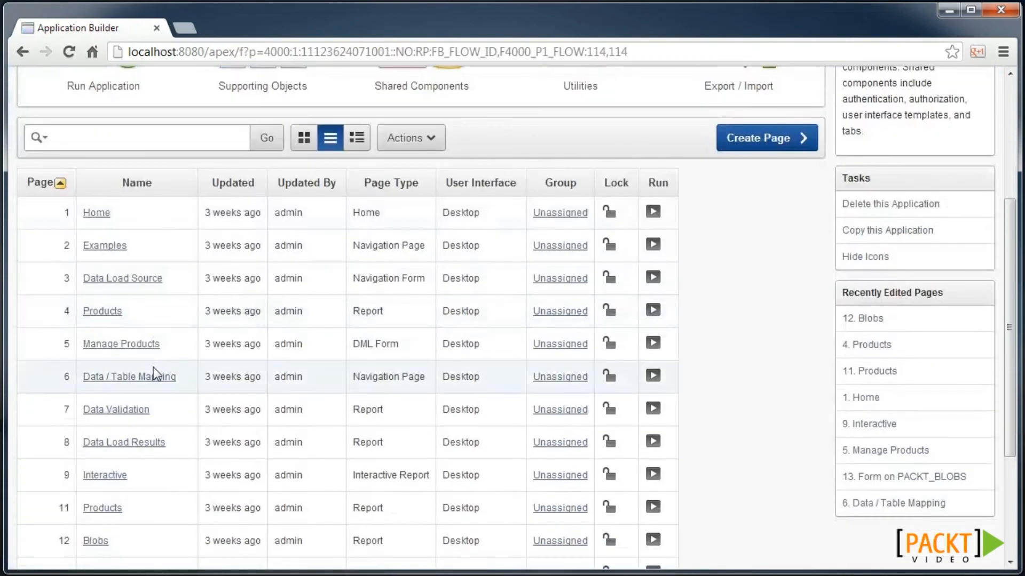
{"action": "scroll", "coordinate": [153, 367], "scroll_direction": "down", "scroll_amount": 3}
{"action": "left_click", "coordinate": [95, 394]}
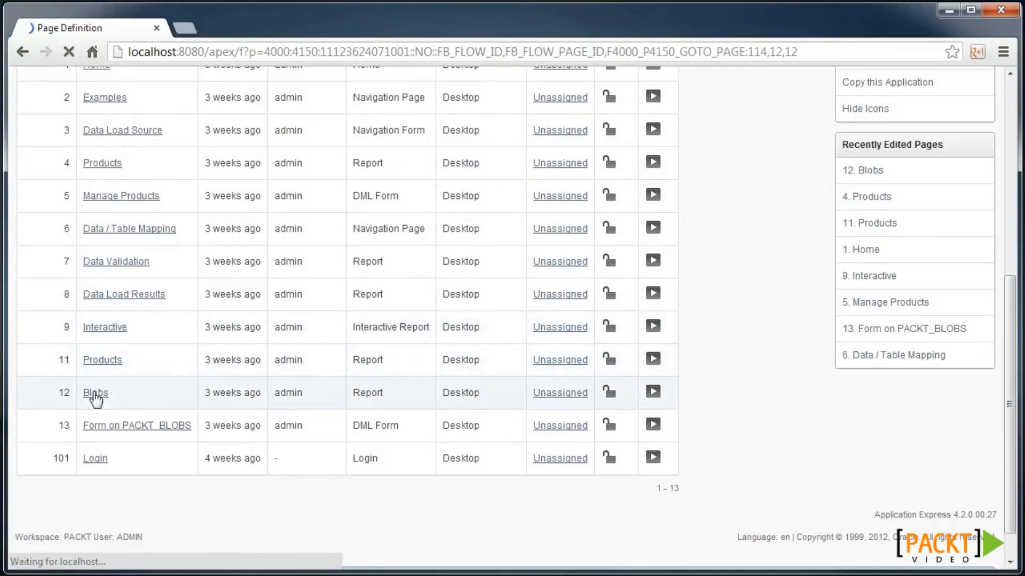
{"action": "left_click", "coordinate": [376, 286]}
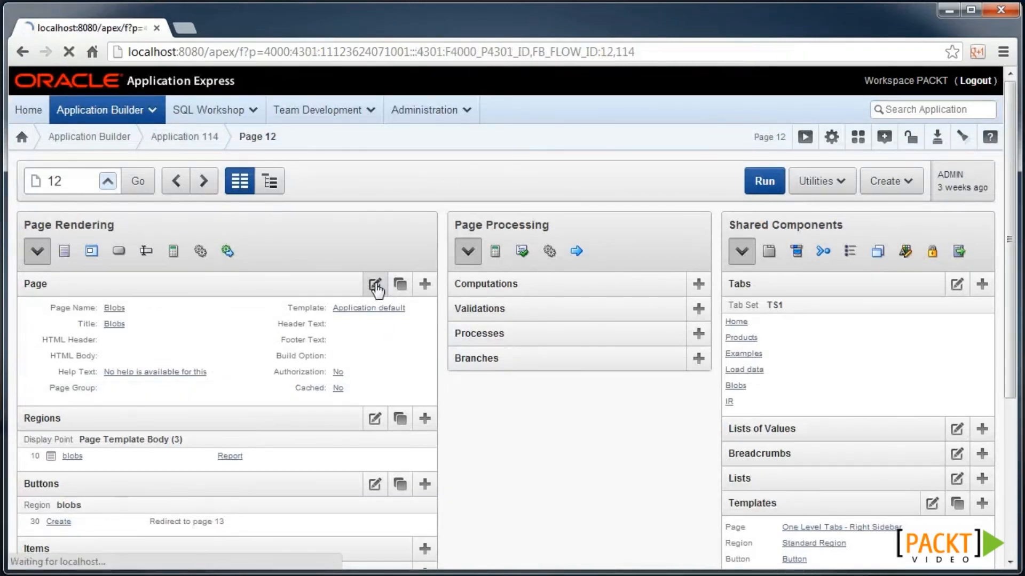
{"action": "scroll", "coordinate": [336, 276], "scroll_direction": "down", "scroll_amount": 10}
{"action": "scroll", "coordinate": [337, 274], "scroll_direction": "down", "scroll_amount": 15}
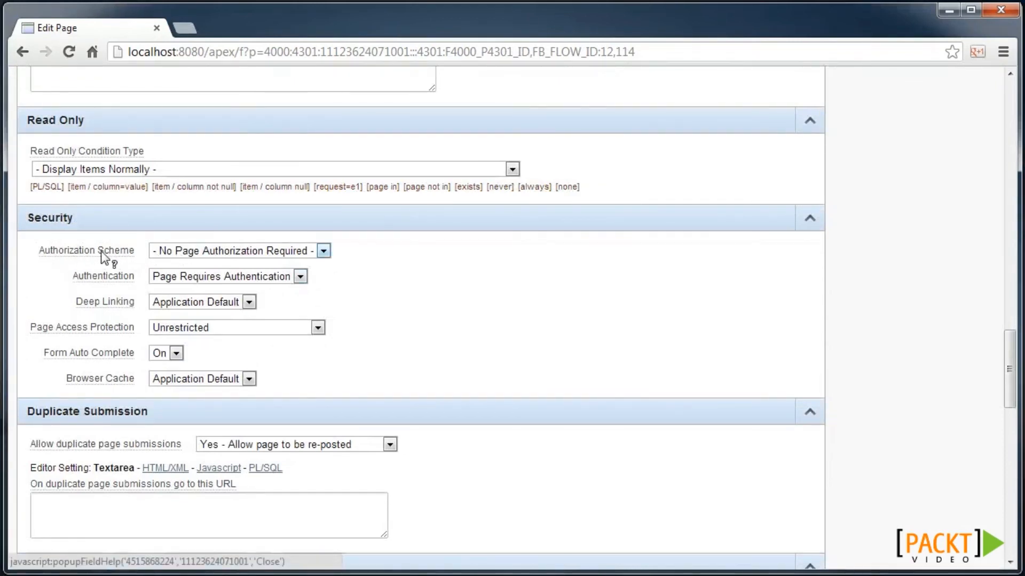
{"action": "left_click", "coordinate": [216, 251]}
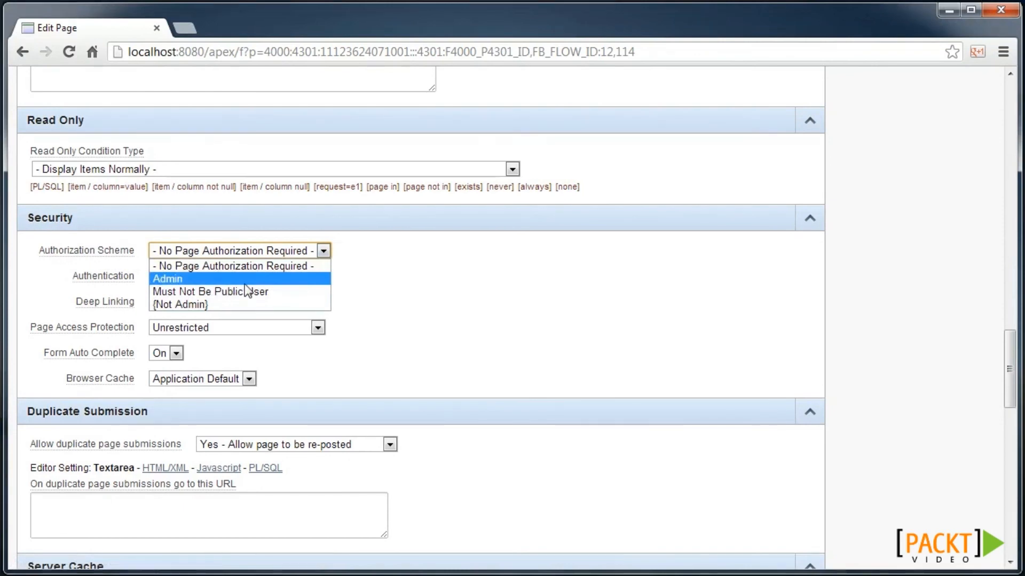
{"action": "left_click", "coordinate": [215, 280]}
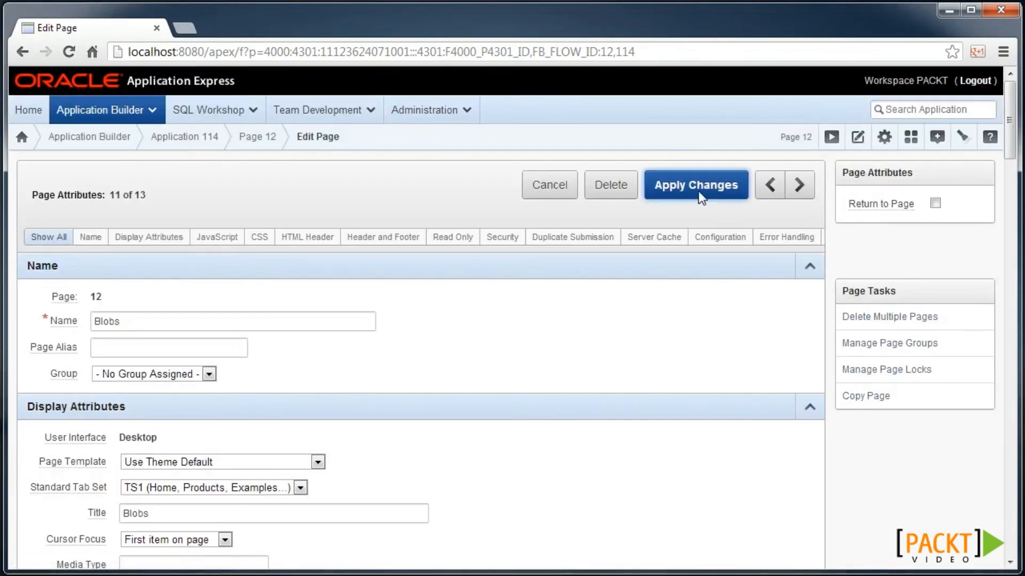
{"action": "left_click", "coordinate": [703, 192]}
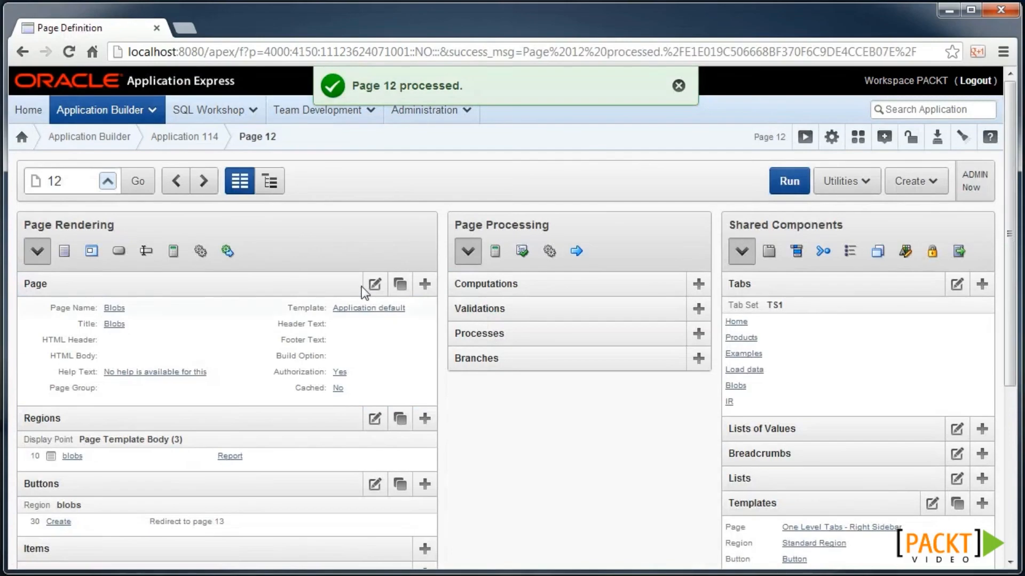
- Restrict the Products report's WEIGHT_CLASS column to the Admin authorization scheme
{"action": "left_click", "coordinate": [166, 143]}
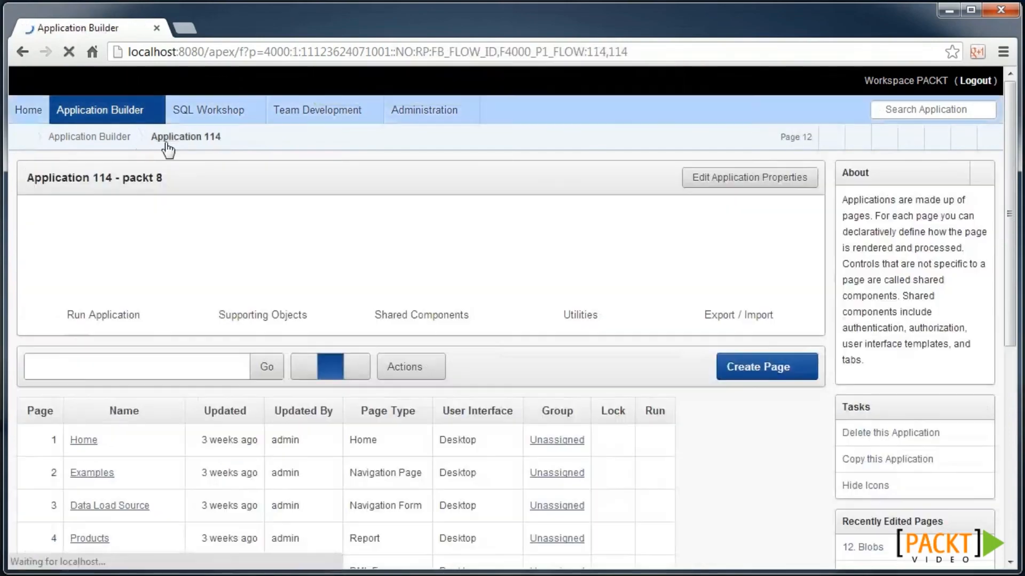
{"action": "scroll", "coordinate": [149, 321], "scroll_direction": "down", "scroll_amount": 2}
{"action": "left_click", "coordinate": [104, 435]}
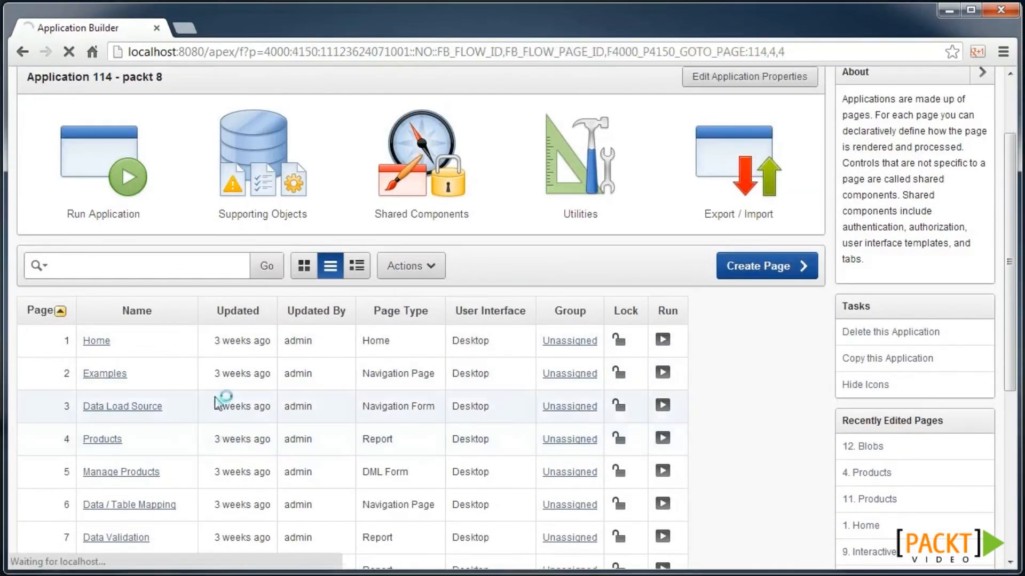
{"action": "scroll", "coordinate": [224, 373], "scroll_direction": "down", "scroll_amount": 2}
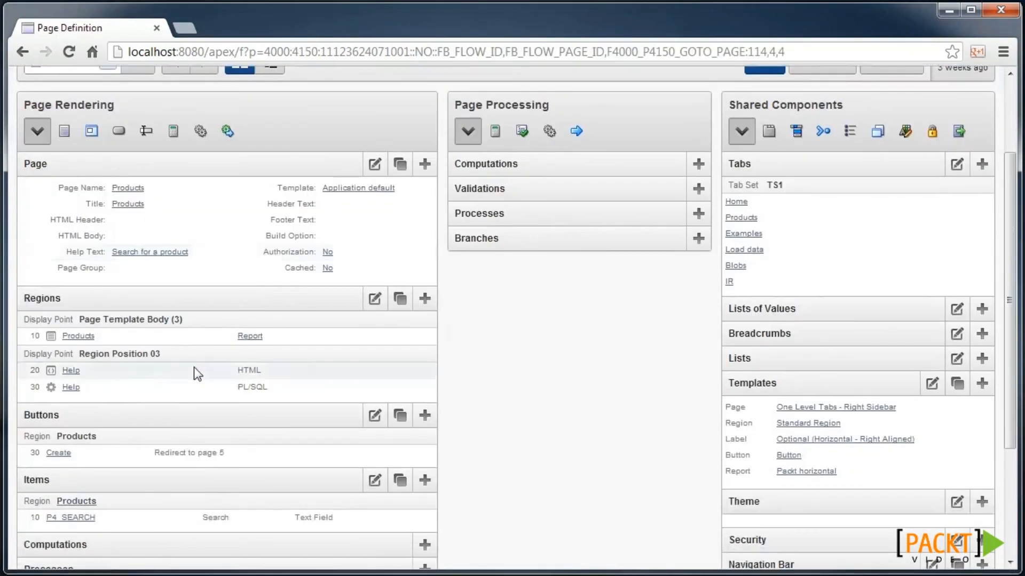
{"action": "left_click", "coordinate": [244, 339]}
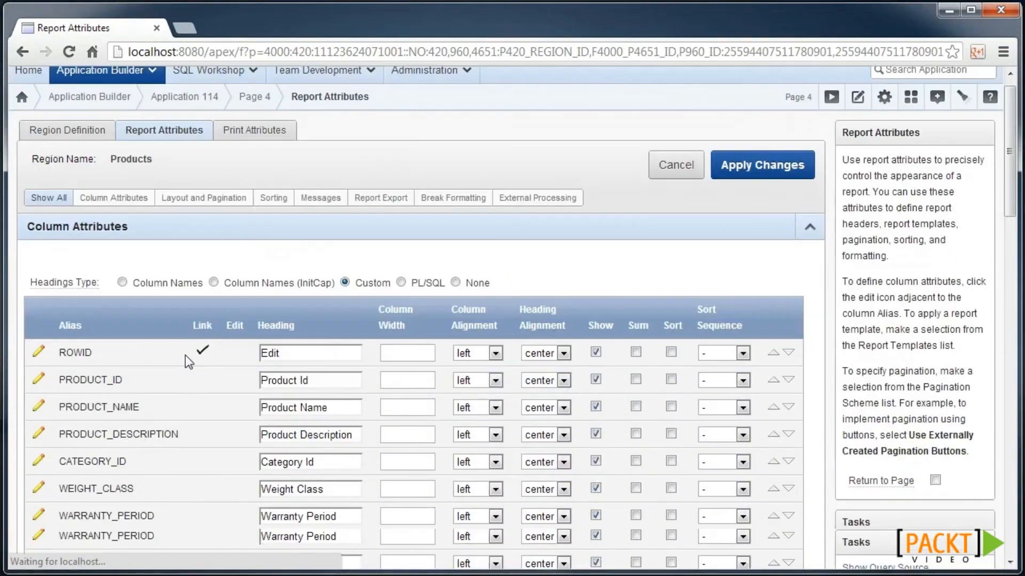
{"action": "scroll", "coordinate": [184, 354], "scroll_direction": "down", "scroll_amount": 3}
{"action": "scroll", "coordinate": [184, 354], "scroll_direction": "down", "scroll_amount": 1}
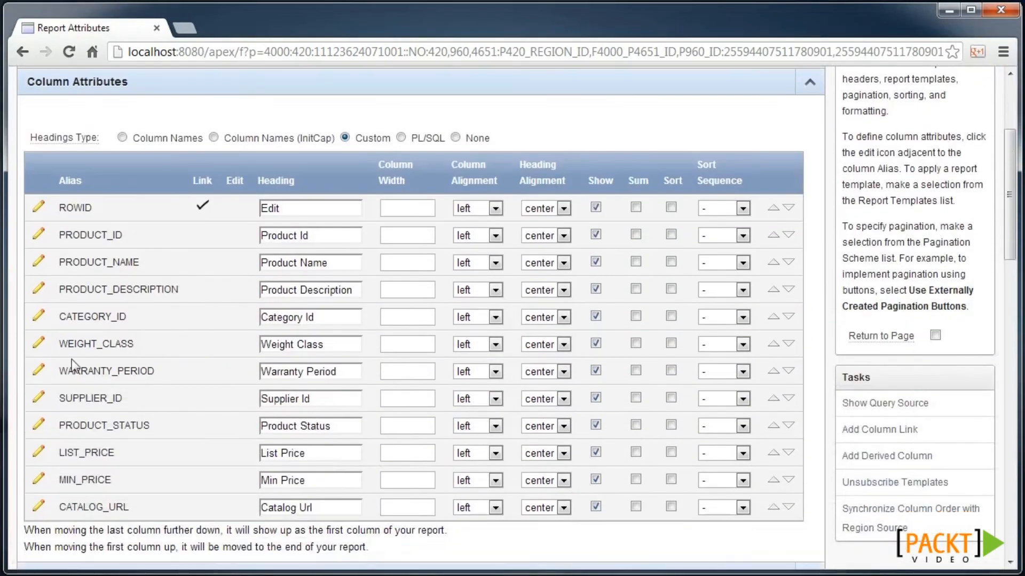
{"action": "left_click", "coordinate": [42, 346]}
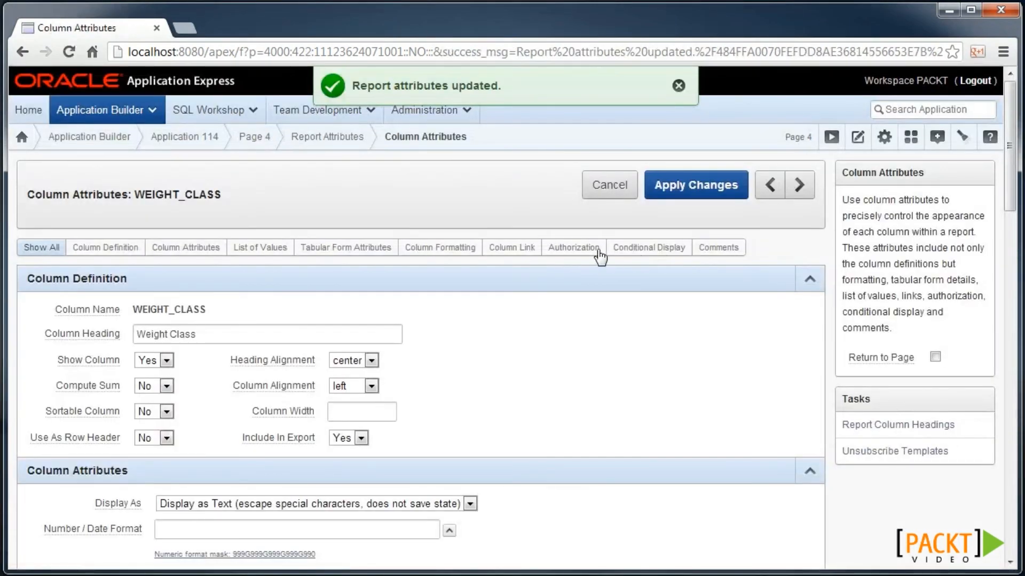
{"action": "left_click", "coordinate": [576, 249]}
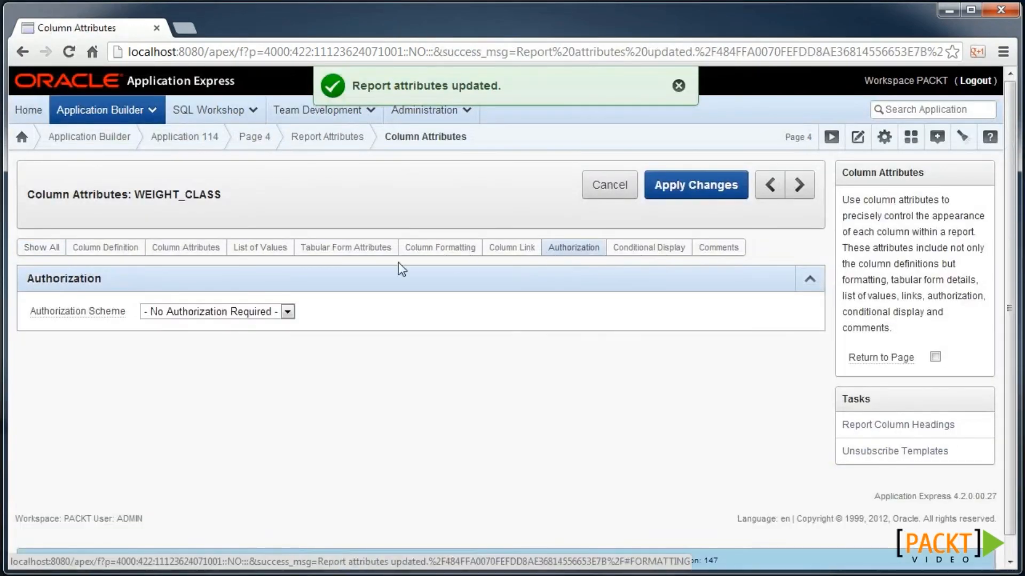
{"action": "left_click", "coordinate": [208, 313]}
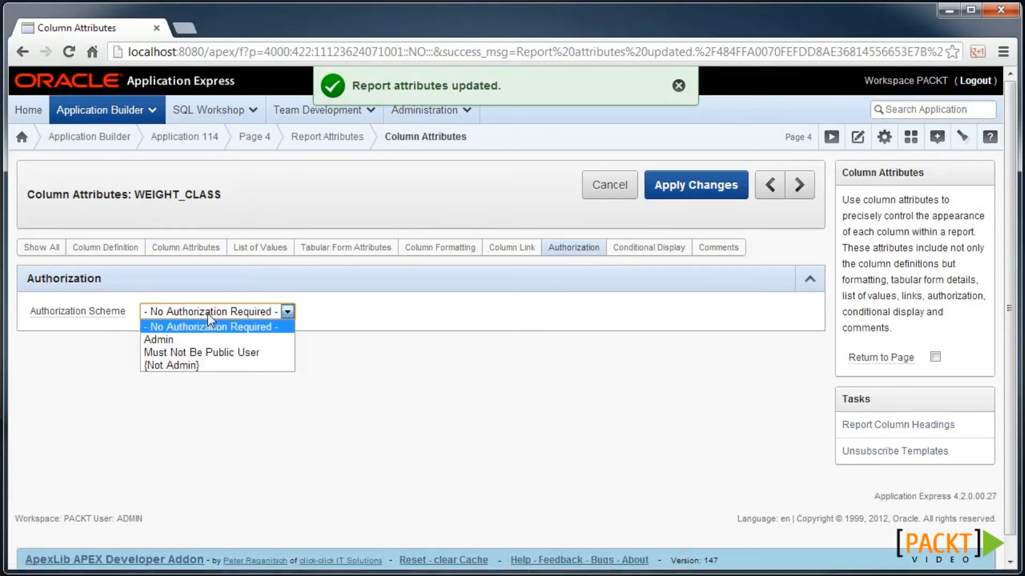
{"action": "left_click", "coordinate": [211, 339]}
{"action": "left_click", "coordinate": [721, 196]}
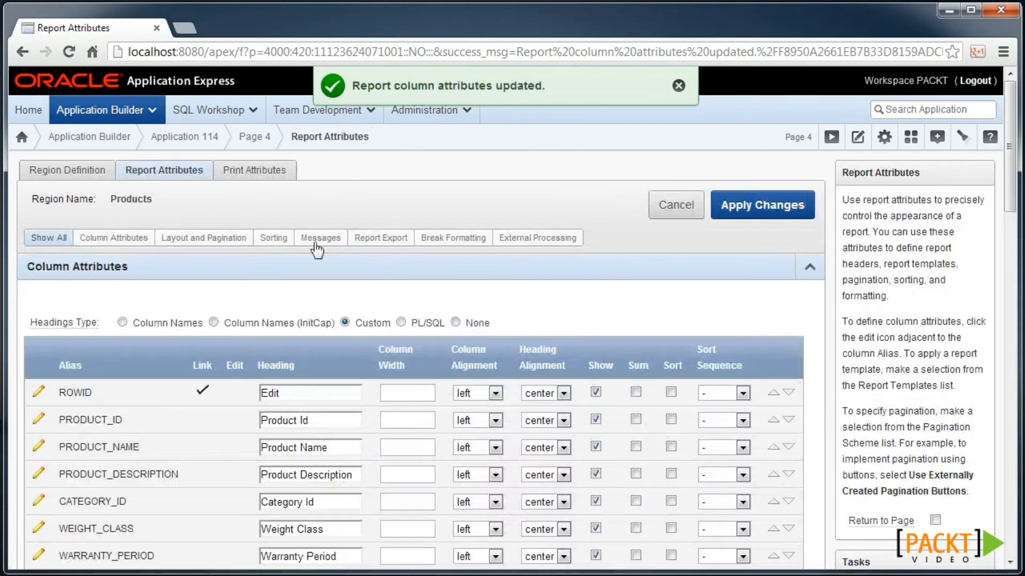
- Restrict page 4's CREATE button to the Admin scheme, then run page 4
{"action": "left_click", "coordinate": [271, 138]}
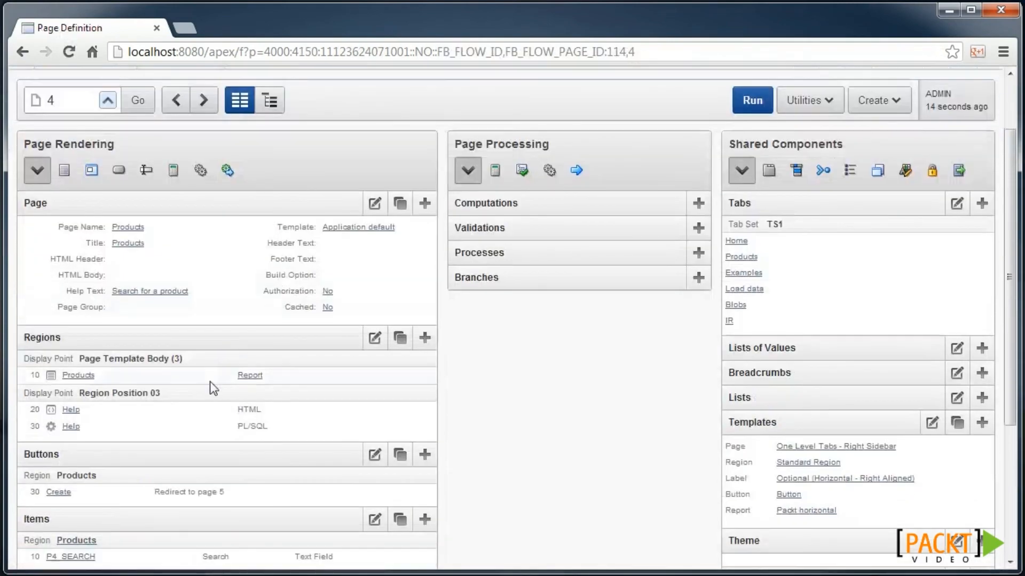
{"action": "scroll", "coordinate": [155, 410], "scroll_direction": "down", "scroll_amount": 2}
{"action": "scroll", "coordinate": [153, 415], "scroll_direction": "down", "scroll_amount": 1}
{"action": "left_click", "coordinate": [59, 407]}
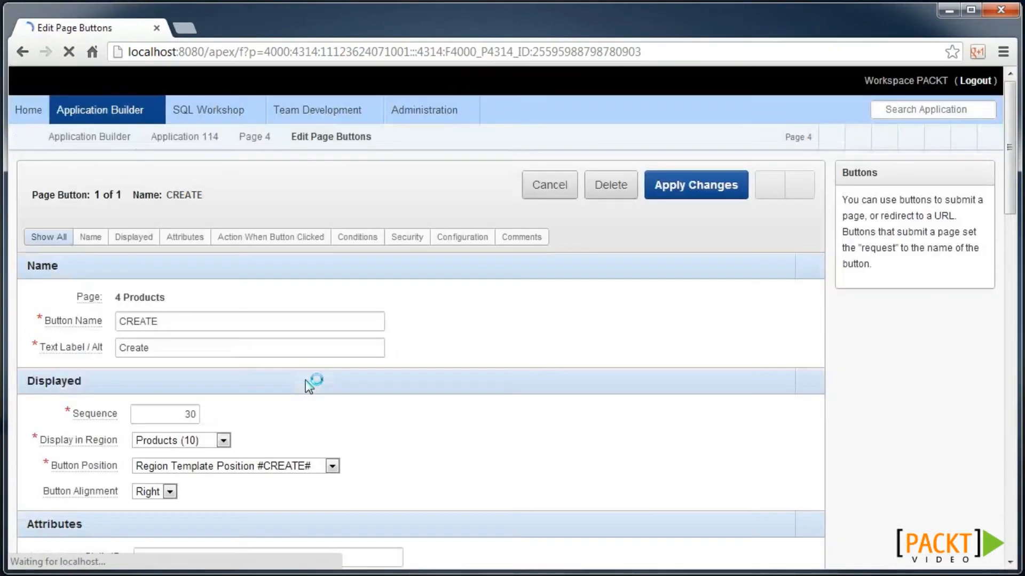
{"action": "left_click", "coordinate": [418, 238]}
{"action": "left_click", "coordinate": [161, 316]}
{"action": "left_click", "coordinate": [143, 343]}
{"action": "left_click", "coordinate": [693, 184]}
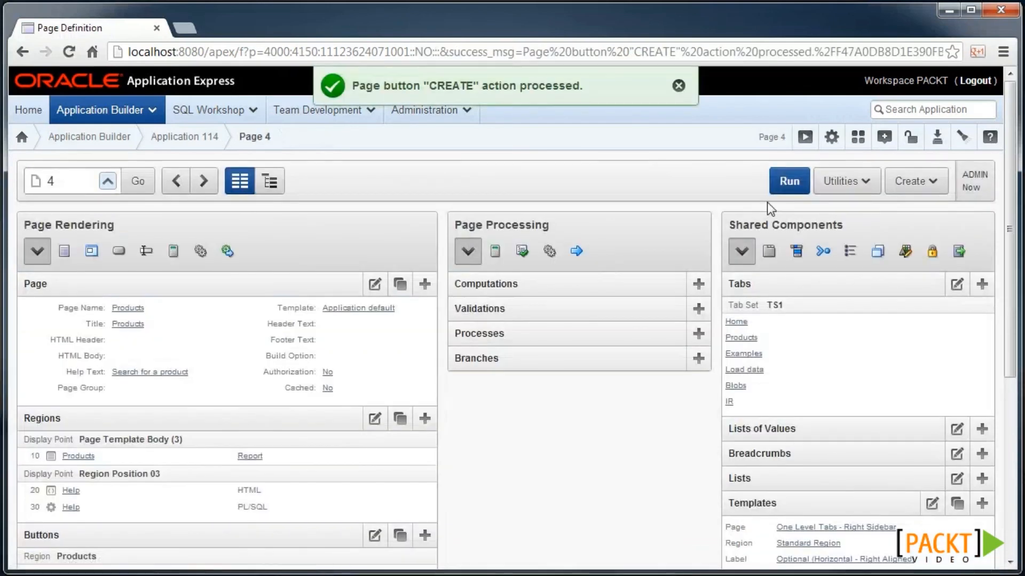
{"action": "left_click", "coordinate": [784, 182]}
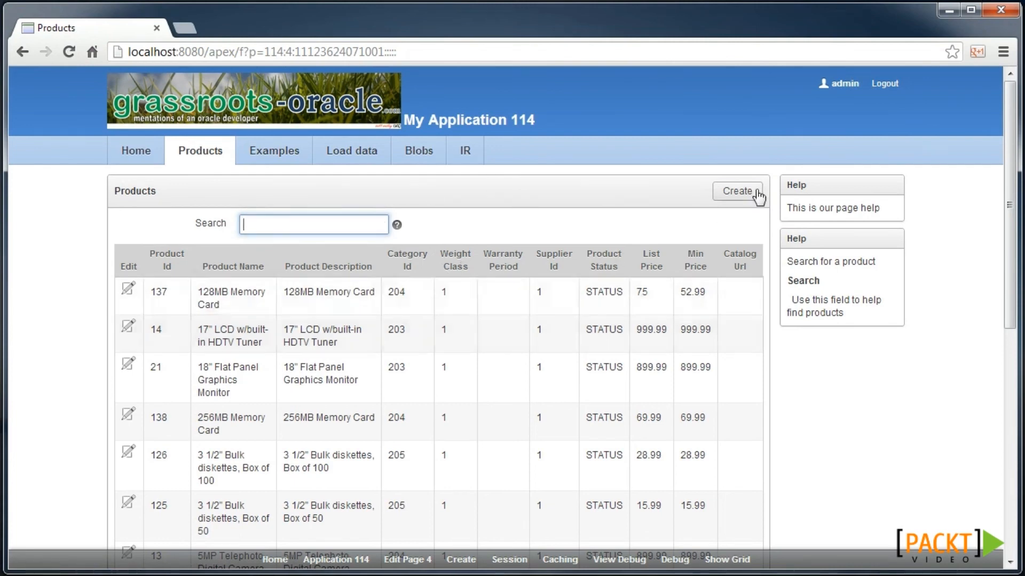
- Log back in as the non-admin test user and check the Products and Blobs pages
{"action": "left_click", "coordinate": [884, 85]}
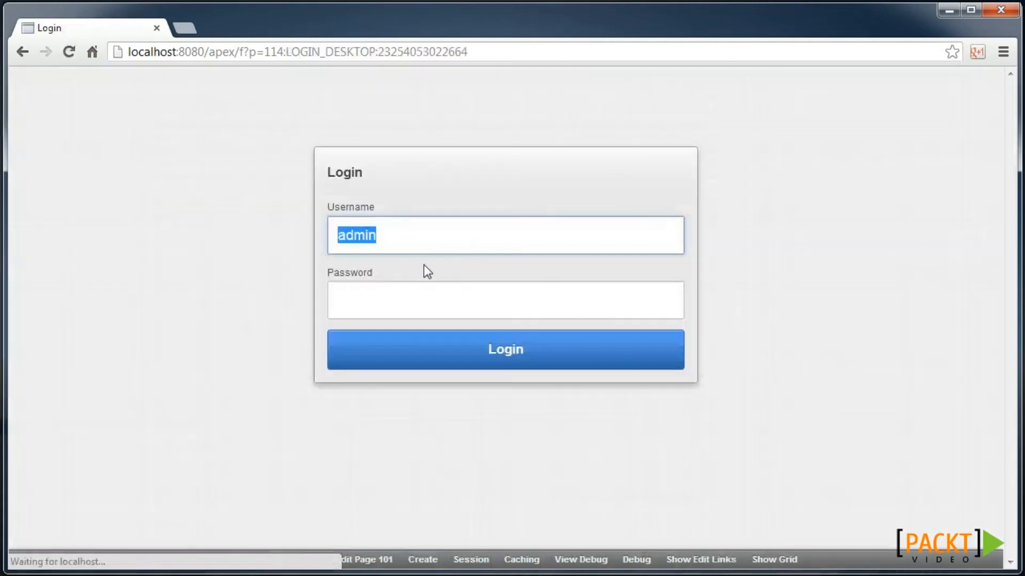
{"action": "type", "text": "wesley"}
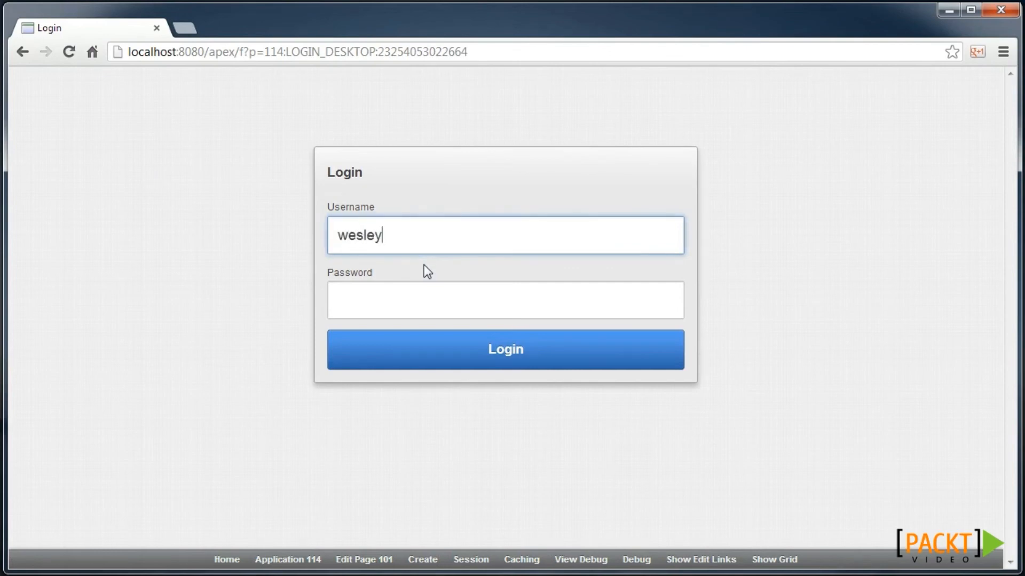
{"action": "key", "text": "Tab"}
{"action": "type", "text": "•••••••"}
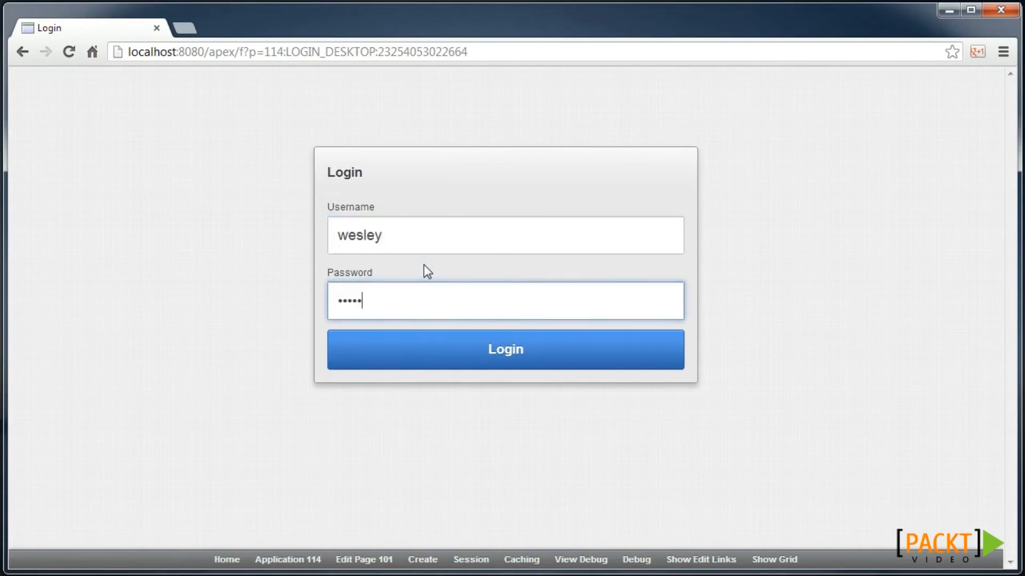
{"action": "key", "text": "Return"}
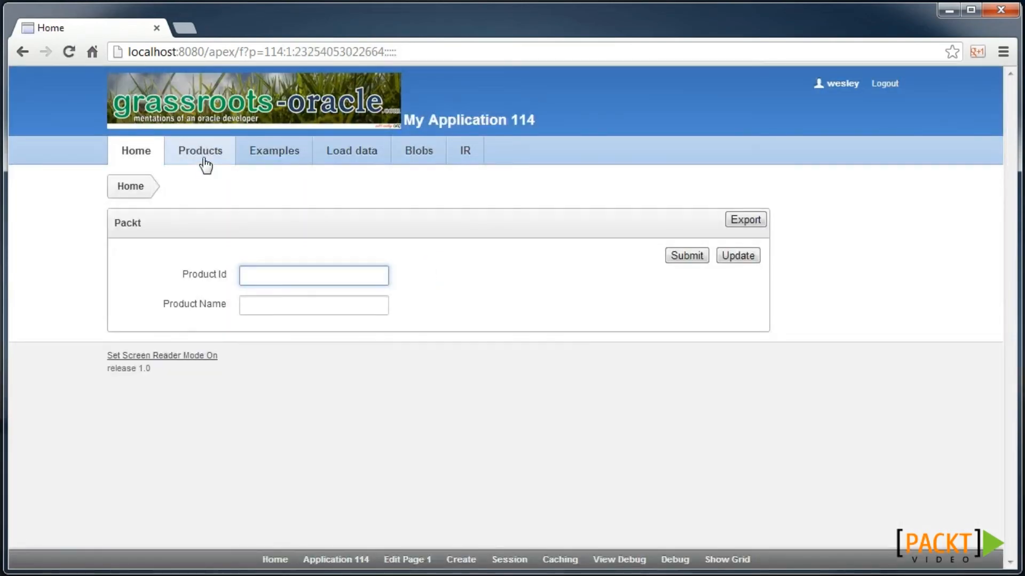
{"action": "left_click", "coordinate": [203, 157]}
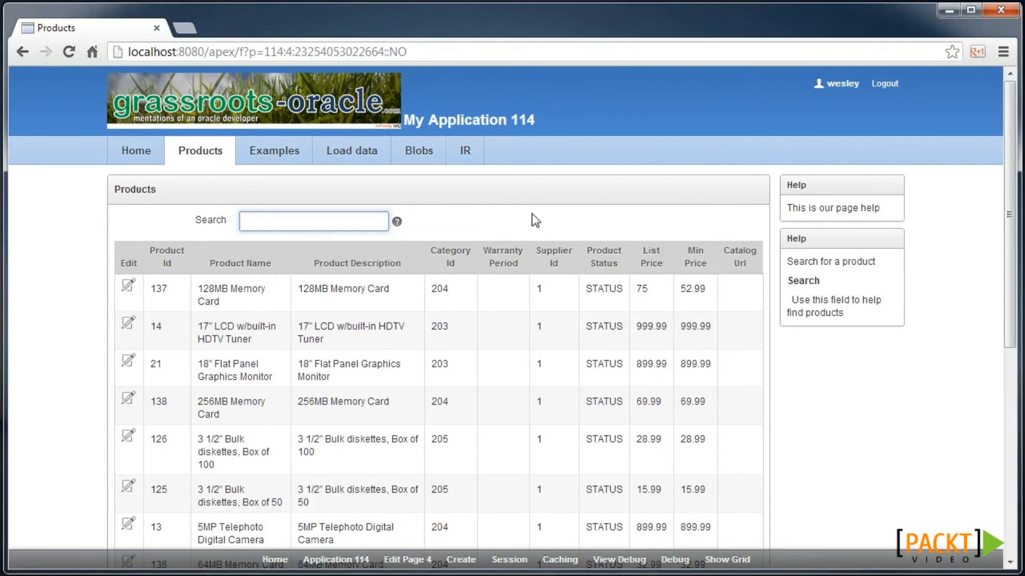
{"action": "left_click", "coordinate": [419, 154]}
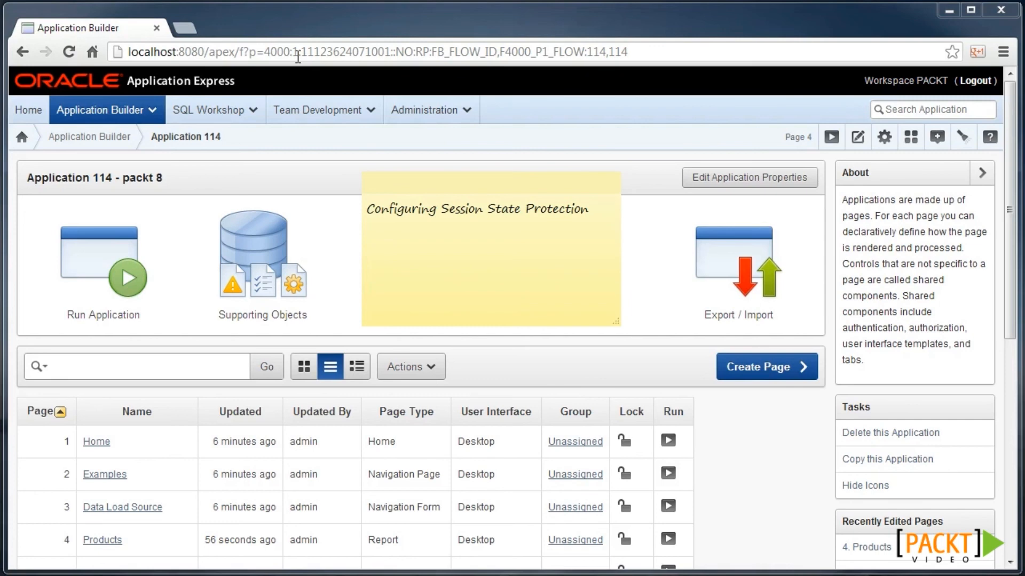
- Run the app, open product 14's edit form, and select its ROWID in the URL
{"action": "left_click", "coordinate": [138, 286]}
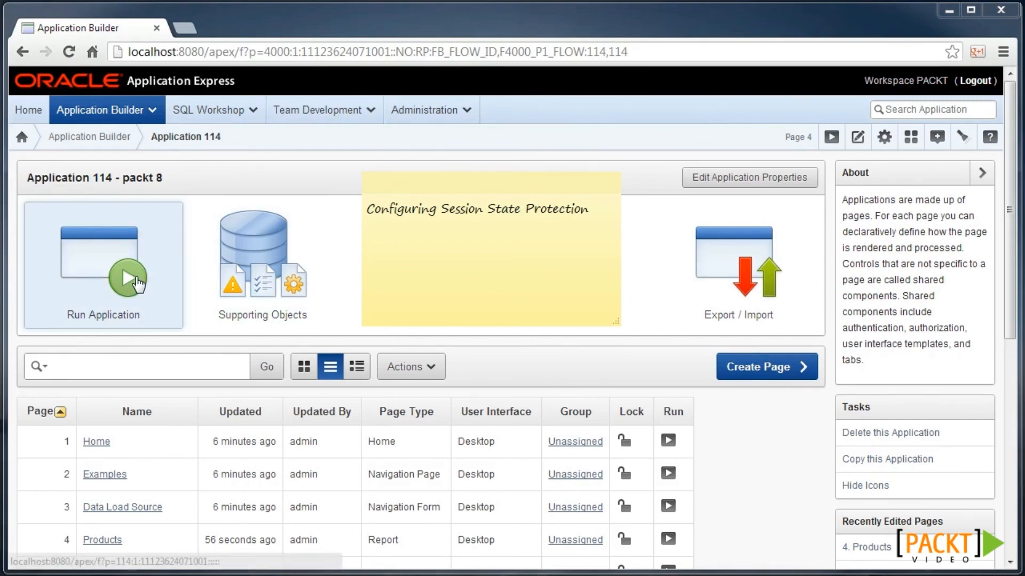
{"action": "left_click", "coordinate": [208, 159]}
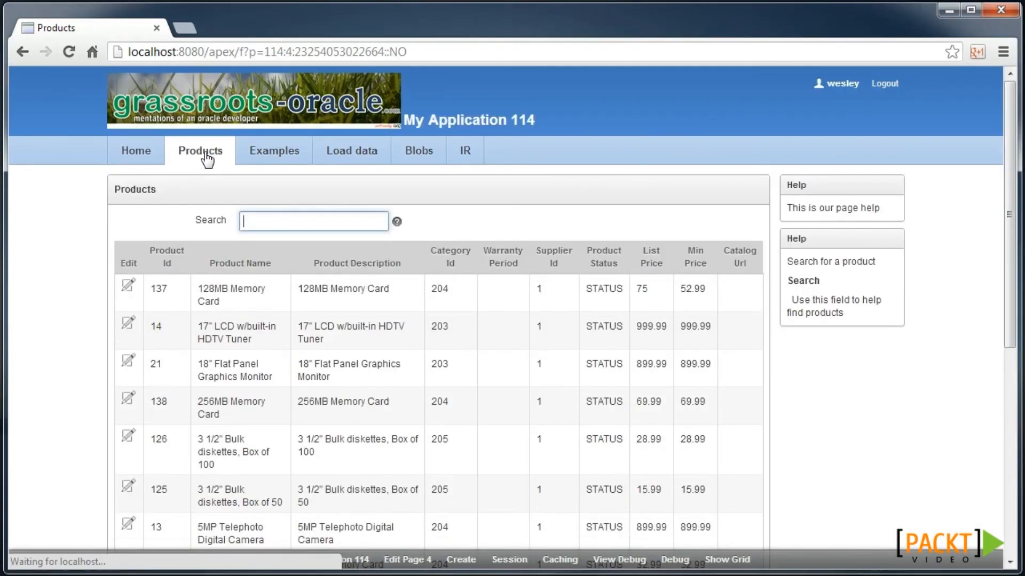
{"action": "left_click", "coordinate": [128, 330]}
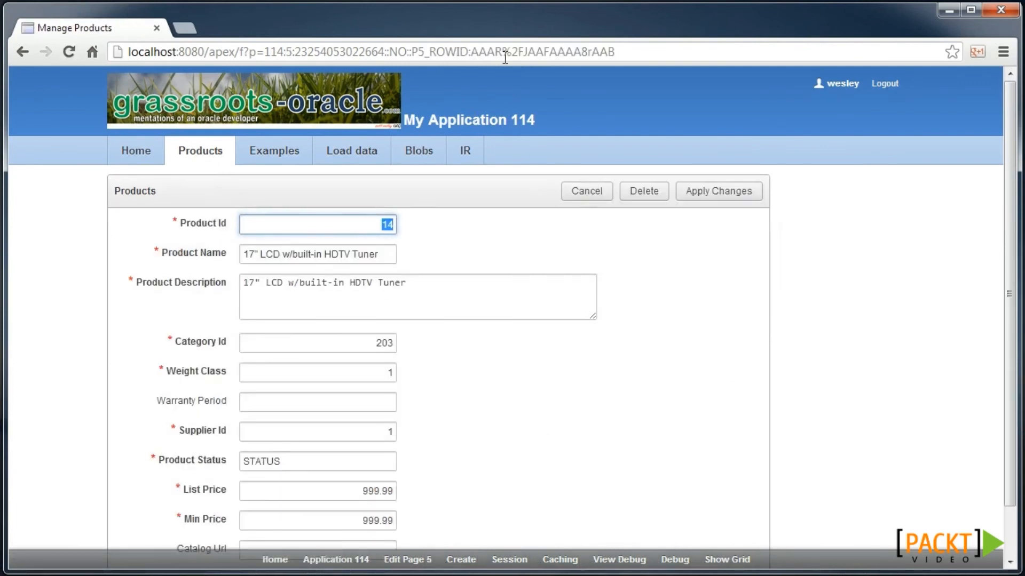
{"action": "left_click", "coordinate": [504, 57]}
{"action": "left_click_drag", "start_coordinate": [471, 53], "coordinate": [636, 54]}
{"action": "key", "text": "ctrl+c"}
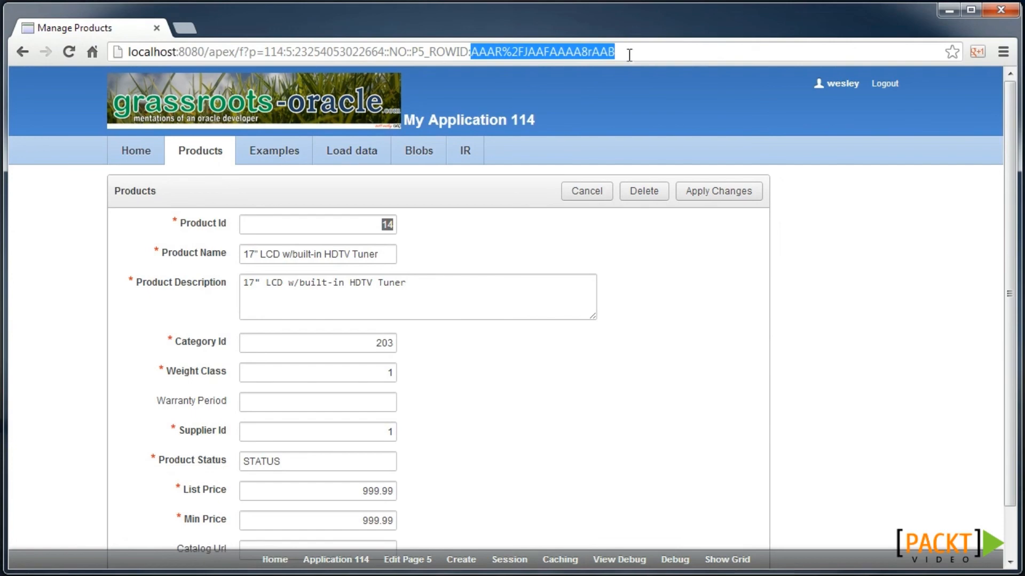
- Paste product 14's ROWID into product 137's form URL, load it, then cancel
{"action": "left_click", "coordinate": [211, 151]}
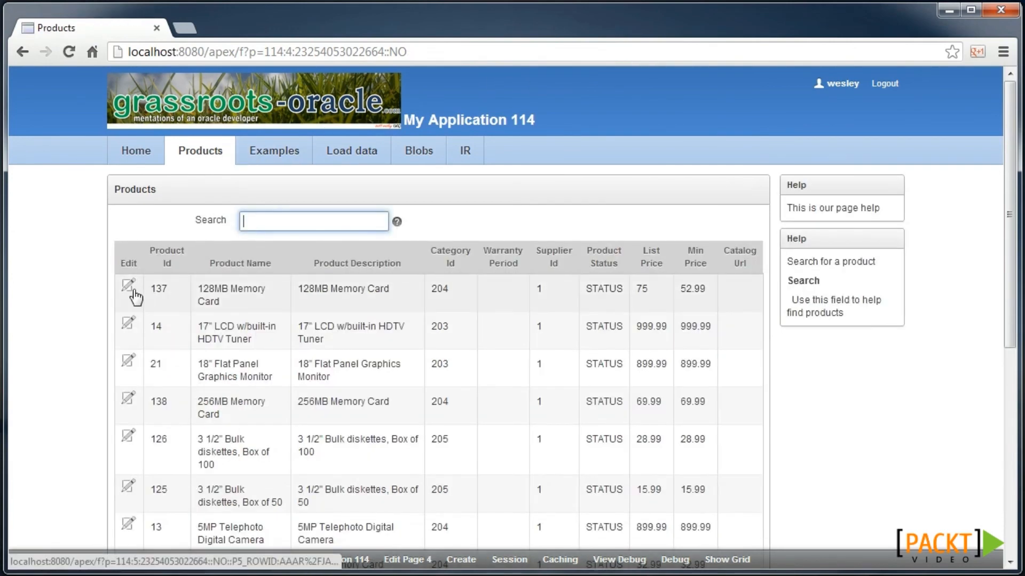
{"action": "left_click", "coordinate": [136, 291]}
{"action": "left_click", "coordinate": [485, 53]}
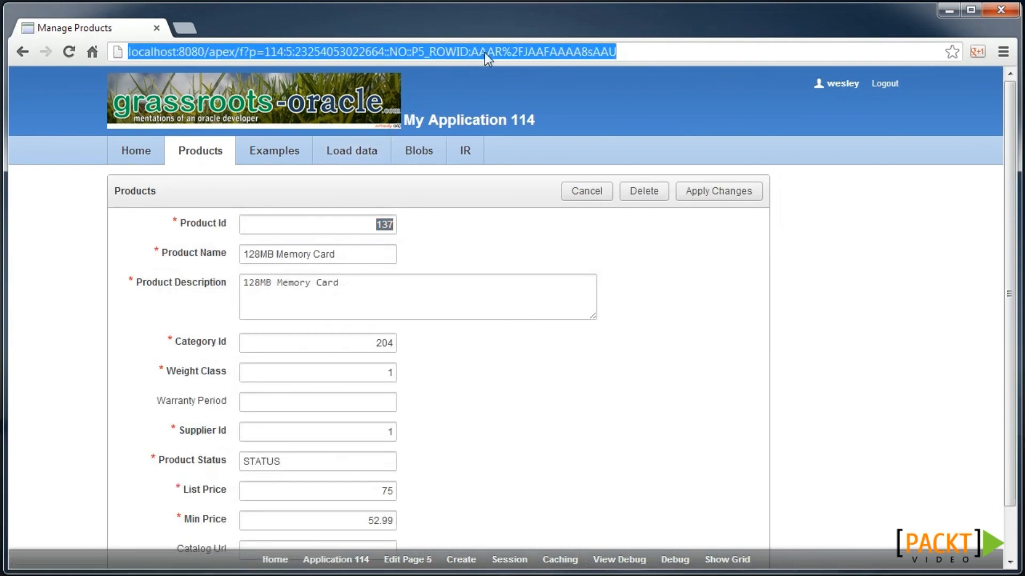
{"action": "left_click_drag", "start_coordinate": [469, 53], "coordinate": [666, 51]}
{"action": "key", "text": "ctrl+v"}
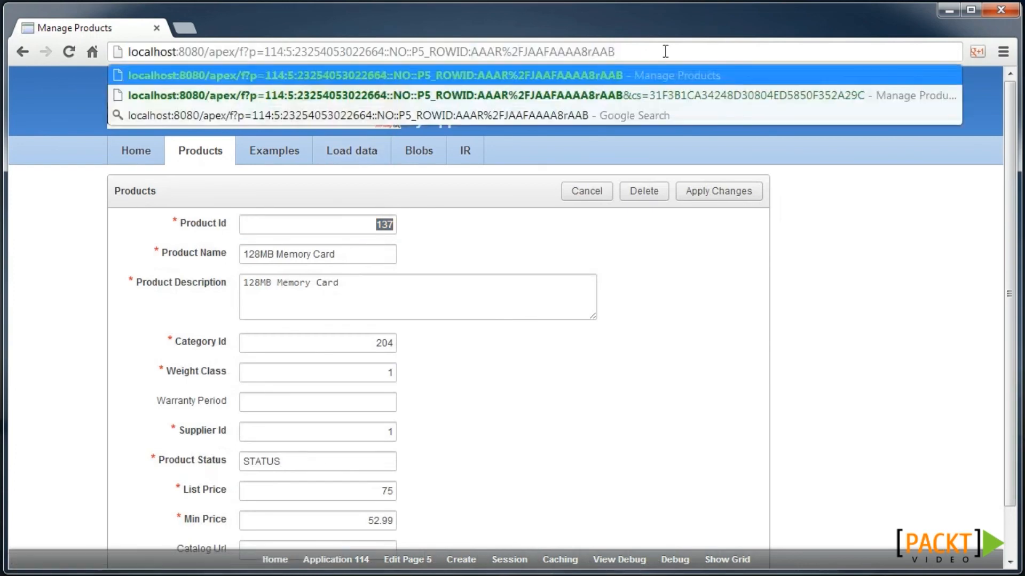
{"action": "key", "text": "Return"}
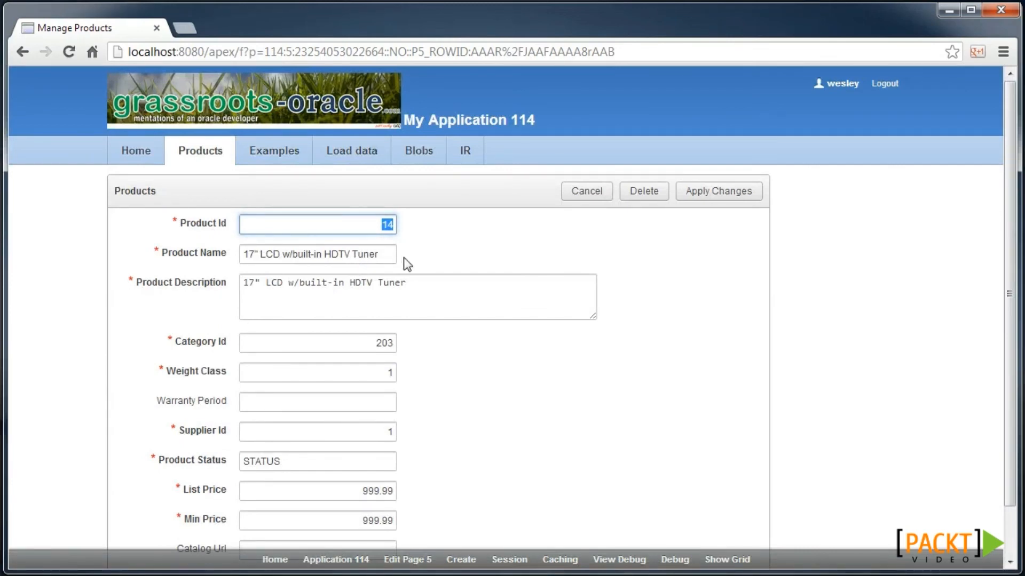
{"action": "left_click", "coordinate": [577, 193]}
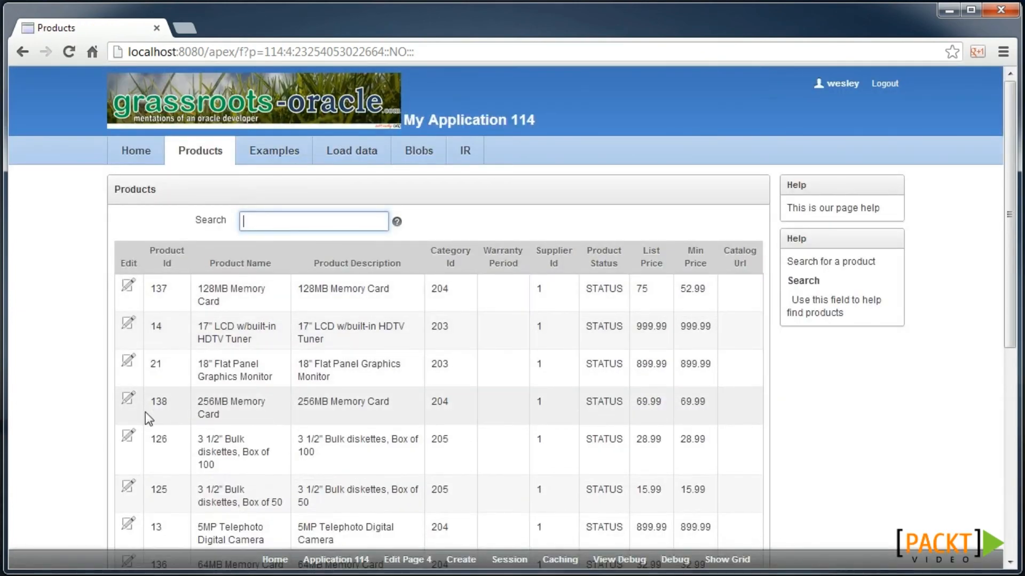
{"action": "left_click", "coordinate": [405, 559]}
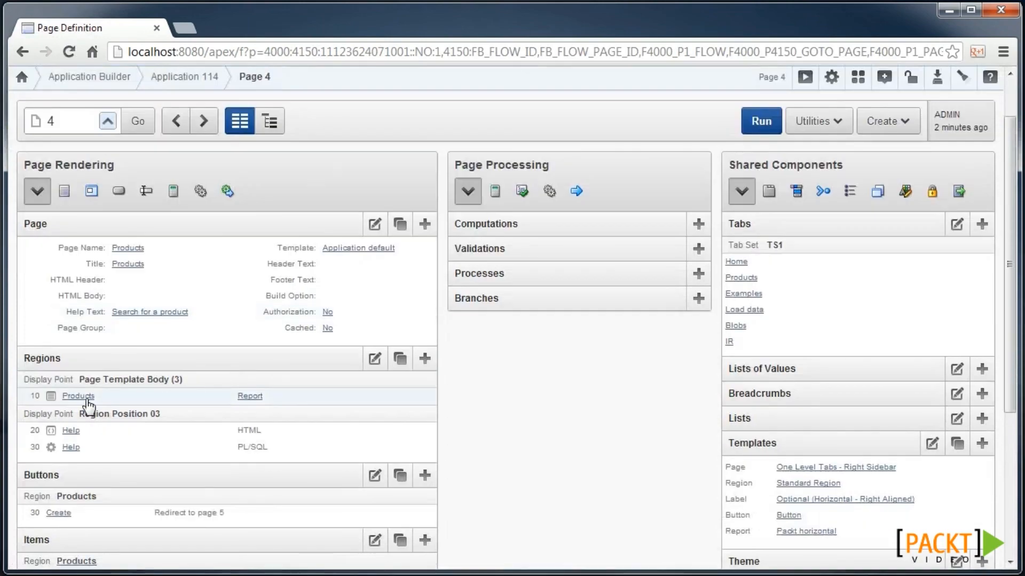
- Add CASE WHEN list_price < 100 THEN 'Edit' END link_url to the Products region query
{"action": "left_click", "coordinate": [87, 402]}
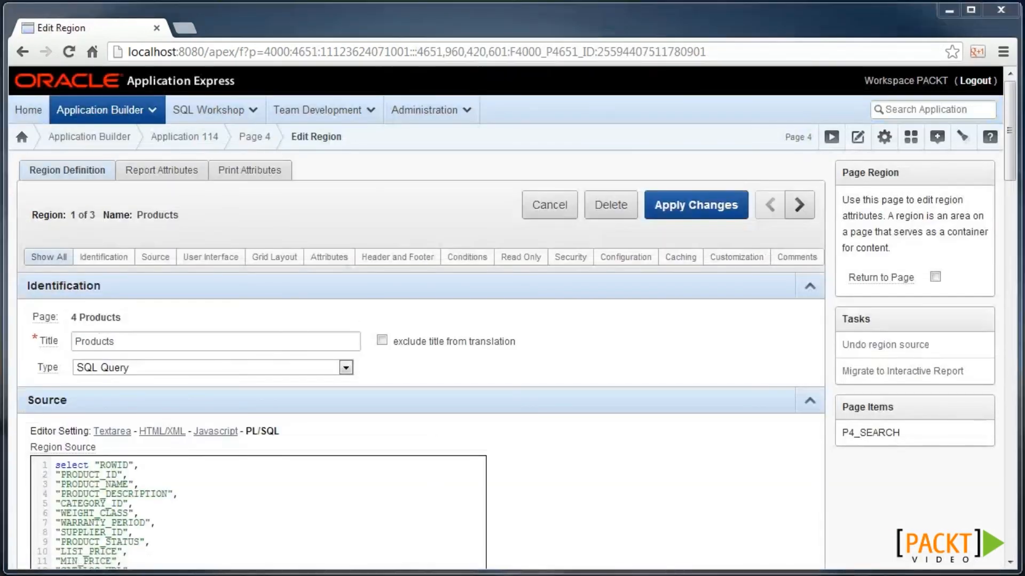
{"action": "scroll", "coordinate": [184, 525], "scroll_direction": "down", "scroll_amount": 5}
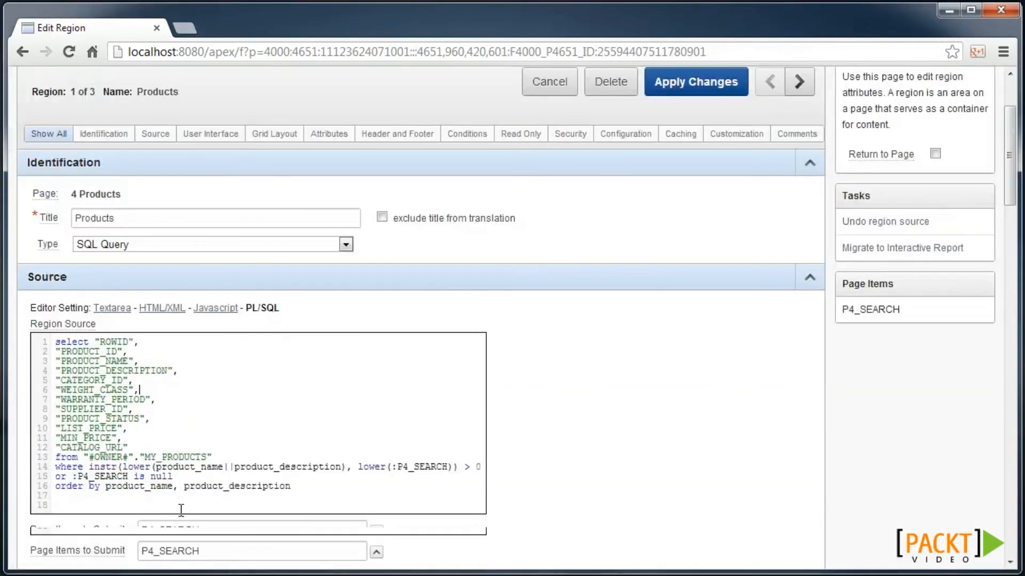
{"action": "type", "text": "CASE WHEN list_price < 100 THEN 'Edit' END link_url"}
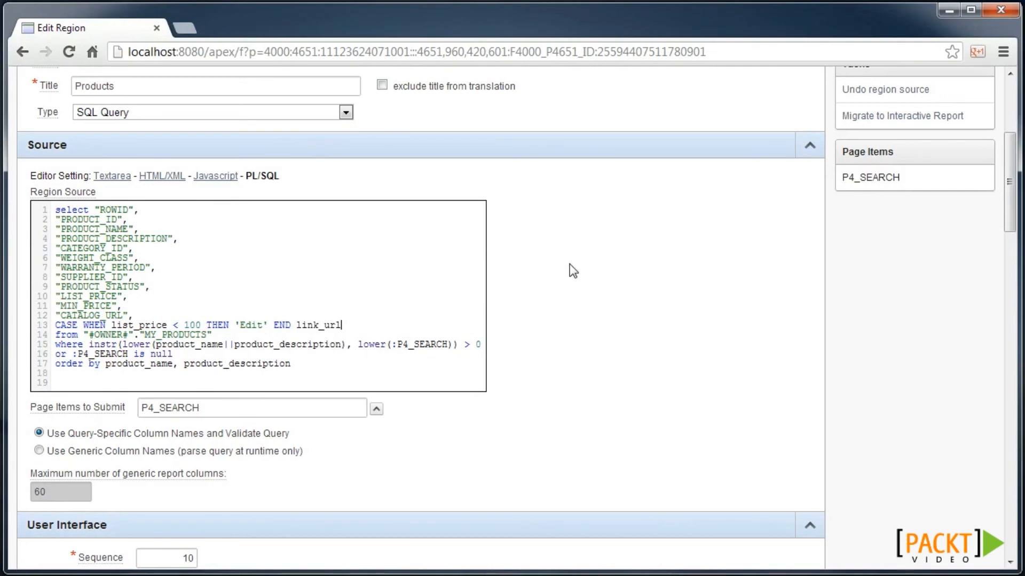
{"action": "scroll", "coordinate": [569, 264], "scroll_direction": "up", "scroll_amount": 5}
- Set the ROWID column's link text to #LINK_URL#, apply, and run the page
{"action": "left_click", "coordinate": [182, 171]}
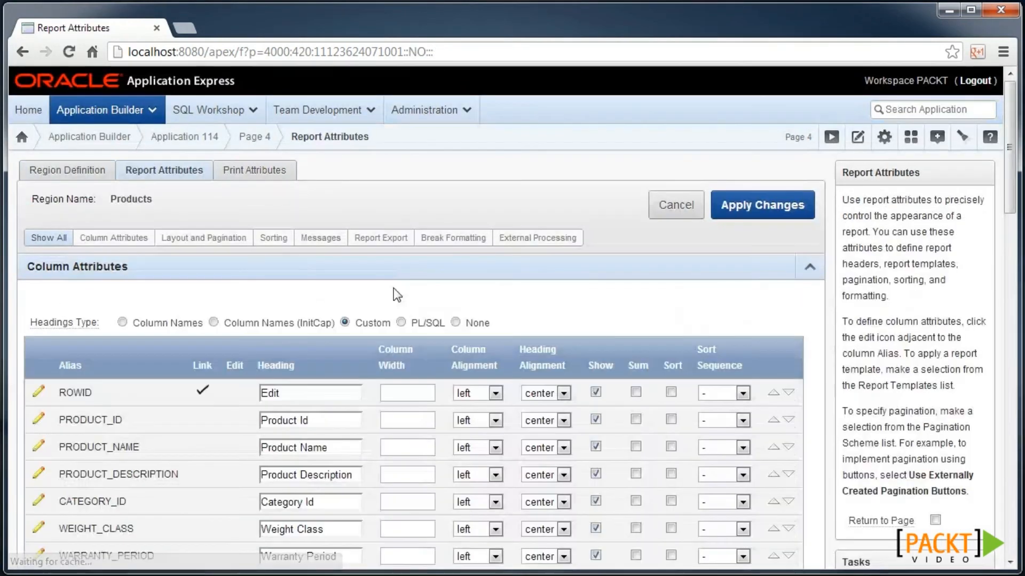
{"action": "scroll", "coordinate": [392, 288], "scroll_direction": "down", "scroll_amount": 4}
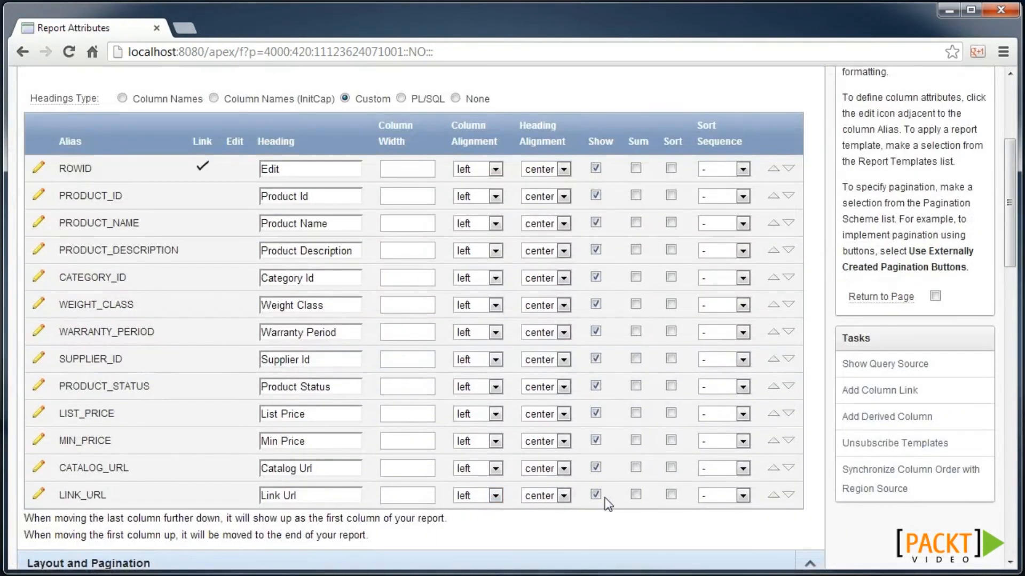
{"action": "left_click", "coordinate": [38, 167]}
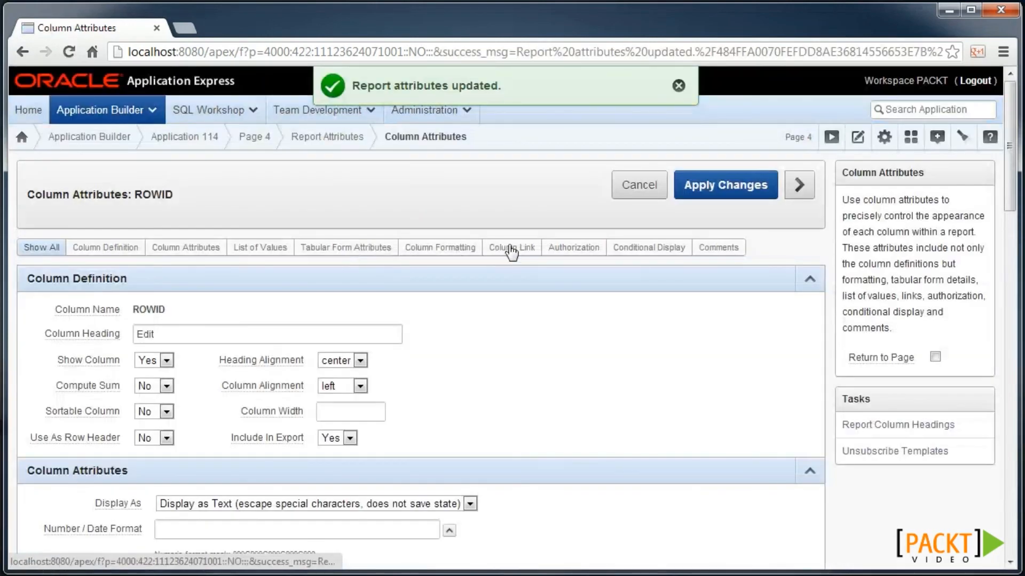
{"action": "left_click", "coordinate": [516, 247]}
{"action": "left_click_drag", "start_coordinate": [291, 314], "coordinate": [97, 310]}
{"action": "type", "text": "#LINK_URL"}
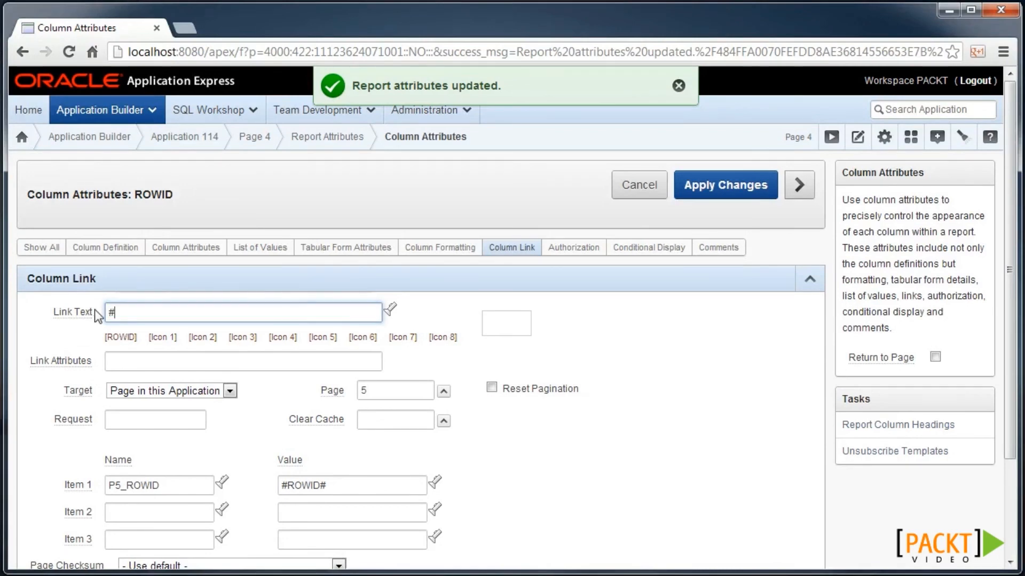
{"action": "type", "text": "#"}
{"action": "left_click", "coordinate": [692, 193]}
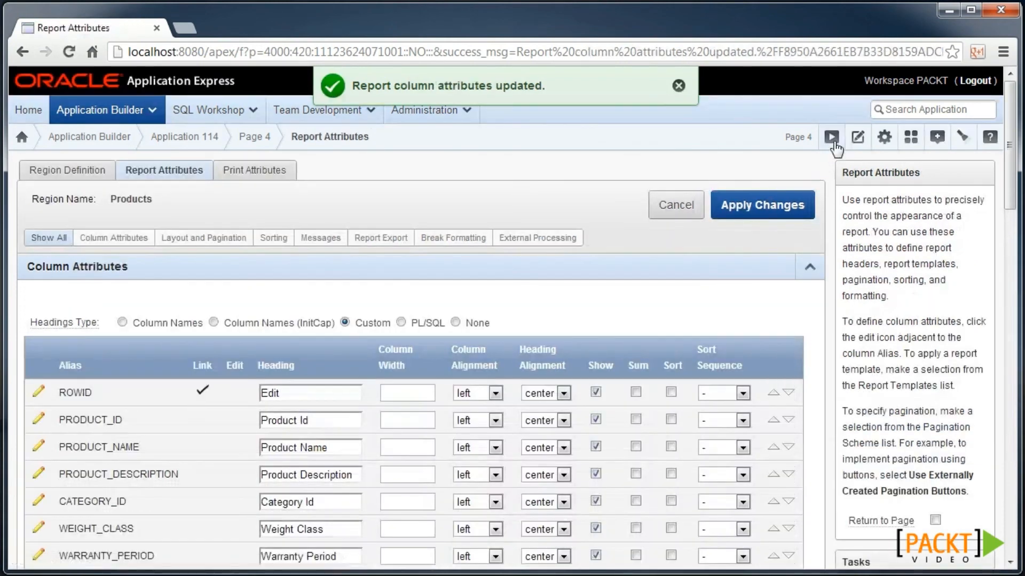
{"action": "left_click", "coordinate": [832, 139]}
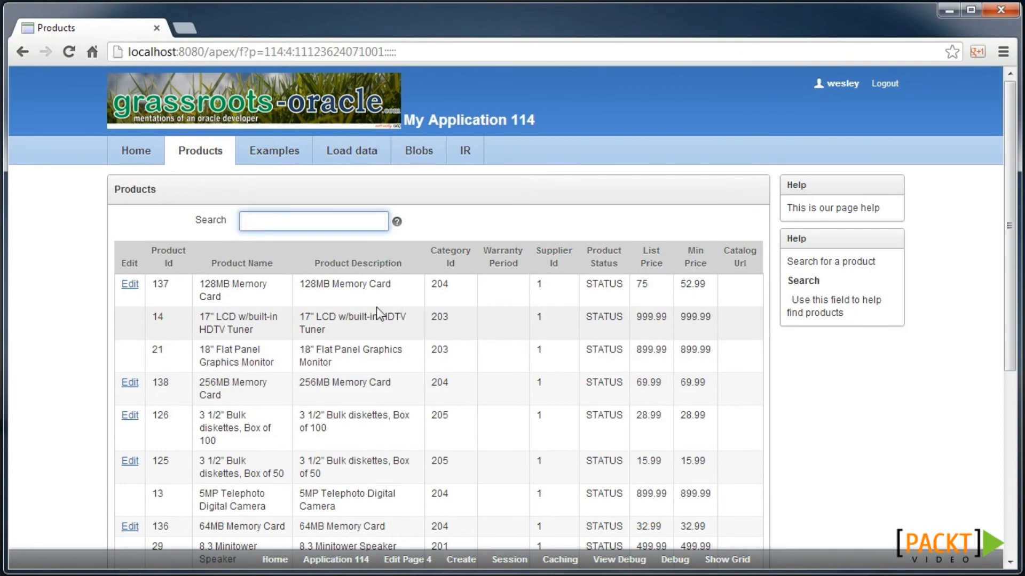
- Enable Session State Protection for app 114 via Set Protection > Configure, then run Products
{"action": "left_click", "coordinate": [367, 557]}
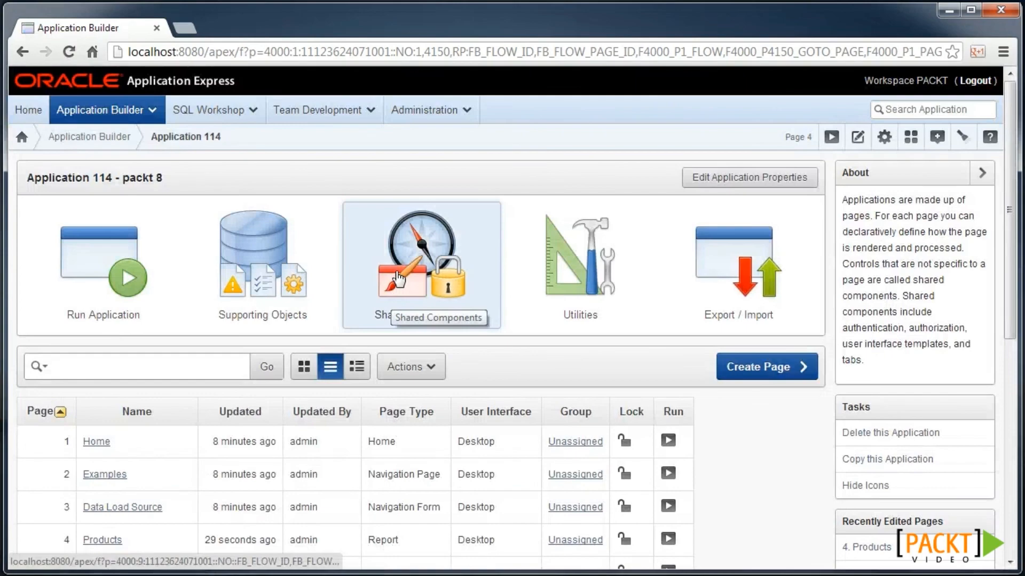
{"action": "left_click", "coordinate": [392, 315]}
{"action": "left_click", "coordinate": [164, 465]}
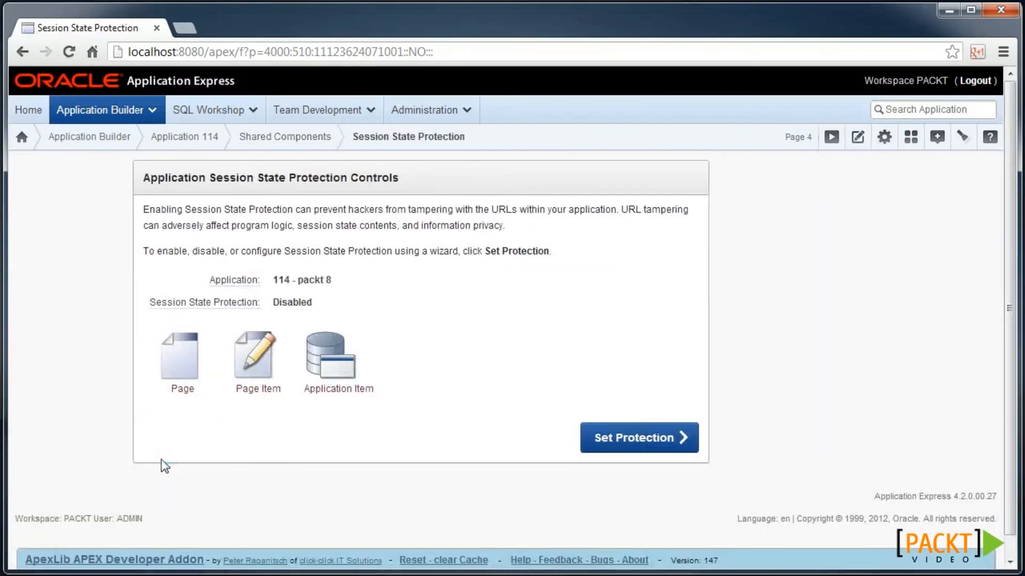
{"action": "left_click", "coordinate": [626, 440]}
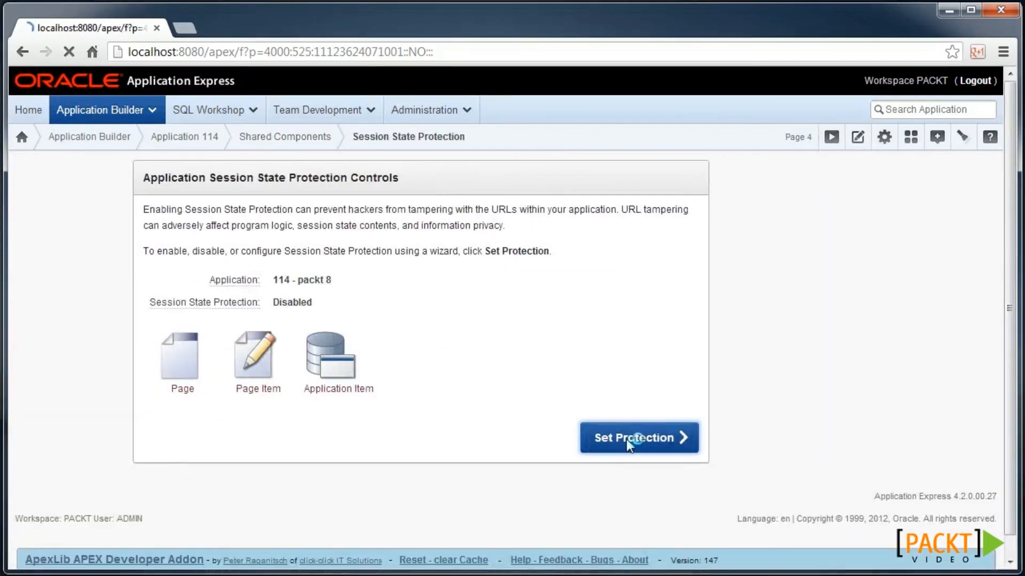
{"action": "left_click", "coordinate": [409, 447]}
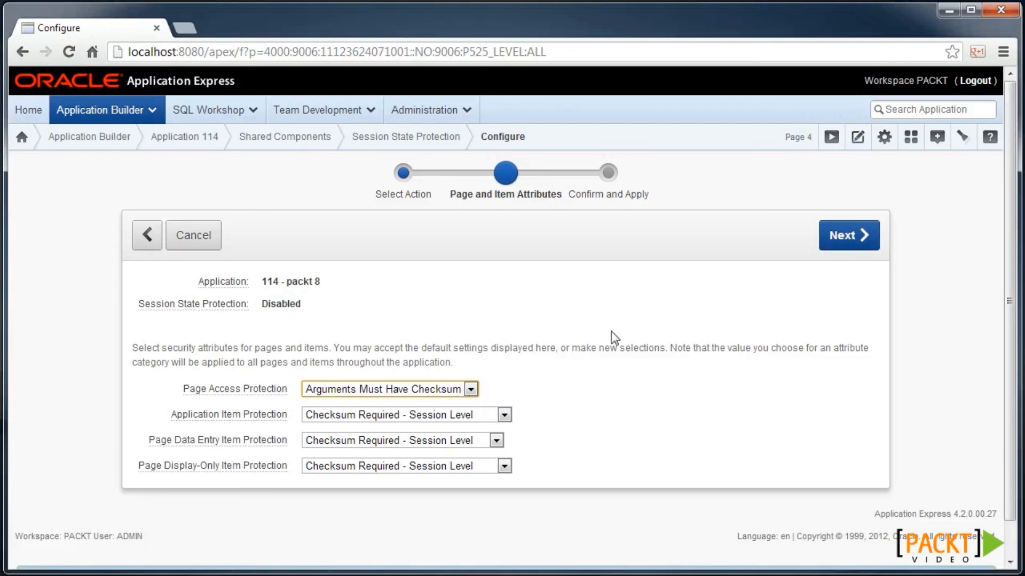
{"action": "left_click", "coordinate": [844, 235]}
{"action": "left_click", "coordinate": [845, 246]}
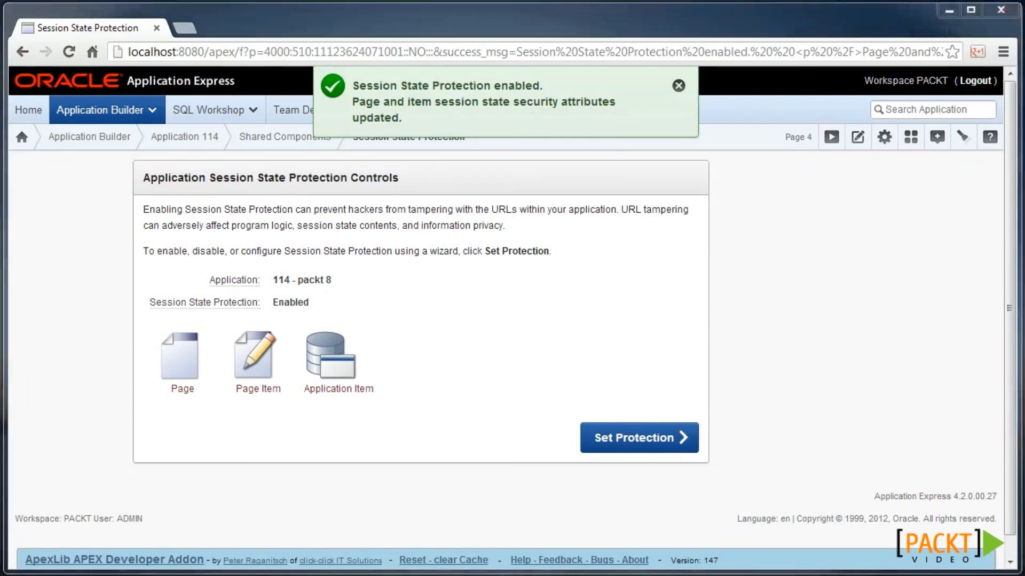
{"action": "left_click", "coordinate": [830, 137]}
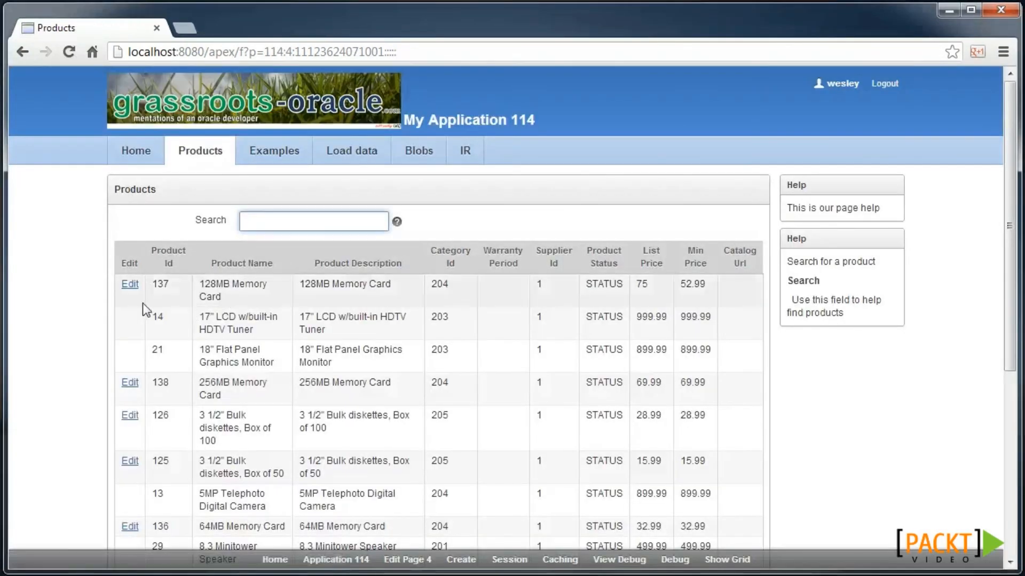
- Open product 137's edit form and load its URL with another product's ROWID swapped in
{"action": "left_click", "coordinate": [130, 286]}
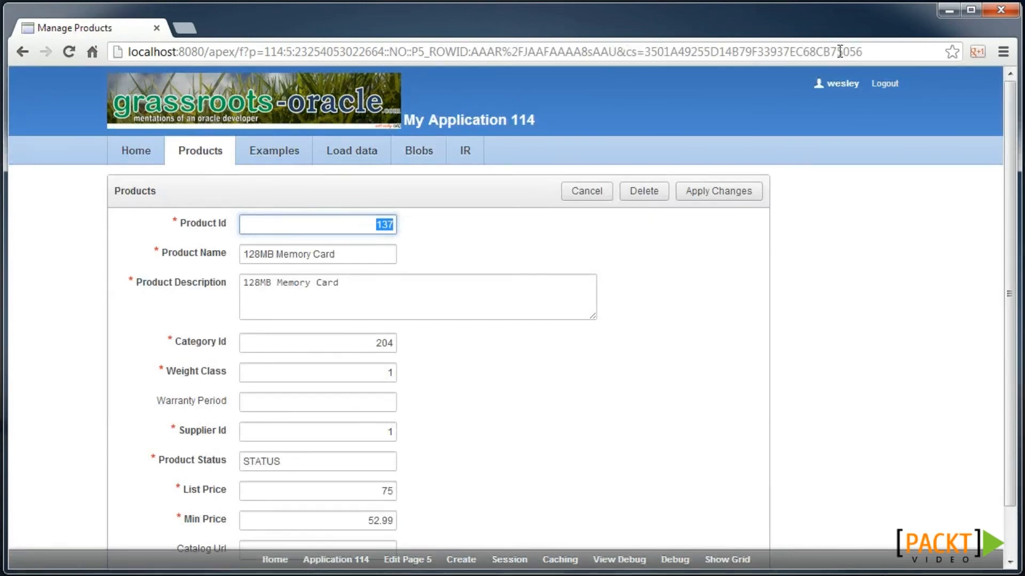
{"action": "left_click", "coordinate": [606, 54]}
{"action": "left_click_drag", "start_coordinate": [616, 52], "coordinate": [475, 52]}
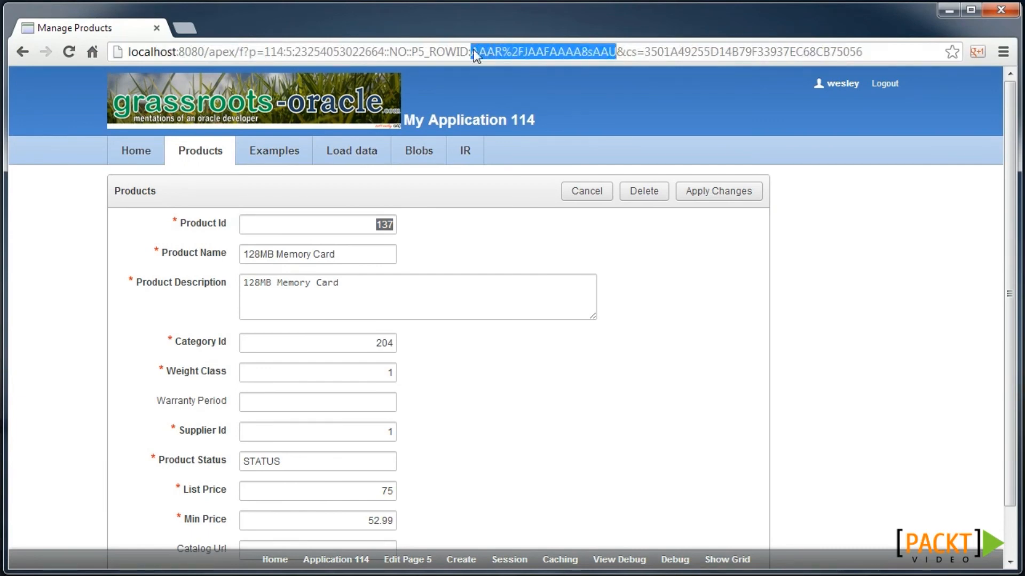
{"action": "type", "text": "AAR%2FJAAFAAAA8rAAB"}
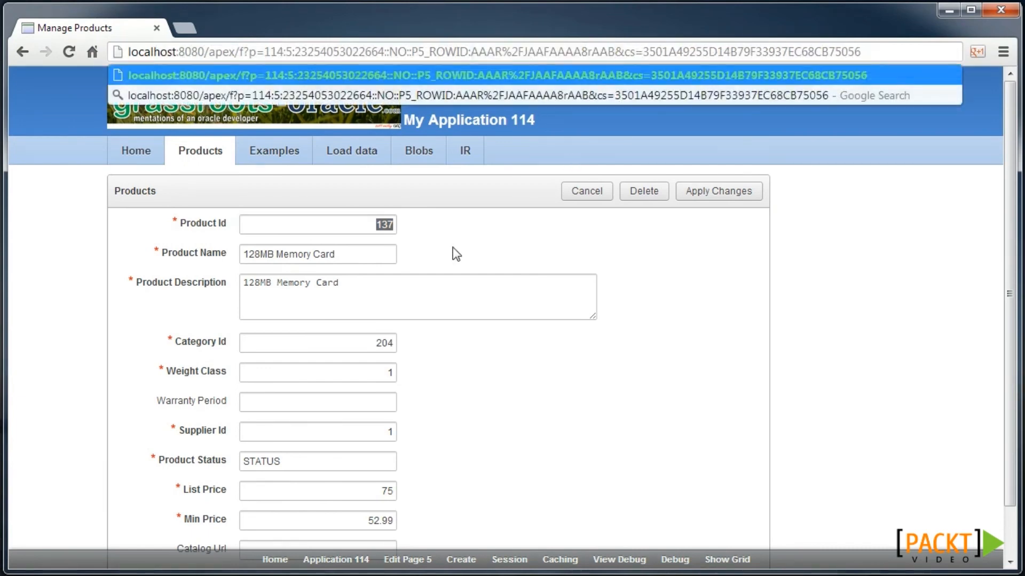
{"action": "key", "text": "Return"}
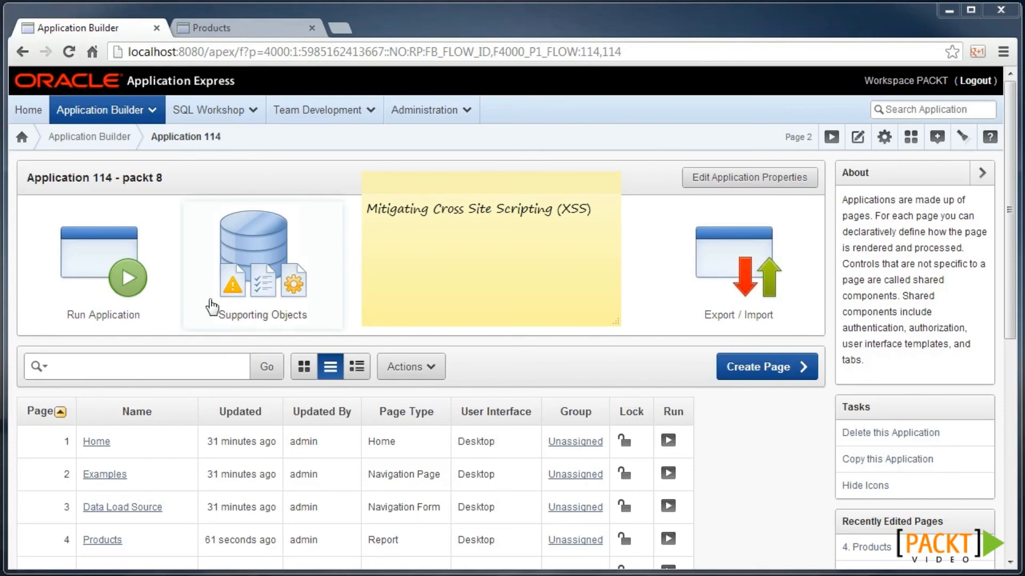
- Return to the Products tab and open product 137, 128MB Memory Card, for editing
{"action": "left_click", "coordinate": [239, 31]}
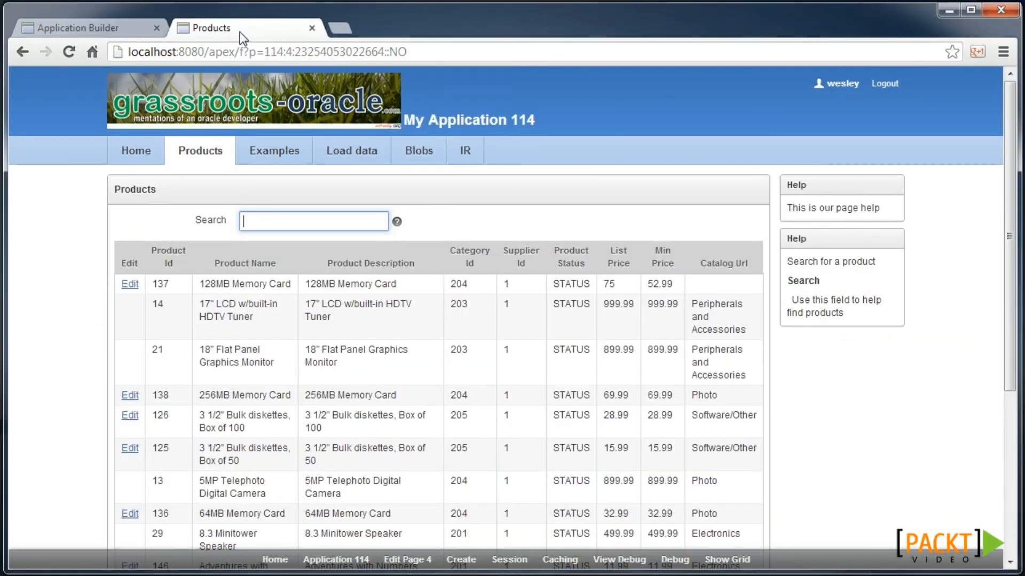
{"action": "left_click", "coordinate": [130, 284]}
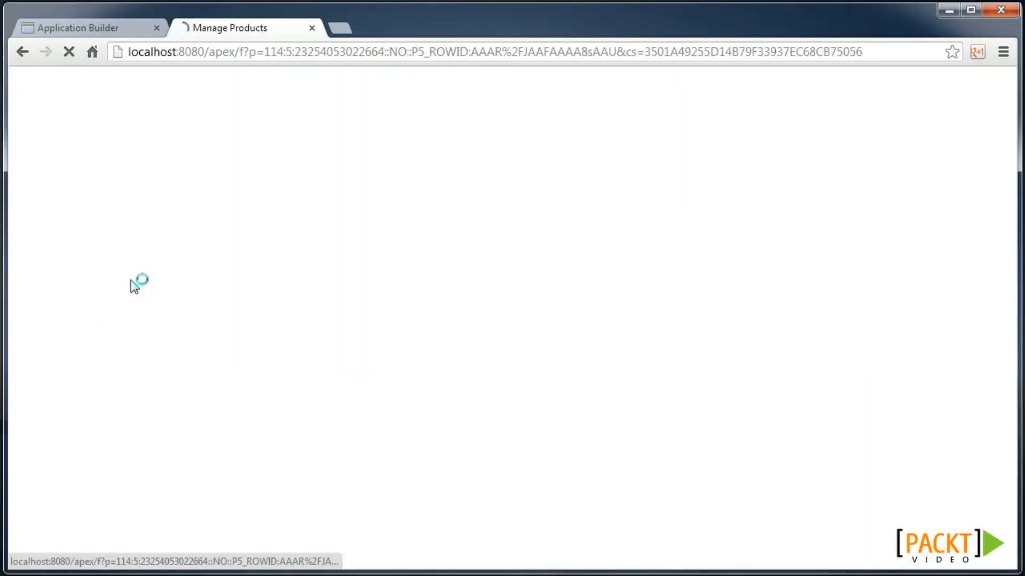
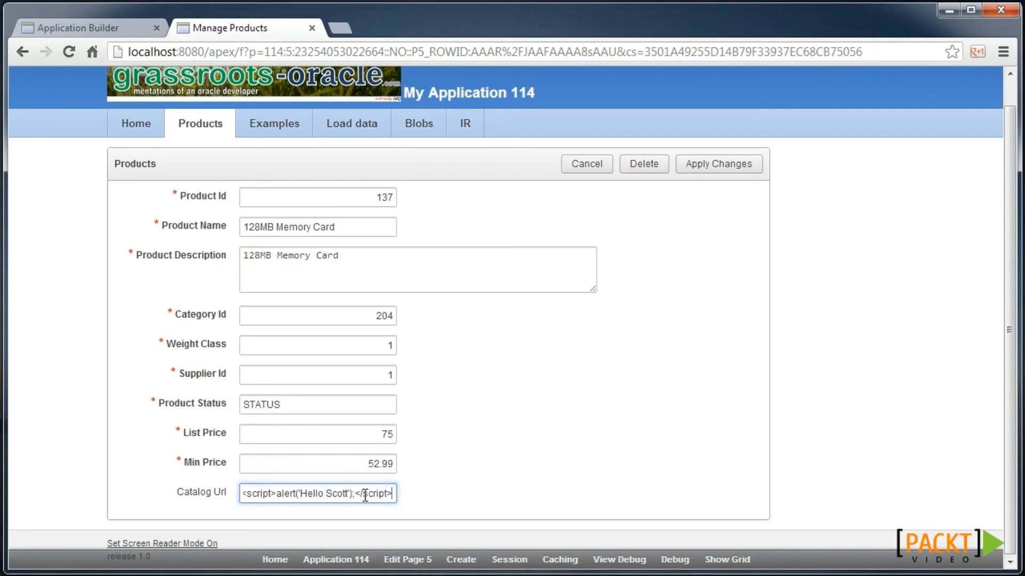
- Save product 137 with the alert-script Catalog Url and find 'hello' shown escaped in the page source
{"action": "left_click", "coordinate": [720, 171]}
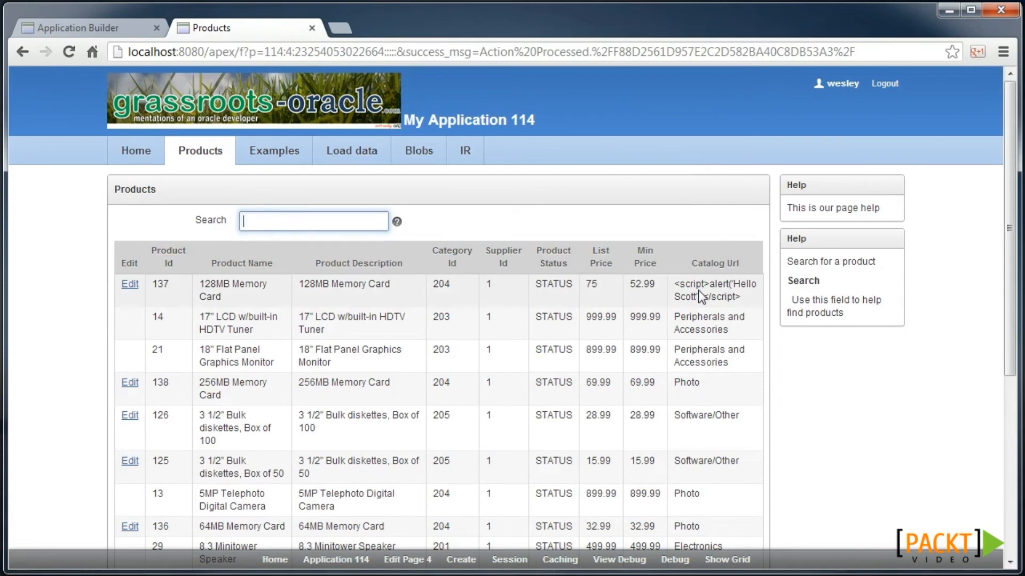
{"action": "key", "text": "ctrl+u"}
{"action": "key", "text": "ctrl+f"}
{"action": "type", "text": "hello"}
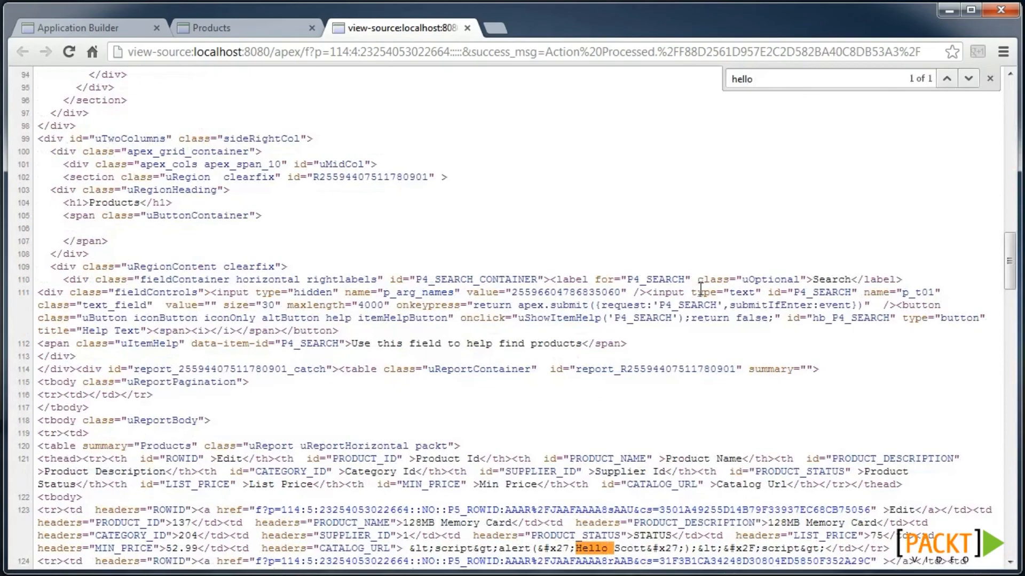
{"action": "scroll", "coordinate": [533, 427], "scroll_direction": "down", "scroll_amount": 2}
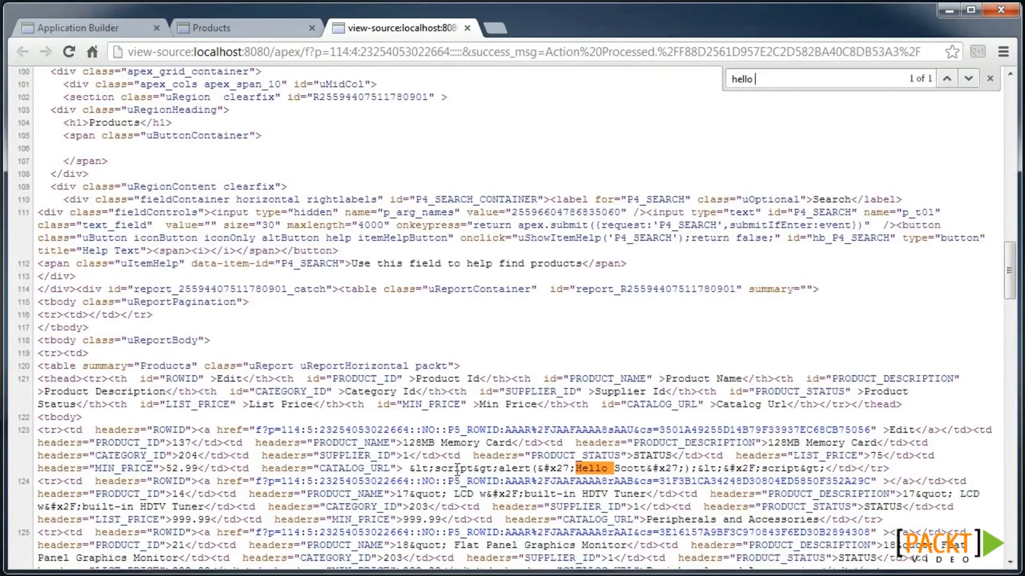
{"action": "left_click_drag", "start_coordinate": [409, 470], "coordinate": [435, 469]}
- Close the page source, sign back in, and open app 114's Products report attributes
{"action": "left_click", "coordinate": [467, 27]}
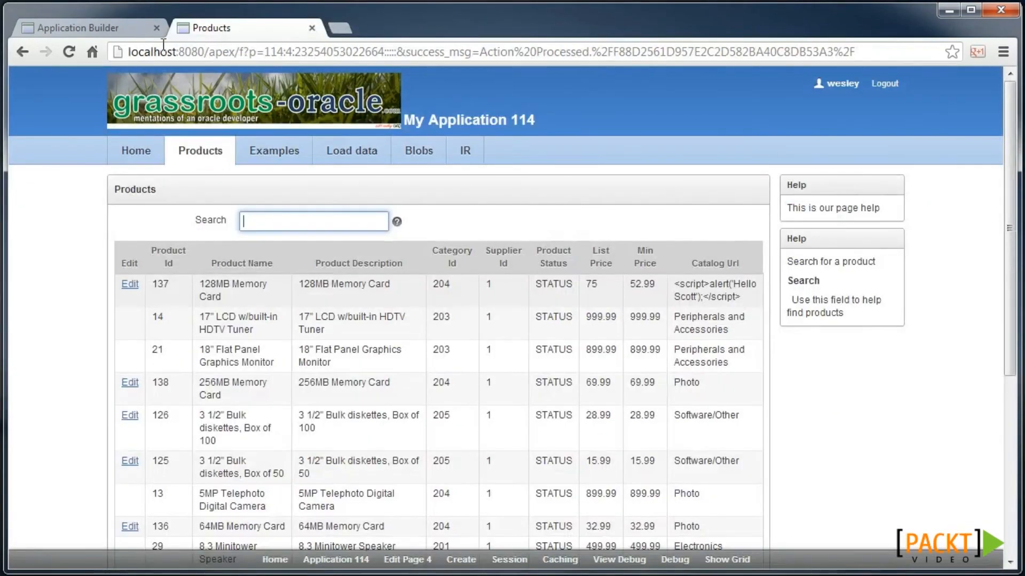
{"action": "left_click", "coordinate": [118, 32]}
{"action": "scroll", "coordinate": [174, 389], "scroll_direction": "down", "scroll_amount": 2}
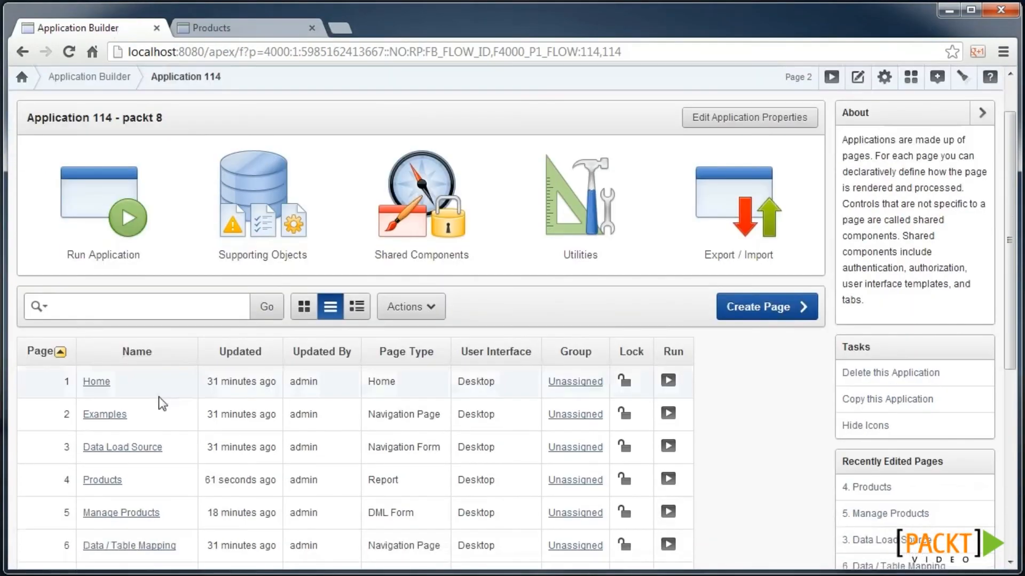
{"action": "left_click", "coordinate": [124, 512]}
{"action": "type", "text": "••••••"}
{"action": "key", "text": "Return"}
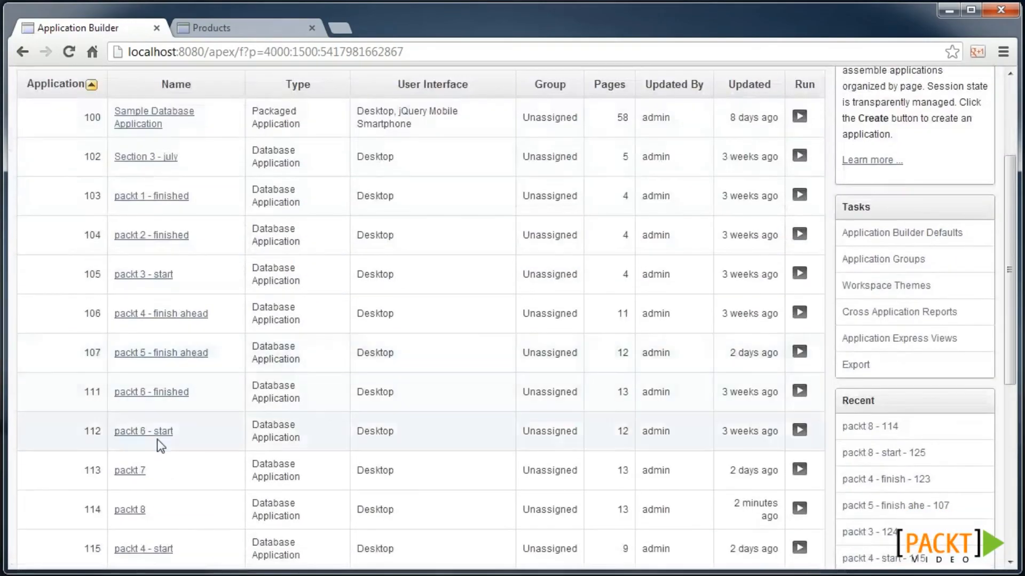
{"action": "left_click", "coordinate": [137, 487]}
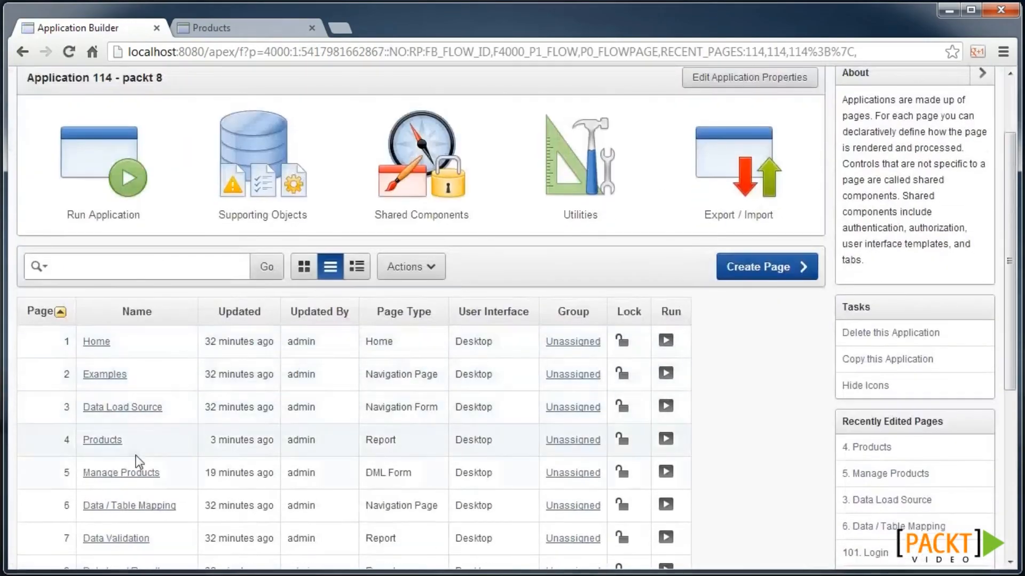
{"action": "left_click", "coordinate": [118, 443]}
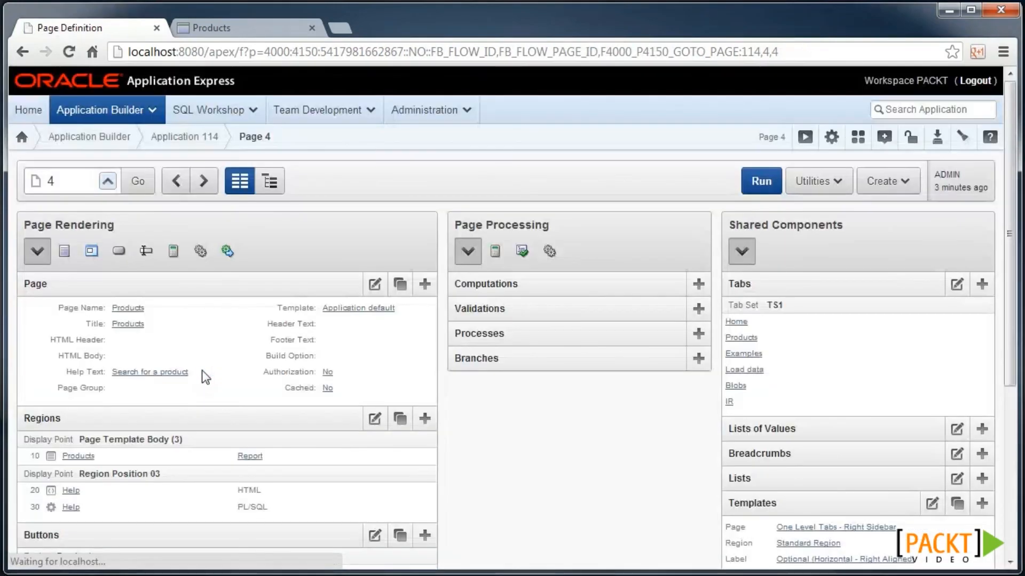
{"action": "scroll", "coordinate": [206, 372], "scroll_direction": "down", "scroll_amount": 1}
{"action": "left_click", "coordinate": [246, 397]}
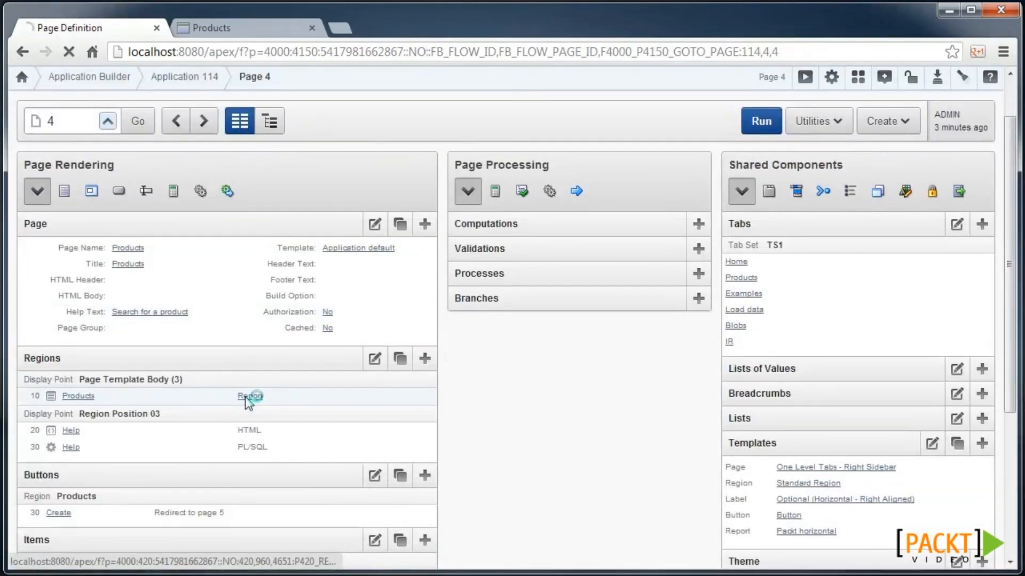
- Set the CATALOG_URL column to display as a Standard Report Column and apply the change
{"action": "scroll", "coordinate": [216, 393], "scroll_direction": "down", "scroll_amount": 2}
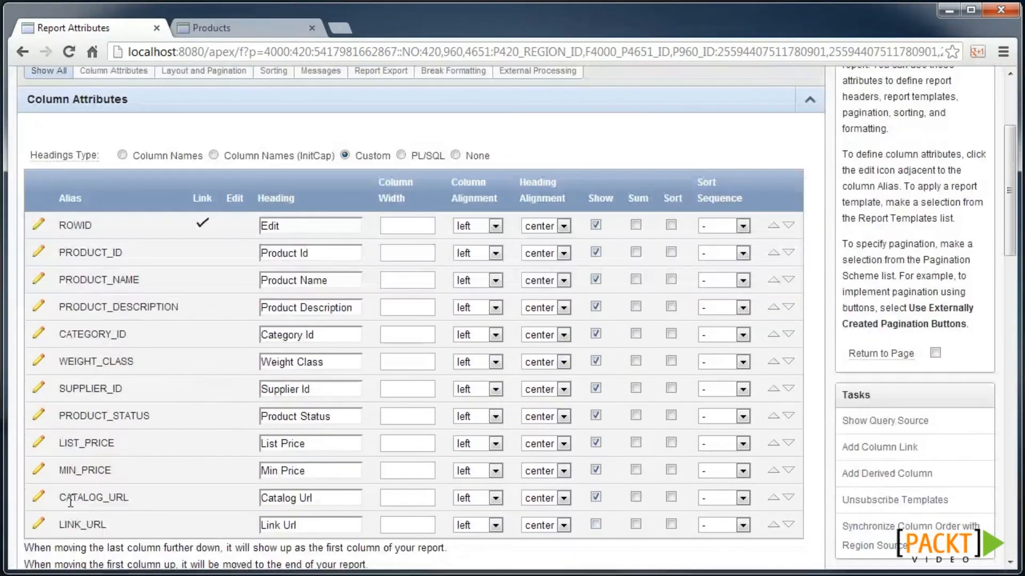
{"action": "left_click", "coordinate": [38, 499]}
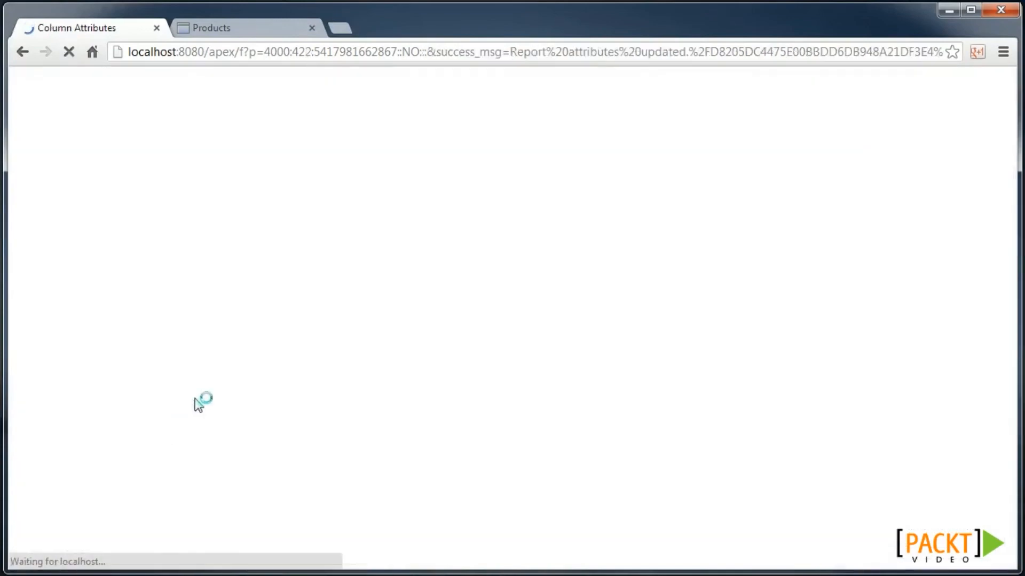
{"action": "scroll", "coordinate": [221, 372], "scroll_direction": "down", "scroll_amount": 1}
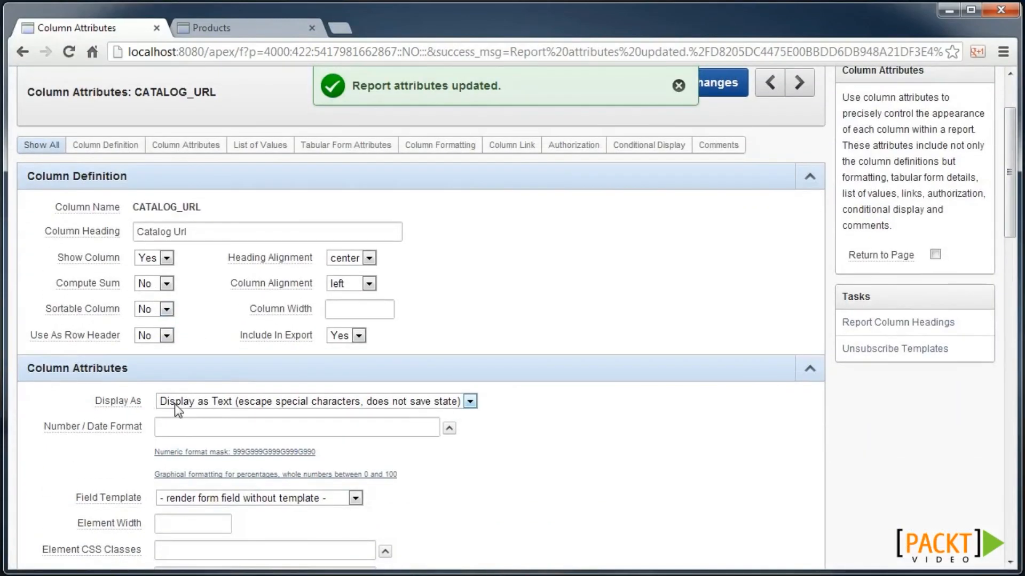
{"action": "left_click", "coordinate": [349, 411]}
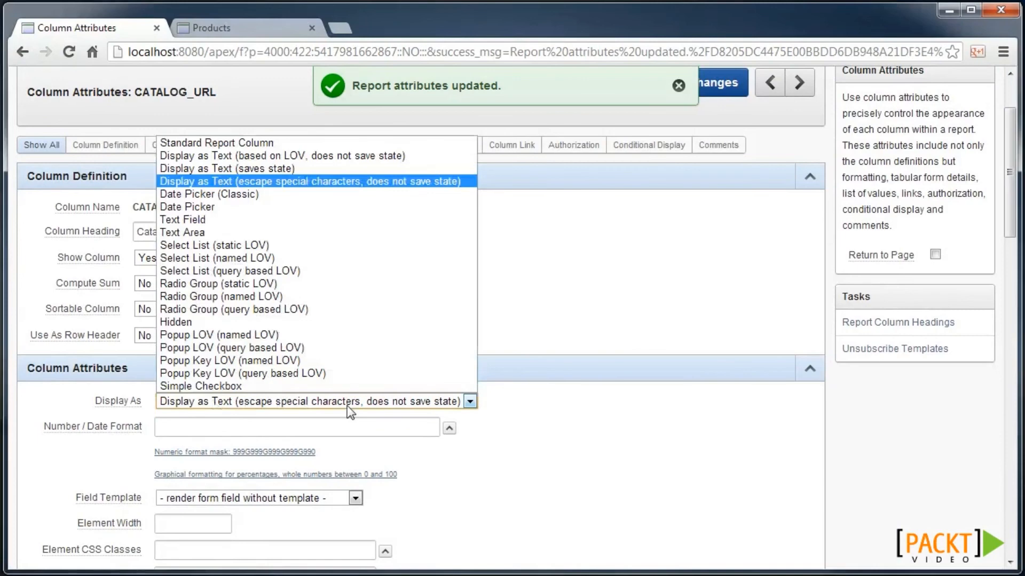
{"action": "left_click", "coordinate": [244, 143]}
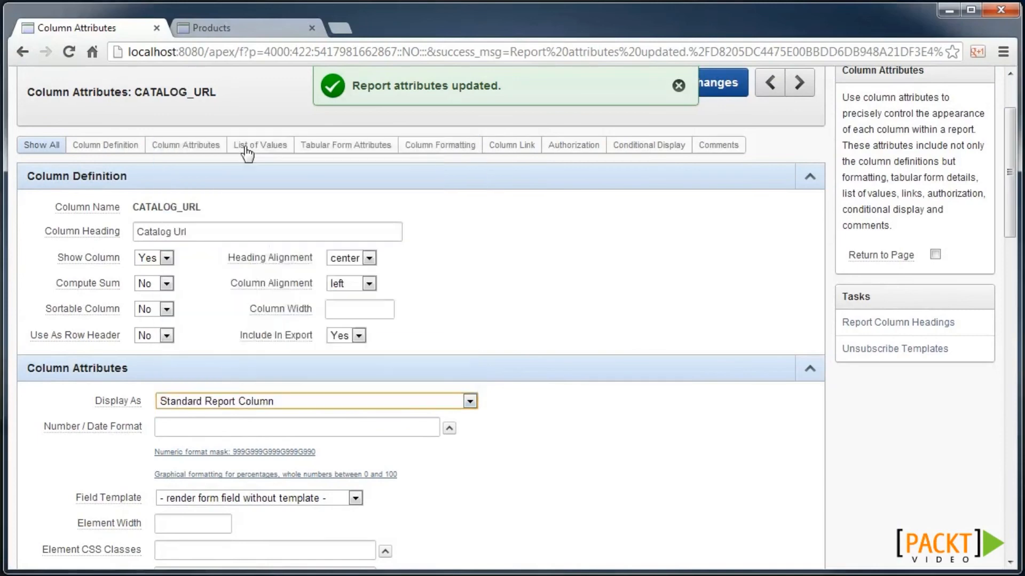
{"action": "scroll", "coordinate": [581, 283], "scroll_direction": "up", "scroll_amount": 3}
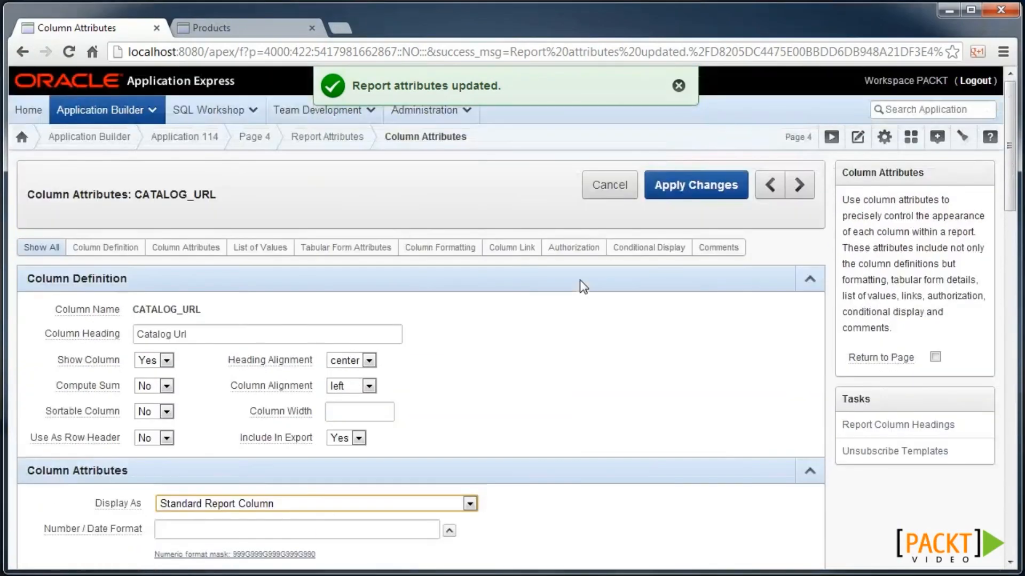
{"action": "left_click", "coordinate": [686, 182]}
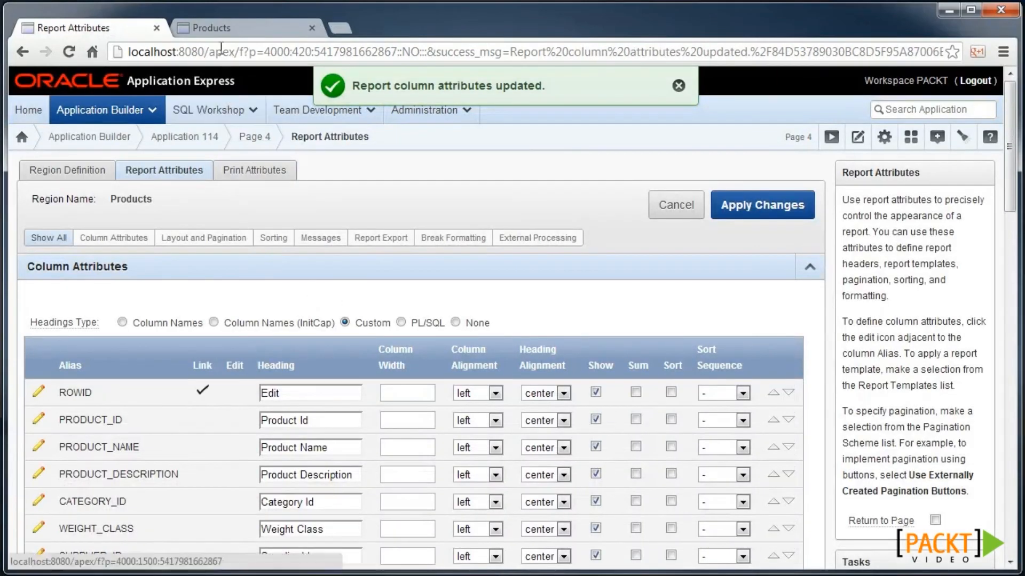
{"action": "left_click", "coordinate": [220, 28]}
- Reload Products, dismiss the script alert, and find the unescaped script tag near 'scott' in the source
{"action": "left_click", "coordinate": [269, 165]}
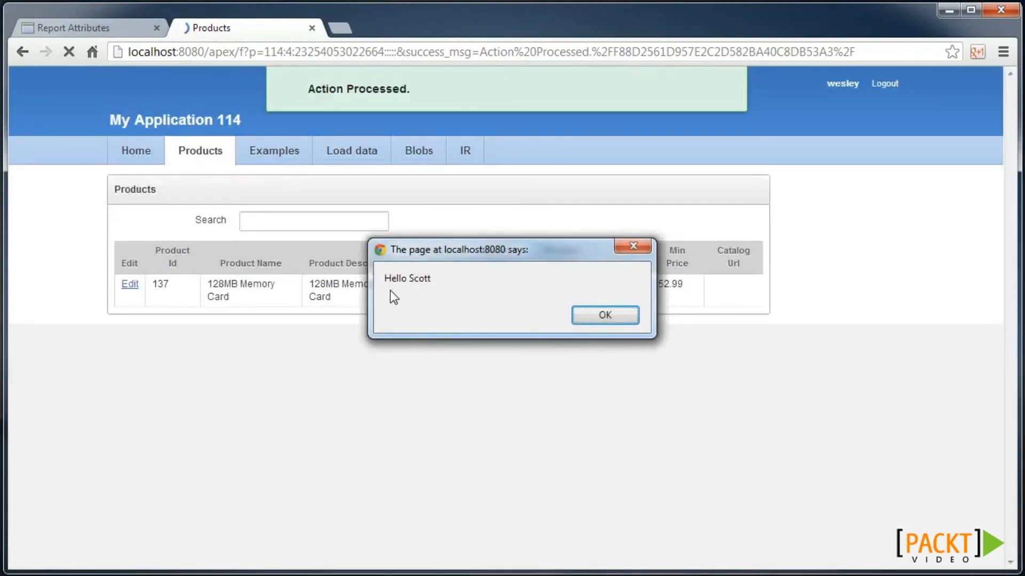
{"action": "left_click", "coordinate": [597, 319]}
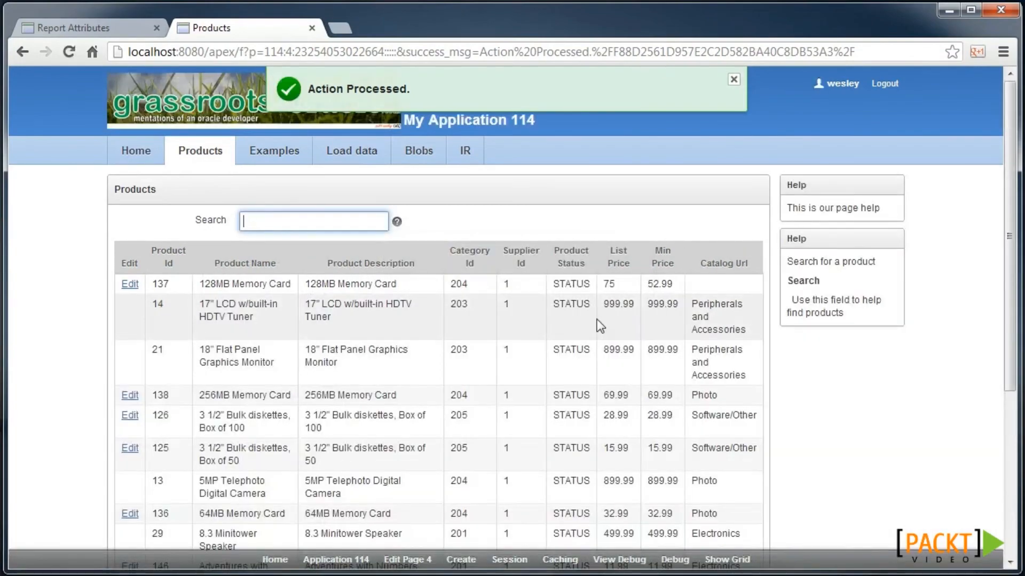
{"action": "key", "text": "ctrl+u"}
{"action": "key", "text": "ctrl+f"}
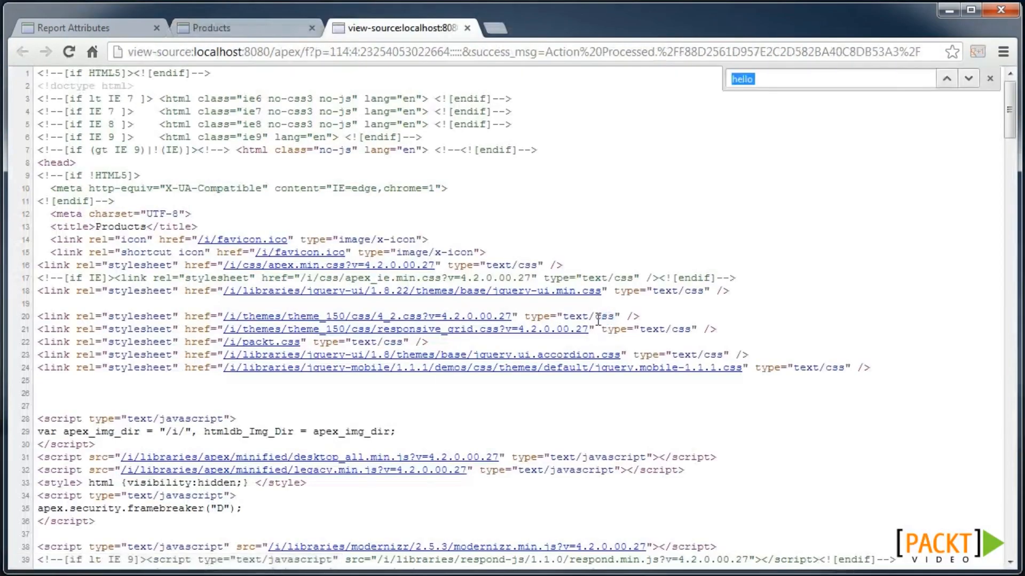
{"action": "type", "text": "scott"}
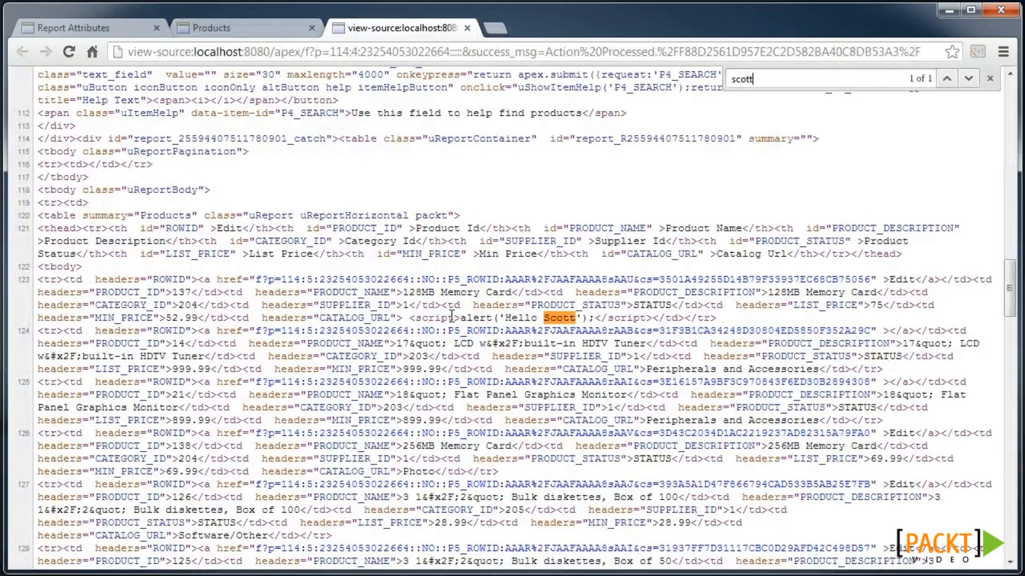
{"action": "left_click_drag", "start_coordinate": [462, 318], "coordinate": [409, 318]}
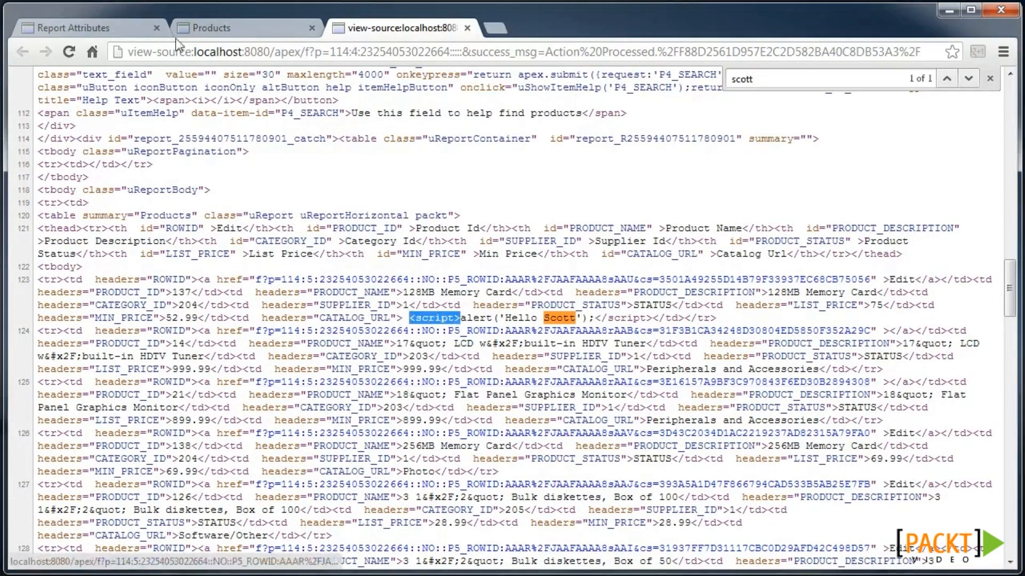
{"action": "left_click", "coordinate": [97, 31]}
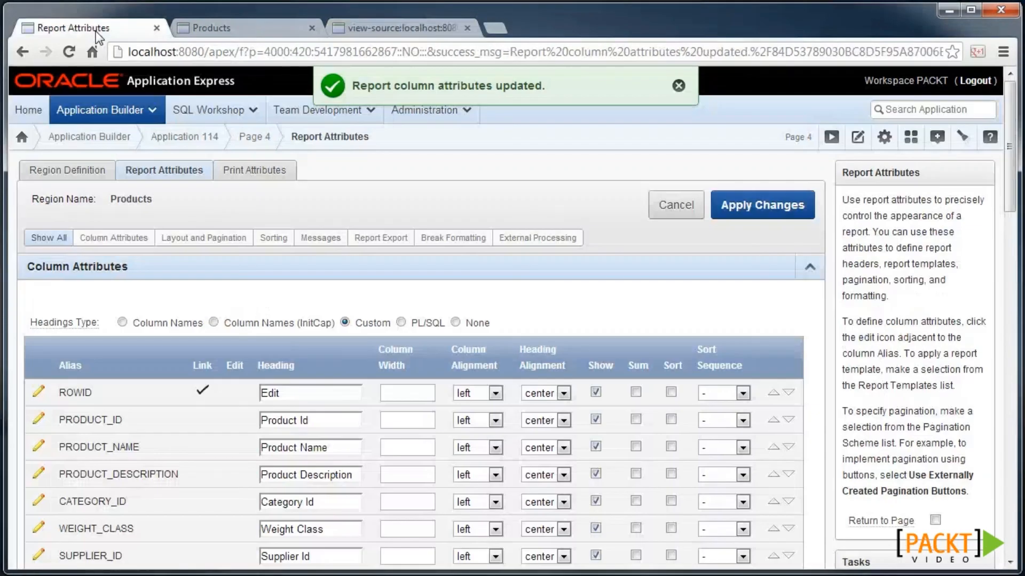
- Sign back in to the workspace and open the Products report region's source query
{"action": "left_click", "coordinate": [105, 174]}
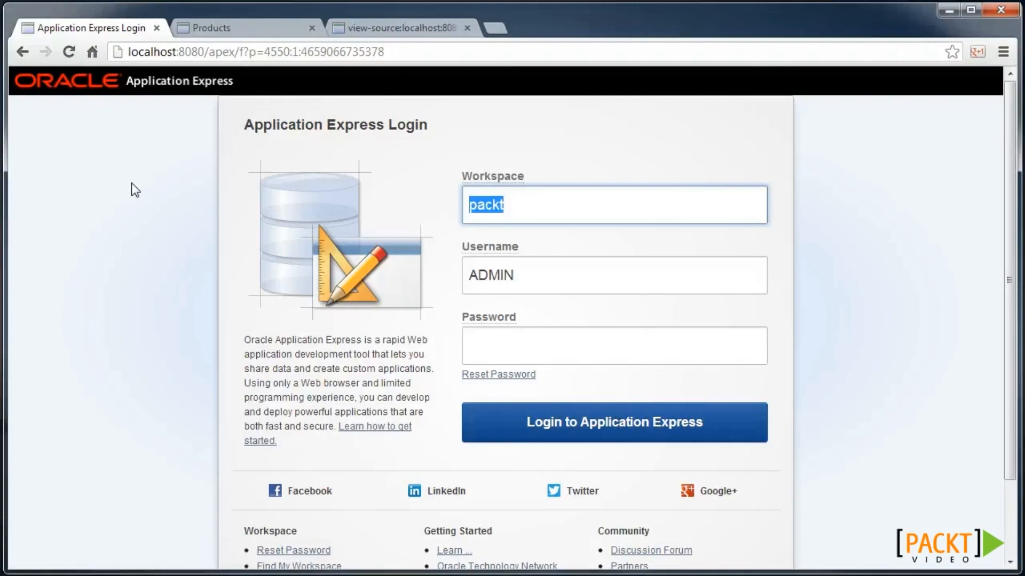
{"action": "key", "text": "Tab"}
{"action": "key", "text": "Tab"}
{"action": "type", "text": "oracle"}
{"action": "key", "text": "Return"}
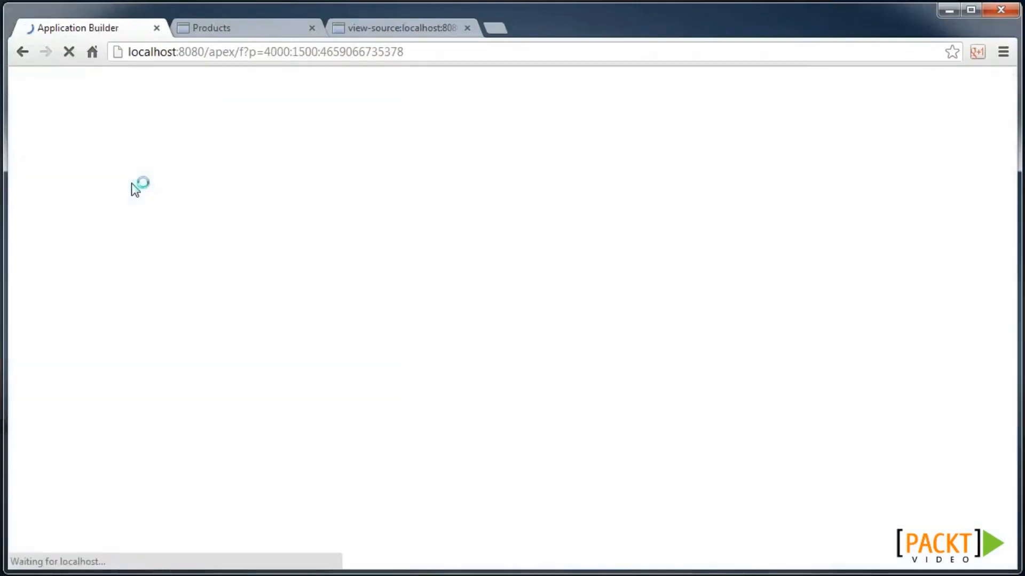
{"action": "scroll", "coordinate": [160, 427], "scroll_direction": "down", "scroll_amount": 5}
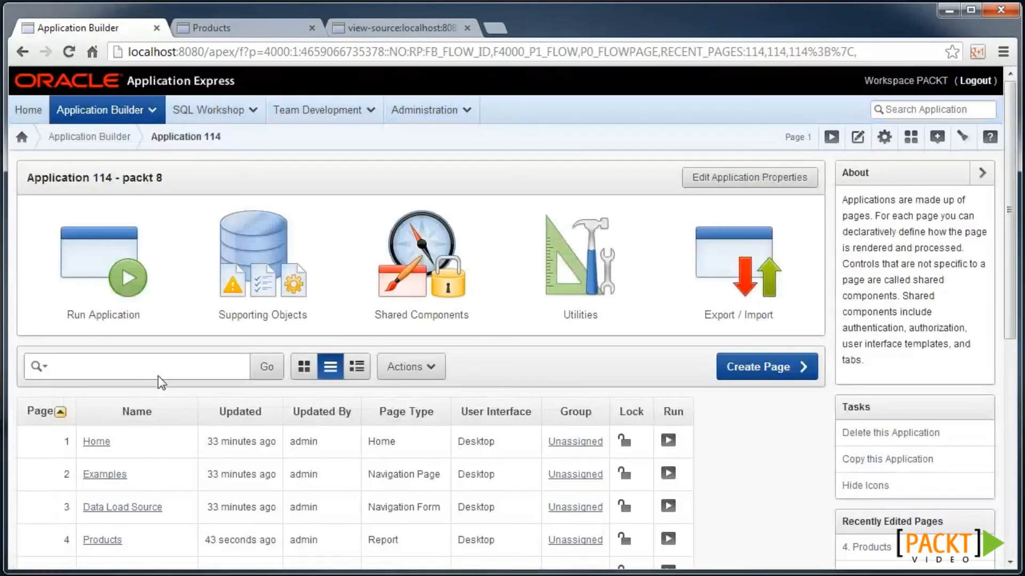
{"action": "scroll", "coordinate": [158, 382], "scroll_direction": "down", "scroll_amount": 3}
{"action": "left_click", "coordinate": [121, 344]}
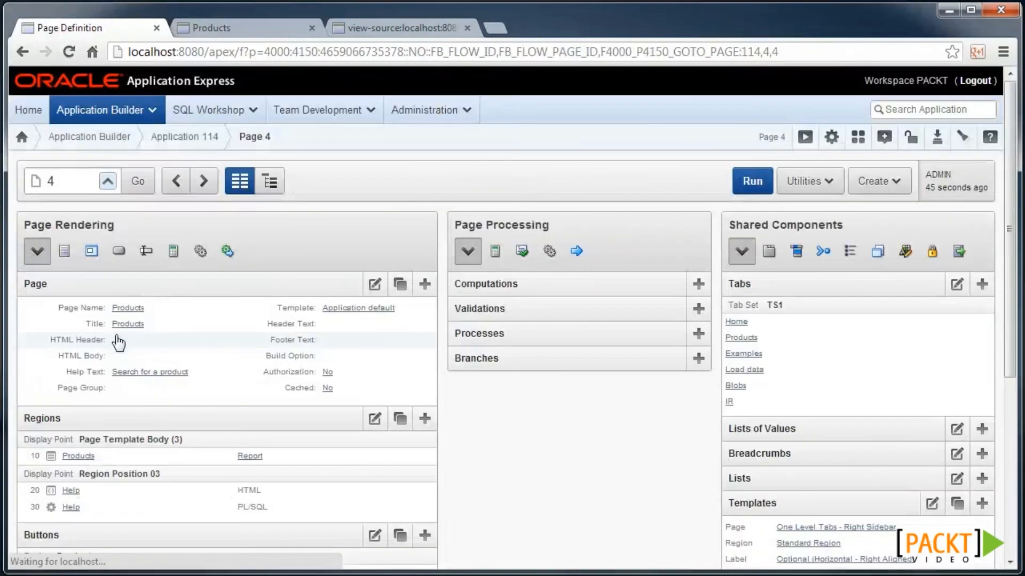
{"action": "scroll", "coordinate": [119, 343], "scroll_direction": "down", "scroll_amount": 2}
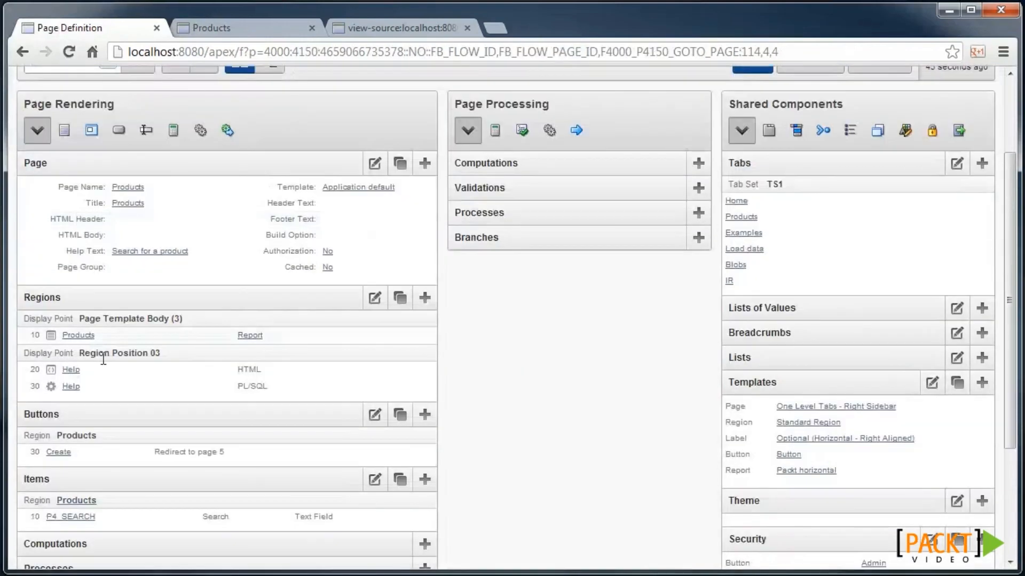
{"action": "left_click", "coordinate": [249, 335]}
{"action": "left_click", "coordinate": [68, 167]}
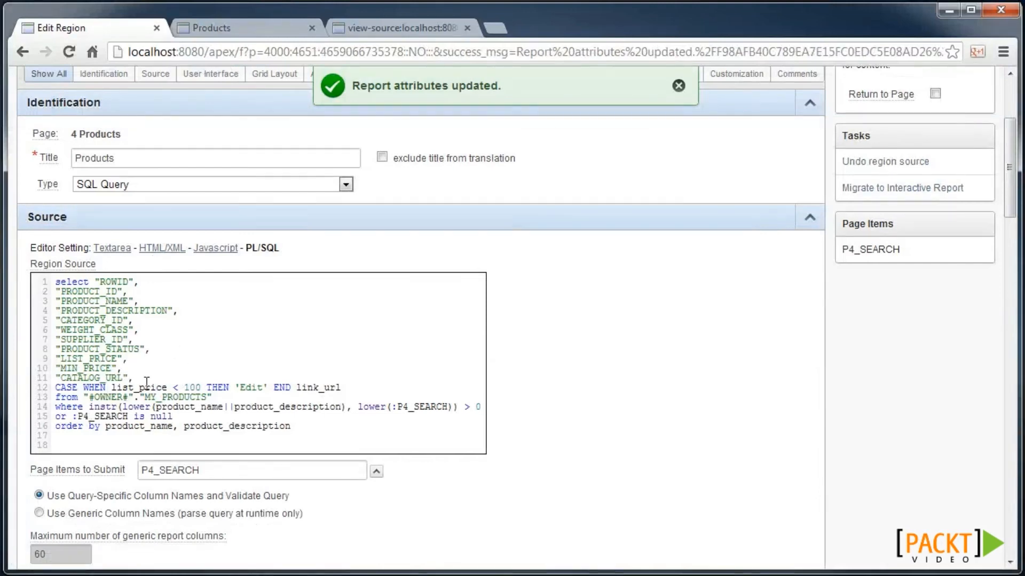
- Wrap CATALOG_URL in htf.escape_sc(...) aliased catalog_url and apply the region changes
{"action": "type", "text": "htf."}
{"action": "type", "text": "escape_sc"}
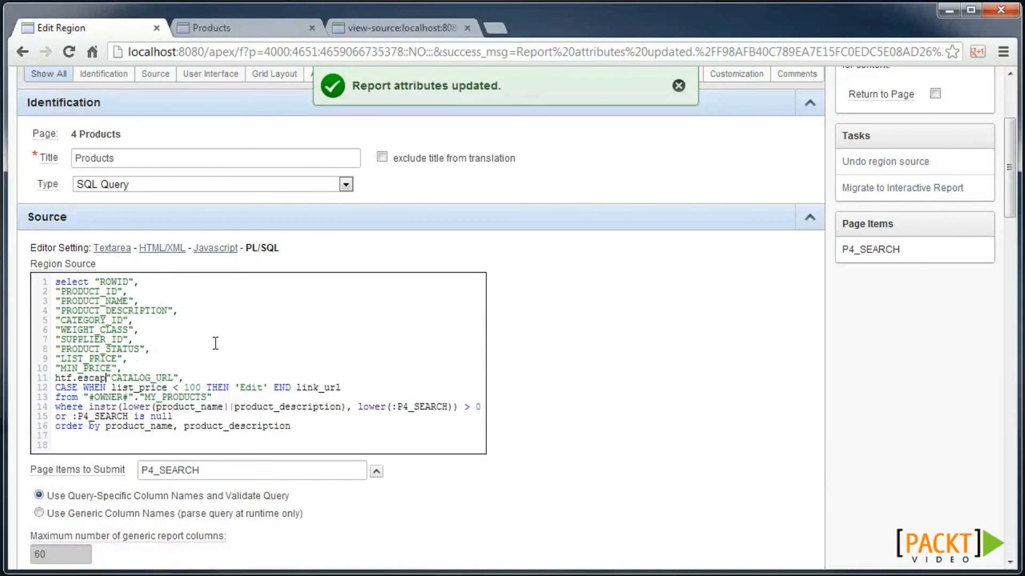
{"action": "type", "text": "("}
{"action": "key", "text": "End"}
{"action": "key", "text": "Left"}
{"action": "type", "text": ") catalog_url"}
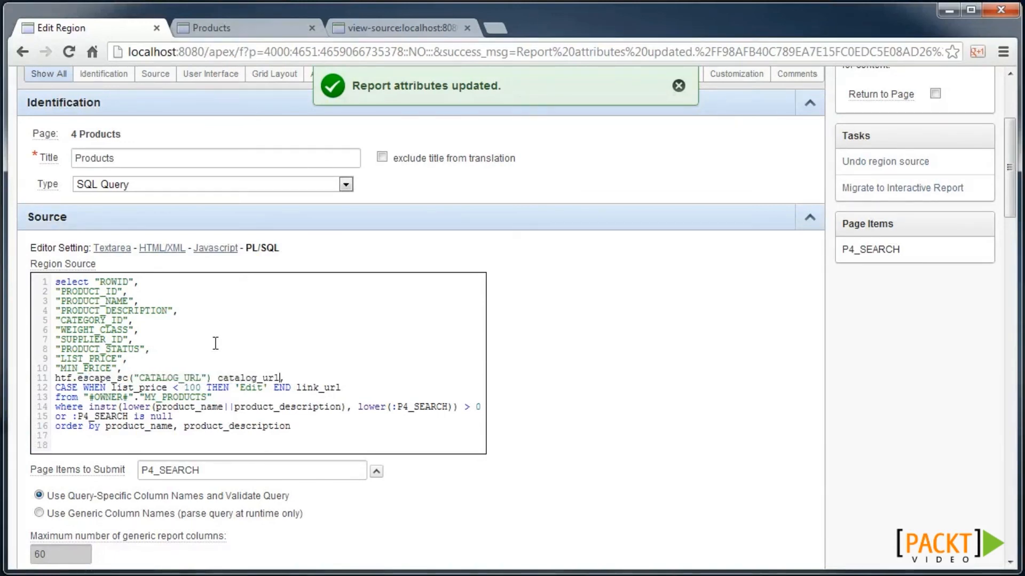
{"action": "scroll", "coordinate": [610, 231], "scroll_direction": "up", "scroll_amount": 3}
{"action": "left_click", "coordinate": [671, 183]}
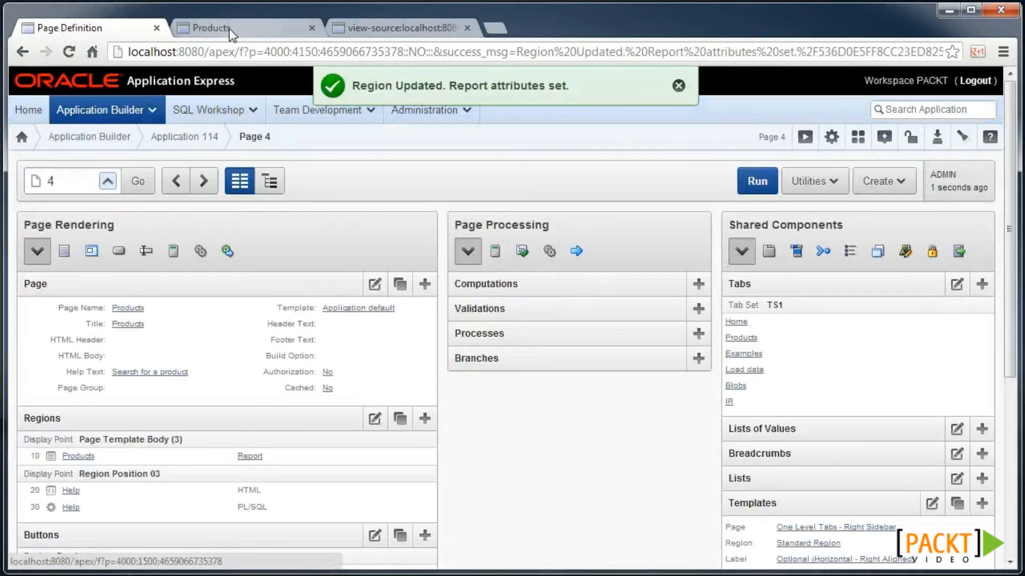
{"action": "left_click", "coordinate": [229, 28]}
- Reload the Products page to confirm the Catalog Url now appears escaped
{"action": "key", "text": "F5"}
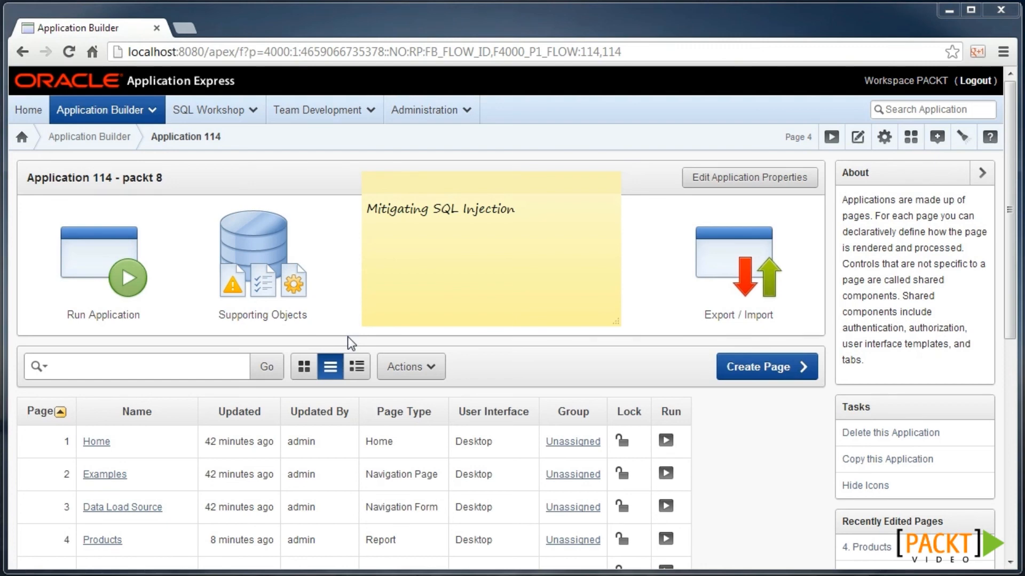
- Start a classic report page named Security with a new Security tab in the existing tab set
{"action": "left_click", "coordinate": [750, 366]}
{"action": "left_click", "coordinate": [496, 381]}
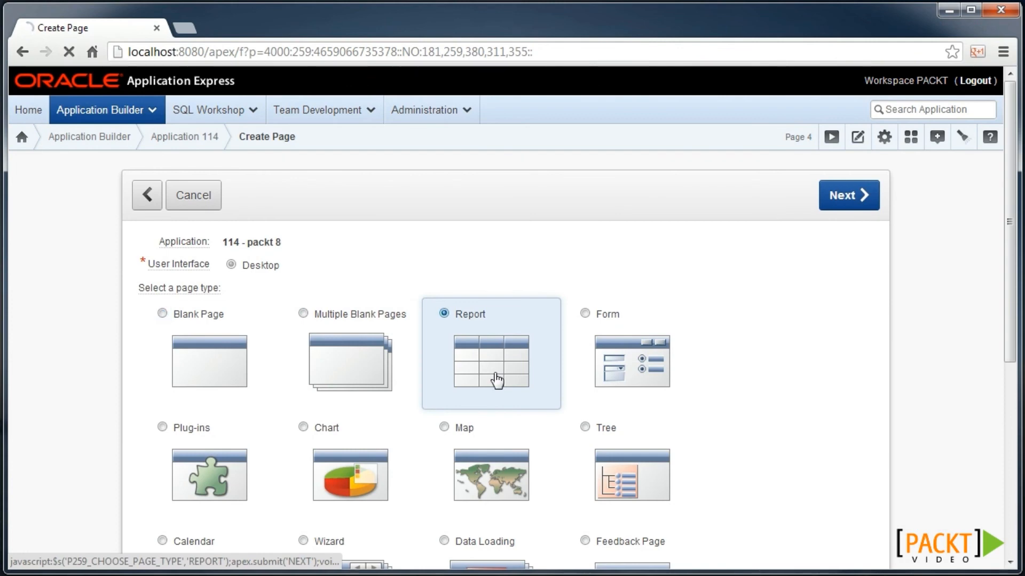
{"action": "left_click", "coordinate": [321, 304]}
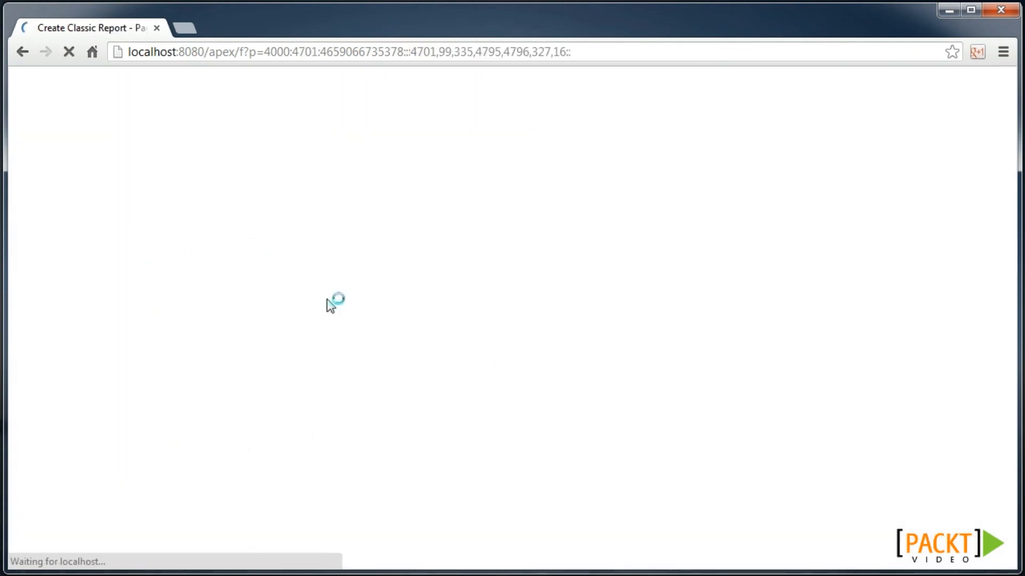
{"action": "key", "text": "Tab"}
{"action": "type", "text": "Se"}
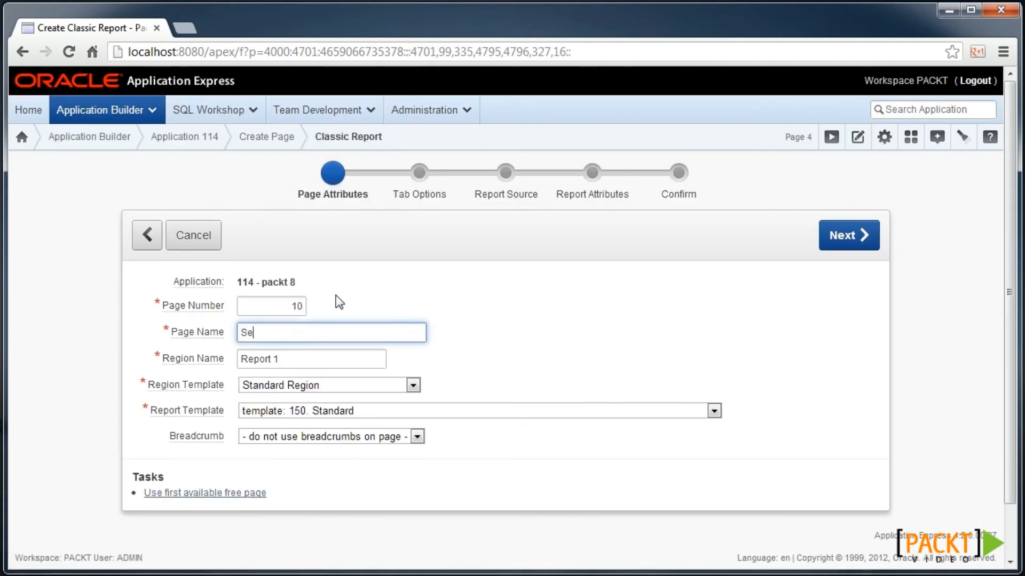
{"action": "type", "text": "curity"}
{"action": "left_click", "coordinate": [841, 238]}
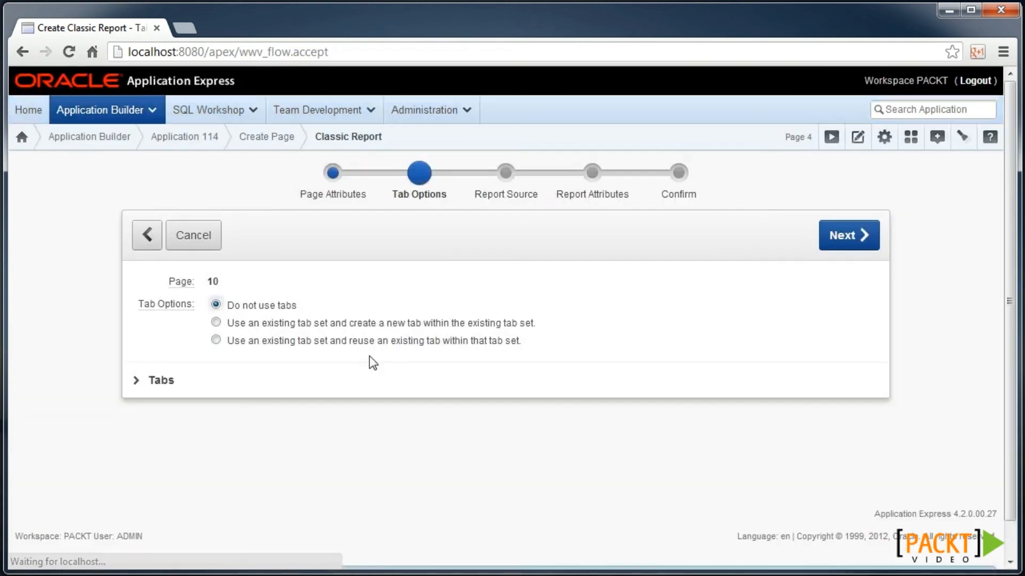
{"action": "left_click", "coordinate": [282, 324]}
{"action": "left_click", "coordinate": [295, 392]}
{"action": "type", "text": "Security"}
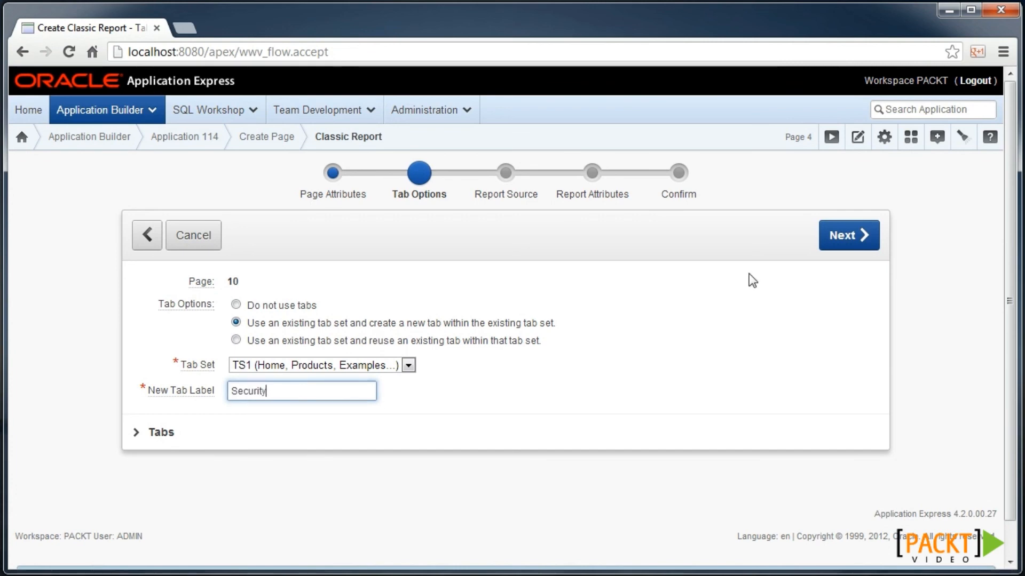
{"action": "left_click", "coordinate": [849, 239]}
- Paste the emp SQL query as the source, change the reference to &P4_ENAME, and create the page
{"action": "left_click", "coordinate": [311, 283]}
{"action": "left_click", "coordinate": [283, 312]}
{"action": "left_click", "coordinate": [288, 354]}
{"action": "type", "text": "select empno, ename, job, sal from emp -- Do not do this in production! where ename = '&P4_ENAME.'"}
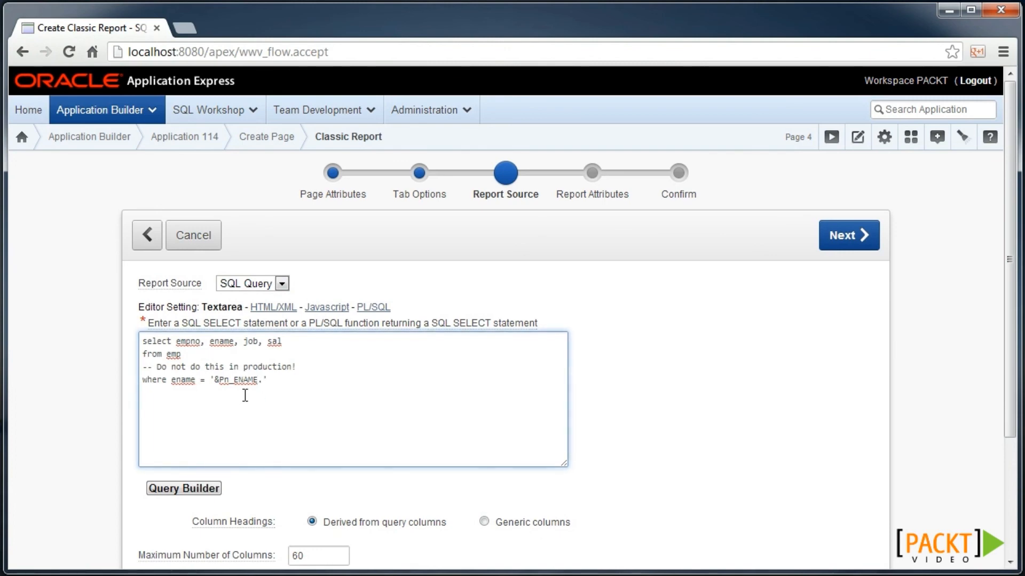
{"action": "left_click", "coordinate": [224, 381]}
{"action": "scroll", "coordinate": [318, 380], "scroll_direction": "down", "scroll_amount": 1}
{"action": "key", "text": "Delete"}
{"action": "type", "text": "4"}
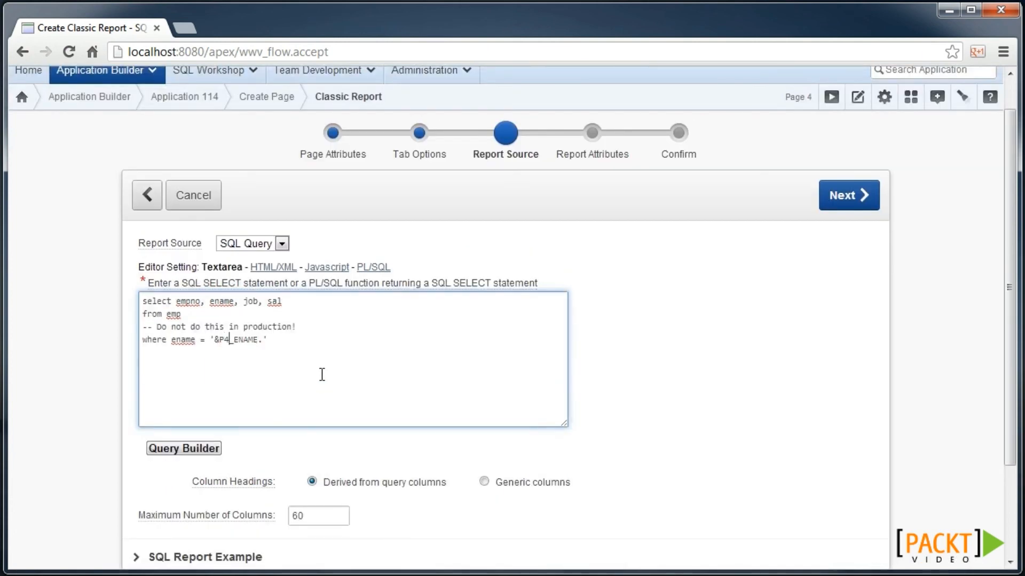
{"action": "left_click", "coordinate": [850, 197]}
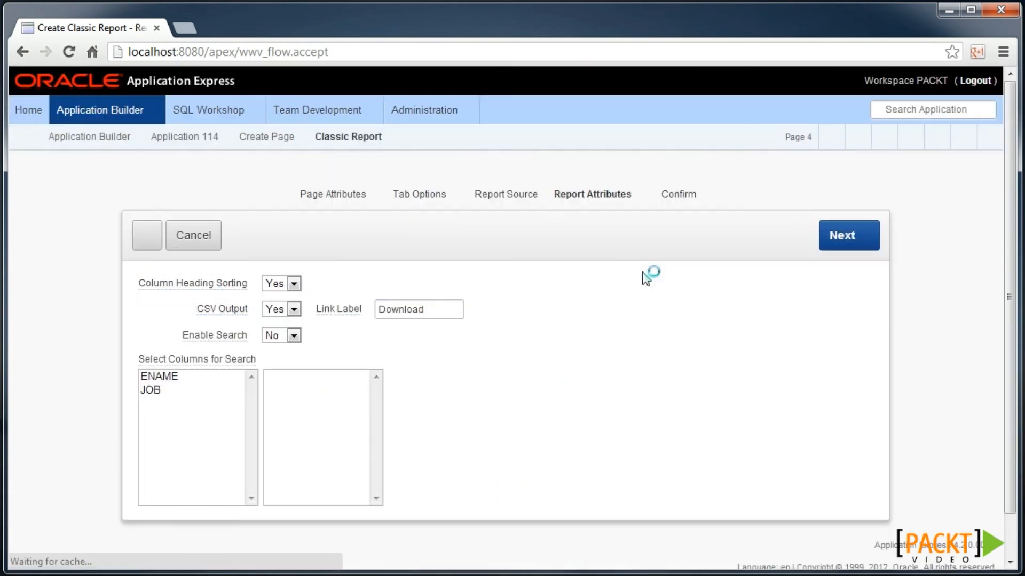
{"action": "left_click", "coordinate": [844, 239]}
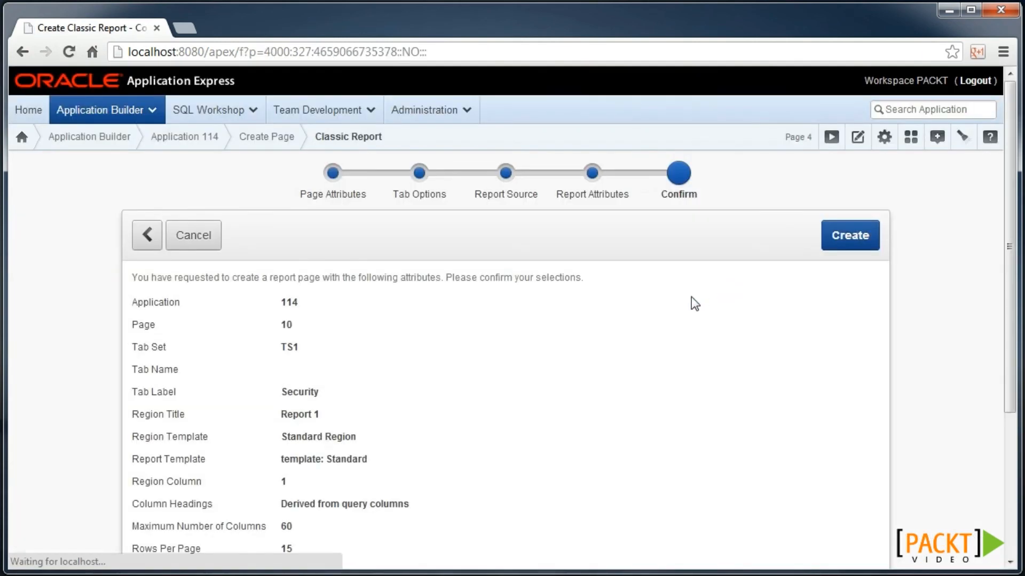
{"action": "left_click", "coordinate": [848, 237]}
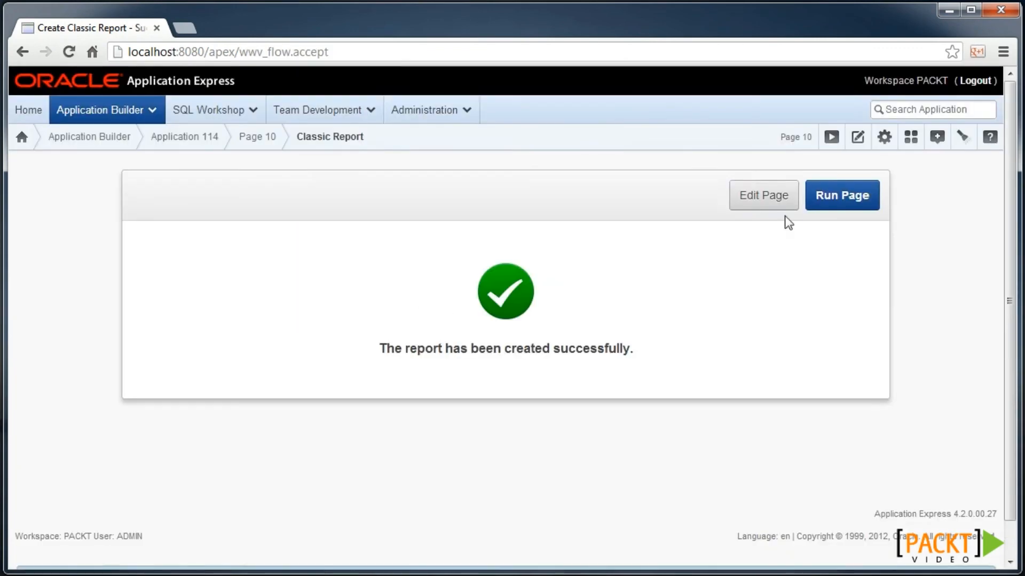
{"action": "left_click", "coordinate": [773, 199]}
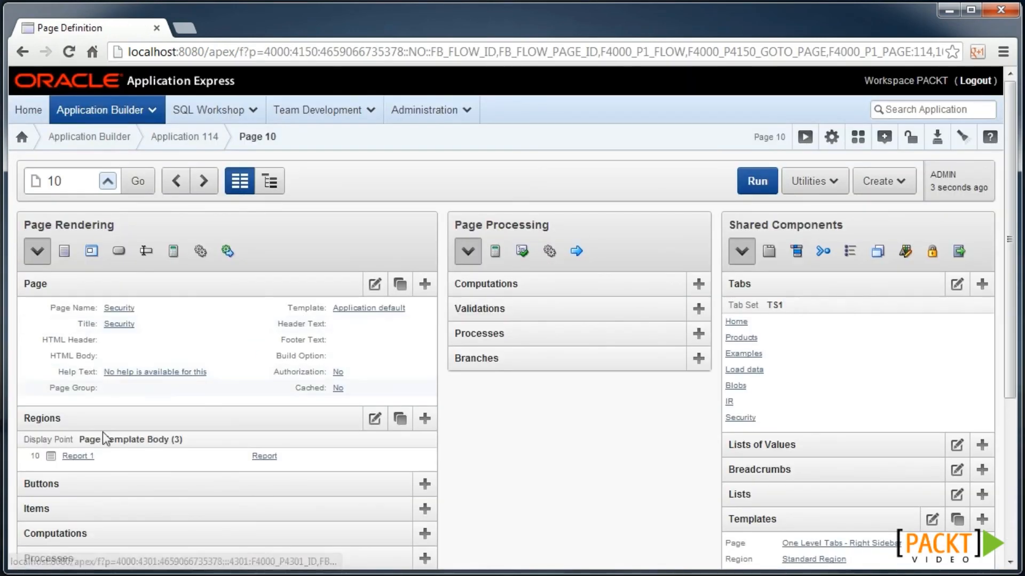
- Change Report 1's query reference from &P4_ENAME to &P10_ENAME. and save the region
{"action": "left_click", "coordinate": [75, 456]}
{"action": "left_click", "coordinate": [156, 454]}
{"action": "key", "text": "BackSpace"}
{"action": "type", "text": "10_ENAME.'"}
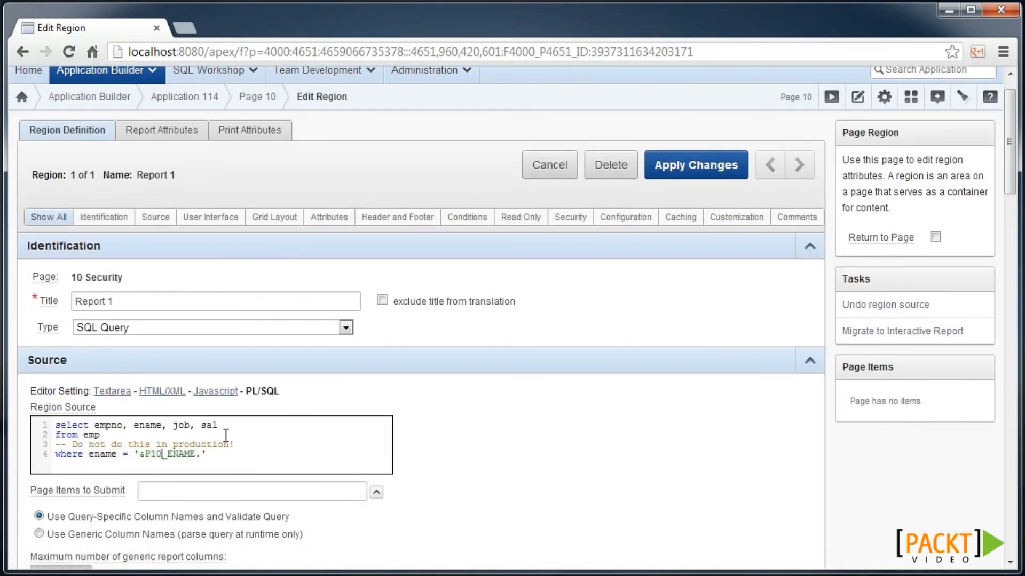
{"action": "double_click", "coordinate": [170, 454]}
{"action": "left_click", "coordinate": [674, 167]}
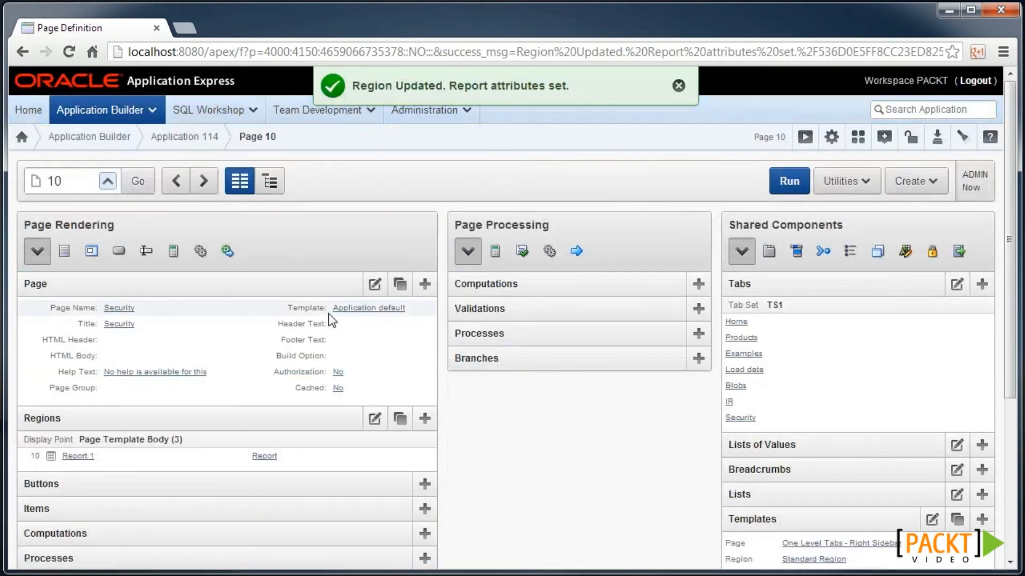
- Begin adding a text field item named P10_ENAME to page 10
{"action": "scroll", "coordinate": [337, 356], "scroll_direction": "down", "scroll_amount": 3}
{"action": "left_click", "coordinate": [425, 430]}
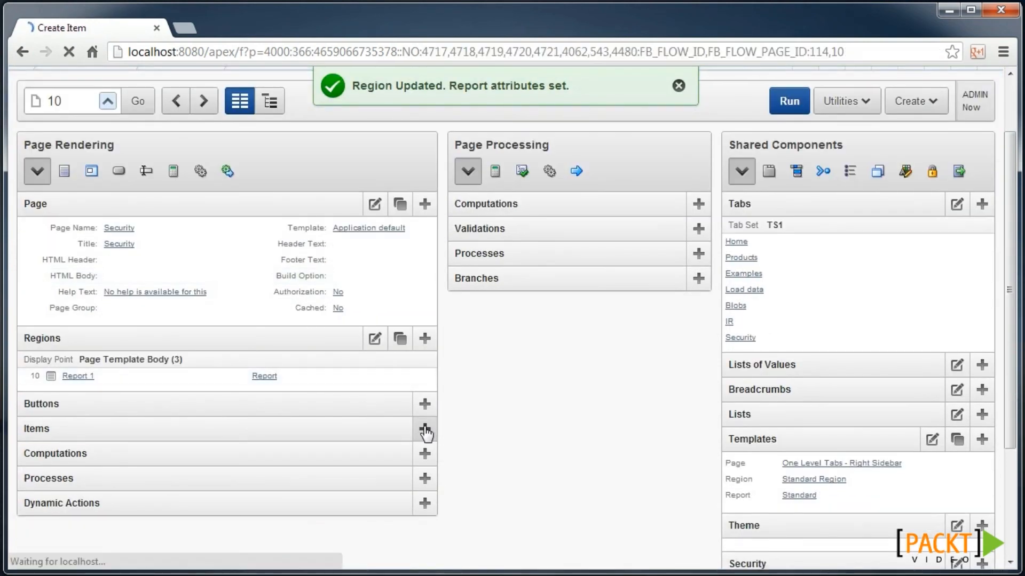
{"action": "scroll", "coordinate": [416, 363], "scroll_direction": "down", "scroll_amount": 3}
{"action": "left_click", "coordinate": [240, 495]}
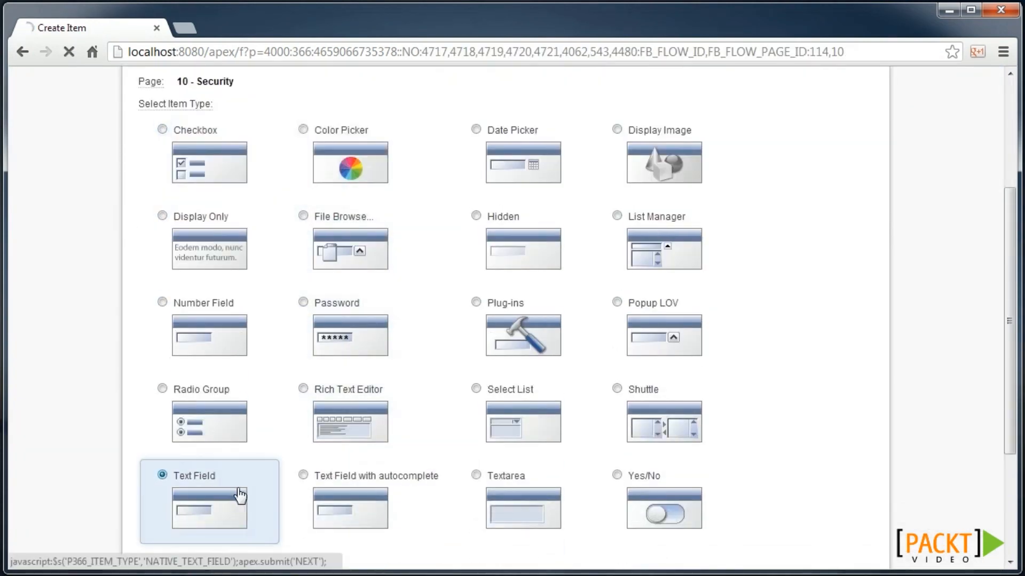
{"action": "left_click", "coordinate": [299, 328]}
{"action": "type", "text": "ENAME"}
{"action": "left_click", "coordinate": [838, 240]}
{"action": "left_click", "coordinate": [844, 238]}
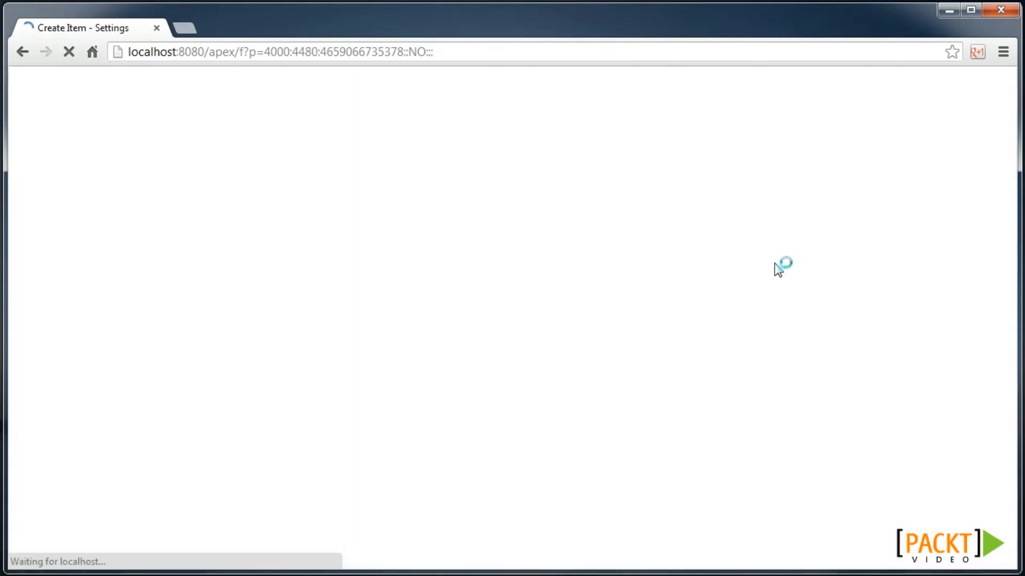
{"action": "left_click", "coordinate": [842, 235]}
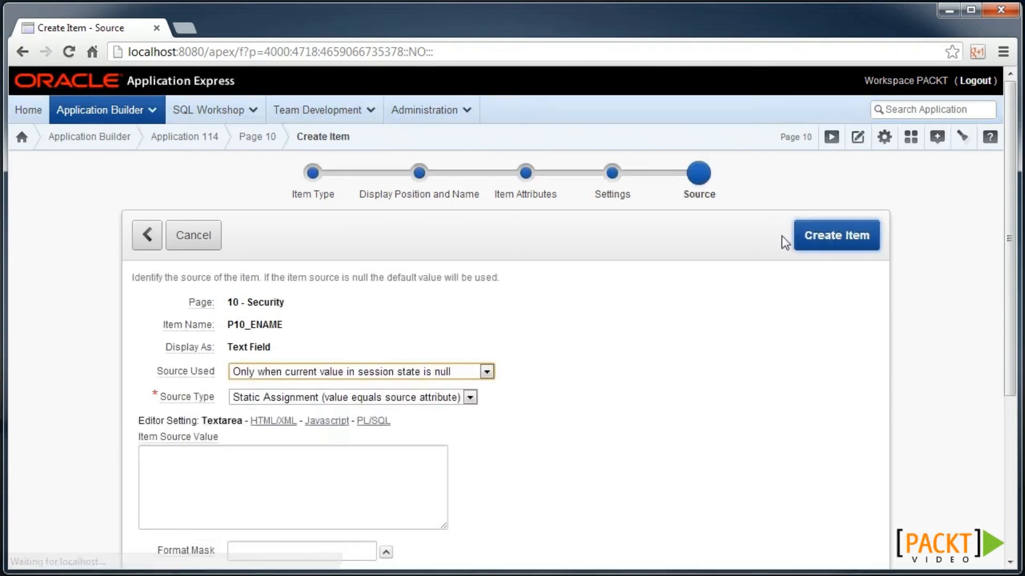
- Re-select Text Field, set Submit when Enter Pressed to Yes, and create the P10_ENAME item
{"action": "left_click", "coordinate": [155, 236]}
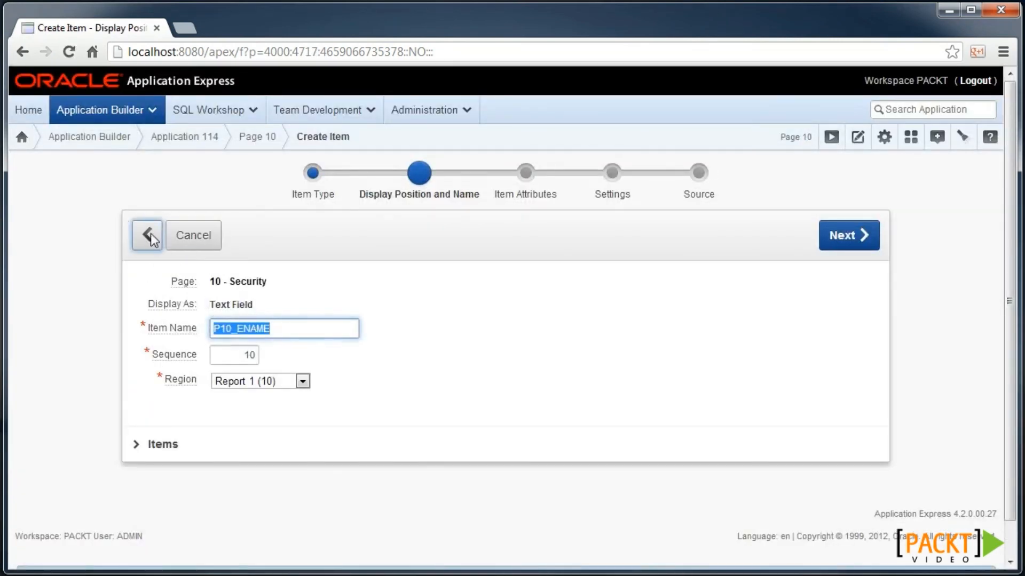
{"action": "left_click", "coordinate": [153, 238]}
{"action": "scroll", "coordinate": [333, 400], "scroll_direction": "down", "scroll_amount": 3}
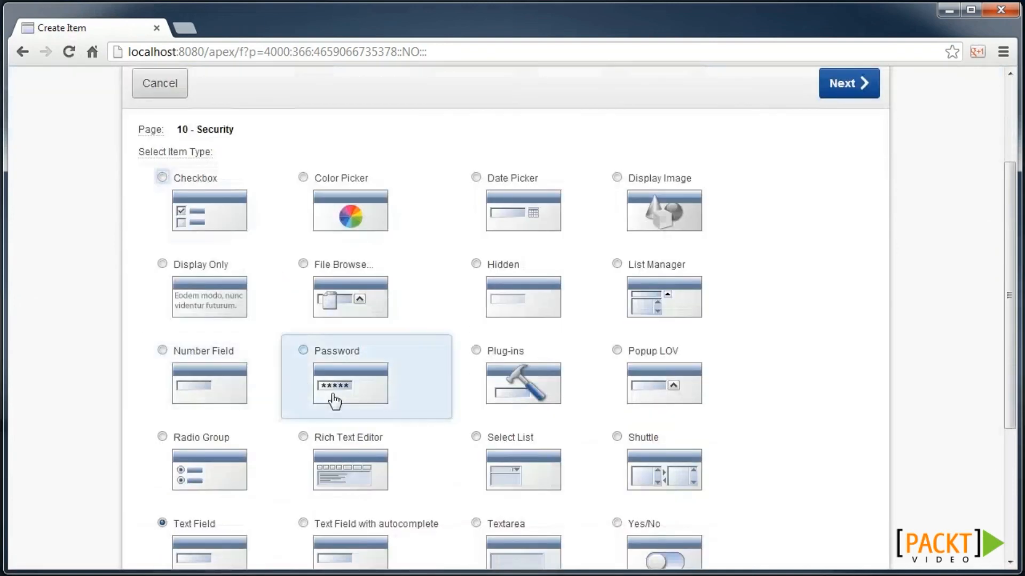
{"action": "scroll", "coordinate": [335, 400], "scroll_direction": "down", "scroll_amount": 2}
{"action": "left_click", "coordinate": [227, 467]}
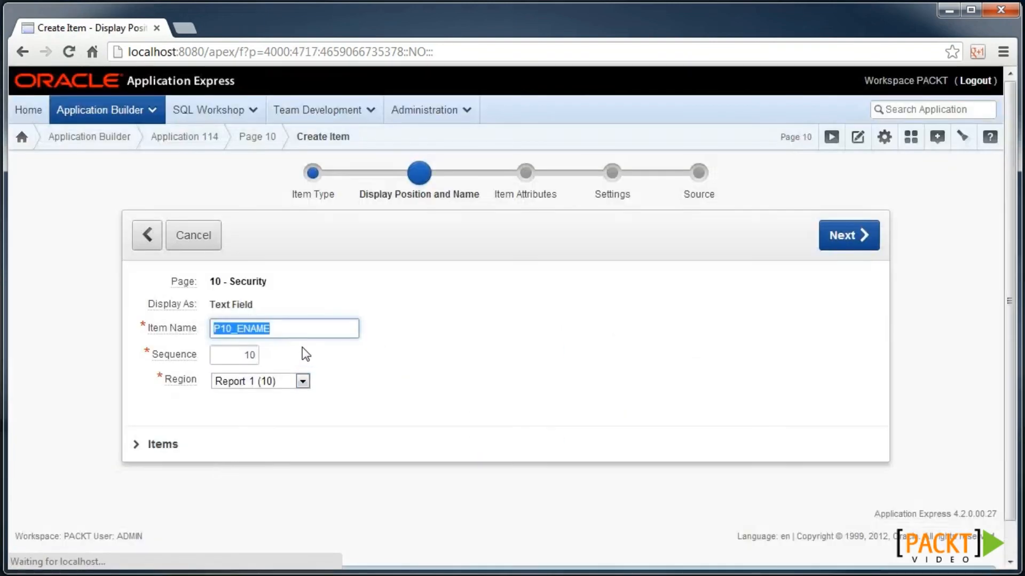
{"action": "left_click", "coordinate": [843, 243]}
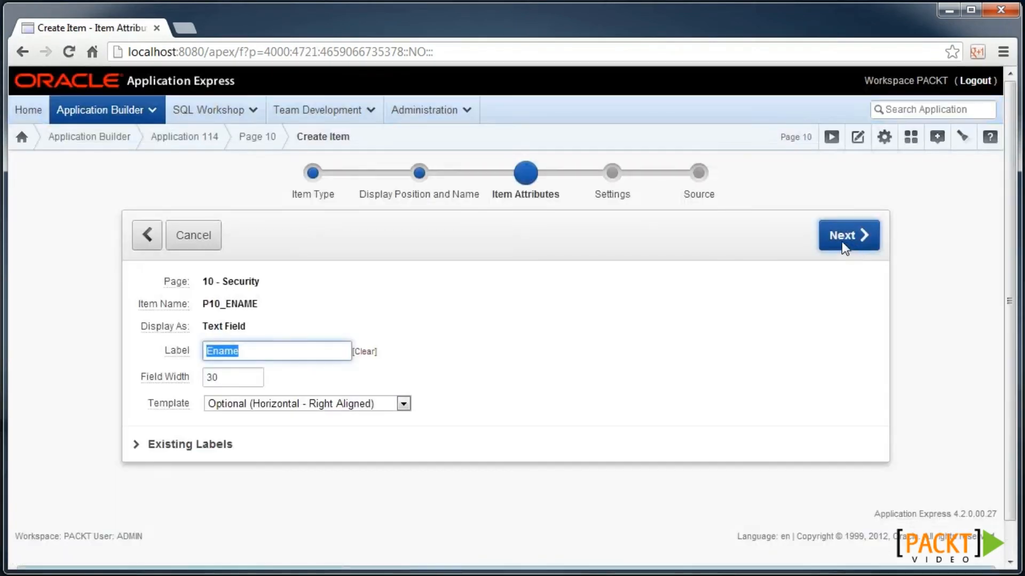
{"action": "left_click", "coordinate": [834, 238]}
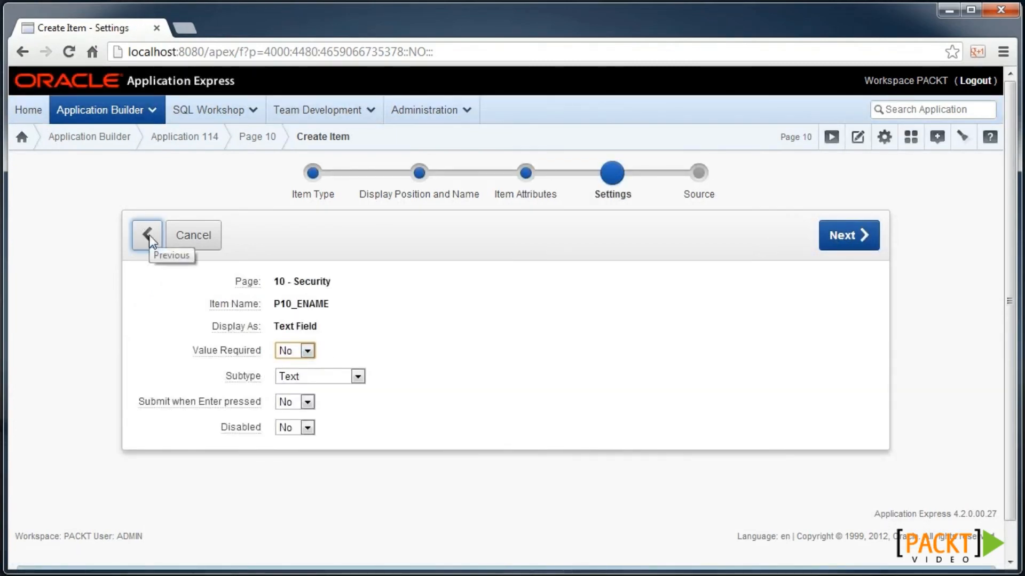
{"action": "left_click", "coordinate": [299, 402]}
{"action": "left_click", "coordinate": [291, 414]}
{"action": "left_click", "coordinate": [843, 235]}
{"action": "left_click", "coordinate": [836, 235]}
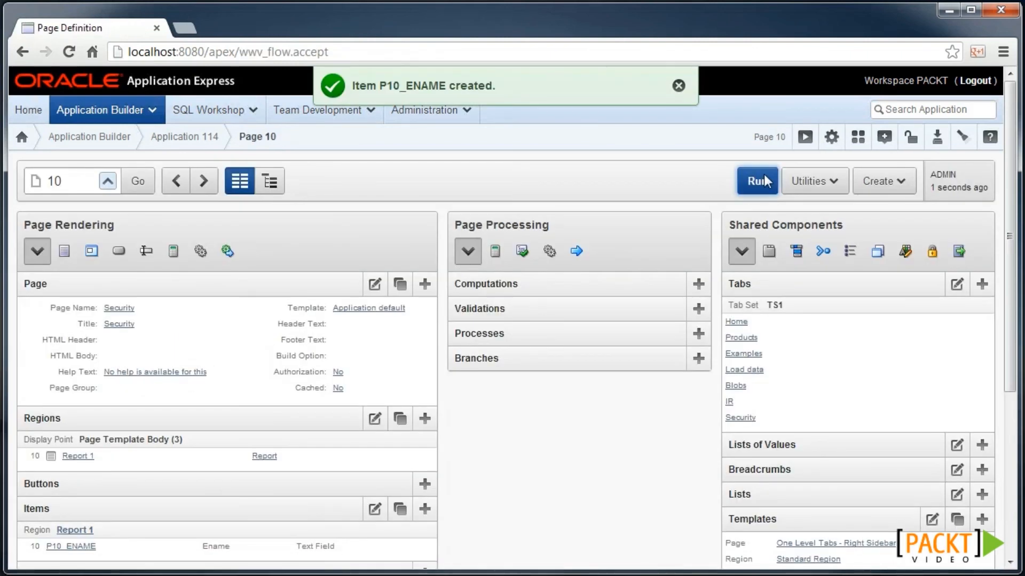
- Run page 10 and submit an employee name in the Ename field, returning the PRESIDENT row
{"action": "left_click", "coordinate": [757, 181]}
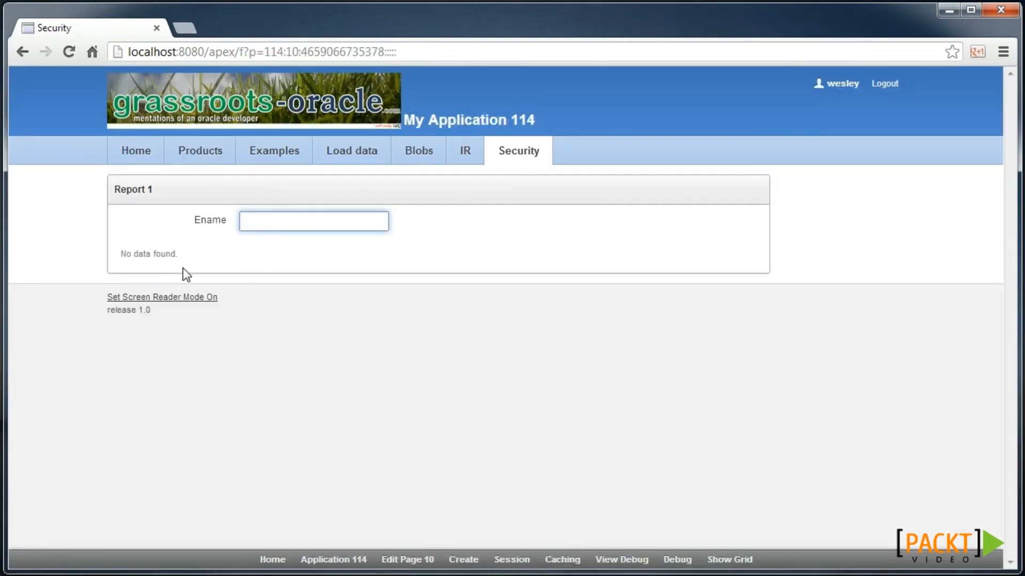
{"action": "type", "text": "KING"}
{"action": "key", "text": "Return"}
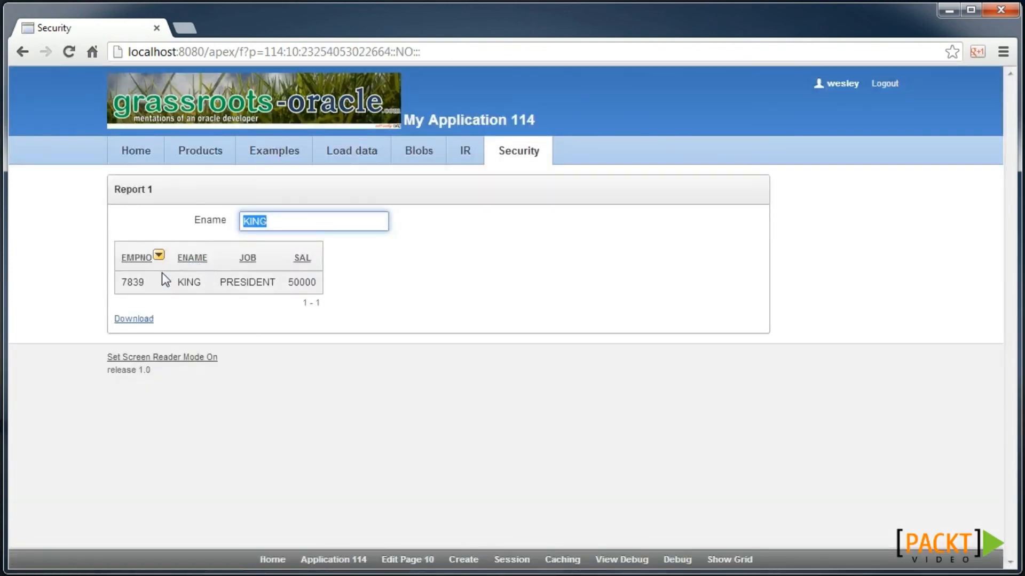
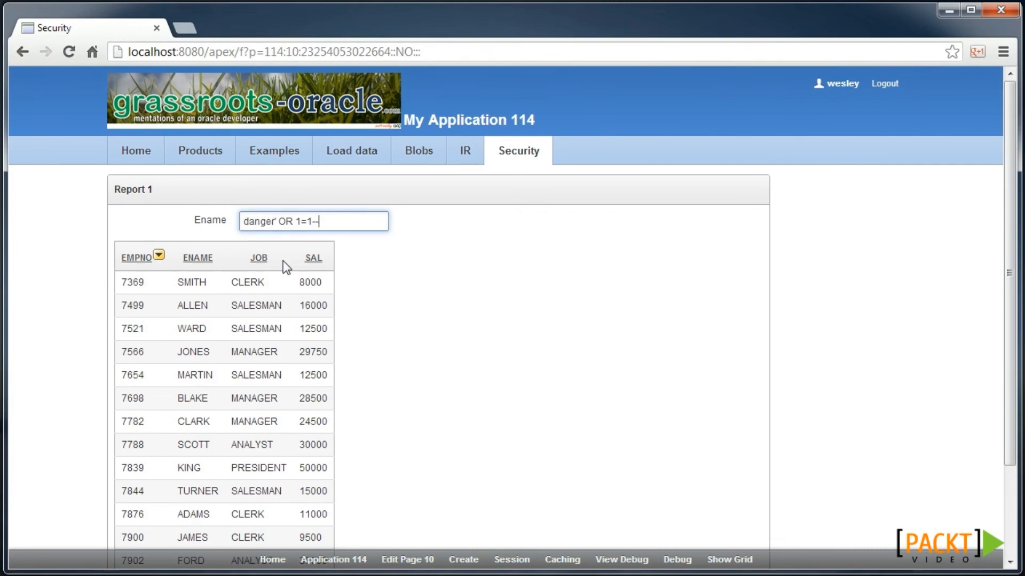
- Highlight the leading word 'danger' in the injected Ename search string
{"action": "left_click_drag", "start_coordinate": [278, 221], "coordinate": [234, 220]}
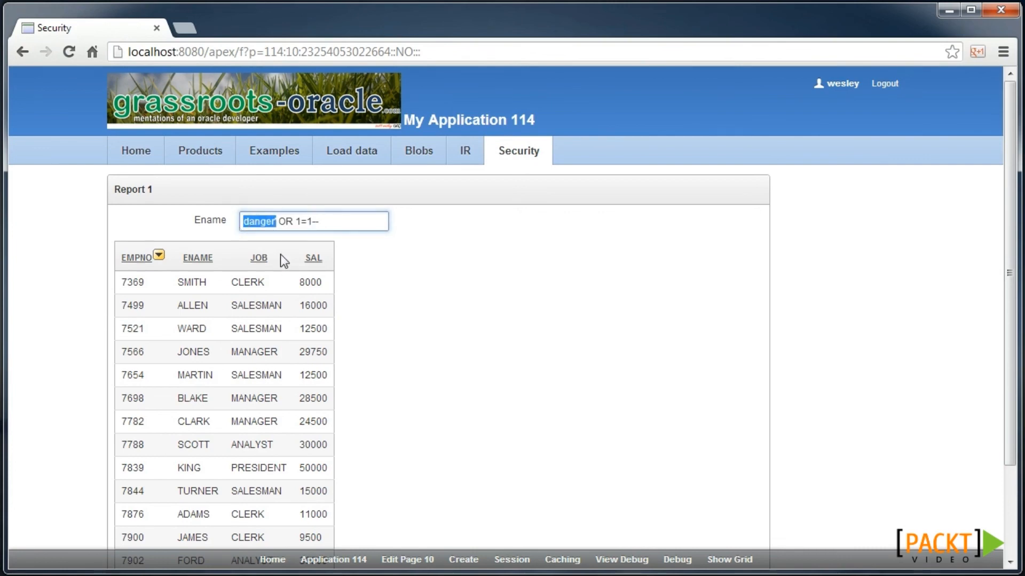
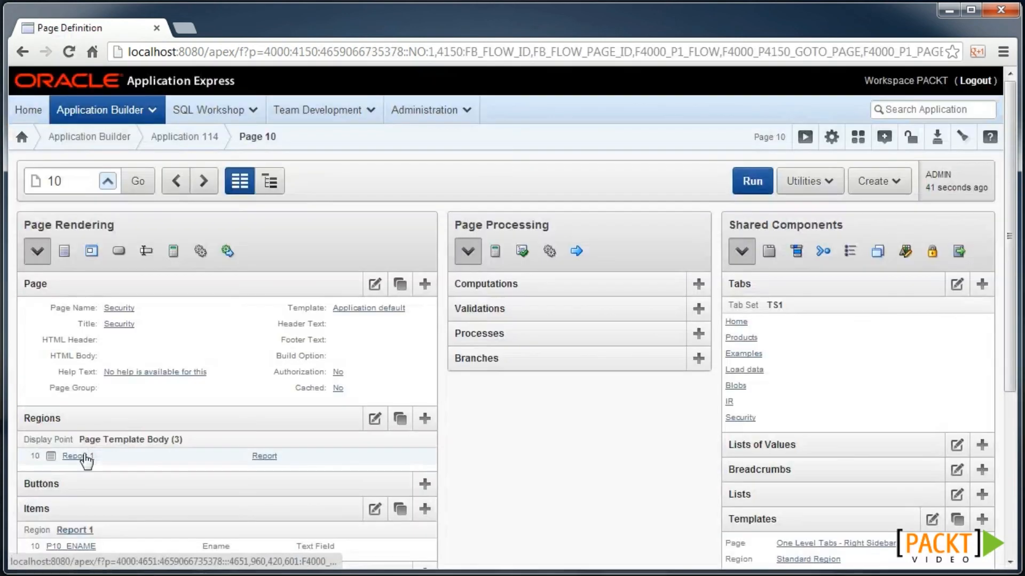
- In Report 1's region source, change where ename = '&P10_ENAME.' to where ename = :P10_ENAME
{"action": "left_click", "coordinate": [85, 455]}
{"action": "scroll", "coordinate": [186, 372], "scroll_direction": "down", "scroll_amount": 2}
{"action": "left_click", "coordinate": [135, 414]}
{"action": "key", "text": "Delete"}
{"action": "key", "text": "Delete"}
{"action": "type", "text": ":"}
{"action": "key", "text": "End"}
{"action": "key", "text": "Left"}
{"action": "key", "text": "BackSpace"}
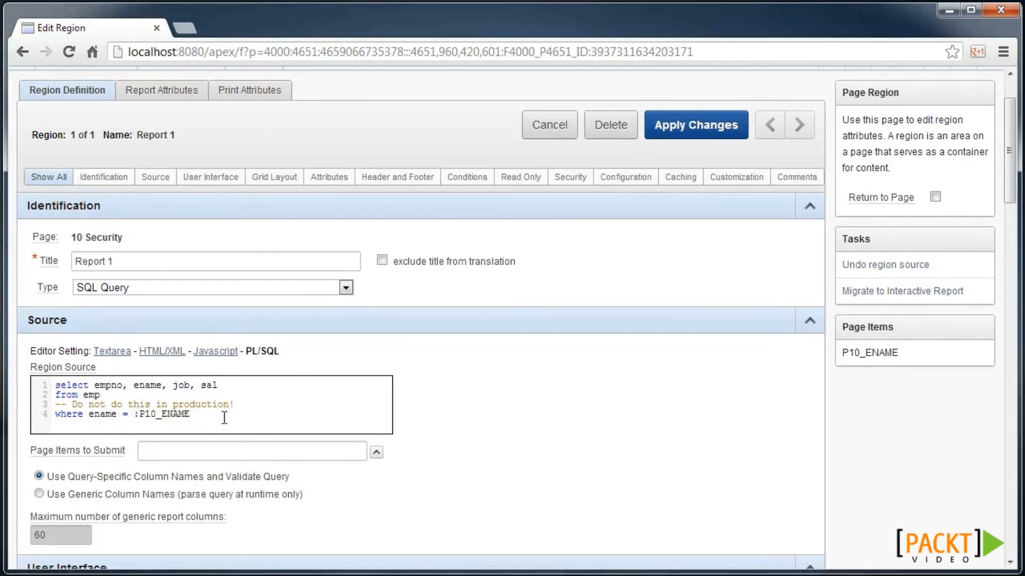